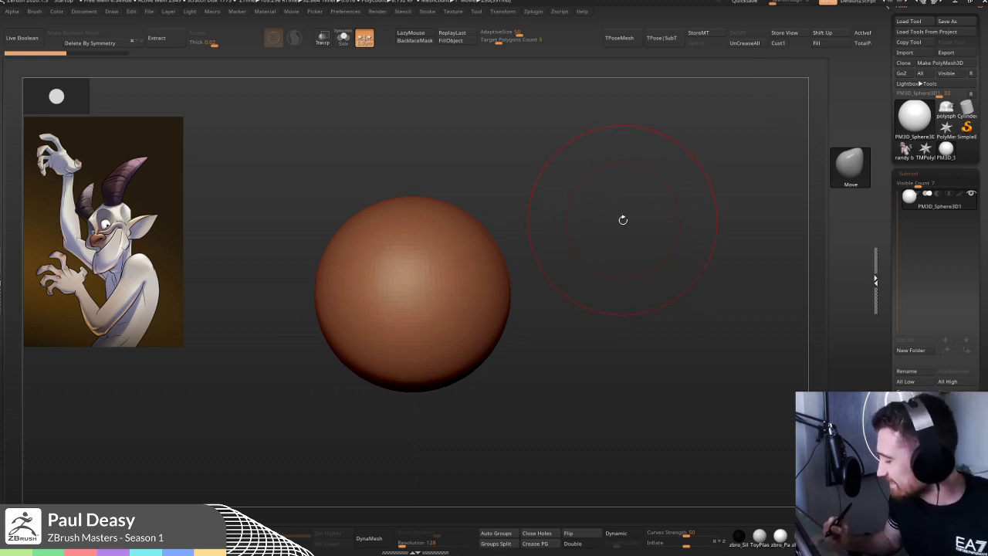
left_click_drag(623, 223, 626, 219, "alt")
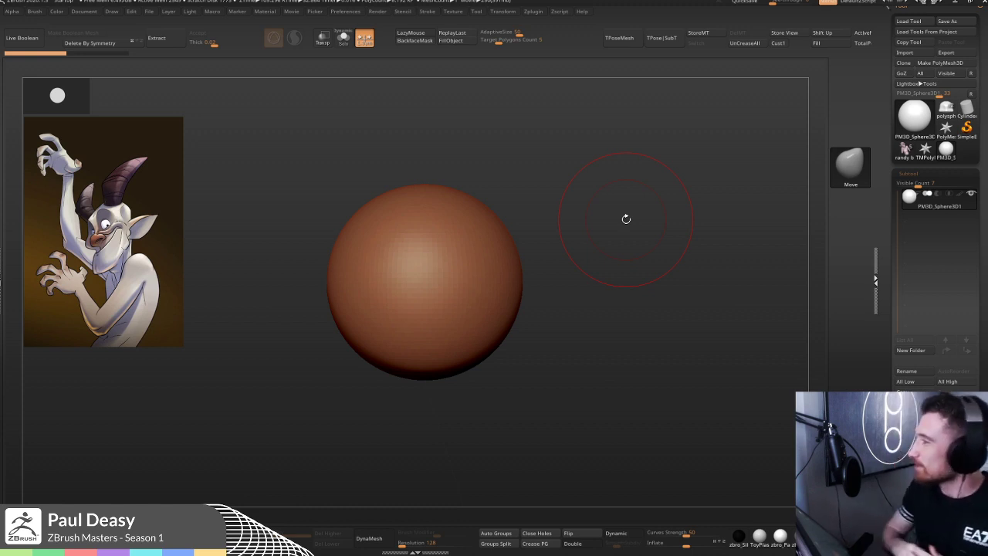
key("space")
left_click_drag(636, 204, 642, 204)
mouse_move(620, 221)
left_mouse_down("alt")
mouse_move(622, 206)
mouse_move(624, 236)
left_mouse_up("alt")
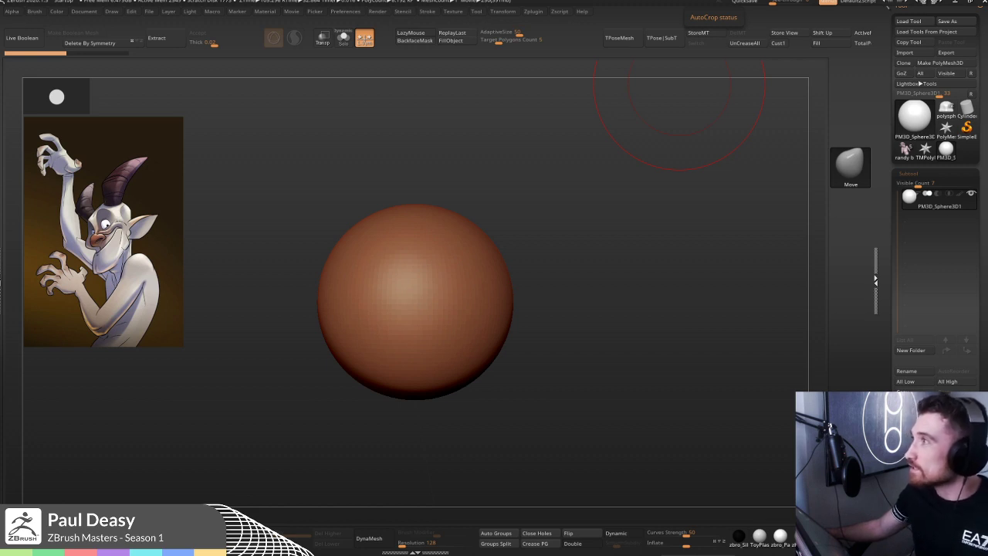
- Place the WorkFlow.JPG sculpting notes and the horned creature reference image side by side over the canvas for review, and clear both away
left_click_drag(566, 0, 456, 30)
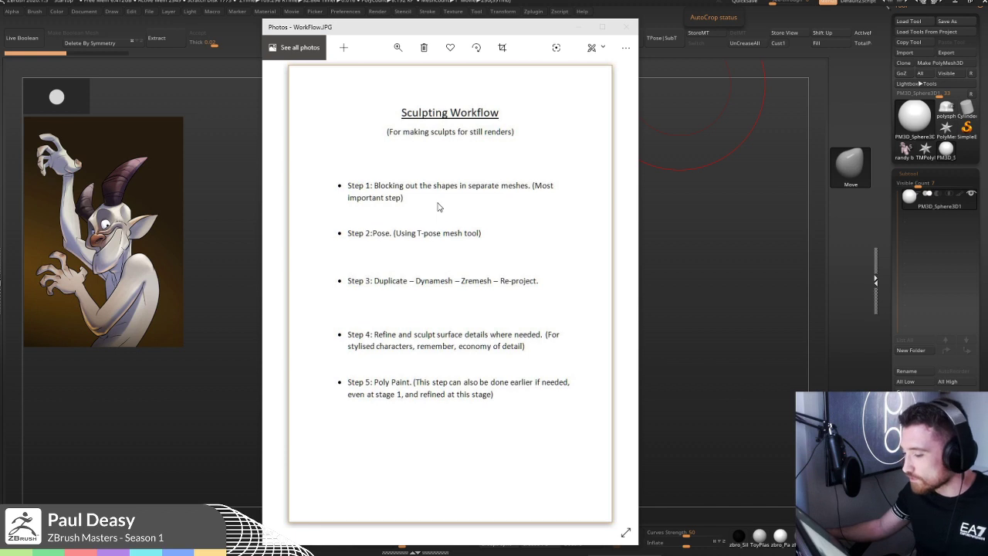
left_click_drag(478, 29, 483, 22)
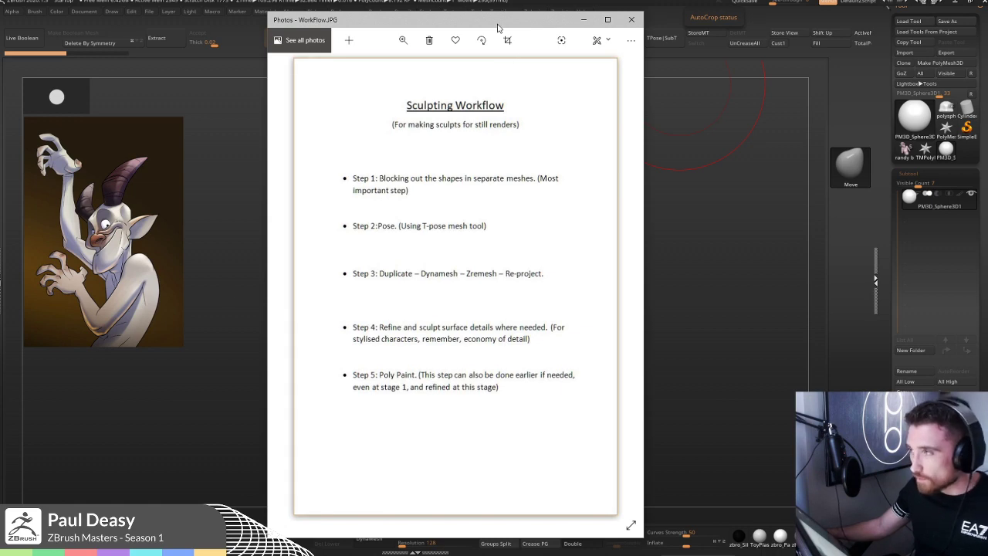
left_click_drag(887, 1, 511, 28)
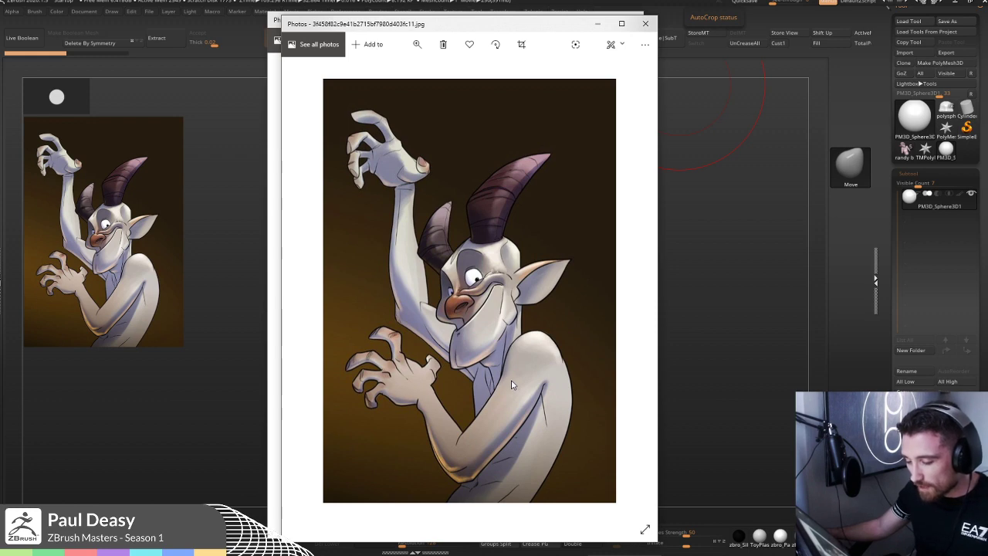
left_click_drag(496, 20, 772, 25)
left_click_drag(460, 18, 375, 19)
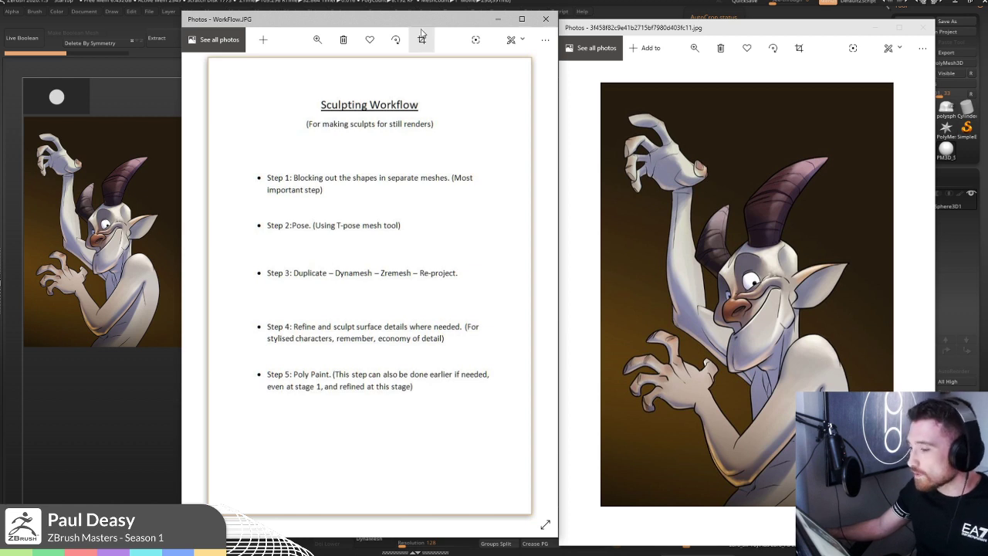
left_click_drag(421, 32, 374, 33)
left_click_drag(719, 36, 694, 25)
left_click_drag(342, 29, 344, 31)
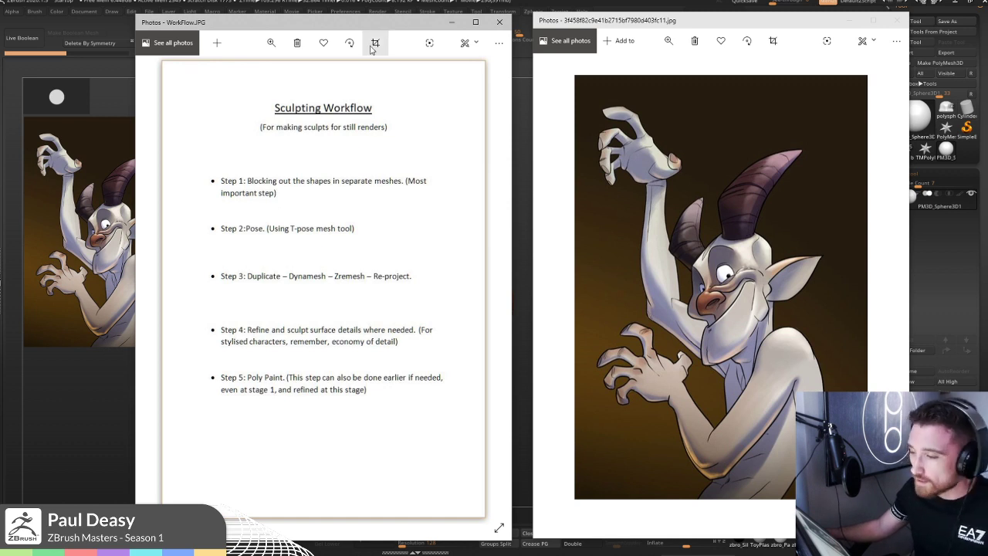
left_click_drag(376, 29, 381, 20)
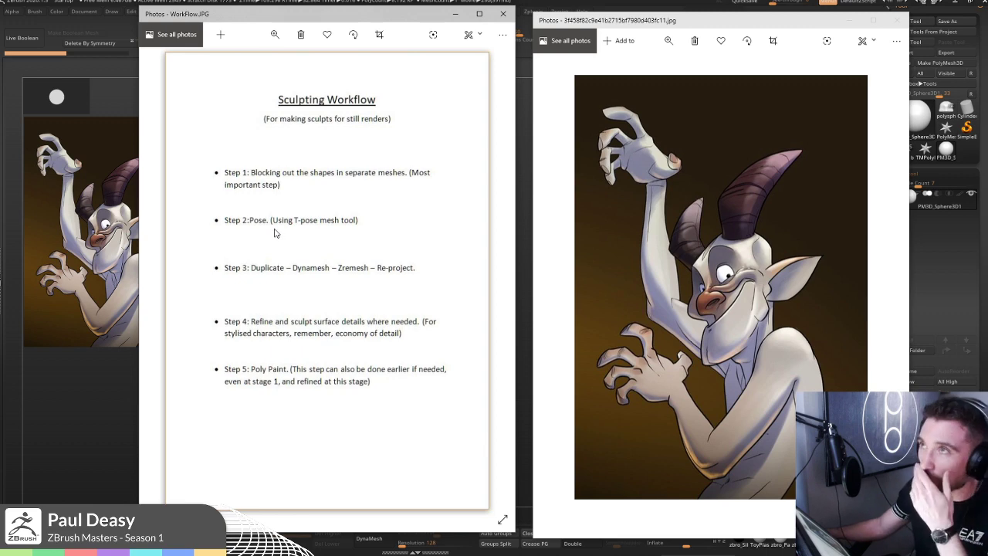
left_click(456, 14)
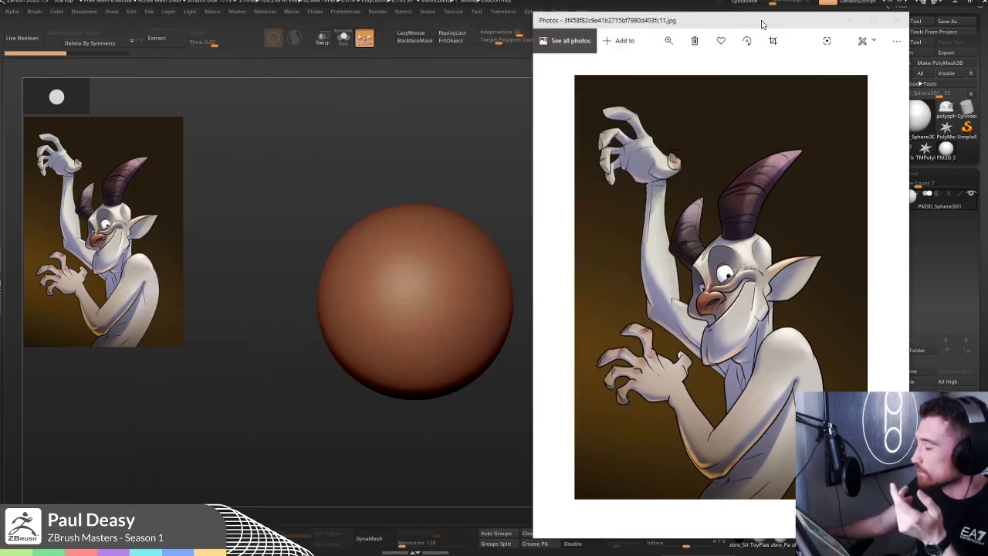
left_click_drag(762, 22, 802, 0)
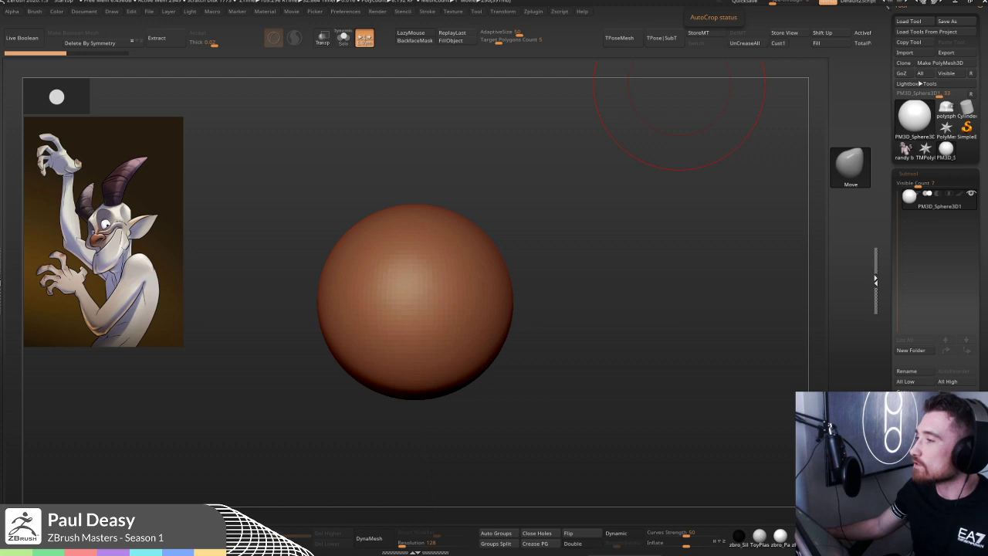
mouse_move(602, 237)
left_mouse_down()
mouse_move(600, 227)
mouse_move(599, 250)
mouse_move(591, 203)
mouse_move(606, 219)
left_mouse_up()
key("space")
left_click(600, 226)
key("space")
left_click(599, 206)
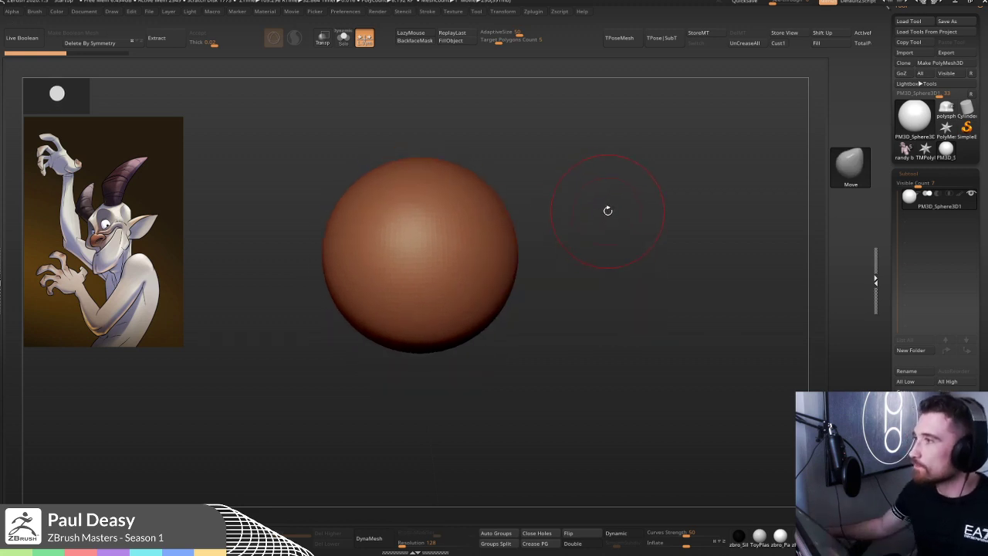
mouse_move(589, 196)
left_mouse_down()
mouse_move(584, 203)
mouse_move(593, 195)
left_mouse_up()
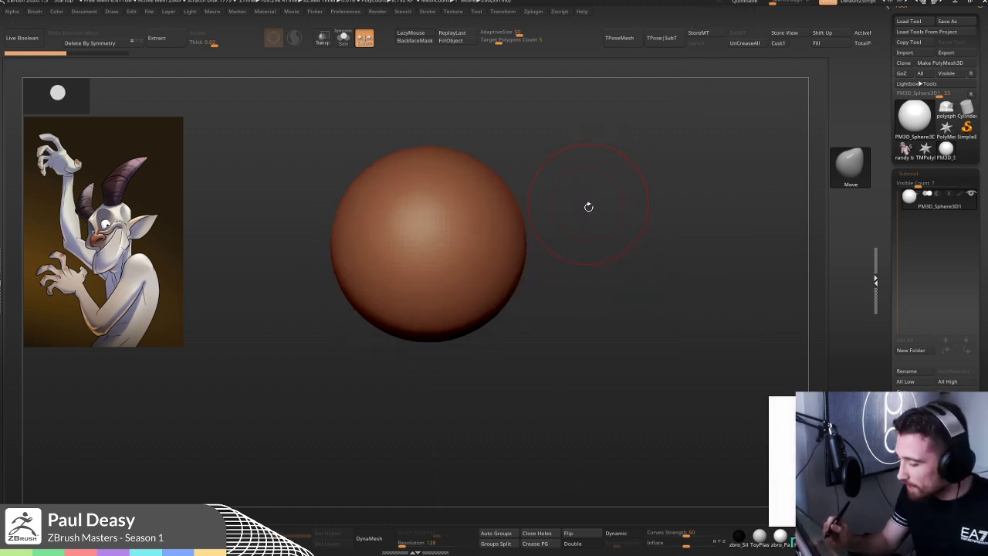
left_click_drag(588, 207, 595, 202)
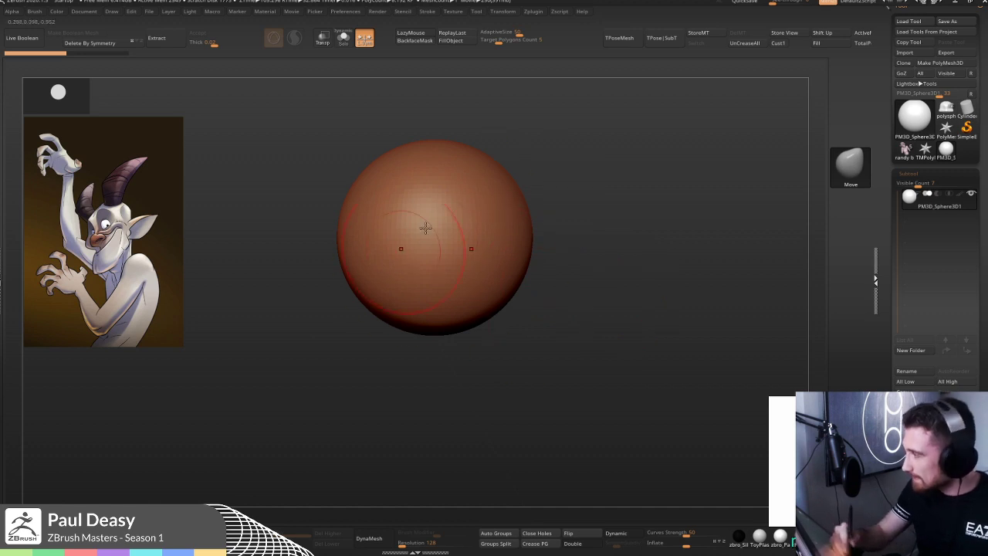
- Duplicate the sphere as a second subtool and offset one copy down and forward so it overlaps the other as the jaw mass
mouse_move(581, 241)
left_mouse_down()
mouse_move(670, 238)
mouse_move(635, 234)
left_mouse_up()
key("w")
left_click_drag(544, 206, 492, 321, "ctrl")
mouse_move(651, 318)
left_mouse_down("alt")
mouse_move(634, 281)
mouse_move(602, 314)
mouse_move(606, 289)
left_mouse_up("alt")
key("q")
key("ctrl+shift+s")
right_click(638, 293)
right_click(606, 308)
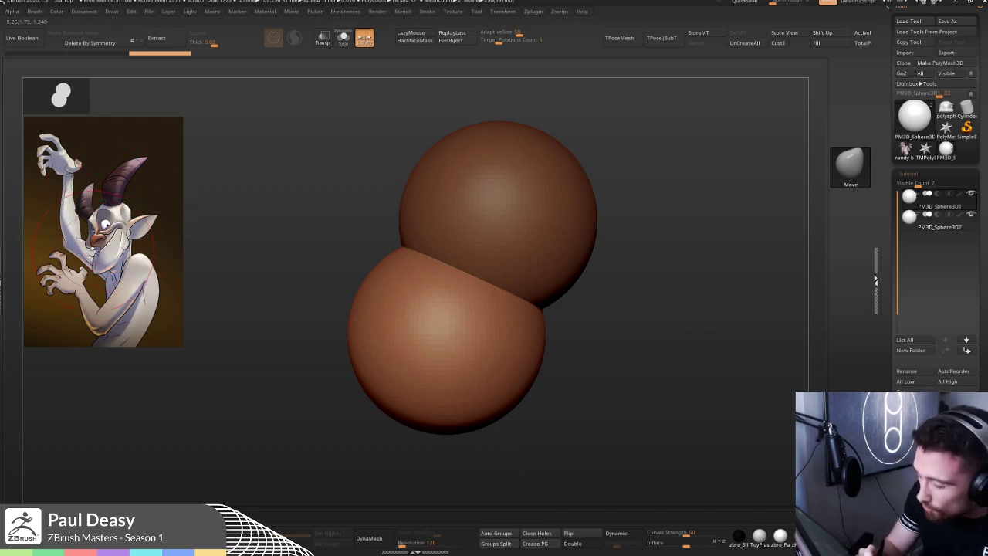
left_click_drag(638, 283, 629, 280, "alt")
- Stretch the lower sphere with the Move brush into an elongated jaw that slopes forward and down from the cranium sphere
right_click(438, 336)
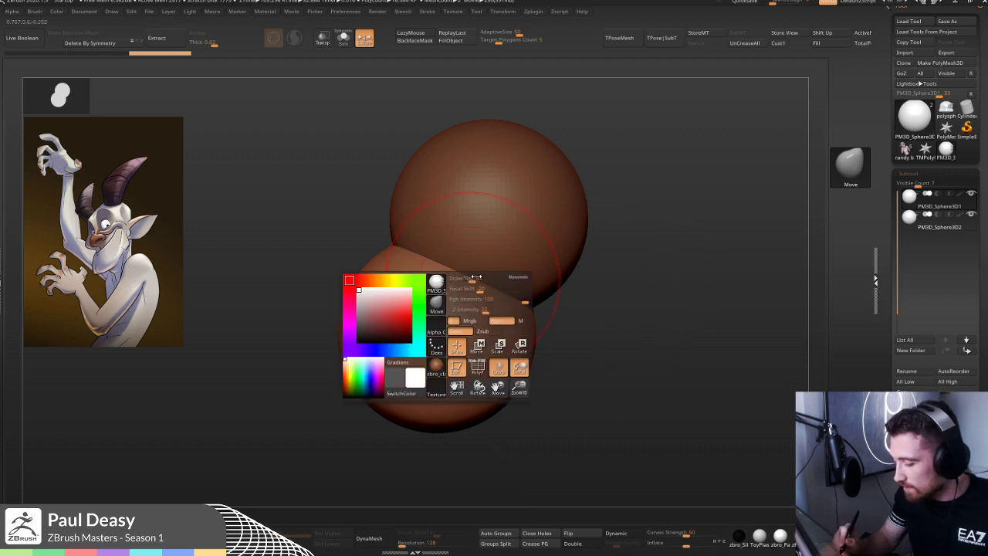
left_click_drag(485, 258, 489, 247)
left_click_drag(443, 269, 466, 170)
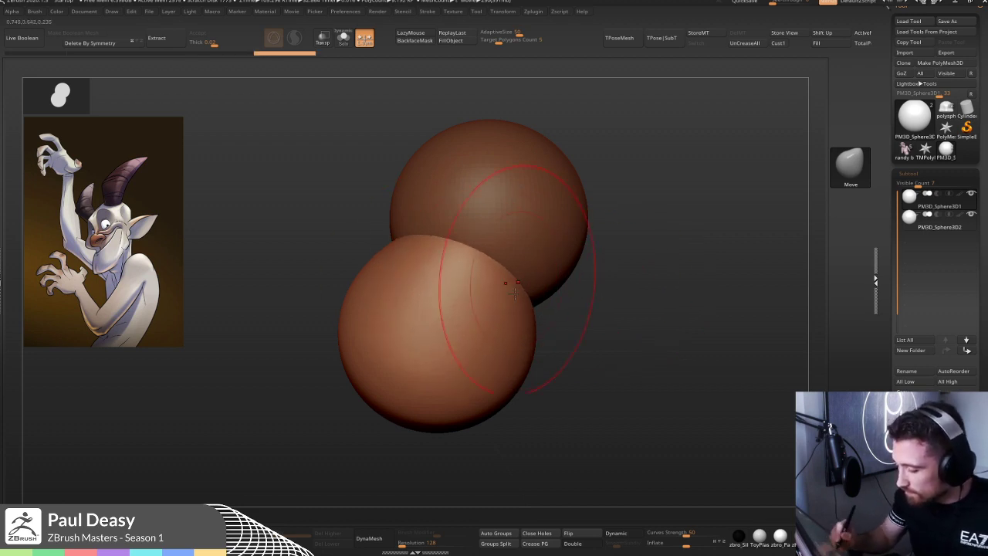
left_click_drag(510, 272, 538, 254)
right_click(372, 362)
left_click_drag(351, 287, 374, 297)
mouse_move(491, 419)
left_mouse_down()
mouse_move(471, 386)
mouse_move(446, 385)
left_mouse_up()
left_click_drag(373, 389, 378, 379)
left_click_drag(466, 342, 447, 333)
left_click_drag(549, 340, 613, 340)
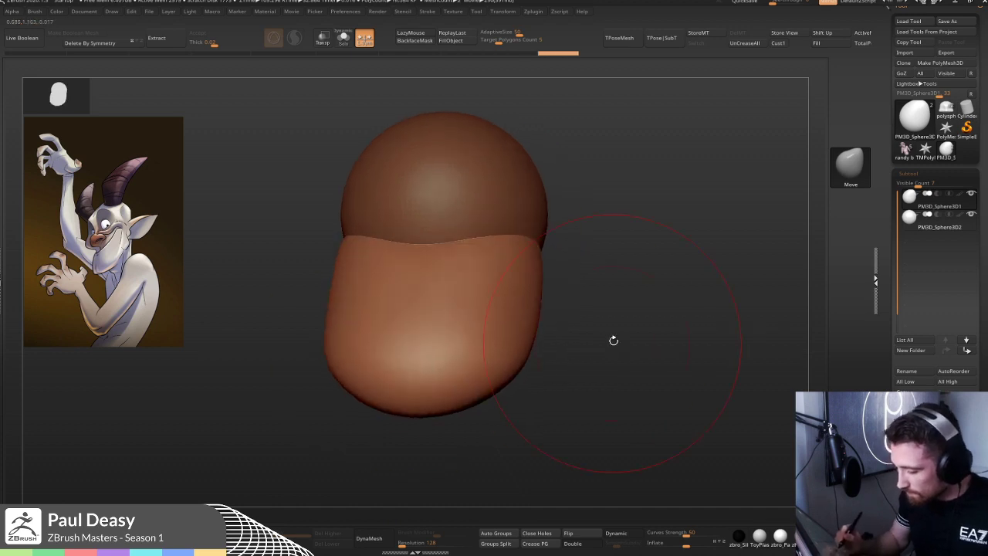
- Pull the lower sides of the jaw inward with the Move brush so it tapers to a narrower chin
right_click_drag(514, 308, 491, 349, "shift")
right_click(481, 367)
left_click_drag(498, 372, 446, 341)
left_click_drag(517, 264, 505, 264)
left_click_drag(578, 280, 653, 234)
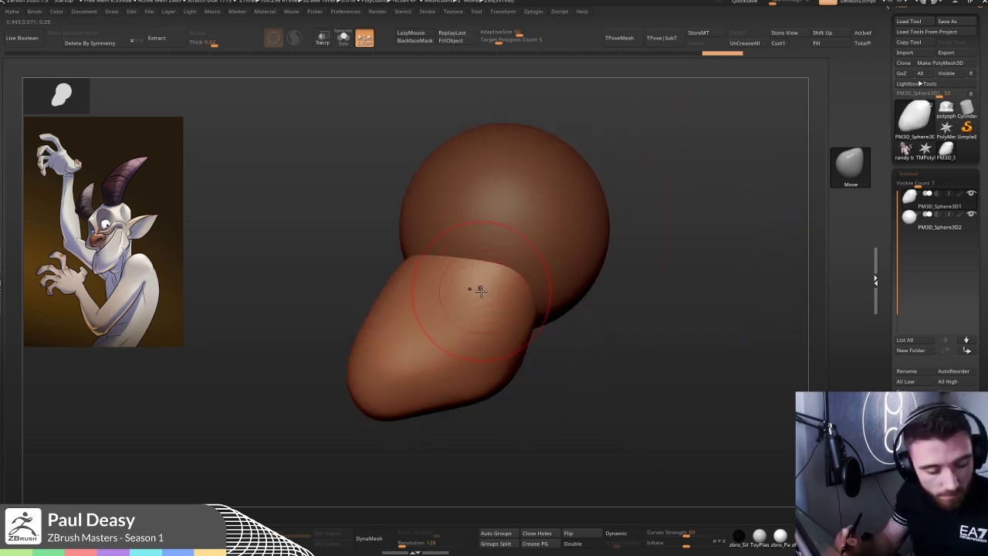
- ZRemesh the jaw into a low-poly mesh with a target polygon count of about 0.14
mouse_move(622, 284)
left_mouse_down("shift")
mouse_move(518, 286)
mouse_move(679, 283)
mouse_move(657, 322)
left_mouse_up("shift")
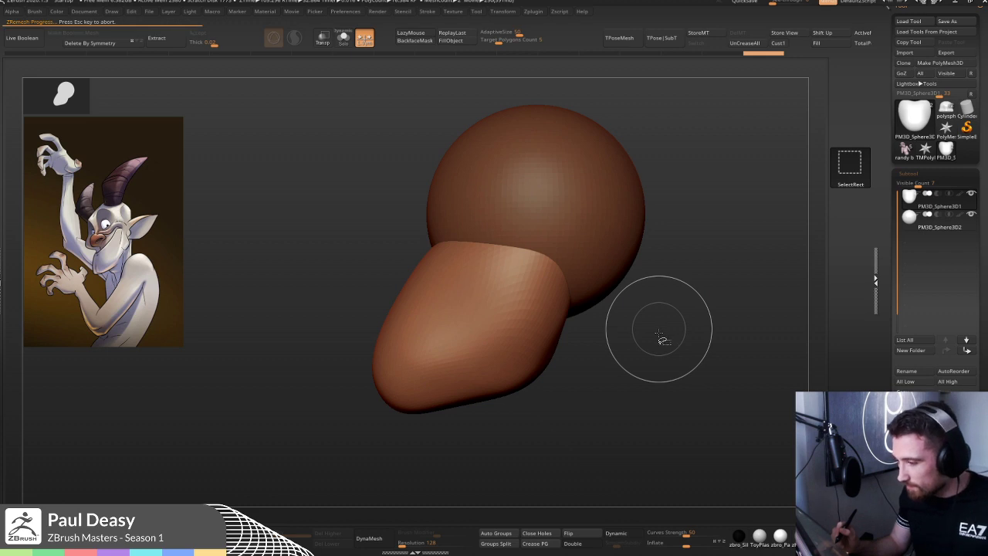
key("Escape")
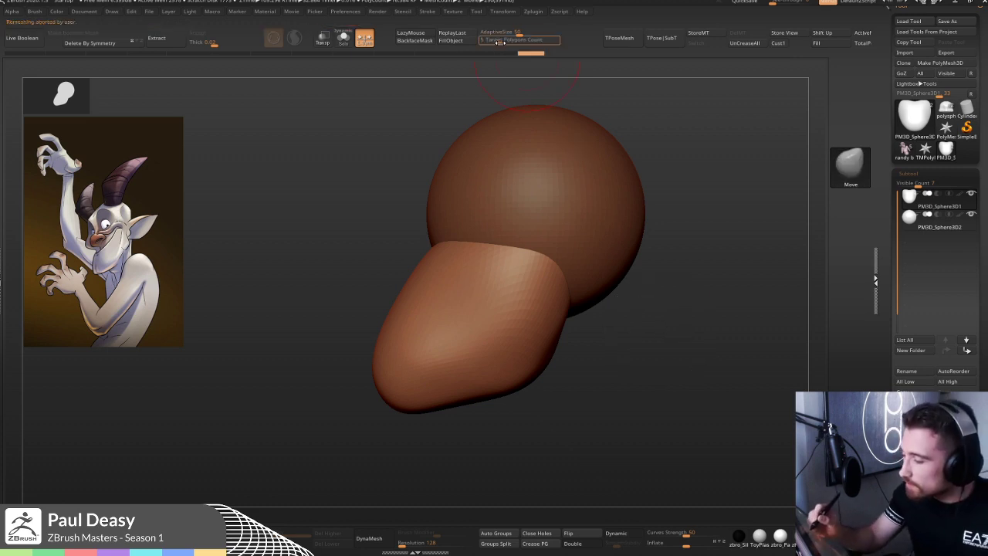
key("ctrl+shift+r")
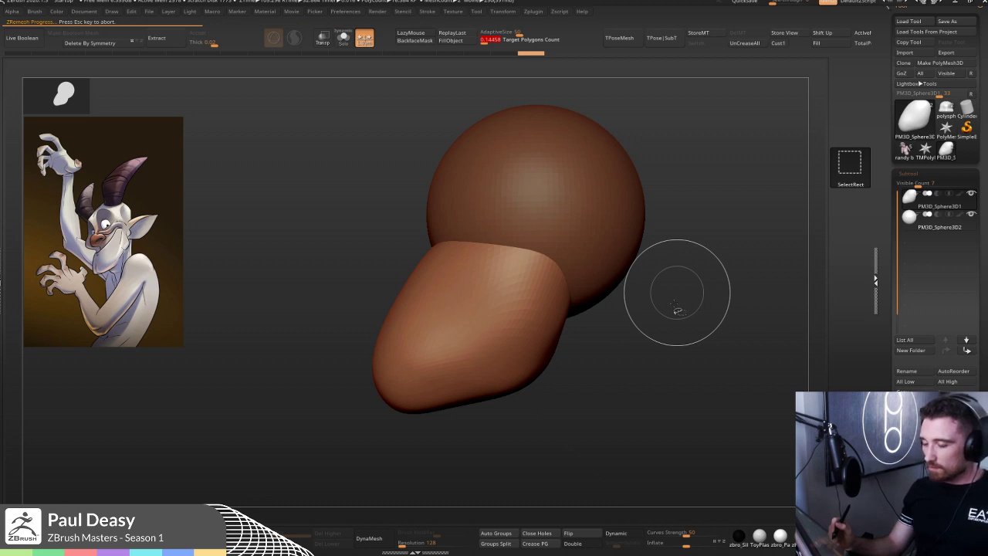
left_click_drag(618, 293, 582, 252)
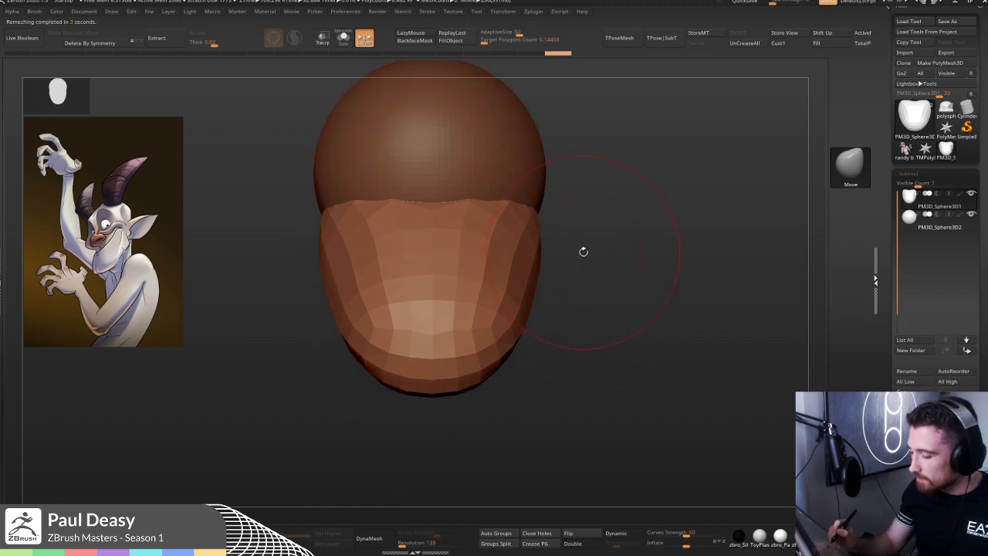
key("space")
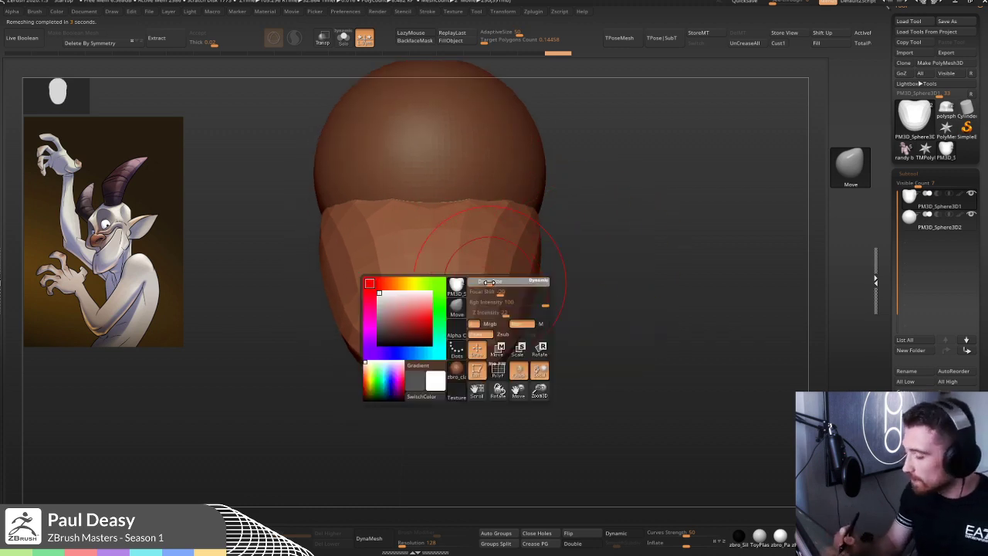
left_click_drag(614, 293, 562, 297)
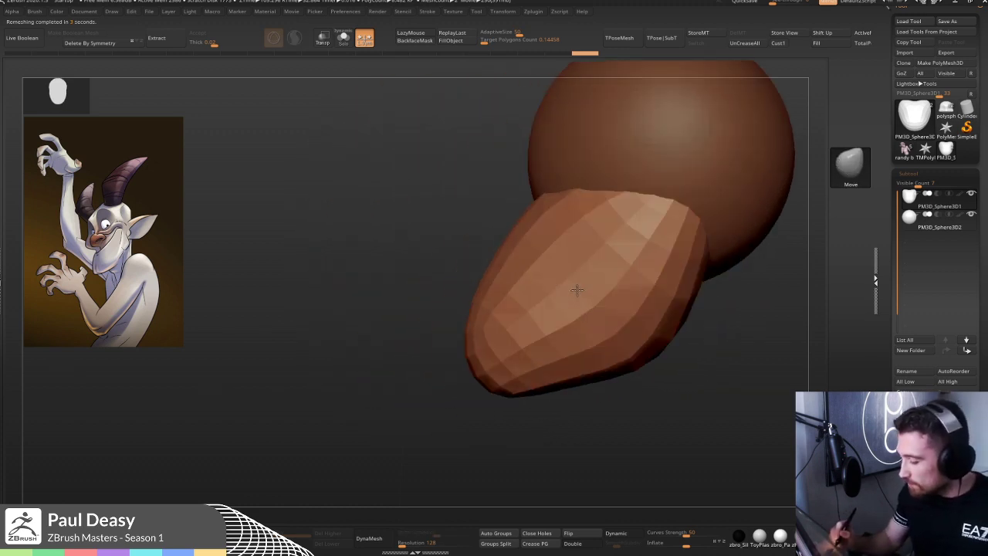
left_click_drag(540, 255, 505, 250, "alt")
right_click_drag(506, 251, 477, 251, "alt")
right_click_drag(560, 232, 465, 295, "alt")
right_click(575, 260)
left_click(616, 193, "alt")
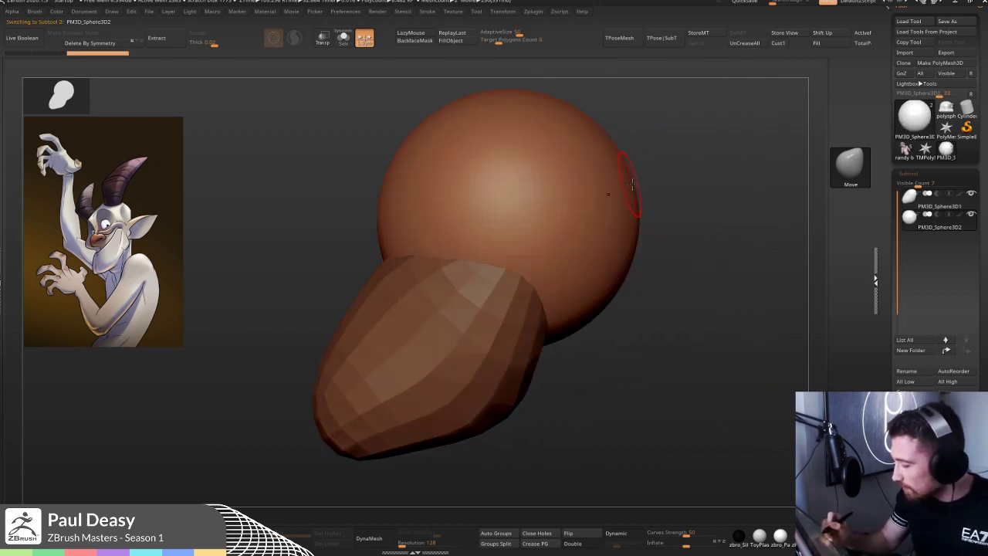
right_click(592, 253)
mouse_move(623, 190)
left_mouse_down()
mouse_move(621, 213)
mouse_move(589, 229)
mouse_move(577, 256)
left_mouse_up()
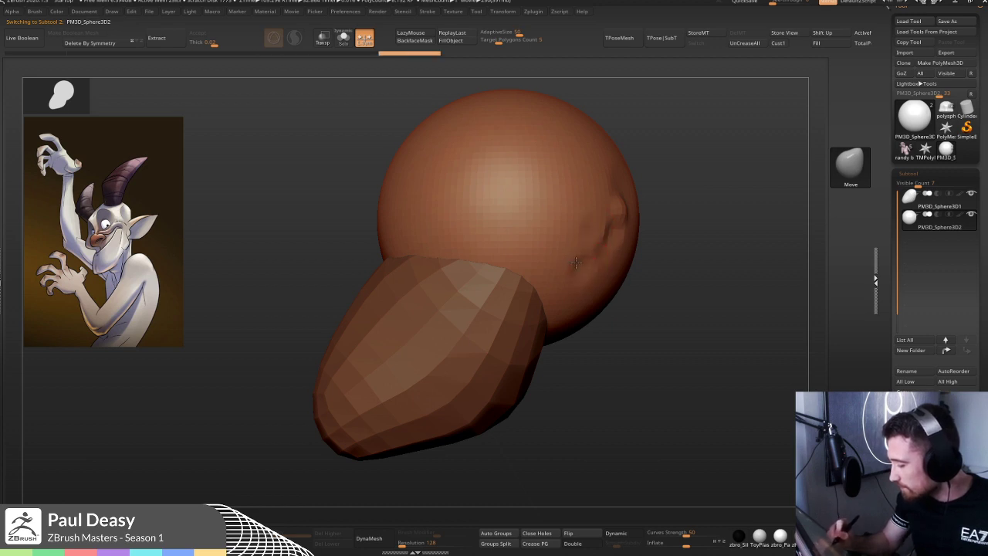
key("ctrl+z")
key("ctrl+z")
key("ctrl+z")
key("ctrl+z")
key("ctrl+z")
key("ctrl+z")
key("ctrl+z")
key("ctrl+z")
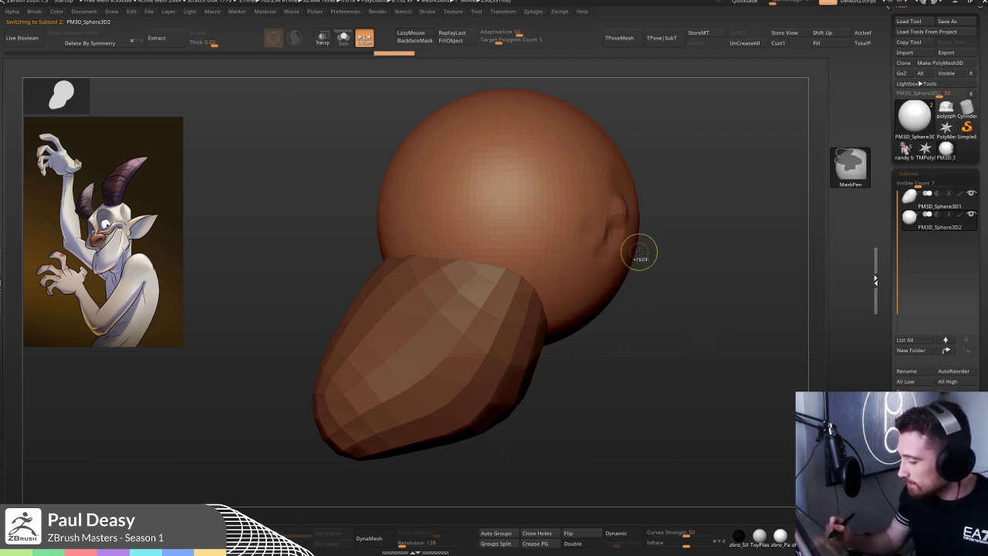
key("space")
left_click_drag(631, 219, 644, 221)
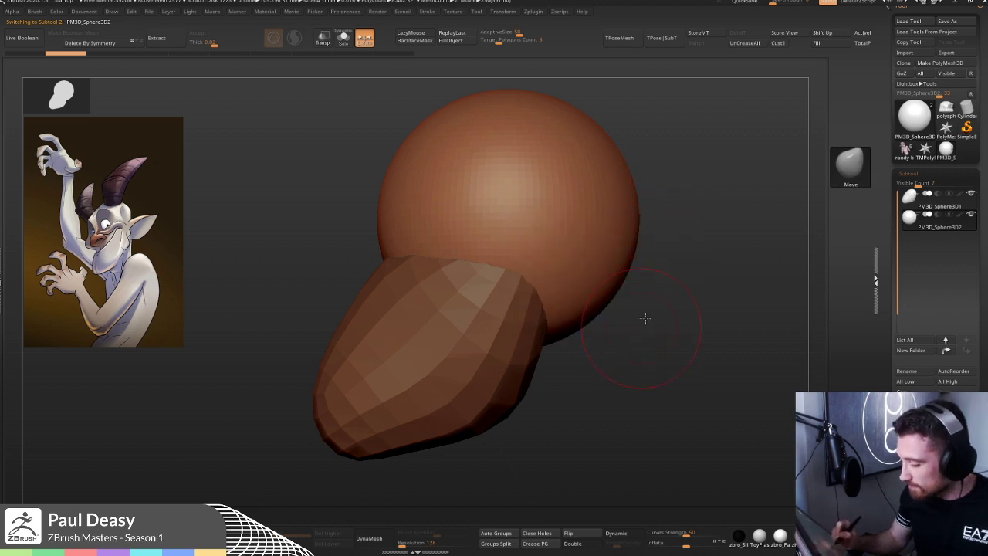
left_click_drag(644, 319, 648, 307, "alt")
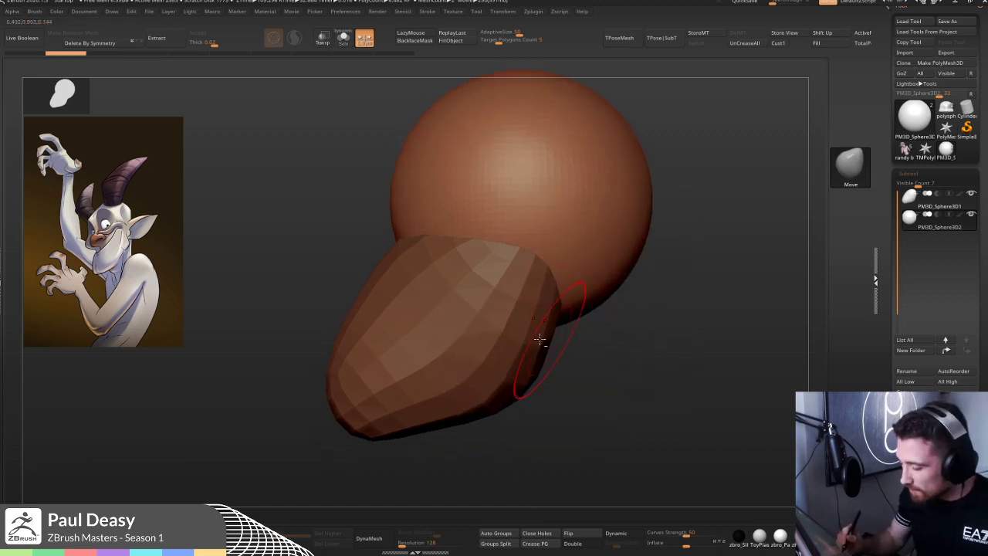
- Select the jaw subtool and reshape its underside and chin with an enlarged Move brush, smoothing the line from the chin to the jaw's back corner
left_click(470, 304, "alt")
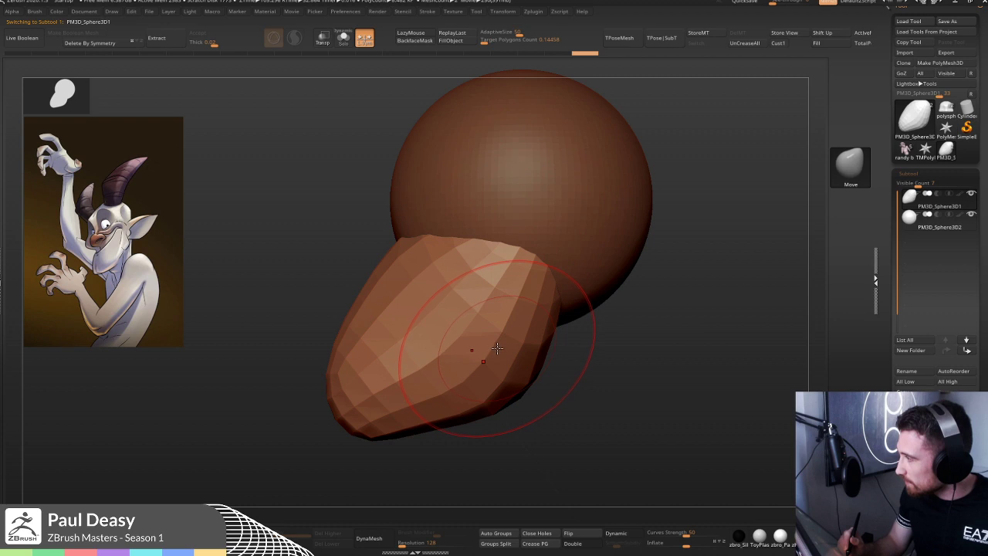
key("space")
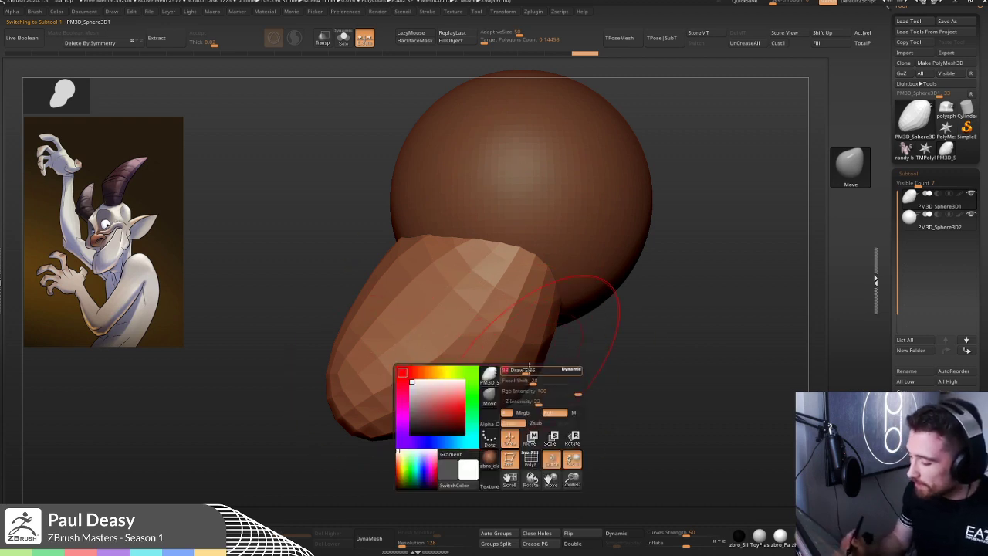
key("space")
left_click_drag(547, 339, 546, 352)
left_click_drag(522, 393, 513, 380)
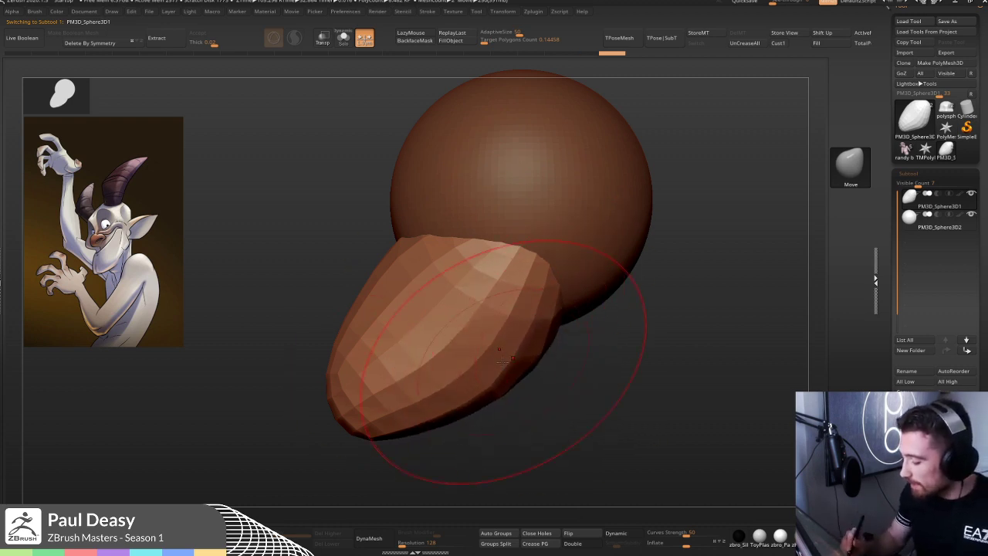
mouse_move(468, 415)
left_mouse_down()
mouse_move(458, 399)
mouse_move(484, 396)
left_mouse_up()
mouse_move(386, 418)
left_mouse_down()
mouse_move(363, 378)
mouse_move(375, 392)
mouse_move(368, 406)
left_mouse_up()
left_click_drag(351, 347, 593, 319)
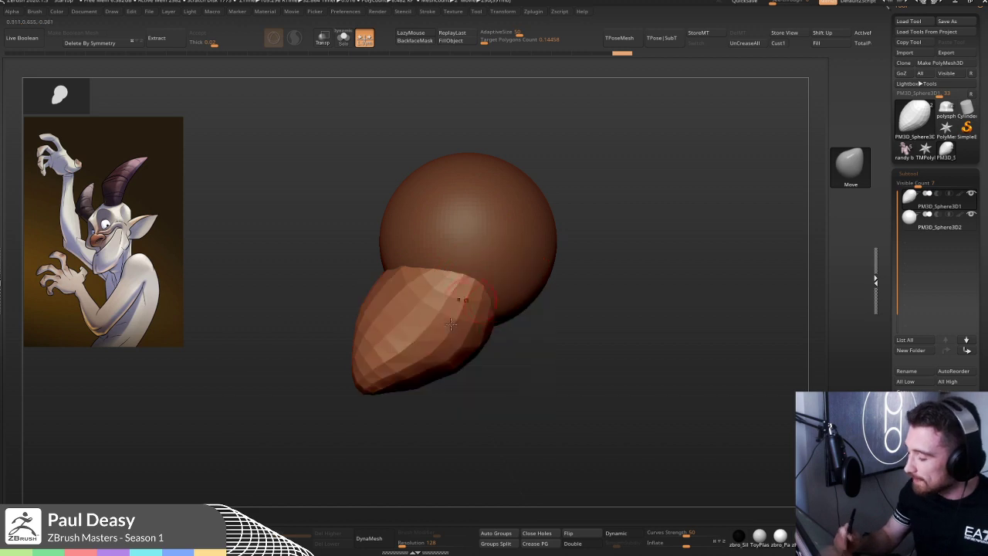
- Adjust the Move brush size and pull the jaw's upper side corners slightly upward where they meet the cranium in front view
left_click_drag(583, 334, 417, 286)
left_click_drag(487, 240, 595, 313)
key("space")
left_click_drag(441, 321, 447, 318)
key("space")
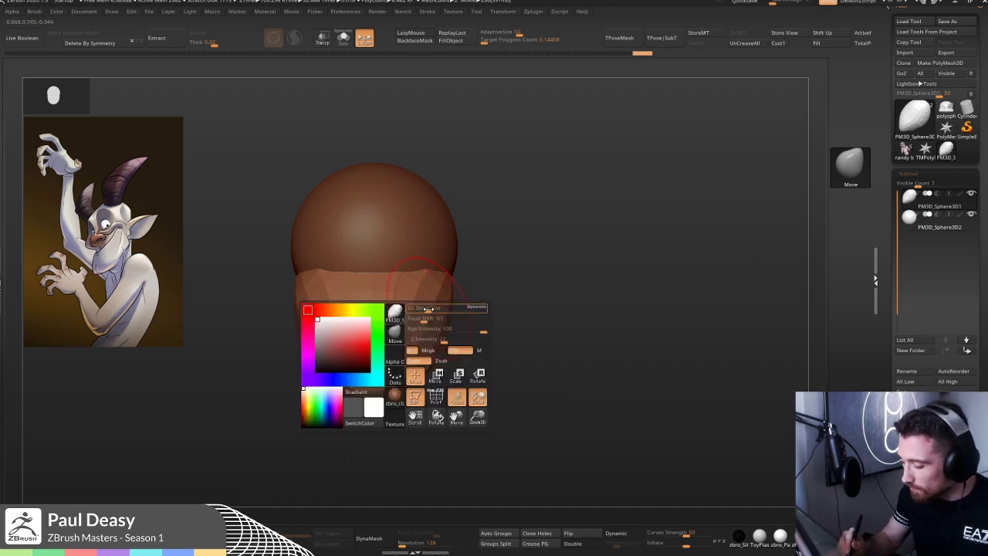
left_click_drag(448, 271, 455, 266)
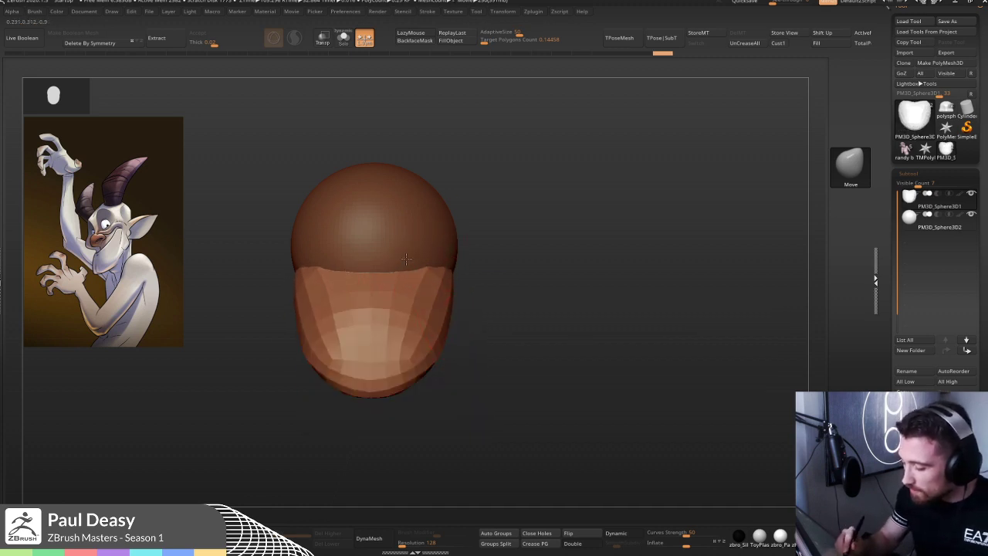
- Select the jaw subtool, adjust the Move brush size and nudge the front of the jaw and chin in side view
left_click_drag(520, 280, 499, 340)
right_click(614, 319)
left_click_drag(637, 314, 613, 325, "alt")
left_click(501, 230, "alt")
mouse_move(501, 231)
right_mouse_down("alt")
mouse_move(486, 230)
mouse_move(504, 241)
mouse_move(476, 284)
mouse_move(500, 278)
right_mouse_up("alt")
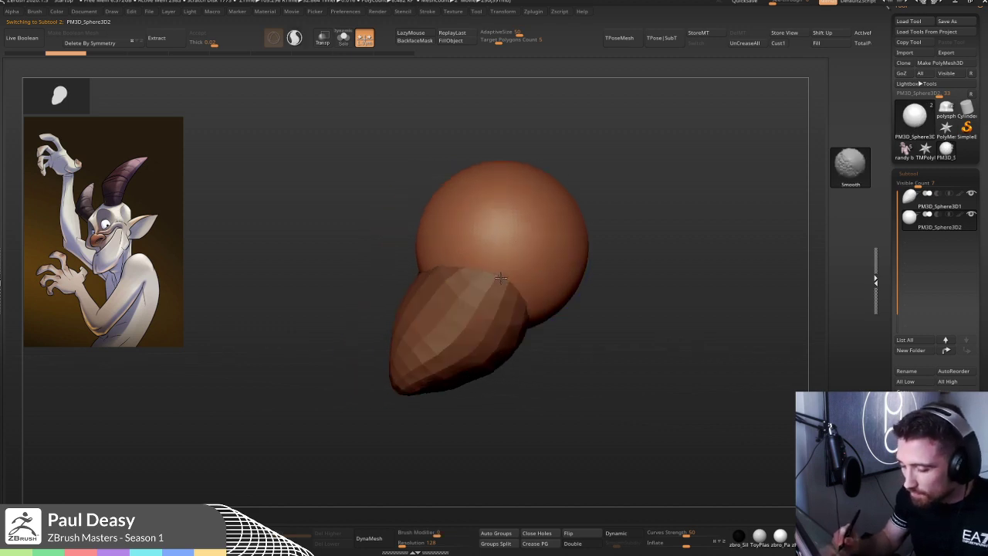
right_click_drag(430, 330, 434, 320, "alt")
key("space")
left_click_drag(434, 321, 441, 320)
left_click(417, 357, "alt")
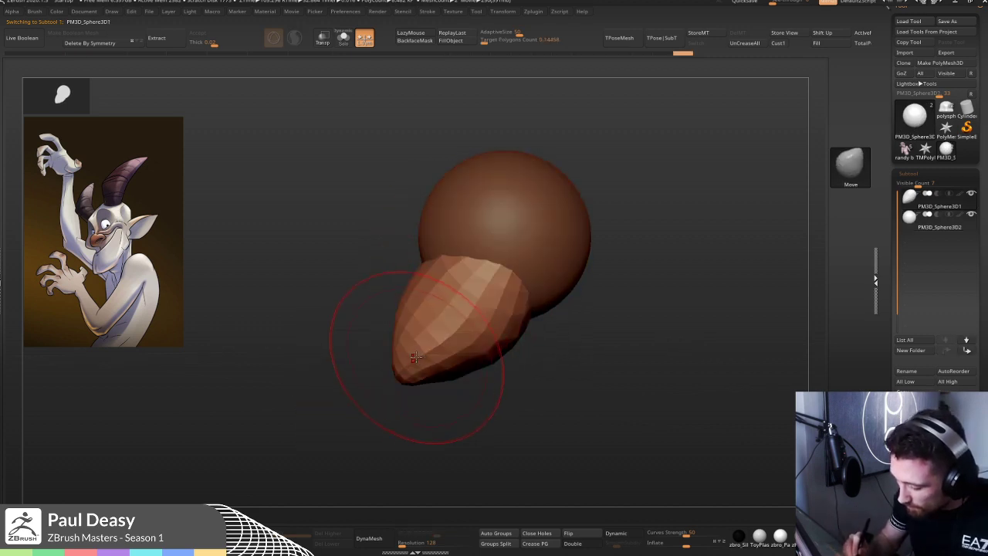
key("space")
left_click_drag(409, 370, 416, 372)
- Select the cranium subtool and sculpt flattened eye-socket areas on both sides of its front with the Pinch brush
left_click(447, 223, "alt")
right_click_drag(448, 221, 473, 248, "alt")
key("space")
left_click_drag(474, 248, 466, 248)
key("b")
key("p")
key("i")
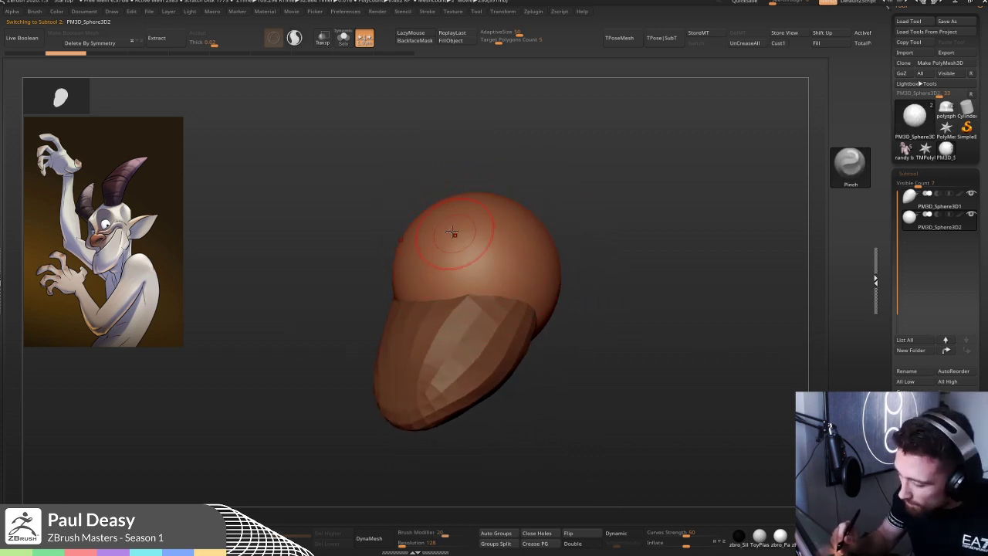
mouse_move(432, 265)
left_mouse_down()
mouse_move(467, 219)
mouse_move(442, 234)
left_mouse_up()
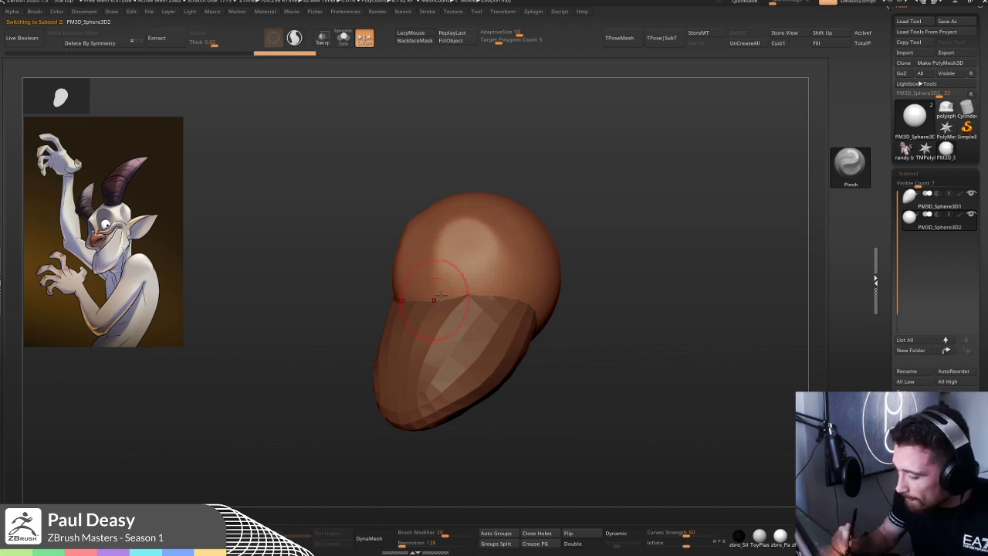
- Shape the eye sockets and upper sides of the cranium with the Move brush, smoothing the top of the forehead
key("b")
key("m")
key("v")
right_click_drag(447, 265, 482, 266, "shift")
left_click_drag(419, 277, 430, 276)
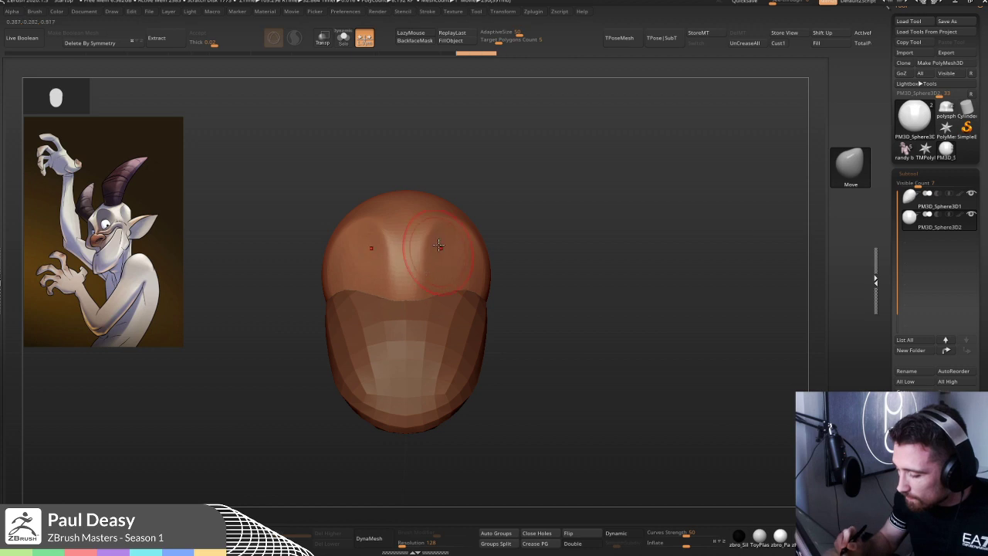
left_click_drag(435, 240, 458, 214)
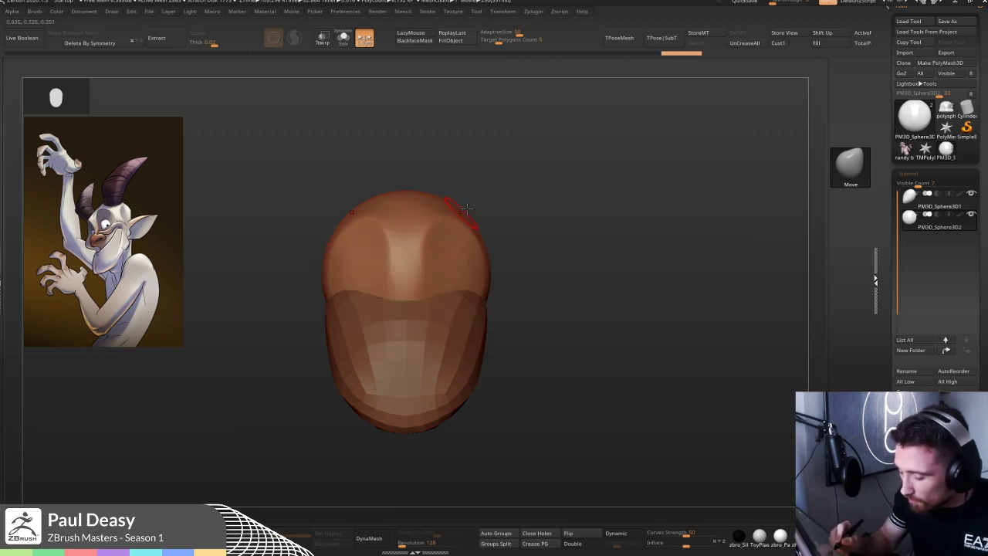
key("shift")
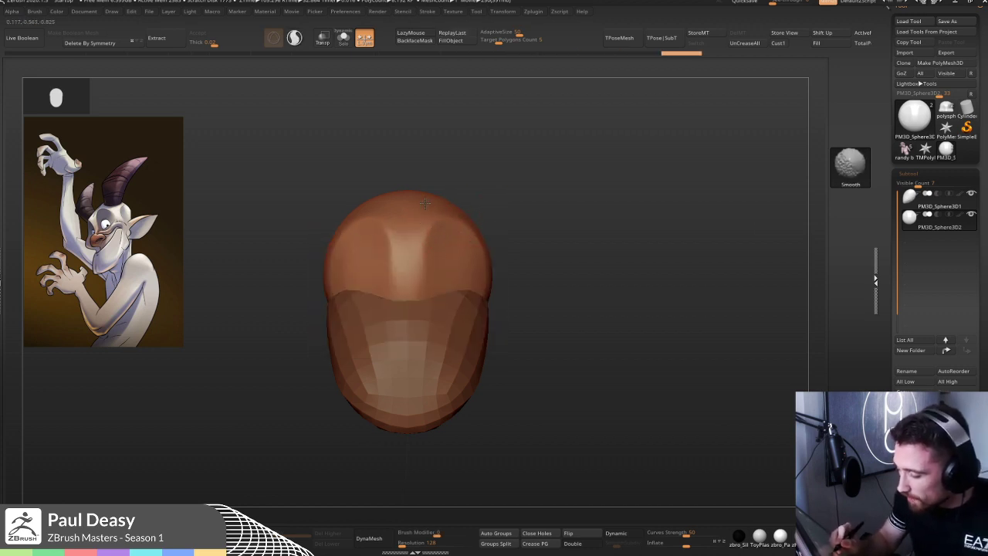
left_click_drag(436, 203, 440, 203, "shift")
right_click(493, 271)
mouse_move(506, 225)
right_mouse_down()
mouse_move(459, 228)
mouse_move(512, 233)
mouse_move(496, 247)
right_mouse_up()
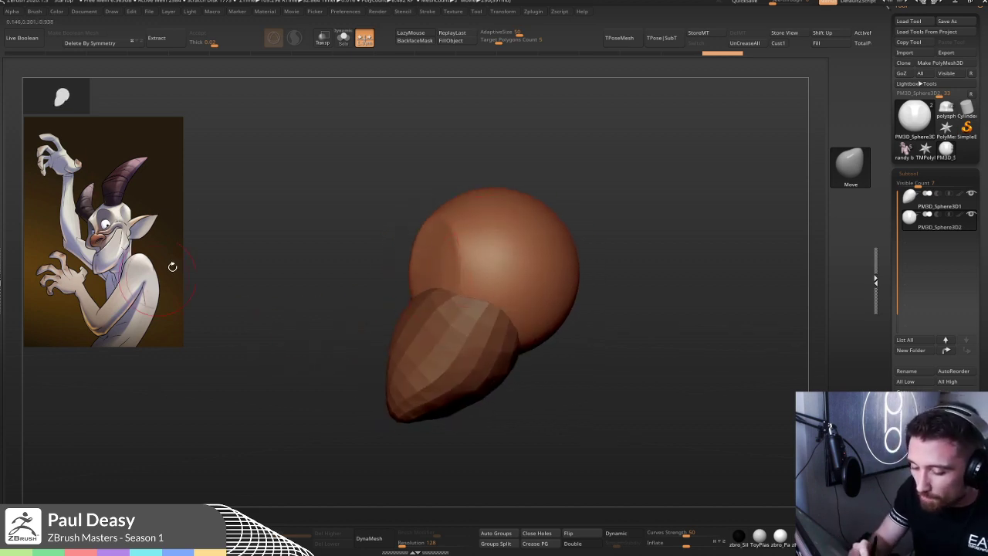
key("space")
key("space")
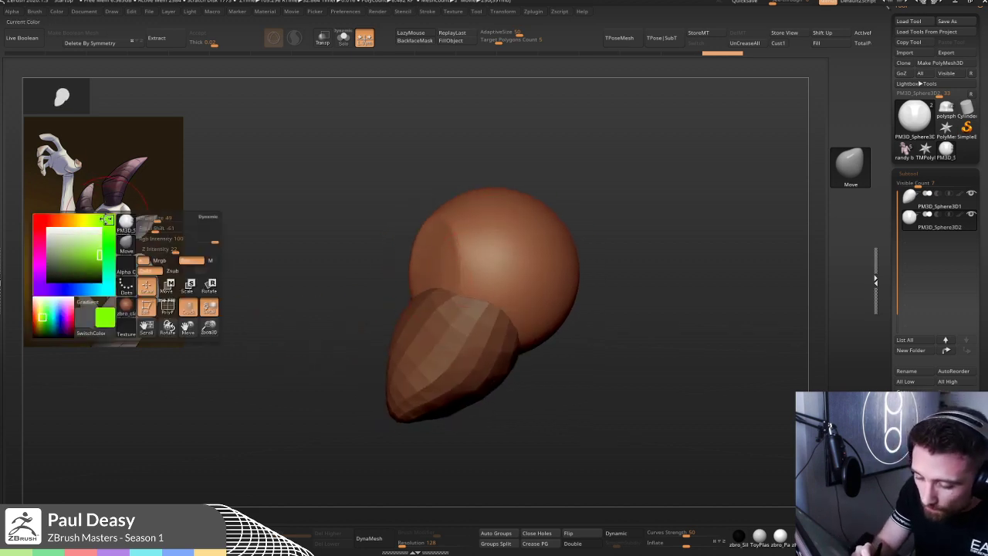
left_click(109, 219)
key("space")
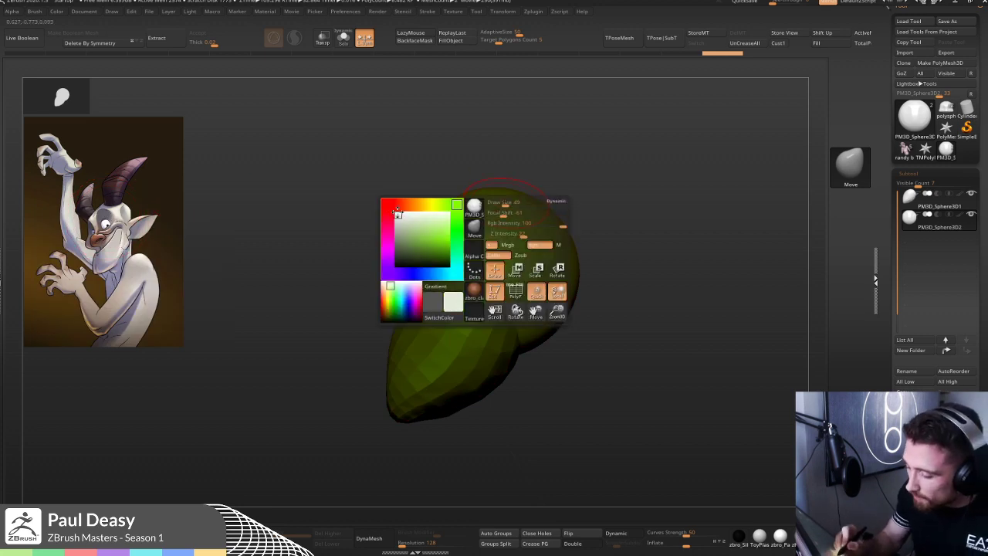
left_click(390, 200)
key("s")
left_click_drag(218, 196, 215, 196)
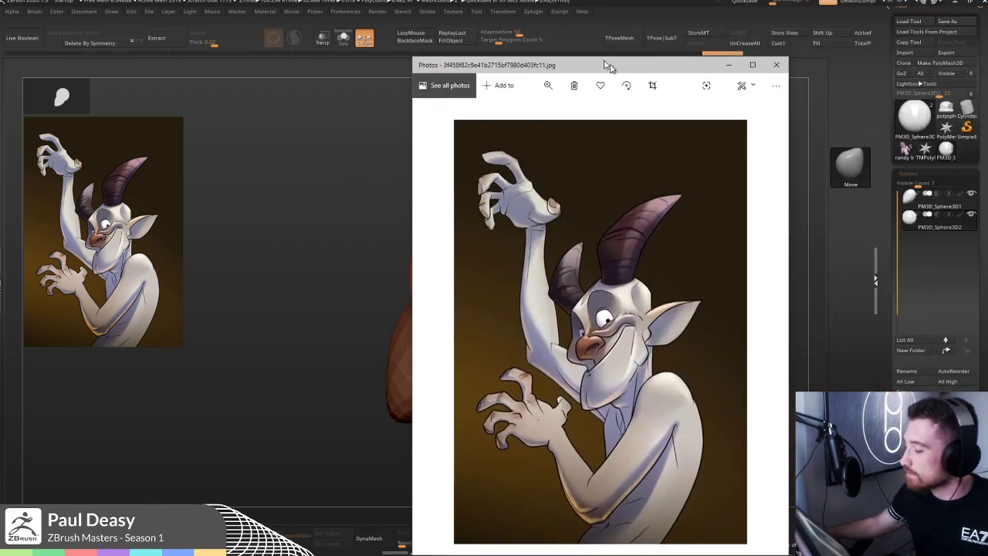
- Bring up the full-size reference image in Photos and examine the creature's brow, eye socket and skull shape
left_click_drag(607, 64, 473, 34)
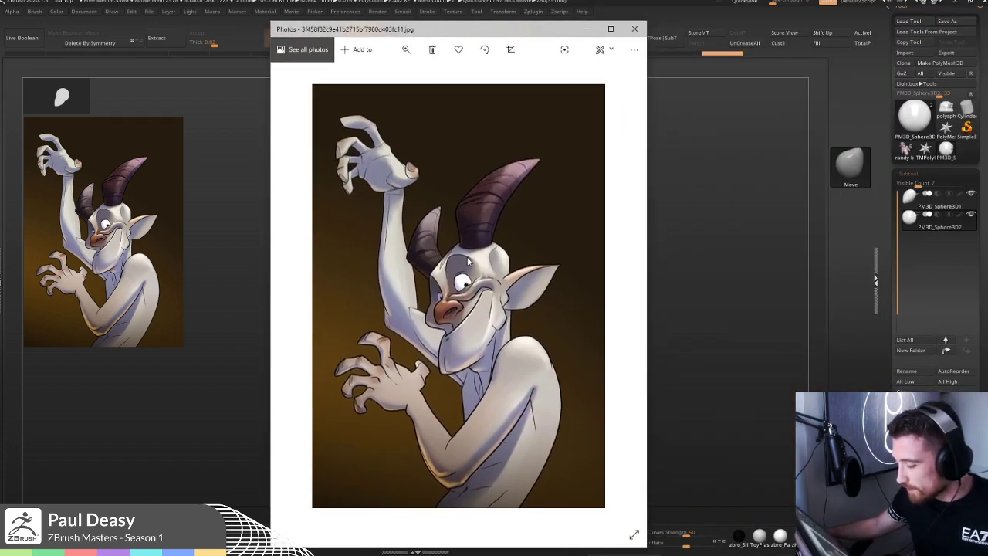
left_click_drag(540, 31, 931, 0)
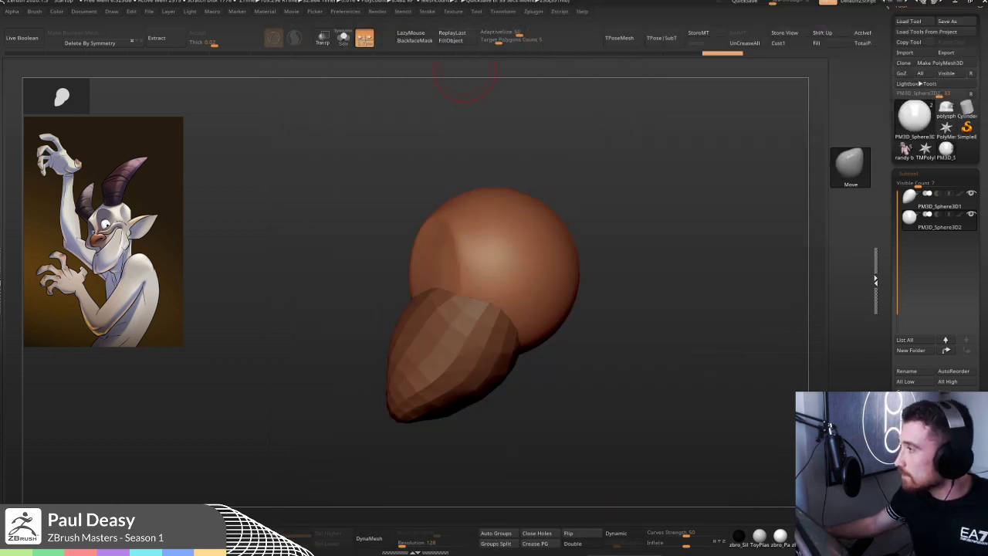
- Push the eye sockets further into the front of the cranium with a resized Move brush, leaving the brow projecting
left_click_drag(606, 232, 628, 237)
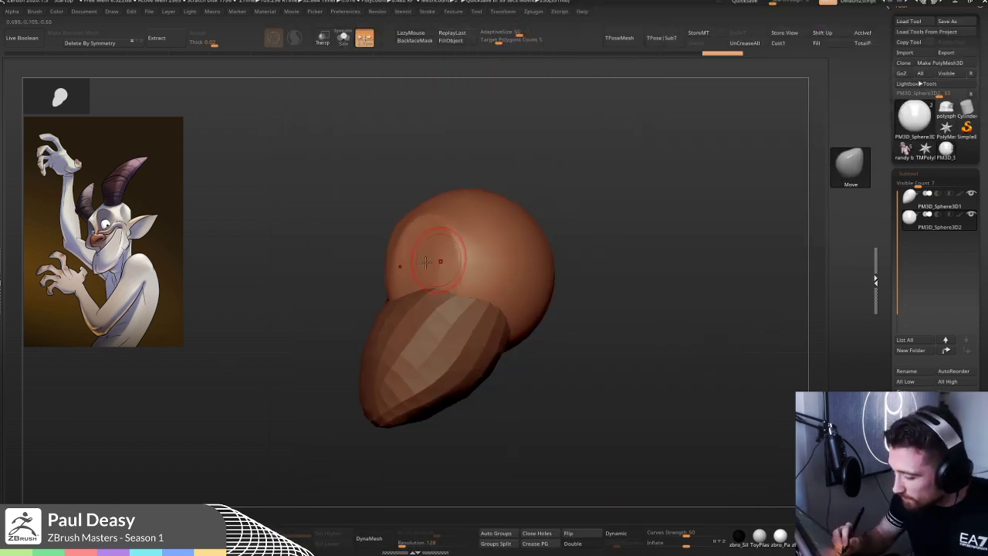
left_click_drag(347, 351, 328, 355)
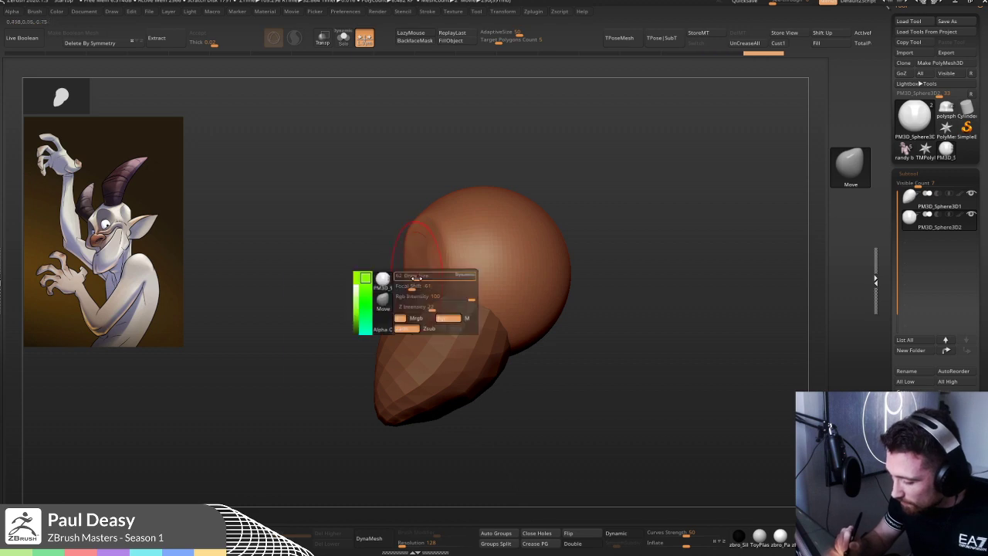
key("space")
key("space")
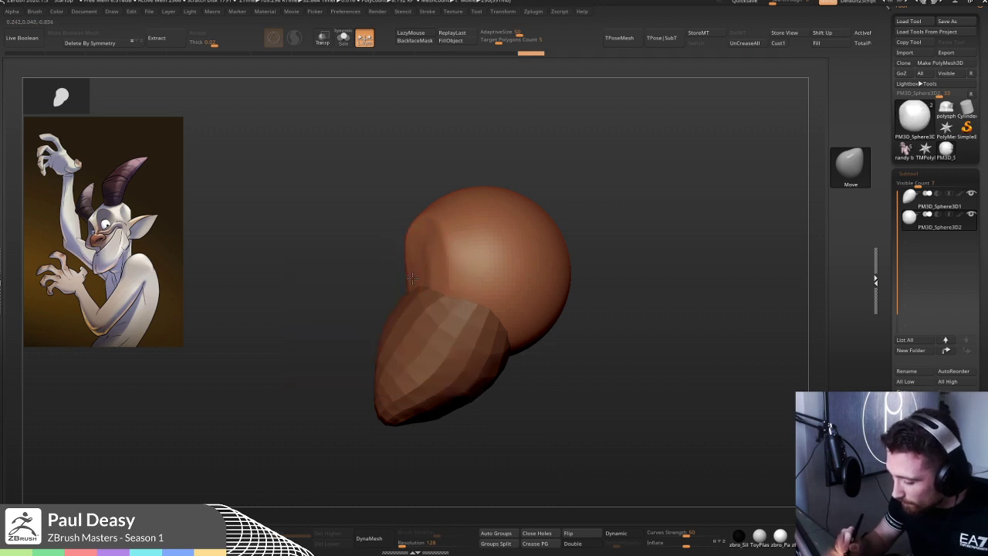
- Select the jaw subtool and pull its lower sides inward with the Move brush to taper the chin in front view
left_click(412, 313, "alt")
left_click_drag(411, 318, 419, 322)
mouse_move(385, 411)
left_mouse_down()
mouse_move(464, 364)
mouse_move(520, 351)
left_mouse_up()
key("space")
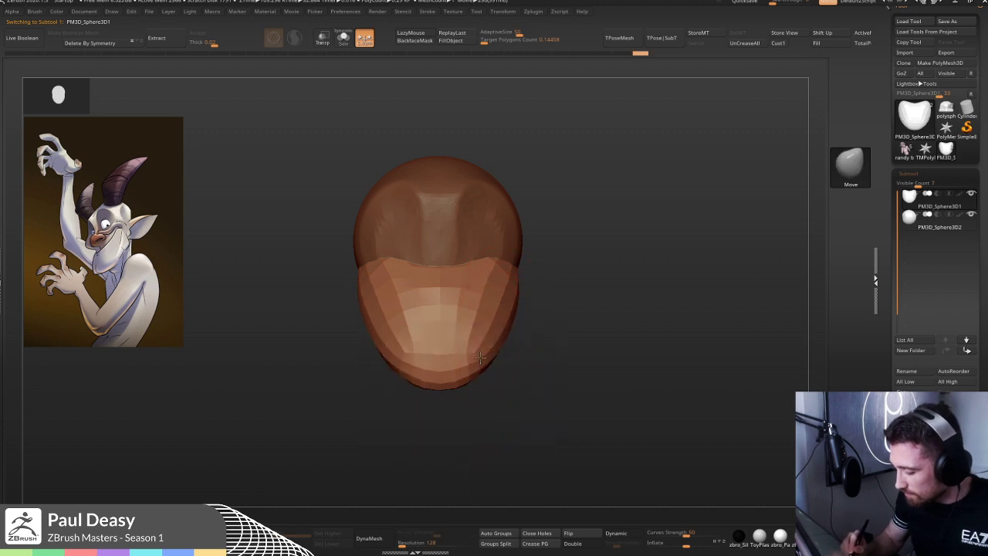
- Select the cranium subtool and narrow its sides beside the eye sockets with the Move brush to align with the jaw
right_click_drag(579, 278, 520, 286)
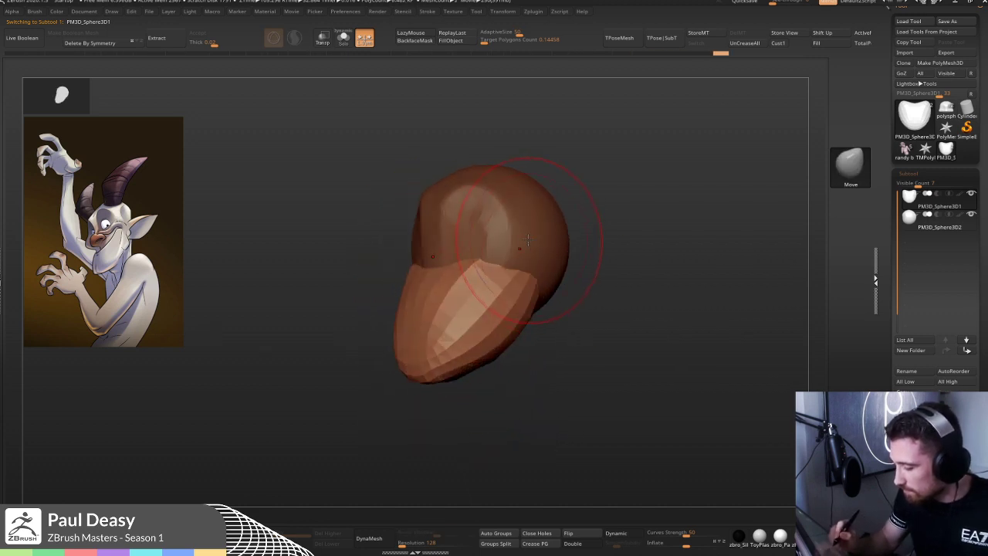
left_click(521, 249, "alt")
right_click_drag(494, 250, 530, 245, "shift")
left_click_drag(530, 246, 520, 239, "shift")
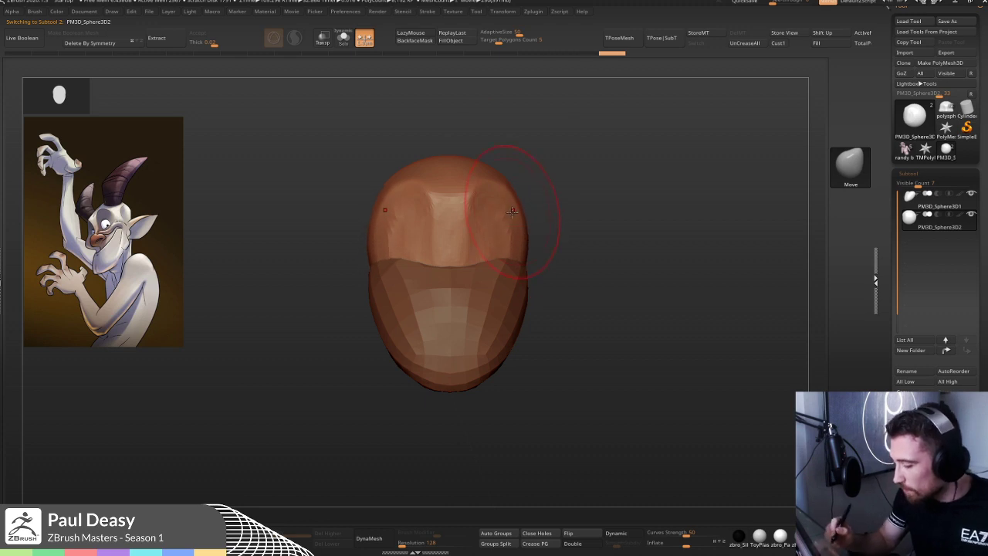
right_click_drag(509, 233, 509, 245, "alt")
key("space")
left_click_drag(502, 236, 496, 235)
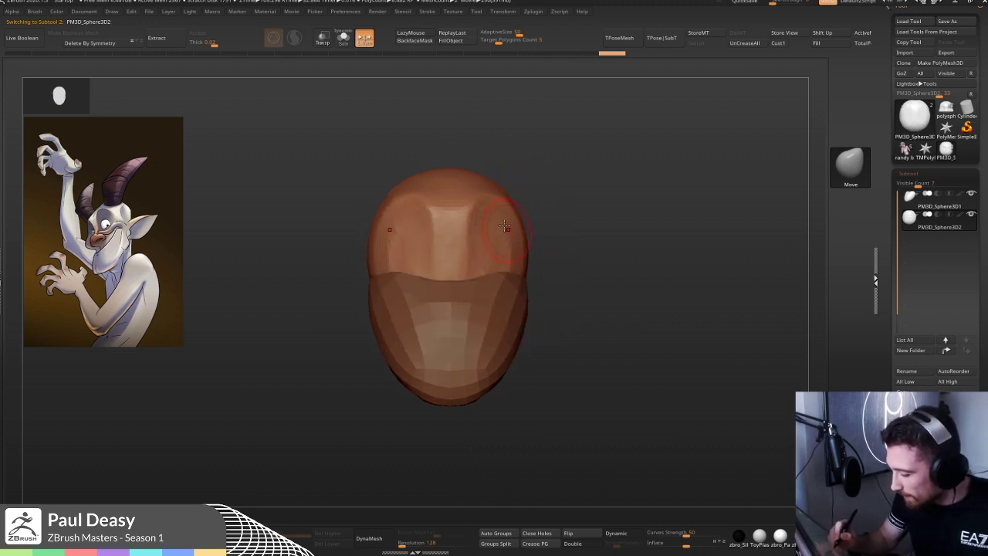
left_click_drag(560, 240, 502, 226)
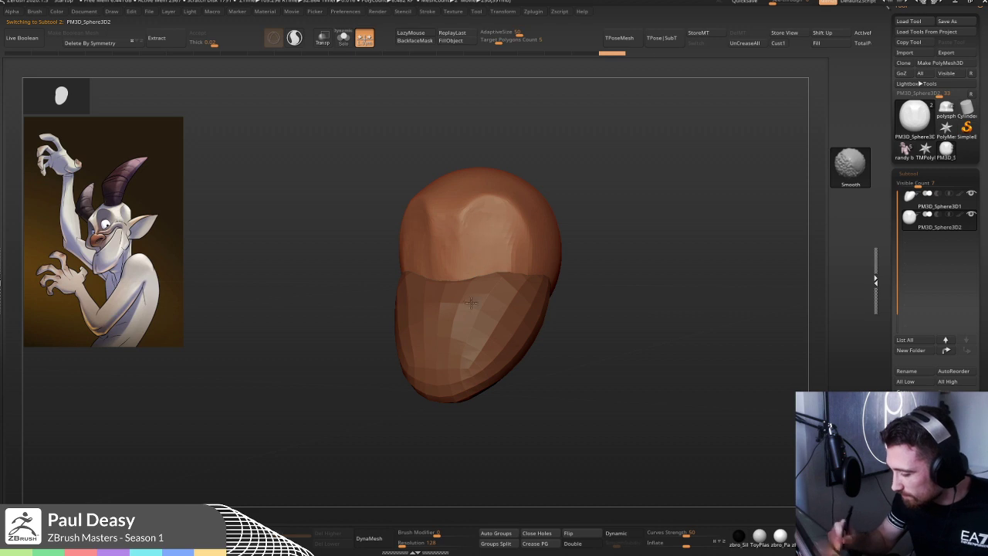
- ZRemesh the cranium into a low-poly mesh with a target polygon count of 0.5013
key("ctrl+shift+r")
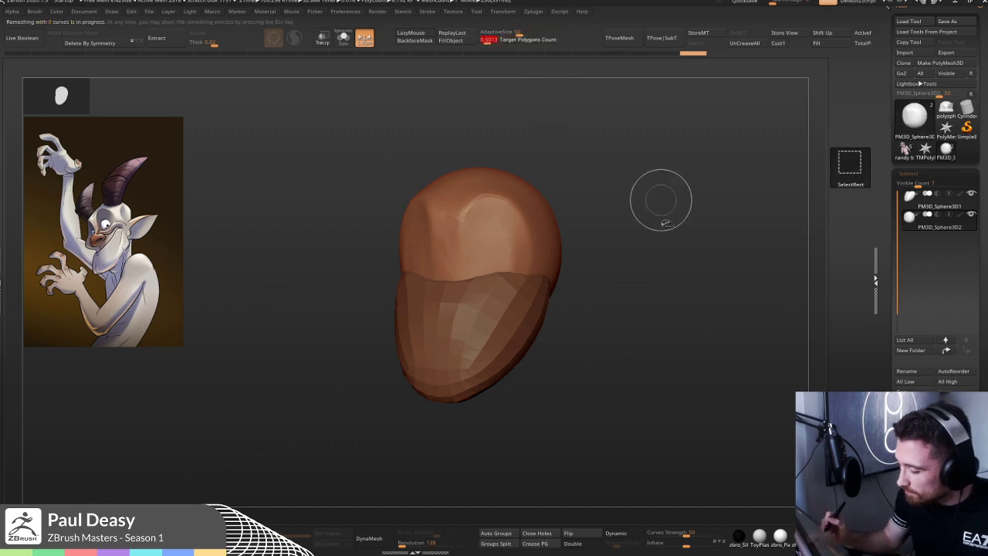
key("ctrl+shift+r")
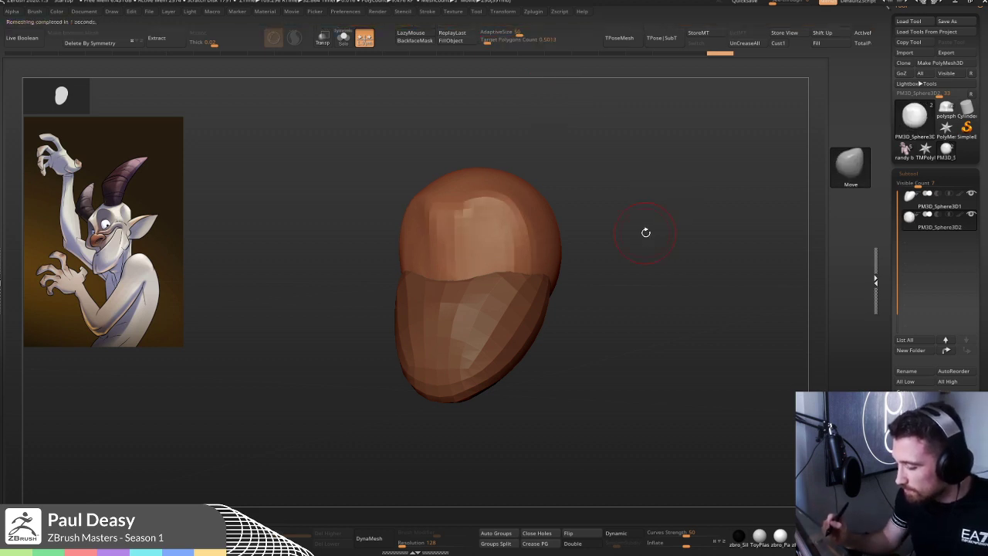
- Refine the sides of the remeshed cranium with a resized Move brush, working from front to side view
right_click_drag(503, 252, 487, 242, "shift")
key("space")
left_click_drag(488, 242, 498, 242)
right_click_drag(510, 245, 515, 224, "alt")
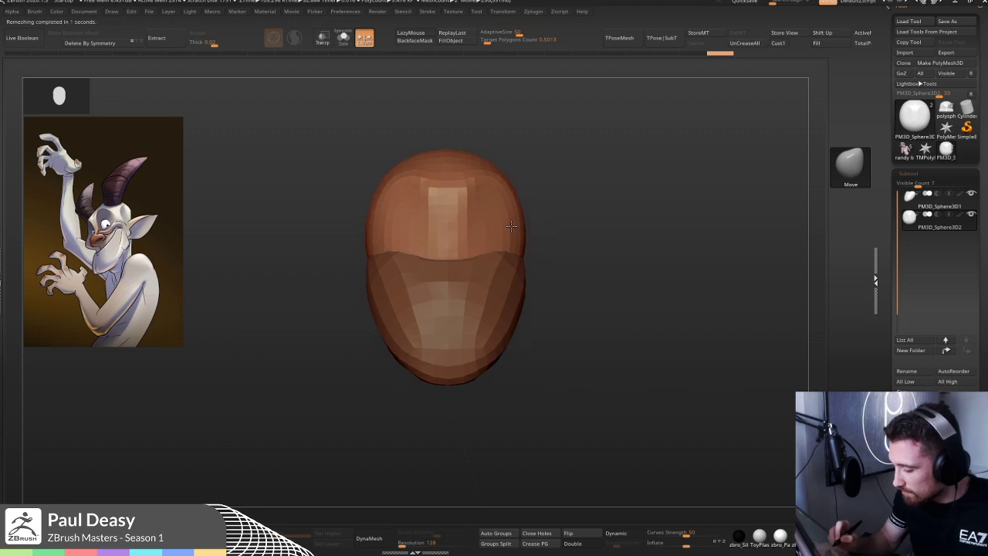
mouse_move(525, 235)
right_mouse_down()
mouse_move(575, 219)
mouse_move(564, 216)
right_mouse_up()
left_click_drag(577, 230, 609, 226)
key("space")
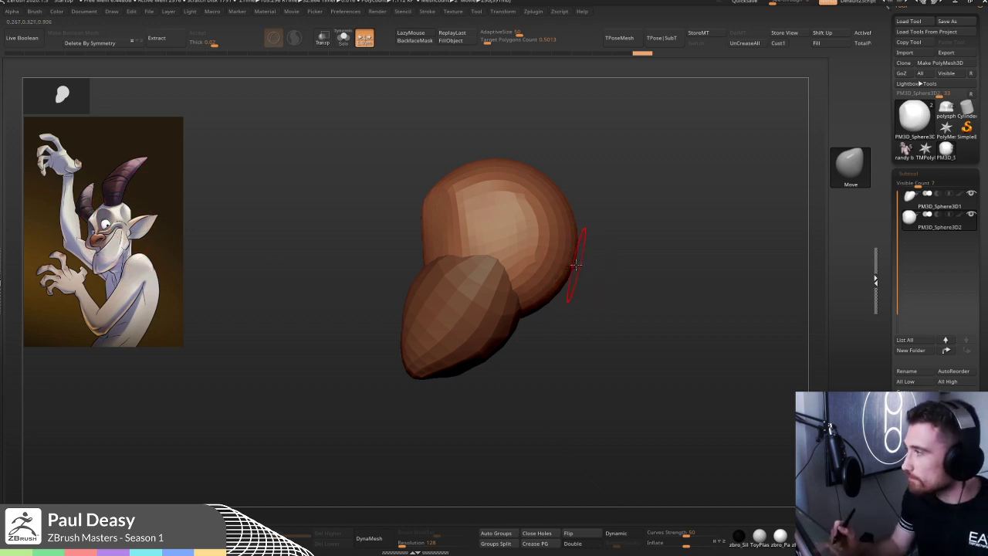
- Push the lower back of the cranium up and inward with an enlarged Move brush so the skull slopes toward the jaw
left_click_drag(588, 240, 589, 240)
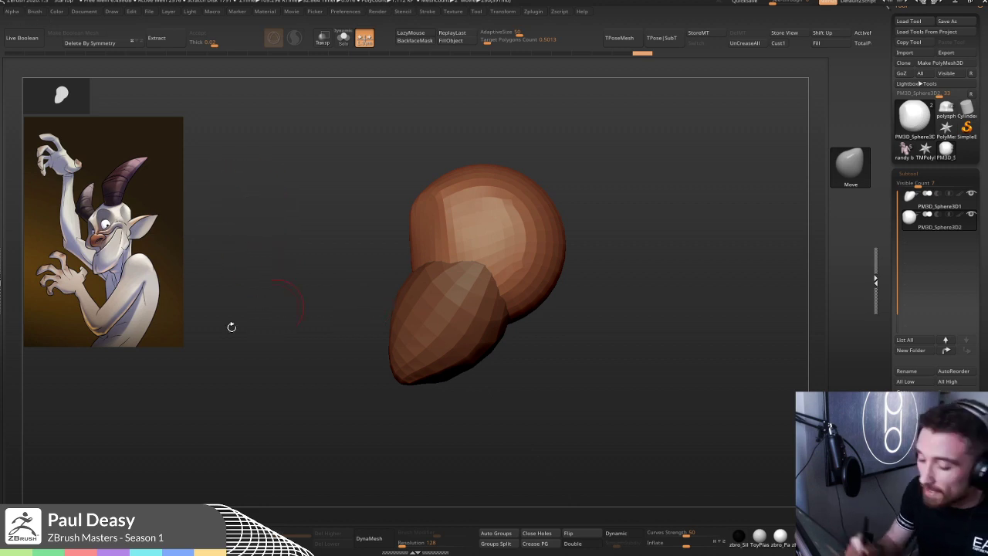
left_click_drag(602, 193, 599, 194)
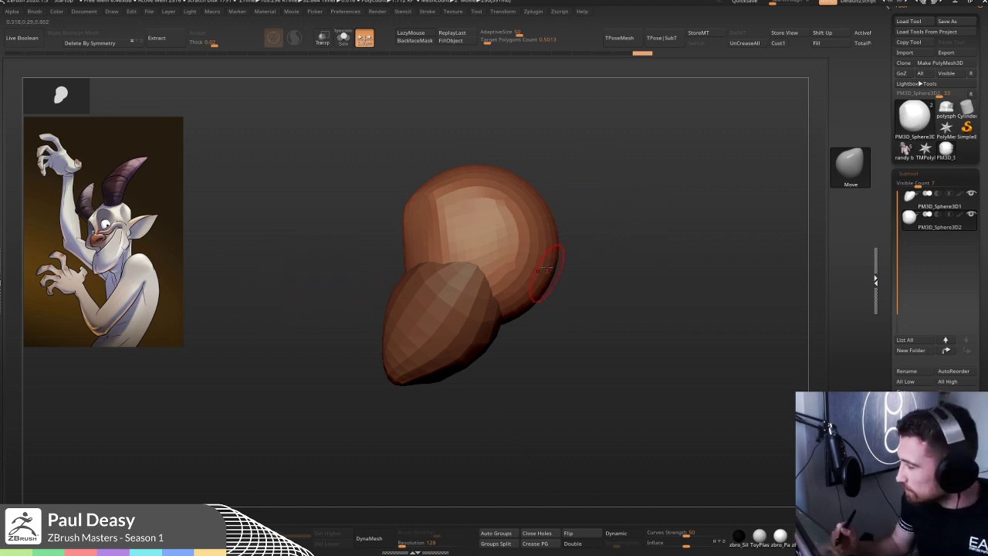
key("space")
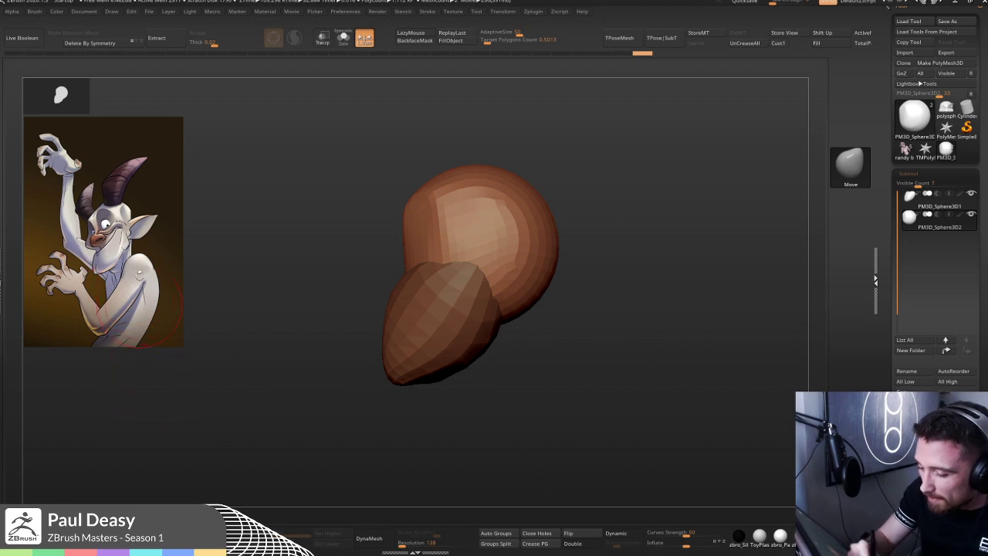
mouse_move(605, 228)
left_mouse_down("alt")
mouse_move(542, 196)
mouse_move(549, 202)
left_mouse_up("alt")
mouse_move(531, 284)
left_mouse_down()
mouse_move(517, 275)
mouse_move(502, 291)
left_mouse_up()
key("space")
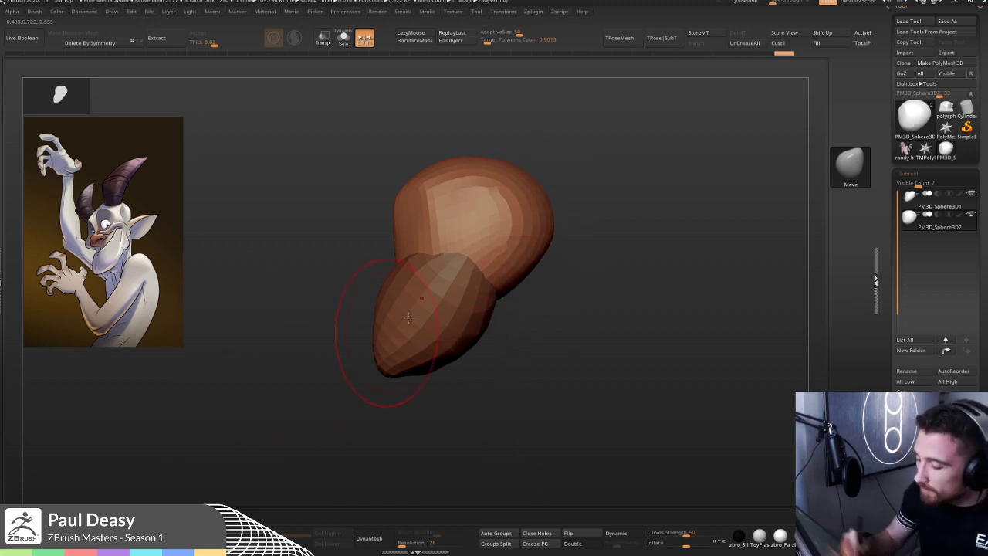
- Adjust the Move brush size and flatten the rear curve of the cranium in side view
key("space")
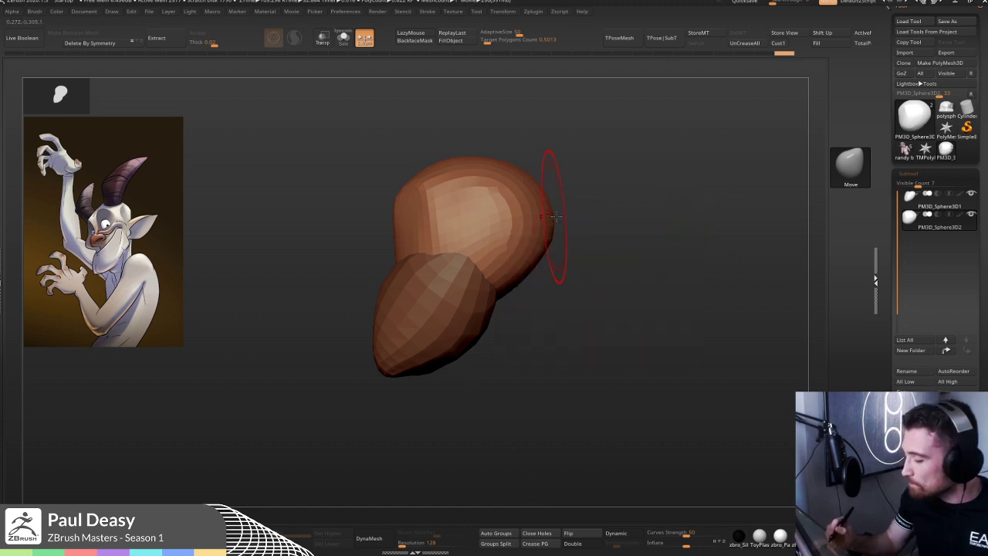
key("space")
key("shift")
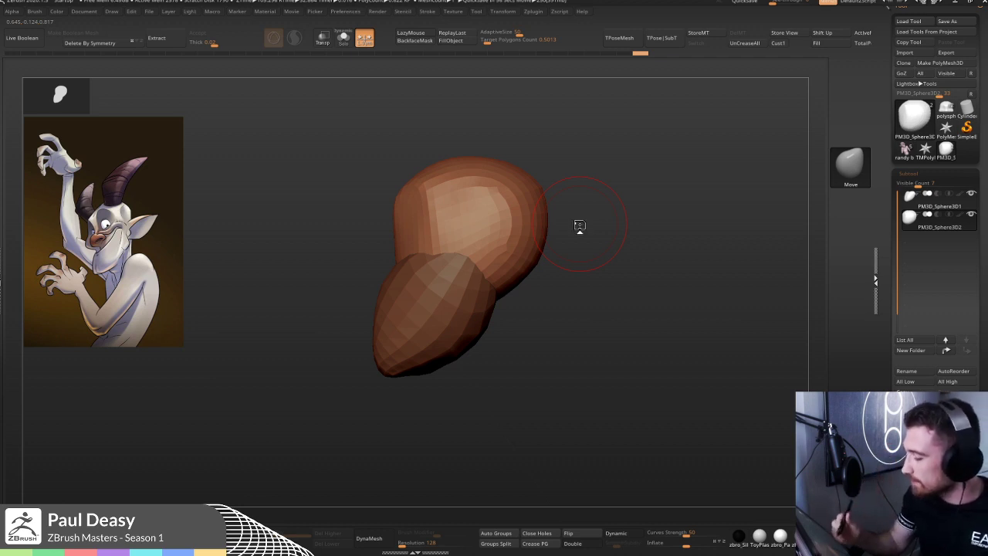
key("space")
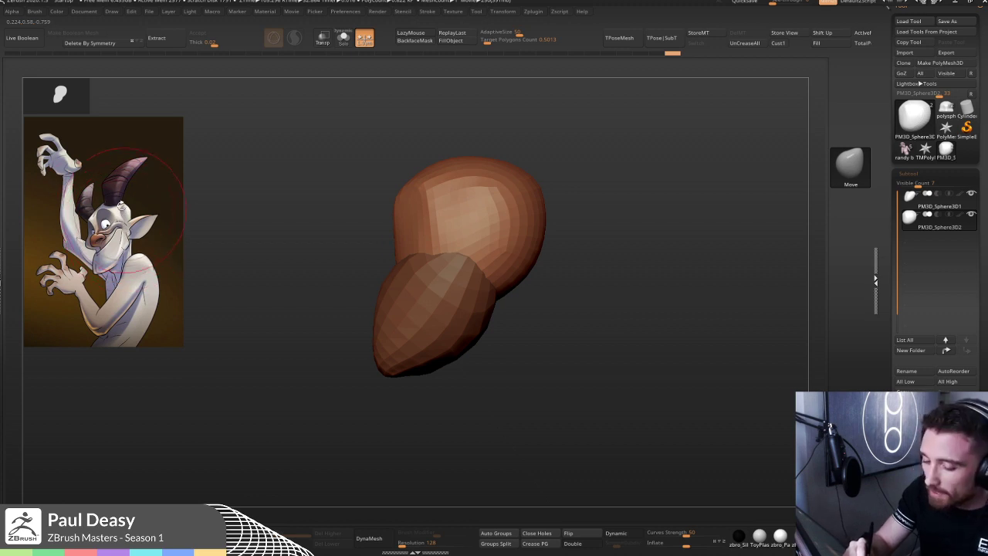
key("space")
left_click(641, 238)
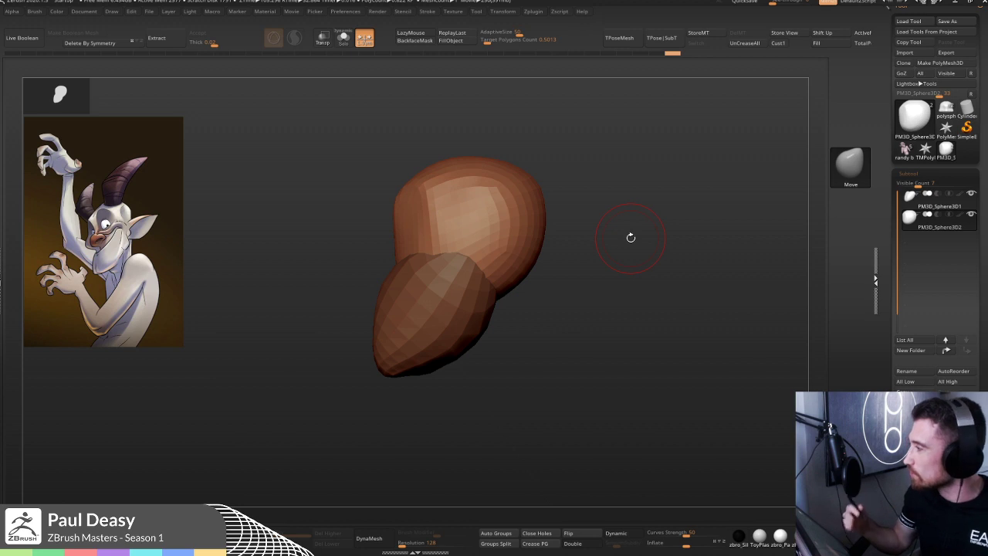
mouse_move(504, 220)
left_mouse_down("shift")
mouse_move(550, 216)
mouse_move(514, 226)
left_mouse_up("shift")
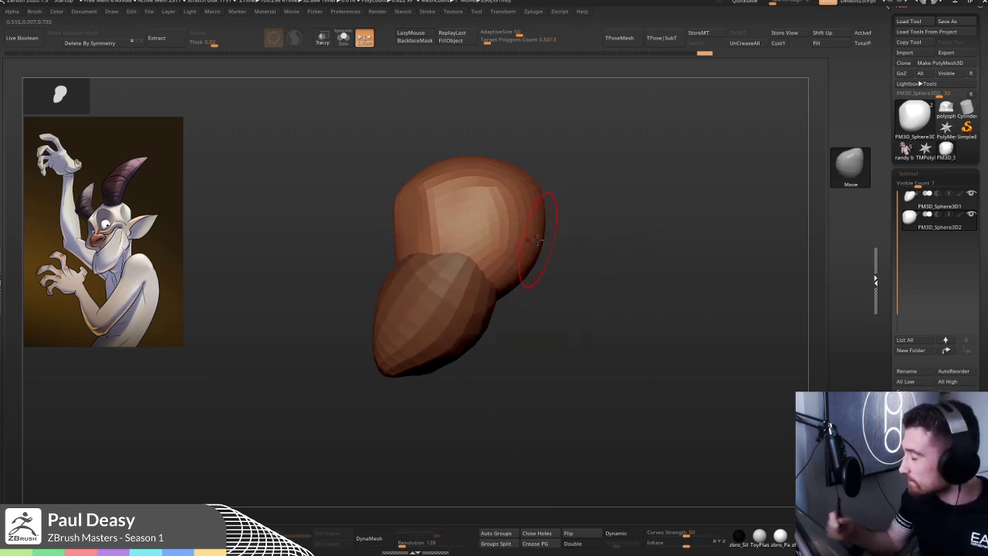
- Sharpen the upper back corner of the cranium with the Pinch brush, and reshape the skull's back outline with the Move brush
mouse_move(575, 216)
left_mouse_down()
mouse_move(567, 249)
mouse_move(550, 241)
left_mouse_up()
key("space")
key("b")
key("p")
key("i")
left_click_drag(487, 224, 505, 224)
left_click_drag(571, 222, 589, 220)
key("b")
key("m")
key("v")
left_click_drag(478, 205, 521, 179, "shift")
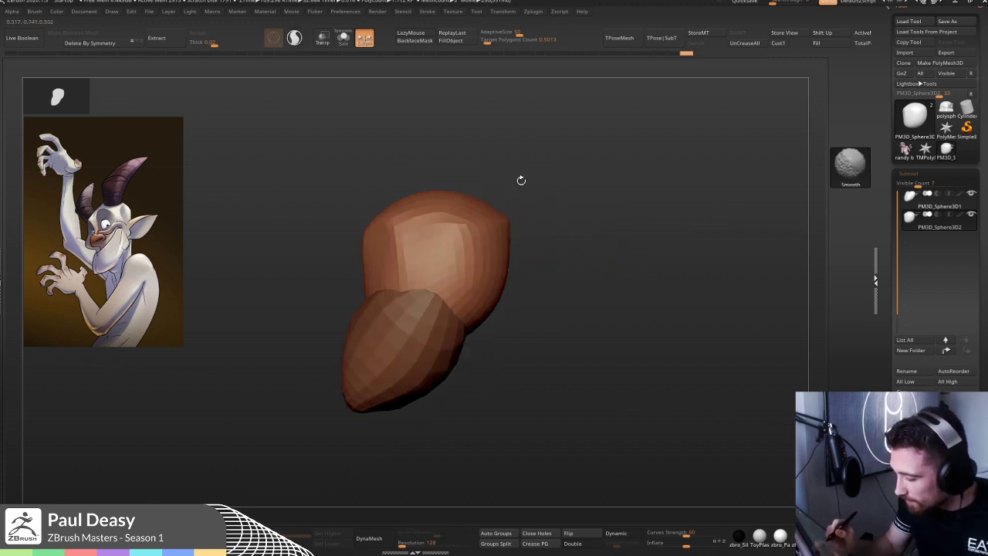
- Reshape the top and upper front of the cranium with a resized Move brush, checking side and front views
mouse_move(483, 204)
left_mouse_down()
mouse_move(481, 182)
mouse_move(490, 201)
mouse_move(408, 204)
left_mouse_up()
key("space")
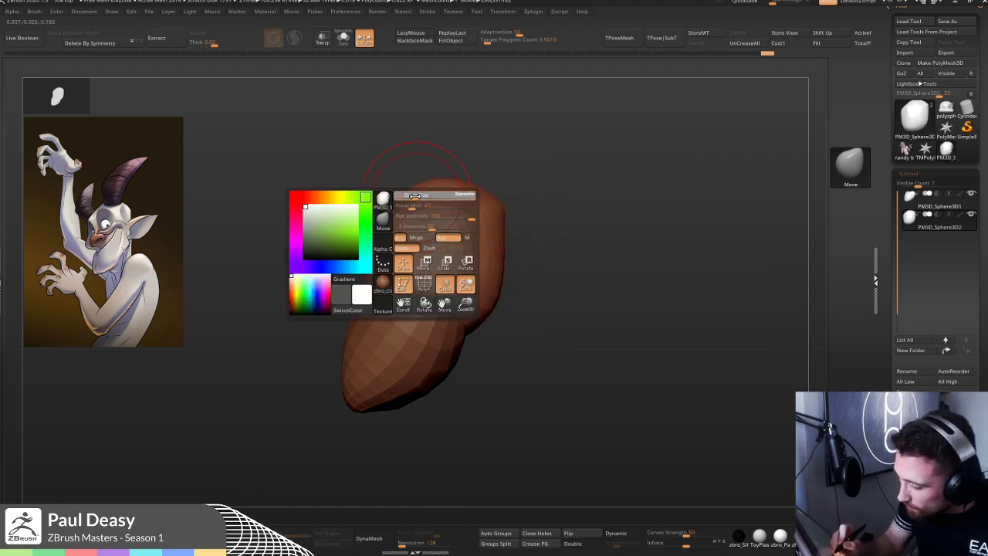
key("shift")
left_click_drag(410, 188, 453, 190, "shift")
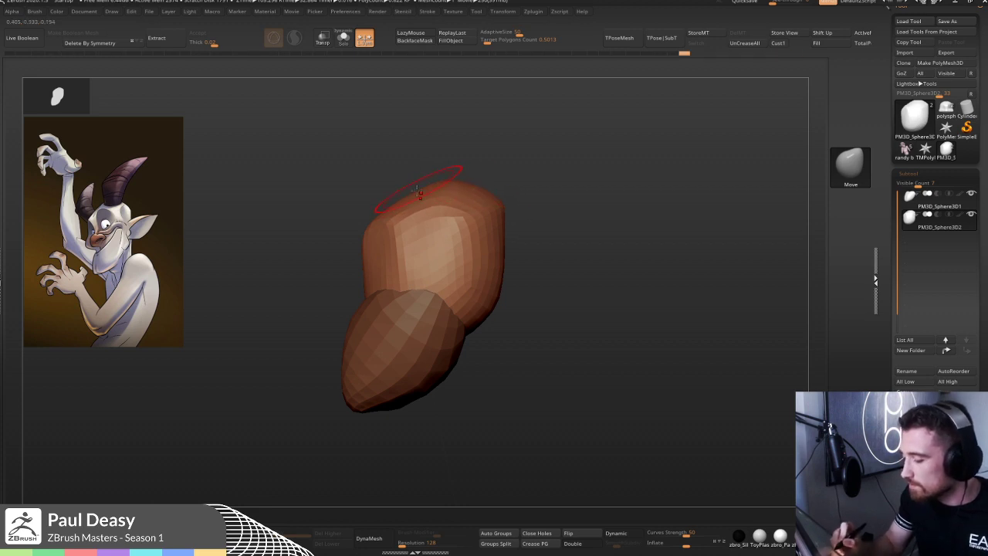
left_click_drag(517, 194, 562, 201)
left_click_drag(456, 212, 458, 220, "shift")
left_click_drag(544, 230, 533, 192, "alt")
right_click(505, 191)
left_click_drag(453, 193, 438, 186)
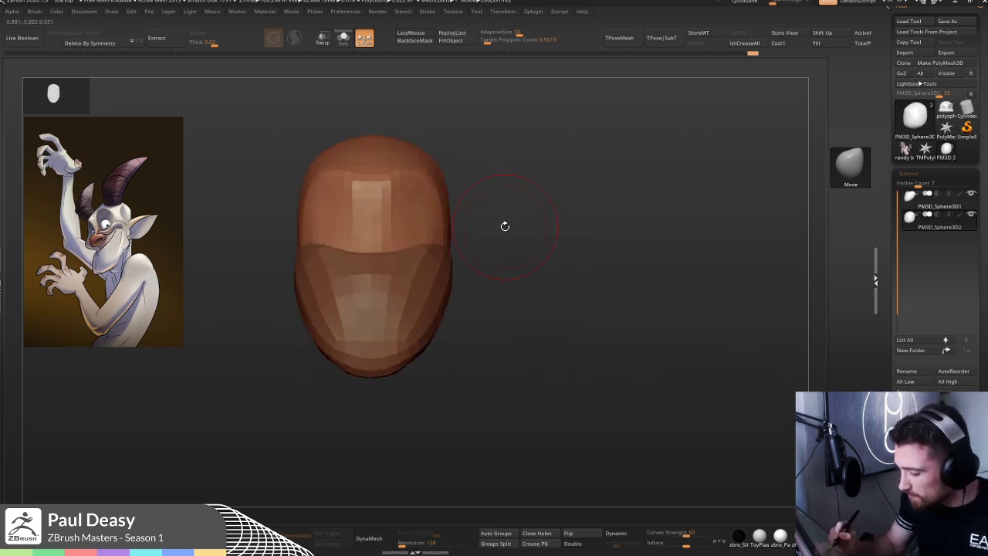
- Adjust the Move brush size and nudge the lower back and lower front edges of the cranium where it meets the jaw
left_click_drag(509, 232, 476, 259)
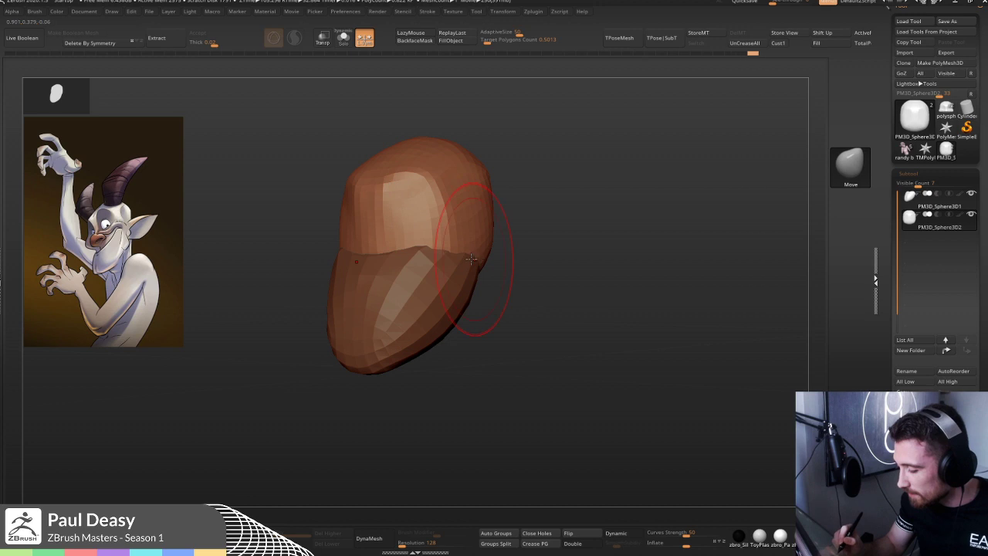
left_click_drag(461, 270, 476, 256)
key("space")
key("space")
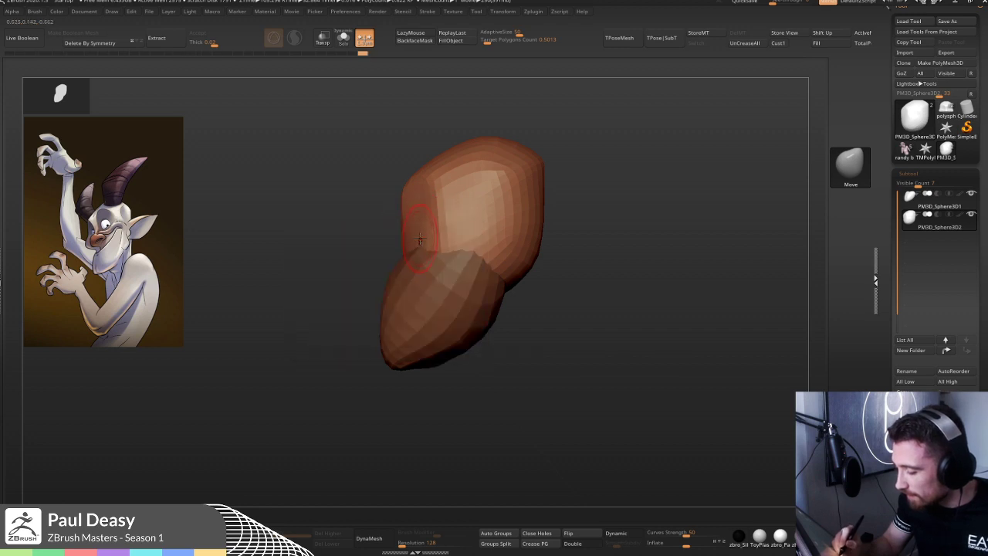
key("space")
left_click(433, 249)
key("space")
left_click(423, 227)
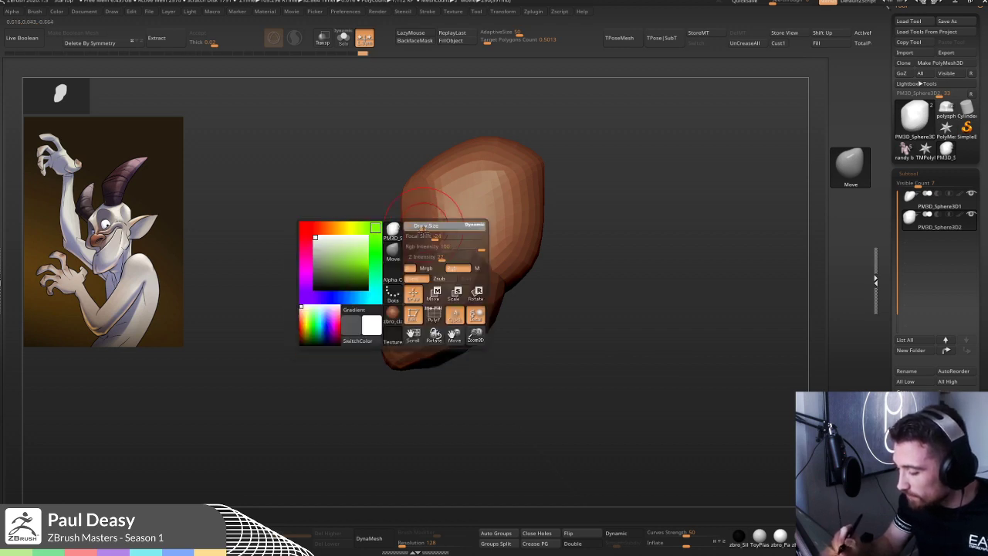
left_click_drag(421, 248, 426, 251)
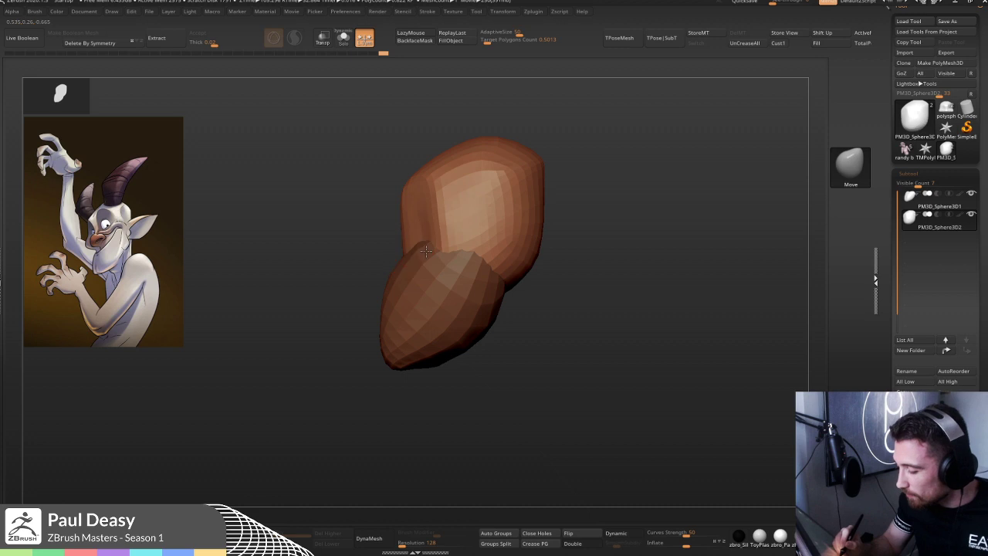
- Sharpen the inner edges of the cranium's eye sockets with the Pinch brush
left_click(437, 251, "alt")
mouse_move(571, 233)
left_mouse_down()
mouse_move(572, 243)
mouse_move(510, 238)
mouse_move(410, 192)
left_mouse_up()
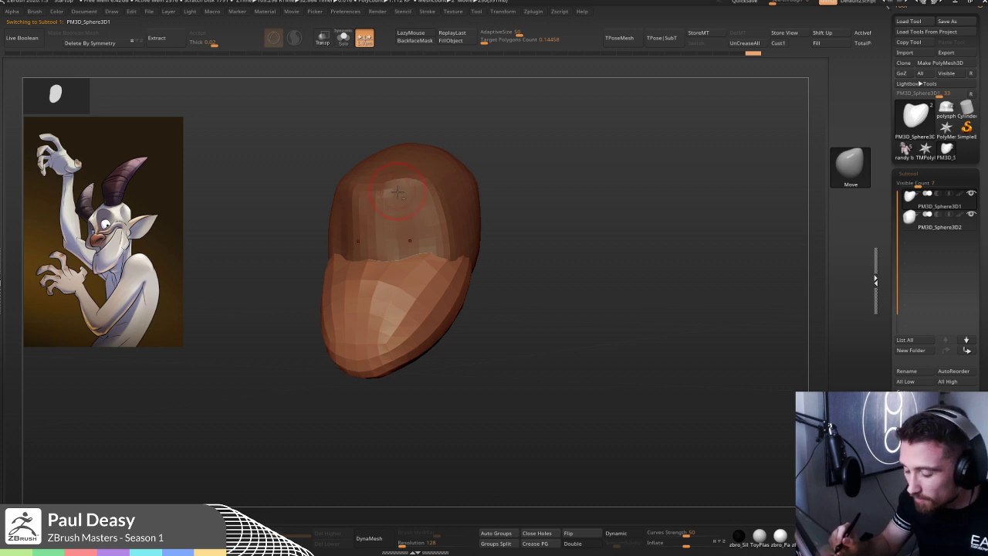
left_click(396, 191, "alt")
key("b")
key("p")
key("i")
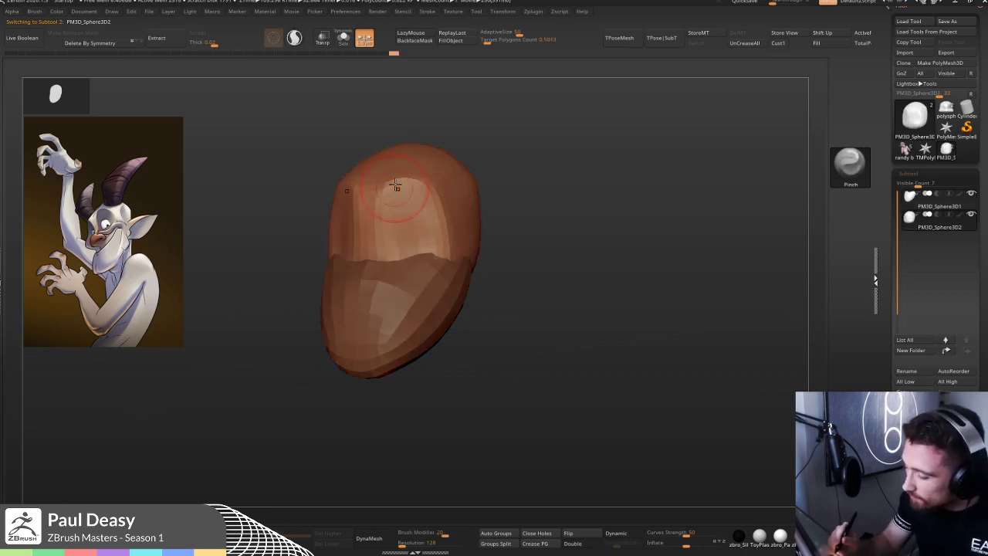
left_click_drag(381, 187, 382, 259)
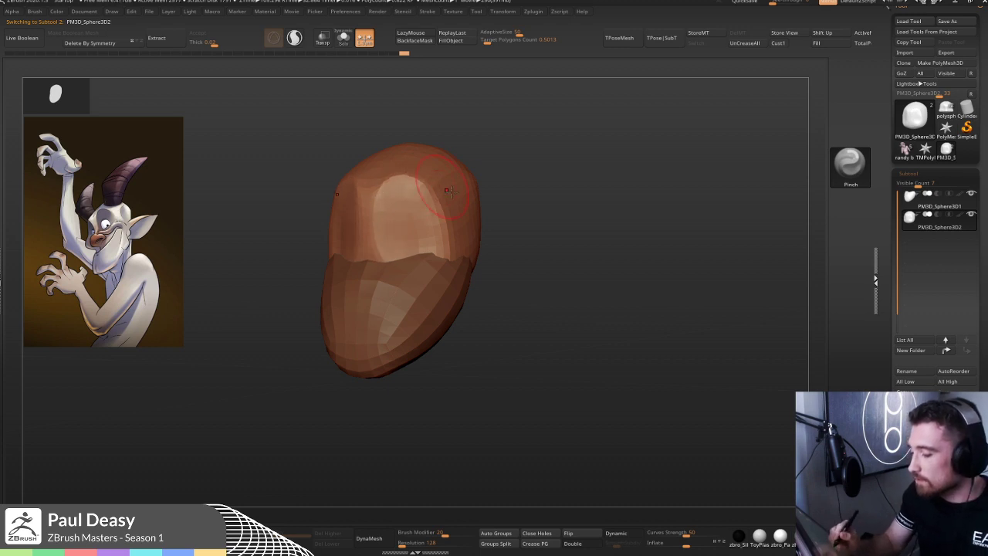
mouse_move(496, 226)
left_mouse_down()
mouse_move(511, 216)
mouse_move(502, 231)
left_mouse_up()
- Refine the lower sides of the cranium below the eye sockets with a resized Move brush
key("b")
key("m")
key("v")
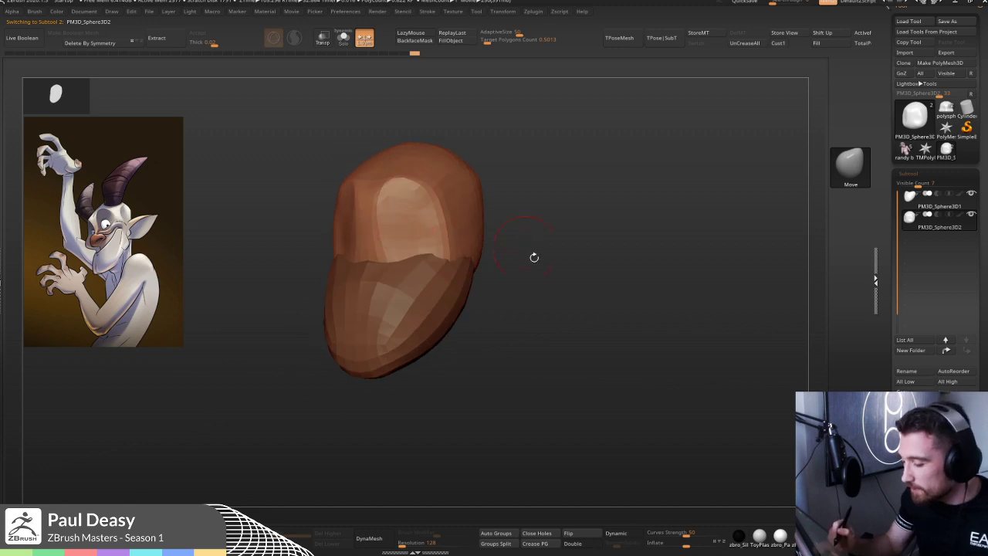
mouse_move(489, 259)
left_mouse_down()
mouse_move(495, 264)
mouse_move(458, 285)
left_mouse_up()
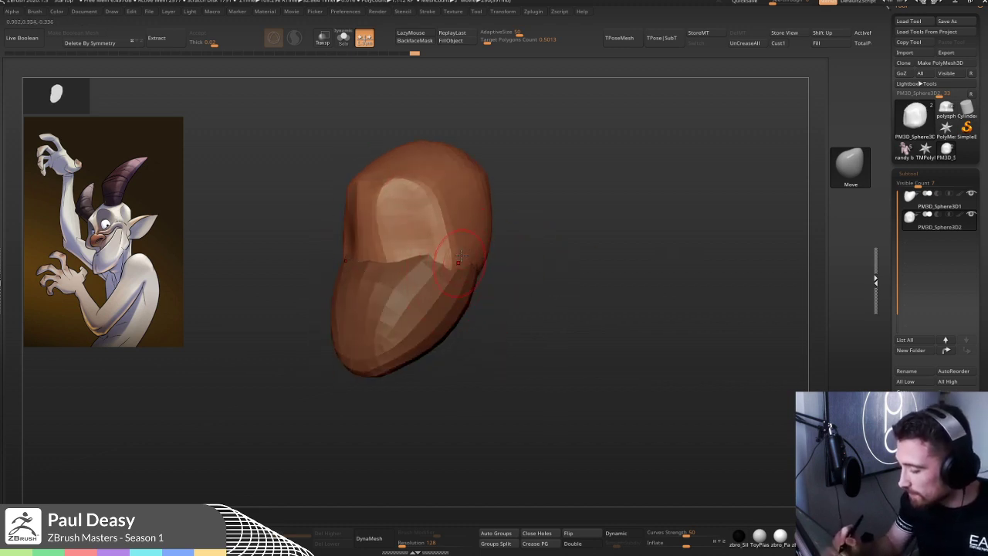
left_click_drag(538, 265, 500, 263, "shift")
key("space")
key("space")
mouse_move(443, 233)
left_mouse_down()
mouse_move(449, 244)
mouse_move(404, 255)
left_mouse_up()
- Subdivide the jaw mesh and raise the middle of its upper edge with a smaller Move brush
left_click(433, 262, "alt")
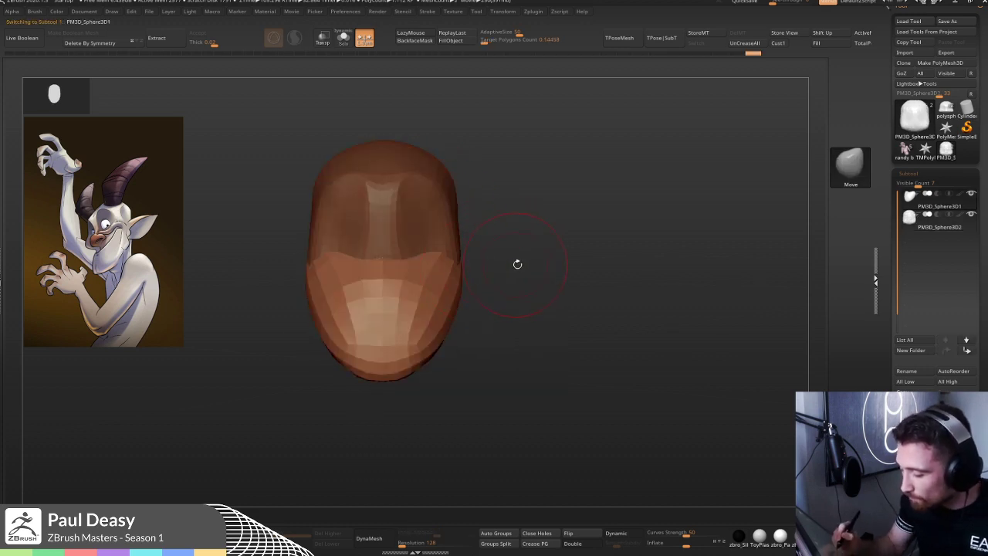
left_click(332, 543)
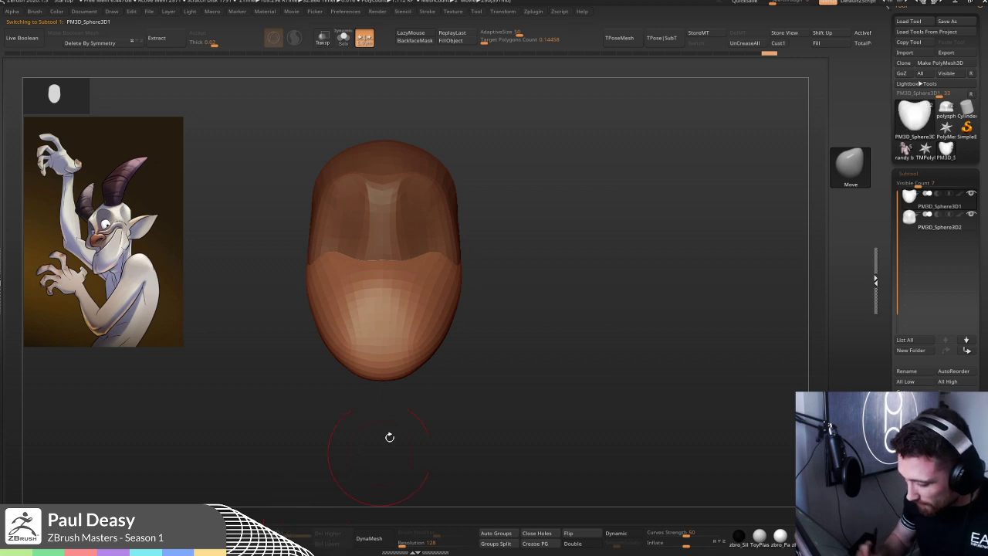
key("space")
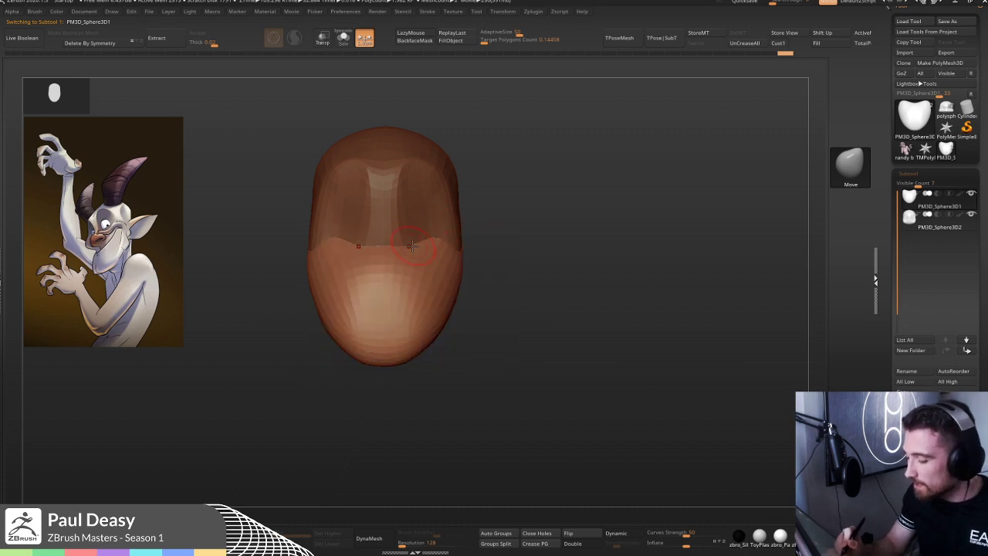
left_click_drag(403, 244, 404, 234)
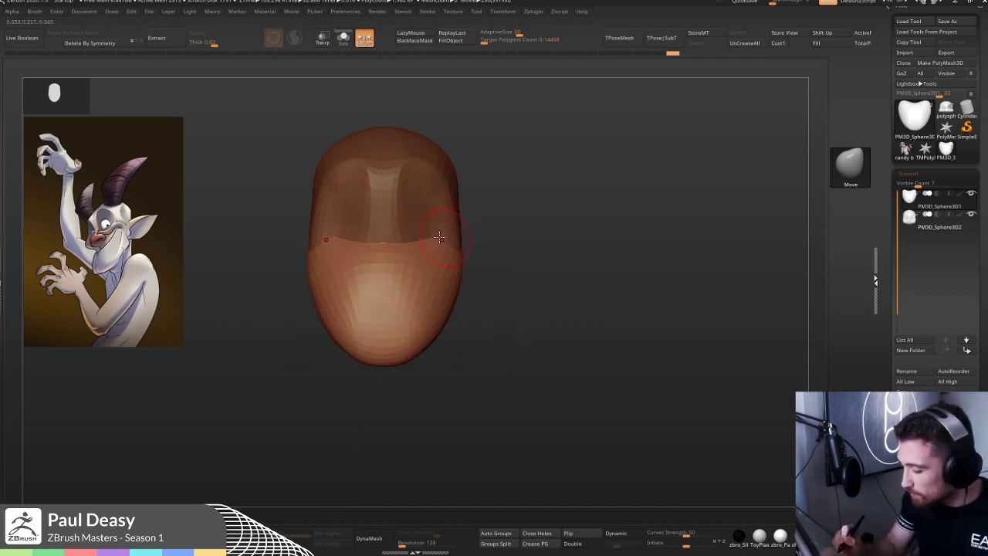
left_click_drag(510, 204, 428, 226)
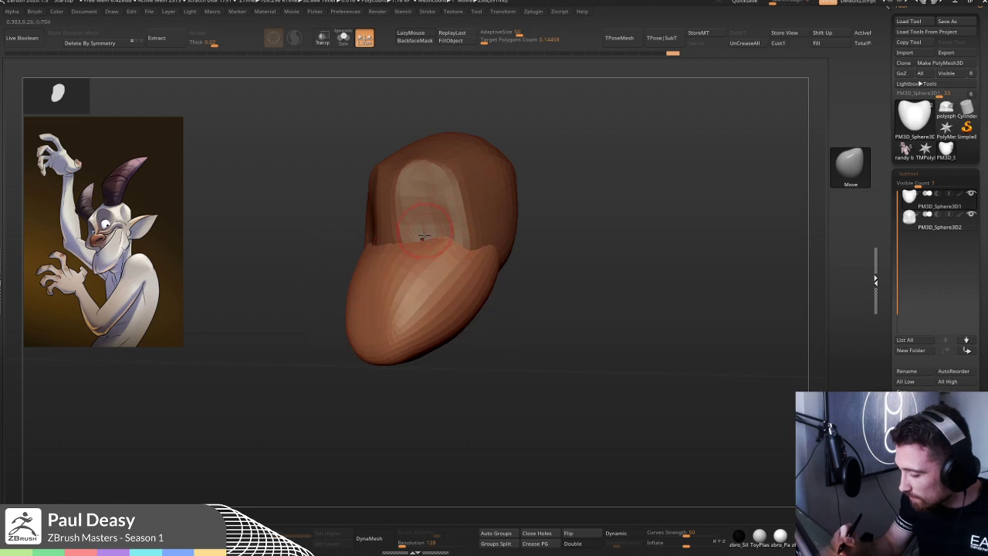
mouse_move(438, 243)
right_mouse_down("shift")
mouse_move(445, 238)
mouse_move(429, 243)
right_mouse_up("shift")
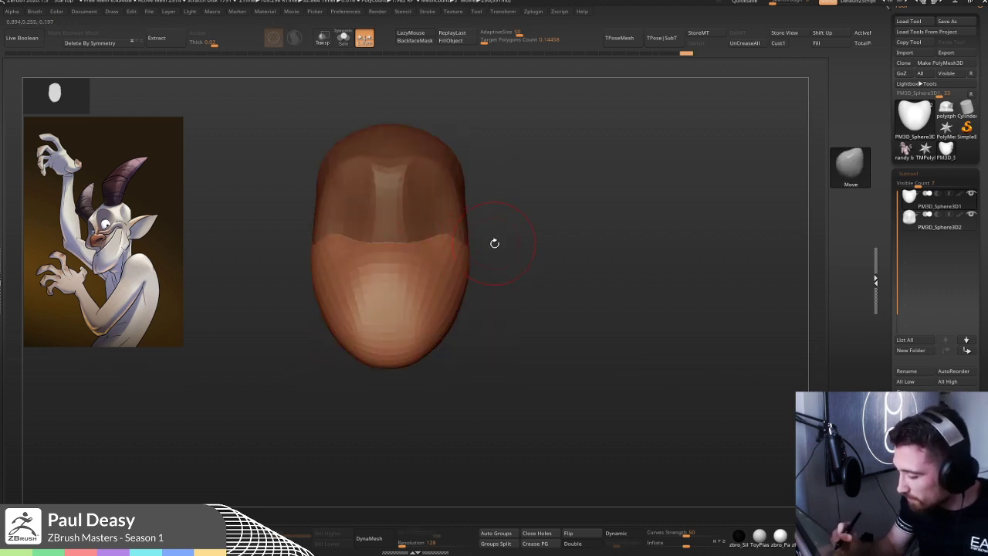
- Adjust the upper side corners of the jaw with the Move brush so they line up with the cranium
left_click_drag(493, 242, 470, 246)
right_click(471, 231)
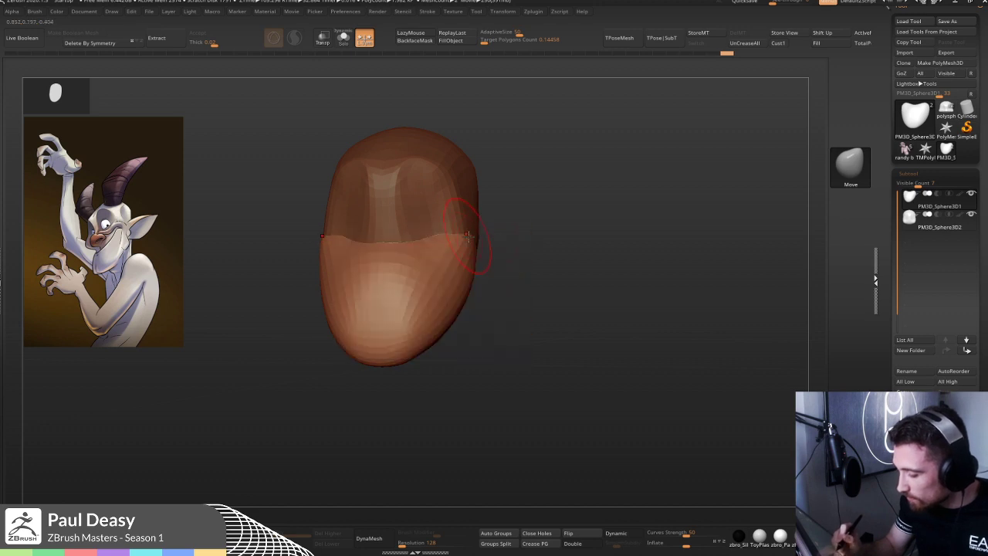
right_click_drag(490, 240, 474, 246)
left_click_drag(397, 293, 405, 287, "shift")
left_click_drag(504, 247, 462, 247, "shift")
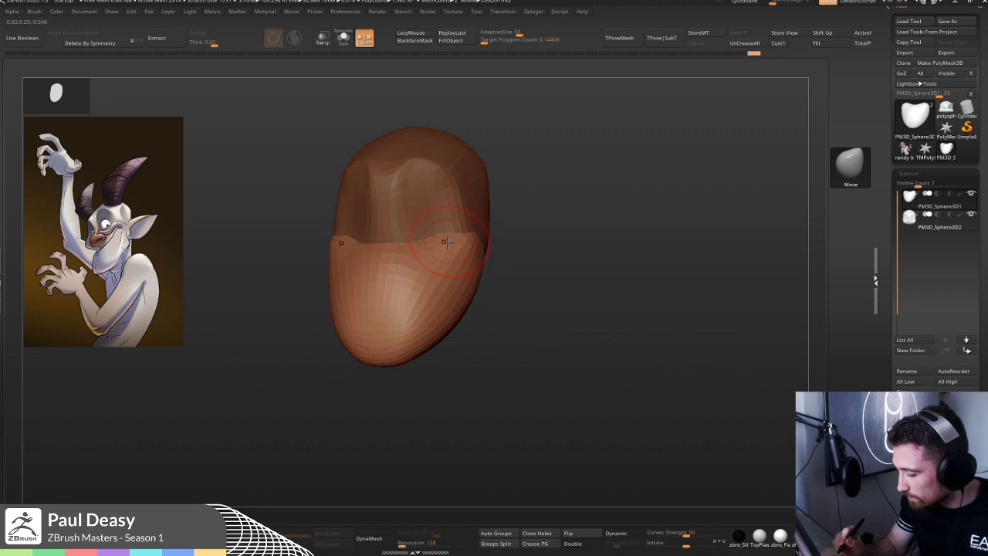
- Shape the front and lower sides of the jaw toward the chin with the Move brush
left_click_drag(428, 312, 416, 315)
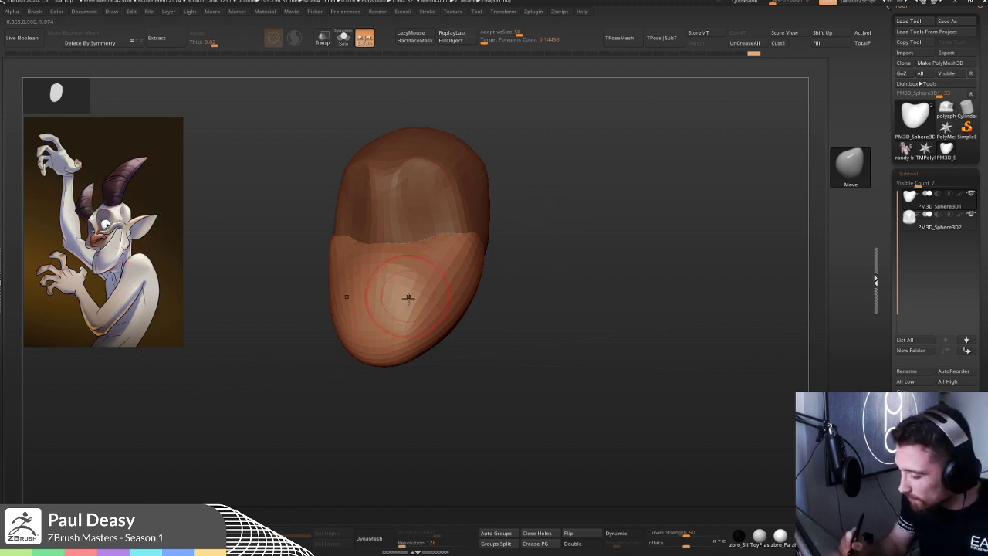
right_click_drag(409, 298, 399, 302, "shift")
mouse_move(426, 335)
left_mouse_down()
mouse_move(418, 342)
mouse_move(437, 310)
left_mouse_up()
right_click_drag(445, 301, 484, 286)
right_click_drag(447, 347, 521, 327)
- Sharpen the side and lower edge of the jaw toward the chin with the Pinch brush
key("b")
key("p")
key("i")
left_click_drag(500, 297, 504, 286)
right_click_drag(525, 268, 553, 264)
left_click_drag(477, 232, 502, 293)
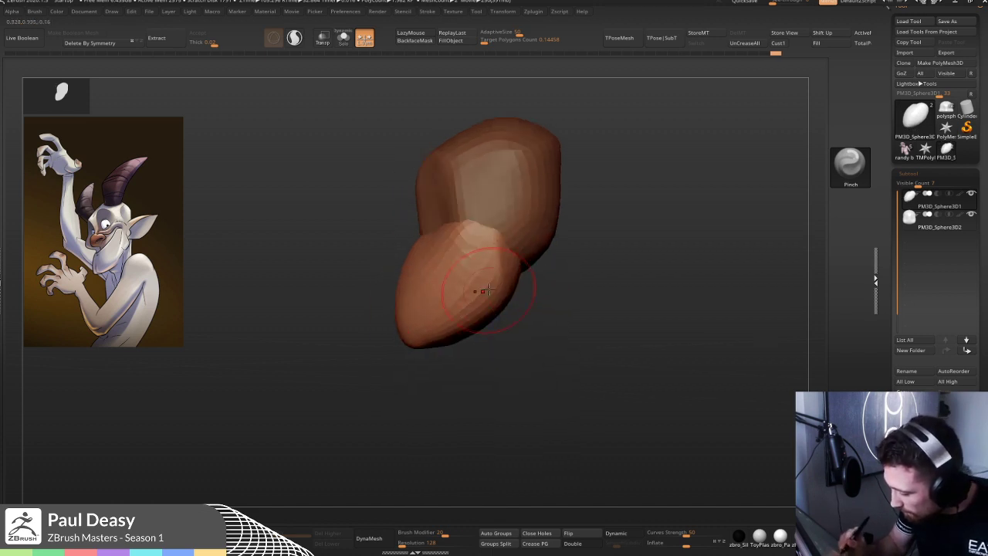
right_click_drag(477, 326, 409, 305)
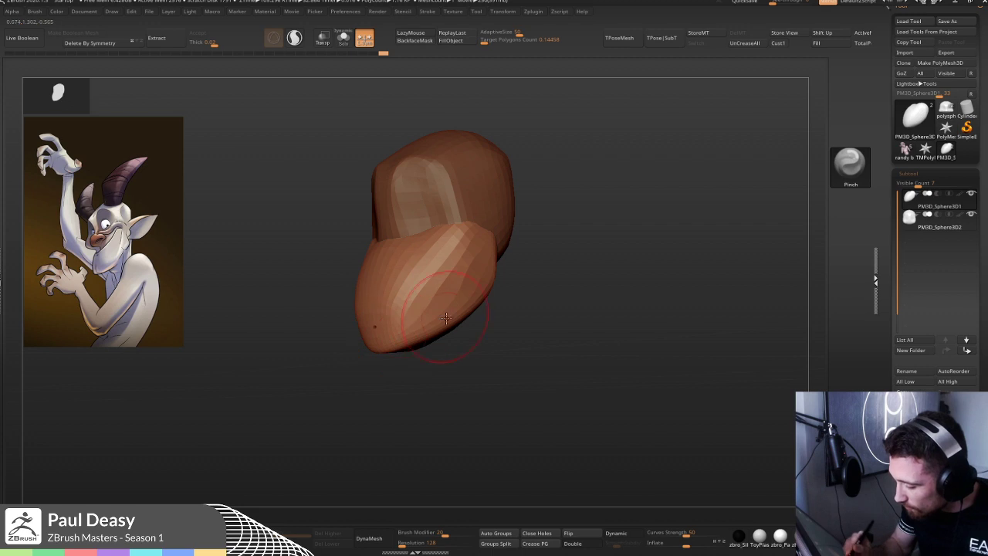
- Narrow the lower sides of the jaw around the chin with a resized Move brush in front view
right_click_drag(507, 334, 518, 336, "shift")
key("b")
key("m")
key("v")
key("space")
left_click_drag(447, 309, 436, 312)
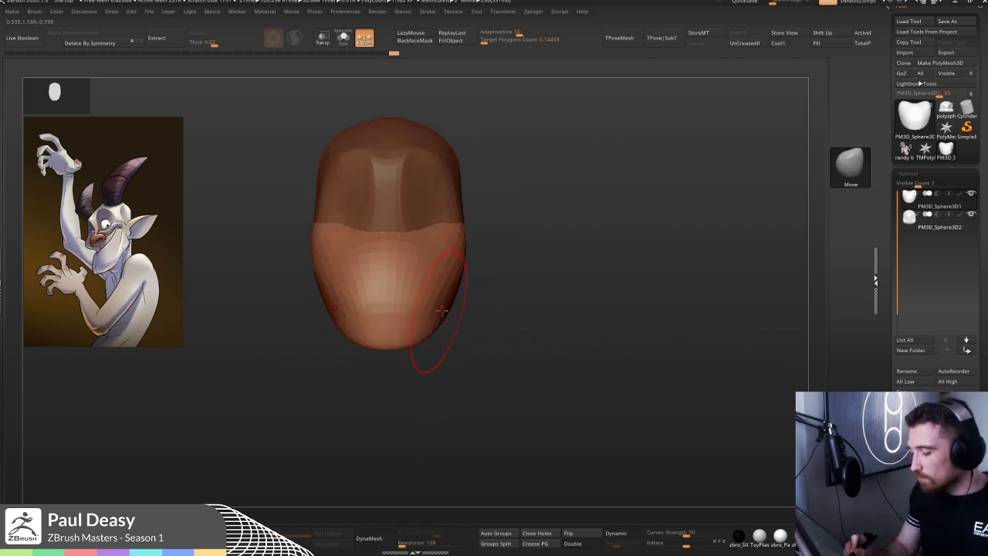
key("shift")
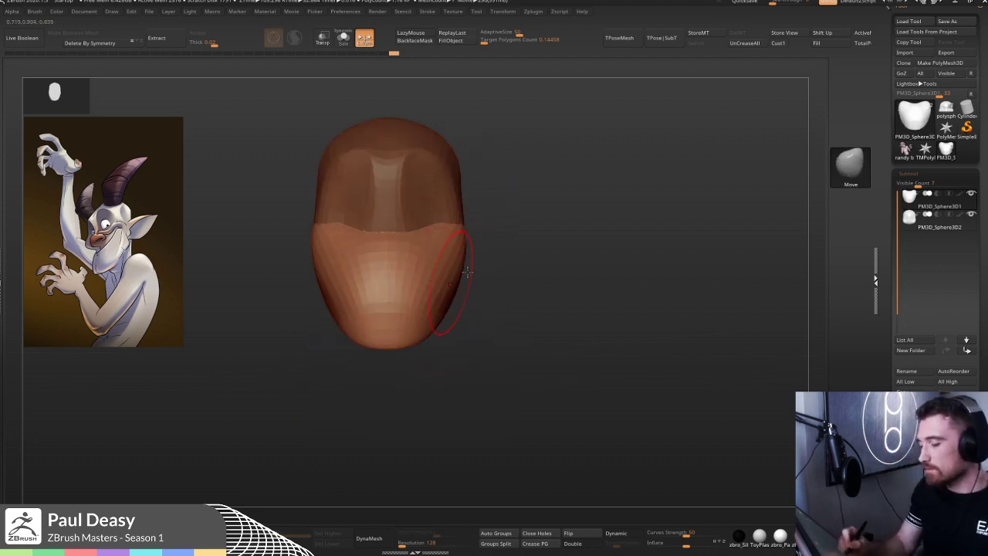
- Resize the Move brush and reshape the upper back corner of the jaw in side view
right_click_drag(536, 269, 486, 314)
key("space")
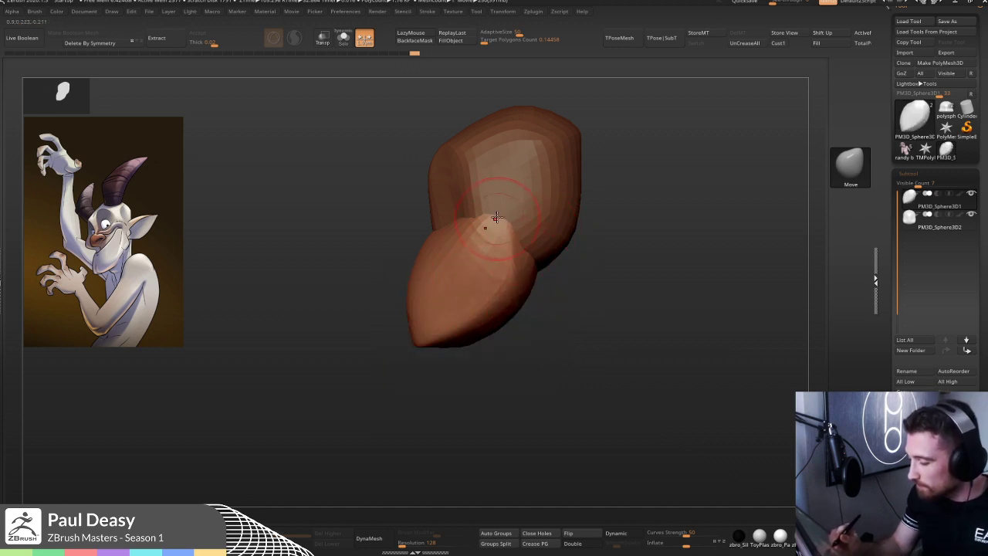
right_click_drag(494, 245, 580, 227)
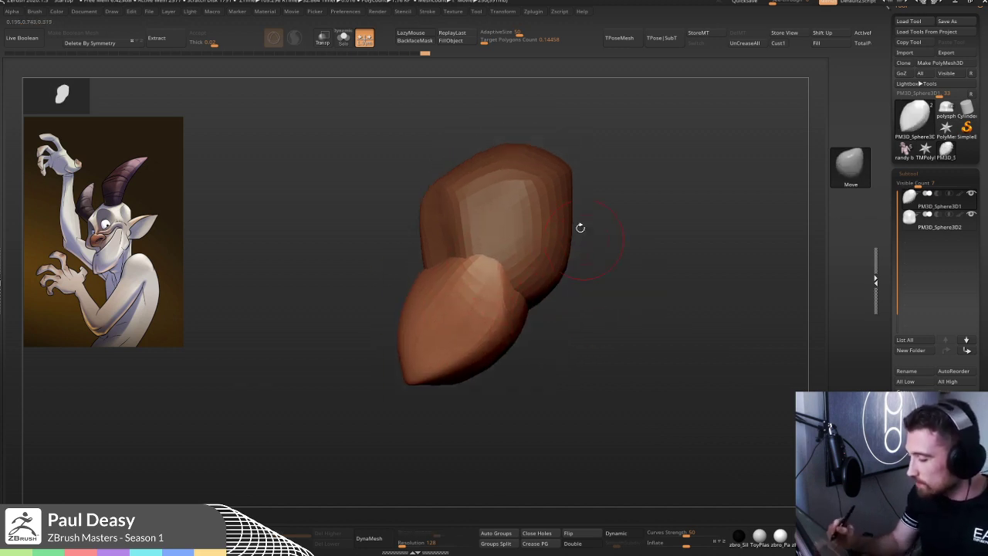
- Select the cranium and push its top and forehead outline outward with the Move brush in side view
left_click(506, 150, "alt")
left_click_drag(477, 158, 489, 150)
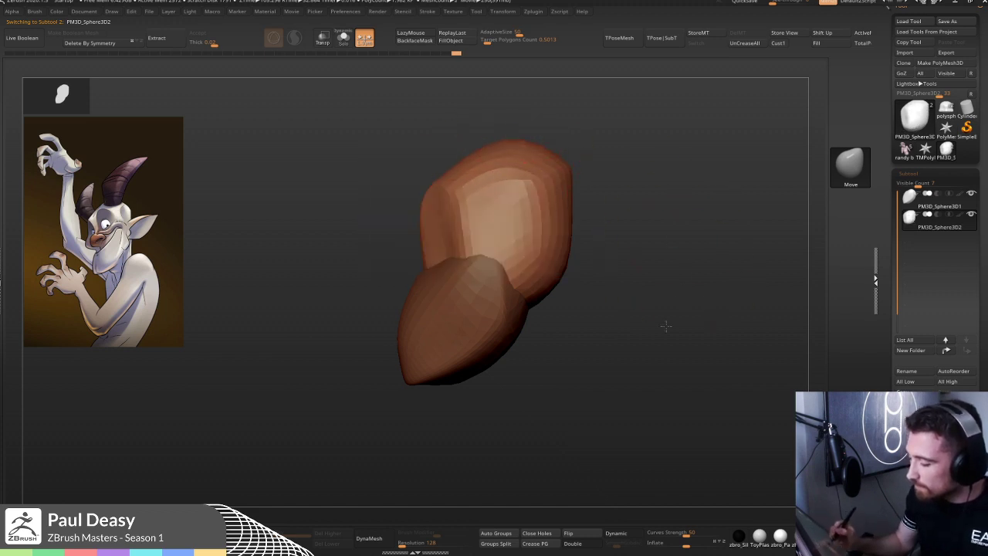
left_click_drag(677, 305, 653, 360, "alt")
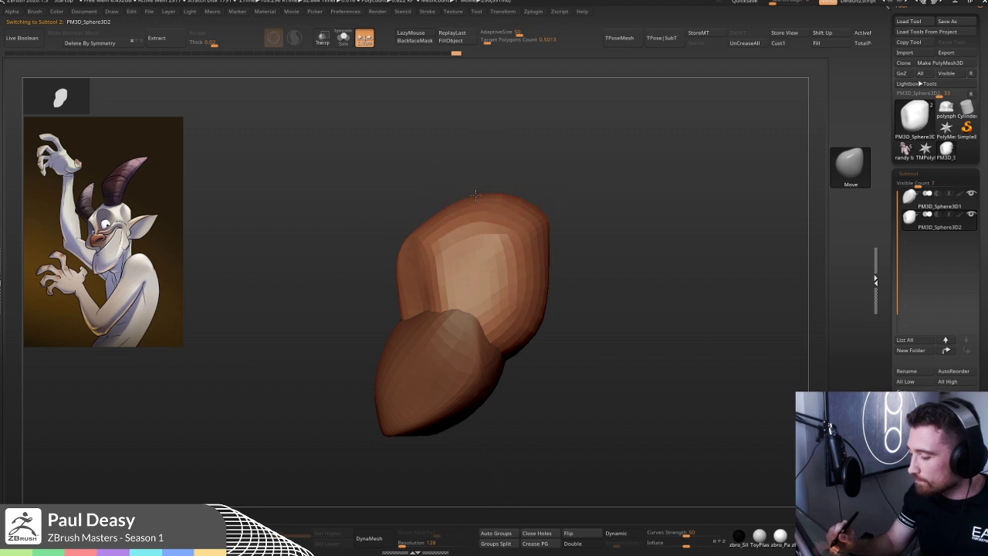
left_click_drag(558, 292, 578, 291)
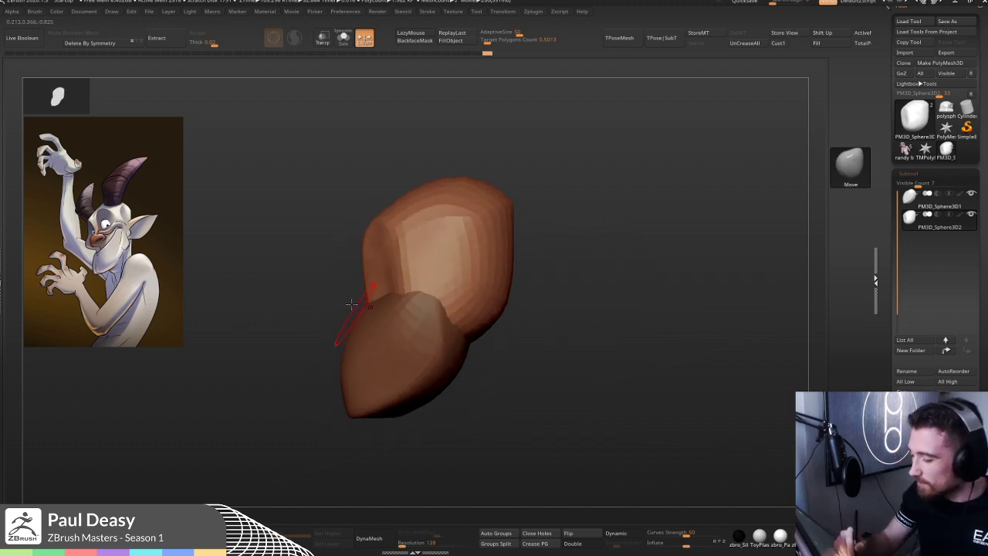
left_click_drag(591, 298, 550, 278)
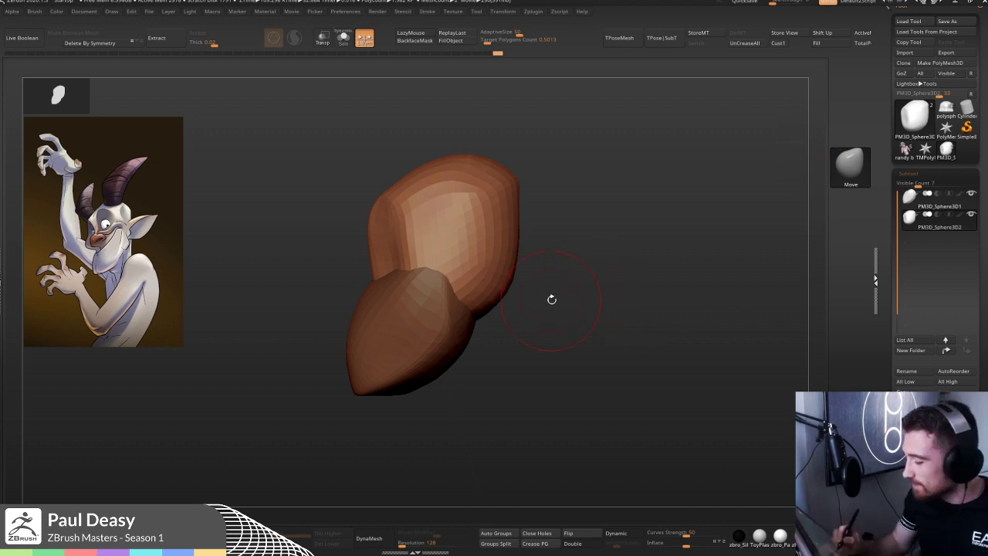
left_click_drag(551, 302, 560, 284)
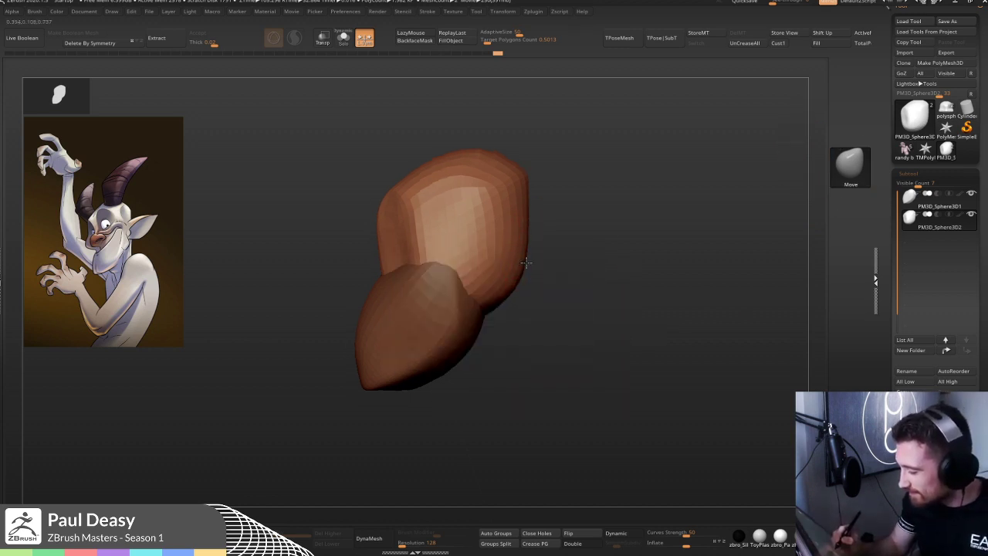
left_click_drag(570, 320, 525, 216, "alt")
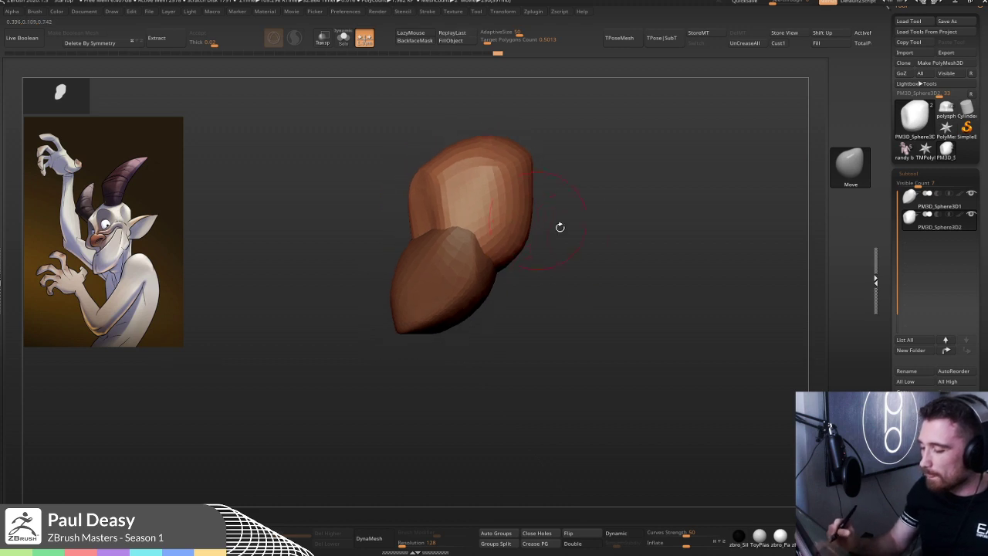
left_click_drag(608, 275, 603, 294, "alt")
key("w")
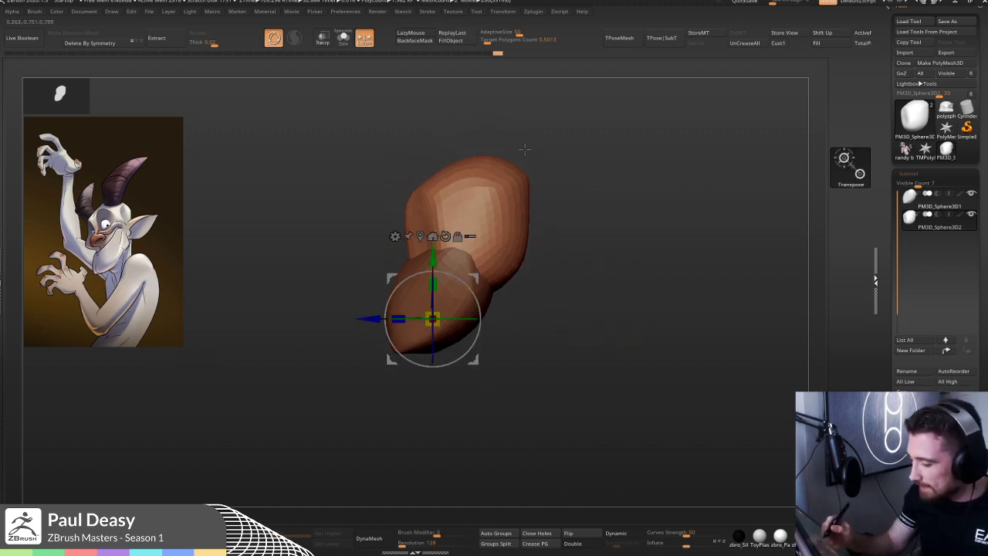
left_click_drag(475, 277, 490, 375, "ctrl")
key("ctrl+z")
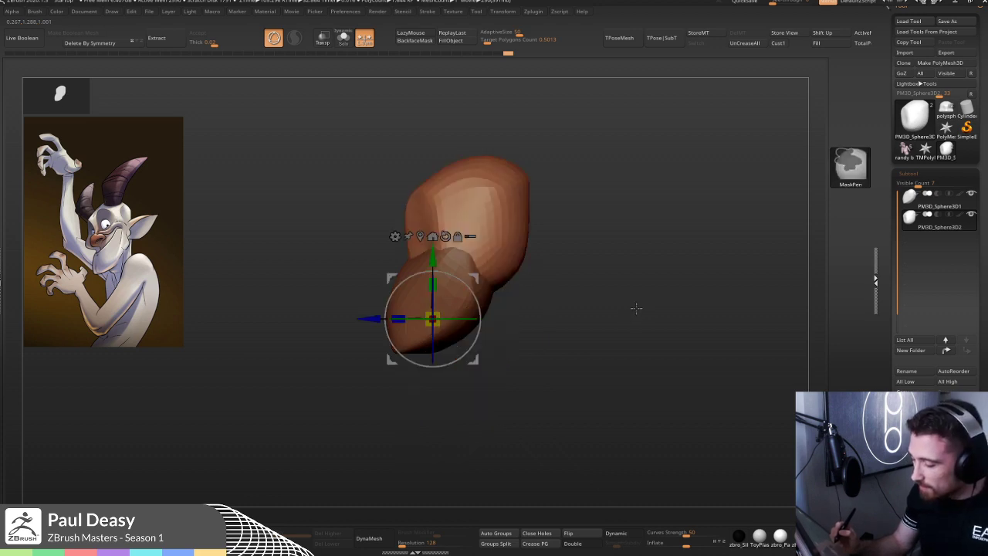
- Duplicate the cranium into its own subtool and place the smaller copy behind the jaw as a neck base
left_click_drag(432, 319, 453, 437, "ctrl")
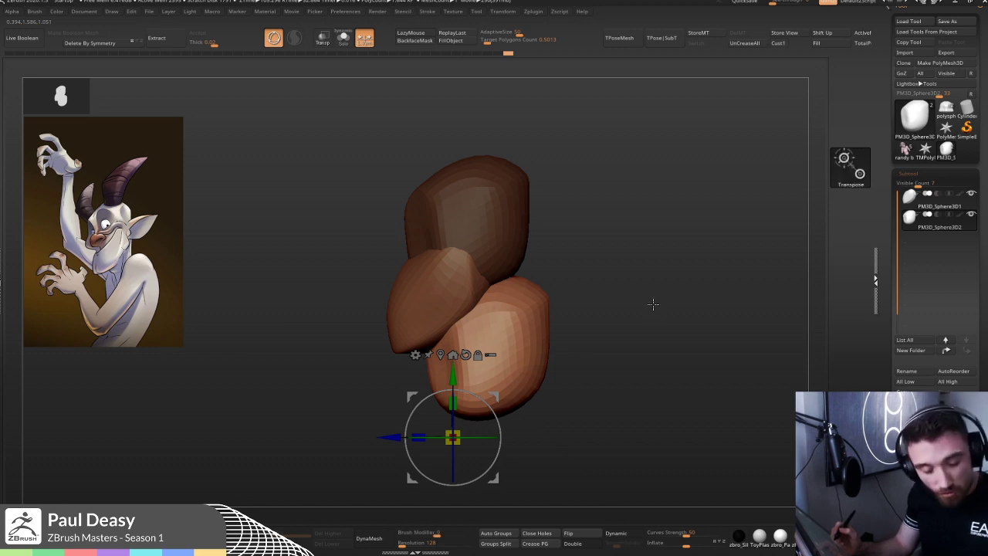
key("ctrl+shift+d")
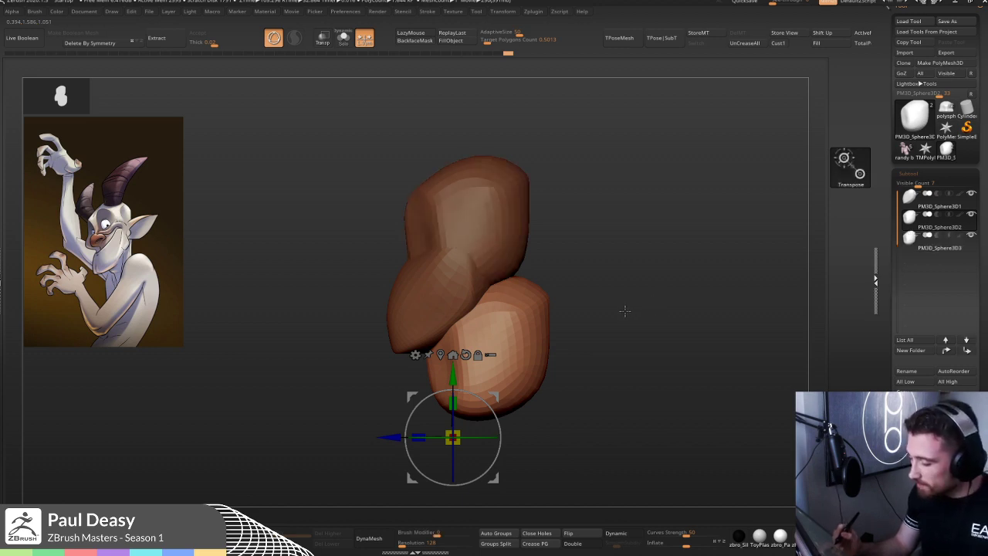
key("q")
key("w")
left_click_drag(452, 437, 443, 456)
mouse_move(494, 396)
left_mouse_down()
mouse_move(494, 347)
mouse_move(510, 325)
left_mouse_up()
key("q")
key("space")
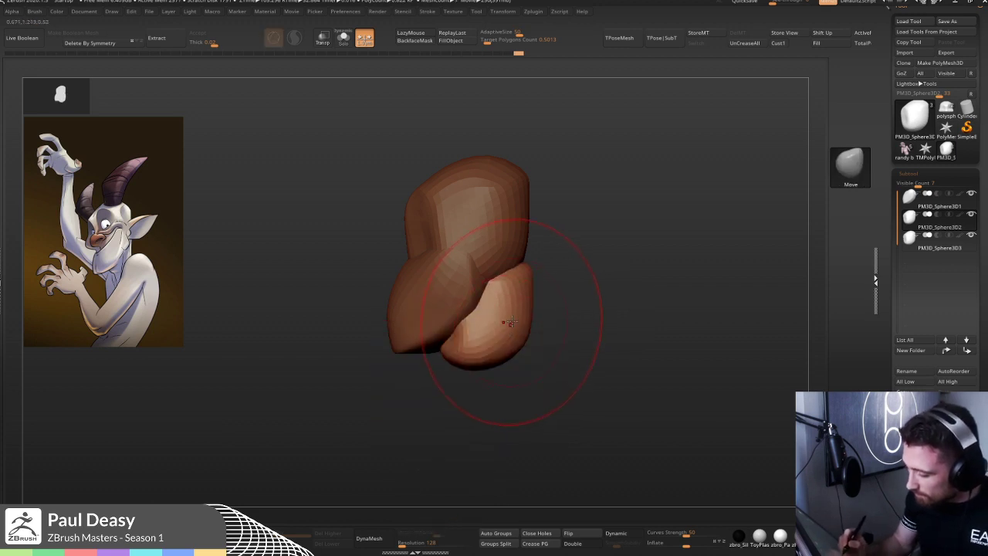
- Stretch the neck base downward and up into the cranium with the Move brush and remesh it
left_click_drag(477, 354, 502, 432)
left_click_drag(533, 272, 525, 253)
key("ctrl+shift+r")
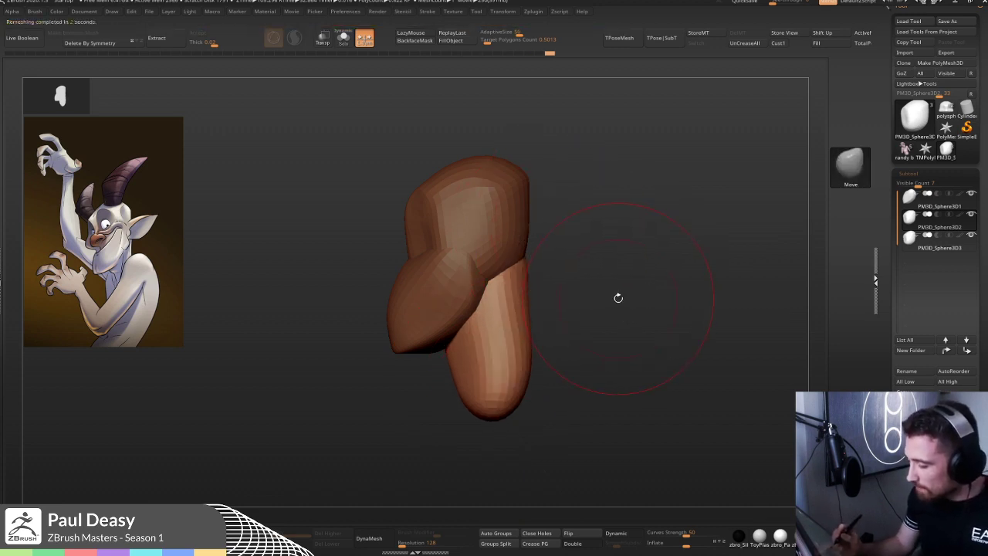
- Reshape the neck's back and flatten its lower end with a resized Move brush
key("space")
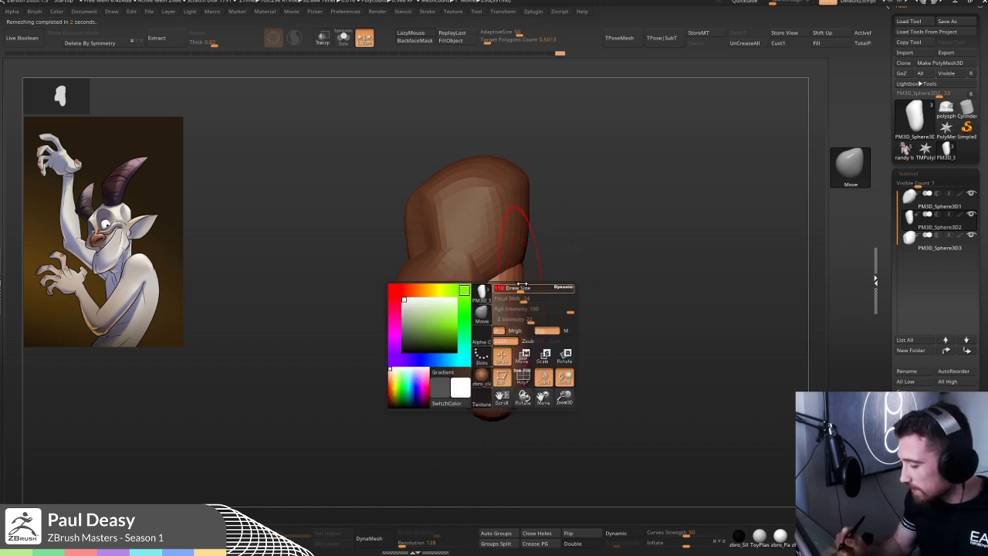
mouse_move(528, 270)
left_mouse_down()
mouse_move(538, 286)
mouse_move(505, 289)
mouse_move(540, 263)
mouse_move(563, 274)
mouse_move(545, 270)
left_mouse_up()
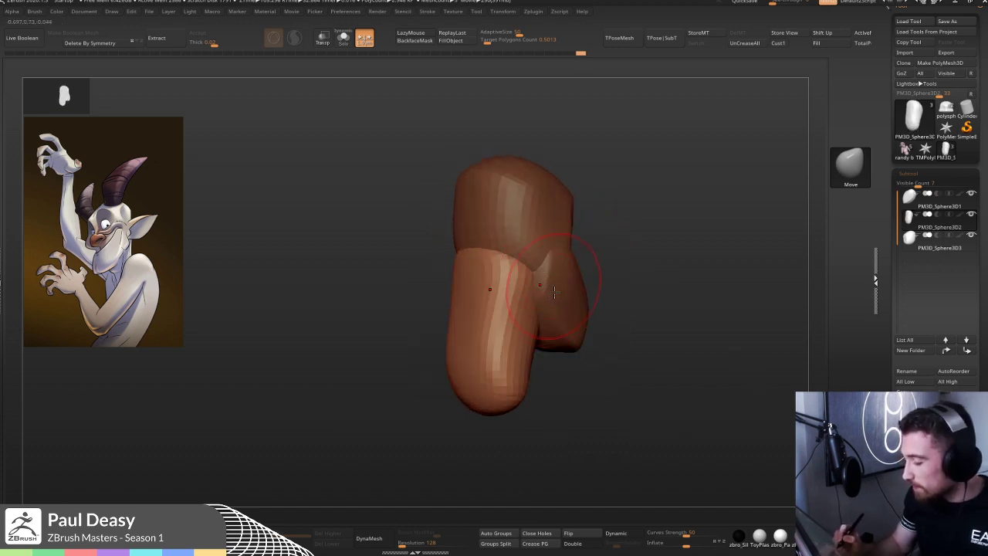
left_click_drag(496, 386, 465, 393)
mouse_move(569, 371)
left_mouse_down()
mouse_move(604, 370)
mouse_move(567, 379)
left_mouse_up()
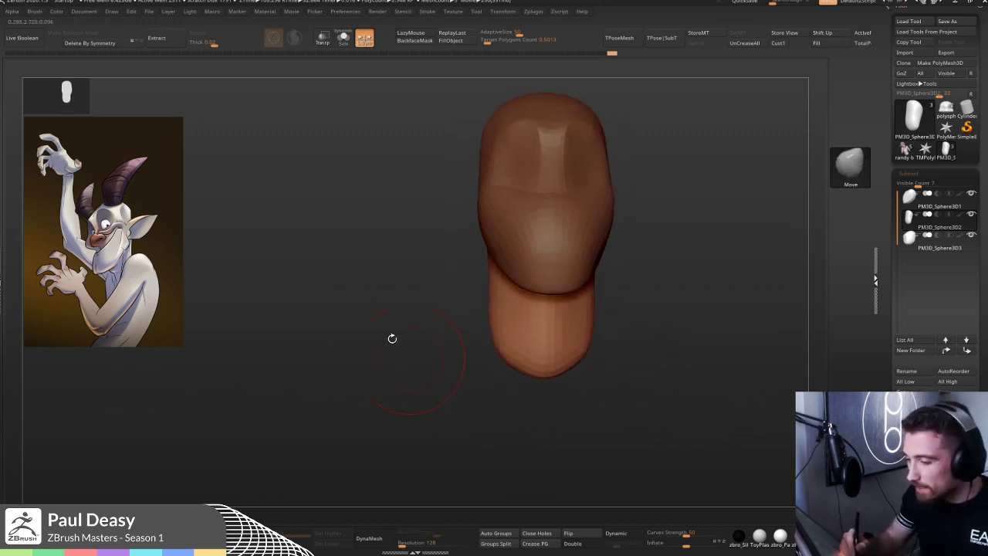
mouse_move(623, 347)
left_mouse_down("alt")
mouse_move(585, 326)
mouse_move(496, 351)
left_mouse_up("alt")
left_click_drag(670, 330, 616, 324)
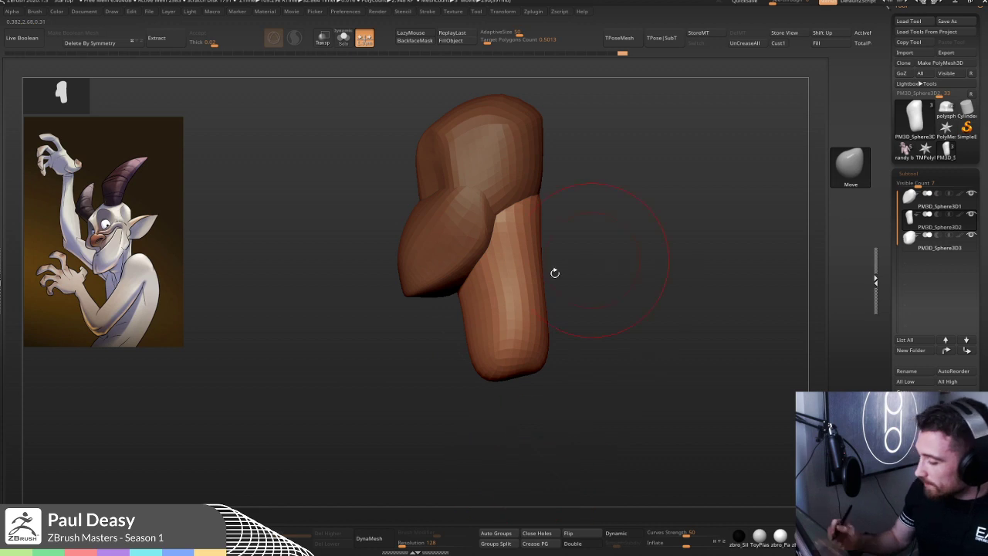
- Push the neck's lower front corner forward and downward with the Move brush in side view
right_click_drag(505, 306, 502, 288, "alt")
right_click(502, 290)
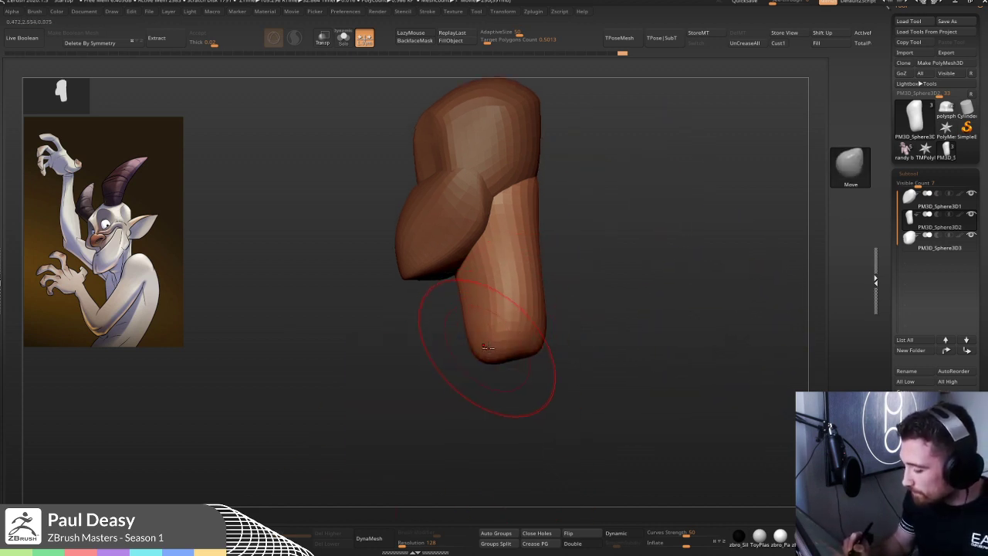
left_click_drag(487, 346, 503, 350)
right_click(603, 260)
right_click(602, 259)
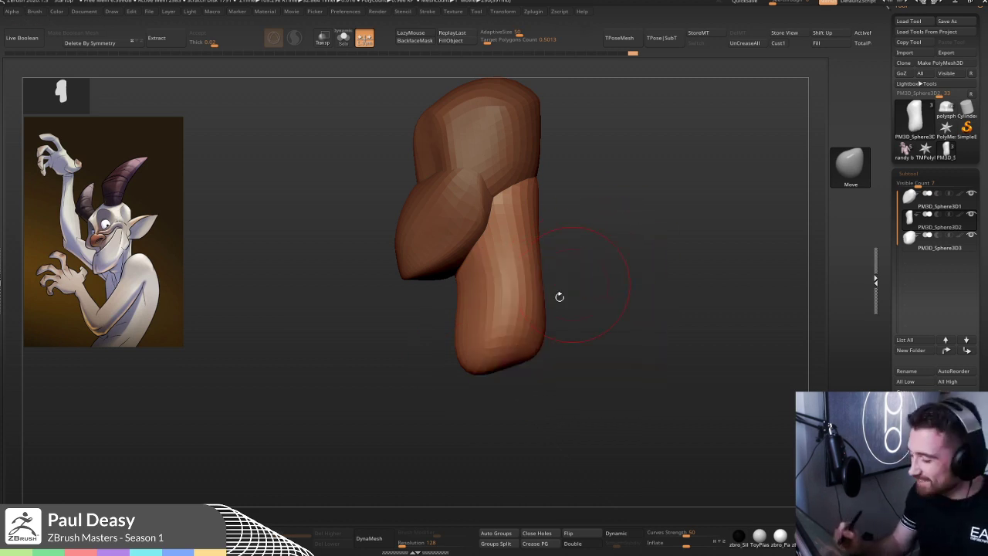
left_click_drag(568, 279, 592, 278)
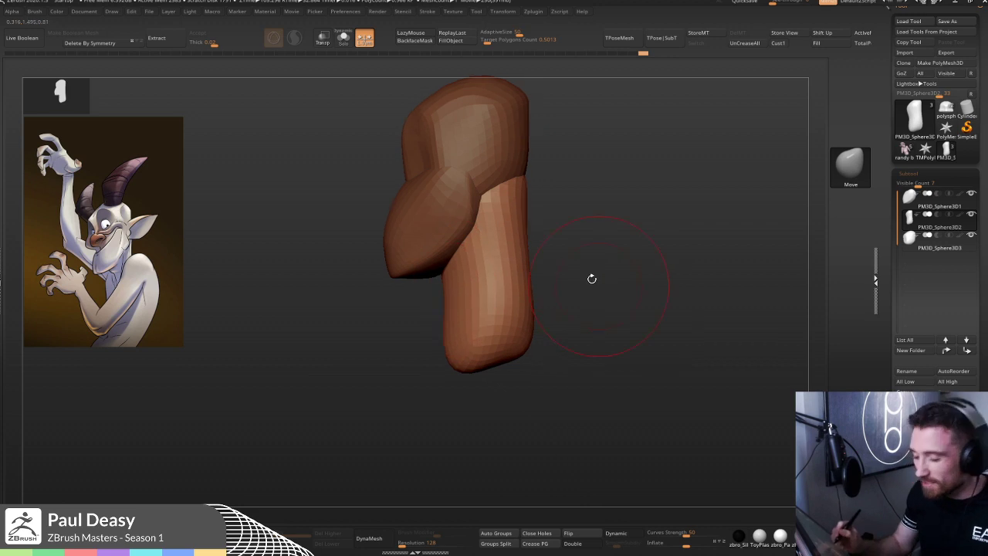
- Adjust the neck's upper back and lower front contours with the Smooth and Move brushes
key("shift")
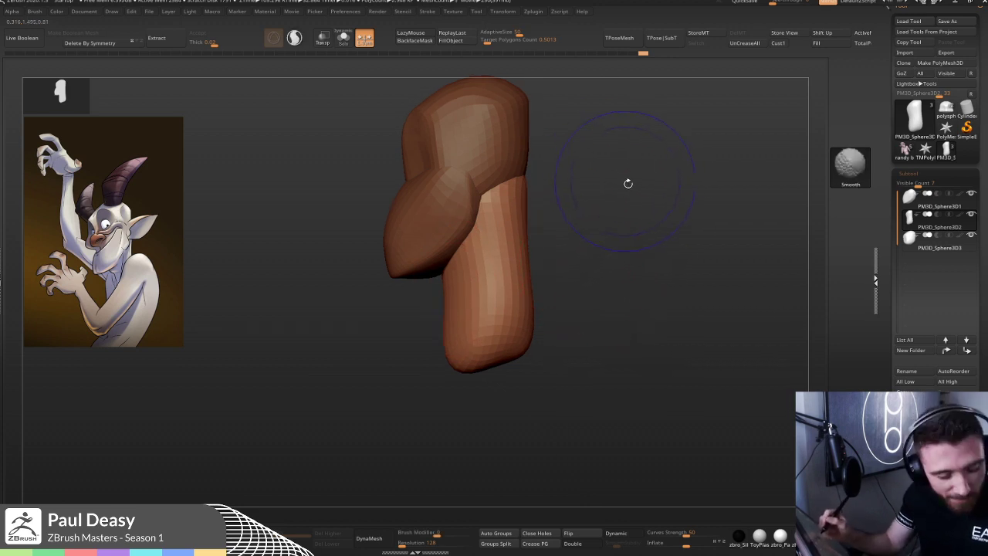
left_click_drag(526, 193, 538, 175, "shift")
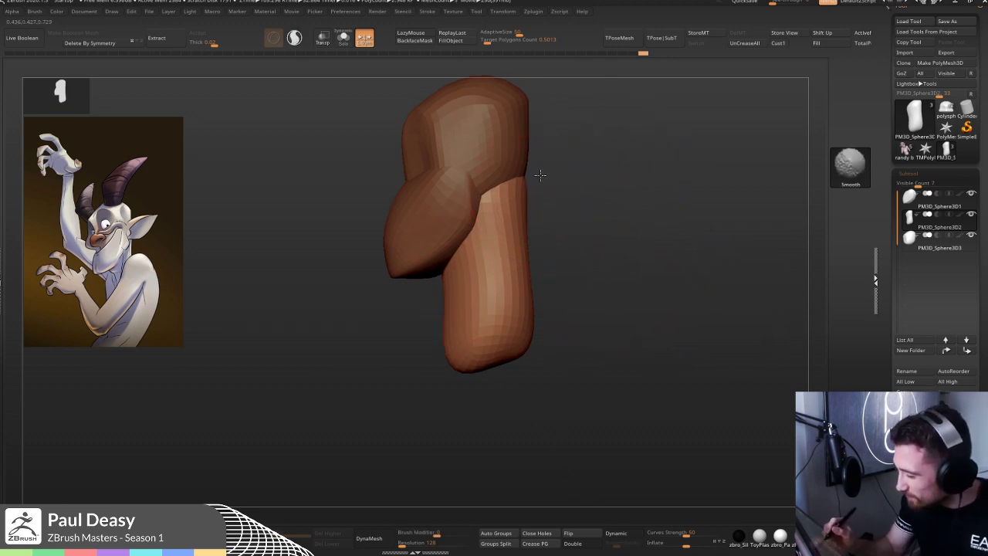
left_click_drag(592, 205, 526, 203)
left_click_drag(585, 185, 590, 146)
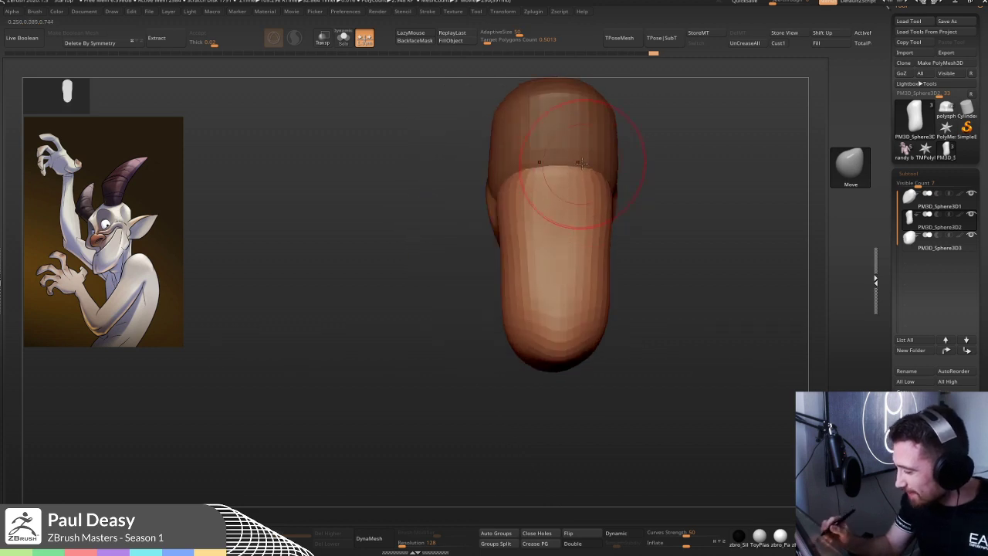
mouse_move(672, 221)
left_mouse_down()
mouse_move(654, 255)
mouse_move(630, 242)
left_mouse_up()
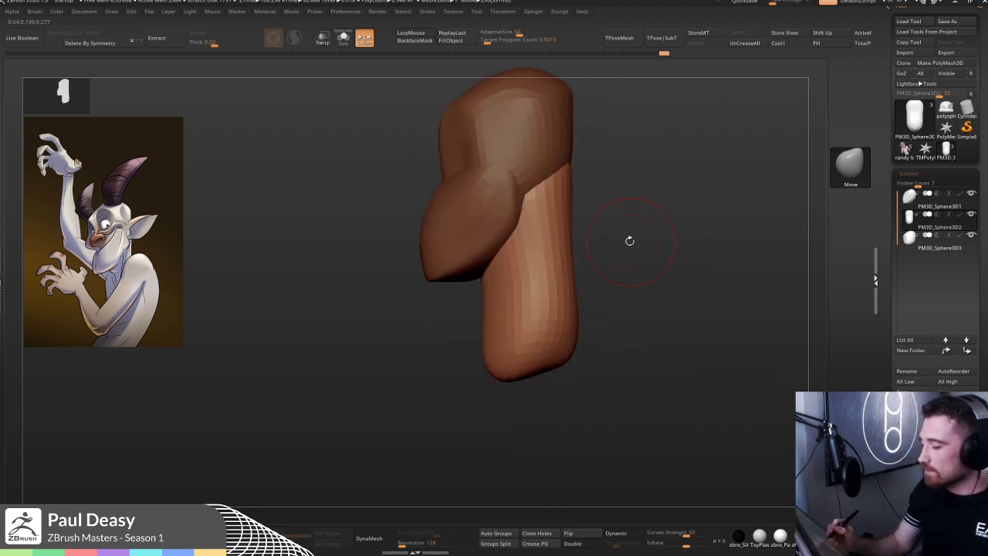
left_click_drag(501, 353, 503, 361)
mouse_move(657, 339)
left_mouse_down()
mouse_move(609, 276)
mouse_move(538, 262)
left_mouse_up()
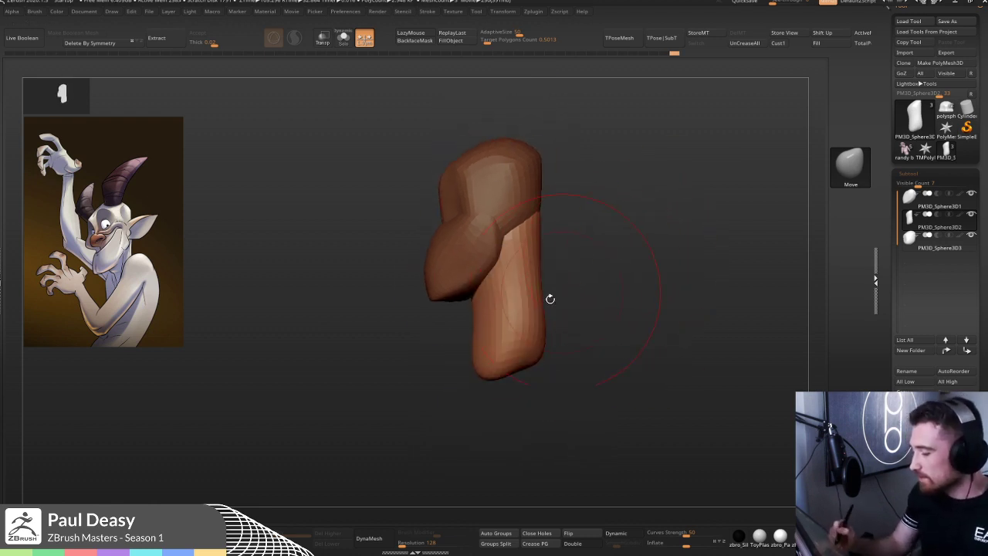
- Refine the neck's side contours from the back using resized Move and Smooth brushes
mouse_move(549, 220)
left_mouse_down()
mouse_move(577, 221)
mouse_move(529, 223)
left_mouse_up()
key("space")
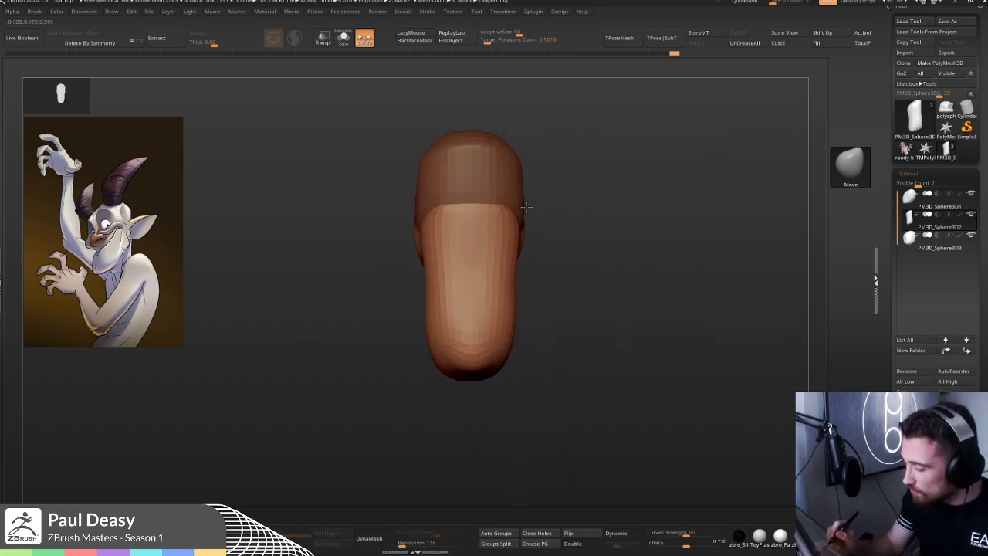
left_click_drag(515, 267, 510, 312, "shift")
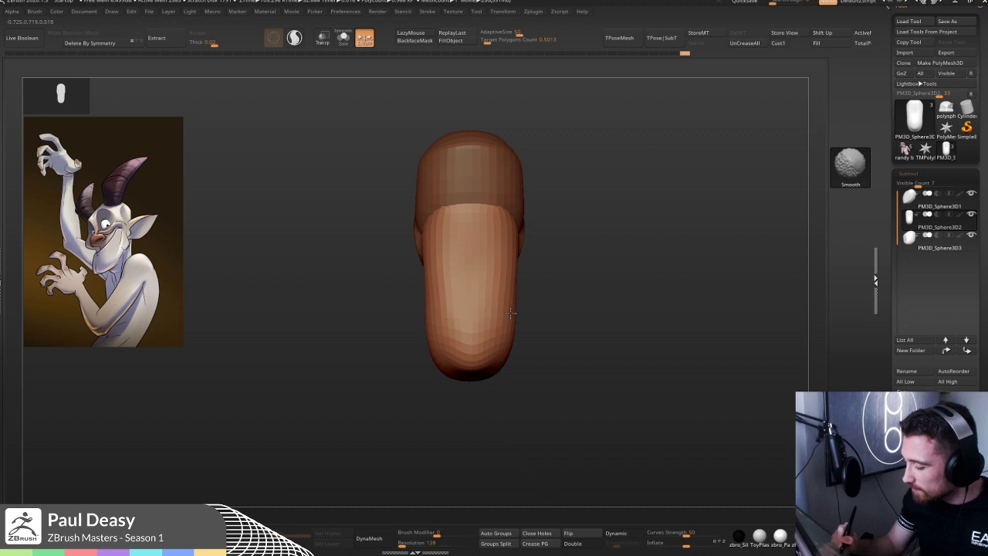
key("space")
key("space")
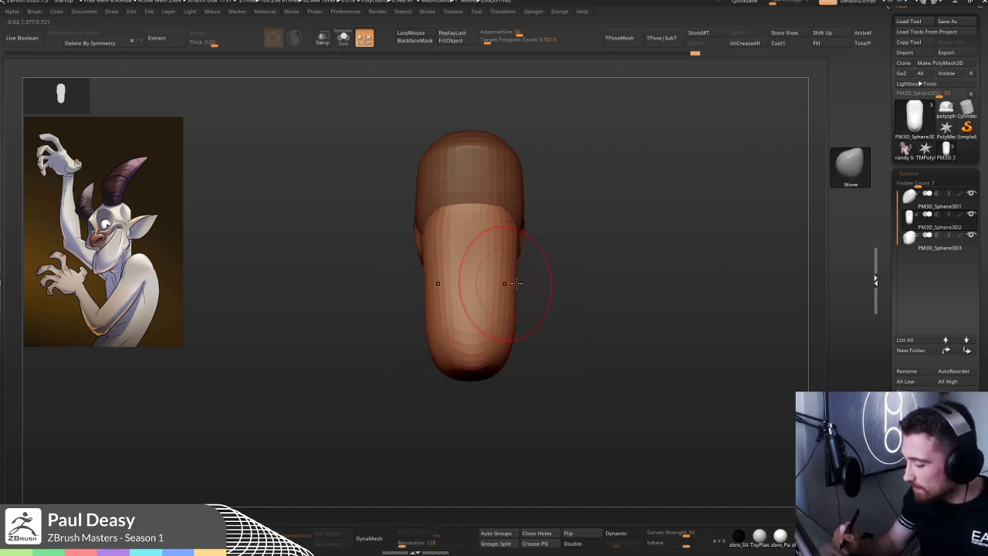
left_click_drag(537, 297, 573, 315)
left_click_drag(454, 383, 521, 371, "shift")
mouse_move(553, 297)
left_mouse_down("alt")
mouse_move(551, 267)
mouse_move(614, 267)
mouse_move(529, 244)
left_mouse_up("alt")
- Examine the neck's wireframe and its dynamically subdivided surface, ending in the low-poly display
key("shift+f")
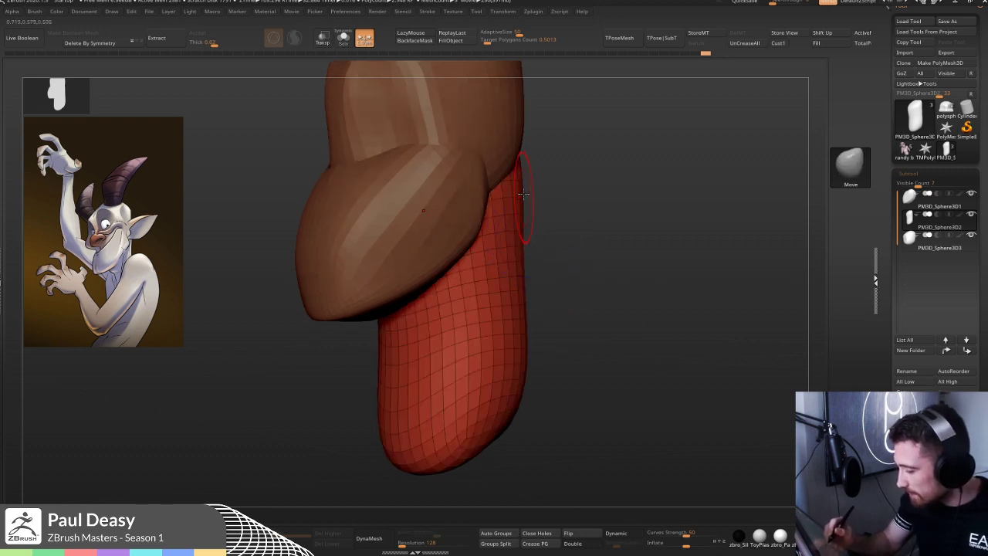
key("d")
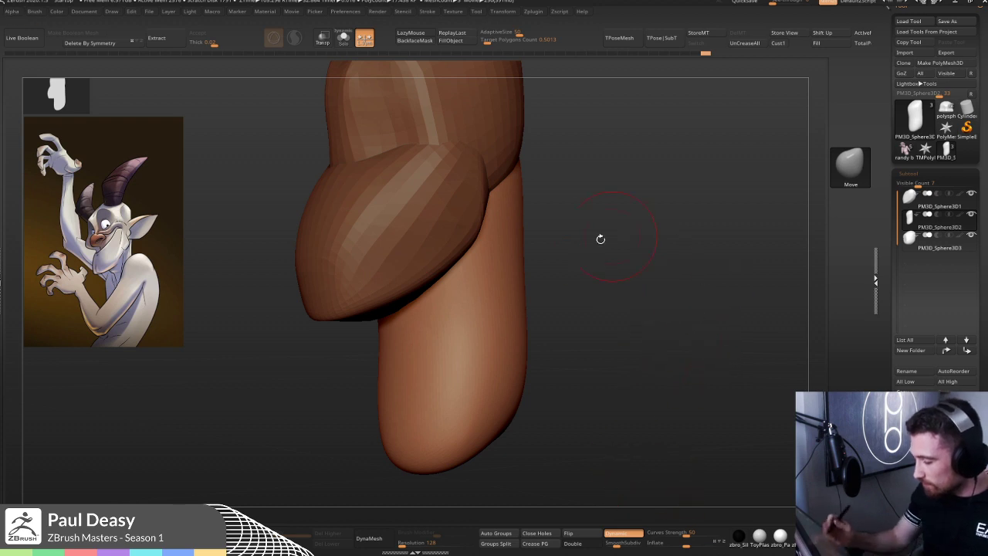
left_click_drag(545, 152, 515, 145)
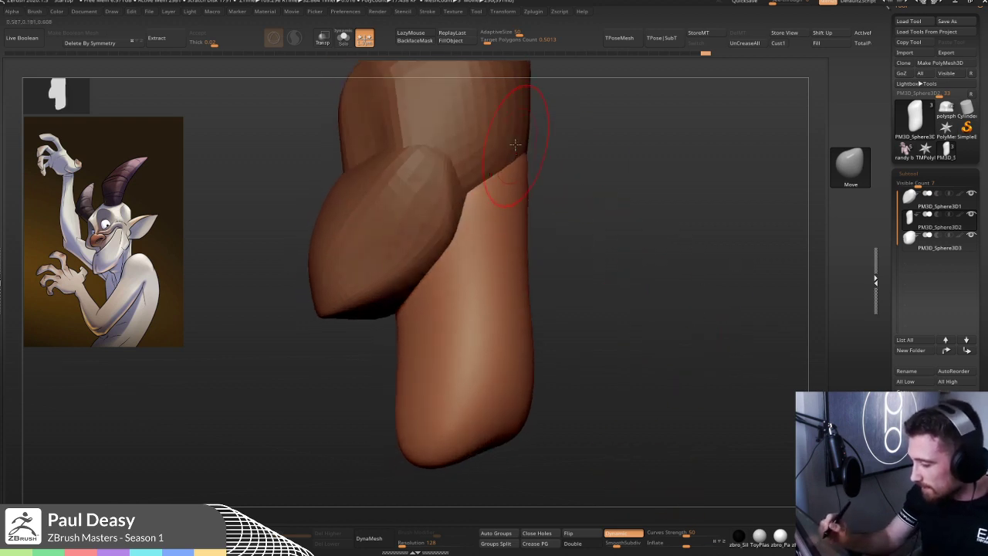
mouse_move(525, 70)
left_mouse_down()
mouse_move(554, 194)
mouse_move(516, 197)
left_mouse_up()
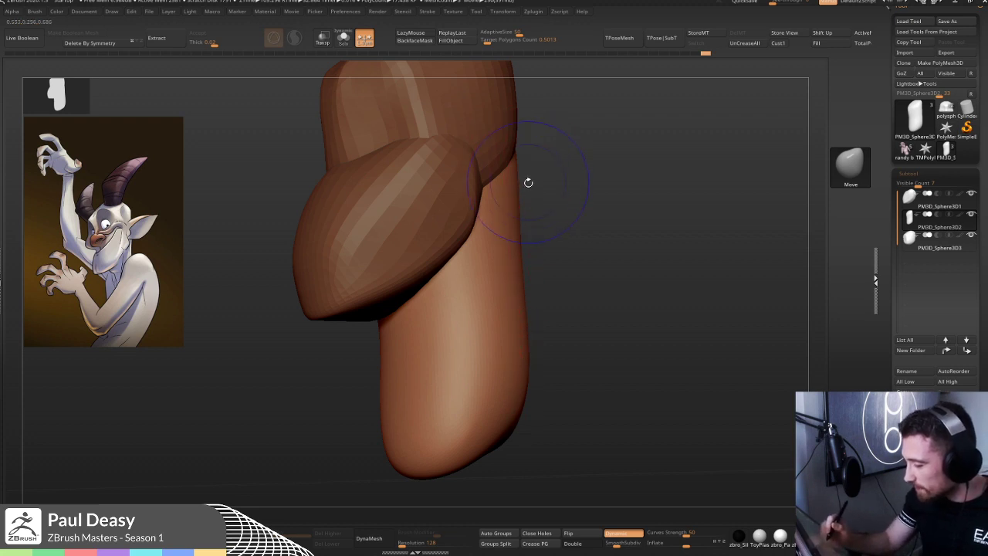
key("shift+d")
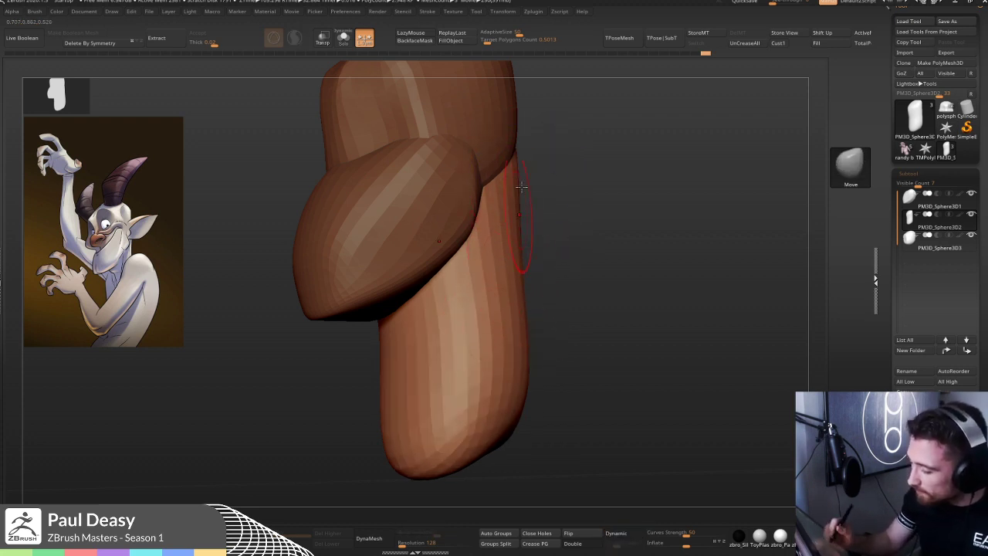
- Select the cranium and refine its lower back area above the neck with a resized Move brush
key("bracketleft")
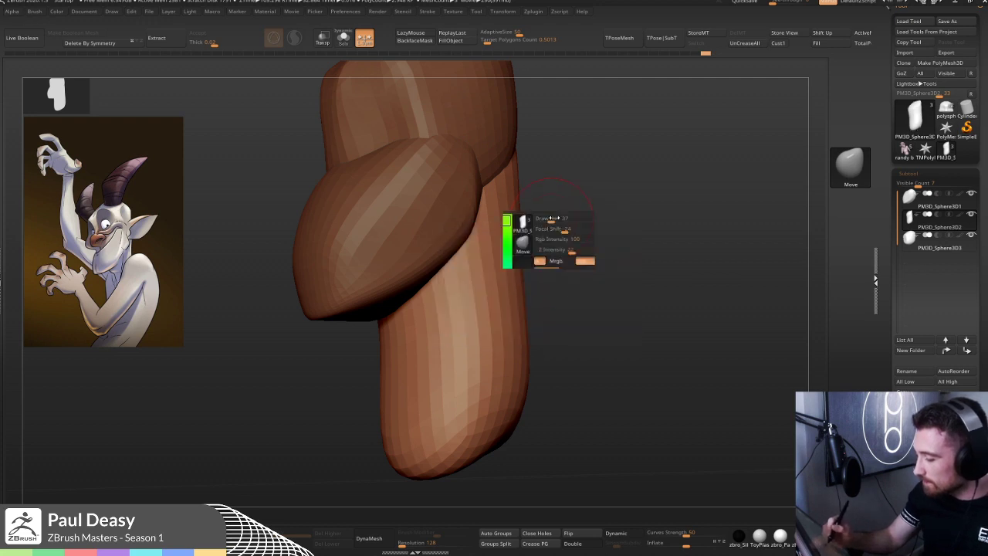
mouse_move(607, 226)
left_mouse_down()
mouse_move(561, 202)
mouse_move(592, 233)
mouse_move(558, 230)
left_mouse_up()
left_click(510, 157, "alt")
left_click_drag(659, 225, 601, 222, "alt")
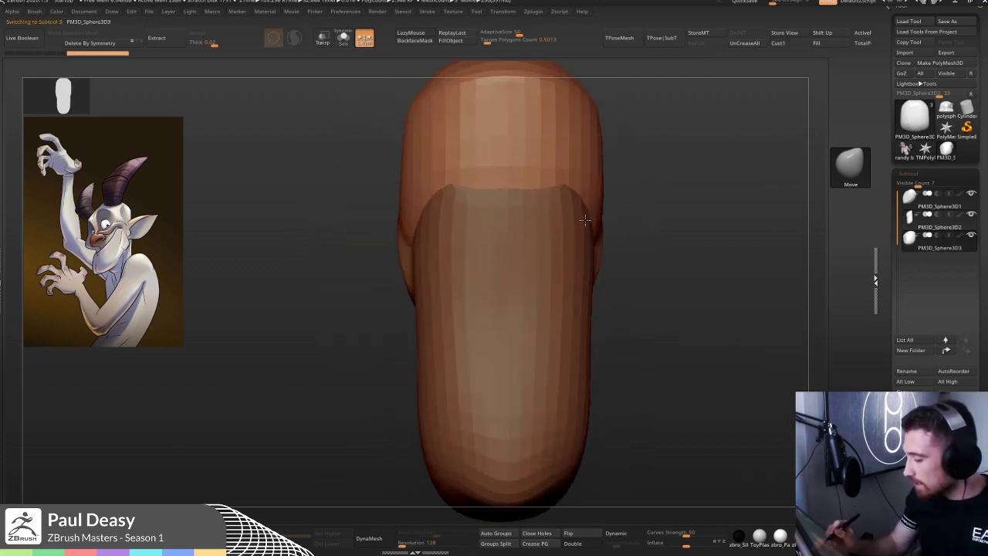
key("shift")
left_click_drag(651, 240, 611, 211, "alt")
left_click_drag(548, 358, 548, 344)
left_click_drag(636, 234, 685, 235)
key("space")
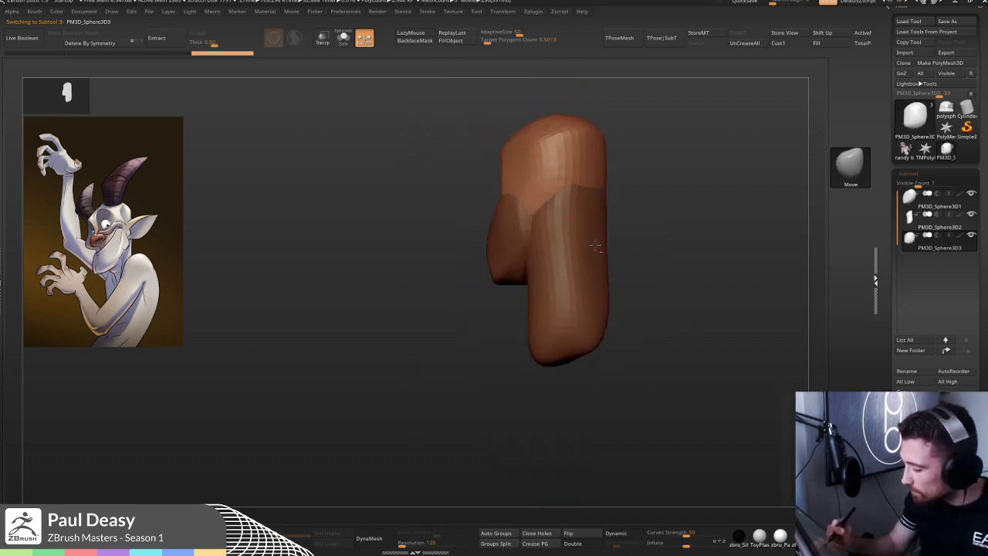
- Select the neck and refine its back, lower end and sides with the Move brush
left_click(594, 246, "alt")
mouse_move(599, 232)
left_mouse_down("shift")
mouse_move(601, 292)
mouse_move(624, 276)
mouse_move(610, 271)
left_mouse_up("shift")
left_click_drag(545, 236, 547, 341, "shift")
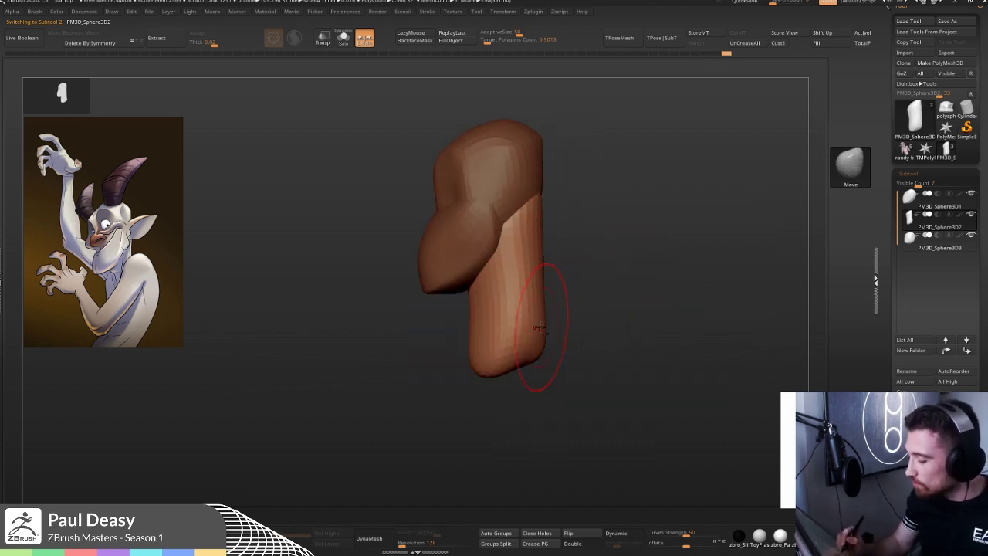
right_click_drag(540, 328, 531, 308, "alt")
right_click(531, 308)
left_click_drag(508, 352, 508, 347)
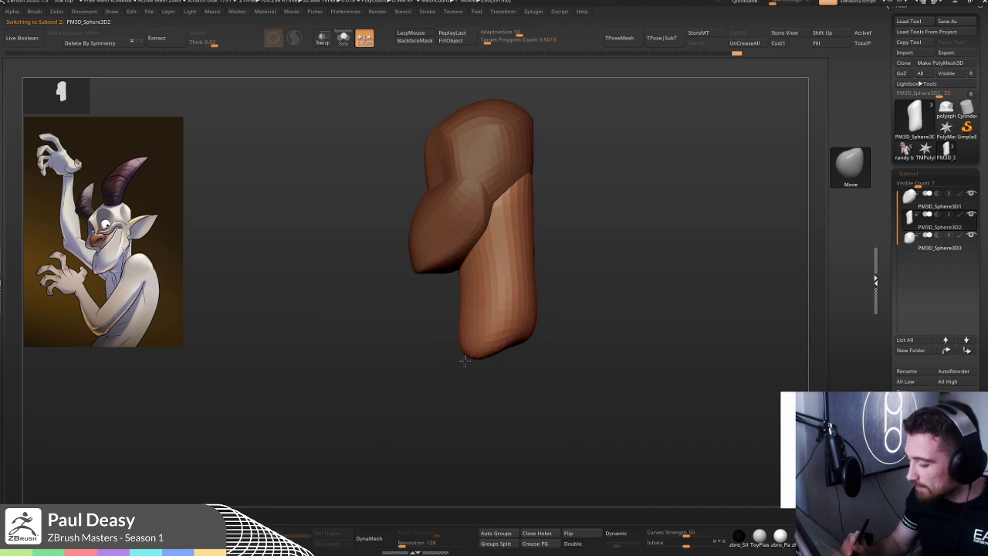
mouse_move(595, 305)
left_mouse_down()
mouse_move(571, 287)
mouse_move(587, 311)
left_mouse_up()
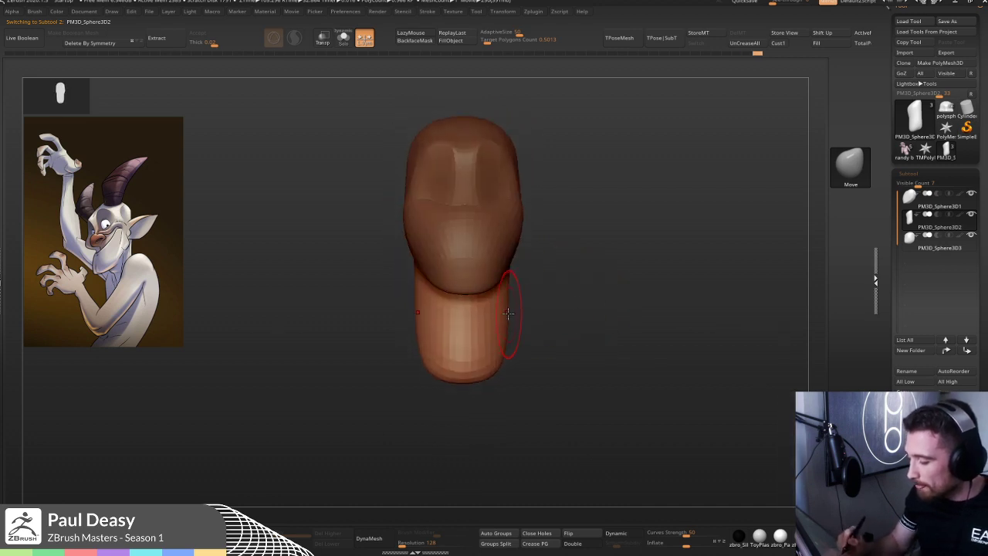
left_click_drag(553, 253, 520, 284, "alt")
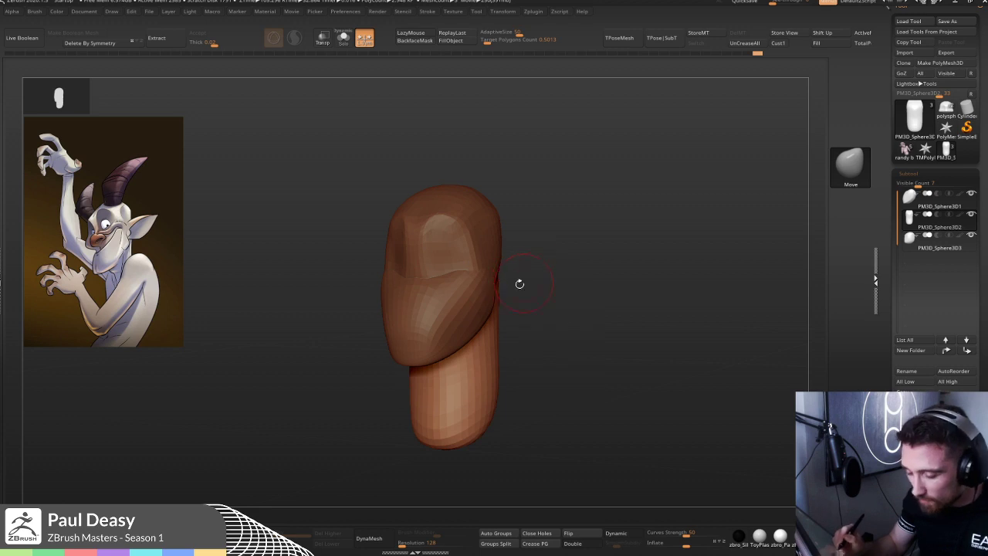
- Insert mirrored eye spheres on the cranium with the IMM Primitives brush and split them into their own subtool
left_click(447, 265, "alt")
left_click_drag(512, 241, 512, 274, "alt")
key("b")
key("i")
key("p")
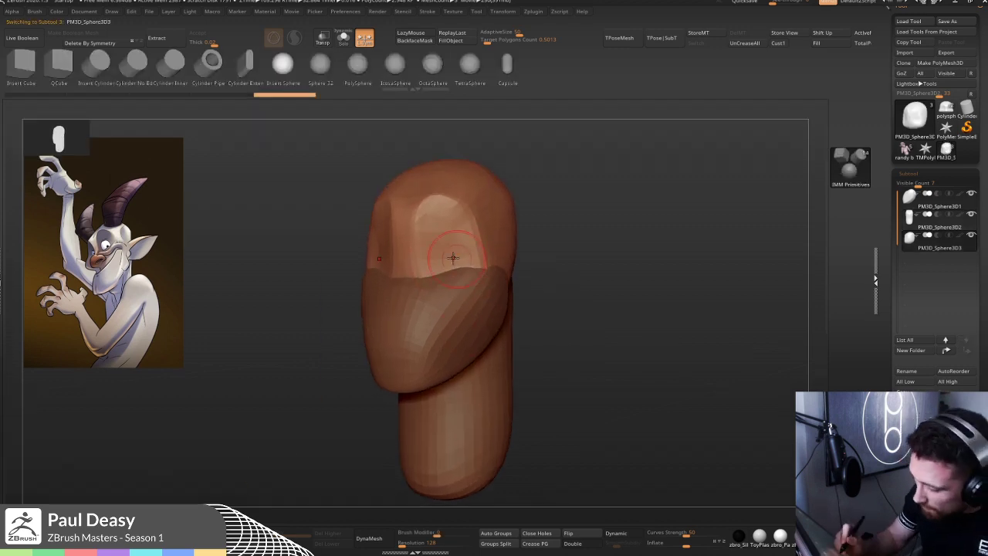
left_click_drag(446, 264, 468, 284)
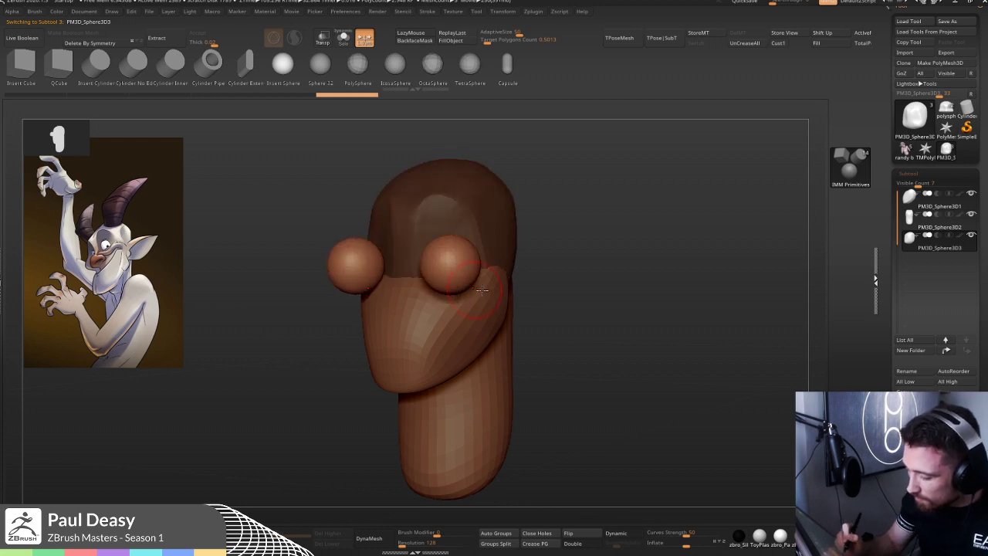
key("ctrl+shift+s")
- Move the mirrored eye spheres back into the cranium's eye sockets with the gizmo, checking their depth from the side
mouse_move(589, 280)
left_mouse_down()
mouse_move(573, 274)
mouse_move(583, 271)
left_mouse_up()
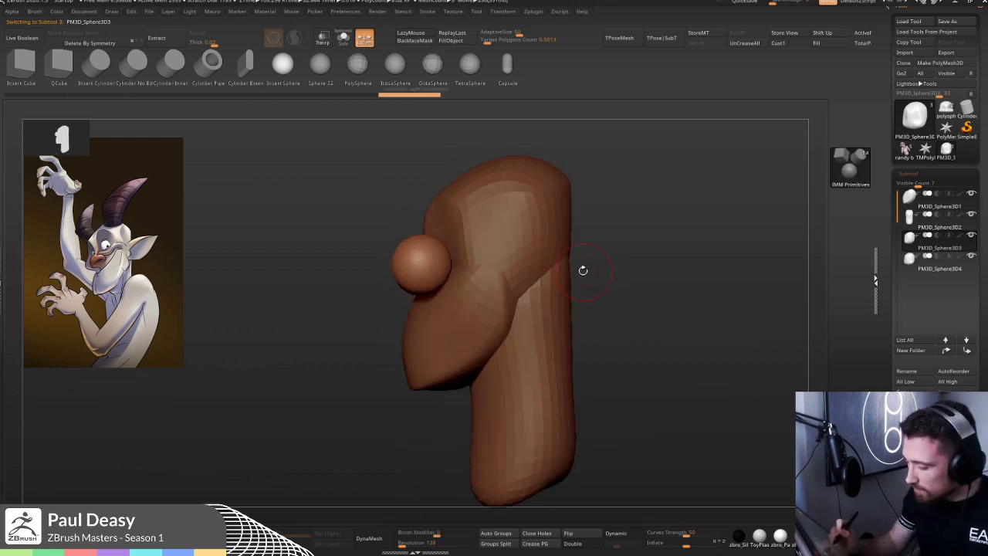
key("b")
key("m")
key("v")
key("w")
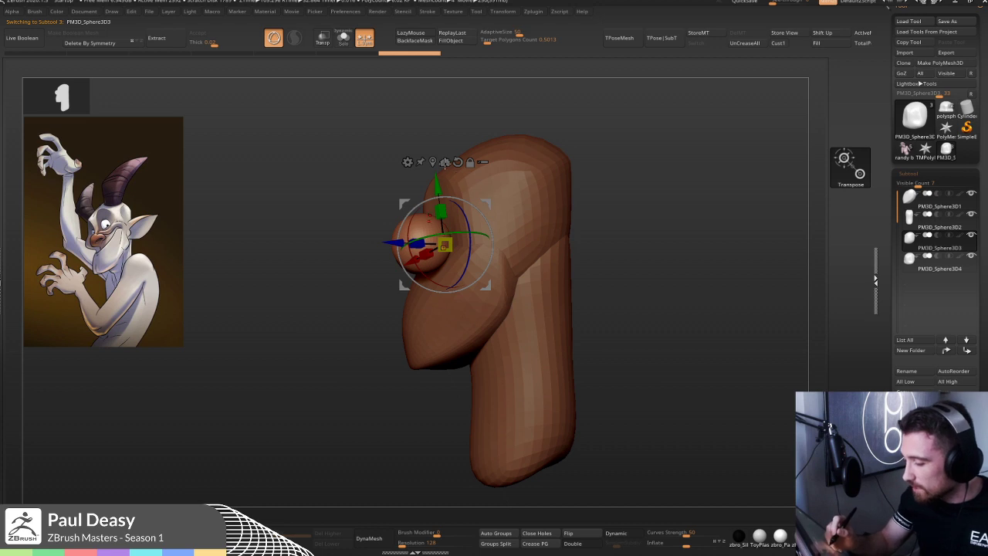
left_click_drag(463, 202, 498, 198)
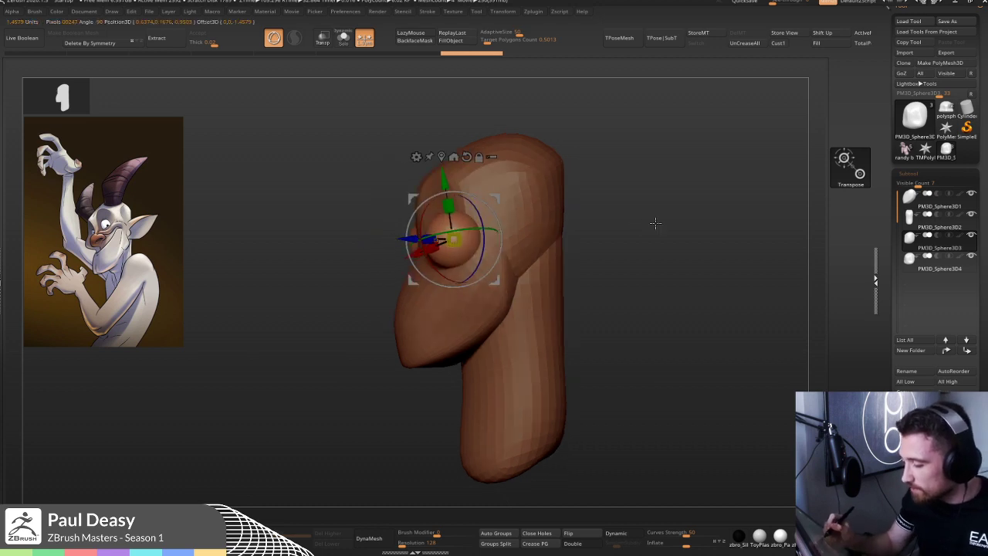
left_click_drag(643, 221, 679, 222, "shift")
left_click_drag(500, 199, 474, 200)
mouse_move(533, 208)
left_mouse_down()
mouse_move(478, 199)
mouse_move(486, 201)
left_mouse_up()
key("q")
key("w")
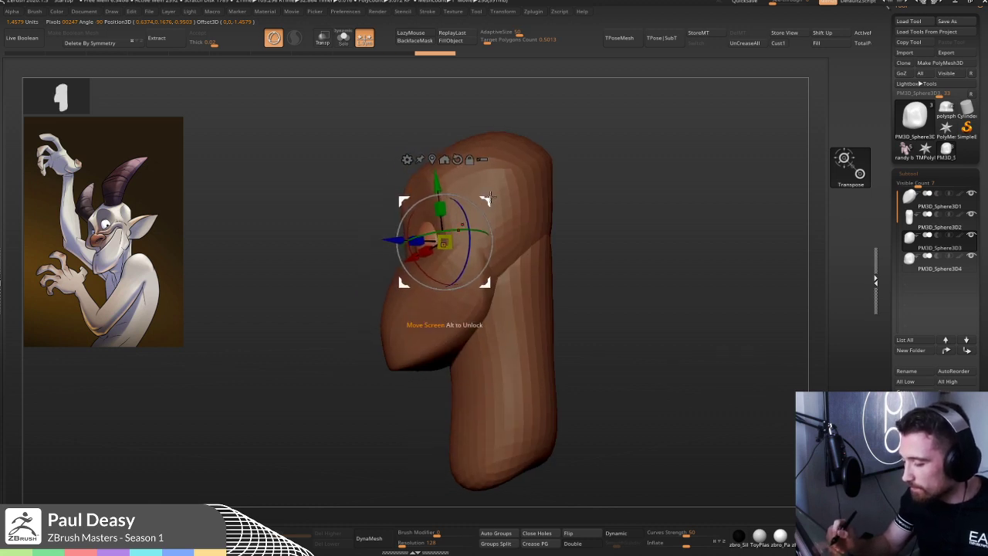
key("q")
left_click_drag(607, 224, 633, 225, "shift")
- Select the jaw and work over its side and front surfaces with the ClayBuildup brush
left_click(450, 243, "alt")
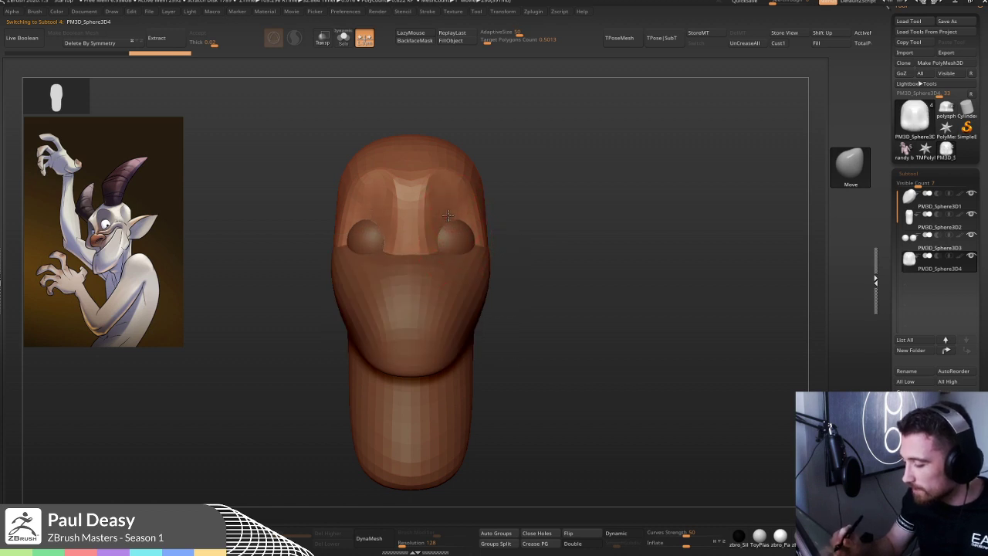
mouse_move(561, 242)
left_mouse_down()
mouse_move(492, 326)
mouse_move(516, 286)
mouse_move(498, 279)
left_mouse_up()
left_click(494, 278, "alt")
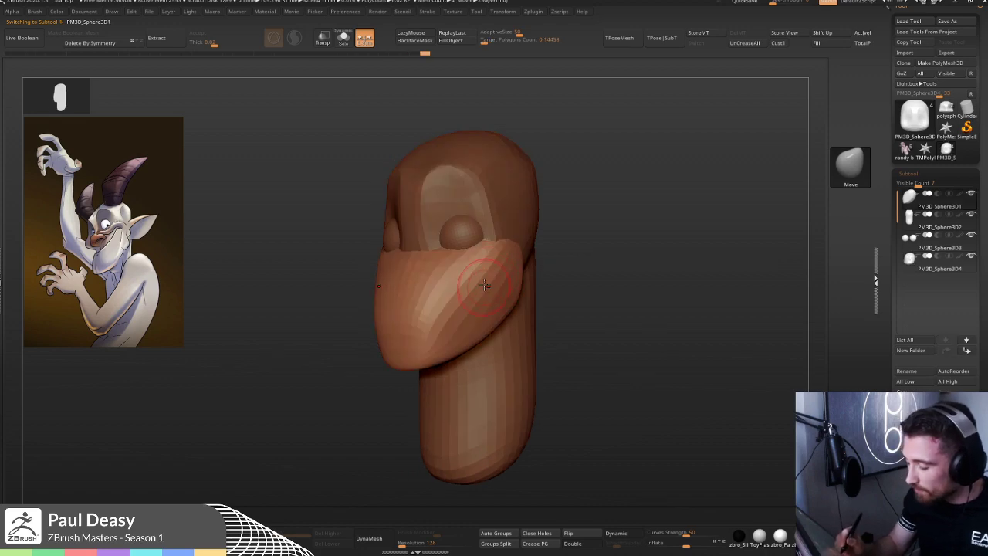
key("b")
key("c")
key("b")
key("space")
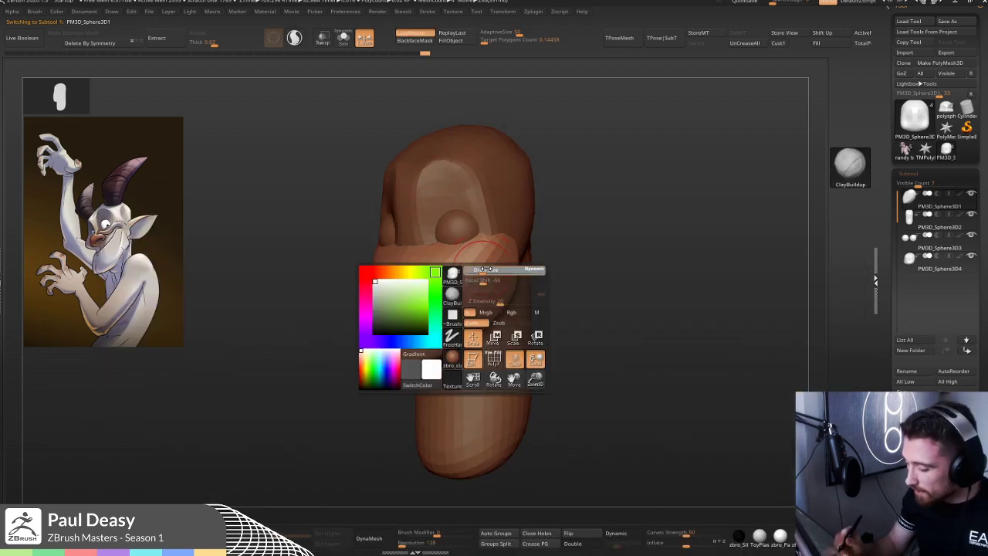
mouse_move(478, 291)
right_mouse_down()
mouse_move(512, 269)
mouse_move(469, 310)
right_mouse_up()
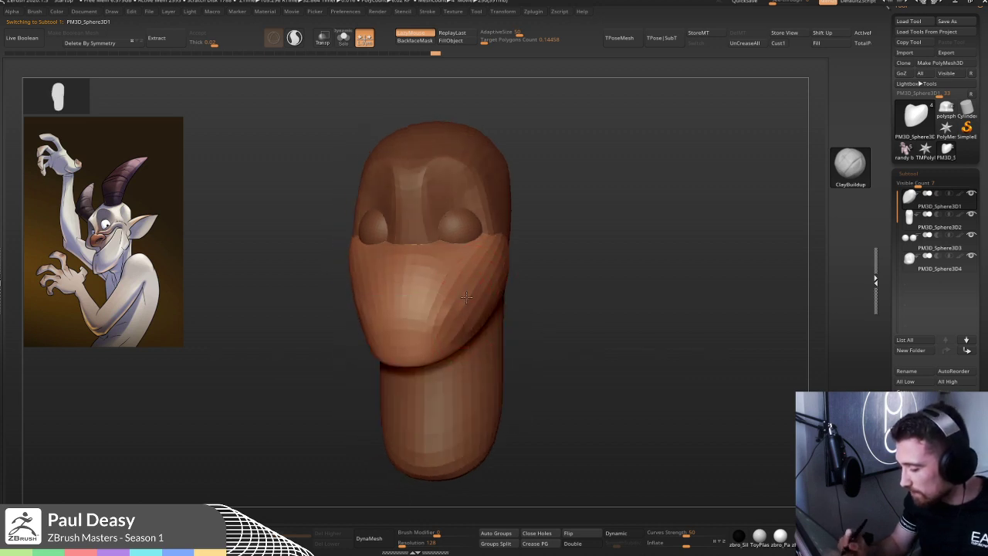
left_click_drag(478, 287, 425, 341)
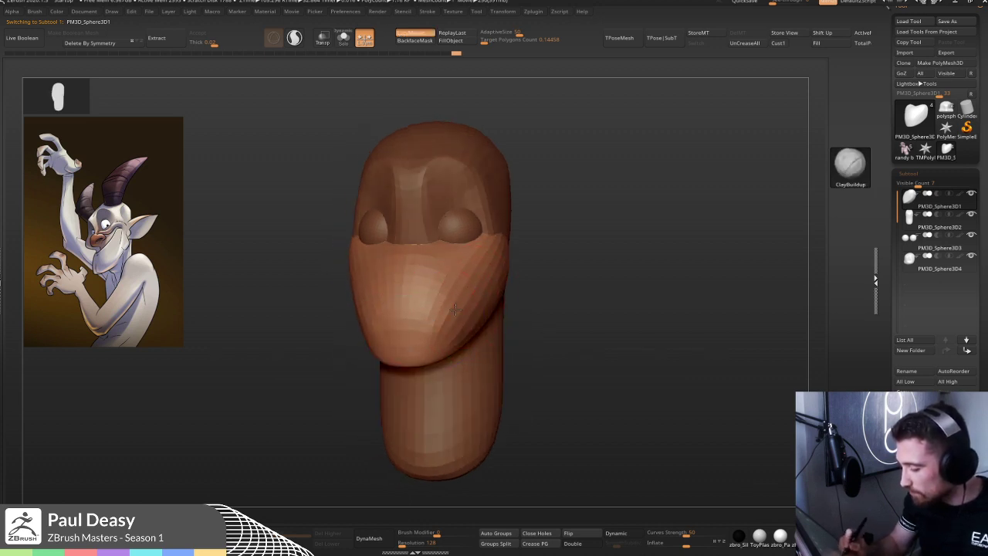
left_click_drag(467, 300, 464, 270, "shift")
- Reshape the jaw's lower sides, cheeks and upper back corner with the Move brush
key("b")
key("m")
key("v")
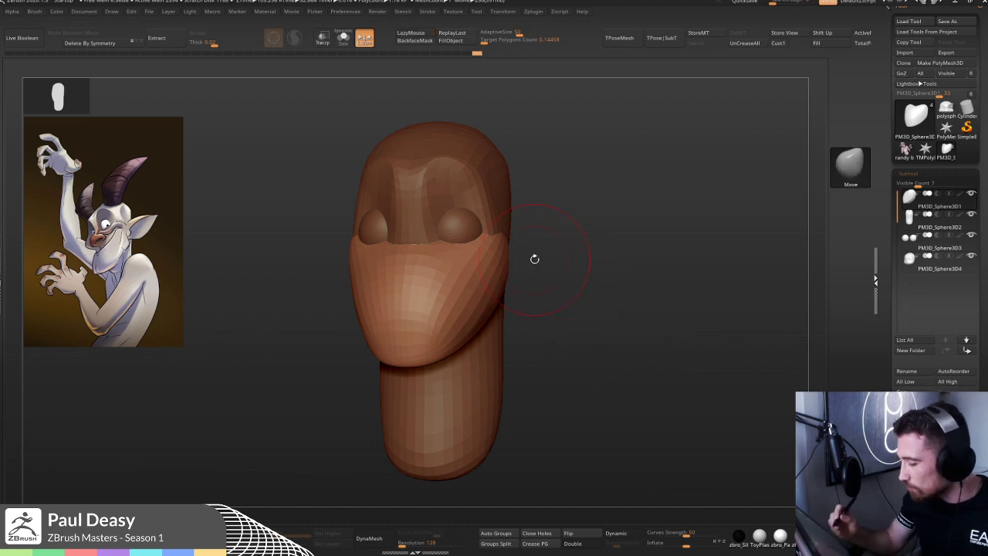
mouse_move(548, 245)
left_mouse_down()
mouse_move(473, 280)
mouse_move(465, 318)
mouse_move(474, 309)
left_mouse_up()
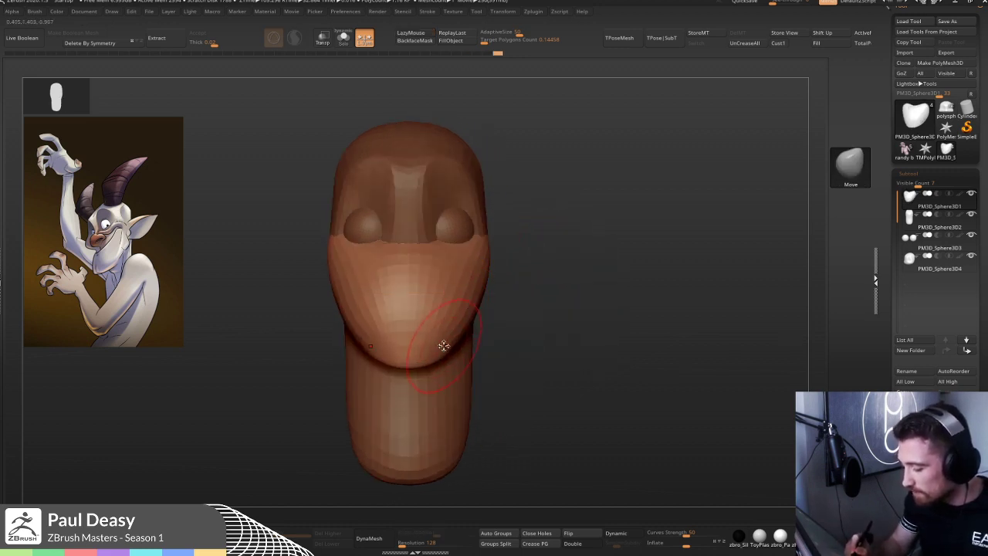
left_click_drag(443, 345, 444, 338)
left_click_drag(452, 297, 456, 287, "shift")
left_click_drag(575, 272, 506, 262)
right_click_drag(498, 267, 486, 272, "alt")
right_click(486, 273)
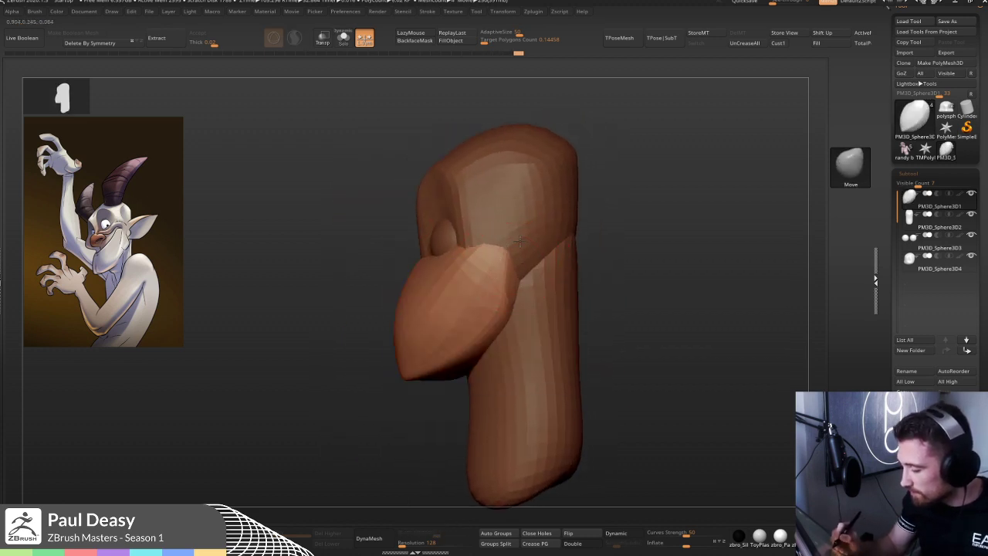
- Select the cranium and shape a more prominent brow ridge above the eyes with the Move brush
right_click_drag(486, 231, 480, 231, "alt")
left_click(435, 189, "alt")
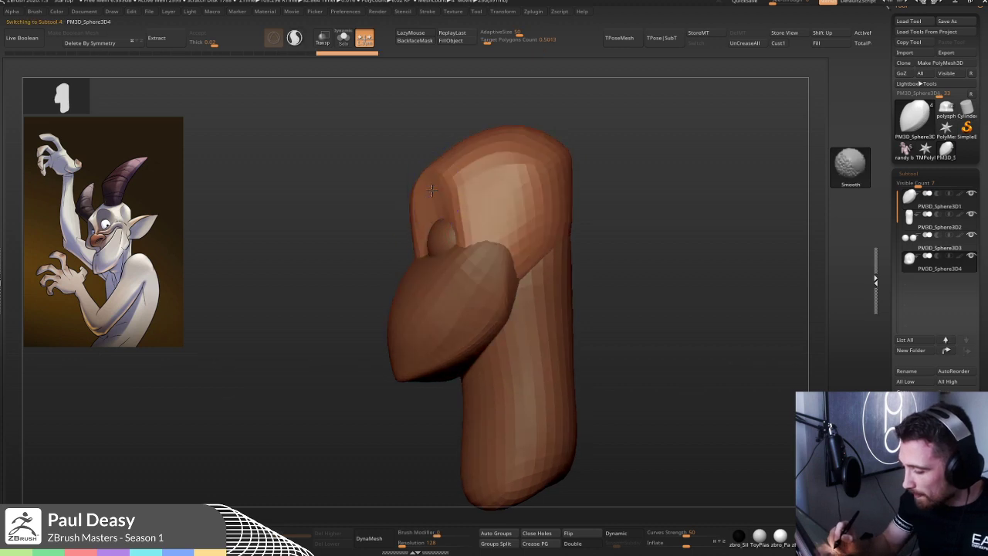
right_click_drag(427, 171, 435, 199, "alt")
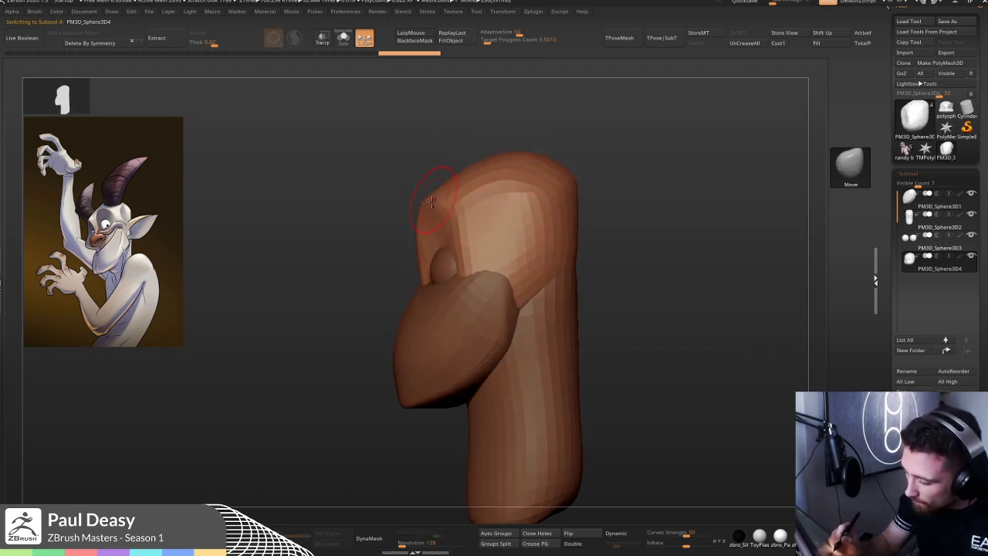
mouse_move(442, 200)
right_mouse_down()
mouse_move(472, 205)
mouse_move(494, 224)
mouse_move(464, 270)
right_mouse_up()
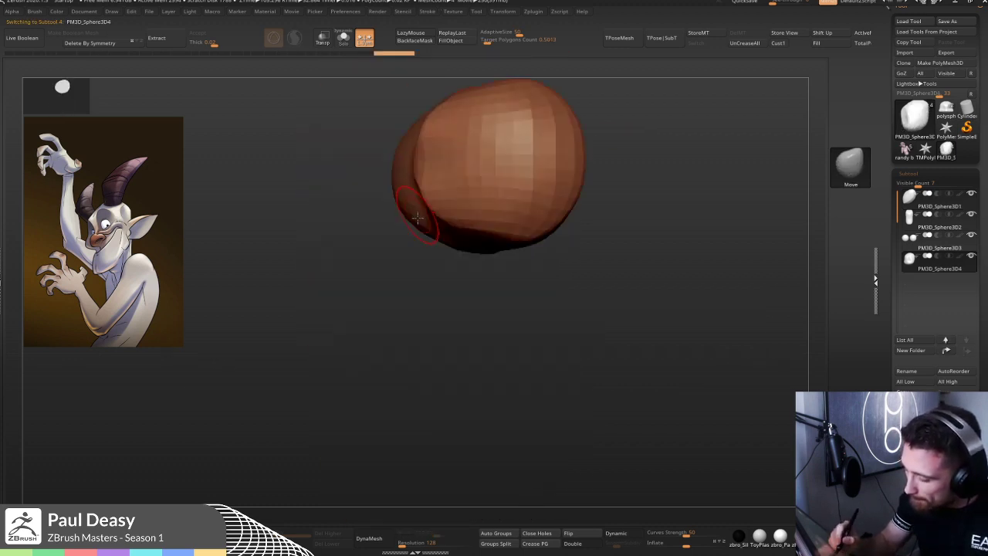
right_click_drag(467, 179, 470, 223, "alt")
mouse_move(620, 326)
right_mouse_down()
mouse_move(668, 236)
mouse_move(644, 260)
mouse_move(699, 355)
right_mouse_up()
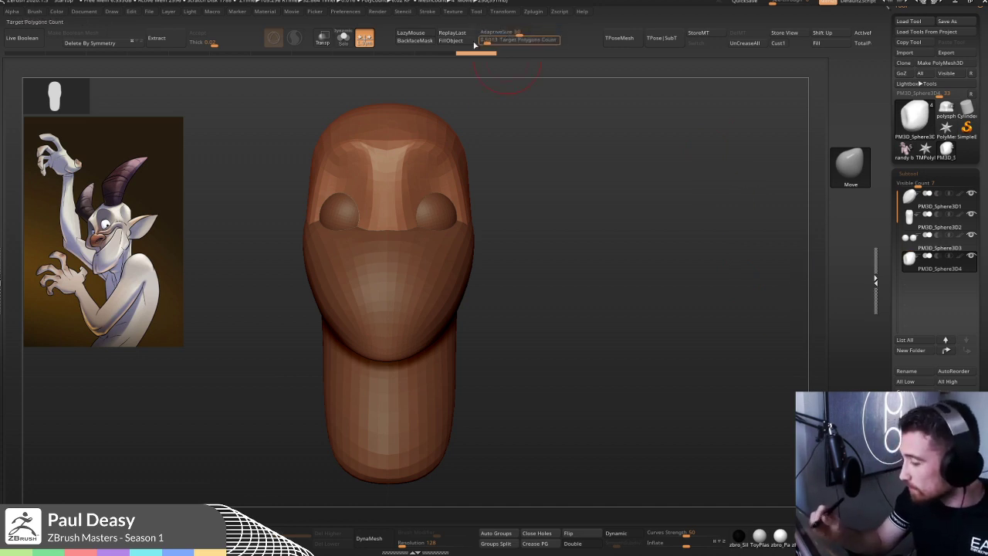
right_click_drag(546, 213, 559, 215, "alt")
left_click_drag(402, 131, 403, 136, "shift")
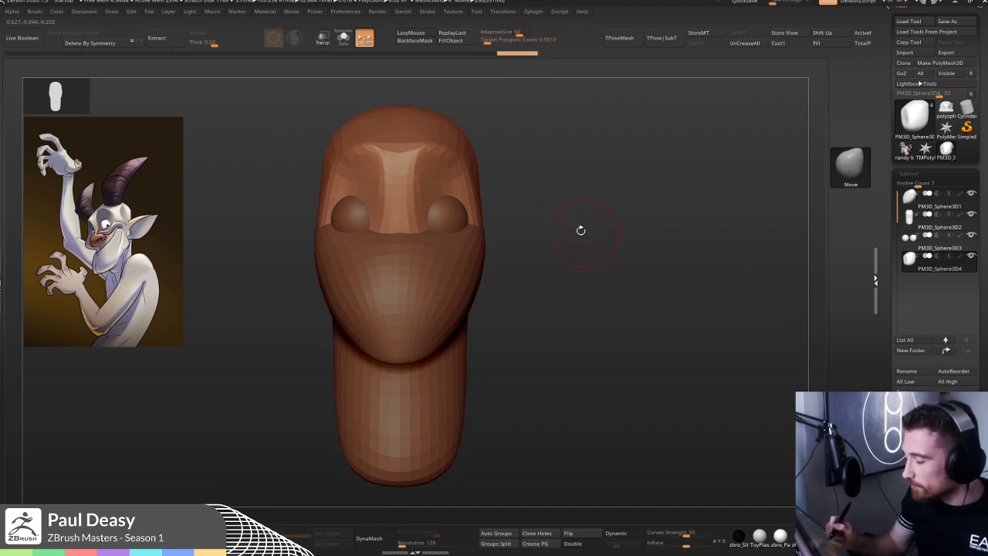
left_click_drag(533, 197, 546, 197)
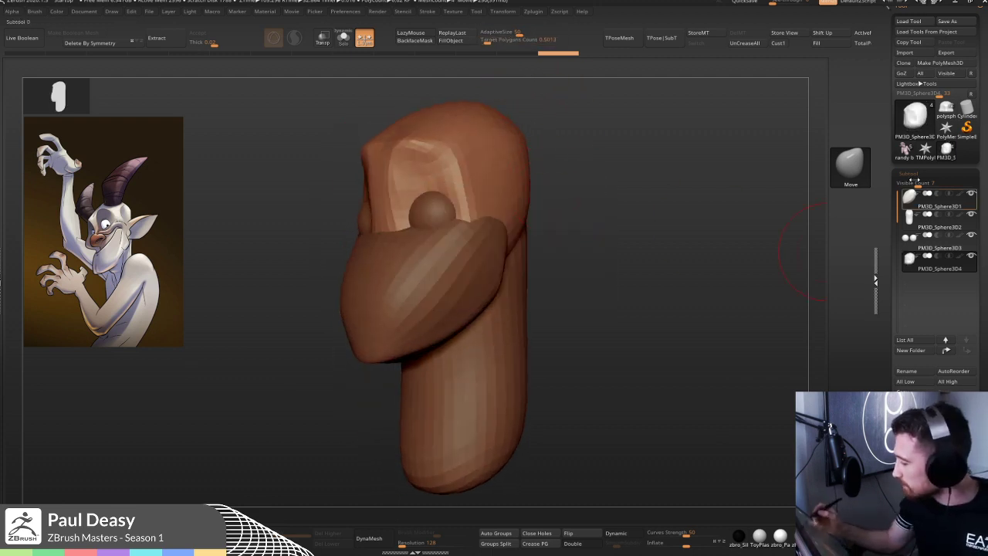
left_click_drag(897, 215, 897, 225)
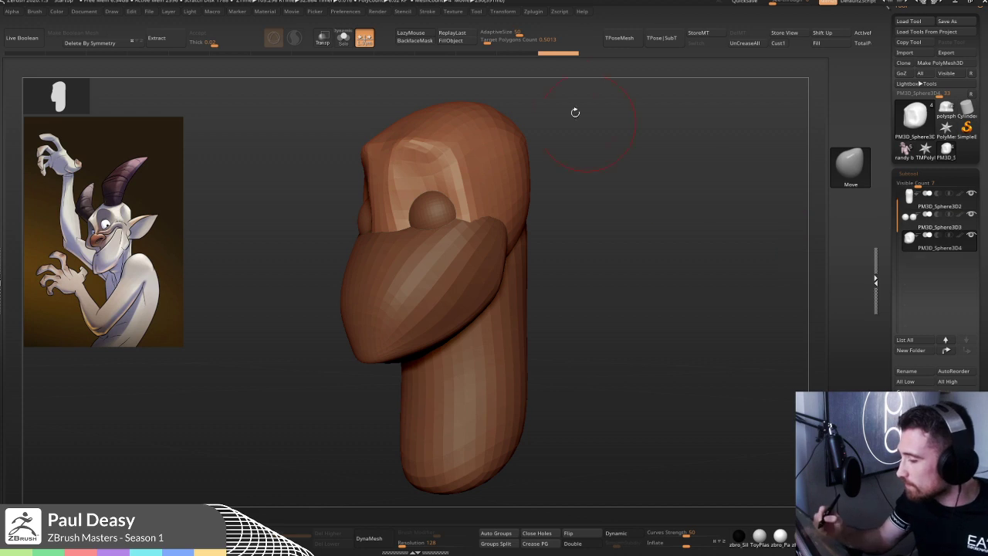
left_click_drag(598, 214, 522, 82)
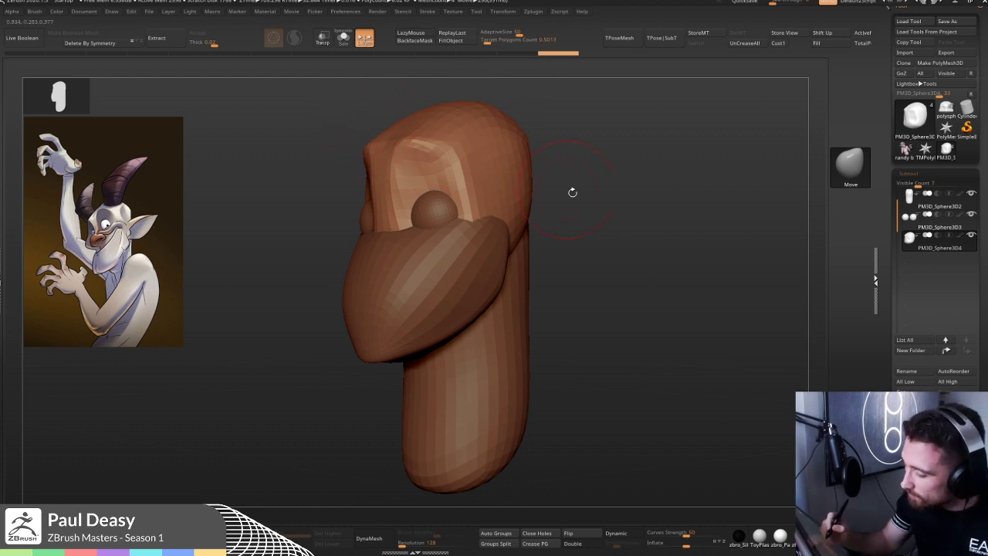
- Refine the cranium's front profile below the brow and its lower back edge behind the jaw with the Move brush
right_click_drag(386, 204, 478, 180)
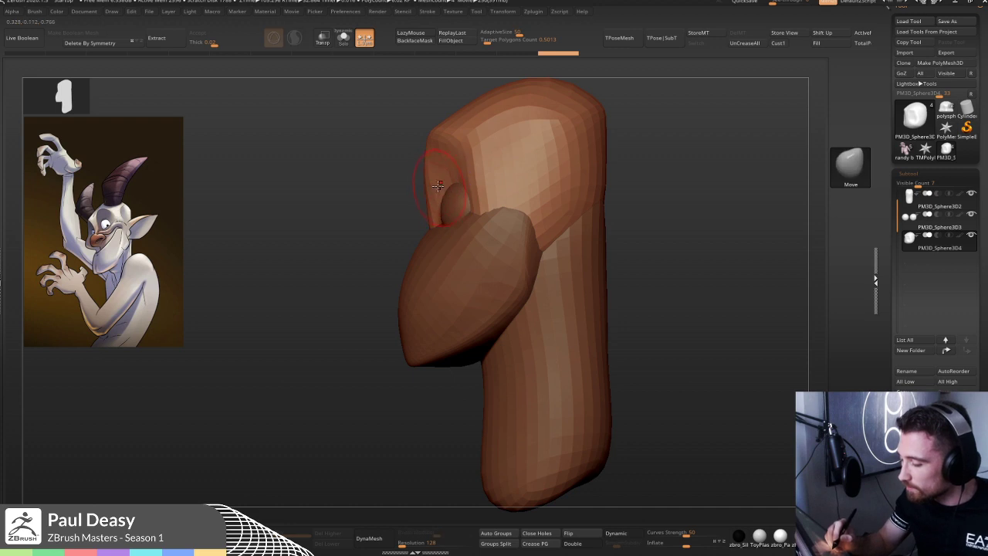
left_click_drag(431, 205, 433, 230)
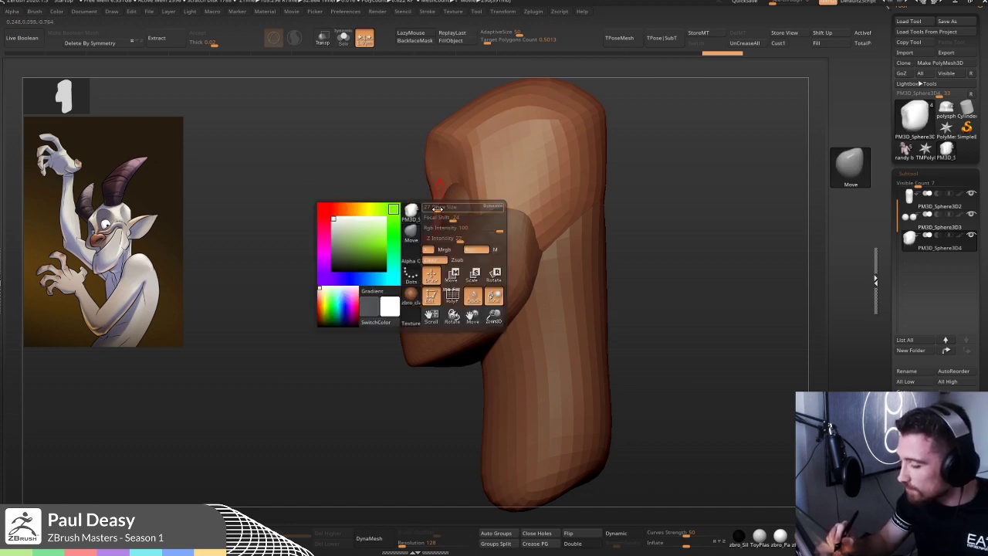
left_click_drag(443, 222, 433, 212)
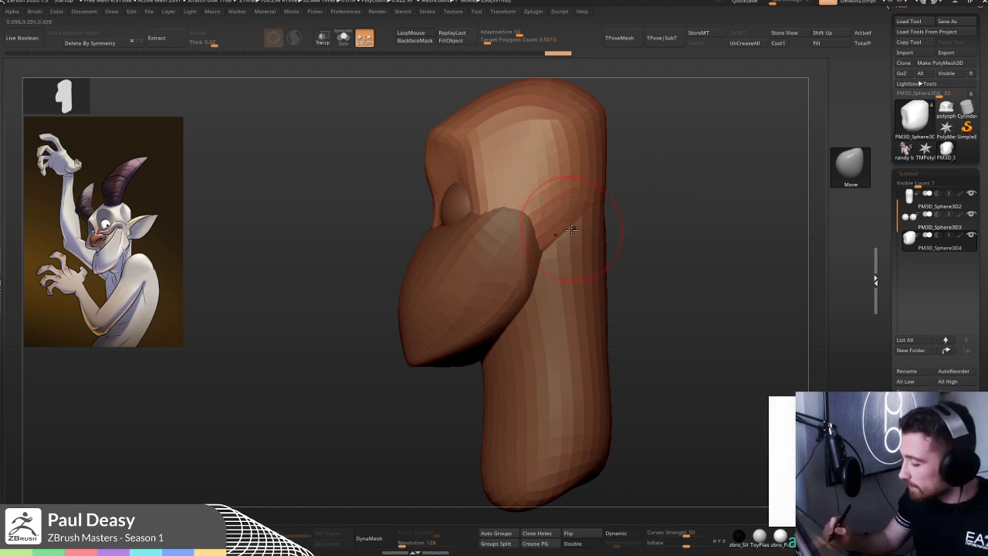
left_click_drag(574, 246, 576, 244)
key("ctrl+shift+z")
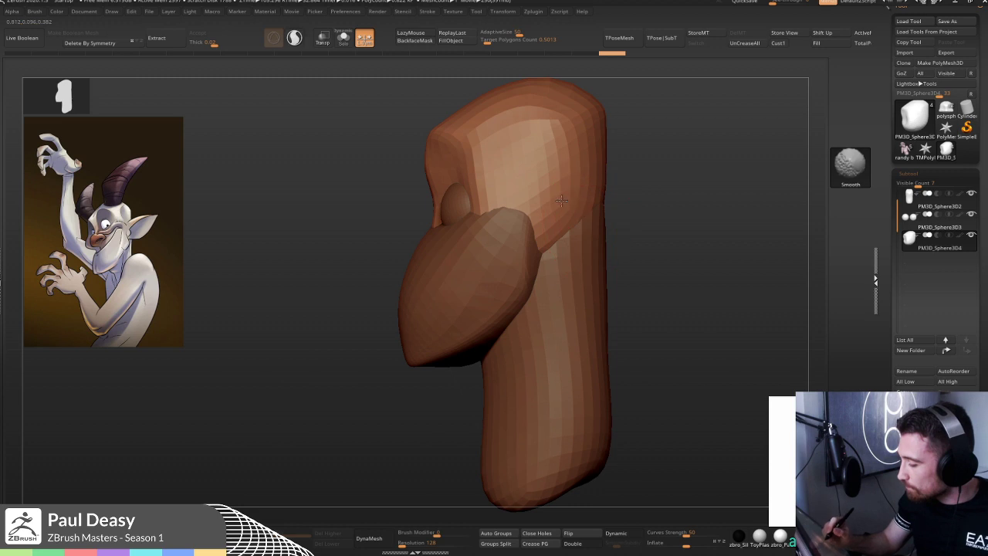
key("ctrl+shift+z")
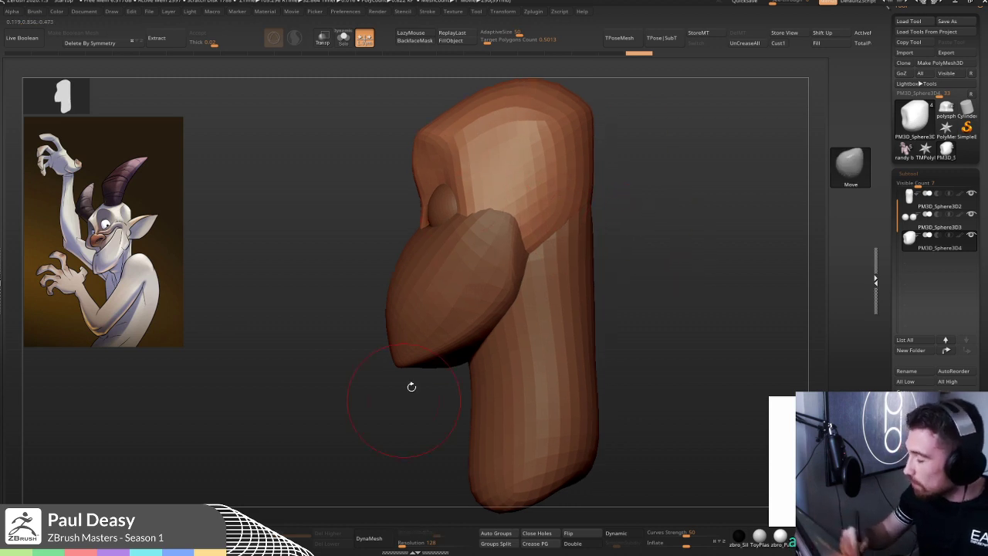
key("space")
right_click_drag(482, 205, 525, 202)
- Refine the cranium's eye sockets and inner brow around the eye spheres with a resized Move brush
right_click_drag(414, 179, 467, 185)
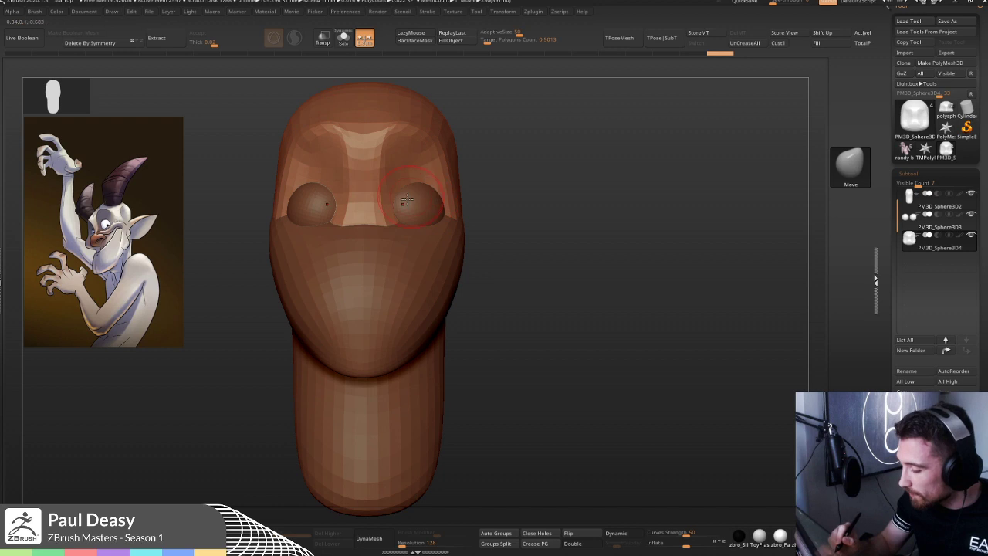
key("space")
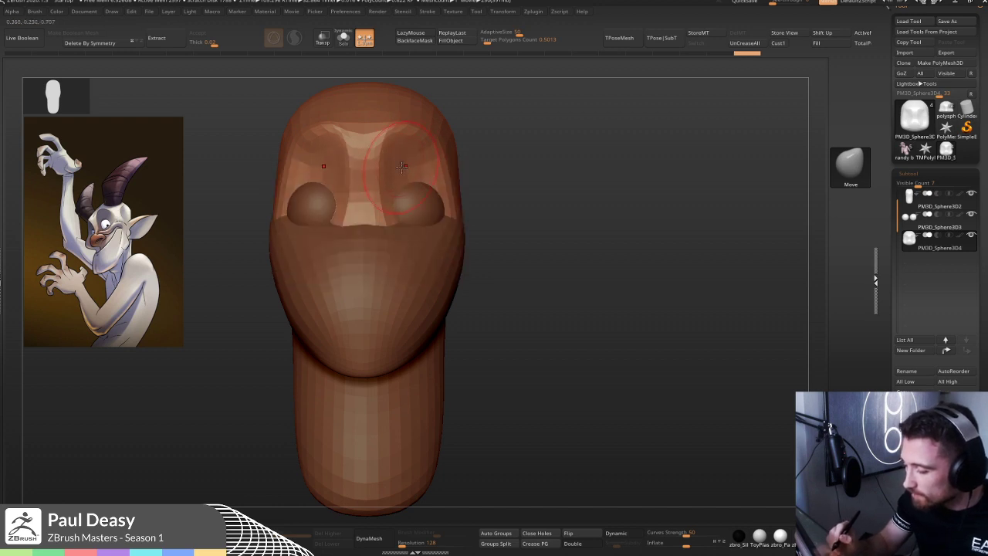
key("space")
left_click_drag(422, 171, 418, 171)
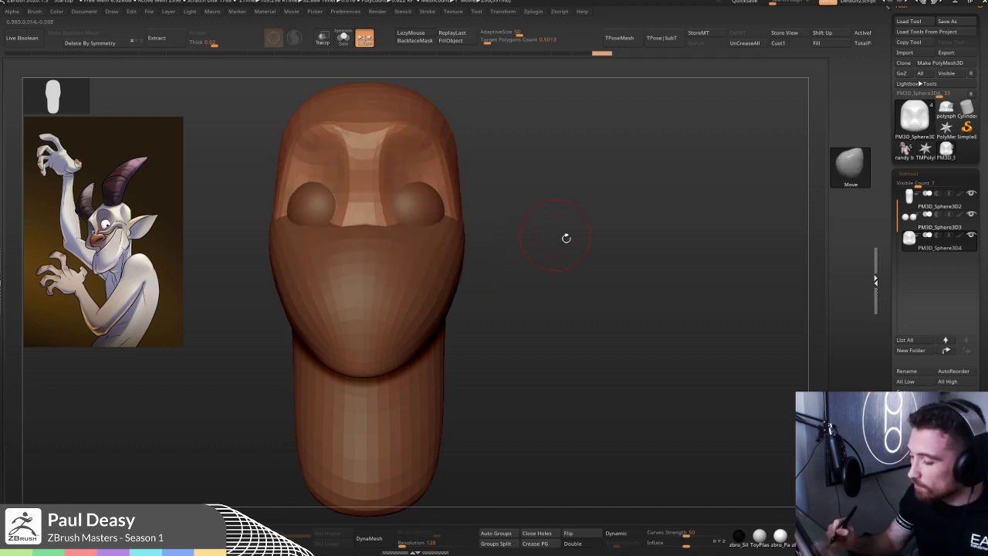
left_click_drag(565, 237, 557, 234, "shift")
left_click_drag(431, 210, 438, 199)
key("space")
key("space")
key("space")
left_click_drag(431, 151, 447, 134)
- Widen the cranium's lower sides and the jaw's upper sides to match with the Move brush
right_click_drag(542, 223, 483, 275, "ctrl")
left_click(461, 233, "alt")
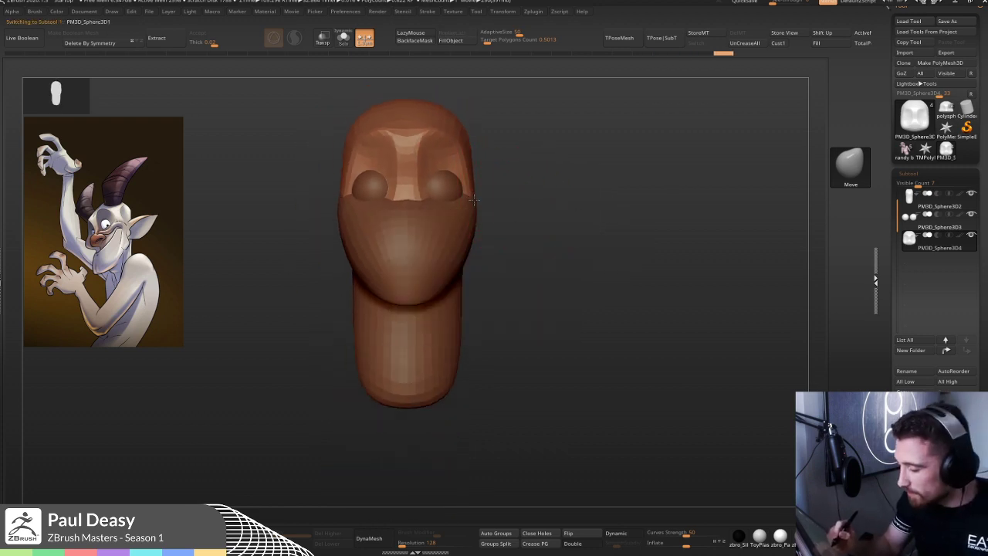
left_click(474, 186, "alt")
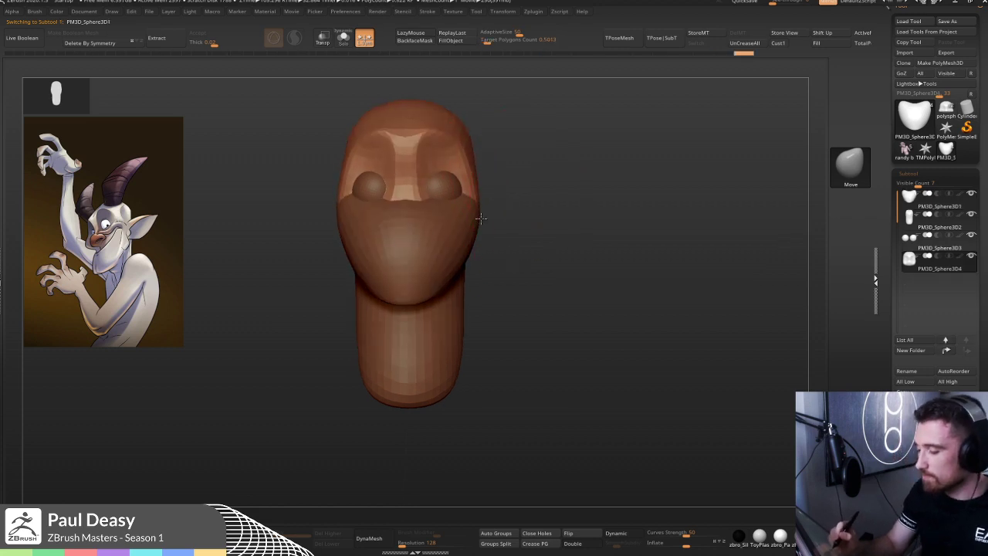
left_click(471, 244, "alt")
key("s")
left_click_drag(471, 244, 468, 252)
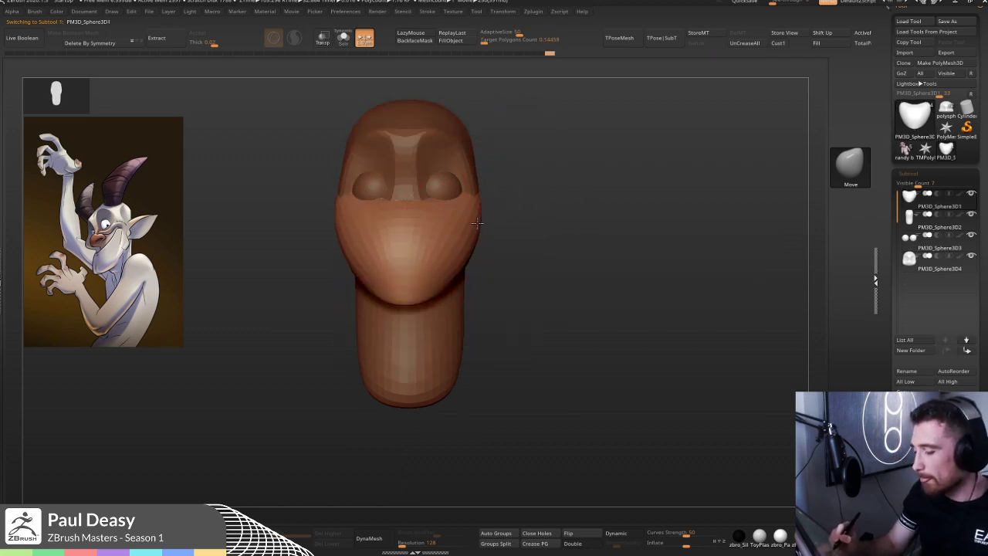
- Pull the jaw's upper back corner rearward with a resized Move brush, and reselect the cranium
left_click_drag(512, 221, 515, 214)
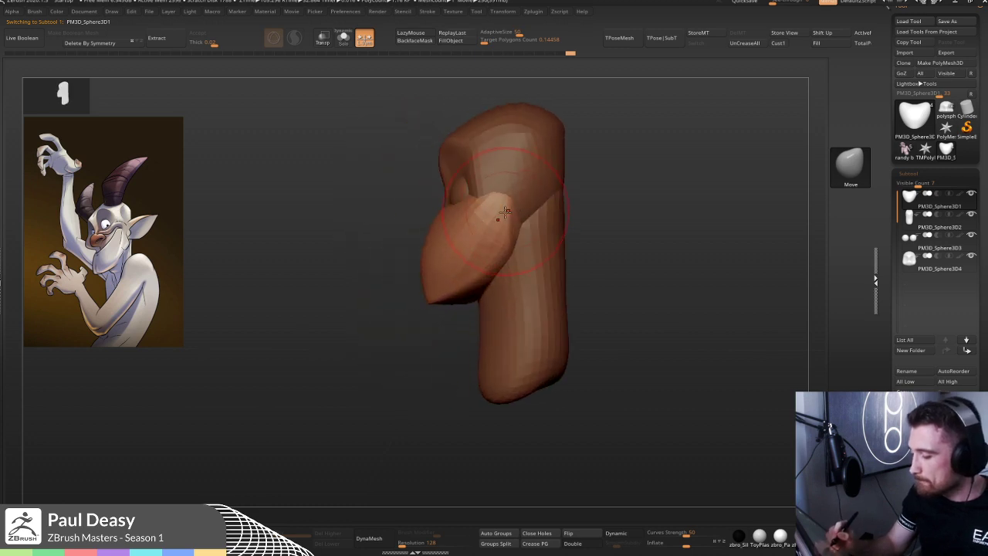
key("space")
left_click_drag(504, 212, 520, 214)
key("space")
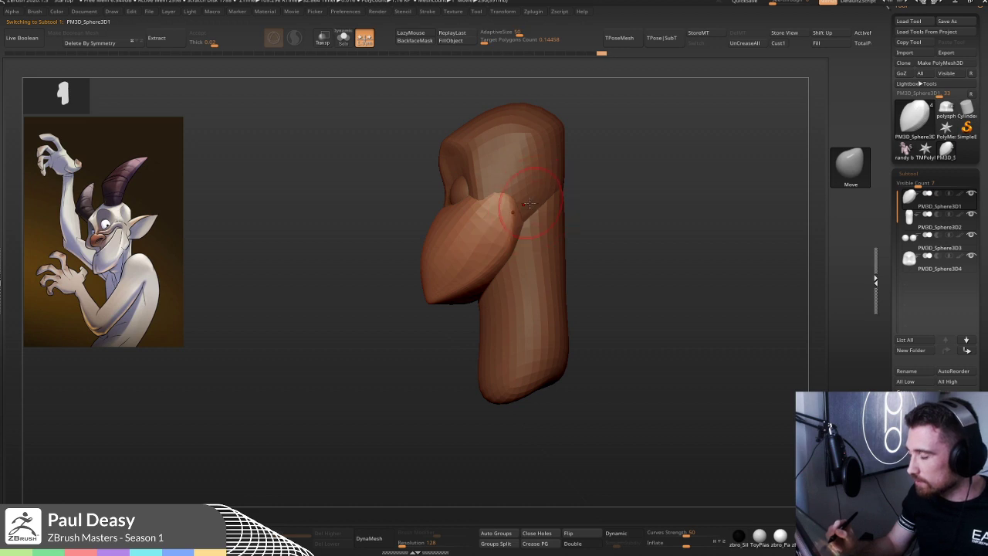
left_click_drag(521, 201, 584, 159)
left_click_drag(575, 206, 550, 184)
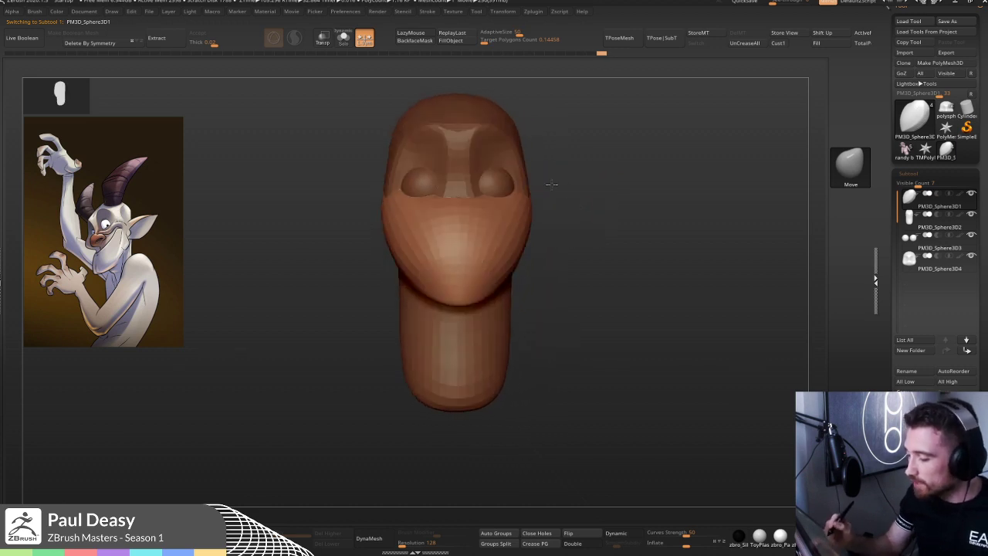
left_click(525, 179, "alt")
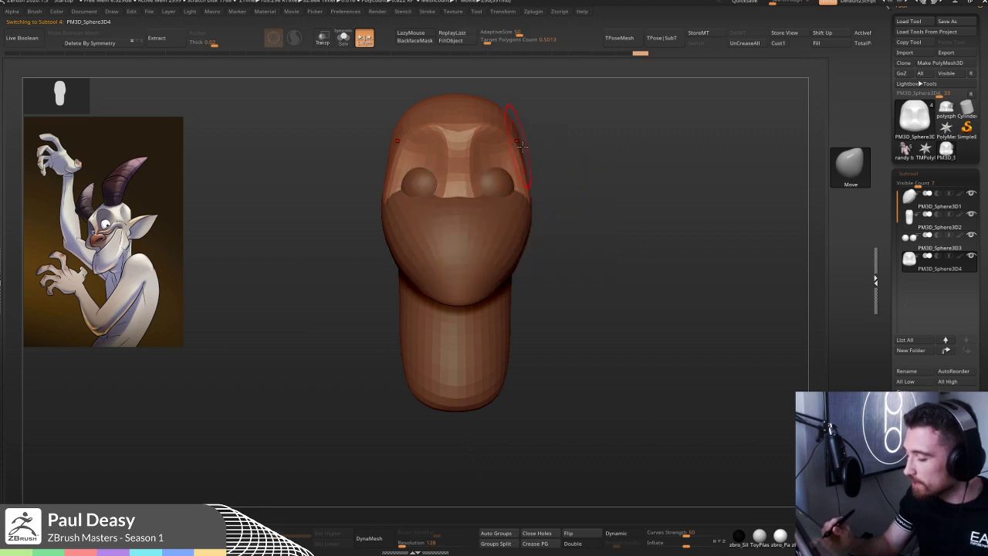
- Adjust the cranium's profile along the brow and crown with a resized Move brush
left_click_drag(570, 146, 455, 146)
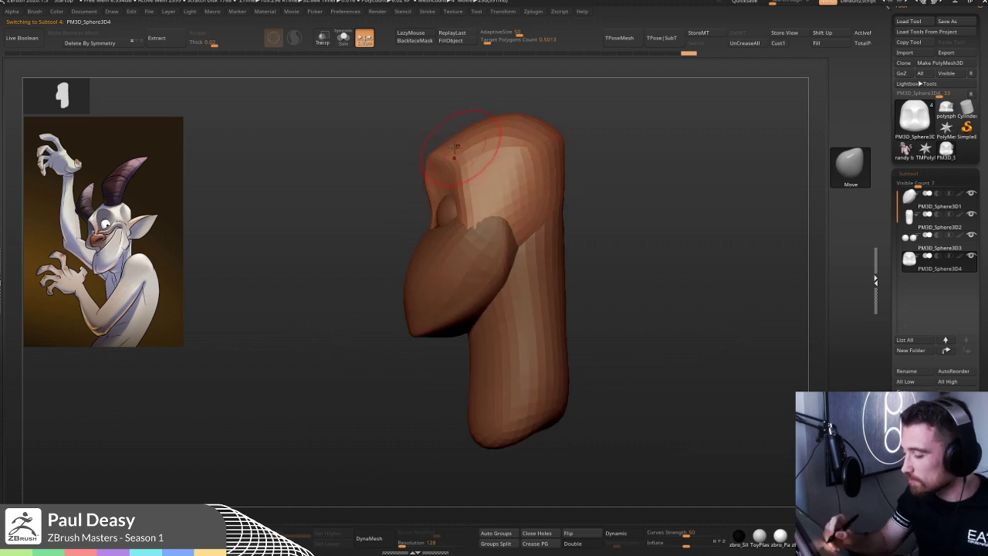
key("space")
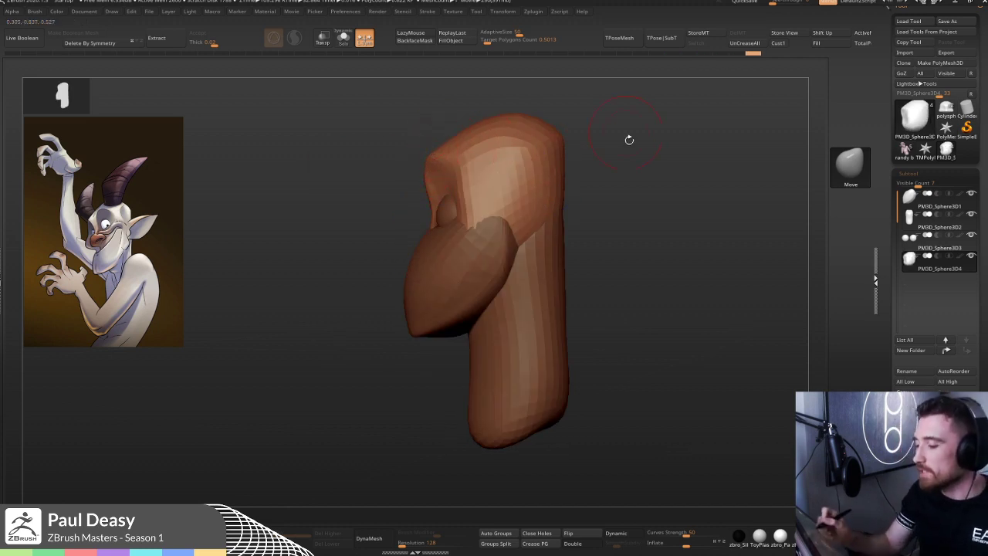
left_click_drag(488, 114, 497, 110)
left_click_drag(585, 119, 673, 134)
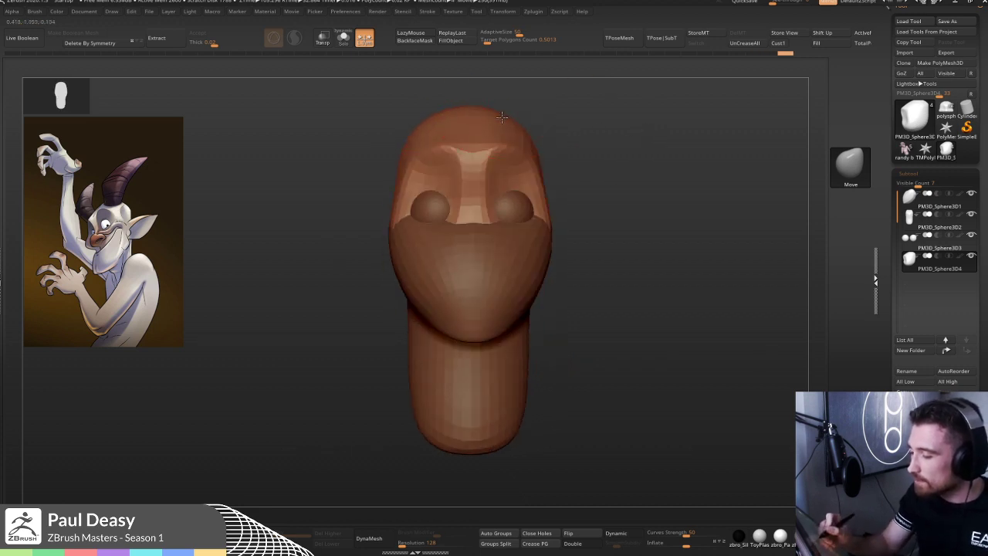
- Refine the cranium's brow and the outer edge of the eye sockets with a resized Move brush
right_click_drag(543, 147, 505, 263)
key("space")
left_click_drag(491, 208, 480, 208)
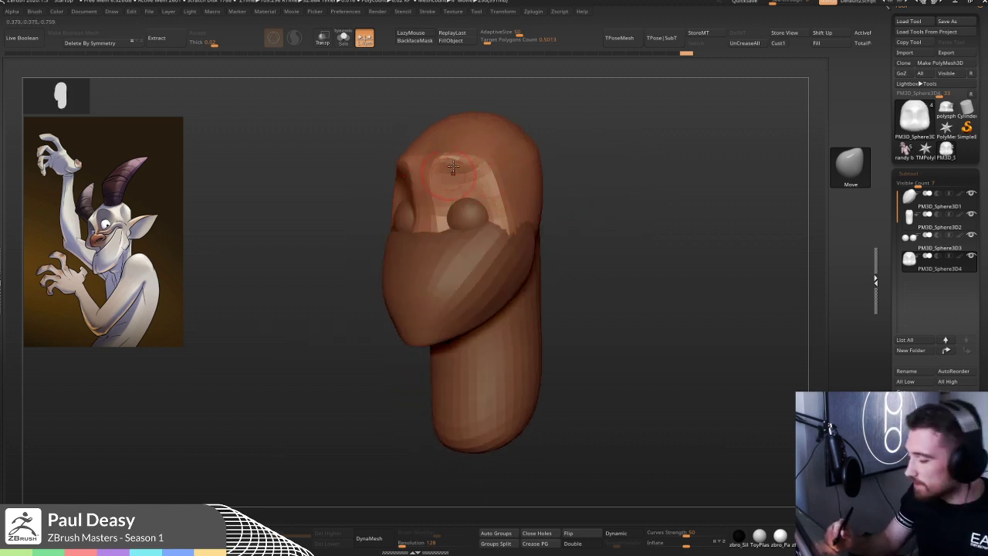
key("space")
left_click_drag(497, 203, 503, 204)
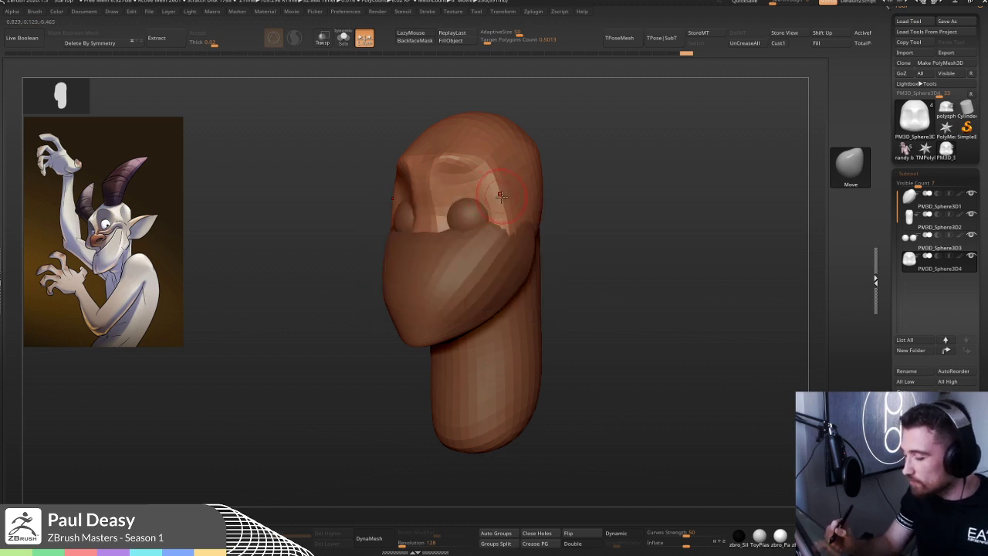
right_click_drag(500, 198, 488, 199, "shift")
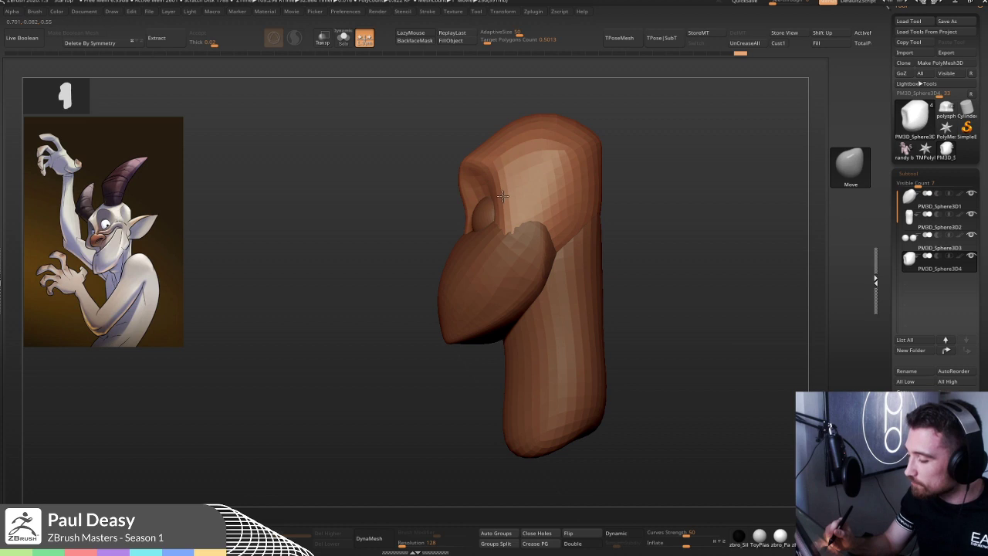
- Reshape the cranium's temples and sides behind the eye sockets with the Move brush at varying sizes
right_click_drag(522, 219, 518, 248)
key("space")
right_click_drag(595, 227, 566, 224, "shift")
key("space")
left_click_drag(566, 224, 573, 227)
right_click_drag(575, 214, 559, 228, "alt")
key("space")
mouse_move(545, 193)
right_mouse_down()
mouse_move(514, 194)
mouse_move(521, 186)
right_mouse_up()
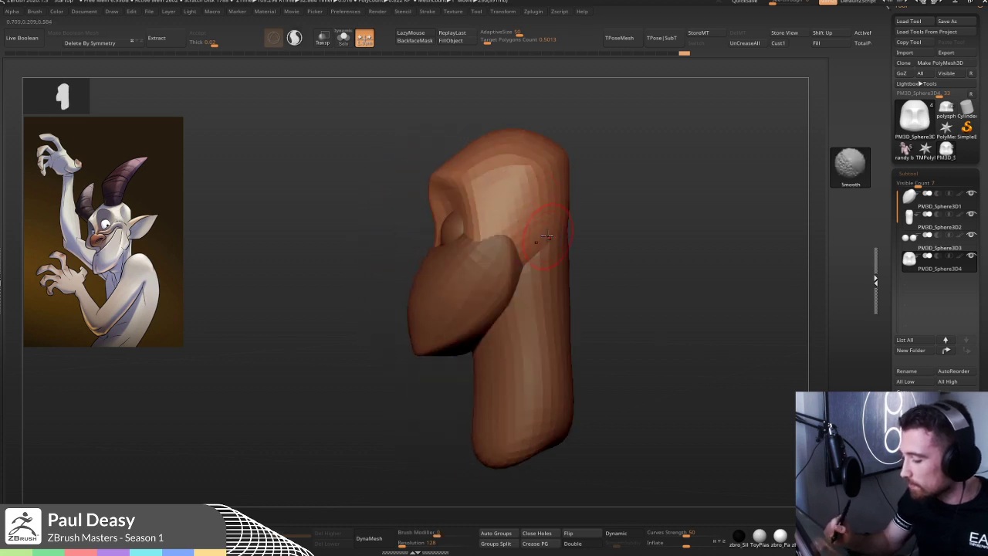
- Smooth the cranium's lower side behind the jaw and adjust its back contour with the Move brush
left_click_drag(547, 237, 558, 238, "shift")
right_click_drag(550, 236, 610, 265)
left_click(614, 266)
right_click(589, 309)
left_click_drag(628, 234, 623, 234)
right_click_drag(655, 231, 619, 236, "alt")
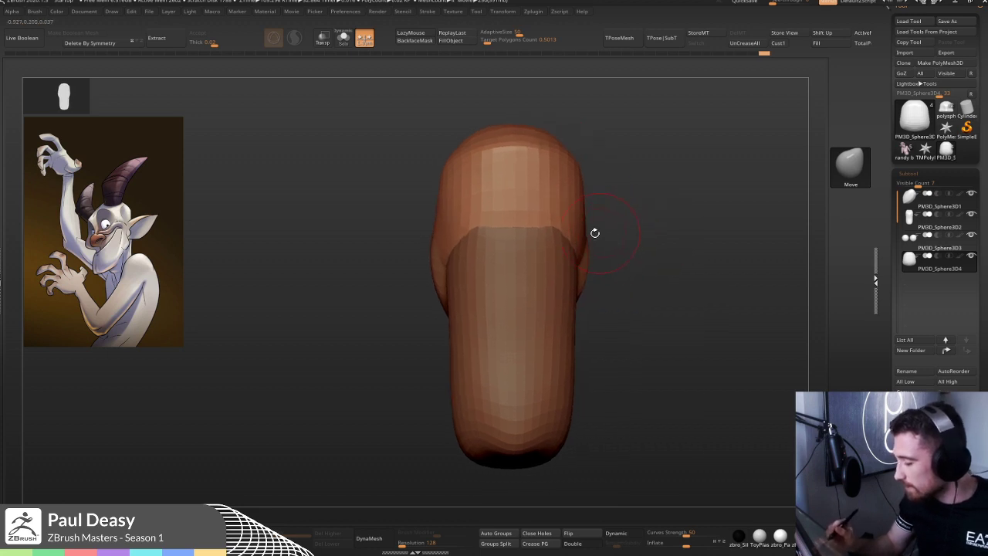
- Even out the cranium's back and side surfaces above the neck with a resized Move brush
right_click(584, 229)
mouse_move(584, 229)
left_mouse_down()
mouse_move(575, 225)
mouse_move(620, 239)
mouse_move(690, 239)
mouse_move(648, 247)
mouse_move(491, 241)
left_mouse_up()
mouse_move(602, 220)
left_mouse_down()
mouse_move(609, 237)
mouse_move(668, 232)
mouse_move(506, 265)
left_mouse_up()
key("space")
left_click_drag(512, 224, 487, 239)
right_click_drag(477, 260, 488, 270, "alt")
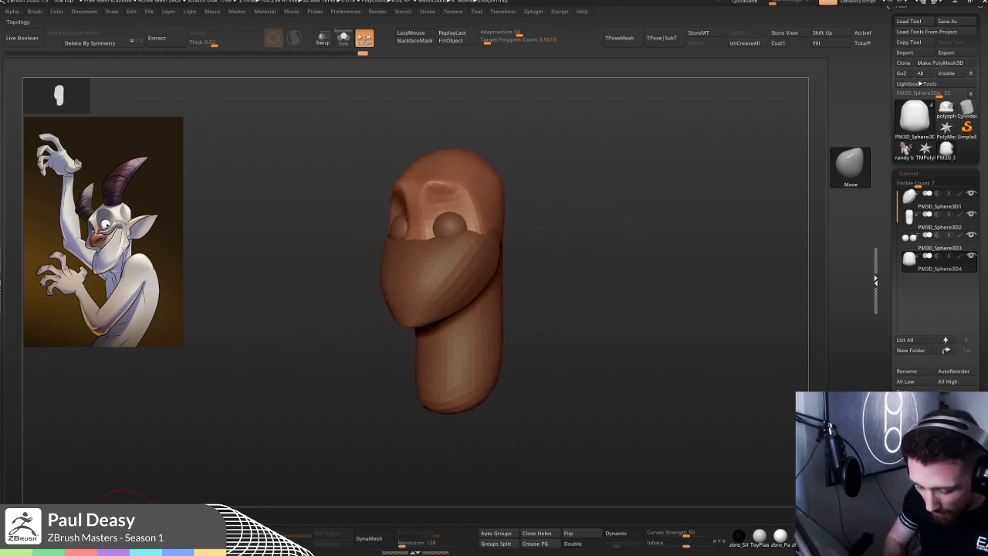
- Insert a sphere between and below the eyes with the IMM Primitives brush and split it into its own subtool for the nose
left_click(233, 532)
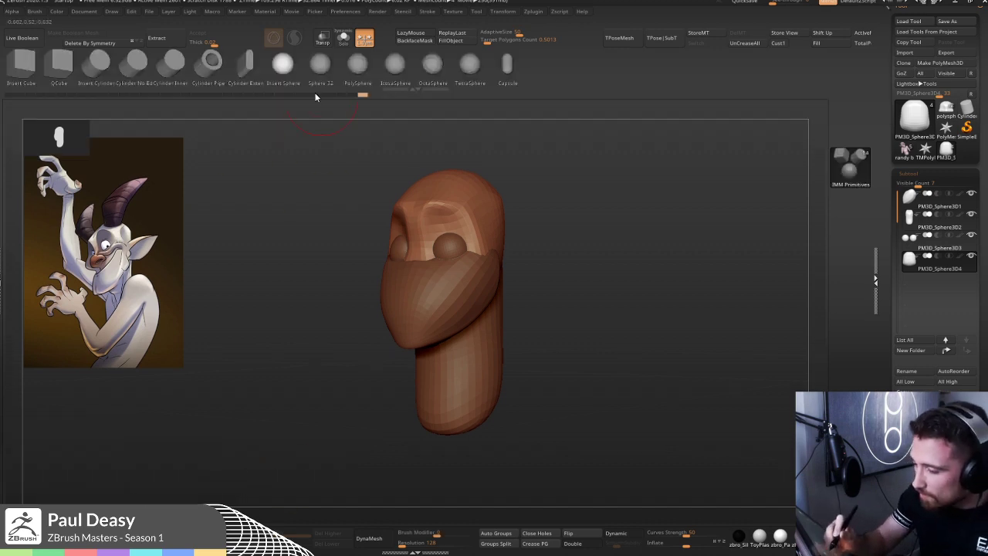
left_click_drag(413, 257, 406, 265)
key("ctrl+shift+s")
left_click_drag(558, 253, 480, 268)
key("w")
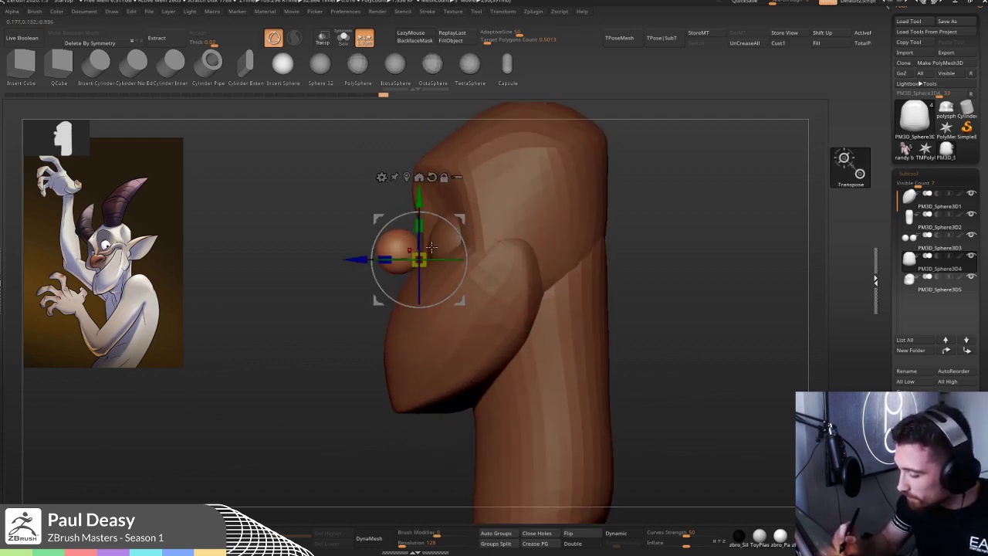
- Select the nose sphere and stretch it into a forward-sloping oval in side view with the Move brush
key("q")
mouse_move(396, 232)
left_mouse_down()
mouse_move(409, 232)
mouse_move(367, 258)
left_mouse_up()
key("space")
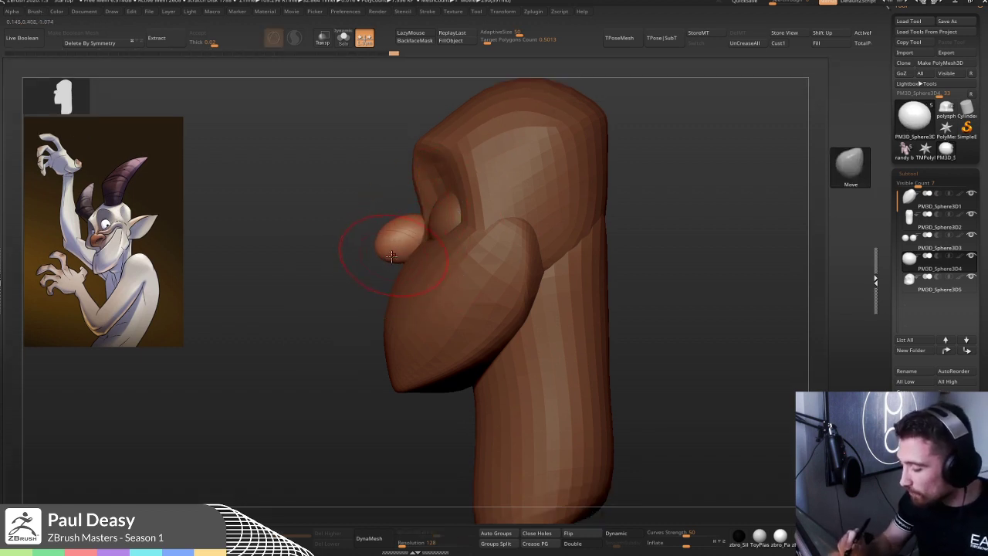
key("space")
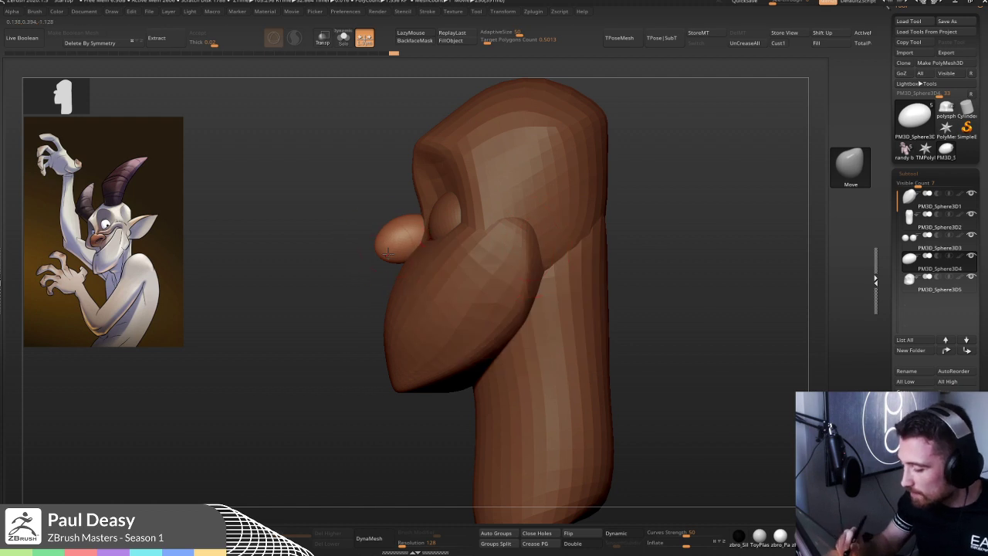
left_click_drag(377, 259, 365, 281)
left_click_drag(386, 226, 376, 216)
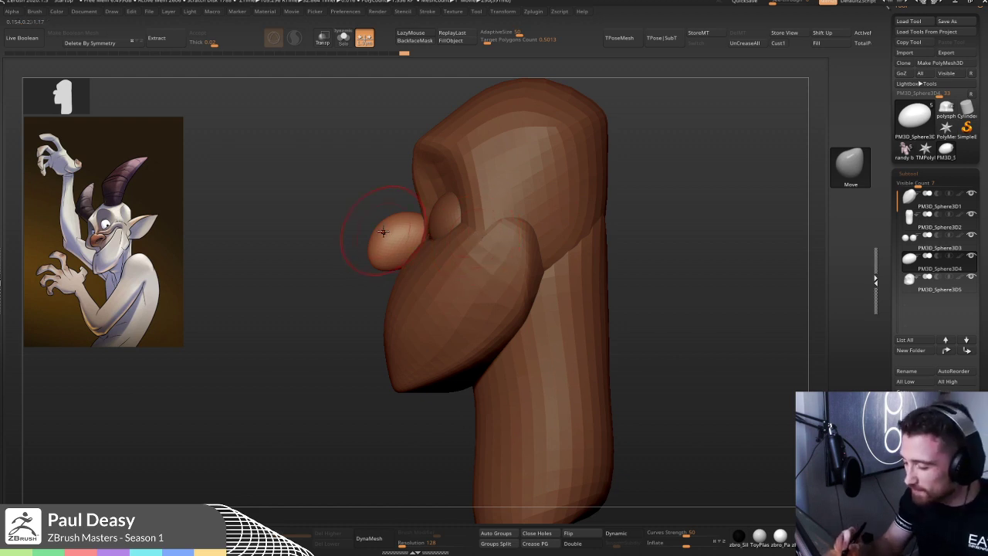
- Refine the nose's underside and its back edge where it meets the face with a resized Move brush
key("space")
mouse_move(386, 235)
left_mouse_down()
mouse_move(373, 250)
mouse_move(415, 252)
left_mouse_up()
key("space")
right_click(415, 253)
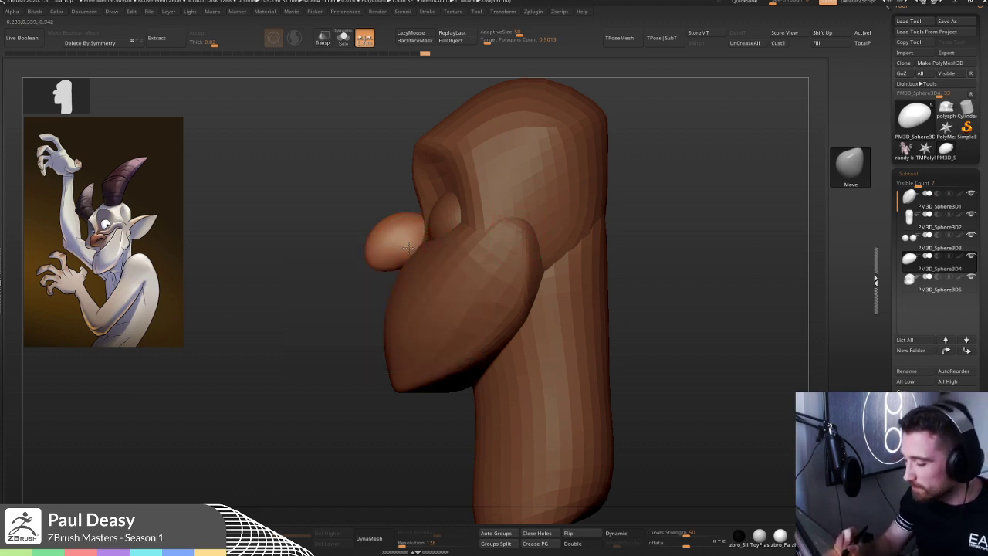
right_click_drag(412, 250, 429, 248)
left_click_drag(420, 240, 431, 238)
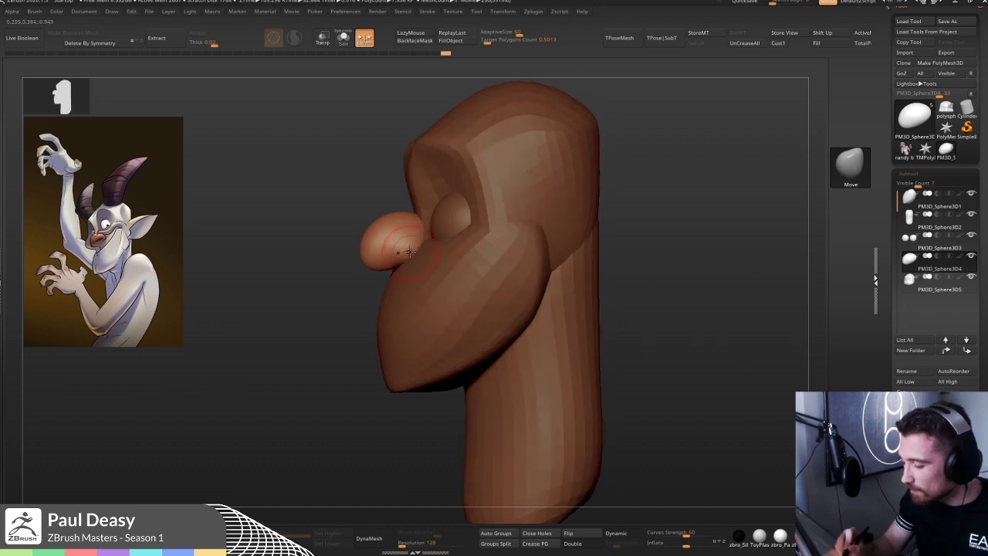
right_click(409, 251)
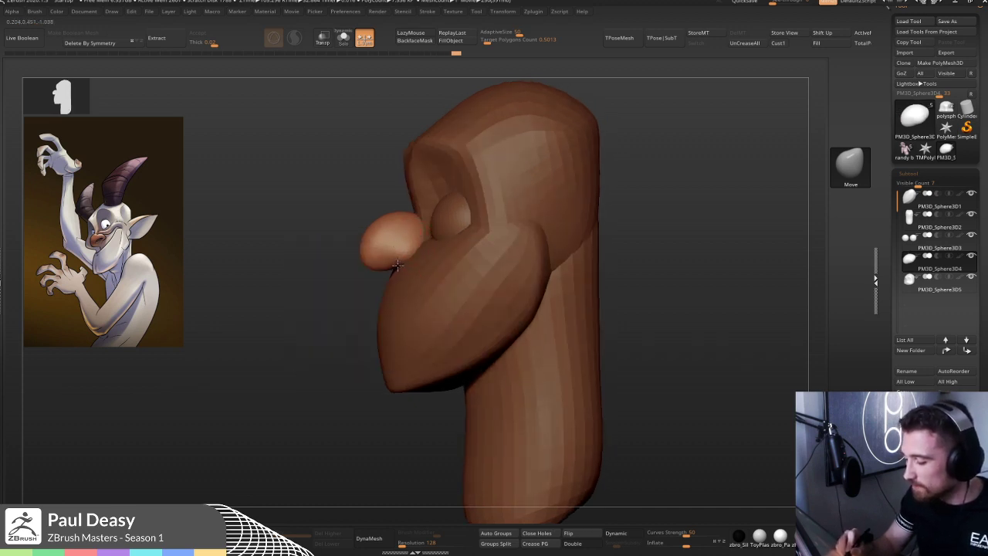
left_click_drag(436, 235, 438, 235)
right_click_drag(503, 247, 501, 243, "shift")
- Widen the lower sides of the nose in front view with a resized Move brush
right_click_drag(659, 254, 598, 238, "ctrl")
right_click_drag(606, 243, 674, 258, "shift")
right_click_drag(529, 277, 533, 257, "shift")
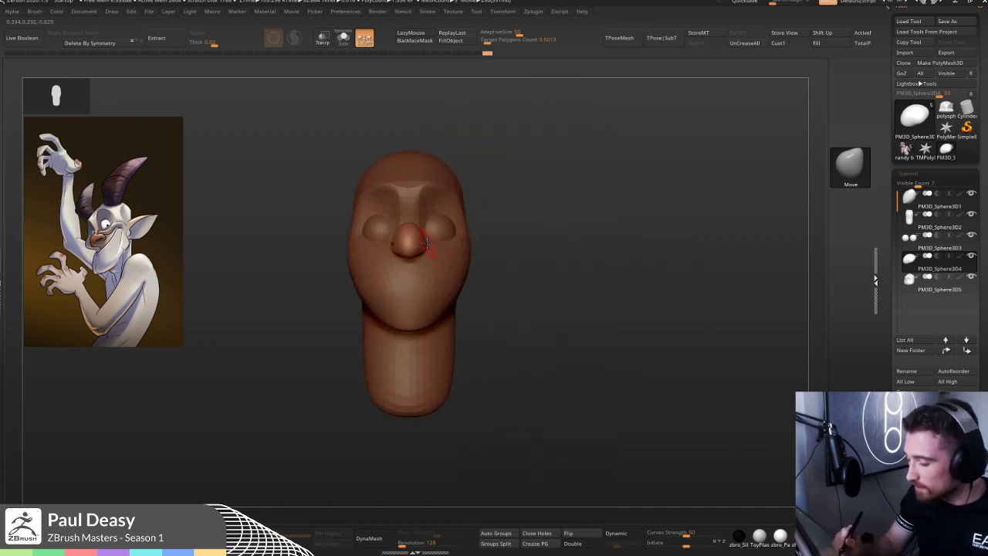
key("space")
left_click_drag(434, 233, 444, 233)
left_click_drag(415, 233, 424, 273)
key("space")
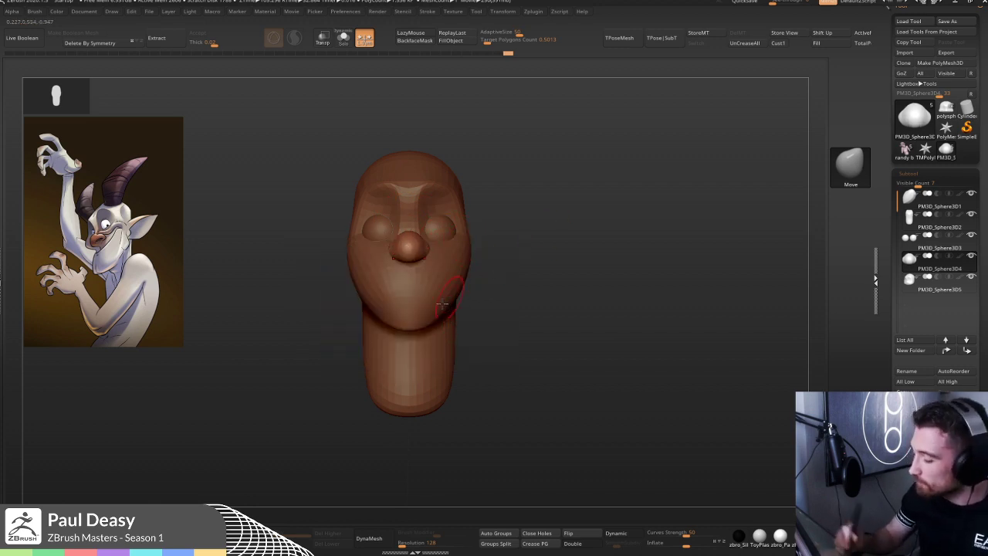
- Reselect the nose and adjust the profile of its tip in side view with a resized Move brush
mouse_move(543, 240)
left_mouse_down()
mouse_move(516, 249)
mouse_move(457, 238)
mouse_move(453, 253)
mouse_move(442, 253)
left_mouse_up()
left_click(443, 253, "alt")
key("space")
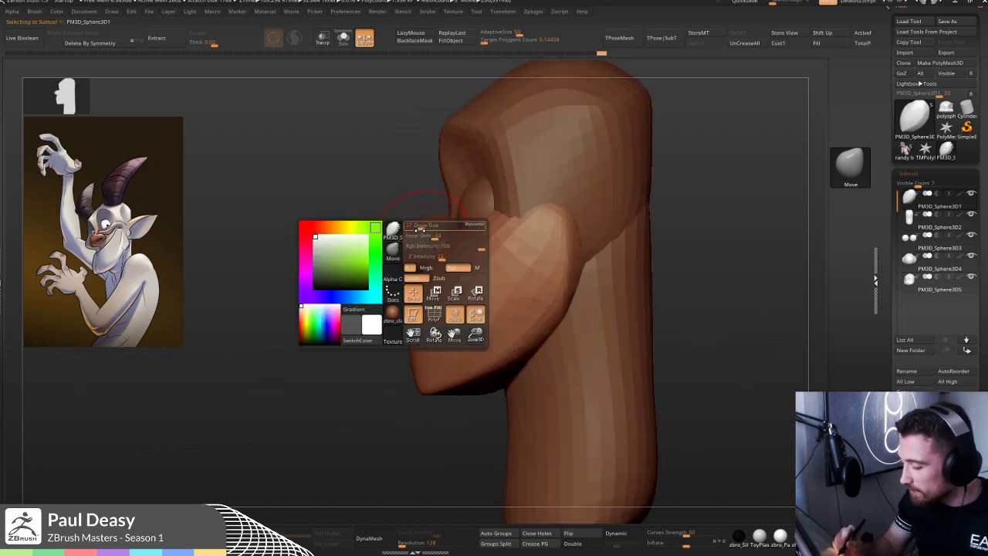
left_click(411, 226, "alt")
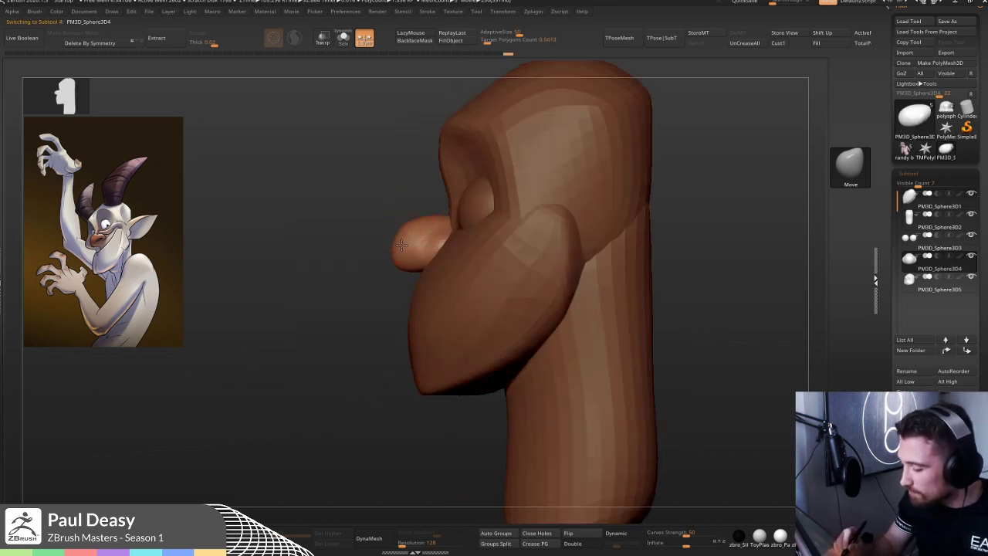
left_click_drag(652, 229, 635, 230, "alt")
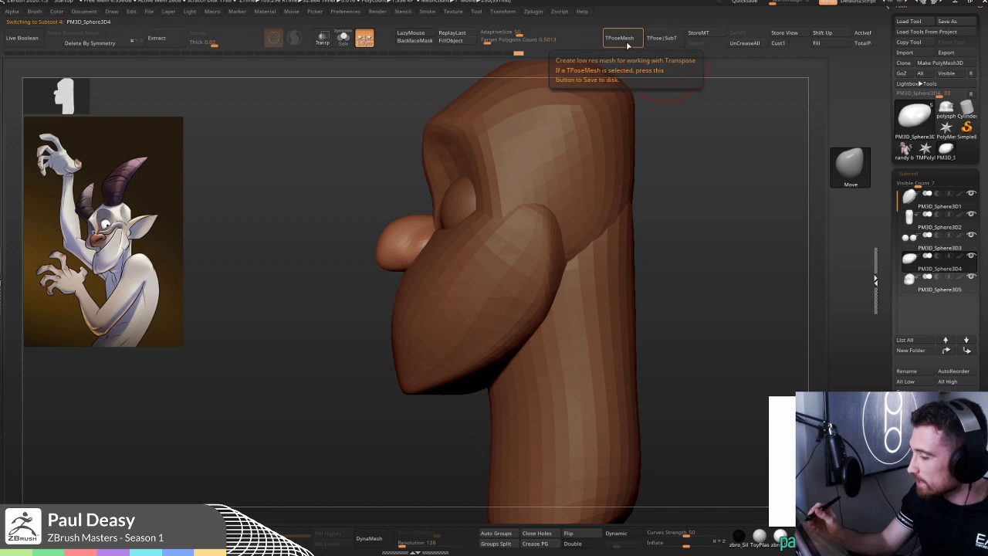
- Examine the Transpose Master plugin's commands for creating a TPoseMesh and transferring it back to the subtools
left_click(536, 12)
left_click(539, 14)
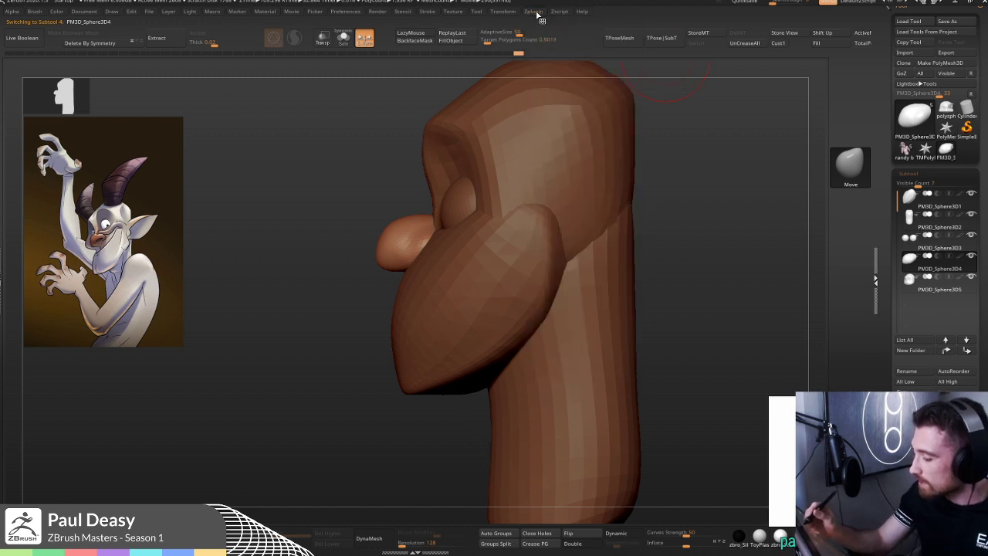
left_click(541, 12)
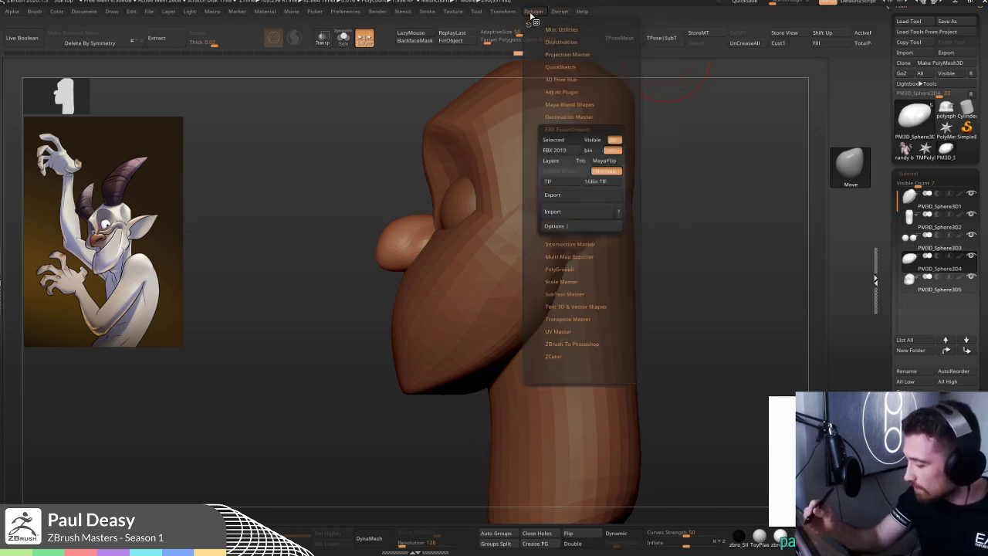
left_click(576, 319)
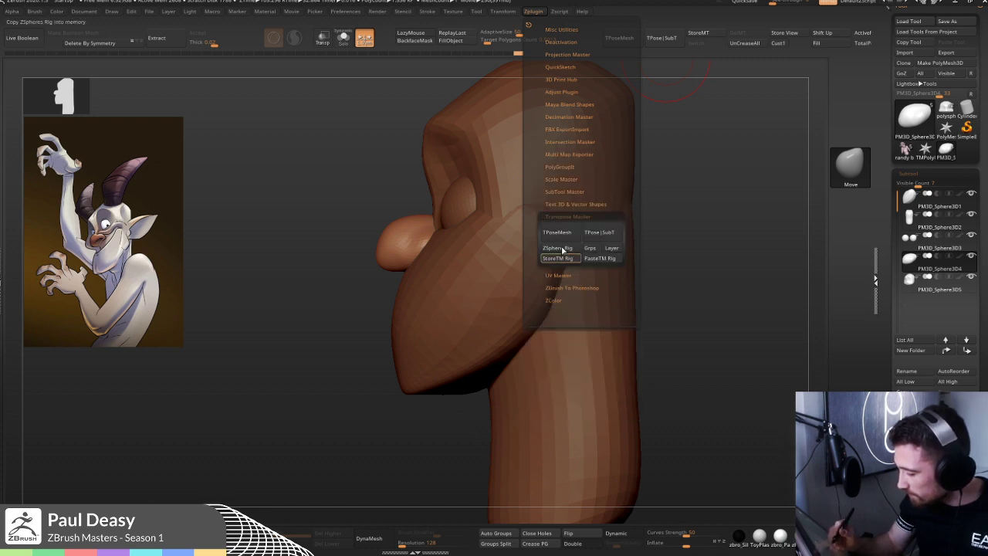
left_click(573, 231)
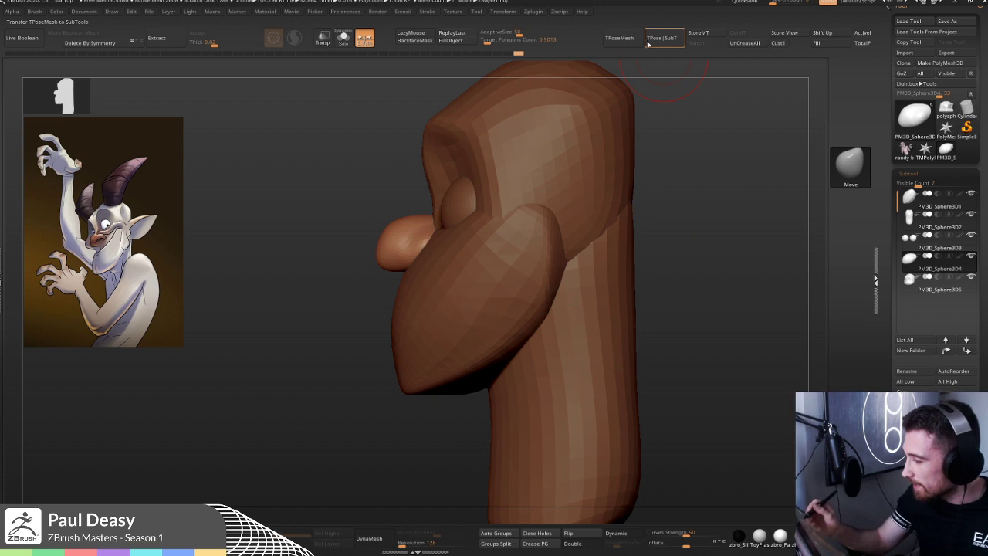
- Pull the nose's tip into a longer, downward-sloping profile with a resized Move brush
left_click_drag(680, 232, 681, 264, "alt")
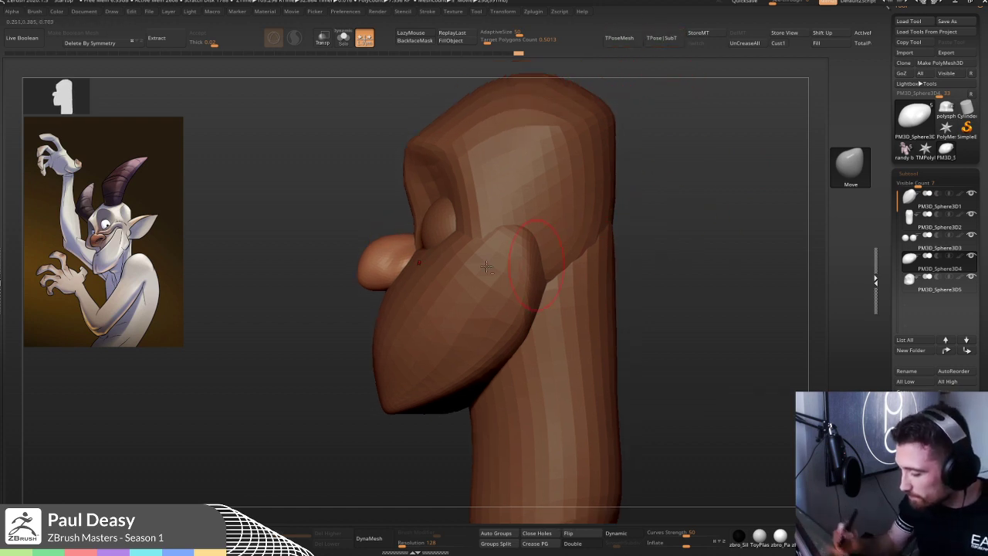
key("space")
right_click(379, 270)
mouse_move(365, 263)
left_mouse_down()
mouse_move(396, 239)
mouse_move(357, 275)
mouse_move(381, 275)
left_mouse_up()
left_click_drag(670, 242, 618, 224)
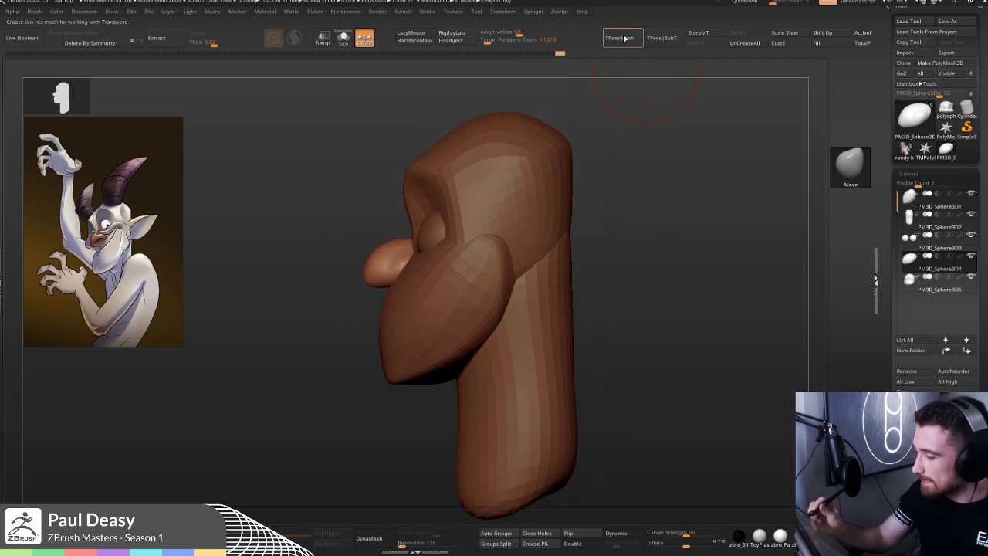
key("space")
mouse_move(375, 272)
left_mouse_down()
mouse_move(367, 291)
mouse_move(392, 279)
left_mouse_up()
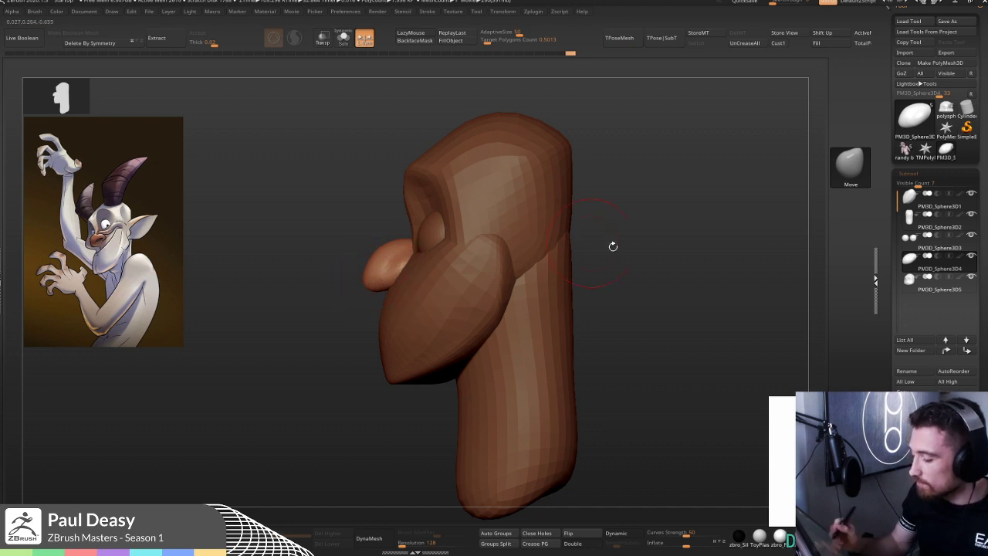
- Examine the nose's shape and placement on the face from front and three-quarter views
left_click_drag(613, 246, 692, 304)
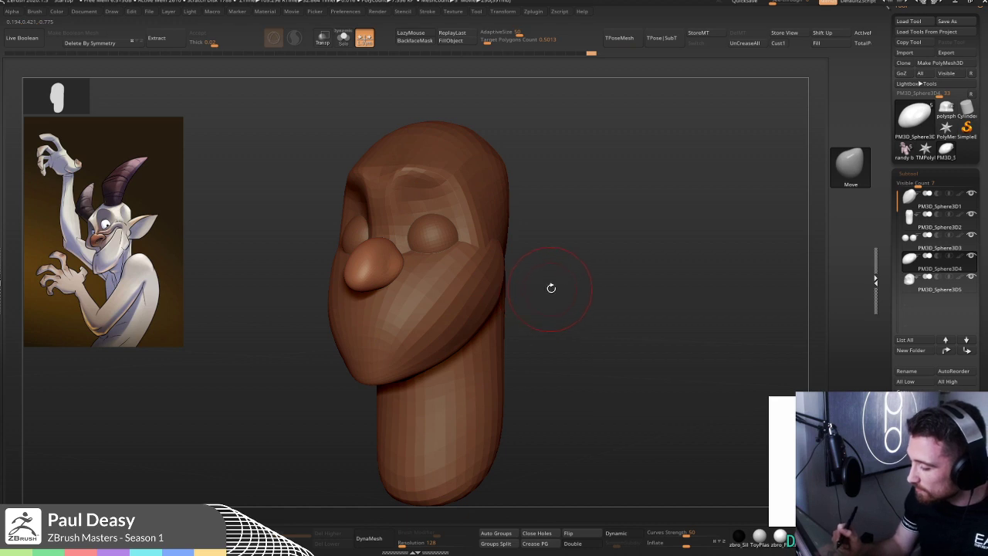
left_click_drag(551, 288, 496, 159)
left_click_drag(549, 283, 444, 362)
left_click_drag(601, 255, 659, 268)
left_click_drag(576, 290, 500, 274)
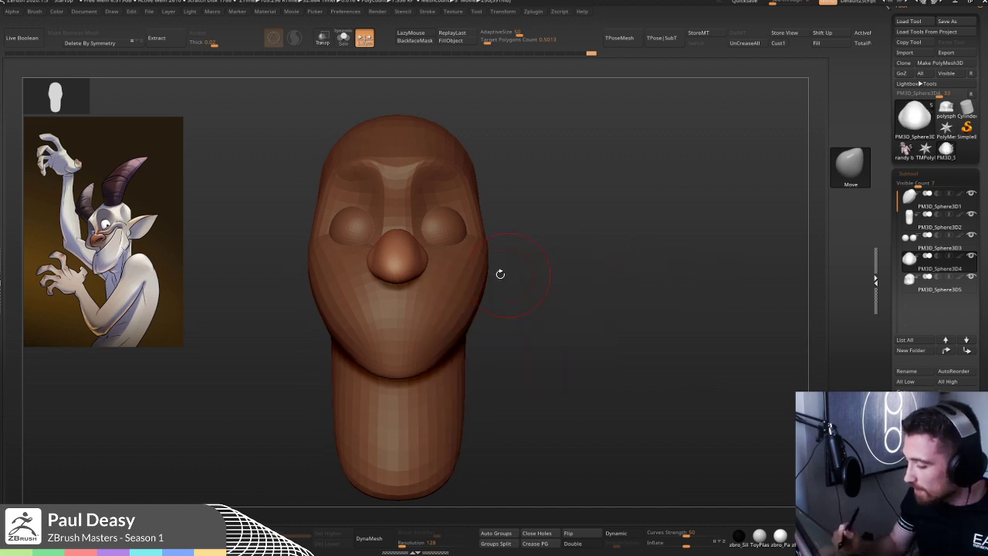
left_click_drag(560, 269, 541, 282)
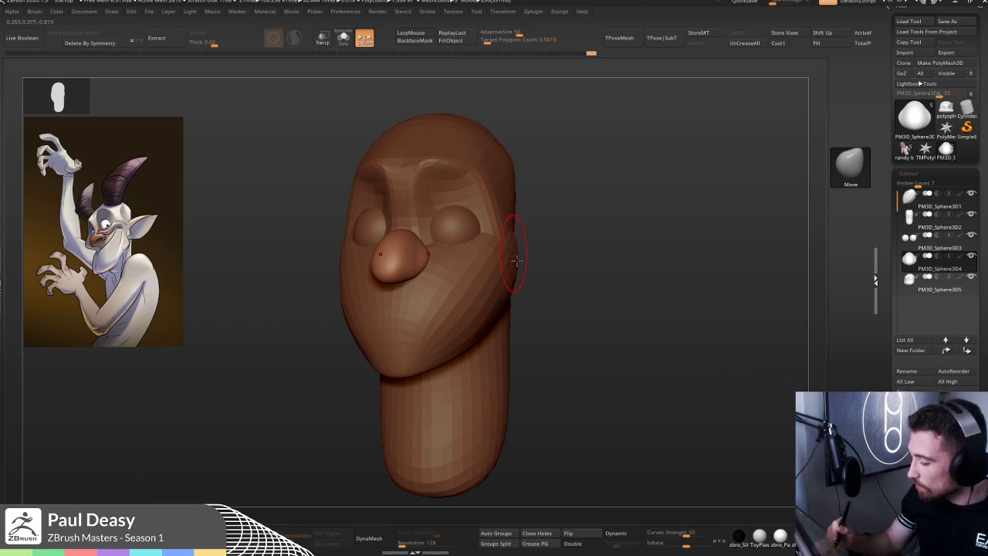
left_click_drag(562, 252, 591, 253, "shift")
- Reselect the nose and flare its sides into nostrils in front view with a resized Move brush
key("s")
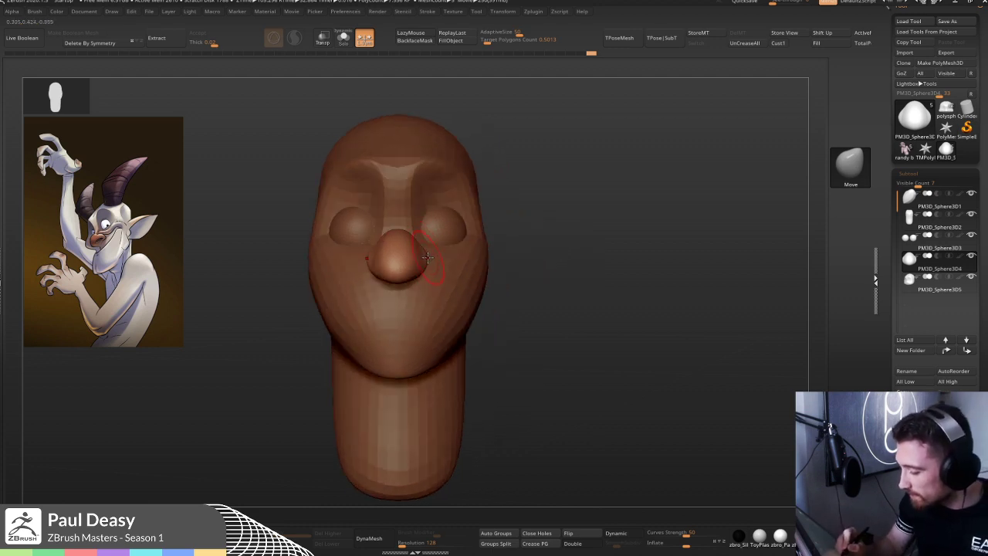
left_click(427, 260, "alt")
key("space")
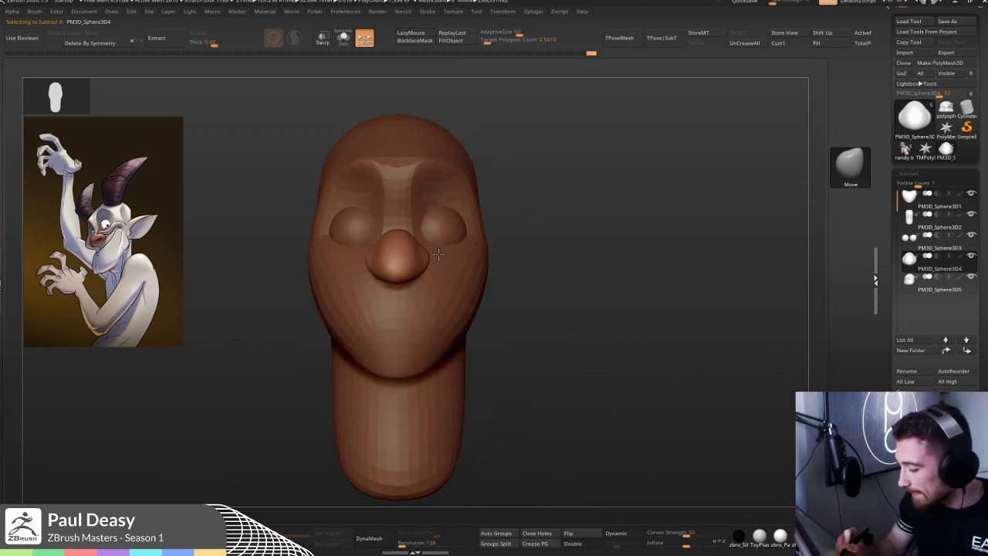
right_click_drag(431, 253, 361, 255)
mouse_move(428, 254)
right_mouse_down()
mouse_move(370, 257)
mouse_move(472, 257)
right_mouse_up()
right_click(393, 259)
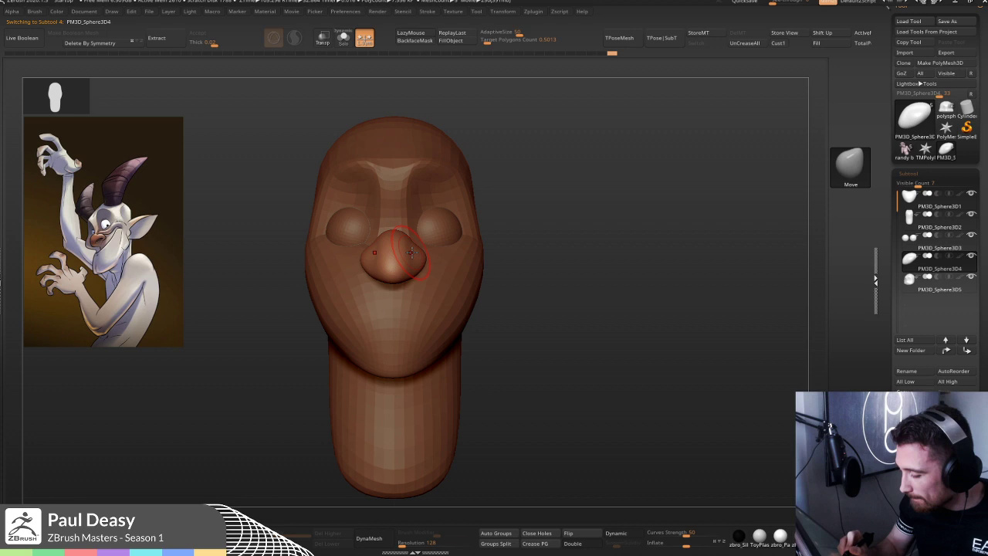
- Fine-tune the nose's bridge and side contours in front view with a resized Move brush
key("space")
key("space")
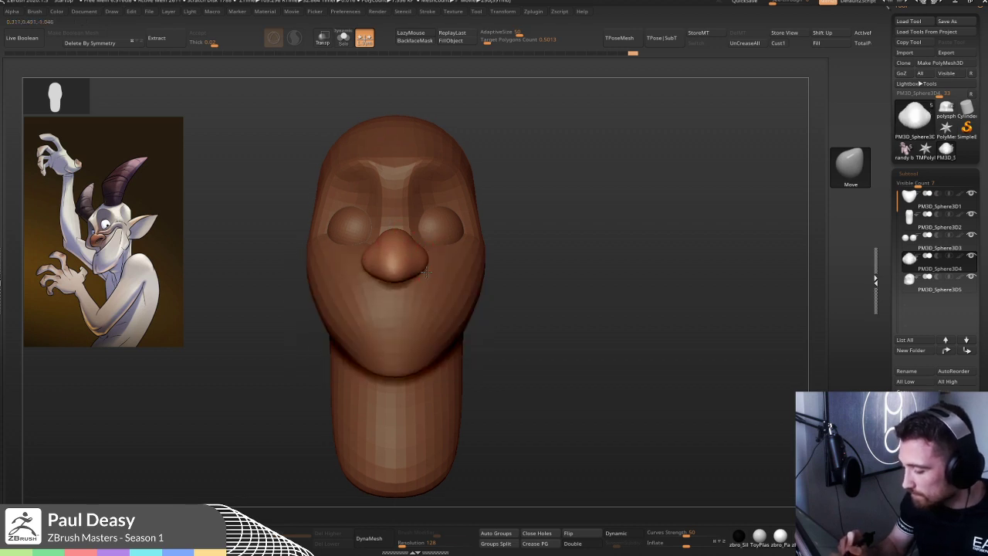
right_click_drag(413, 238, 379, 251)
right_click_drag(640, 220, 636, 273)
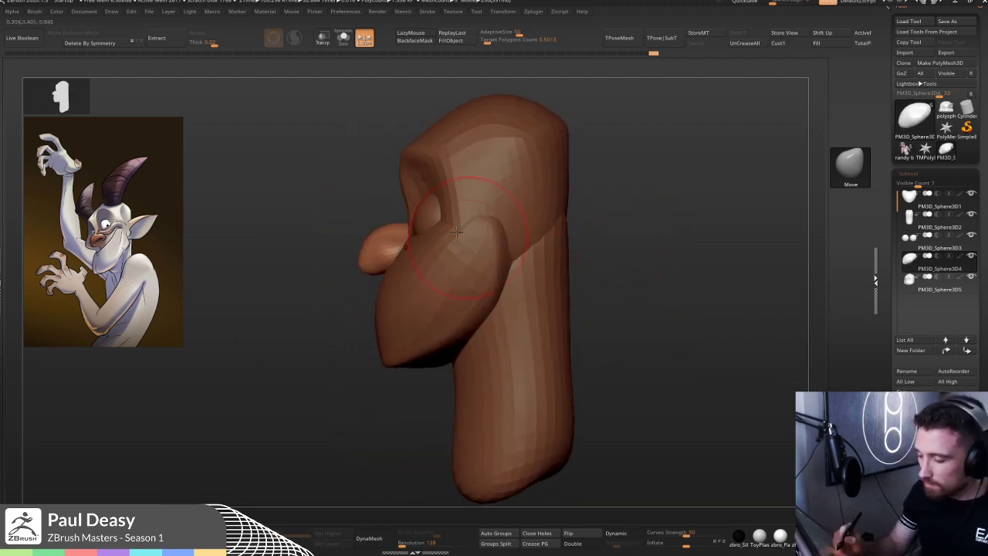
left_click(427, 210, "alt")
key("w")
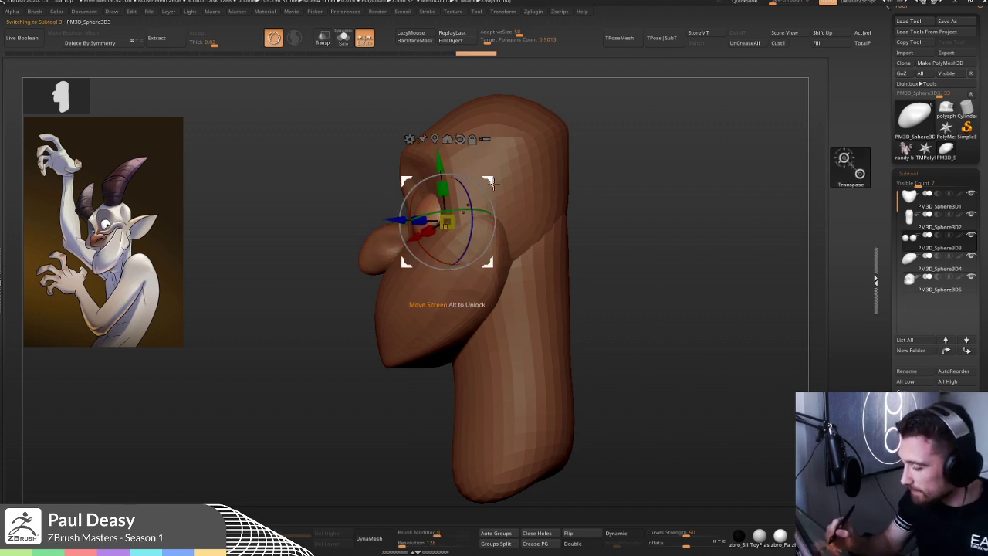
key("q")
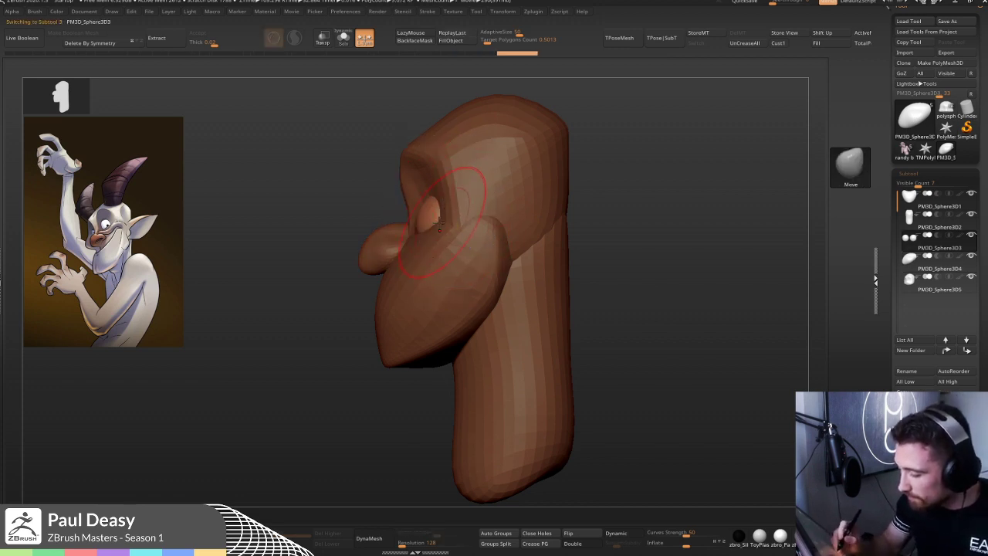
- Select the jaw and reshape its muzzle and chin from side and three-quarter views with a resized Move brush
left_click(430, 244, "alt")
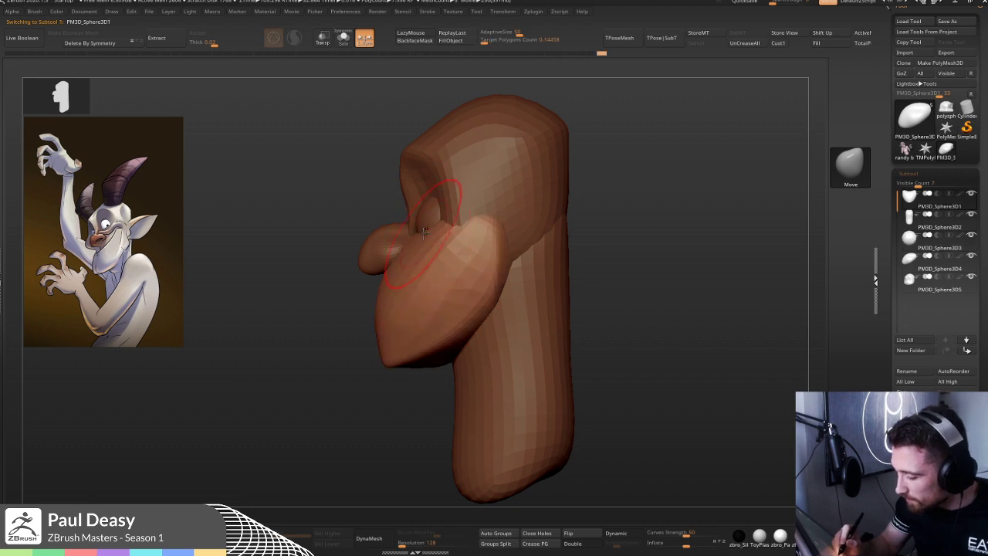
key("space")
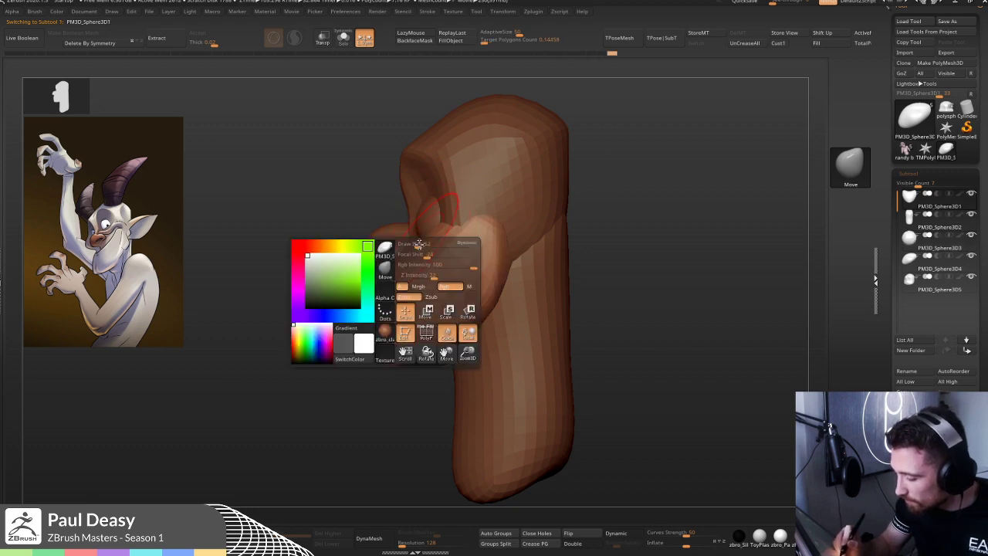
key("space")
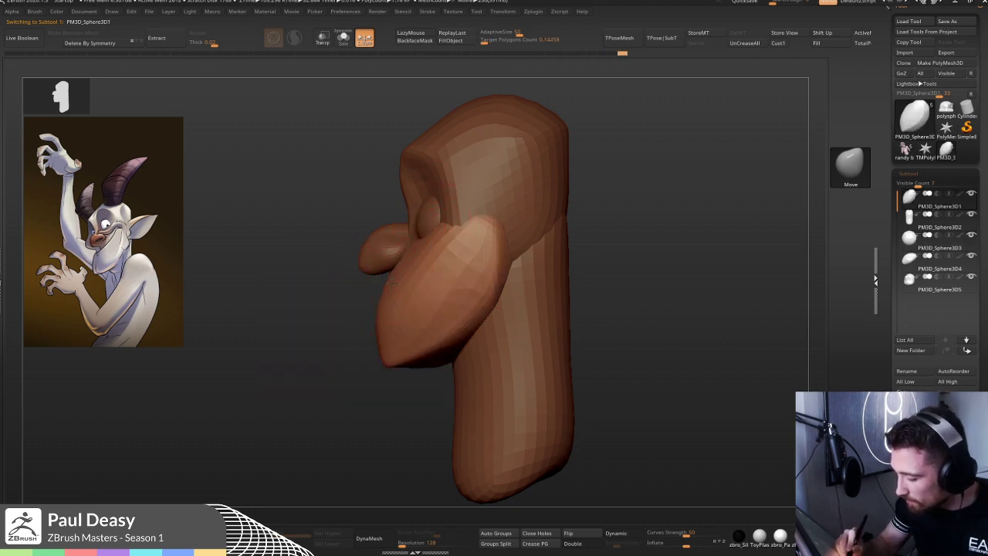
left_click_drag(658, 287, 698, 240, "alt")
key("space")
mouse_move(444, 271)
left_mouse_down()
mouse_move(440, 299)
mouse_move(358, 383)
left_mouse_up()
key("space")
left_click_drag(313, 351, 426, 351)
key("space")
mouse_move(536, 289)
left_mouse_down()
mouse_move(467, 292)
mouse_move(522, 261)
left_mouse_up()
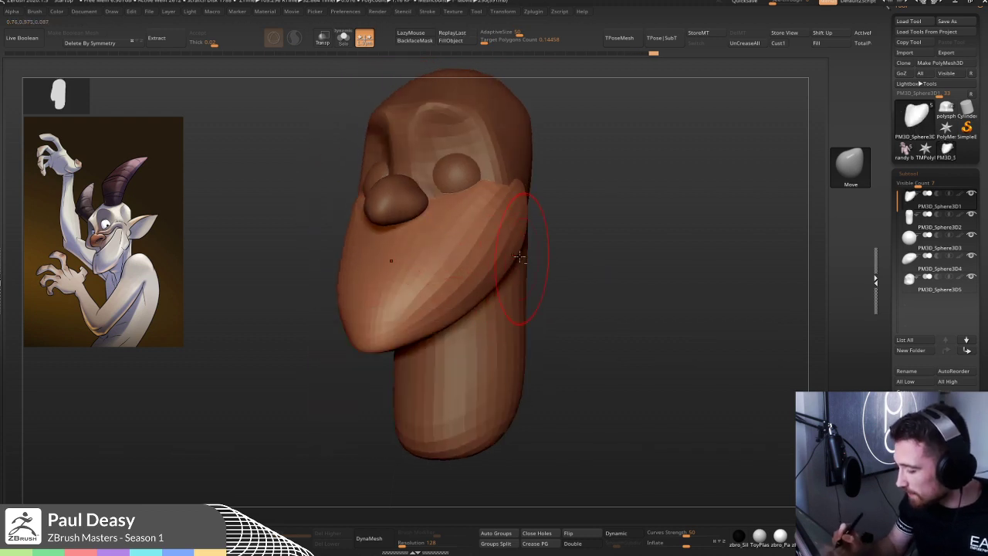
- Even out the jaw's sides in front view and soften the chin tip in side view with the Move and Smooth brushes
left_click_drag(480, 287, 467, 279)
left_click_drag(550, 281, 591, 281)
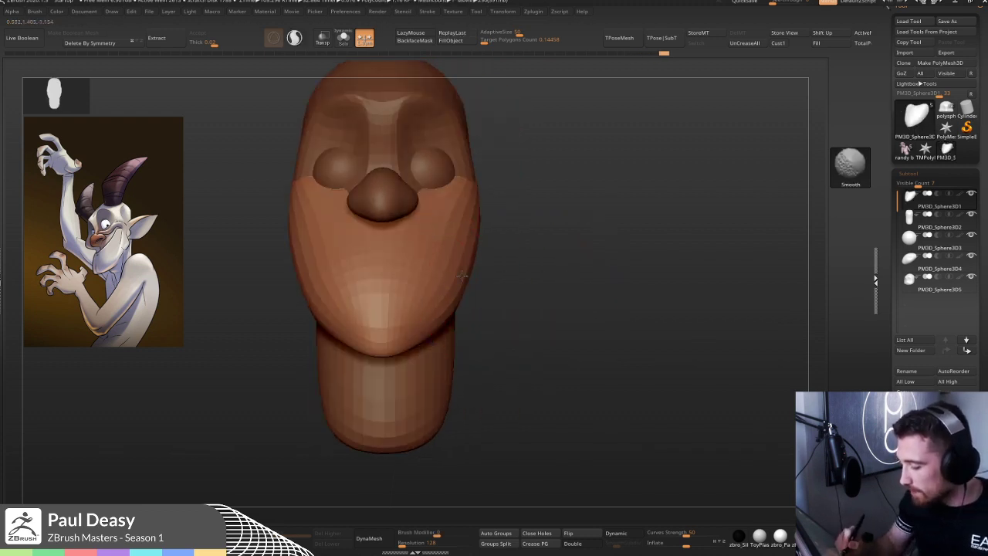
left_click_drag(466, 247, 461, 248)
left_click_drag(603, 267, 539, 357, "alt")
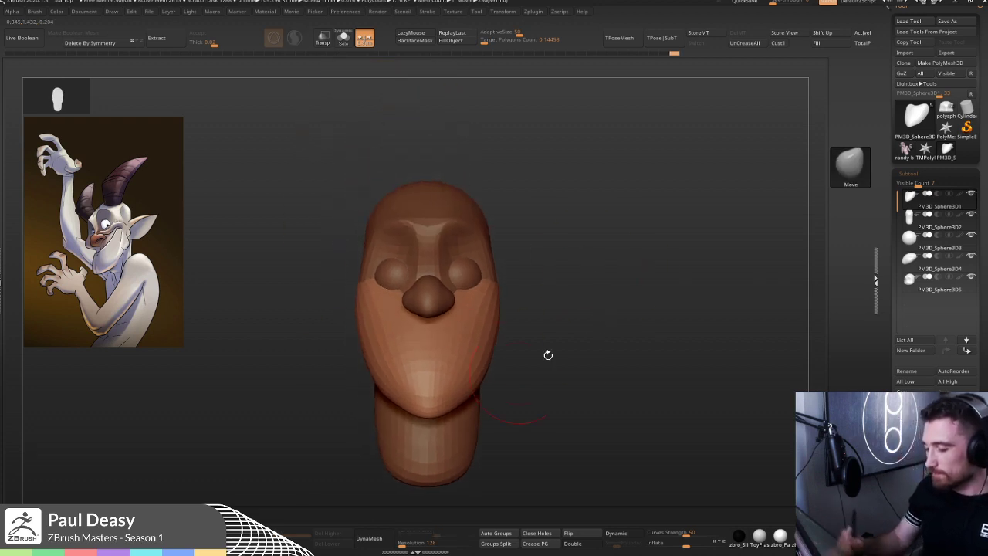
left_click_drag(615, 300, 501, 284)
mouse_move(457, 345)
left_mouse_down()
mouse_move(476, 345)
mouse_move(457, 344)
left_mouse_up()
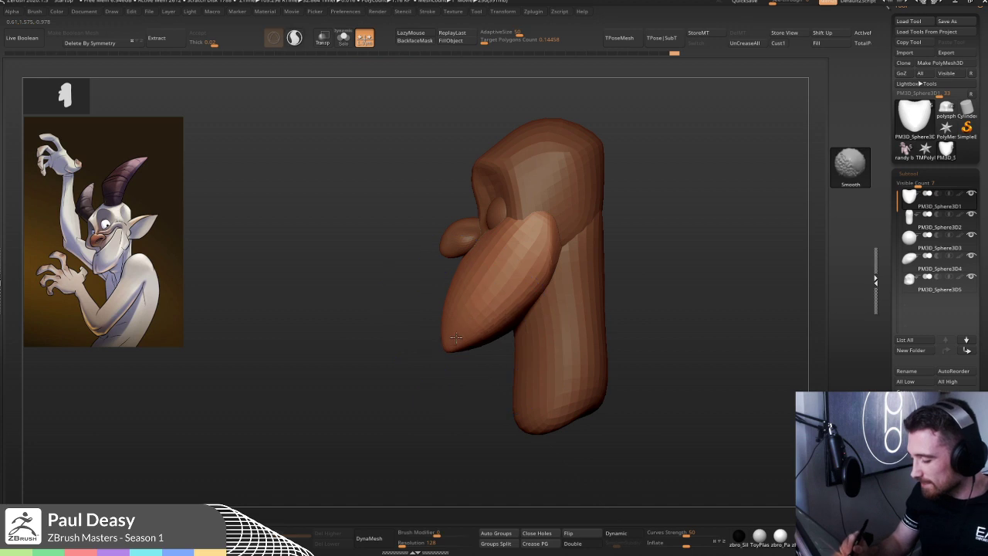
- Reshape the jaw's side contours in front view with a resized Move brush
key("space")
key("space")
left_click_drag(614, 268, 495, 271)
mouse_move(682, 261)
left_mouse_down("alt")
mouse_move(548, 252)
mouse_move(556, 257)
mouse_move(552, 223)
mouse_move(533, 240)
mouse_move(394, 251)
left_mouse_up("alt")
key("f")
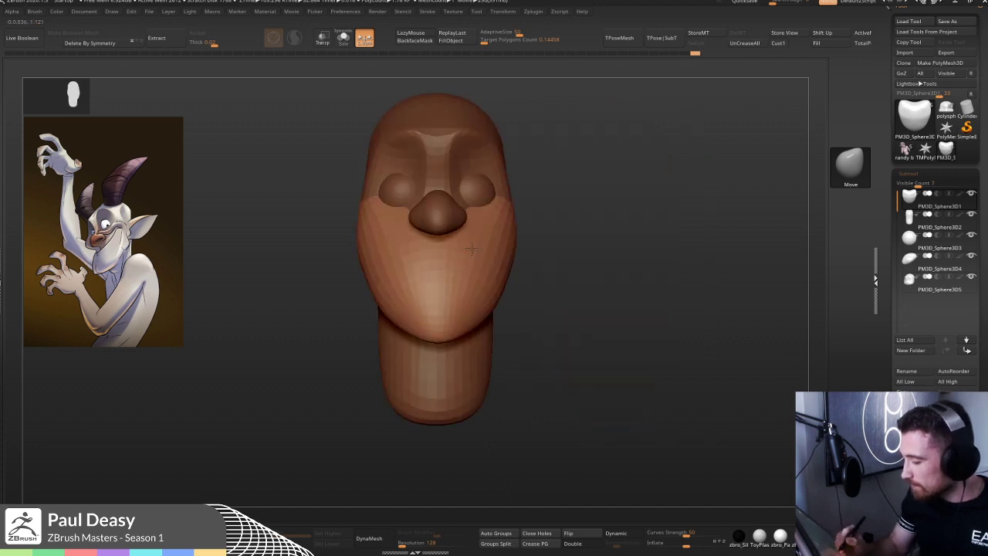
mouse_move(540, 259)
left_mouse_down()
mouse_move(525, 258)
mouse_move(490, 215)
mouse_move(490, 236)
mouse_move(542, 229)
left_mouse_up()
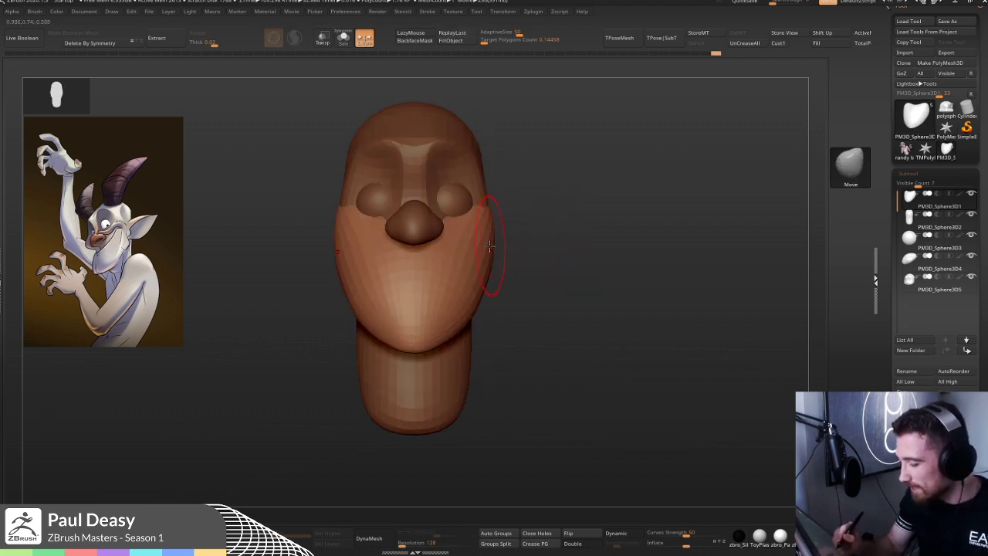
mouse_move(489, 261)
left_mouse_down()
mouse_move(487, 274)
mouse_move(420, 260)
mouse_move(451, 284)
left_mouse_up()
right_click(519, 290)
left_click_drag(537, 281, 547, 302)
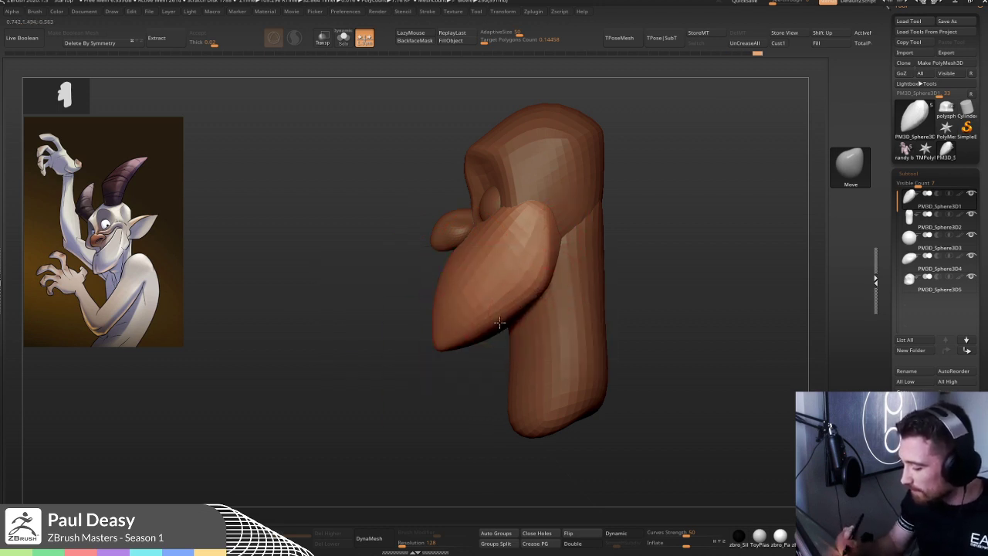
- Rework the jaw's underside near the neck, compare the edits by undoing and redoing them, and smooth the area
left_click_drag(500, 332, 495, 337)
key("ctrl+z")
key("ctrl+z")
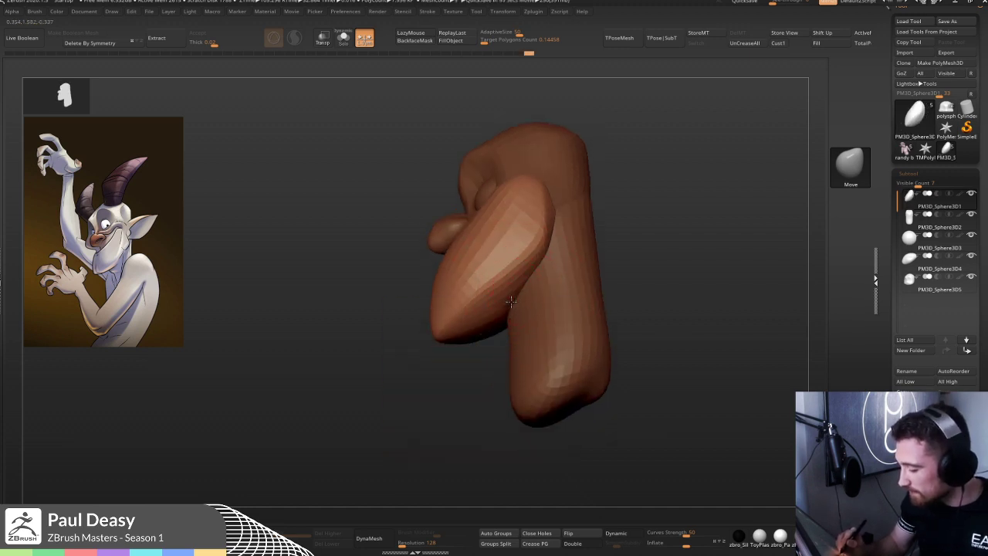
key("ctrl+shift+z")
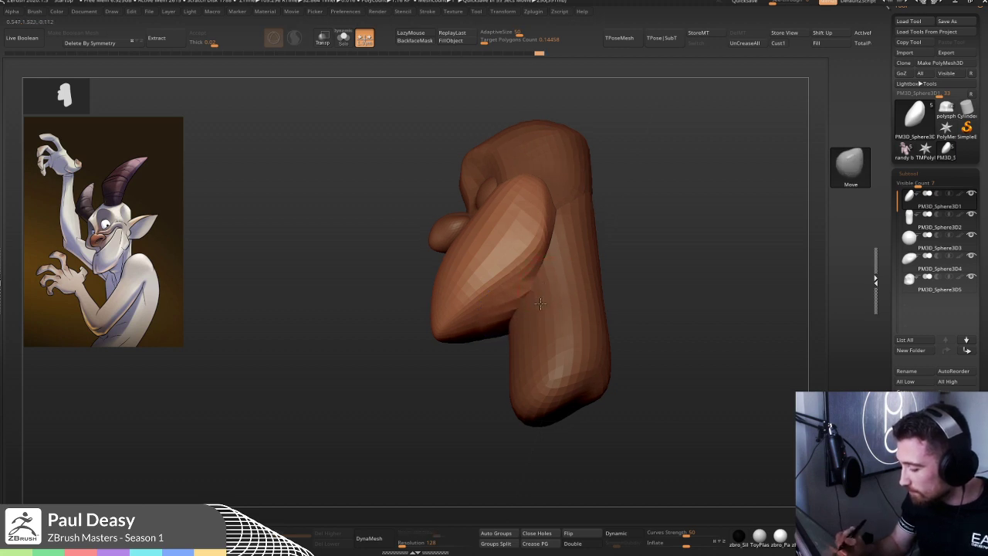
key("ctrl+shift+z")
mouse_move(529, 307)
right_mouse_down()
mouse_move(540, 299)
mouse_move(531, 293)
right_mouse_up()
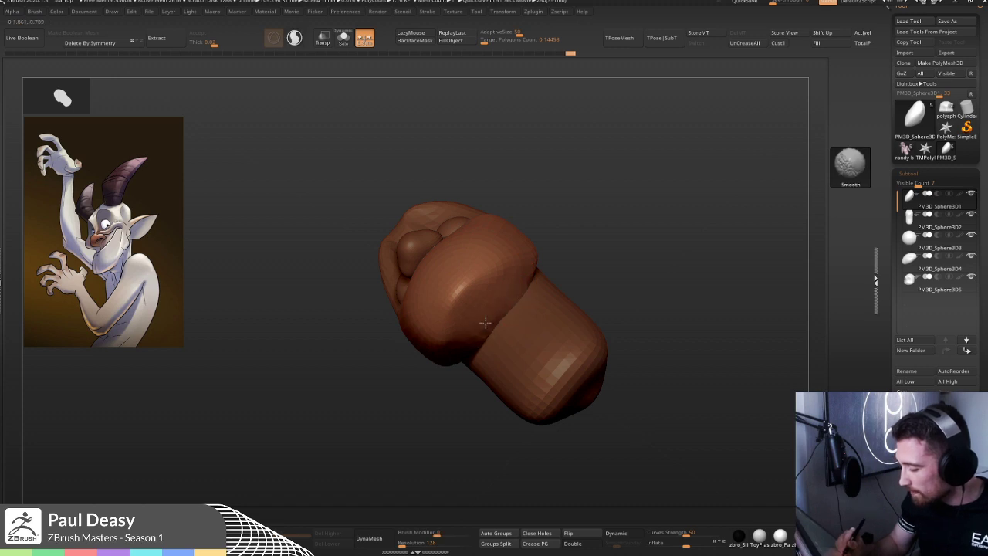
mouse_move(597, 275)
right_mouse_down("shift")
mouse_move(582, 288)
mouse_move(494, 290)
mouse_move(517, 265)
mouse_move(497, 287)
right_mouse_up("shift")
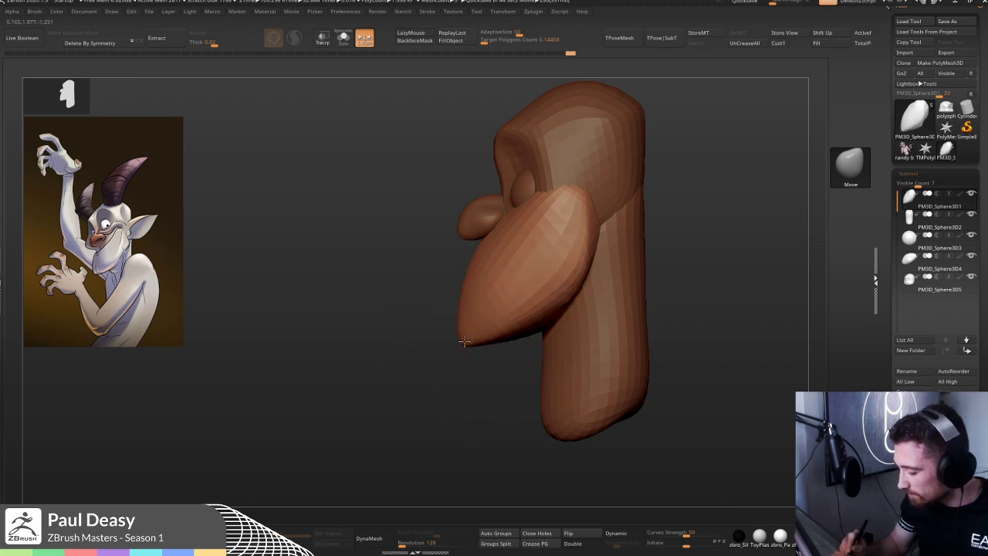
- Adjust the jaw's lower rear edge and round its upper rear end in side view with the Move brush
left_click_drag(529, 311, 533, 305)
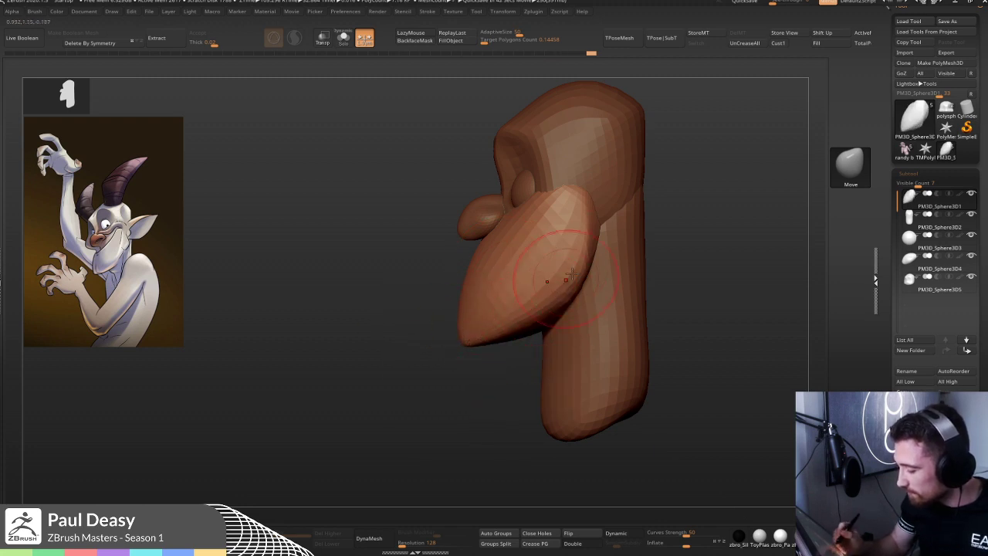
left_click_drag(573, 190, 573, 197)
key("space")
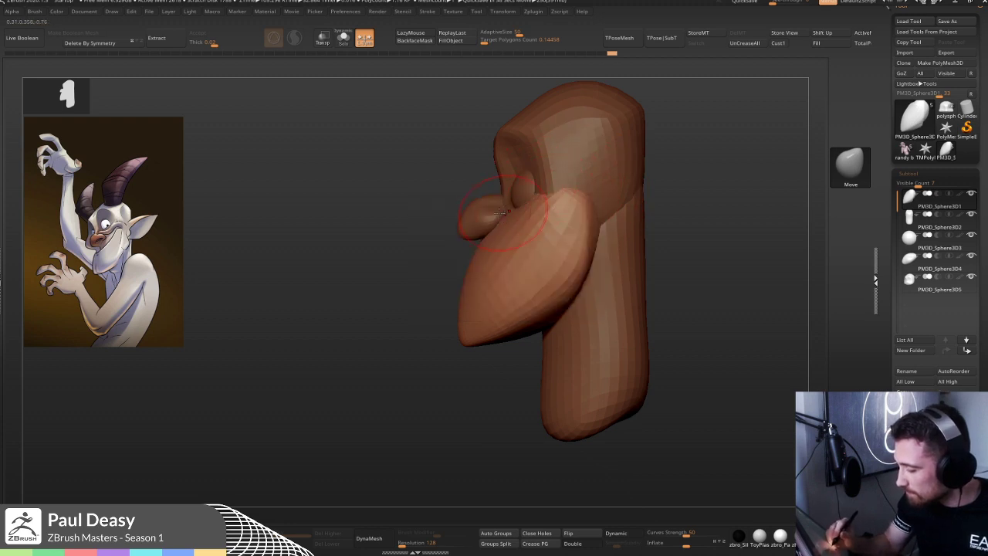
- Select the nose and size the Move brush for shaping its underside in side view
left_click(500, 213, "alt")
key("space")
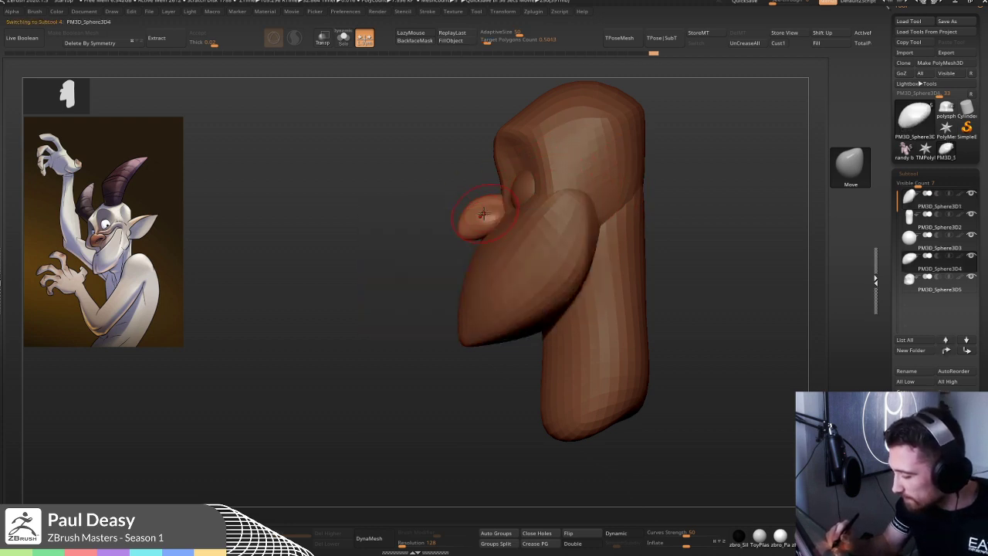
key("space")
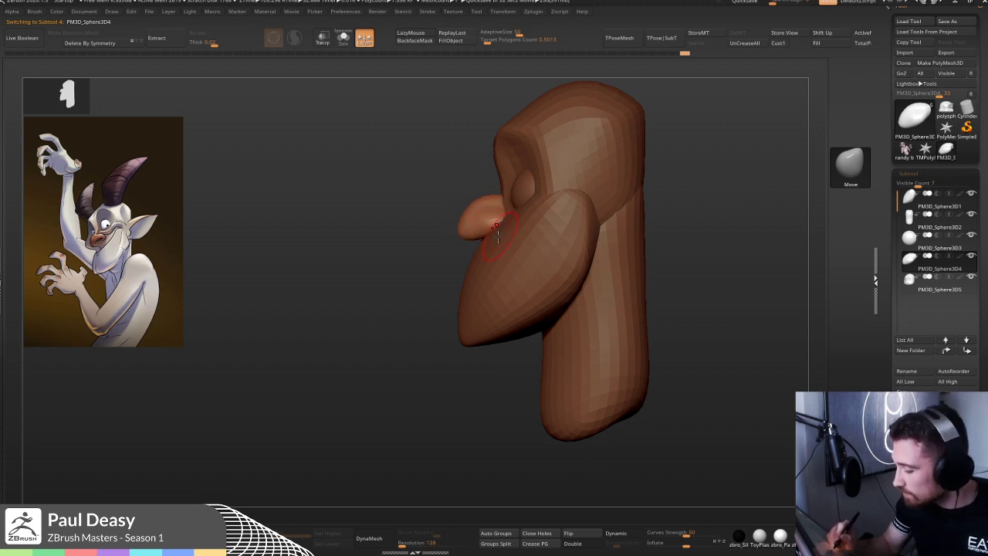
- Select the jaw, nudge its side surface, and remesh it into a coarser low-poly mesh with ZRemesher
left_click(525, 241, "alt")
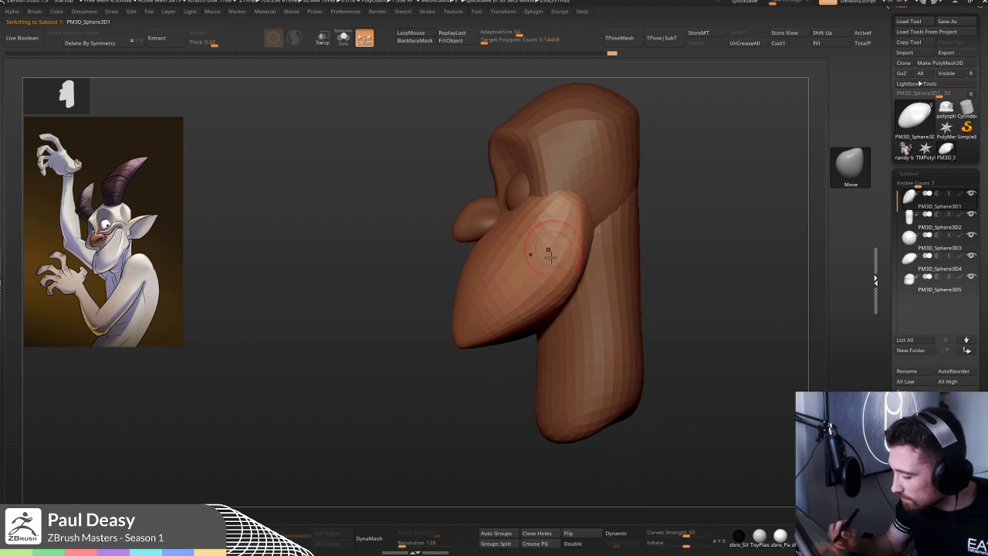
right_click_drag(524, 274, 508, 276, "alt")
key("ctrl+shift+r")
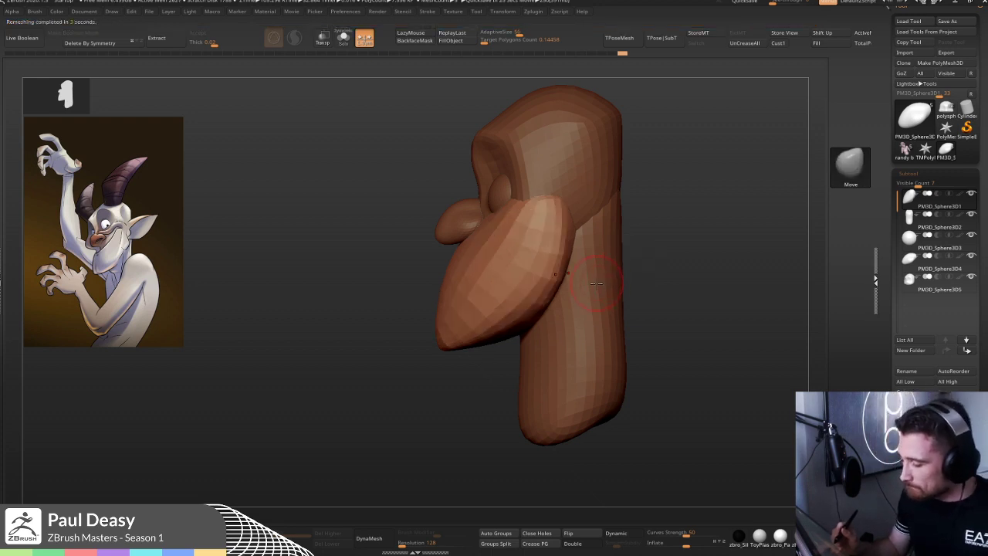
- Adjust where the nose meets the jaw in side view, selecting each mesh in turn with a resized Move brush
key("space")
key("space")
left_click(471, 236, "alt")
key("space")
left_click(474, 235, "alt")
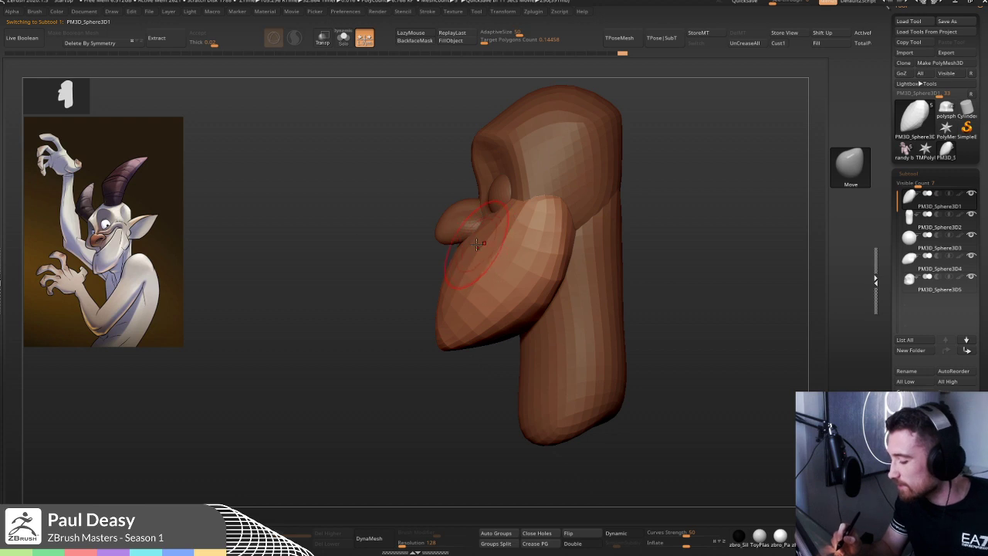
left_click_drag(469, 243, 480, 244)
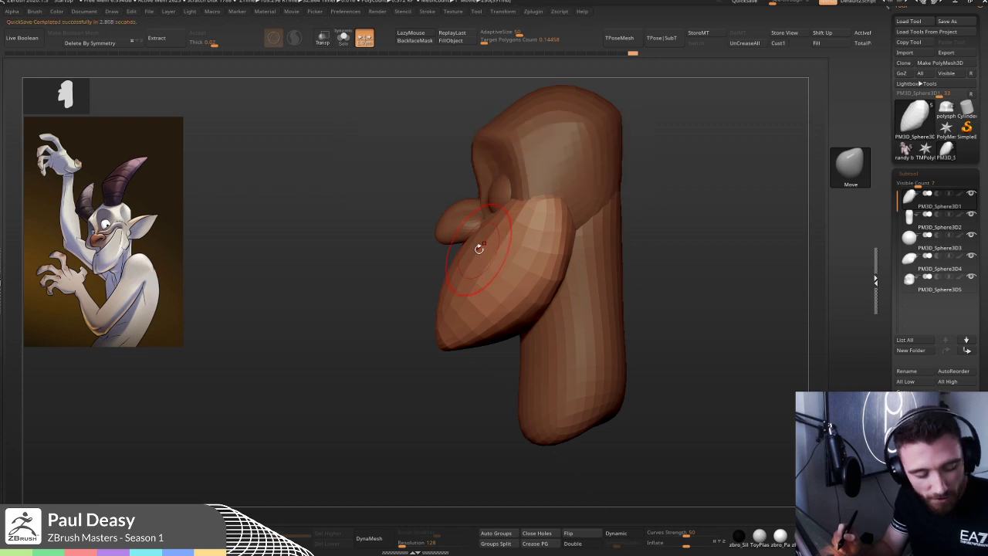
- Pull one rear side of the jaw outward into a flared cheek with the Move brush, comparing side and front views
right_click(431, 324)
right_click_drag(524, 303, 504, 266, "alt")
mouse_move(534, 248)
left_mouse_down()
mouse_move(546, 252)
mouse_move(554, 236)
mouse_move(526, 270)
left_mouse_up()
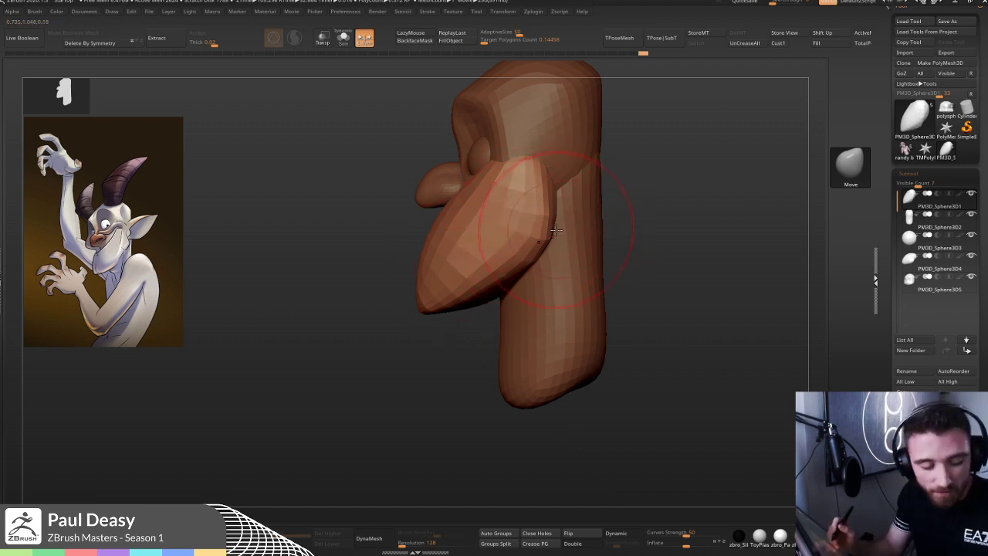
mouse_move(624, 237)
left_mouse_down()
mouse_move(526, 235)
mouse_move(563, 232)
left_mouse_up()
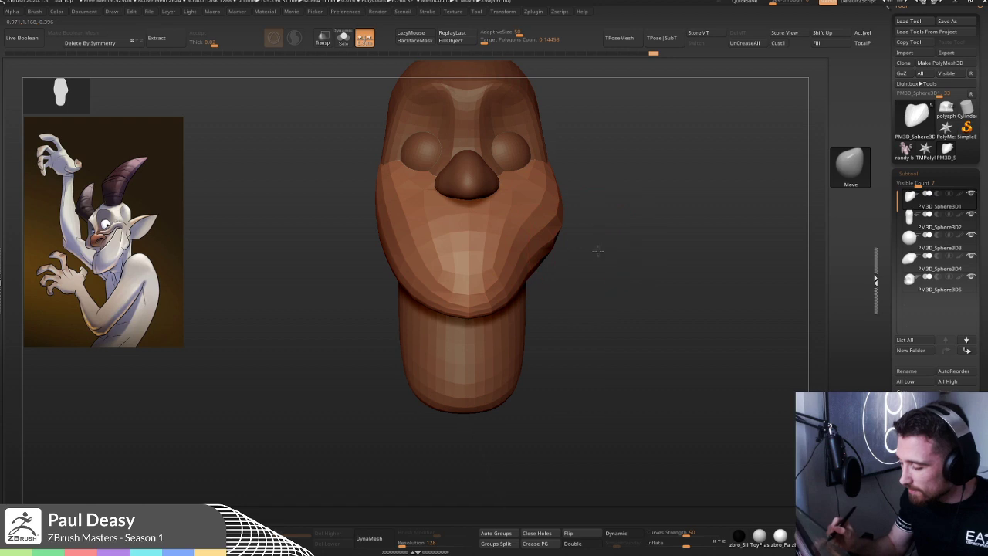
mouse_move(612, 237)
left_mouse_down()
mouse_move(579, 231)
mouse_move(616, 237)
mouse_move(598, 230)
left_mouse_up()
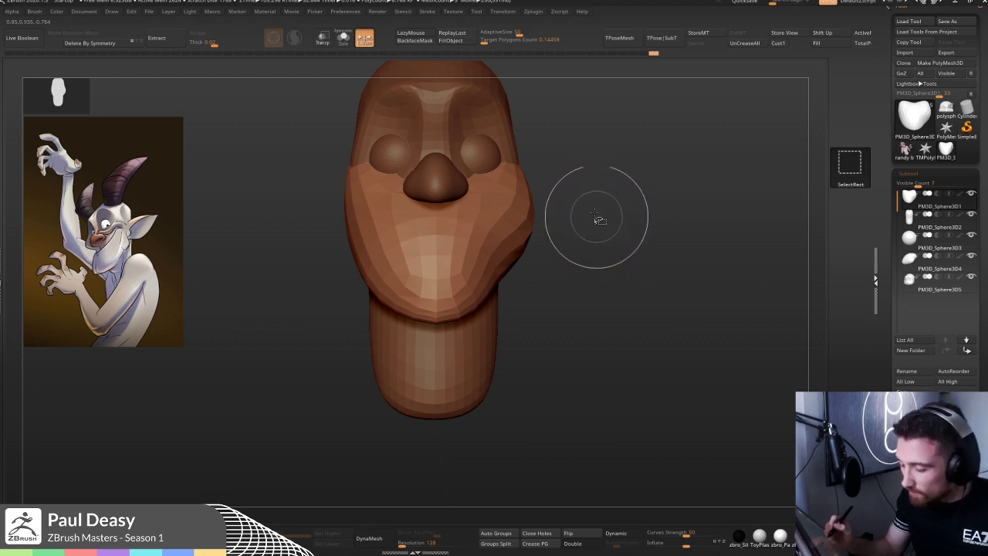
- Mirror the flared cheek to the jaw's opposite side, and mirror and weld the mesh
key("b")
key("m")
key("v")
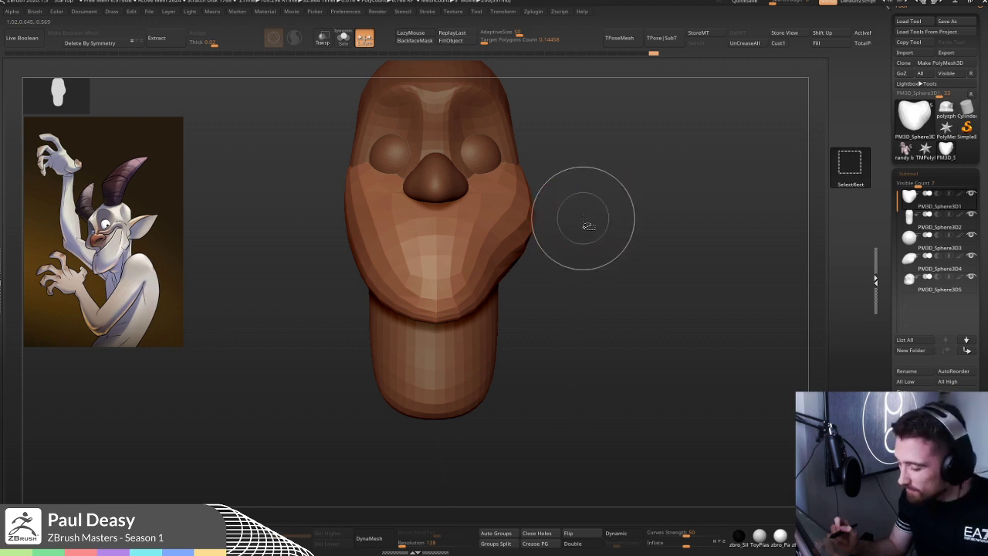
key("ctrl+shift+m")
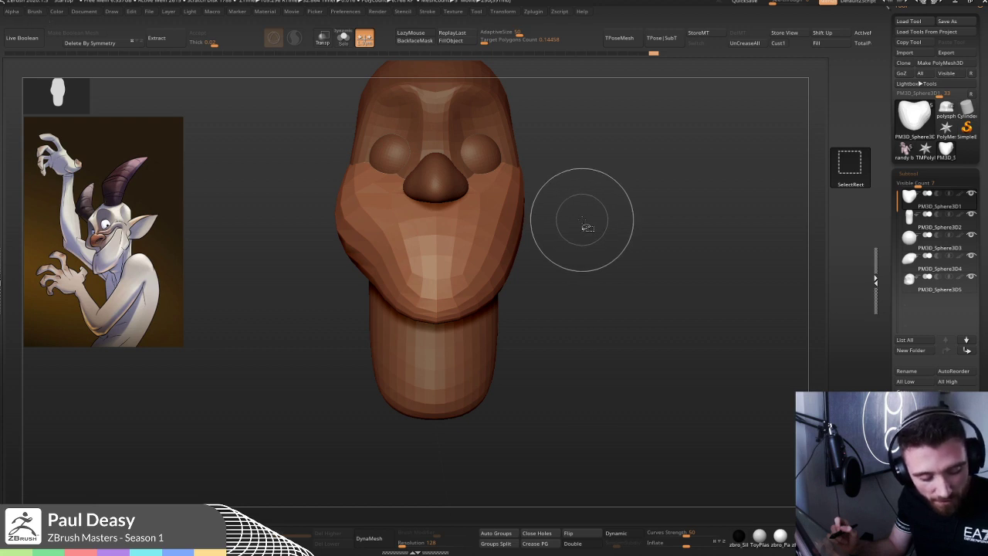
key("ctrl+shift+w")
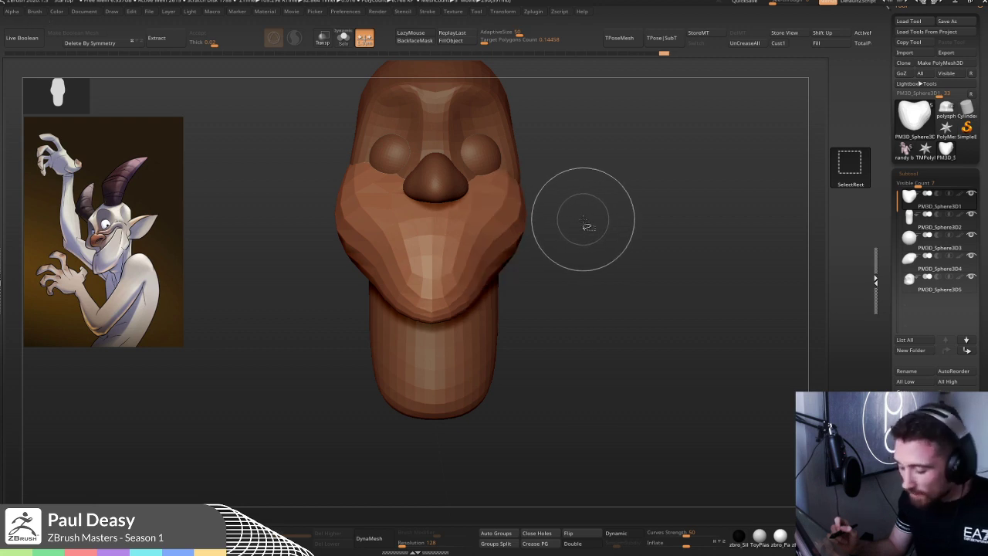
- Turn off Local Symmetry, mirror and weld the jaw again, and remesh it with ZRemesher
left_click(364, 38)
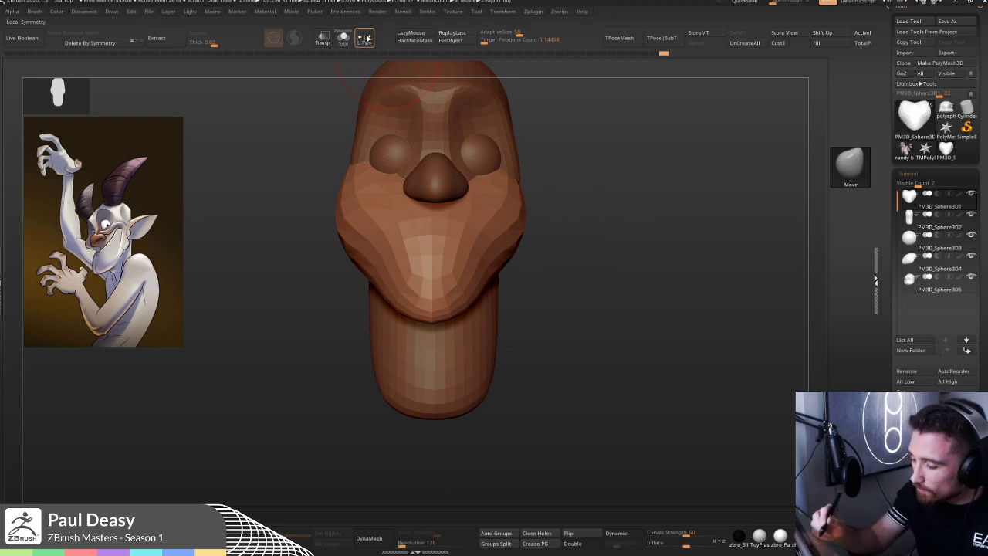
key("ctrl+shift+w")
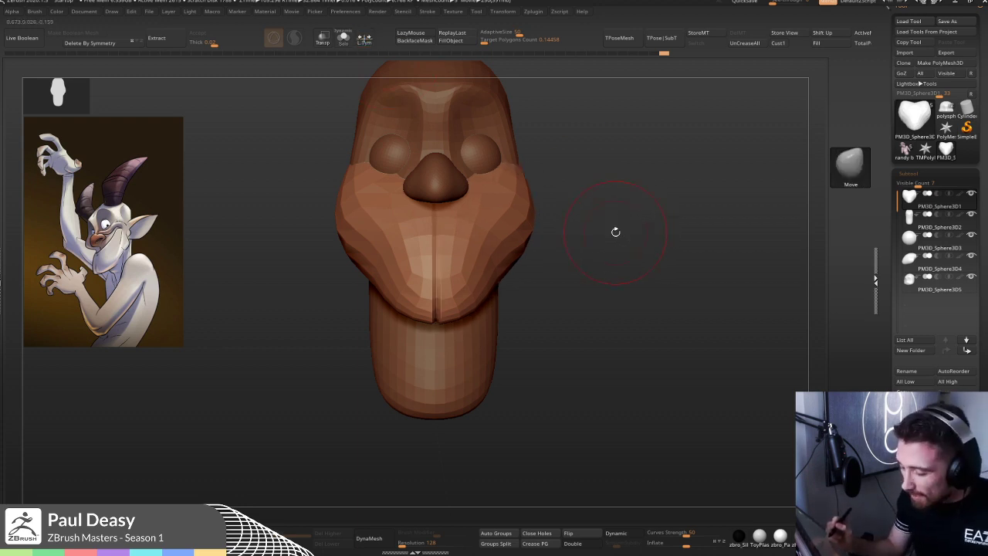
key("ctrl+shift")
key("ctrl+shift+r")
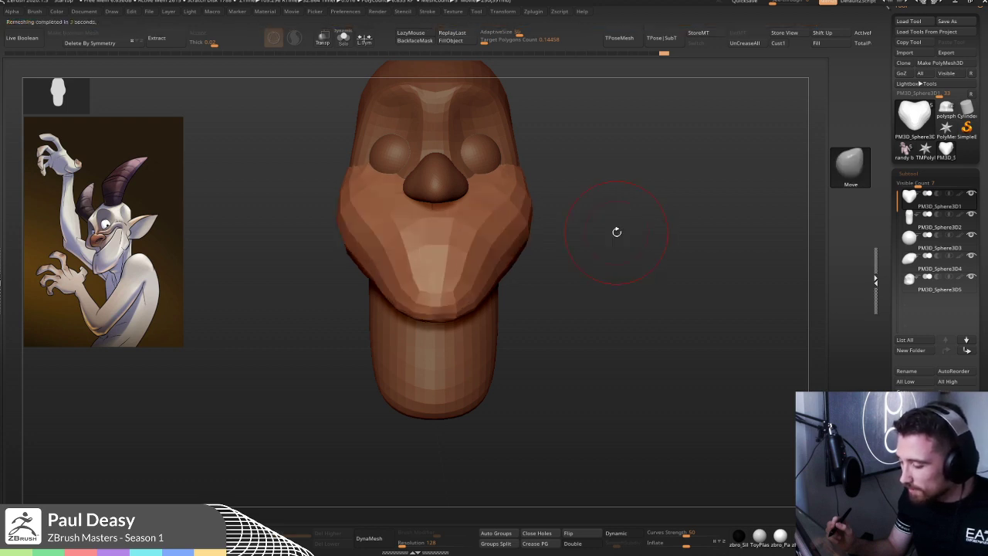
- Undo the jaw's remesh and flared-cheek edits, and turn on X symmetry
key("ctrl+z")
key("ctrl+z")
key("ctrl+z")
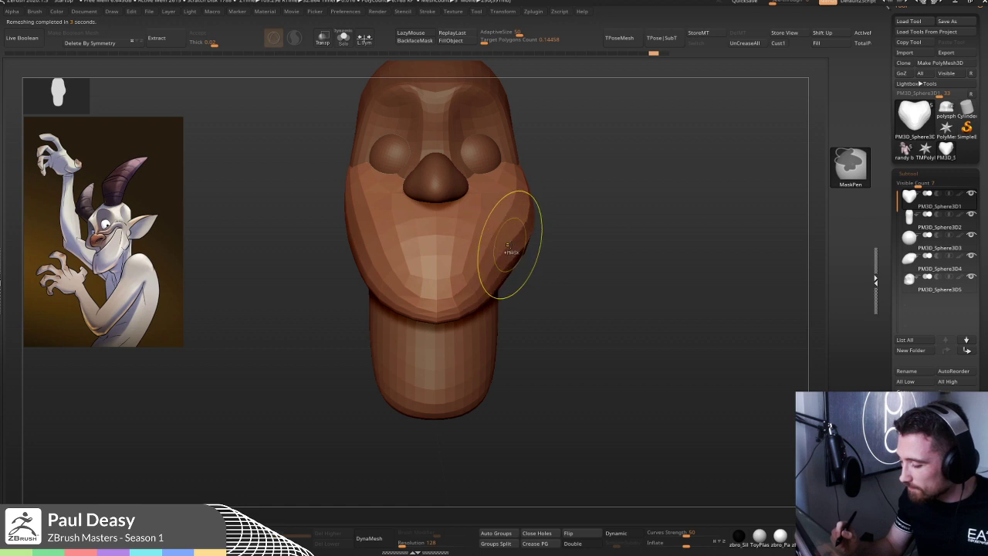
key("ctrl+z")
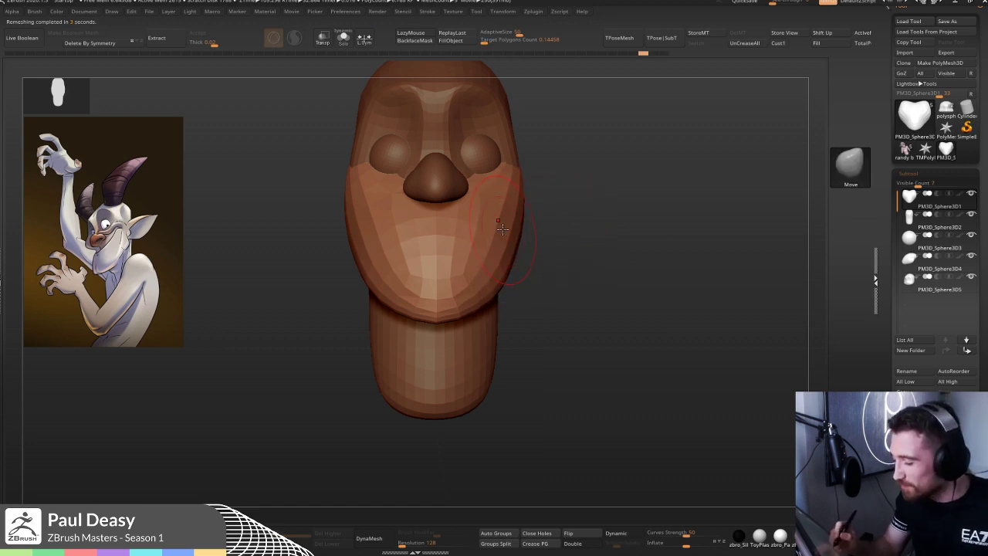
key("space")
key("x")
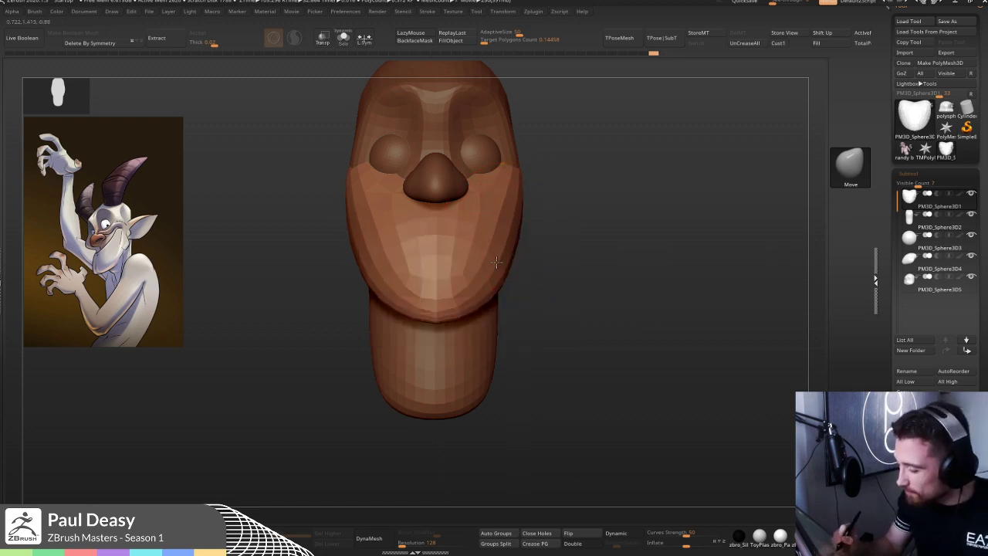
- Adjust the outer sides of the jaw symmetrically with the Move brush in front view
key("shift")
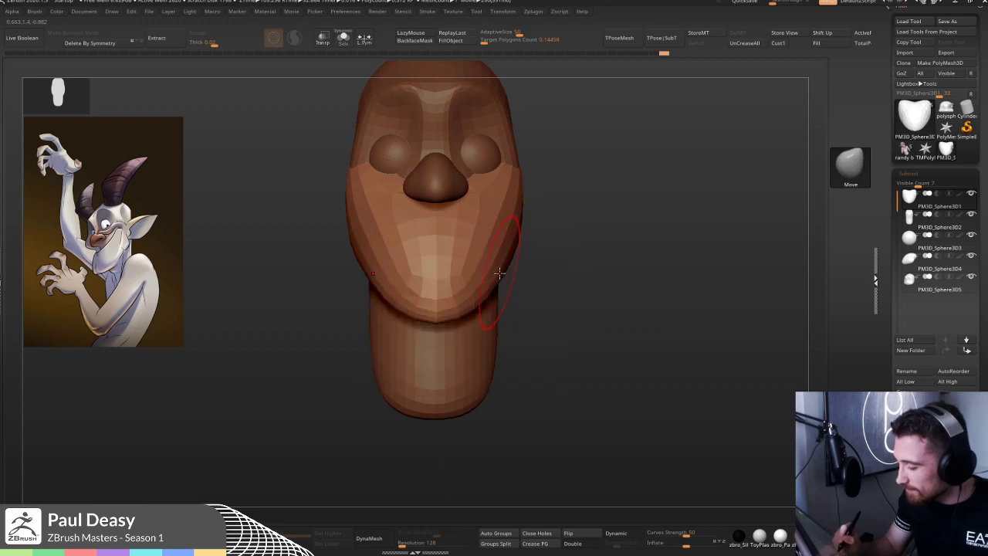
left_click_drag(494, 280, 497, 273)
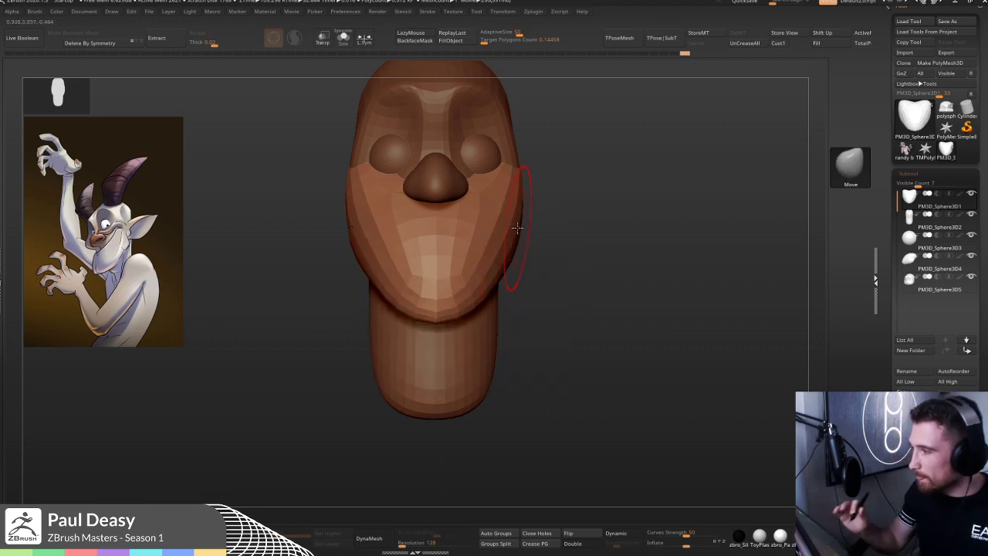
key("space")
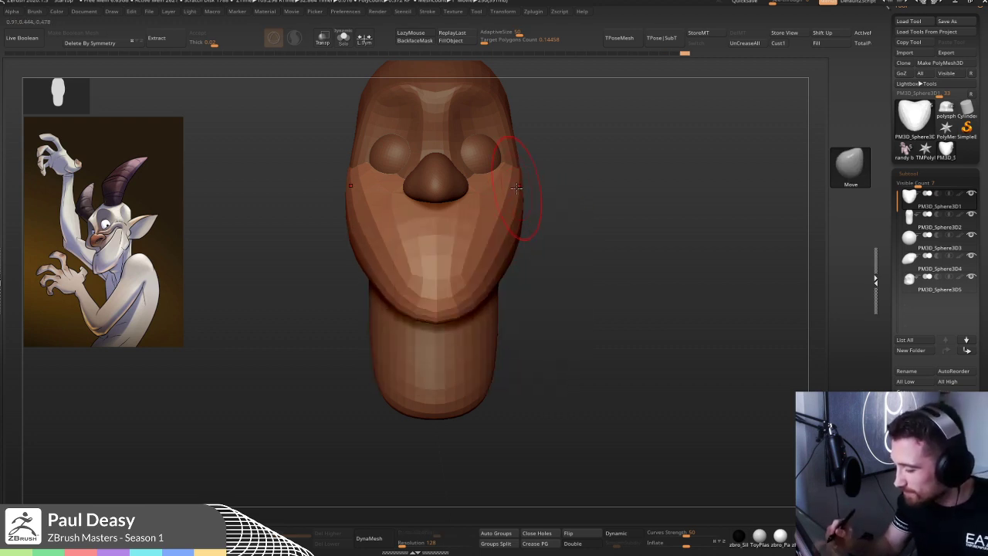
left_click_drag(559, 172, 525, 177)
key("space")
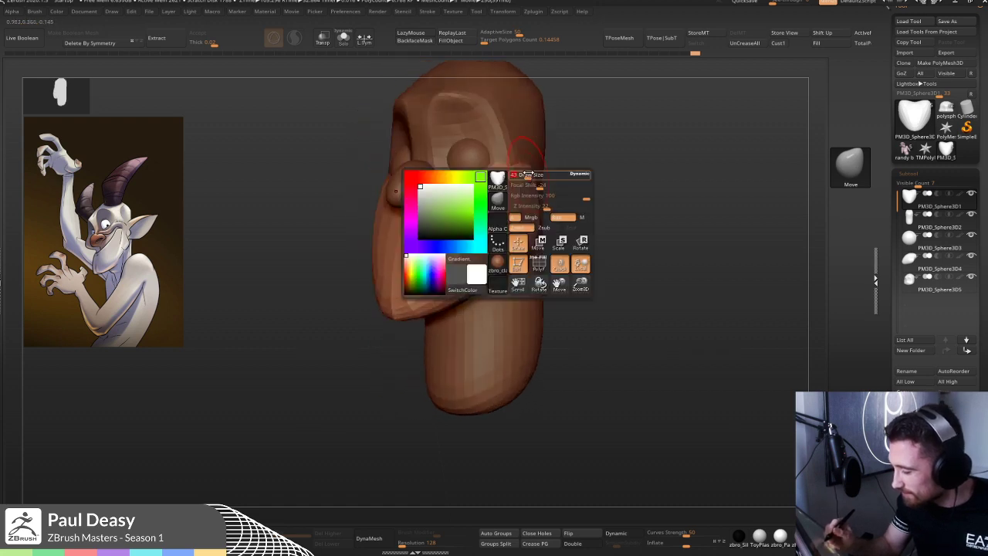
key("space")
- Pull the chin forward and reshape the jaw's front profile in side view with a resized Move brush
mouse_move(468, 179)
right_mouse_down()
mouse_move(484, 190)
mouse_move(433, 193)
right_mouse_up()
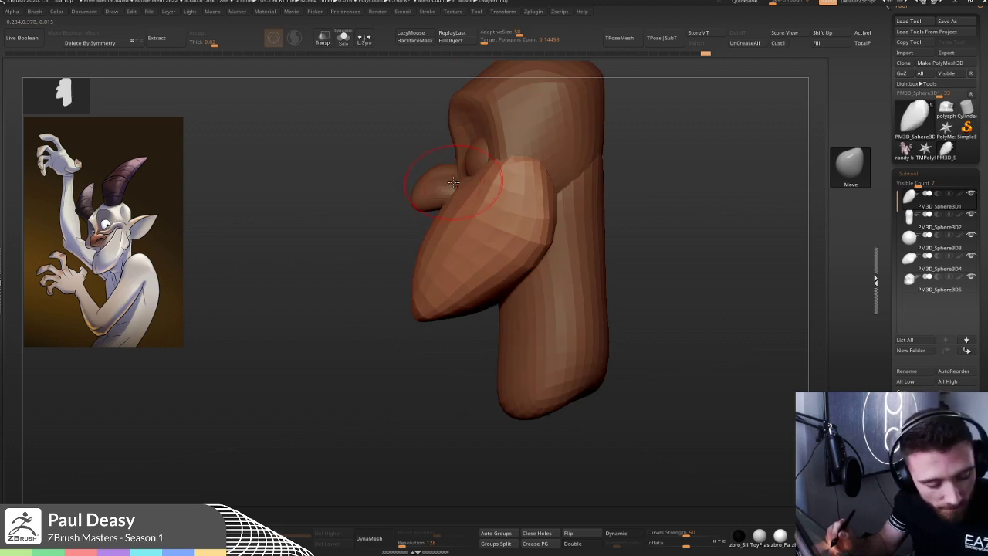
key("space")
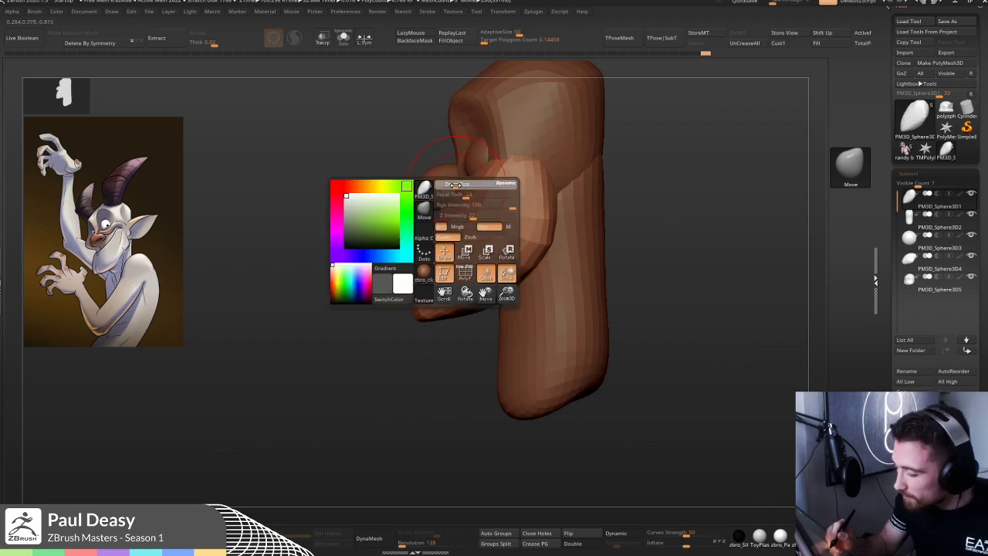
key("space")
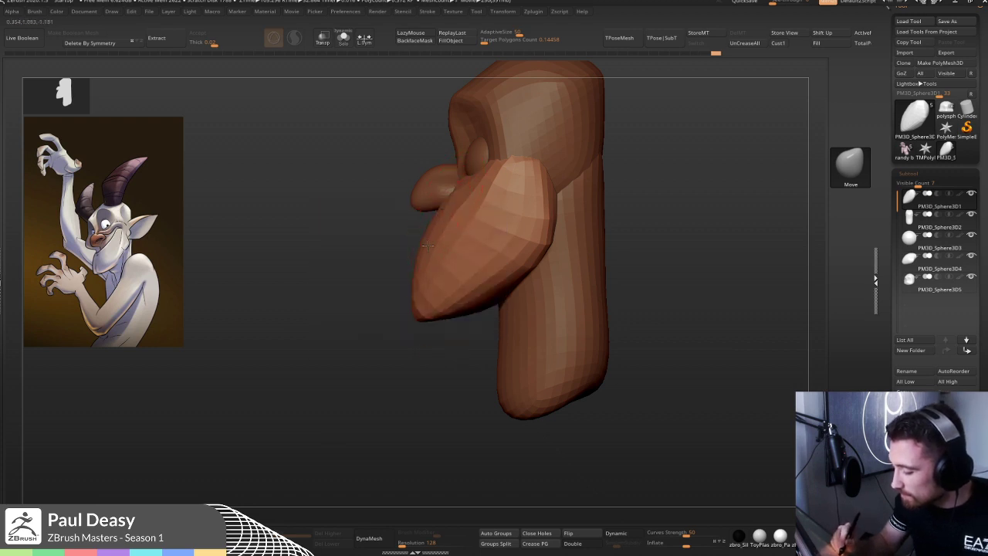
left_click_drag(635, 287, 438, 278)
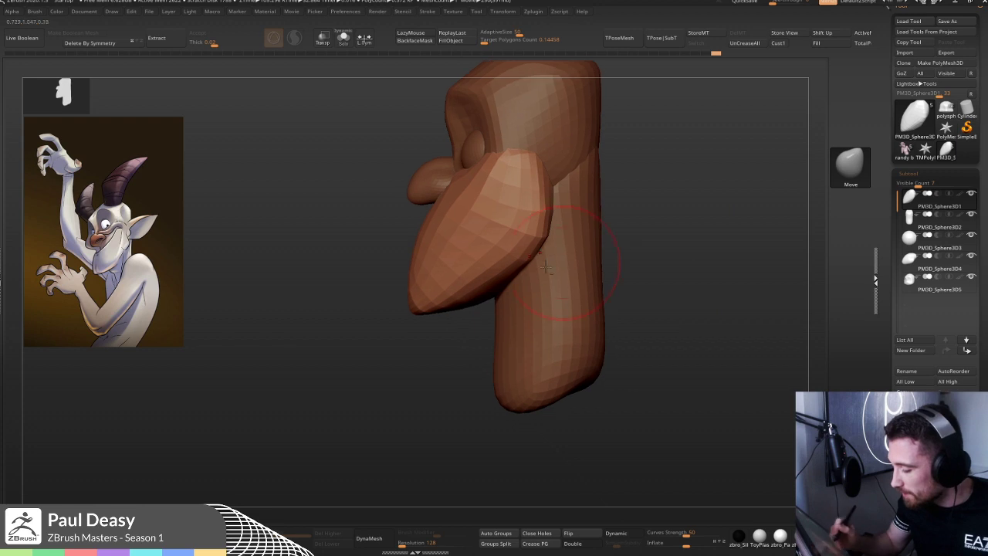
key("space")
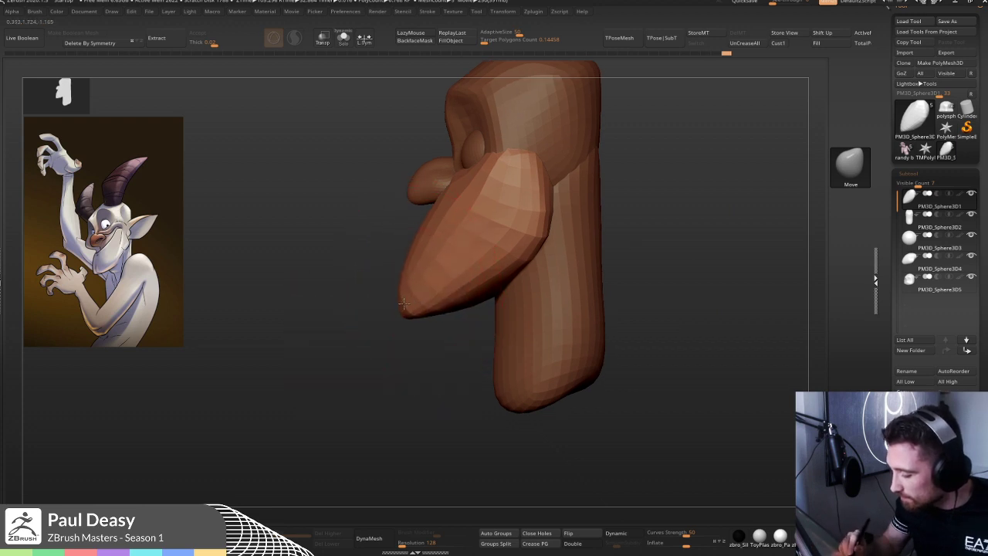
key("space")
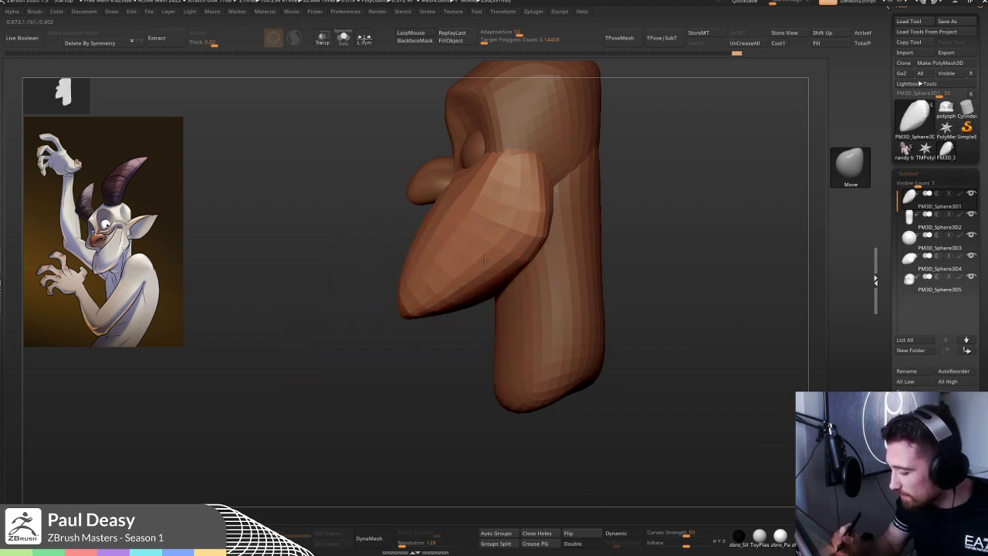
- Refine the lower sides of the jaw with the Move brush, comparing front and three-quarter views
right_click_drag(508, 240, 554, 225, "shift")
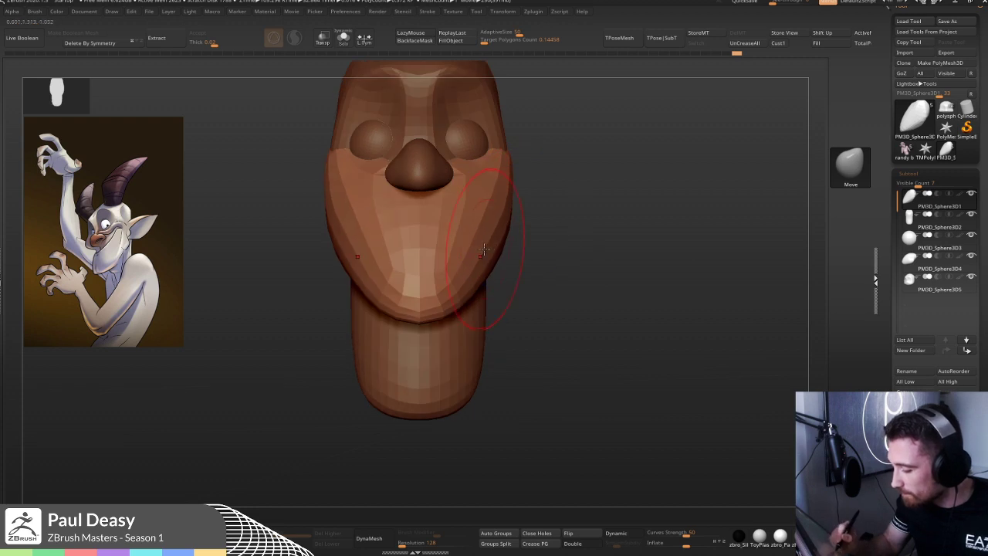
left_click_drag(556, 143, 506, 222, "alt")
key("space")
right_click_drag(544, 257, 441, 249, "alt")
- Select the cranium and pull its sides outward to meet the jaw with the Move brush
left_click(419, 237, "alt")
left_click_drag(677, 247, 737, 250)
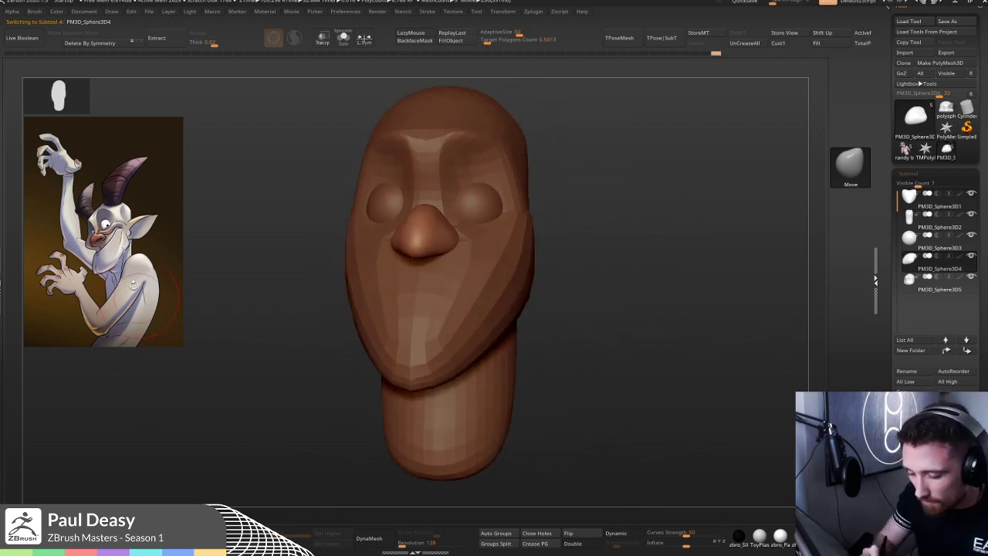
right_click_drag(575, 222, 518, 176)
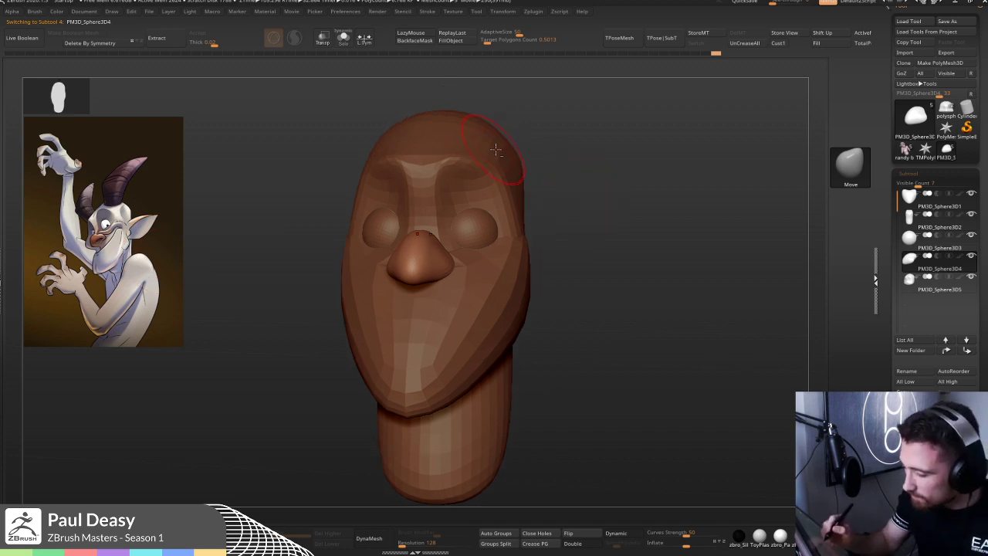
left_click(515, 176, "alt")
left_click_drag(528, 179, 557, 232)
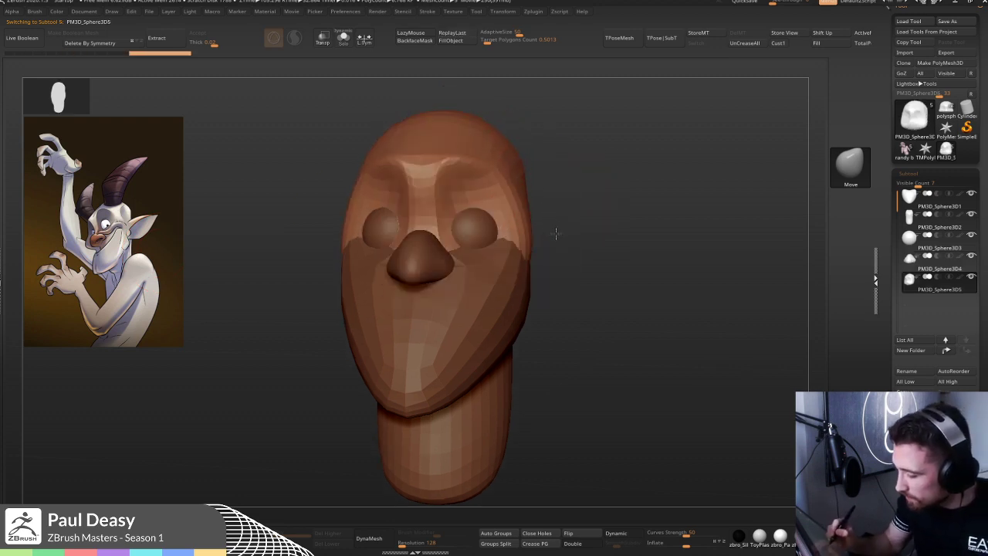
right_click_drag(532, 191, 551, 253)
- Select the neck and widen it symmetrically from behind with a resized Move brush
key("space")
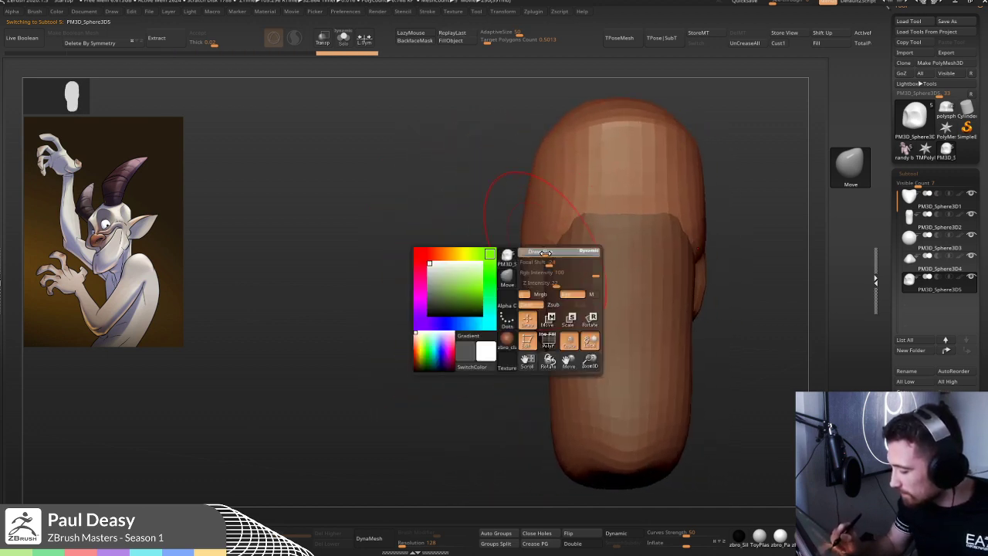
left_click(549, 254, "alt")
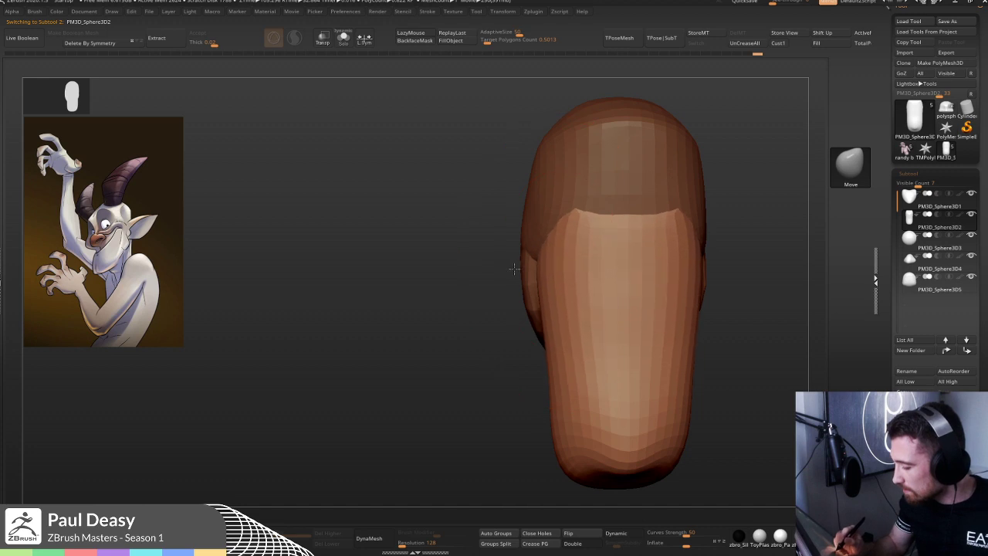
right_click_drag(551, 267, 421, 230, "alt")
left_click_drag(565, 258, 583, 261)
mouse_move(607, 259)
right_mouse_down("alt")
mouse_move(600, 247)
mouse_move(562, 248)
right_mouse_up("alt")
mouse_move(558, 263)
left_mouse_down()
mouse_move(573, 269)
mouse_move(557, 306)
mouse_move(546, 263)
left_mouse_up()
right_click(547, 264)
right_click_drag(554, 212, 620, 364)
right_click_drag(617, 224, 581, 227)
- Nudge the cranium's temples with the Move brush, and select the eyes to check their placement
left_click(543, 223, "alt")
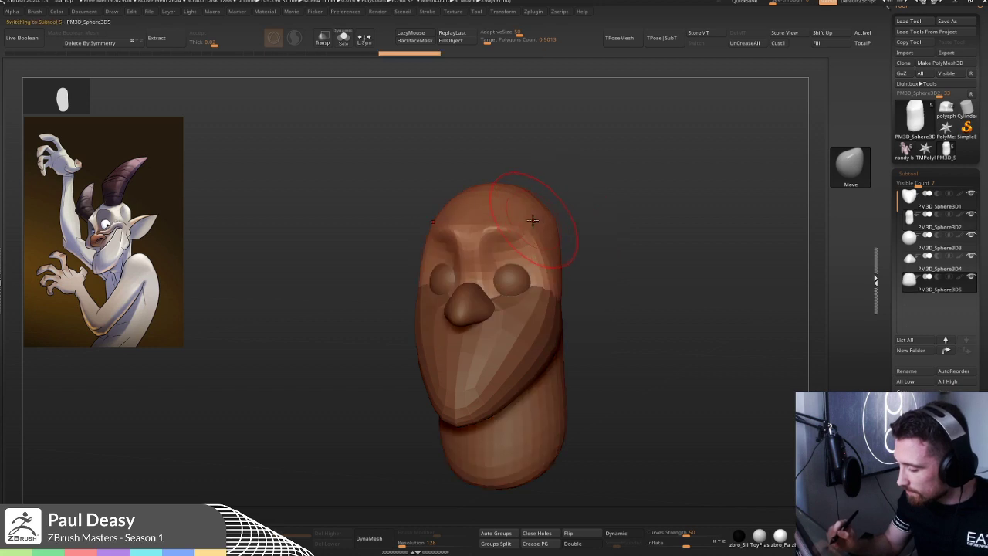
right_click_drag(544, 218, 533, 247)
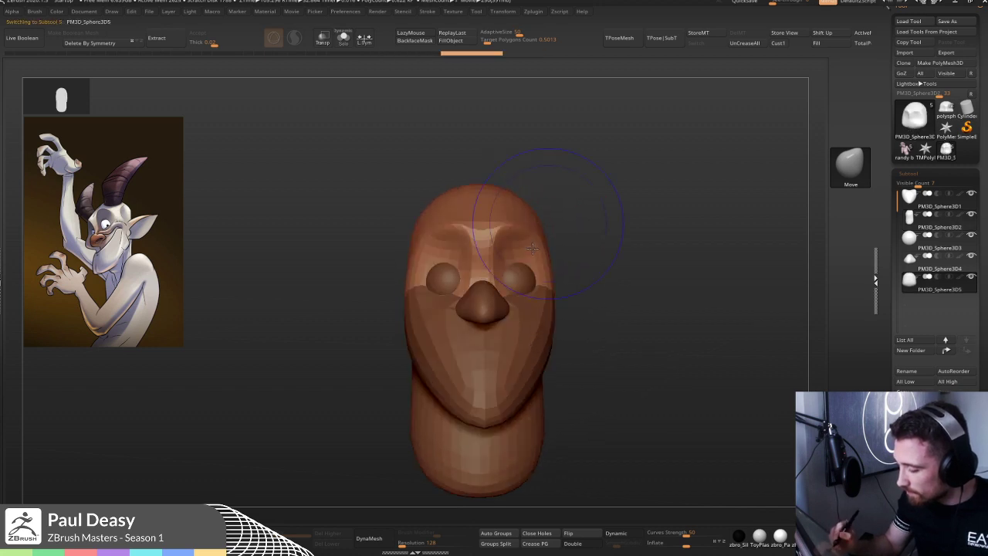
left_click(522, 280, "alt")
key("w")
mouse_move(590, 238)
right_mouse_down("alt")
mouse_move(547, 239)
mouse_move(506, 221)
right_mouse_up("alt")
key("q")
key("space")
left_click_drag(510, 243, 496, 243)
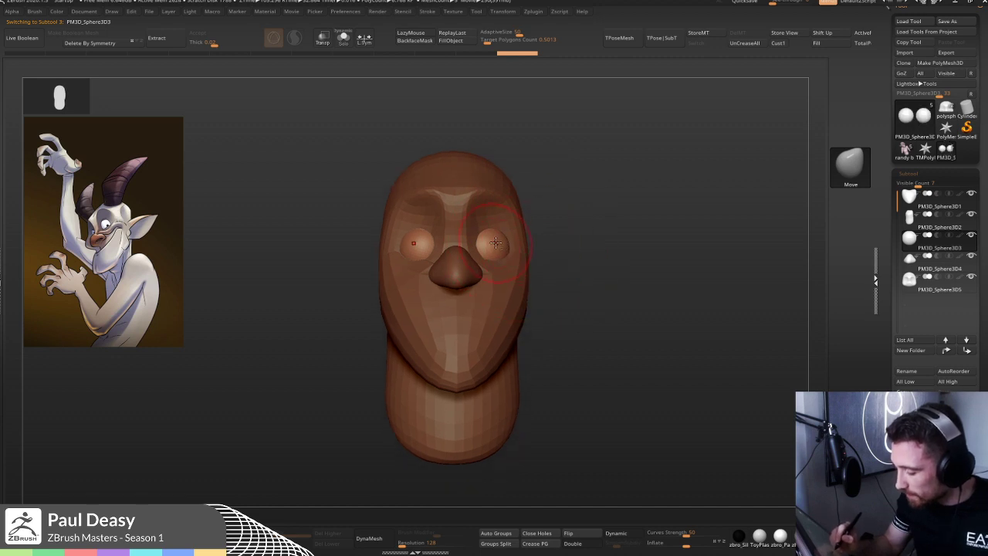
- Subdivide the cranium and carve along the inner edges of the eye sockets with the DamStandard brush
left_click(489, 244, "alt")
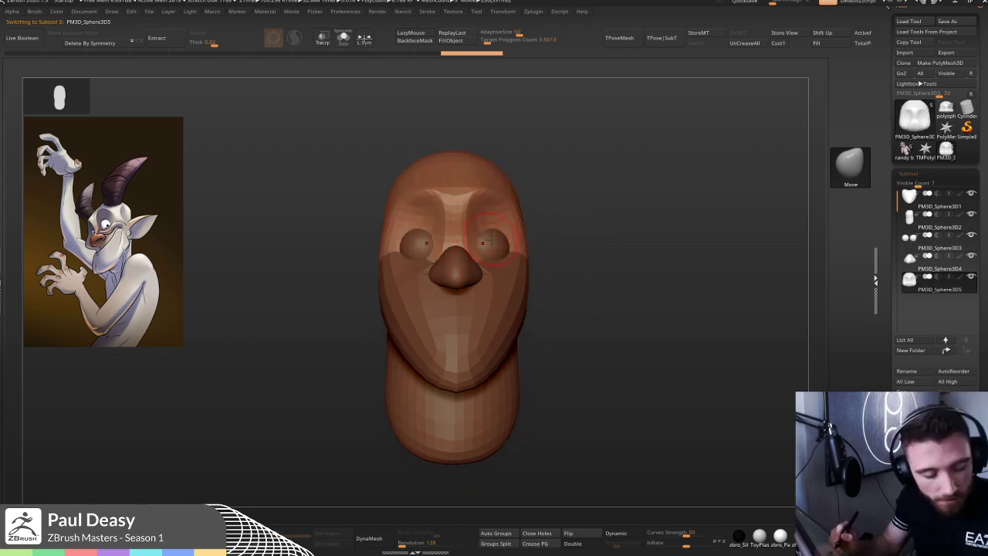
key("ctrl+d")
mouse_move(517, 235)
right_mouse_down()
mouse_move(506, 236)
mouse_move(534, 238)
mouse_move(539, 252)
right_mouse_up()
key("b")
key("d")
key("s")
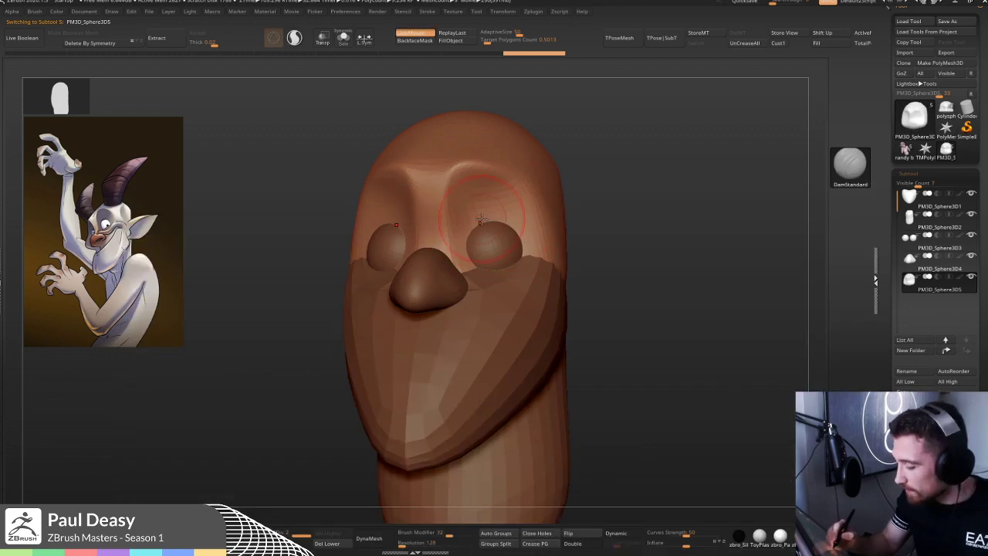
key("space")
left_click_drag(456, 184, 478, 293)
- Reshape the eye sockets and the nose bridge between them with a resized Move brush
key("b")
key("m")
key("v")
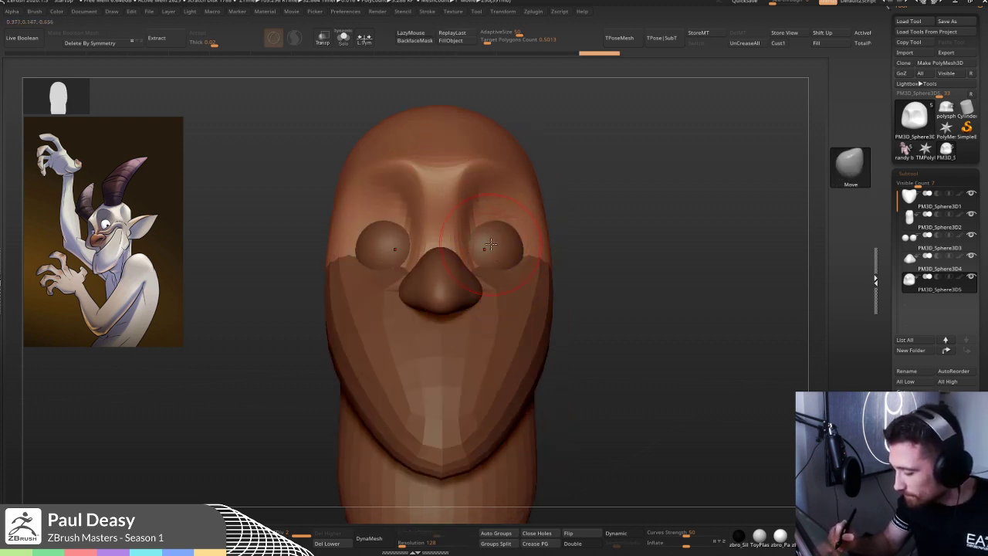
key("space")
left_click_drag(598, 246, 585, 246)
mouse_move(538, 242)
right_mouse_down("ctrl")
mouse_move(554, 243)
mouse_move(552, 232)
right_mouse_up("ctrl")
key("space")
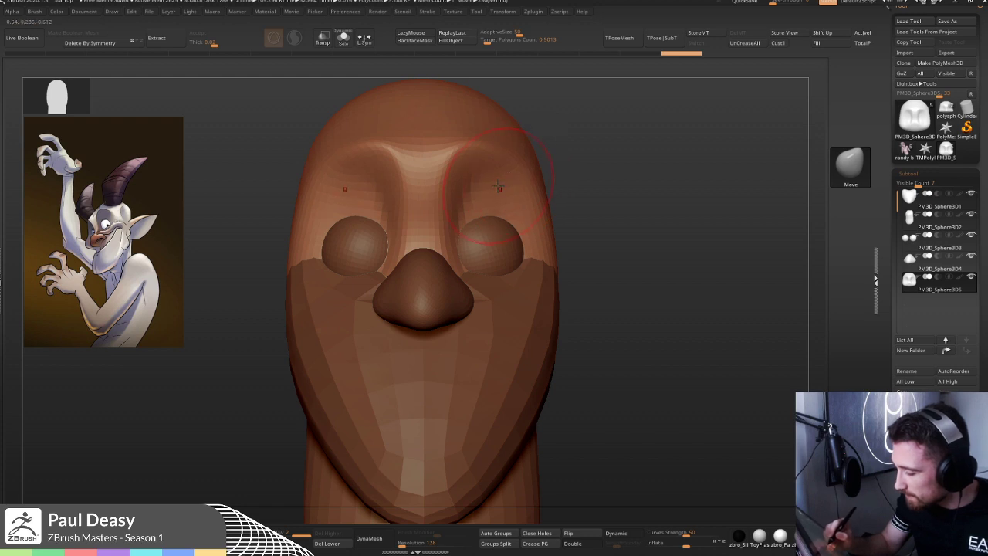
- Shape the outer rim of the eye sockets in three-quarter view and smooth the brow
left_click_drag(563, 227, 511, 141)
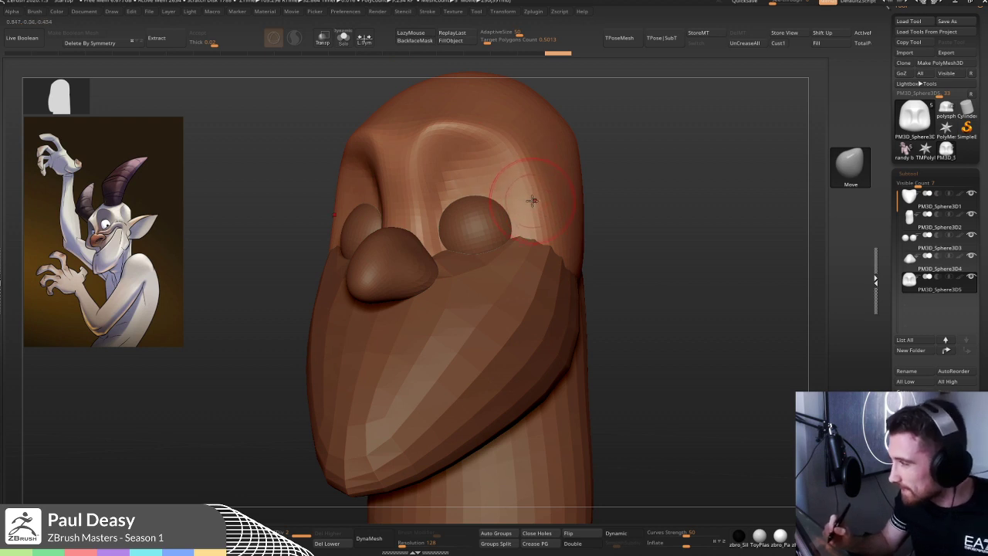
left_click_drag(583, 207, 575, 220)
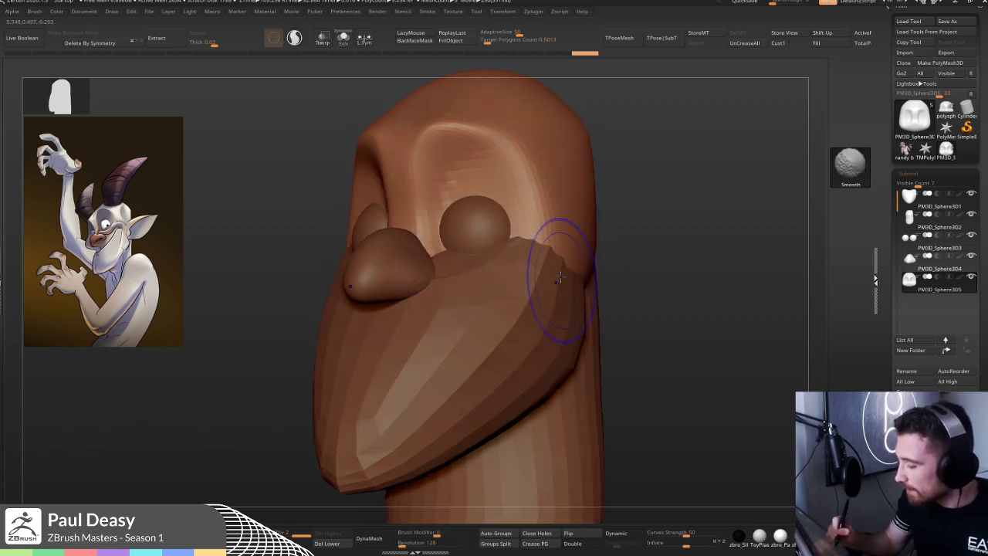
right_click_drag(518, 152, 528, 153)
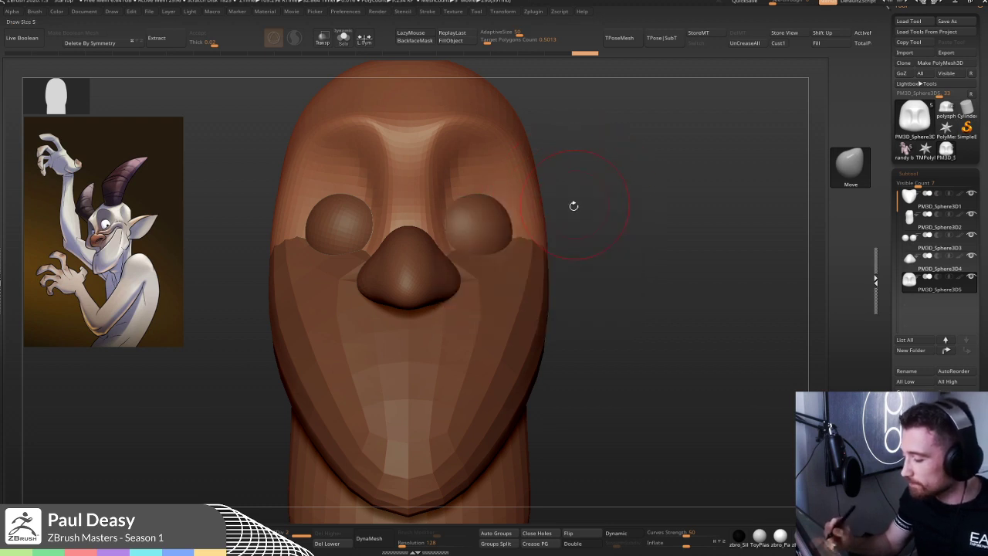
- Try narrowing the cranium's sides beside the eyes with a resized Move brush, and undo the strokes
key("space")
mouse_move(540, 228)
left_mouse_down()
mouse_move(507, 236)
mouse_move(522, 231)
left_mouse_up()
mouse_move(534, 185)
left_mouse_down()
mouse_move(519, 189)
mouse_move(527, 209)
left_mouse_up()
left_click_drag(595, 235, 615, 234)
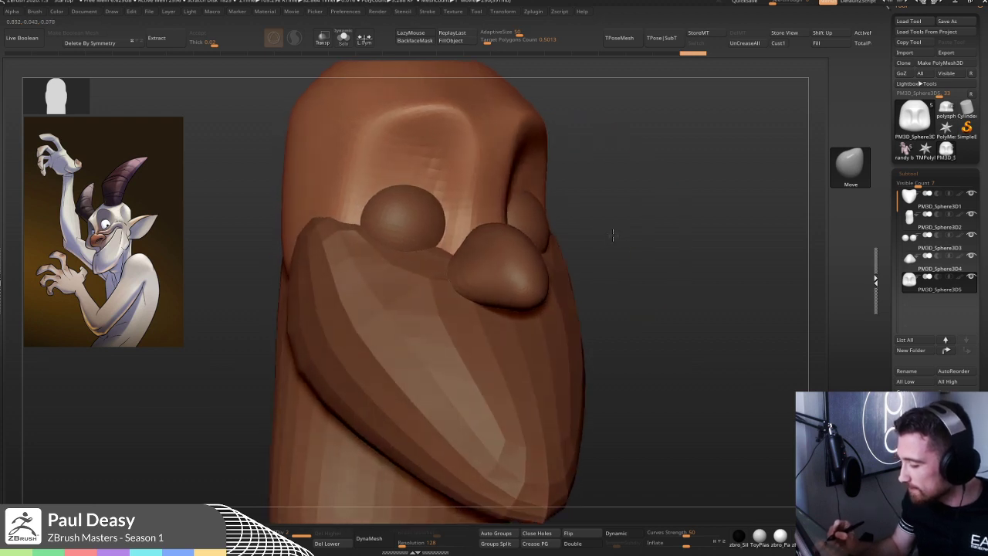
left_click_drag(589, 201, 515, 225)
left_click_drag(589, 227, 553, 207)
key("ctrl")
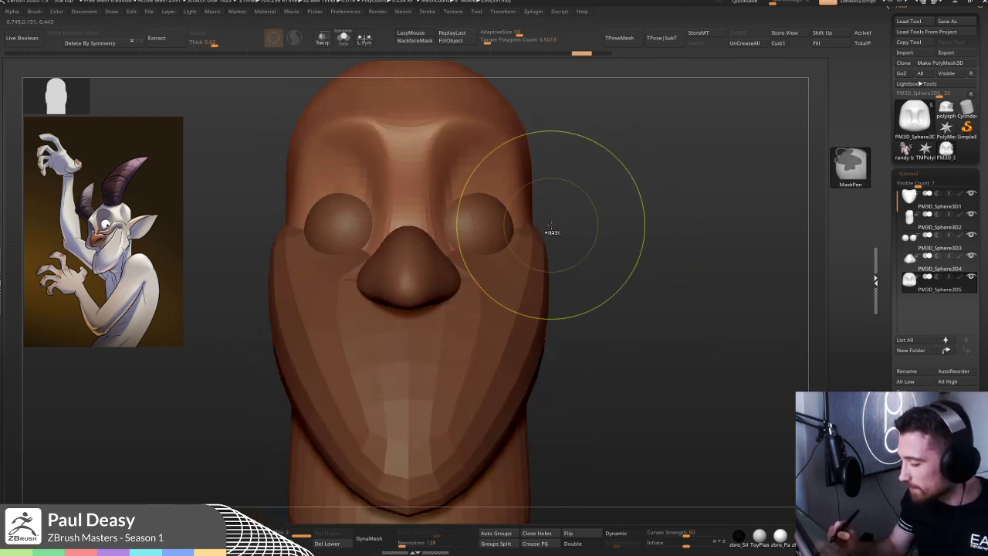
key("ctrl+z")
key("ctrl+z")
- Ease the cranium's sides toward the jaw beside the eyes with a resized Move brush
mouse_move(530, 242)
left_mouse_down()
mouse_move(588, 227)
mouse_move(574, 252)
left_mouse_up()
key("space")
left_click_drag(552, 199, 547, 200)
left_click_drag(566, 247, 561, 256)
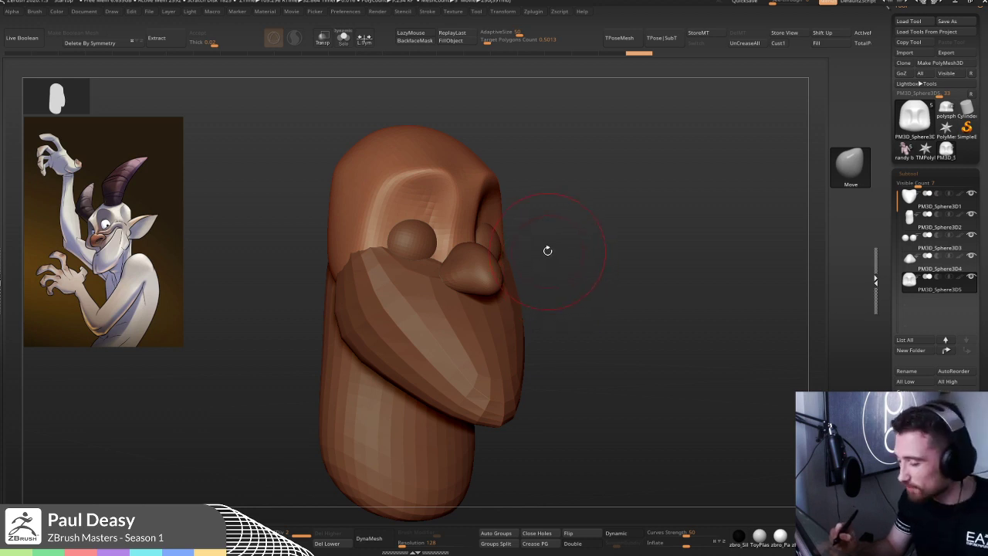
left_click_drag(532, 244, 510, 255)
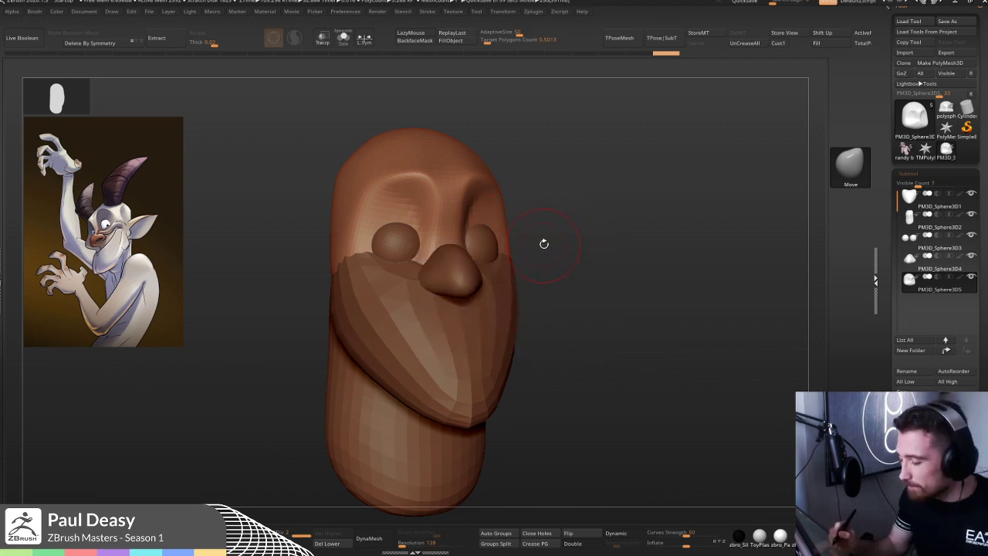
right_click_drag(525, 243, 521, 244, "shift")
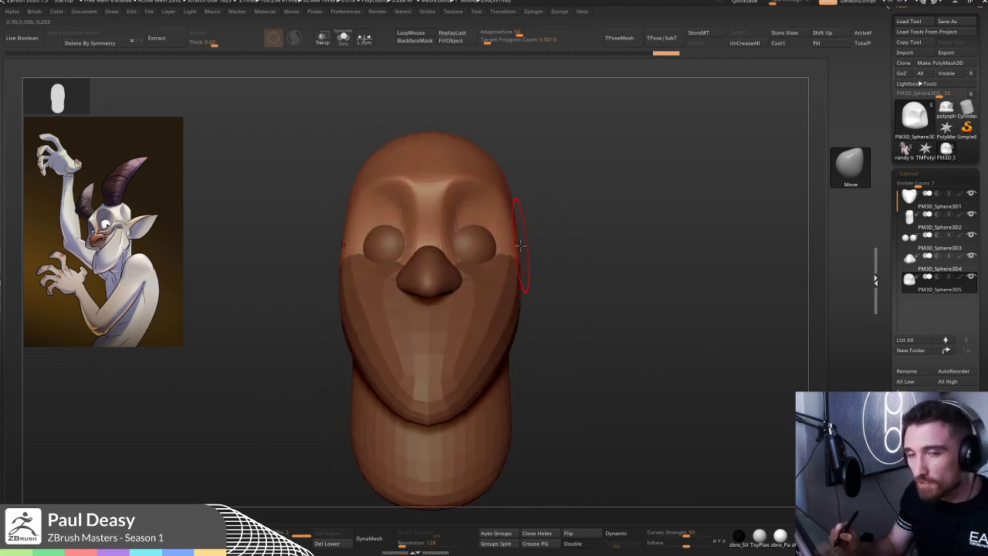
left_click_drag(541, 237, 539, 236)
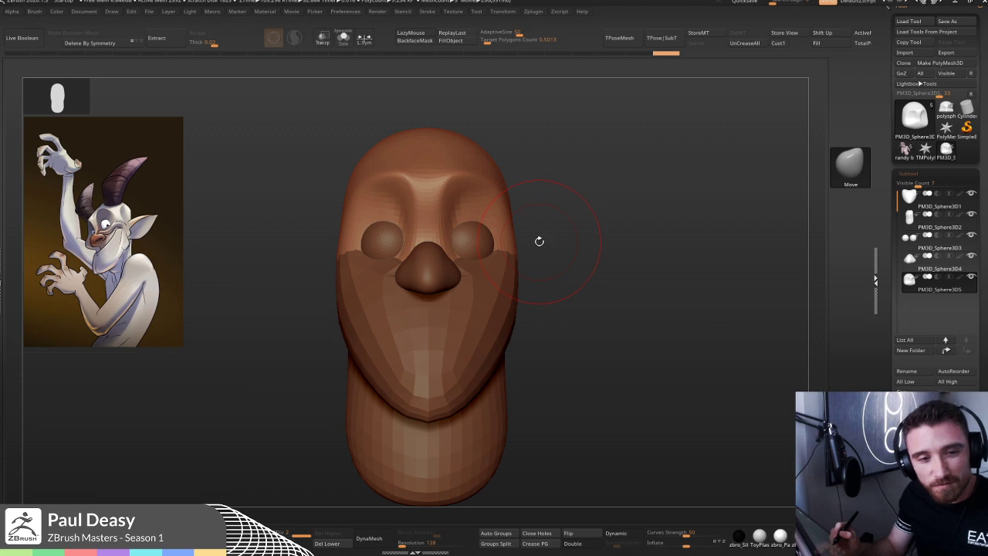
- Refine the cranium's temples and lower edge with the Move brush, comparing front and three-quarter views
key("space")
left_click_drag(514, 241, 511, 240)
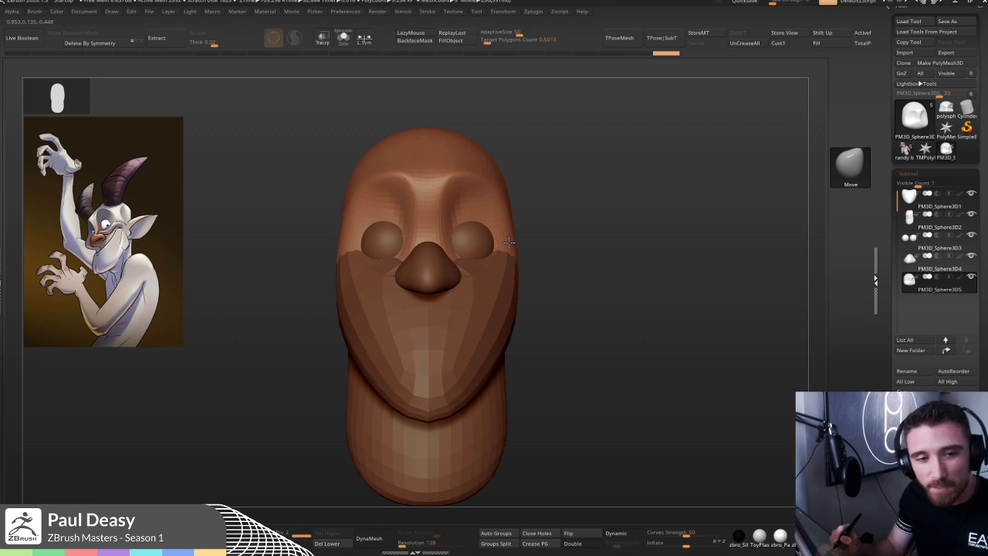
left_click_drag(562, 245, 520, 259)
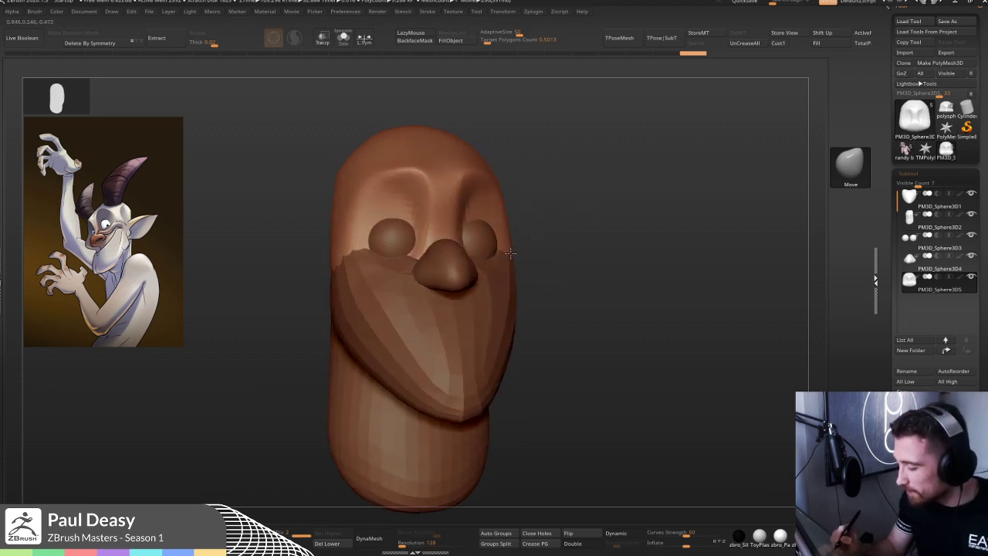
left_click_drag(556, 243, 544, 259)
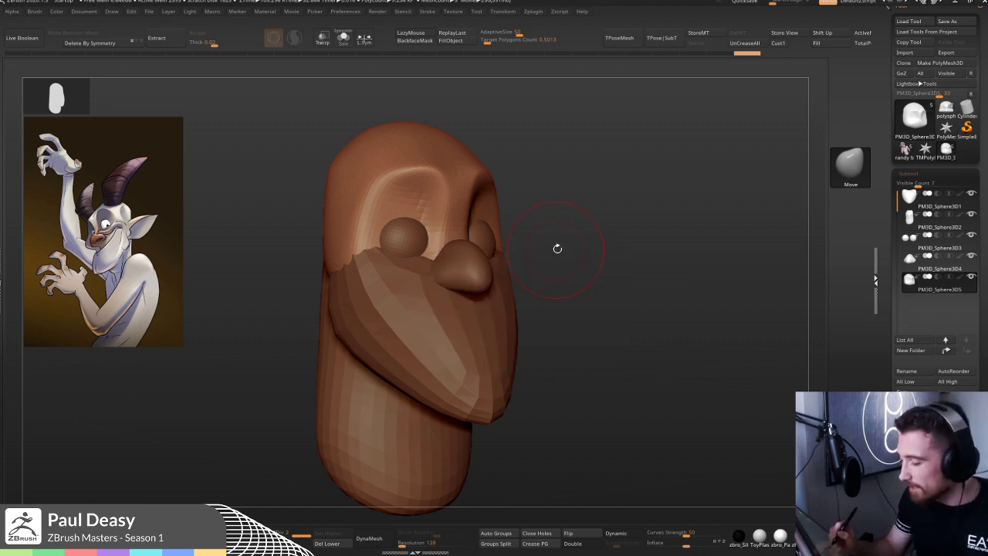
left_click_drag(555, 247, 549, 244, "shift")
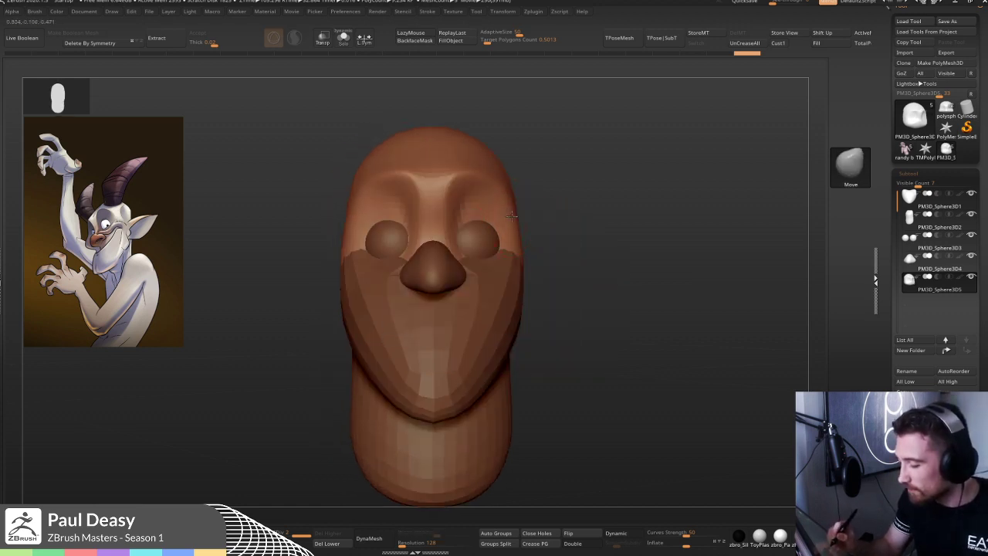
mouse_move(558, 220)
left_mouse_down("alt")
mouse_move(538, 227)
mouse_move(555, 223)
mouse_move(562, 197)
mouse_move(581, 213)
mouse_move(571, 212)
left_mouse_up("alt")
right_click(590, 219)
right_click_drag(604, 212, 629, 226)
right_click(617, 220)
mouse_move(629, 224)
left_mouse_down()
mouse_move(552, 217)
mouse_move(557, 231)
mouse_move(587, 227)
left_mouse_up()
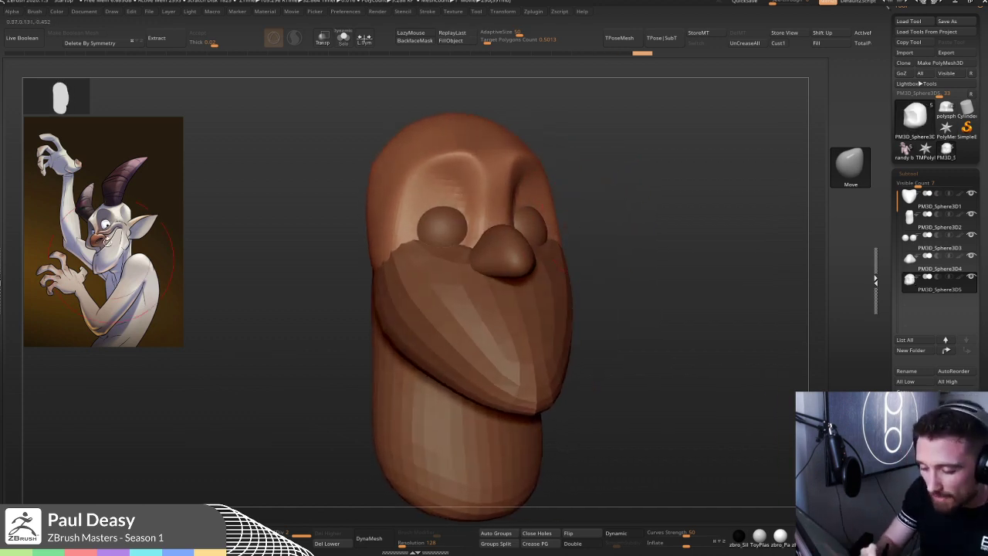
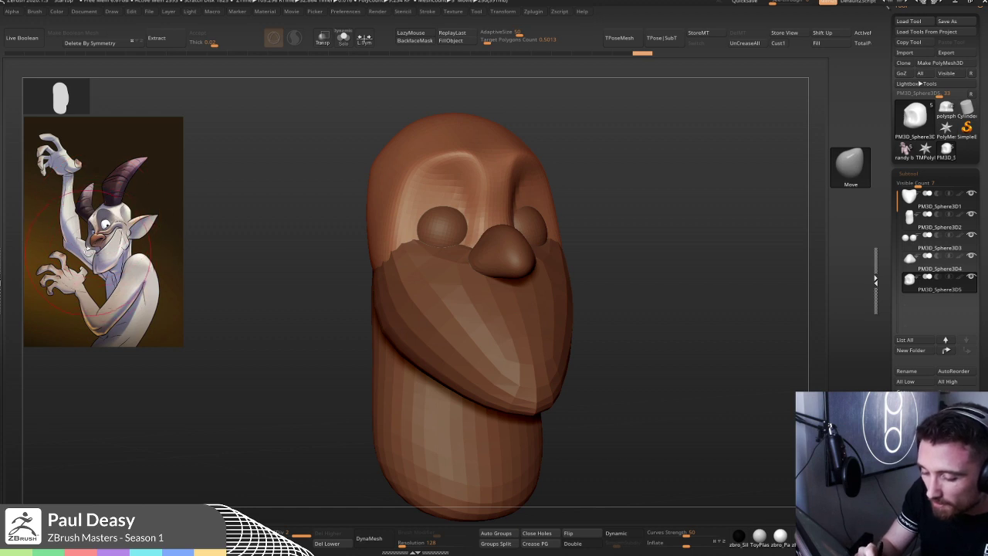
- Ease the upper sides of the jaw and the cranium outward beside the eyes in front view with the Move brush
left_click_drag(633, 223, 596, 237, "shift")
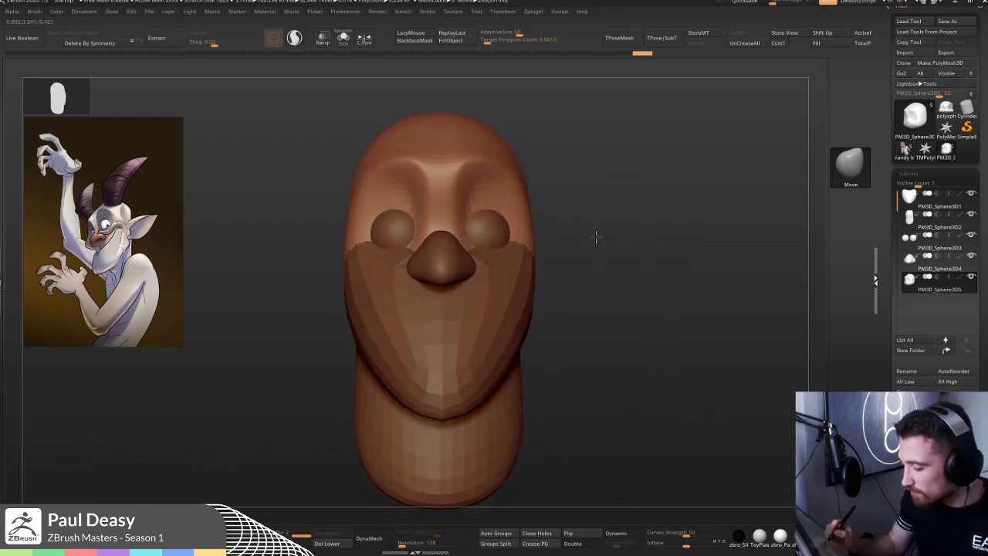
key("space")
left_click(532, 274, "alt")
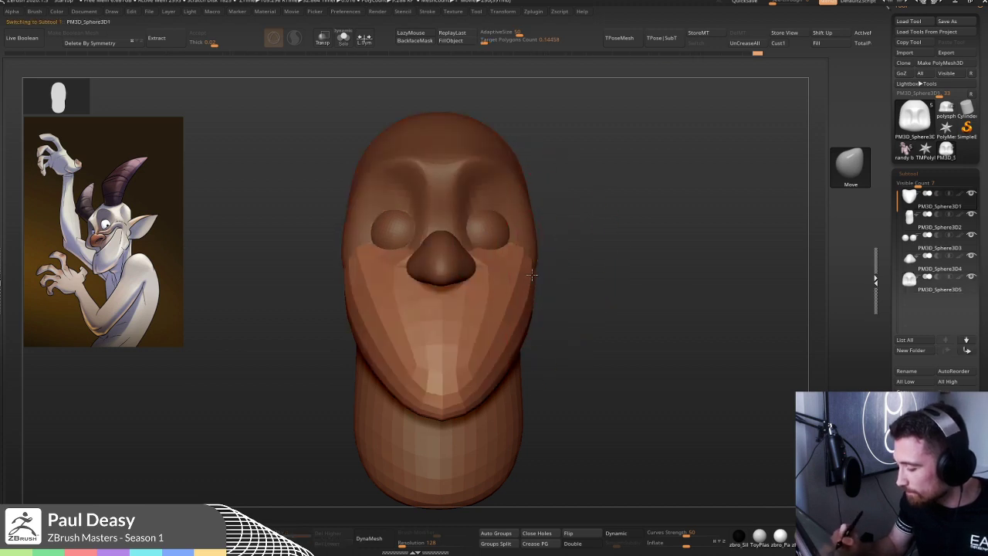
left_click(533, 236, "alt")
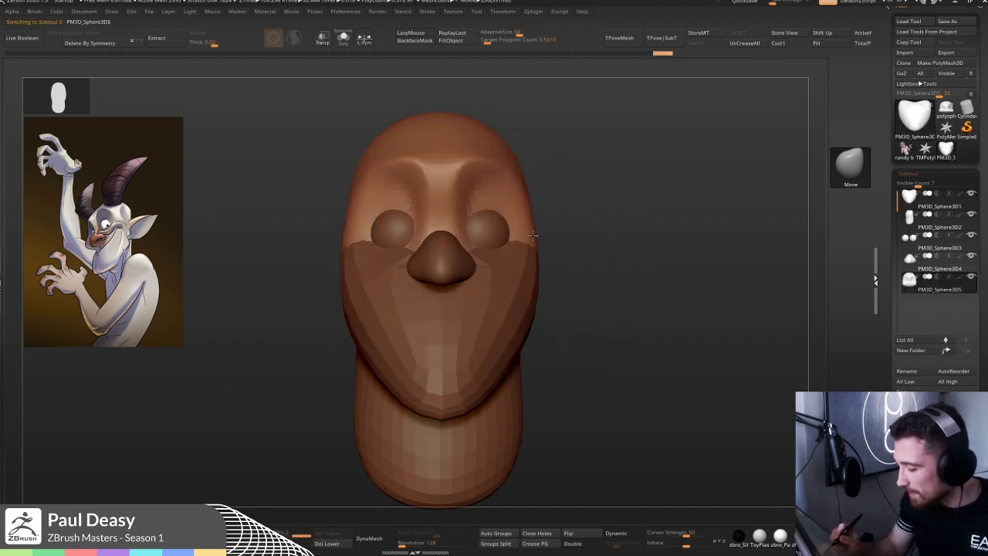
left_click_drag(546, 236, 533, 259, "alt")
- Adjust the jaw's side edge with the Move brush and remesh the jaw with ZRemesher
left_click(511, 296, "alt")
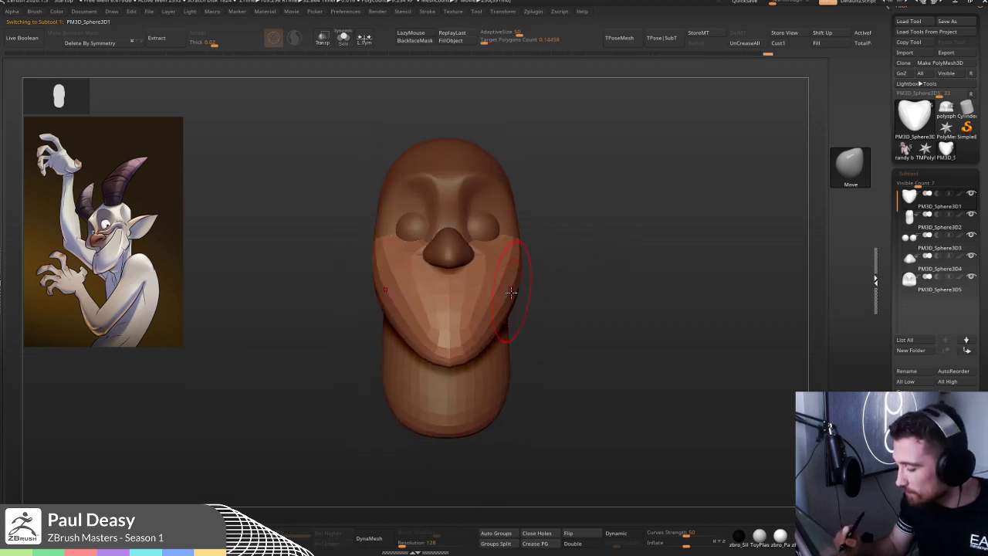
key("space")
key("ctrl+shift")
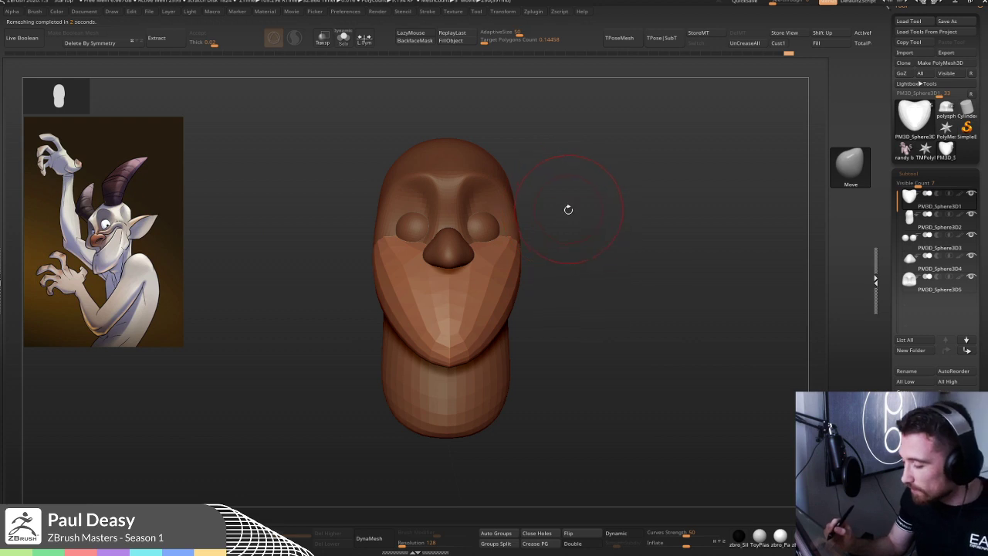
- Reshape the jaw's chin and lower side edges with a resized Move brush, checking it in three-quarter view
mouse_move(563, 218)
left_mouse_down()
mouse_move(479, 287)
mouse_move(436, 348)
mouse_move(382, 355)
left_mouse_up()
key("space")
key("space")
key("bracketright")
mouse_move(444, 355)
left_mouse_down()
mouse_move(452, 355)
mouse_move(445, 323)
left_mouse_up()
left_click_drag(501, 344, 516, 320)
mouse_move(645, 249)
left_mouse_down()
mouse_move(675, 244)
mouse_move(697, 224)
left_mouse_up()
mouse_move(697, 224)
left_mouse_down("alt")
mouse_move(633, 287)
mouse_move(653, 286)
left_mouse_up("alt")
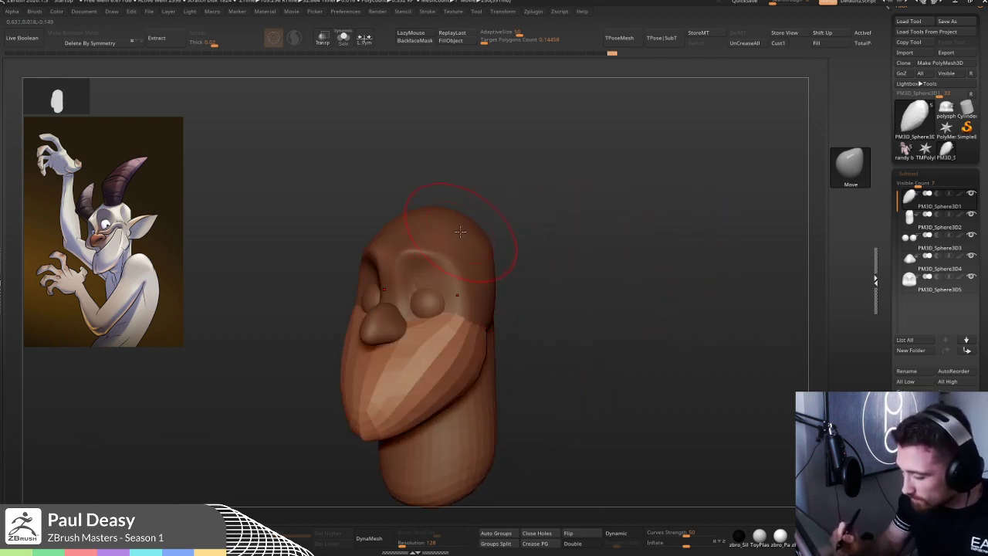
- Insert a mirrored pair of spheres on top of the head and split them off as their own subtool
left_click(152, 534)
left_click_drag(456, 248, 482, 266)
key("ctrl+shift")
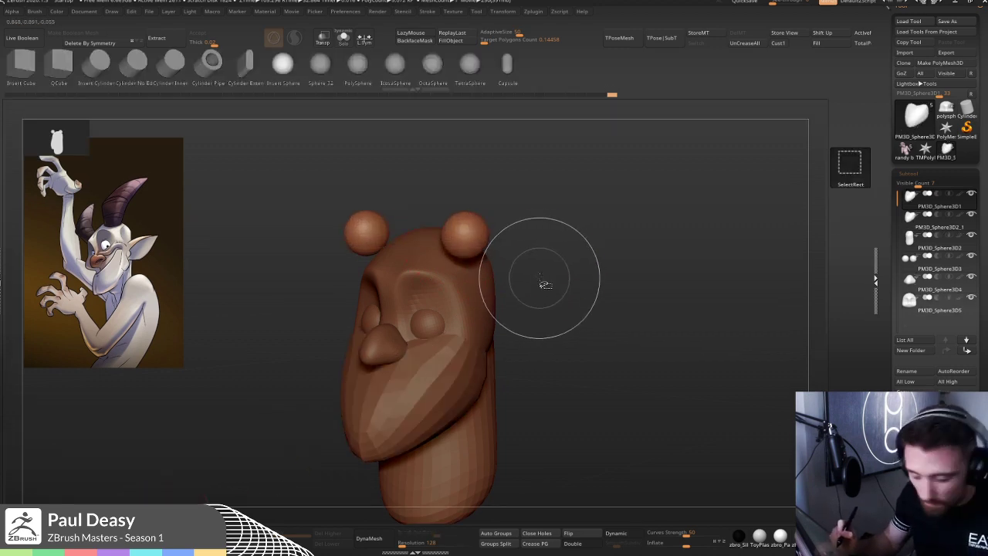
left_click_drag(540, 278, 557, 259, "shift")
- Position the two spheres closer to the top of the cranium with the transform gizmo
key("w")
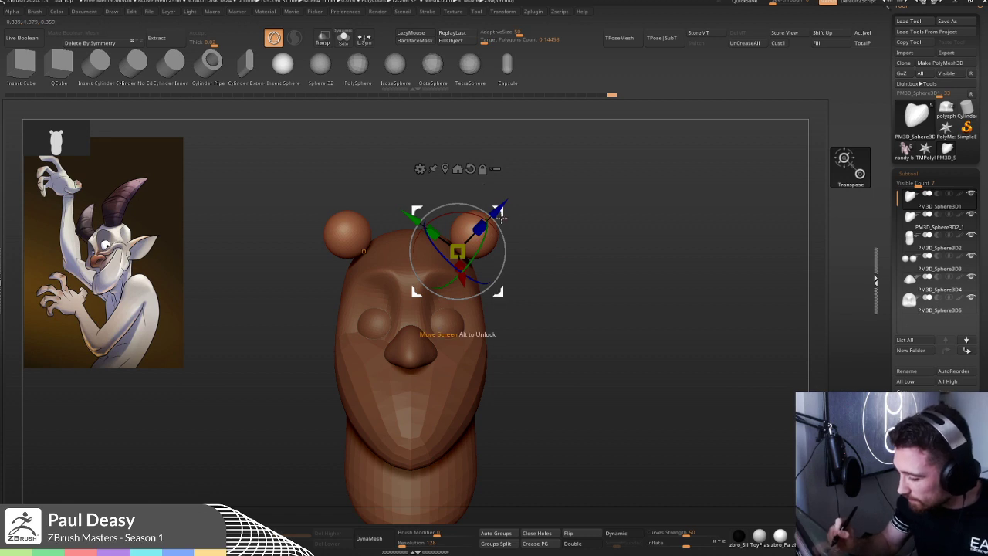
left_click_drag(500, 217, 485, 225)
mouse_move(551, 238)
left_mouse_down()
mouse_move(522, 230)
mouse_move(547, 232)
left_mouse_up()
mouse_move(466, 240)
left_mouse_down()
mouse_move(470, 233)
mouse_move(468, 250)
mouse_move(453, 255)
left_mouse_up()
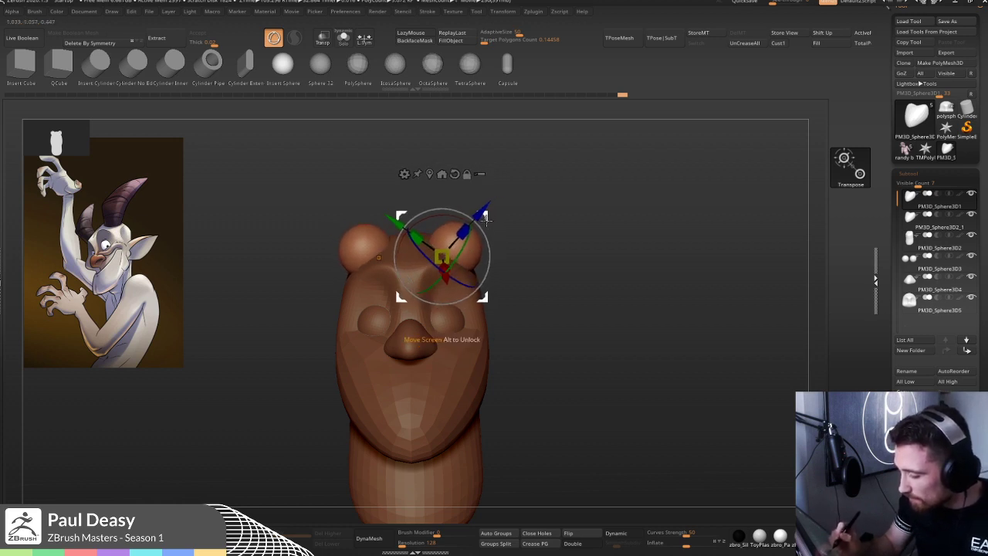
key("q")
left_click_drag(512, 224, 500, 241)
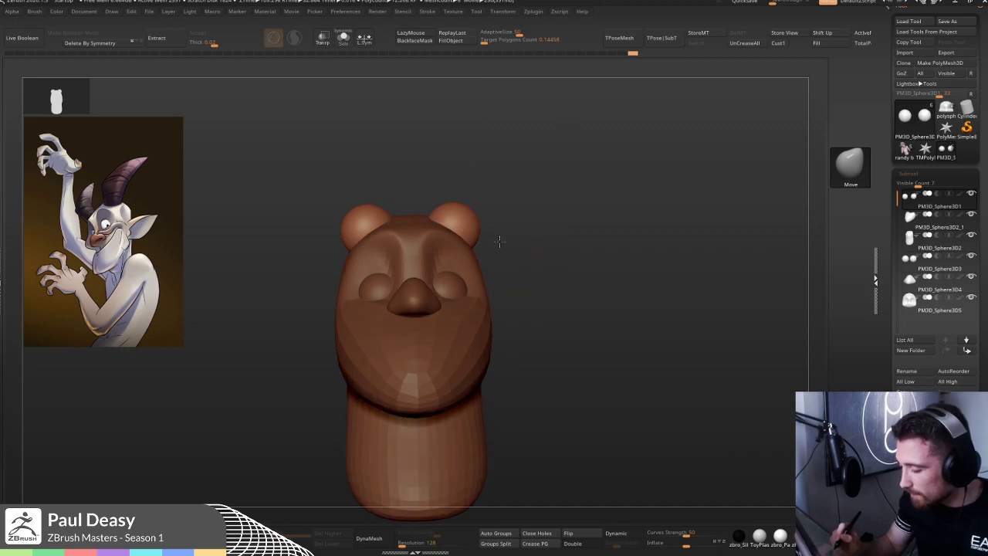
- Stretch the spheres up and outward into long horns with the Move brush, and remesh them with ZRemesher
key("ctrl")
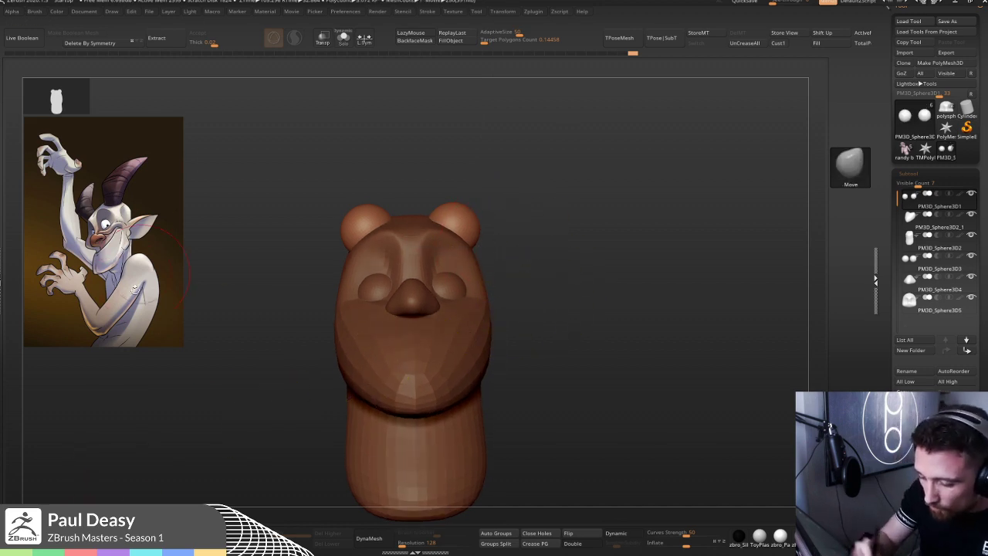
mouse_move(413, 215)
left_mouse_down("ctrl")
mouse_move(452, 281)
mouse_move(498, 249)
mouse_move(499, 258)
left_mouse_up("ctrl")
key("space")
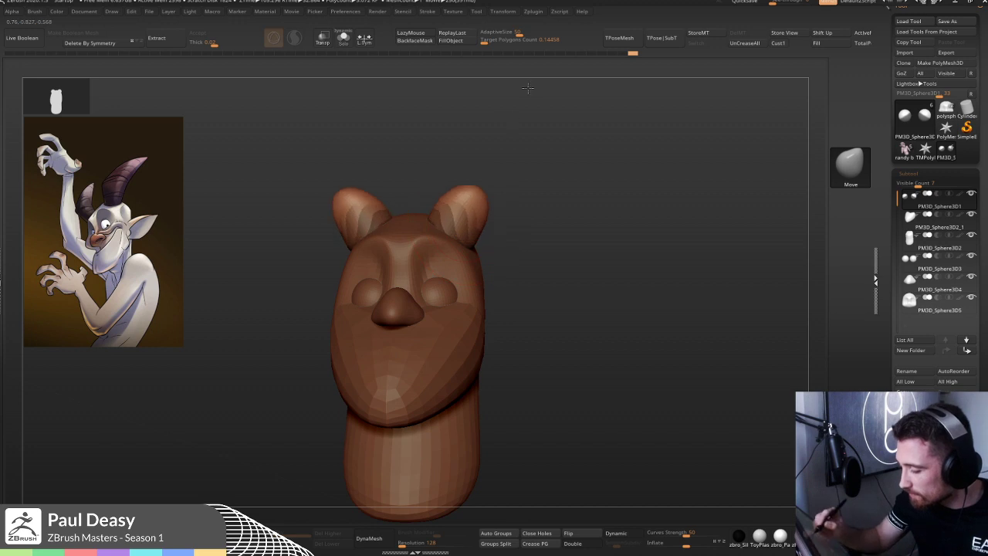
mouse_move(463, 196)
left_mouse_down()
mouse_move(473, 156)
mouse_move(498, 152)
left_mouse_up()
mouse_move(561, 182)
left_mouse_down("ctrl")
mouse_move(582, 179)
mouse_move(598, 200)
left_mouse_up("ctrl")
key("ctrl+shift+z")
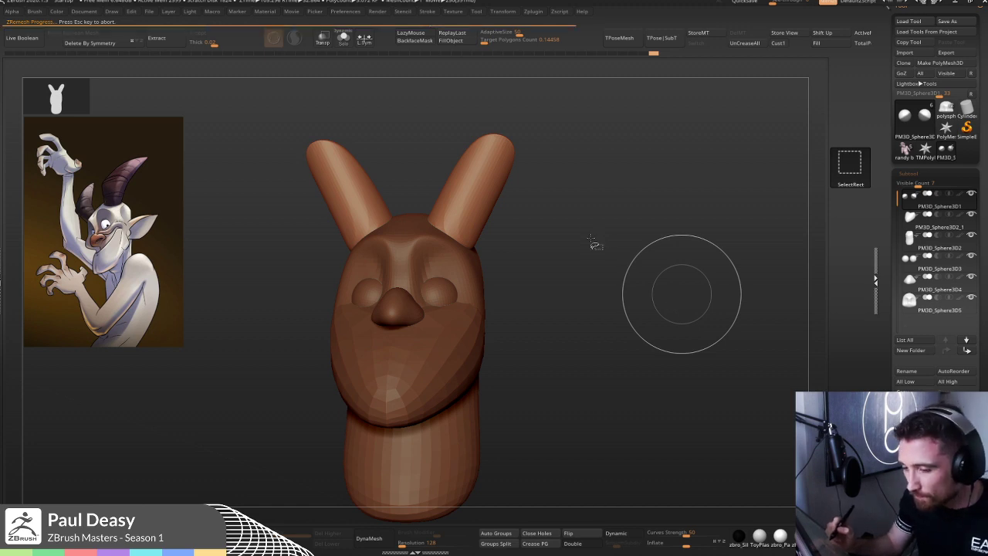
- Bend the horns backward over the head, narrow their tips, and remesh them with ZRemesher
left_click_drag(591, 236, 558, 201)
left_click_drag(535, 160, 523, 153)
left_click_drag(567, 214, 512, 198)
left_click_drag(586, 263, 549, 245)
key("w")
key("q")
key("w")
mouse_move(558, 201)
left_mouse_down()
mouse_move(594, 182)
mouse_move(627, 229)
left_mouse_up()
key("q")
key("space")
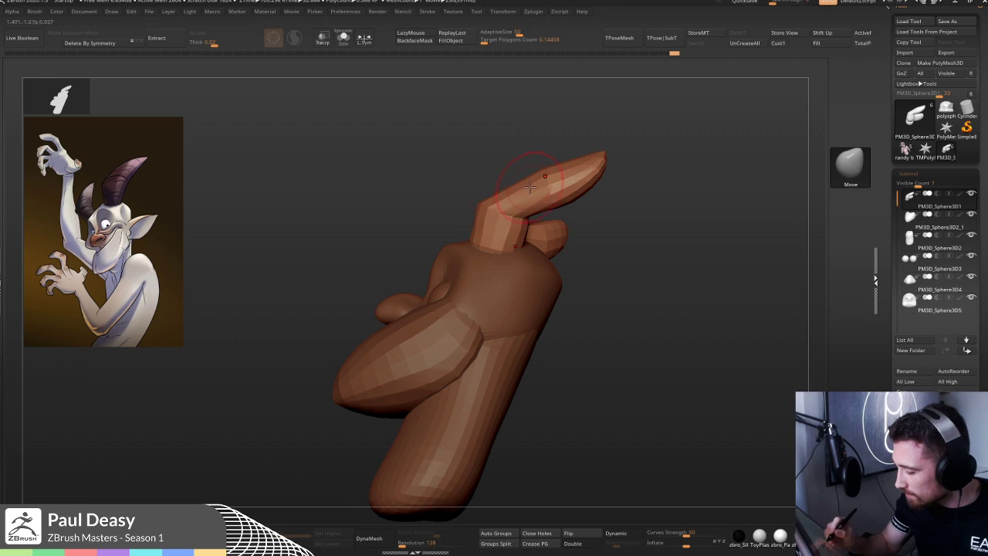
key("ctrl+shift")
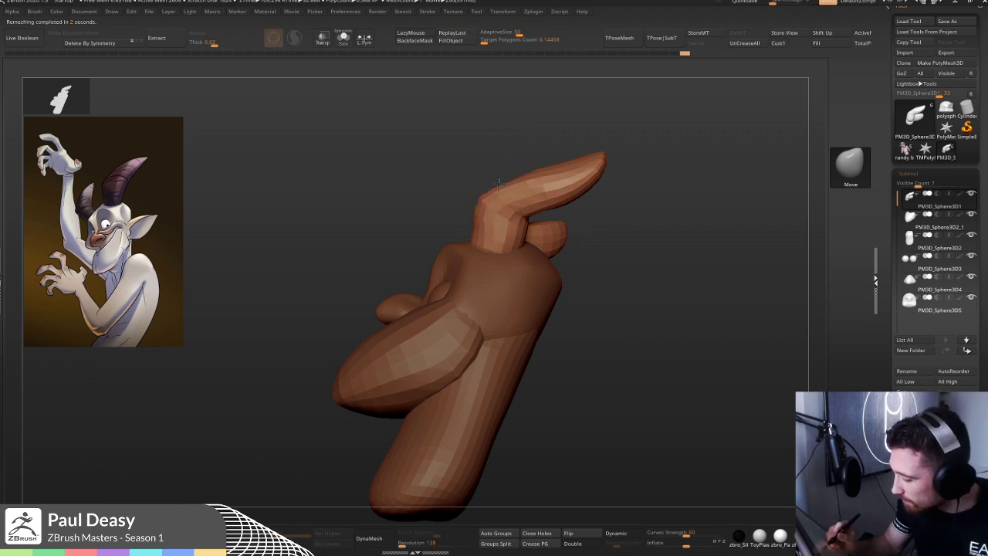
- Smooth the sharp bend in the horns into a rounder curve with the Move and Smooth brushes
key("shift")
mouse_move(529, 188)
left_mouse_down("shift")
mouse_move(607, 163)
mouse_move(546, 185)
mouse_move(534, 173)
mouse_move(591, 165)
mouse_move(506, 190)
mouse_move(547, 184)
mouse_move(558, 195)
mouse_move(559, 181)
left_mouse_up("shift")
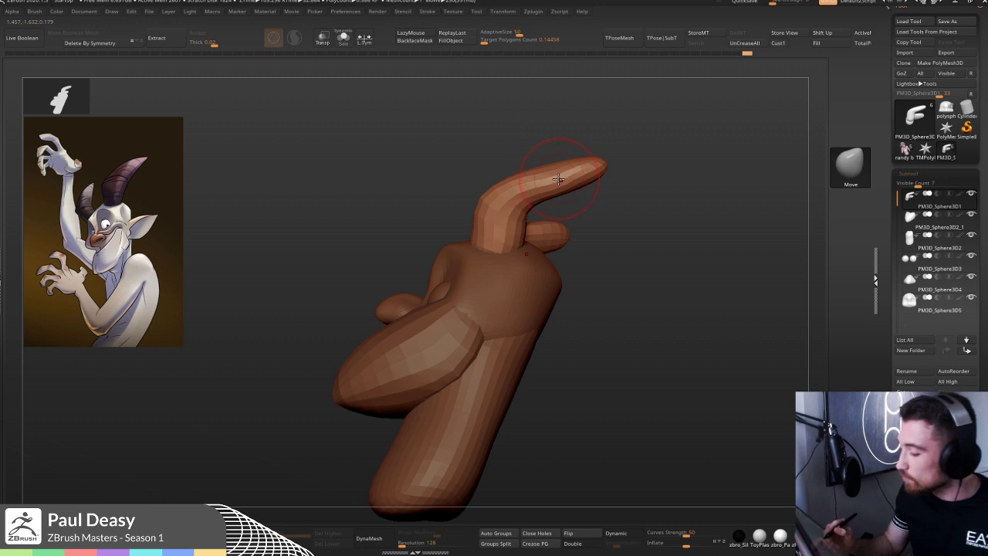
key("shift")
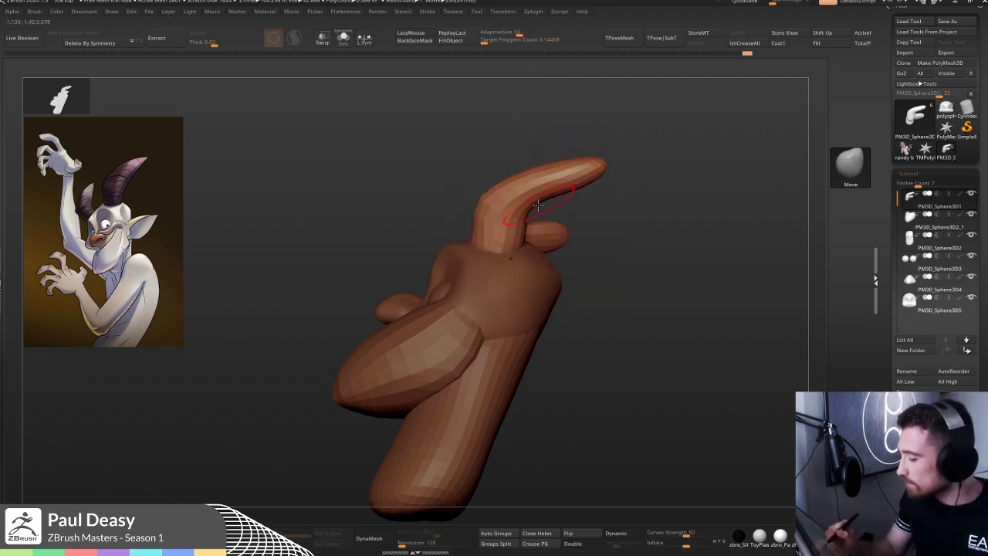
key("shift")
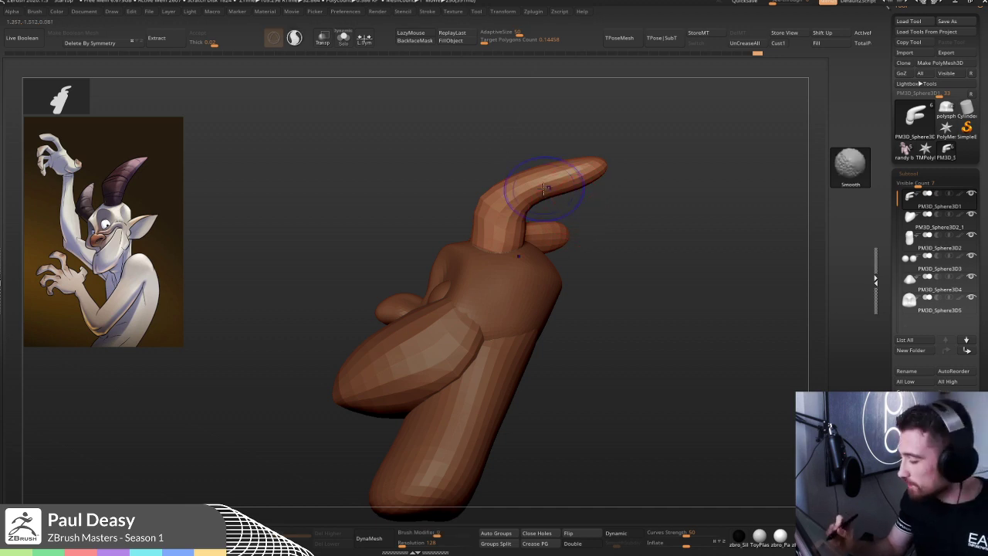
key("ctrl+z")
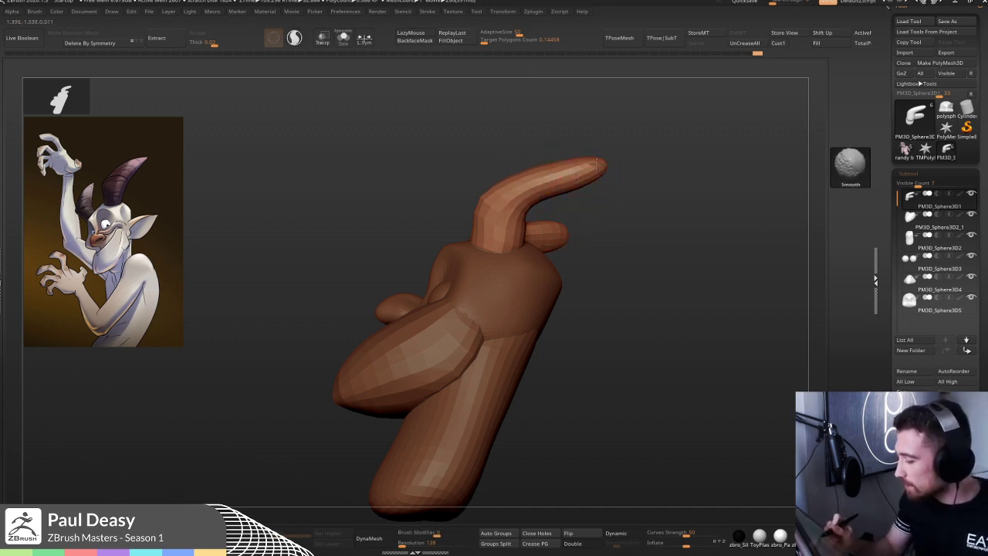
- Display the horns' wireframe and even out their curve and thickness toward the tips with Move and Smooth strokes
mouse_move(589, 164)
right_mouse_down("ctrl")
mouse_move(579, 171)
mouse_move(607, 182)
right_mouse_up("ctrl")
key("space")
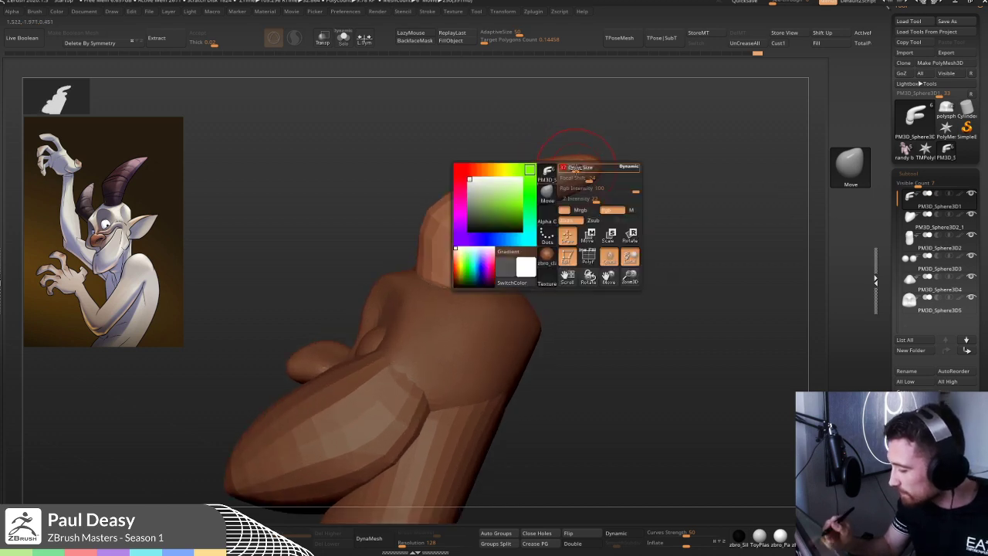
key("shift")
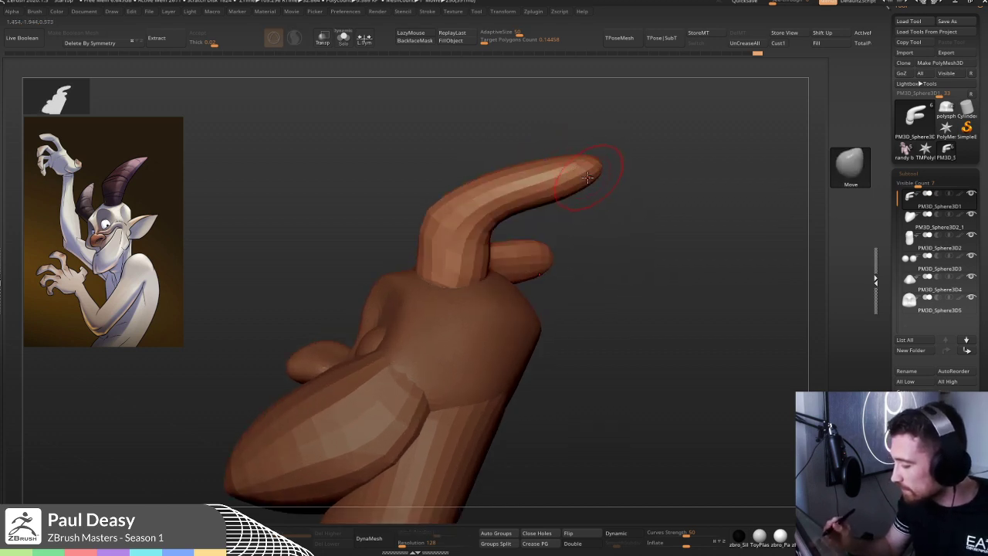
key("space")
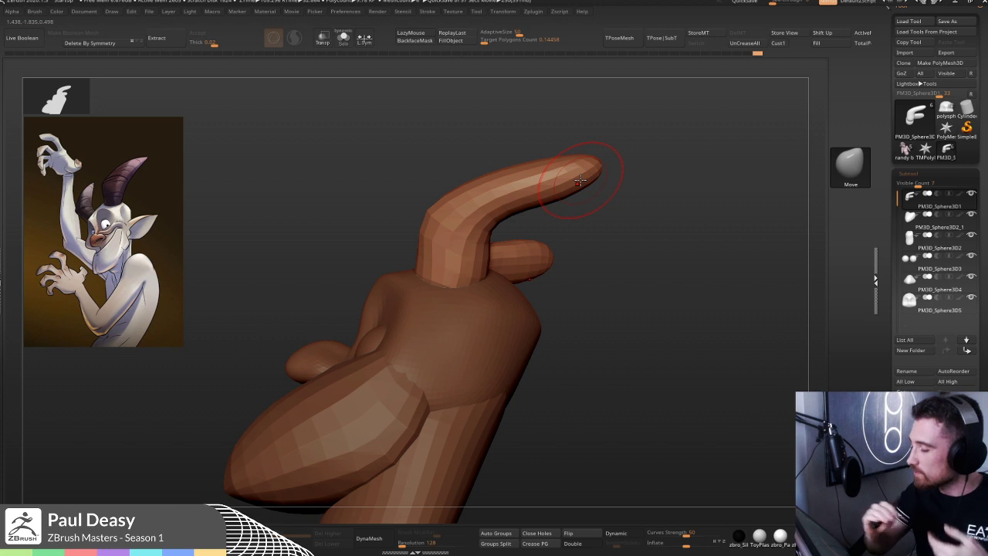
key("shift+f")
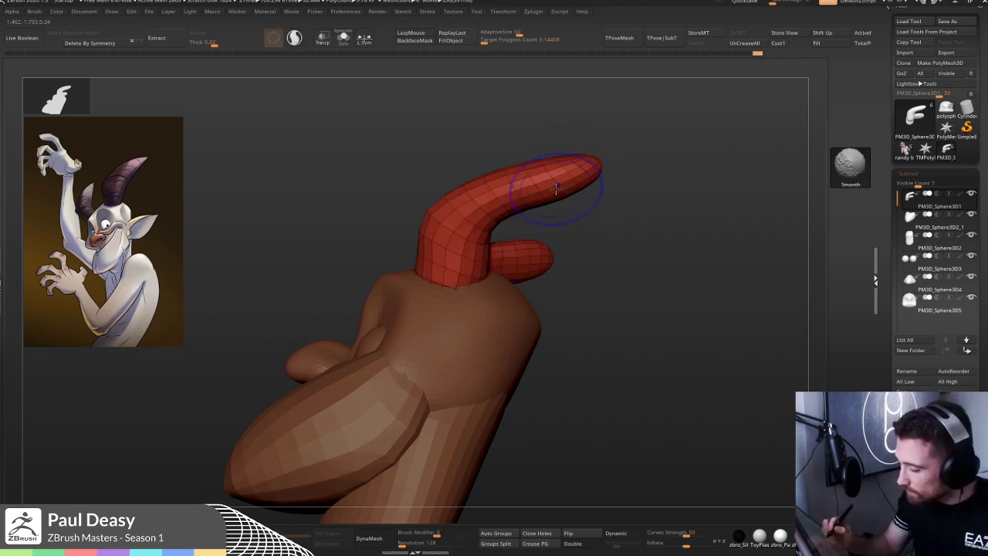
right_click_drag(557, 183, 562, 190, "ctrl")
mouse_move(549, 197)
left_mouse_down()
mouse_move(499, 196)
mouse_move(532, 179)
left_mouse_up()
left_click_drag(502, 202, 497, 196)
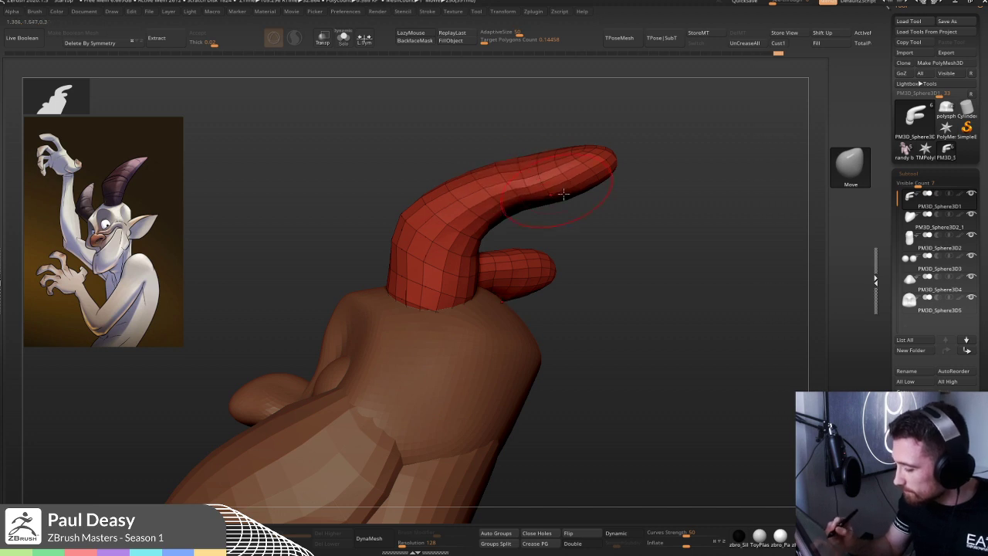
key("shift")
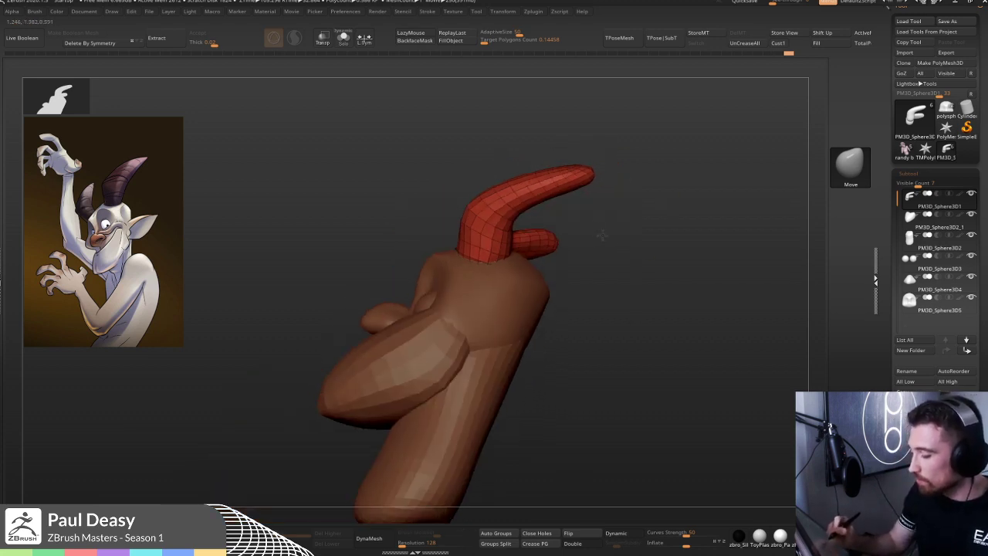
- Refine the horns' backward sweep and thick bases in side view, smoothing the surface
left_click_drag(600, 237, 495, 274)
left_click_drag(609, 268, 570, 237, "alt")
key("space")
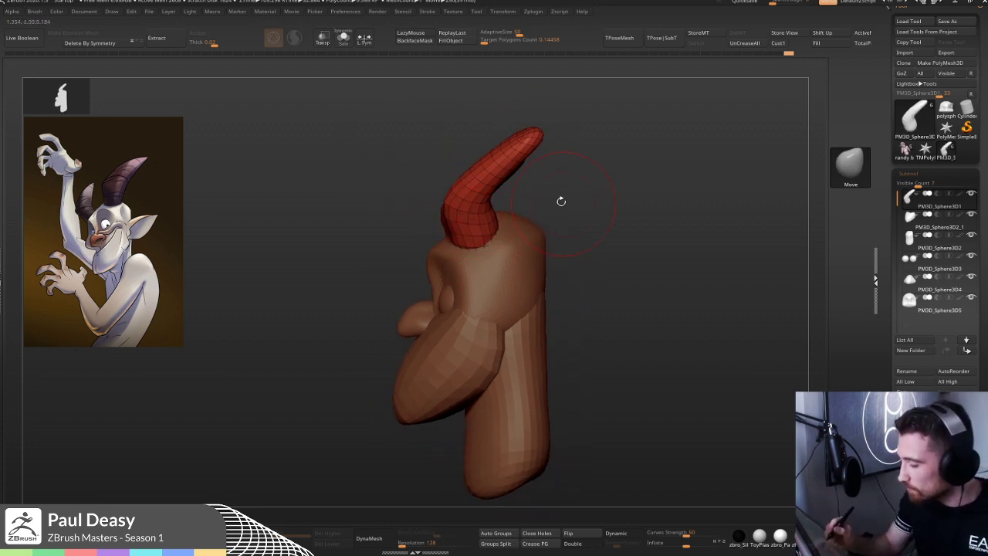
left_click_drag(561, 201, 480, 206)
key("space")
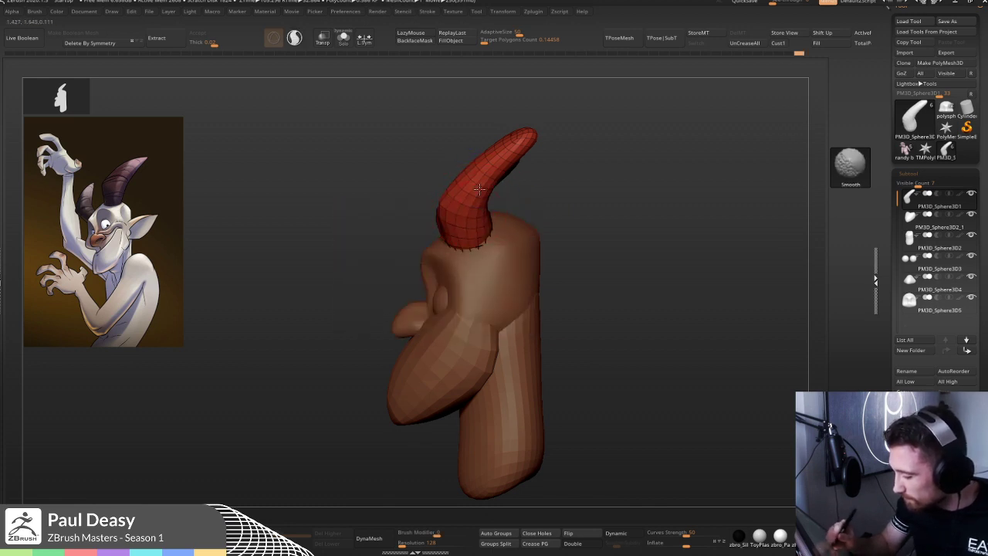
left_click_drag(466, 227, 497, 180)
left_click_drag(463, 152, 541, 190)
- Taper and curve the horns' tips with a resized Move brush, checking them from the front, side and back
key("space")
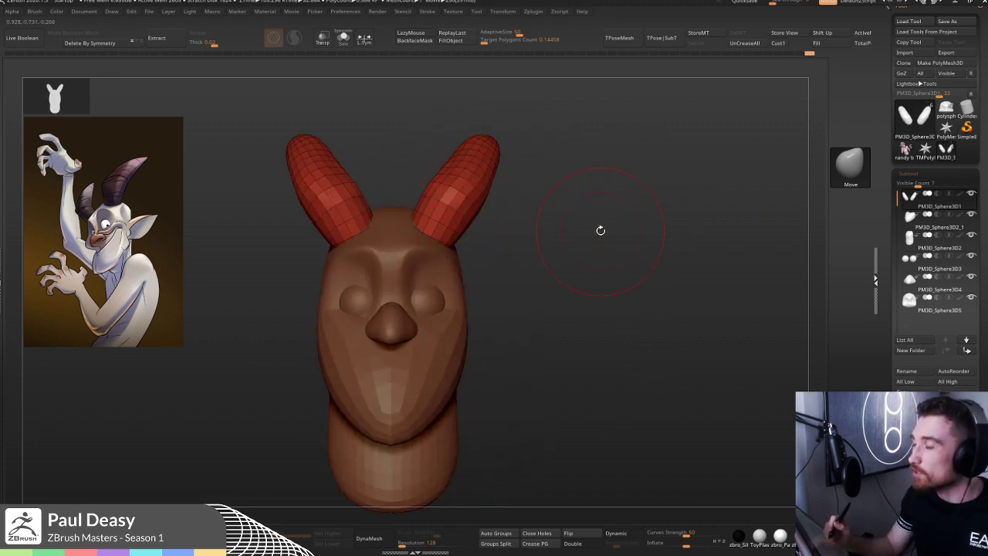
mouse_move(551, 182)
left_mouse_down()
mouse_move(490, 155)
mouse_move(516, 135)
mouse_move(457, 183)
mouse_move(522, 179)
left_mouse_up()
key("space")
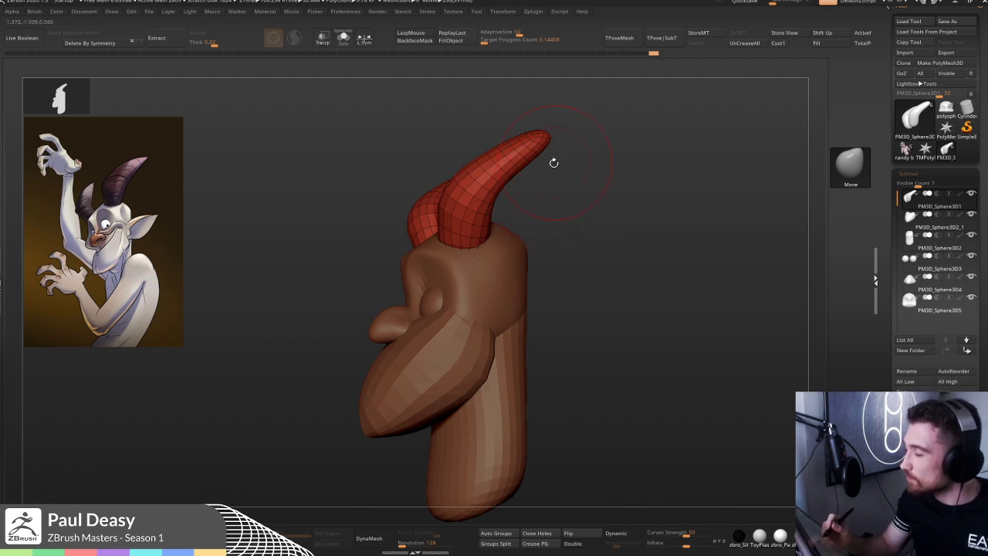
key("space")
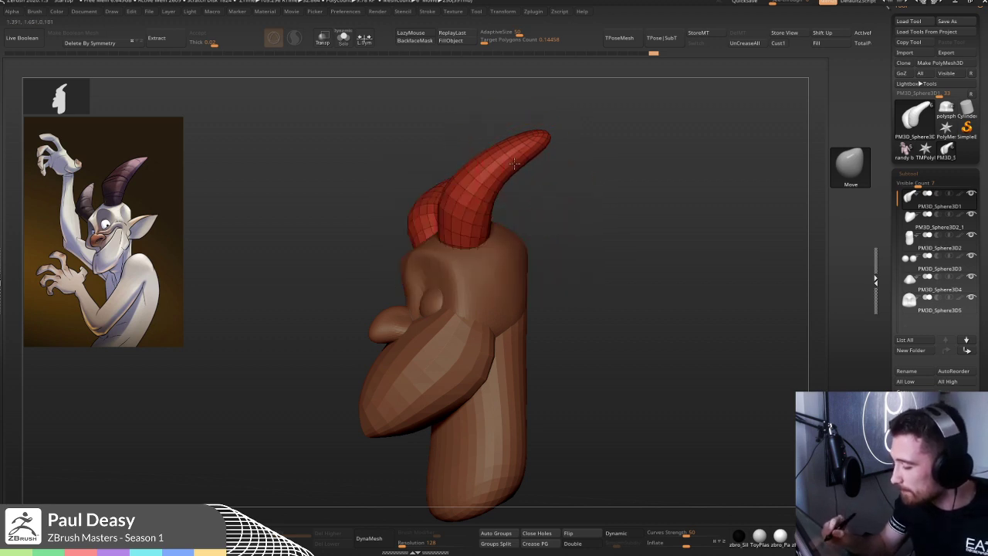
left_click_drag(656, 183, 542, 177)
right_click_drag(561, 195, 532, 191, "alt")
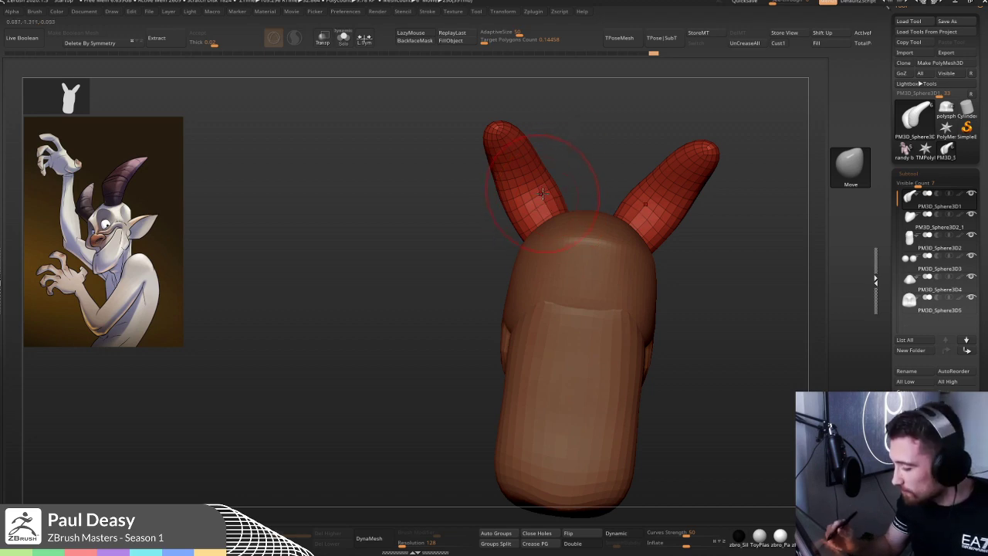
key("b")
key("d")
key("s")
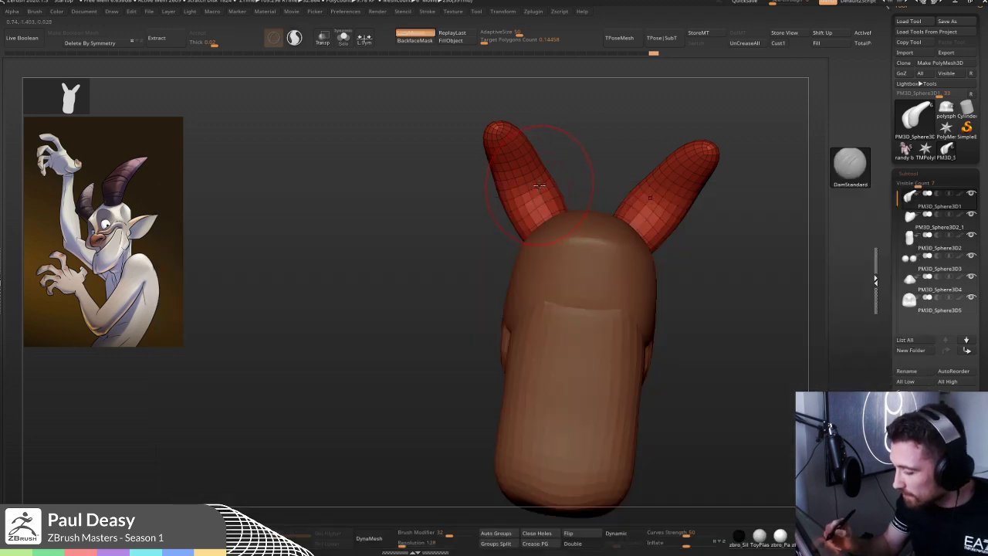
key("space")
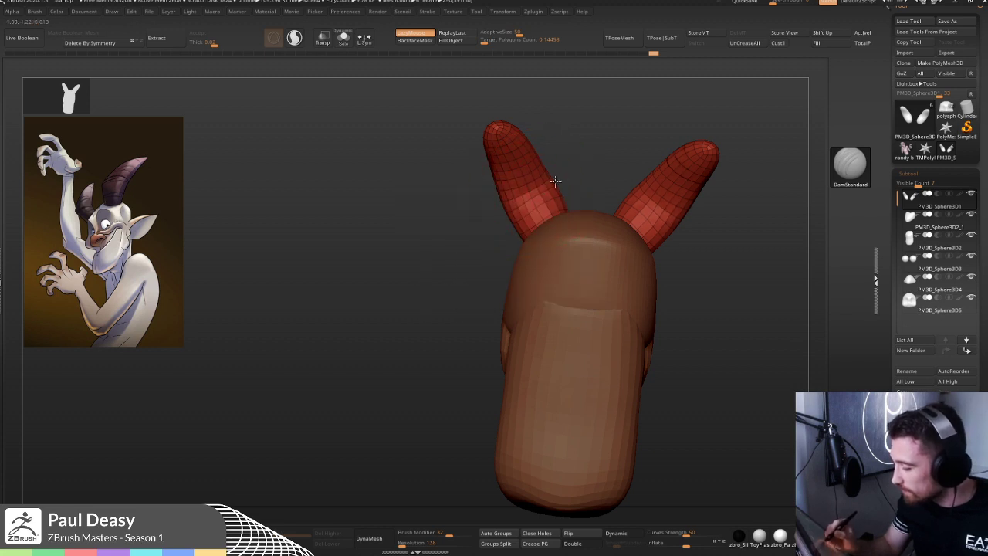
- Bend the horn tips farther backward in side view with the Move brush
mouse_move(588, 173)
left_mouse_down("shift")
mouse_move(611, 169)
mouse_move(567, 198)
mouse_move(558, 251)
left_mouse_up("shift")
key("b")
key("m")
key("v")
left_click_drag(510, 187, 537, 187)
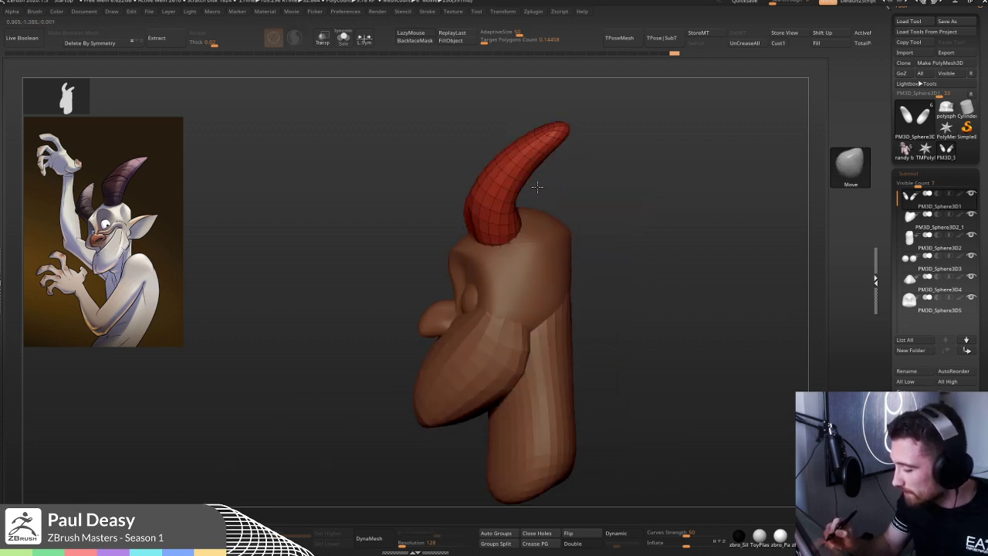
left_click_drag(559, 144, 573, 151)
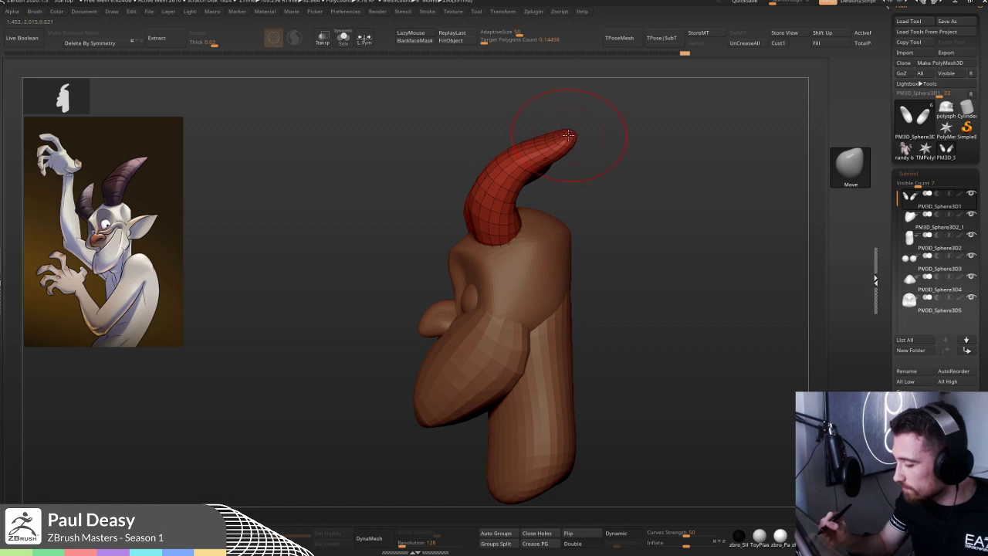
- Reshape the upper halves of the horns from the front with a resized Move brush
left_click_drag(639, 187, 689, 190, "shift")
mouse_move(518, 139)
left_mouse_down()
mouse_move(503, 133)
mouse_move(503, 112)
left_mouse_up()
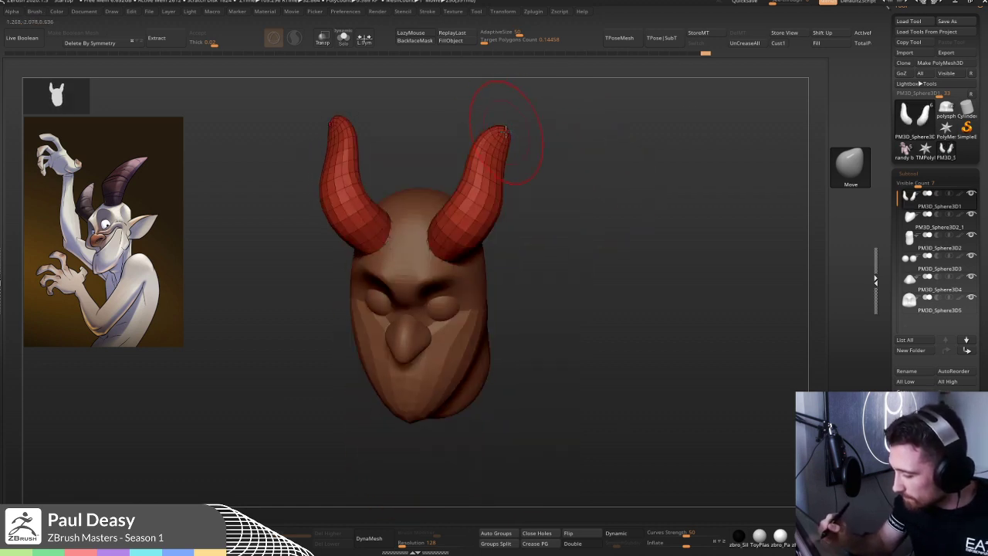
left_click_drag(482, 155, 495, 131)
key("space")
left_click_drag(490, 184, 494, 136)
mouse_move(534, 176)
left_mouse_down("shift")
mouse_move(548, 151)
mouse_move(490, 162)
mouse_move(482, 188)
mouse_move(441, 172)
mouse_move(464, 151)
left_mouse_up("shift")
key("space")
left_click_drag(488, 200, 498, 169)
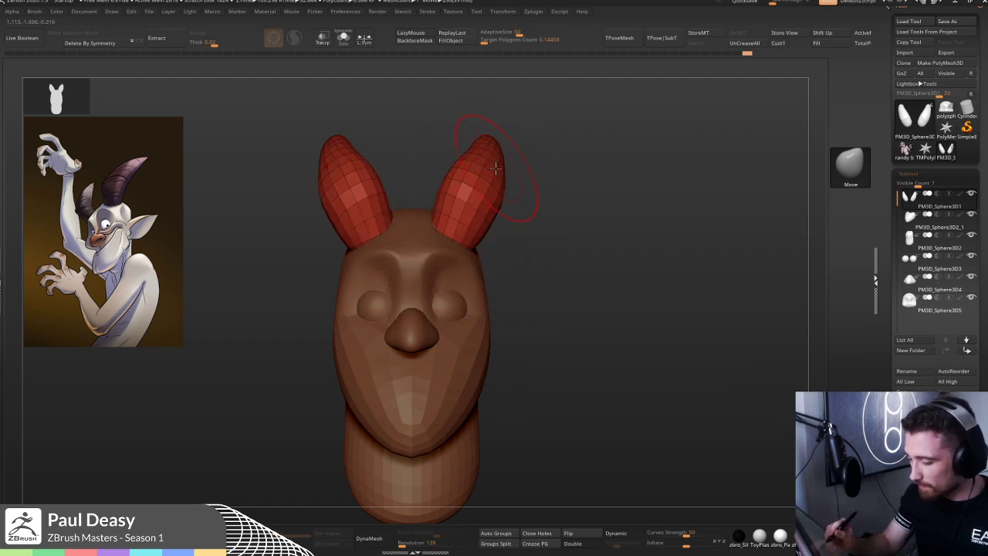
- Adjust the horns' front silhouette with a larger Move brush and shift them outward from the skull with the gizmo
key("space")
left_click_drag(546, 205, 548, 166, "alt")
key("space")
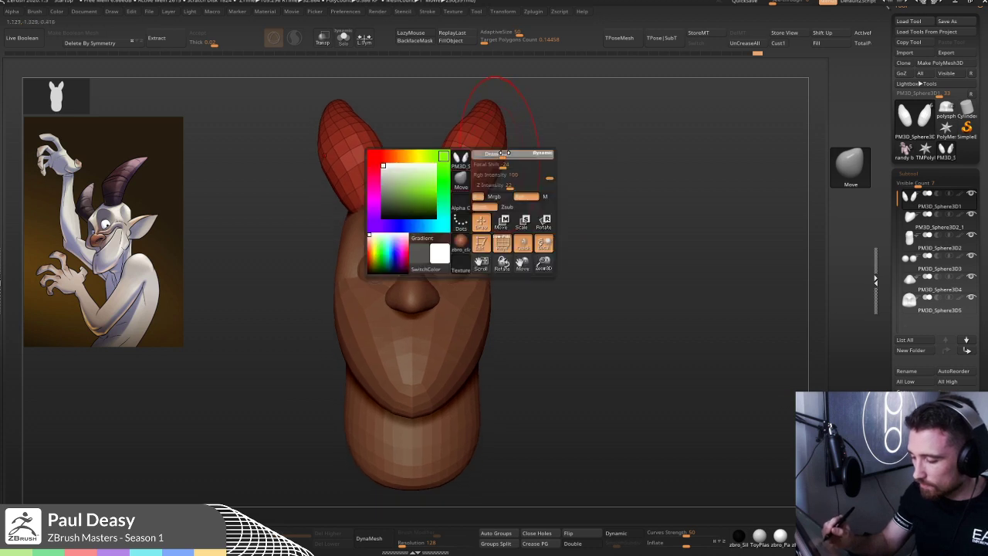
left_click_drag(488, 217, 490, 207, "alt")
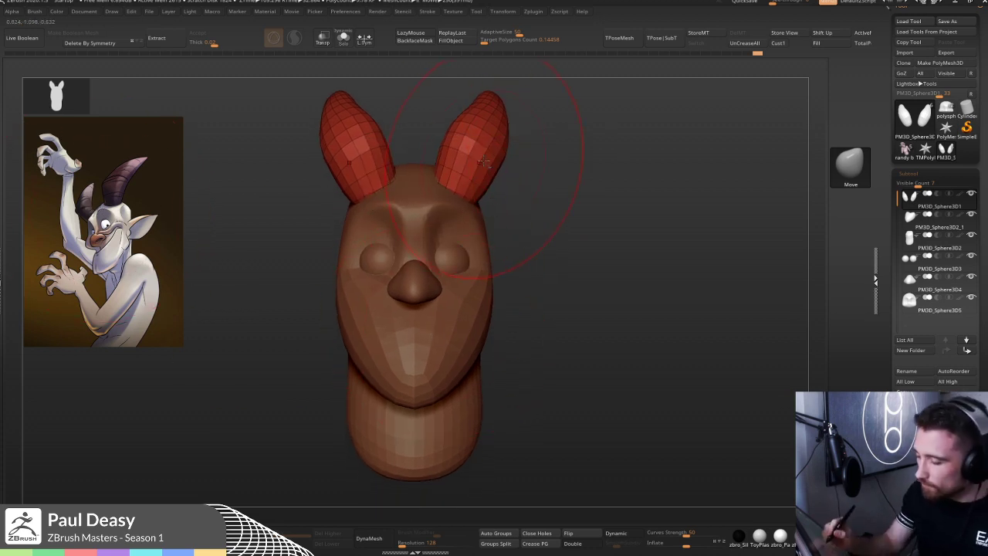
key("w")
left_click_drag(509, 99, 527, 106)
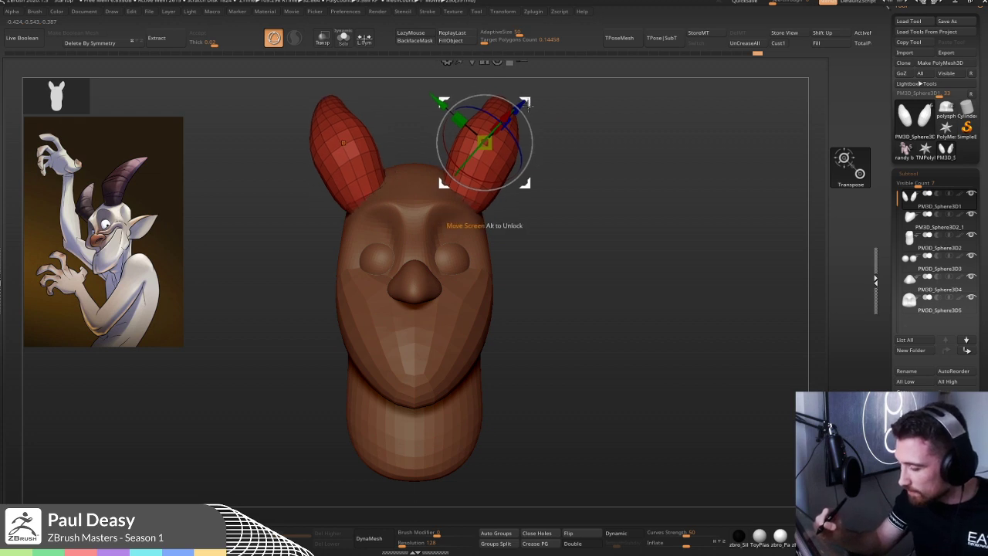
key("q")
key("ctrl")
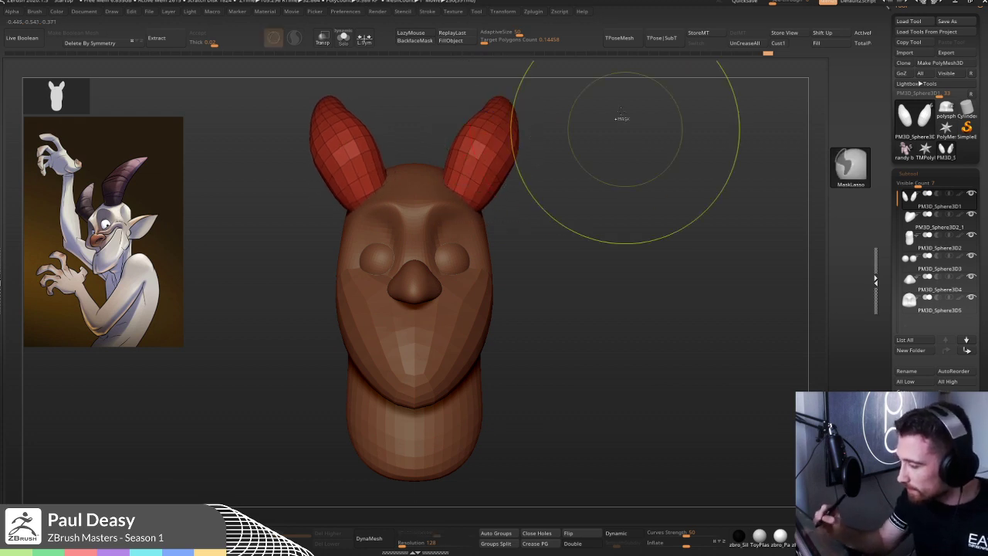
left_click(622, 113, "ctrl")
- Combine all head subtools into one Transpose Master mesh for posing together
left_click(623, 40)
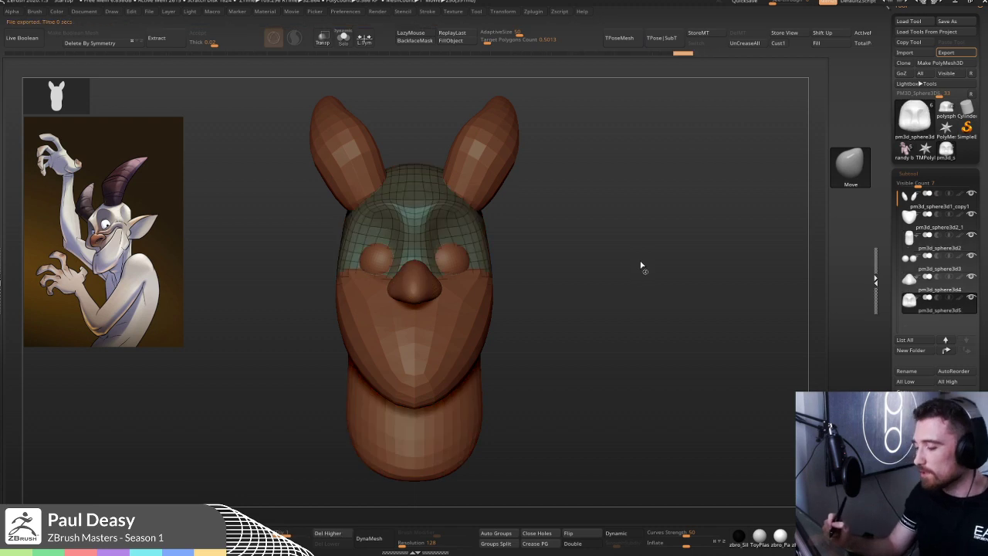
left_click(492, 137, "ctrl+shift")
left_click(639, 203, "ctrl")
left_click(638, 209, "ctrl+shift")
key("w")
left_click_drag(585, 242, 582, 234, "alt")
key("q")
left_click_drag(575, 275, 577, 263, "alt")
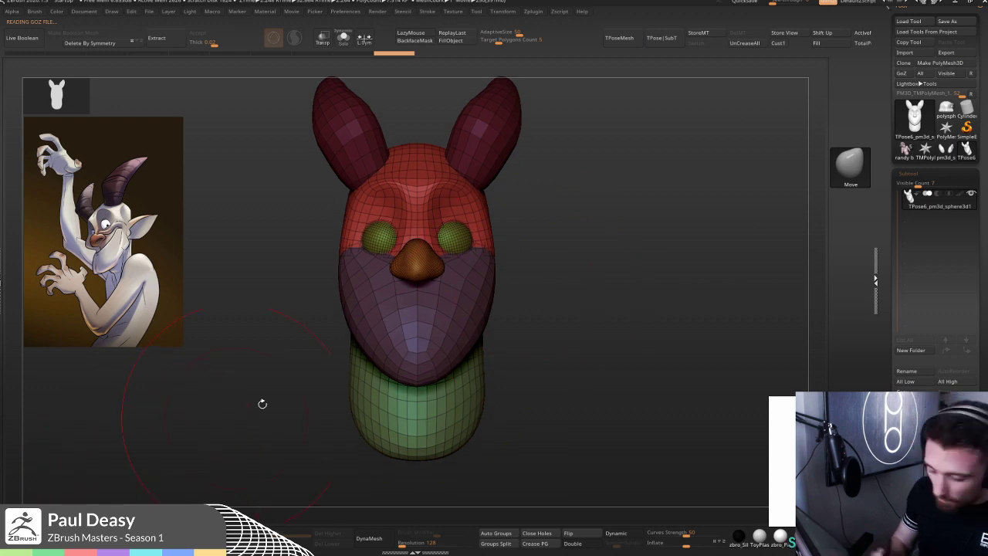
- Mask the sides of the combined head, soften the mask edge and invert it so the central strip is protected
left_click_drag(550, 383, 551, 368, "alt")
left_click_drag(559, 462, 504, 262, "ctrl")
left_click(231, 494, "ctrl")
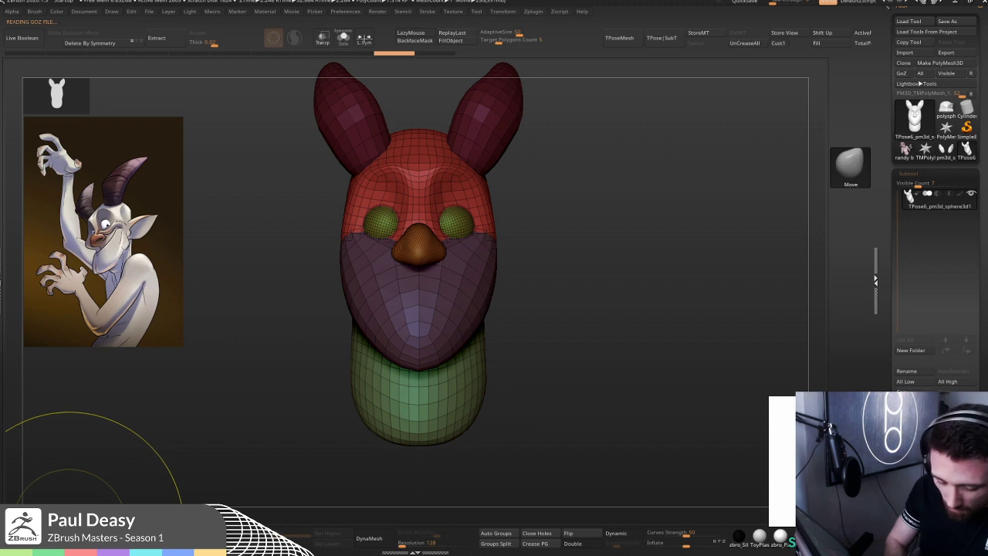
mouse_move(569, 467)
left_mouse_down("ctrl")
mouse_move(551, 364)
mouse_move(472, 136)
mouse_move(429, 96)
left_mouse_up("ctrl")
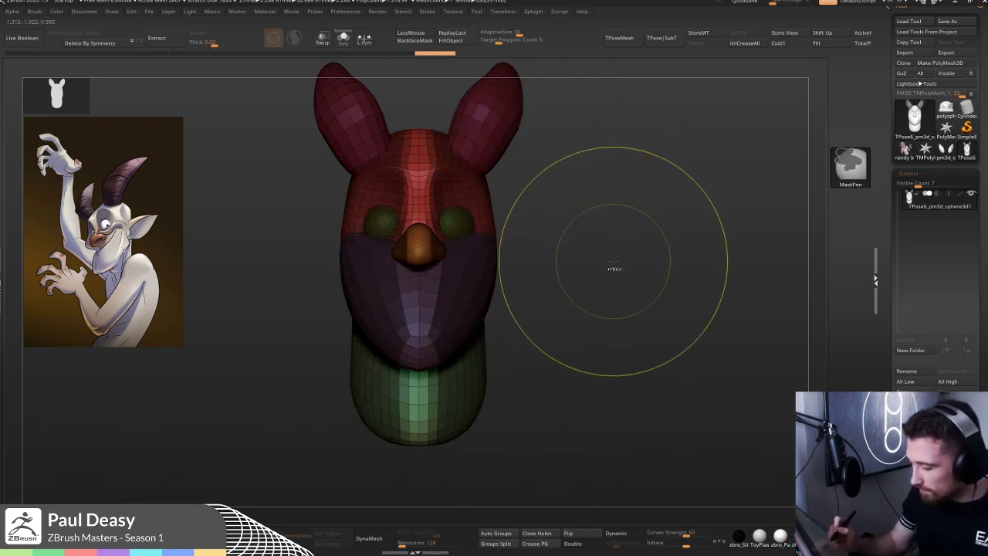
left_click(609, 265, "ctrl")
left_click(532, 246, "ctrl")
left_click(534, 245, "ctrl")
left_click(532, 247, "ctrl")
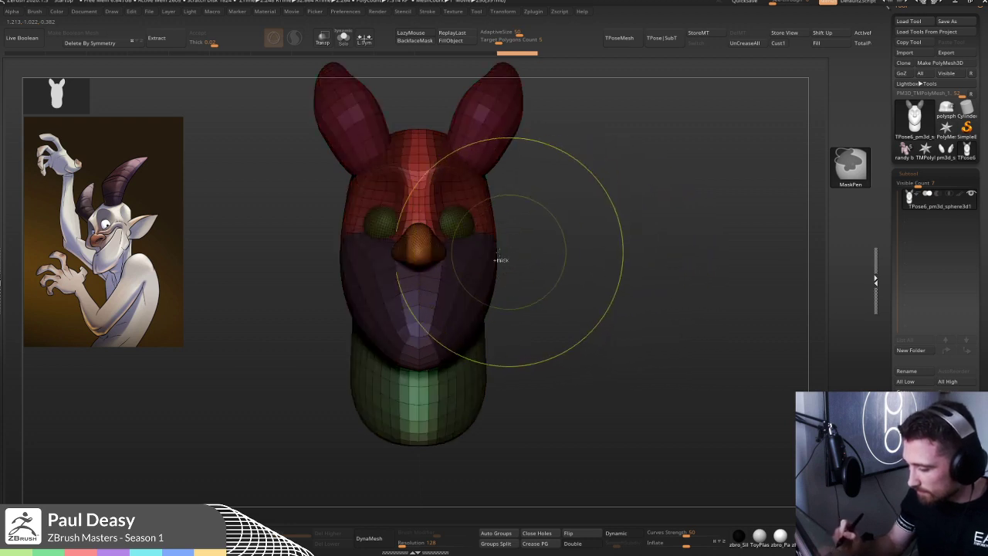
left_click(494, 257, "ctrl")
left_click(546, 261, "ctrl")
- Widen the head by moving its unmasked sides outward about 0.06 with the gizmo, and transfer the change back to the subtools
key("w")
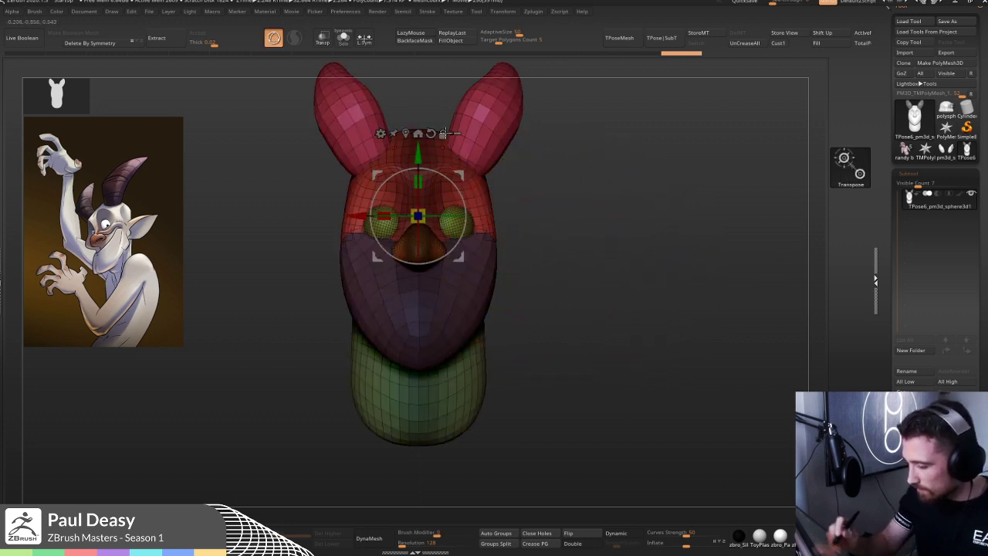
key("q")
key("space")
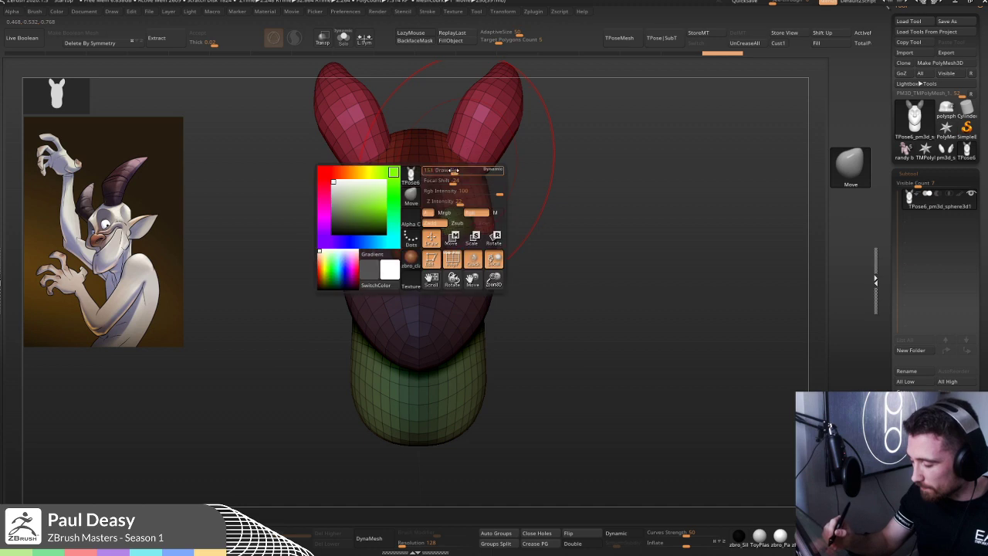
key("w")
left_click_drag(500, 239, 504, 238)
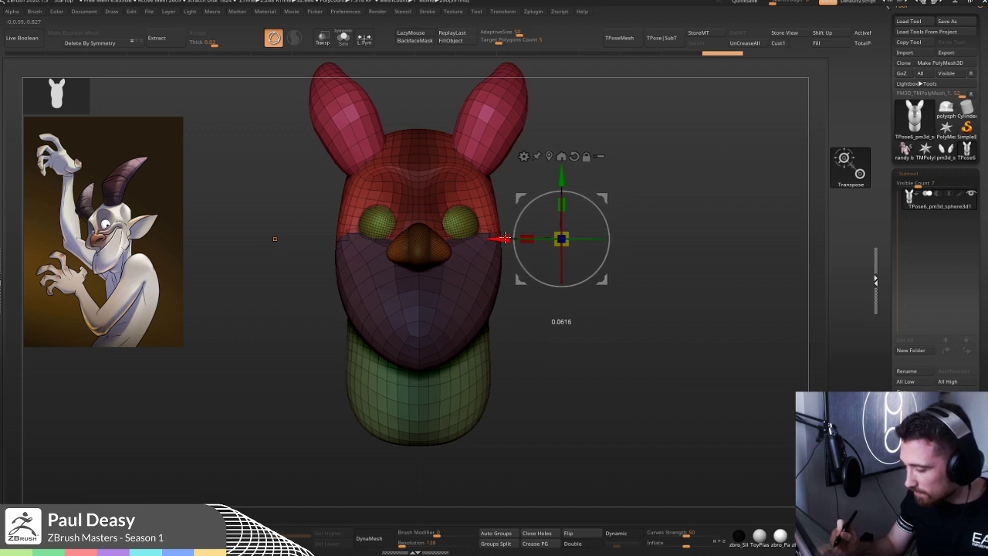
left_click(661, 37)
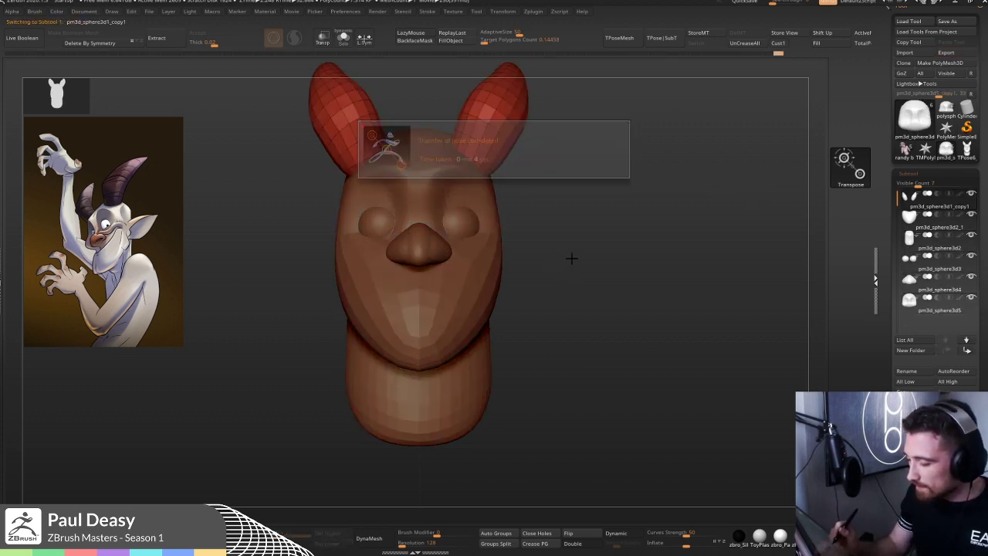
- Select the nose mesh and adjust its form with a smaller Move brush
key("q")
key("space")
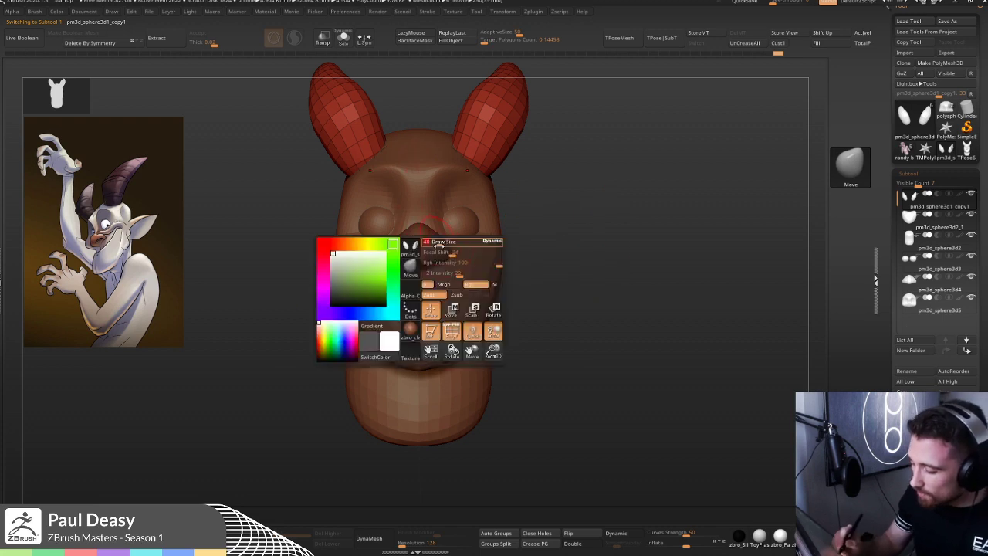
left_click(446, 249, "alt")
key("space")
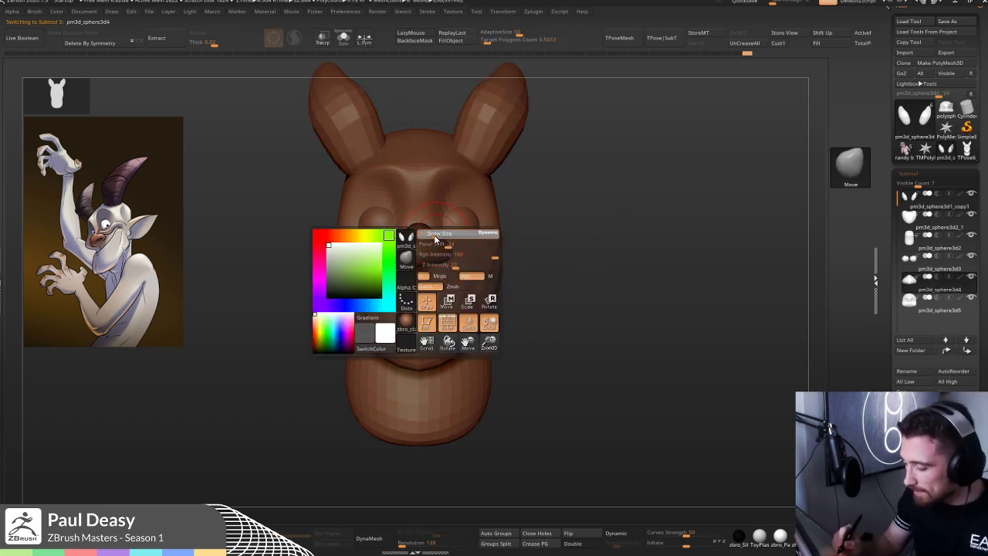
left_click_drag(437, 242, 433, 243)
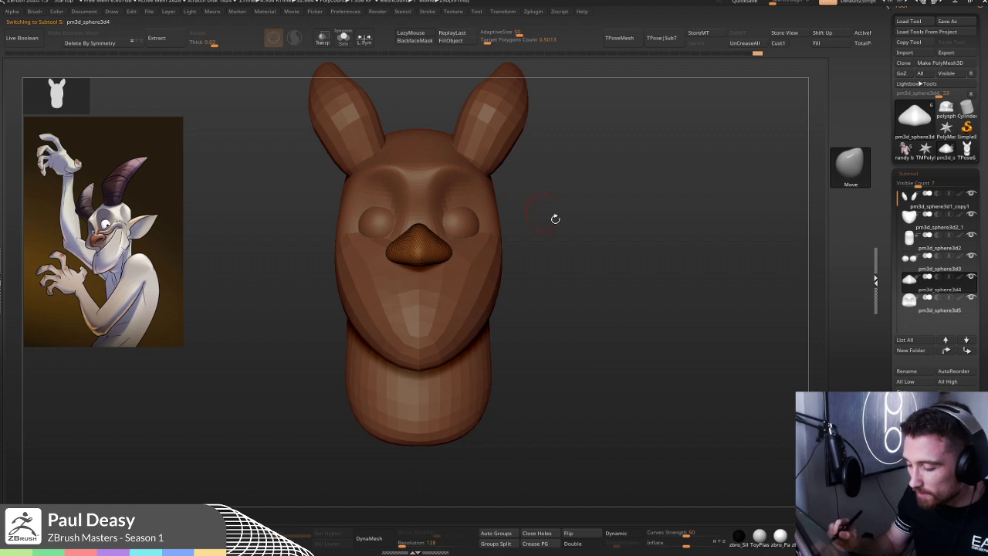
left_click_drag(527, 205, 486, 270)
right_click_drag(427, 245, 441, 324)
right_click_drag(471, 254, 449, 241)
- Carve a crease around the nostril on the side of the nose with the DamStandard brush
key("b")
key("d")
key("s")
key("space")
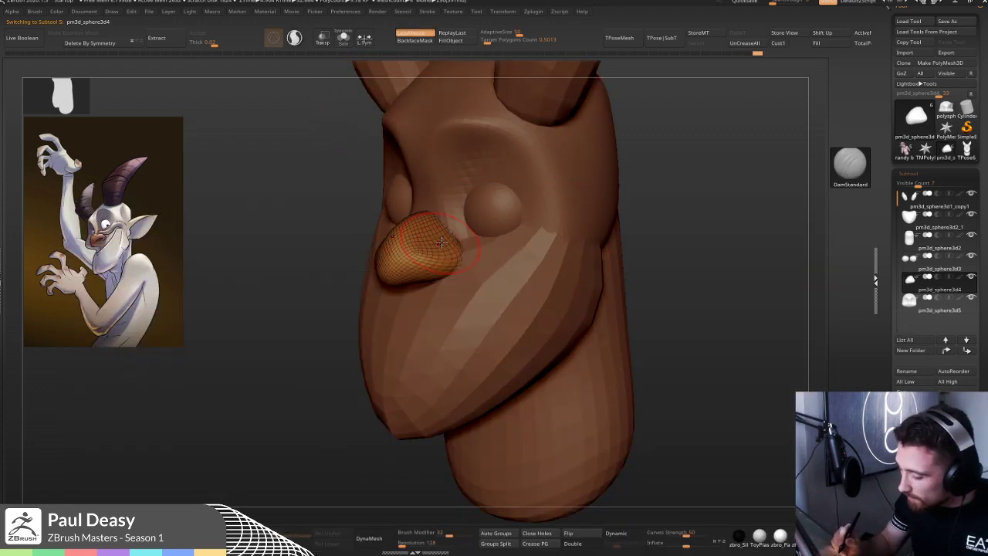
left_click_drag(429, 245, 442, 236)
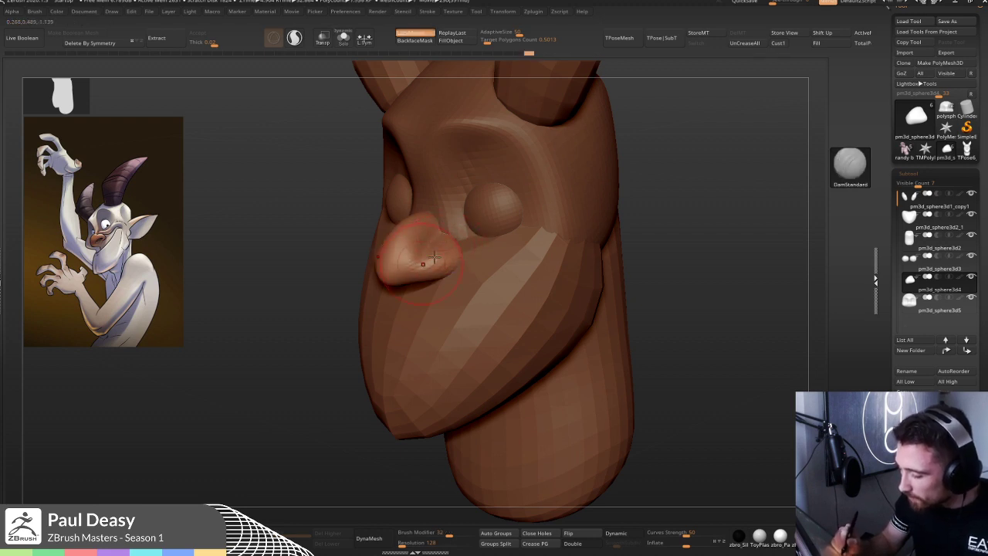
- Refine the nose's bridge, nostril wings and tip with the Move brush from three-quarter, front and side views
key("b")
key("m")
key("v")
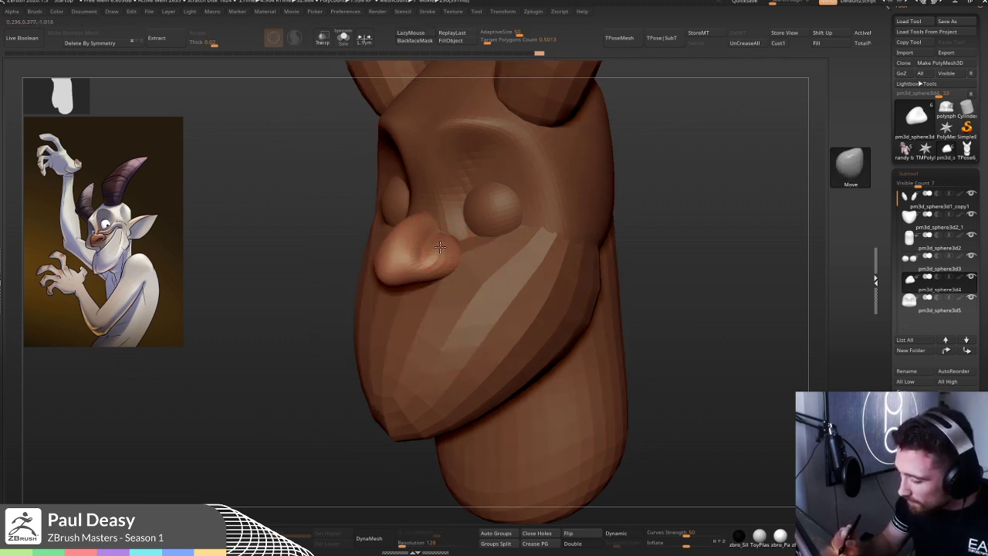
right_click_drag(468, 246, 455, 265, "shift")
left_click_drag(455, 265, 428, 248)
right_click_drag(435, 246, 424, 239)
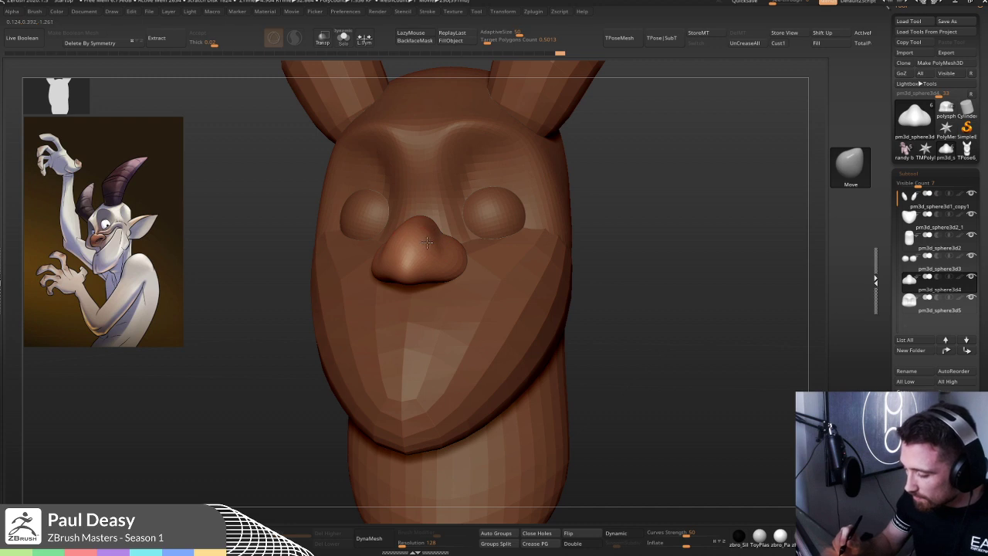
right_click_drag(427, 242, 429, 237)
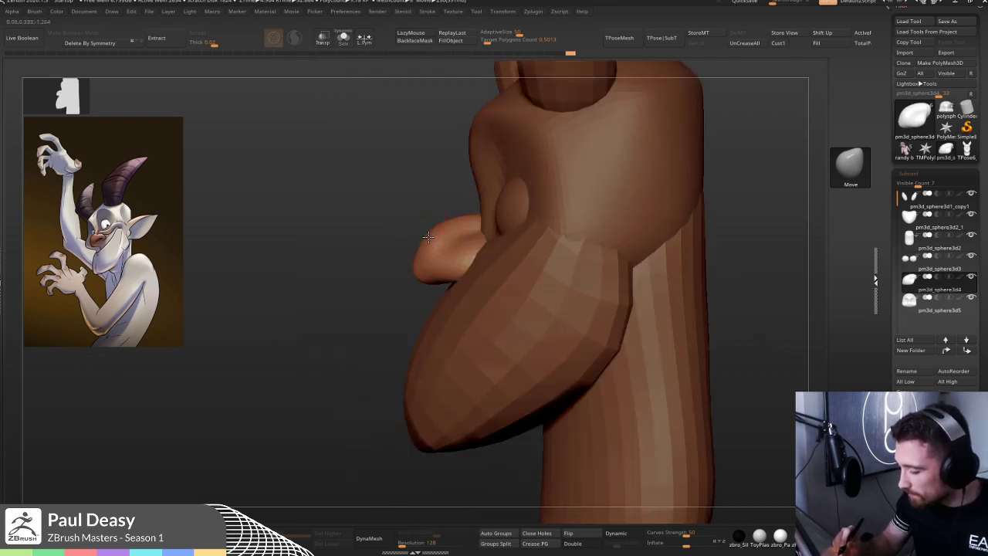
right_click_drag(403, 301, 392, 286, "ctrl")
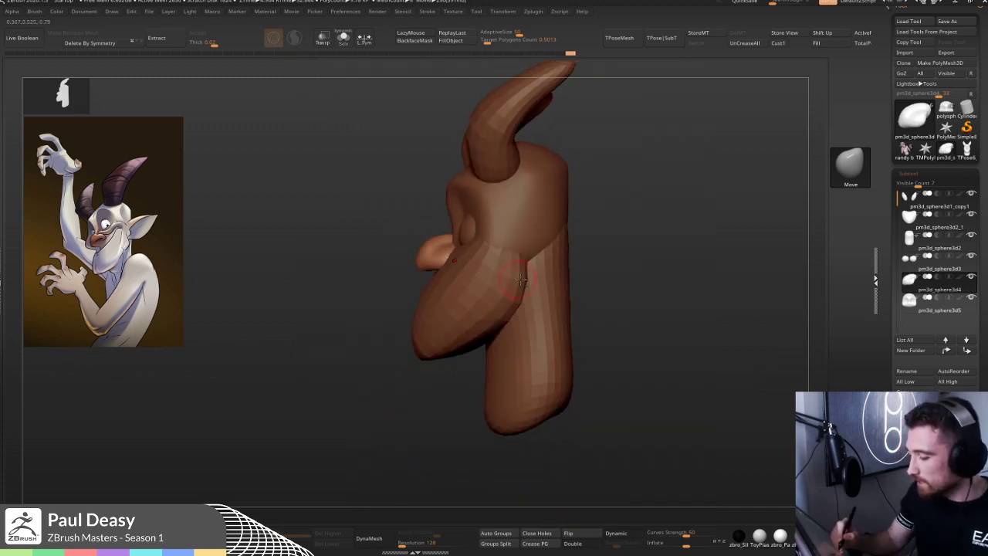
- Select the jaw mesh and adjust its outline with a resized Move brush
right_click_drag(498, 270, 488, 259, "alt")
left_click(493, 273, "alt")
key("space")
left_click_drag(504, 290, 503, 307)
key("space")
right_click_drag(597, 298, 538, 255, "alt")
- Subdivide the jaw mesh, delete its lower subdivision levels and display its polygroup wireframe
key("space")
key("d")
key("shift+d")
key("ctrl+d")
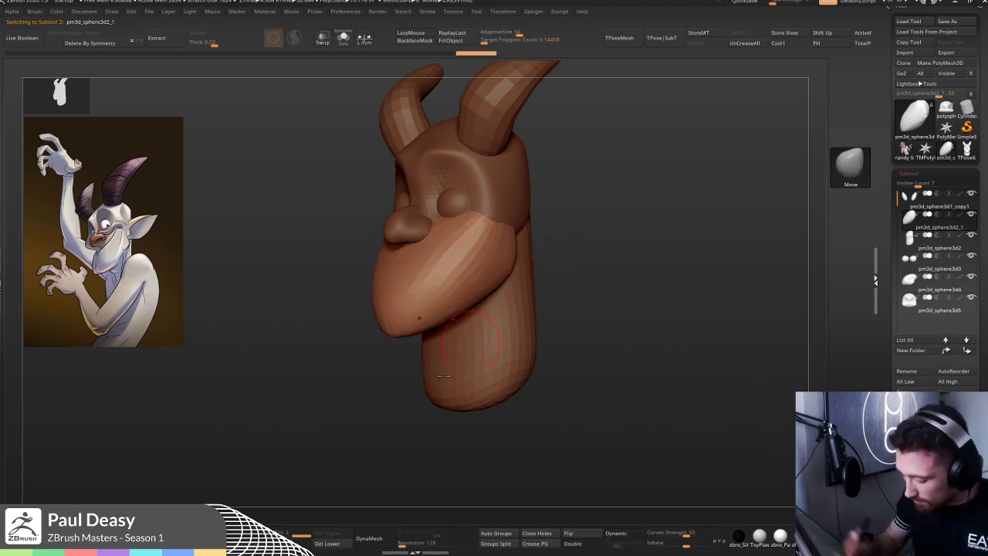
left_click(327, 543)
right_click_drag(468, 249, 574, 265)
key("shift+f")
- Slice the jaw along the mouth line in side view with SliceCurve, separating the upper muzzle and lower jaw into polygroups
right_click_drag(656, 271, 354, 373)
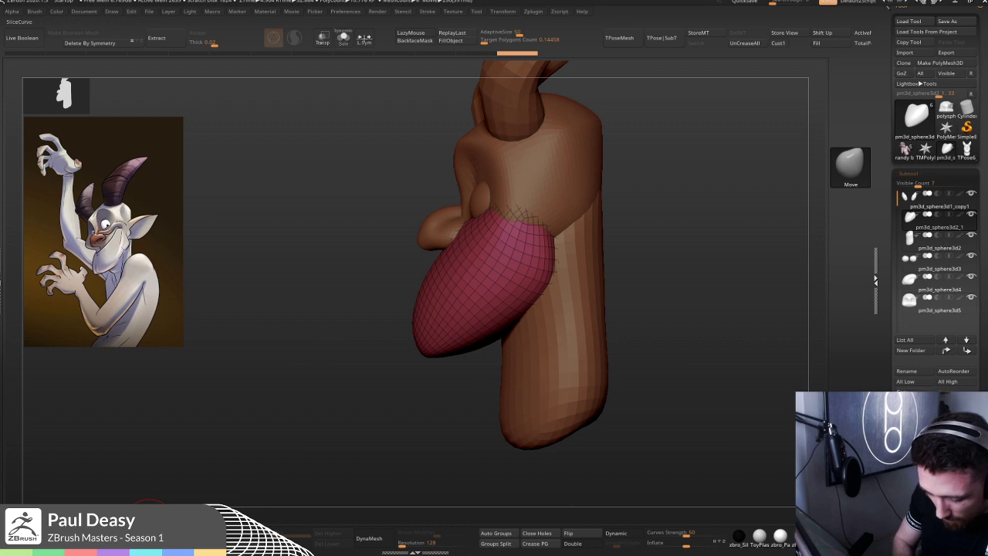
right_click_drag(346, 361, 330, 382, "alt")
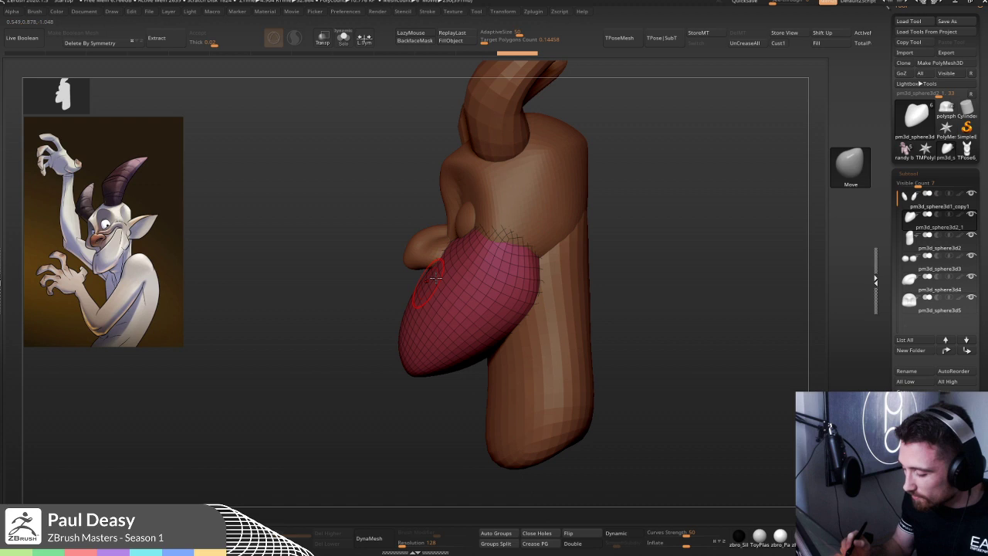
right_click_drag(471, 291, 485, 289, "alt")
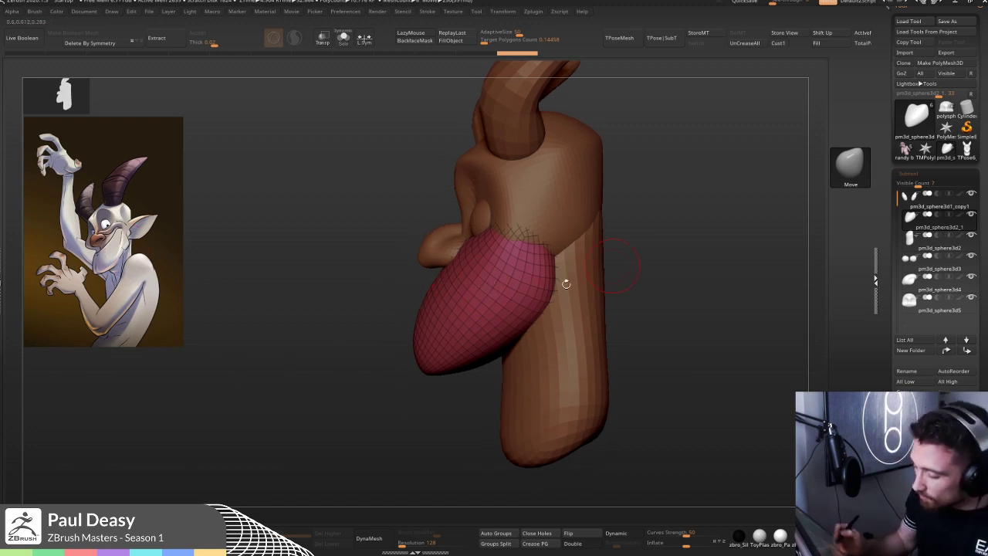
left_click_drag(380, 309, 396, 312)
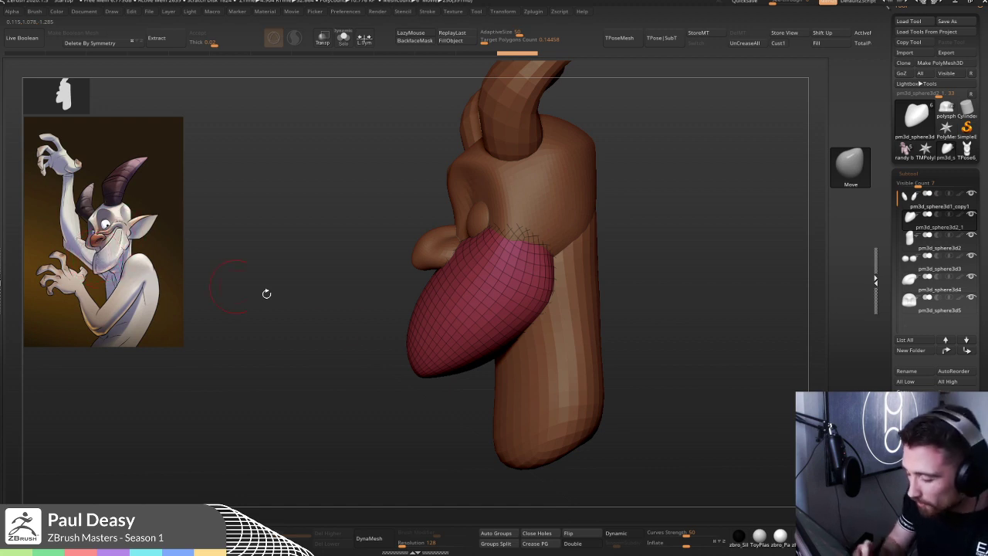
left_click_drag(347, 340, 363, 337)
key("ctrl+shift")
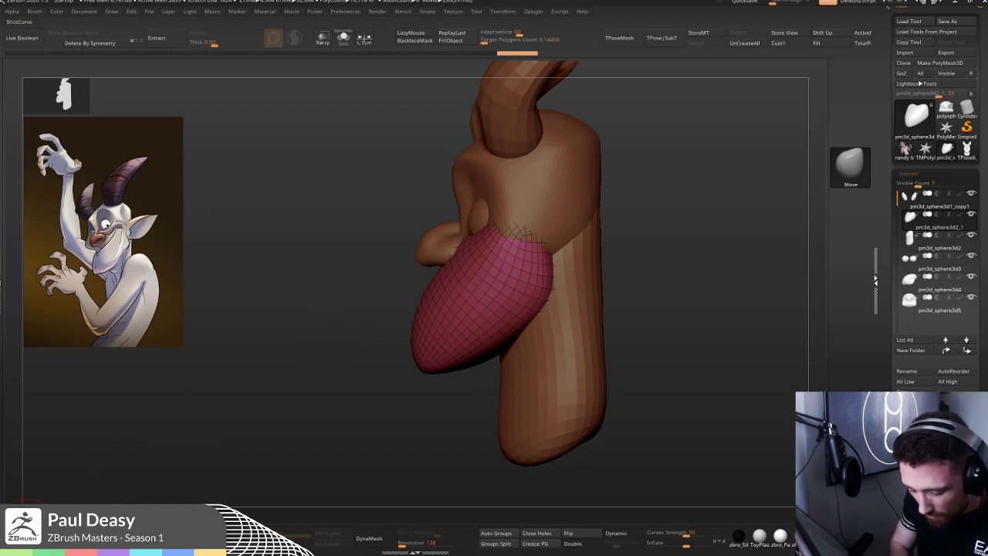
key("ctrl+shift")
mouse_move(349, 302)
left_mouse_down("ctrl+shift")
mouse_move(408, 302)
mouse_move(521, 263)
mouse_move(533, 245)
left_mouse_up("ctrl+shift")
mouse_move(410, 291)
left_mouse_down("ctrl+shift")
mouse_move(489, 286)
mouse_move(549, 233)
mouse_move(612, 233)
left_mouse_up("ctrl+shift")
- Shape the muzzle and lower jaw around the mouth line with Move strokes from the side and front
left_click_drag(633, 275, 679, 271)
right_click_drag(421, 294, 409, 297)
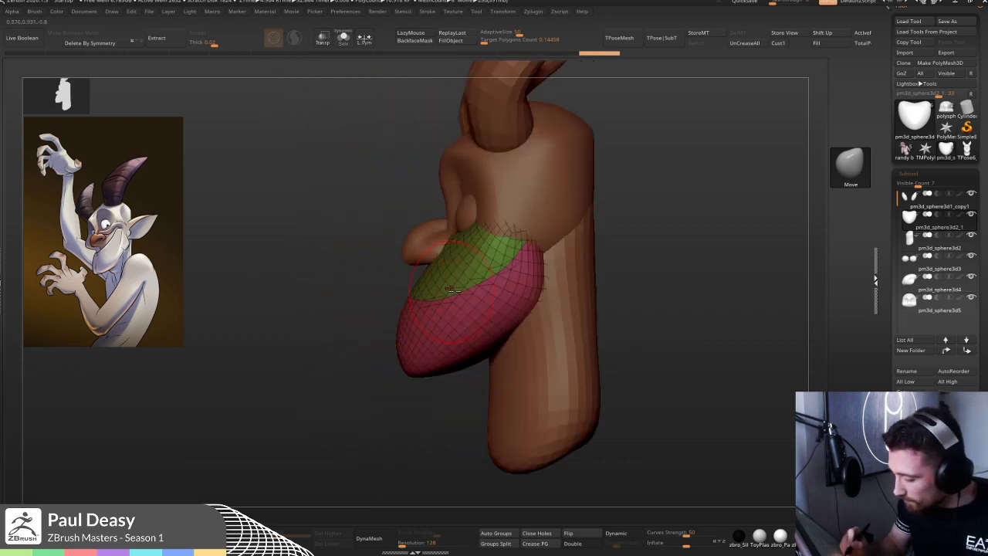
left_click_drag(450, 290, 468, 288)
right_click_drag(475, 288, 449, 298)
left_click_drag(445, 300, 464, 257)
right_click_drag(437, 284, 513, 257)
mouse_move(491, 283)
left_mouse_down()
mouse_move(494, 271)
mouse_move(440, 294)
left_mouse_up()
right_click_drag(455, 288, 472, 261, "shift")
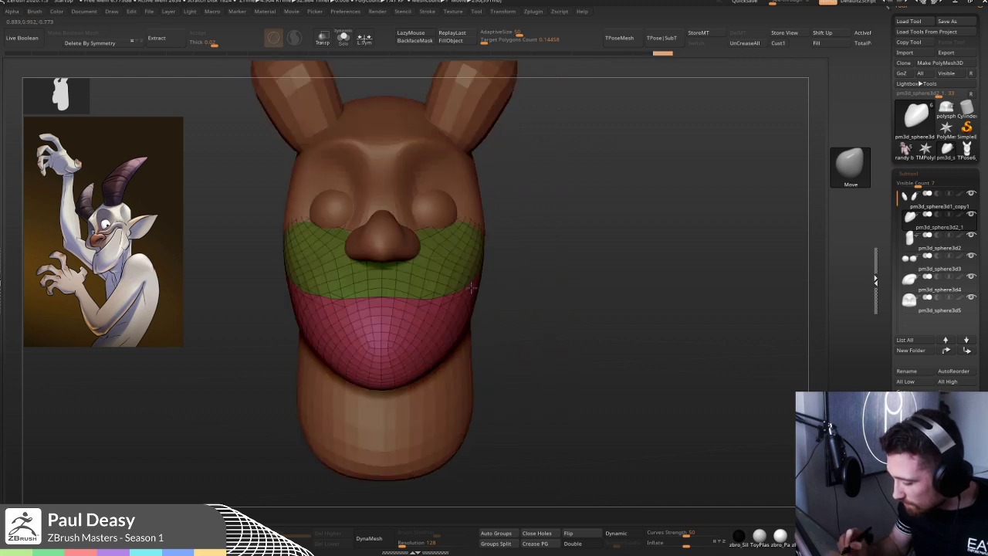
mouse_move(456, 295)
right_mouse_down()
mouse_move(368, 304)
mouse_move(400, 306)
right_mouse_up()
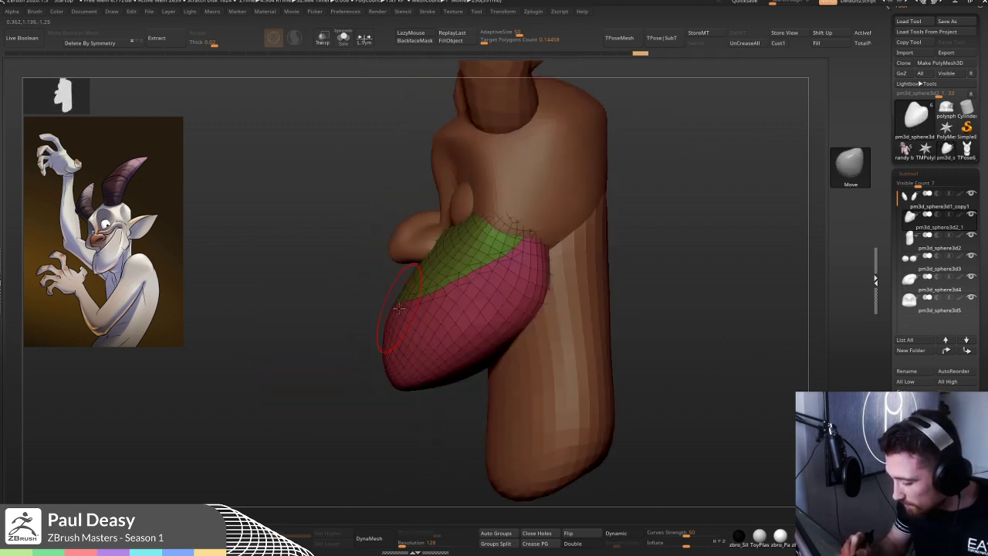
- Resize the Move brush and adjust the back corner and underside of the two-group jaw mesh in side view
right_click(432, 292)
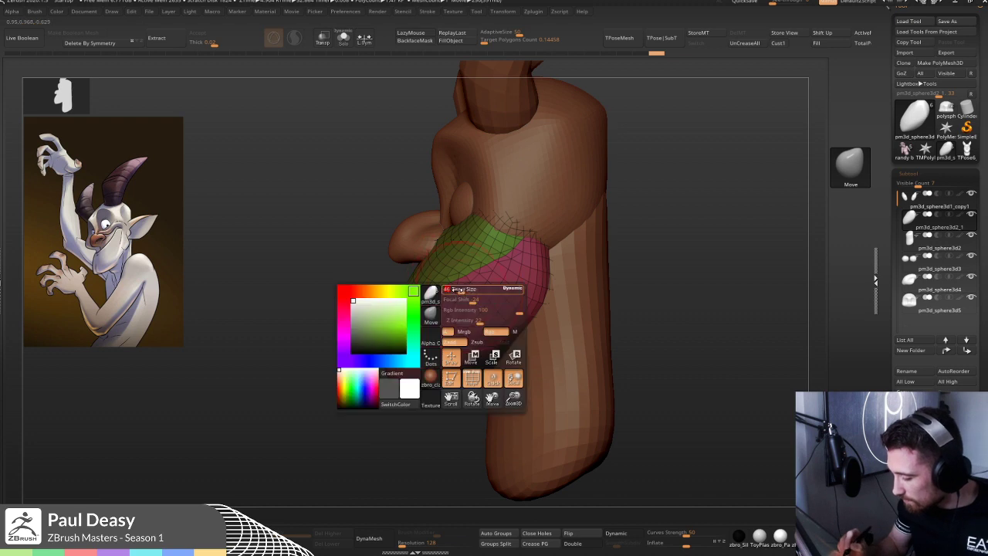
mouse_move(437, 291)
right_mouse_down()
mouse_move(523, 282)
mouse_move(496, 273)
right_mouse_up()
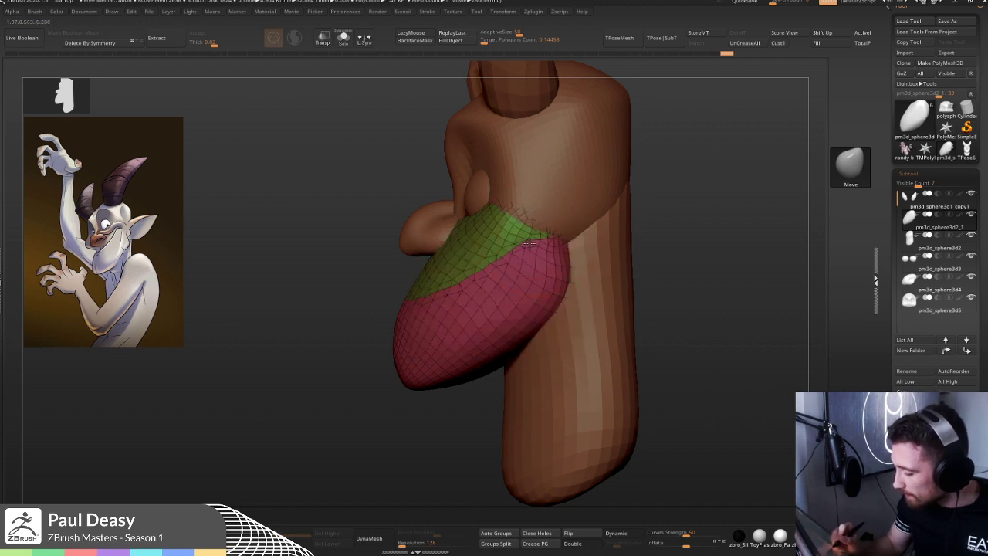
key("space")
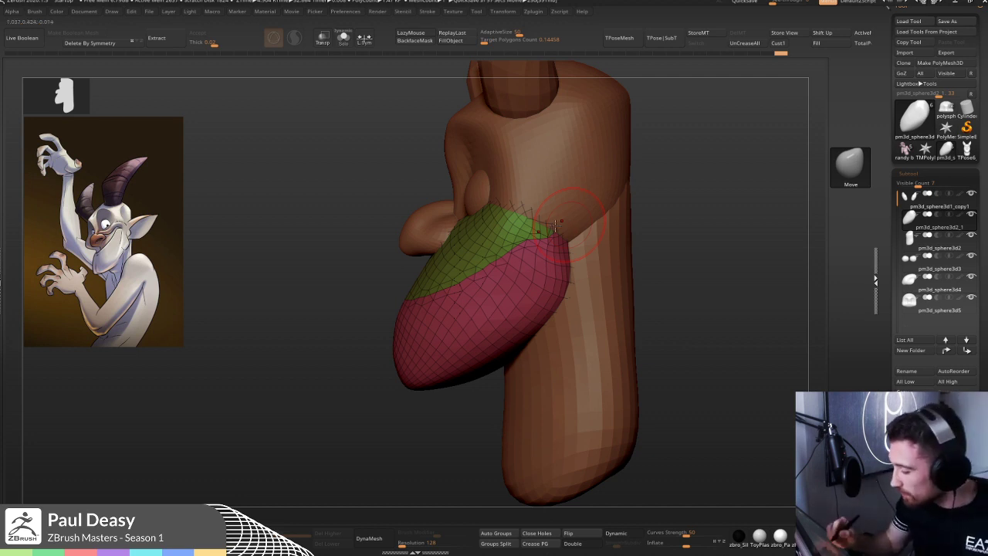
key("space")
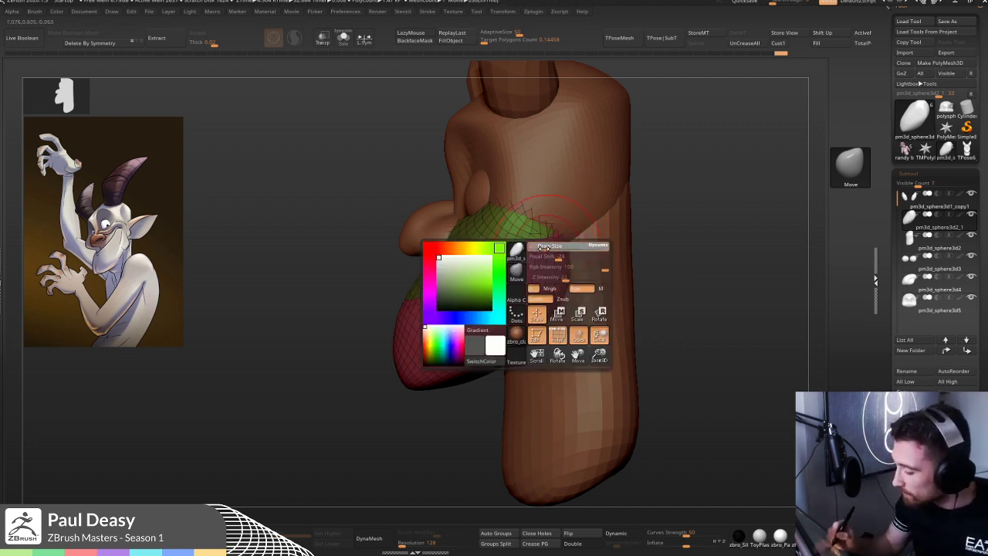
key("space")
left_click_drag(550, 226, 568, 262, "shift")
mouse_move(556, 302)
left_mouse_down("shift")
mouse_move(573, 270)
mouse_move(560, 307)
left_mouse_up("shift")
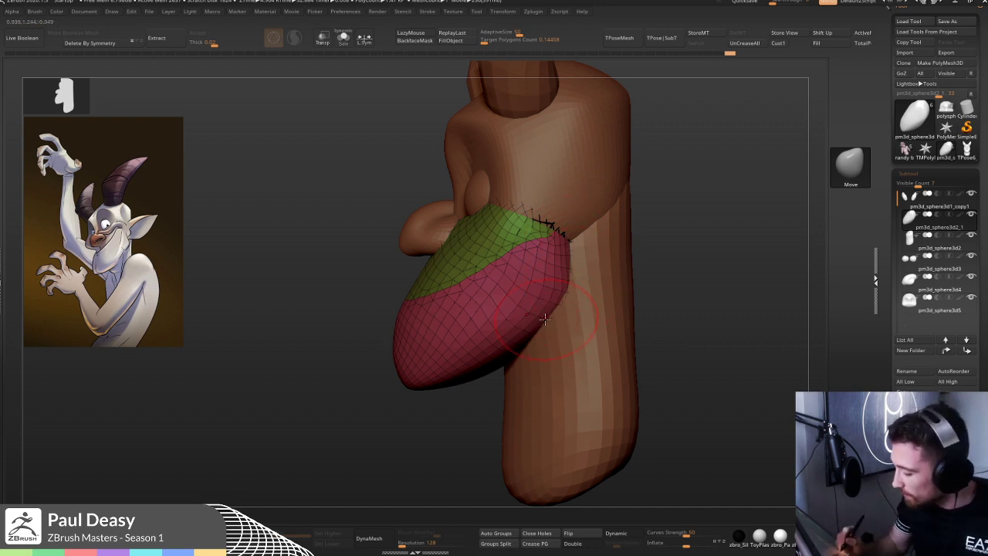
right_click_drag(508, 349, 511, 313, "alt")
left_click_drag(539, 200, 550, 212)
- Sharpen the mouth line between the upper muzzle and lower jaw with Pinch brush strokes
key("b")
key("p")
key("i")
mouse_move(533, 298)
left_mouse_down()
mouse_move(496, 323)
mouse_move(549, 250)
left_mouse_up()
left_click_drag(396, 347, 411, 343)
mouse_move(565, 222)
left_mouse_down()
mouse_move(472, 345)
mouse_move(420, 350)
left_mouse_up()
- Split the jaw mesh by polygroups into separate muzzle and lower jaw subtools and return to the Move brush
left_click_drag(606, 284, 677, 293)
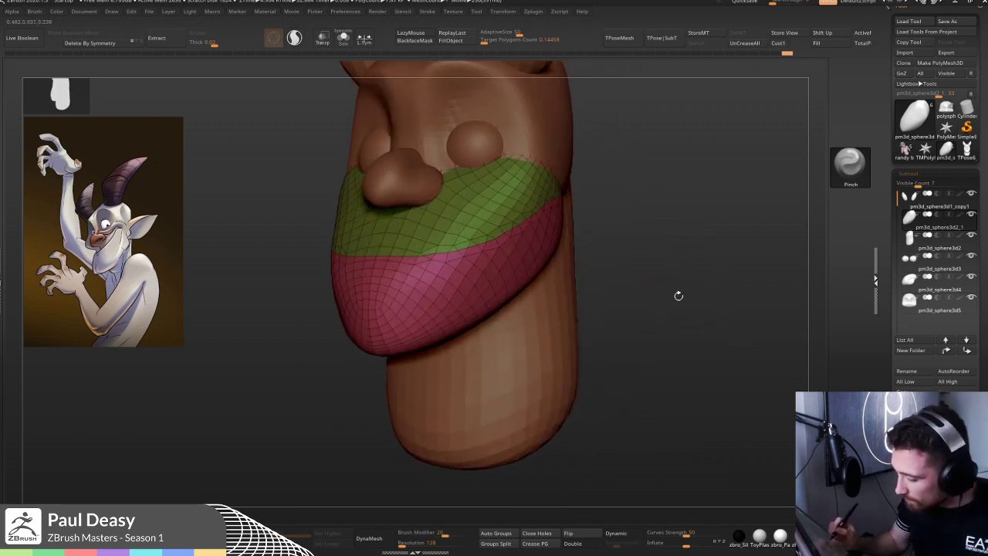
left_click(498, 544)
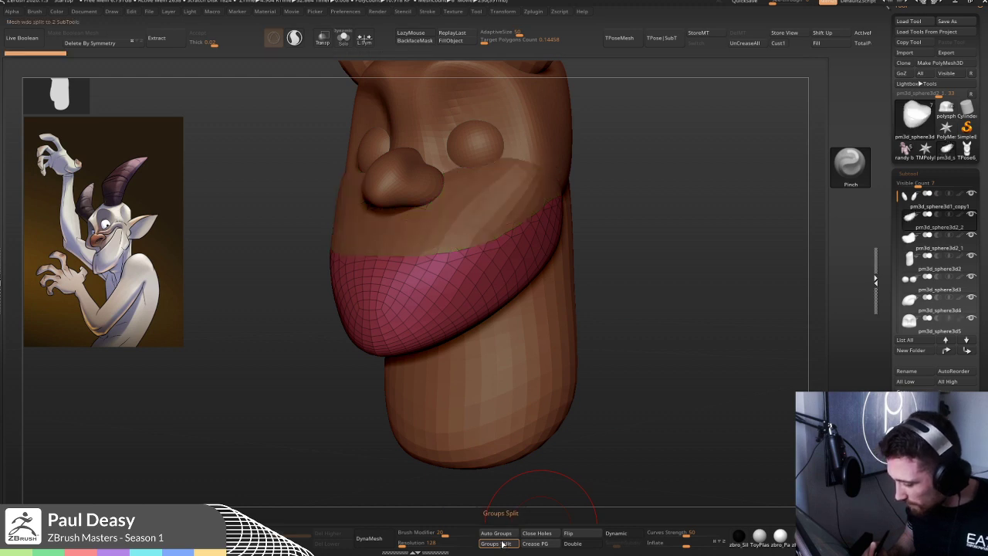
left_click_drag(653, 351, 626, 329, "shift")
key("b")
key("m")
key("v")
- Select the upper muzzle and try adjusting its mouth edge with a resized Move brush
left_click(438, 243, "alt")
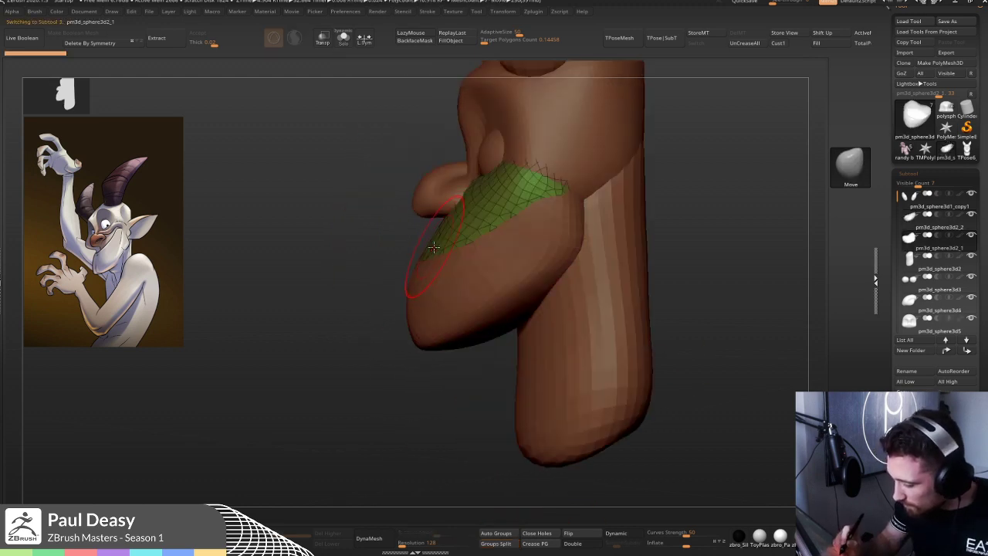
right_click_drag(477, 253, 496, 275, "alt")
right_click(439, 337)
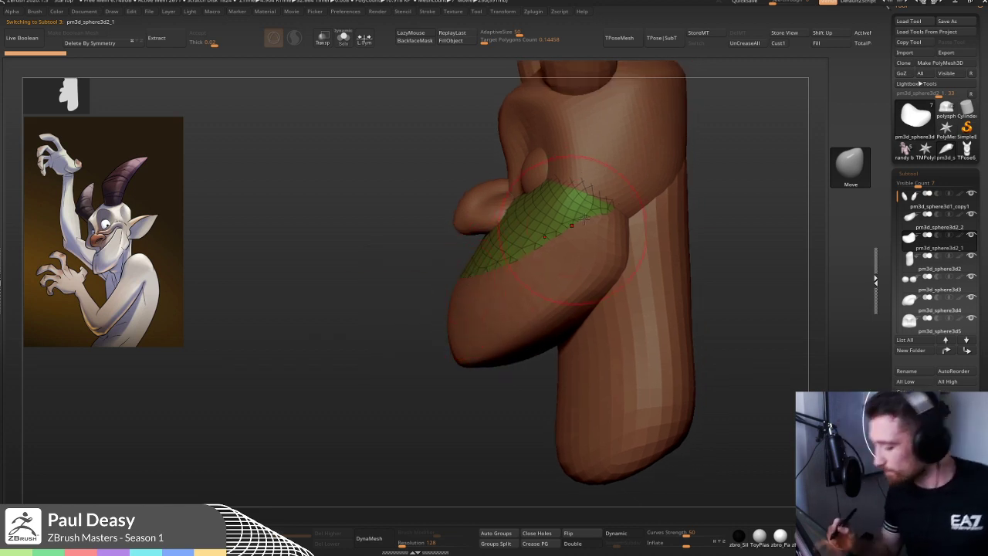
key("space")
left_click_drag(556, 260, 550, 261)
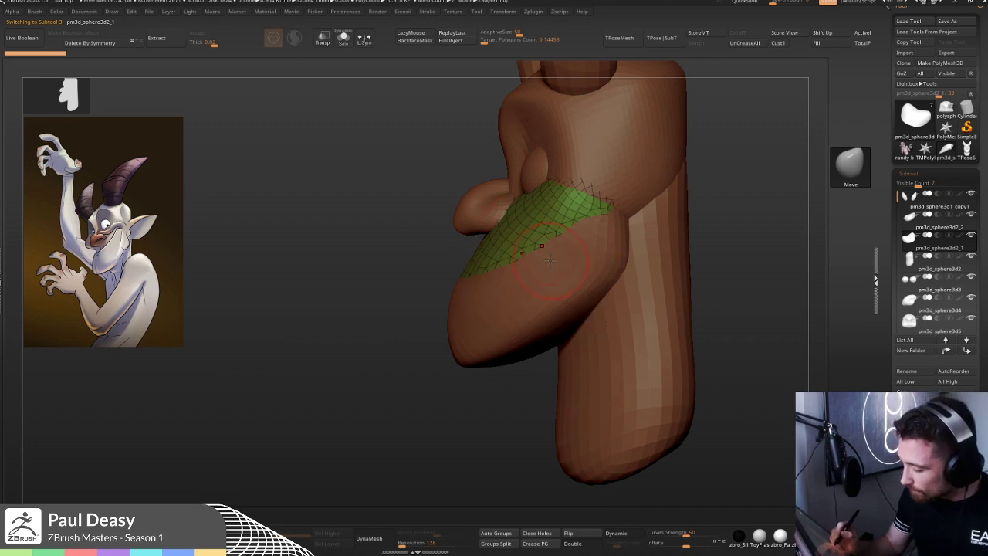
right_click_drag(545, 271, 526, 265)
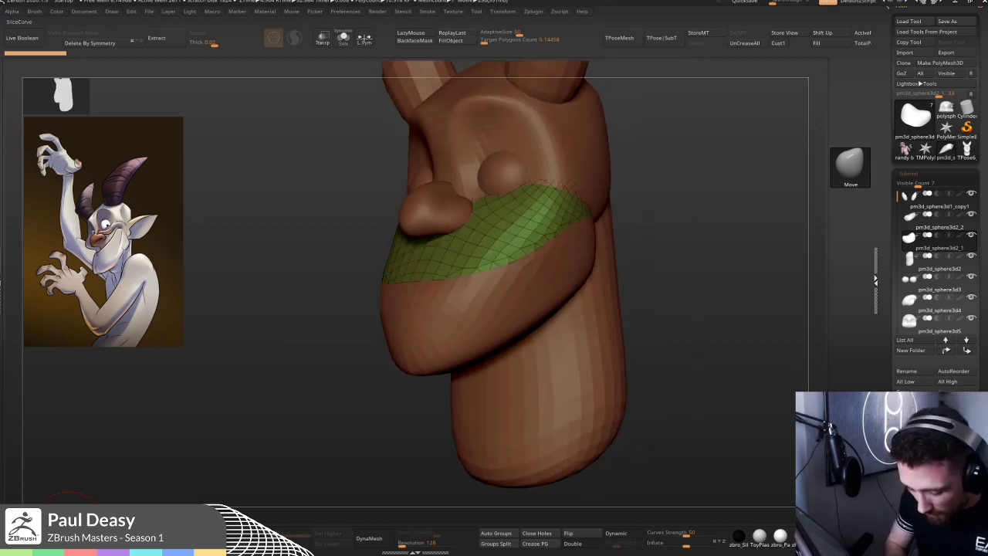
right_click_drag(353, 335, 372, 313)
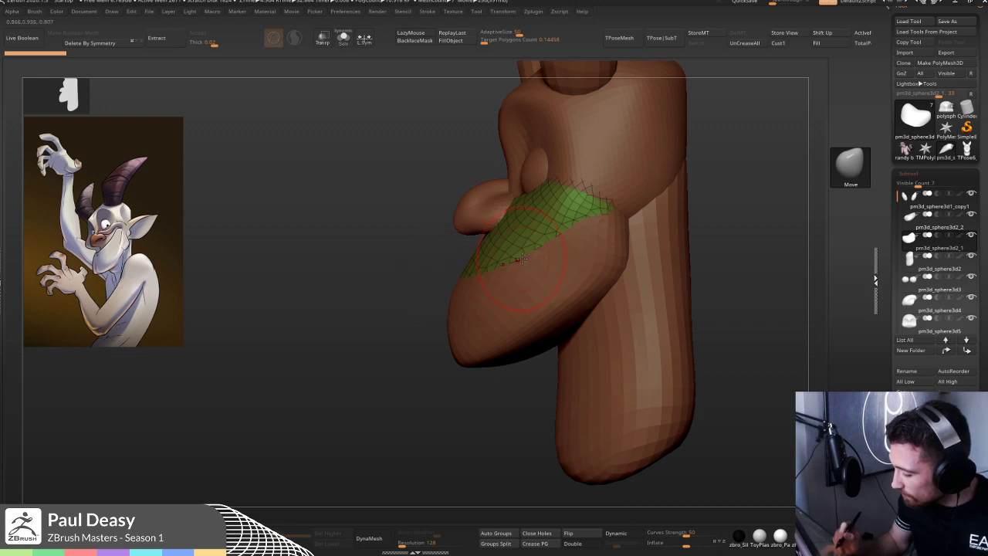
key("space")
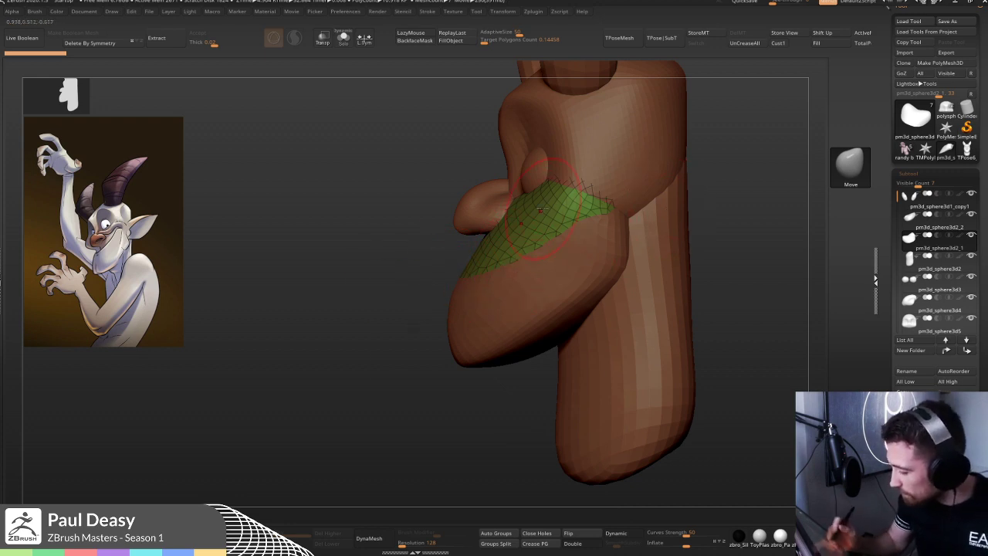
- Isolate the lower jaw, refine its upper lip edge with a resized Move brush, and show the whole head again
left_click(525, 261, "alt")
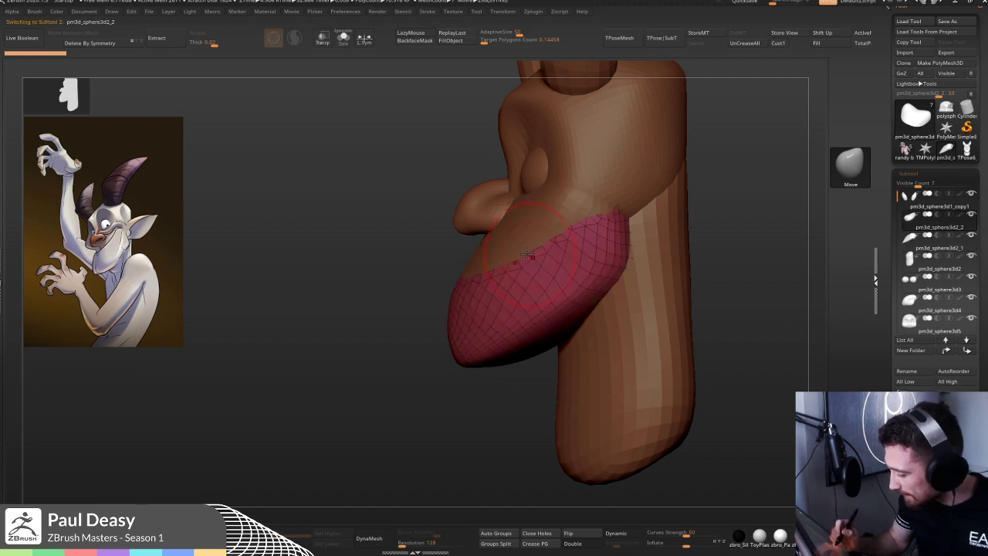
right_click_drag(559, 265, 547, 271, "ctrl")
right_click_drag(539, 264, 531, 267)
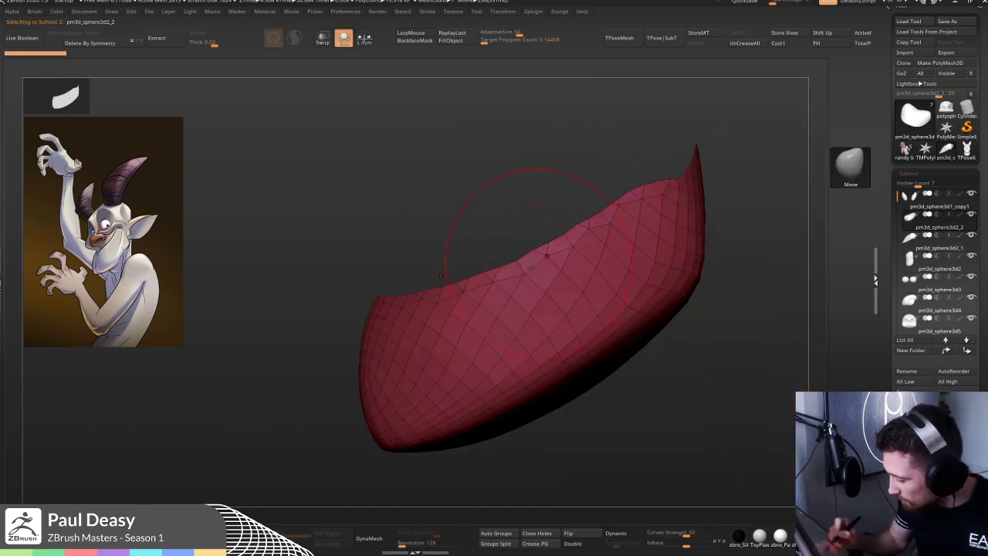
key("space")
left_click_drag(537, 254, 521, 262)
left_click_drag(500, 224, 361, 234)
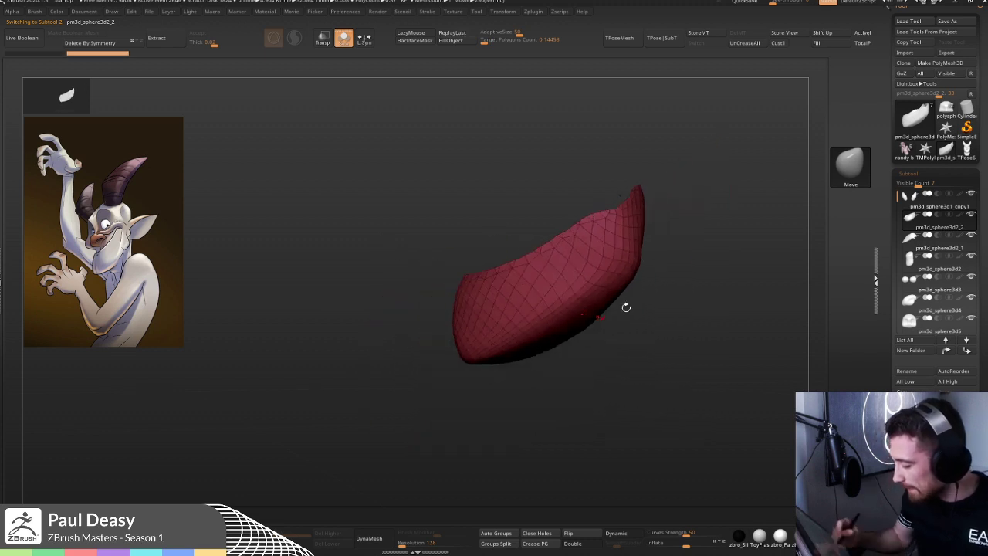
left_click_drag(601, 316, 540, 328)
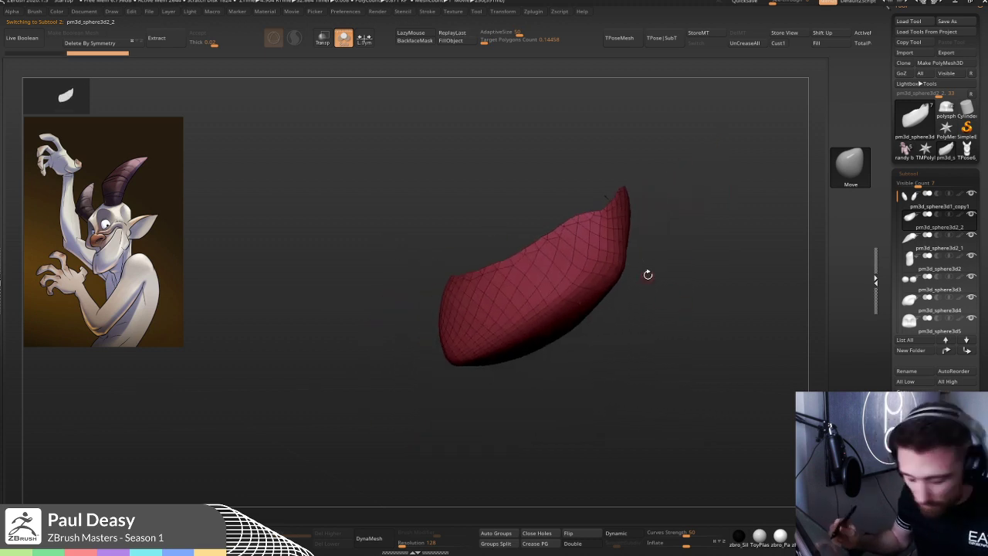
key("shift+s")
right_click_drag(722, 268, 722, 263)
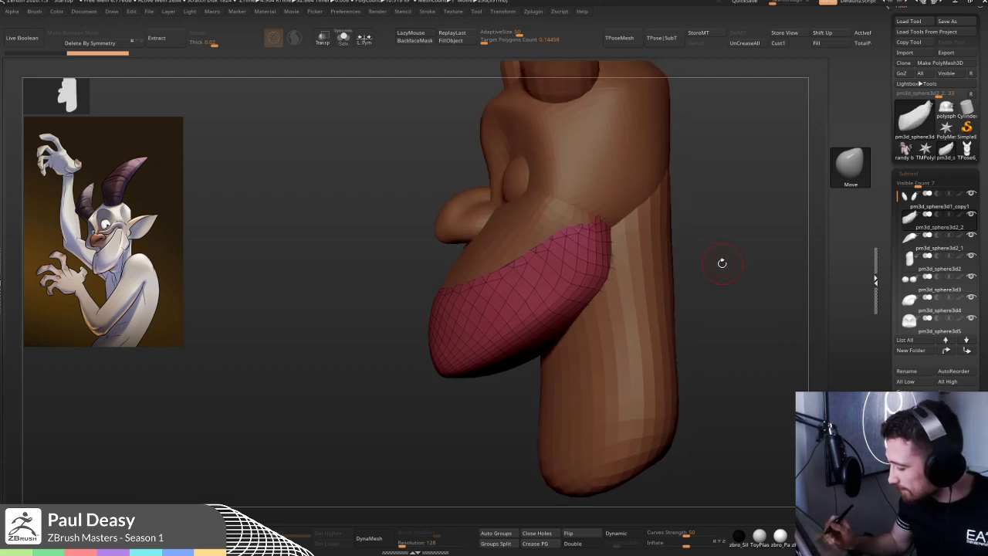
- Select the upper muzzle and push its front inward behind the lower lip with Move strokes
left_click(486, 264, "alt")
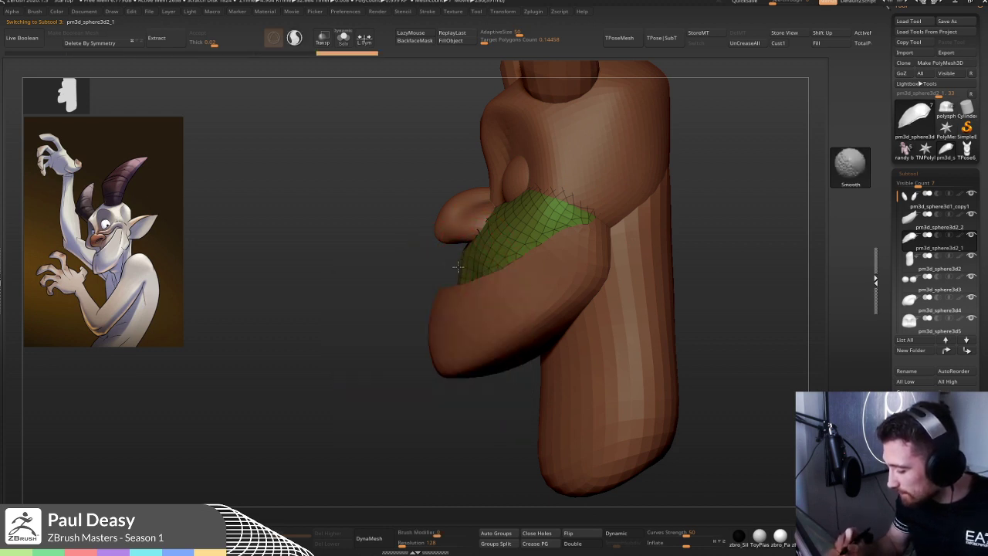
left_click_drag(460, 288, 461, 275)
right_click(466, 325)
mouse_move(466, 325)
right_mouse_down()
mouse_move(481, 318)
mouse_move(453, 324)
right_mouse_up()
left_click_drag(476, 264, 465, 270)
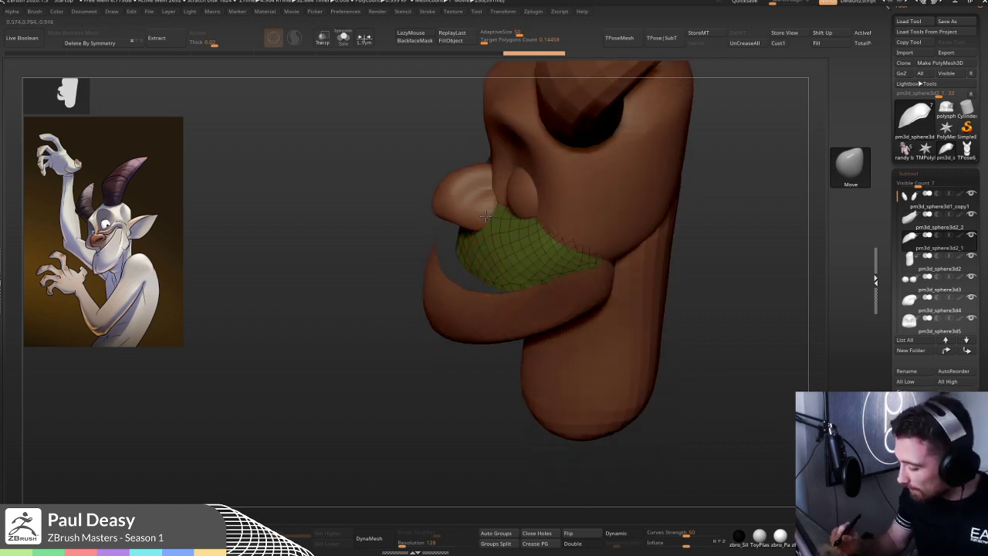
right_click_drag(466, 324, 472, 289)
- Refine the upper muzzle's sides and mouth edge with a resized Move brush from the side and front
key("space")
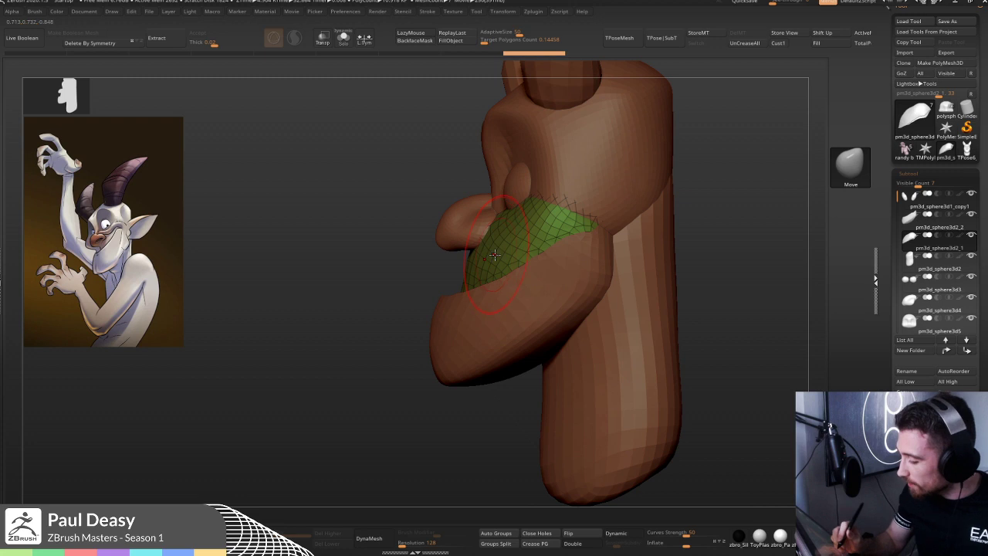
right_click_drag(519, 260, 603, 267)
key("space")
left_click_drag(509, 279, 510, 292)
right_click(515, 289)
right_click_drag(589, 271, 569, 222, "ctrl")
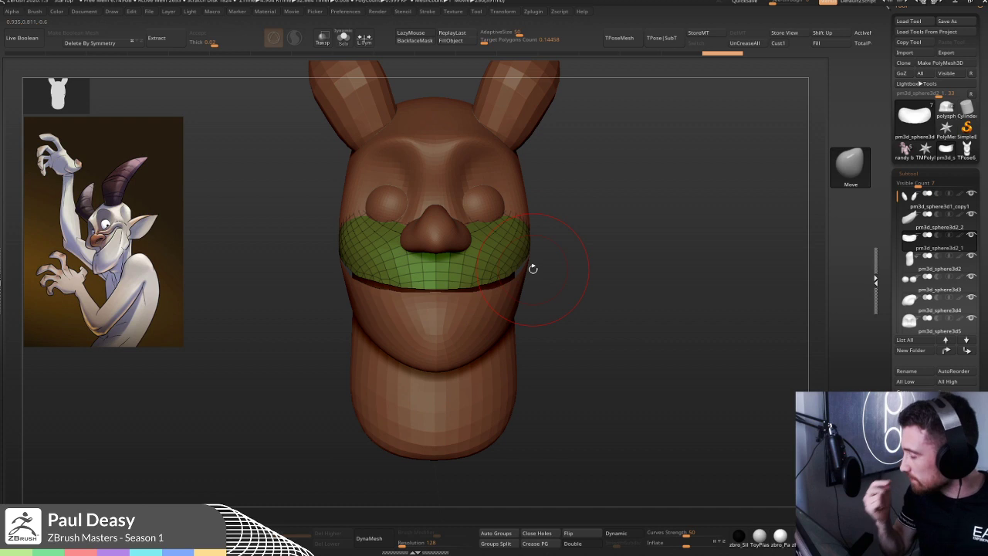
- Select the lower jaw, reshape its front lip with Move, and smooth the upper edge near the mouth corners
left_click_drag(587, 287, 433, 317)
left_click(455, 311, "alt")
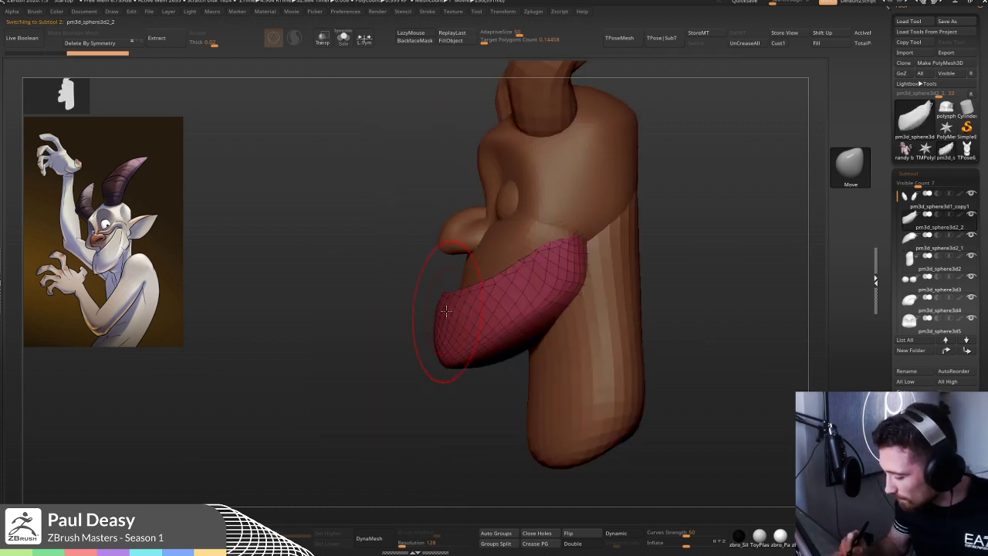
key("space")
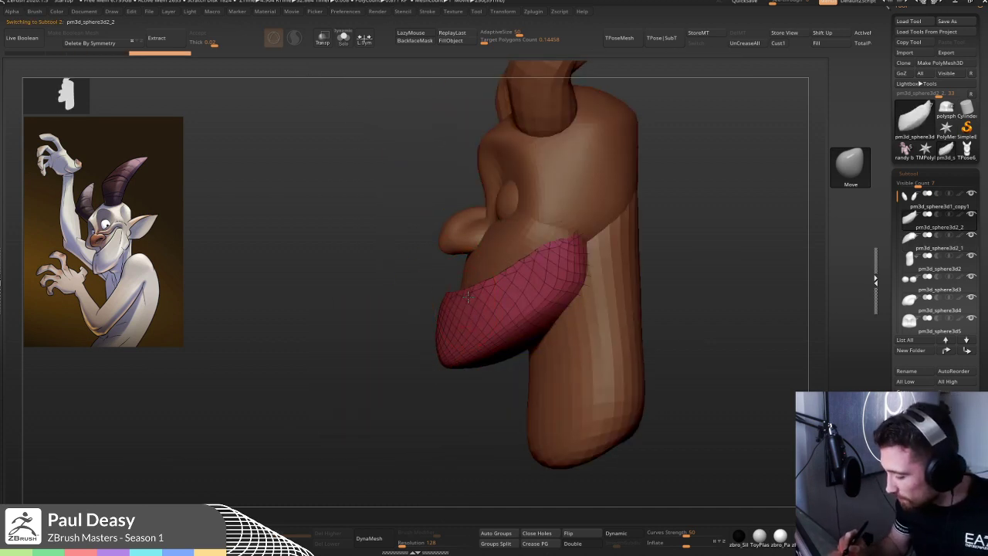
key("space")
left_click_drag(417, 301, 568, 297)
key("space")
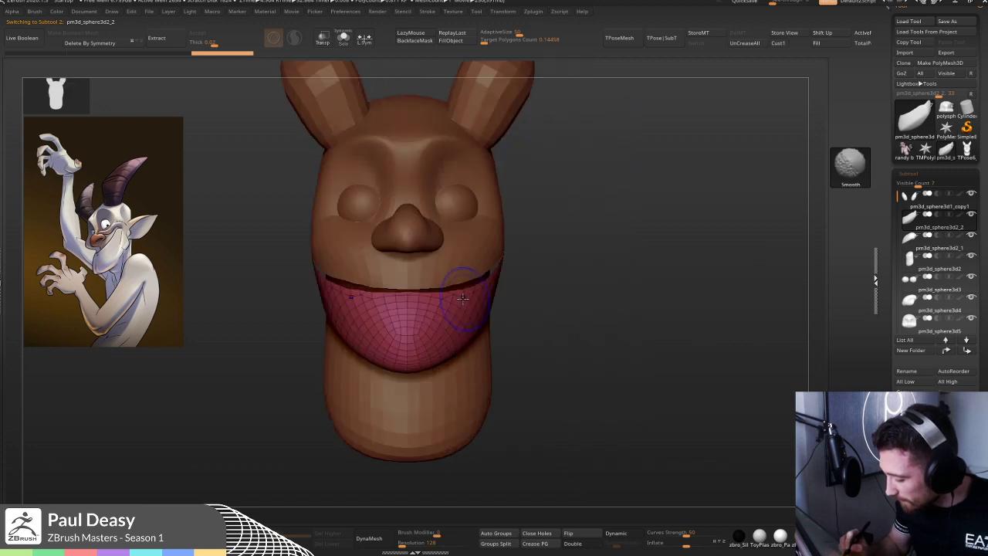
left_click_drag(455, 295, 461, 287)
- ZRemesh the lower jaw into a coarser mesh and adjust its upper back edge with a resized Move brush
left_click_drag(582, 292, 546, 284)
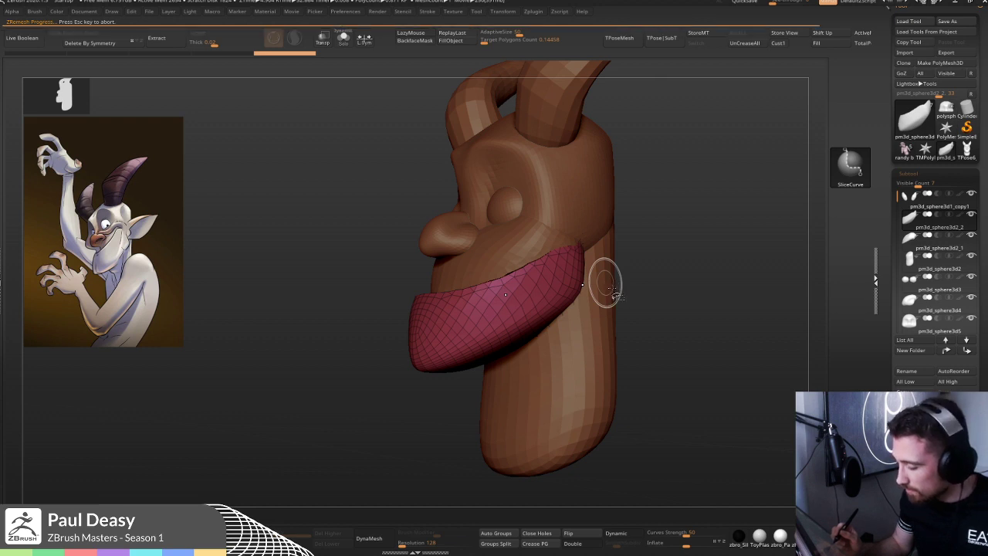
right_click_drag(540, 289, 517, 305)
right_click(543, 324)
right_click(549, 314)
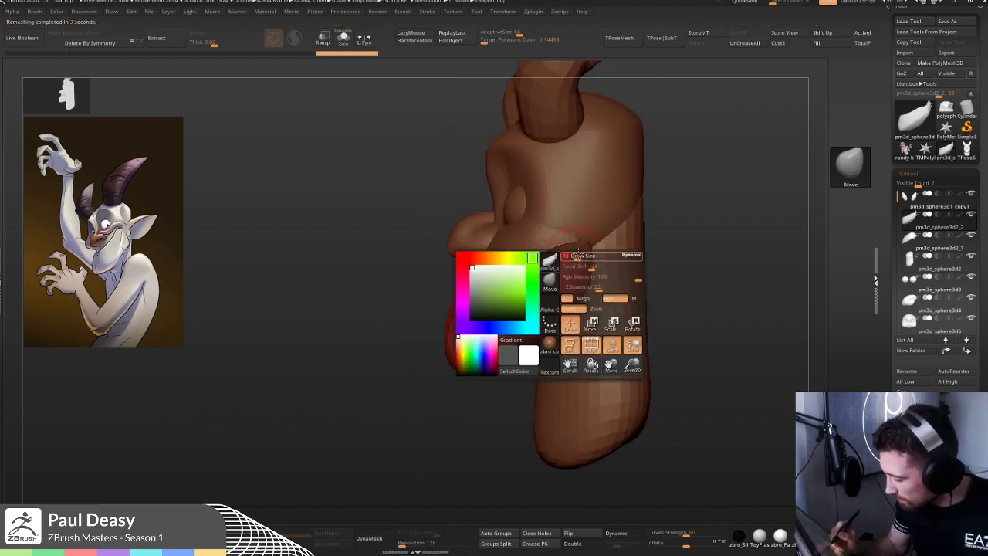
left_click_drag(562, 256, 559, 259)
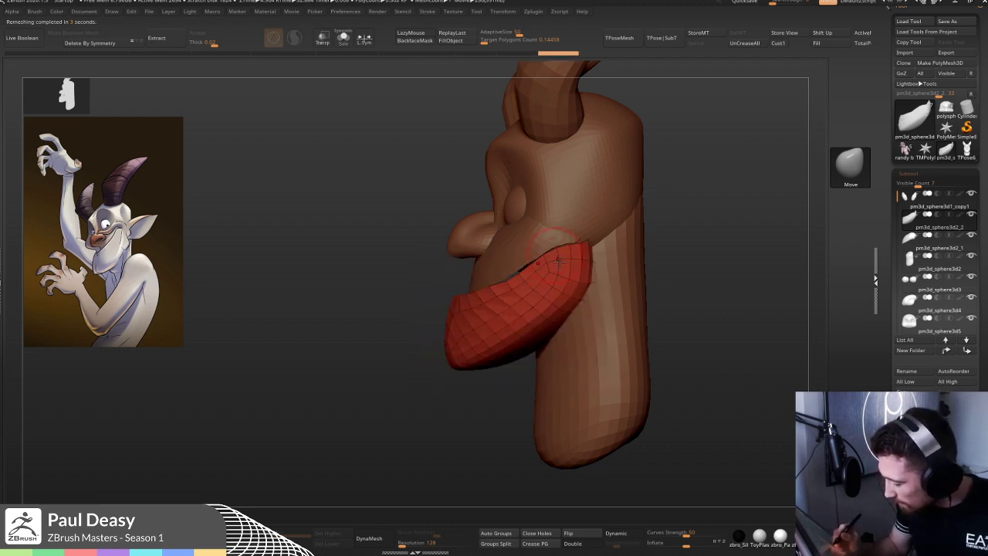
- Try subdividing the lower jaw and moving its upper edge, then go back to the coarse mesh
left_click(374, 538)
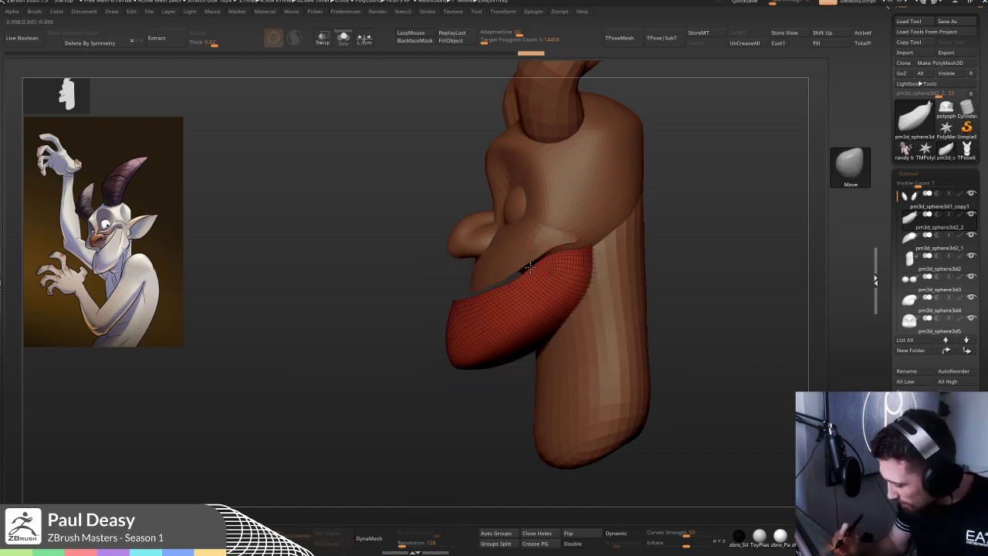
right_click_drag(534, 285, 521, 276, "ctrl")
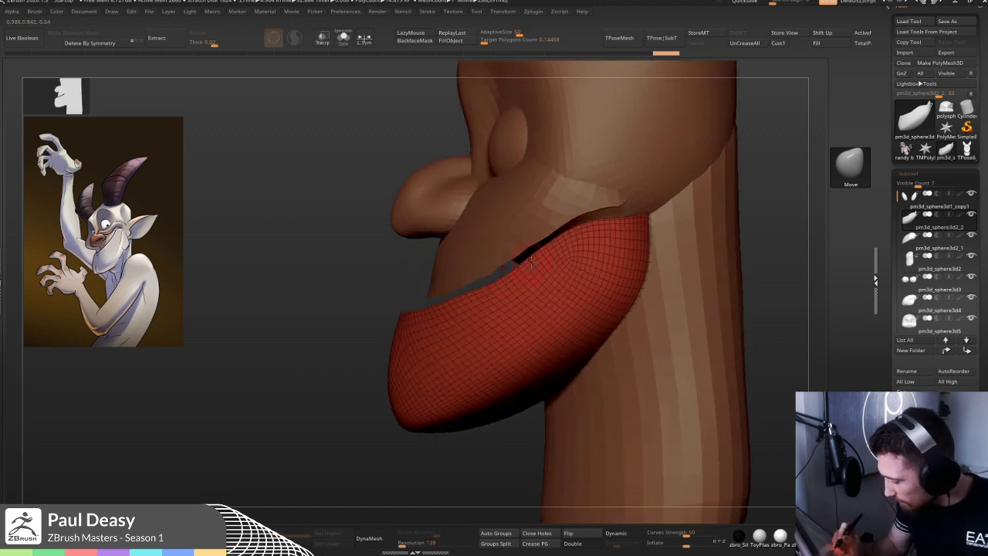
key("ctrl")
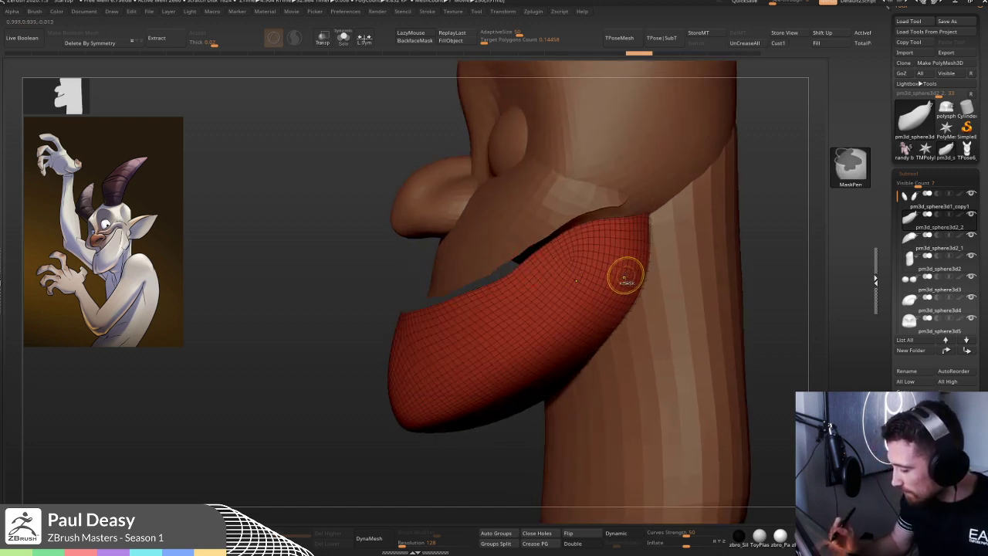
key("shift+d")
key("shift+d")
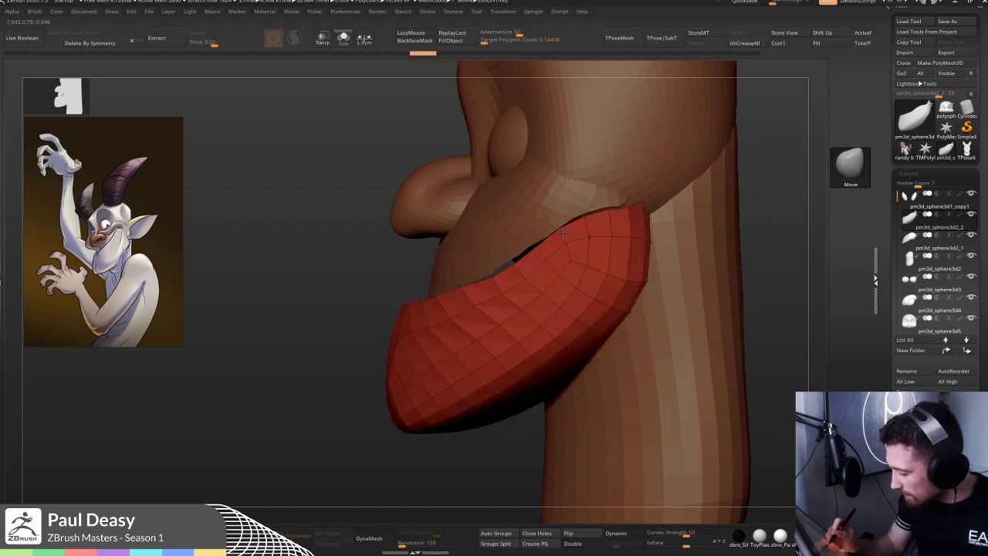
- Preview the lower jaw with dynamic subdivision, return to the coarse mesh, and adjust its lip edge from the front
key("d")
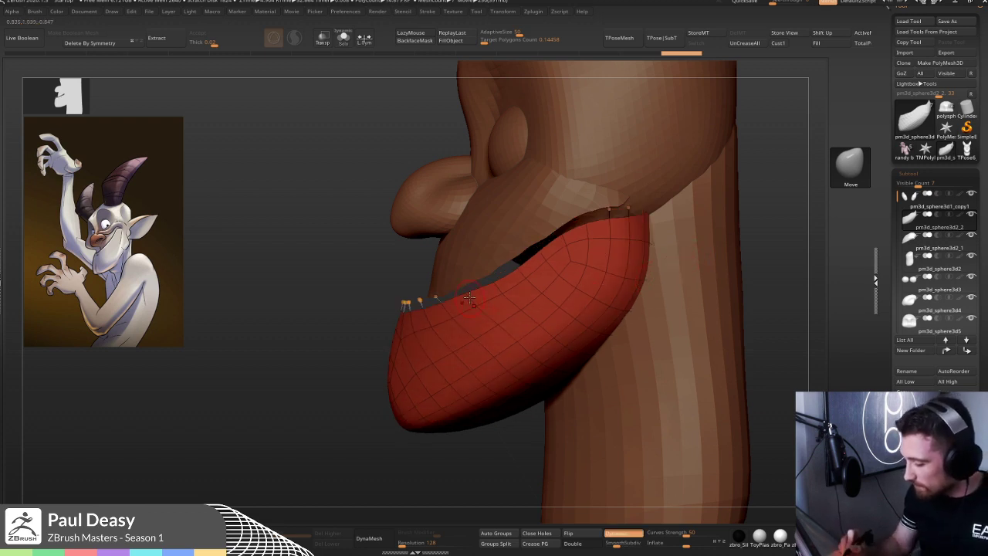
key("shift+d")
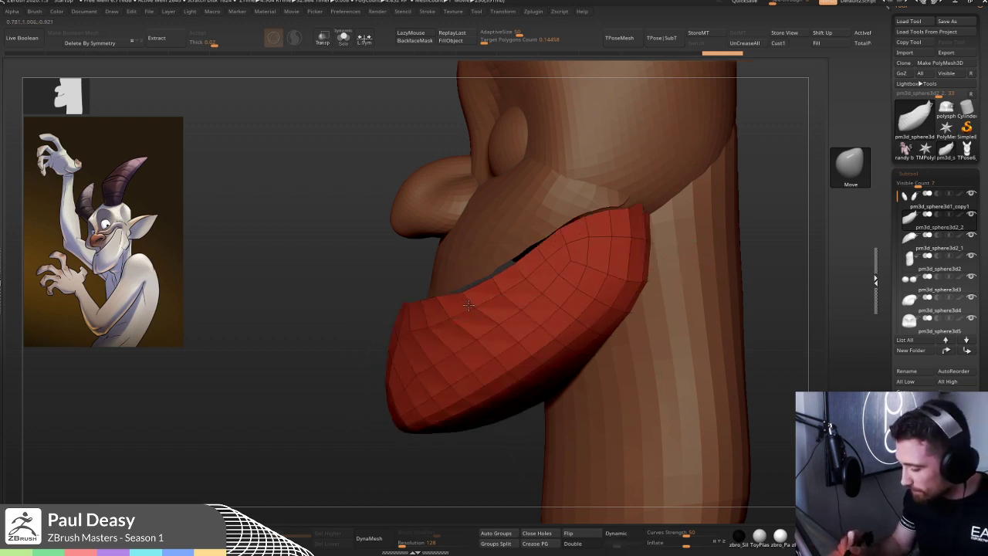
right_click_drag(254, 307, 347, 324)
key("d")
key("space")
left_click_drag(347, 323, 392, 317)
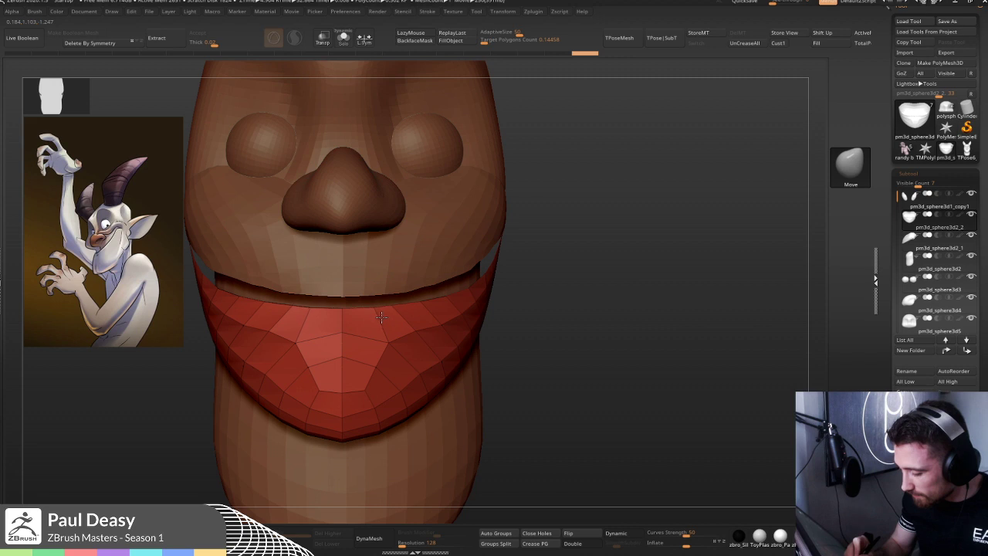
- Reshape the lower jaw's front lip and chin profile from the side with the Move brush
right_click_drag(545, 328, 411, 332)
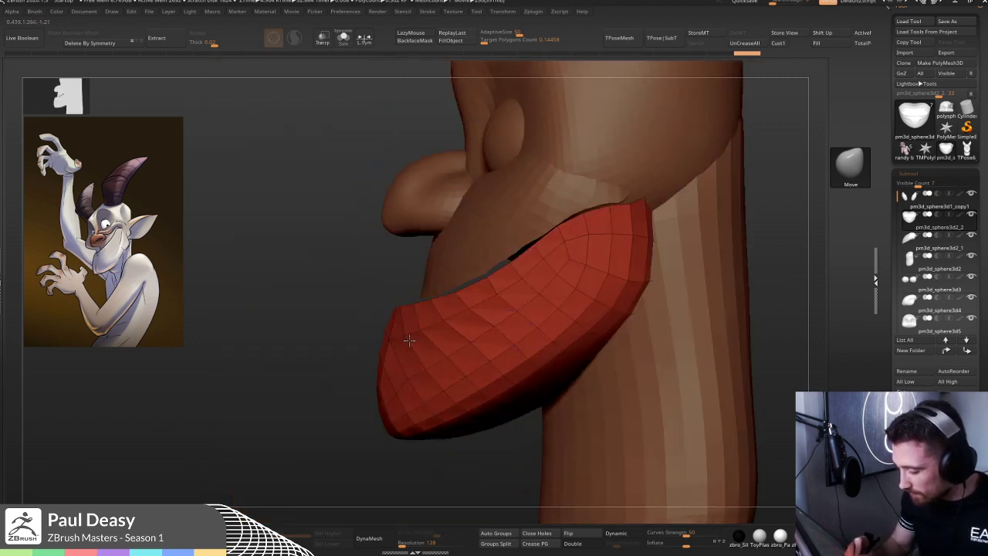
left_click_drag(439, 333, 408, 316)
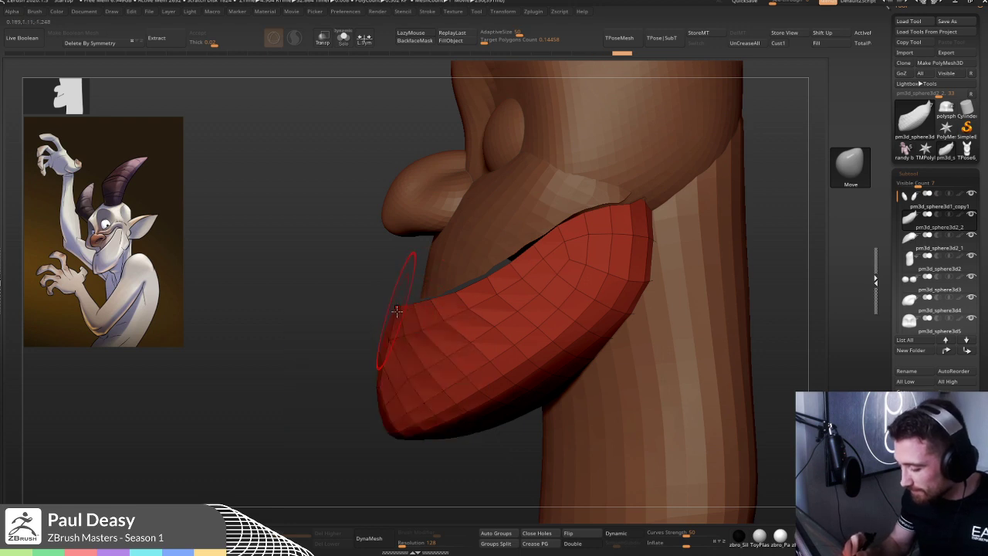
left_click_drag(378, 408, 383, 404)
right_click_drag(366, 438, 368, 393, "alt")
right_click(367, 393)
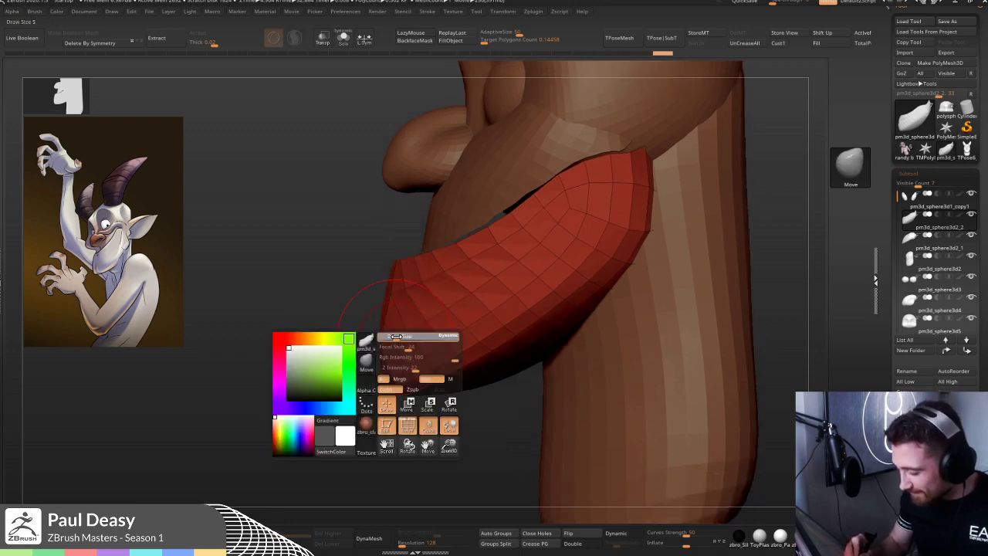
right_click_drag(315, 316, 624, 306, "ctrl")
- Select the upper muzzle and ZRemesh it into a coarser mesh
right_click(458, 294)
left_click(451, 276, "alt")
right_click(448, 286)
key("ctrl+shift+r")
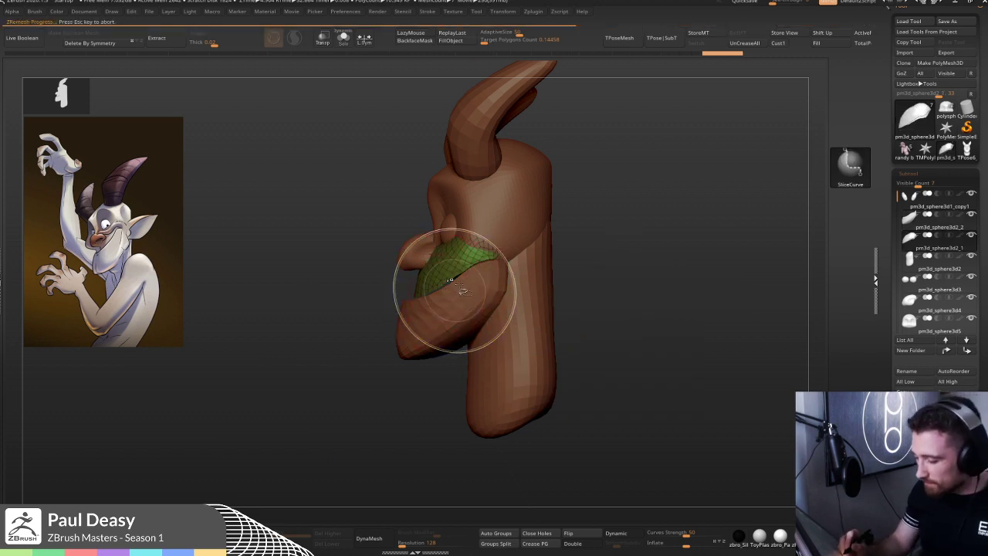
right_click(459, 288)
left_click_drag(460, 289, 420, 297)
right_click(417, 302)
left_click_drag(569, 269, 618, 282)
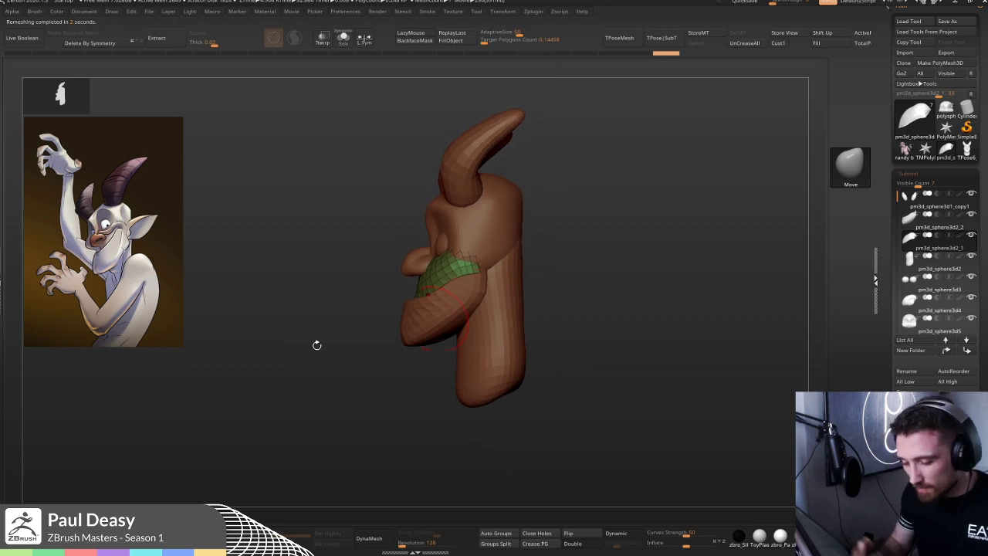
- Adjust the upper muzzle's front and its lower edge near the mouth corners with a resized Move brush
left_click_drag(312, 331, 369, 358)
key("space")
key("space")
left_click_drag(396, 294, 398, 292)
right_click(399, 292)
right_click(442, 280)
left_click_drag(448, 271, 438, 287)
right_click(442, 287)
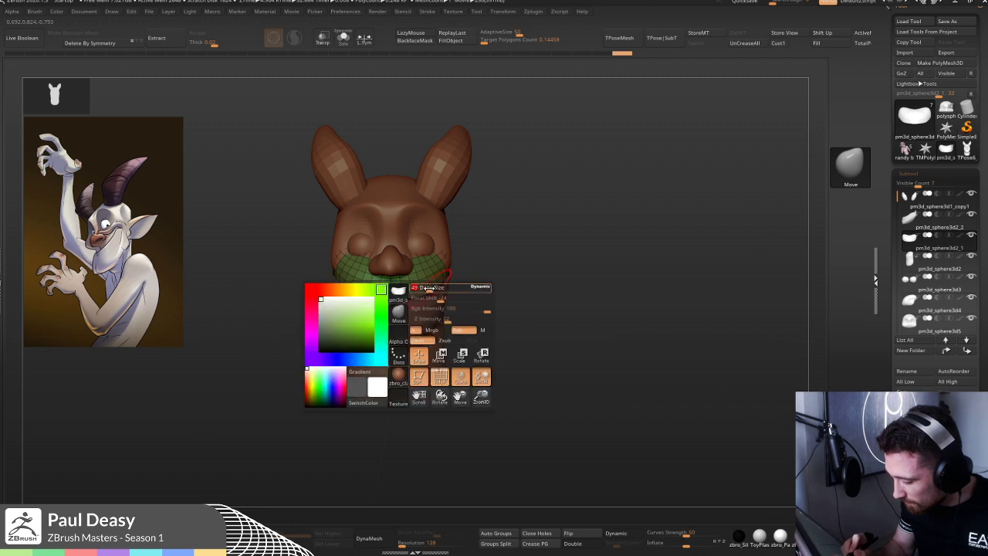
right_click_drag(451, 282, 457, 295)
left_click_drag(457, 295, 455, 290)
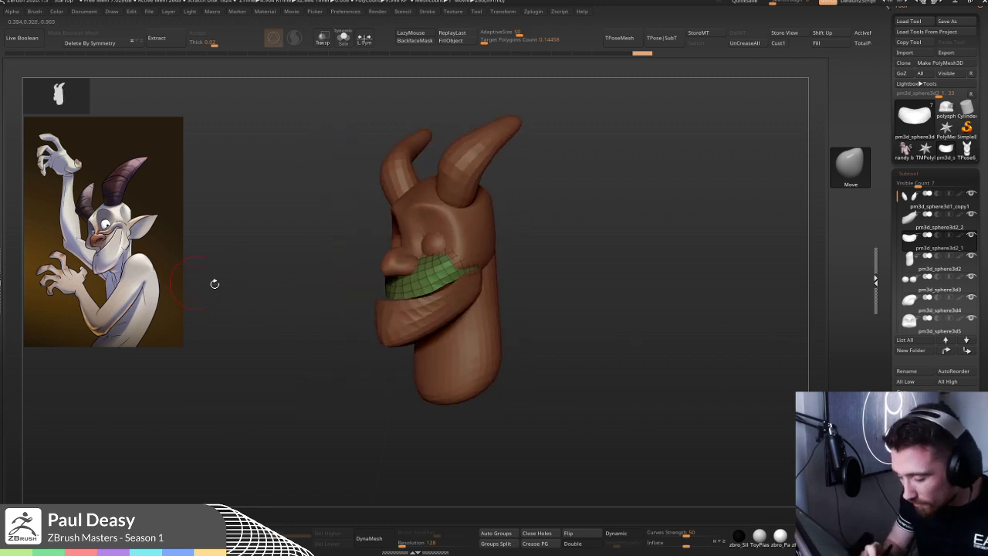
left_click_drag(178, 280, 263, 283, "shift")
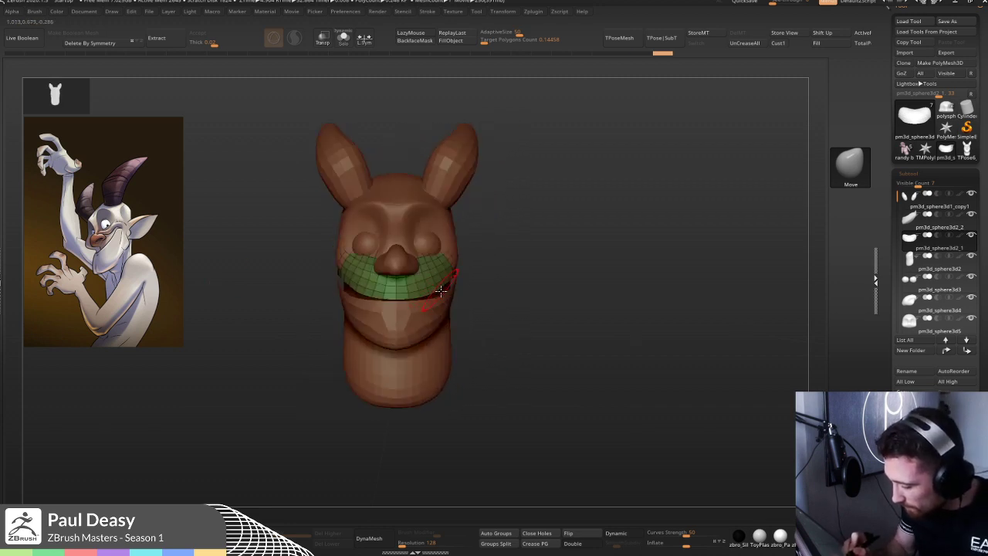
left_click_drag(438, 288, 439, 291)
mouse_move(468, 287)
right_mouse_down()
mouse_move(423, 288)
mouse_move(506, 289)
right_mouse_up()
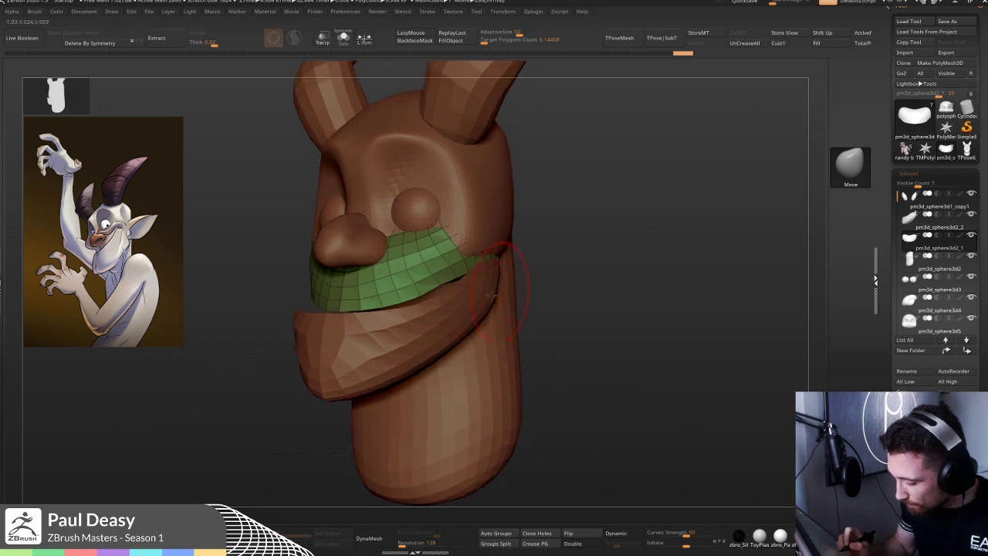
mouse_move(591, 293)
right_mouse_down()
mouse_move(580, 292)
mouse_move(635, 273)
right_mouse_up()
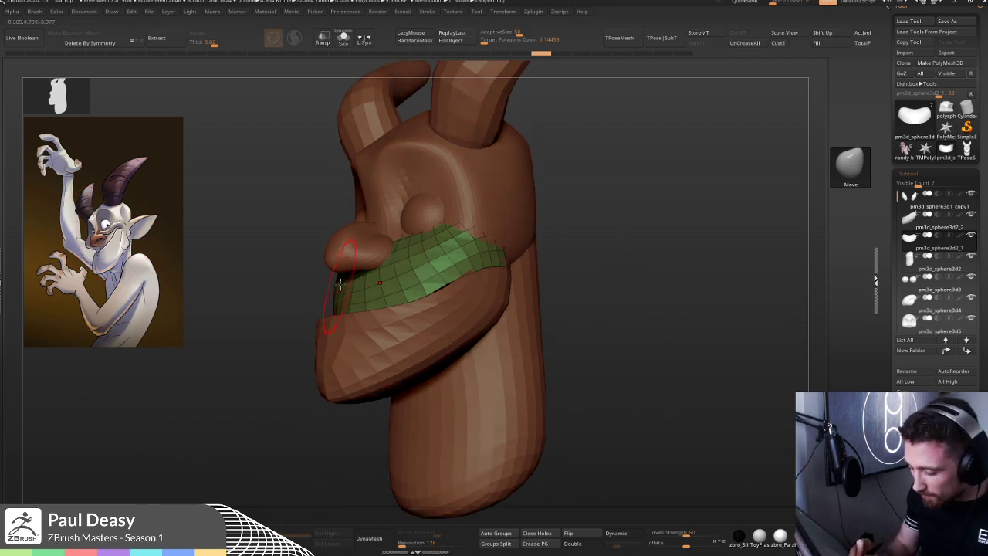
- Smooth the upper muzzle's side surface and refine its front profile under the nose with Move
key("space")
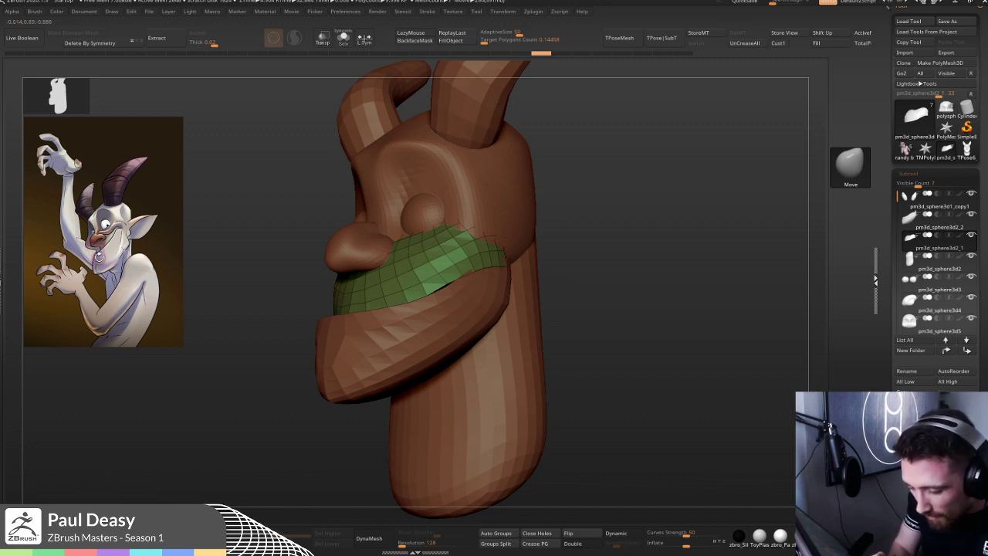
key("space")
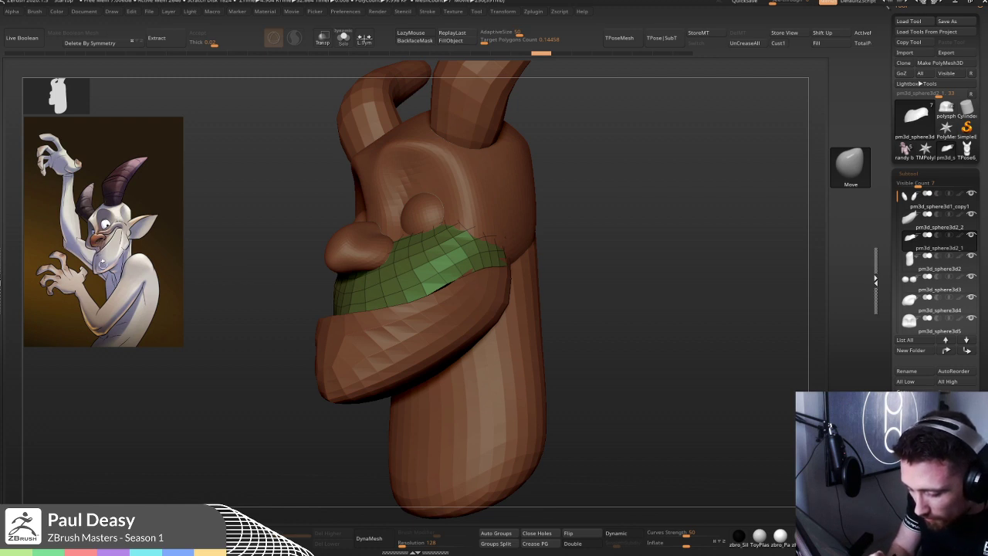
key("space")
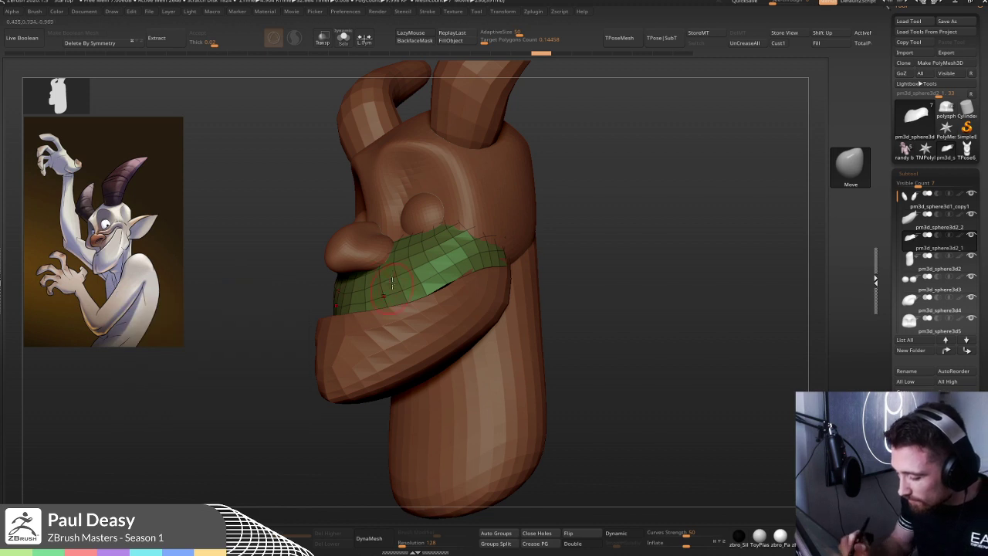
key("shift")
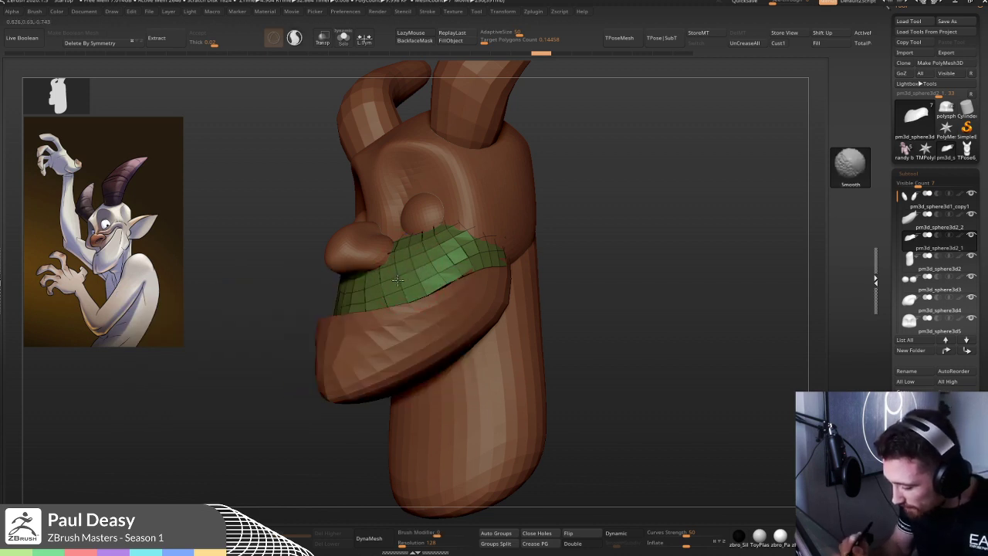
right_click(417, 273)
right_click_drag(461, 257, 443, 262)
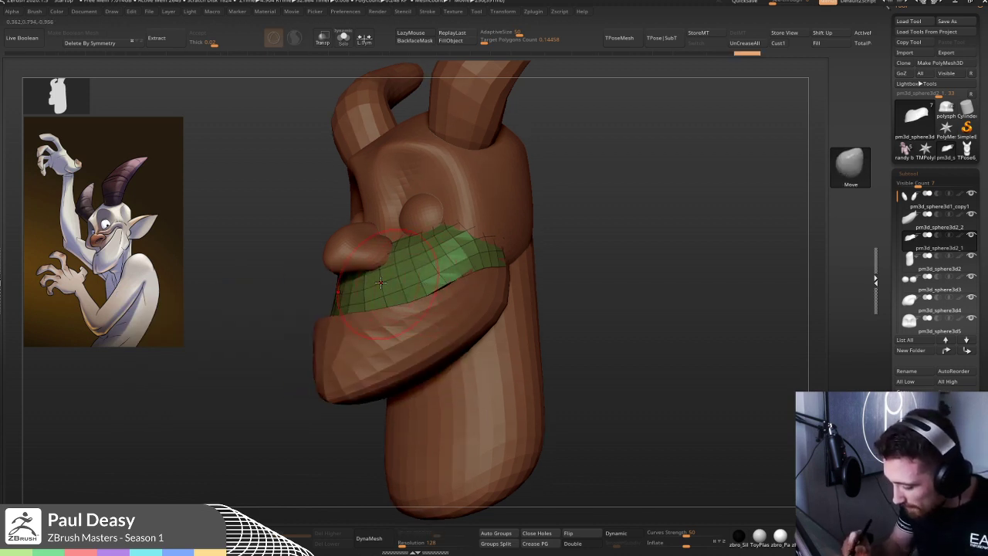
right_click_drag(354, 283, 335, 281)
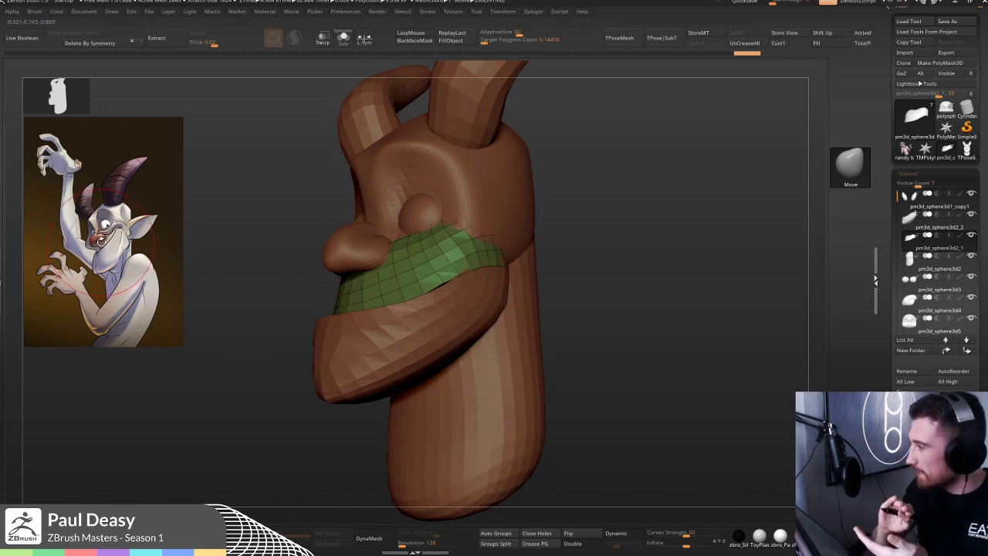
right_click(400, 335)
right_click_drag(386, 331, 440, 306, "shift")
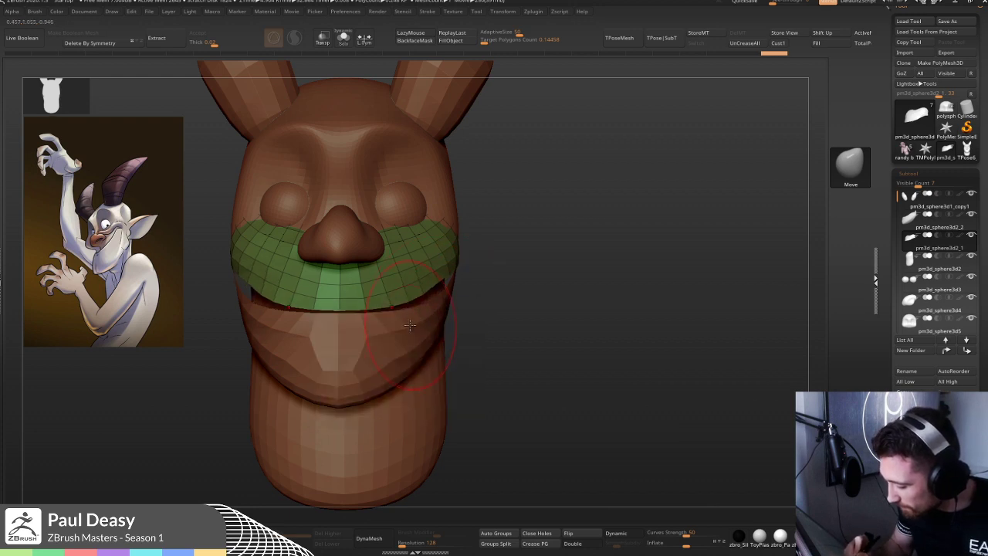
- Select the lower jaw and ZRemesh it with a target polygons count of 0.22385, comparing the mesh before and after
right_click_drag(499, 312, 480, 345)
left_click(444, 336, "alt")
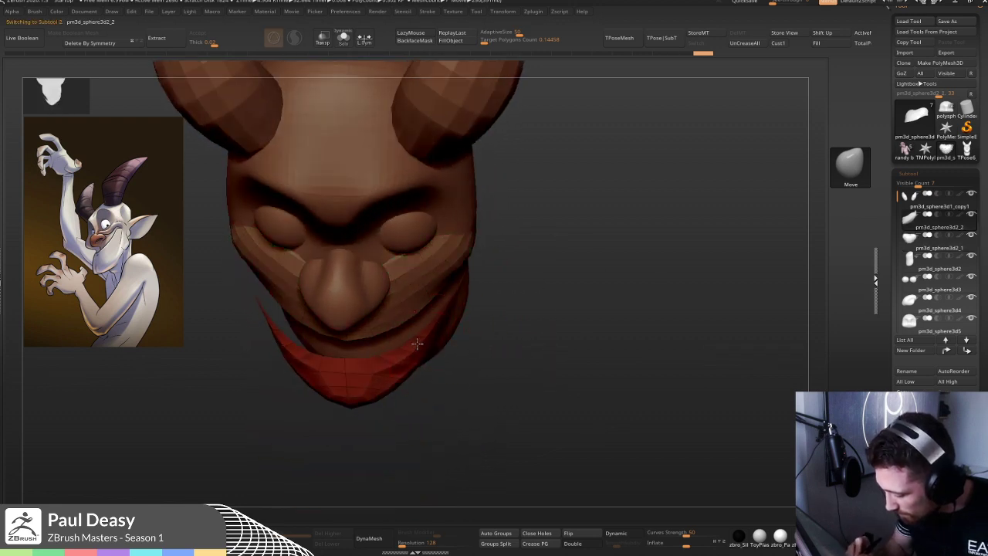
right_click_drag(419, 342, 556, 154)
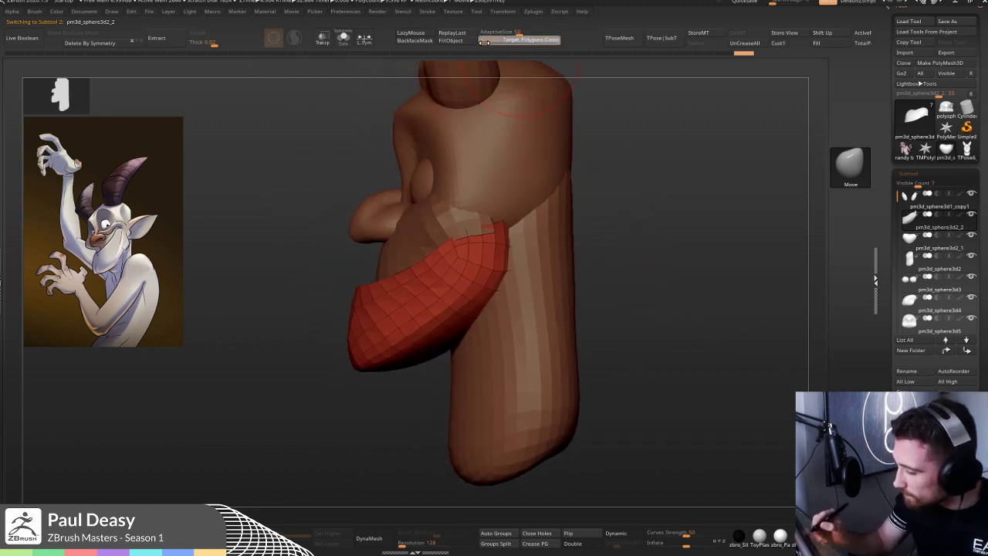
left_click(485, 41)
key("ctrl+shift+r")
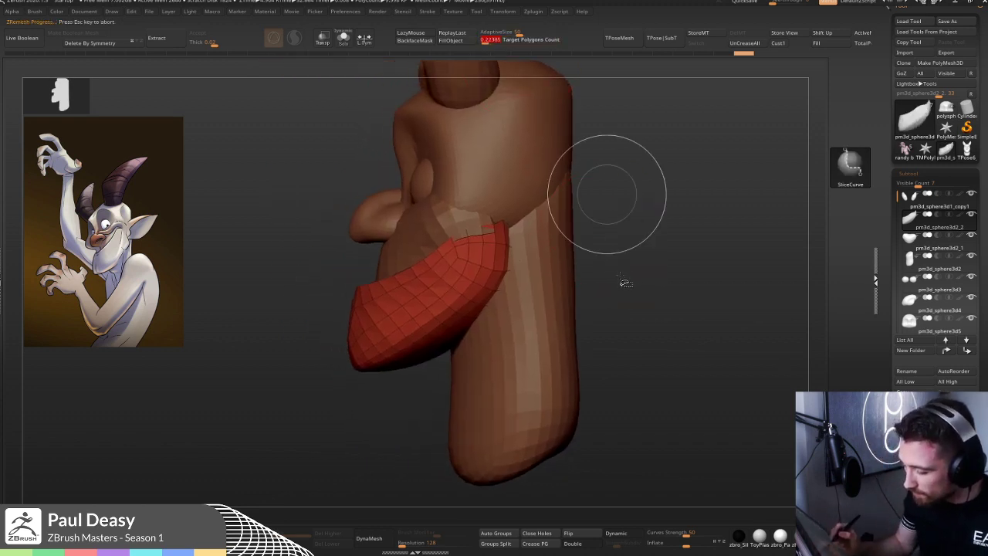
right_click_drag(364, 307, 319, 322)
key("ctrl+shift+z")
key("ctrl+z")
key("ctrl+shift+z")
right_click_drag(635, 269, 618, 275, "shift")
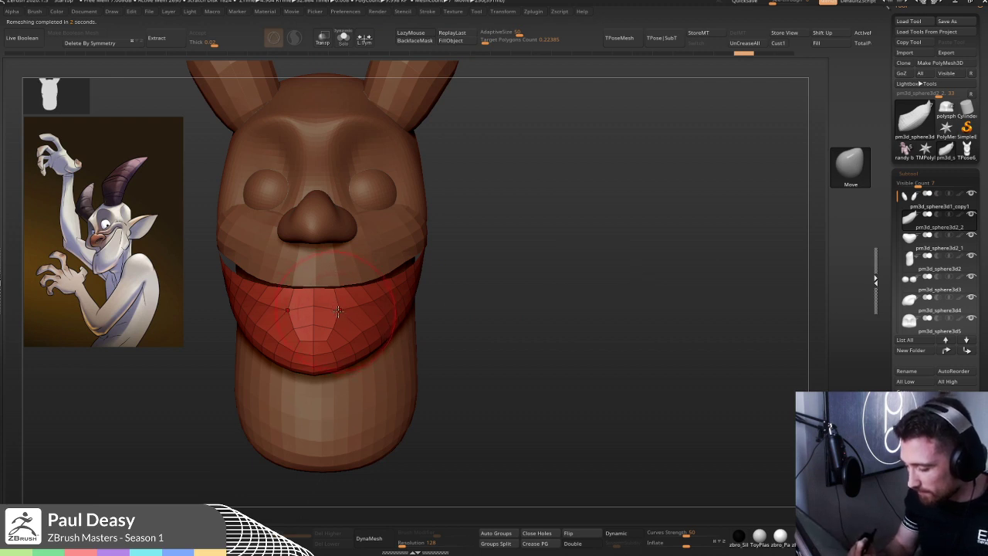
- Preview the remeshed lower jaw with dynamic subdivision, toggling the polyframe display, and return to the base mesh
key("d")
key("shift+f")
right_click_drag(579, 262, 559, 271)
key("shift+f")
key("shift+f")
key("shift+f")
key("shift+d")
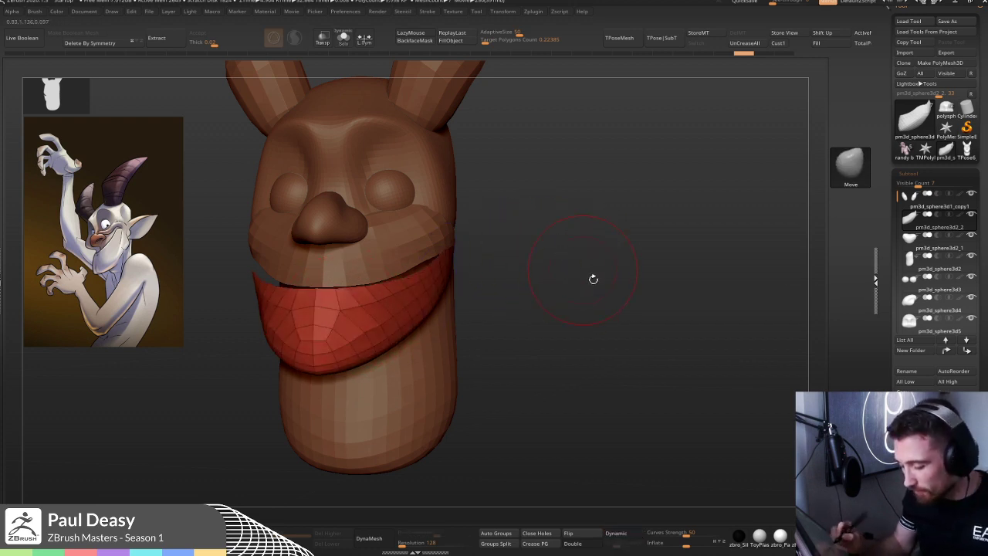
- Subdivide the lower jaw once and adjust its front and upper back corners with the Move brush
key("ctrl+d")
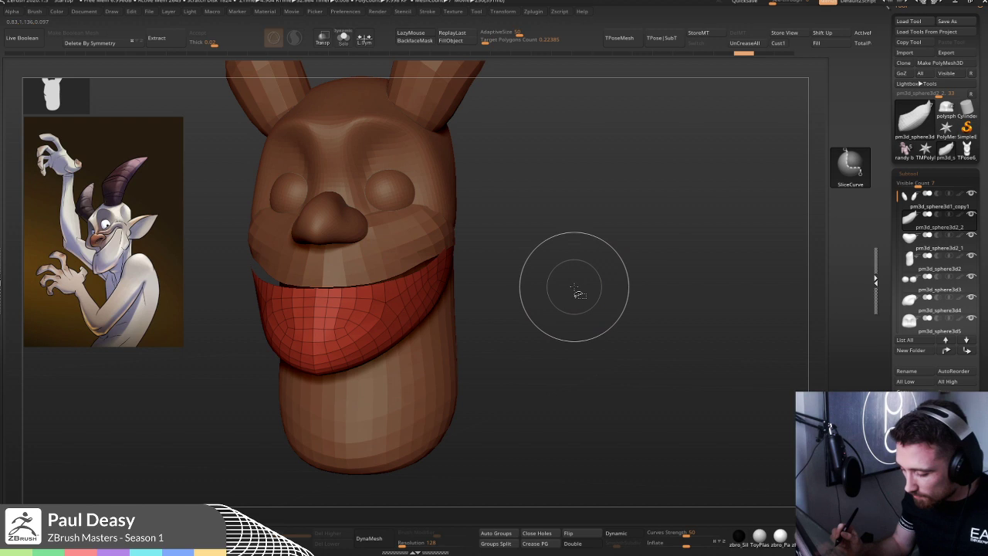
left_click_drag(313, 329, 326, 330, "shift")
left_click_drag(530, 291, 433, 296)
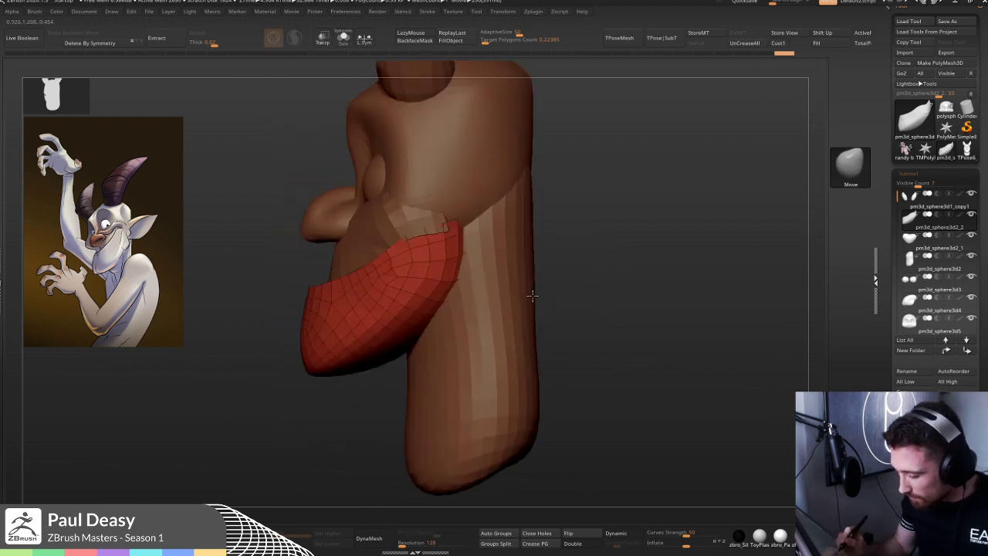
left_click_drag(309, 259, 433, 253)
right_click_drag(432, 254, 451, 253)
right_click(392, 289)
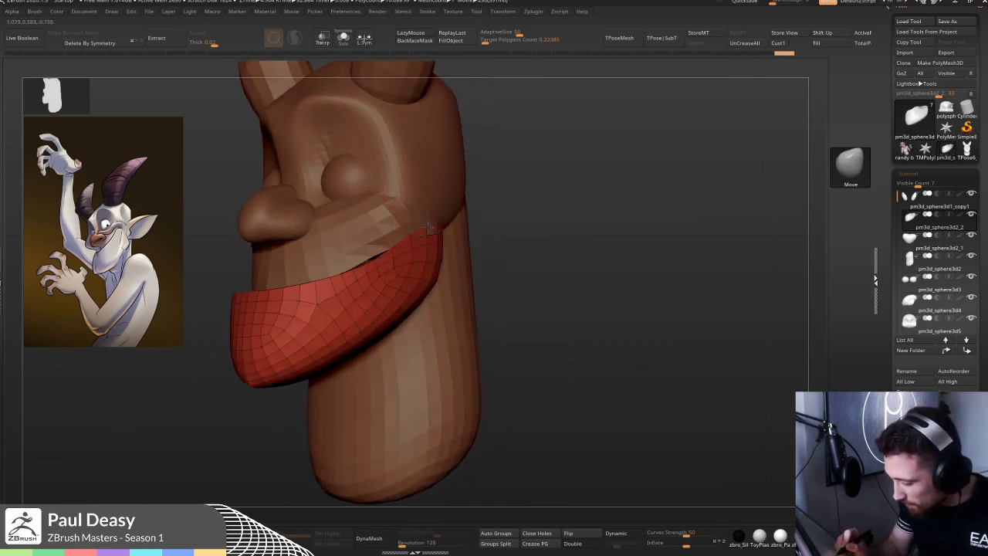
left_click_drag(429, 230, 436, 235)
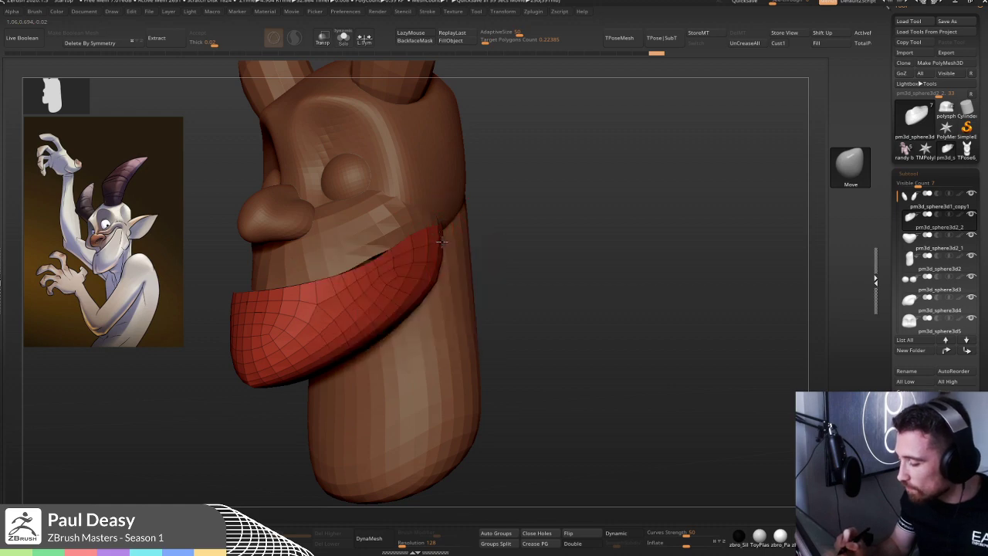
left_click_drag(520, 223, 432, 228)
mouse_move(494, 247)
left_mouse_down()
mouse_move(396, 261)
mouse_move(441, 261)
mouse_move(446, 273)
mouse_move(584, 232)
mouse_move(569, 273)
mouse_move(482, 259)
left_mouse_up()
key("space")
key("space")
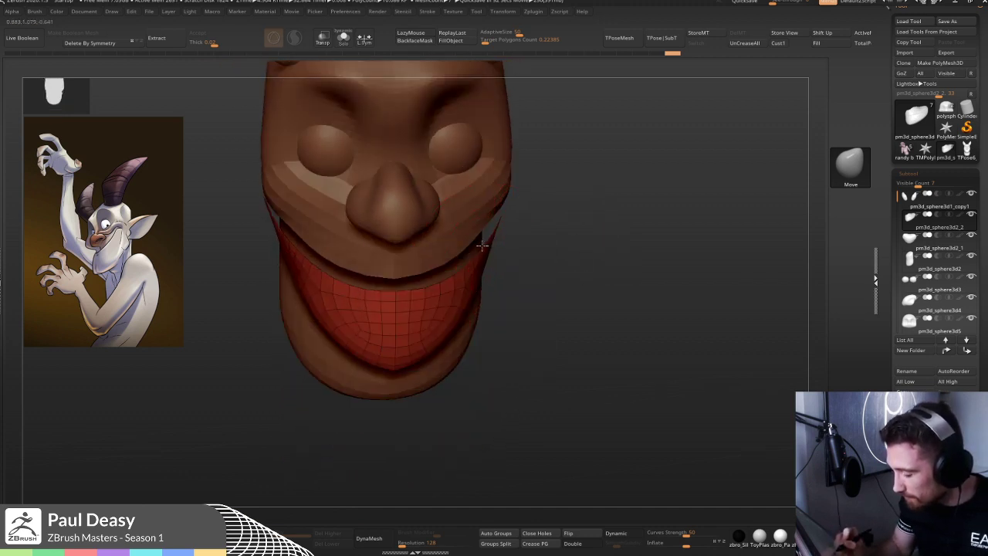
left_click_drag(553, 237, 514, 219)
- Select the upper muzzle and smooth its surface below the nose
left_click(509, 203, "alt")
key("space")
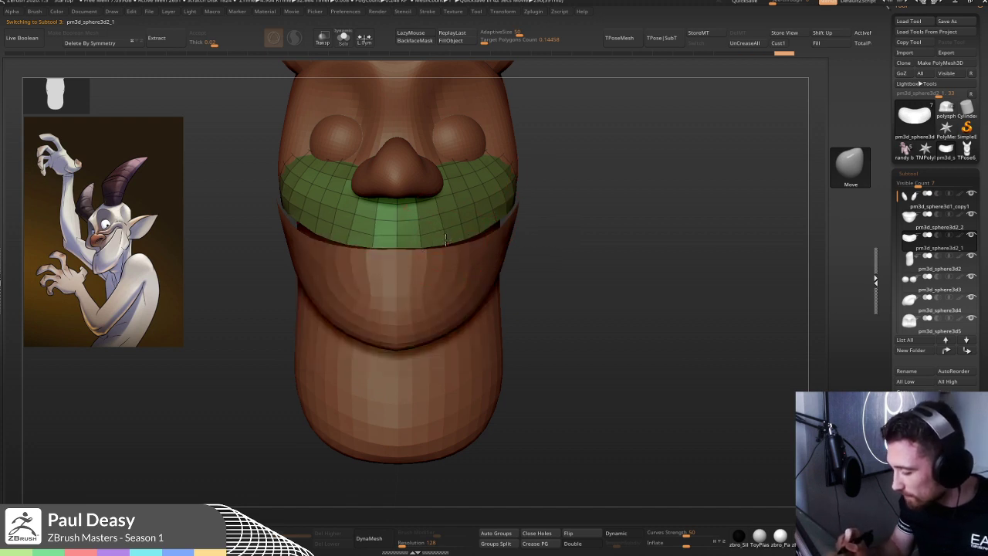
key("shift")
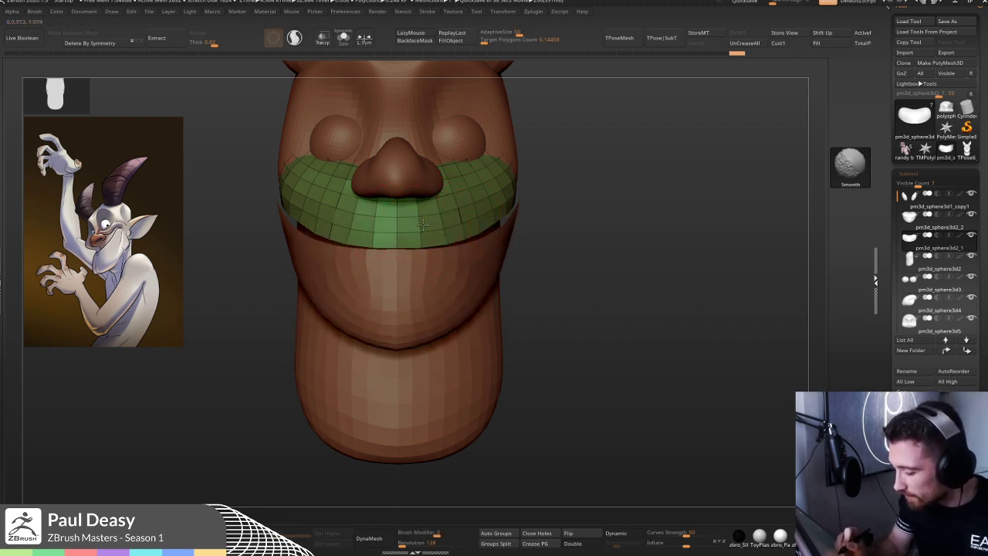
key("space")
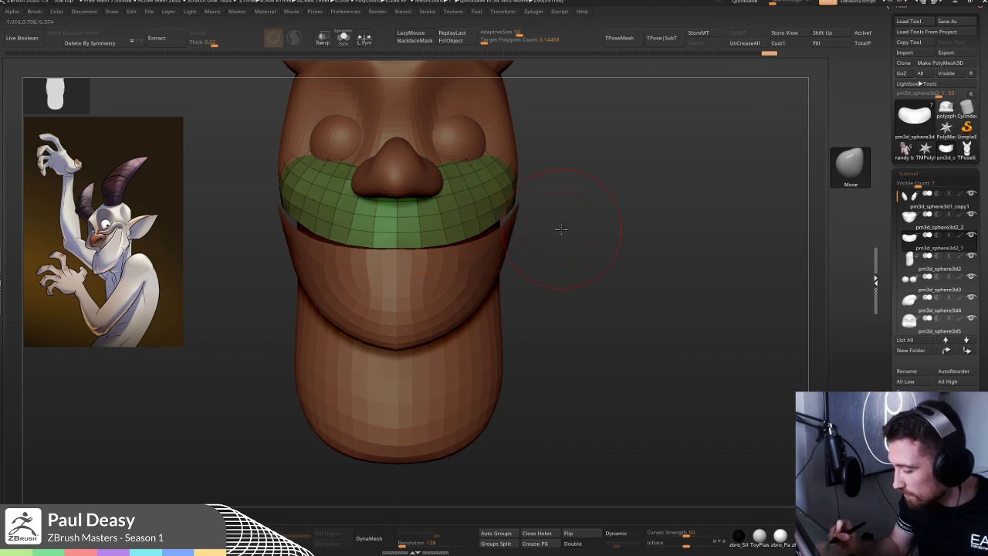
left_click_drag(561, 227, 470, 217)
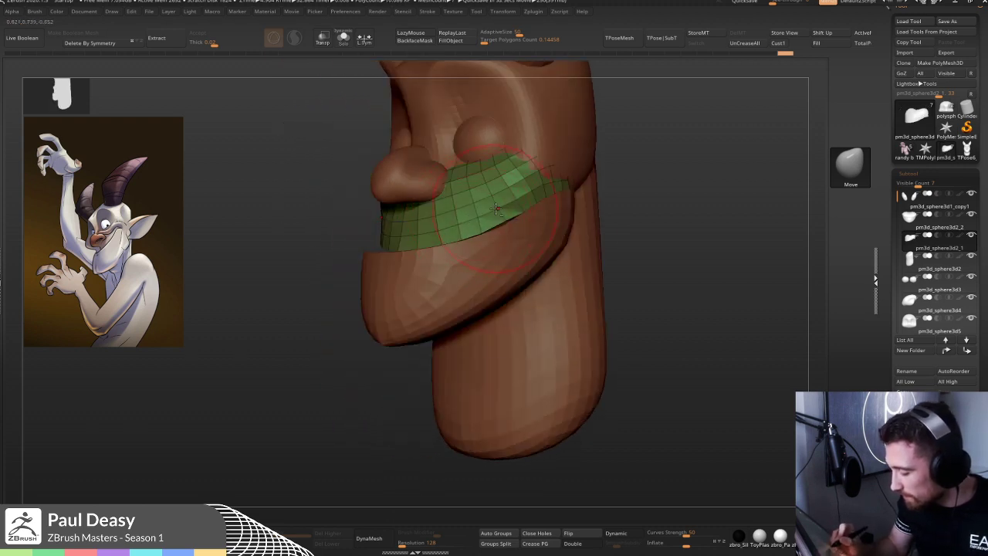
- Reshape the upper muzzle's side, lower edge and upper back area below the eye with a resized Move brush
left_click_drag(503, 220, 504, 221)
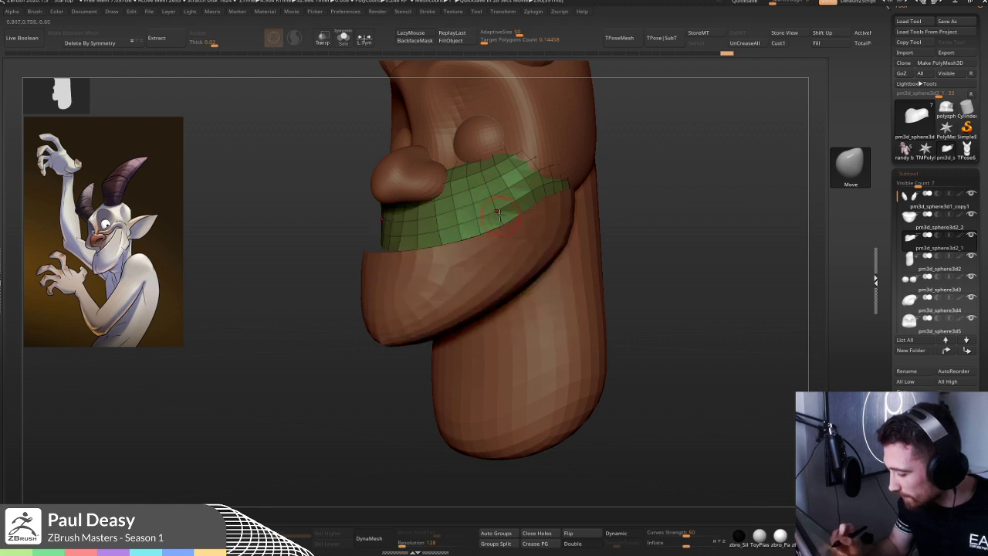
left_click_drag(496, 210, 504, 200)
mouse_move(459, 222)
right_mouse_down()
mouse_move(439, 222)
mouse_move(456, 218)
right_mouse_up()
left_click_drag(472, 219, 481, 213)
right_click_drag(474, 207, 468, 212)
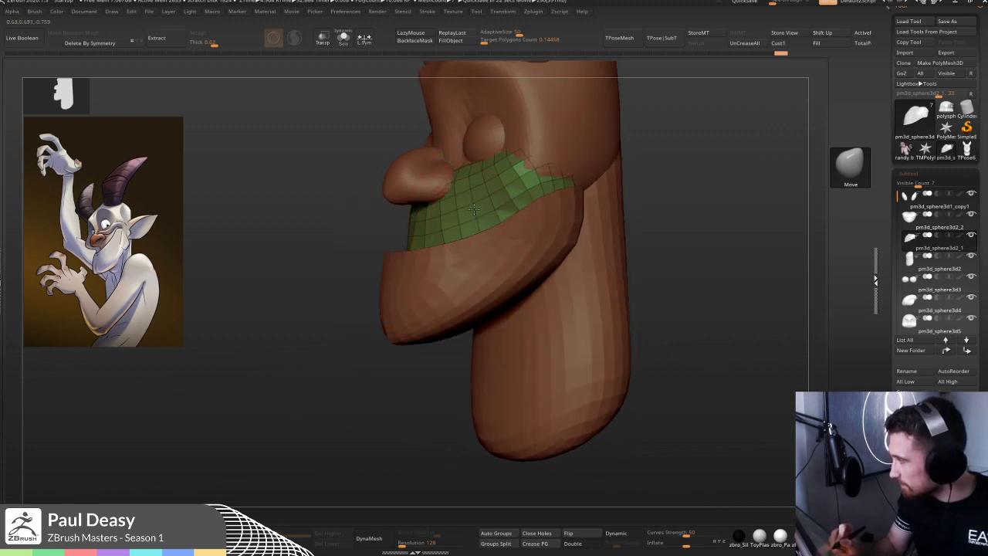
key("space")
key("space")
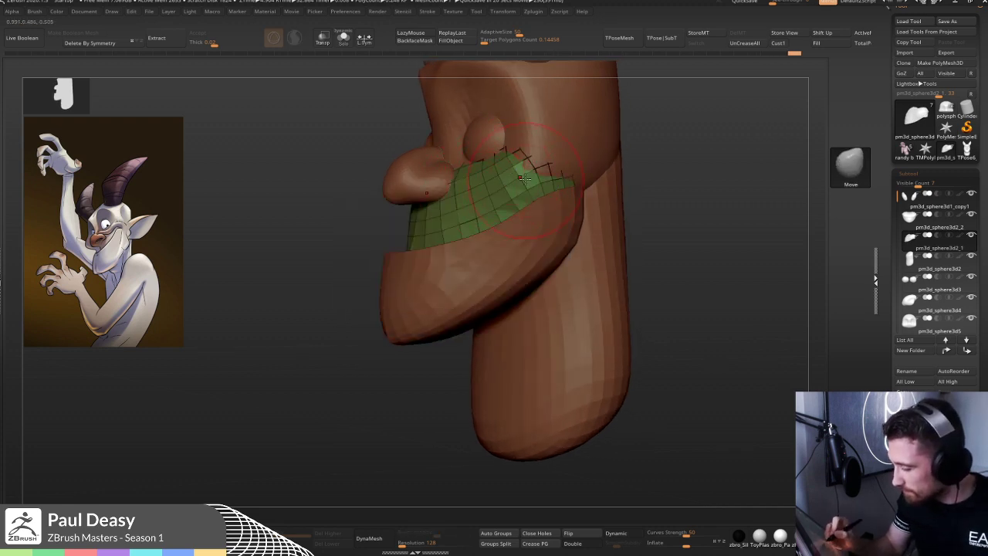
right_click_drag(524, 178, 531, 169)
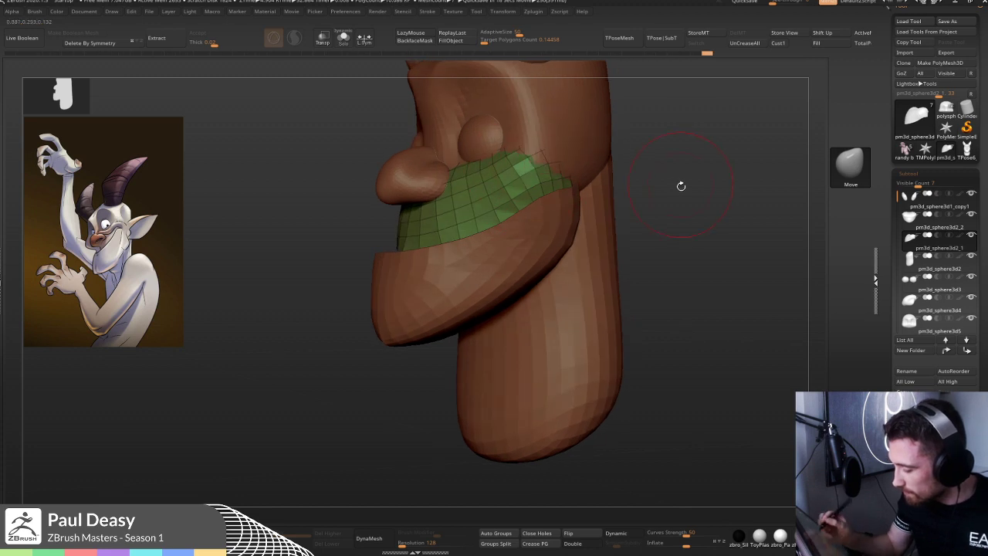
- Adjust the upper muzzle's upper back corner and front edge with the Move brush from an angled side view
left_click_drag(684, 186, 714, 188)
left_click_drag(551, 174, 544, 170)
left_click_drag(622, 182, 614, 186)
right_click_drag(613, 184, 471, 201)
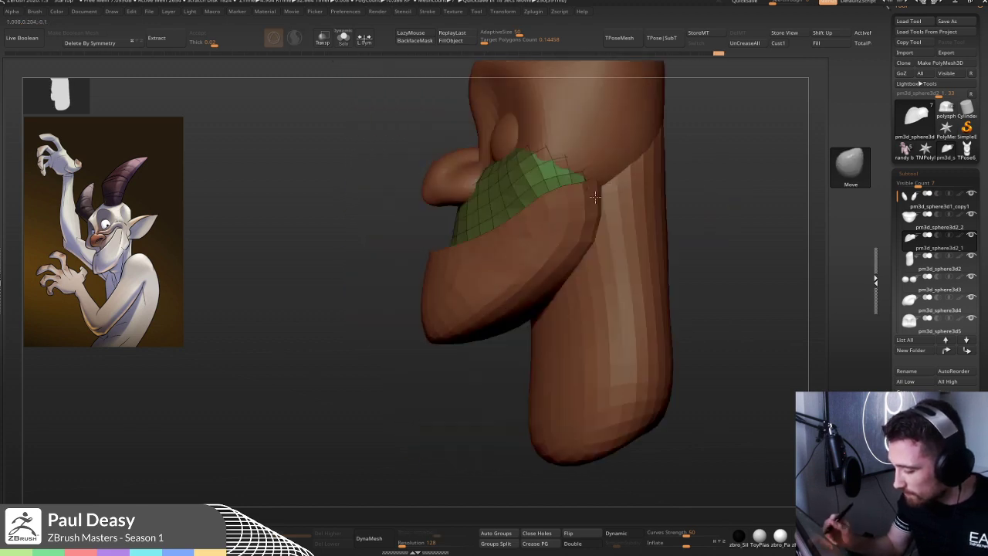
key("space")
left_click_drag(458, 220, 457, 223)
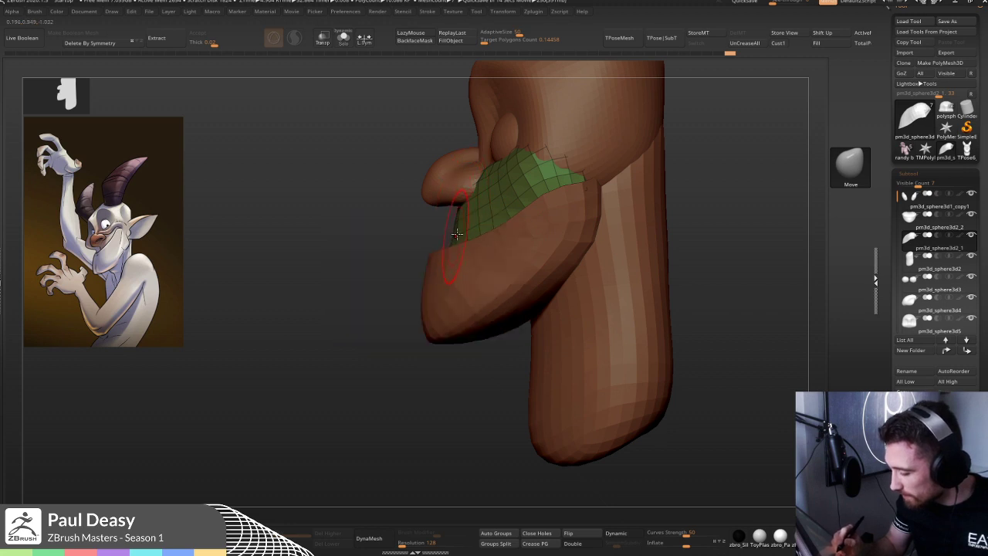
right_click_drag(456, 234, 462, 258)
- Isolate the upper muzzle to adjust its lower front corner with a resized Move brush, and show the full head again
key("alt+s")
key("space")
left_click_drag(454, 245, 449, 235)
right_click_drag(459, 238, 458, 236)
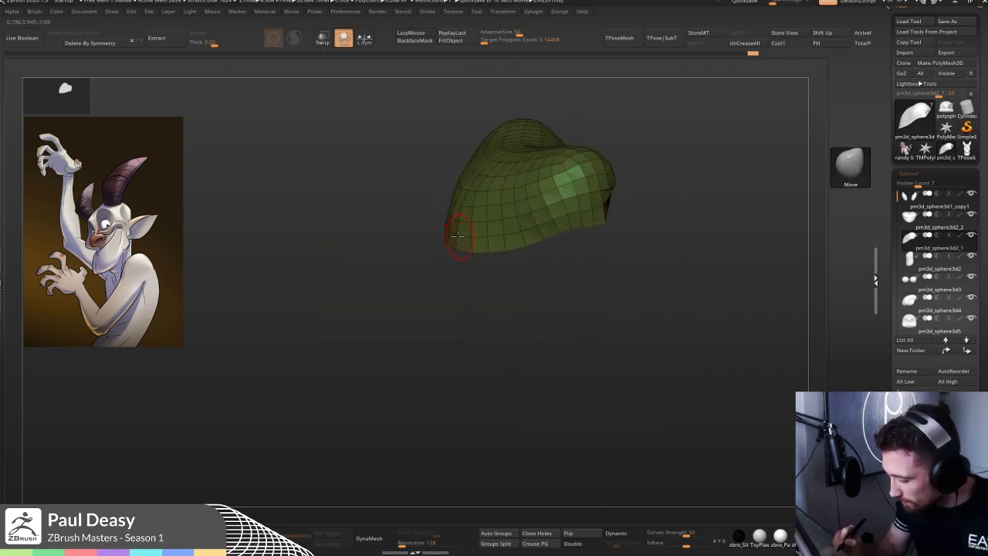
right_click_drag(513, 269, 531, 299, "shift")
key("alt+s")
key("space")
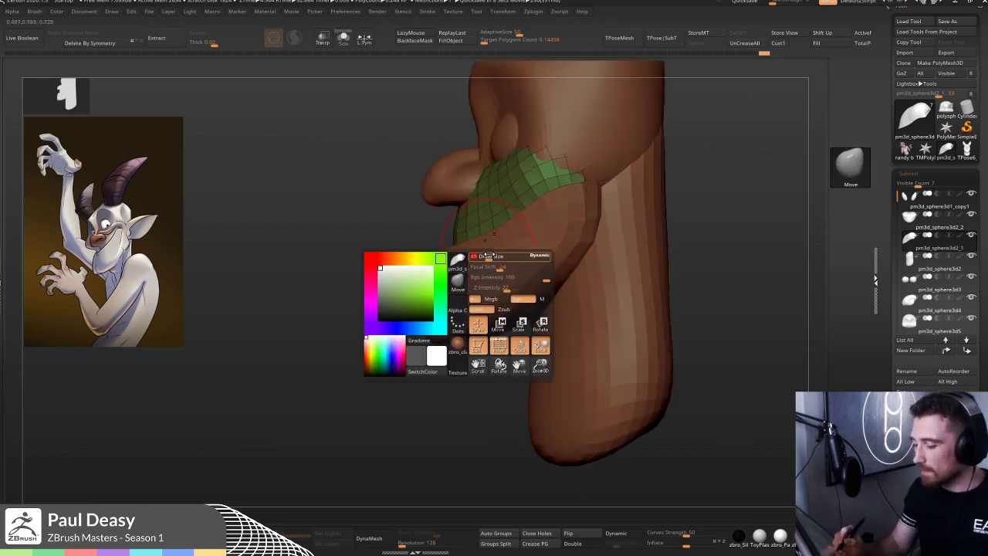
left_click_drag(468, 257, 472, 257)
left_click(473, 261, "alt")
right_click_drag(477, 263, 495, 266)
- Extrude the lower jaw shell with ZModeler to give it wall thickness, and flip its normals
key("b")
key("z")
key("m")
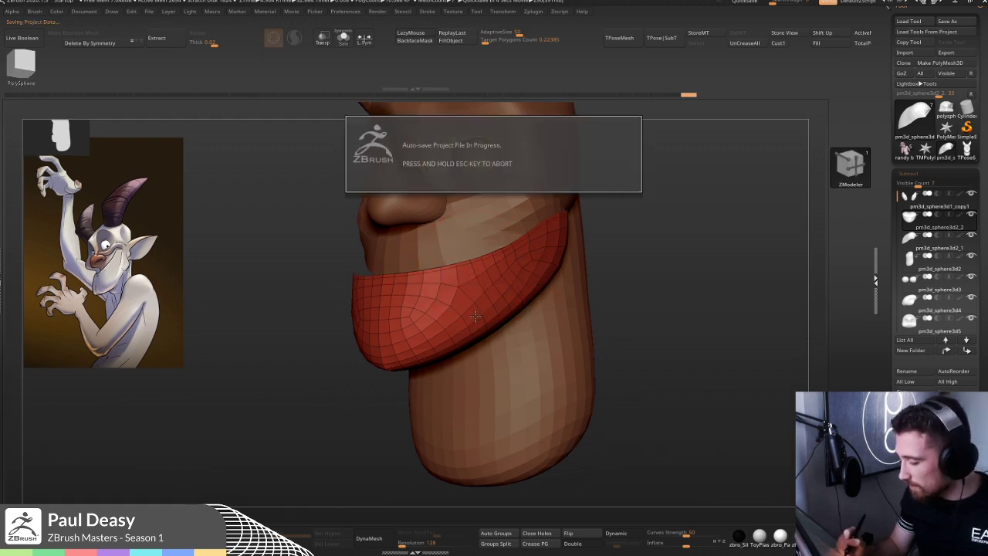
key("ctrl+shift")
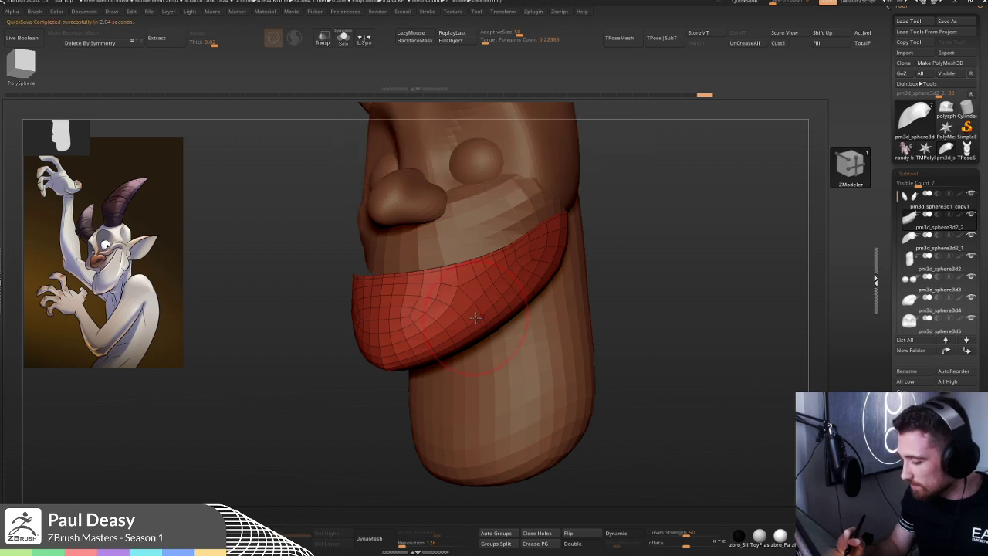
right_click_drag(476, 277, 525, 282)
left_click_drag(463, 282, 438, 279)
left_click_drag(587, 281, 626, 307)
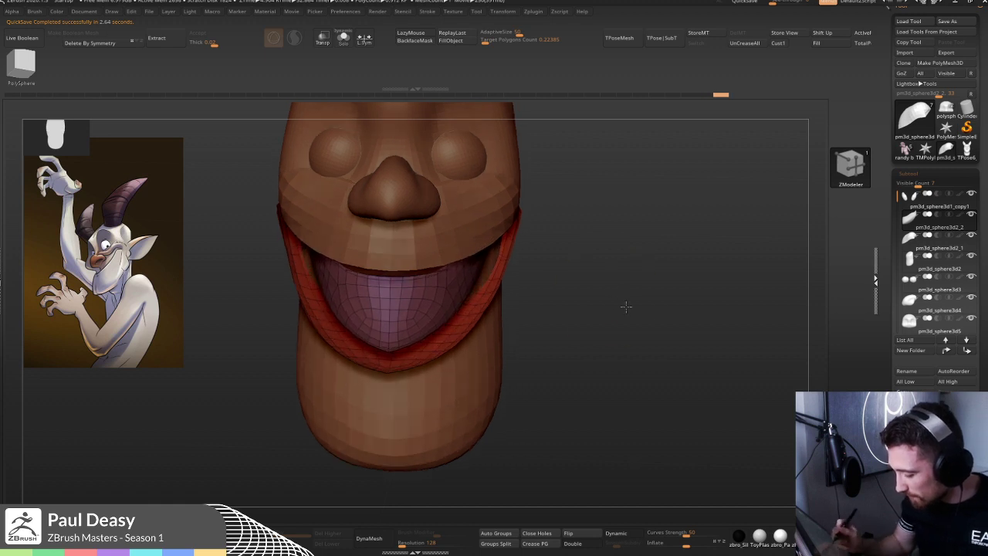
left_click(597, 532)
- Examine the thickened lower jaw from the front and above, within the head and isolated
key("b")
key("m")
key("v")
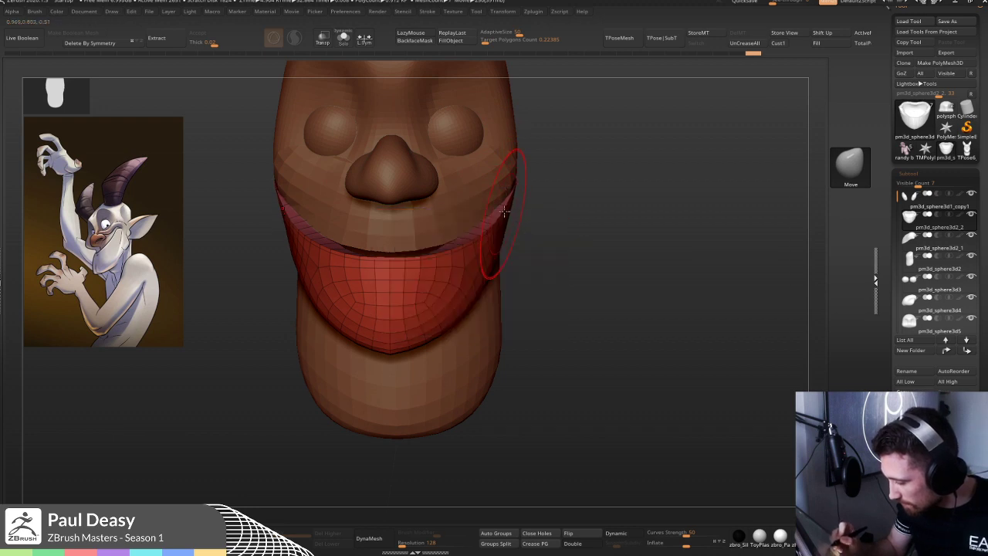
mouse_move(553, 261)
left_mouse_down()
mouse_move(507, 265)
mouse_move(574, 251)
mouse_move(546, 294)
left_mouse_up()
key("ctrl+q")
key("alt+s")
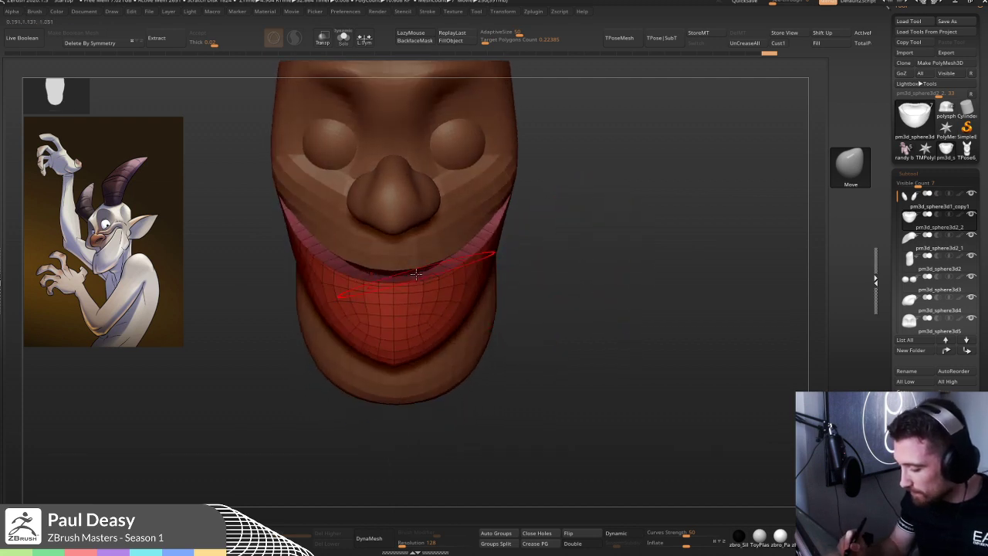
left_click_drag(560, 286, 457, 326)
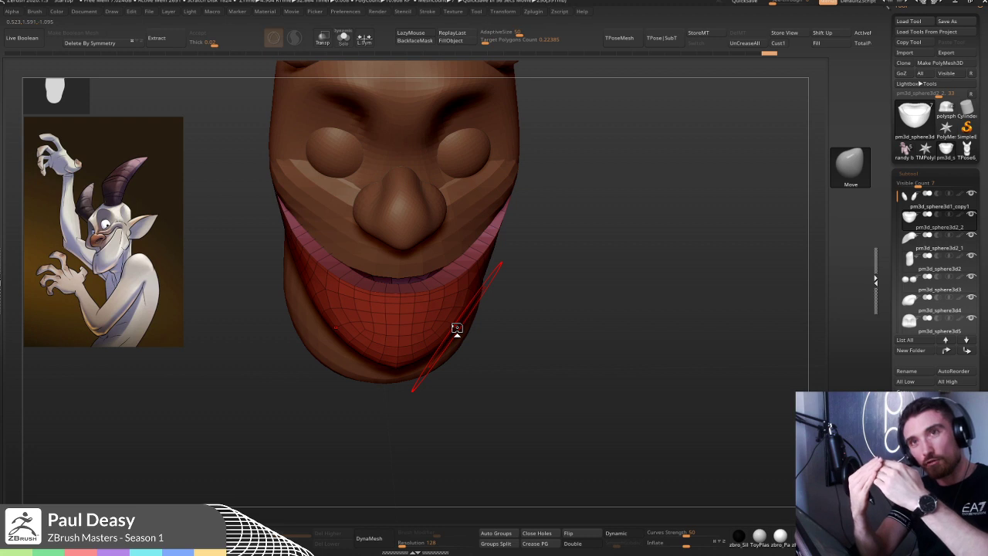
key("alt+s")
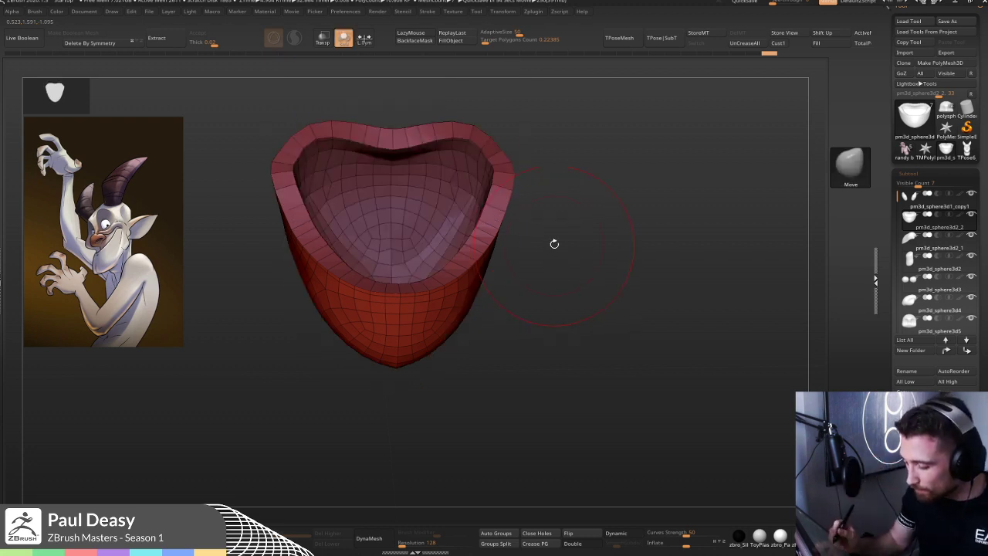
left_click_drag(561, 240, 492, 229)
key("w")
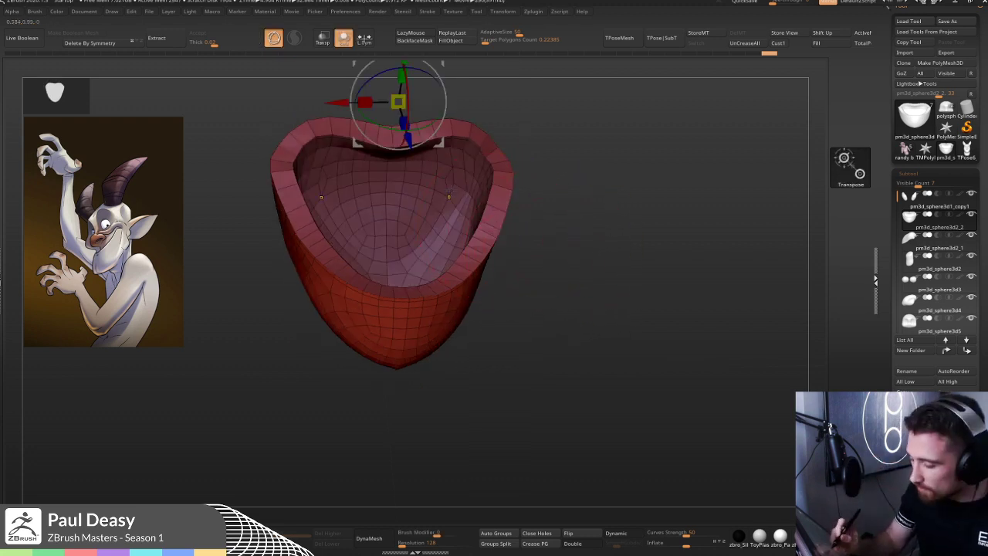
left_click(453, 192, "ctrl")
key("q")
key("space")
mouse_move(522, 241)
left_mouse_down()
mouse_move(537, 244)
mouse_move(495, 282)
left_mouse_up()
key("space")
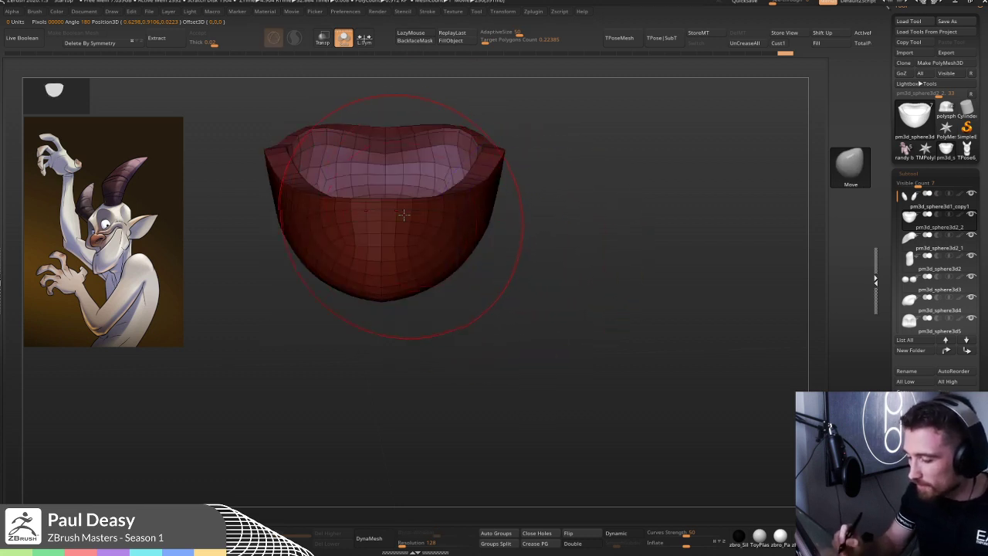
right_click_drag(415, 245, 419, 267, "alt")
key("w")
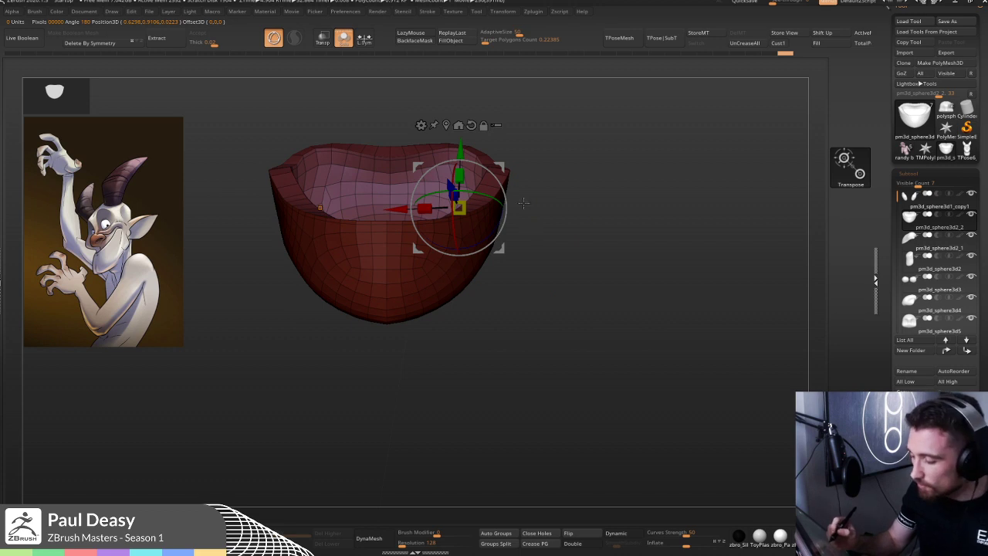
key("q")
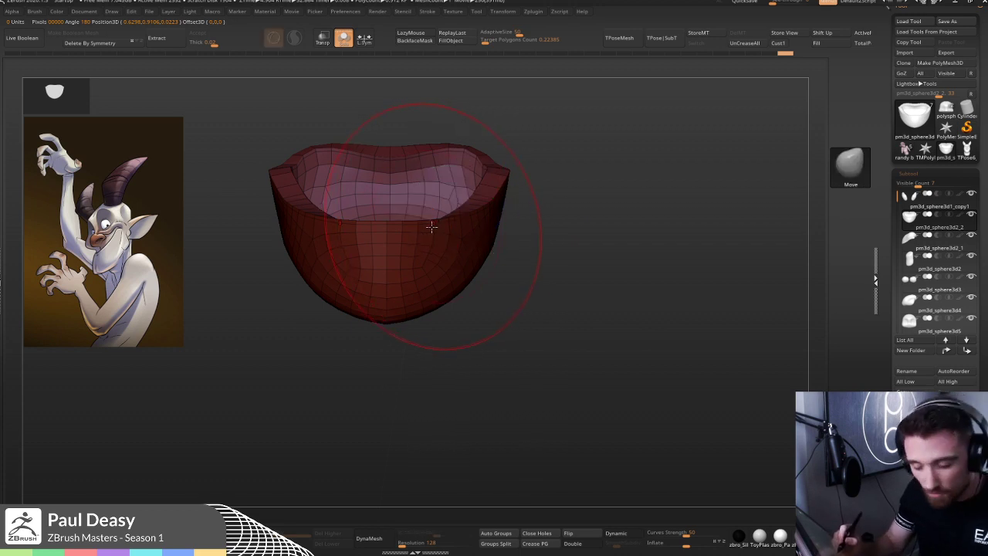
- Widen the lower jaw's front rim with a resized Move brush, and show the full head again
key("space")
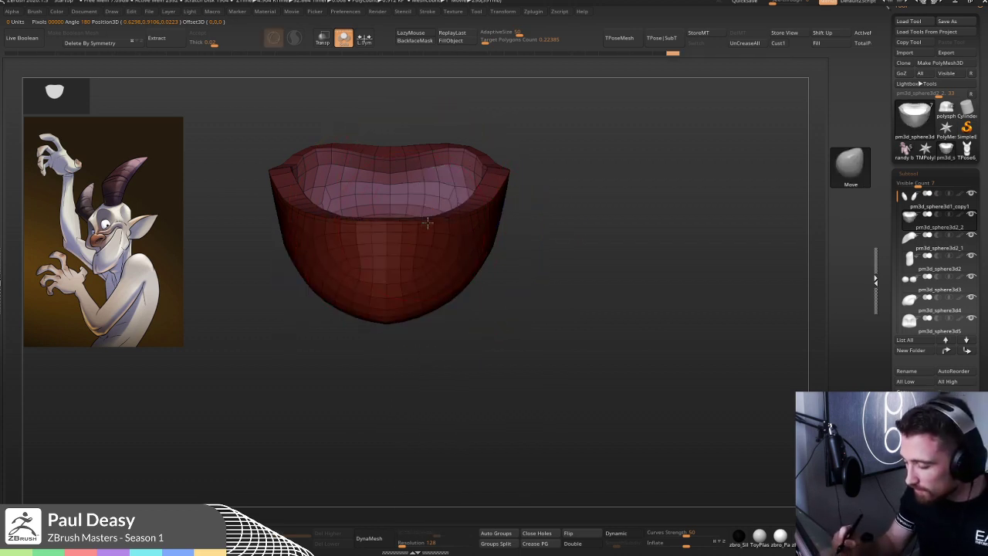
left_click_drag(455, 218, 402, 205)
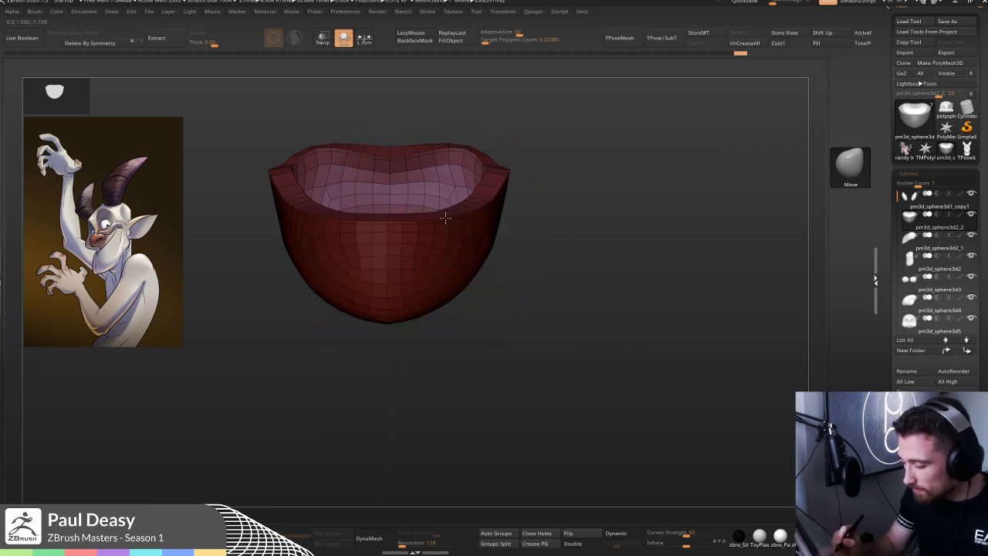
left_click_drag(452, 216, 455, 214)
left_click_drag(544, 231, 561, 235, "ctrl")
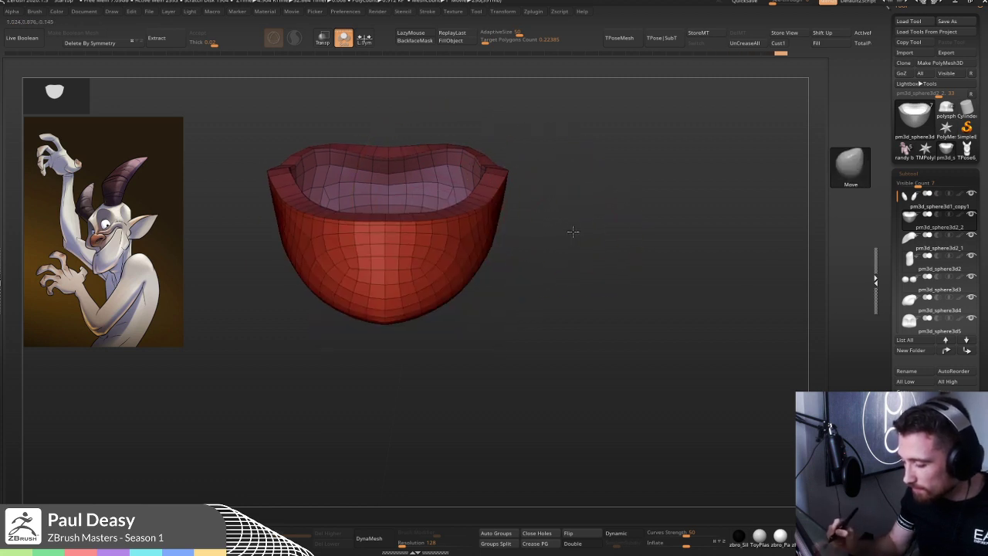
key("ctrl+shift+s")
left_click(547, 231, "ctrl")
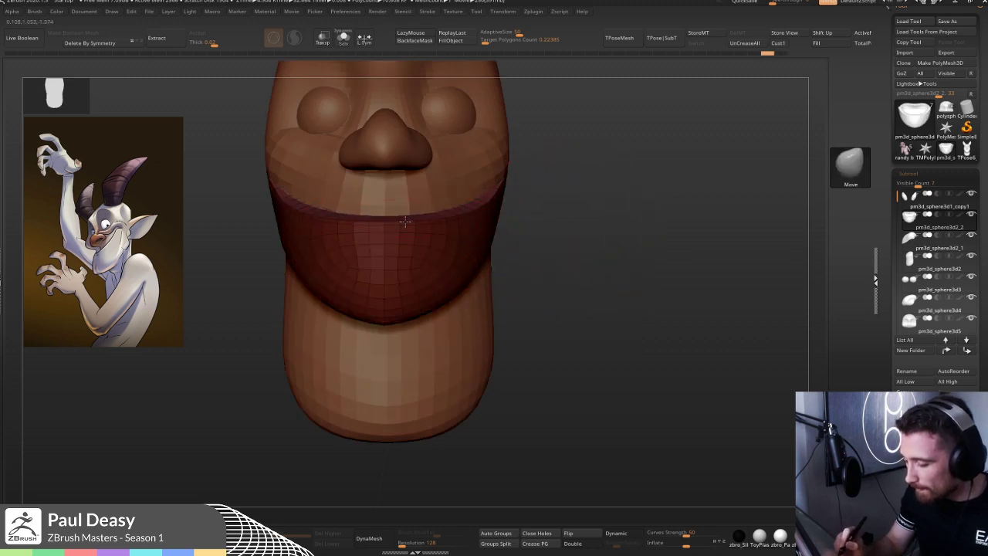
- Isolate the upper muzzle, extrude its shell with ZModeler for wall thickness, and flip its normals
right_click_drag(563, 207, 568, 254)
left_click(567, 248, "ctrl")
left_click(473, 228, "alt")
right_click_drag(451, 247, 375, 250)
key("ctrl+shift+s")
key("b")
key("z")
key("m")
left_click_drag(444, 261, 481, 271)
right_click_drag(480, 270, 616, 282)
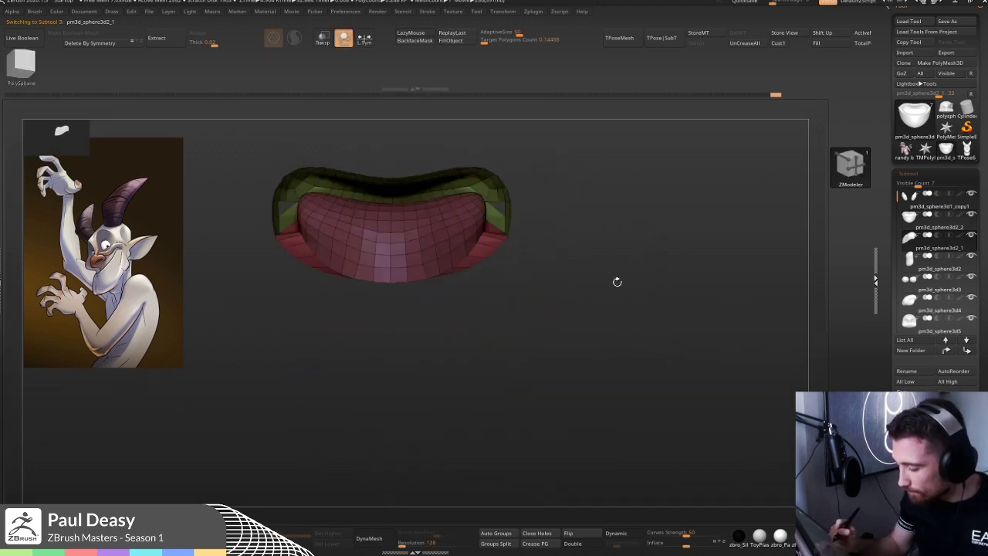
left_click(586, 535)
- Insert supporting edge loops along the upper muzzle's lower rim with ZModeler, and preview it with dynamic subdivision on the head
key("shift+f")
key("ctrl+shift+s")
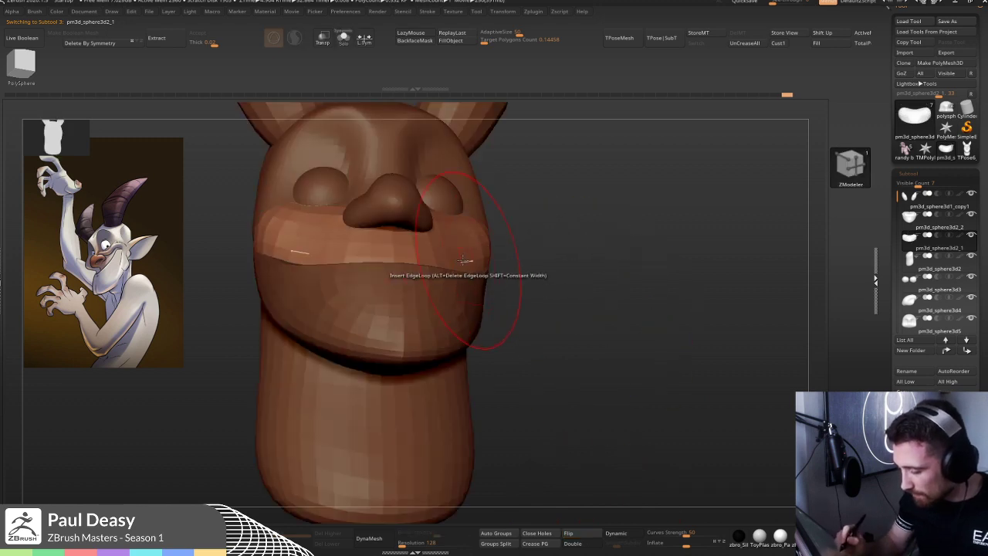
key("ctrl+shift+s")
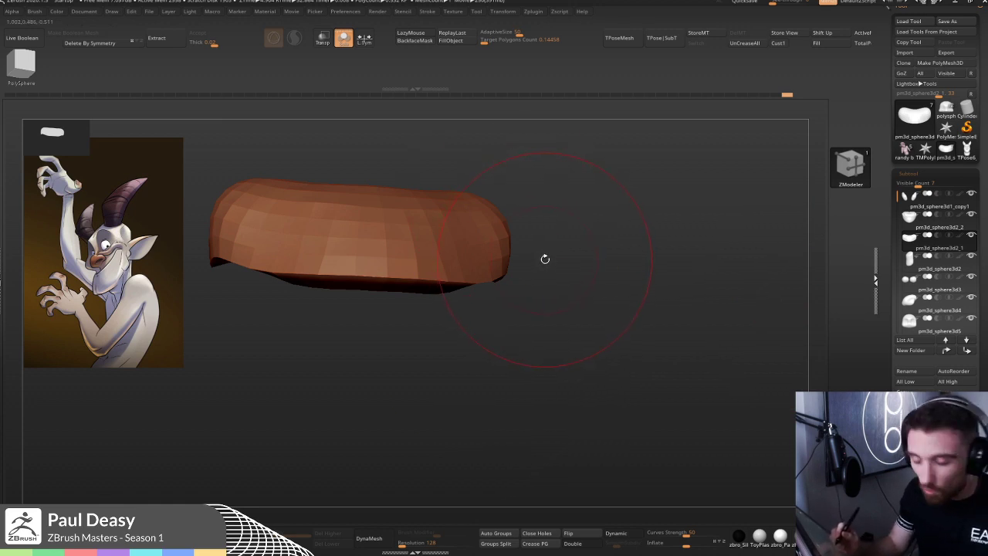
right_click_drag(489, 270, 470, 278, "ctrl")
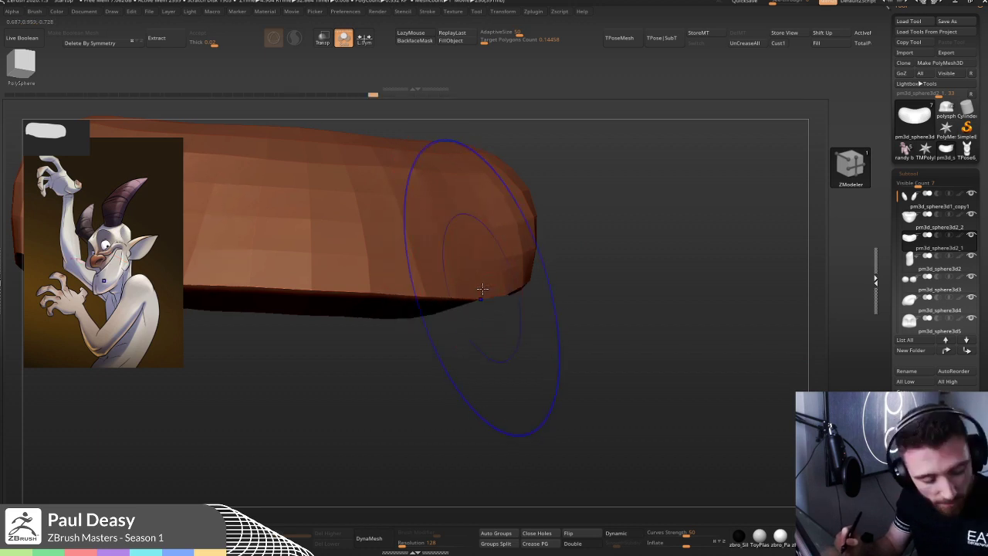
key("shift+f")
key("ctrl+z")
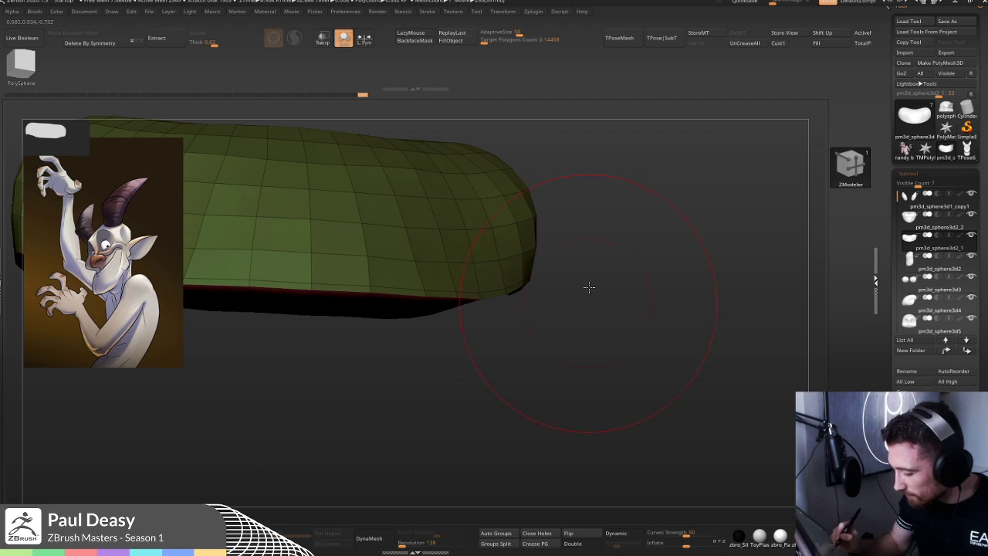
left_click_drag(588, 289, 513, 266)
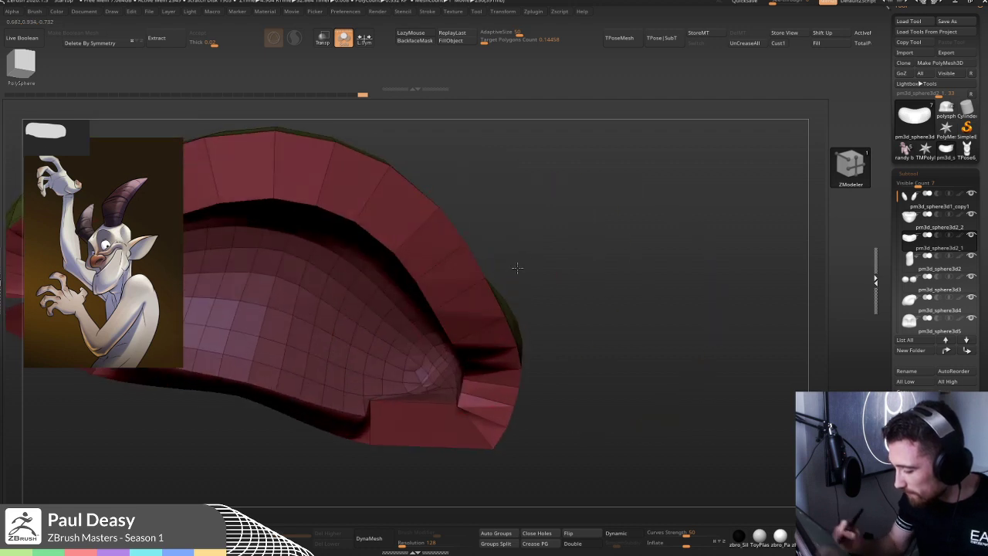
mouse_move(611, 274)
left_mouse_down()
mouse_move(611, 370)
mouse_move(539, 315)
mouse_move(562, 299)
mouse_move(598, 303)
mouse_move(568, 299)
left_mouse_up()
key("d")
key("shift+f")
key("ctrl+shift+s")
- Select and isolate the lower jaw, and insert edge loops along its upper rim with ZModeler
key("b")
key("m")
key("v")
left_click(477, 298, "alt")
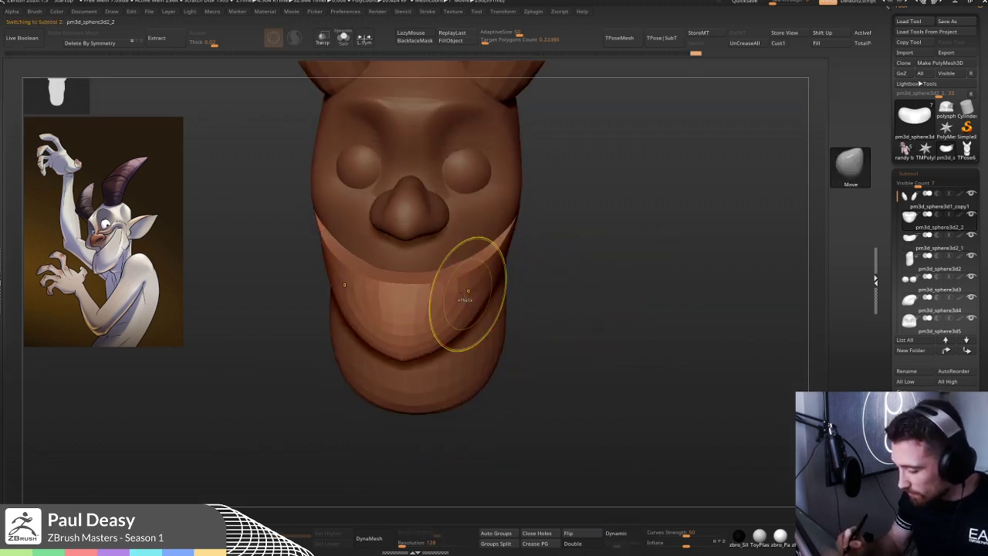
key("ctrl+shift+s")
mouse_move(463, 278)
right_mouse_down()
mouse_move(464, 297)
mouse_move(489, 279)
mouse_move(479, 258)
right_mouse_up()
key("b")
key("z")
key("m")
key("shift+f")
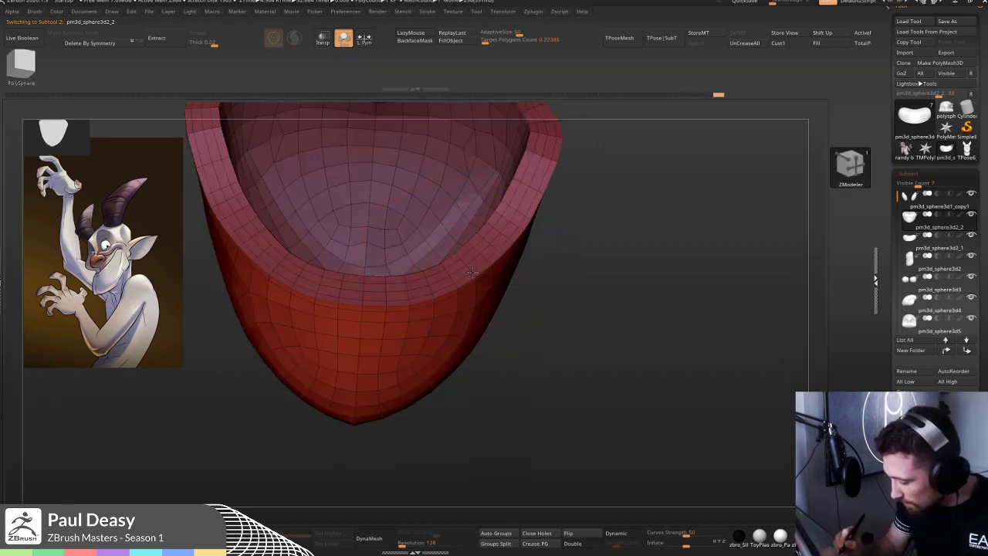
left_click_drag(579, 281, 598, 275)
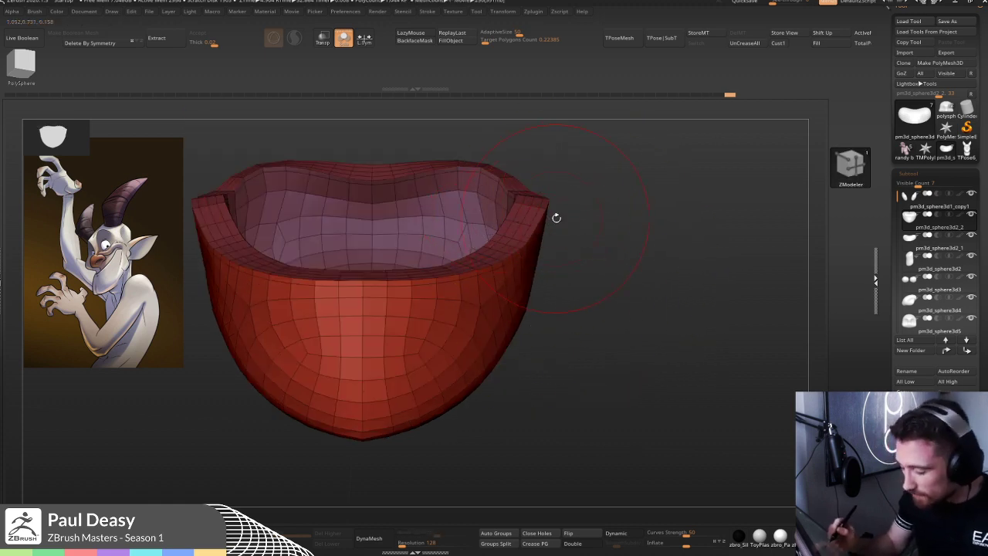
- Show only the lower jaw's rim polygroup and even out its side with a resized Move brush
key("b")
key("m")
key("v")
left_click(522, 207, "ctrl+shift")
key("space")
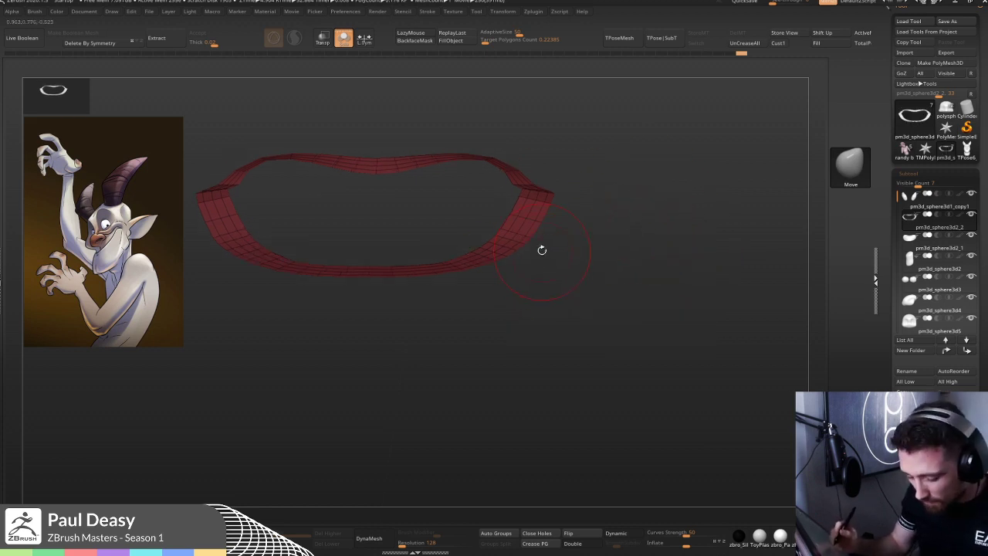
mouse_move(562, 232)
left_mouse_down()
mouse_move(633, 255)
mouse_move(605, 246)
left_mouse_up()
left_click_drag(526, 231, 545, 220)
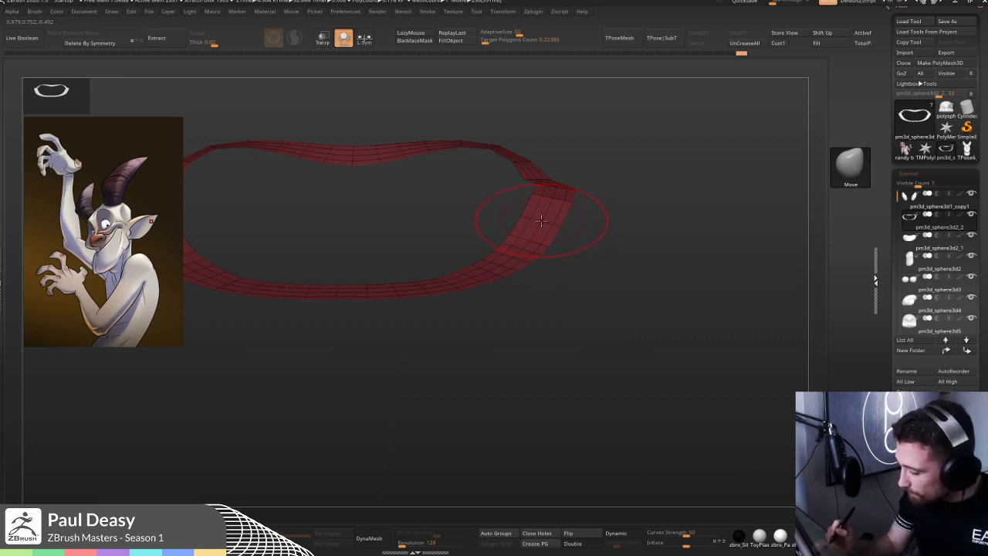
left_click(646, 205, "ctrl+shift")
left_click(546, 213, "ctrl+shift")
right_click_drag(541, 255, 548, 247, "alt")
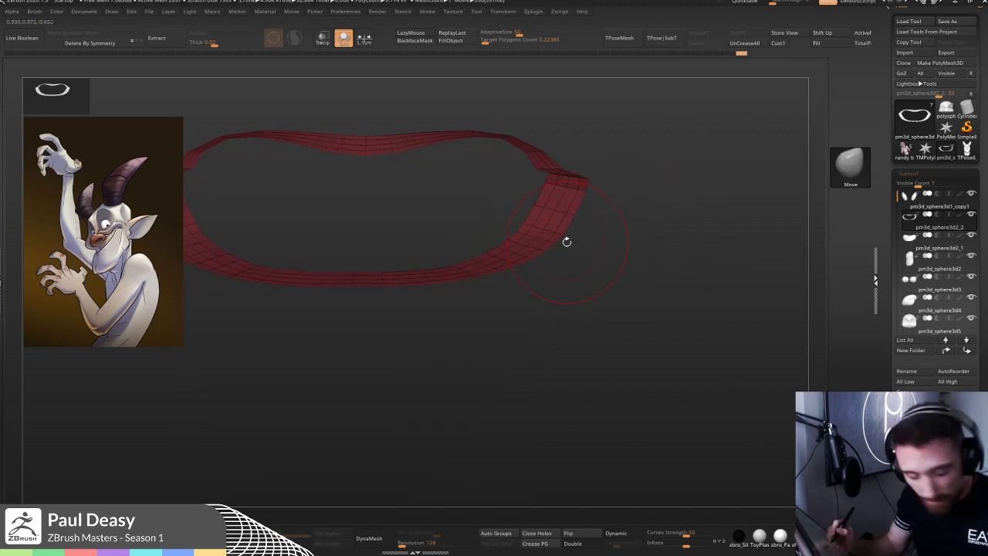
- Set ZModeler's edge action to Mask with EdgeLoop Complete, and mask the border edge loops of the lower jaw's rim
key("b")
key("z")
key("m")
left_click_drag(631, 251, 636, 260)
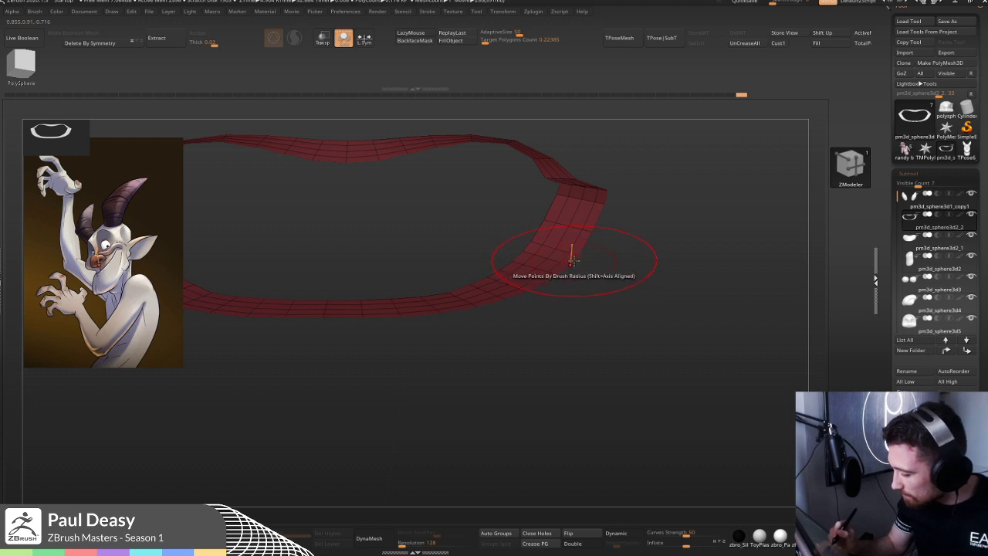
key("b")
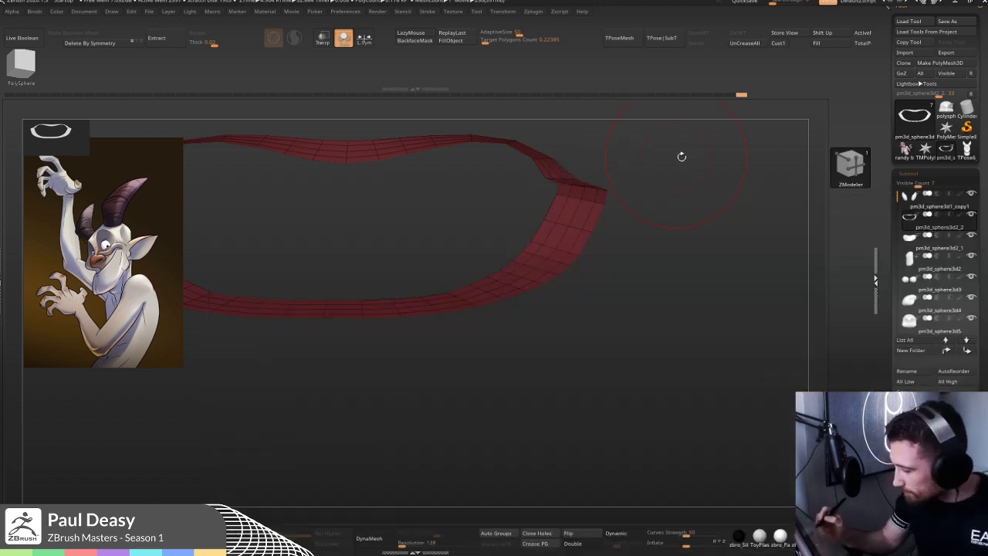
key("space")
key("space")
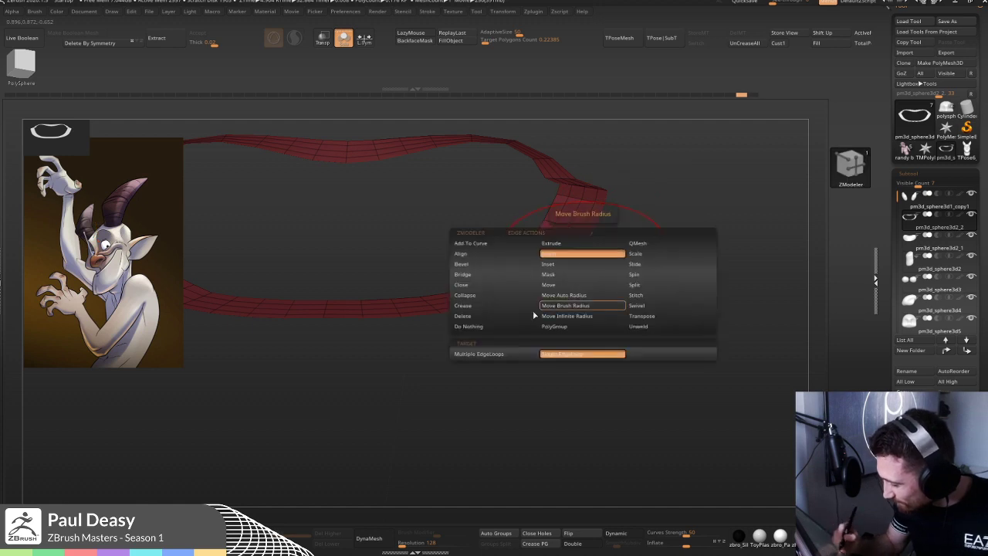
left_click(560, 276)
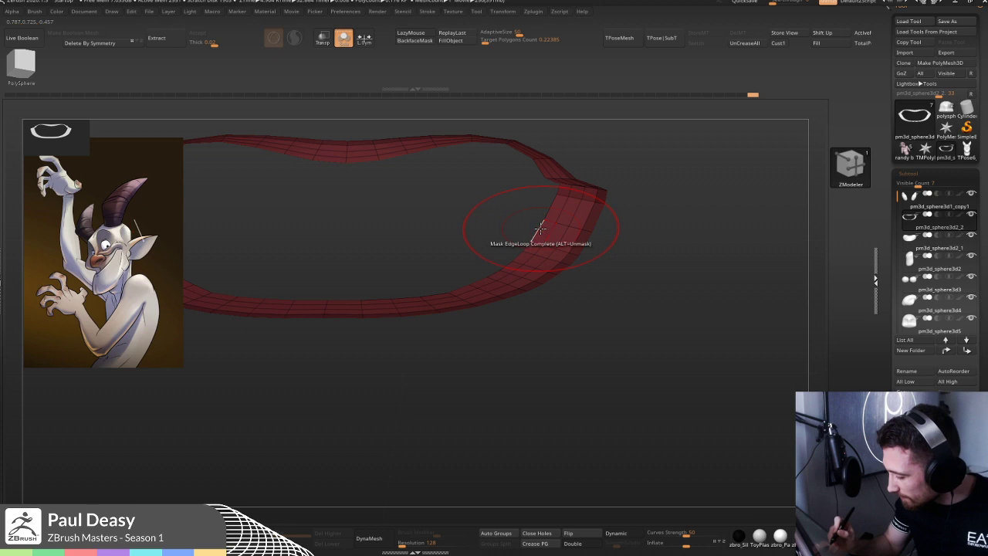
mouse_move(649, 267)
left_mouse_down()
mouse_move(582, 286)
mouse_move(604, 303)
mouse_move(592, 287)
mouse_move(535, 277)
left_mouse_up()
- Even out the unmasked middle of the rim with the Inflate and Smooth brushes, and show the whole lower jaw again
key("b")
key("i")
key("n")
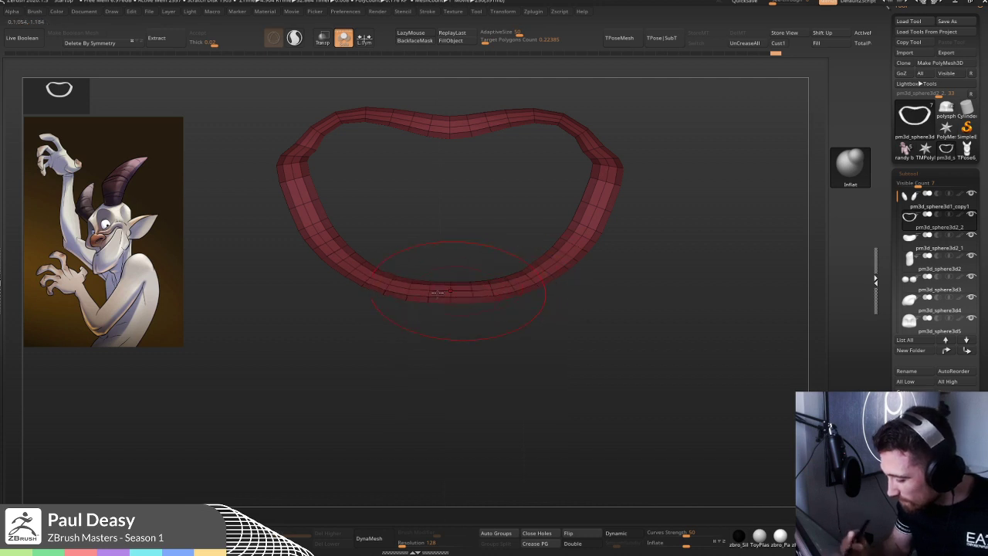
key("space")
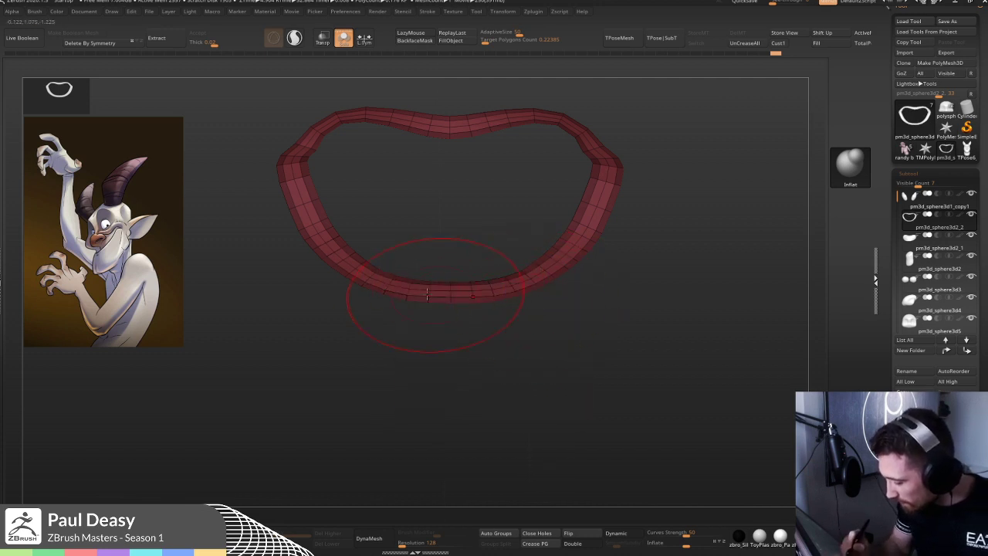
left_click_drag(561, 259, 532, 272)
left_click_drag(431, 293, 408, 288, "shift")
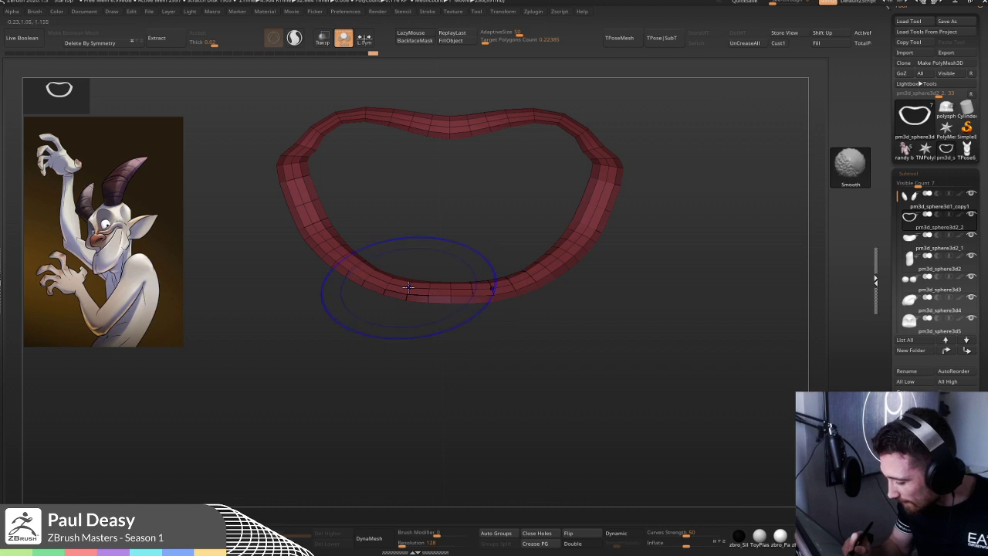
left_click_drag(494, 308, 631, 286)
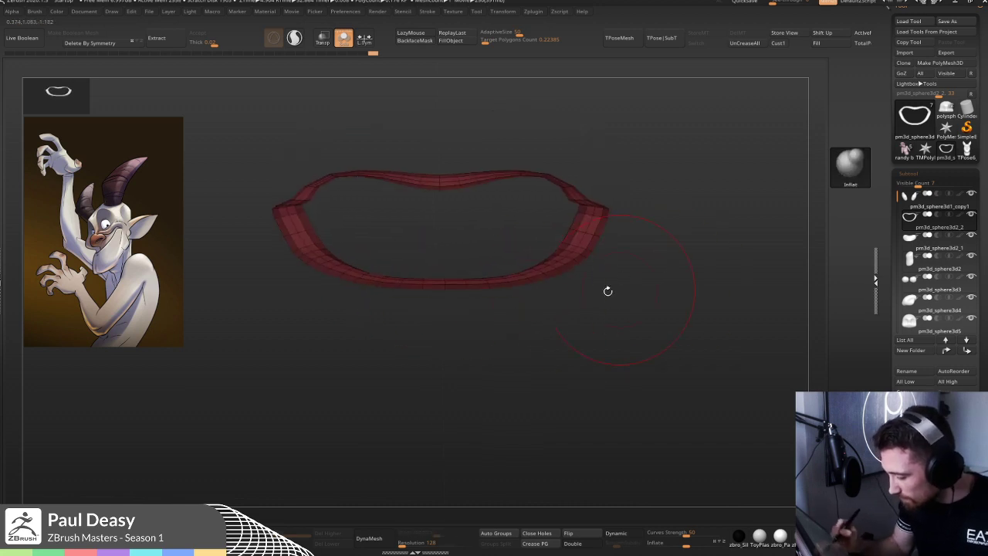
left_click_drag(504, 277, 472, 288, "shift")
left_click(648, 284, "ctrl+shift")
mouse_move(655, 295)
left_mouse_down()
mouse_move(670, 297)
mouse_move(643, 294)
left_mouse_up()
left_click_drag(409, 289, 347, 292)
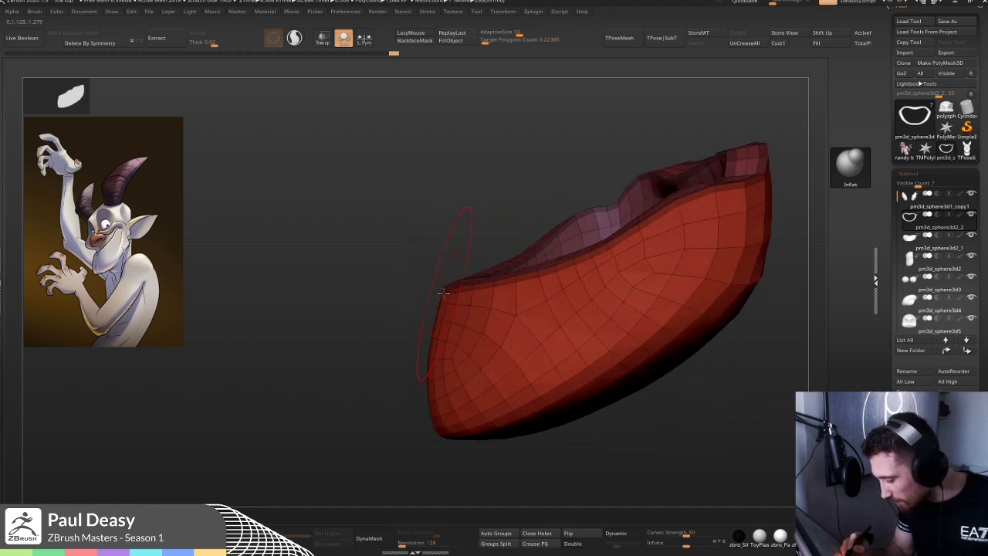
- Clear the mask and insert an edge loop around the lower jaw's rim with ZModeler
left_click_drag(556, 200, 669, 294)
right_click_drag(626, 280, 615, 273, "ctrl")
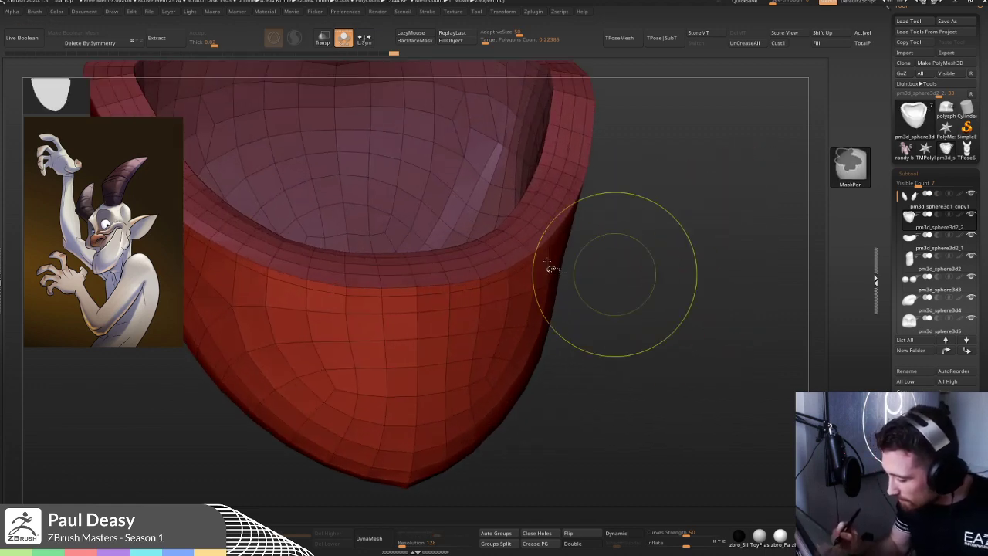
key("b")
key("z")
key("m")
left_click(528, 268)
key("ctrl+z")
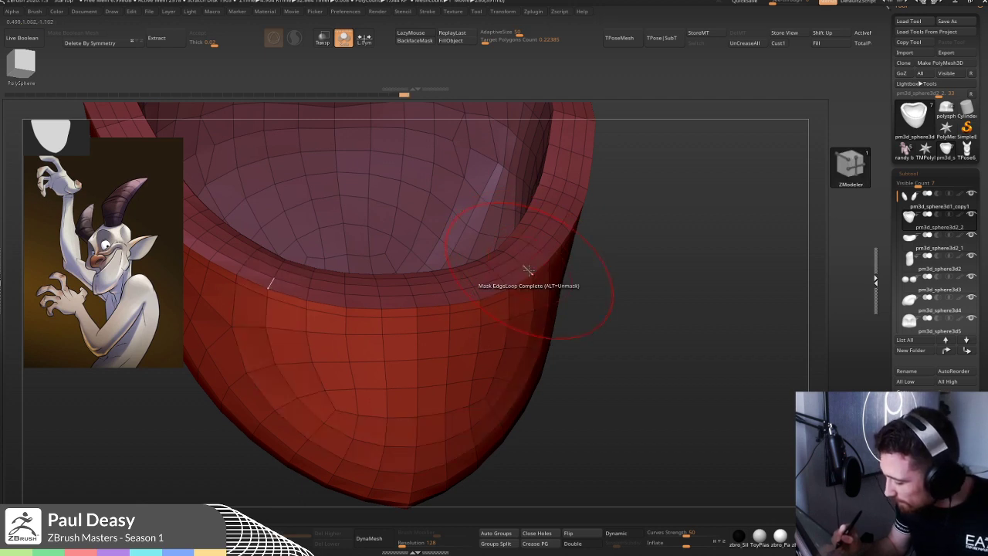
key("space")
left_click(509, 283)
left_click(525, 269)
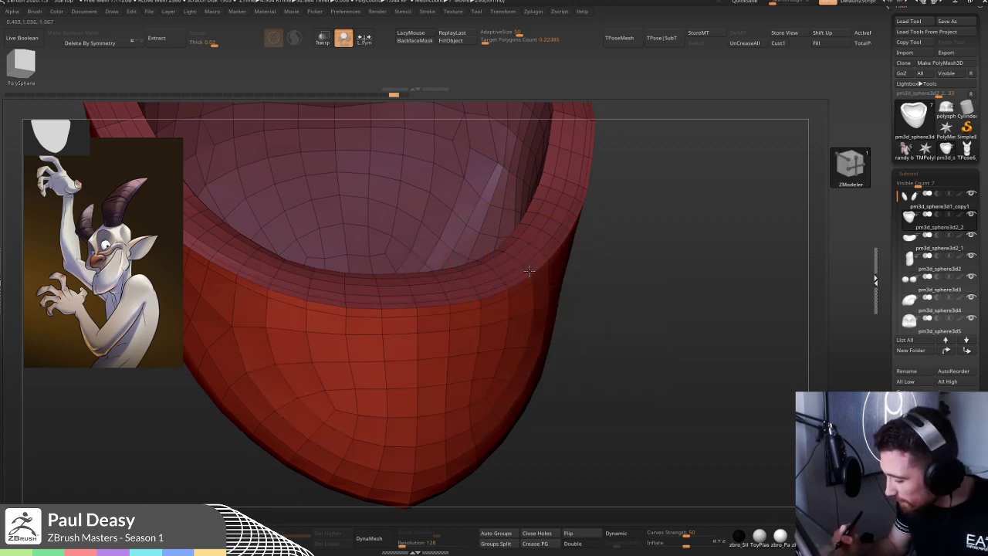
mouse_move(662, 286)
left_mouse_down()
mouse_move(693, 291)
mouse_move(644, 255)
mouse_move(651, 269)
left_mouse_up()
- Show the full head without polyframe lines, pick the Move brush, and preview the lower jaw with dynamic subdivision
key("alt+s")
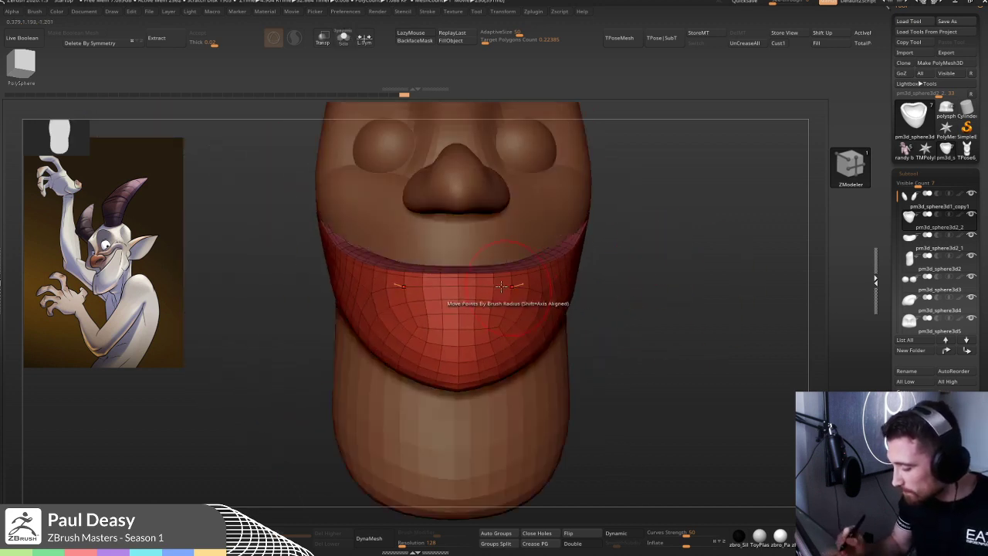
key("b")
key("m")
key("v")
key("space")
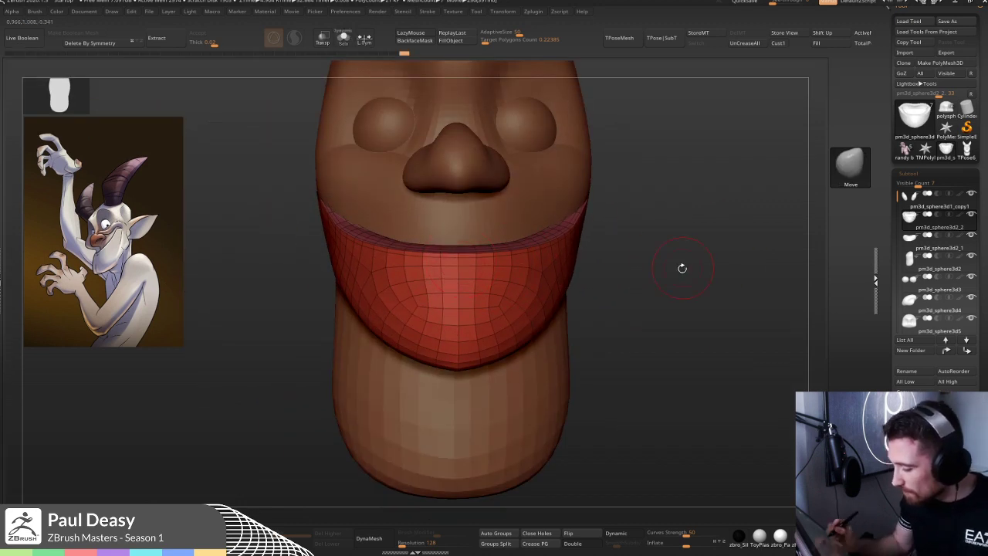
key("shift+f")
key("d")
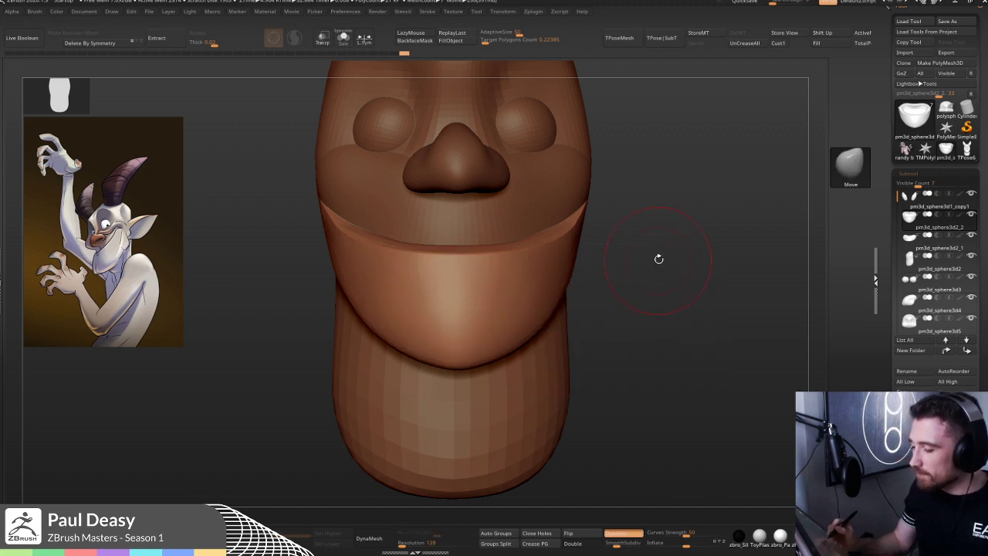
left_click_drag(658, 259, 652, 278, "alt")
right_click_drag(655, 275, 636, 267, "alt")
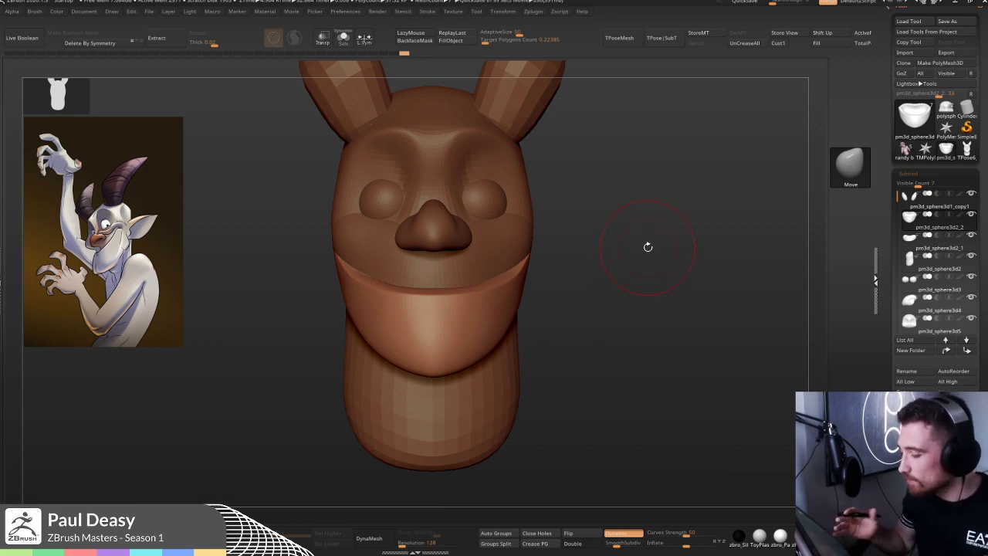
- Adjust the mouth corner where the upper muzzle meets the lower jaw, moving both parts with the Move brush
mouse_move(620, 225)
left_mouse_down()
mouse_move(511, 285)
mouse_move(530, 280)
left_mouse_up()
mouse_move(600, 260)
left_mouse_down()
mouse_move(563, 250)
mouse_move(578, 254)
left_mouse_up()
left_click(585, 255, "alt")
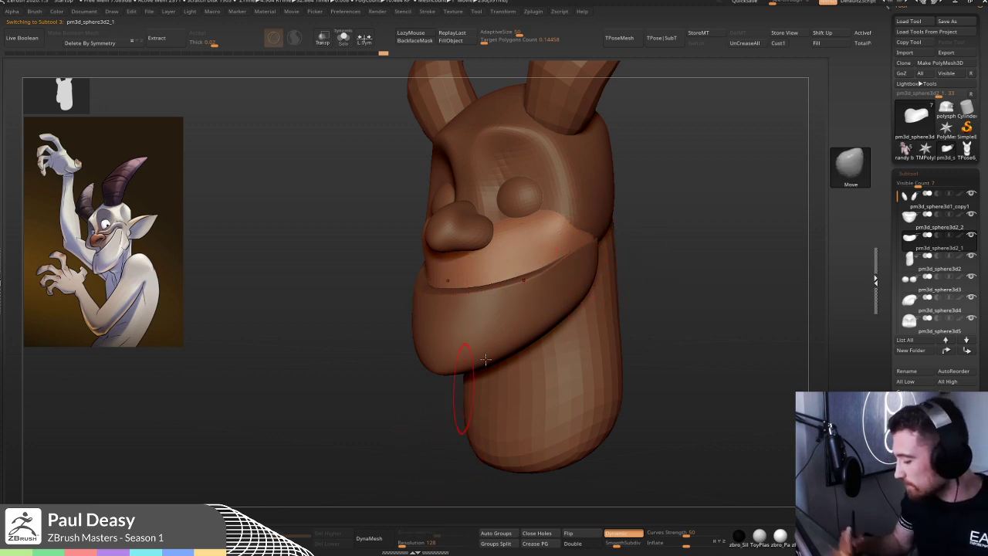
right_click_drag(586, 255, 594, 253)
left_click(580, 254, "alt")
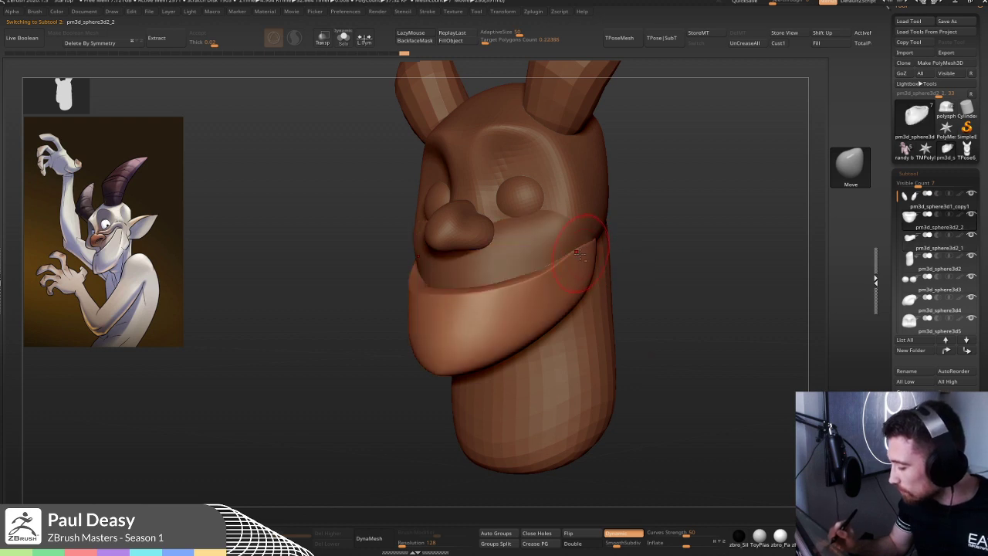
left_click_drag(651, 250, 590, 253)
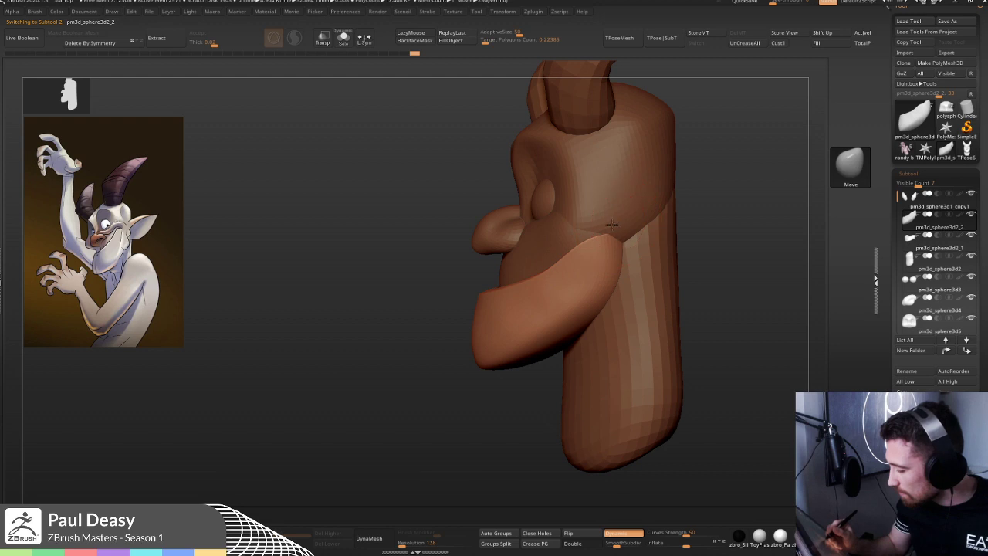
right_click_drag(608, 229, 620, 234)
- Reshape the rear corner of the upper muzzle with a resized Move brush so it tucks behind the lower jaw
left_click(592, 234, "alt")
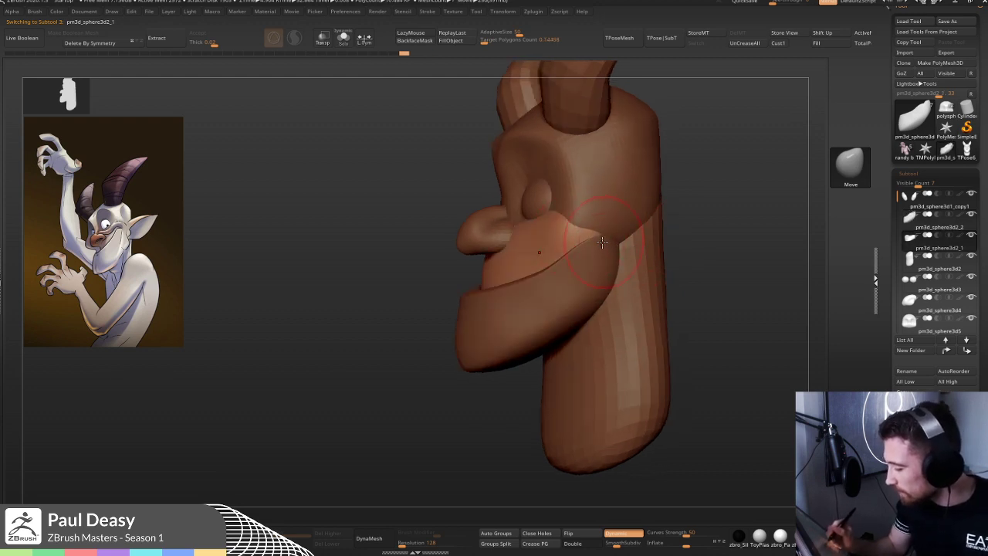
left_click_drag(602, 242, 581, 255)
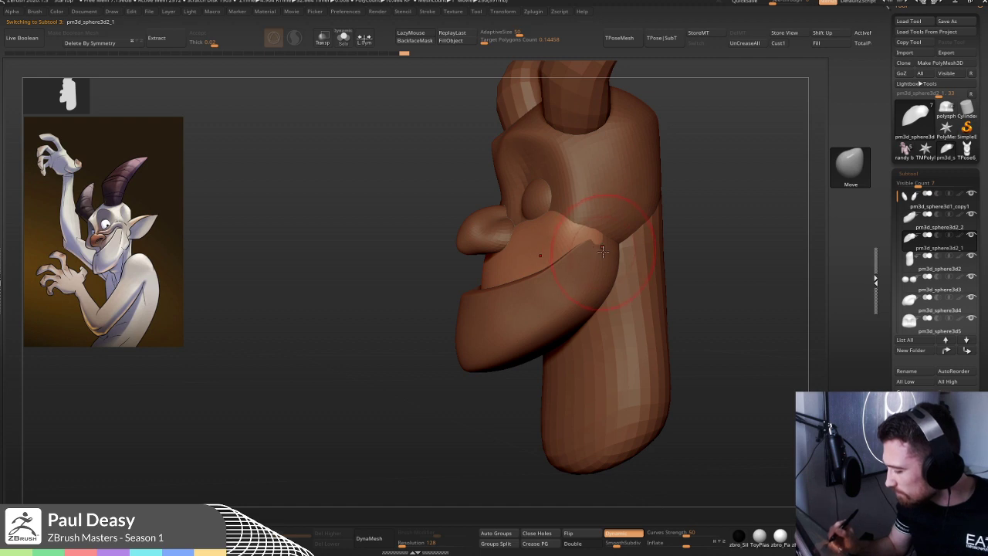
key("space")
left_click_drag(601, 251, 591, 251)
- Select the lower jaw and refine its upper edge near the mouth corner with a resized Move brush
left_click(595, 258, "alt")
right_click_drag(595, 256, 578, 255)
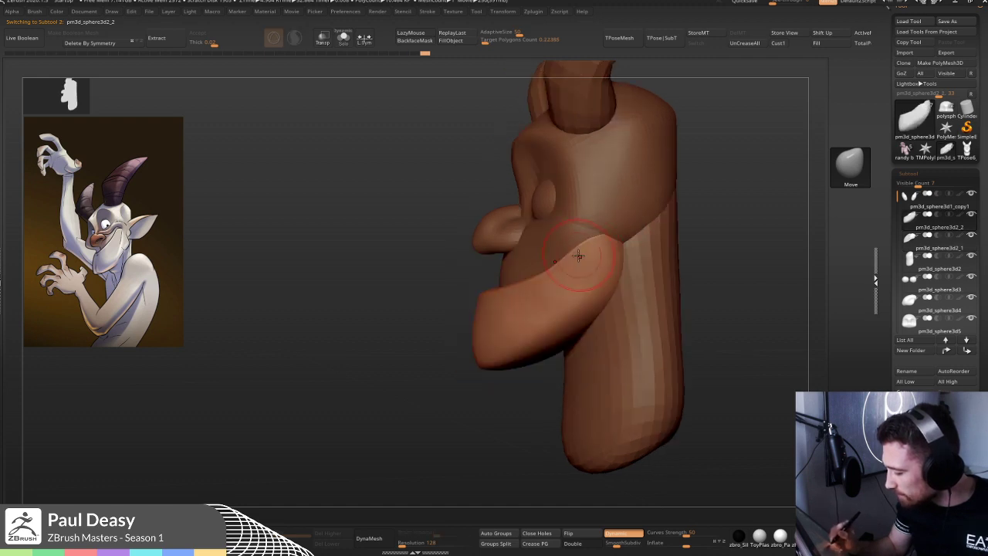
key("space")
left_click_drag(583, 242, 569, 251)
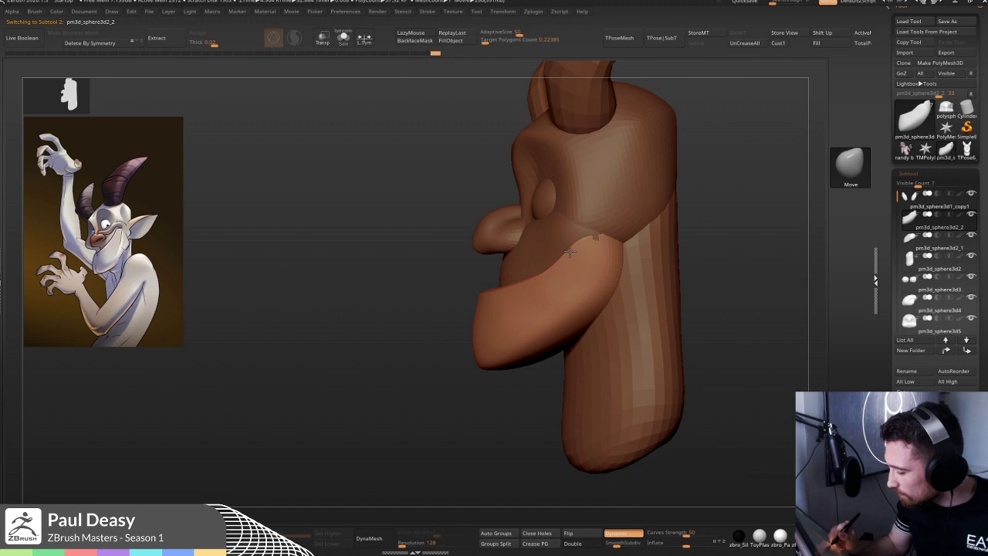
right_click_drag(590, 244, 622, 266)
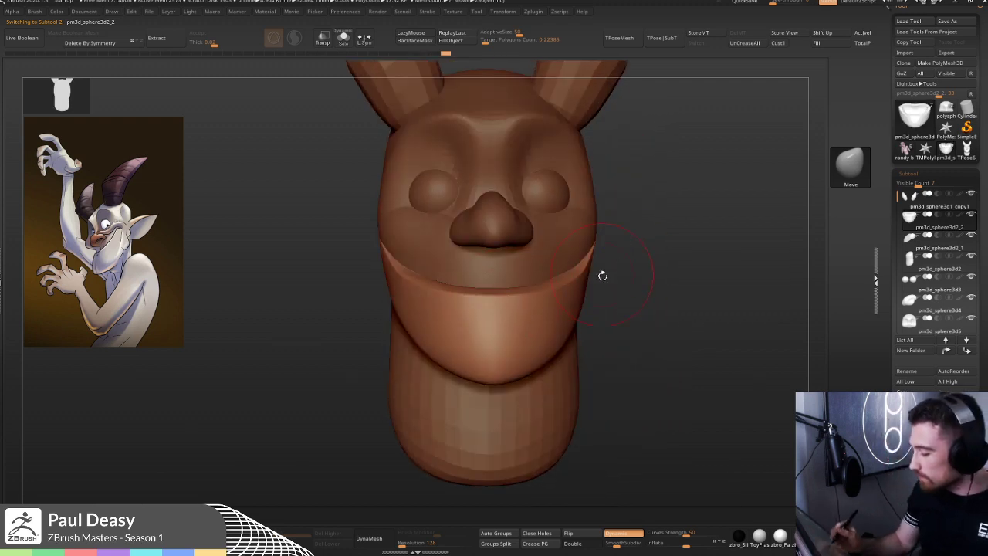
- Sharpen the lower jaw's bottom edge from the cheek to the chin with the Pinch brush
mouse_move(495, 325)
right_mouse_down()
mouse_move(469, 326)
mouse_move(486, 324)
mouse_move(471, 224)
right_mouse_up()
left_click_drag(465, 291, 474, 287)
right_click_drag(491, 333, 463, 319, "alt")
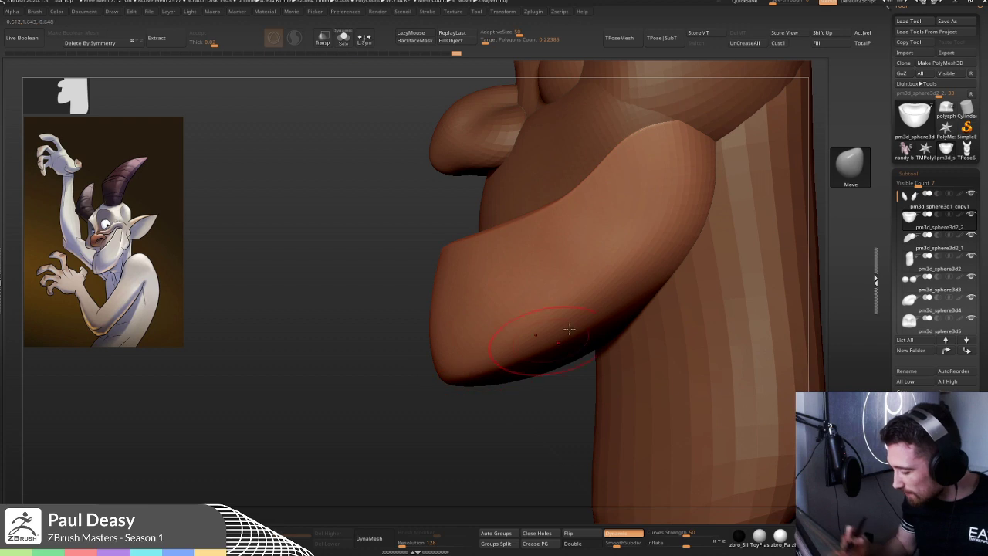
key("b")
key("p")
key("i")
left_click_drag(650, 277, 553, 324)
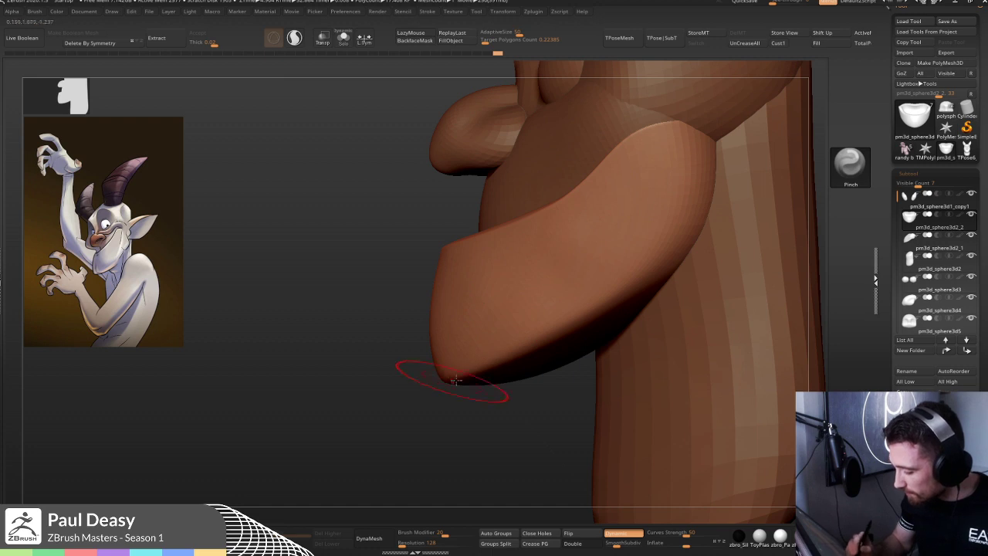
- Shape the front tip of the chin in profile with the Move brush, and adjust the brush size
key("b")
key("m")
key("v")
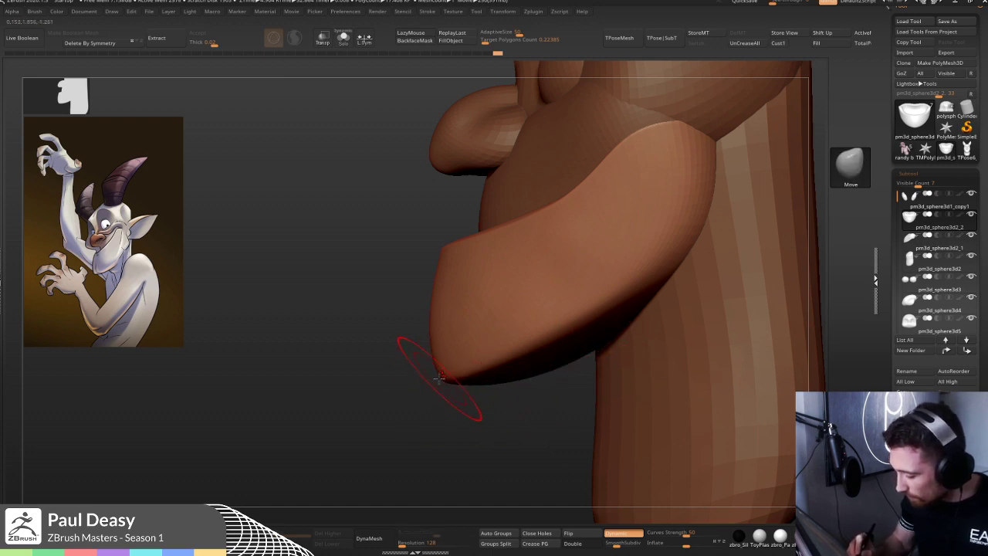
left_click_drag(437, 384, 423, 373, "alt")
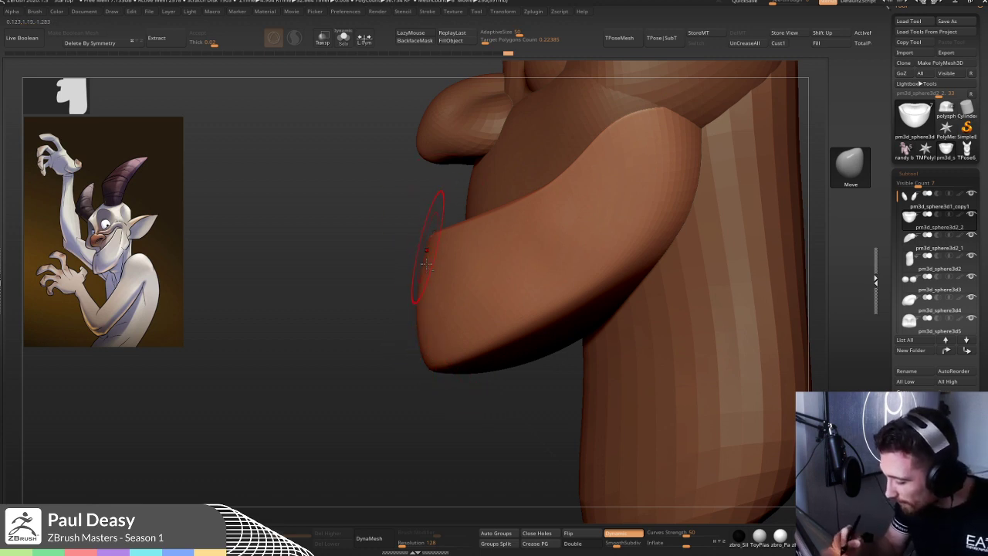
left_click_drag(426, 264, 429, 322, "alt")
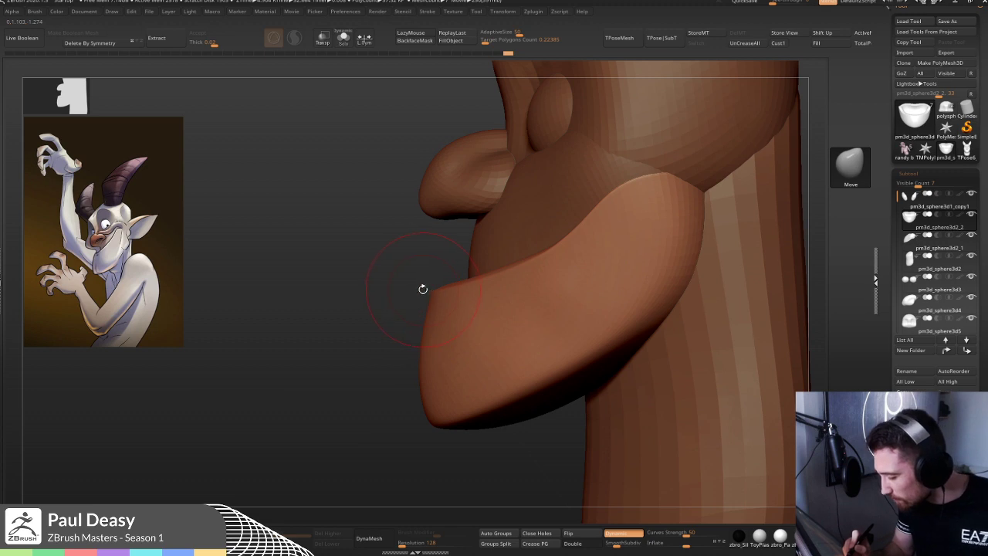
mouse_move(450, 285)
right_mouse_down()
mouse_move(438, 286)
mouse_move(473, 282)
right_mouse_up()
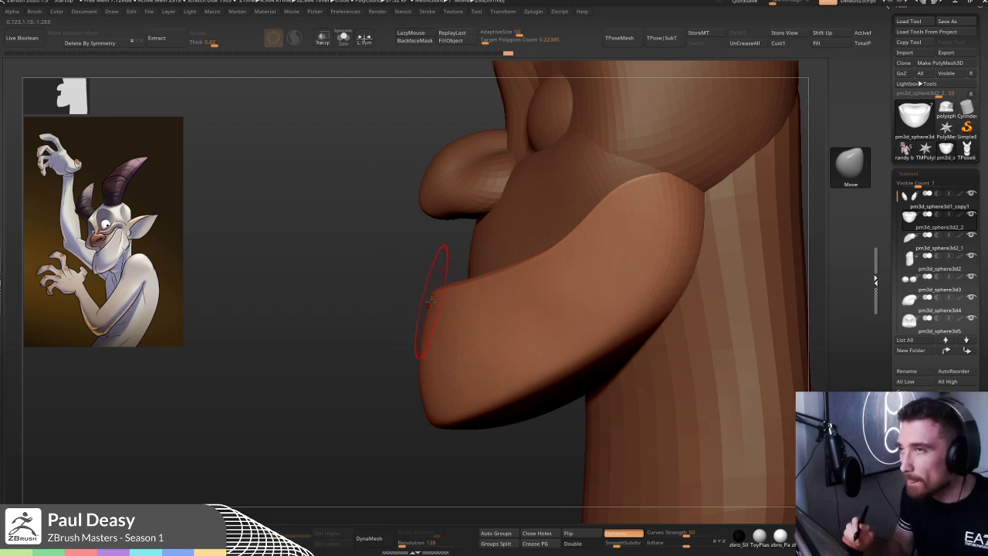
right_click(448, 259)
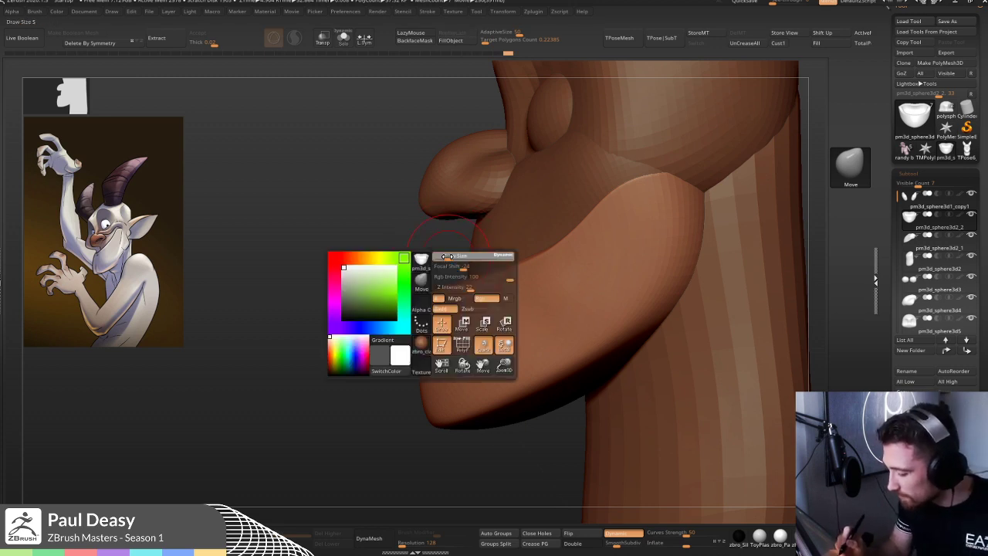
right_click_drag(451, 259, 343, 232, "ctrl")
- Adjust the Move brush size and refine the lower jaw's width and chin from the front
right_click_drag(539, 257, 584, 267, "shift")
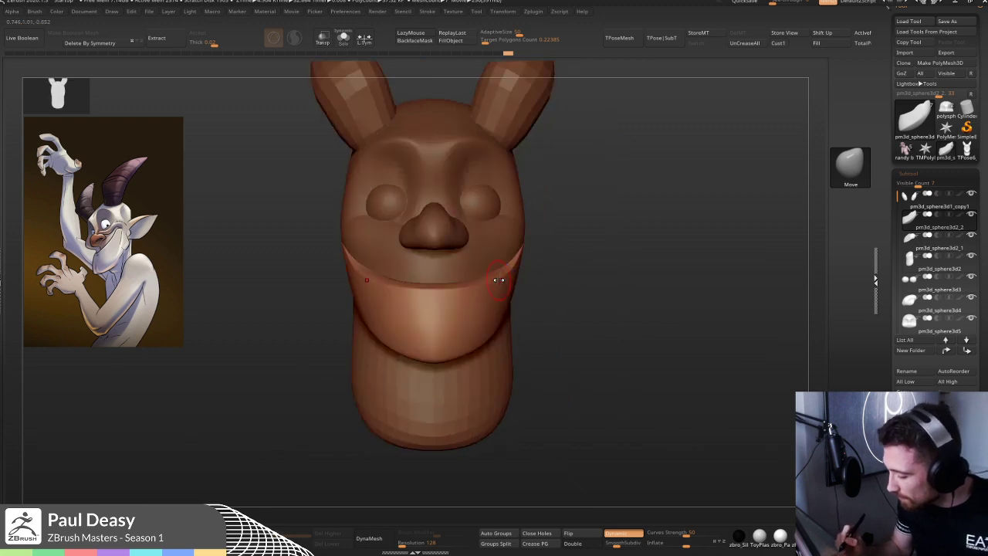
right_click_drag(494, 288, 443, 355)
right_click(442, 355)
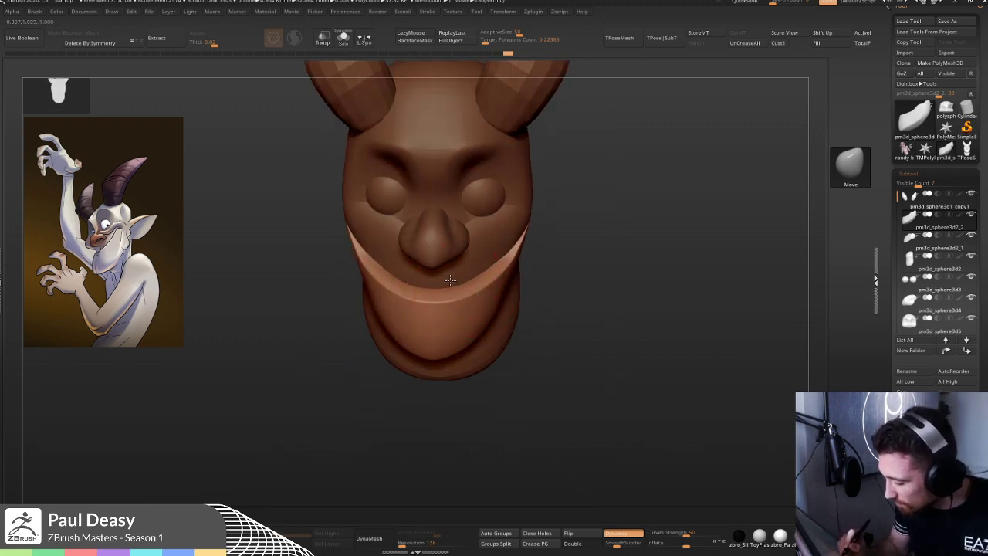
mouse_move(463, 271)
right_mouse_down()
mouse_move(468, 342)
mouse_move(458, 312)
mouse_move(489, 322)
right_mouse_up()
- Isolate the lower jaw, mask its outer surface with MaskPen, and show the full head again
key("alt+s")
right_click_drag(512, 289, 492, 284)
key("w")
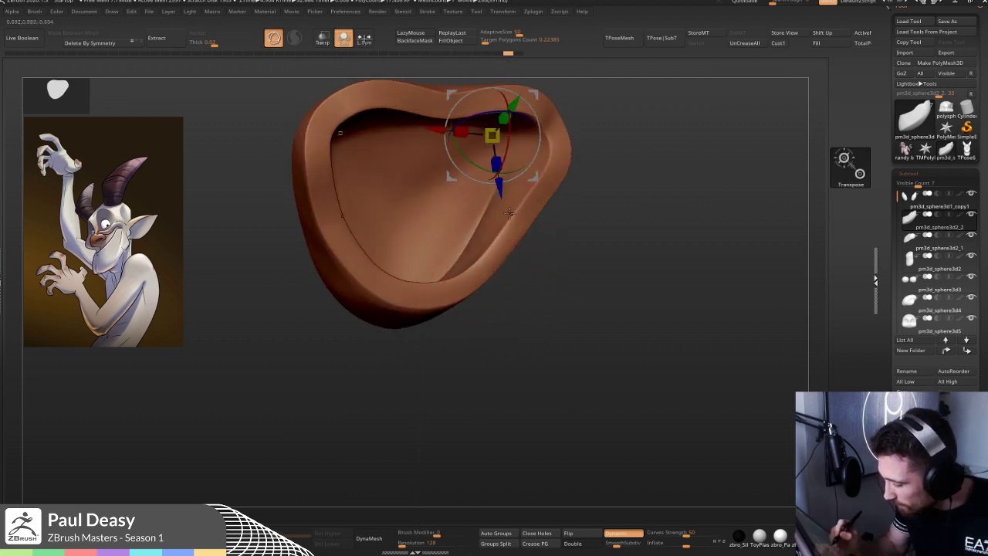
left_click(507, 221, "ctrl")
key("q")
left_click(499, 263, "ctrl")
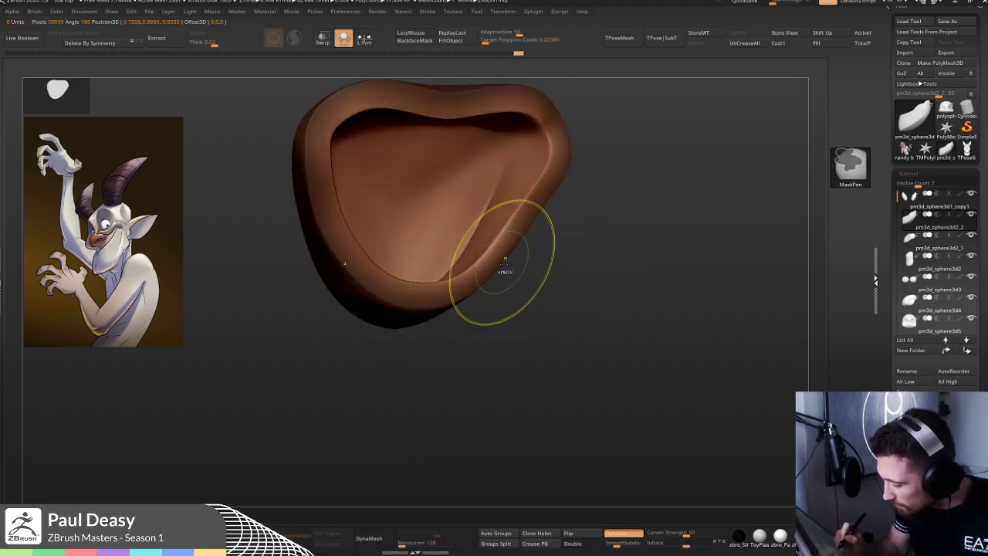
left_click(570, 284, "ctrl")
mouse_move(593, 298)
right_mouse_down()
mouse_move(593, 280)
mouse_move(566, 271)
right_mouse_up()
left_click(596, 267, "ctrl")
key("alt+s")
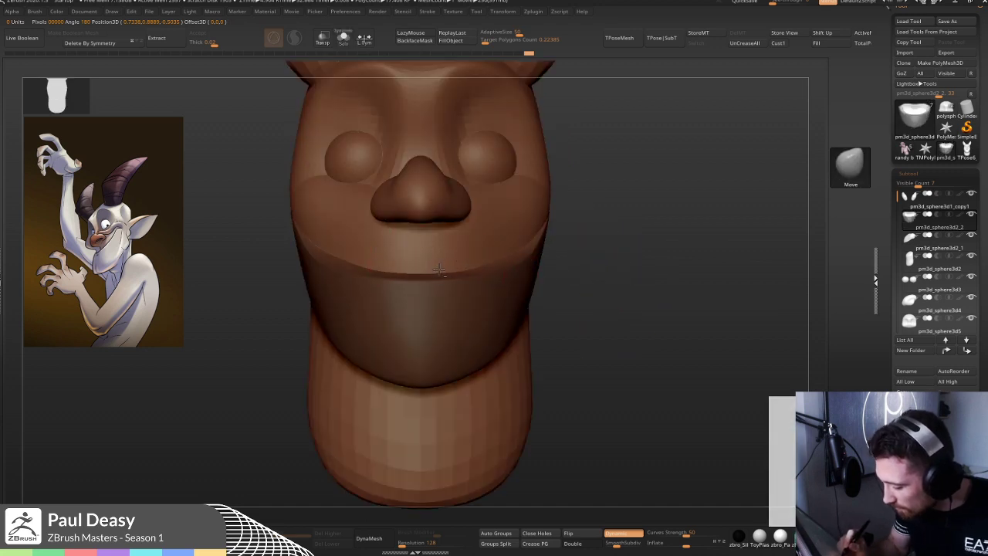
- Even out the lower jaw's upper edge along the mouth line with a resized Move brush
key("space")
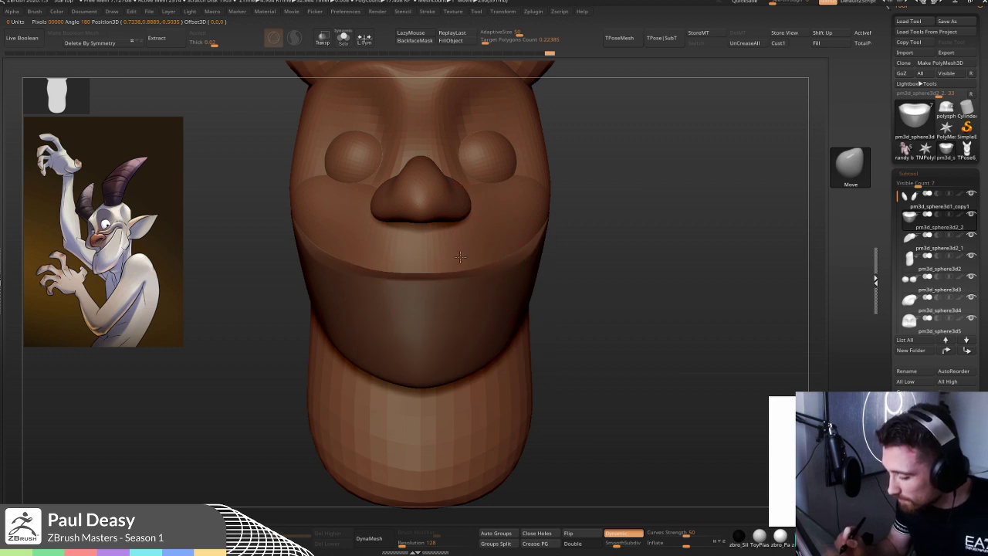
left_click_drag(582, 246, 585, 260, "ctrl")
mouse_move(580, 251)
right_mouse_down("ctrl")
mouse_move(507, 256)
mouse_move(504, 278)
right_mouse_up("ctrl")
- Select the eyes and nudge them in their sockets with a resized Move brush
left_click(461, 193, "alt")
key("space")
left_click_drag(487, 209, 482, 210)
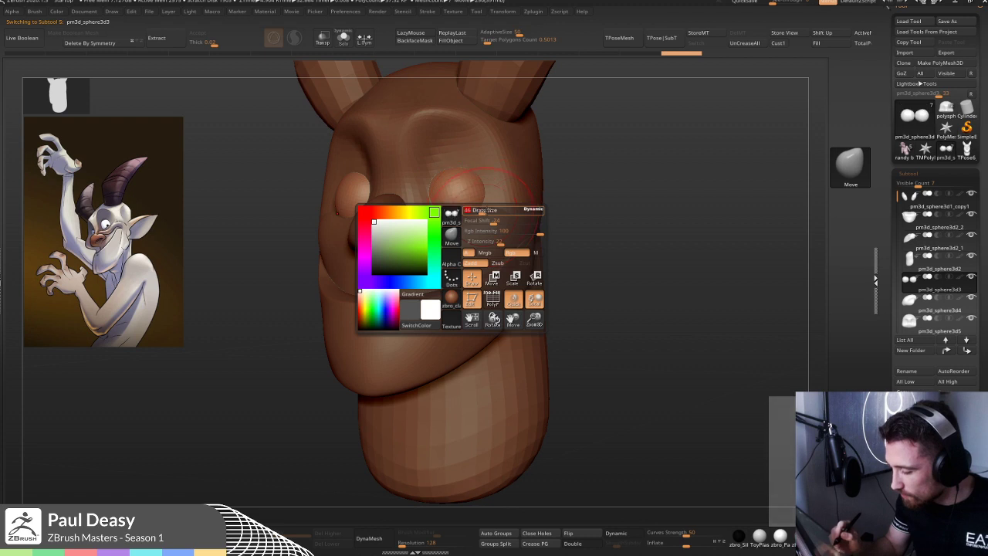
left_click_drag(579, 222, 579, 240)
right_click_drag(470, 219, 484, 216)
- Select the upper muzzle and refine its cheek edge below the eye with the Move and Smooth brushes
left_click(493, 204, "alt")
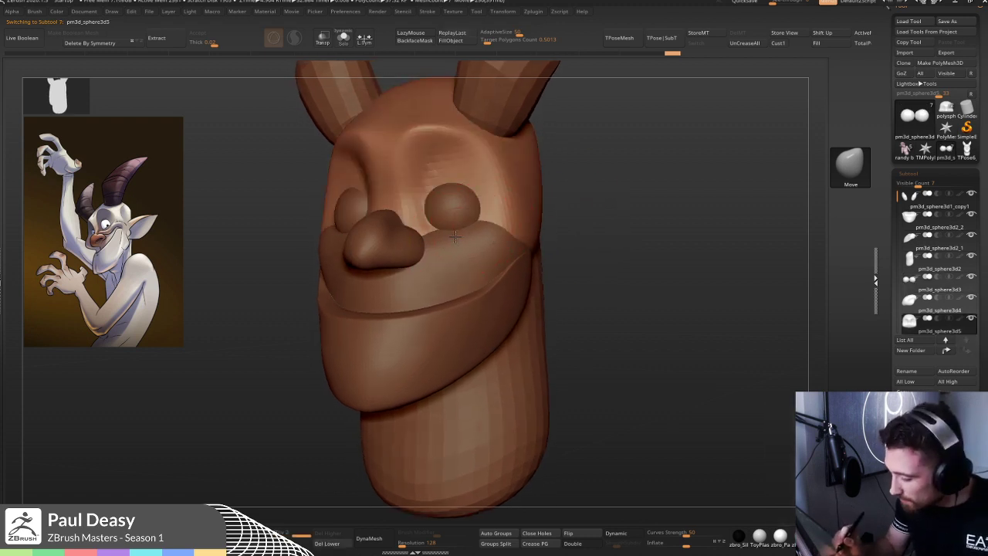
left_click(455, 237, "alt")
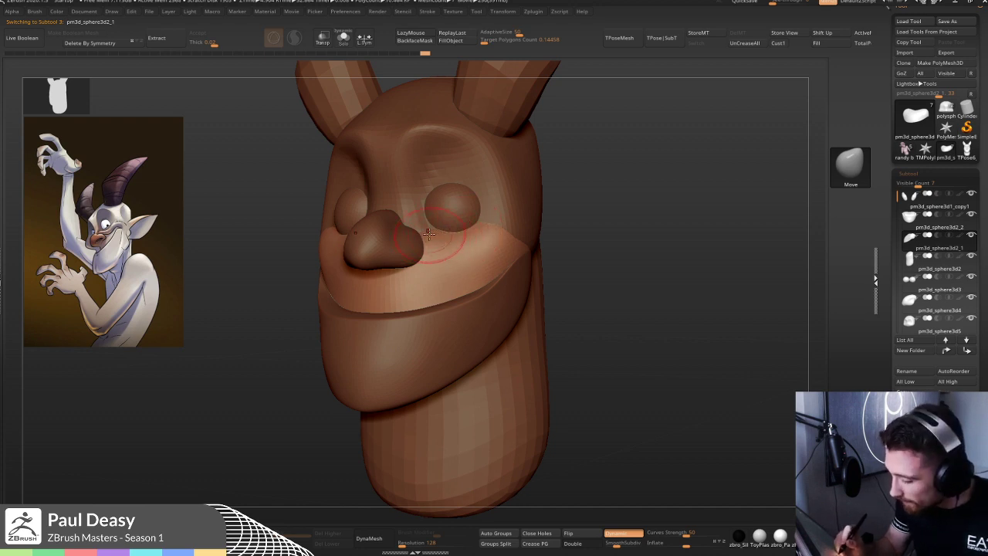
left_click_drag(602, 263, 602, 274, "shift")
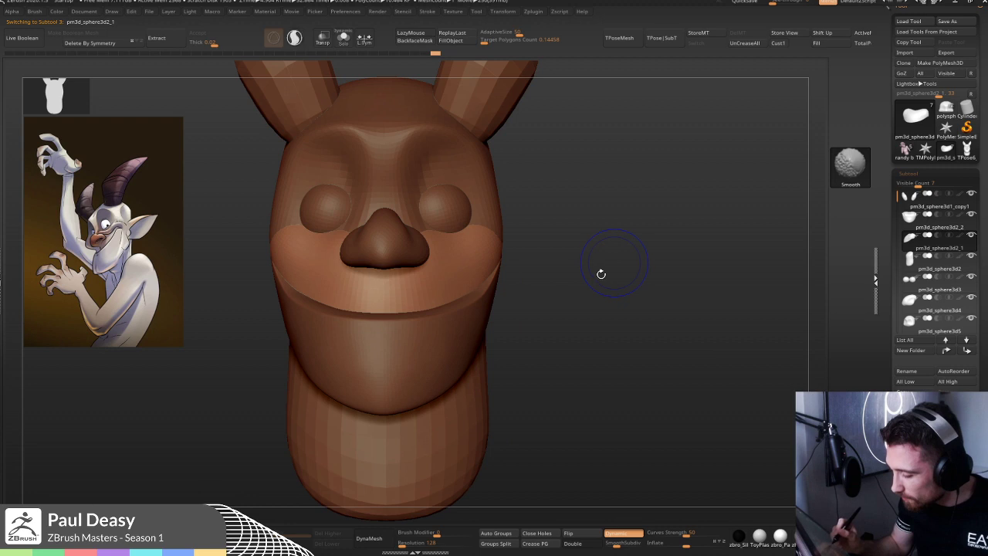
mouse_move(555, 267)
left_mouse_down()
mouse_move(612, 275)
mouse_move(525, 190)
left_mouse_up()
key("space")
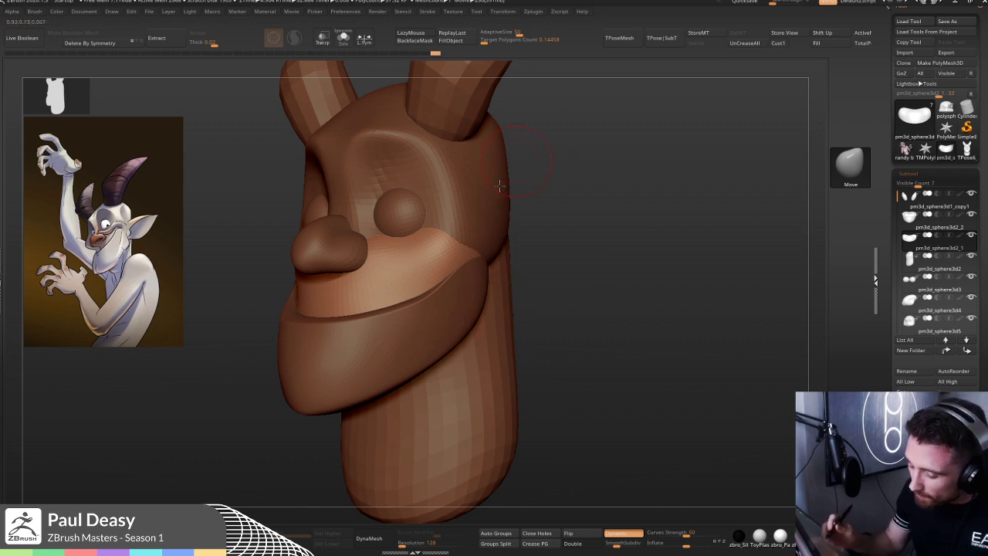
left_click_drag(572, 251, 495, 171)
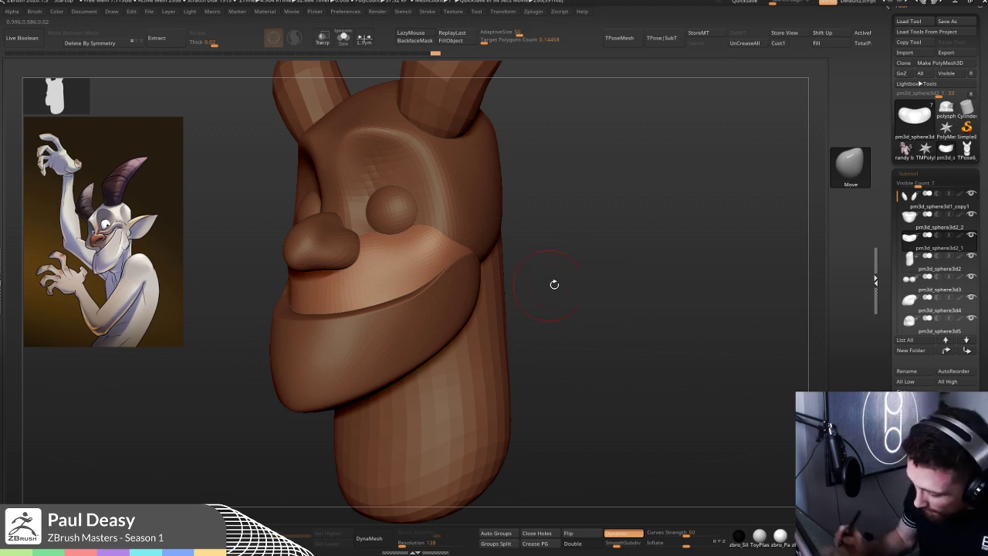
left_click_drag(571, 279, 562, 282)
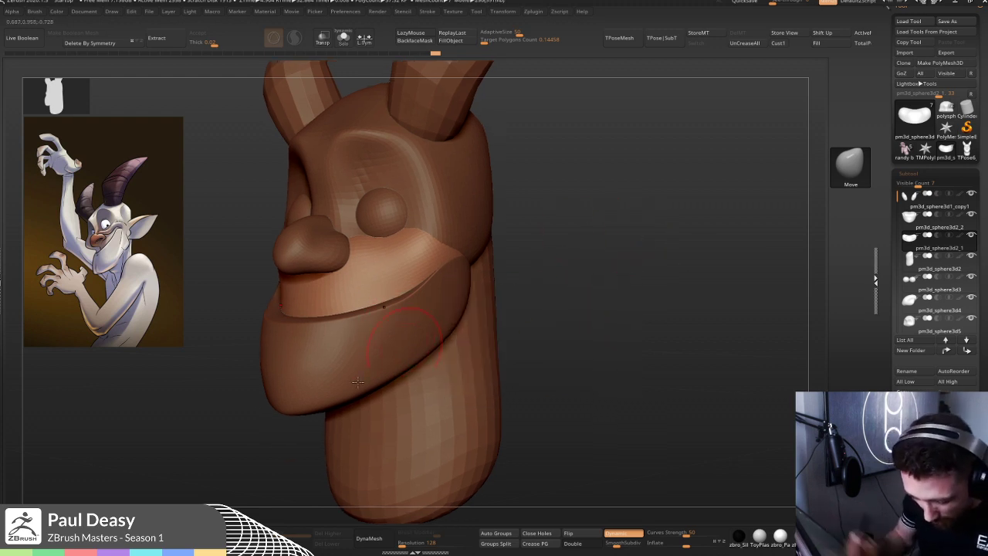
left_click(190, 525)
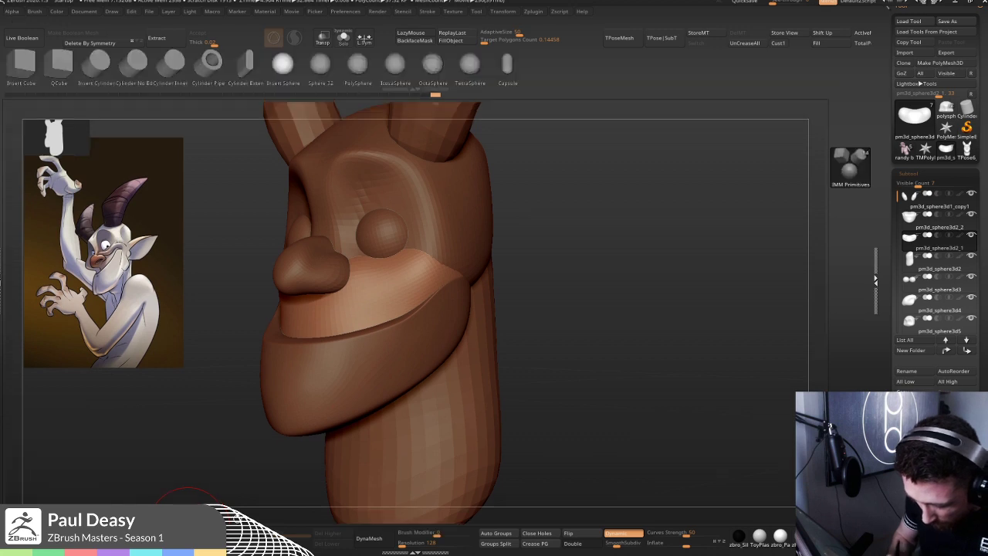
left_click_drag(577, 259, 561, 269)
key("b")
key("m")
key("v")
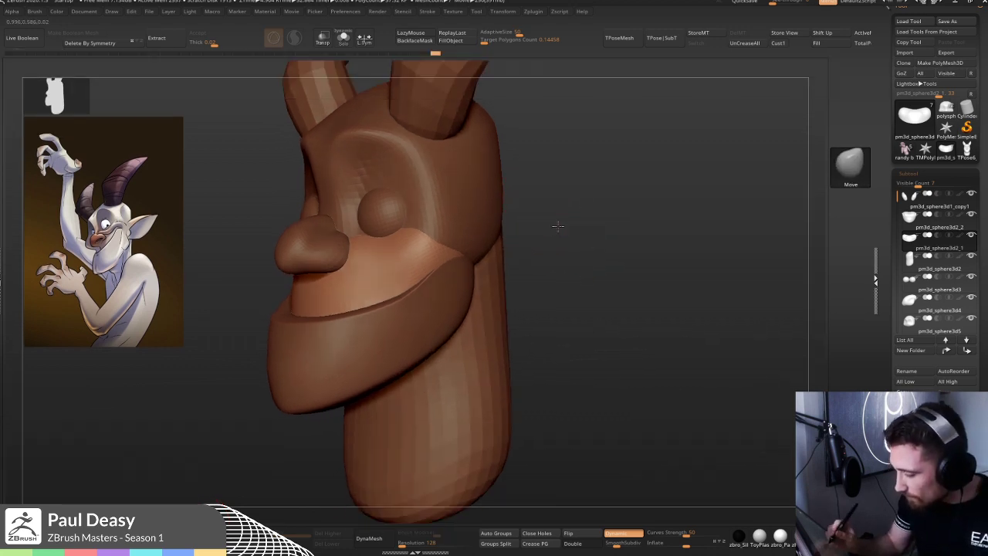
- Select the main head form, reduce the brush size, and subdivide the head mesh once
left_click_drag(558, 224, 521, 222)
left_click(481, 200, "alt")
left_click_drag(591, 257, 547, 252)
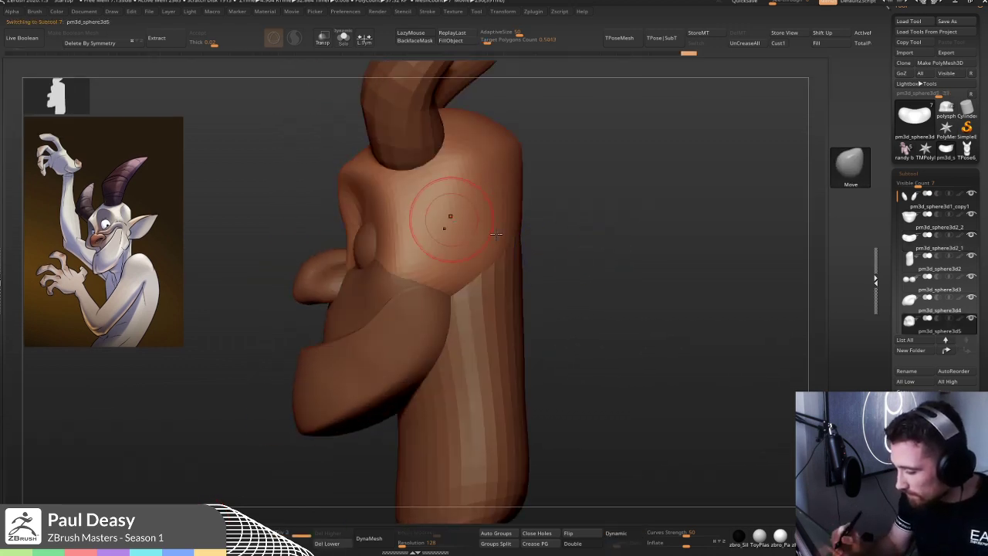
right_click_drag(450, 220, 447, 276, "ctrl")
key("space")
left_click_drag(476, 218, 469, 218)
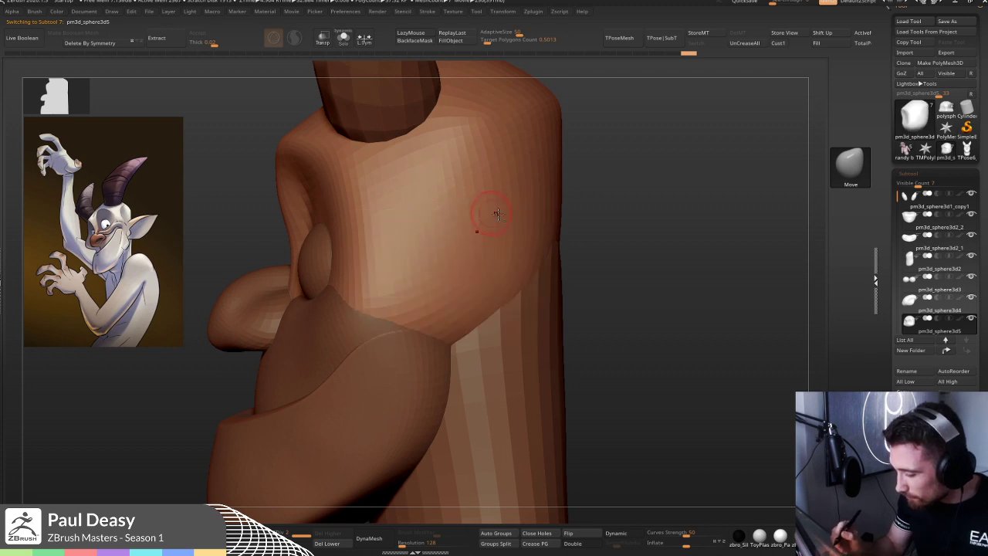
key("ctrl+d")
- Mask the upper edge of an ear-base patch on the side of the head with a small MaskPen brush
key("space")
left_click_drag(451, 206, 448, 207)
right_click_drag(436, 217, 434, 215)
mouse_move(409, 219)
left_mouse_down("ctrl")
mouse_move(470, 194)
mouse_move(527, 199)
left_mouse_up("ctrl")
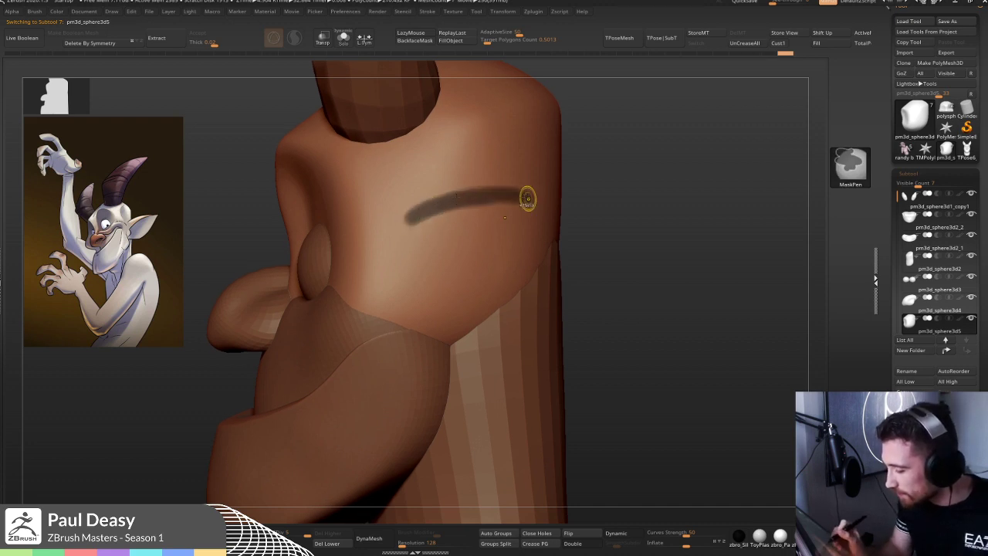
left_click_drag(421, 216, 526, 195, "ctrl")
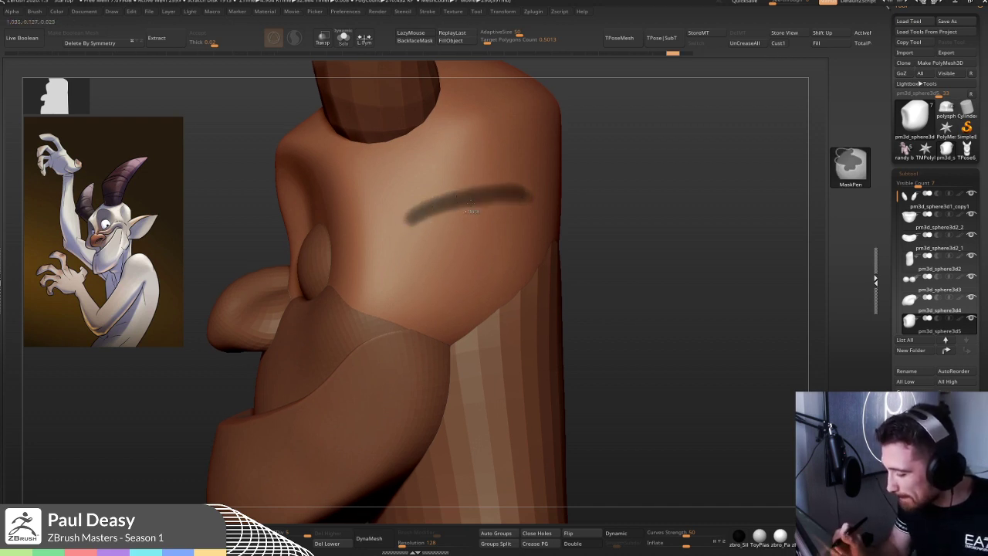
mouse_move(406, 218)
left_mouse_down("ctrl")
mouse_move(440, 262)
mouse_move(445, 249)
mouse_move(434, 263)
mouse_move(417, 228)
mouse_move(427, 268)
mouse_move(471, 274)
mouse_move(459, 277)
mouse_move(513, 234)
mouse_move(536, 191)
mouse_move(523, 190)
left_mouse_up("ctrl")
key("ctrl+z")
- Fill the ear-base mask into a solid patch tapering to a point toward the back of the head
mouse_move(438, 210)
left_mouse_down("ctrl")
mouse_move(479, 198)
mouse_move(425, 237)
mouse_move(456, 267)
mouse_move(505, 207)
mouse_move(464, 247)
mouse_move(518, 208)
left_mouse_up("ctrl")
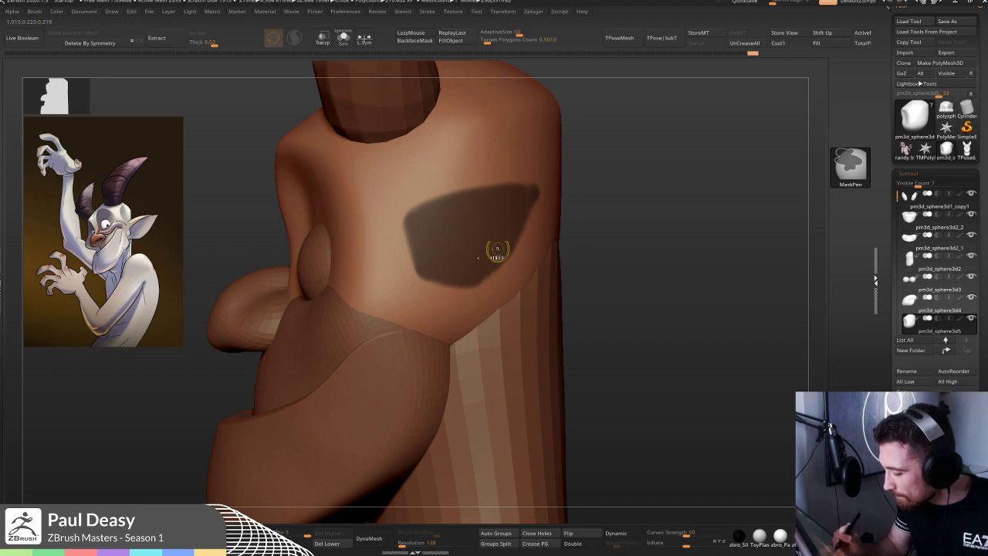
right_click_drag(527, 199, 439, 201)
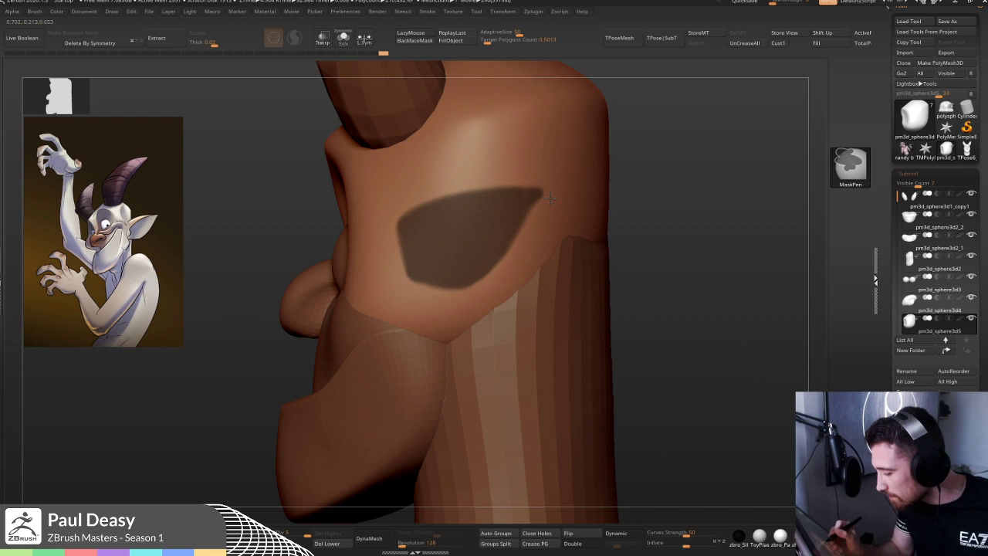
right_click_drag(453, 231, 516, 238)
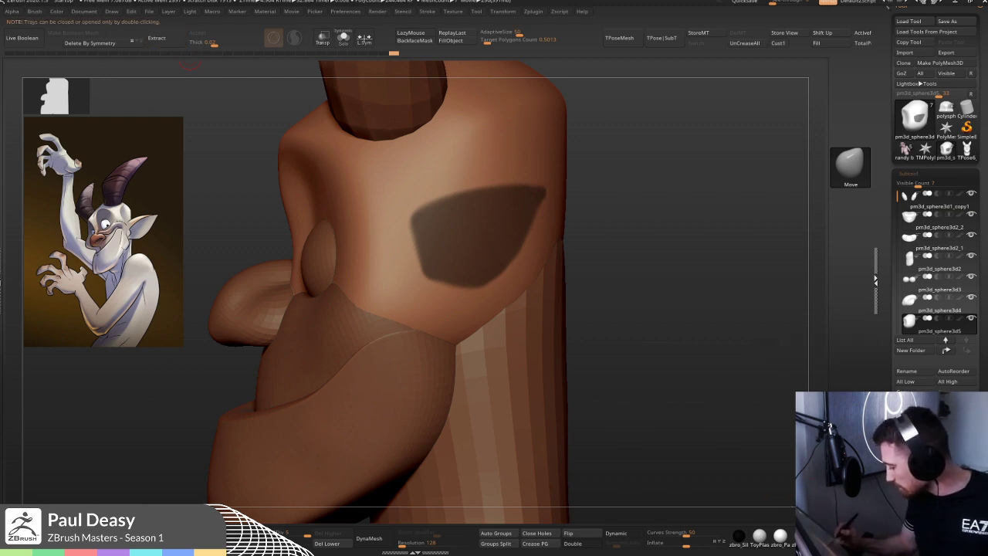
- Extract the masked ear patches as a new subtool, accept the result, and clear its mask
scroll(876, 279, "down", 2)
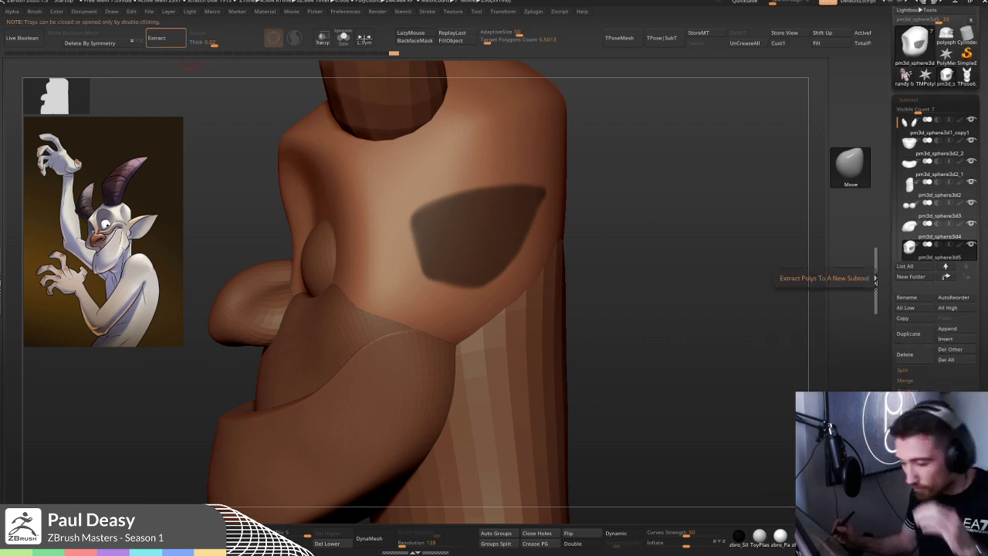
left_click(166, 39)
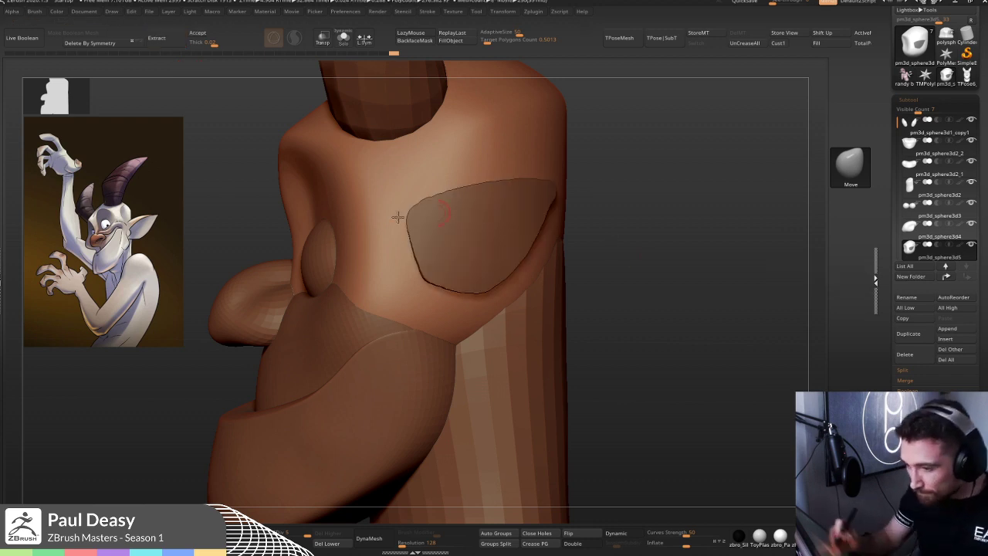
left_click(198, 33)
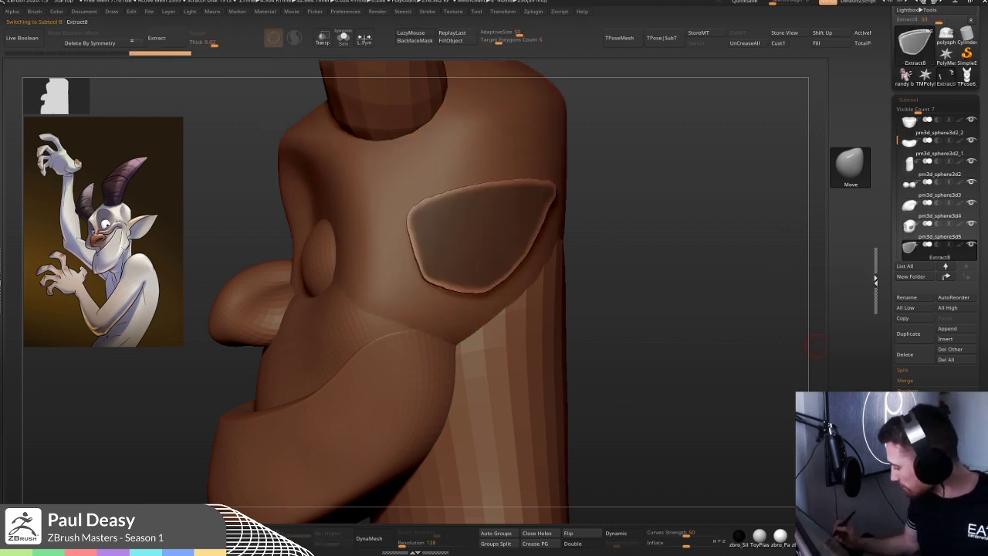
left_click_drag(713, 353, 772, 348)
left_click_drag(634, 225, 641, 267, "ctrl")
- Isolate the extracted ear patches with the Move brush active and turn on the polyframe display
key("alt+s")
key("b")
key("m")
key("v")
right_click_drag(534, 247, 512, 258)
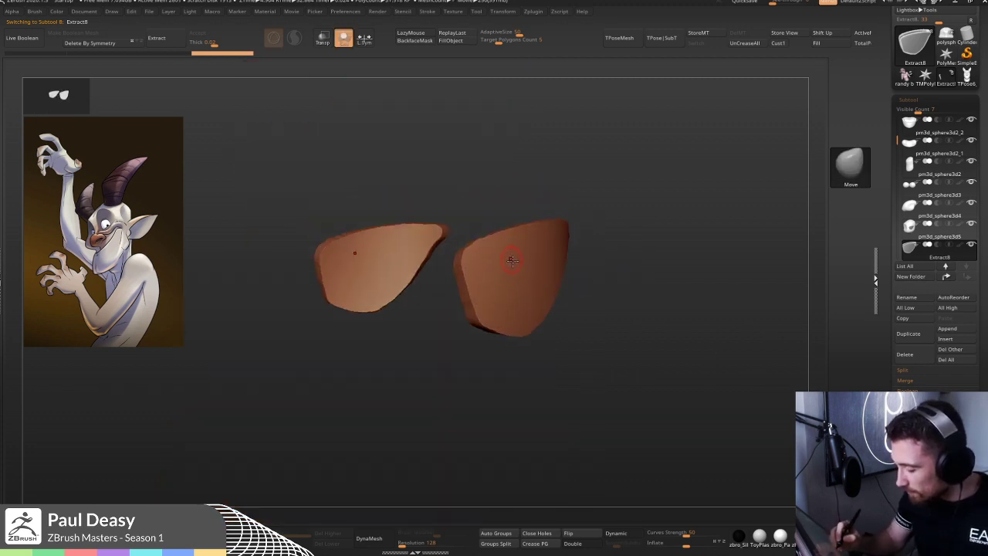
right_click_drag(423, 259, 603, 263)
key("shift+f")
- Show only the ear patches' outer-face polygroup and delete the hidden geometry
left_click_drag(603, 263, 664, 313)
right_click_drag(664, 313, 669, 311)
right_click_drag(552, 292, 556, 267)
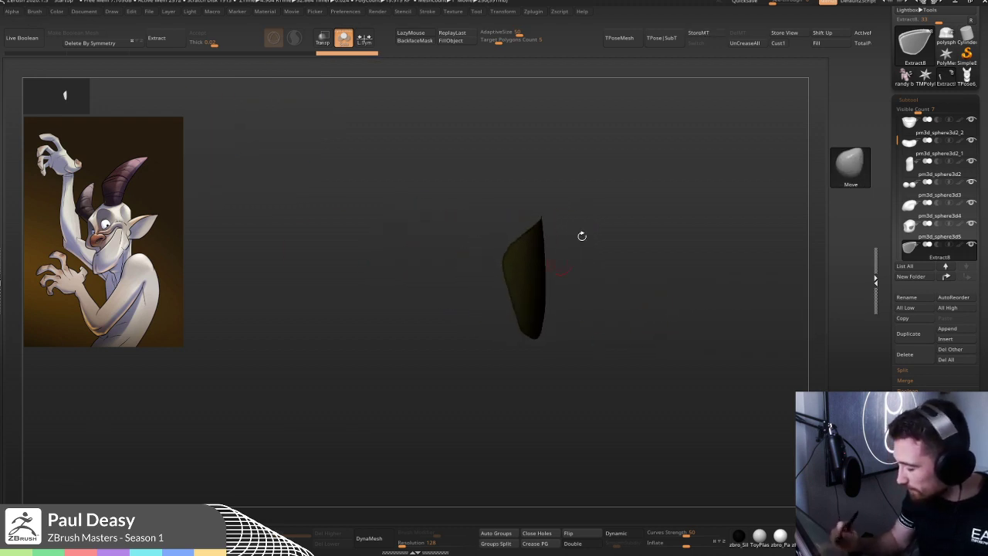
mouse_move(653, 293)
left_mouse_down()
mouse_move(644, 318)
mouse_move(651, 345)
left_mouse_up()
left_click(911, 466)
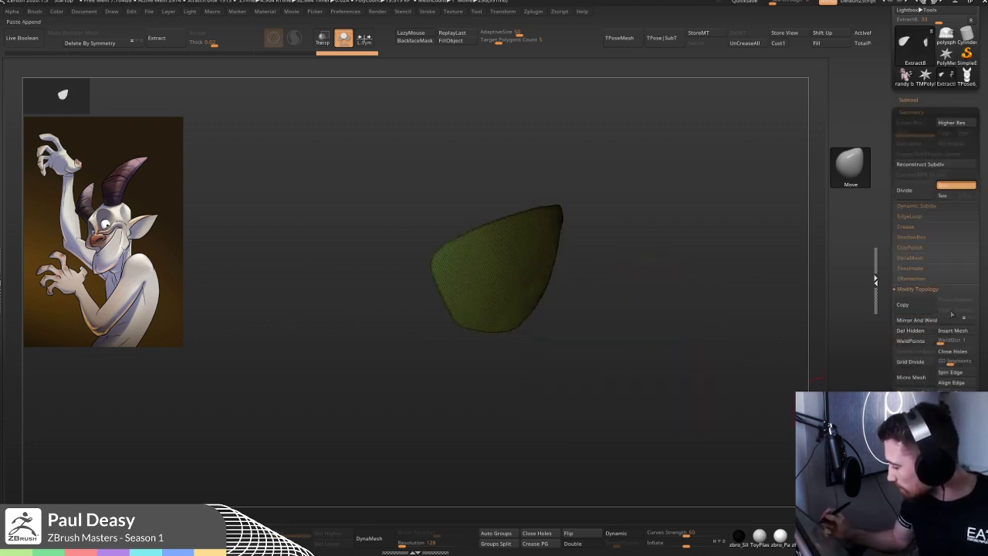
left_click(920, 333)
left_click_drag(653, 316, 649, 313)
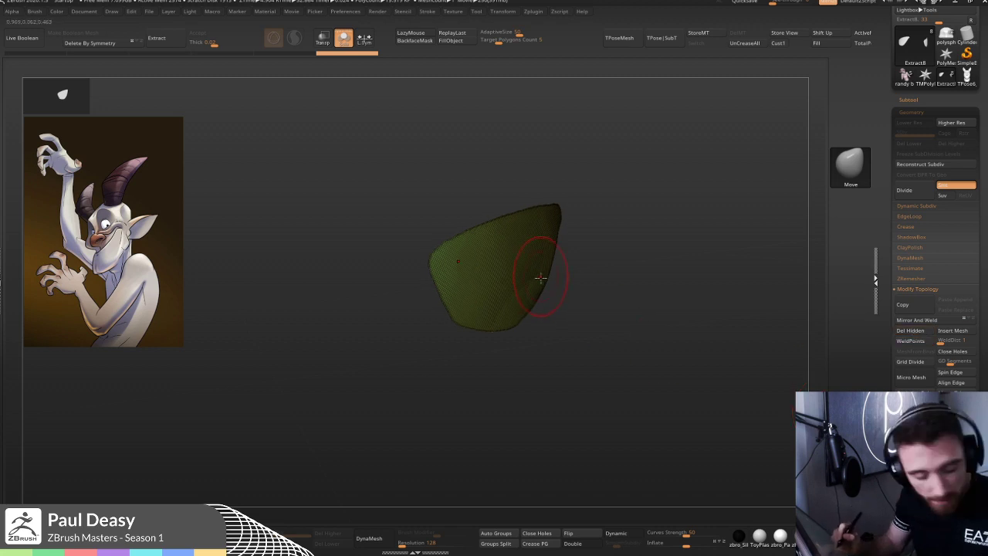
- Place the transform gizmo on the ear patch and rotate both patches outward using local symmetry
key("w")
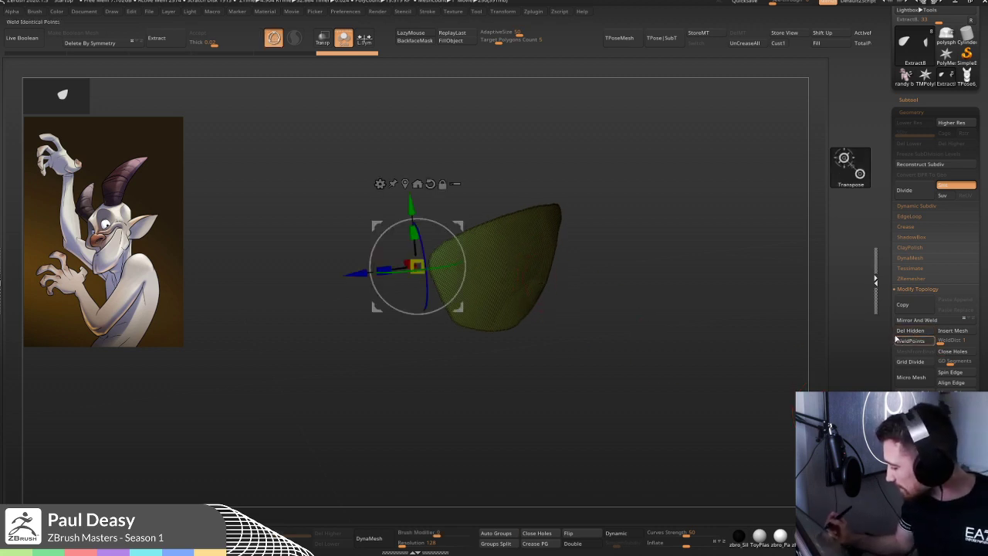
left_click(498, 259, "alt")
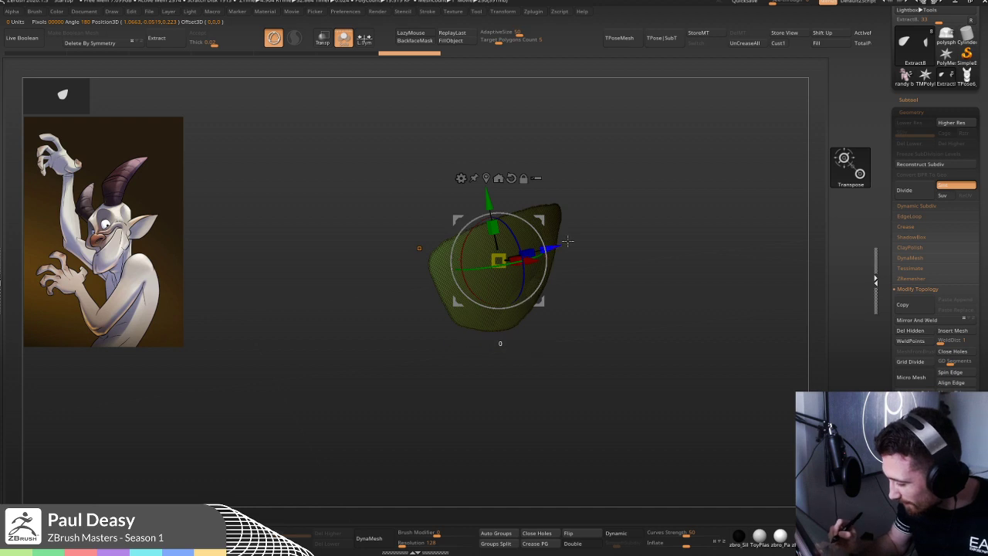
mouse_move(656, 259)
left_mouse_down()
mouse_move(561, 275)
mouse_move(728, 312)
left_mouse_up()
left_click(553, 272, "alt")
key("ctrl+z")
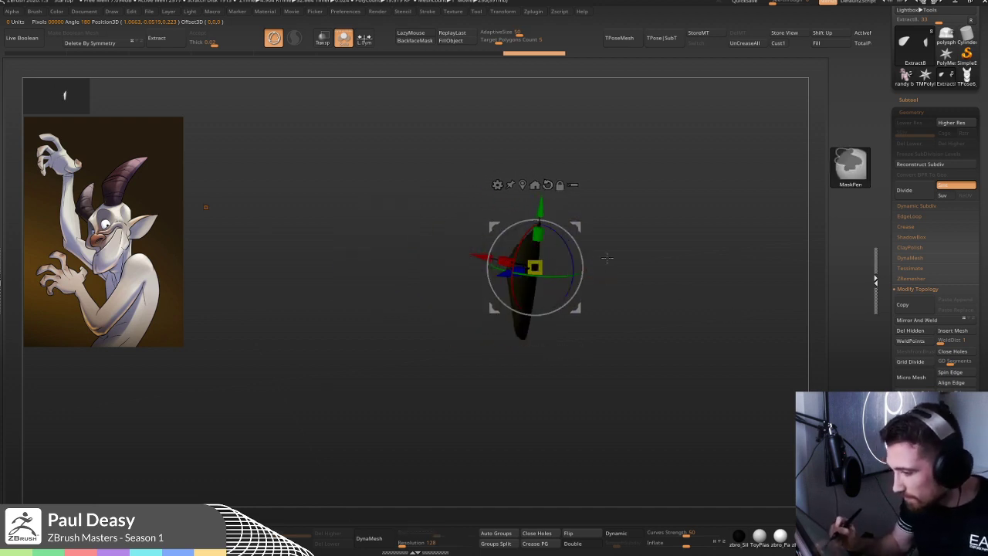
left_click(364, 37)
left_click_drag(513, 254, 772, 335)
left_click(373, 43)
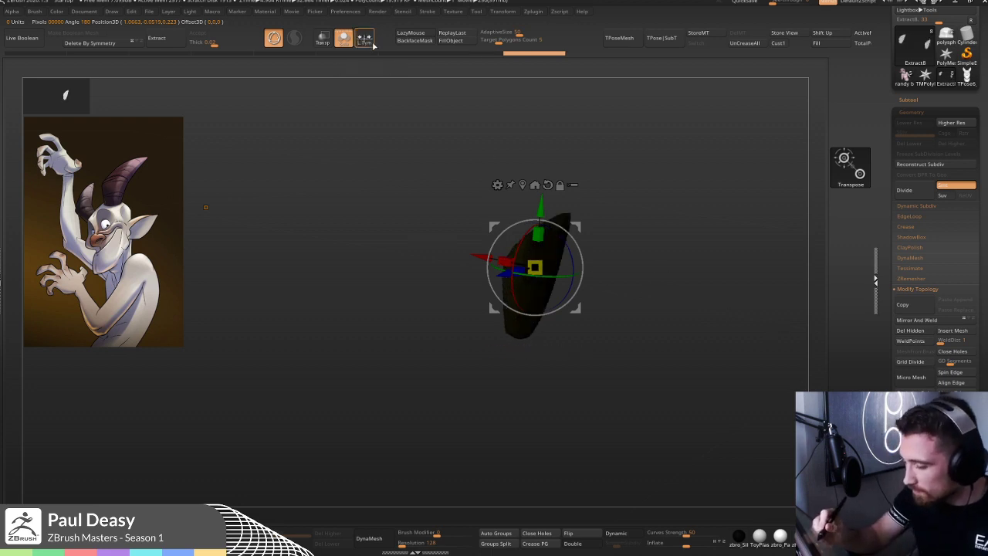
- Return the isolated ear patches to draw mode with the Move brush and turn on double-sided display
key("q")
mouse_move(673, 289)
left_mouse_down()
mouse_move(644, 267)
mouse_move(655, 278)
mouse_move(632, 277)
left_mouse_up()
key("ctrl")
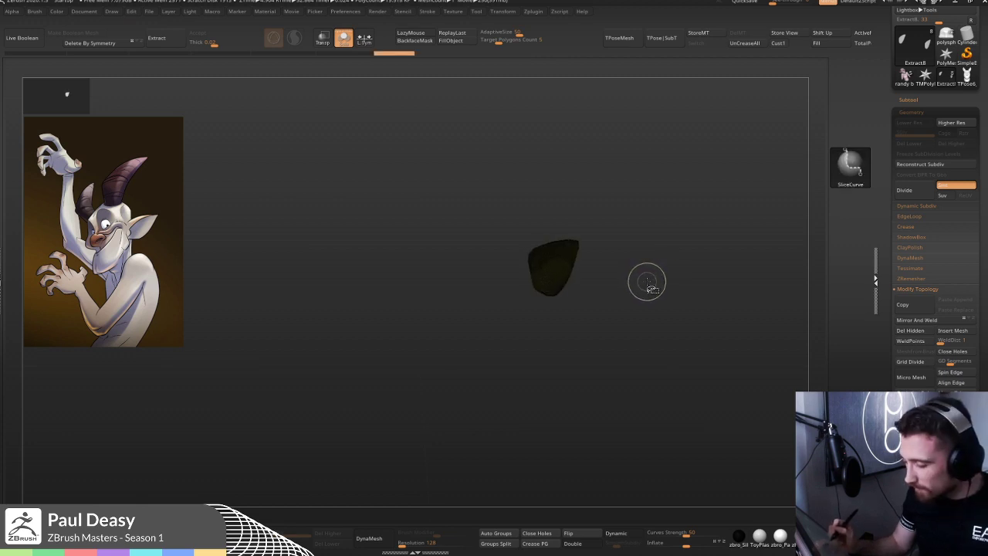
key("ctrl+shift")
key("b")
key("m")
key("v")
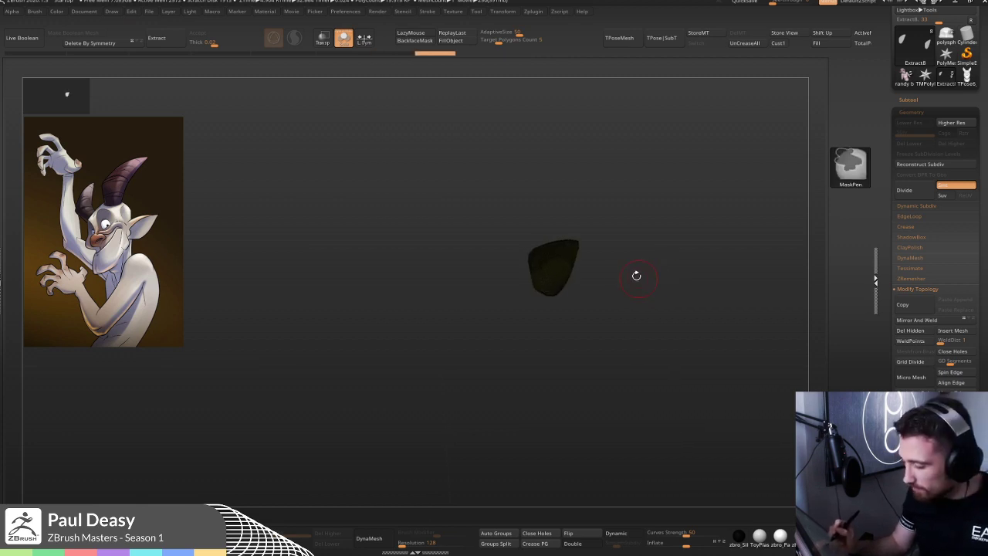
left_click(575, 544)
left_click_drag(664, 305, 627, 295)
key("ctrl+z")
key("ctrl+shift")
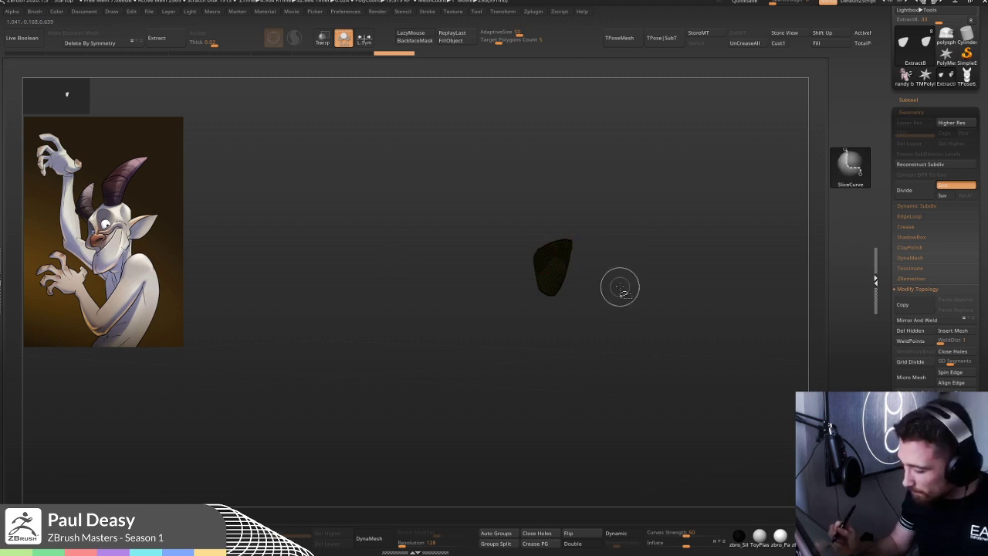
left_click(586, 548)
left_click_drag(610, 364, 619, 310)
- Open the subtool list, adjust the ear patches with the Move brush, and bring the rest of the head back into view
left_click(909, 99)
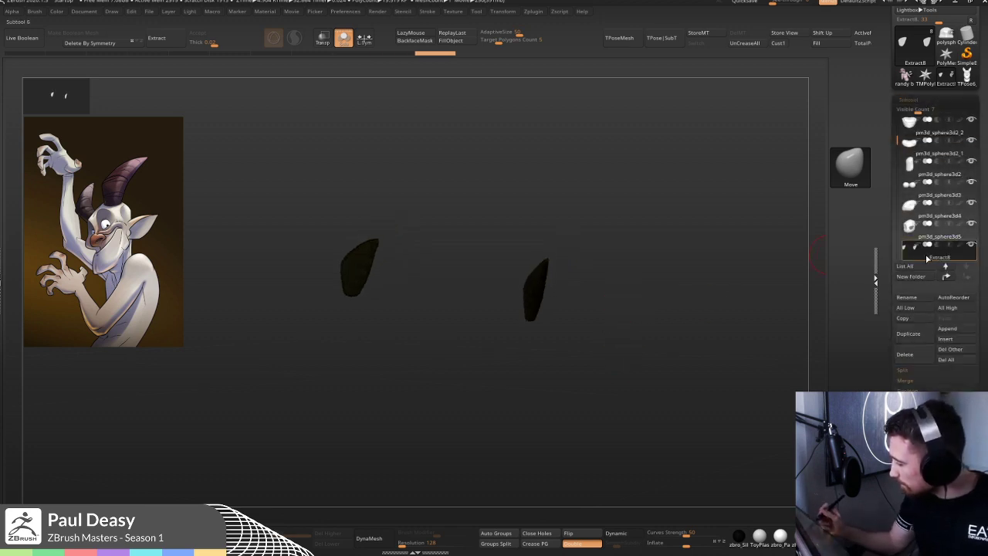
left_click_drag(549, 312, 481, 376)
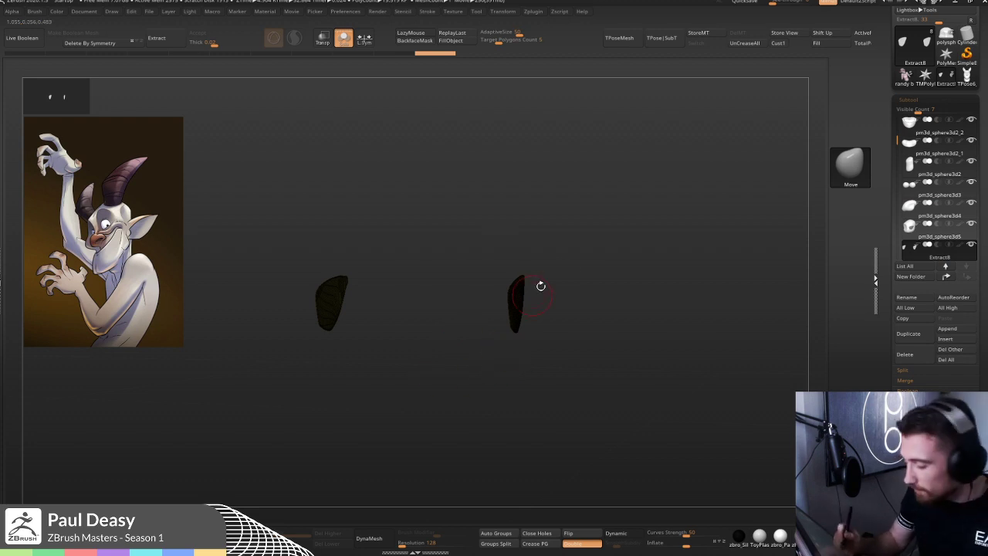
left_click_drag(562, 326, 630, 315)
left_click(590, 545)
left_click(589, 544)
left_click_drag(593, 448, 584, 384)
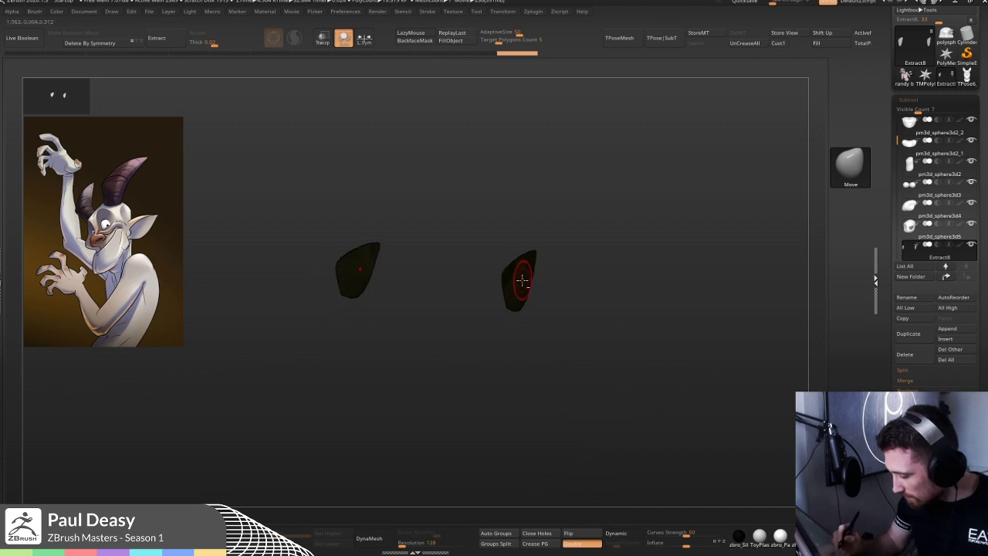
right_click_drag(522, 281, 551, 293, "ctrl")
left_click(553, 287, "ctrl+shift")
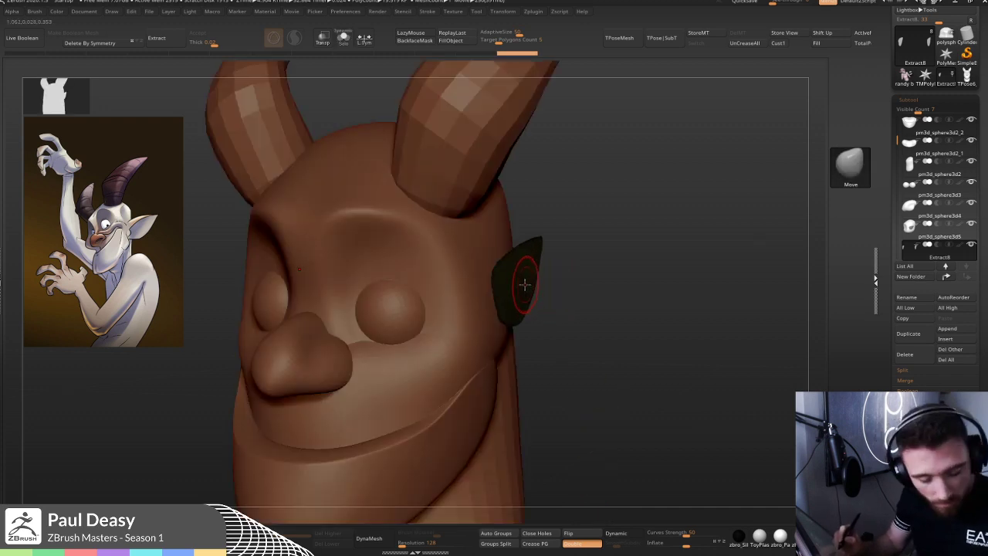
- Activate the transform gizmo, try moving the ear patches, undo the last change, and turn on local symmetry
key("w")
left_click_drag(585, 233, 662, 307)
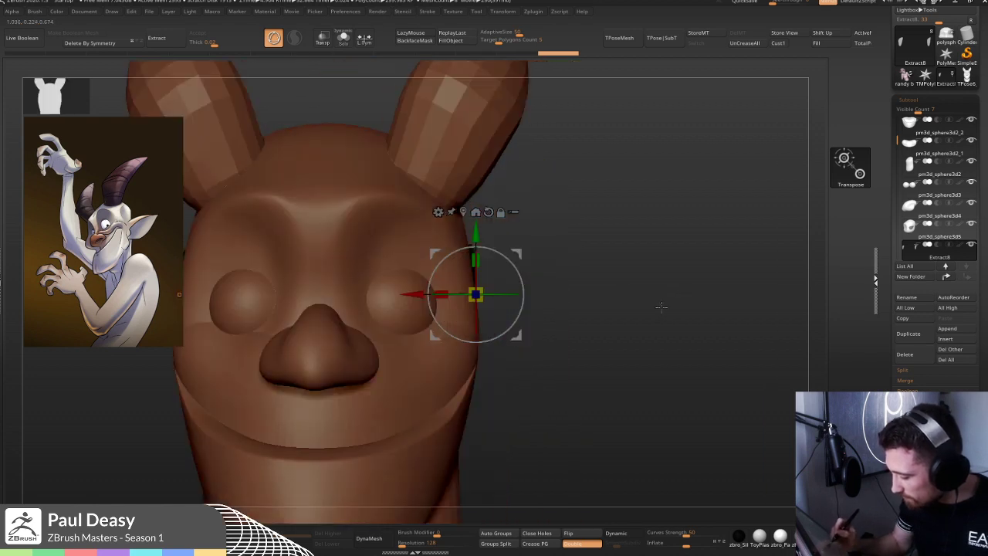
right_click_drag(661, 307, 627, 263, "ctrl")
left_click_drag(505, 295, 469, 296)
left_click_drag(530, 265, 539, 290)
left_click_drag(484, 318, 514, 307)
key("ctrl+z")
left_click(364, 38)
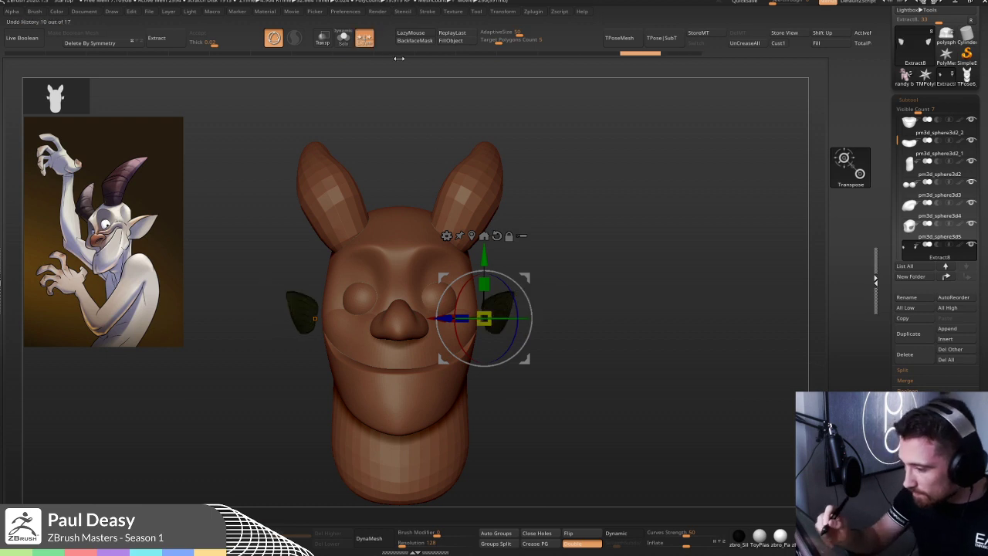
- Move and rotate both ear patches with the gizmo so they stick outward from the sides of the head
left_click_drag(484, 318, 549, 302)
right_click_drag(616, 302, 544, 294)
left_click_drag(526, 284, 525, 290)
mouse_move(606, 291)
right_mouse_down()
mouse_move(467, 292)
mouse_move(617, 294)
right_mouse_up()
left_click_drag(525, 286, 522, 286)
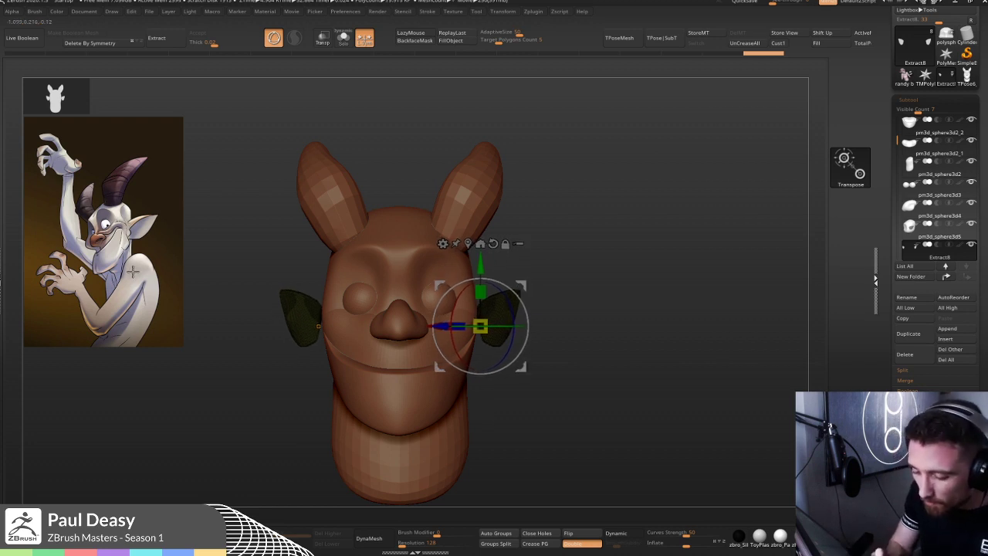
left_click_drag(524, 286, 523, 284)
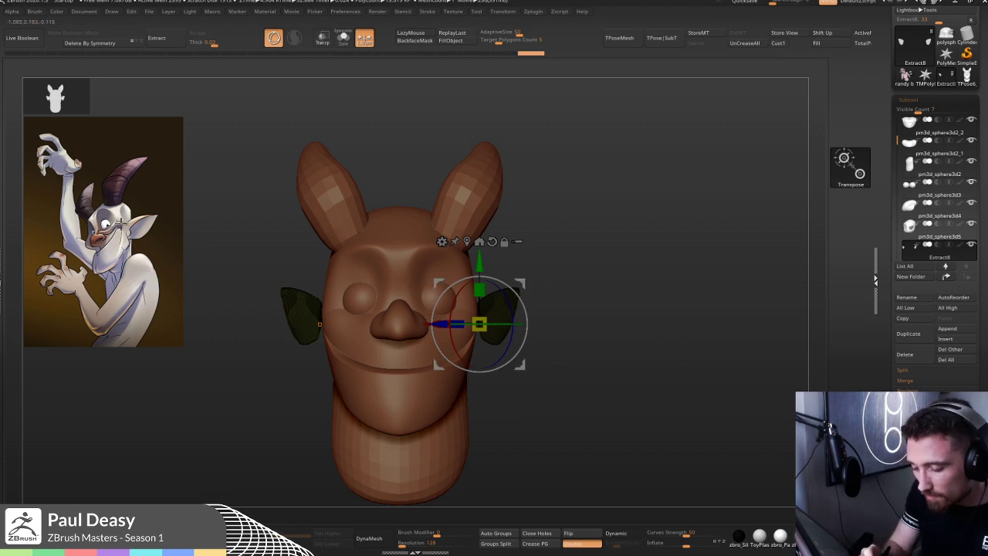
left_click_drag(521, 282, 521, 285)
left_click_drag(592, 288, 551, 269)
left_click_drag(479, 328, 489, 330)
left_click_drag(599, 329, 576, 337, "shift")
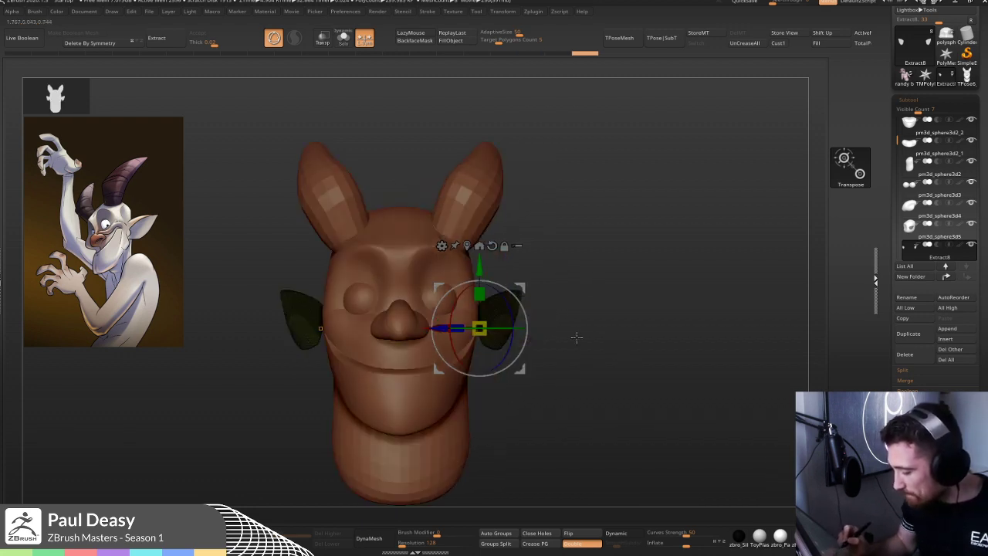
left_click_drag(508, 328, 514, 325)
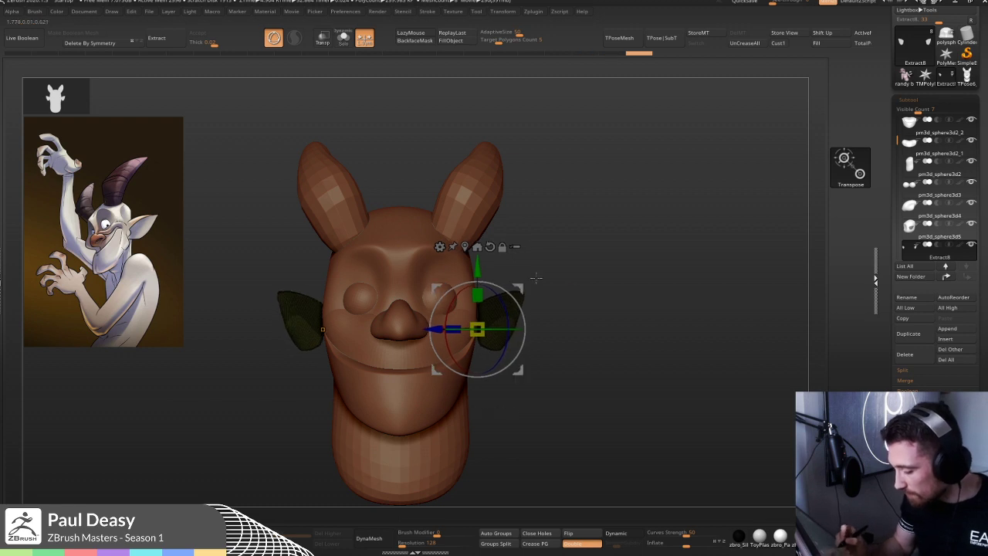
- Return to draw mode and remesh the ear patches with a target polygon count of 0.1
key("q")
left_click_drag(538, 298, 490, 329)
key("shift")
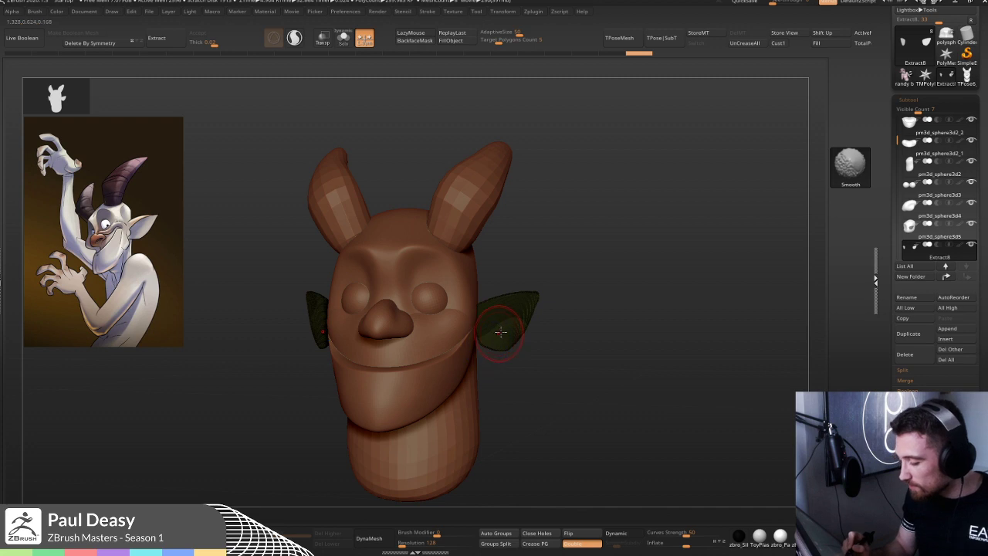
left_click(488, 35)
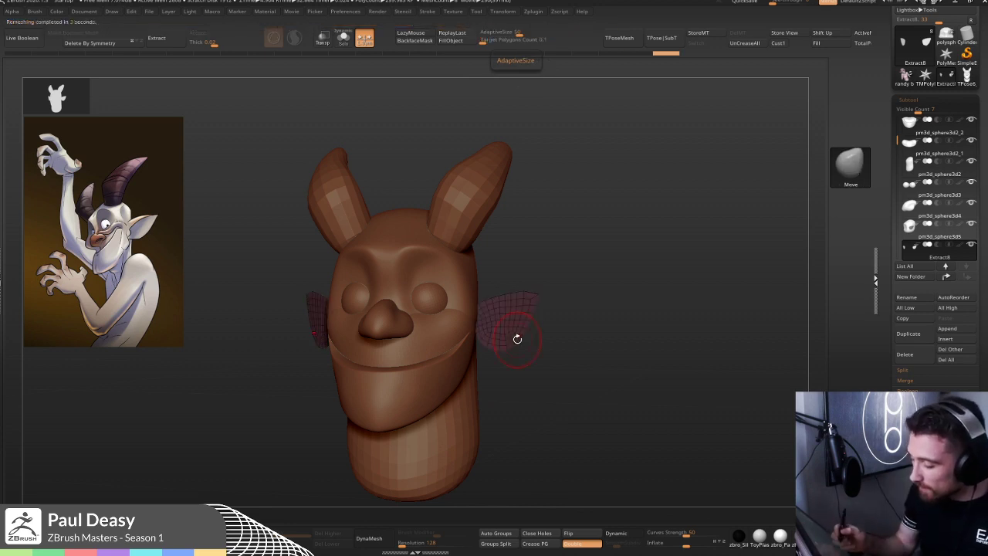
key("space")
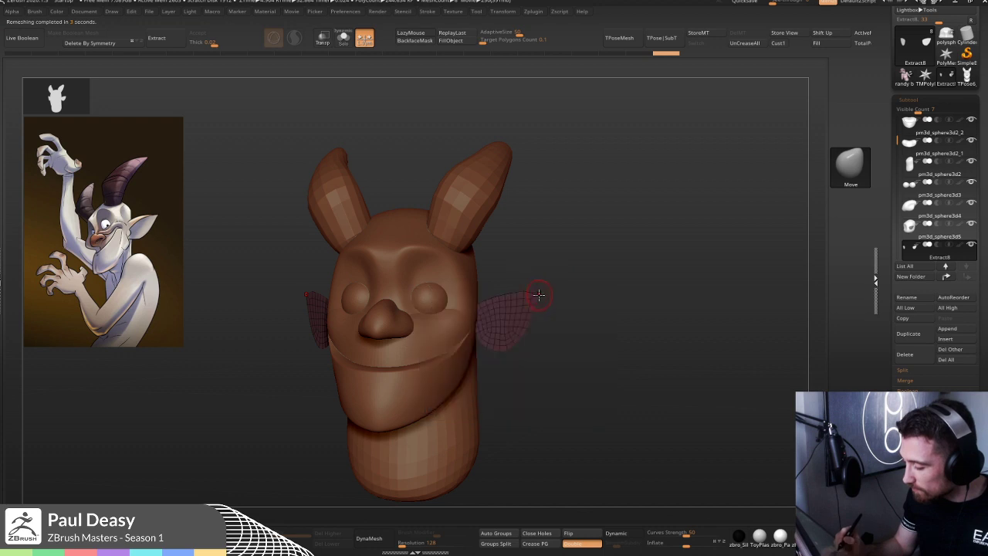
left_click_drag(584, 291, 601, 291)
- Select the upper head subtool, lower it to subdivision level 1, and reshape its temples with the Move brush
left_click(481, 251, "alt")
key("shift+d")
left_click_drag(486, 259, 464, 255)
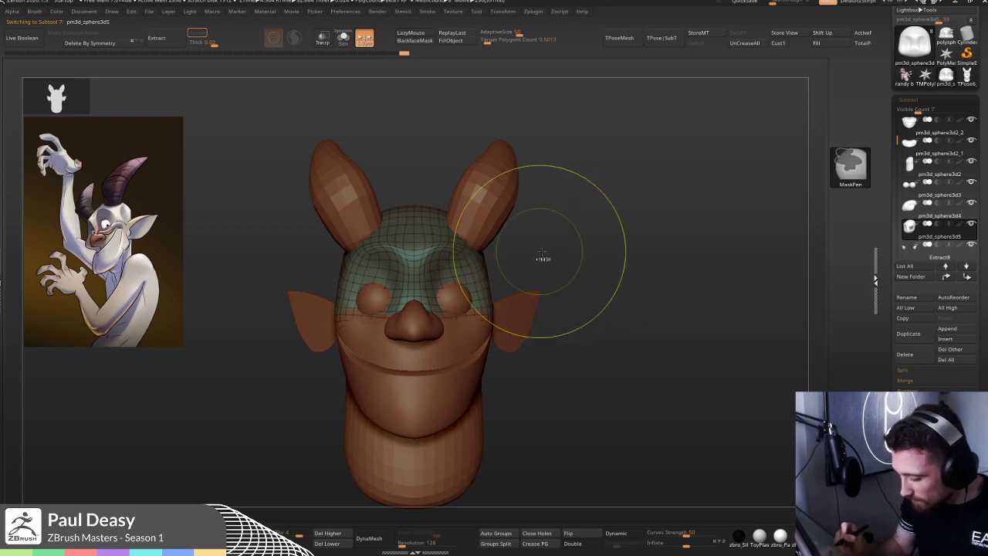
key("shift+d")
mouse_move(479, 251)
left_mouse_down()
mouse_move(461, 269)
mouse_move(432, 258)
left_mouse_up()
key("space")
key("shift+d")
key("shift+d")
left_click_drag(507, 255, 501, 265)
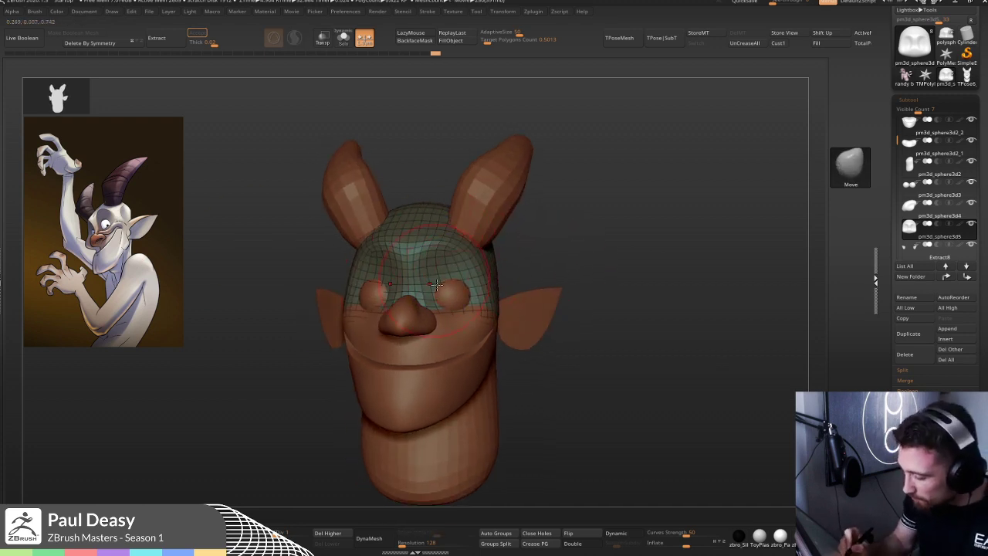
- Select the ear patches again and refine their placement beside the jaw with the gizmo in side view
left_click_drag(577, 249, 576, 299)
left_click_drag(576, 299, 592, 315, "alt")
key("w")
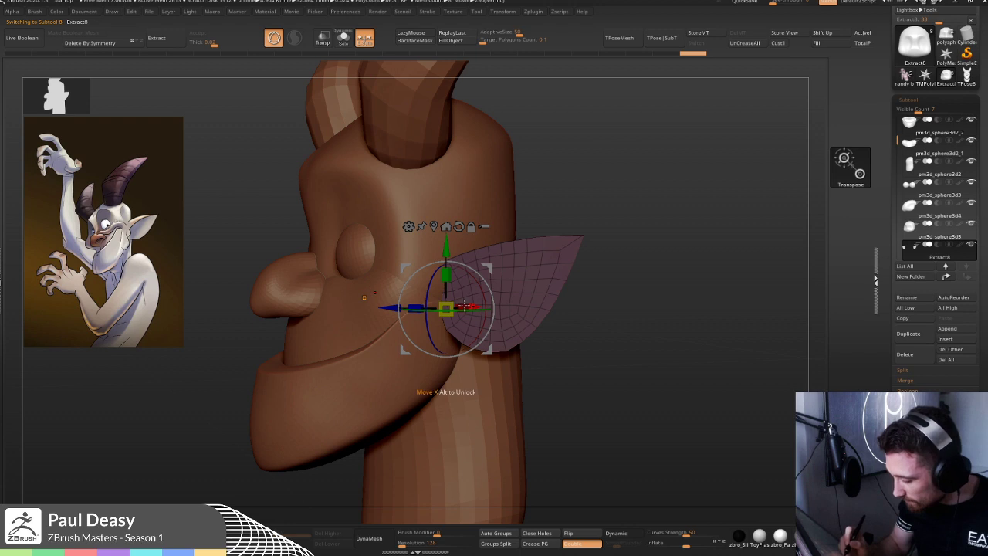
right_click_drag(464, 310, 464, 315)
left_click_drag(465, 315, 461, 316)
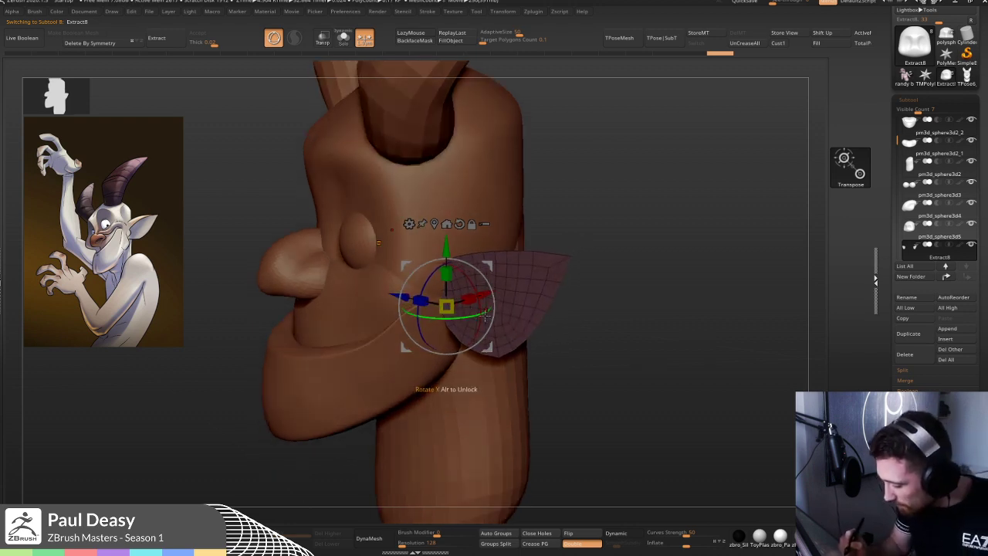
- Extrude the ear patches into thick ears with the ZModeler brush and turn off double-sided display
key("b")
key("z")
key("m")
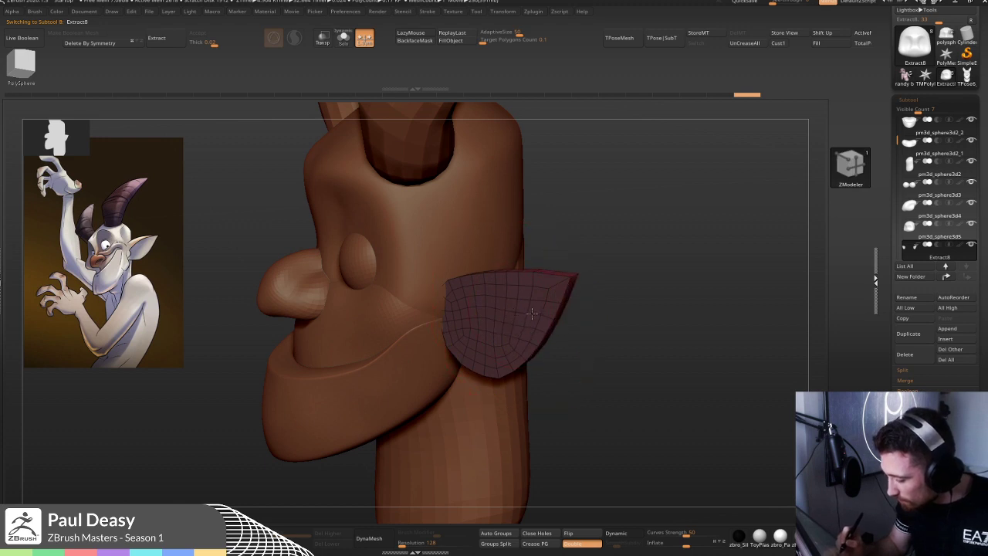
left_click(580, 544)
mouse_move(615, 348)
left_mouse_down()
mouse_move(607, 352)
mouse_move(600, 326)
mouse_move(604, 285)
left_mouse_up()
left_click_drag(563, 319, 662, 286)
key("w")
right_click_drag(662, 293, 645, 294)
key("q")
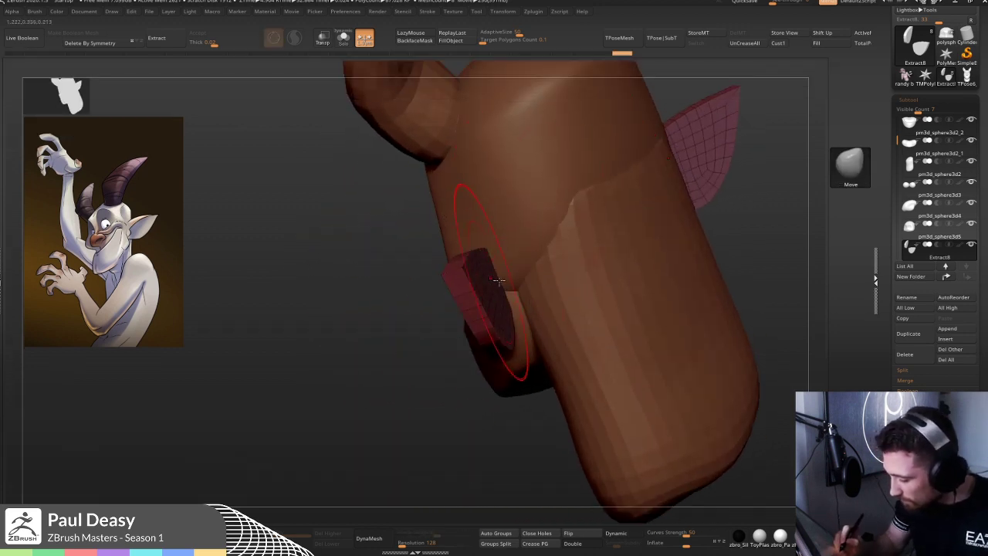
- Adjust the back of the thickened ears with the Move and ZModeler brushes, finishing with Move active
right_click_drag(496, 284, 501, 289)
key("b")
key("z")
key("m")
left_click(501, 288)
key("b")
key("m")
key("v")
- Subdivide the ears to level 4 and isolate them from the rest of the head
left_click_drag(690, 269, 700, 265)
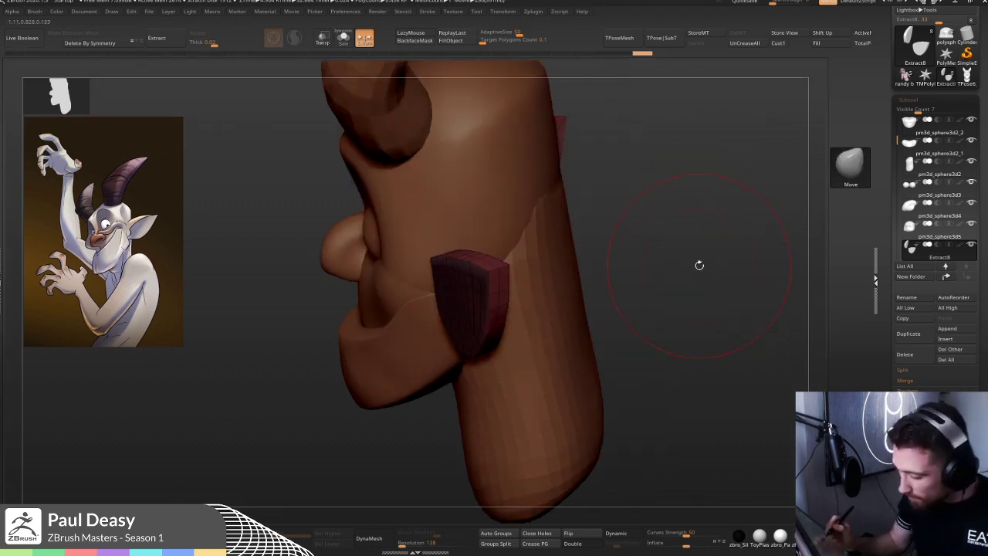
key("ctrl")
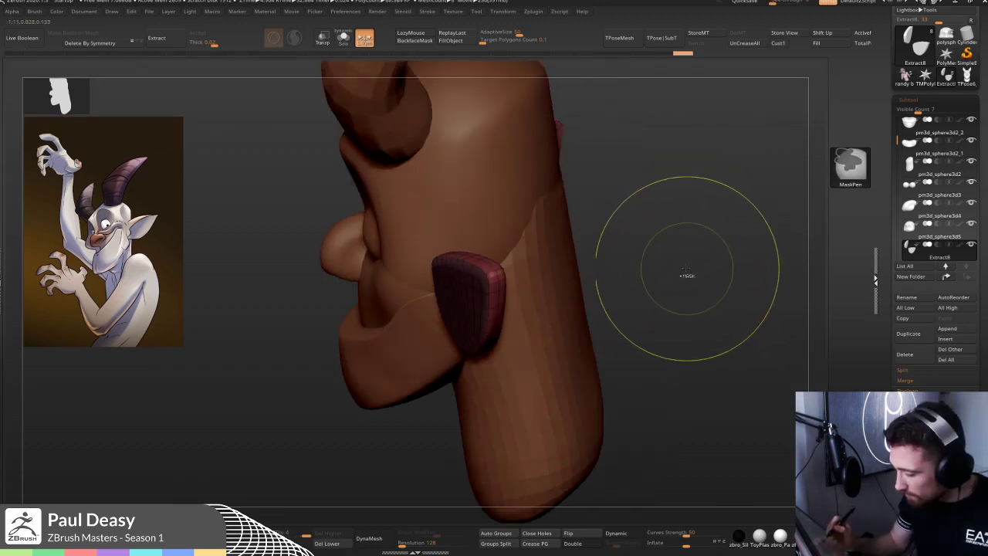
mouse_move(684, 265)
left_mouse_down()
mouse_move(435, 271)
mouse_move(463, 293)
left_mouse_up()
key("ctrl+shift+s")
key("space")
mouse_move(450, 297)
left_mouse_down()
mouse_move(460, 296)
mouse_move(463, 256)
mouse_move(432, 265)
left_mouse_up()
- Sculpt the inner faces of the ears with the Inflate brush and smooth the strokes
key("b")
key("i")
key("n")
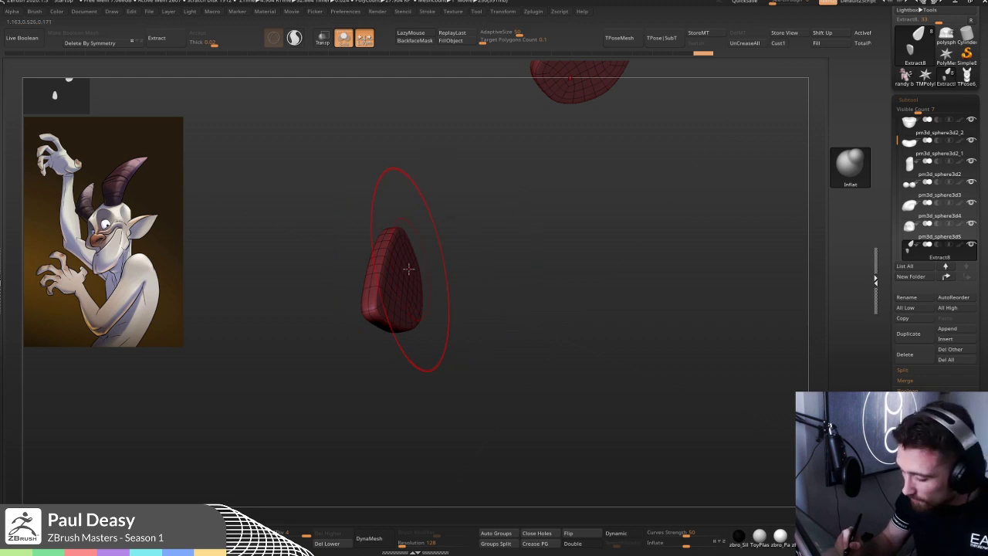
key("space")
left_click_drag(409, 269, 401, 273)
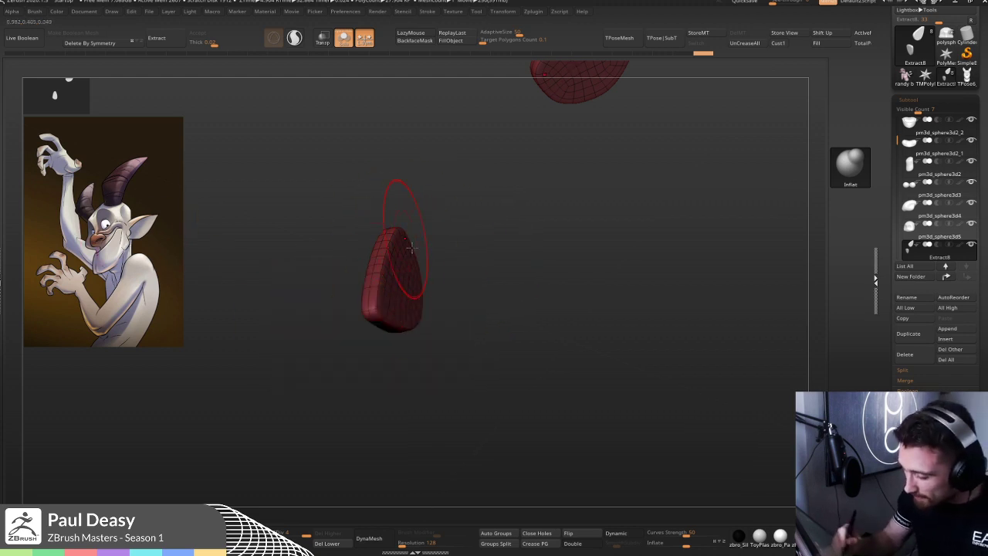
left_click_drag(454, 251, 150, 278)
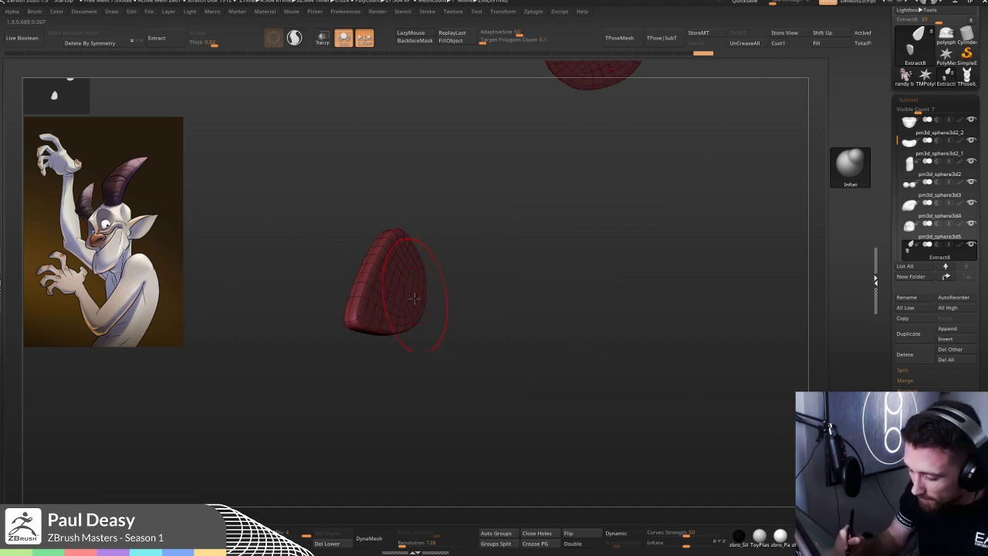
left_click_drag(474, 262, 478, 267)
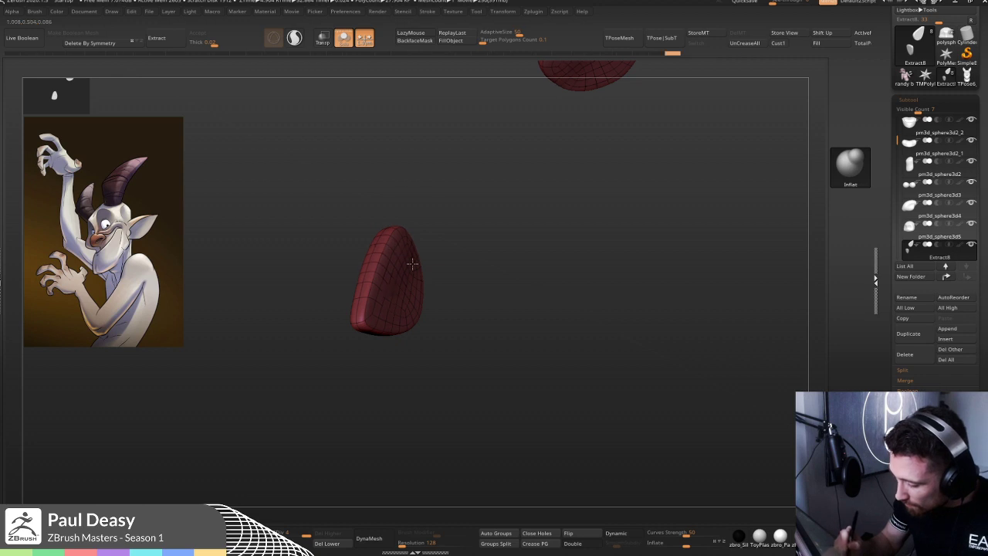
key("shift")
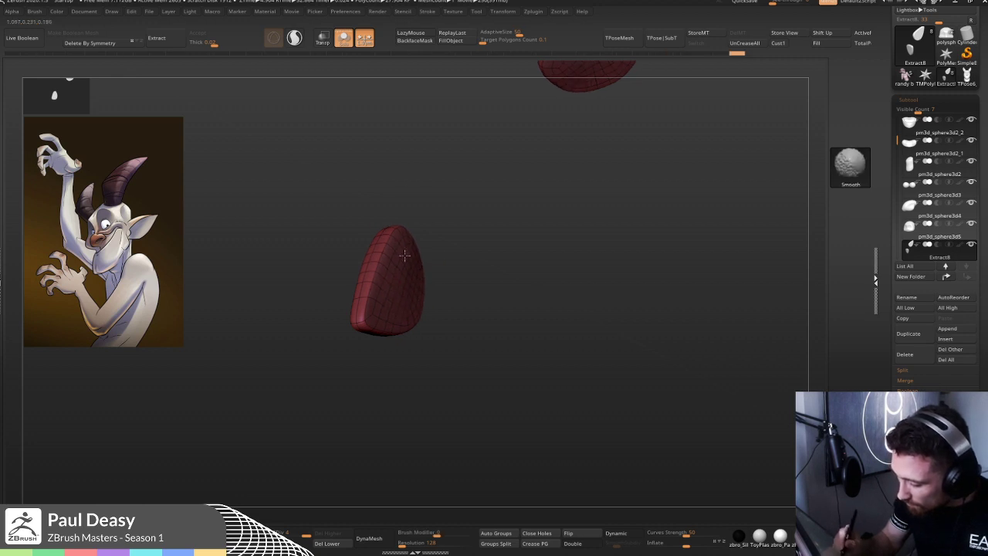
left_click_drag(420, 277, 417, 268, "shift")
- Compare the ears across their subdivision levels, return to the highest level, and examine them from the side
key("d")
key("shift+d")
key("shift+d")
key("d")
key("d")
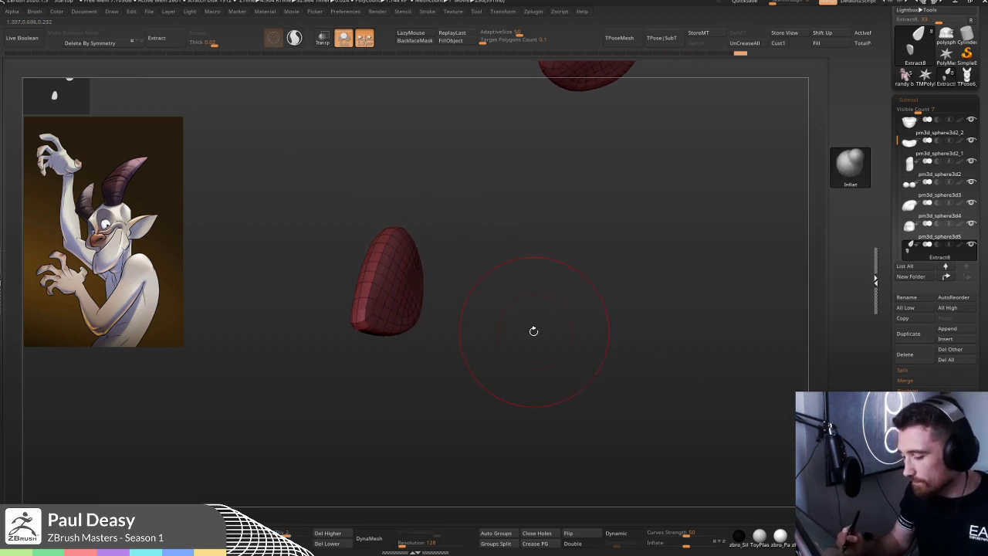
key("d")
mouse_move(487, 351)
left_mouse_down()
mouse_move(528, 372)
mouse_move(605, 348)
left_mouse_up()
right_click(519, 335)
mouse_move(545, 245)
left_mouse_down("alt")
mouse_move(545, 289)
mouse_move(569, 294)
mouse_move(551, 313)
mouse_move(443, 315)
left_mouse_up("alt")
- Switch to the Move brush and set MaskLasso as the masking brush for the ears
key("b")
key("m")
key("v")
mouse_move(468, 368)
left_mouse_down()
mouse_move(535, 329)
mouse_move(494, 342)
mouse_move(521, 406)
mouse_move(576, 410)
mouse_move(577, 371)
left_mouse_up()
left_click(511, 365, "ctrl")
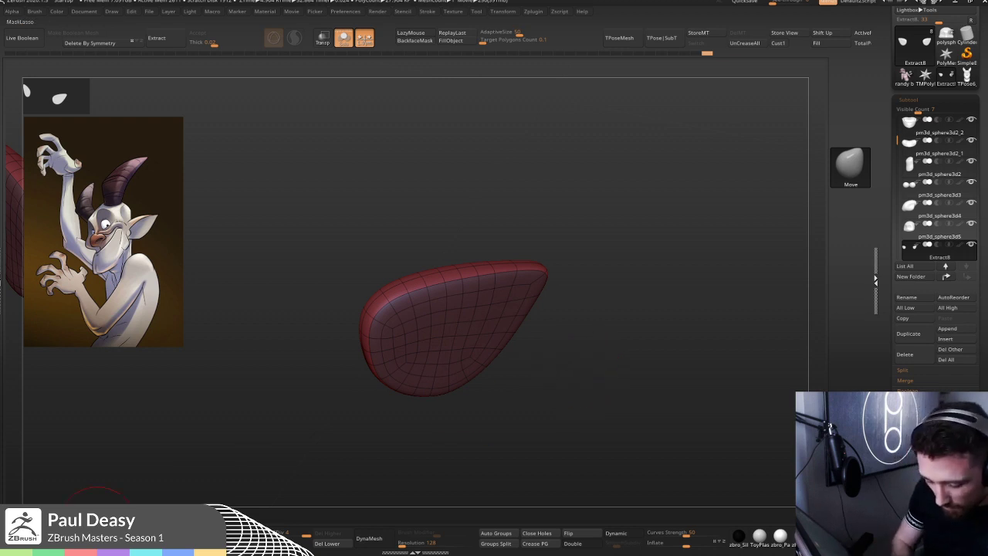
- Try reshaping the front inner rim of the ear with brush strokes and undo both attempts
key("space")
left_click_drag(369, 329, 421, 297, "ctrl")
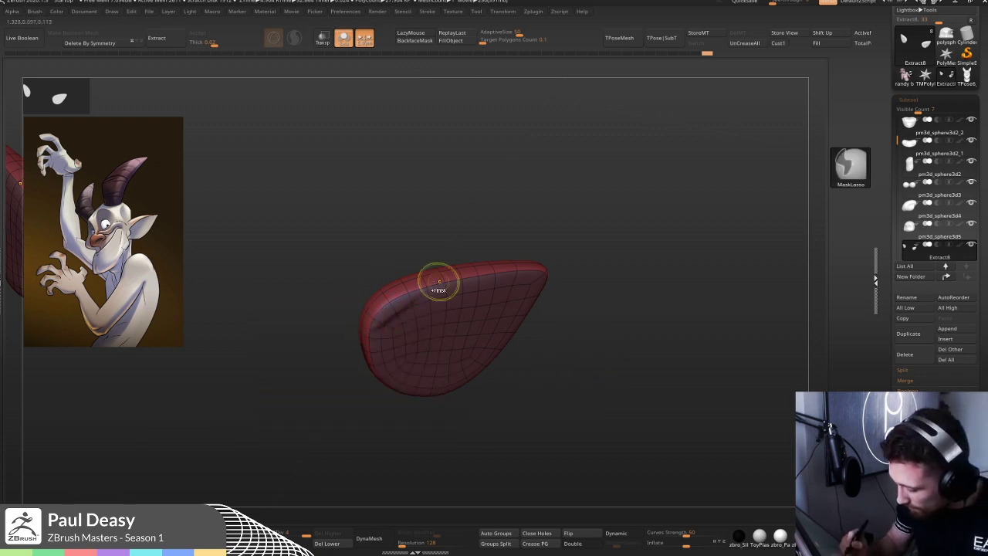
key("ctrl+z")
mouse_move(441, 343)
right_mouse_down()
mouse_move(440, 324)
mouse_move(423, 312)
right_mouse_up()
key("ctrl+z")
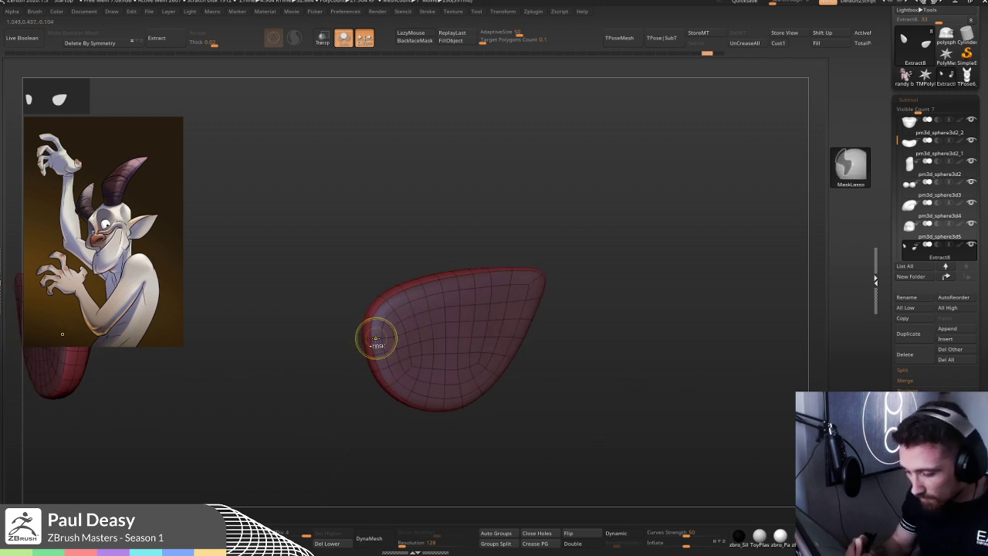
- Reshape the attachment edge of the ears with the Move brush from the front and from behind
mouse_move(375, 345)
left_mouse_down("ctrl")
mouse_move(560, 260)
mouse_move(314, 324)
mouse_move(317, 369)
mouse_move(363, 397)
left_mouse_up("ctrl")
left_click_drag(591, 370, 169, 501)
mouse_move(336, 324)
right_mouse_down()
mouse_move(342, 342)
mouse_move(328, 347)
right_mouse_up()
right_click(317, 367)
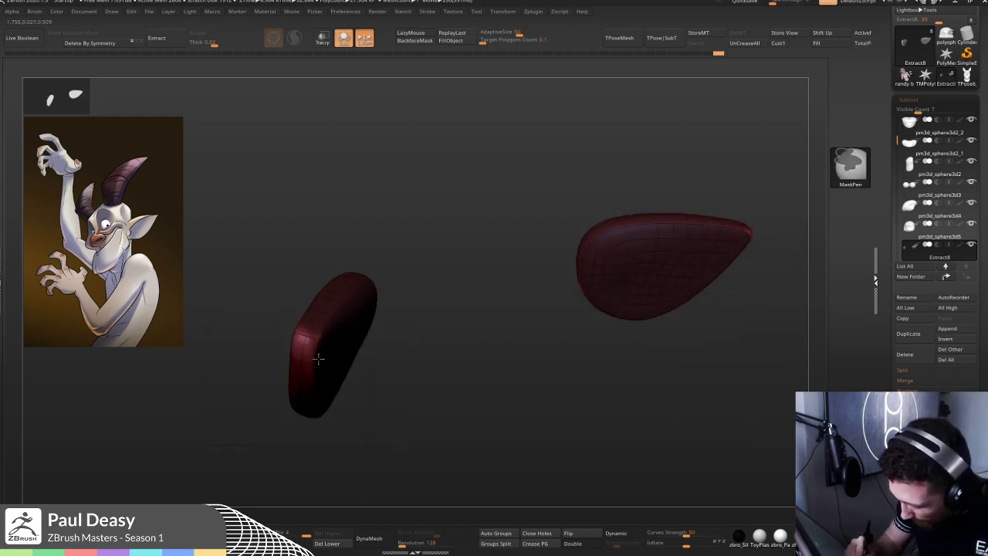
mouse_move(327, 350)
left_mouse_down()
mouse_move(507, 386)
mouse_move(503, 360)
mouse_move(553, 311)
mouse_move(525, 384)
mouse_move(432, 309)
mouse_move(536, 276)
mouse_move(514, 320)
mouse_move(536, 316)
mouse_move(503, 315)
mouse_move(534, 311)
mouse_move(534, 326)
mouse_move(556, 323)
left_mouse_up()
right_click(568, 347)
- Adjust the Move brush's draw size and show the whole head around the ears again
right_click(377, 341)
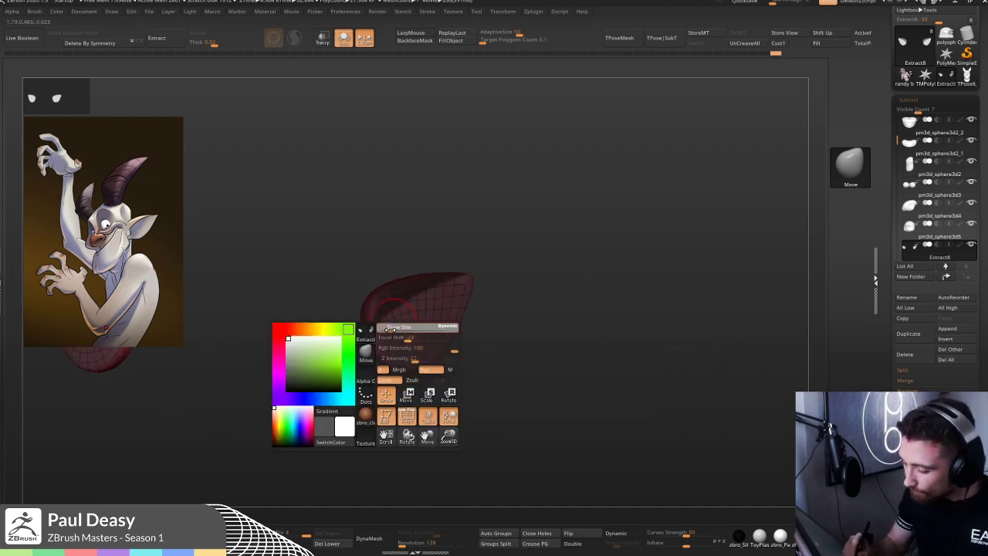
left_click_drag(377, 340, 383, 329, "ctrl")
left_click_drag(559, 313, 576, 310)
key("alt+s")
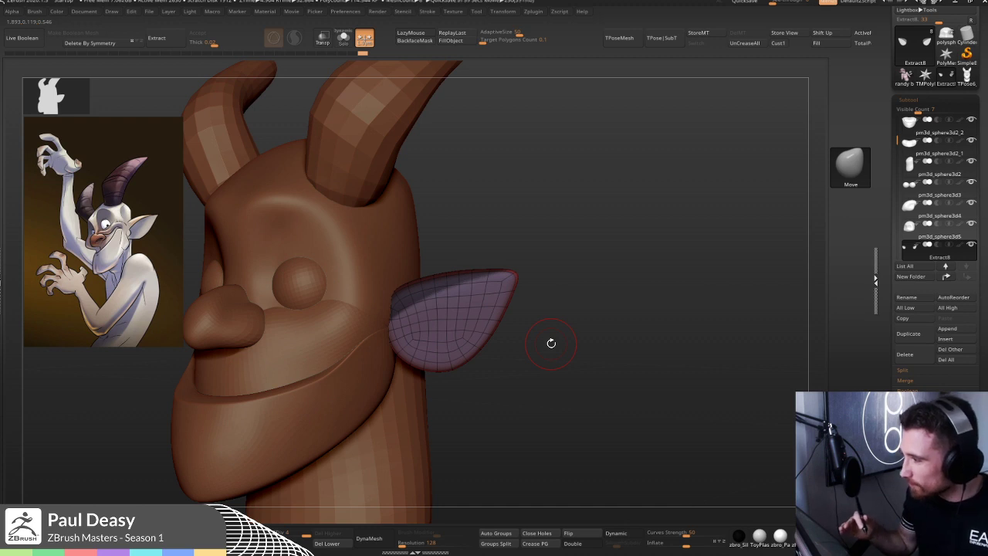
left_click_drag(565, 284, 596, 266)
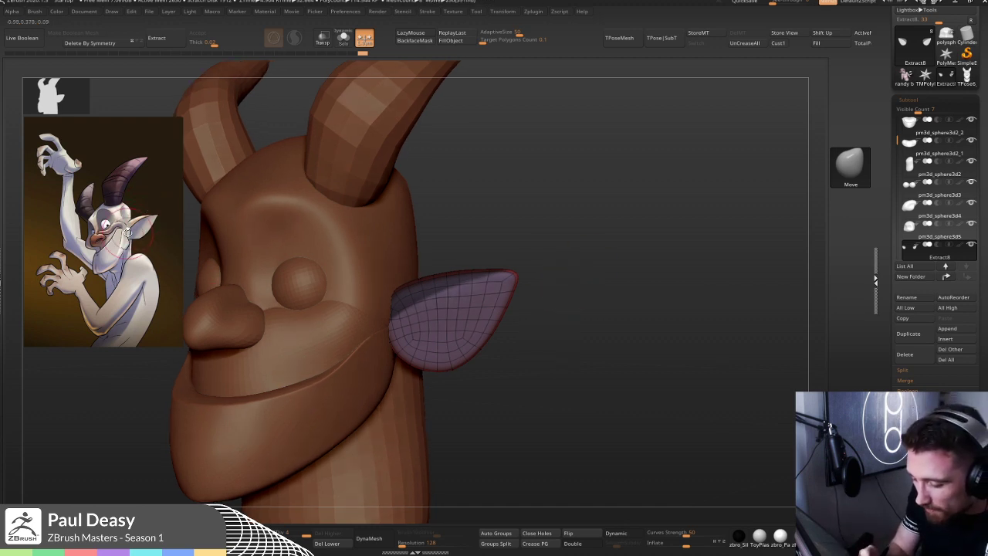
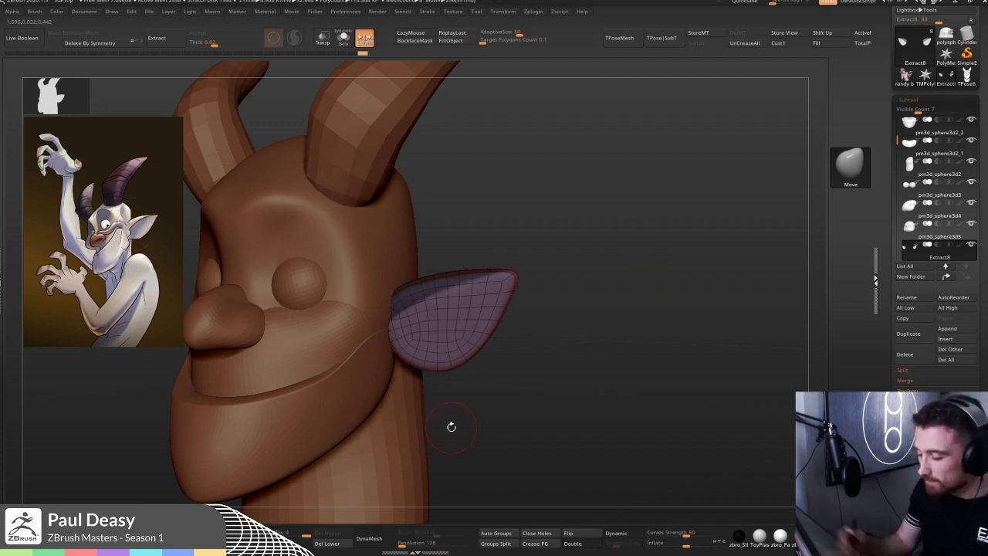
- Isolate the ears and examine their inner surface and edges from several angles
mouse_move(565, 281)
left_mouse_down()
mouse_move(552, 281)
mouse_move(599, 272)
left_mouse_up()
key("alt+s")
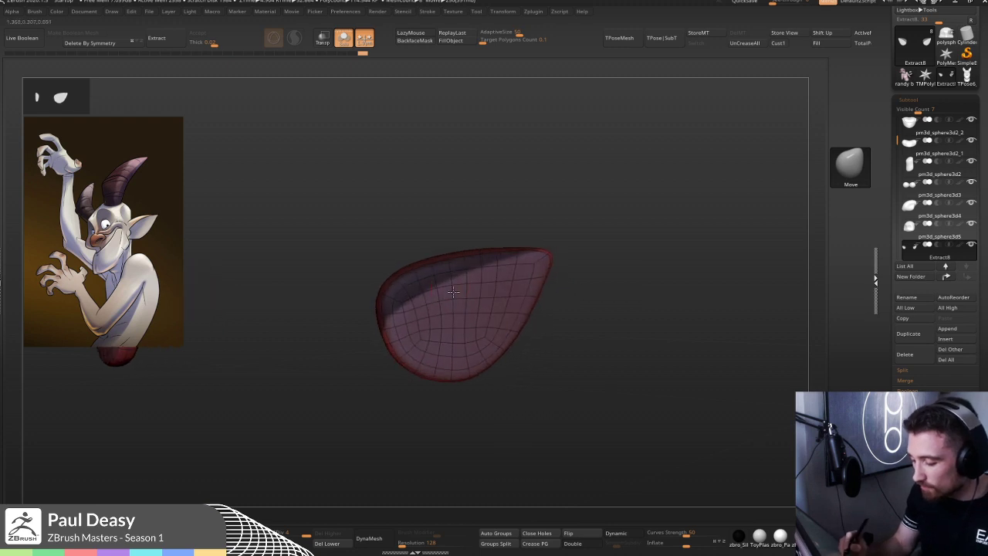
left_click_drag(450, 292, 461, 286)
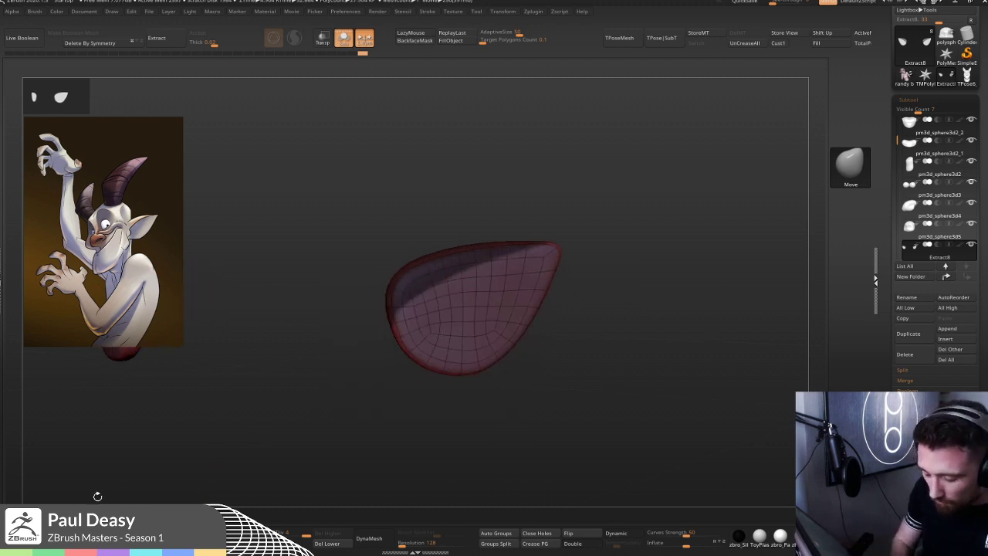
left_click(470, 259, "ctrl")
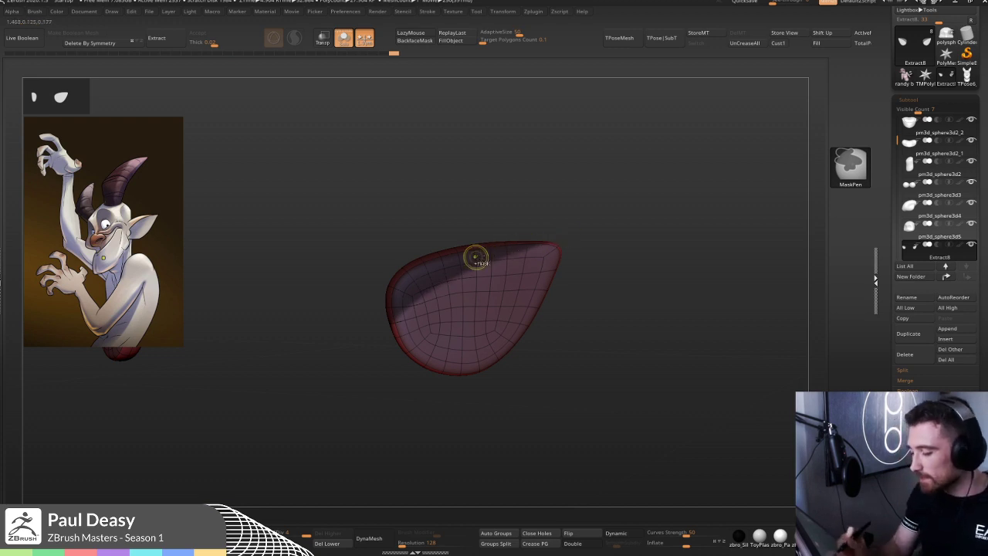
mouse_move(622, 298)
left_mouse_down()
mouse_move(690, 322)
mouse_move(549, 302)
left_mouse_up()
key("ctrl")
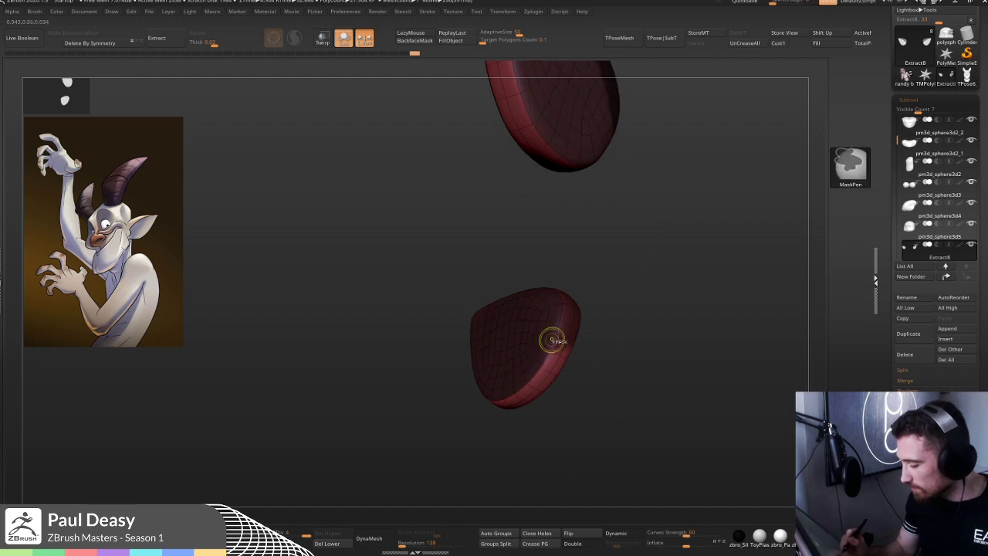
mouse_move(586, 345)
left_mouse_down()
mouse_move(609, 415)
mouse_move(648, 311)
mouse_move(643, 326)
mouse_move(635, 322)
mouse_move(661, 295)
mouse_move(638, 291)
left_mouse_up()
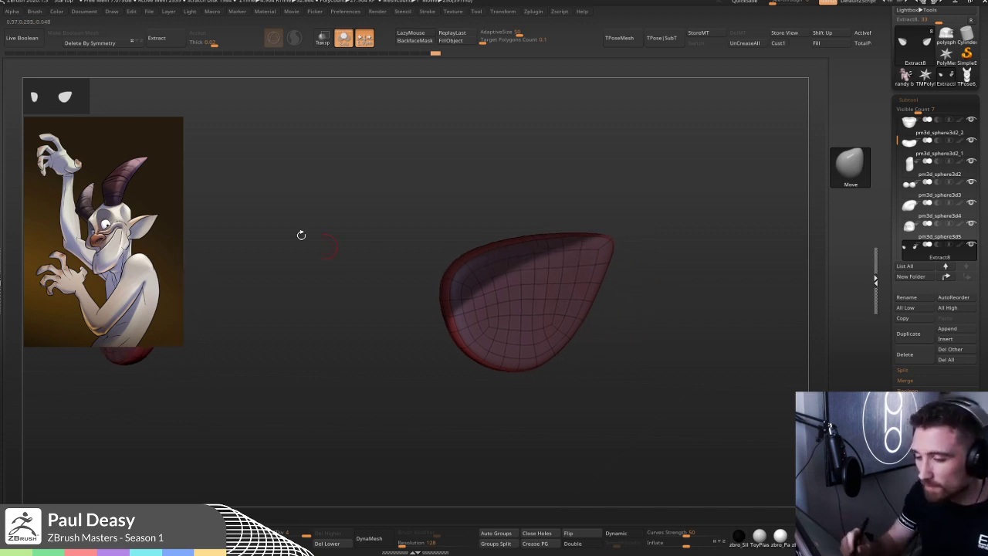
left_click_drag(687, 231, 641, 231)
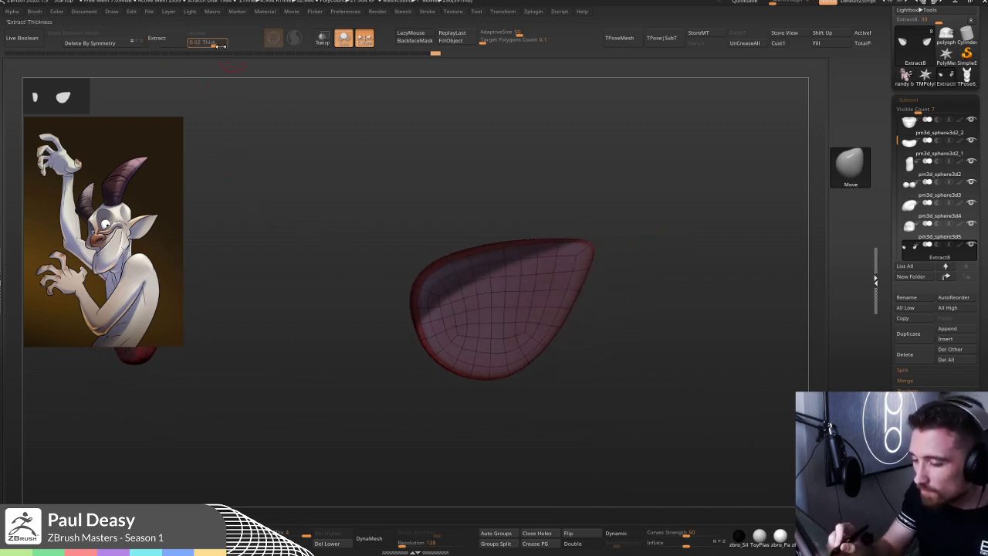
- Try extracting thickened ears with thickness values of 0.00062 and 0.00138
left_click(209, 42)
key("Return")
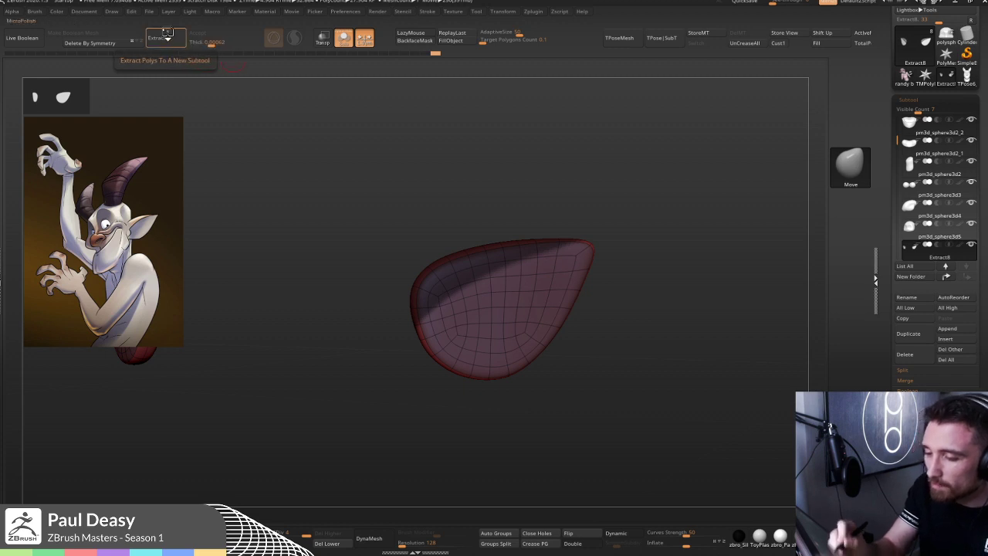
left_click(157, 38)
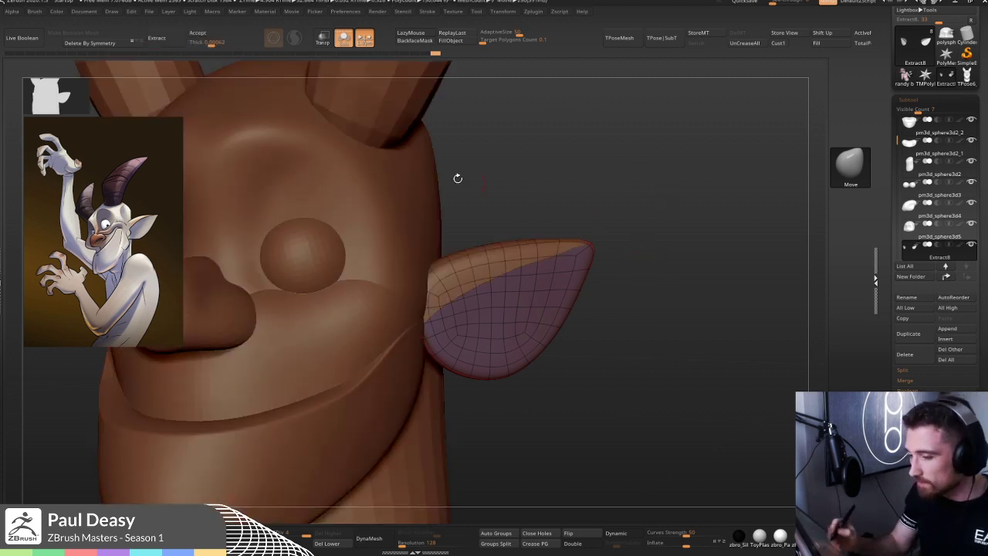
left_click(584, 188)
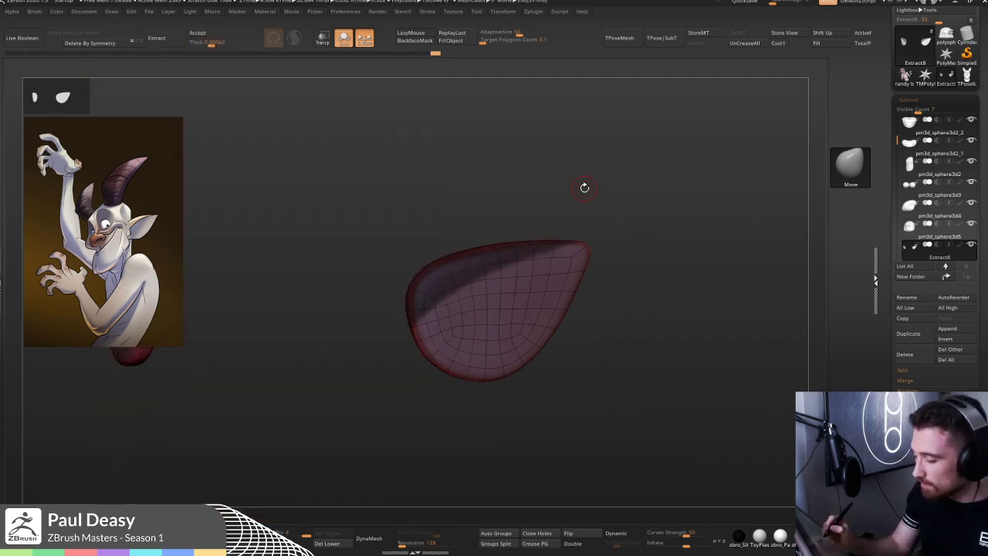
left_click(204, 43)
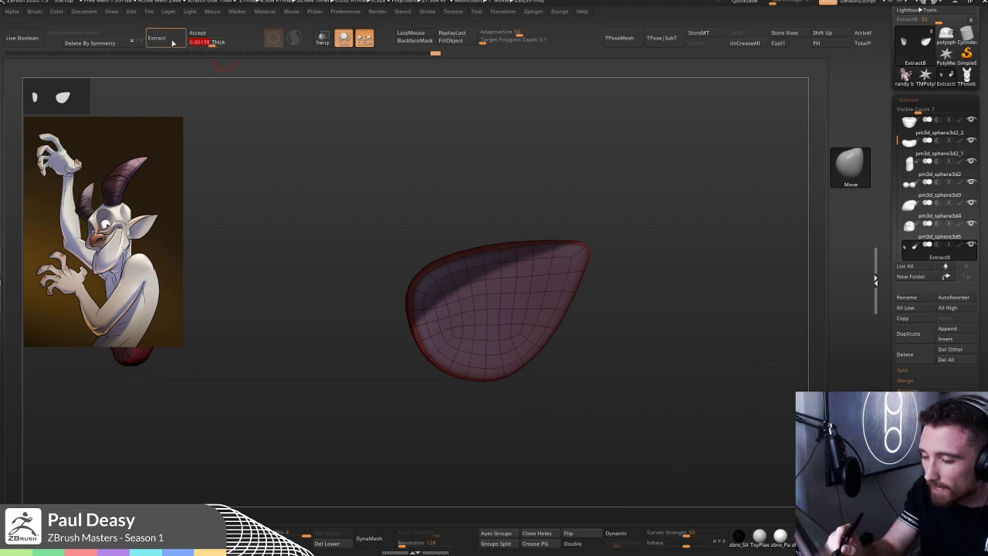
left_click(173, 42)
left_click(627, 263)
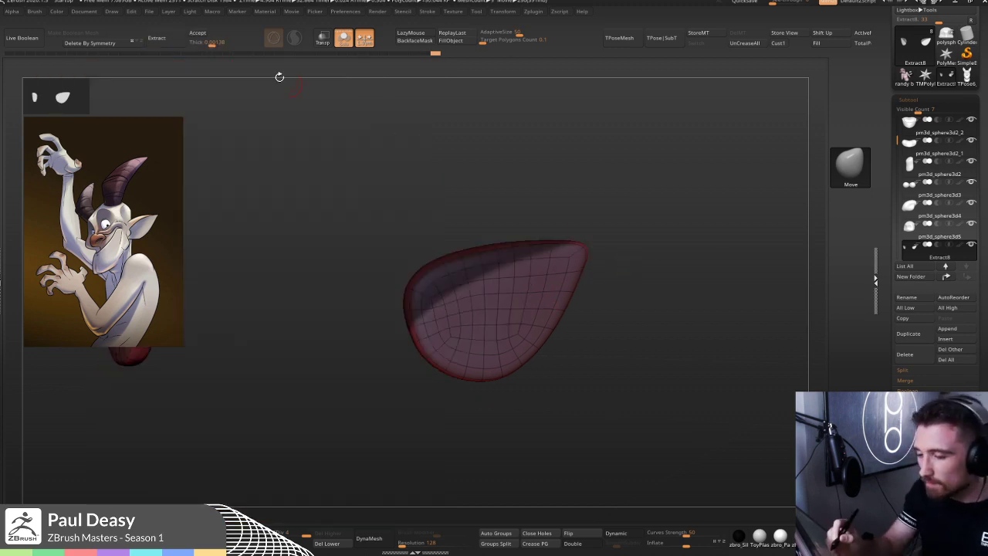
- Extract the ears with a thickness of 0.01234 and accept the result as a new subtool
left_click(212, 44)
left_click(162, 40)
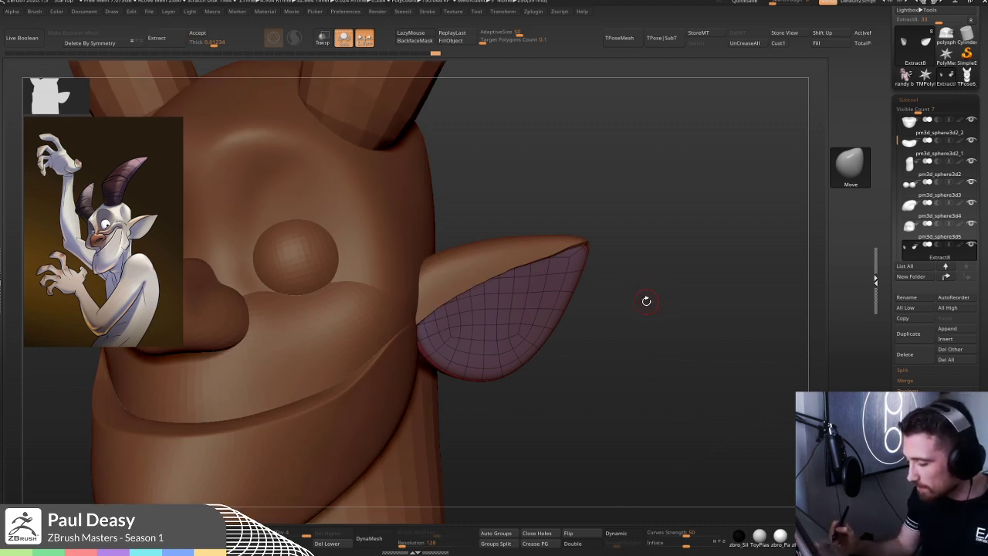
left_click(198, 34)
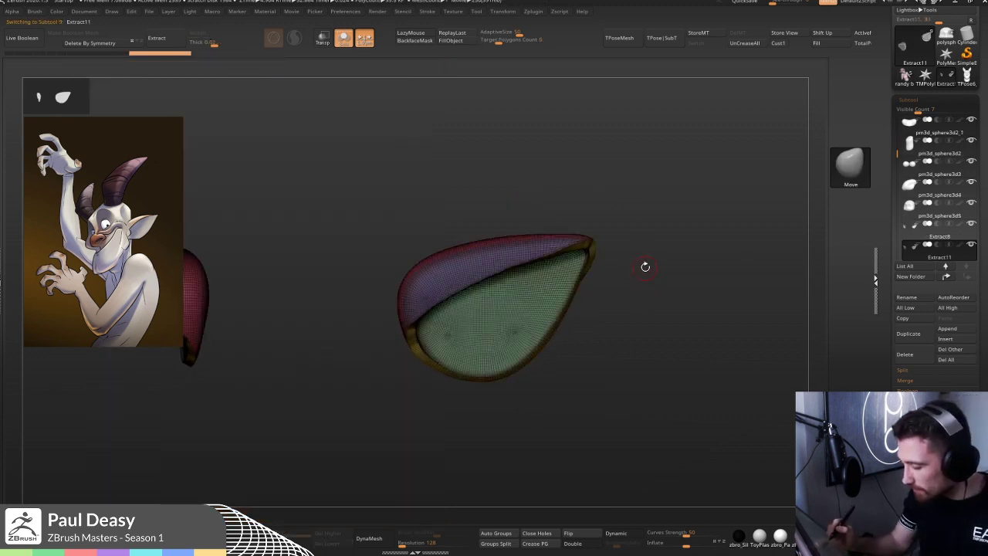
- Isolate the purple-red polygroup of the extracted ears and delete the hidden inner side and rim polygons
left_click(536, 247, "ctrl+shift")
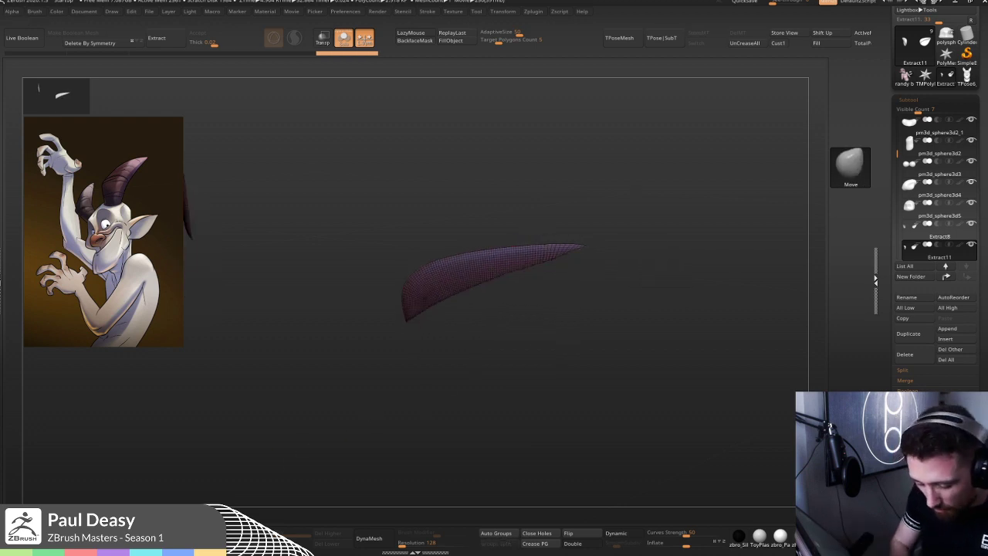
left_click(633, 376, "ctrl+shift")
mouse_move(641, 377)
left_mouse_down()
mouse_move(610, 291)
mouse_move(642, 347)
mouse_move(644, 372)
left_mouse_up()
double_click(528, 241, "ctrl+shift")
left_click(533, 209, "ctrl+shift")
mouse_move(642, 302)
left_mouse_down()
mouse_move(635, 183)
mouse_move(637, 297)
left_mouse_up()
mouse_move(649, 296)
left_mouse_down("ctrl+shift")
mouse_move(664, 287)
mouse_move(650, 276)
left_mouse_up("ctrl+shift")
key("Delete")
key("Delete")
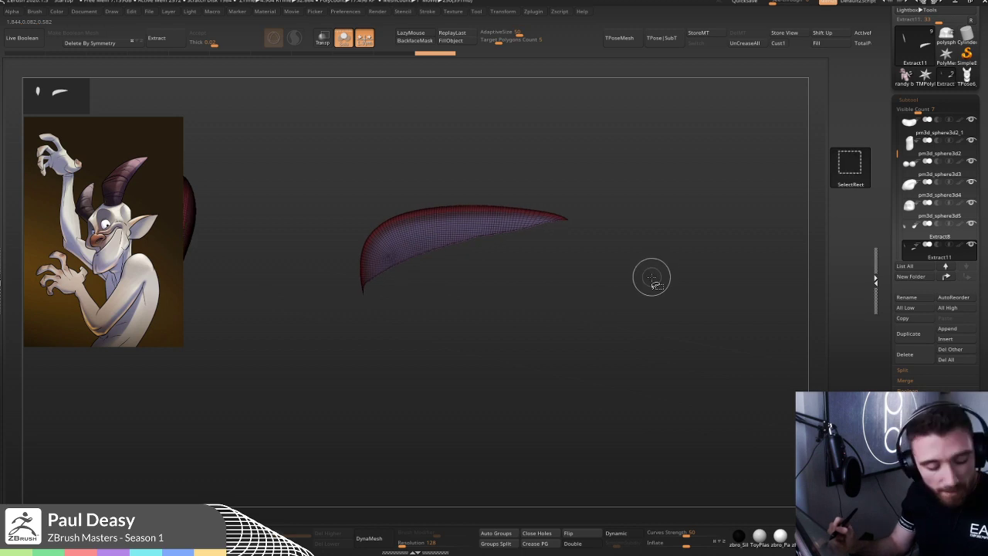
- Remesh the remaining ear shell with a target polygons count of 0.1 and show the whole head again
left_click(482, 40)
key("ctrl+shift+z")
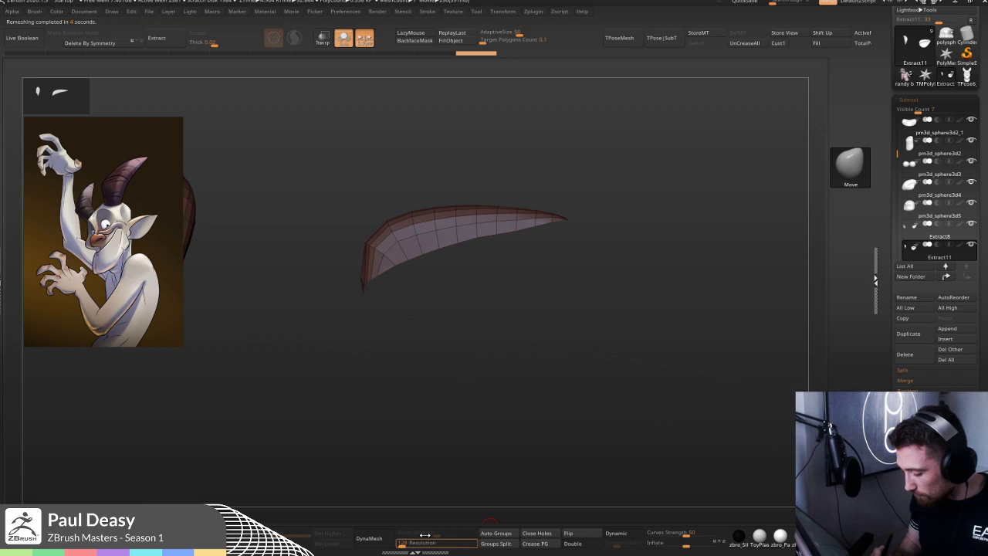
left_click_drag(594, 375, 616, 325)
key("ctrl+s")
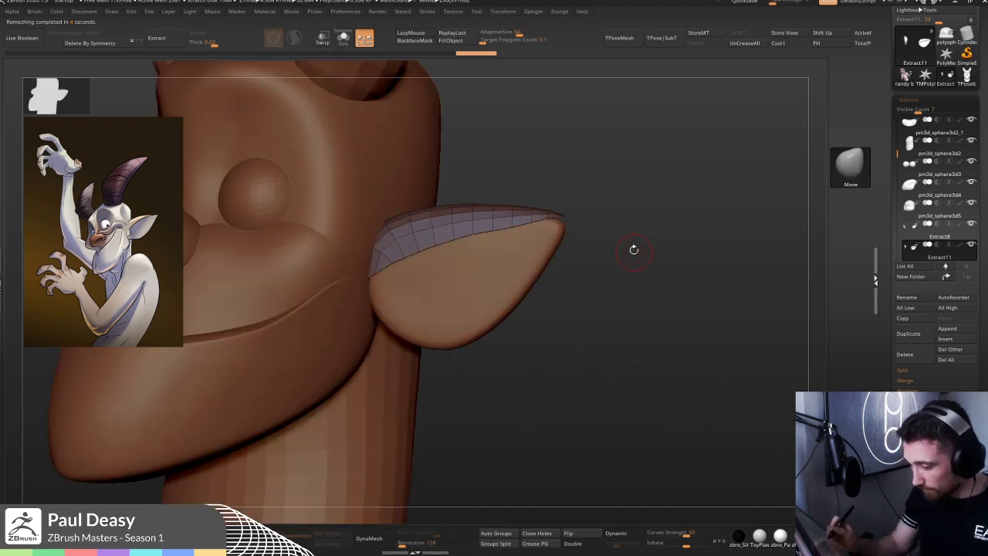
left_click_drag(640, 255, 488, 309)
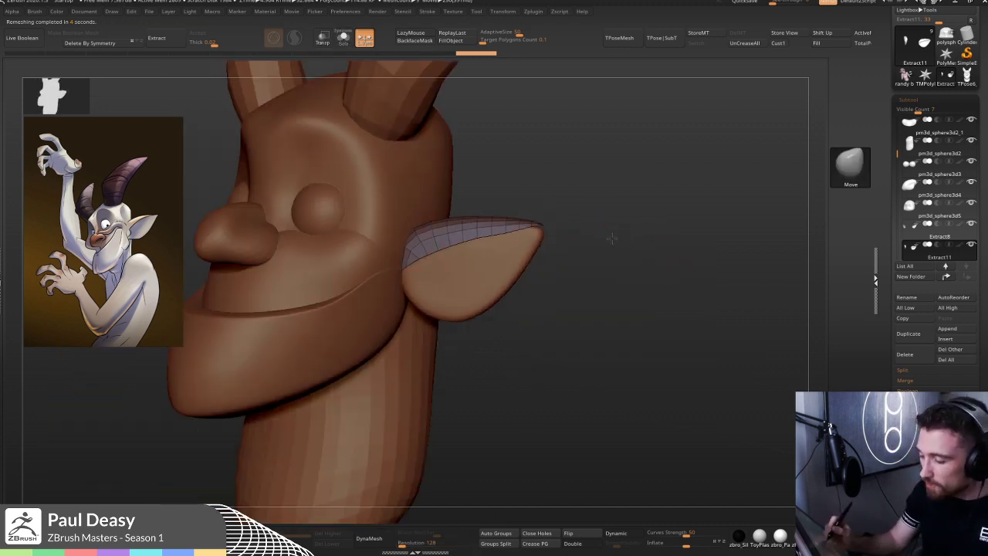
left_click_drag(612, 238, 605, 234, "shift")
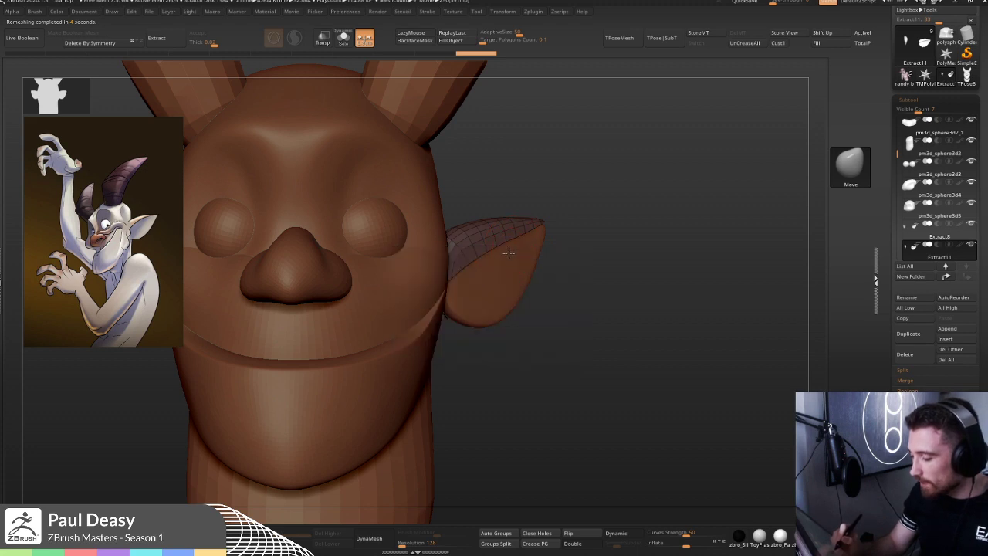
- Reshape the remeshed ear shell with a resized Move brush, working from the front and from behind in isolation
key("space")
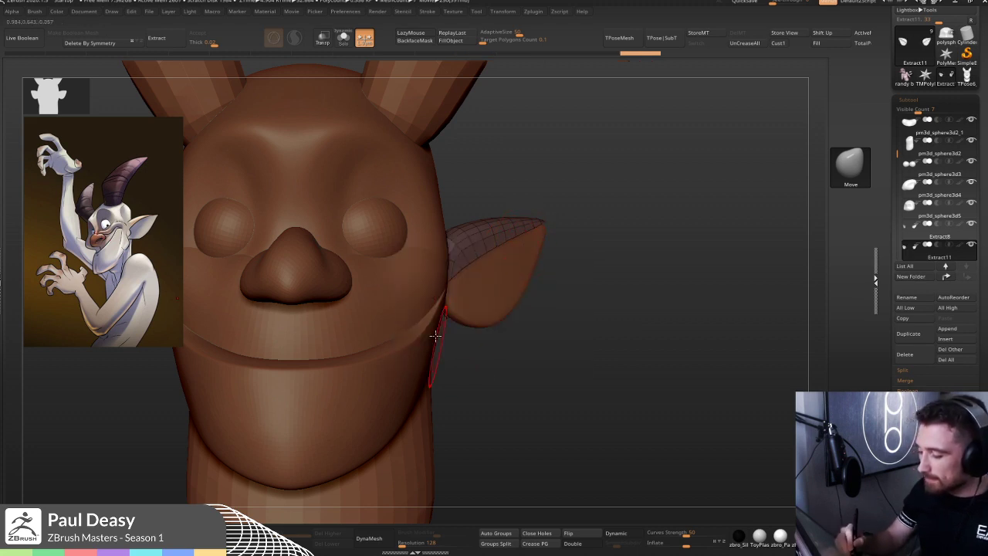
left_click_drag(604, 290, 490, 242)
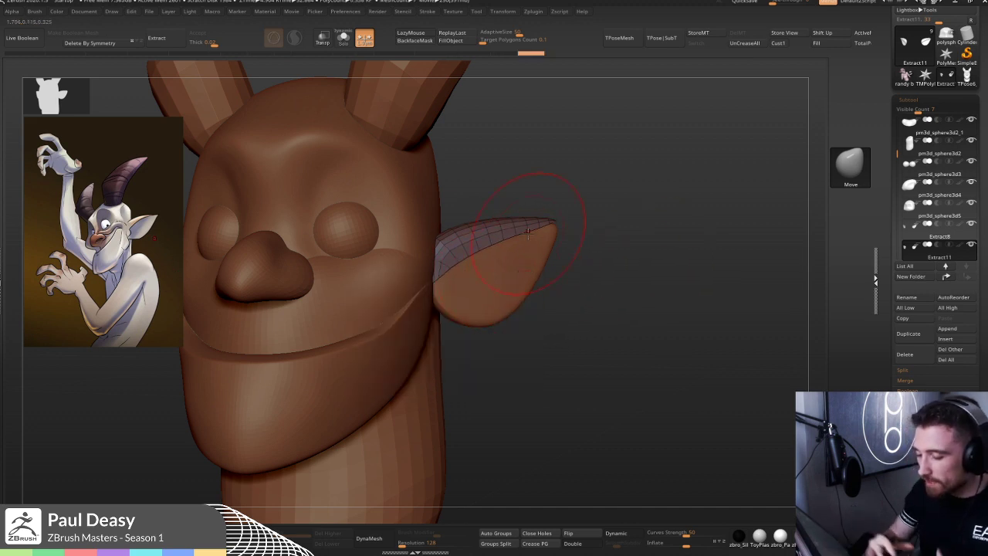
left_click_drag(614, 291, 440, 284)
key("alt+s")
mouse_move(480, 254)
left_mouse_down("shift")
mouse_move(532, 251)
mouse_move(515, 261)
mouse_move(540, 279)
left_mouse_up("shift")
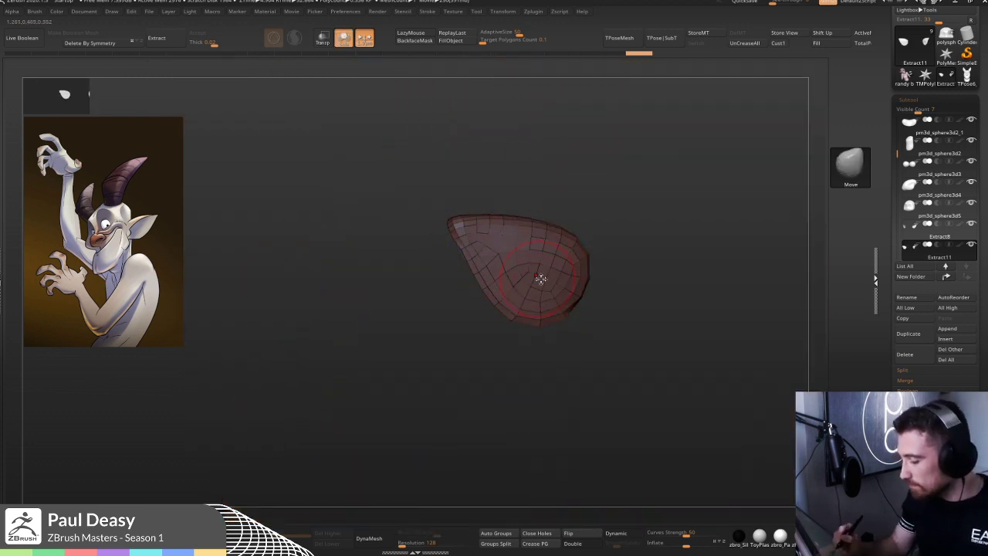
left_click_drag(559, 375, 622, 271)
key("shift+s")
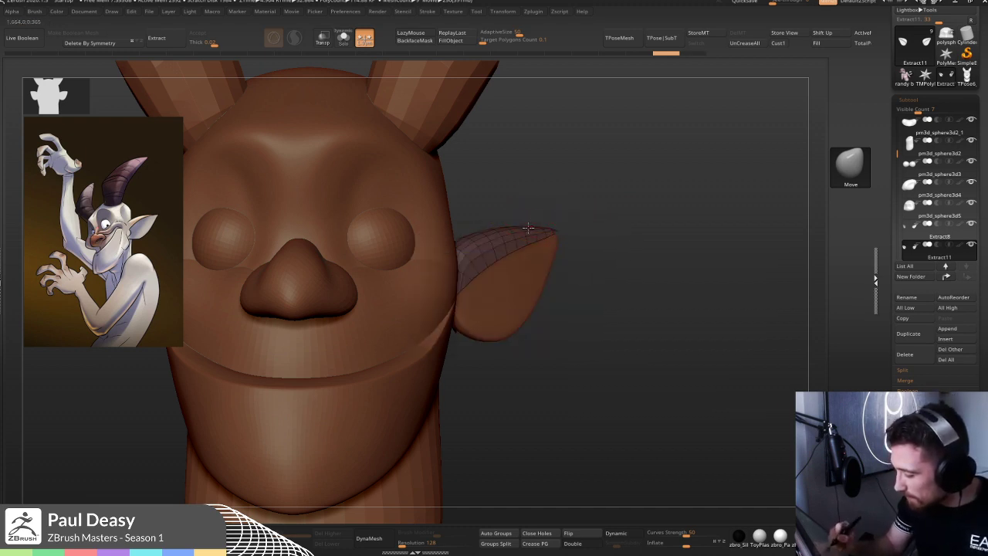
- Refine the ear's upper edge with the Move brush, adjusting the draw size between strokes
left_click_drag(520, 230, 492, 233)
mouse_move(615, 240)
left_mouse_down()
mouse_move(584, 238)
mouse_move(506, 281)
left_mouse_up()
key("space")
key("space")
left_click_drag(615, 251, 609, 249)
left_click(631, 251, "shift")
left_click(631, 251, "shift")
- Delete the old Extract8 ear subtool and turn on double-sided display for the new ears
left_click(565, 265, "alt")
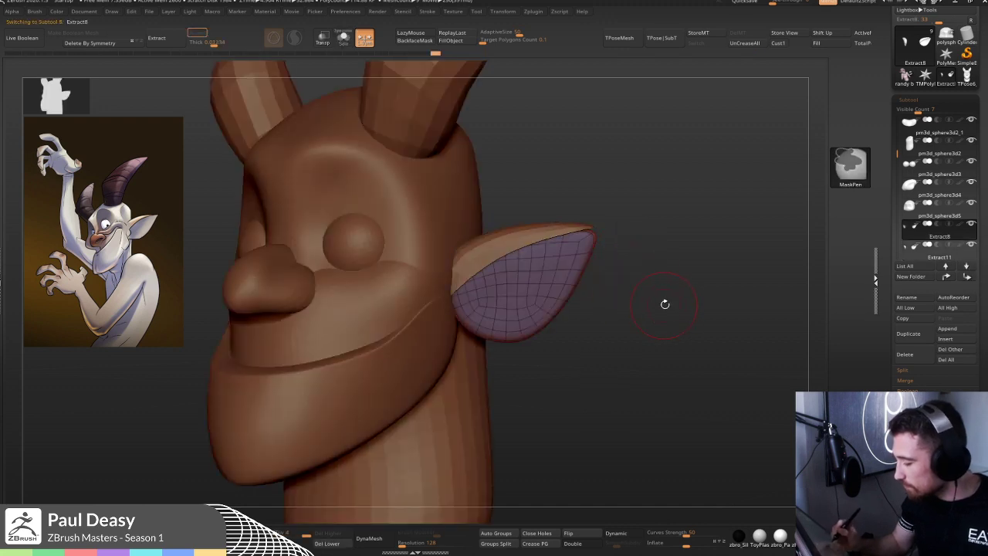
left_click(908, 356)
left_click(820, 376)
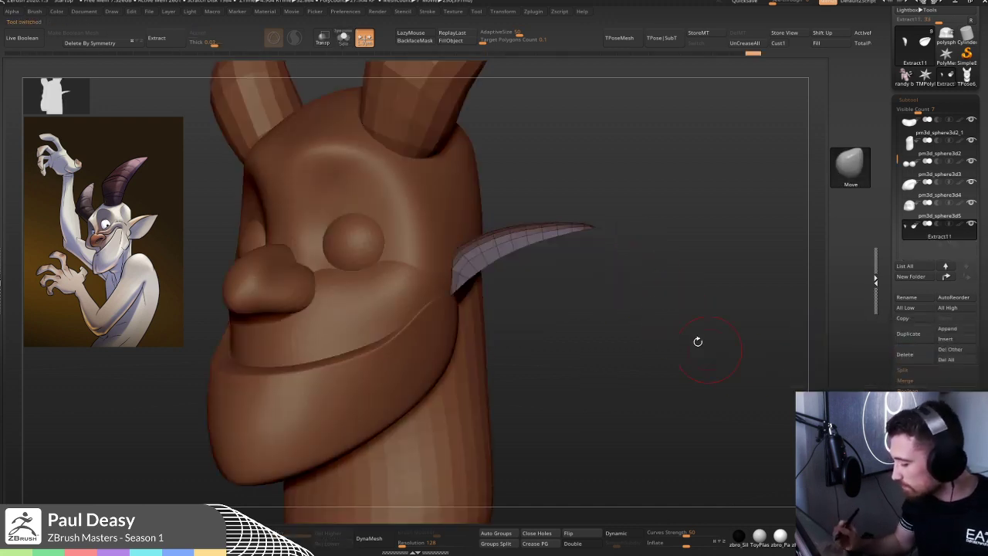
left_click(583, 543)
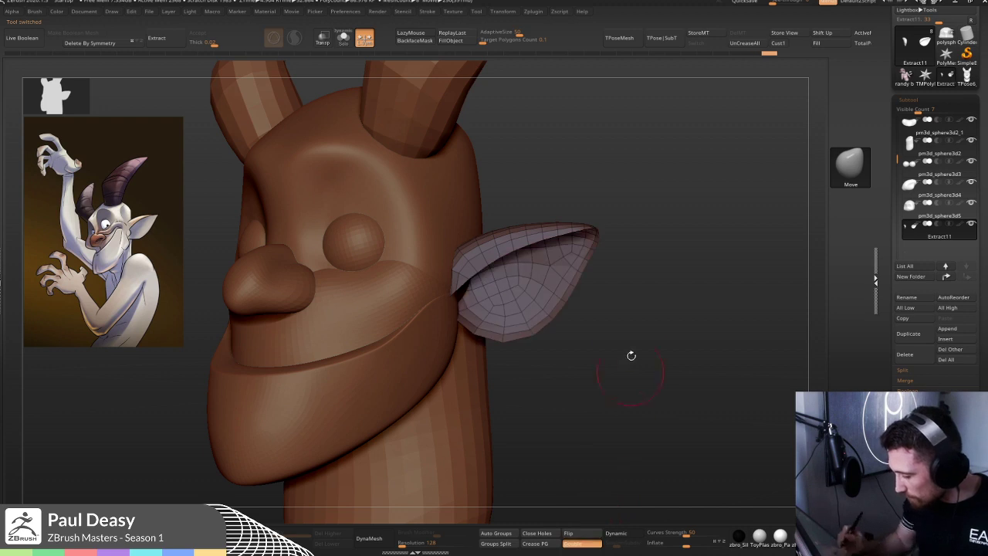
left_click_drag(637, 305, 571, 255)
left_click_drag(629, 271, 607, 265)
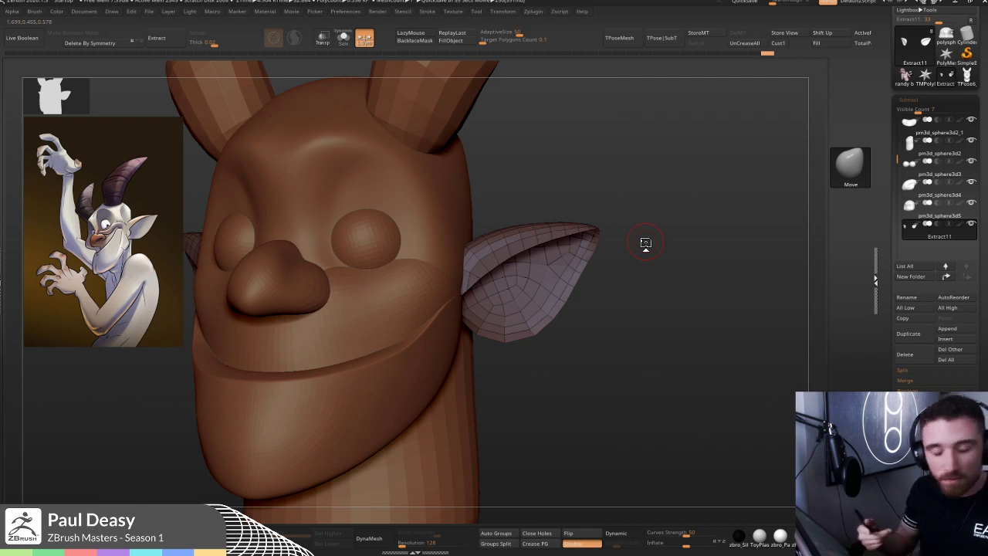
- Adjust the Move brush's draw size and pull the tip of the ear into shape
key("space")
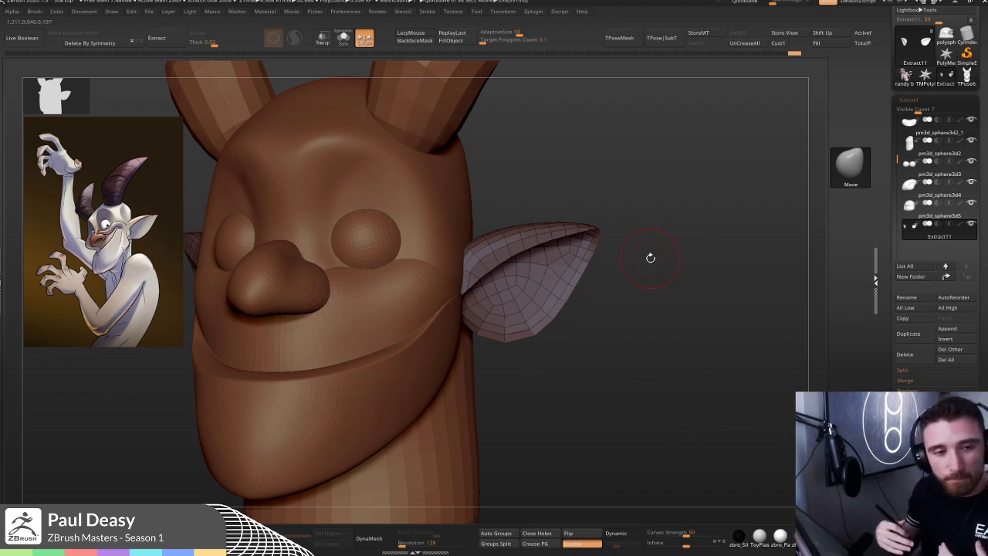
mouse_move(596, 228)
left_mouse_down()
mouse_move(656, 224)
mouse_move(597, 225)
left_mouse_up()
right_click(589, 240)
right_click(603, 255)
left_click_drag(602, 255, 605, 248)
- Reshape the ear's lower outer edge and inner bowl with the Move brush from several angles
left_click_drag(618, 309, 567, 321)
right_click(567, 322)
left_click_drag(576, 275, 588, 292)
mouse_move(588, 344)
right_mouse_down("alt")
mouse_move(569, 296)
mouse_move(544, 296)
right_mouse_up("alt")
left_click_drag(538, 282, 546, 270)
right_click_drag(536, 235, 656, 210)
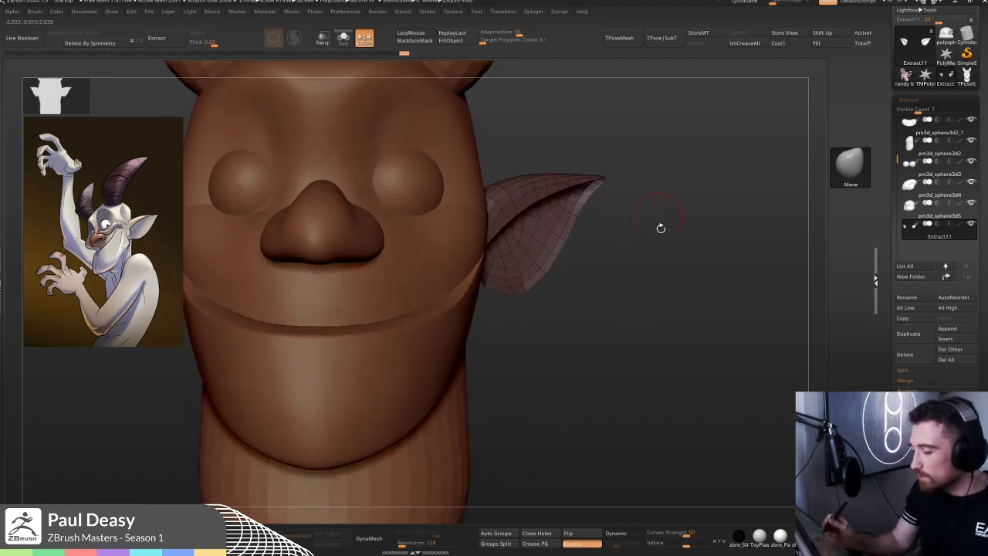
- Resize the Move brush and nudge the ear's lowest edge slightly downward
right_click_drag(628, 242, 546, 282)
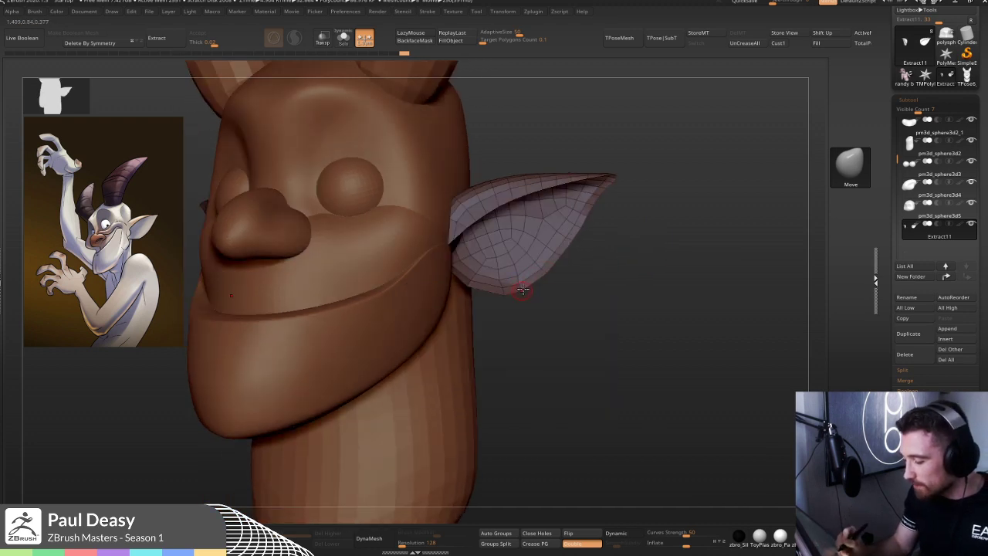
key("space")
left_click_drag(523, 284, 521, 292)
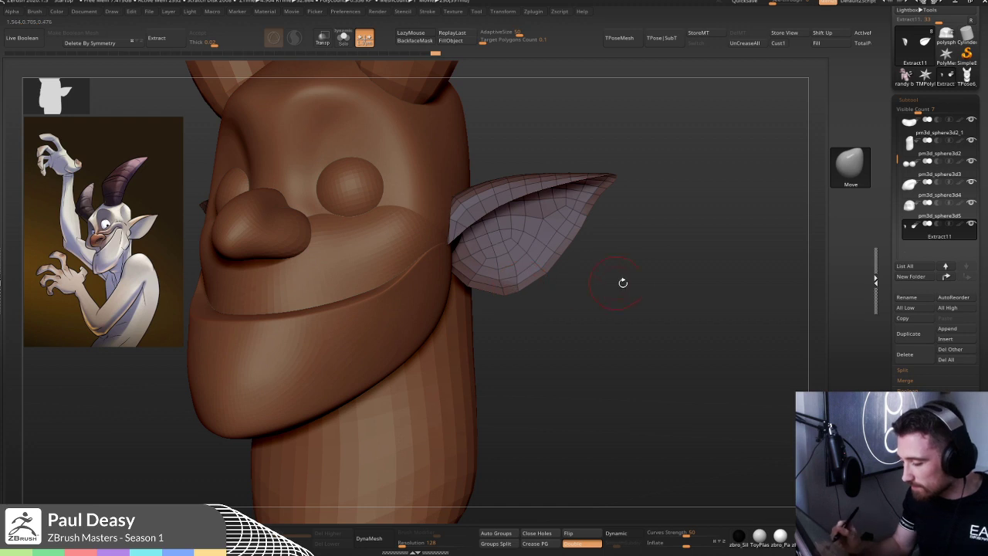
- Resize the Move brush and push the ear's front edge closer to the head
right_click_drag(612, 282, 618, 287)
key("ctrl")
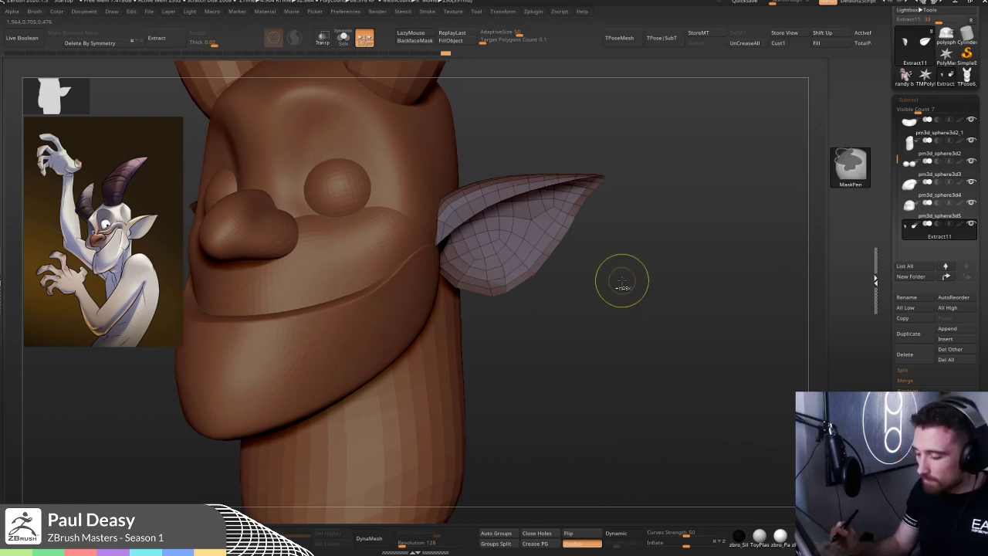
right_click_drag(627, 275, 624, 272, "shift")
right_click_drag(571, 133, 538, 130)
key("space")
right_click_drag(458, 228, 425, 226)
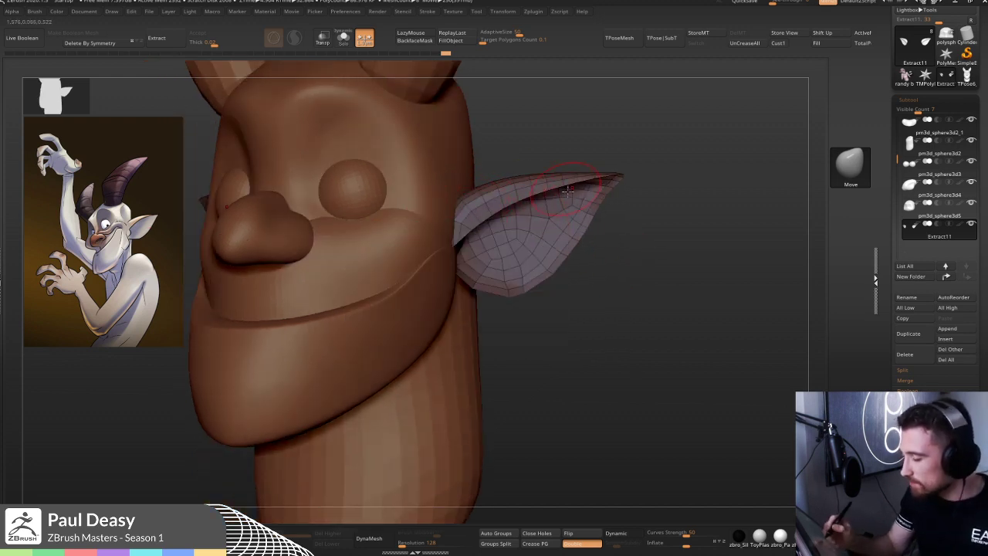
- Isolate the ears and draw a lasso mask along the length of the narrow ear shell
mouse_move(635, 185)
right_mouse_down()
mouse_move(659, 190)
mouse_move(647, 191)
right_mouse_up()
key("ctrl+shift+s")
left_click_drag(531, 104, 504, 193, "ctrl")
key("b")
key("m")
key("v")
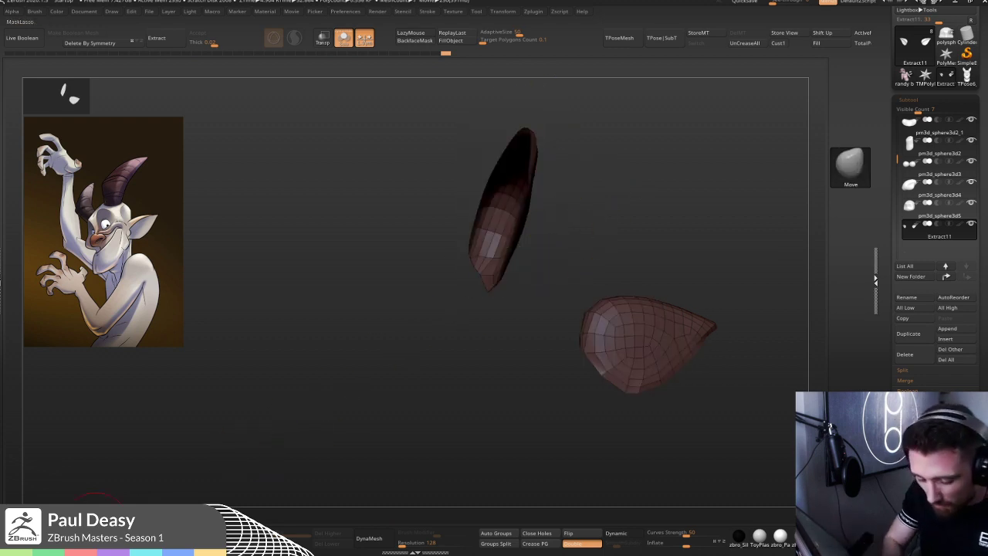
key("b")
key("m")
key("l")
mouse_move(532, 120)
left_mouse_down("ctrl")
mouse_move(456, 137)
mouse_move(428, 336)
mouse_move(470, 304)
left_mouse_up("ctrl")
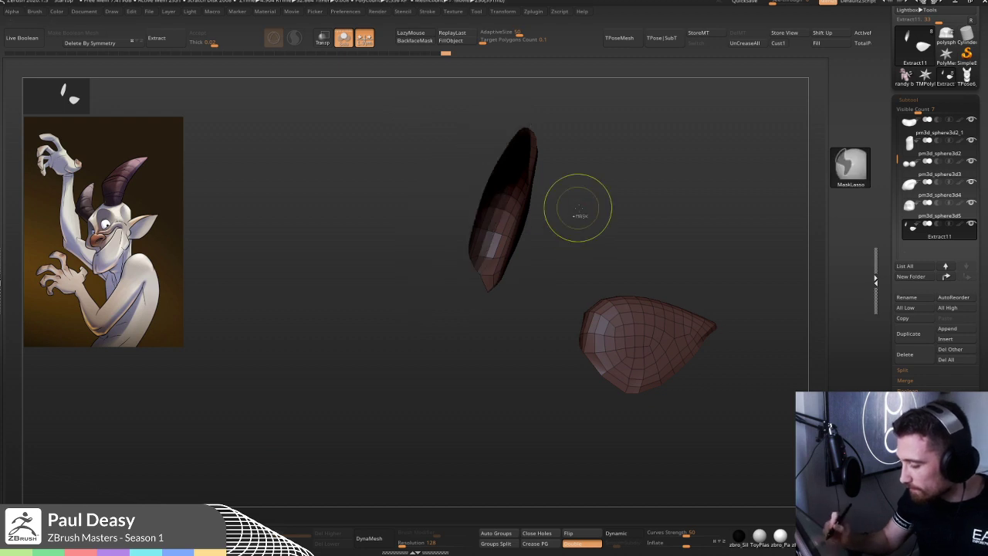
- Invert the mask on the ears and show the full head again
left_click(578, 209, "ctrl")
left_click(571, 210, "ctrl")
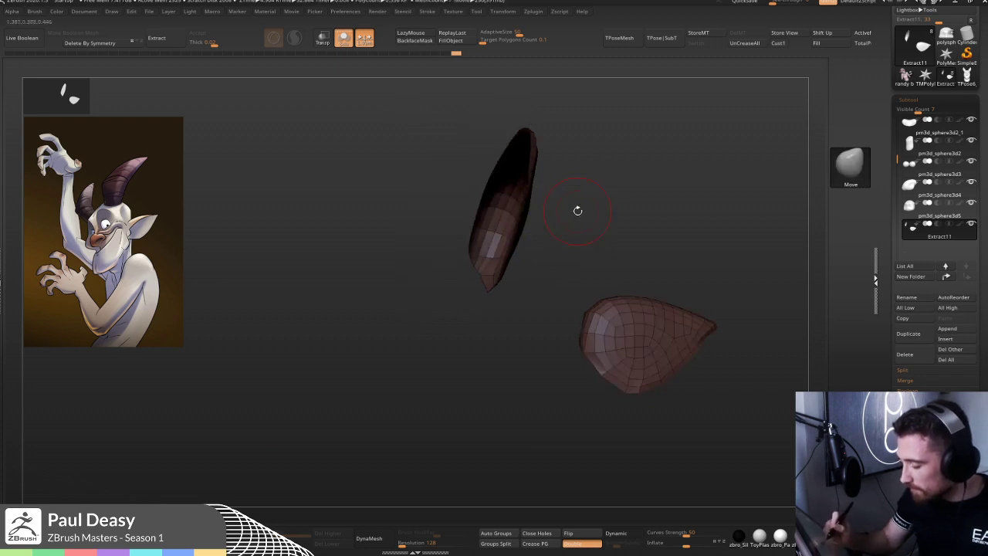
left_click(576, 212, "ctrl")
left_click_drag(567, 229, 563, 267)
left_click(562, 267, "ctrl")
key("alt+s")
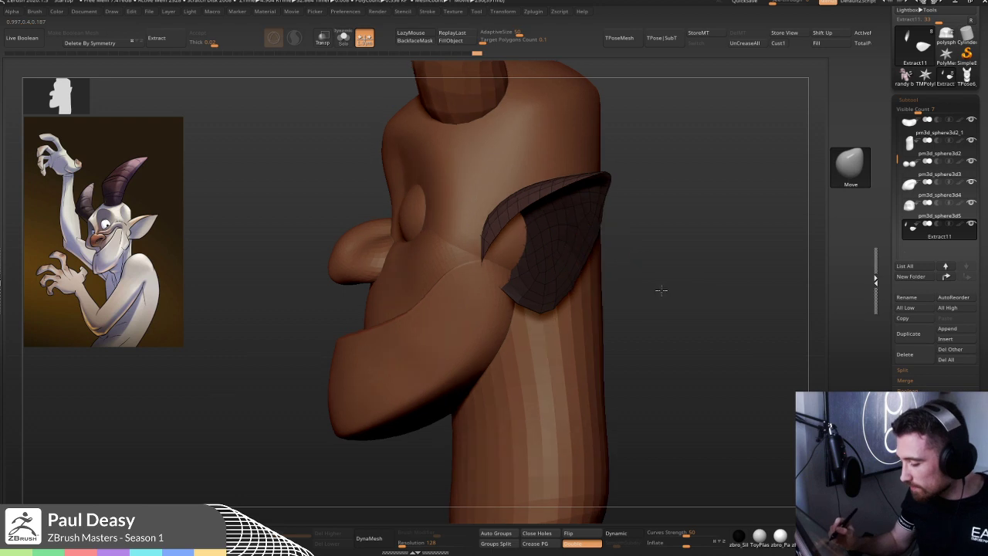
- Adjust the inner part of the ear beside the head with the Move brush from side and front views
left_click_drag(670, 290, 596, 287)
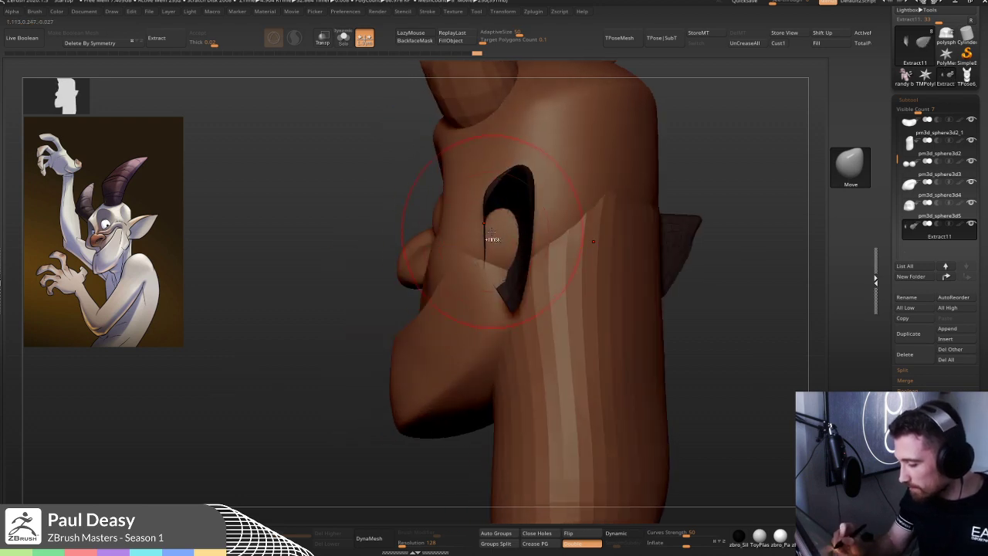
right_click_drag(492, 276, 657, 279)
right_click_drag(565, 272, 544, 270, "shift")
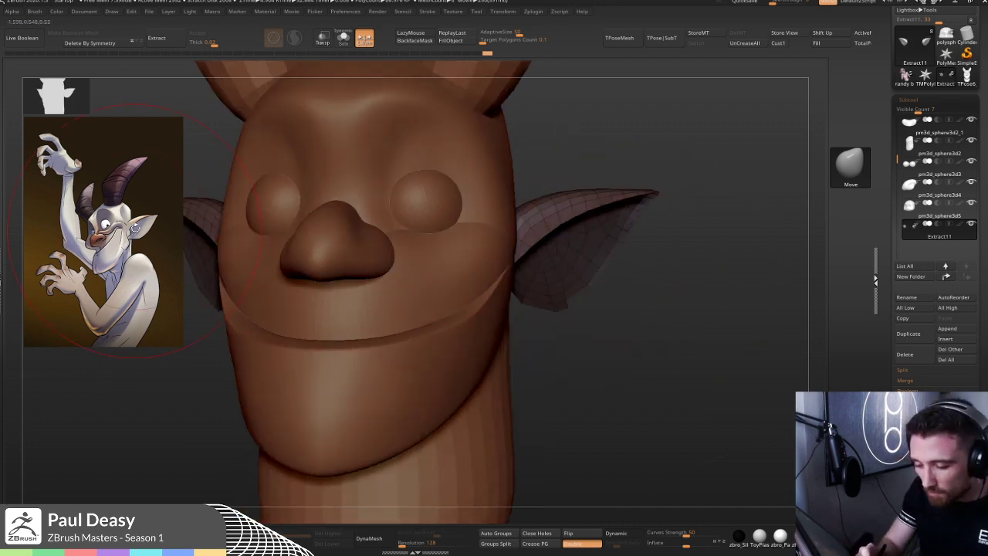
left_click_drag(520, 276, 544, 247)
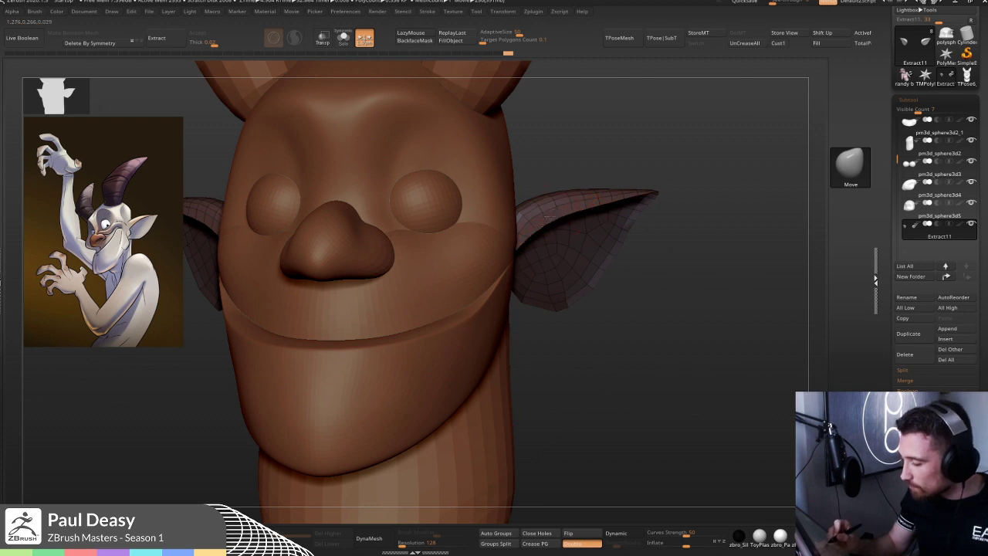
- Nudge the ear's upper rim with the Move brush and clear the mask on the ear
right_click_drag(660, 233, 643, 230)
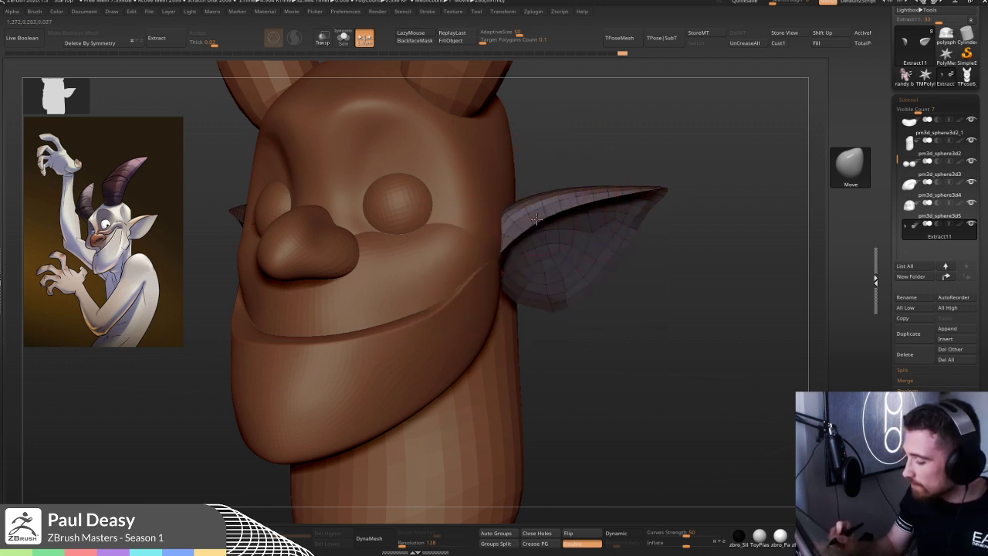
left_click_drag(692, 230, 703, 255, "ctrl")
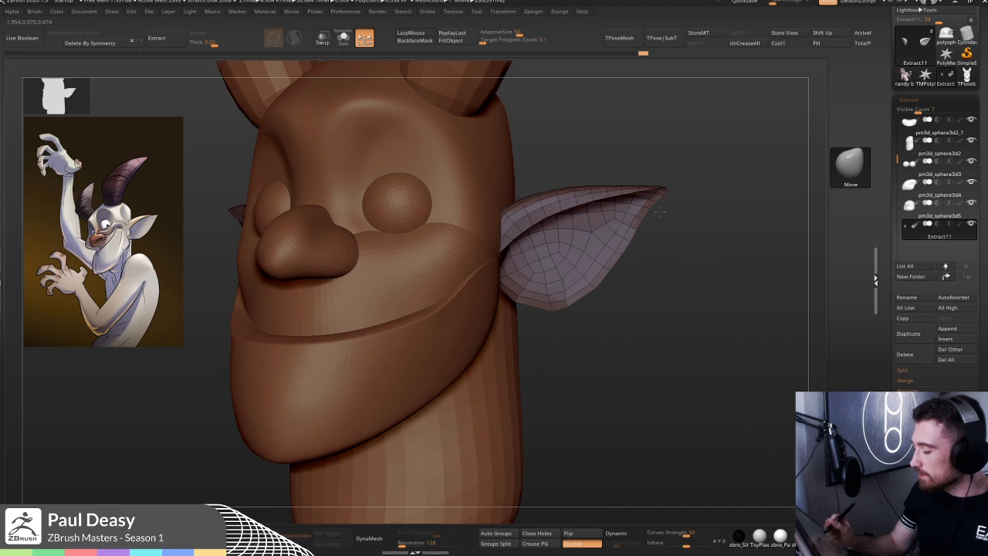
right_click_drag(703, 266, 688, 245, "ctrl")
left_click_drag(619, 200, 597, 199)
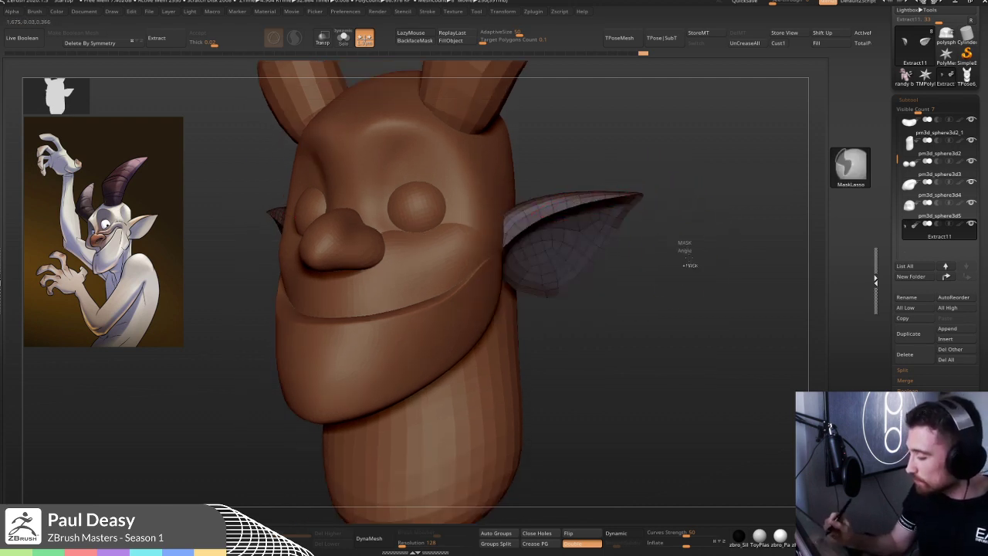
left_click_drag(673, 243, 701, 270, "ctrl")
right_click(656, 230)
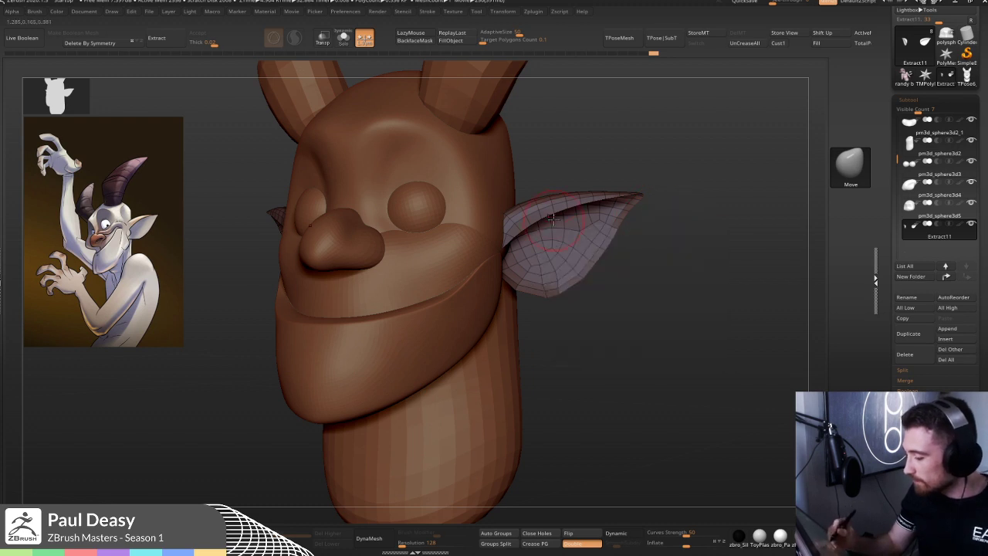
- Reshape the ear's folded upper rim and bowl with the Move brush from several angles
right_click_drag(645, 270, 631, 268)
left_click_drag(631, 268, 635, 268)
mouse_move(603, 259)
right_mouse_down()
mouse_move(546, 237)
mouse_move(507, 253)
right_mouse_up()
right_click_drag(556, 228, 596, 212)
key("alt+s")
mouse_move(573, 153)
right_mouse_down()
mouse_move(431, 143)
mouse_move(664, 187)
right_mouse_up()
right_click_drag(642, 224, 653, 280)
key("alt+s")
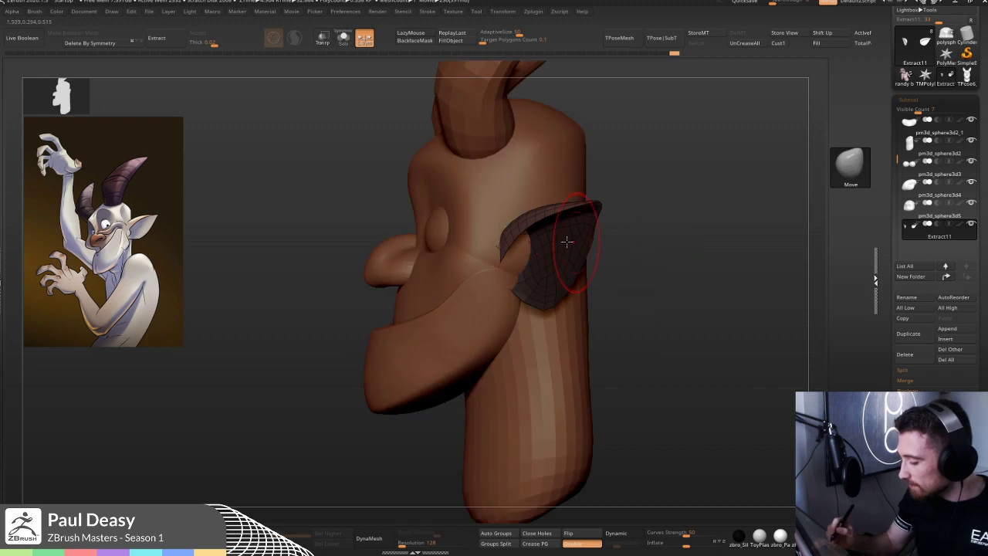
- Adjust the ear's front base and back edge with the Move brush from the side and from below
right_click_drag(516, 262, 510, 272)
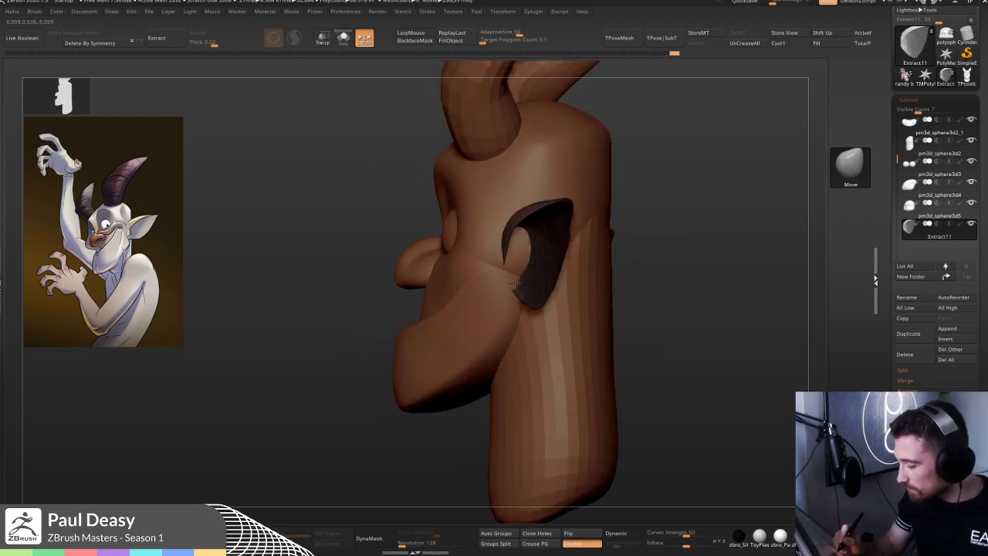
right_click_drag(530, 215, 568, 197)
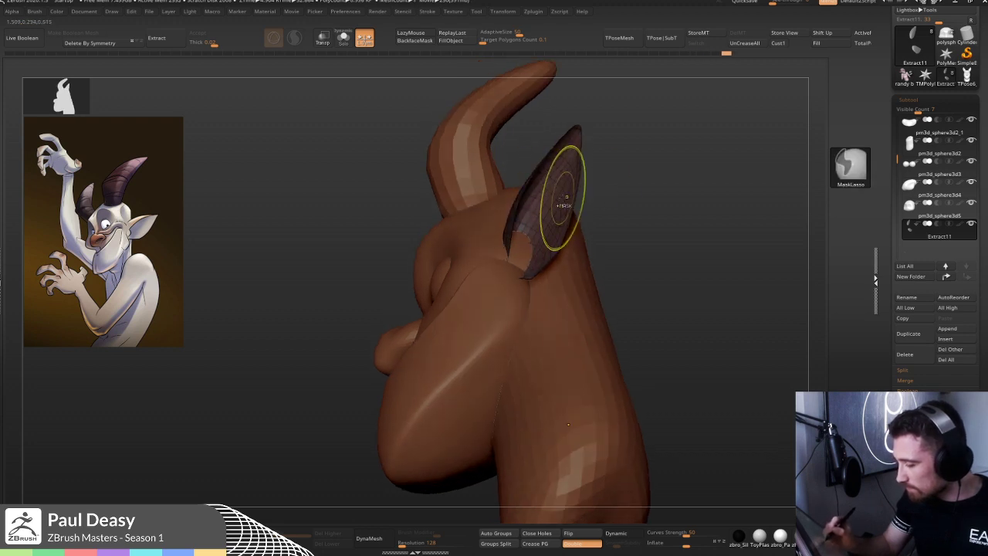
left_click(610, 181, "ctrl")
key("shift+f")
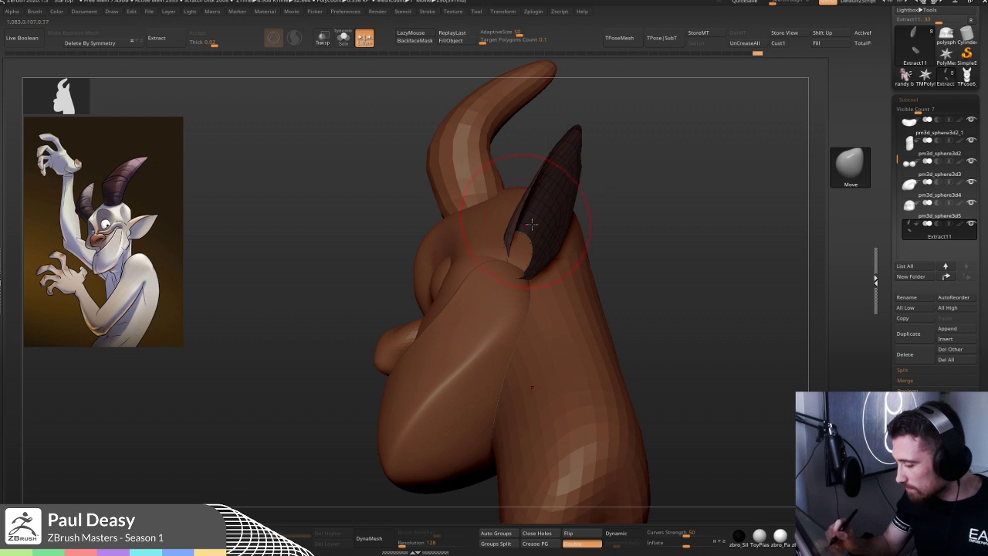
mouse_move(629, 214)
right_mouse_down()
mouse_move(619, 280)
mouse_move(520, 257)
mouse_move(513, 271)
right_mouse_up()
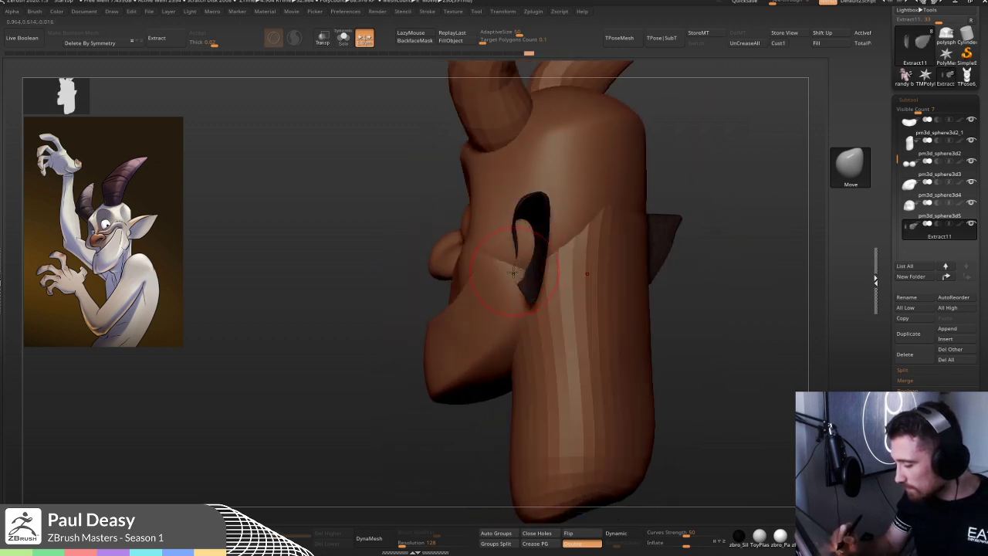
- Resize the Move brush and reshape the ear's front rim where it meets the head
key("space")
key("space")
left_click(538, 207, "ctrl")
right_click_drag(553, 205, 666, 216)
left_click_drag(607, 230, 559, 221)
right_click_drag(559, 221, 565, 221)
left_click_drag(581, 218, 585, 221)
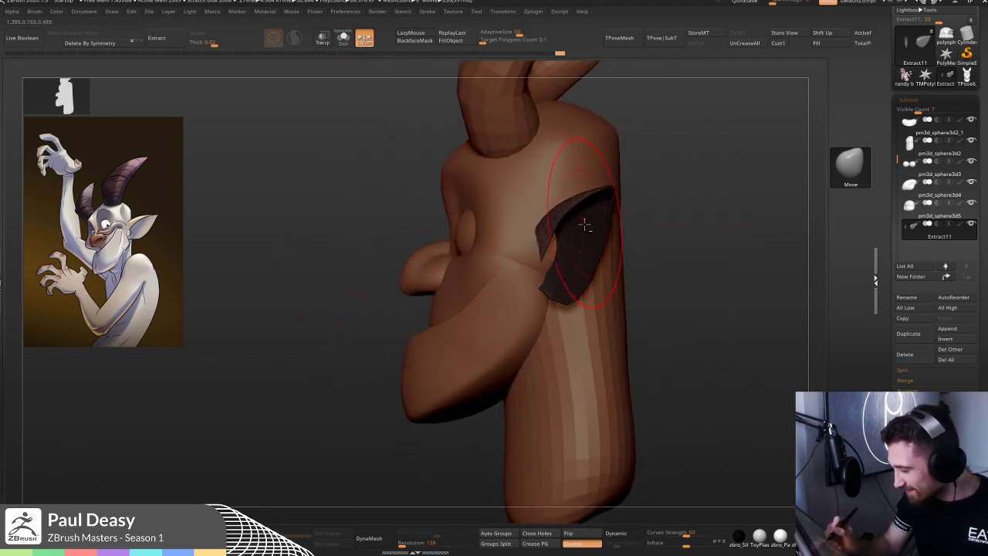
- Refine the ear's front fold and inner bowl with the Move brush from side to front views
right_click_drag(542, 232, 587, 227)
key("space")
key("space")
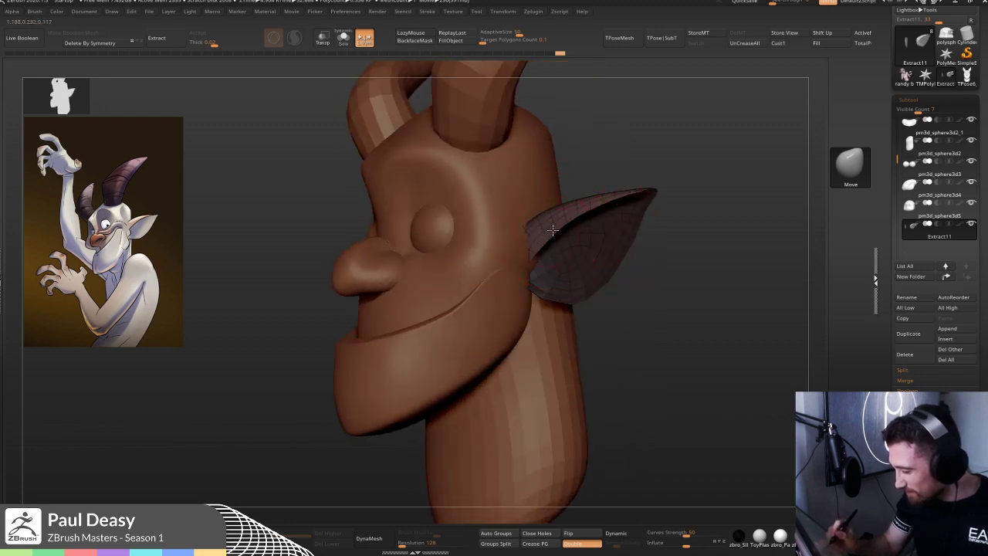
right_click_drag(516, 234, 536, 232)
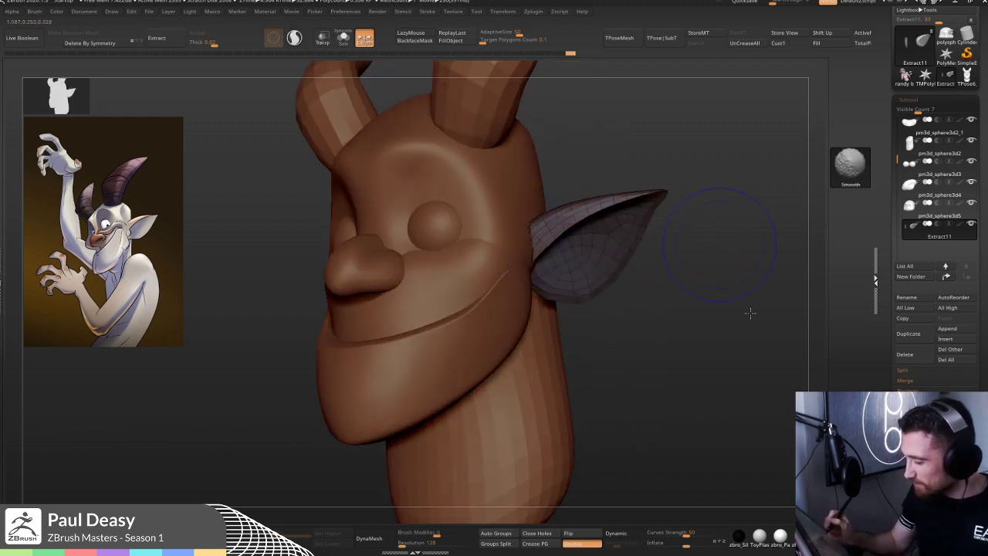
right_click_drag(752, 297, 693, 308, "shift")
right_click_drag(594, 260, 548, 250)
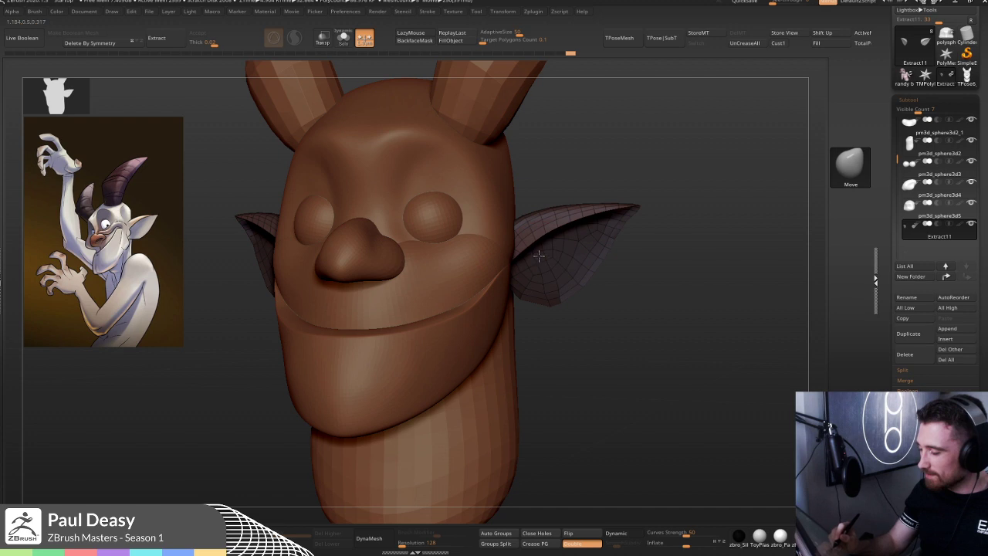
right_click_drag(666, 280, 616, 227, "shift")
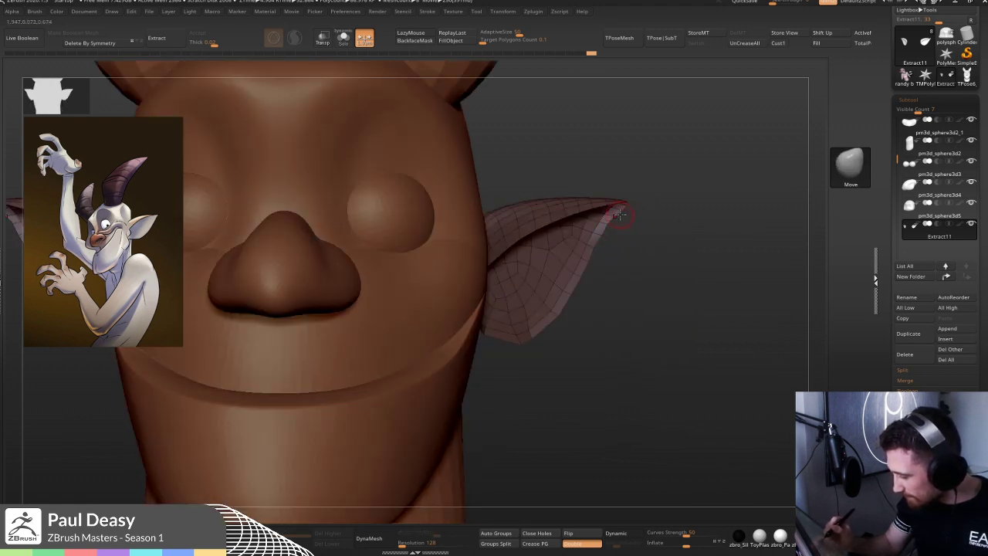
- Reduce the Move brush's draw size and refine the ear's outer edge from tip to lowest corner
key("space")
left_click(593, 247)
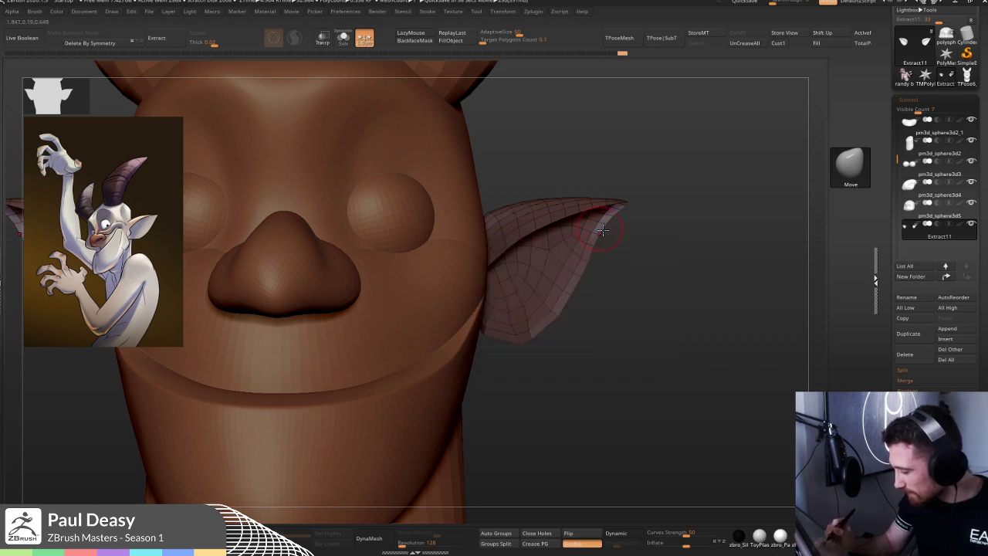
key("shift")
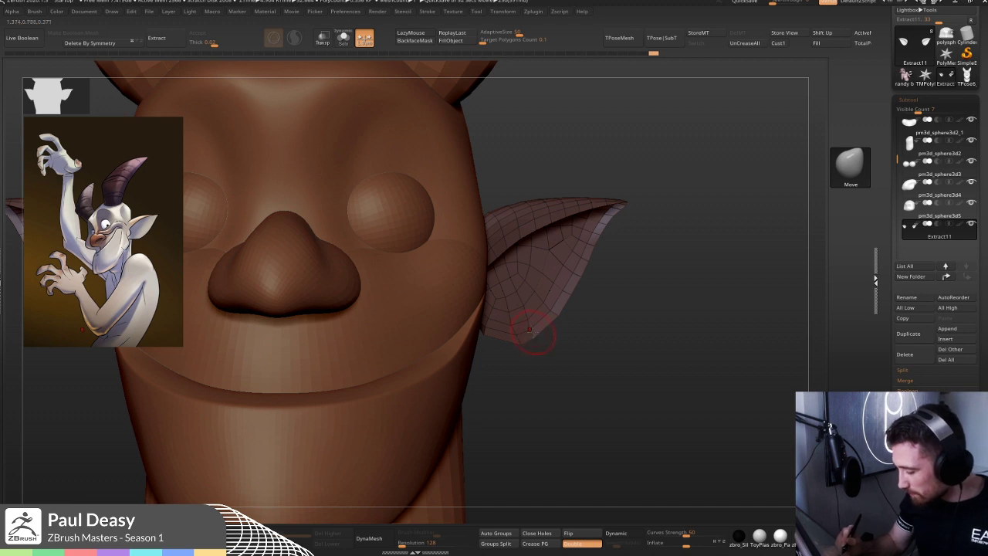
left_click_drag(642, 297, 620, 288)
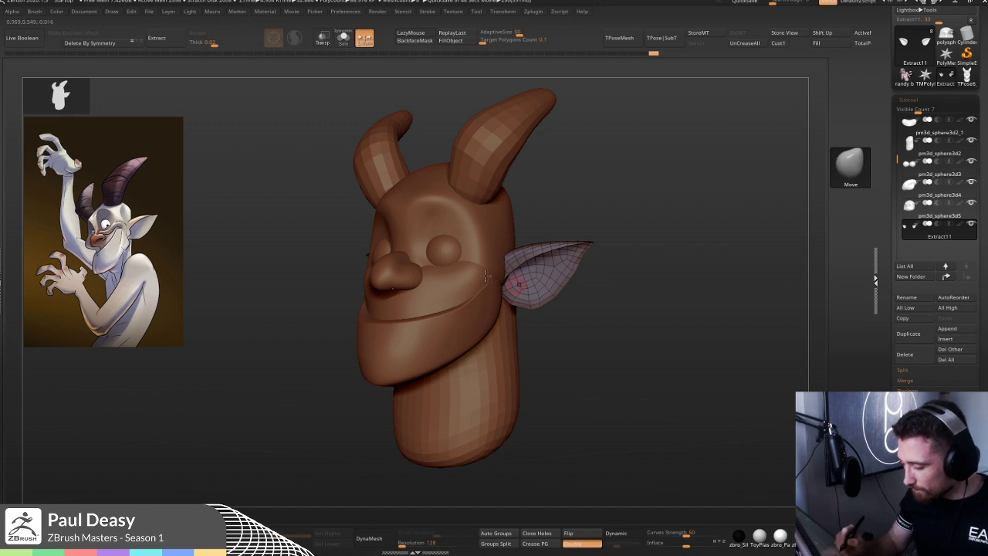
- Insert a mirrored sphere from IMM Primitives into the eye subtool, placed between the nose and each eye
left_click(457, 270, "alt")
right_click_drag(502, 280, 591, 282, "ctrl")
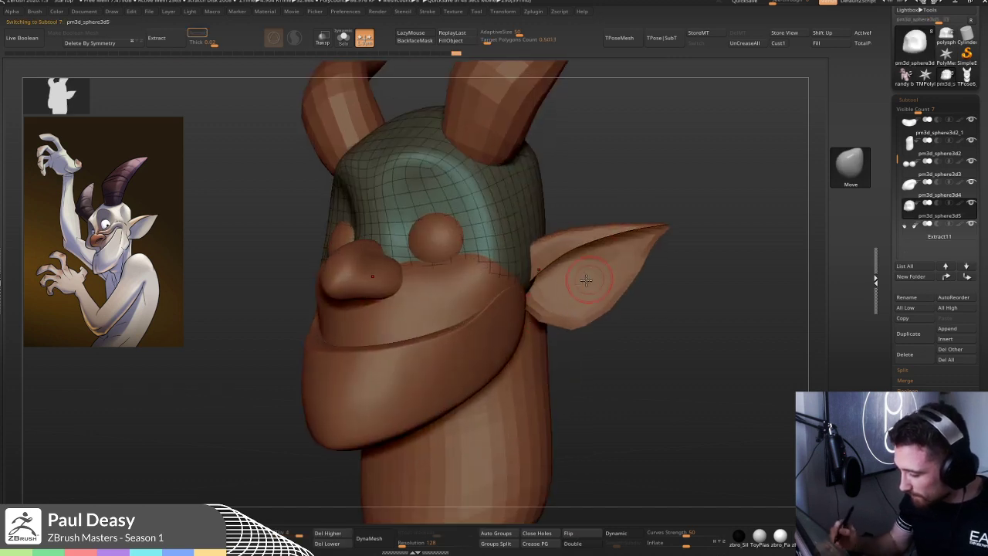
left_click(445, 283, "alt")
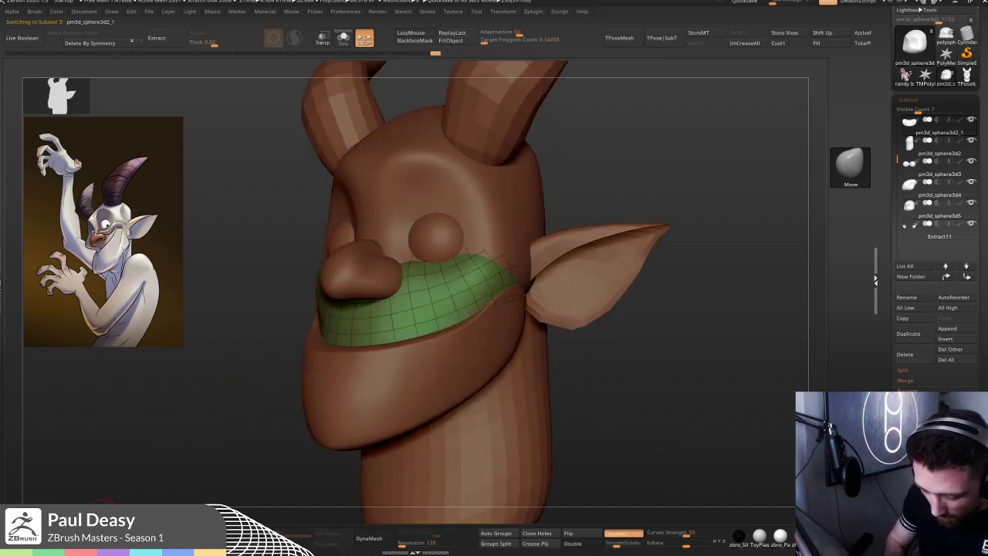
left_click(159, 534)
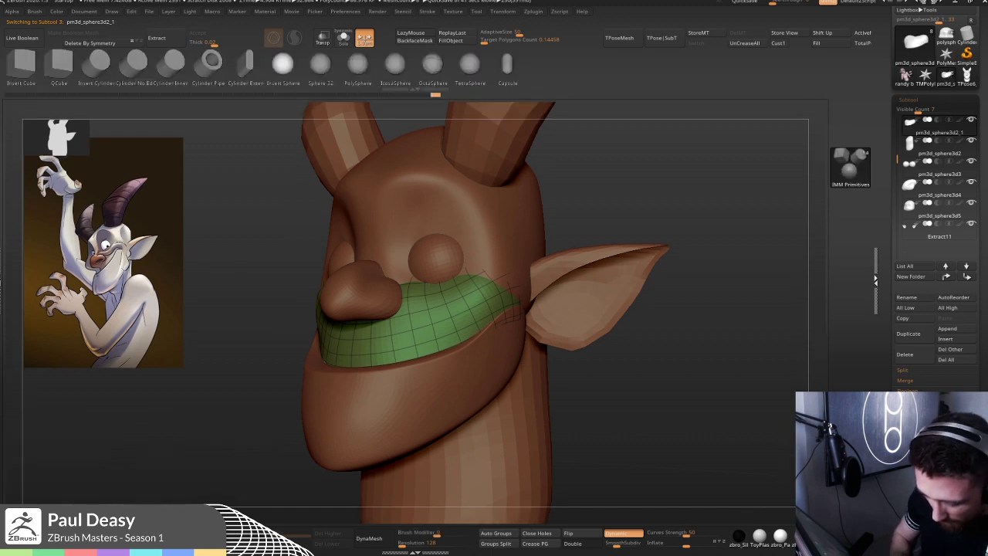
left_click(441, 262, "alt")
left_click_drag(412, 289, 430, 304)
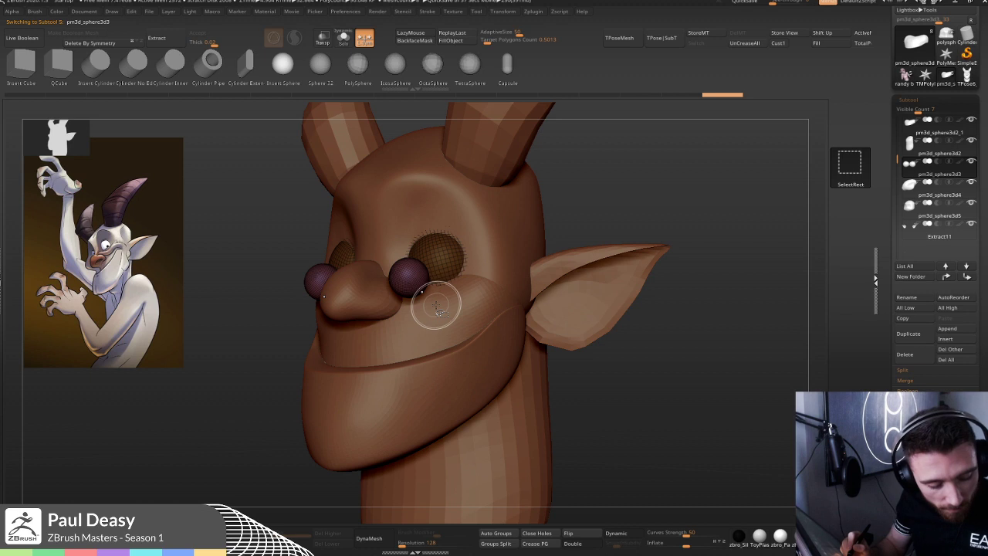
- Split the inserted spheres off the eyes into their own subtool and switch to the Move brush
key("ctrl+shift+s")
key("b")
key("m")
key("v")
- Stretch the spheres with the Move brush into long curved rolls running beneath the eyes
left_click_drag(422, 267, 528, 280)
right_click_drag(323, 277, 412, 281)
key("space")
left_click_drag(413, 283, 644, 283)
left_click_drag(639, 333, 549, 286)
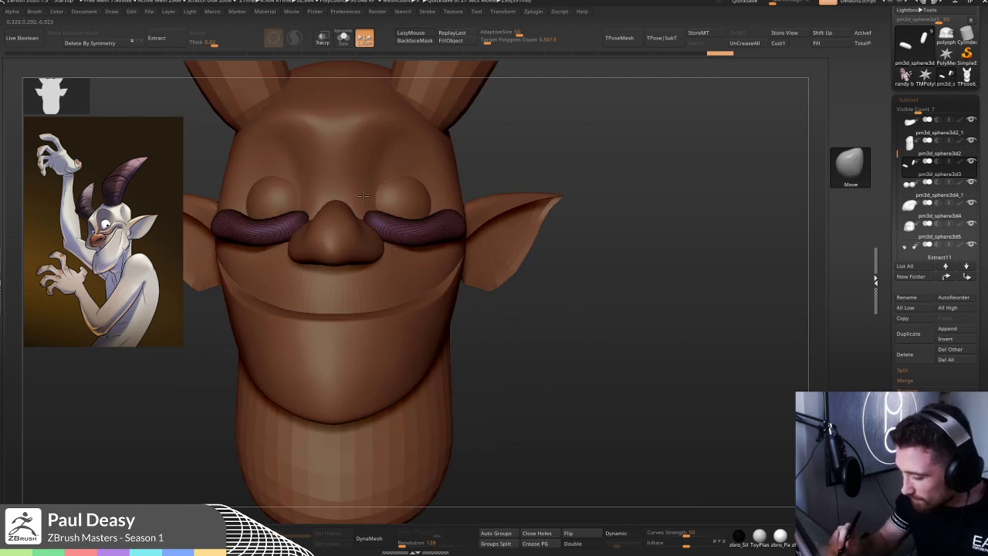
- Resize the Move brush and wrap the cheek roll backward around the side of the face
key("space")
key("space")
key("space")
left_click_drag(602, 206, 560, 205)
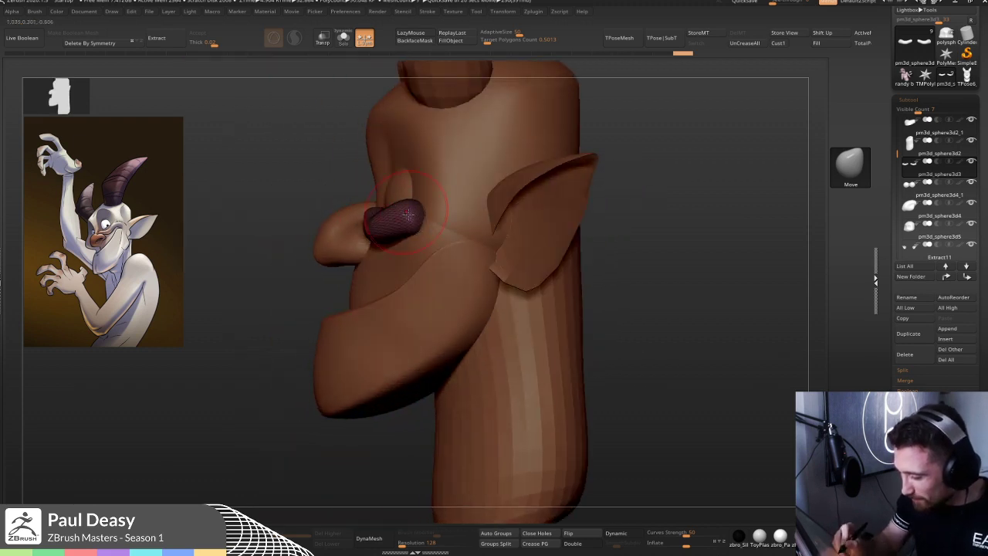
left_click_drag(407, 214, 417, 219)
right_click_drag(446, 221, 483, 224)
left_click_drag(428, 226, 448, 224)
- Extend the cheek roll's outer end toward the ear base and remesh it
right_click_drag(473, 223, 434, 227)
left_click_drag(447, 229, 464, 234)
right_click_drag(464, 233, 502, 232)
left_click_drag(433, 228, 455, 228)
right_click_drag(618, 230, 592, 232)
left_click_drag(457, 220, 474, 231)
key("ctrl+shift+r")
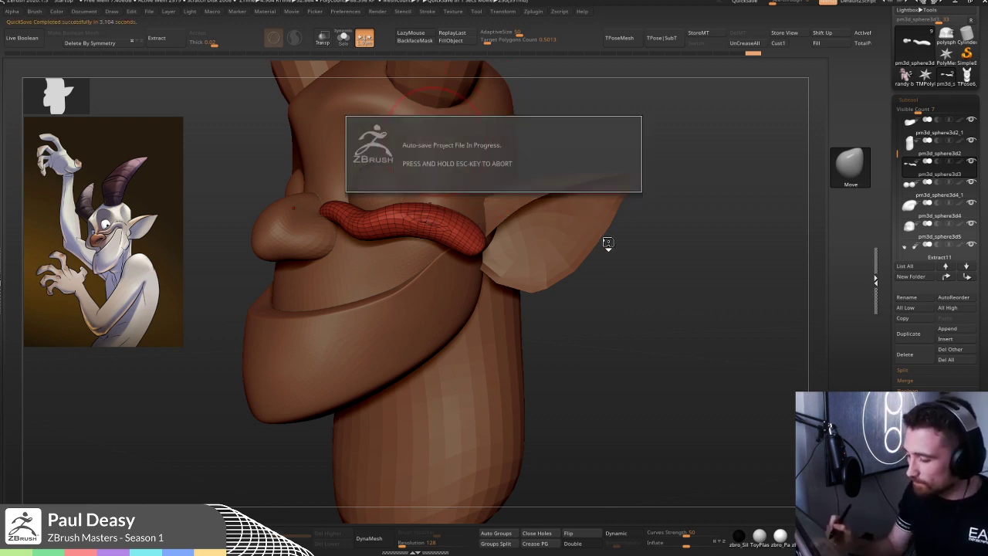
- Smooth and reposition the cheek roll along the smile line, and run ZRemesher on it again
key("shift")
left_click_drag(480, 245, 469, 251)
mouse_move(656, 262)
left_mouse_down()
mouse_move(447, 253)
mouse_move(493, 247)
left_mouse_up()
left_click_drag(339, 251, 492, 241)
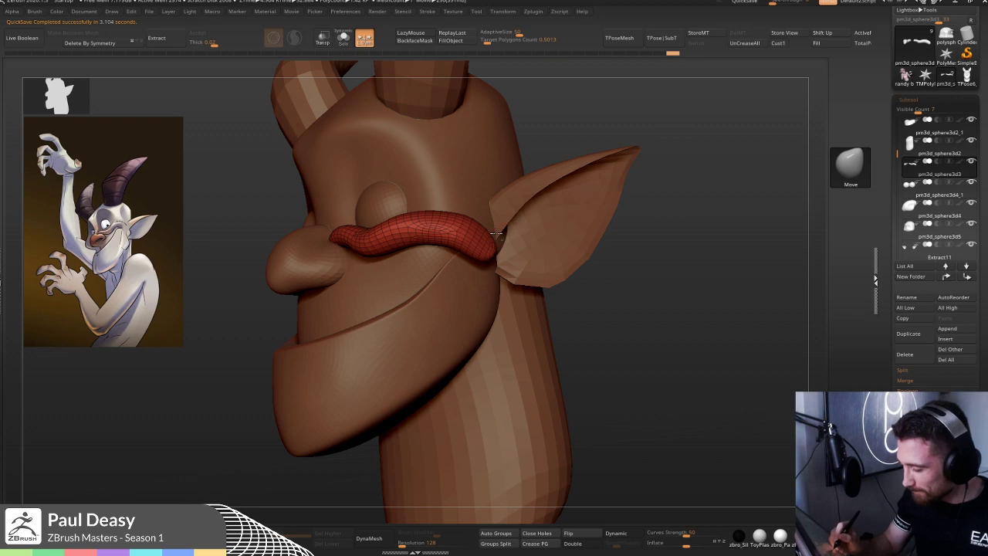
key("shift")
key("ctrl+shift")
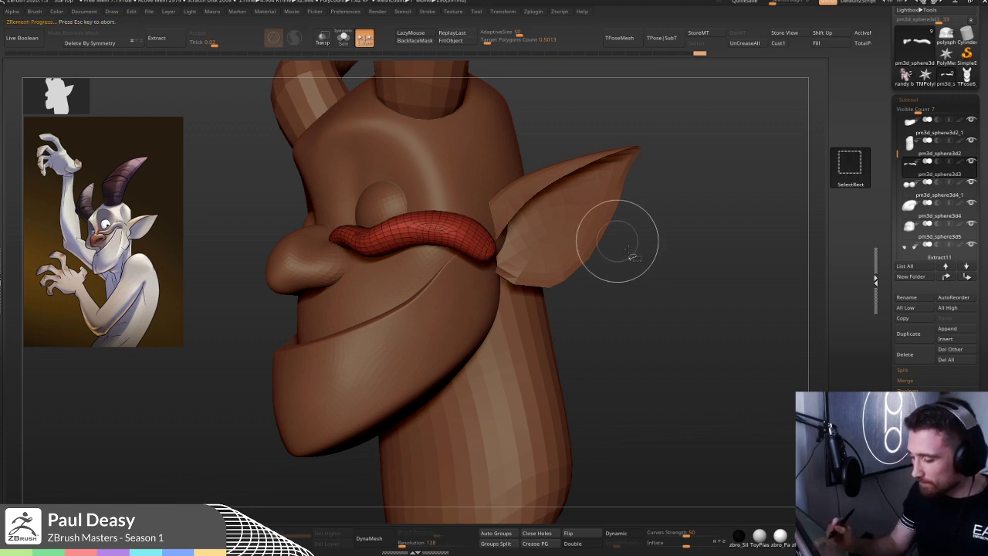
- Pull the cheek roll's outer end down in front of the ear with a resized Move brush
left_click_drag(635, 249, 662, 252)
key("space")
left_click_drag(484, 252, 479, 304)
mouse_move(625, 256)
left_mouse_down()
mouse_move(498, 258)
mouse_move(507, 226)
mouse_move(495, 197)
left_mouse_up()
key("shift")
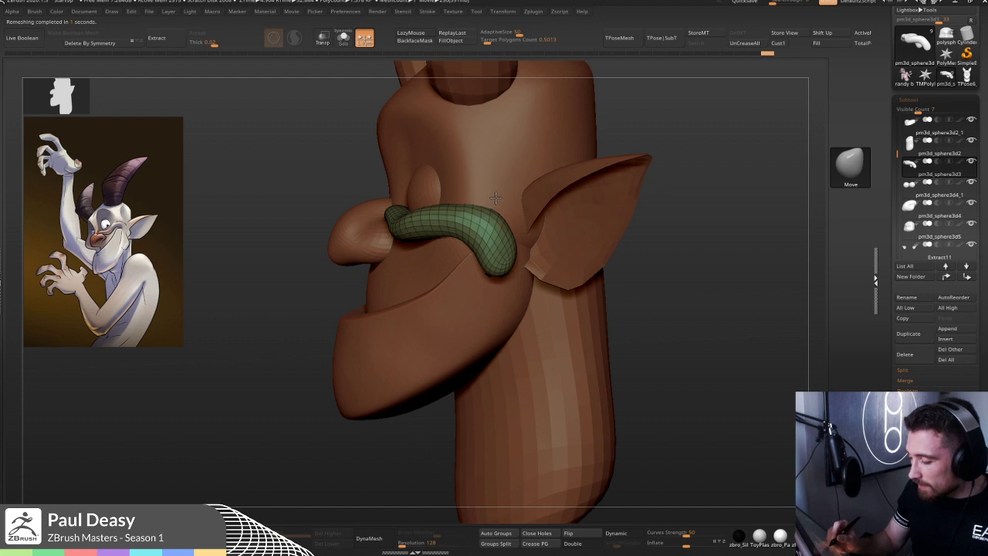
- Resize the Move brush and refine the cheek roll's rounded outer end and upper bend
key("space")
left_click_drag(505, 255, 531, 253)
right_click_drag(379, 277, 433, 287)
key("space")
left_click_drag(476, 236, 468, 236)
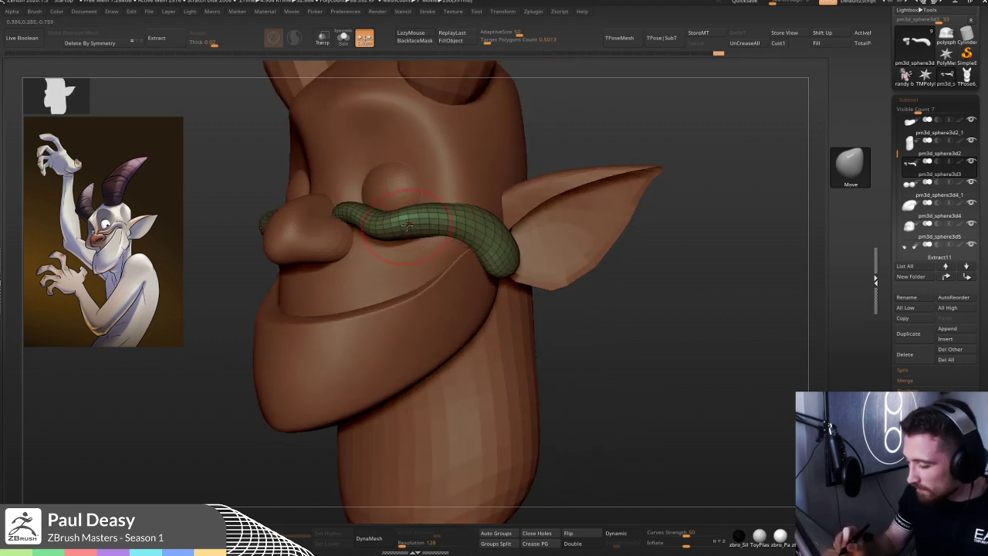
- Reshape the cheek roll's middle section beneath the eye with a resized Move brush
mouse_move(408, 222)
left_mouse_down()
mouse_move(405, 244)
mouse_move(420, 238)
mouse_move(410, 210)
left_mouse_up()
key("ctrl+z")
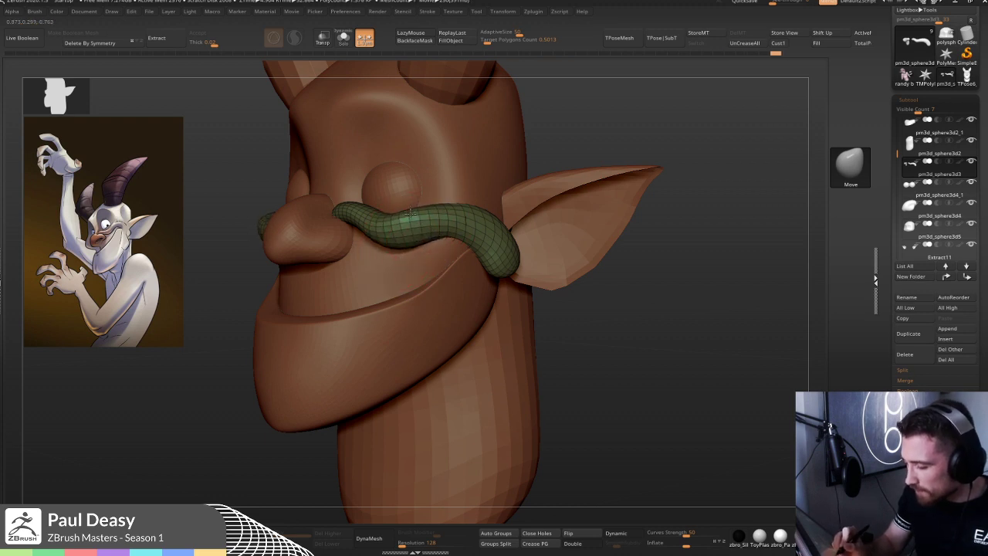
right_click_drag(308, 272, 349, 278)
key("space")
left_click_drag(385, 233, 391, 233)
left_click_drag(376, 229, 374, 241)
- Refine the cheek roll's inner end beside the nose and its fit against the face from the side and below
right_click_drag(565, 266, 486, 267)
left_click_drag(393, 232, 397, 222)
key("space")
key("space")
left_click_drag(362, 221, 367, 221)
right_click_drag(432, 235, 363, 233)
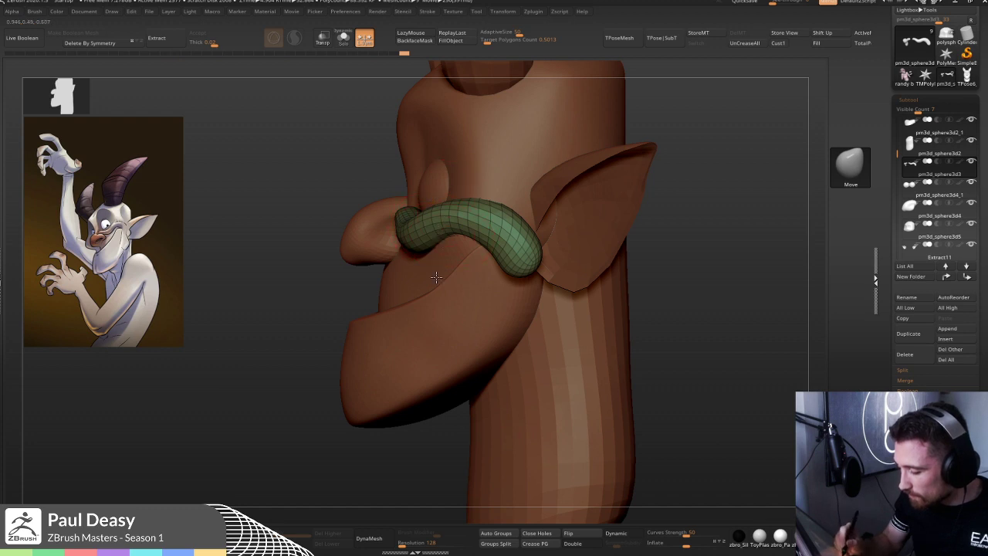
right_click_drag(438, 271, 426, 178)
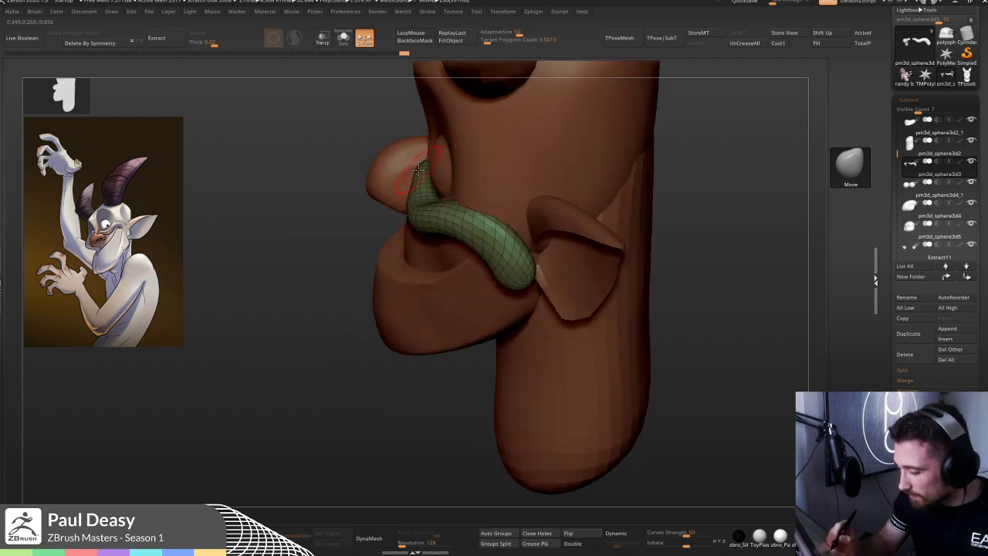
right_click_drag(436, 166, 432, 174)
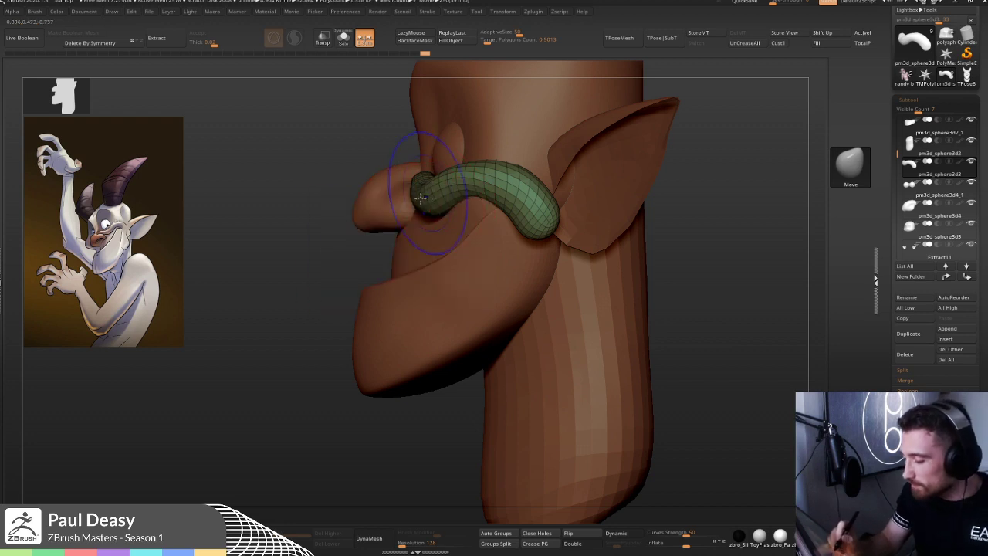
- Adjust the cheek roll's lower edge below the eye and its outer end beside the ear
right_click_drag(484, 203, 436, 211)
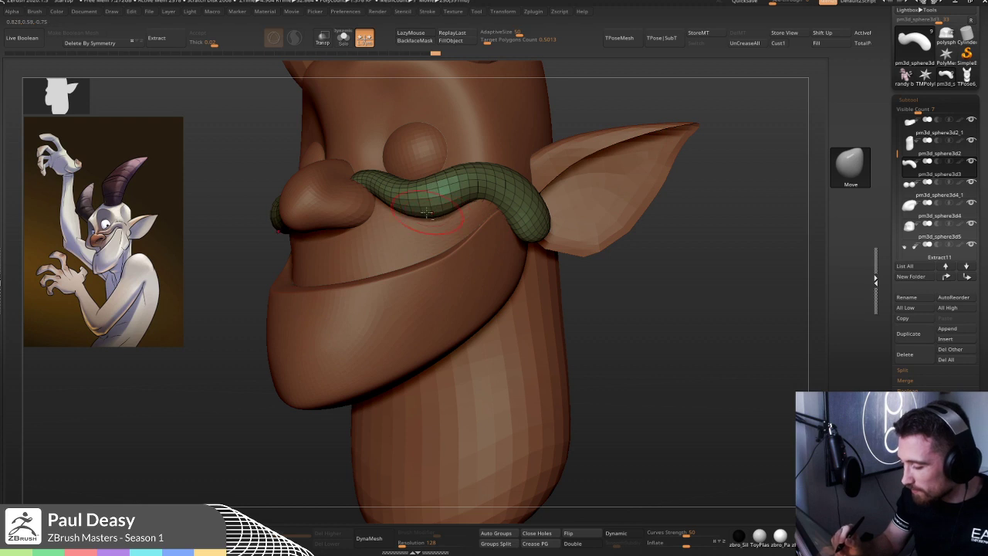
right_click_drag(542, 226, 533, 233)
right_click(520, 272)
mouse_move(535, 237)
left_mouse_down()
mouse_move(532, 268)
mouse_move(546, 231)
left_mouse_up()
left_click_drag(696, 257, 690, 260)
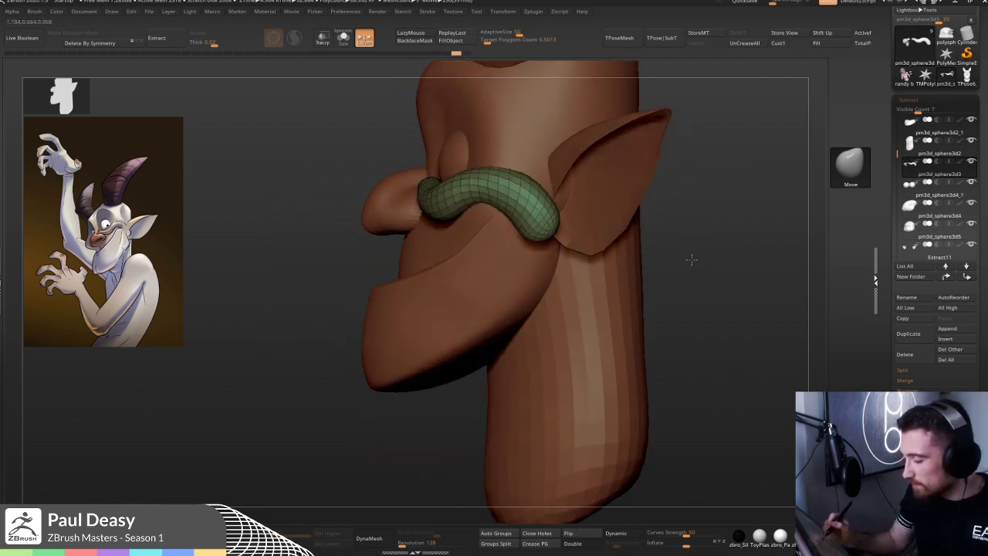
- Mask the cheek roll along its length so that only its outer end stays free for the gizmo
key("w")
left_click_drag(532, 190, 547, 210, "ctrl")
key("q")
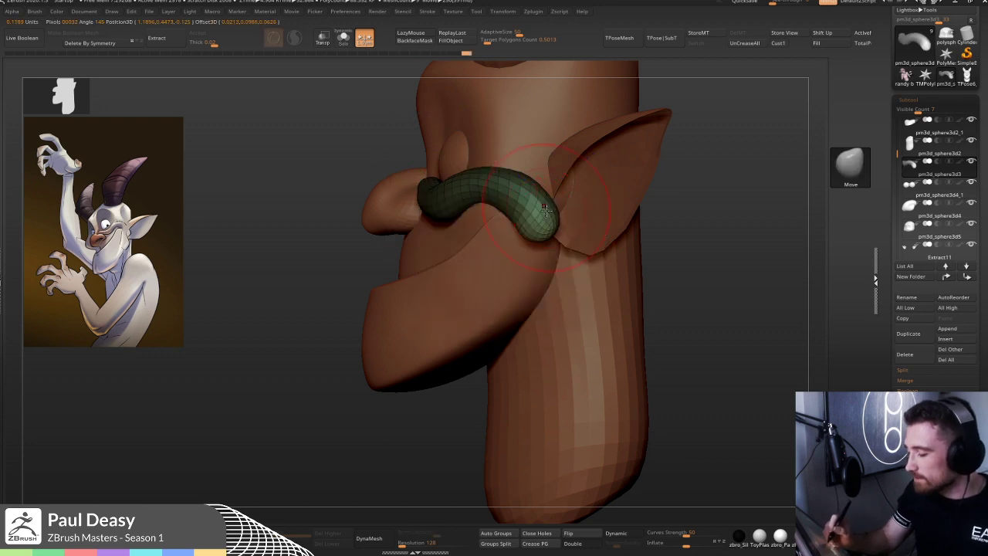
key("w")
key("q")
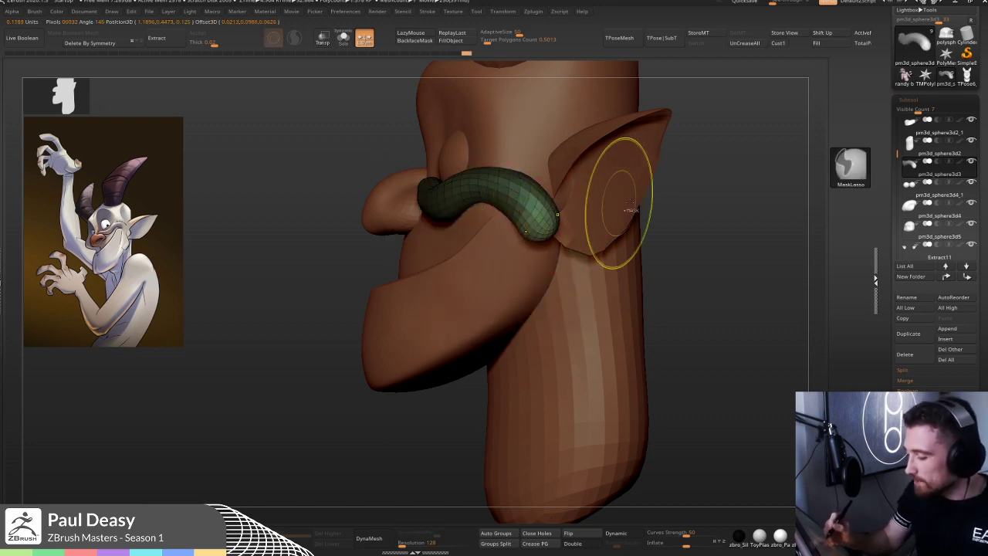
left_click(653, 211, "ctrl")
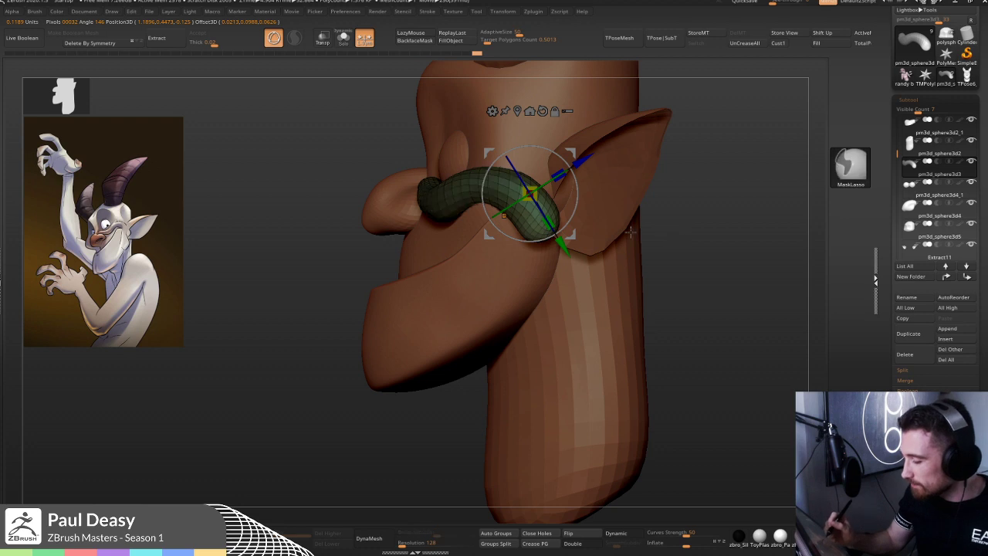
- Stretch the cheek roll's unmasked outer end down along the side of the jaw and run ZRemesher on it
left_click_drag(571, 153, 571, 187)
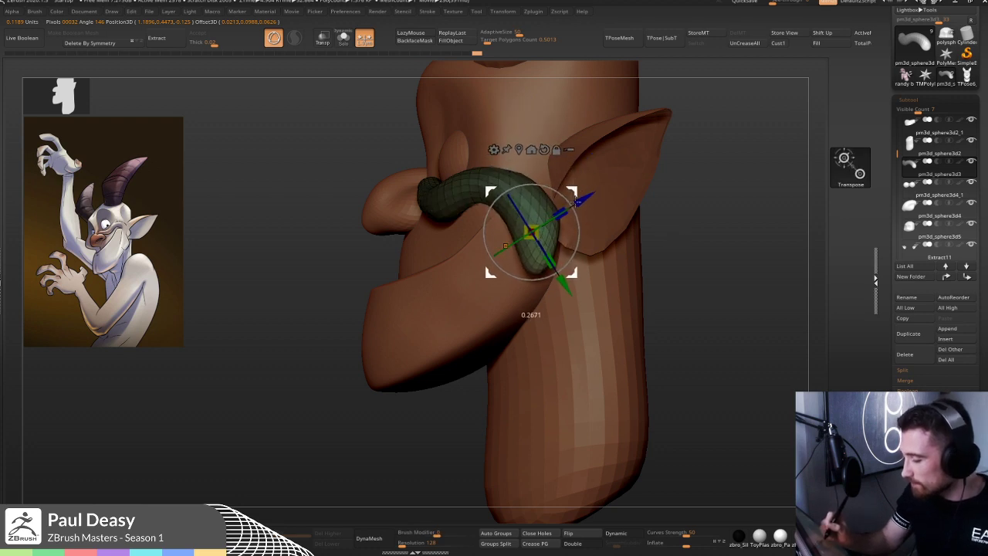
key("q")
key("w")
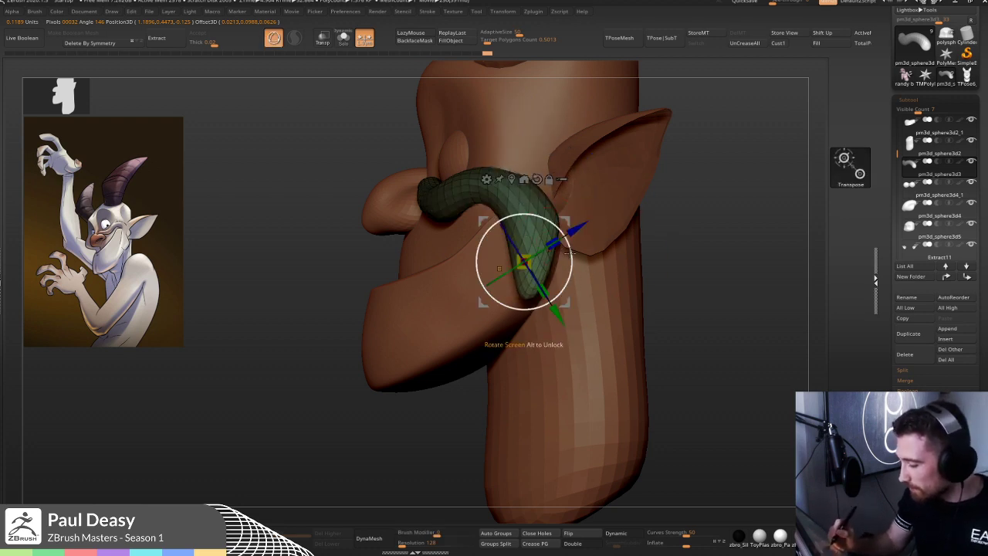
left_click_drag(525, 328, 511, 356)
key("q")
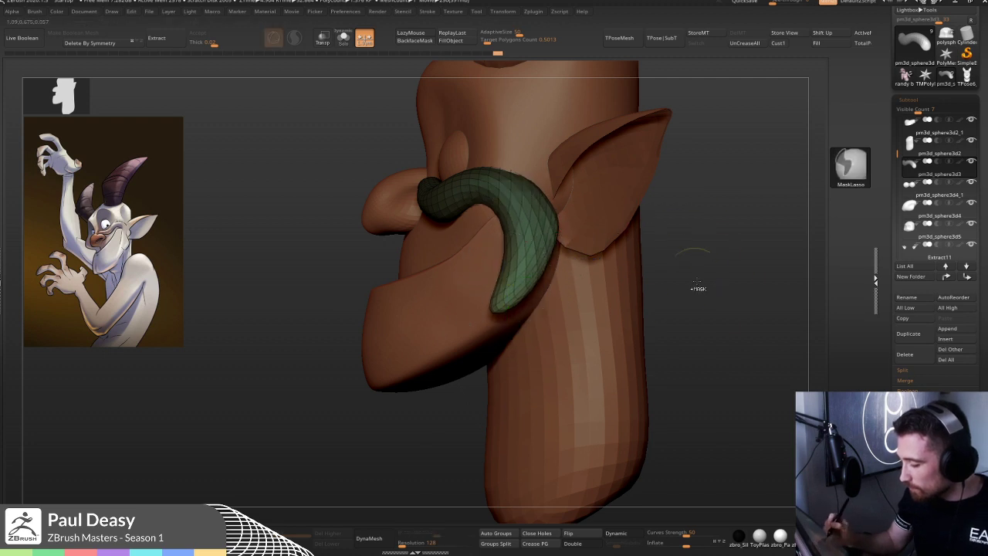
left_click_drag(677, 257, 678, 256, "alt")
key("ctrl+shift+r")
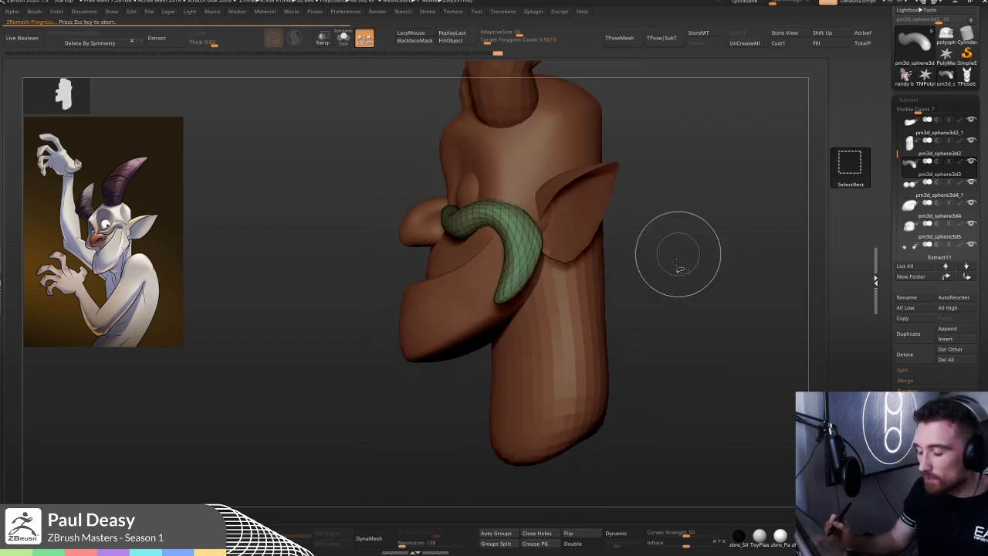
- Fit the cheek roll's new lower section against the side of the jaw with the Move brush and gizmo
right_click_drag(521, 259, 563, 265)
key("space")
left_click_drag(510, 277, 507, 286)
mouse_move(580, 225)
left_mouse_down("ctrl")
mouse_move(522, 225)
mouse_move(509, 358)
mouse_move(633, 289)
left_mouse_up("ctrl")
left_click(596, 305, "ctrl")
key("w")
left_click_drag(543, 199, 530, 228)
key("q")
left_click(521, 285, "ctrl")
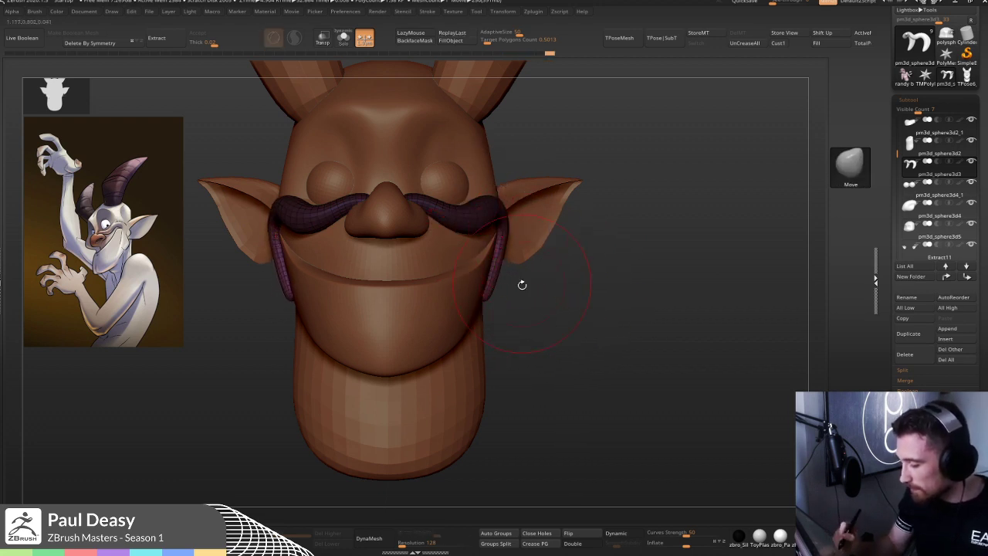
- Broaden the cheek roll's pointed lower tip into a blunt end on the jaw with a resized Move brush
key("space")
mouse_move(500, 293)
left_mouse_down()
mouse_move(497, 281)
mouse_move(386, 283)
left_mouse_up()
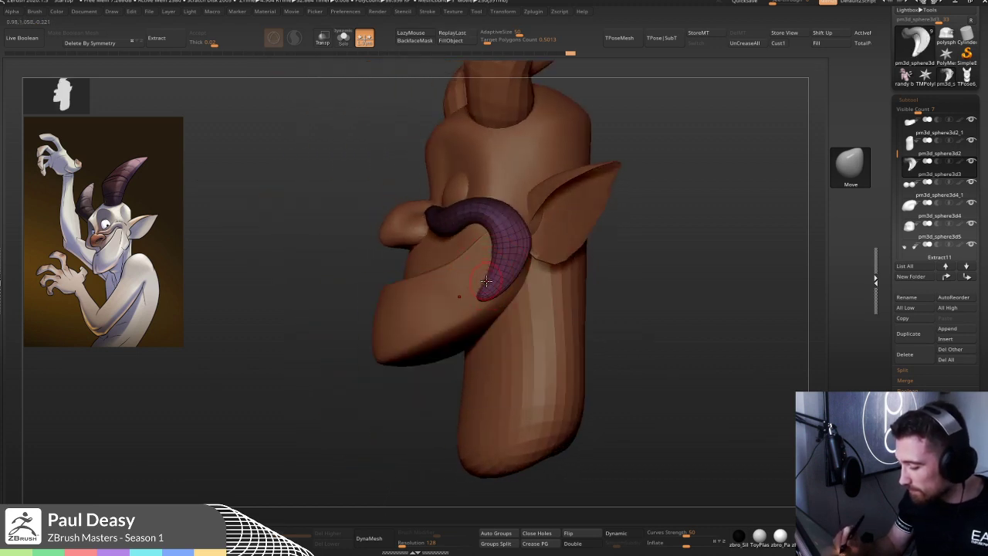
mouse_move(480, 278)
left_mouse_down()
mouse_move(470, 286)
mouse_move(487, 305)
mouse_move(497, 300)
left_mouse_up()
key("space")
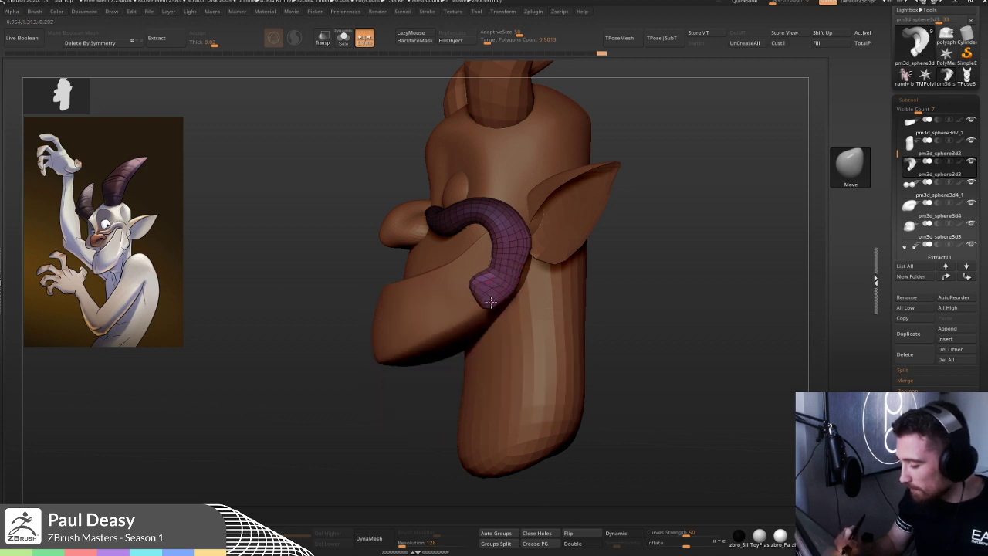
left_click_drag(513, 290, 517, 287)
left_click_drag(611, 226, 677, 293, "ctrl")
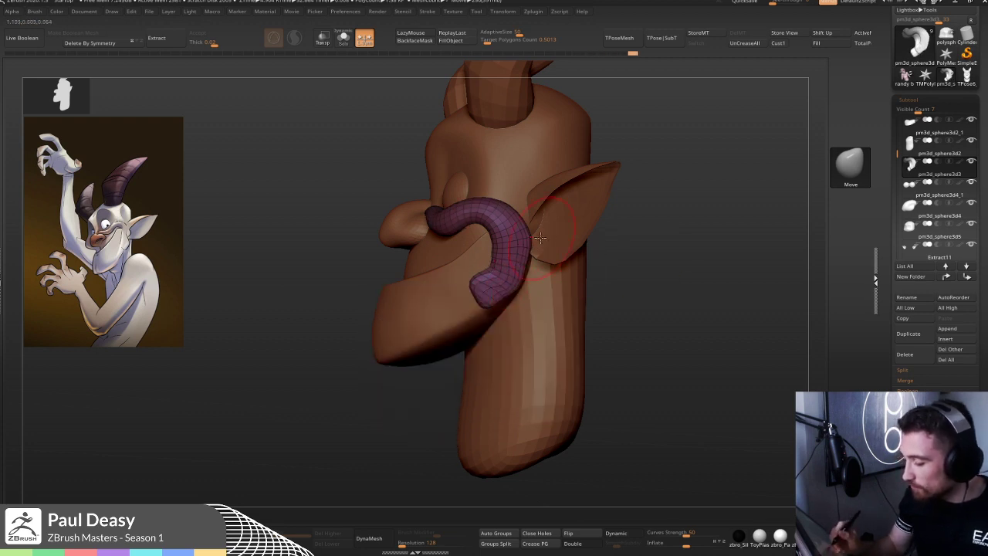
- Push out the cheek roll's upper bend near the ear and reshape the inner edge of the curve
left_click_drag(522, 241, 516, 211)
key("space")
right_click_drag(501, 243, 493, 242)
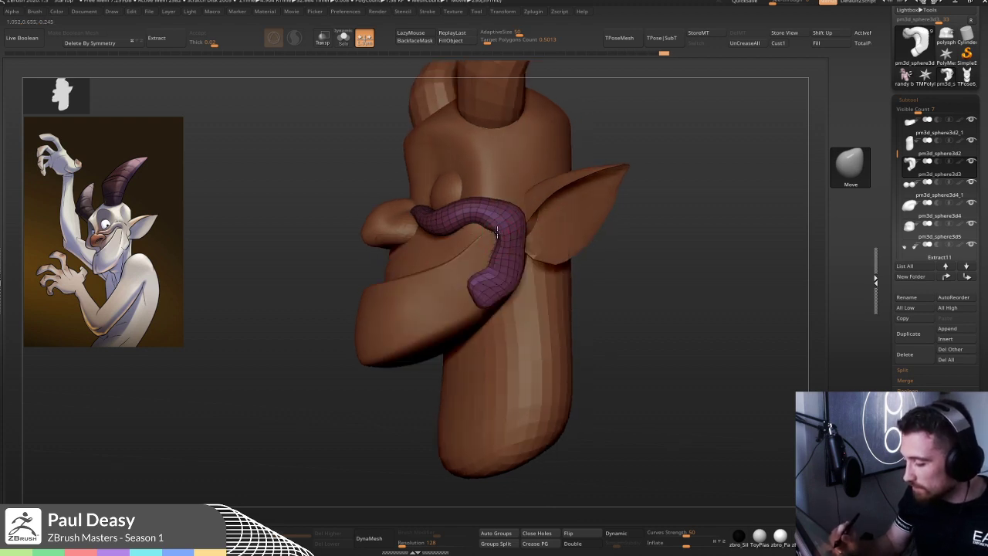
right_click_drag(477, 229, 472, 239)
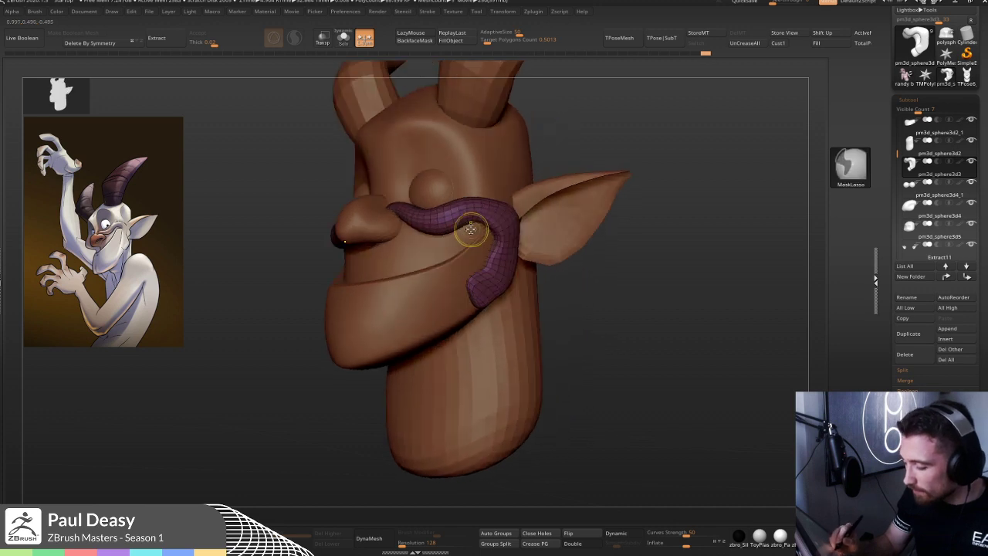
mouse_move(463, 232)
left_mouse_down()
mouse_move(450, 236)
mouse_move(472, 230)
left_mouse_up()
right_click_drag(500, 224, 503, 194)
mouse_move(494, 197)
left_mouse_down()
mouse_move(481, 196)
mouse_move(510, 213)
mouse_move(491, 217)
mouse_move(503, 273)
mouse_move(481, 307)
left_mouse_up()
- Thicken the cheek roll with the Inflate brush, and remesh it with ZRemesher
key("b")
key("i")
key("n")
left_click_drag(646, 311, 591, 301, "shift")
key("b")
key("m")
key("v")
key("ctrl+shift+r")
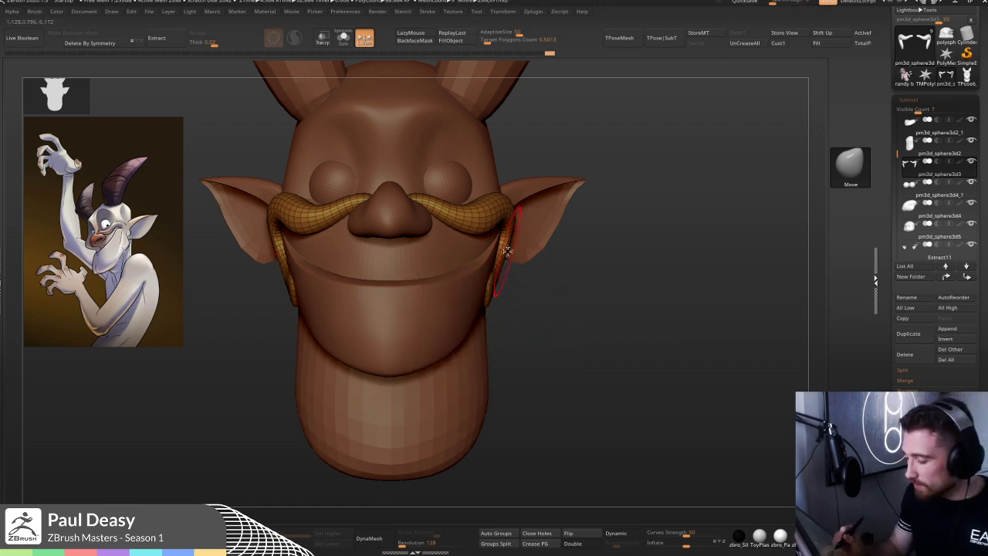
- Tuck the cheek roll's lower section against the jaw and adjust its tip with a resized Move brush
left_click_drag(501, 246, 492, 286)
mouse_move(617, 297)
left_mouse_down()
mouse_move(505, 280)
mouse_move(507, 295)
left_mouse_up()
key("space")
left_click_drag(499, 266, 503, 265)
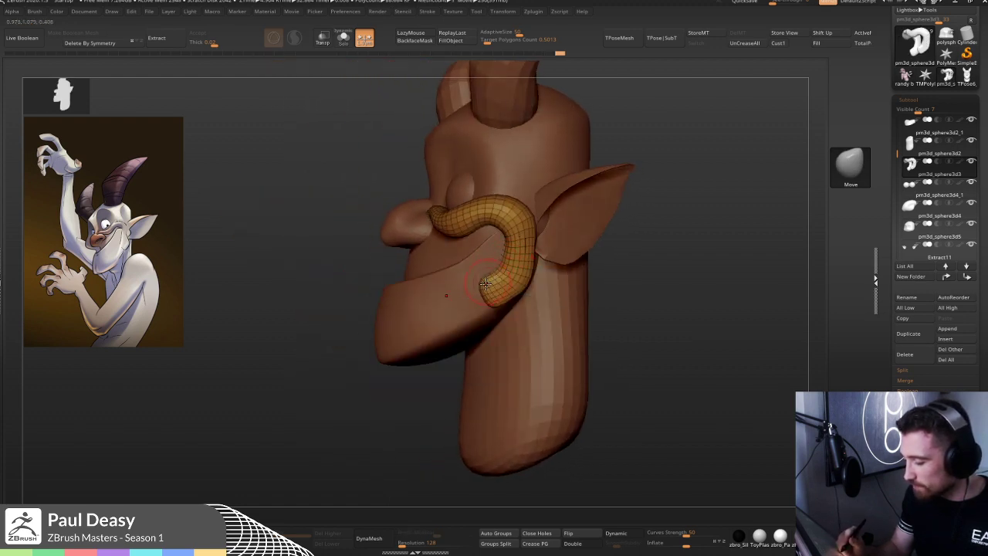
key("space")
key("space")
key("space")
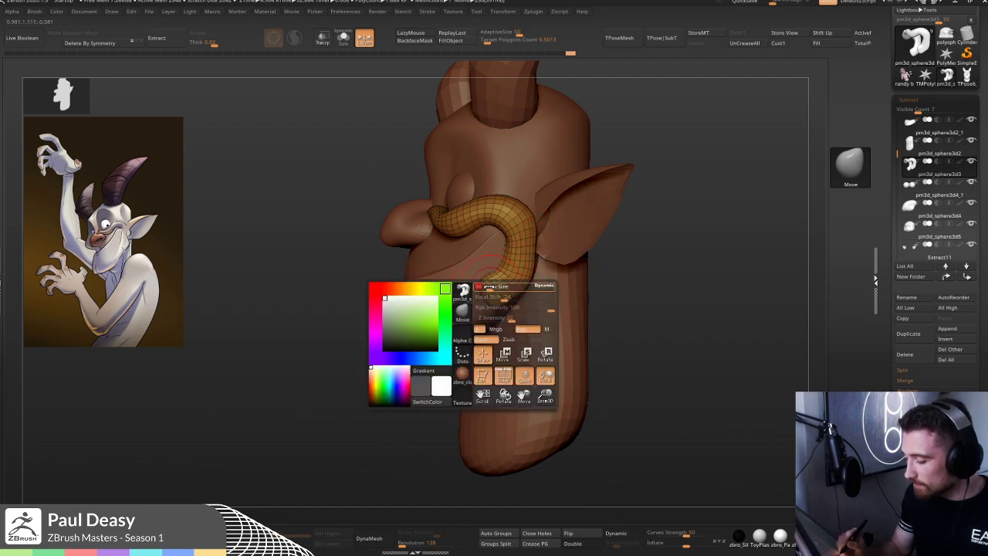
right_click_drag(492, 281, 486, 279)
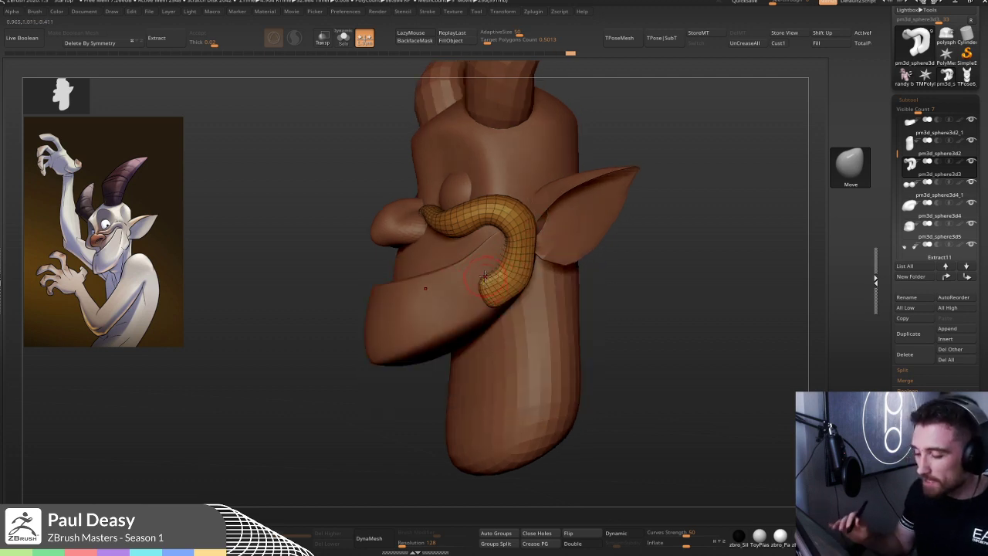
- Extend the cheek roll's lower tip toward the jaw's bottom edge and adjust the bend below the ear
left_click_drag(476, 280, 484, 293)
mouse_move(485, 295)
right_mouse_down()
mouse_move(528, 297)
mouse_move(486, 290)
mouse_move(496, 285)
right_mouse_up()
key("ctrl")
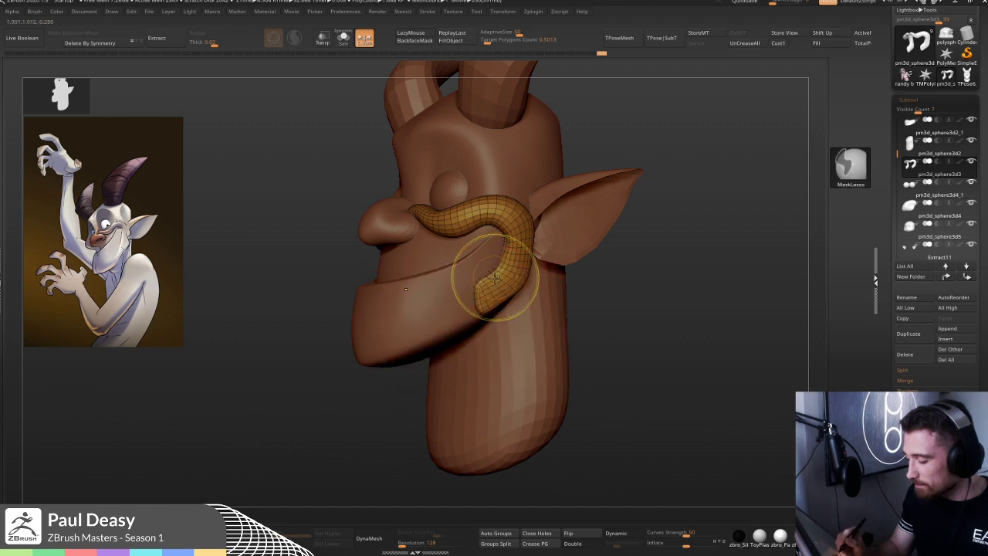
right_click_drag(494, 280, 511, 288)
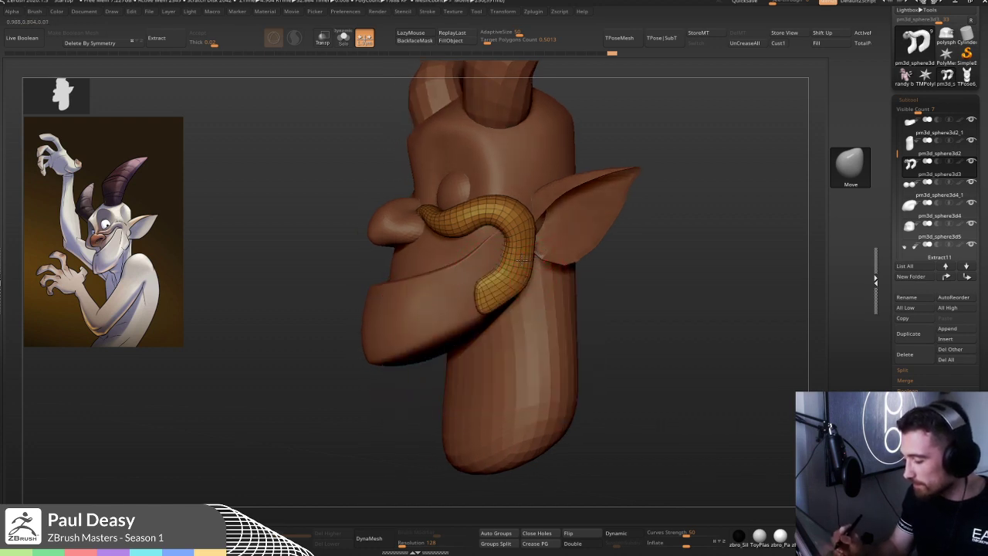
right_click_drag(533, 251, 548, 253)
key("space")
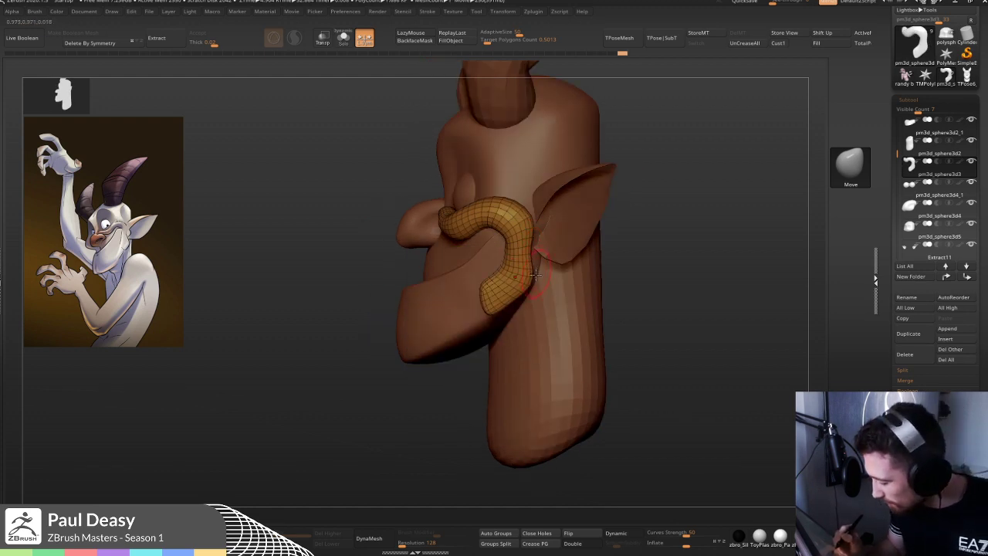
- Slant the cheek roll's lower tip along the jaw's edge, remesh the roll, and touch up its lower bend
mouse_move(535, 285)
right_mouse_down()
mouse_move(471, 285)
mouse_move(552, 279)
mouse_move(533, 283)
mouse_move(525, 300)
mouse_move(493, 298)
right_mouse_up()
right_click(488, 302)
left_click_drag(491, 303, 494, 287, "shift")
right_click_drag(561, 287, 509, 290)
right_click(487, 286)
right_click(480, 290)
left_click_drag(492, 318, 477, 295)
right_click(475, 299)
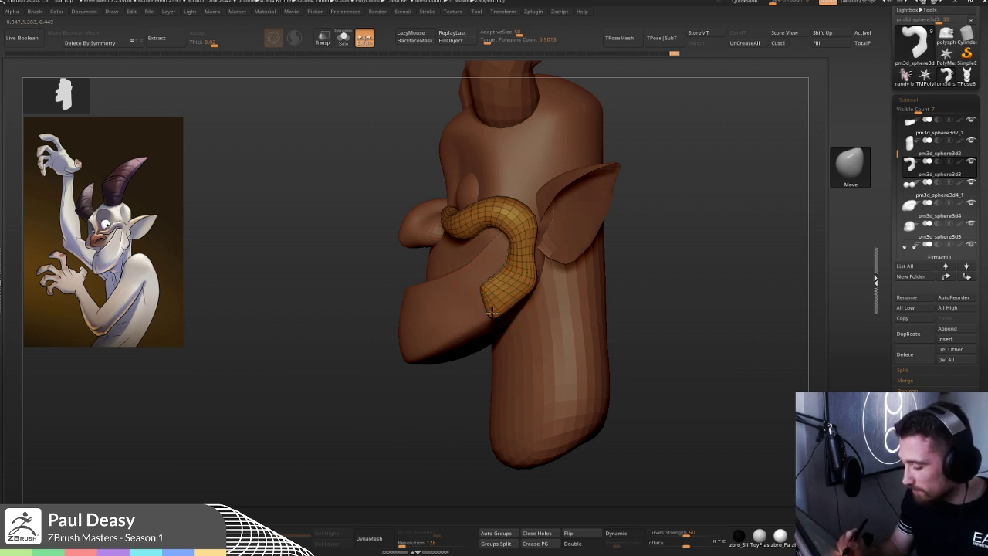
right_click(477, 295)
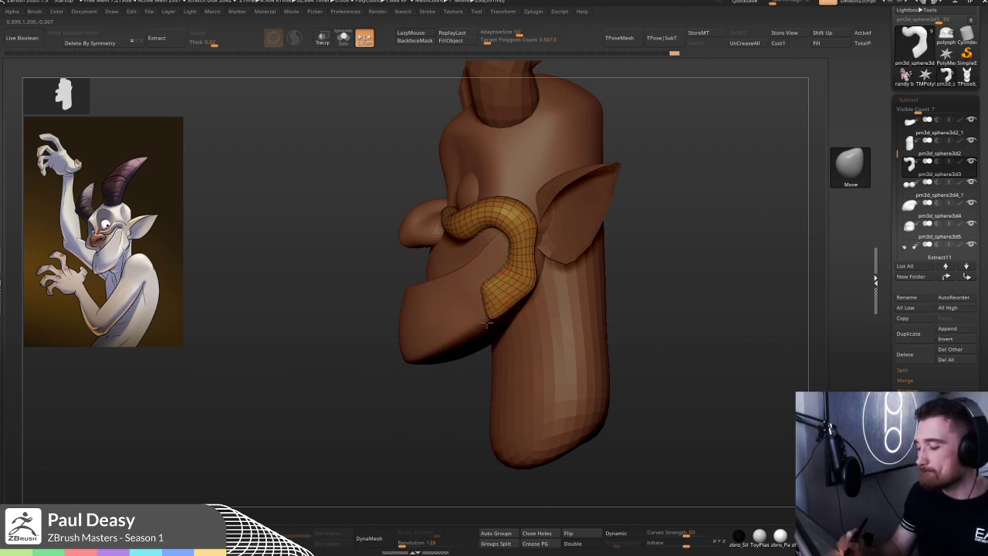
key("ctrl+shift")
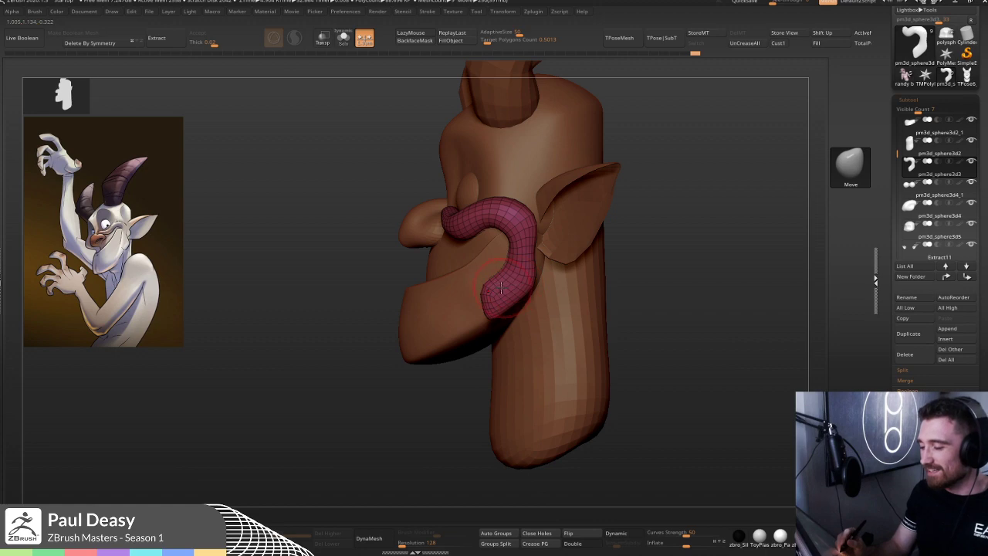
left_click_drag(508, 268, 511, 271)
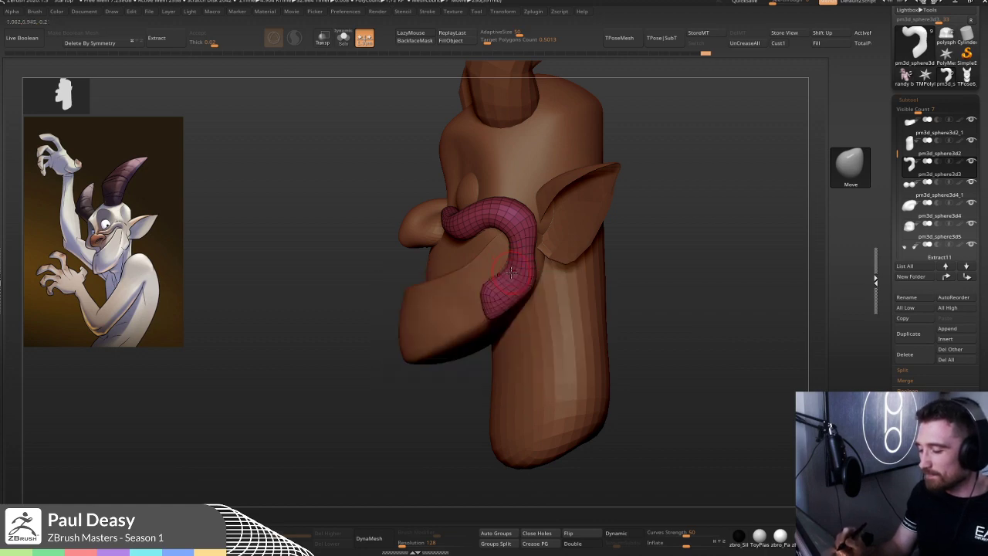
- Try a small DamStandard stroke across the cheek roll's lower bend
key("b")
key("d")
key("s")
right_click(505, 278)
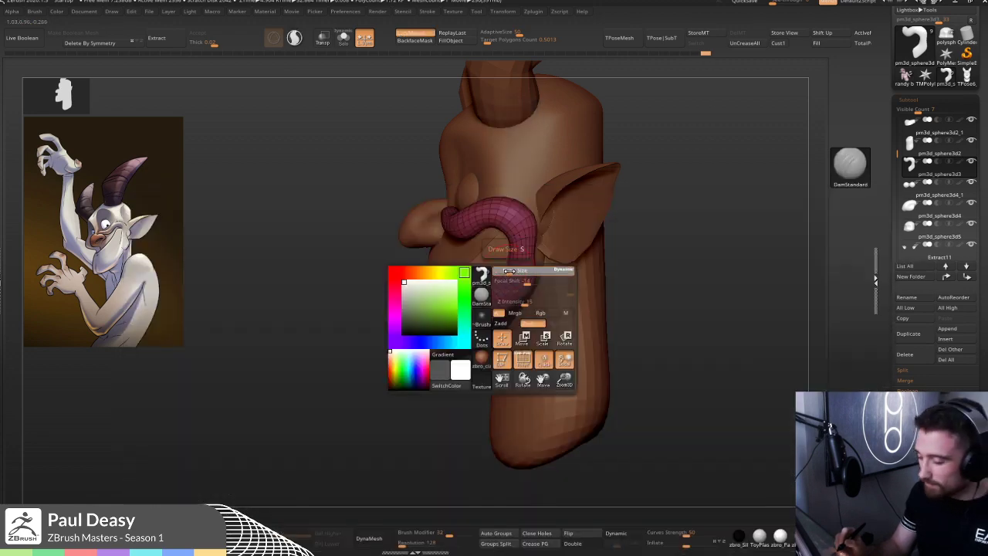
mouse_move(485, 276)
right_mouse_down()
mouse_move(522, 281)
mouse_move(516, 270)
mouse_move(500, 265)
mouse_move(503, 298)
mouse_move(528, 286)
right_mouse_up()
- Isolate the cheek rolls and reshape the vertical section in front of the ear with the Move brush
key("b")
key("m")
key("v")
right_click(491, 306)
left_click_drag(513, 271, 520, 271)
right_click_drag(520, 271, 513, 269)
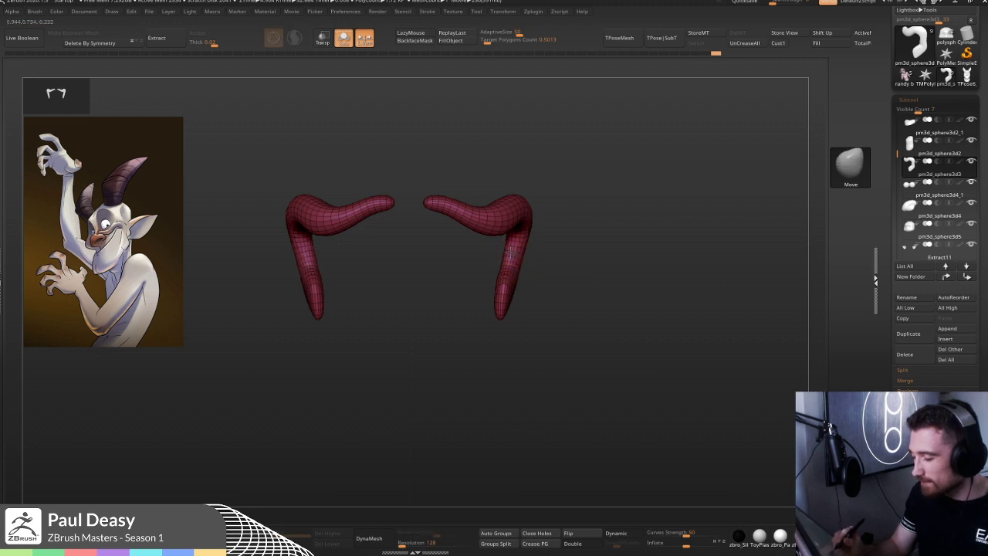
right_click_drag(508, 257, 523, 271)
key("shift+s")
- Refine the cheek roll's lower tip with varied Move brush sizes so it hugs the side of the jaw
key("space")
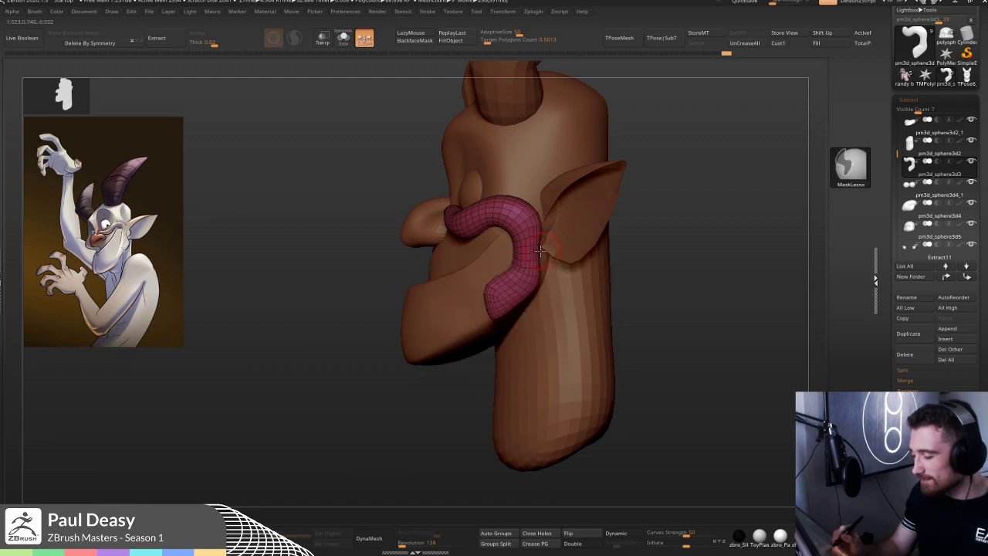
right_click_drag(513, 282, 476, 286)
mouse_move(493, 287)
left_mouse_down()
mouse_move(484, 287)
mouse_move(492, 313)
mouse_move(492, 286)
left_mouse_up()
key("space")
key("space")
right_click(490, 285)
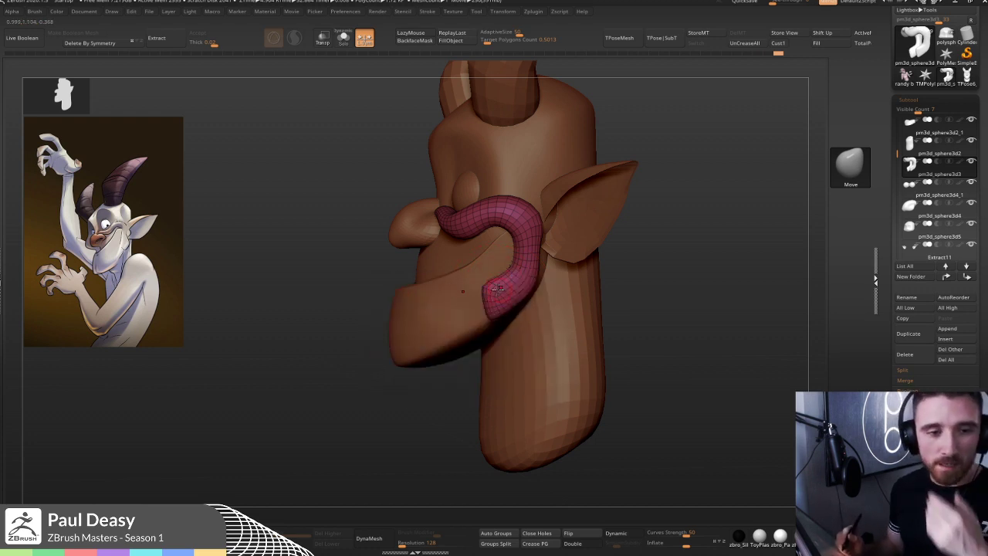
left_click_drag(494, 284, 491, 315)
key("space")
right_click_drag(571, 268, 745, 309)
right_click_drag(494, 299, 508, 298, "shift")
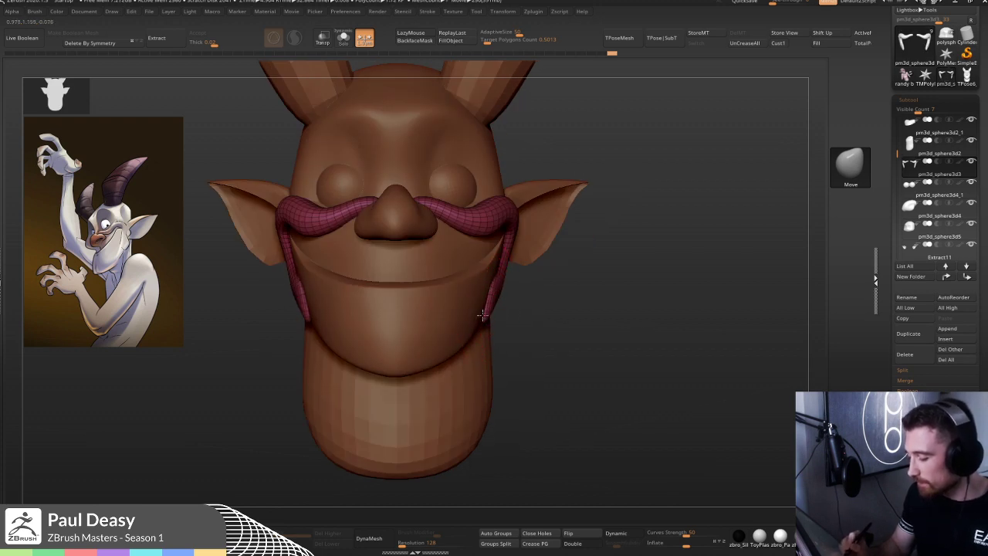
- Reshape the cheek roll's section beneath the eye with the Move brush, varying the brush size and checking from front and side
right_click_drag(541, 294, 520, 242)
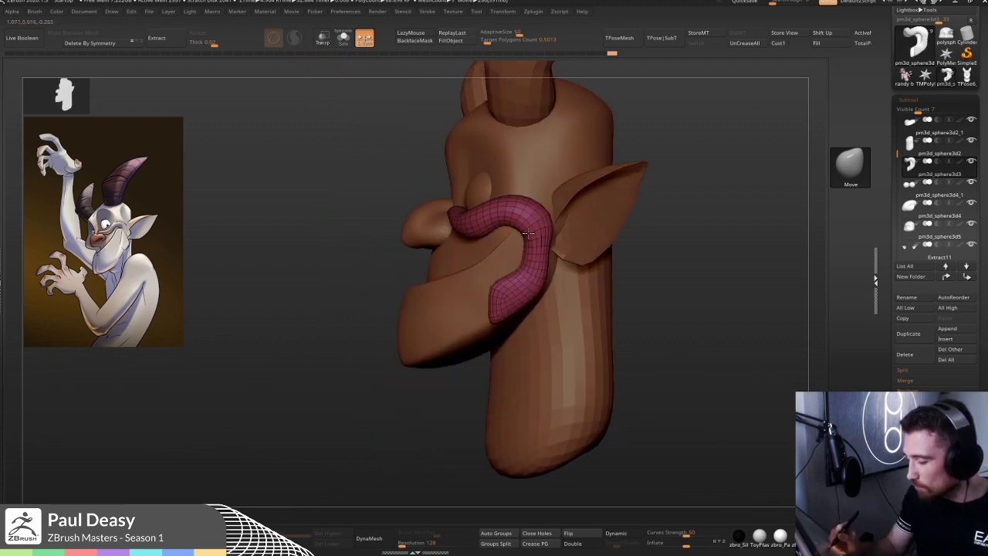
right_click_drag(507, 228, 449, 245)
key("space")
key("space")
key("space")
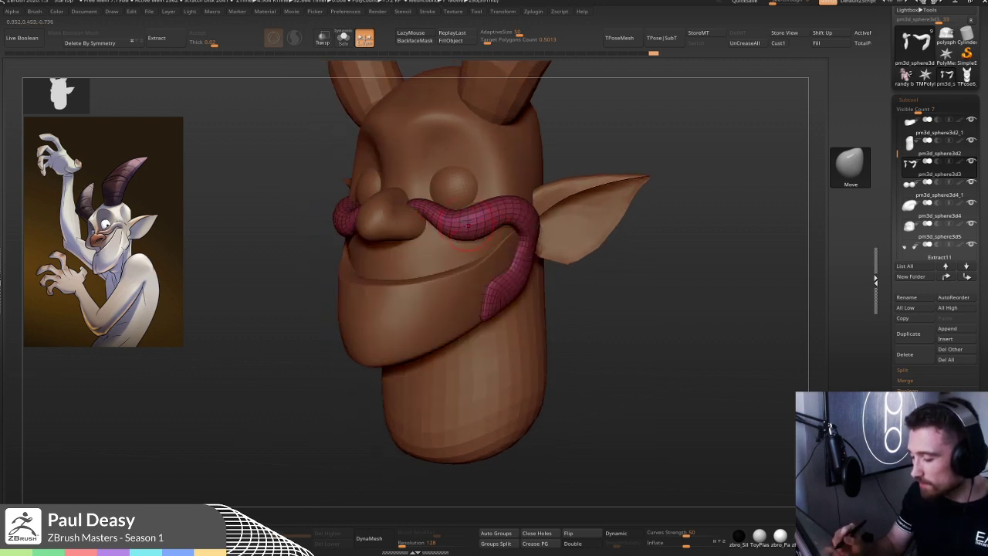
key("space")
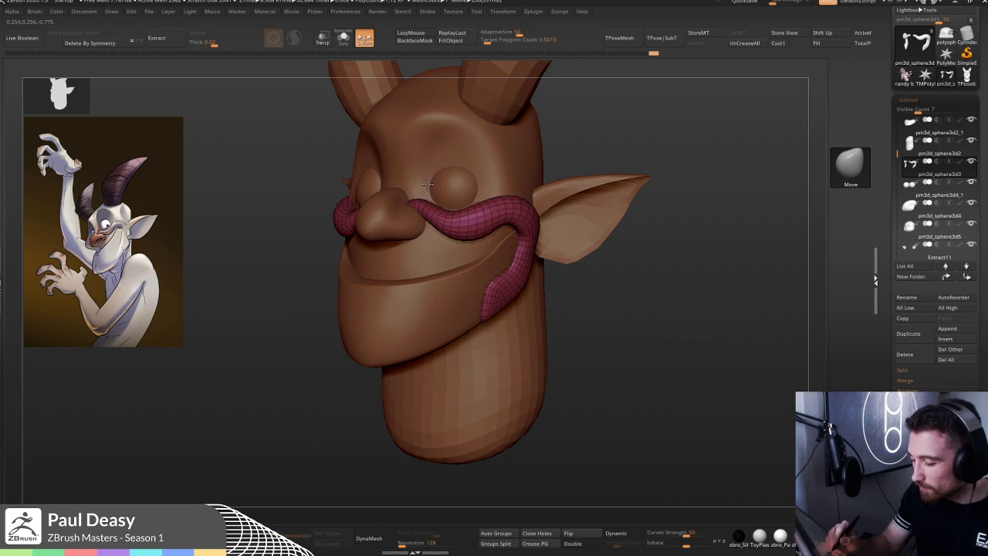
right_click_drag(434, 197, 474, 242)
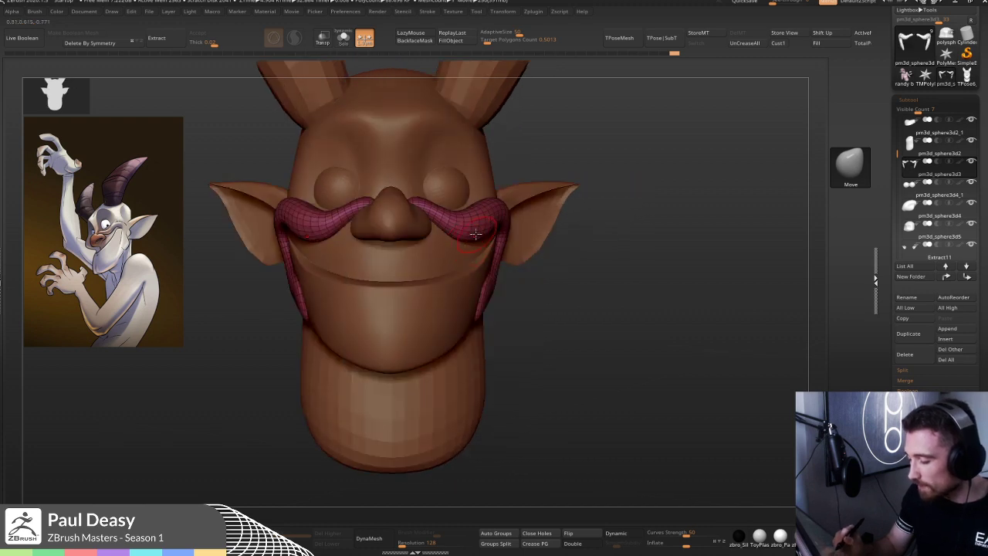
right_click_drag(488, 230, 519, 223)
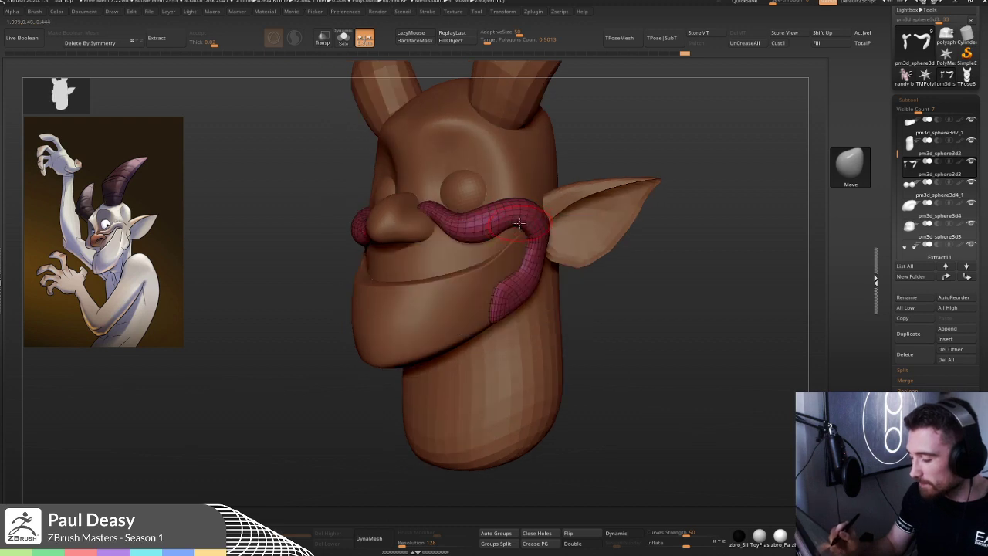
- Thicken the cheek roll below the outer corner of the eye with the Inflate brush
key("b")
key("i")
key("n")
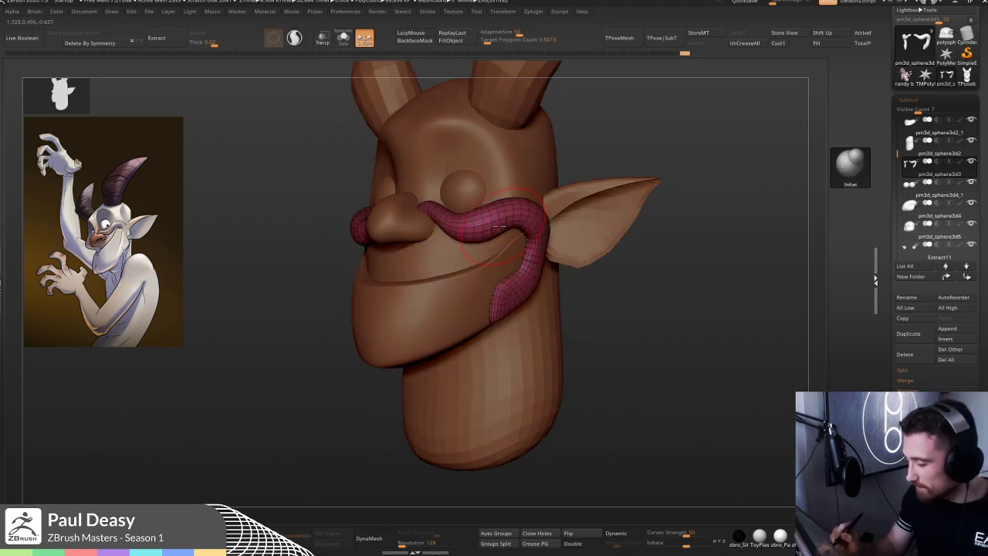
left_click_drag(500, 216, 507, 218)
left_click_drag(653, 278, 684, 278, "shift")
- Nudge the cheek roll's upper outer bend with the Move brush and undo the last stroke
key("b")
key("m")
key("v")
right_click_drag(525, 221, 504, 223)
left_click_drag(505, 223, 521, 221)
key("ctrl+z")
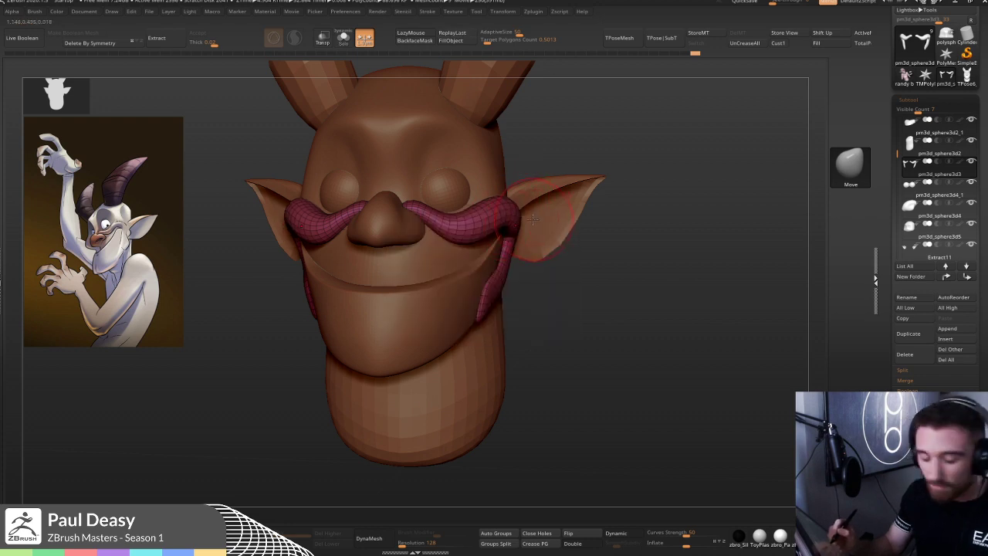
- Touch up the cheek roll's bend in front of the ear with the Inflate and Move brushes
key("b")
key("i")
key("n")
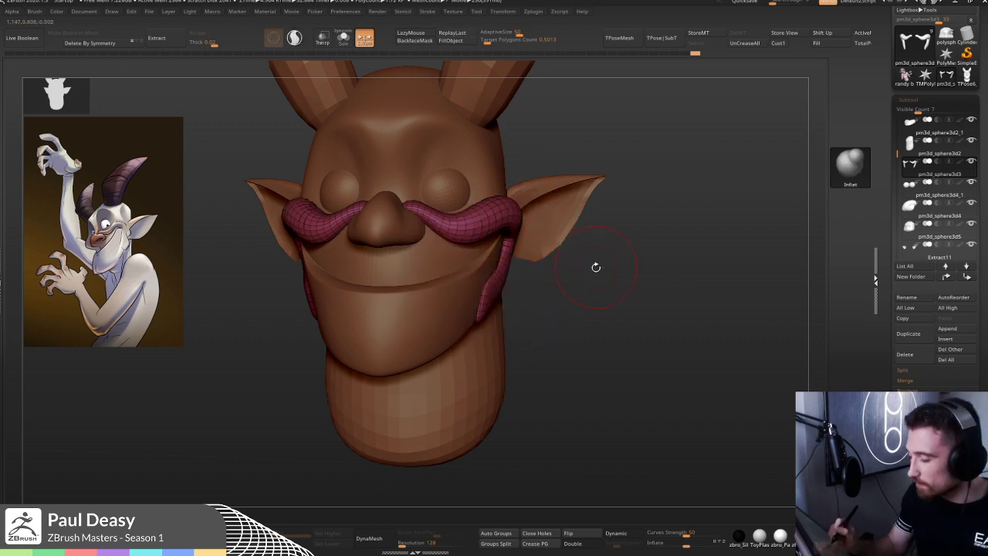
left_click_drag(595, 265, 513, 220)
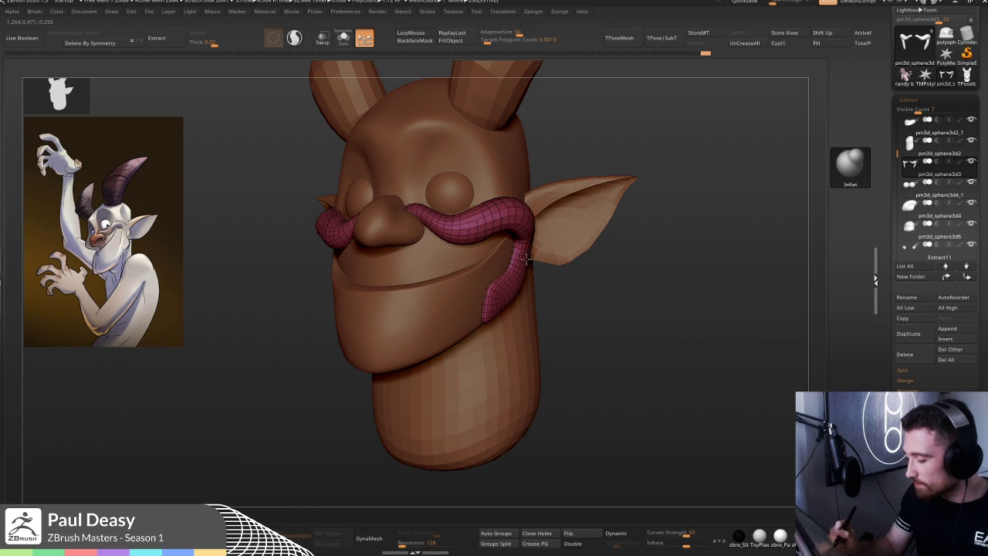
key("space")
key("space")
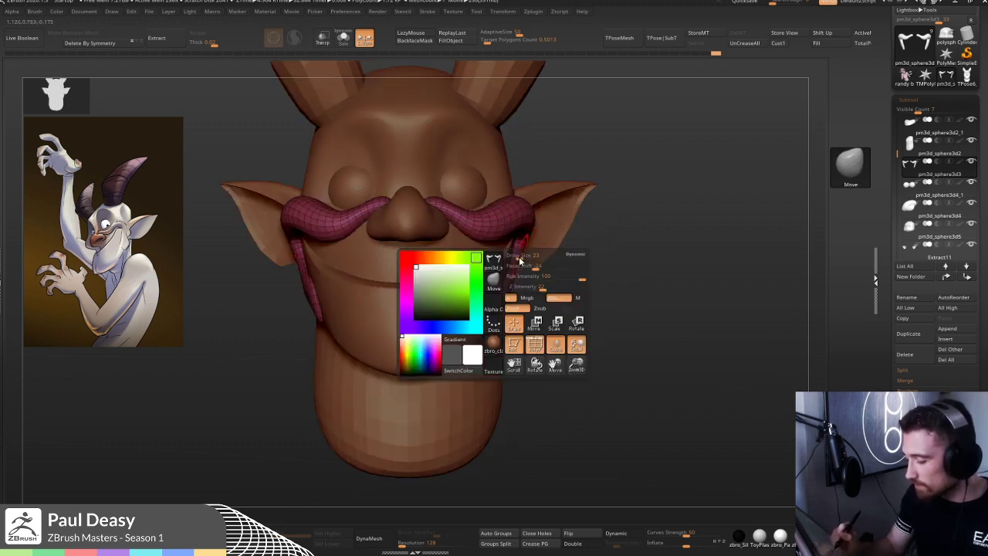
left_click_drag(585, 289, 525, 245)
left_click_drag(581, 290, 533, 245)
- Isolate the cheek rolls and widen the inner side of the vertical section below the bend with the Move brush
key("b")
key("d")
key("s")
key("ctrl+shift+s")
mouse_move(543, 240)
left_mouse_down()
mouse_move(609, 242)
mouse_move(572, 233)
mouse_move(578, 243)
mouse_move(574, 226)
left_mouse_up()
key("b")
key("m")
key("v")
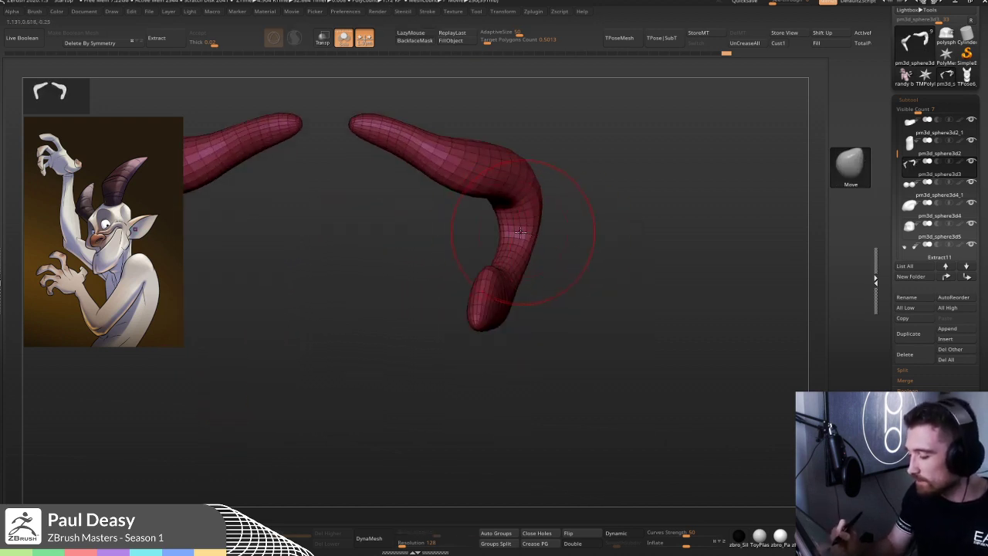
- Carve the crease on the inside of the cheek roll's upper bend with a smaller DamStandard brush
key("b")
key("d")
key("s")
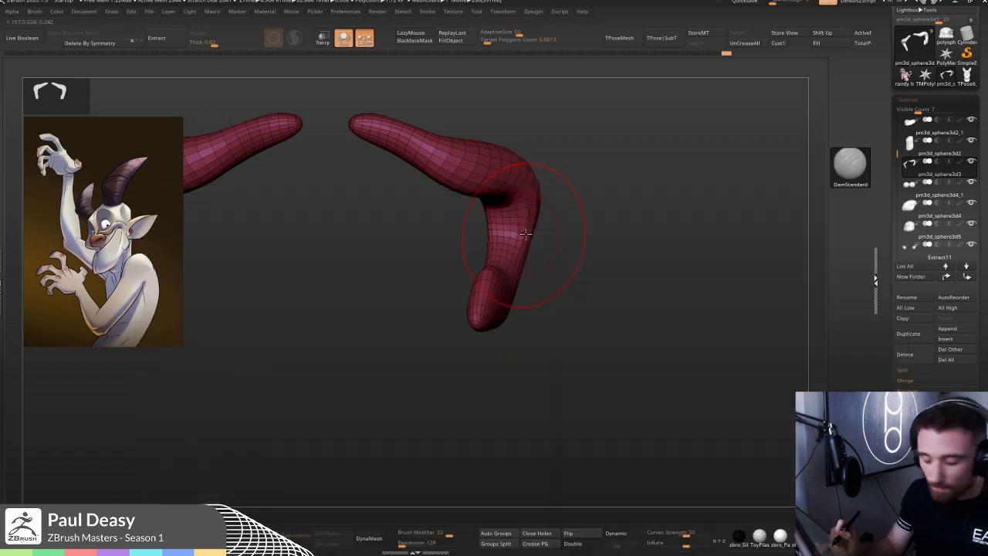
left_click_drag(519, 236, 549, 242)
key("space")
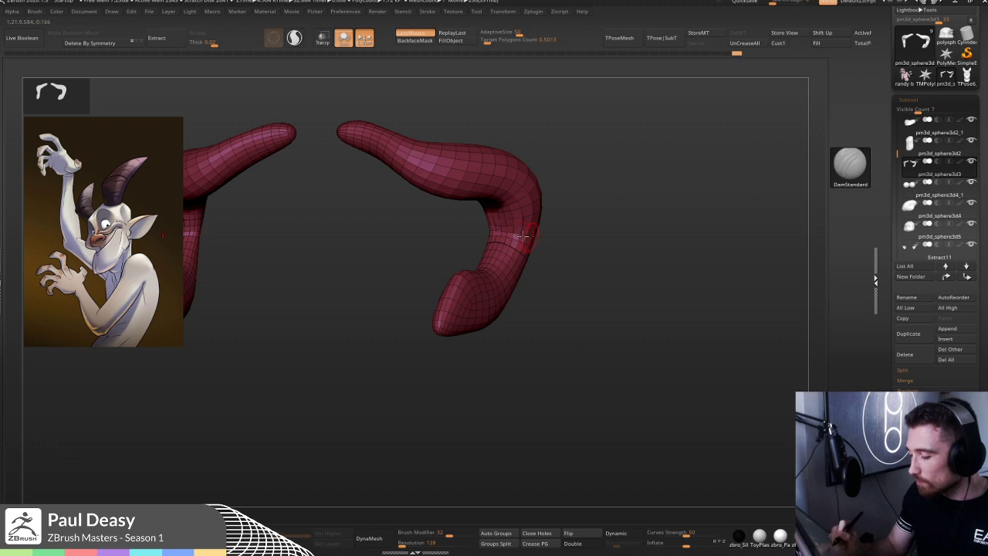
key("space")
key("space")
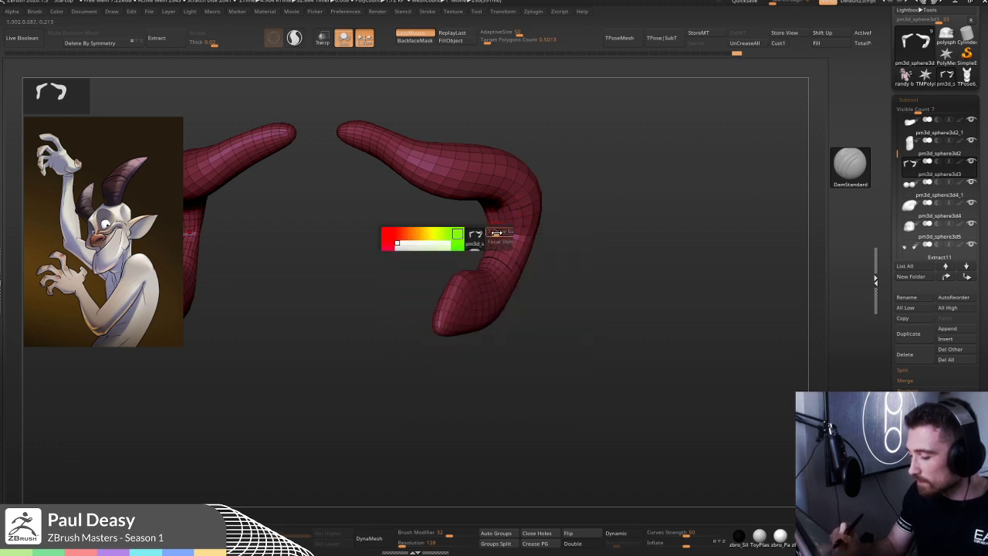
right_click_drag(500, 231, 503, 235)
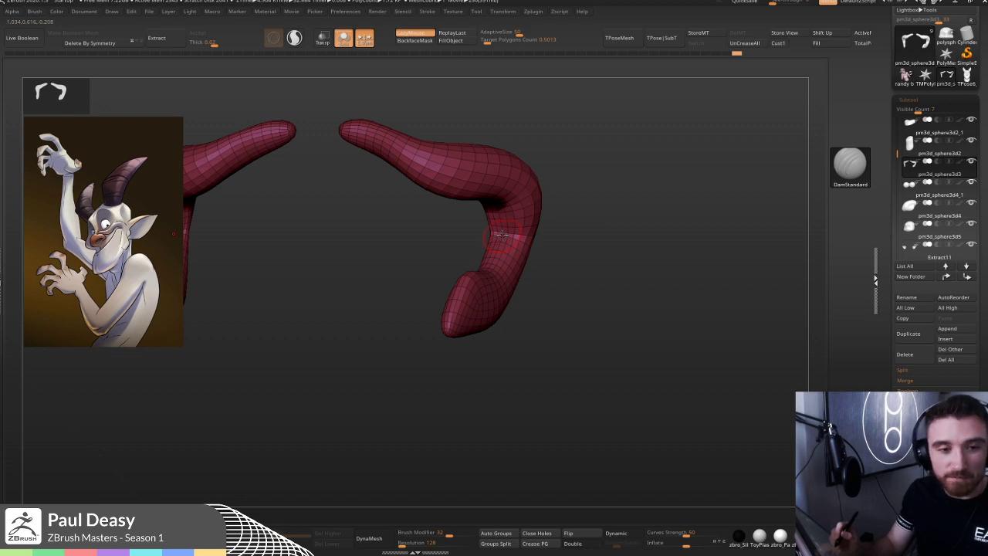
right_click_drag(557, 234, 504, 201)
mouse_move(580, 256)
right_mouse_down()
mouse_move(591, 278)
mouse_move(501, 263)
right_mouse_up()
- Show the whole head again and adjust the cheek roll's inner bend with a resized Move brush
key("ctrl+shift+s")
key("b")
key("m")
key("v")
left_click_drag(497, 210, 486, 219)
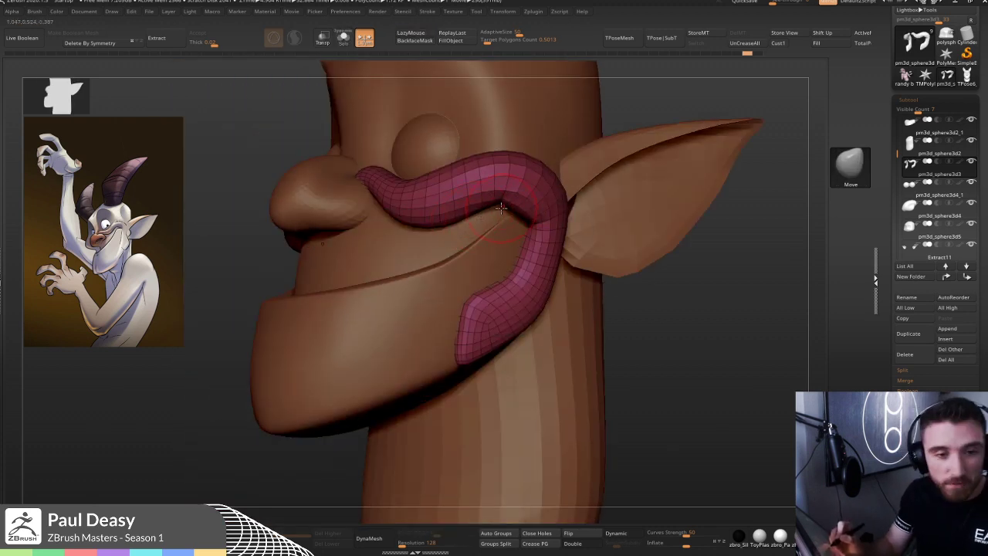
key("space")
right_click_drag(511, 219, 541, 233)
right_click_drag(720, 325, 668, 286, "ctrl")
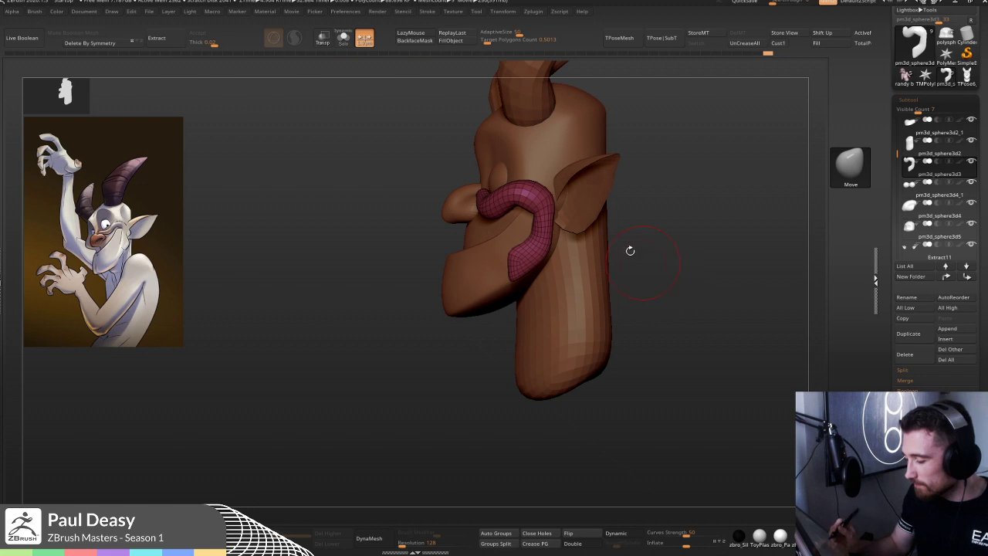
- Reshape the cheek roll's lower section and tip against the side of the jaw with varied Move brush sizes
key("space")
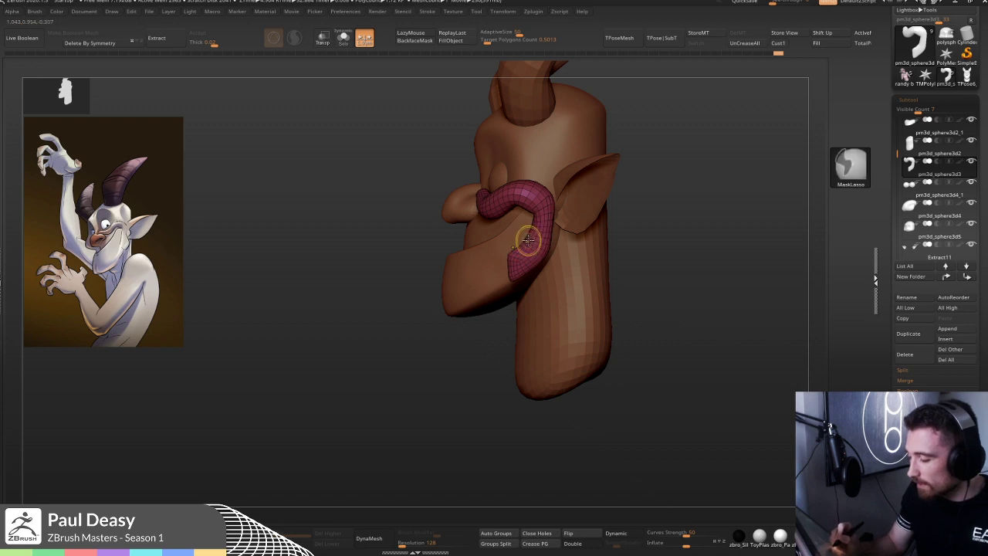
key("space")
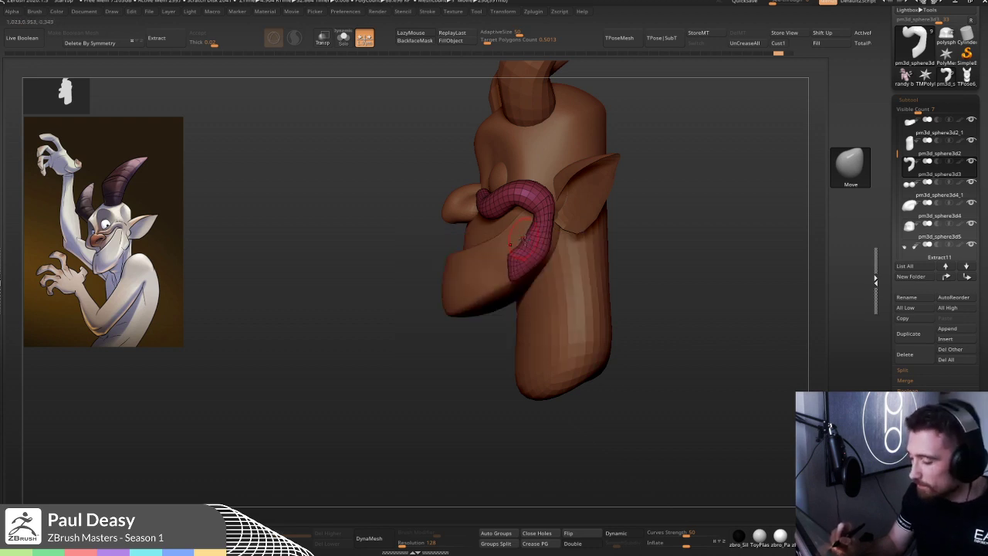
key("space")
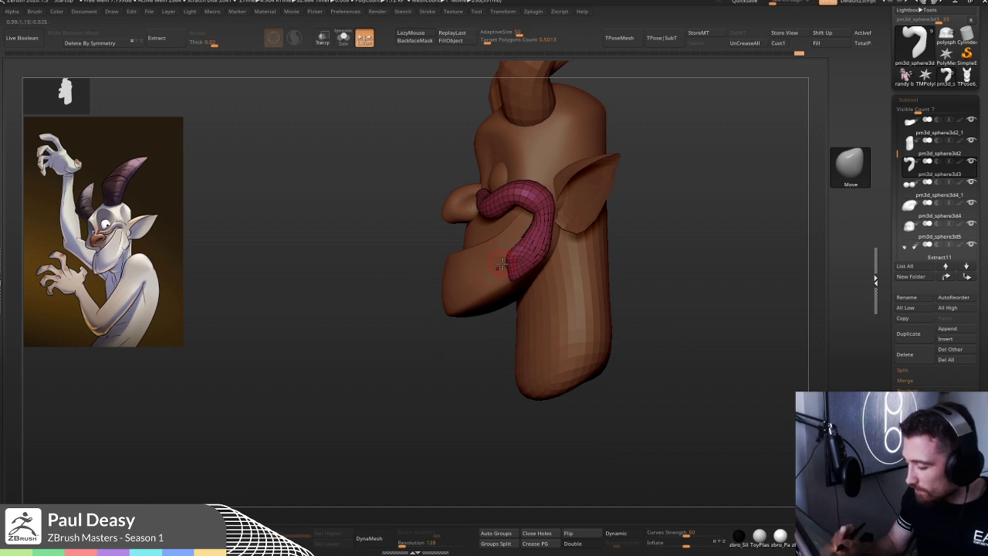
right_click_drag(519, 240, 587, 251)
left_click_drag(507, 260, 523, 255)
mouse_move(524, 256)
right_mouse_down()
mouse_move(540, 259)
mouse_move(511, 264)
right_mouse_up()
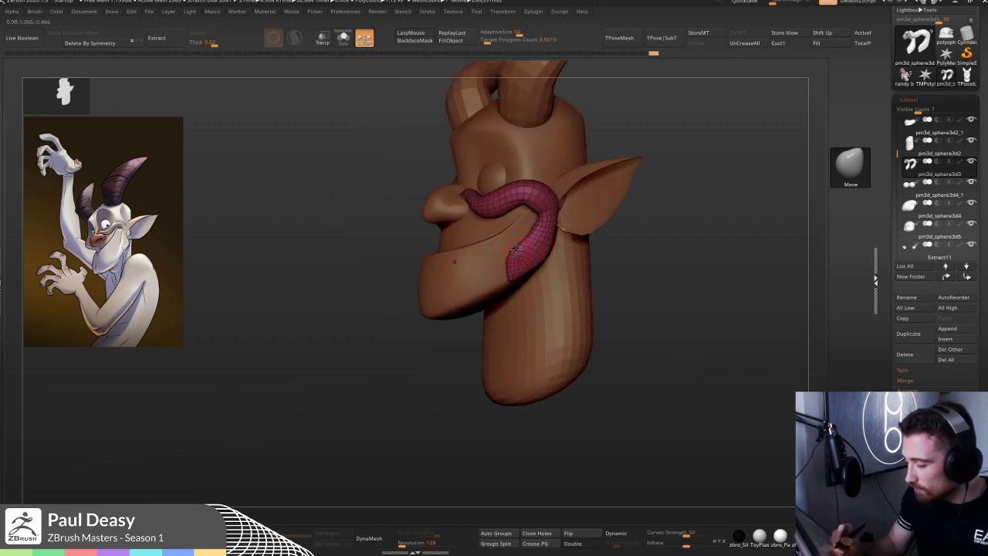
right_click_drag(626, 254, 511, 264)
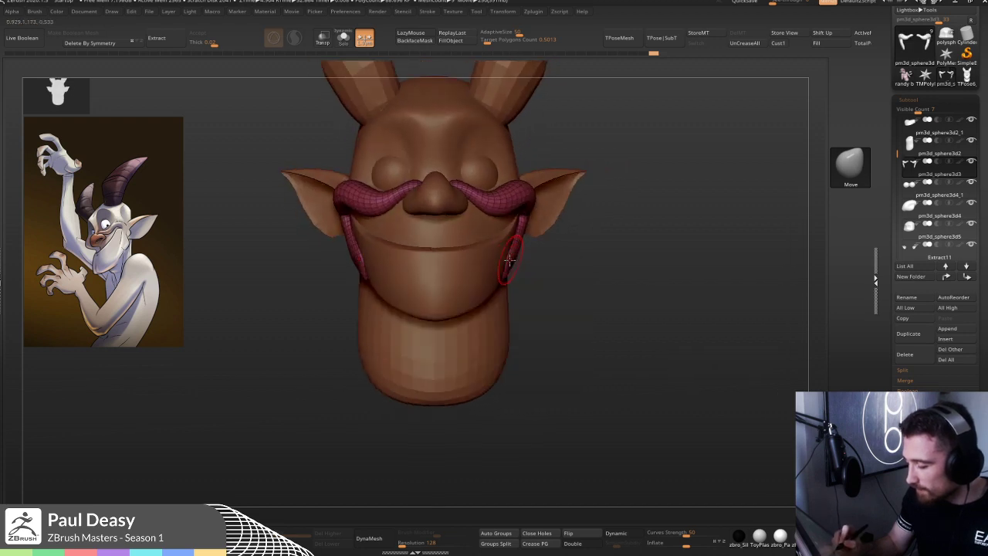
right_click_drag(525, 250, 517, 238)
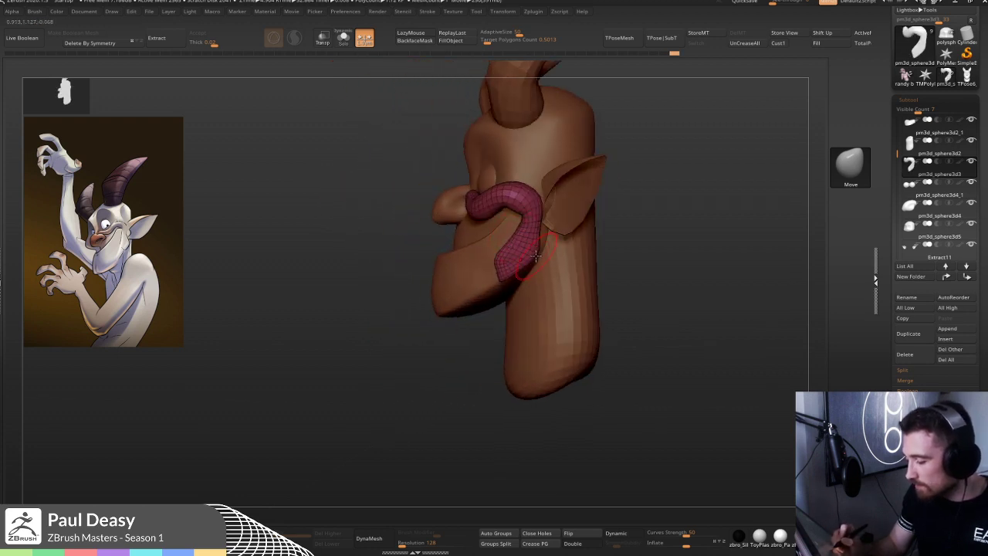
- Adjust the back edge of the cheek roll in front of the ear from the side with the Move brush
key("space")
left_click_drag(541, 241, 553, 223)
key("space")
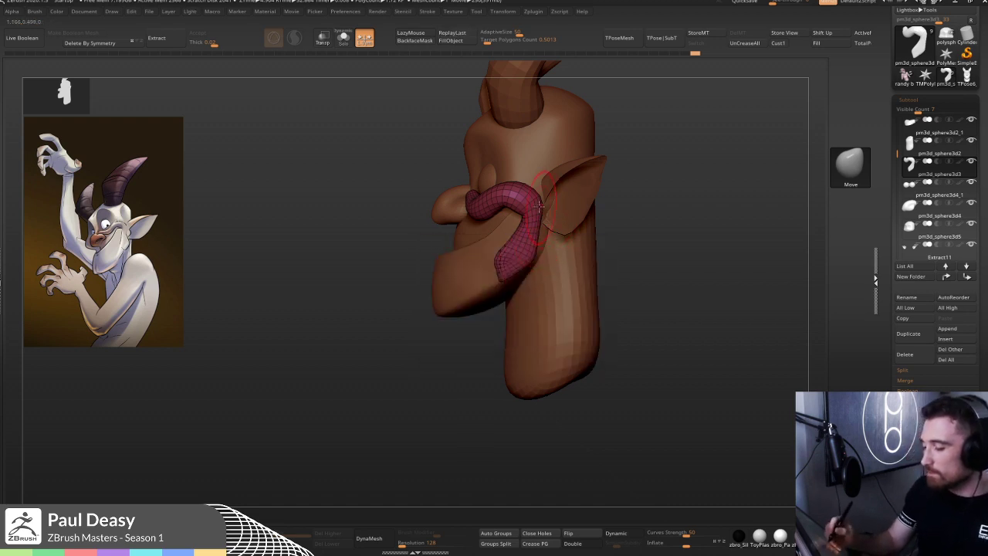
key("space")
right_click_drag(535, 203, 482, 219)
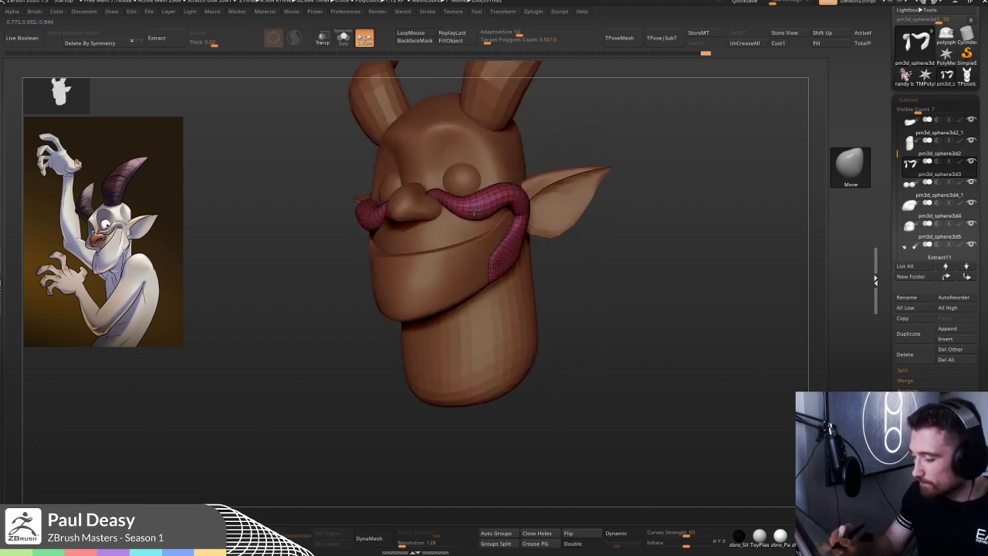
- Push the cheek roll's upper contour up beneath the eye from the front with the Move brush
right_click_drag(638, 269, 545, 212)
key("space")
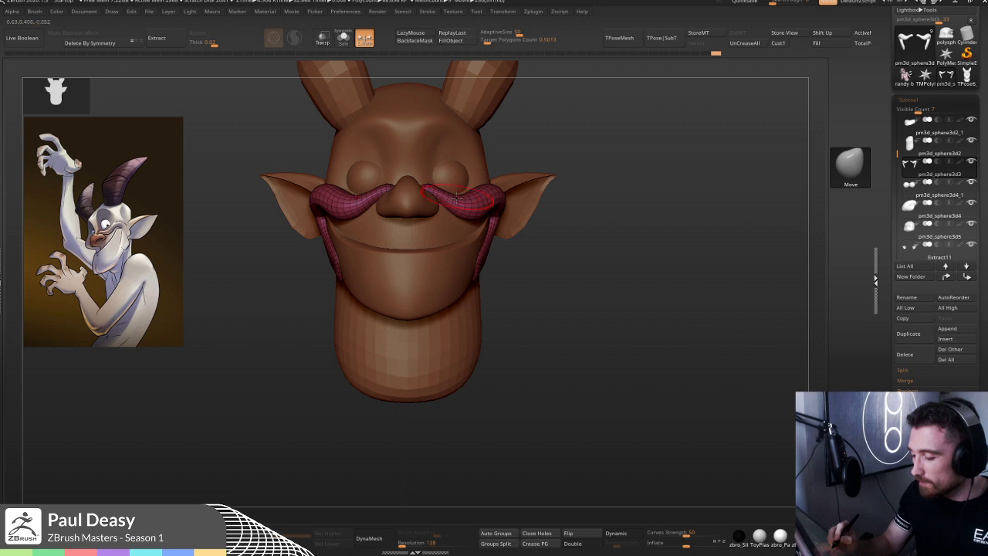
key("space")
mouse_move(458, 195)
right_mouse_down()
mouse_move(444, 200)
mouse_move(487, 185)
right_mouse_up()
left_click_drag(478, 190, 484, 185)
right_click_drag(657, 203, 636, 214)
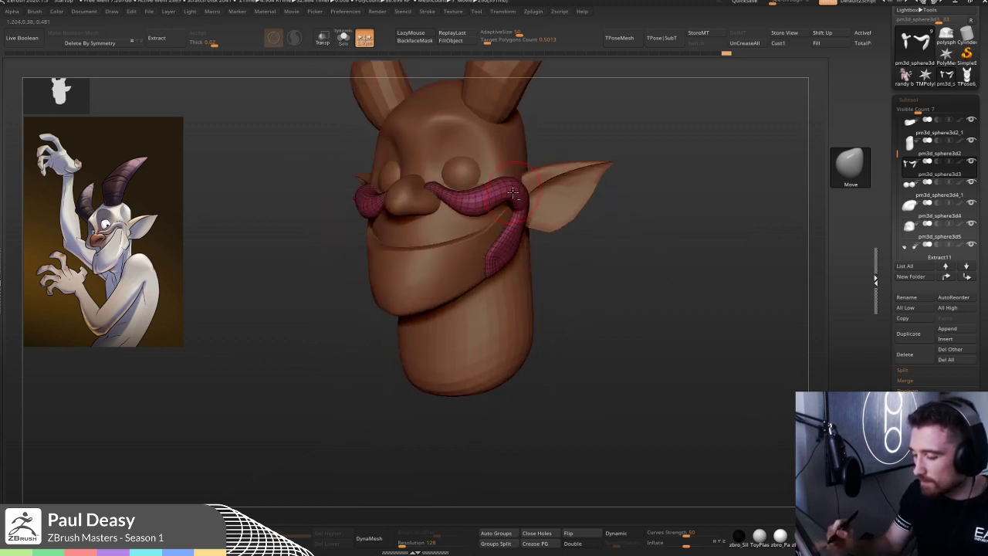
- Inflate the cheek roll's upper outer bend slightly, undoing one stroke
key("b")
key("i")
key("n")
left_click_drag(508, 192, 502, 195)
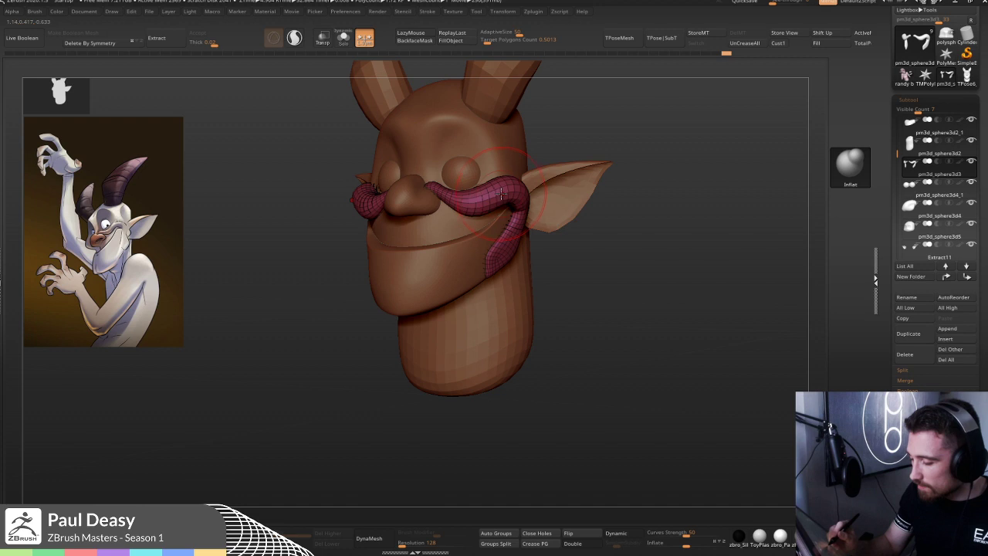
key("ctrl+z")
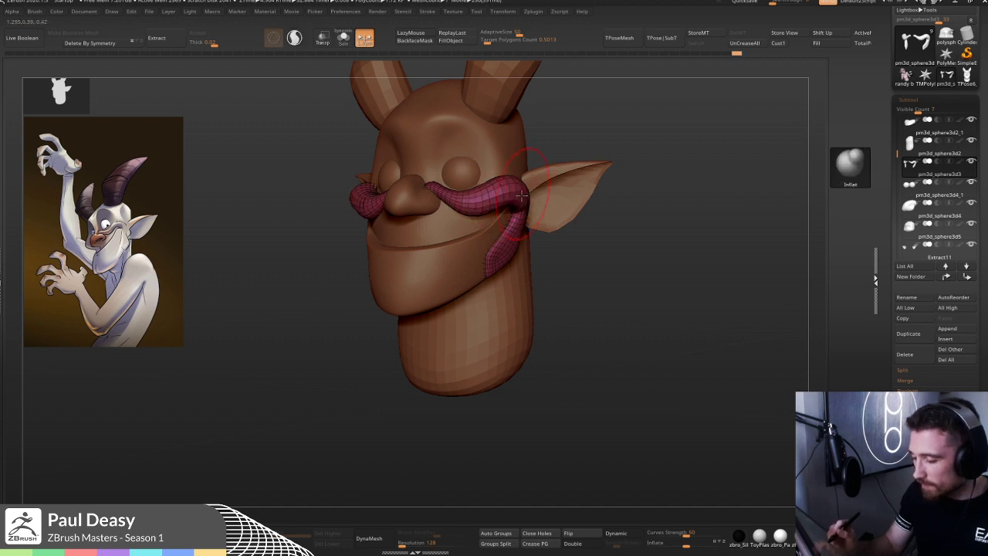
- Refine where the cheek roll turns down in front of the ear with the Move brush, working from front and side
key("b")
key("m")
key("v")
left_click_drag(614, 250, 599, 255)
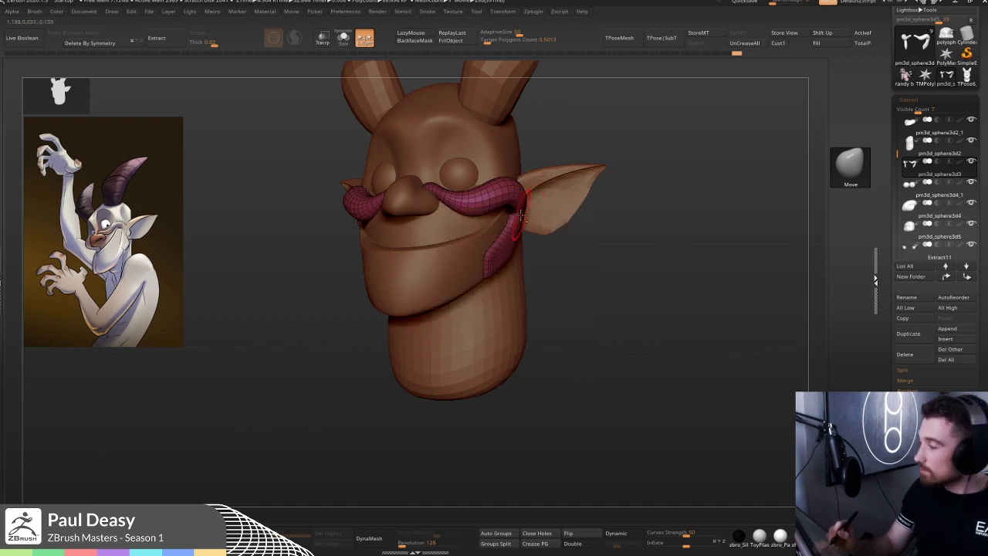
key("space")
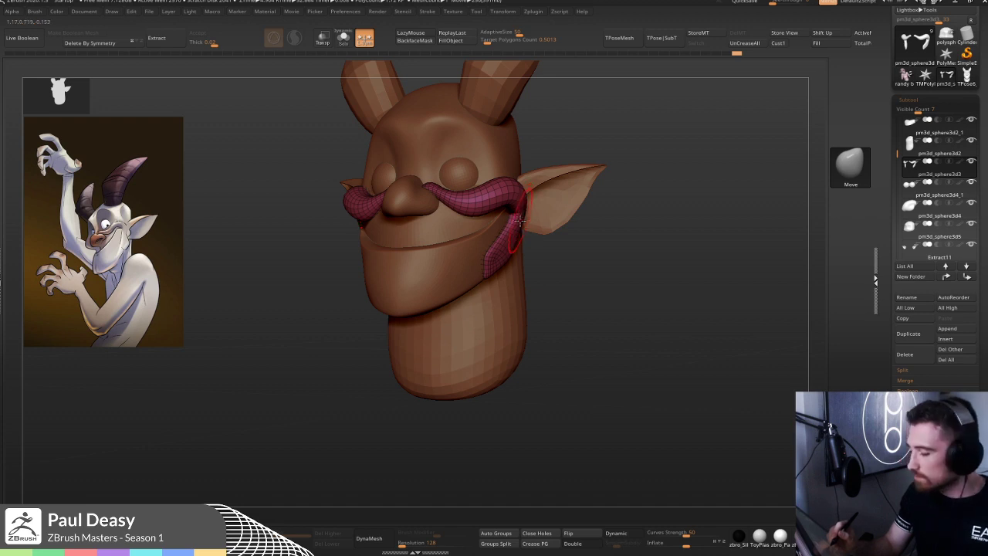
mouse_move(539, 223)
left_mouse_down()
mouse_move(562, 225)
mouse_move(524, 215)
left_mouse_up()
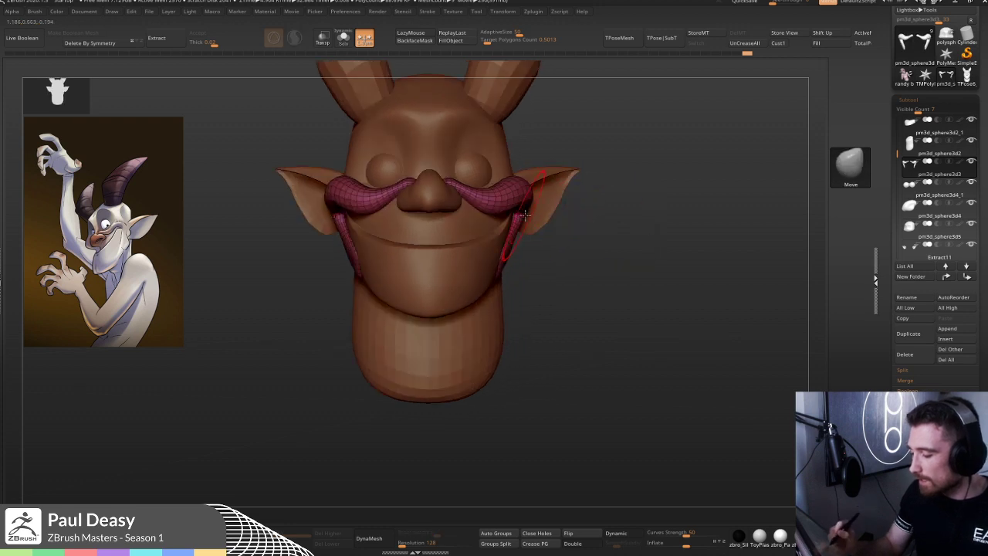
key("space")
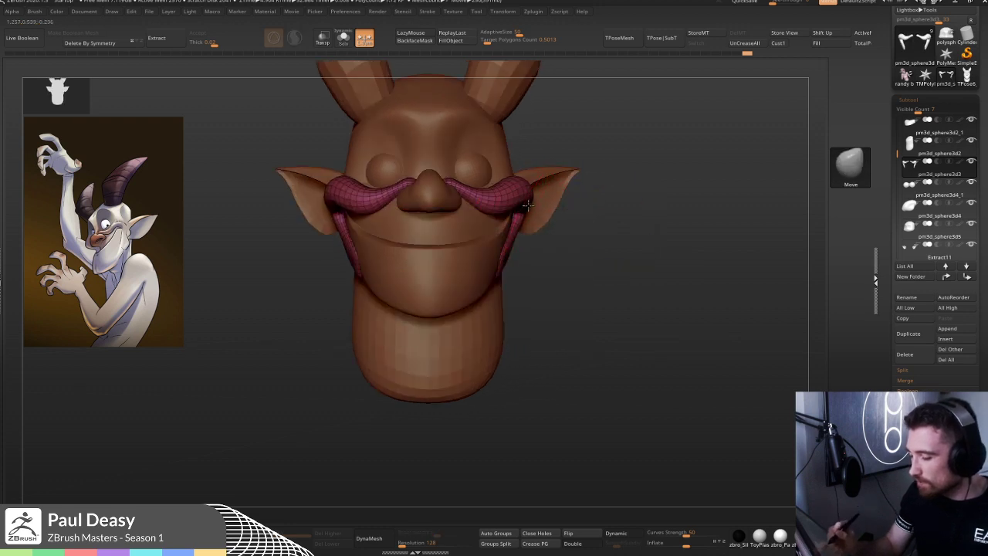
right_click_drag(589, 215, 519, 230)
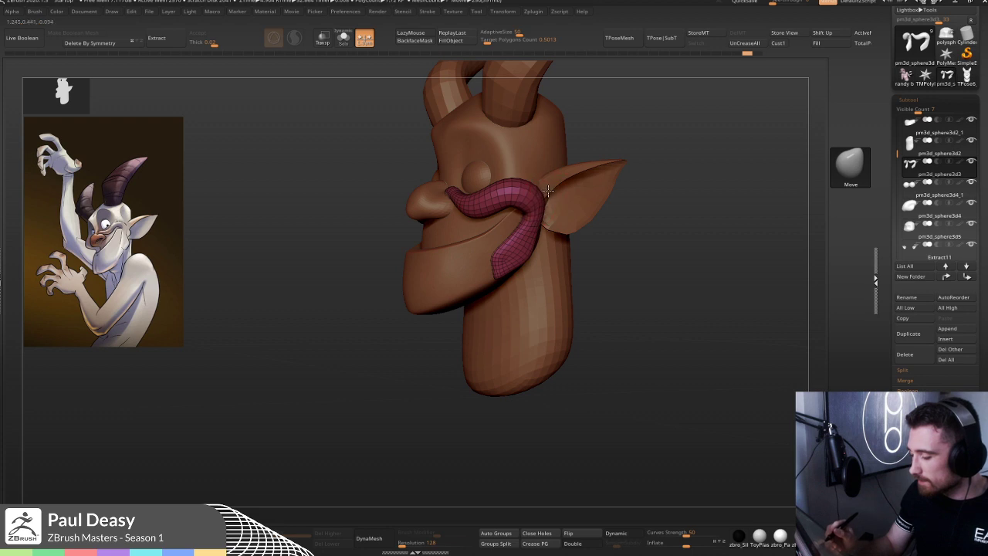
right_click_drag(540, 204, 552, 205)
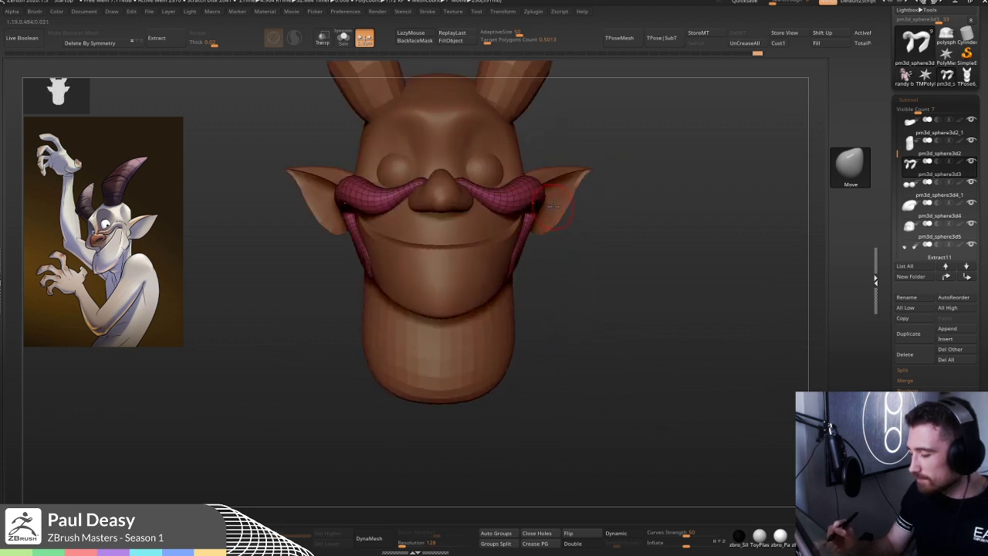
- Fine-tune the cheek rolls' outer bend and their inner end beside the nose from the front with the Move brush
right_click(537, 202)
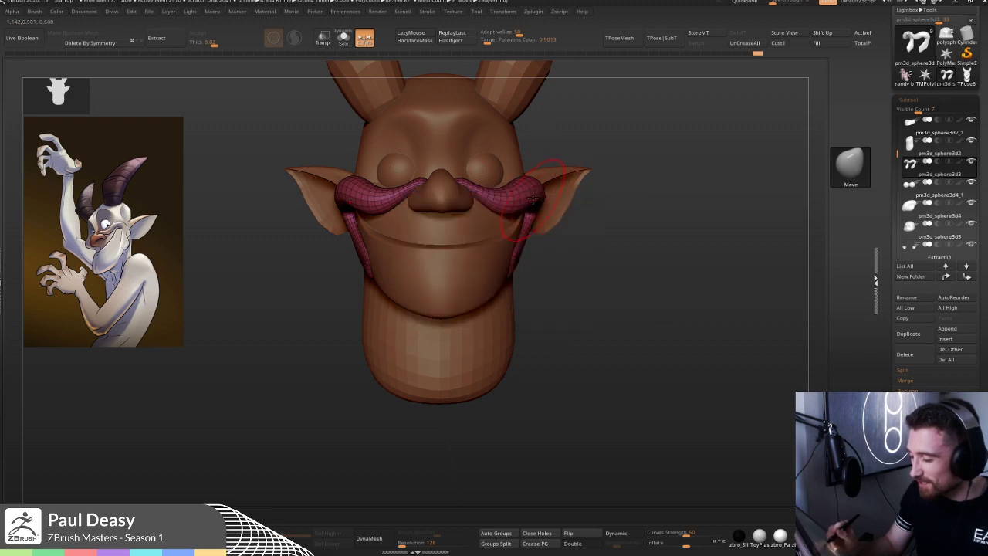
right_click(540, 198)
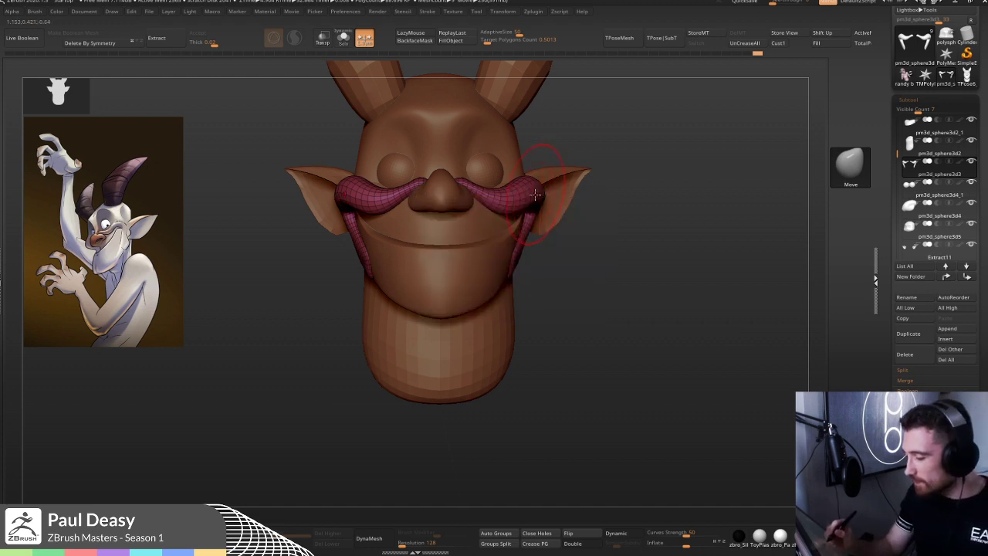
right_click(533, 192)
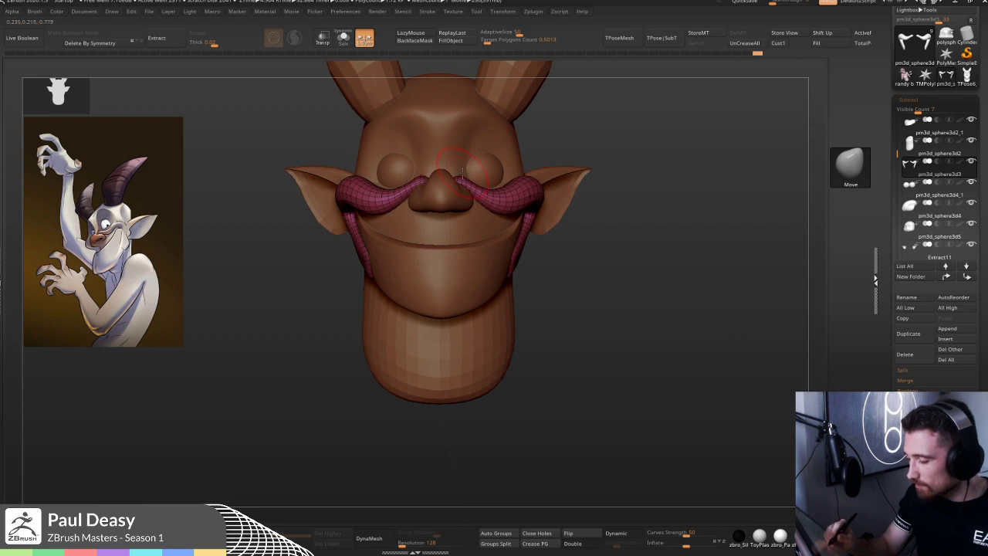
left_click_drag(477, 183, 477, 175)
right_click_drag(489, 208, 513, 221)
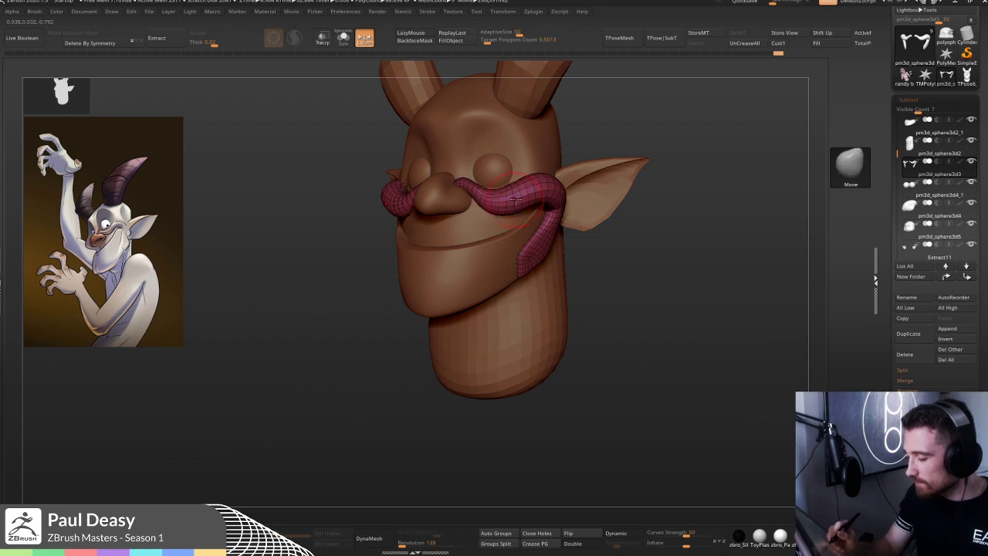
- Adjust the front stretch of the cheek roll under the eye from three-quarter and side views with the Move brush
right_click_drag(637, 212, 679, 230)
right_click(468, 255)
right_click_drag(527, 205, 504, 203)
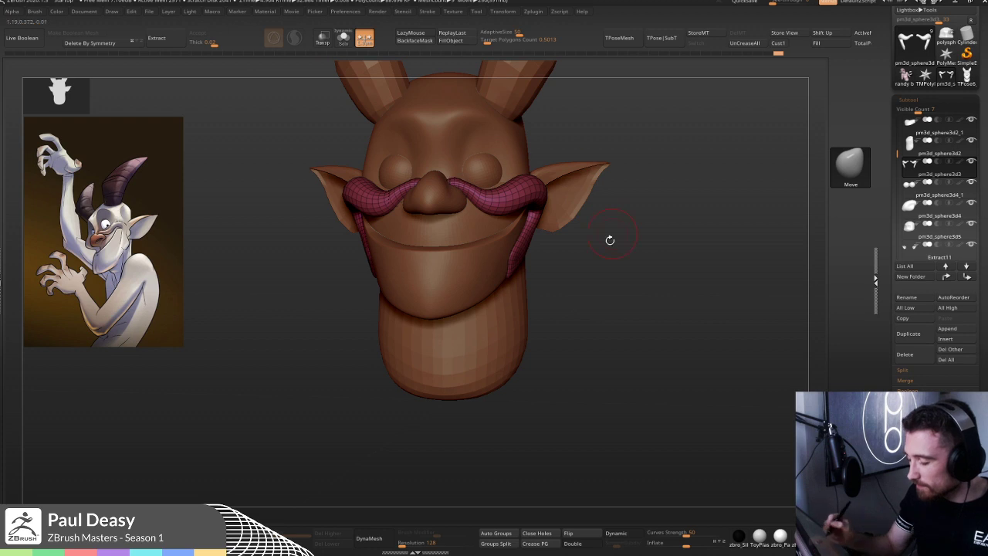
right_click_drag(578, 260, 537, 256)
right_click(445, 246)
right_click_drag(445, 246, 374, 241)
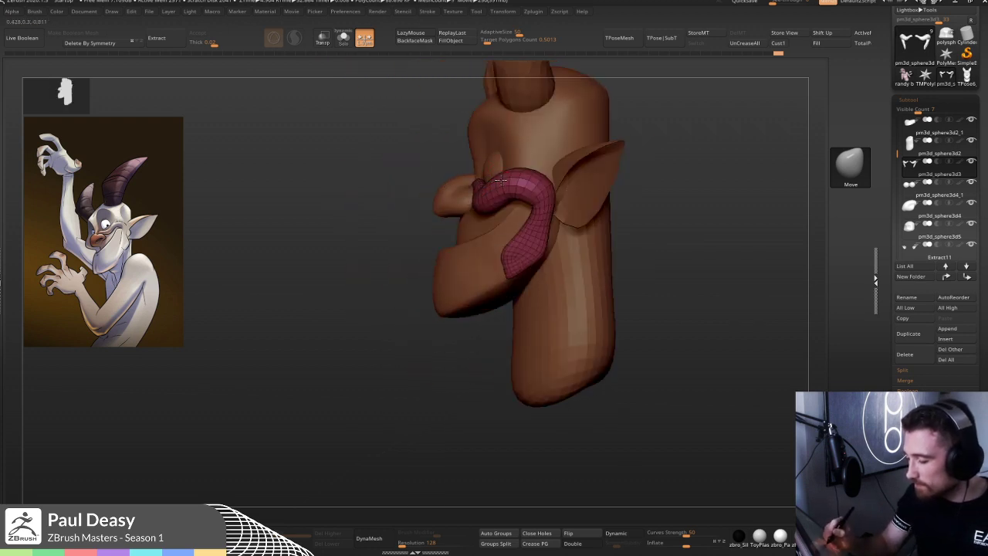
right_click_drag(479, 200, 484, 158)
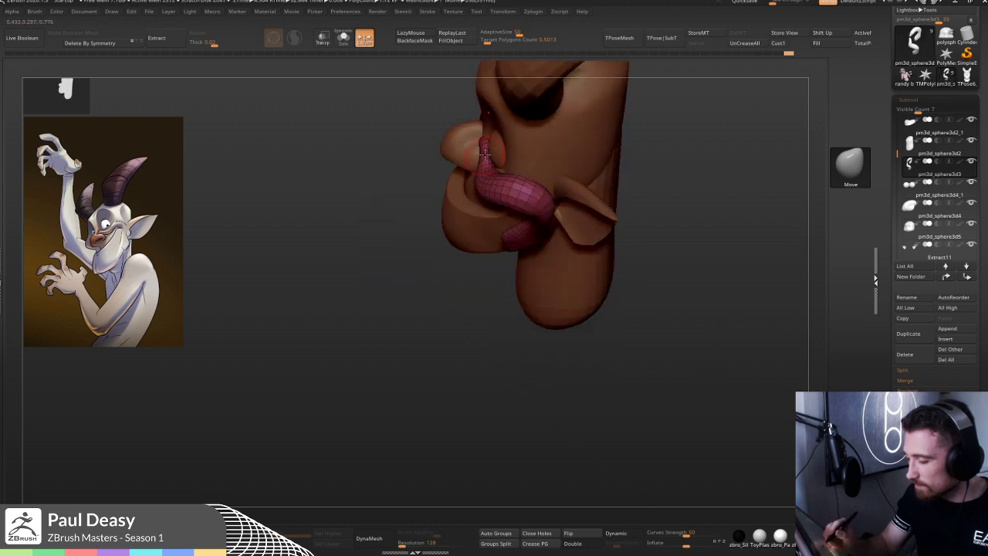
- Refine the thin inner tip of the cheek roll where it meets the nose, using a resized Move brush
right_click_drag(686, 240, 723, 177, "shift")
right_click(695, 202)
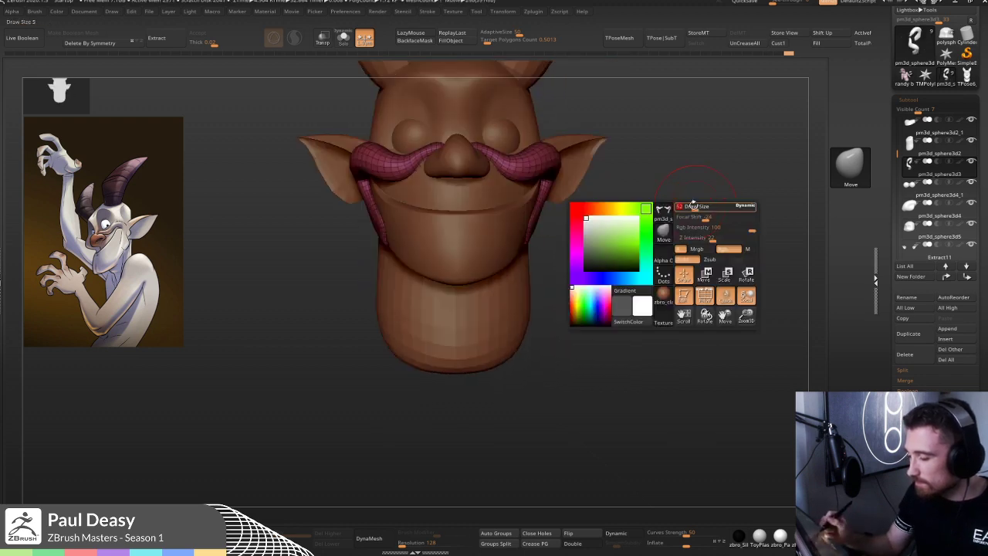
mouse_move(496, 157)
left_mouse_down("shift")
mouse_move(505, 157)
mouse_move(485, 148)
left_mouse_up("shift")
right_click(460, 206)
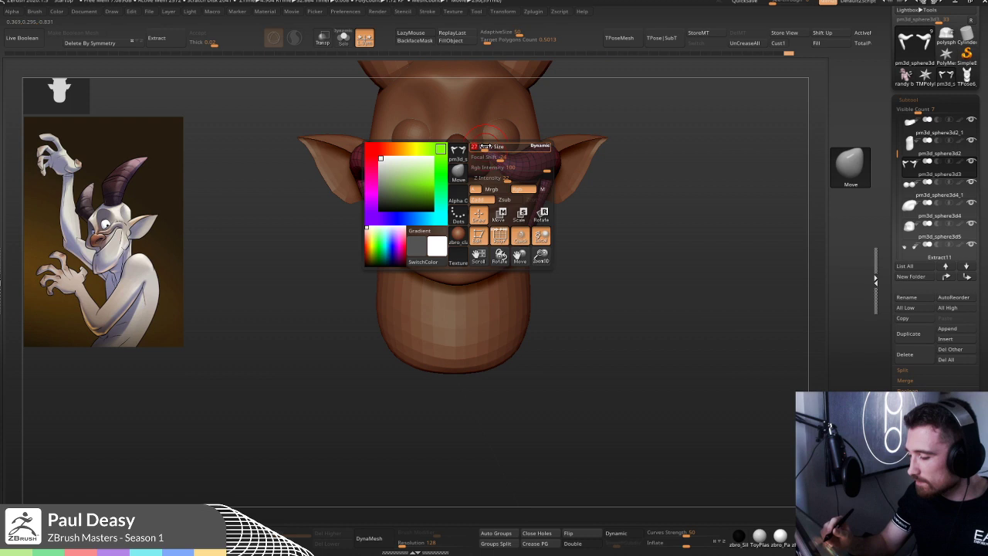
right_click_drag(646, 214, 510, 185)
right_click(471, 230)
left_click_drag(497, 170, 489, 175)
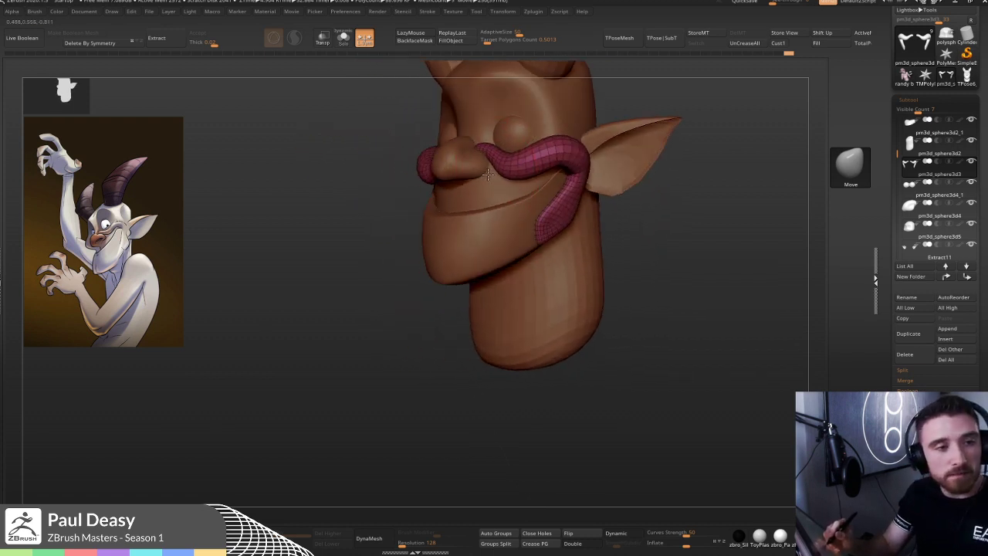
- Hide the wireframe, make the lower jaw the active subtool and pull the mouth corners up into a wider smile
key("shift+f")
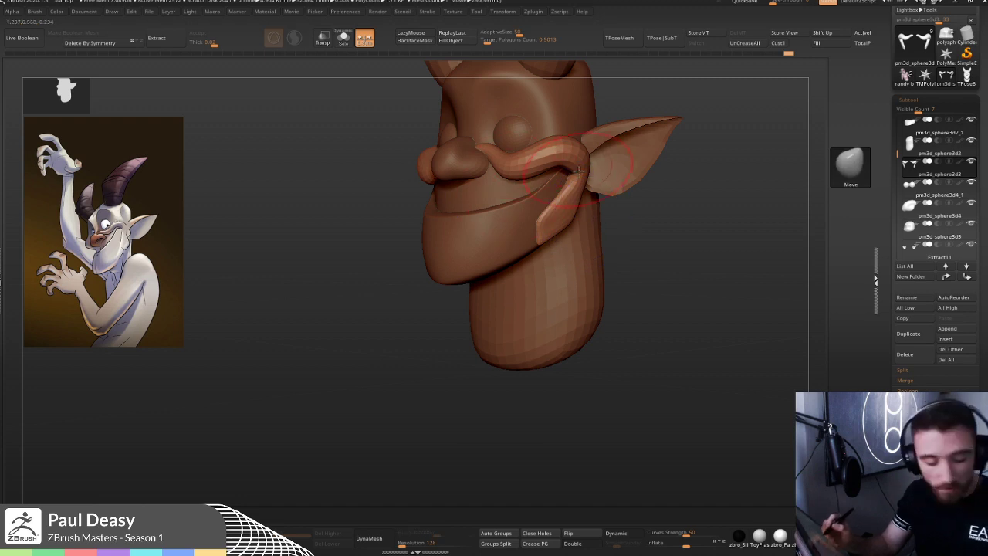
key("d")
left_click(497, 189, "alt")
right_click_drag(498, 191, 537, 202)
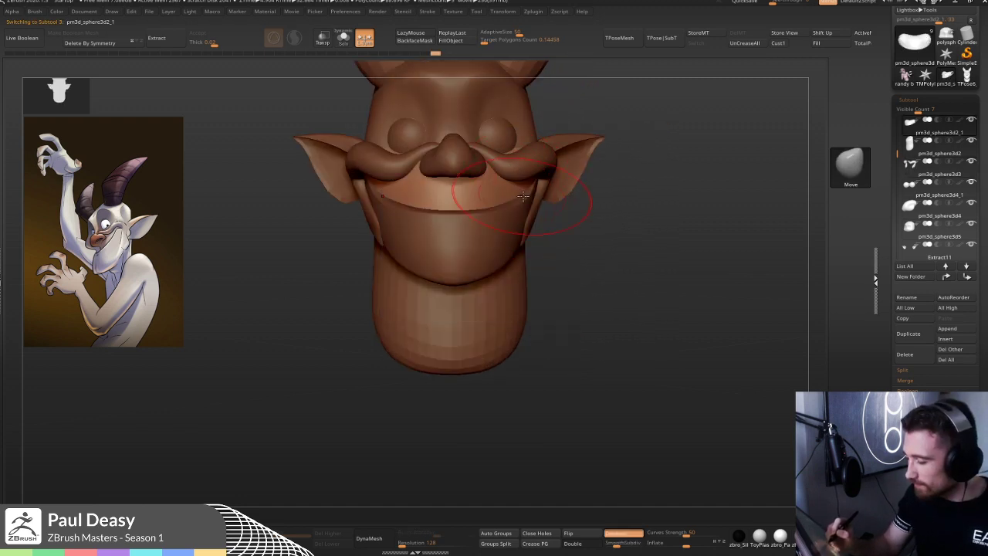
left_click_drag(534, 191, 531, 187)
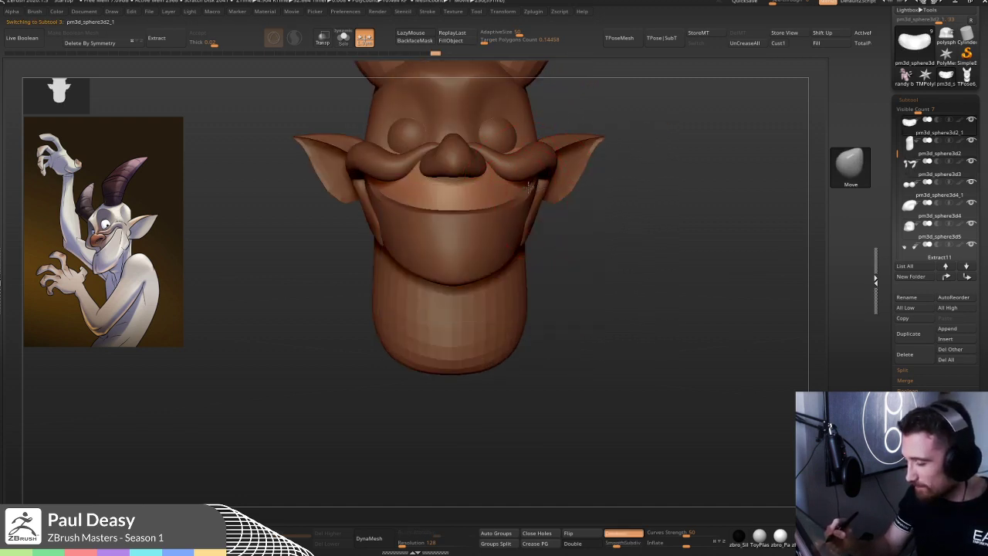
- Combine all the visible head subtools into one Transpose Master mesh
left_click_drag(633, 234, 591, 278)
left_click_drag(591, 200, 585, 208, "alt")
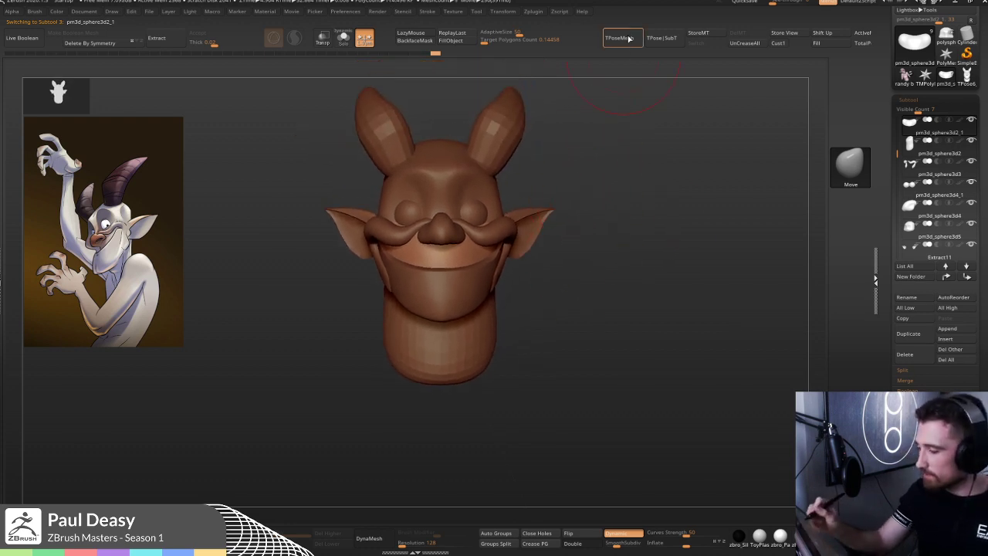
left_click(627, 38)
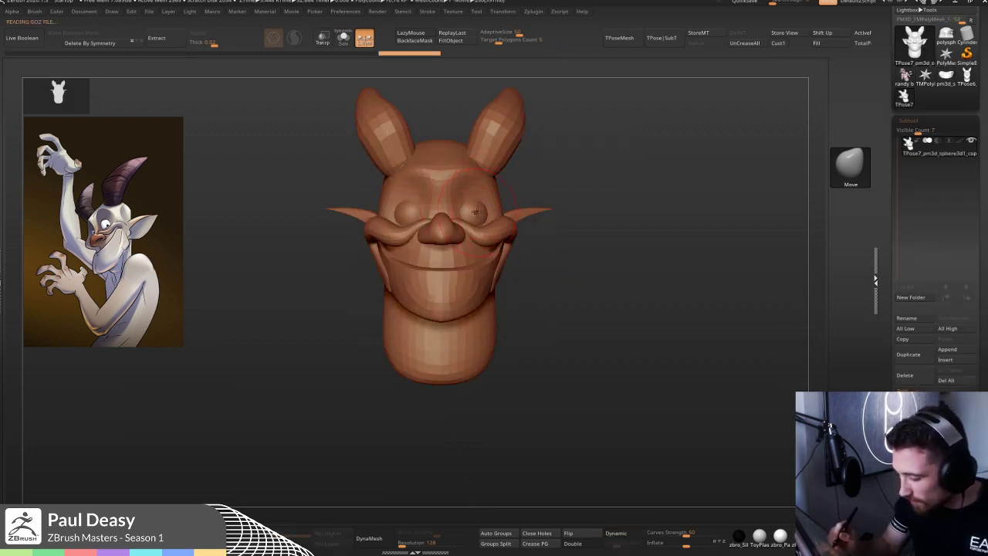
- Isolate the eyeballs, position the transform gizmo on them and mask the rest of the head
left_click(480, 216, "ctrl+shift")
key("w")
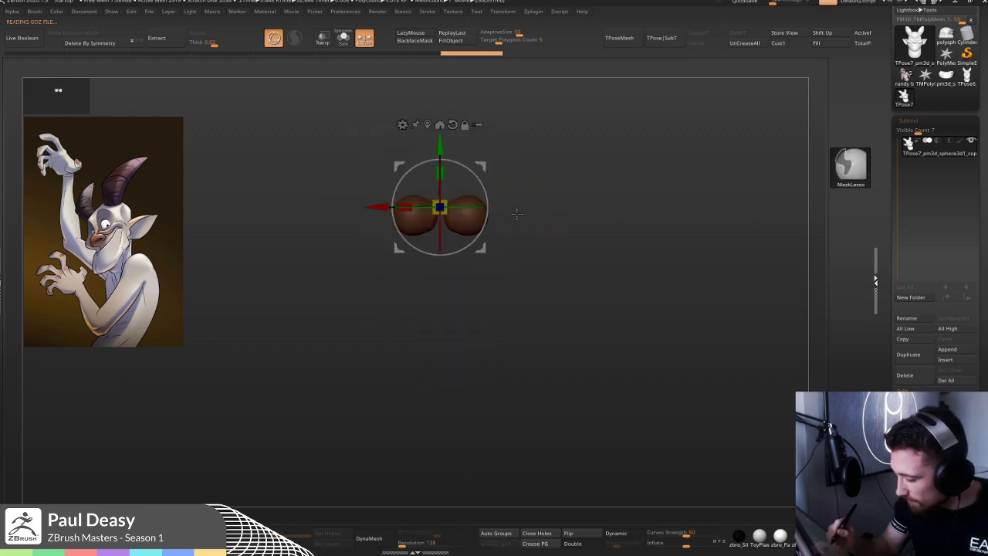
left_click_drag(481, 168, 530, 191)
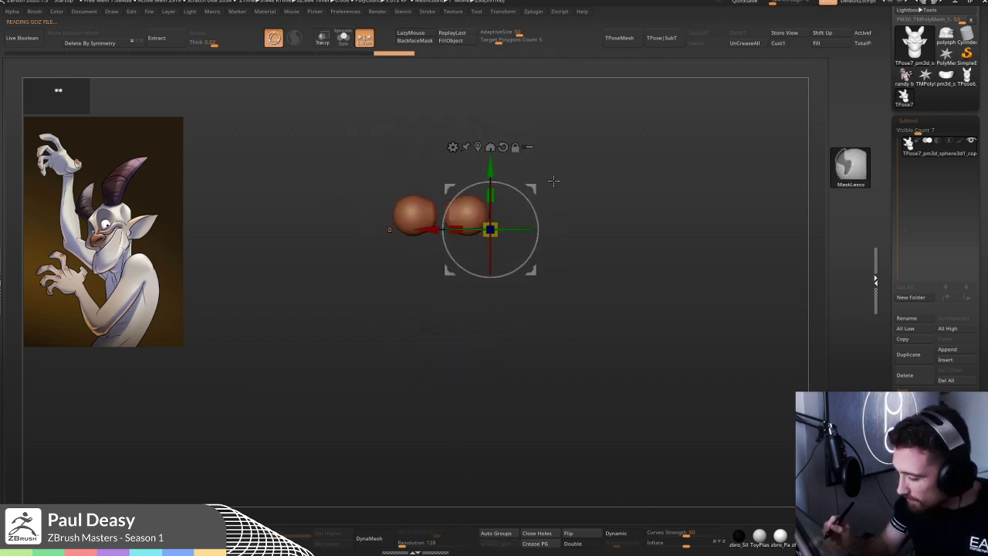
left_click(563, 177, "ctrl+shift")
left_click(556, 181, "ctrl")
mouse_move(530, 189)
left_mouse_down()
mouse_move(515, 176)
mouse_move(502, 185)
mouse_move(444, 175)
mouse_move(593, 201)
left_mouse_up()
- Stretch the eyeballs slightly taller with the gizmo, adjust them with the Move brush and clear the mask
key("q")
mouse_move(457, 210)
right_mouse_down("ctrl")
mouse_move(530, 217)
mouse_move(455, 208)
mouse_move(464, 205)
right_mouse_up("ctrl")
key("w")
left_click_drag(463, 205, 421, 187)
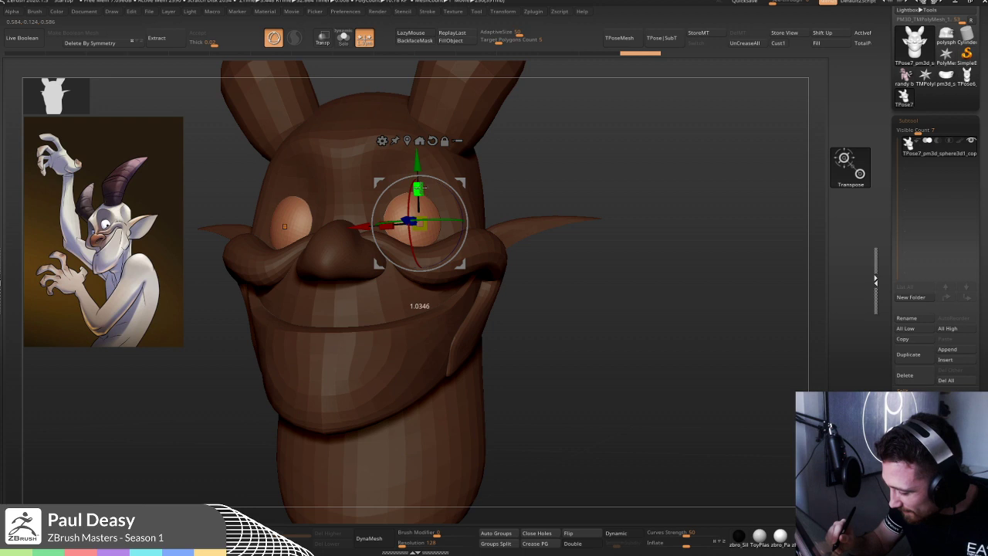
key("q")
left_click_drag(436, 248, 438, 245)
left_click_drag(397, 194, 394, 190)
left_click_drag(581, 200, 603, 180, "shift")
right_click(603, 179)
right_click_drag(602, 178, 608, 178, "alt")
right_click(605, 178)
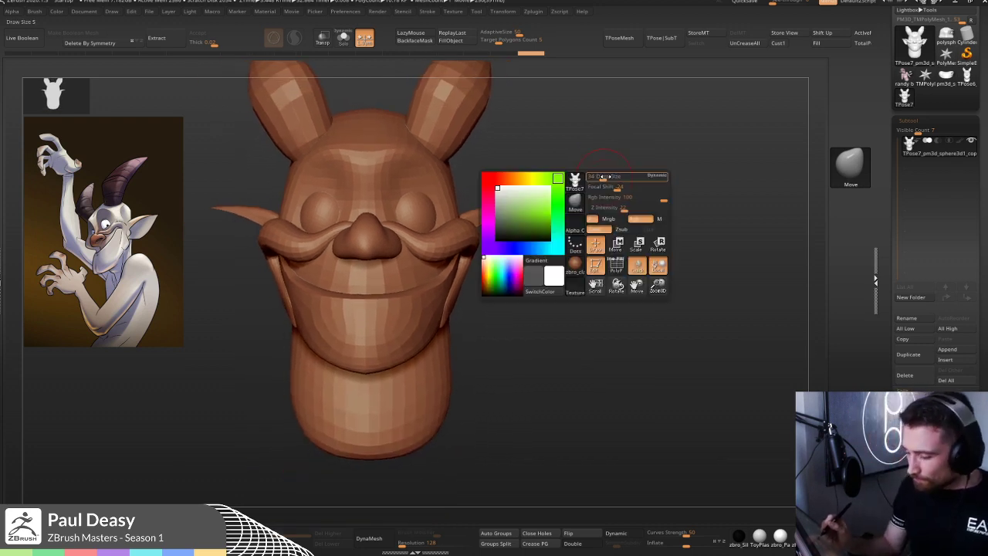
right_click(604, 176)
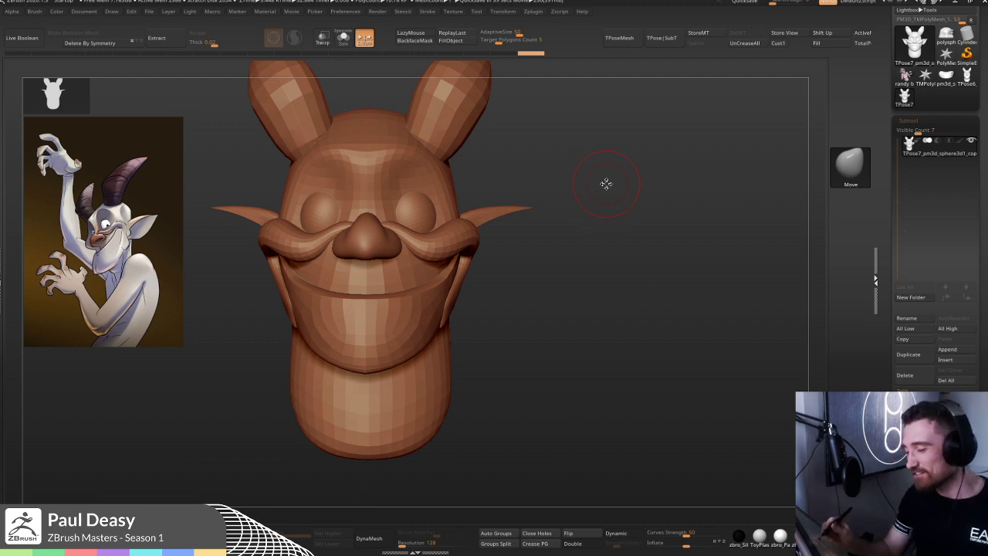
key("space")
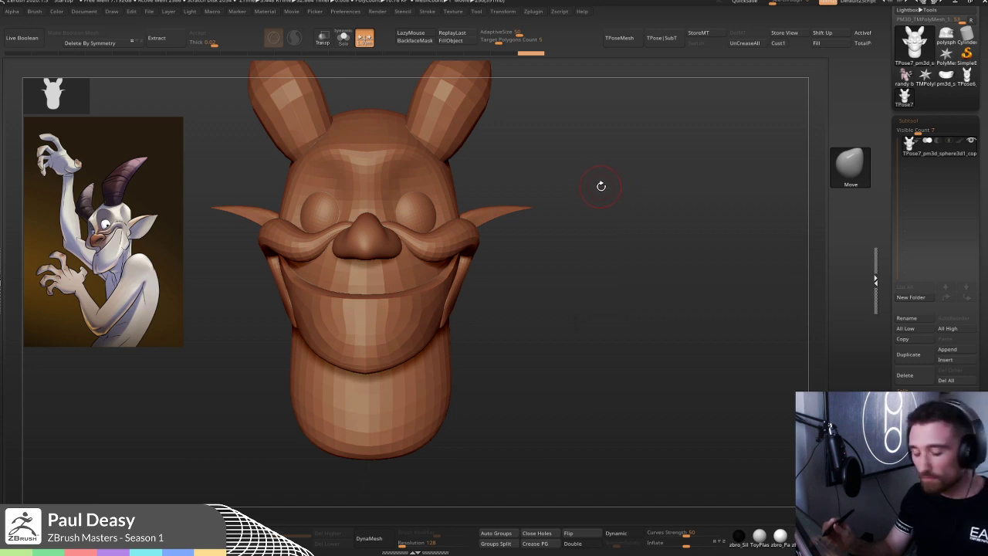
key("shift+f")
key("shift+f")
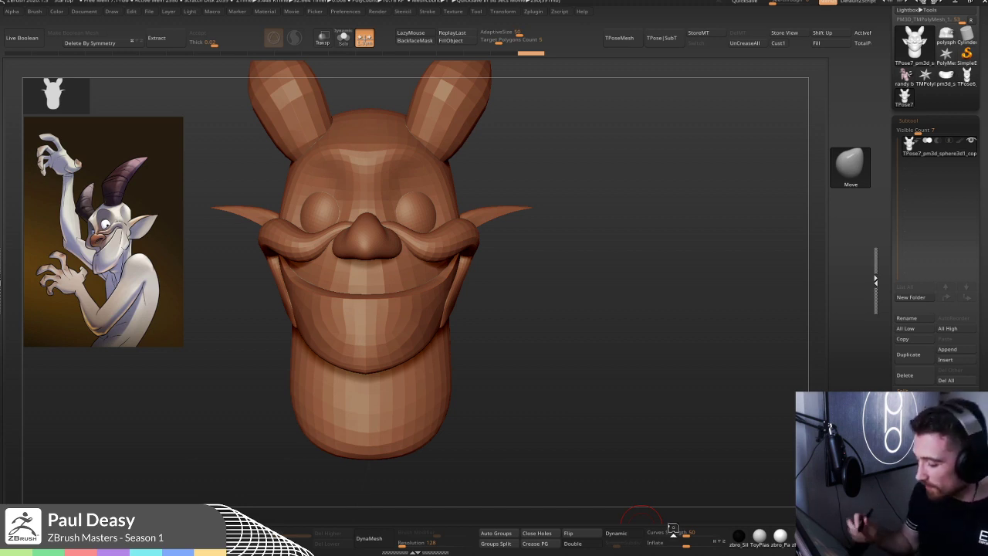
left_click_drag(604, 378, 630, 377)
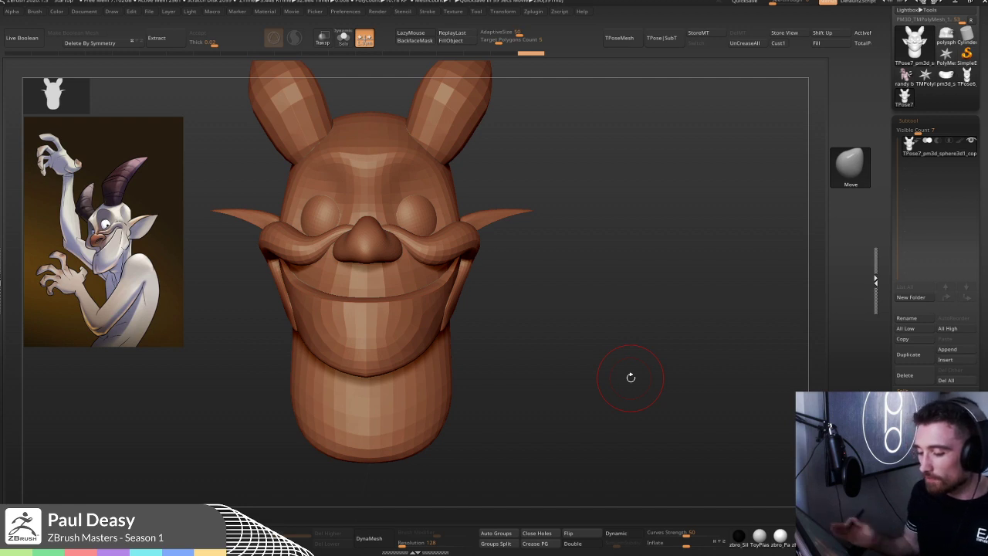
key("space")
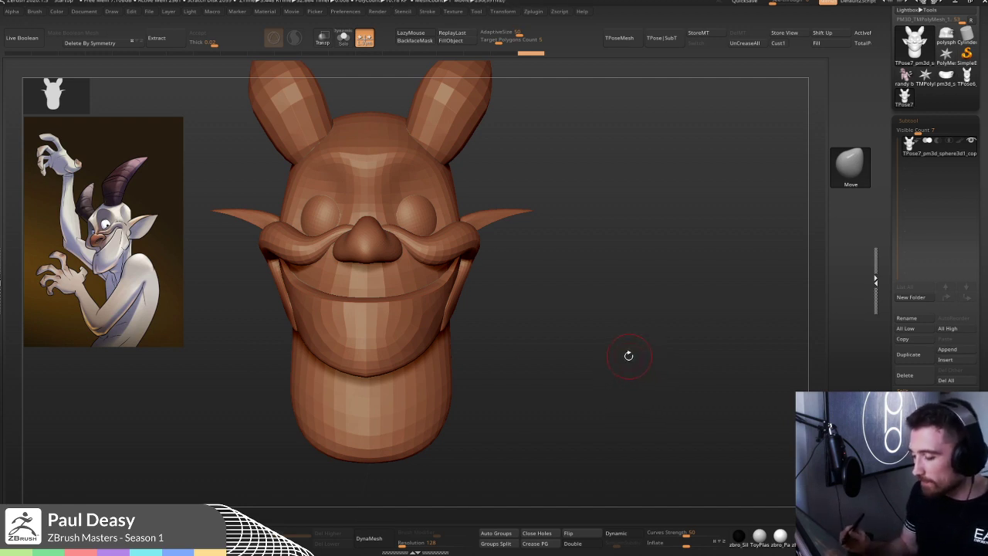
left_click_drag(577, 402, 585, 389)
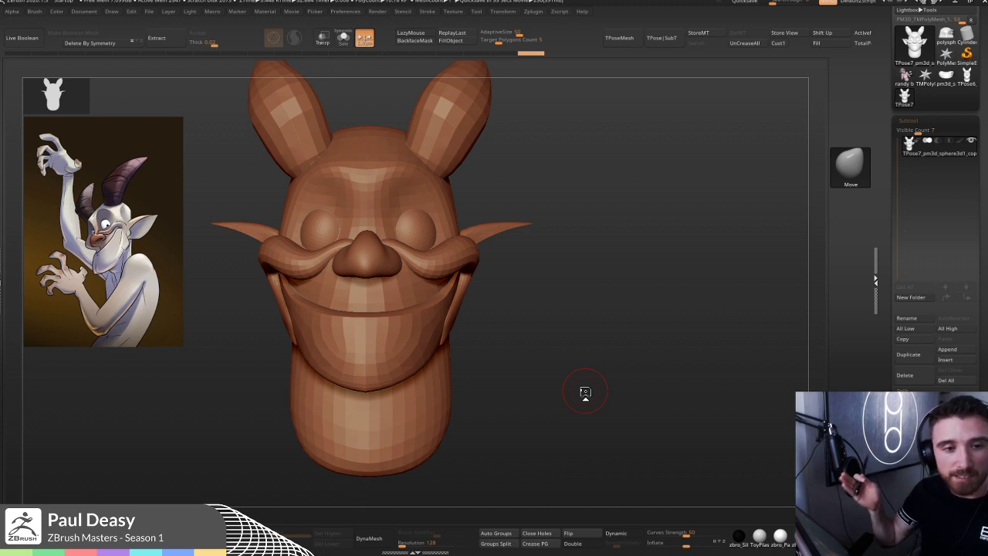
left_click_drag(585, 392, 624, 290)
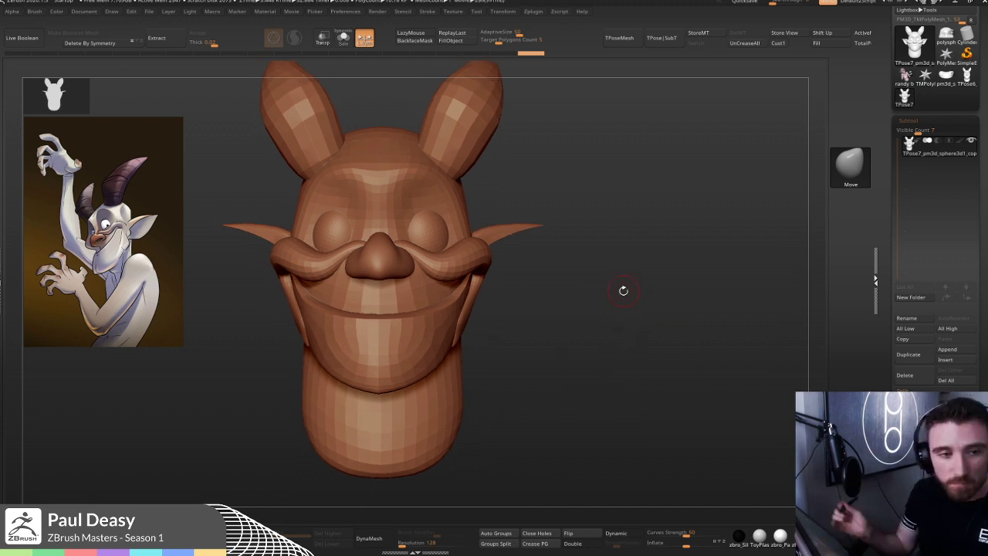
key("space")
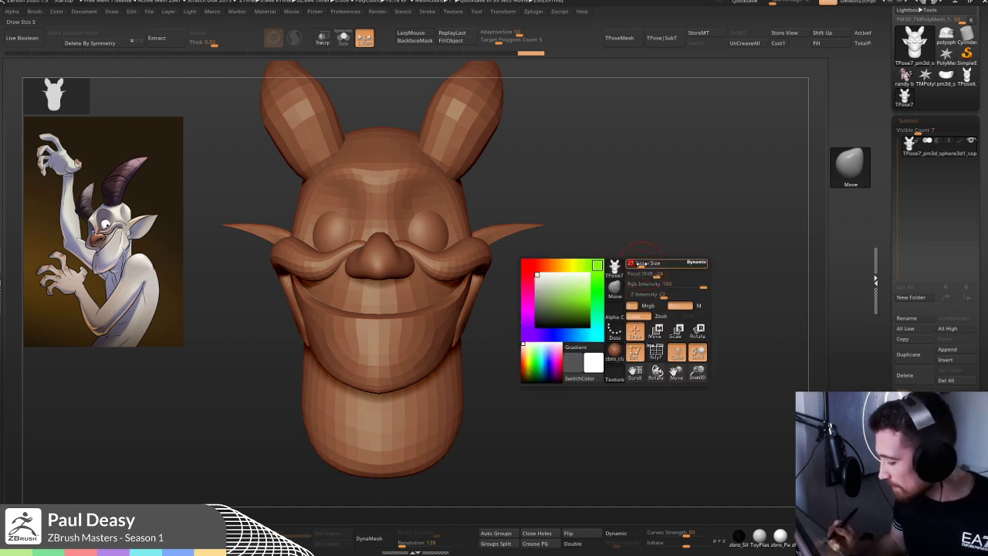
- Turn on double-sided display for the combined head mesh
left_click(583, 545)
key("space")
key("space")
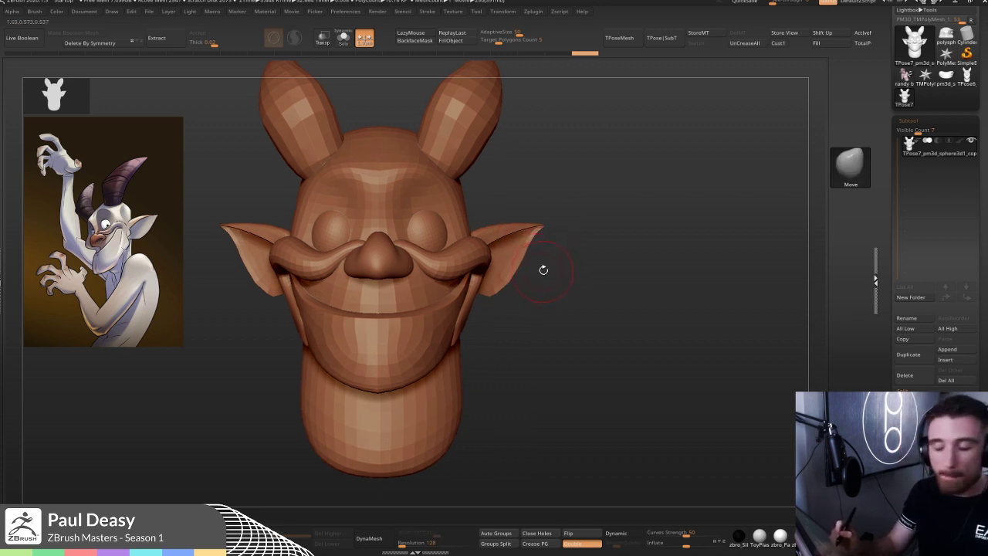
key("shift")
left_click_drag(522, 251, 523, 247, "shift")
key("space")
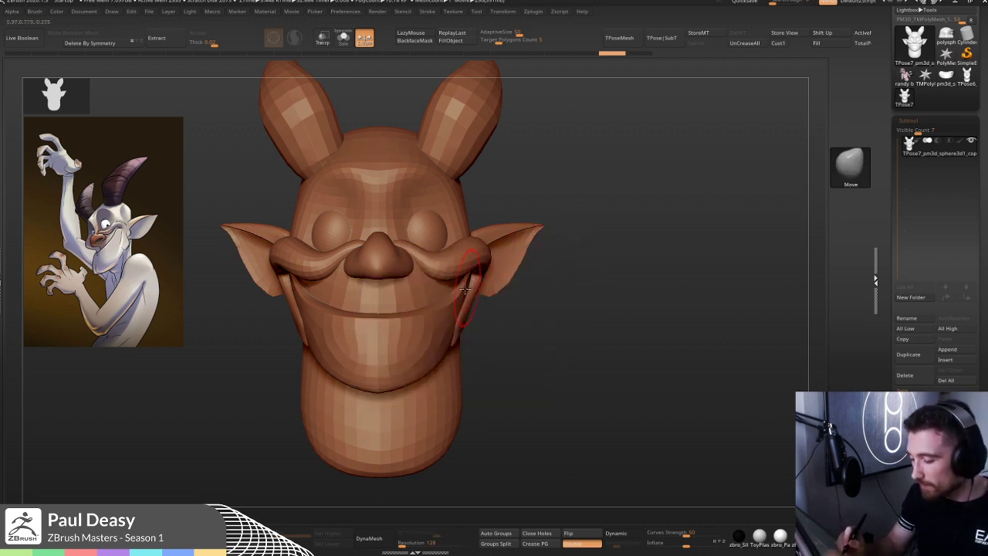
- Mask everything except the lower jaw and reshape its mouth corners beneath the cheek rolls with the Move brush
key("w")
left_click(446, 313, "ctrl")
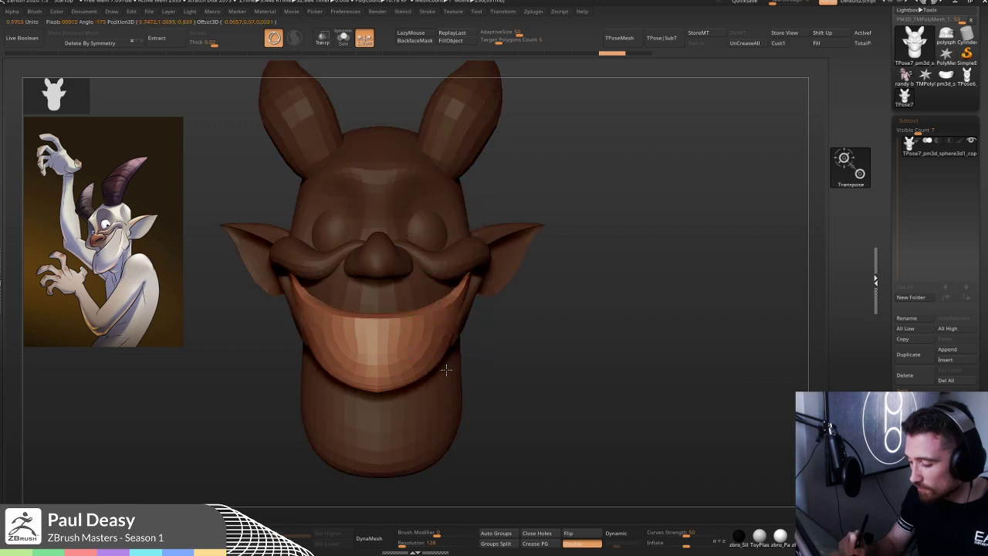
key("q")
key("space")
left_click_drag(468, 284, 467, 290)
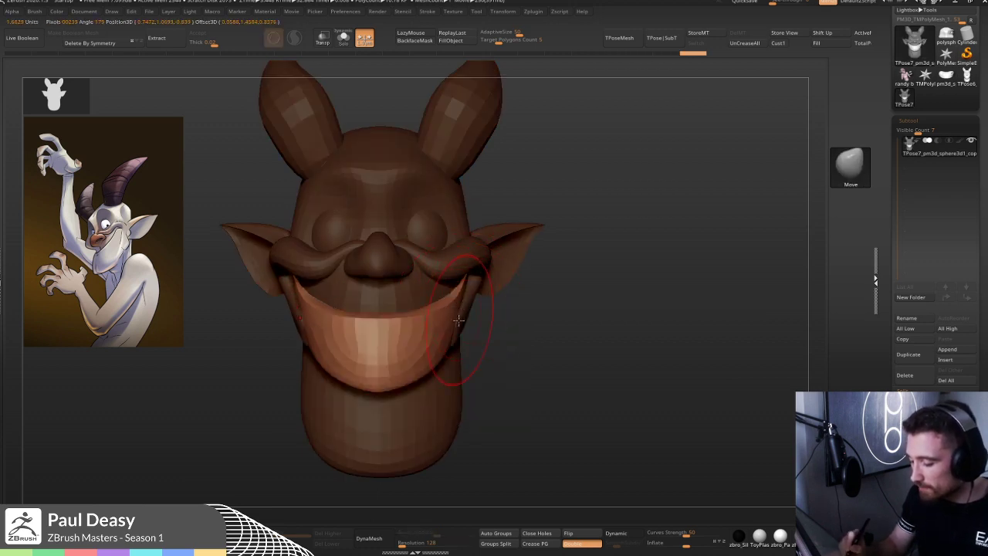
left_click_drag(456, 318, 471, 288)
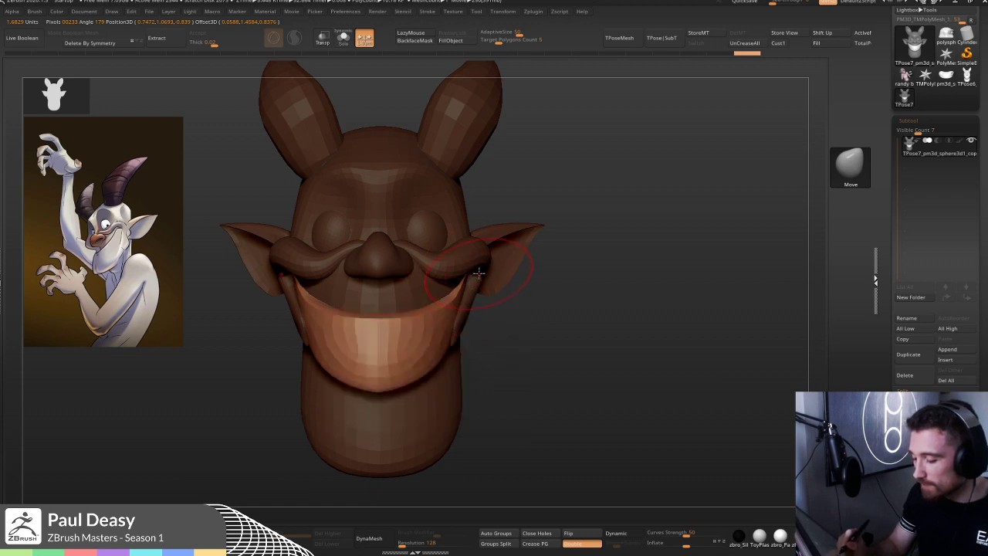
- Isolate the cheek rolls, then show the whole head with everything but the rolls masked, ready for the Move brush
key("ctrl+shift+z")
left_click(475, 290, "ctrl+shift")
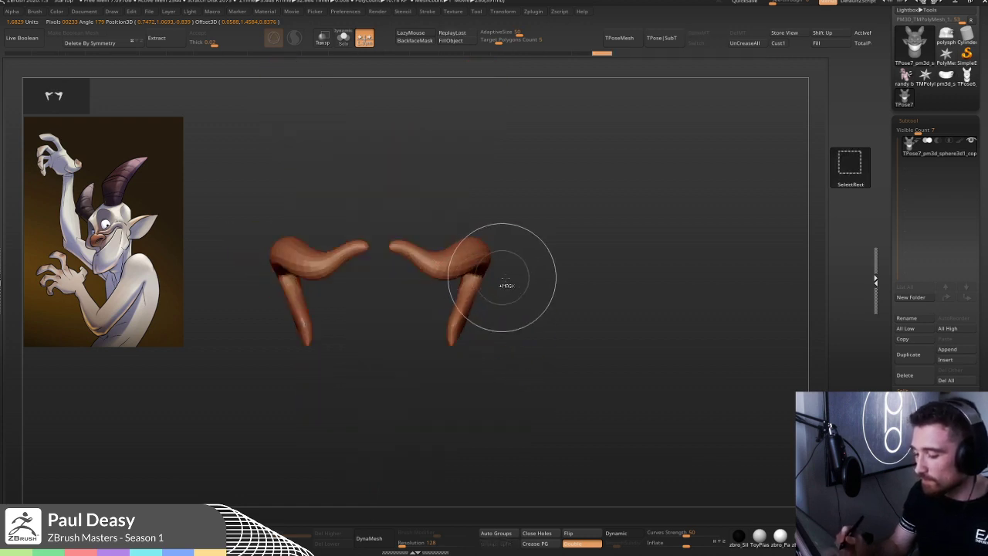
left_click(557, 295, "ctrl")
left_click(565, 299, "ctrl+shift")
left_click(568, 290, "ctrl")
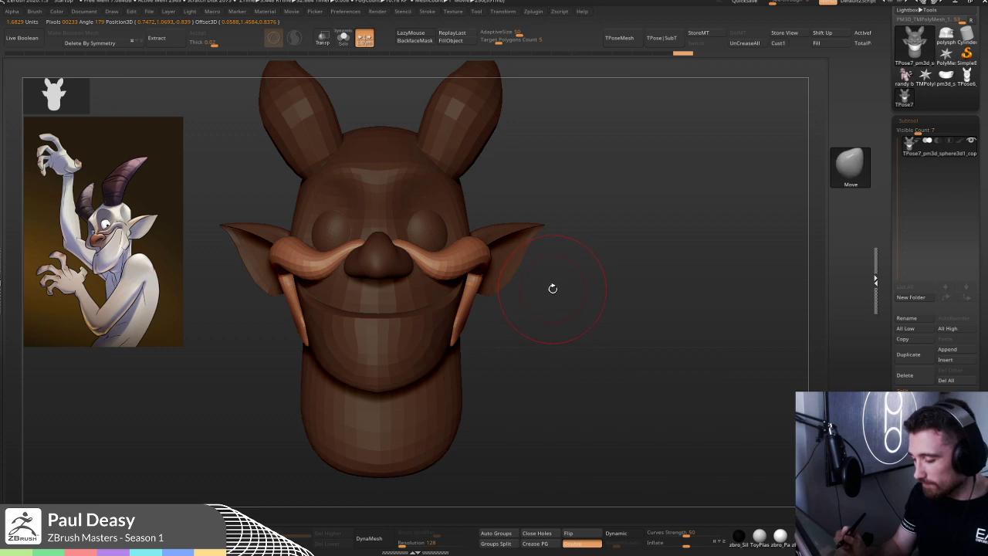
key("space")
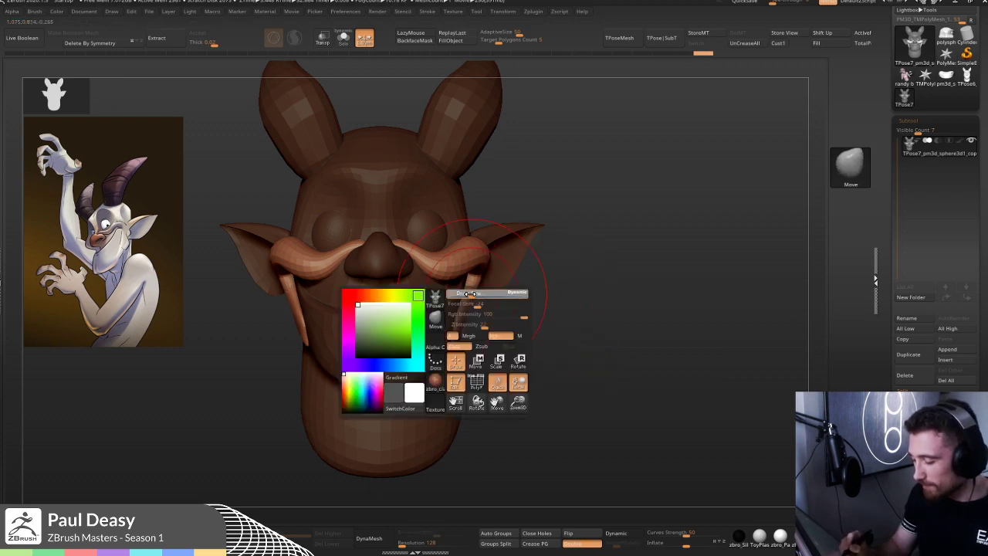
- Reshape the unmasked cheek rolls below the eyes and beside the ears with a resized Move brush
key("space")
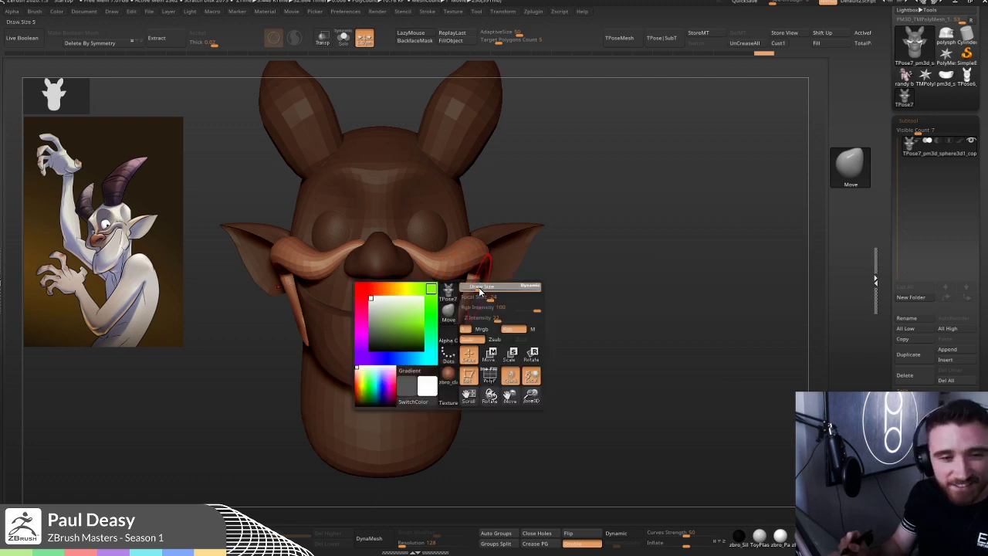
key("space")
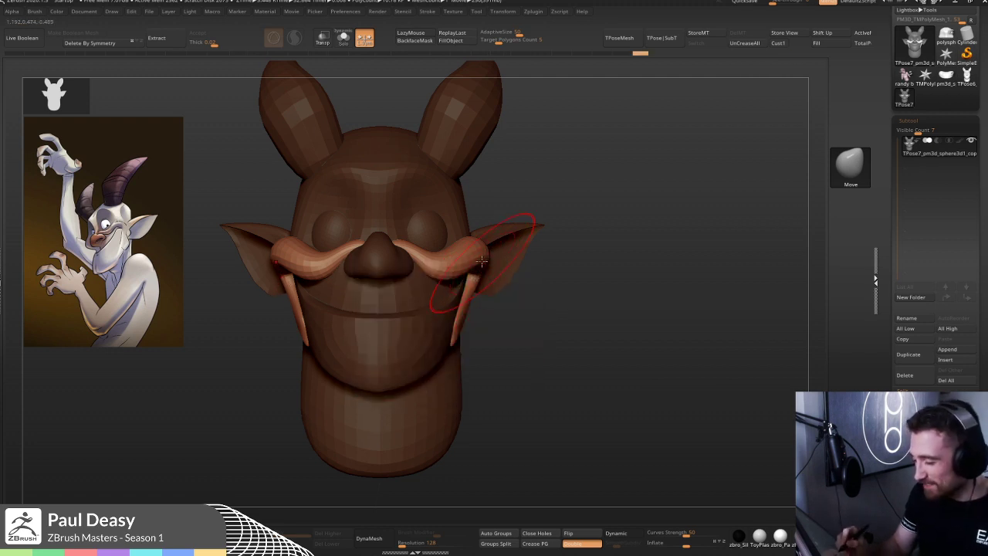
left_click_drag(545, 271, 488, 264)
key("space")
right_click_drag(462, 266, 504, 262)
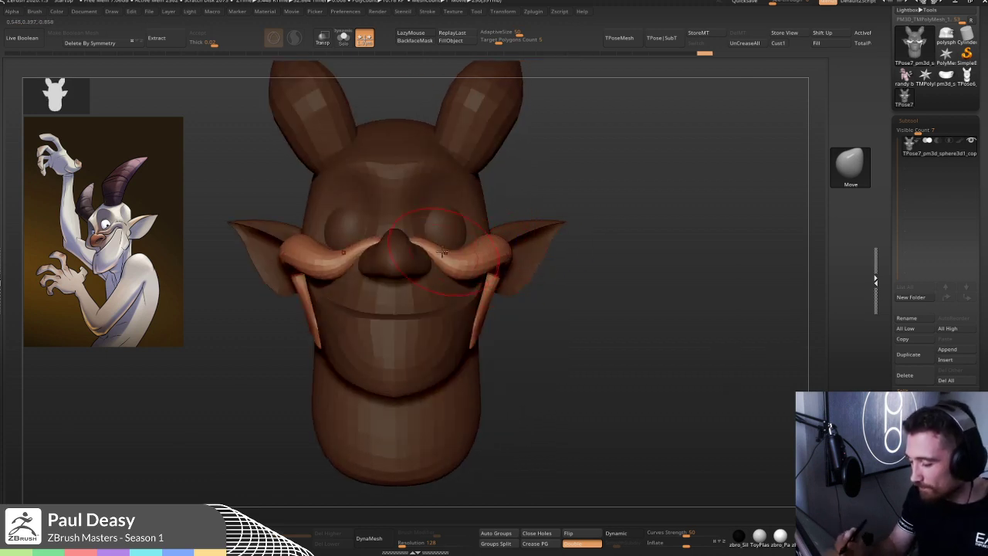
right_click_drag(579, 281, 470, 263)
left_click_drag(470, 264, 428, 248)
- Adjust the inner ends of the cheek rolls beside the nose with the Move brush and clear the mask
key("space")
- Resize the Move brush and widen the narrow cheek folds beside the mouth corners
key("space")
right_click_drag(525, 253, 436, 246)
left_click_drag(435, 245, 433, 243)
right_click_drag(441, 244, 532, 240)
mouse_move(615, 236)
left_mouse_down("ctrl")
mouse_move(631, 212)
mouse_move(644, 226)
mouse_move(575, 243)
left_mouse_up("ctrl")
key("space")
key("space")
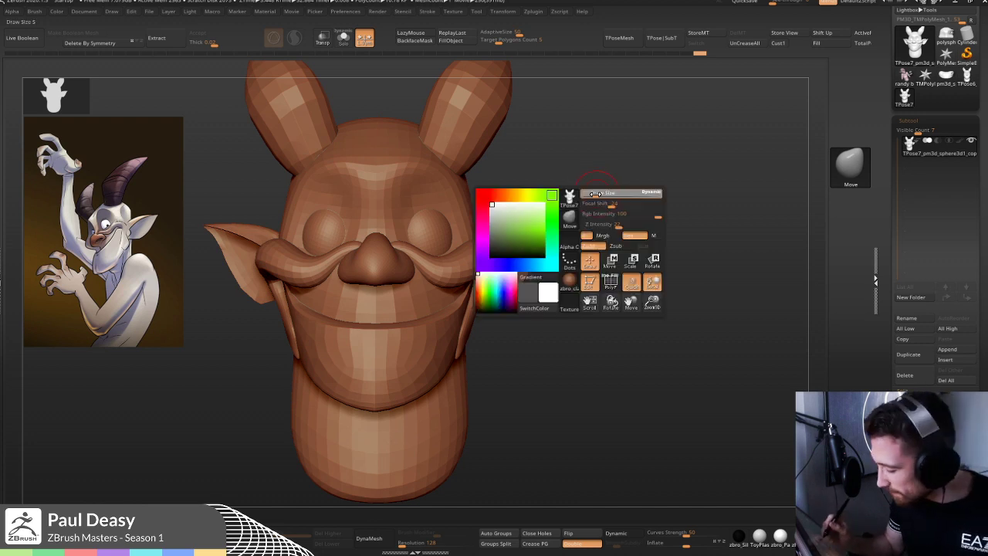
key("space")
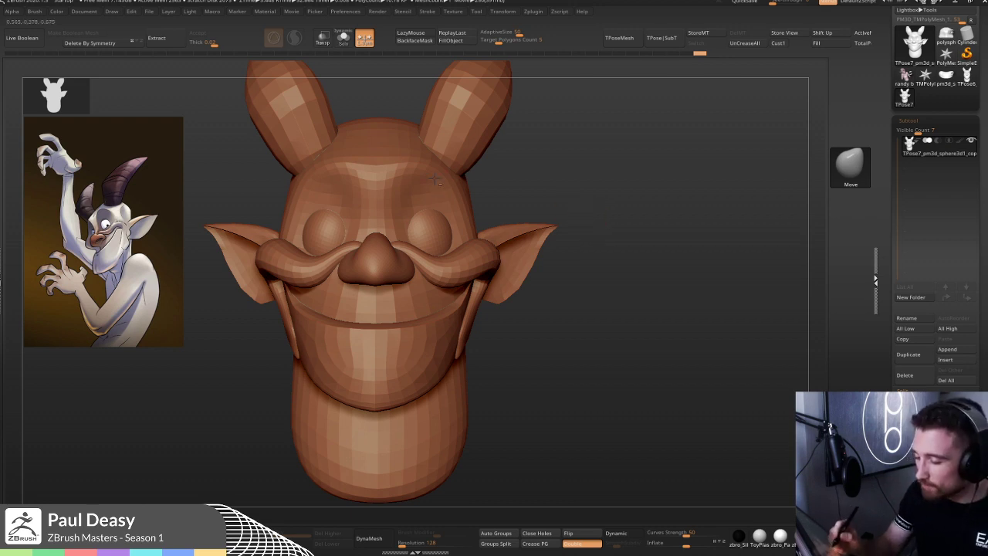
mouse_move(595, 209)
left_mouse_down()
mouse_move(589, 198)
mouse_move(613, 202)
left_mouse_up()
key("space")
key("space")
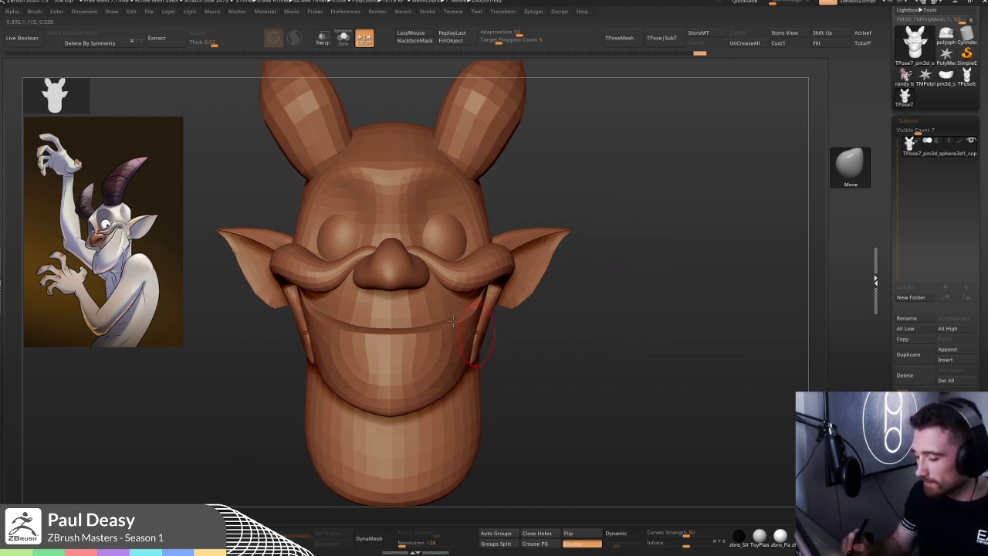
right_click_drag(477, 335, 470, 282, "ctrl")
- Mask the eyeballs so they stay protected while the rest of the head is moved
left_click(471, 283, "ctrl+shift")
left_click(571, 263, "ctrl")
left_click(591, 272, "ctrl+shift")
left_click_drag(587, 314, 592, 278, "alt")
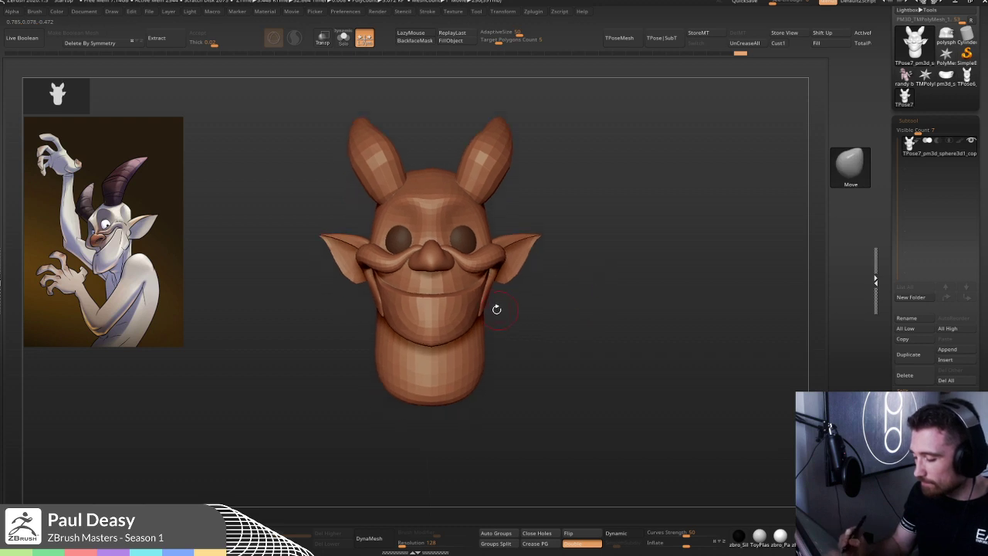
- Shape the back of the head and the neck in profile with the Move brush
left_click(524, 309, "ctrl")
key("ctrl+d")
left_click(547, 319, "ctrl")
mouse_move(547, 319)
left_mouse_down()
mouse_move(470, 298)
mouse_move(430, 342)
left_mouse_up()
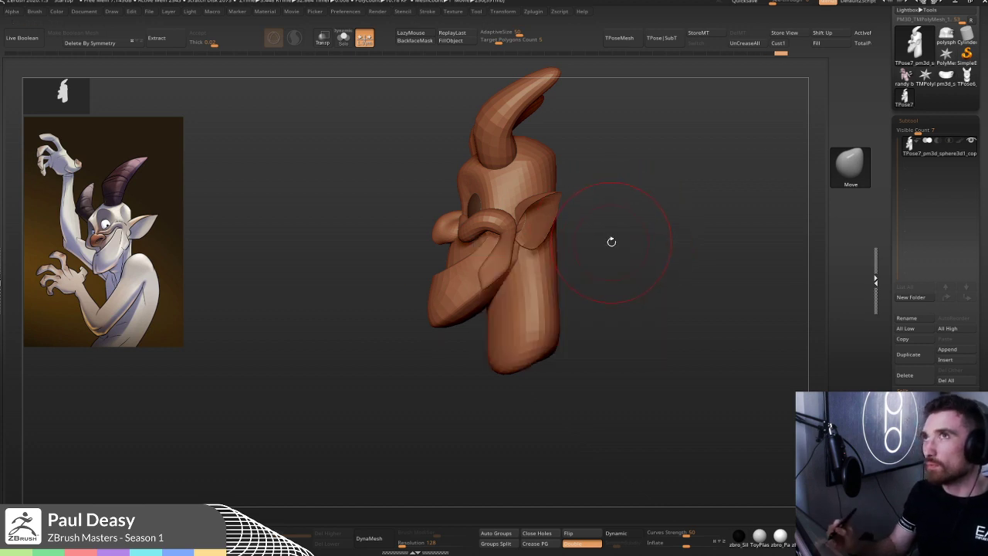
right_click(542, 189)
left_click_drag(553, 155, 554, 168)
left_click_drag(555, 314, 560, 328)
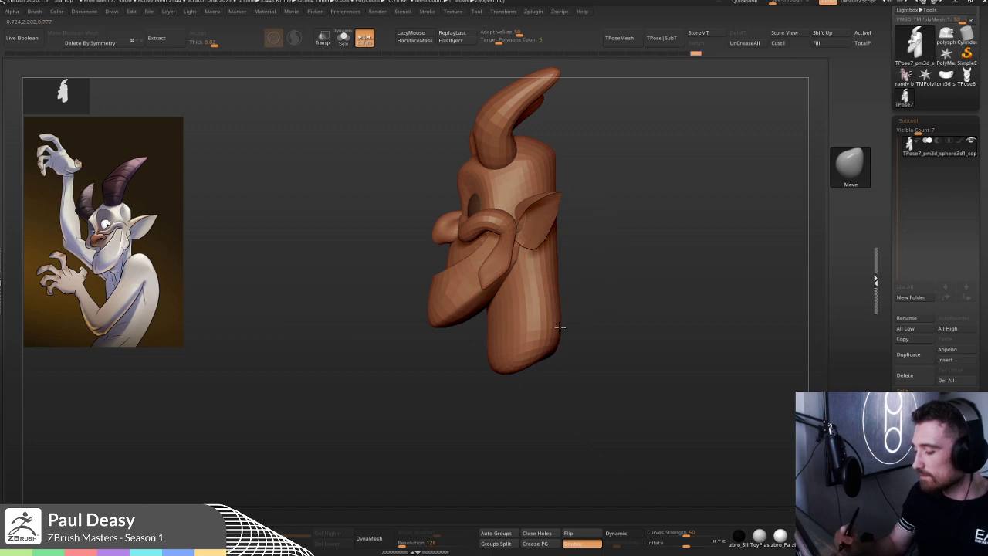
left_click_drag(590, 285, 596, 277)
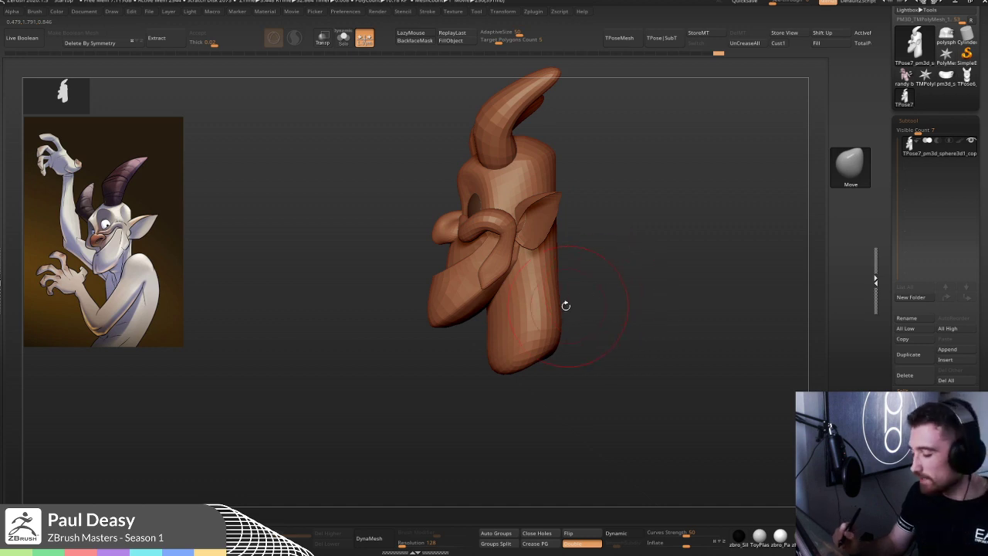
mouse_move(513, 325)
left_mouse_down()
mouse_move(562, 347)
mouse_move(556, 319)
left_mouse_up()
left_click_drag(563, 265, 569, 264)
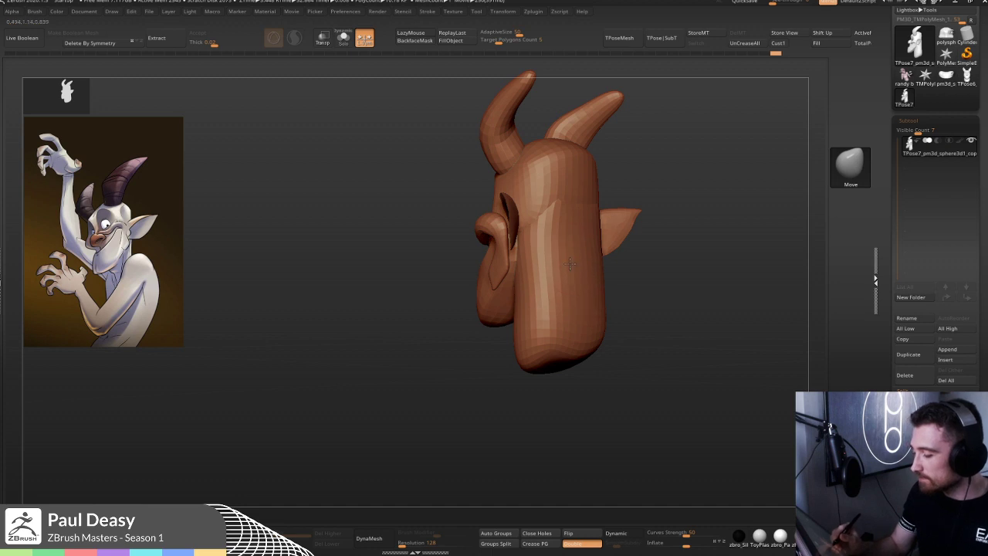
- Round the lower end of the neck from the back and the front with the Move brush
mouse_move(606, 196)
left_mouse_down()
mouse_move(600, 212)
mouse_move(624, 226)
mouse_move(613, 257)
mouse_move(597, 262)
mouse_move(607, 254)
mouse_move(575, 331)
mouse_move(629, 329)
left_mouse_up()
right_click(599, 259)
right_click(573, 325)
key("space")
key("shift")
mouse_move(553, 330)
left_mouse_down()
mouse_move(539, 335)
mouse_move(602, 337)
left_mouse_up()
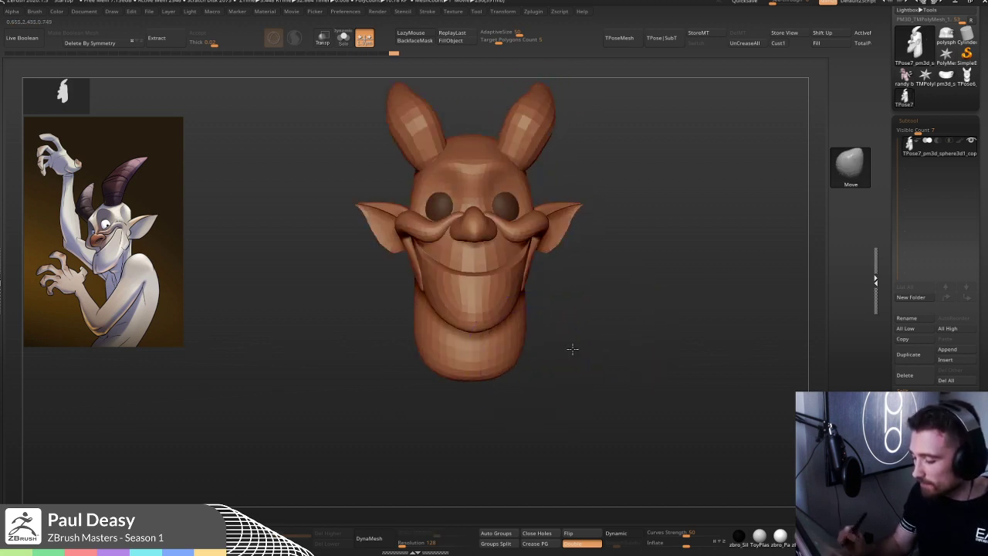
key("space")
left_click_drag(509, 365, 491, 380)
left_click_drag(538, 335, 525, 354, "alt")
key("space")
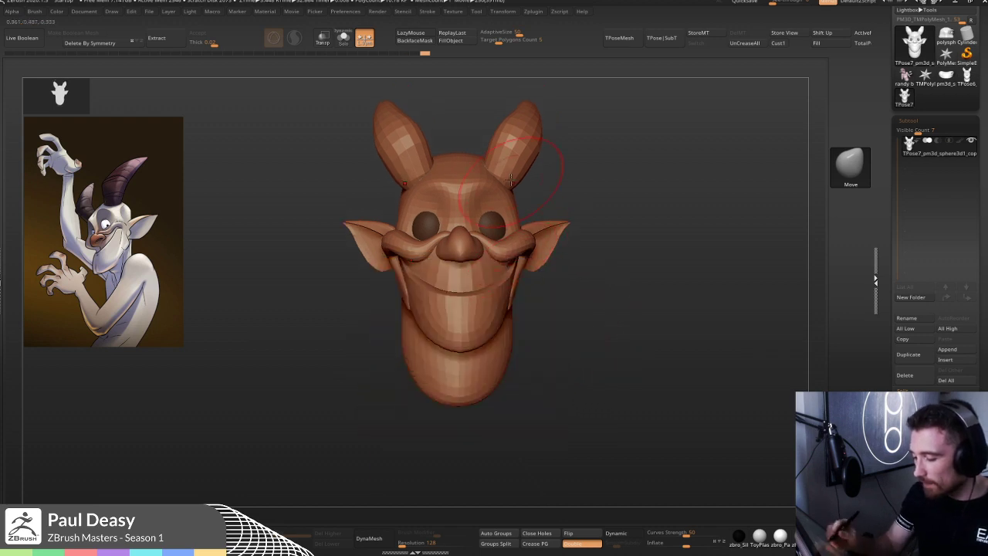
- Nudge the outer parts of the cheek rolls with a resized Move brush
key("space")
left_click_drag(507, 260, 506, 268)
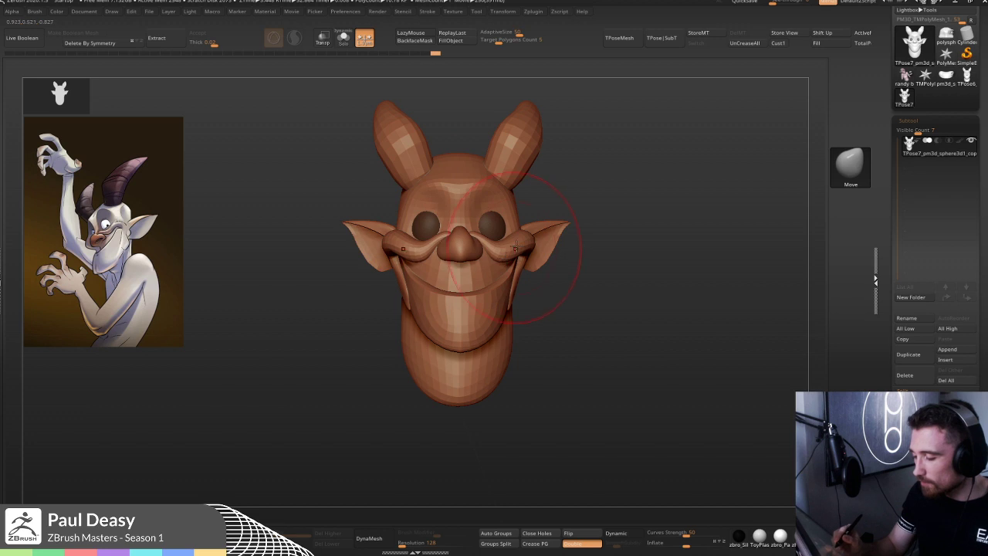
key("space")
left_click_drag(519, 249, 525, 249)
left_click_drag(595, 223, 541, 239)
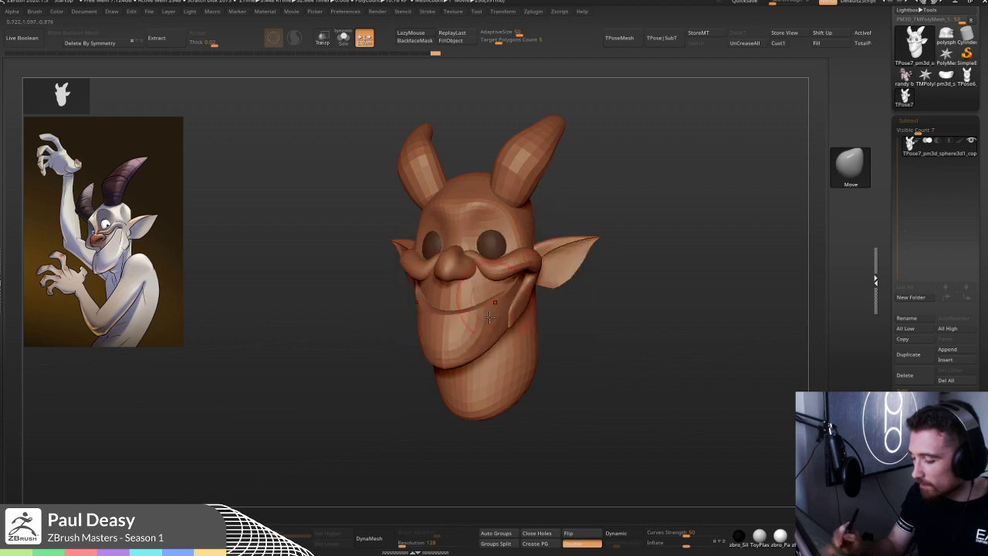
- Isolate the lower jaw and try masking it apart from the head, then undo the masking and show everything
right_click_drag(454, 318, 600, 308, "ctrl")
left_click_drag(600, 309, 610, 324, "ctrl")
left_click(522, 320, "ctrl+shift")
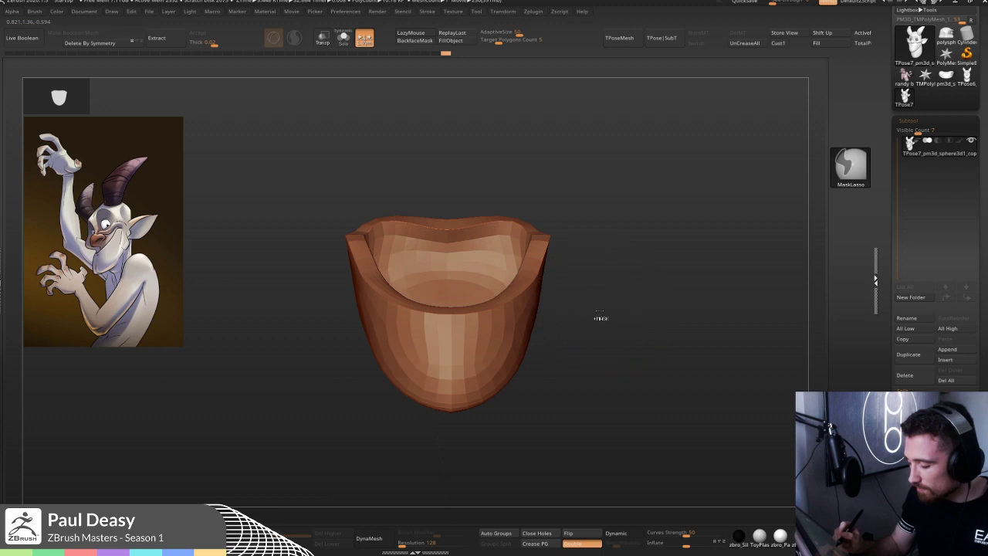
left_click(596, 312, "ctrl")
left_click(609, 313, "ctrl+shift")
left_click(610, 313, "ctrl")
mouse_move(531, 294)
left_mouse_down()
mouse_move(530, 284)
mouse_move(605, 291)
left_mouse_up()
left_click(533, 276, "ctrl+shift")
left_click(601, 279, "ctrl")
left_click(605, 286, "ctrl+shift")
key("ctrl+z")
key("ctrl+z")
left_click(616, 280, "ctrl+shift")
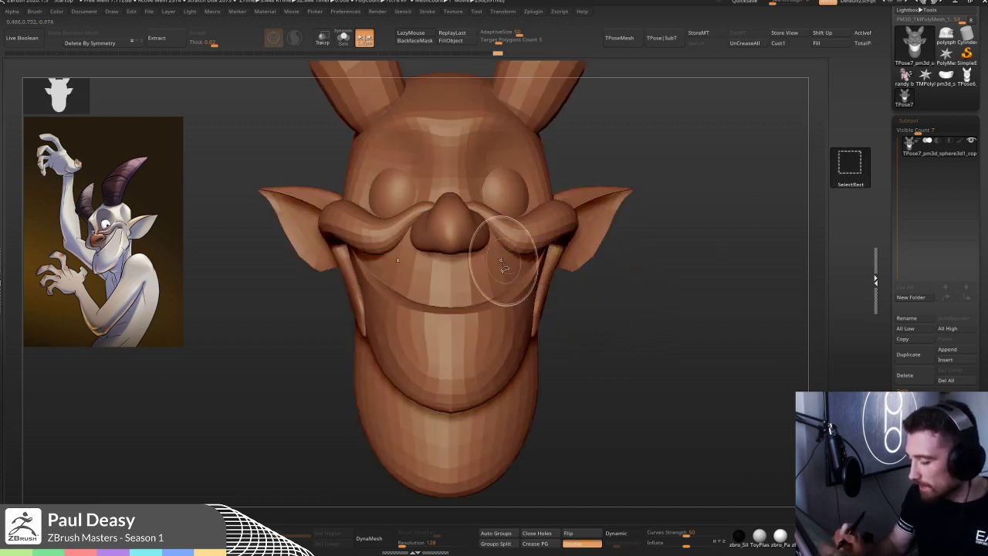
- Isolate the upper muzzle beneath the nose, mask it and show the whole head again
left_click(504, 264, "ctrl+shift")
left_click(630, 274, "ctrl")
left_click(631, 274, "ctrl+shift")
key("space")
left_click_drag(588, 263, 593, 262)
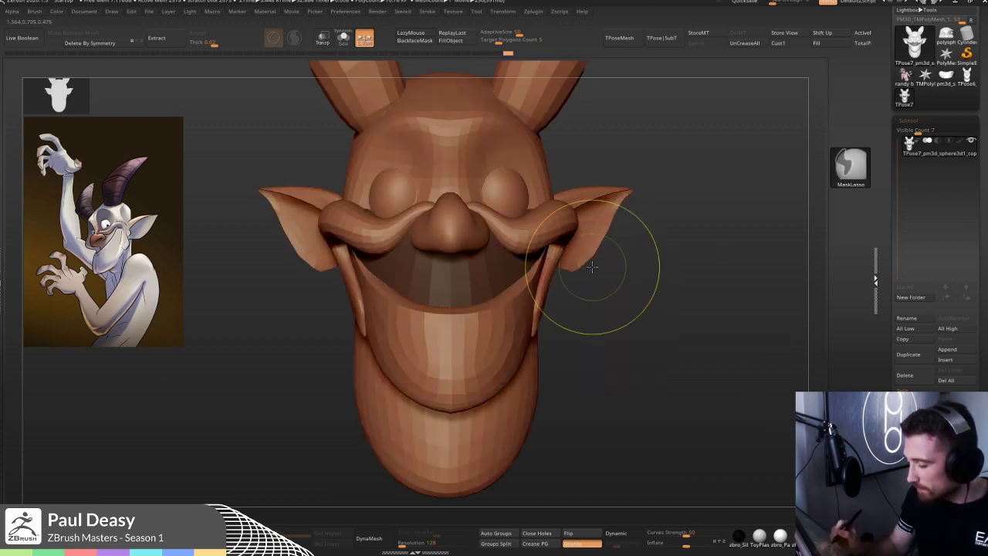
left_click(591, 265, "ctrl")
- Clear the muzzle mask, isolate the lower jaw and bring the whole head back into view
left_click_drag(656, 296, 608, 344)
left_click(614, 294, "ctrl")
left_click(533, 270, "ctrl+shift")
left_click(622, 293, "ctrl")
left_click(624, 295, "ctrl+shift")
left_click(632, 302, "ctrl")
- Reshape the chin and lower jaw with a resized Move brush, working from front and three-quarter views
right_click(608, 345)
left_click_drag(539, 416, 494, 420, "alt")
left_click(455, 338)
right_click(462, 338)
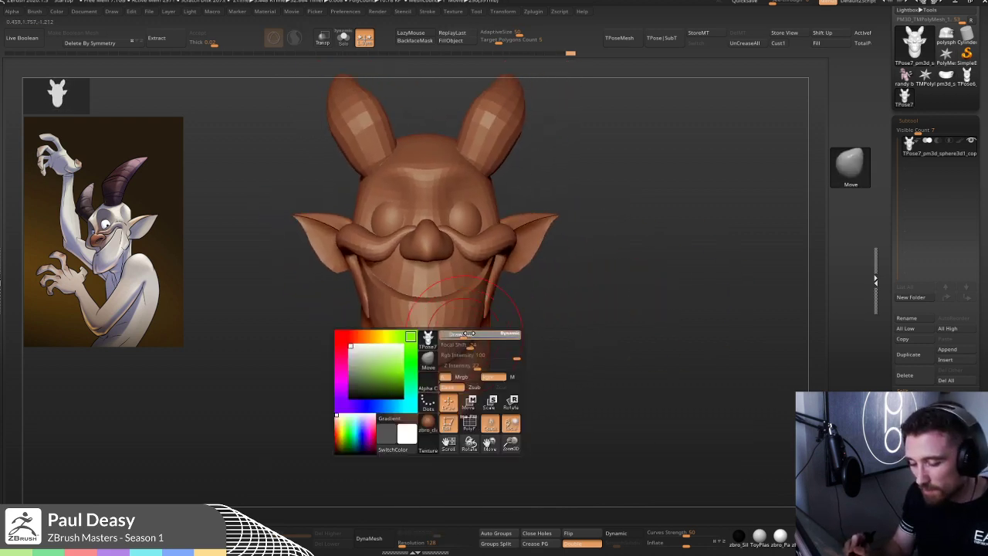
right_click_drag(470, 331, 451, 348)
right_click(452, 349)
left_click_drag(452, 349, 454, 338)
mouse_move(454, 338)
right_mouse_down()
mouse_move(465, 339)
mouse_move(471, 323)
right_mouse_up()
right_click(465, 340)
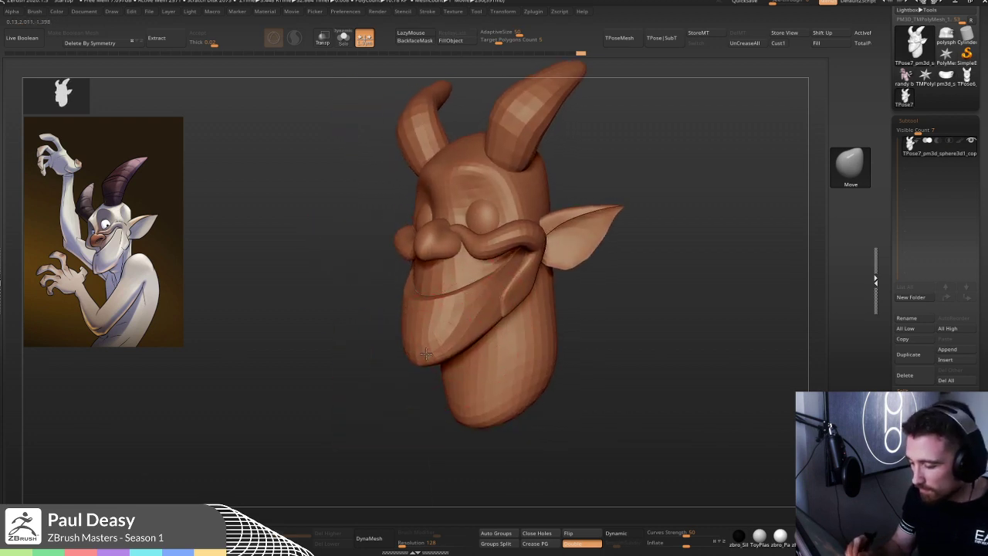
right_click(472, 315)
right_click(530, 241)
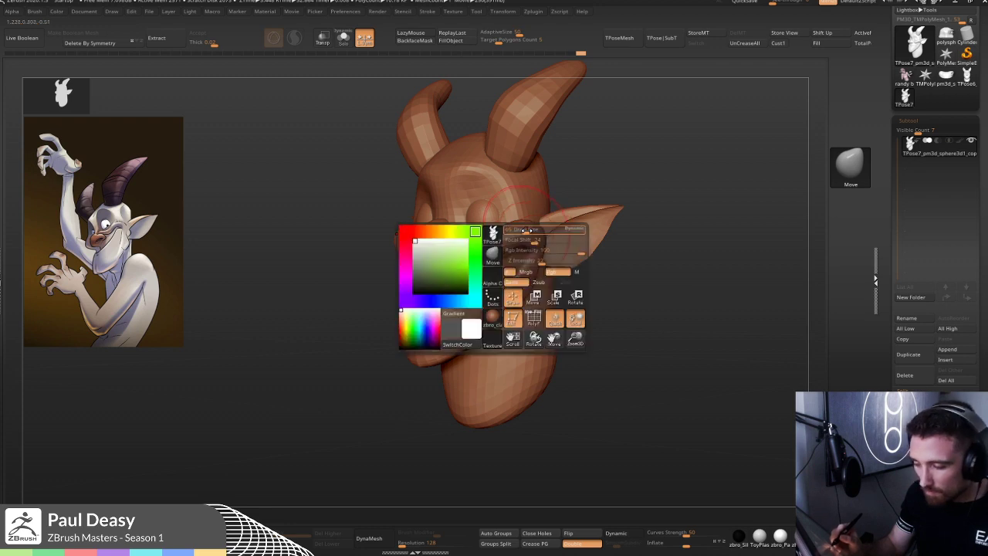
- Isolate the skull, then show all parts with everything except the skull masked
right_click_drag(492, 176, 498, 187, "alt")
left_click(499, 187, "ctrl+shift")
left_click(589, 187, "ctrl")
left_click(590, 188, "ctrl+shift")
left_click(593, 187, "ctrl")
right_click_drag(560, 196, 562, 205, "alt")
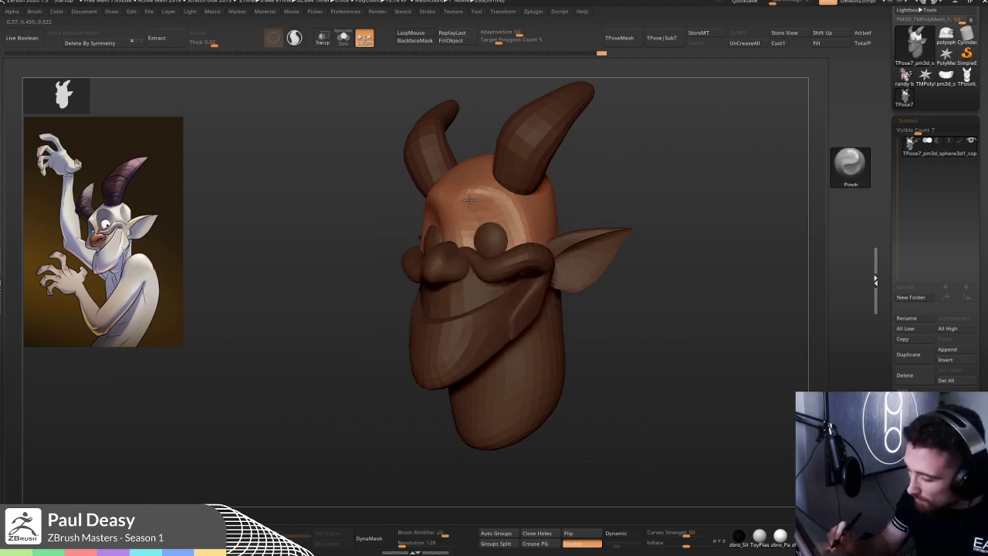
- Sharpen the brow ridges above the eye sockets with the Pinch brush and clear the mask
key("space")
left_click_drag(483, 203, 476, 203)
mouse_move(471, 191)
left_mouse_down()
mouse_move(485, 189)
mouse_move(474, 199)
left_mouse_up()
key("space")
right_click_drag(474, 200, 470, 201)
left_click_drag(474, 199, 456, 241)
mouse_move(477, 188)
left_mouse_down()
mouse_move(511, 209)
mouse_move(514, 226)
left_mouse_up()
mouse_move(487, 193)
left_mouse_down()
mouse_move(530, 238)
mouse_move(540, 229)
left_mouse_up()
left_click_drag(598, 215, 650, 252)
- Switch to the Move brush, resize it and refine the shape of the brow and eye area
key("b")
key("m")
key("v")
key("space")
right_click_drag(555, 292, 502, 270)
key("w")
key("q")
- Transfer the changes on the combined Transpose Master mesh back to the separate subtools
mouse_move(657, 193)
right_mouse_down()
mouse_move(633, 209)
mouse_move(649, 203)
right_mouse_up()
key("space")
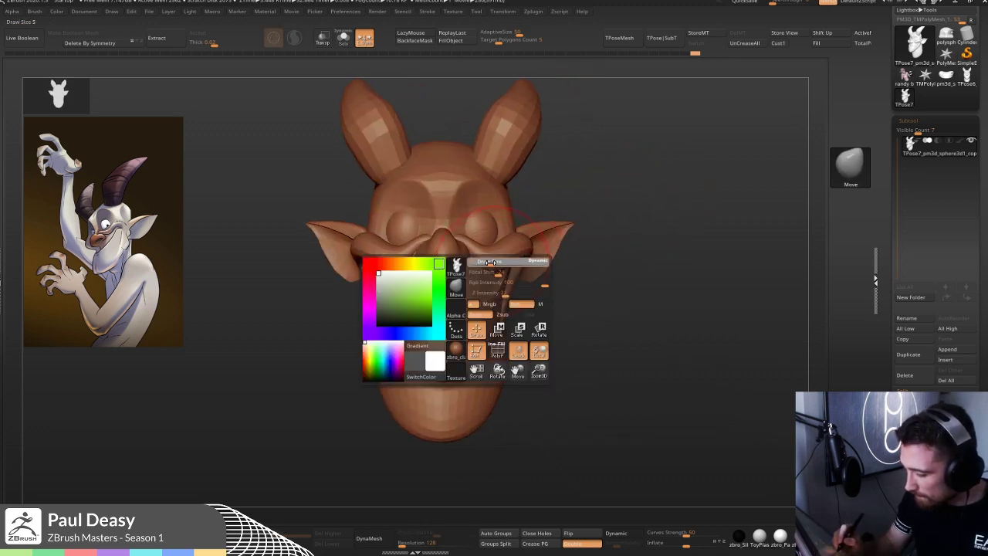
left_click(662, 38)
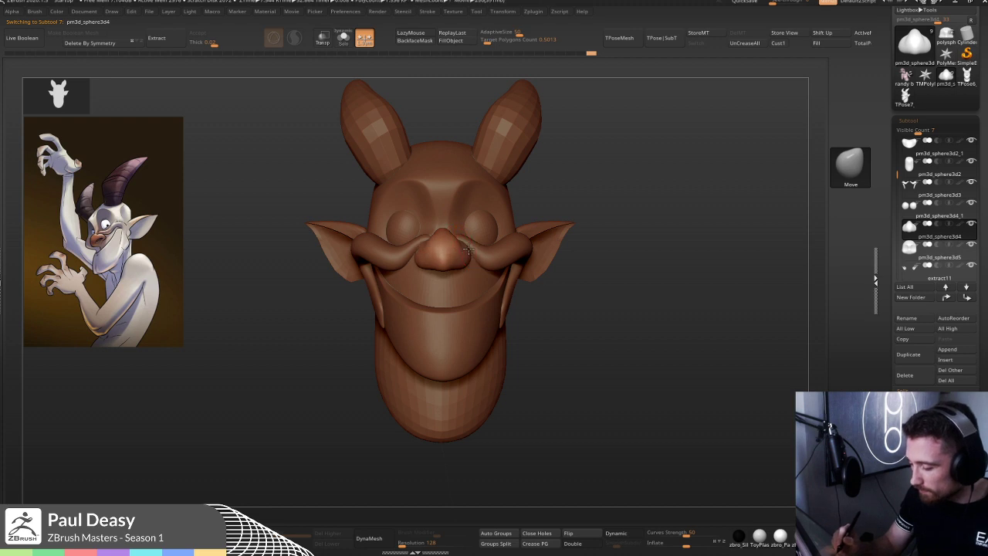
- Reshape the nostril side of the nose subtool with the Move brush
mouse_move(469, 248)
right_mouse_down()
mouse_move(394, 255)
mouse_move(397, 324)
right_mouse_up()
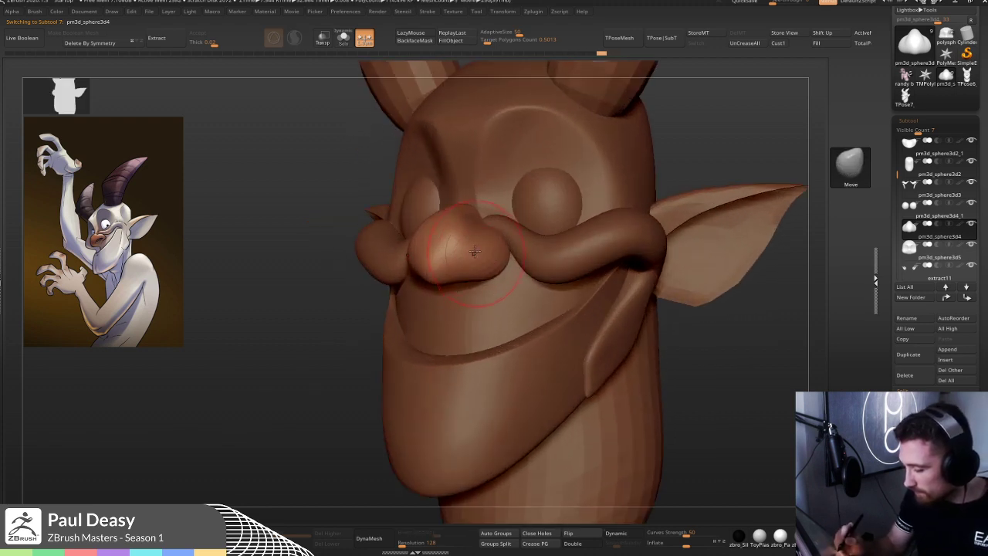
right_click_drag(467, 259, 463, 274)
left_click_drag(463, 275, 462, 277)
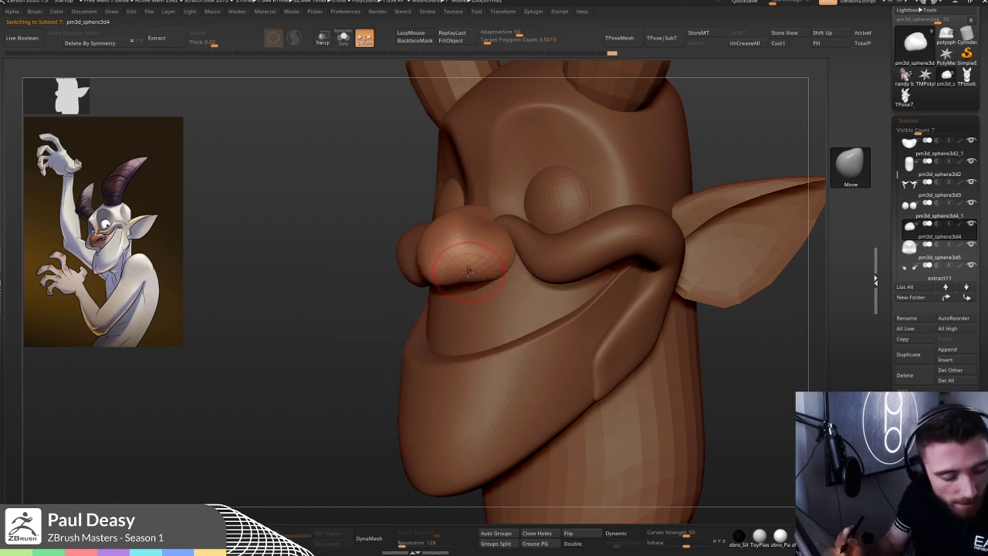
- Sharpen the lower edge of the nose around the nostril with the Pinch brush
key("b")
key("p")
key("i")
right_click_drag(477, 264, 459, 249)
key("space")
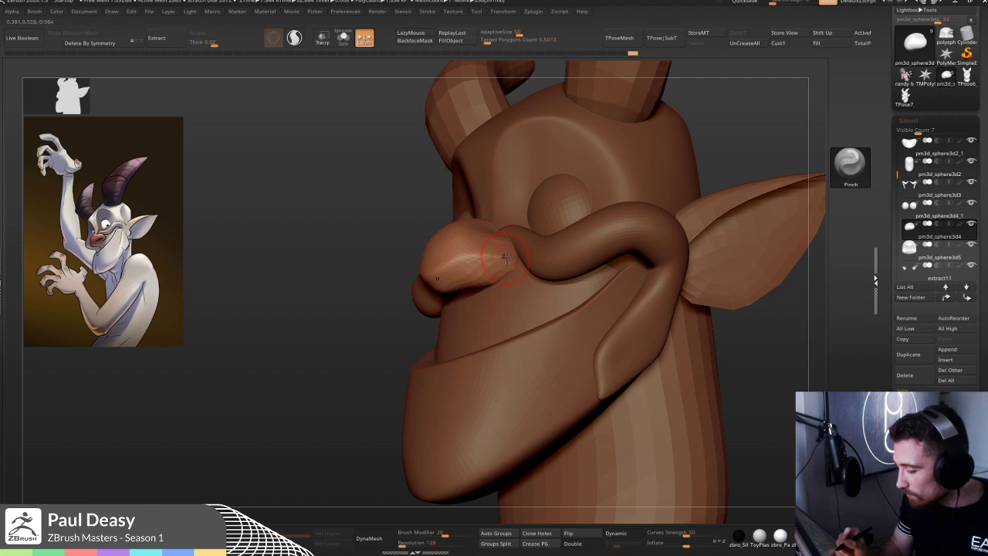
key("ctrl+shift+z")
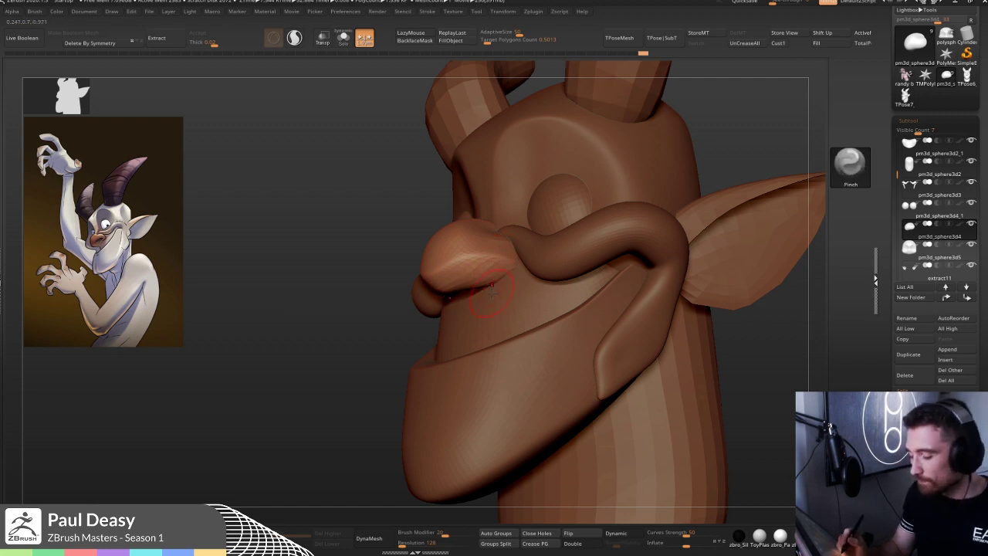
key("ctrl+shift+s")
key("ctrl+shift+s")
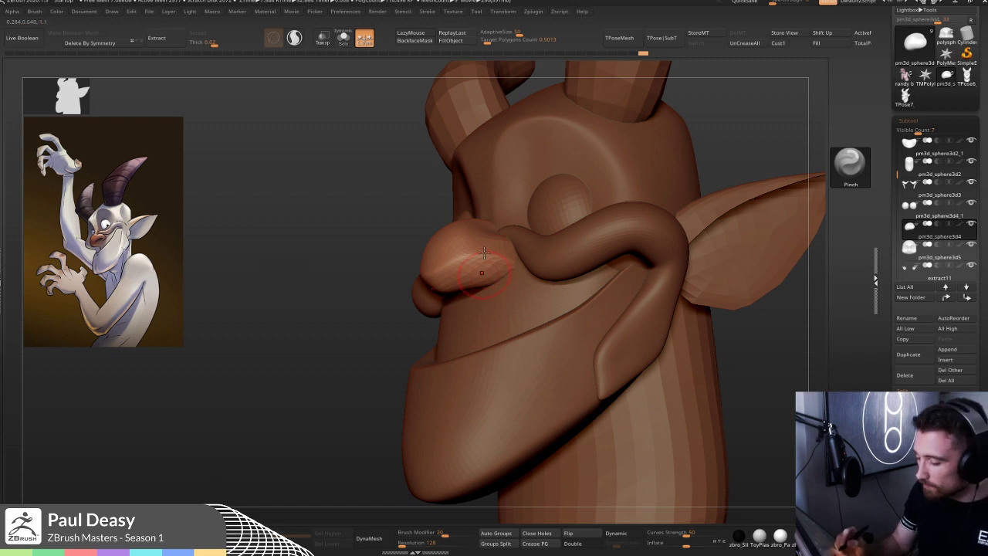
right_click_drag(482, 260, 477, 223)
- Refine the underside and profile of the nose with the Move brush, smoothing the nostril area
key("b")
key("m")
key("v")
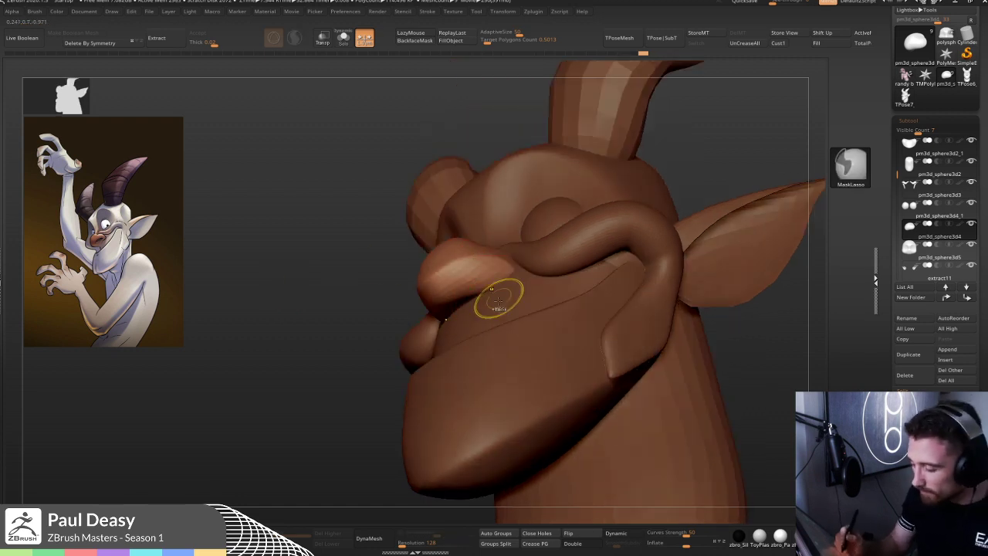
key("space")
mouse_move(468, 305)
left_mouse_down()
mouse_move(480, 327)
mouse_move(489, 308)
left_mouse_up()
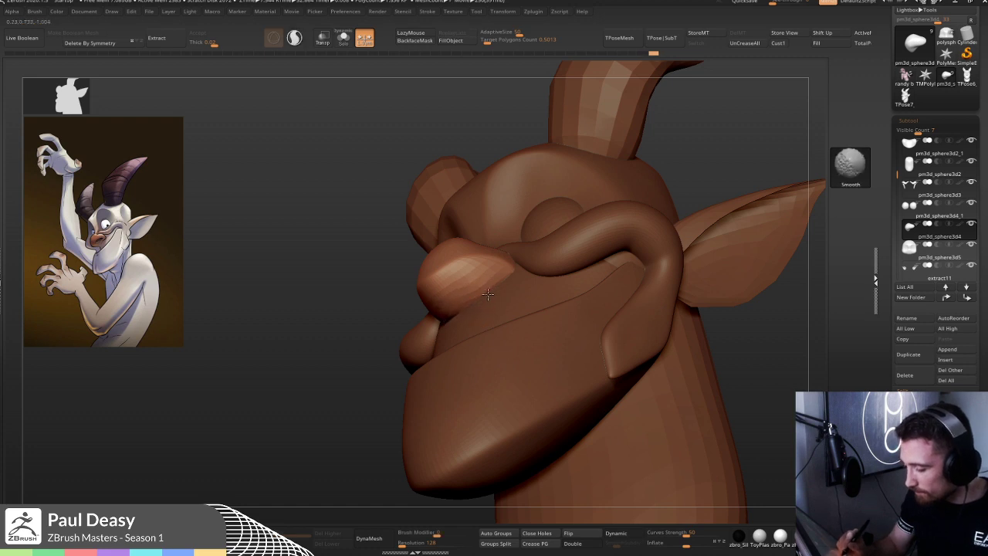
right_click_drag(480, 299, 450, 359)
right_click(450, 358)
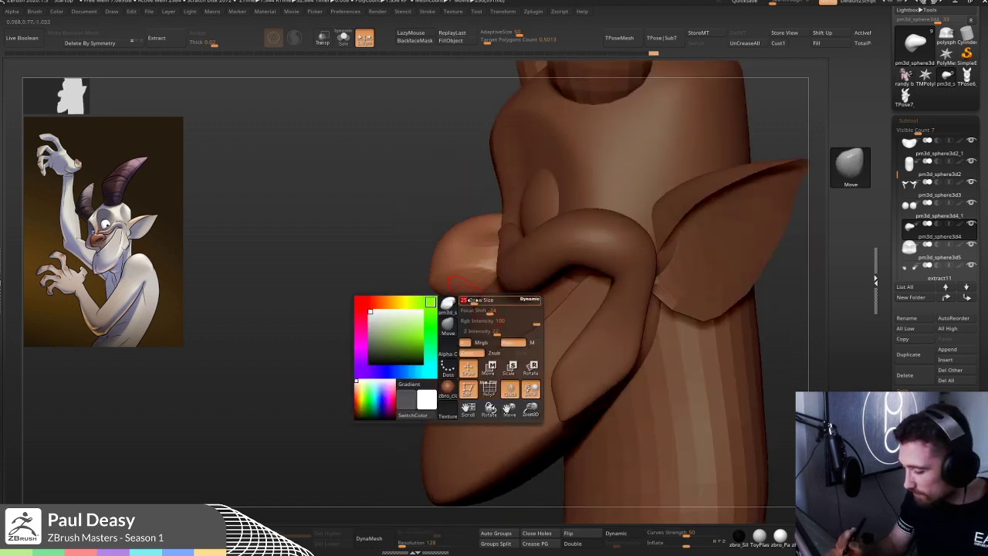
left_click_drag(463, 296, 476, 289, "shift")
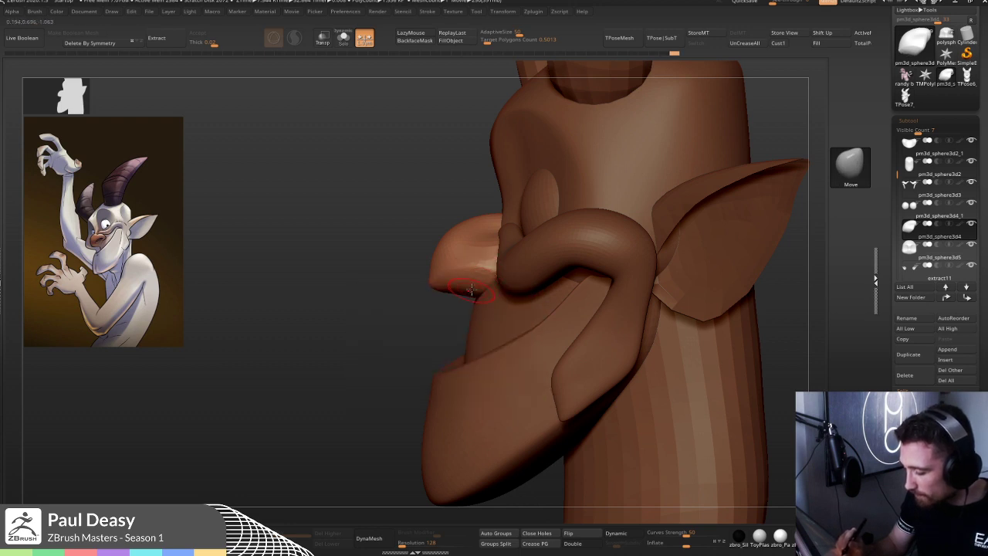
left_click_drag(453, 338, 264, 420)
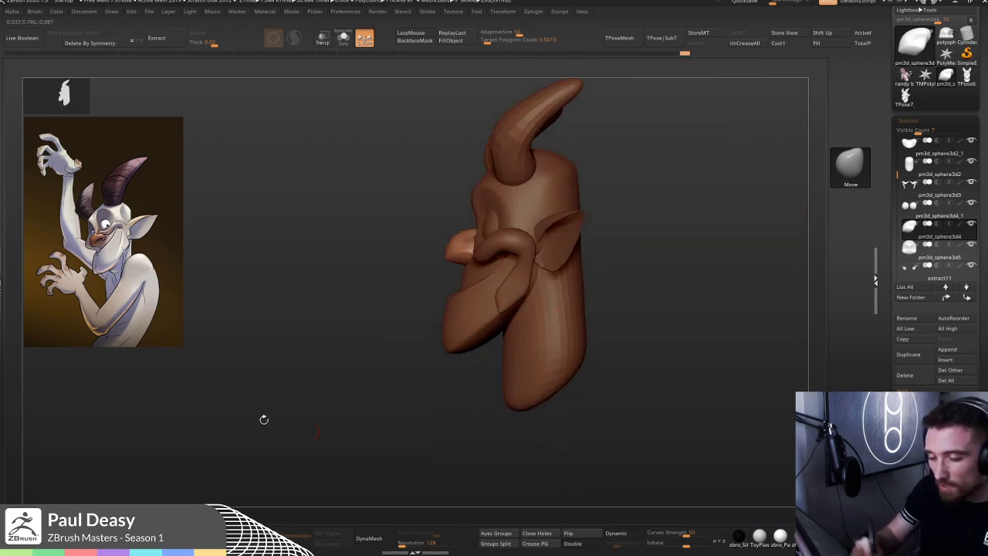
left_click_drag(601, 386, 598, 316, "alt")
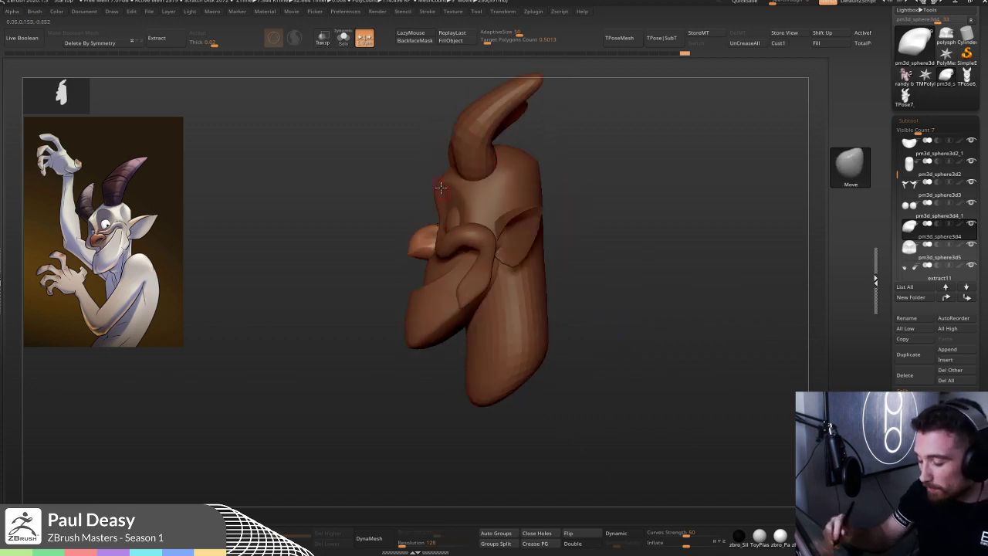
- Select the lower jaw subtool and reshape its rear portion behind the cheek fold with the Move brush
left_click_drag(558, 209, 563, 286)
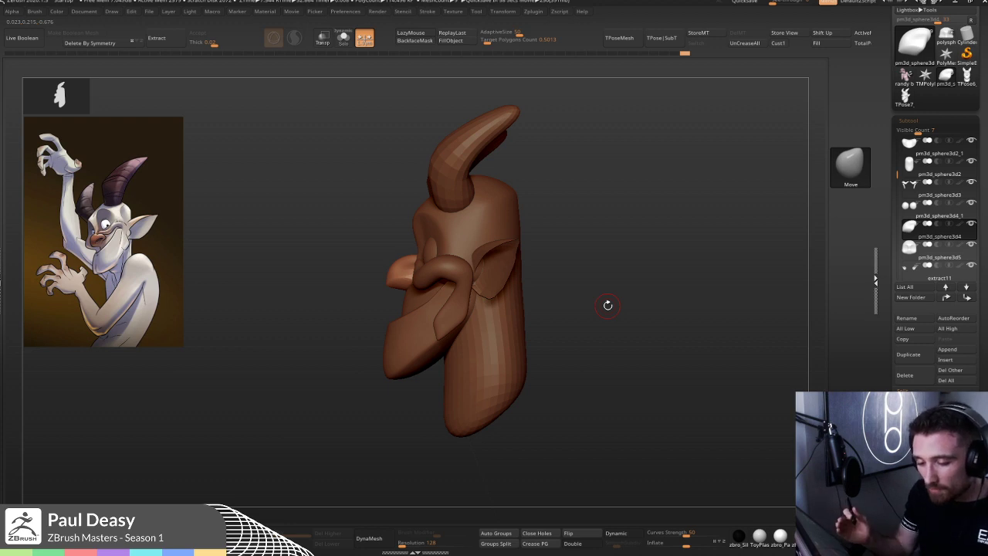
left_click_drag(578, 240, 611, 245, "shift")
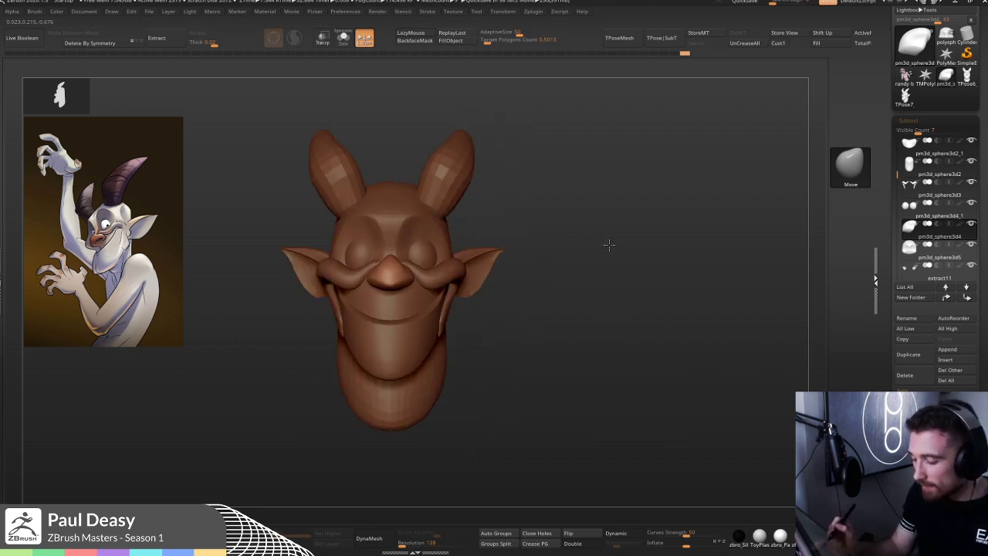
left_click(505, 264, "alt")
left_click(460, 278, "alt")
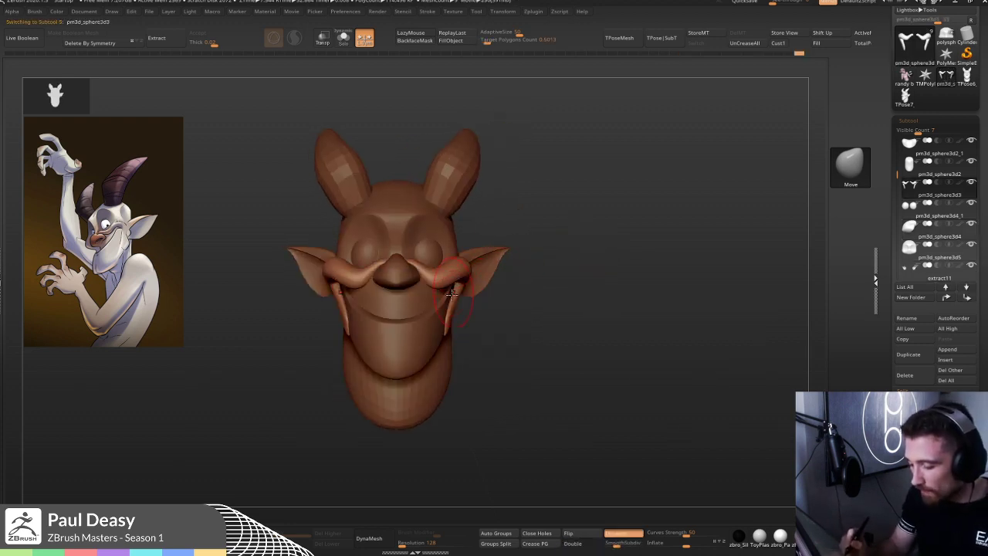
left_click(423, 316, "alt")
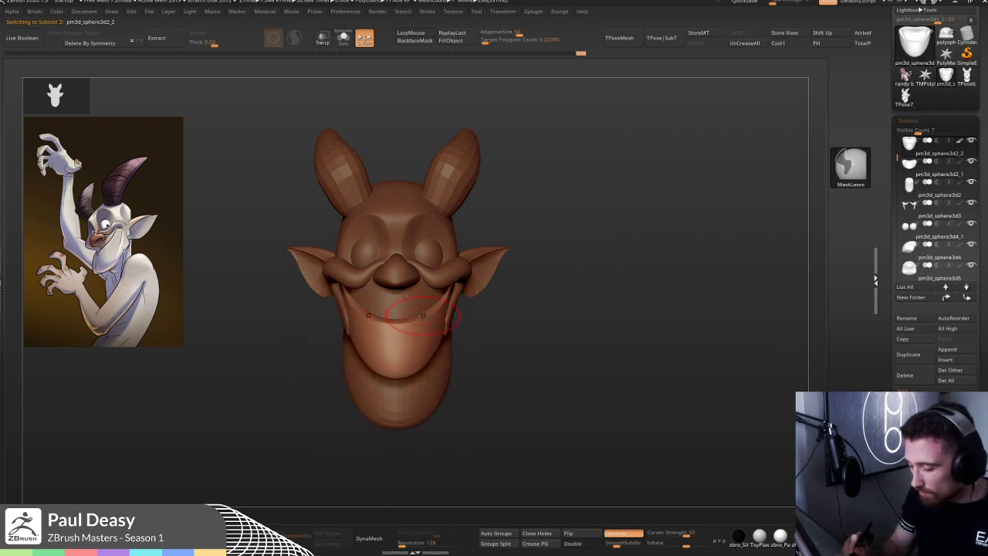
left_click_drag(494, 302, 450, 307)
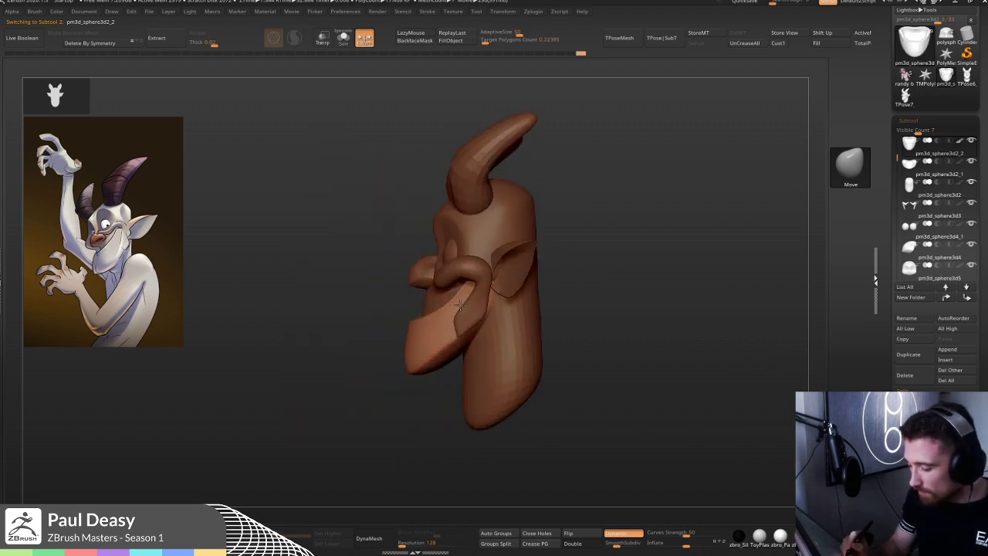
right_click(455, 303)
right_click_drag(468, 288, 602, 280, "ctrl")
key("alt+s")
mouse_move(494, 264)
left_mouse_down()
mouse_move(474, 277)
mouse_move(494, 273)
left_mouse_up()
key("alt+s")
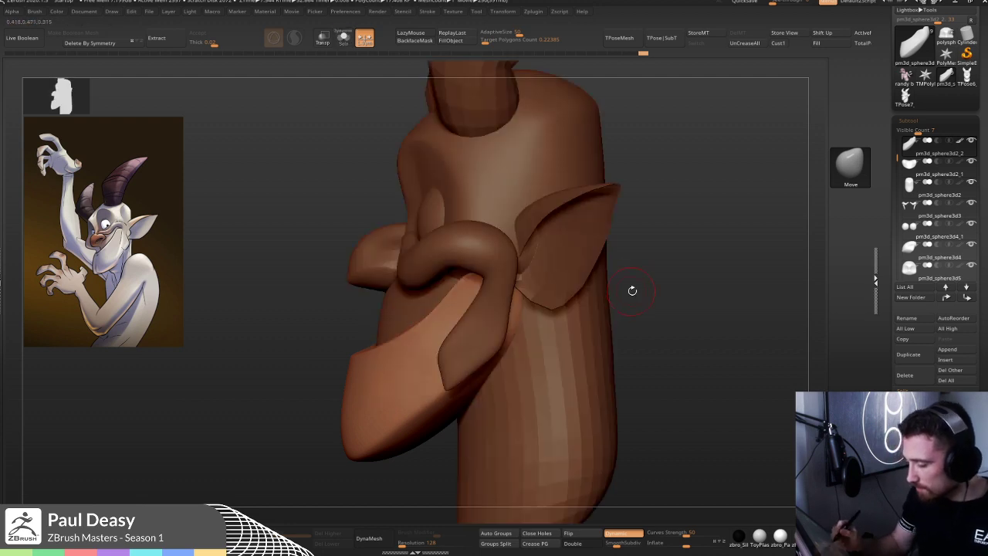
mouse_move(651, 300)
right_mouse_down()
mouse_move(669, 303)
mouse_move(647, 295)
right_mouse_up()
key("f")
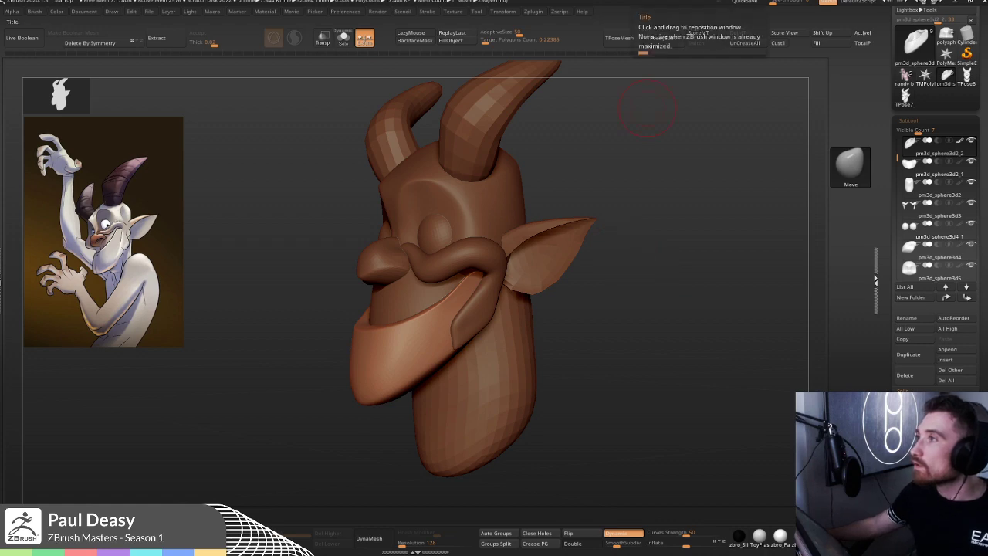
- Review the Sculpting Workflow notes image, covering the sculpting steps for still renders, and return to the sculpt
mouse_move(625, 0)
left_mouse_down()
mouse_move(547, 1)
mouse_move(582, 0)
left_mouse_up()
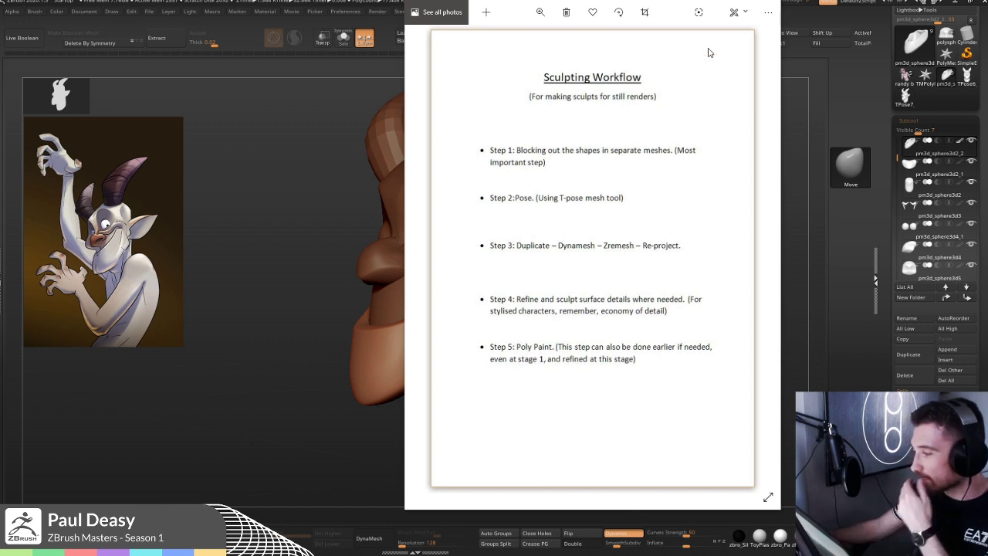
left_click_drag(540, 2, 652, 0)
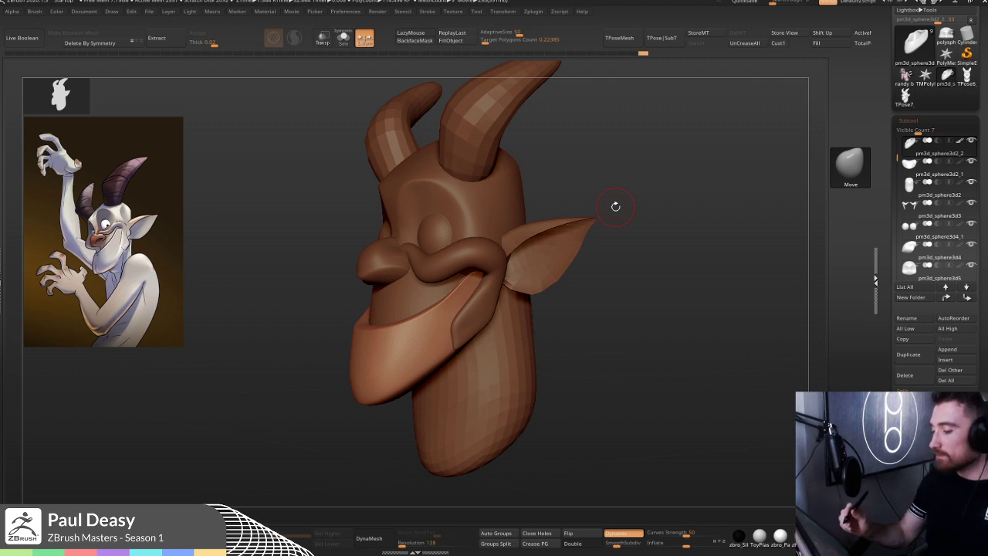
- Select the lower jaw subtool and raise its upper lip edge toward the nose with the Move brush
key("space")
key("s")
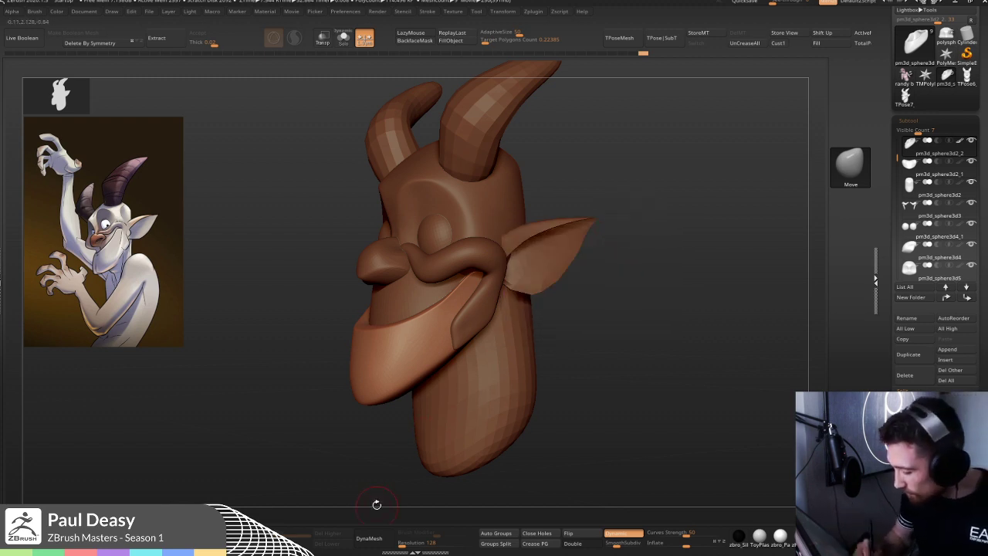
left_click(509, 366, "alt")
left_click_drag(563, 317, 618, 295, "alt")
left_click(541, 248, "alt")
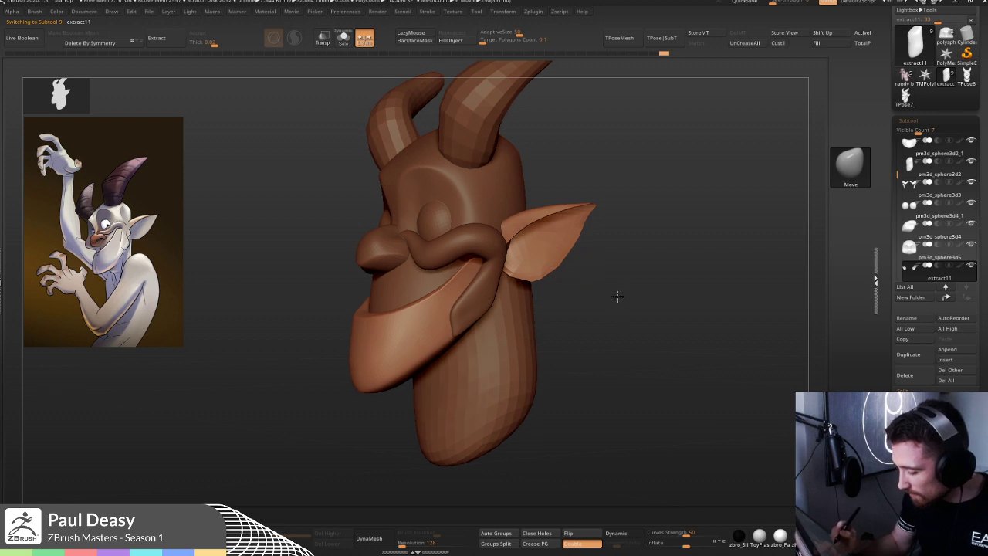
mouse_move(419, 306)
right_mouse_down()
mouse_move(409, 322)
mouse_move(426, 324)
right_mouse_up()
right_click(406, 299)
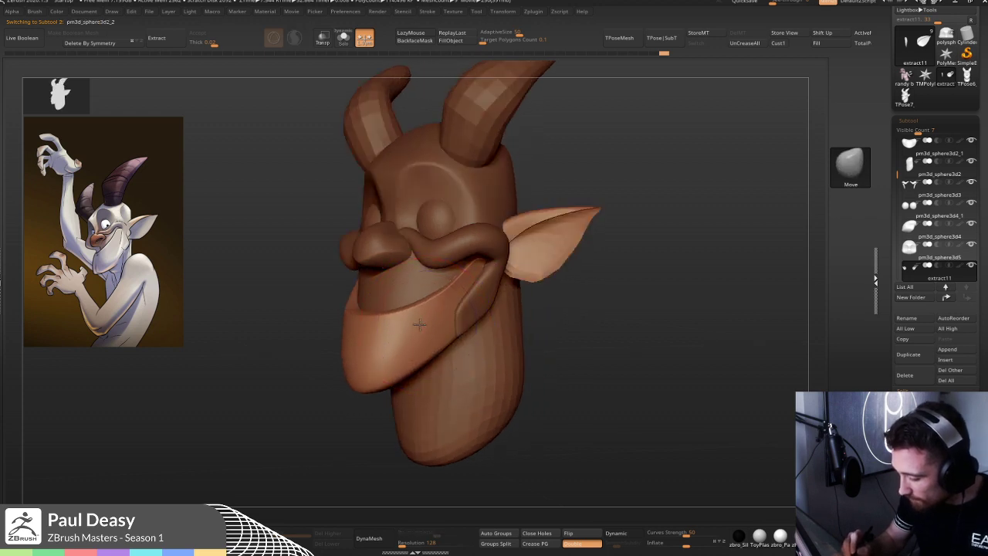
left_click(411, 325, "alt")
right_click_drag(388, 313, 397, 315)
left_click_drag(396, 315, 412, 297)
- Refine the lower jaw's mouth line from three-quarter and front views with the polygon wireframe shown
key("space")
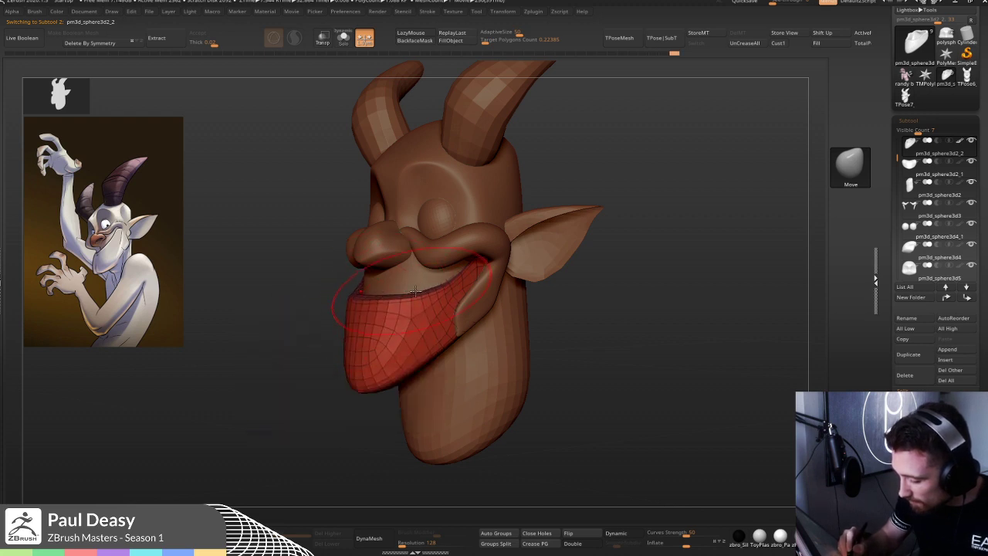
key("space")
right_click_drag(477, 277, 420, 299)
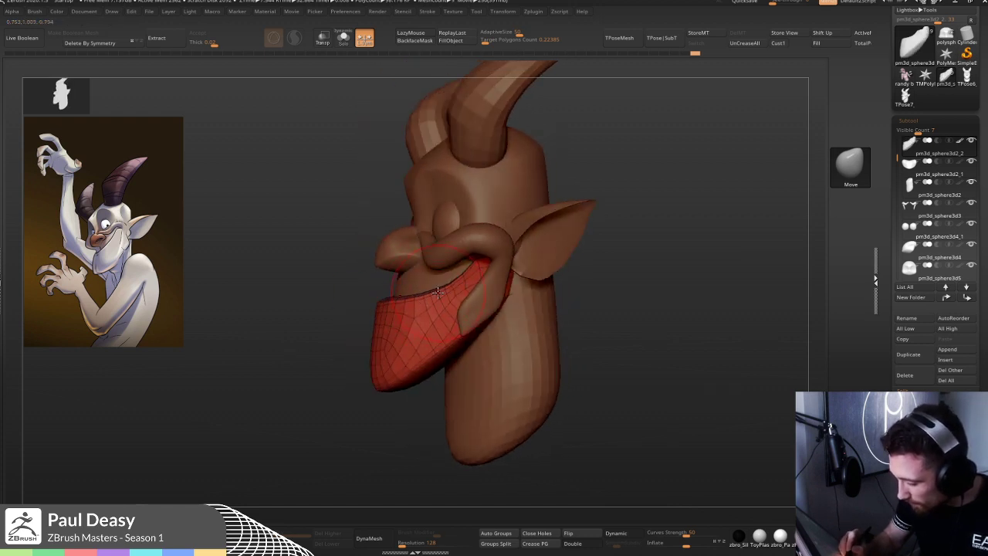
right_click_drag(417, 295, 457, 296, "shift")
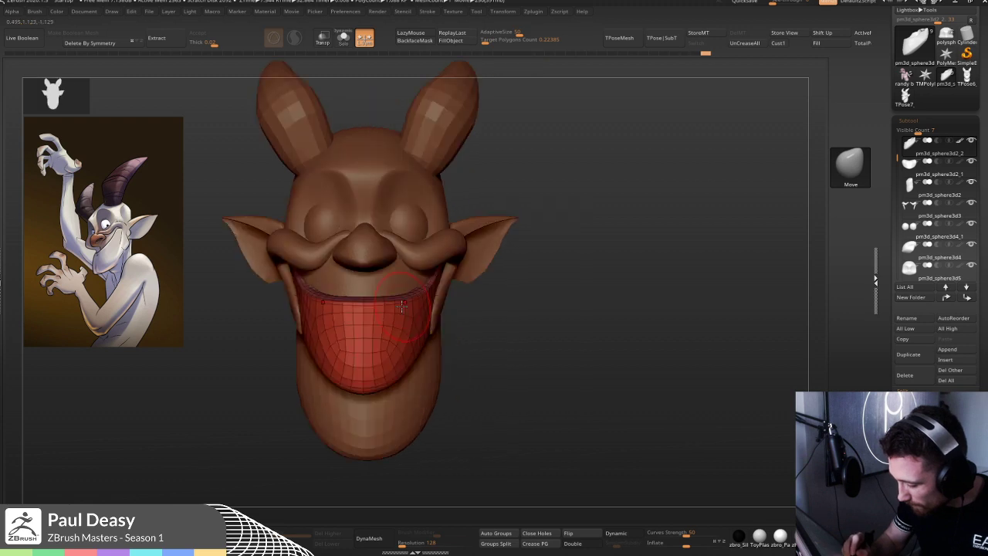
left_click_drag(390, 291, 388, 297)
- Adjust the sides of the lower jaw where they meet the cheek folds
left_click(447, 286, "alt")
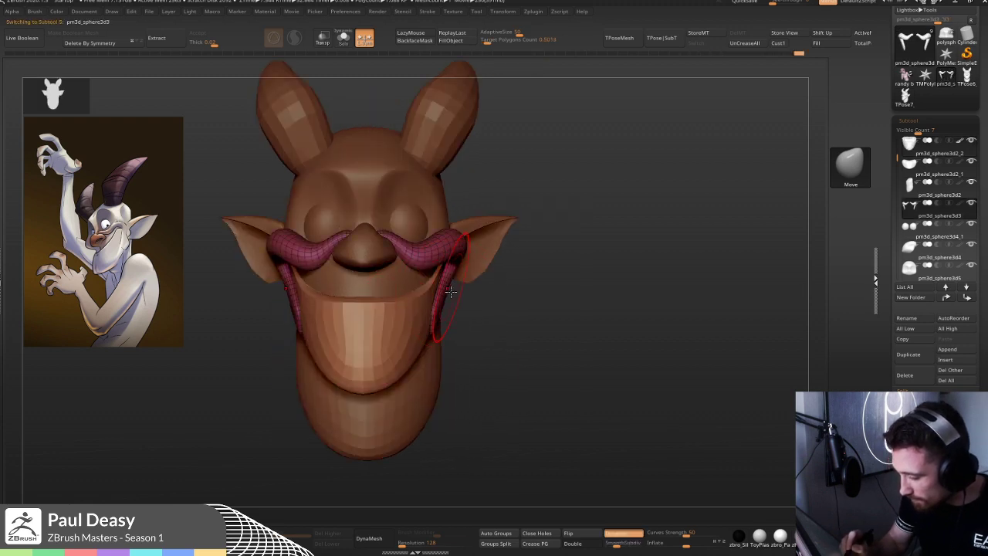
left_click(447, 294, "alt")
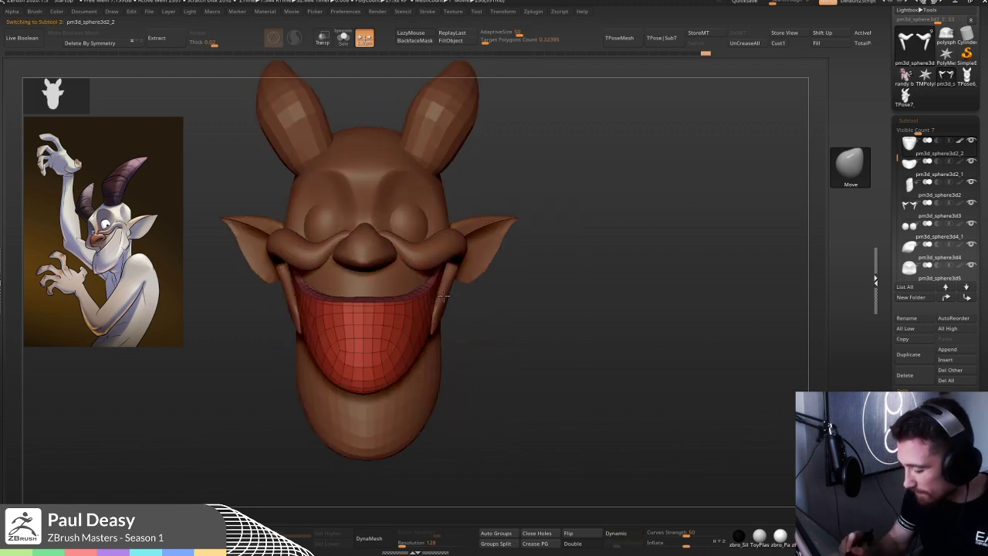
right_click_drag(466, 294, 364, 337)
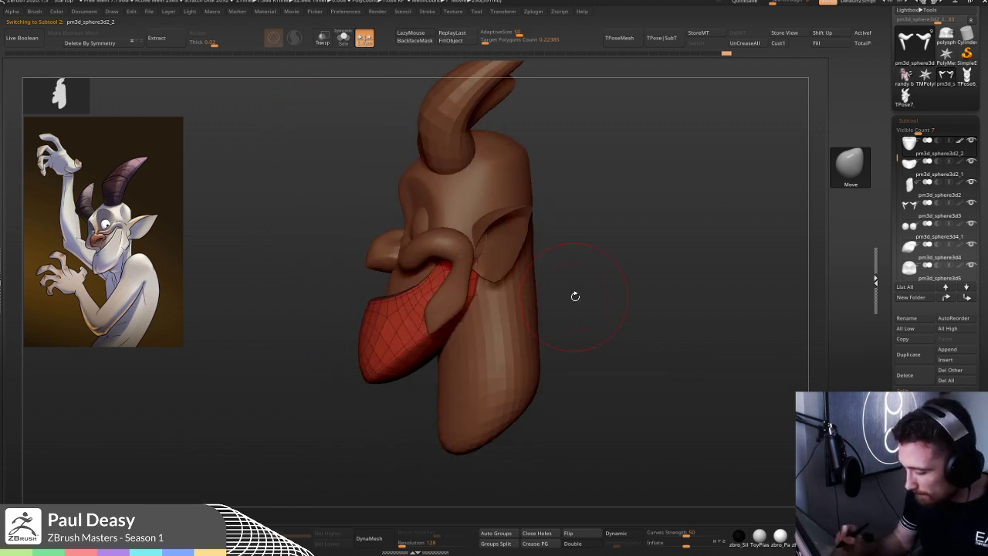
- Smooth the faceted neck and lower jaw subtools with dynamic subdivision
right_click_drag(576, 295, 508, 340)
left_click(508, 340, "alt")
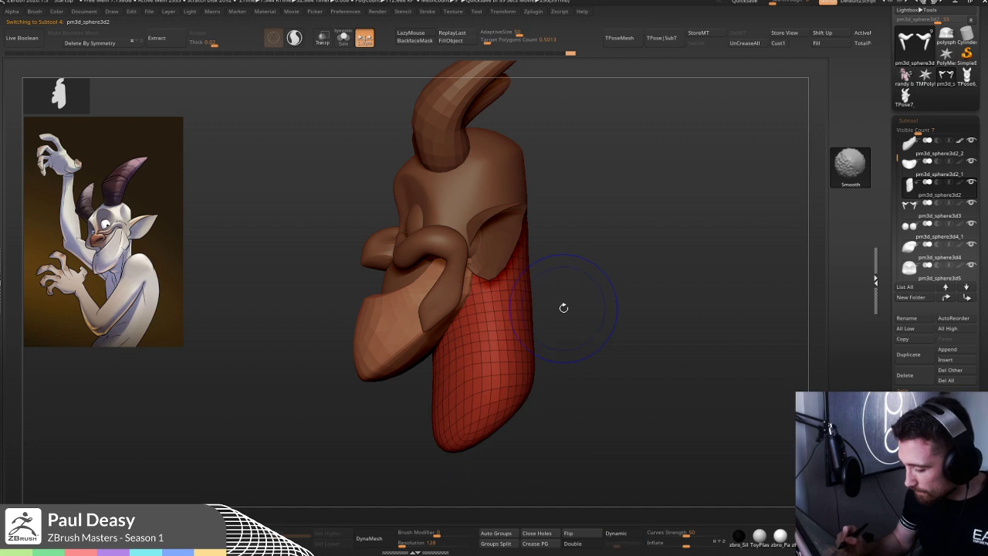
left_click(446, 342, "alt")
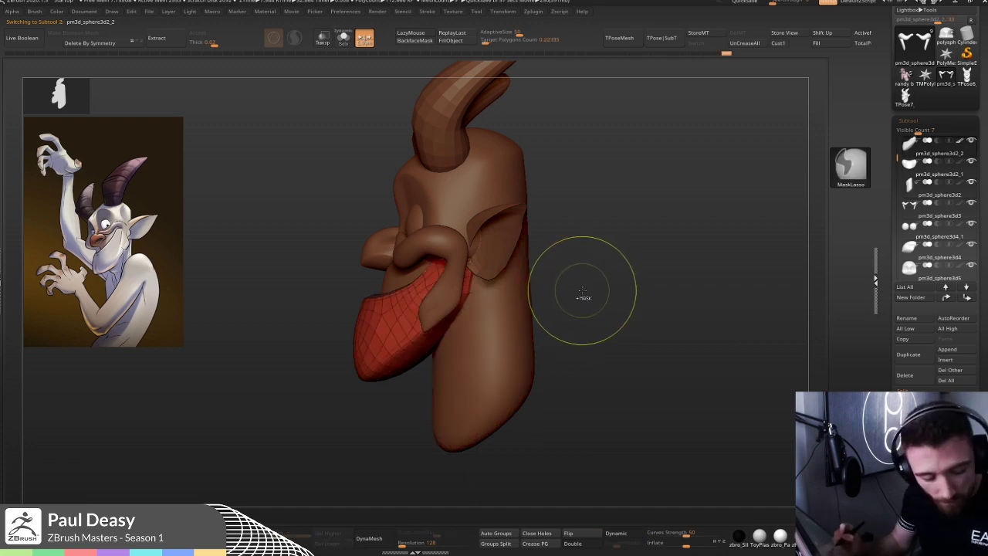
right_click(587, 283)
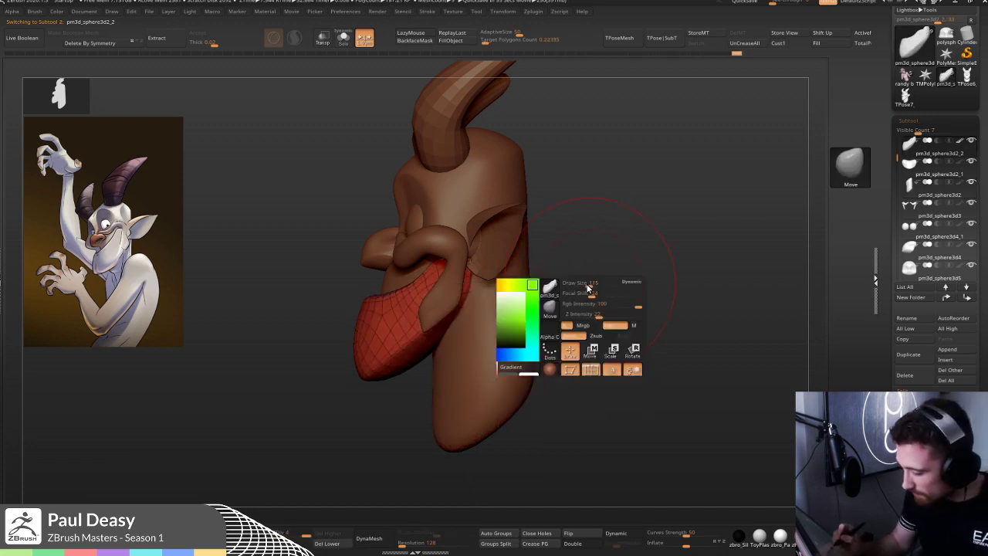
- Select the ear subtool and try thickening its polygons with the ZModeler brush
left_click(506, 247, "alt")
right_click_drag(531, 255, 551, 265, "ctrl")
key("b")
key("z")
key("m")
left_click_drag(502, 252, 493, 251)
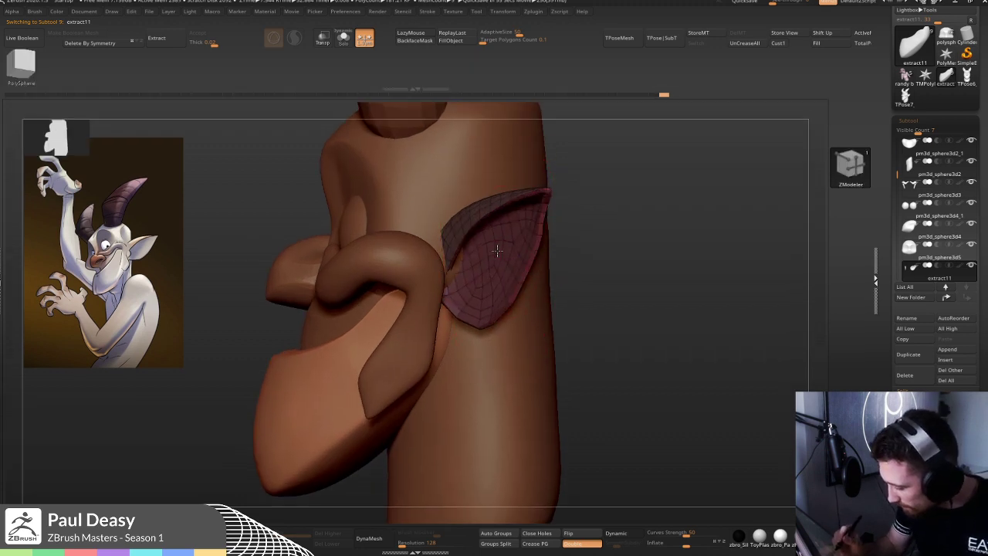
key("w")
key("q")
- Reshape the ear's side profile with the Move brush, drawing it slightly closer to the cheek
key("b")
key("m")
key("v")
left_click_drag(599, 233, 585, 233)
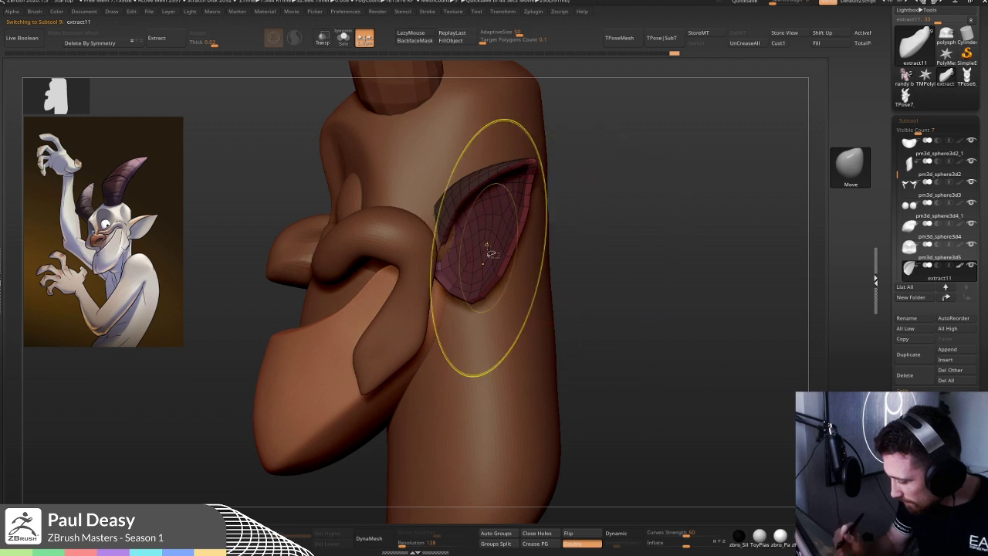
left_click(490, 253, "ctrl+shift")
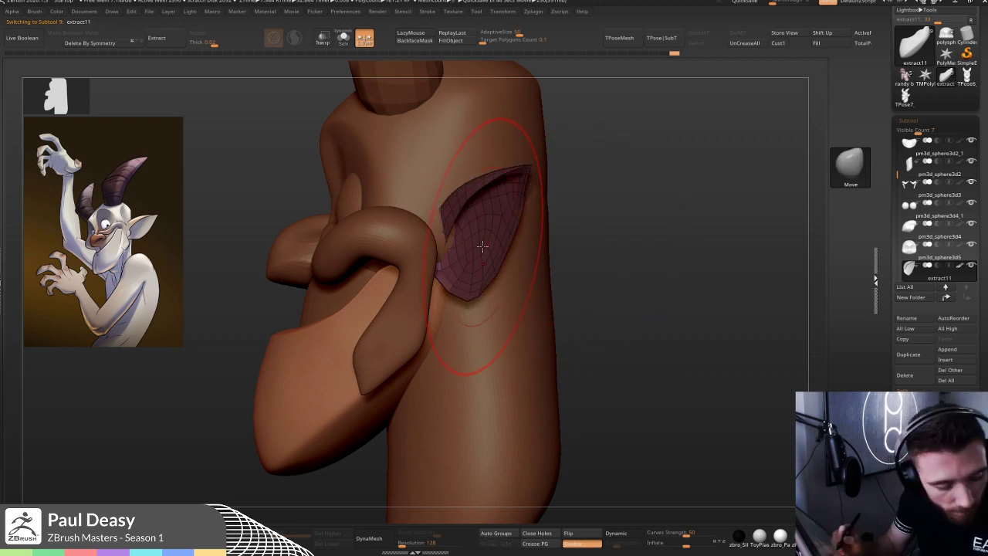
- Build up volume on the ear with the Inflate brush
key("b")
key("i")
key("n")
right_click_drag(471, 239, 468, 219)
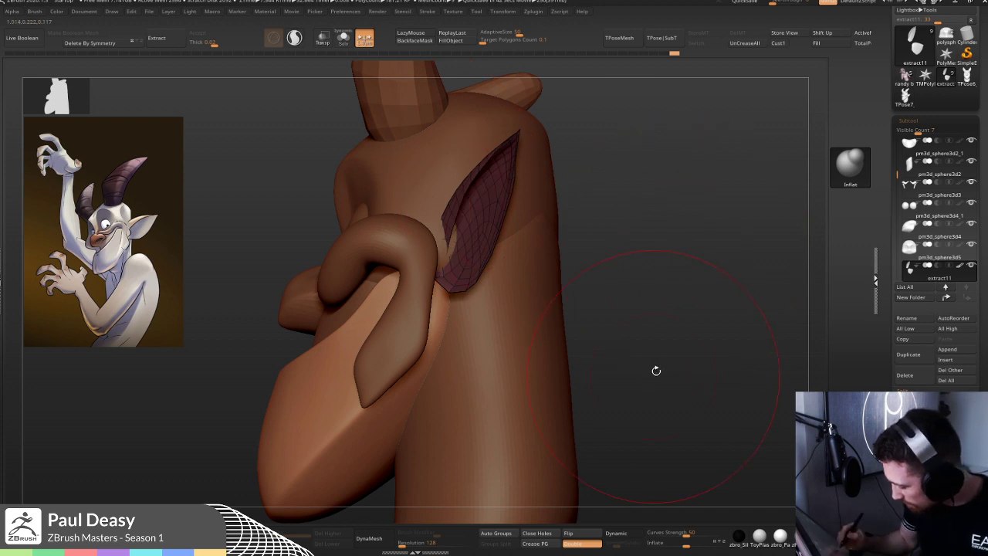
left_click(670, 349, "ctrl+shift")
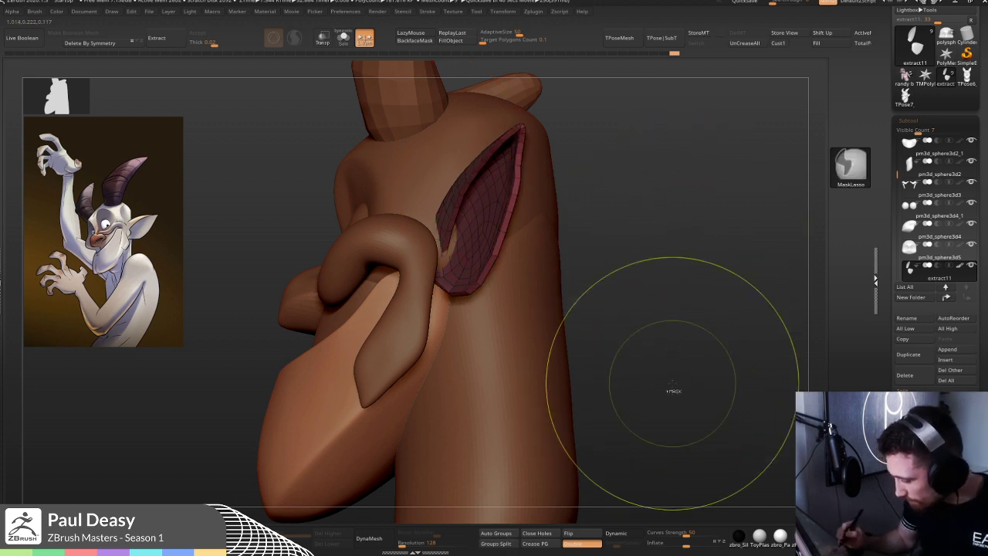
- Turn off double-sided display, flip the ear's normals, and turn double-sided display back on
left_click(593, 544)
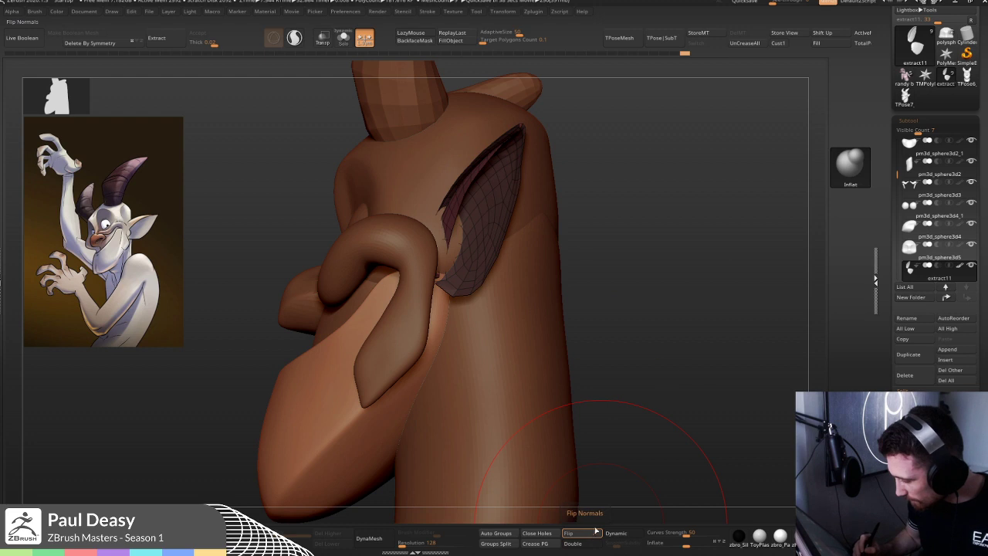
left_click(592, 532)
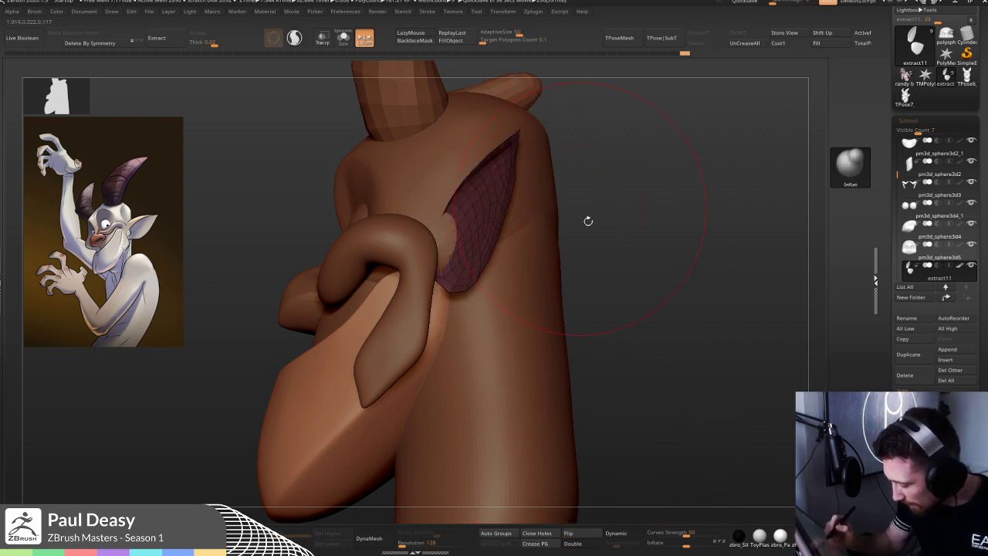
left_click(581, 544)
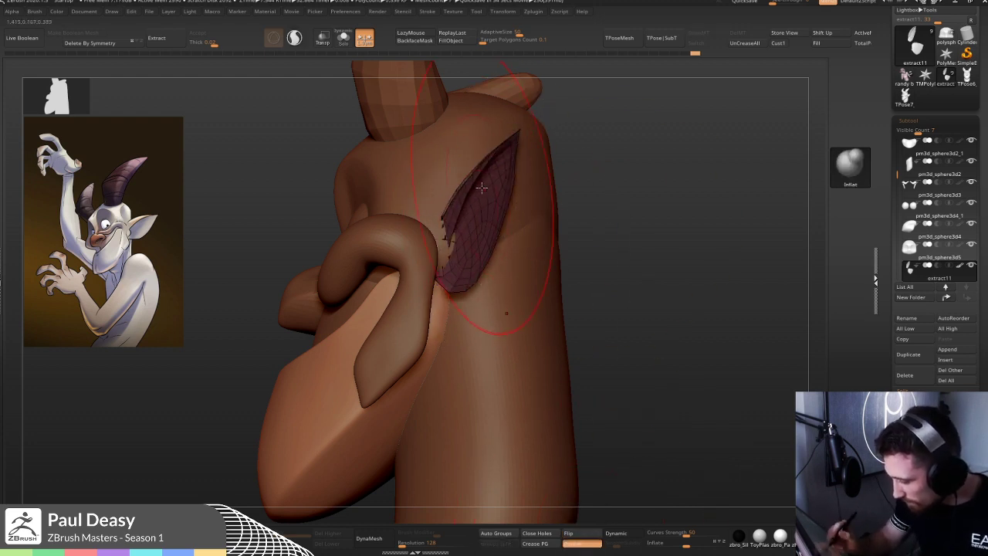
- Give the ear's thin sheet a thick rim so it forms a solid shell
left_click(647, 238, "ctrl+shift")
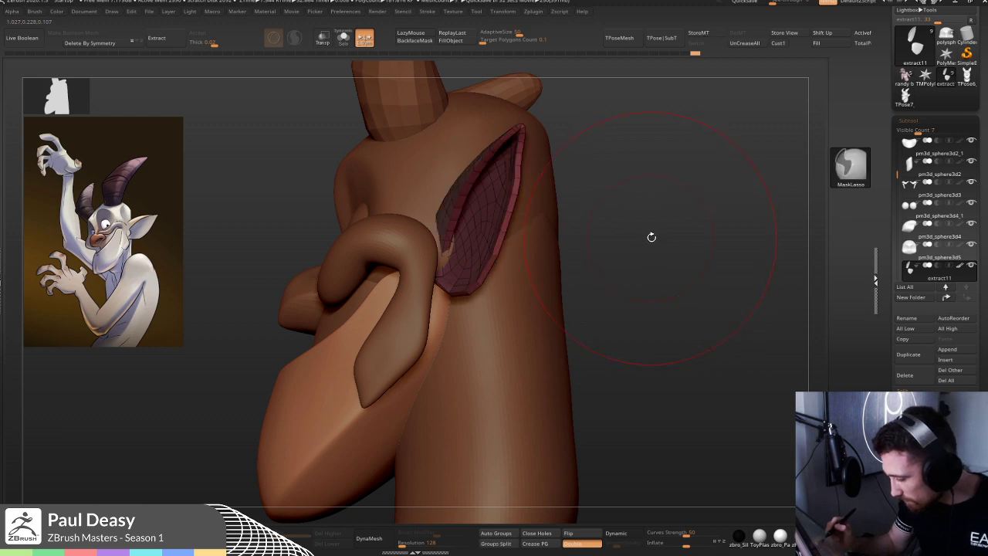
left_click_drag(649, 241, 644, 232)
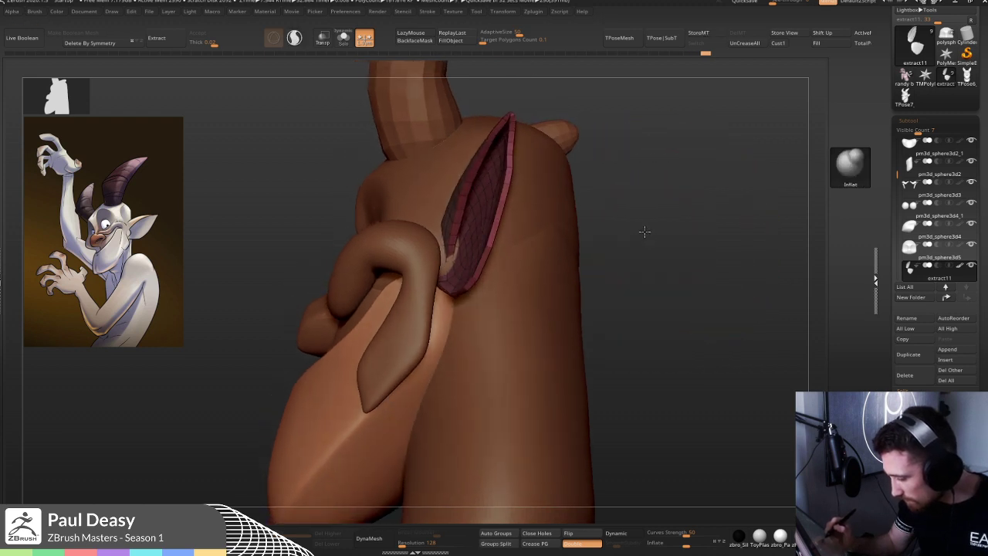
left_click_drag(505, 403, 486, 431)
key("b")
key("m")
key("v")
key("w")
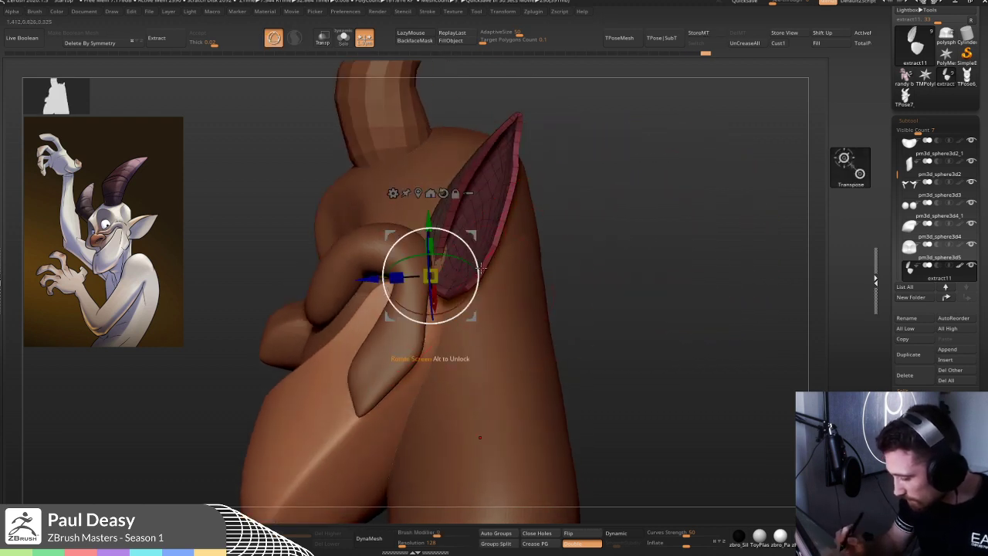
left_click(483, 203, "ctrl")
key("q")
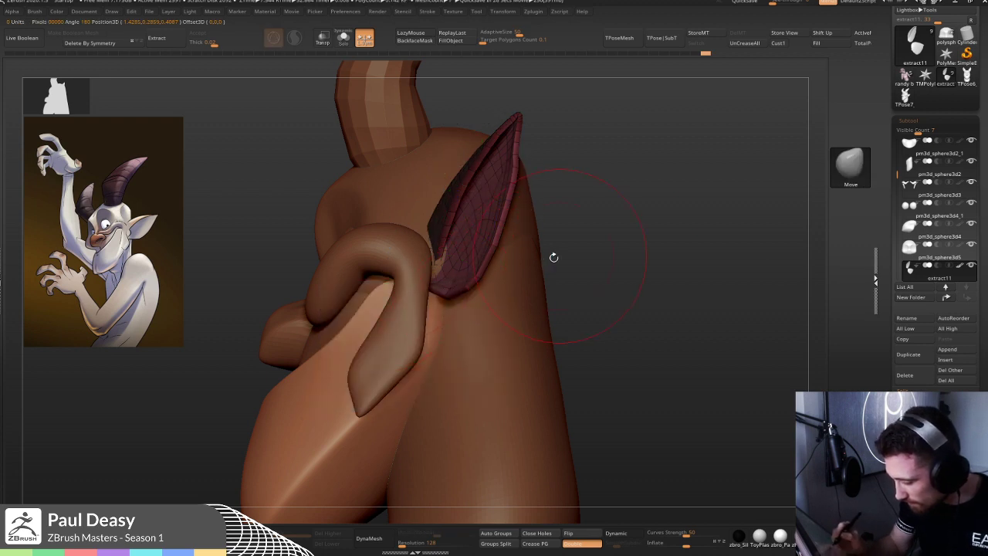
- Inflate the inner face and lower rim of the ear near its base with the Inflate brush
key("b")
key("i")
key("n")
right_click_drag(467, 287, 441, 309)
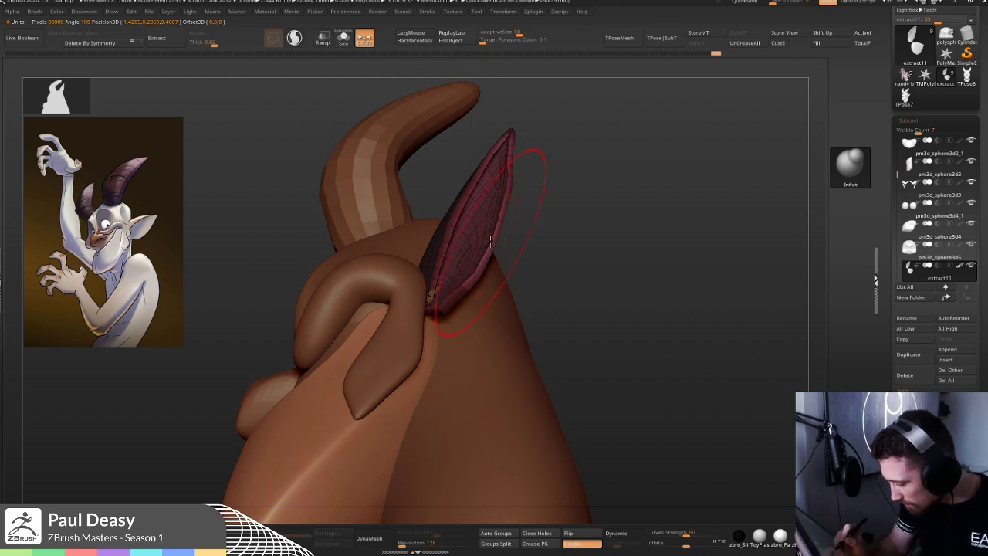
mouse_move(489, 223)
left_mouse_down()
mouse_move(455, 290)
mouse_move(463, 256)
mouse_move(438, 296)
left_mouse_up()
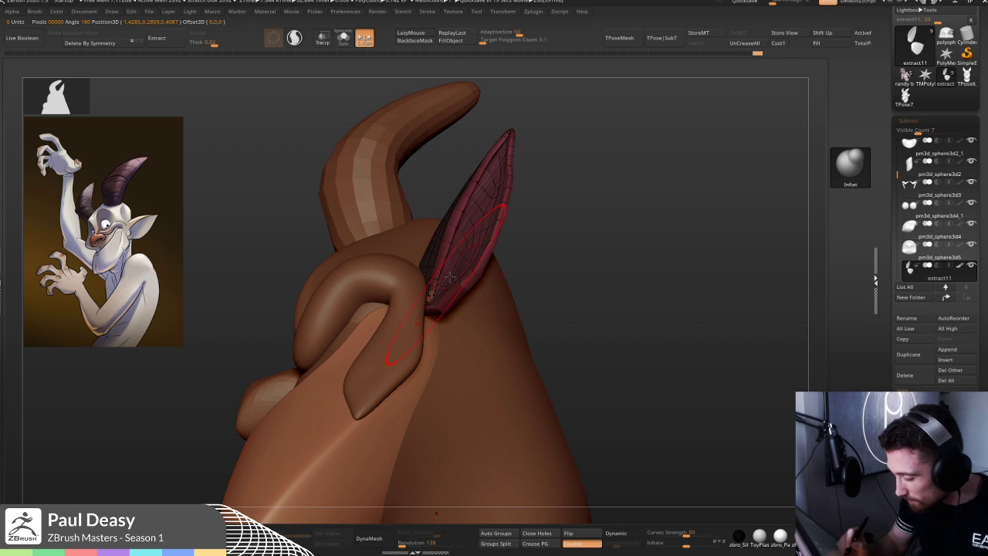
- Thicken the back surface of the ear with the Inflate brush
left_click_drag(520, 264, 617, 214)
left_click(463, 251, "ctrl+shift")
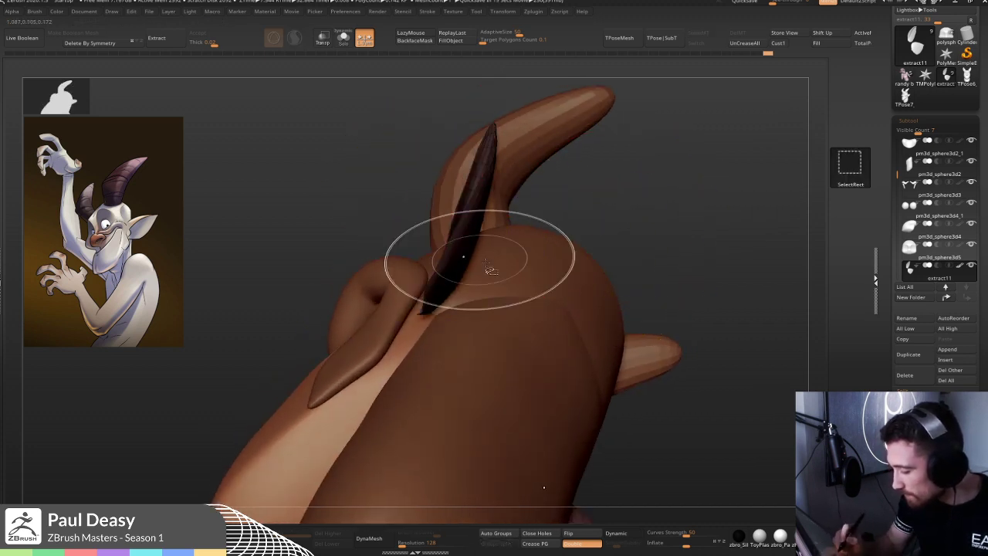
left_click(644, 214, "ctrl")
left_click(647, 213, "ctrl+shift")
left_click_drag(656, 214, 586, 231)
left_click(660, 213, "ctrl")
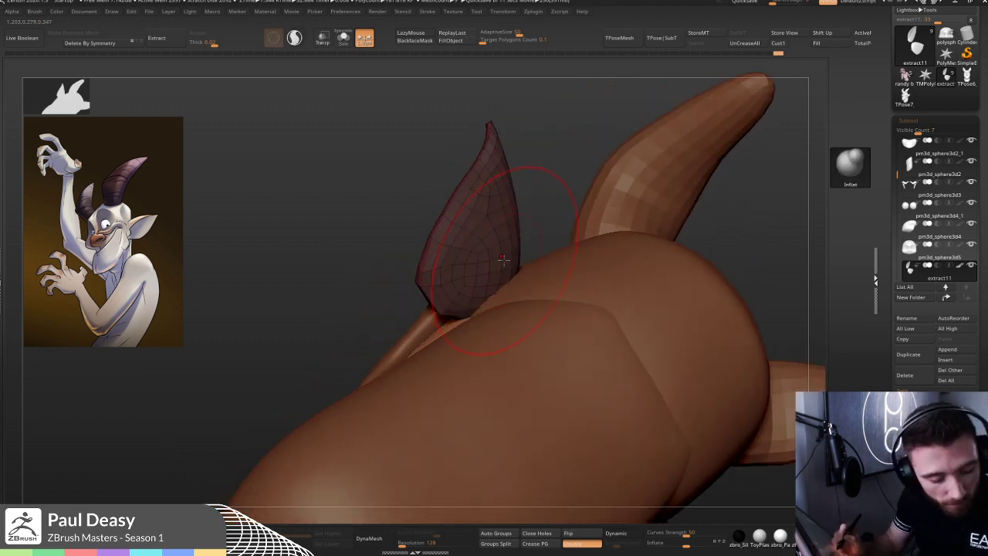
left_click_drag(503, 260, 499, 257)
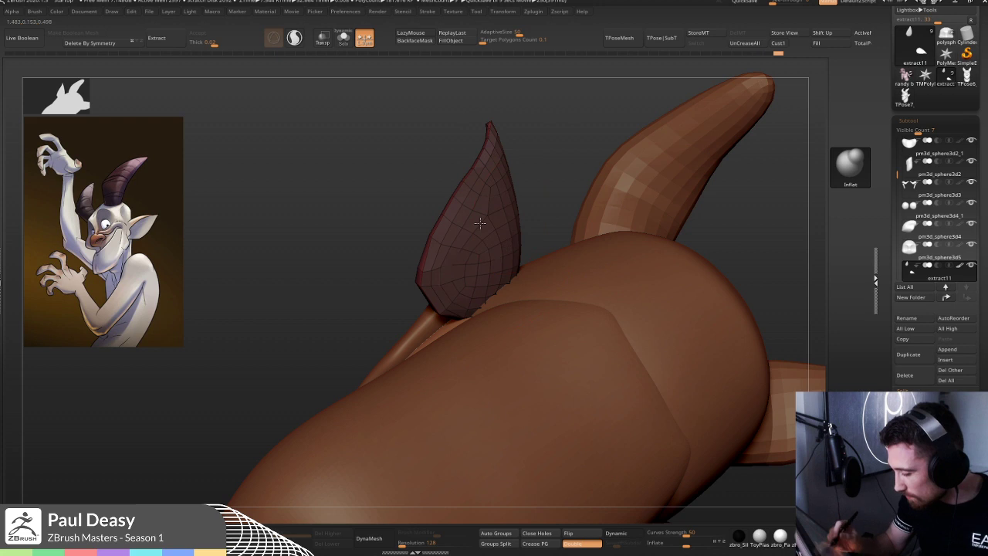
left_click_drag(480, 308, 481, 287)
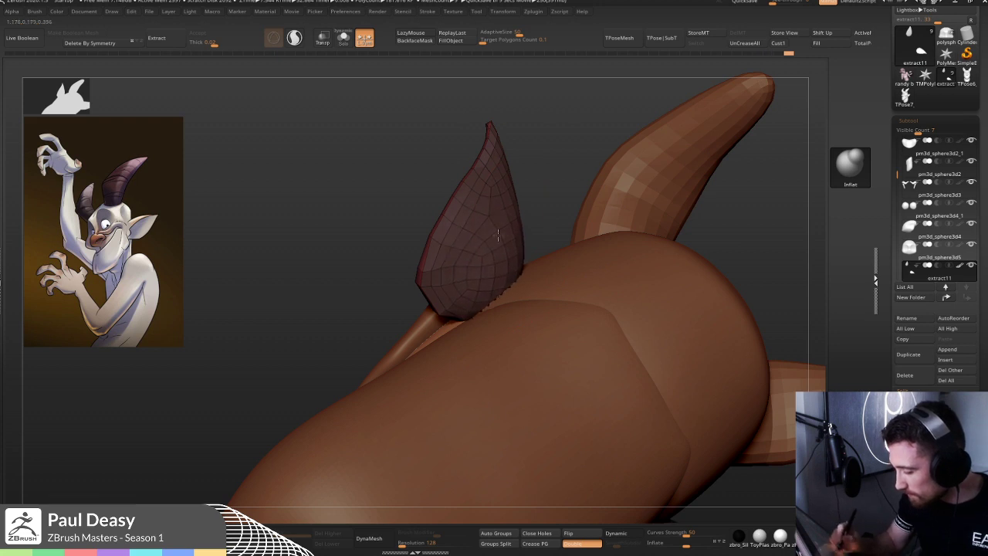
left_click_drag(550, 207, 640, 248)
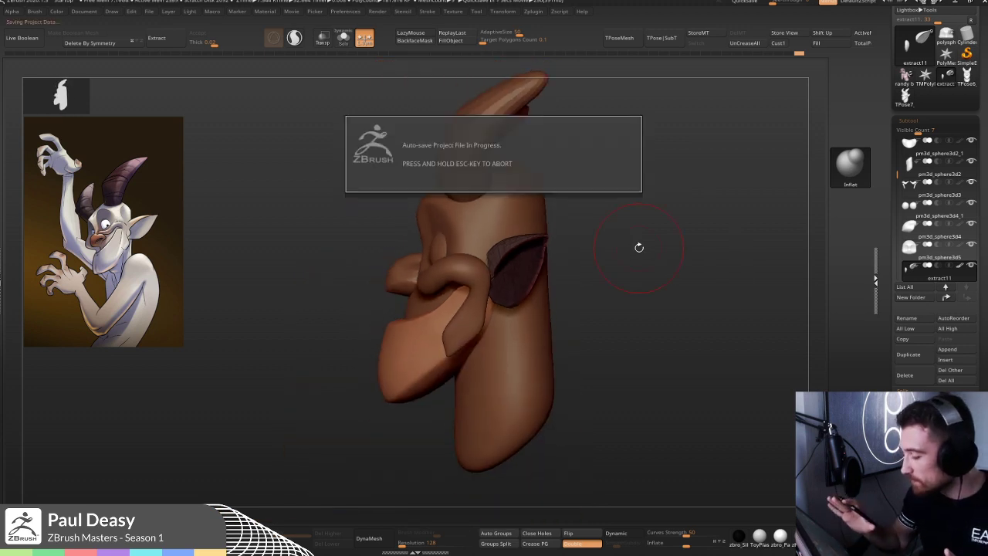
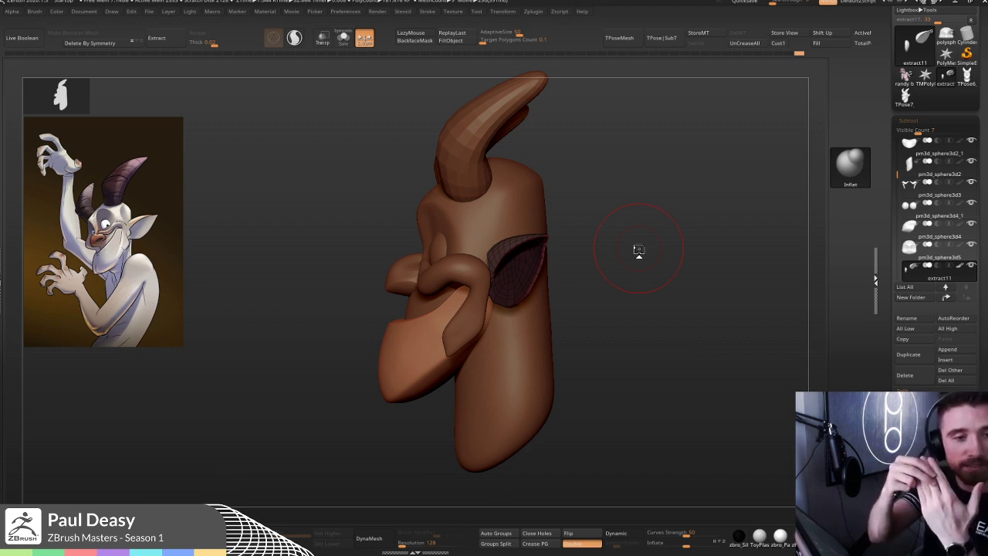
- Reshape the lower outer edge of the ears with the Move brush, working from the front
mouse_move(615, 249)
left_mouse_down()
mouse_move(632, 322)
mouse_move(615, 255)
mouse_move(624, 261)
mouse_move(604, 272)
mouse_move(569, 264)
left_mouse_up()
left_click(617, 270, "ctrl")
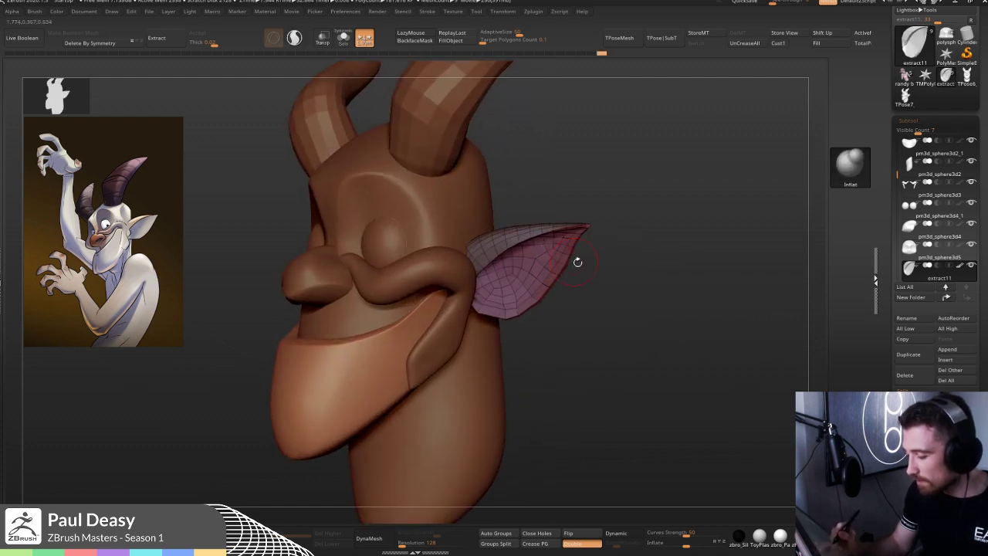
key("b")
key("m")
key("v")
mouse_move(575, 261)
left_mouse_down()
mouse_move(571, 270)
mouse_move(640, 263)
mouse_move(626, 268)
left_mouse_up()
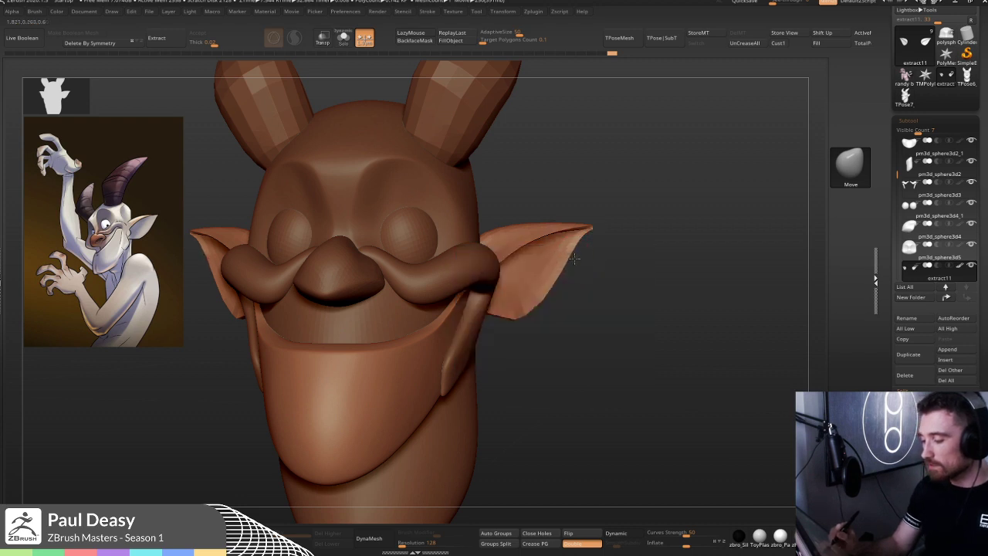
left_click_drag(545, 287, 537, 296)
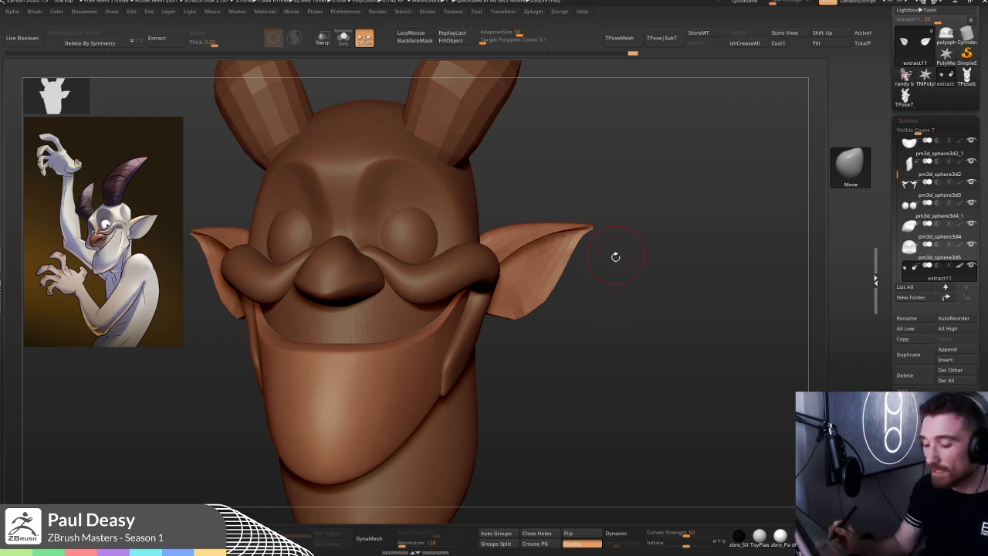
- Puff out the back surface of the ears with the Inflate brush
mouse_move(614, 253)
left_mouse_down()
mouse_move(568, 264)
mouse_move(677, 276)
mouse_move(569, 269)
left_mouse_up()
left_click(486, 331, "ctrl")
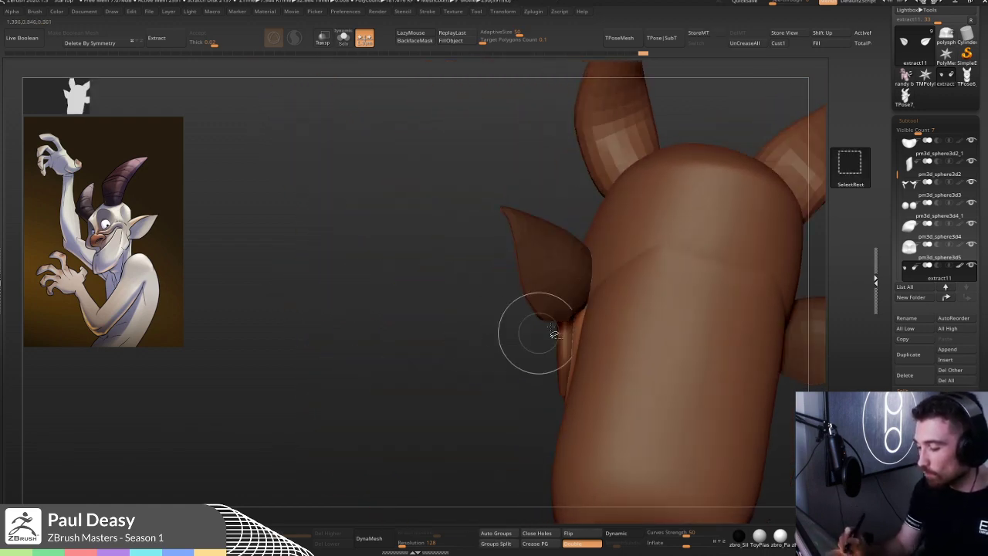
left_click(485, 322, "ctrl")
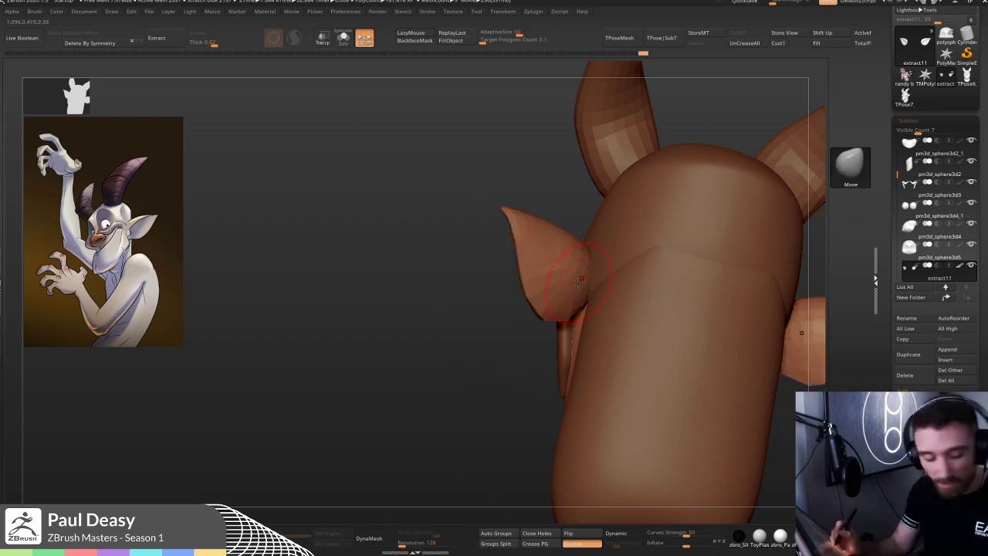
key("b")
key("i")
key("n")
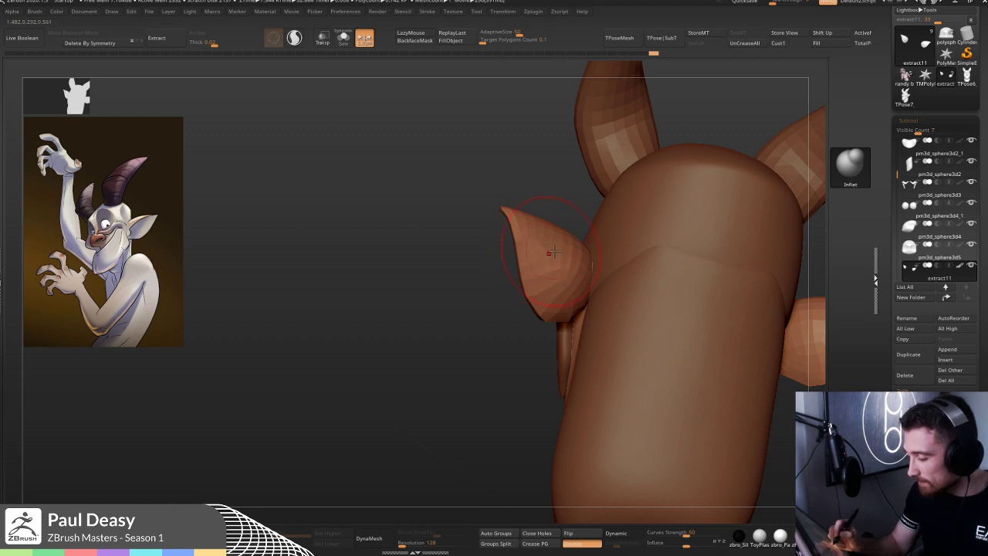
left_click_drag(485, 298, 515, 301)
- Adjust the ear's form with the Move brush from behind and from the side
key("b")
key("m")
key("v")
mouse_move(456, 331)
left_mouse_down()
mouse_move(571, 319)
mouse_move(675, 276)
mouse_move(550, 271)
left_mouse_up()
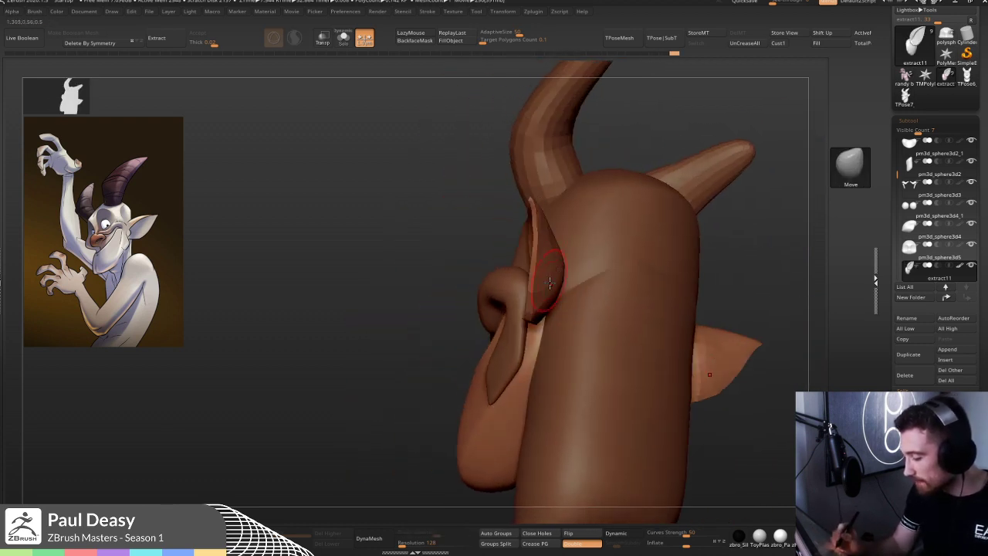
left_click_drag(405, 280, 540, 266)
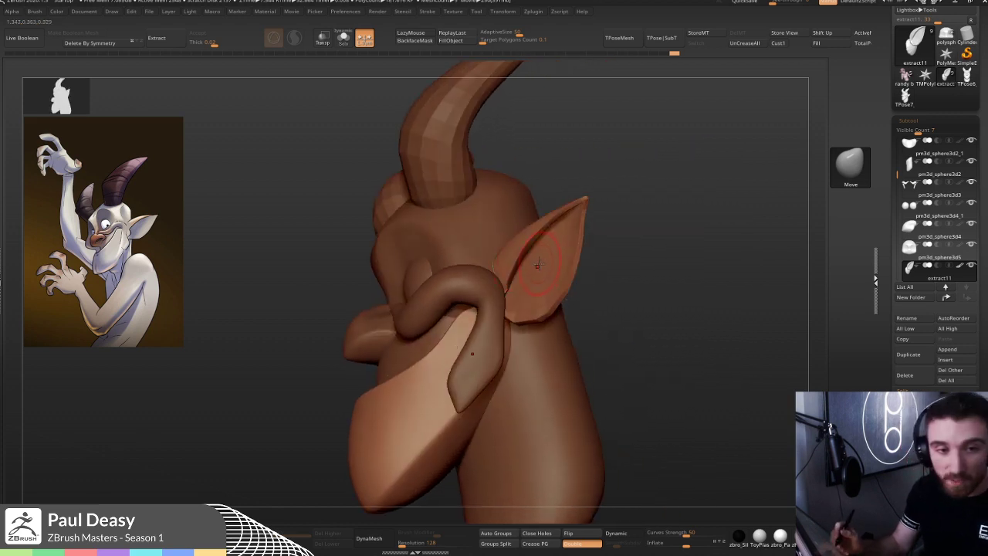
- Preview the ears with dynamic subdivision, turn the preview off and inspect the ear up close
left_click_drag(672, 267, 553, 258)
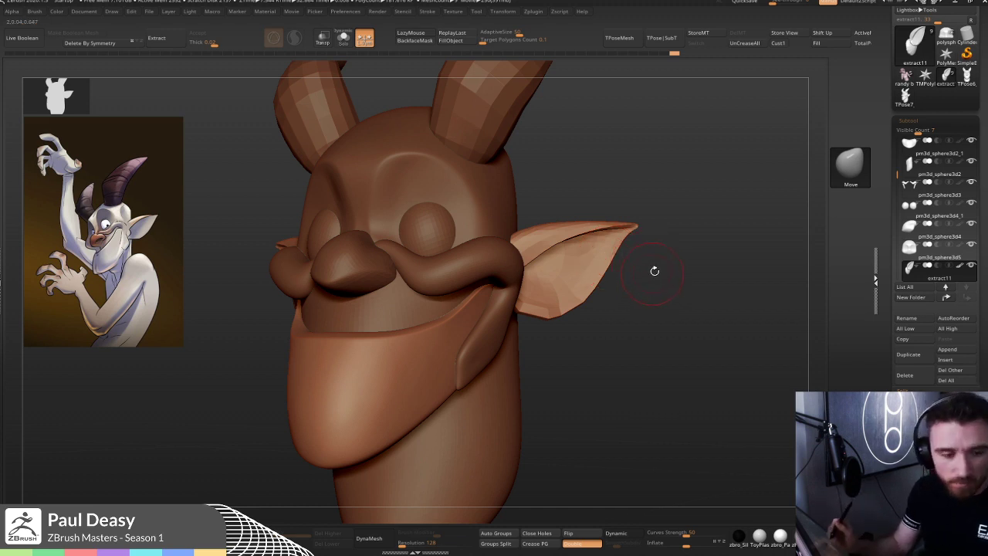
key("shift")
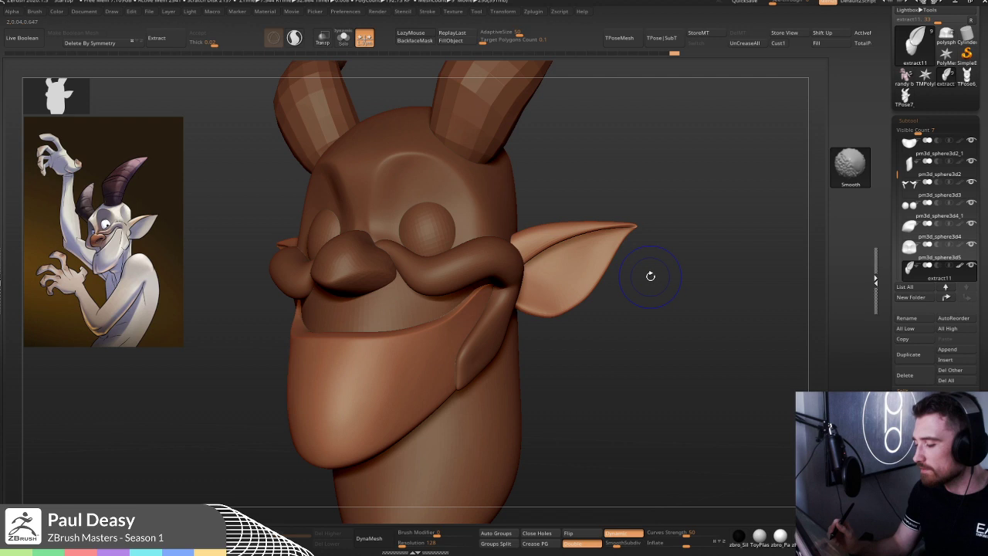
key("shift+d")
mouse_move(564, 252)
right_mouse_down("ctrl")
mouse_move(597, 275)
mouse_move(579, 252)
right_mouse_up("ctrl")
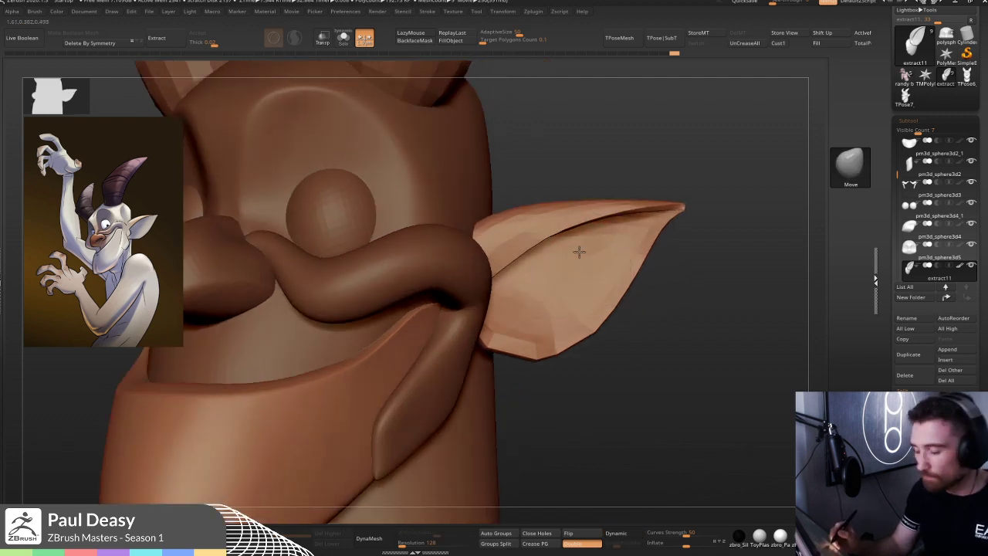
key("shift")
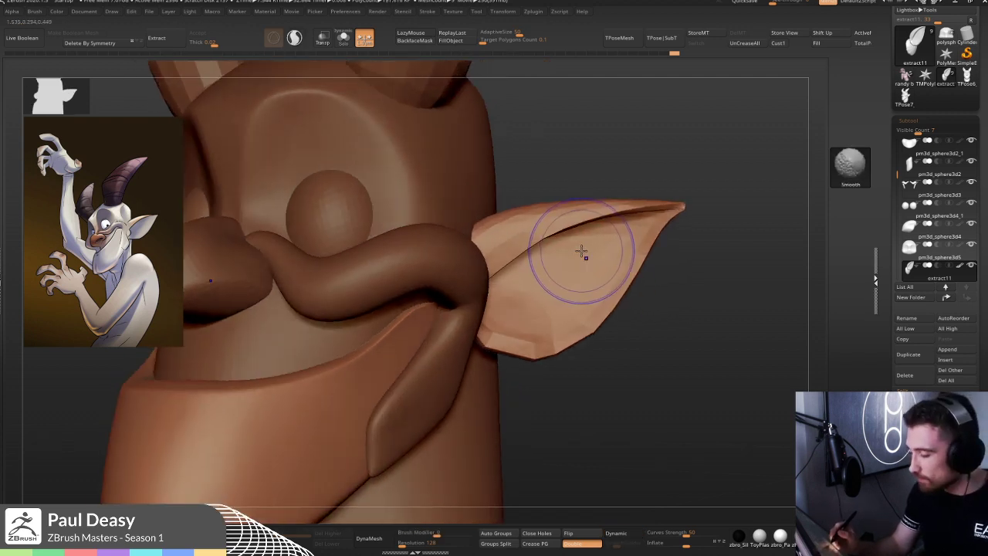
- Show the wireframe, add an edge loop along the ear's rim with ZModeler, and preview it with dynamic subdivision
key("shift+f")
key("b")
key("z")
key("m")
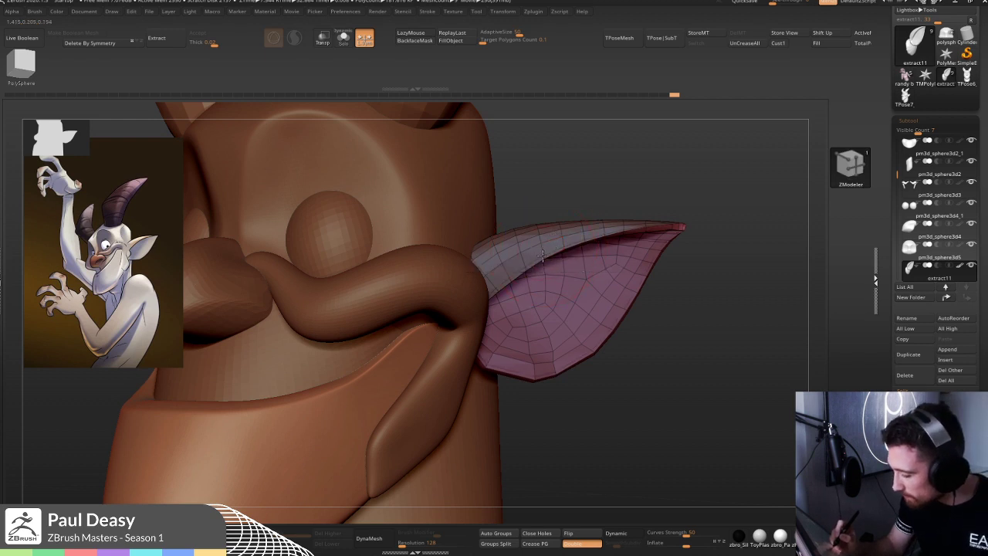
key("d")
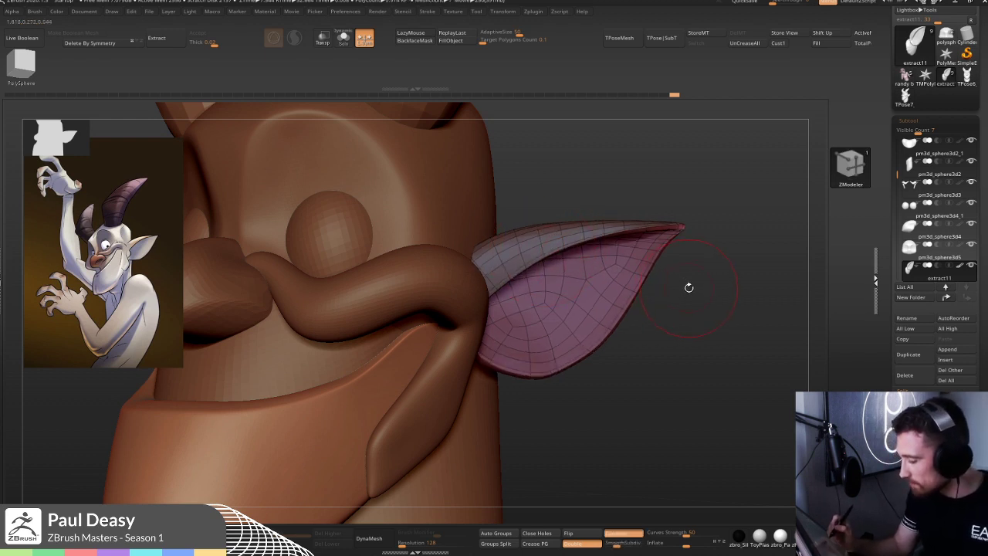
key("shift+d")
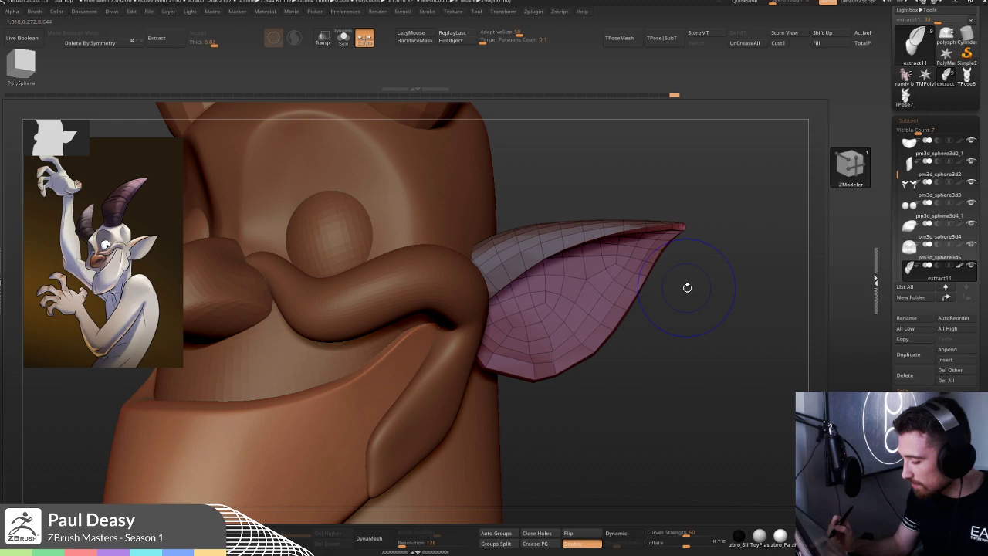
left_click_drag(687, 287, 655, 234)
left_click_drag(690, 184, 656, 247)
left_click(659, 214)
key("d")
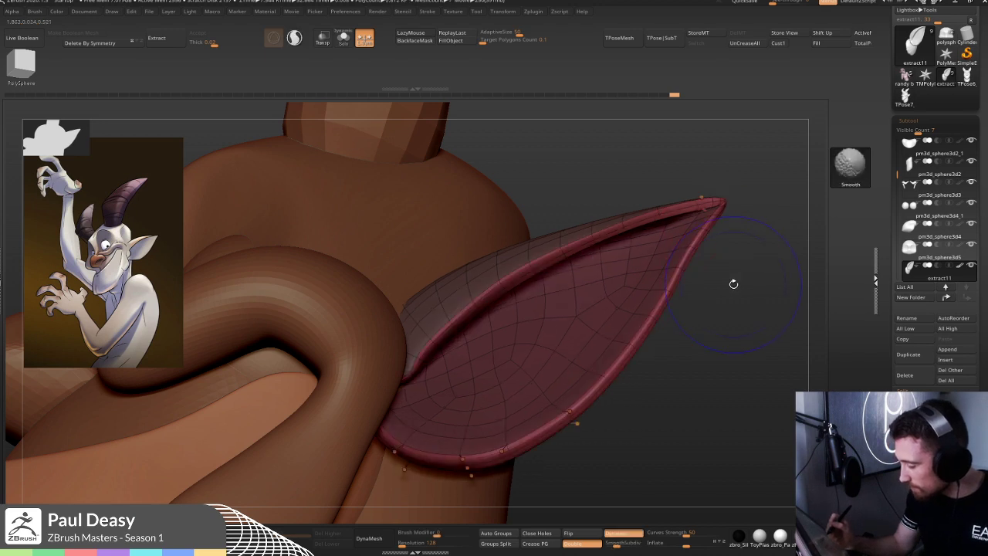
- Hide the wireframe and subdivide the ear mesh twice
key("shift+f")
left_click_drag(733, 317, 733, 318)
key("ctrl+d")
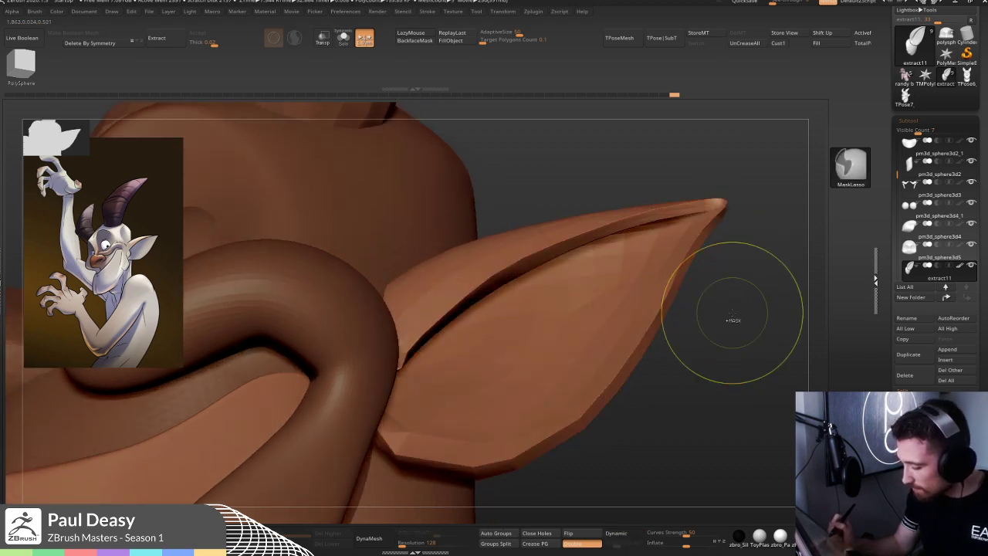
key("ctrl+d")
left_click_drag(731, 324, 730, 316)
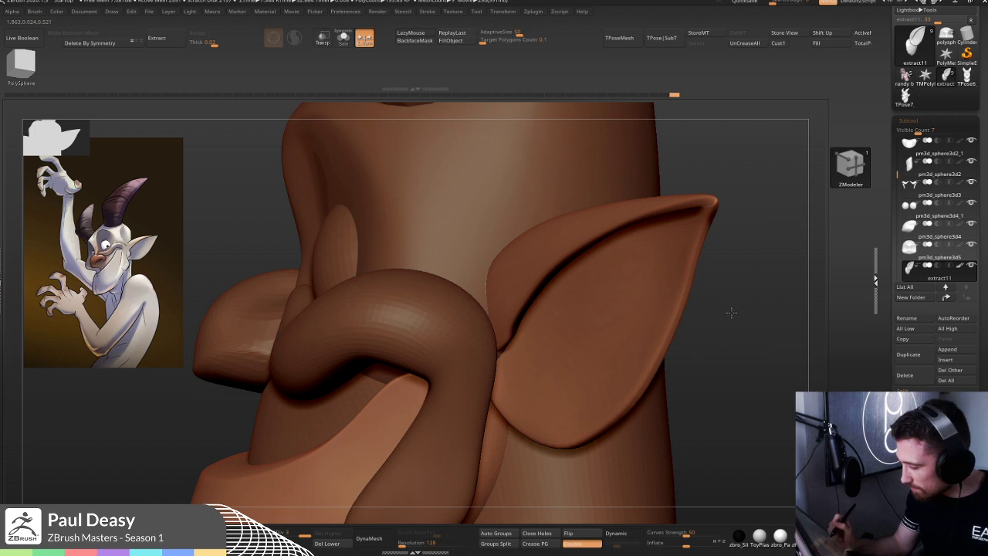
- Reposition the ear tip with the Move brush and refine it one subdivision level lower
key("b")
key("m")
key("v")
mouse_move(709, 224)
left_mouse_down()
mouse_move(718, 205)
mouse_move(700, 196)
left_mouse_up()
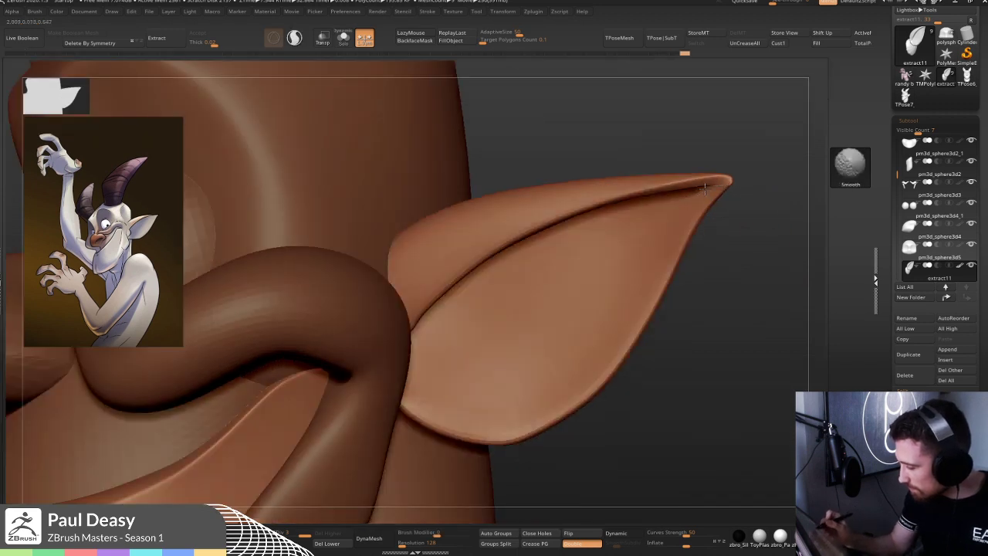
key("shift+d")
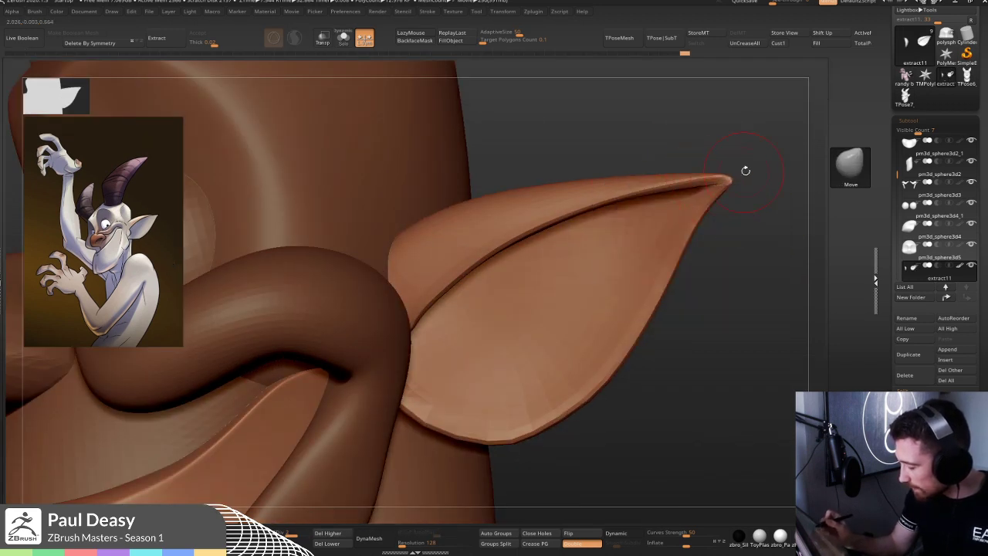
mouse_move(728, 185)
left_mouse_down("shift")
mouse_move(695, 187)
mouse_move(724, 184)
left_mouse_up("shift")
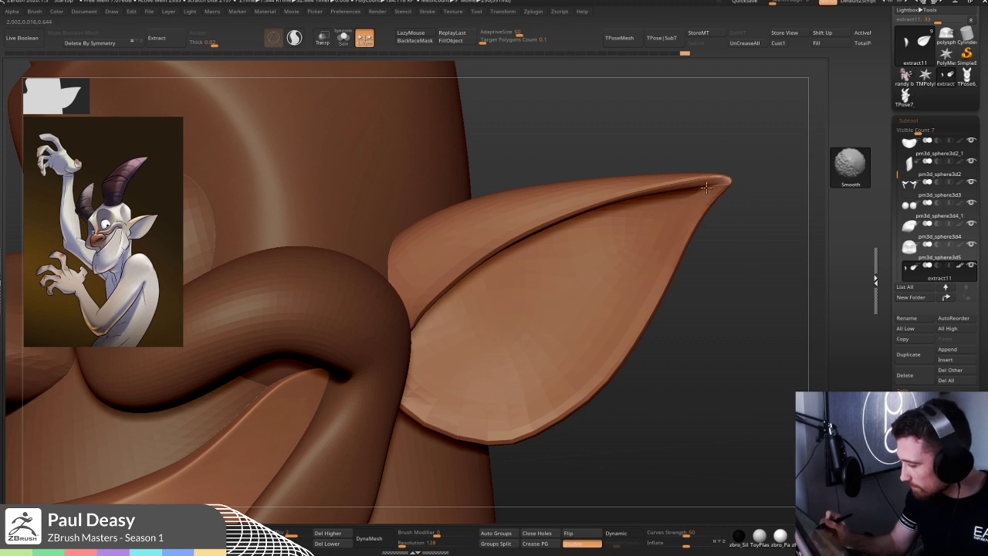
- Raise the Smooth brush's Z Intensity and smooth the folded tip of the ear
key("d")
key("space")
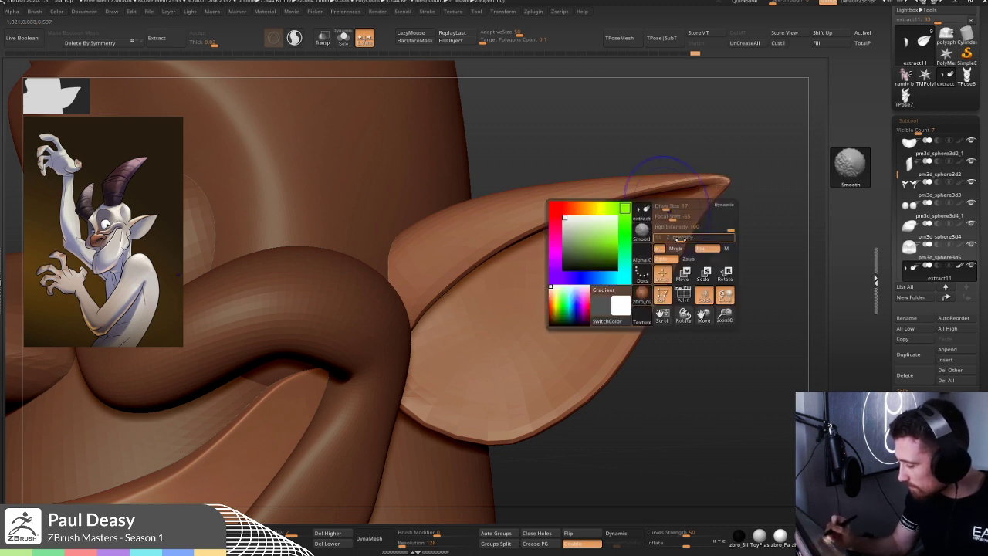
left_click_drag(680, 240, 689, 240)
left_click_drag(724, 200, 714, 184, "shift")
- Adjust the Move brush's draw size and refine the ear's outline and its base beside the cheek
mouse_move(468, 279)
left_mouse_down("shift")
mouse_move(404, 337)
mouse_move(409, 289)
left_mouse_up("shift")
left_click_drag(478, 251, 531, 222, "shift")
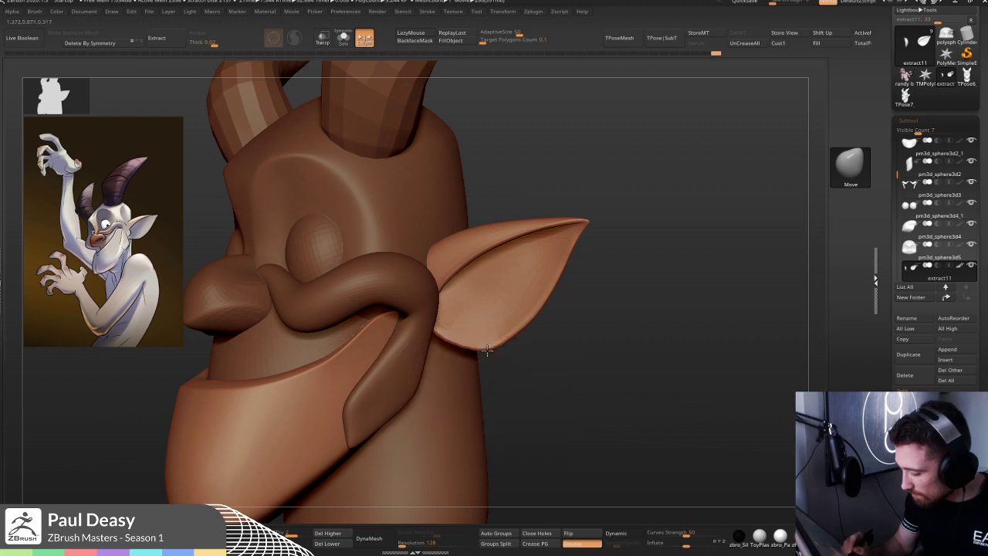
key("space")
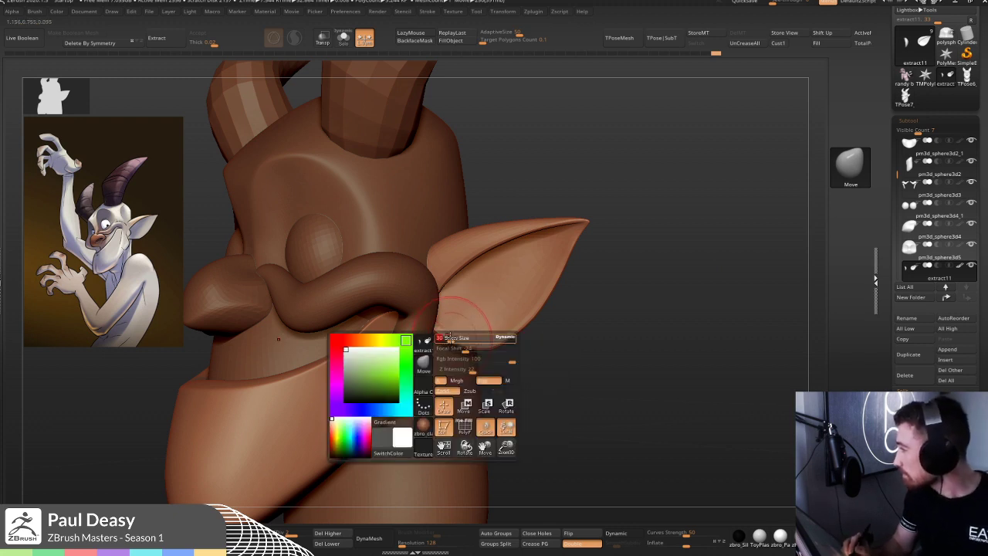
mouse_move(441, 332)
left_mouse_down()
mouse_move(436, 340)
mouse_move(446, 337)
left_mouse_up()
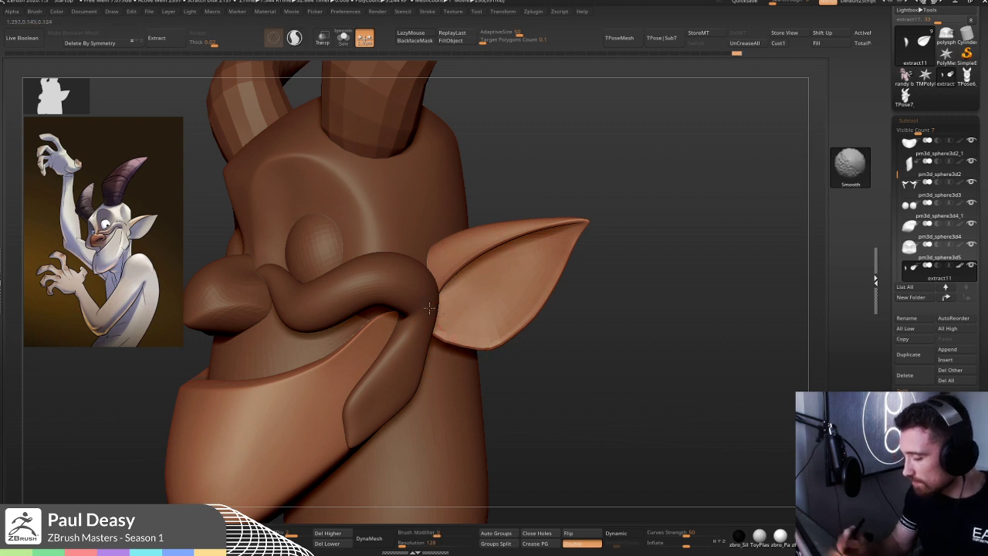
left_click_drag(667, 305, 553, 294)
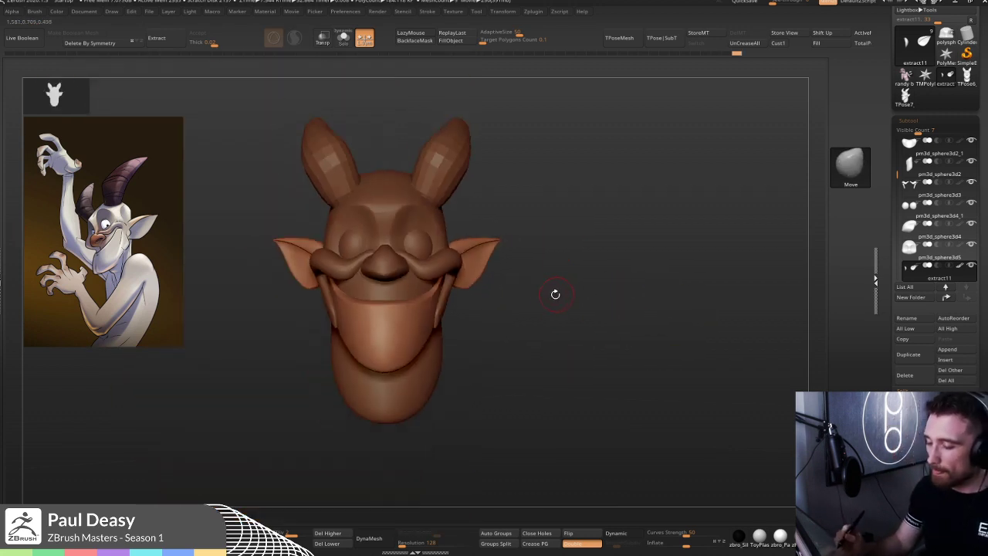
- Frame the head from the front and make the upper head with the eye sockets the active subtool
key("f")
left_click(458, 272, "alt")
right_click_drag(460, 267, 389, 247, "ctrl")
left_click(386, 245, "alt")
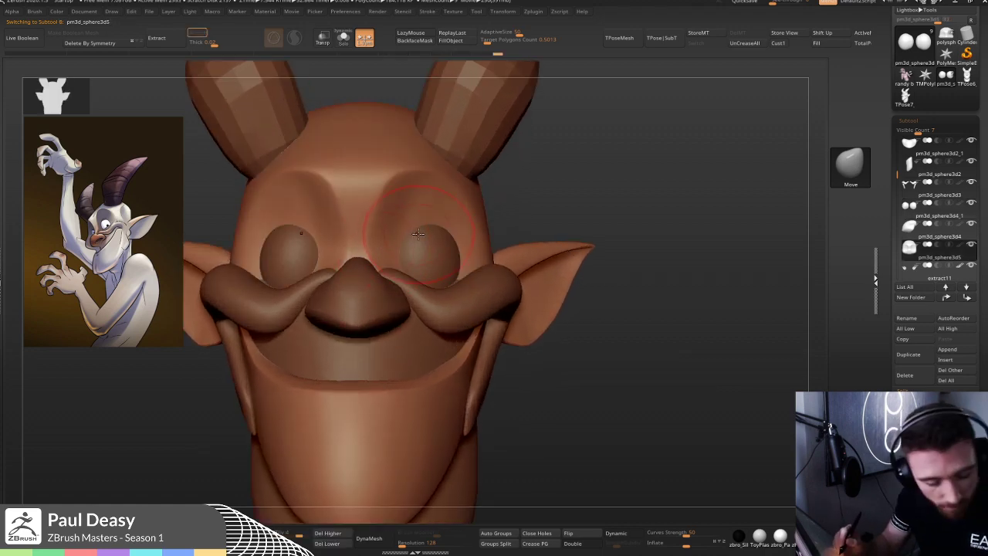
- Carve the inner sides of the eye sockets beside the nose bridge with DamStandard, undoing the first attempt
key("b")
key("d")
key("s")
key("space")
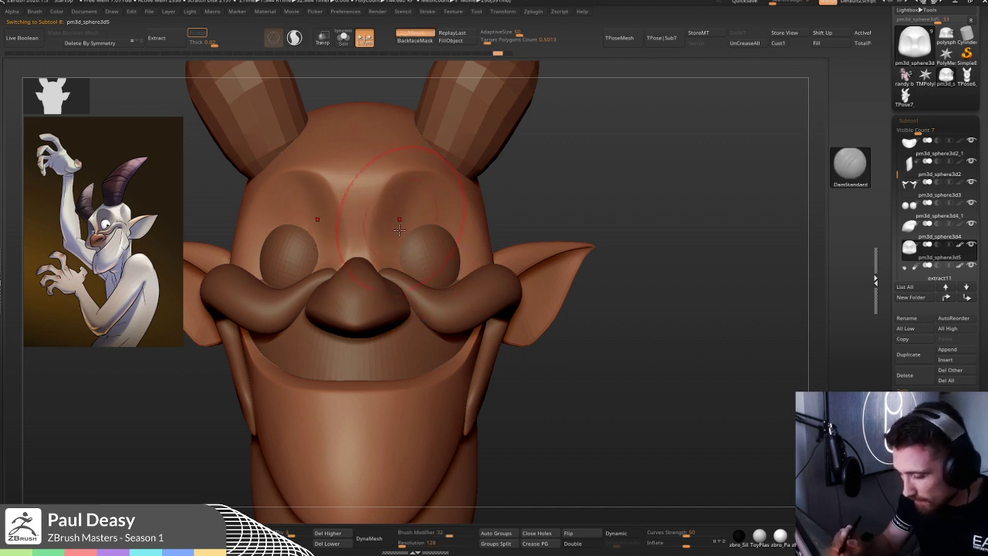
key("ctrl+z")
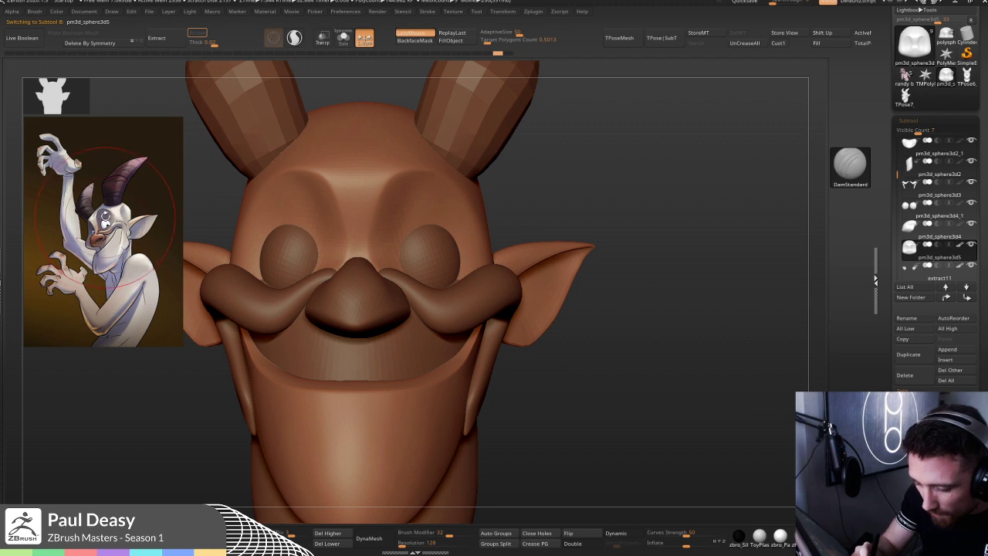
left_click_drag(412, 193, 392, 278)
mouse_move(392, 243)
left_mouse_down()
mouse_move(391, 263)
mouse_move(401, 219)
mouse_move(387, 206)
left_mouse_up()
- Isolate the upper head and deepen the lower inner corners of the eye sockets with a resized DamStandard brush
key("s")
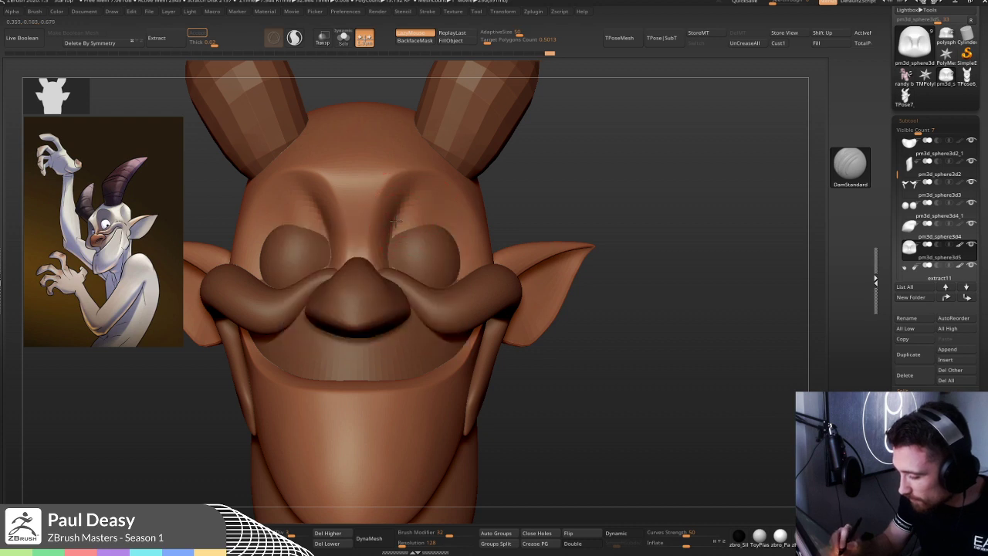
right_click_drag(405, 217, 414, 215)
key("ctrl+shift+s")
left_click_drag(408, 204, 395, 271, "shift")
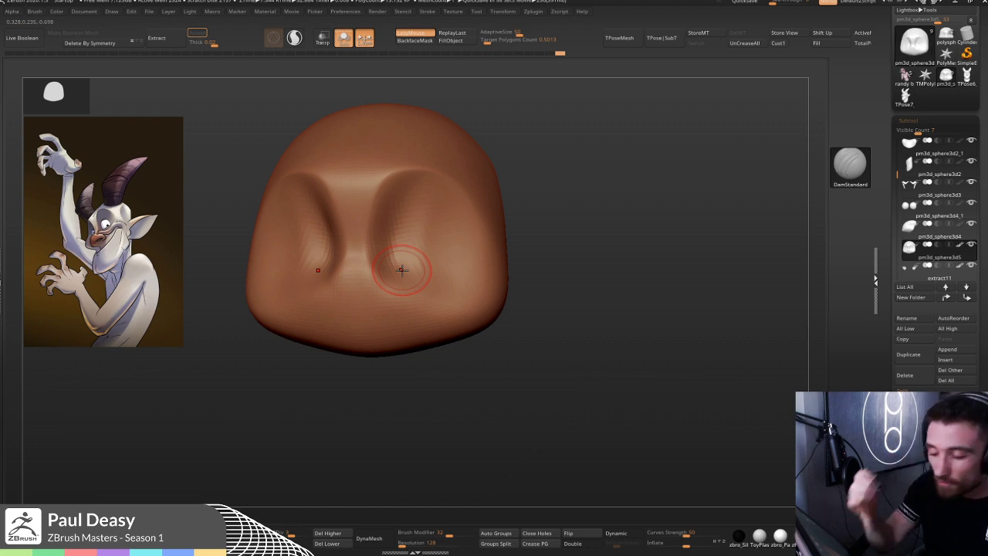
left_click_drag(412, 216, 394, 276, "shift")
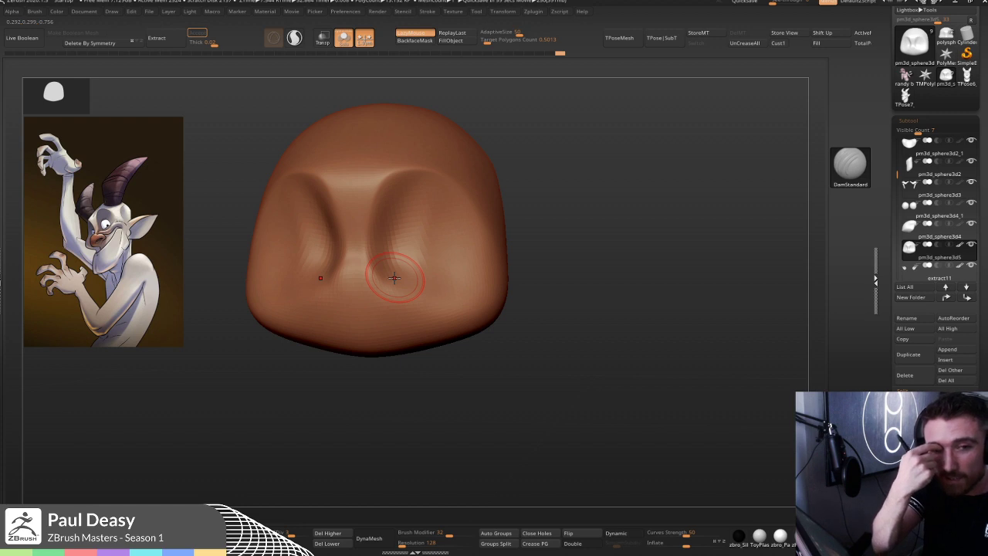
- Smooth the eye socket surfaces and recut their inner creases with DamStandard
key("shift")
left_click_drag(428, 224, 420, 238, "shift")
key("b")
key("d")
key("s")
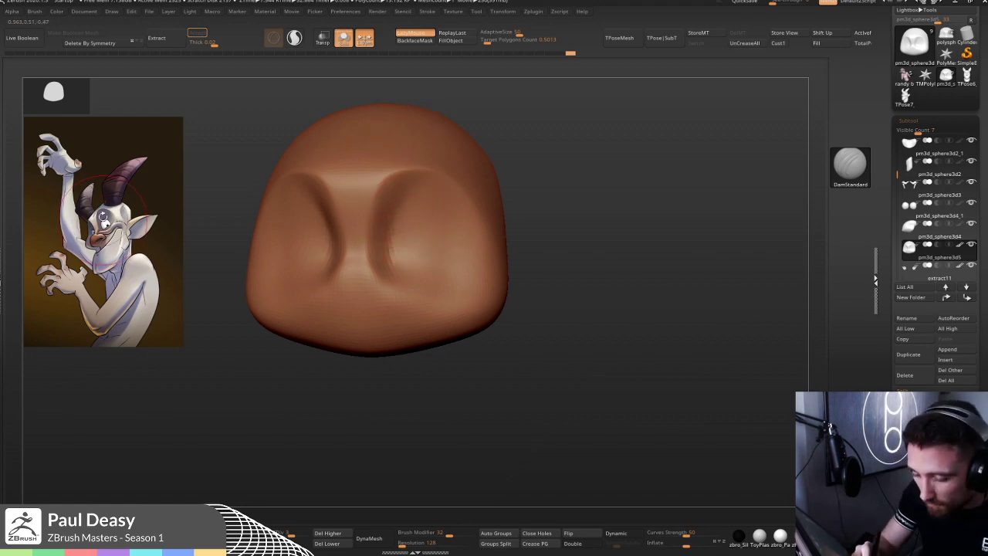
left_click_drag(409, 214, 413, 192)
- Smooth the inner eye socket creases and bring the other head parts back into view
key("space")
key("shift")
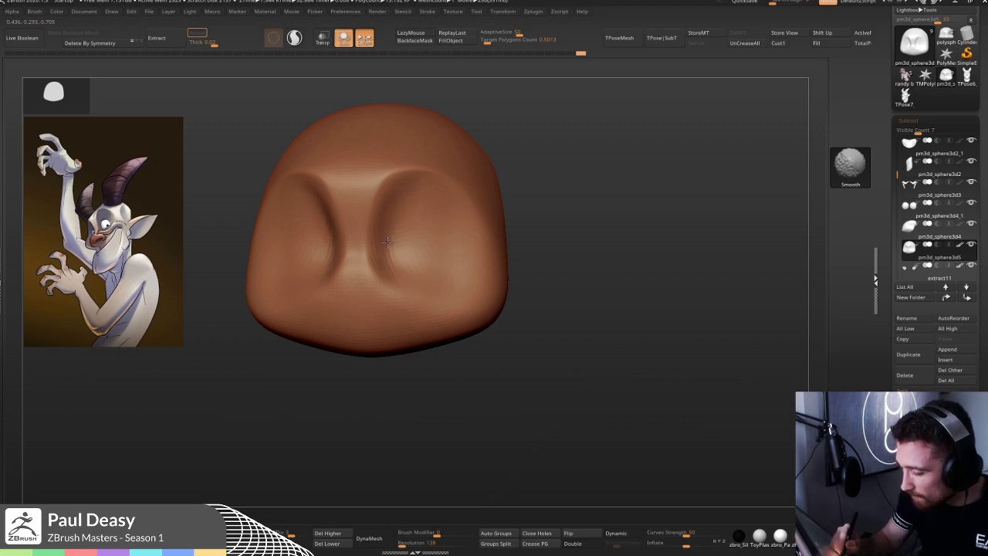
left_click_drag(388, 242, 399, 269, "shift")
key("alt+s")
key("space")
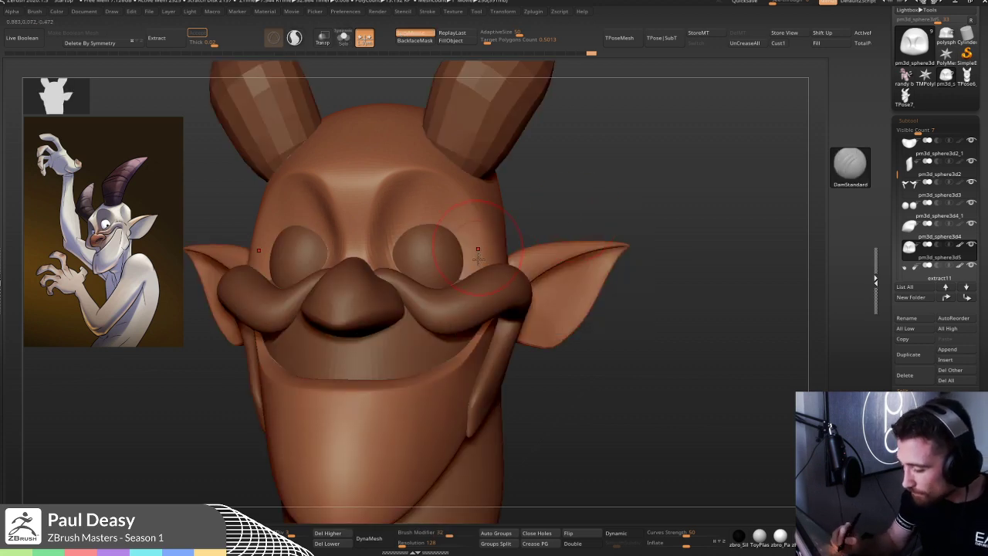
- Isolate the two eyeballs, scale them up uniformly with the transform gizmo, and bring the rest of the head back into view
right_click_drag(479, 257, 498, 259, "shift")
left_click(431, 258, "alt")
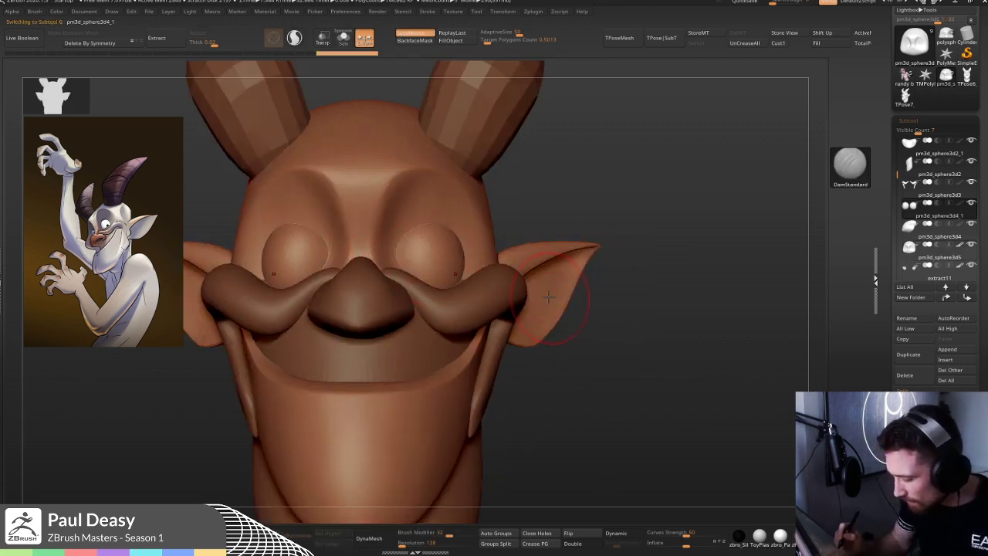
key("alt+s")
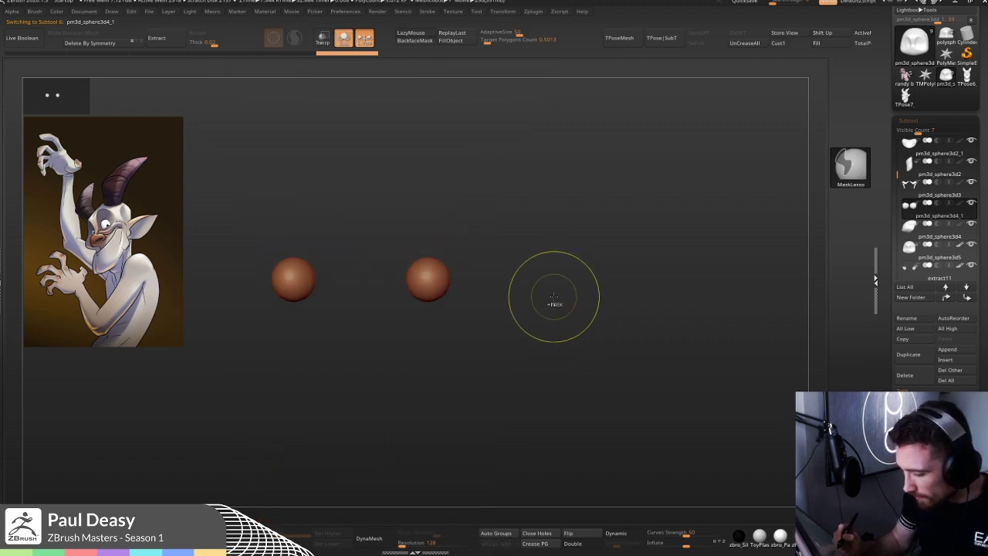
key("w")
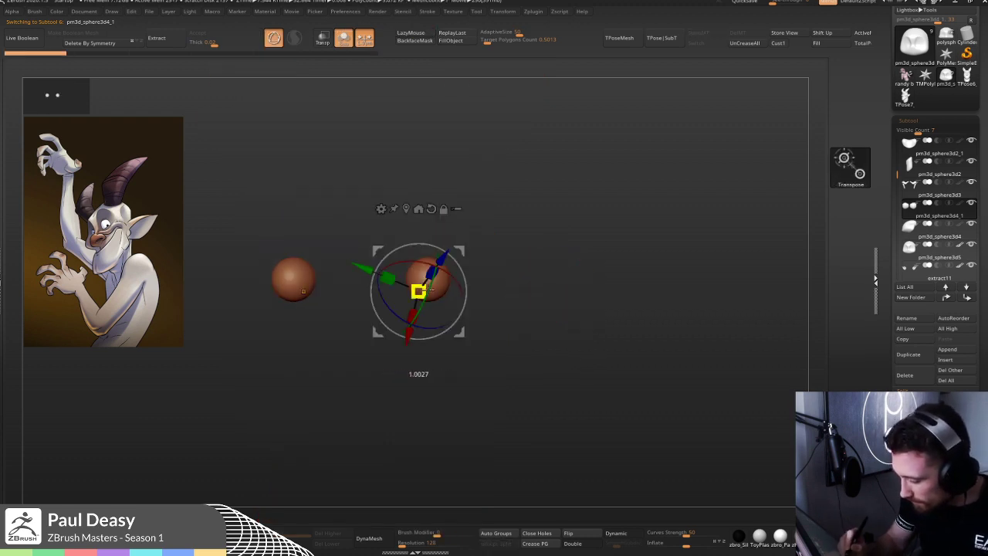
left_click_drag(418, 291, 481, 289)
key("alt+s")
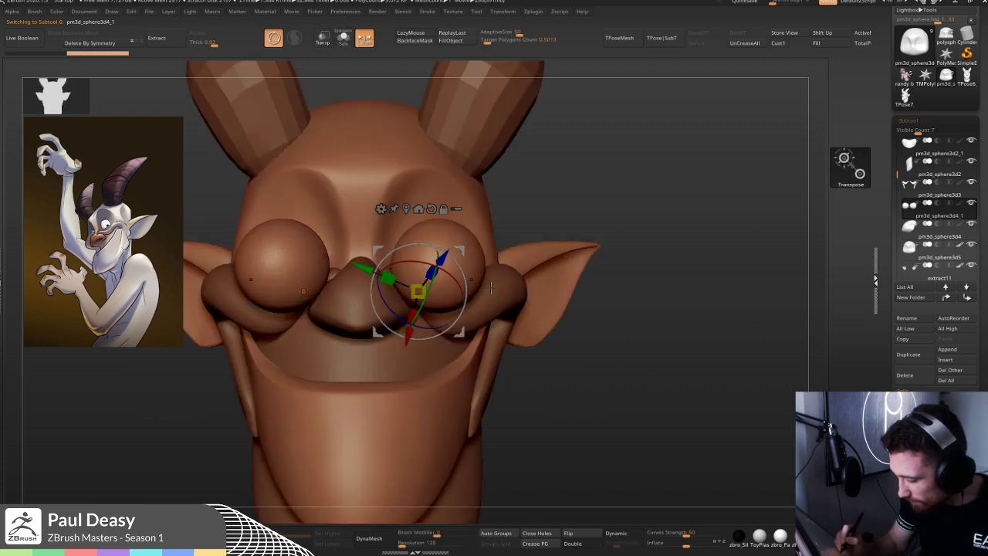
- Move the enlarged eyeballs back into the eye sockets so they sit behind the brow and cheek forms
left_click_drag(532, 215, 507, 216)
left_click_drag(460, 249, 545, 230)
right_click_drag(544, 231, 618, 232)
left_click_drag(503, 233, 486, 247)
left_click_drag(602, 215, 543, 229)
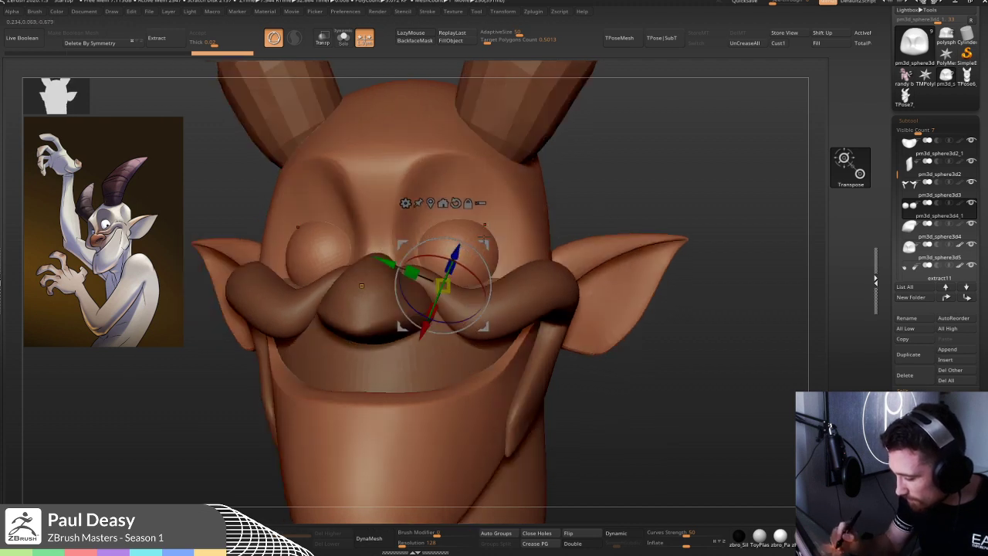
- Stretch the tops of both eyeballs upward with the Move brush, undoing the excessive pull
key("q")
key("space")
left_click_drag(459, 216, 464, 216)
left_click_drag(457, 214, 454, 171)
key("ctrl+z")
right_click_drag(450, 210, 455, 216)
left_click_drag(451, 180, 451, 175)
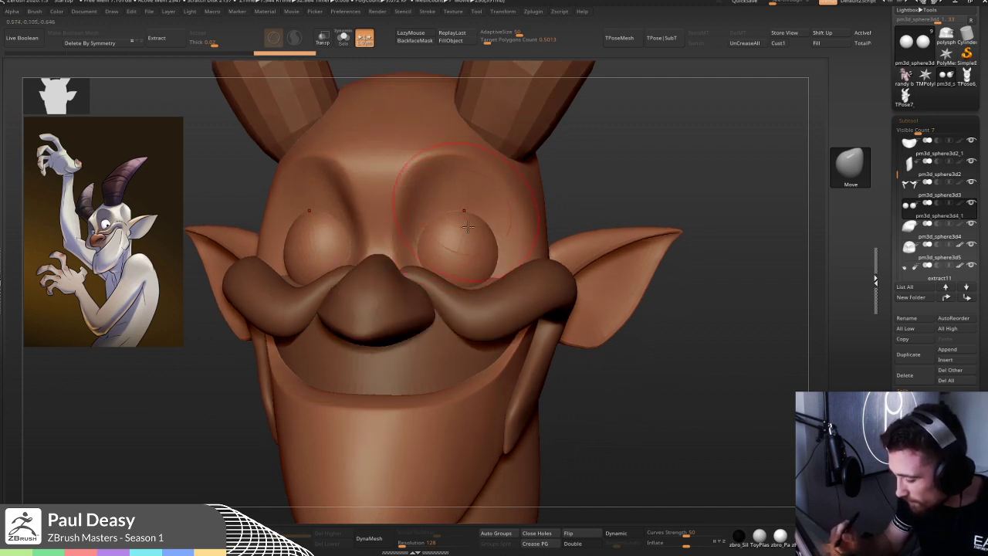
key("ctrl+shift+z")
key("ctrl+shift+z")
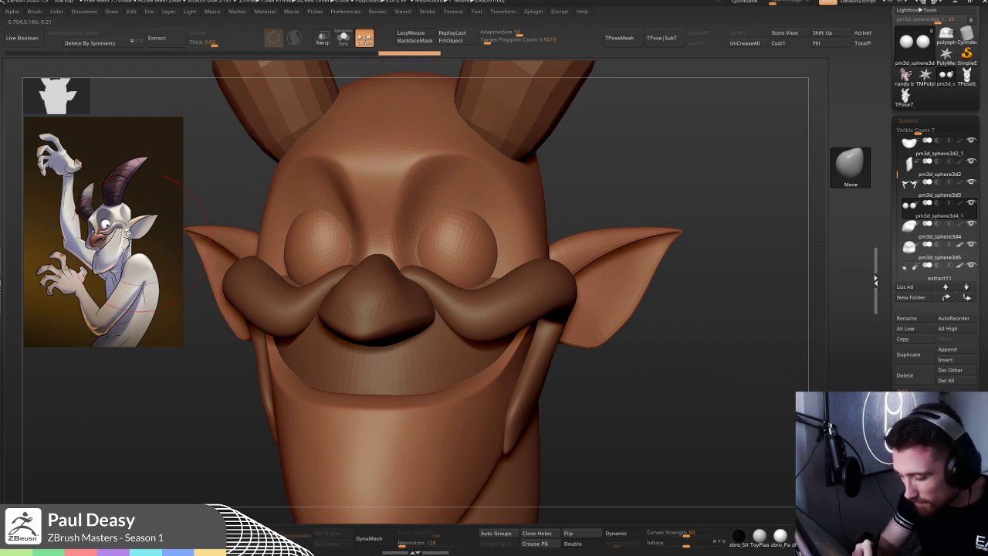
left_click_drag(454, 210, 454, 207)
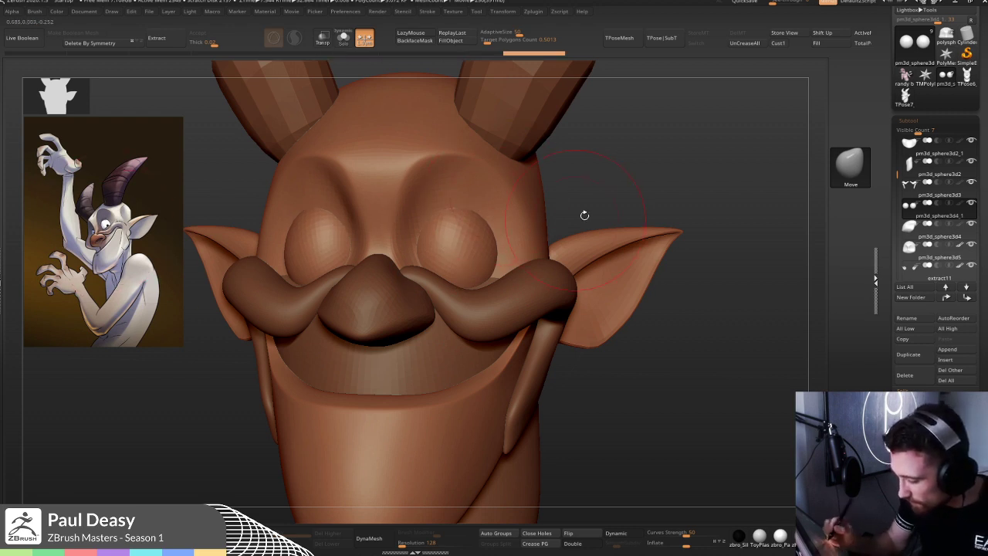
- Smooth the inner eye sockets on the upper head and refine their creases beside the eyeballs with DamStandard
left_click_drag(536, 228, 504, 224, "shift")
left_click(420, 203, "alt")
left_click_drag(434, 201, 428, 216, "shift")
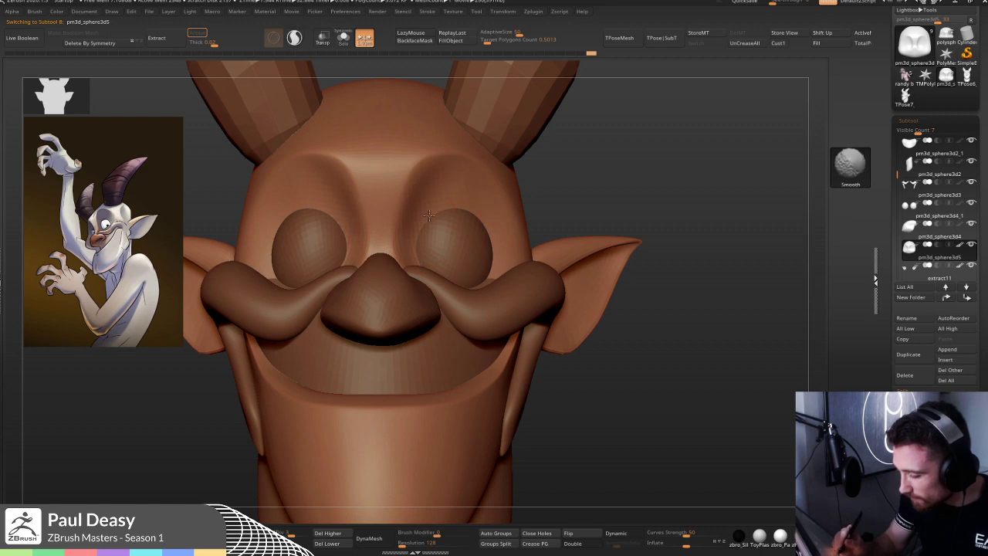
key("b")
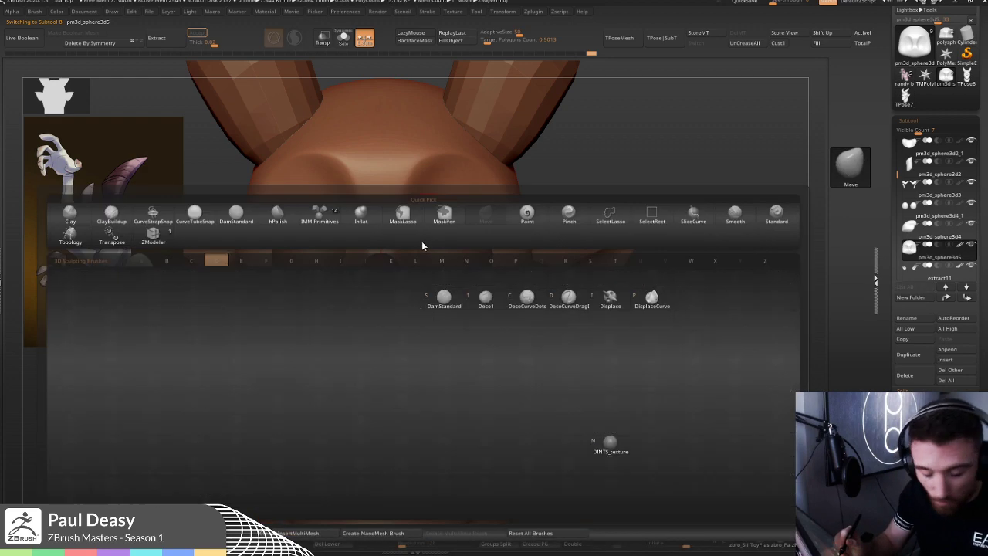
key("d")
key("s")
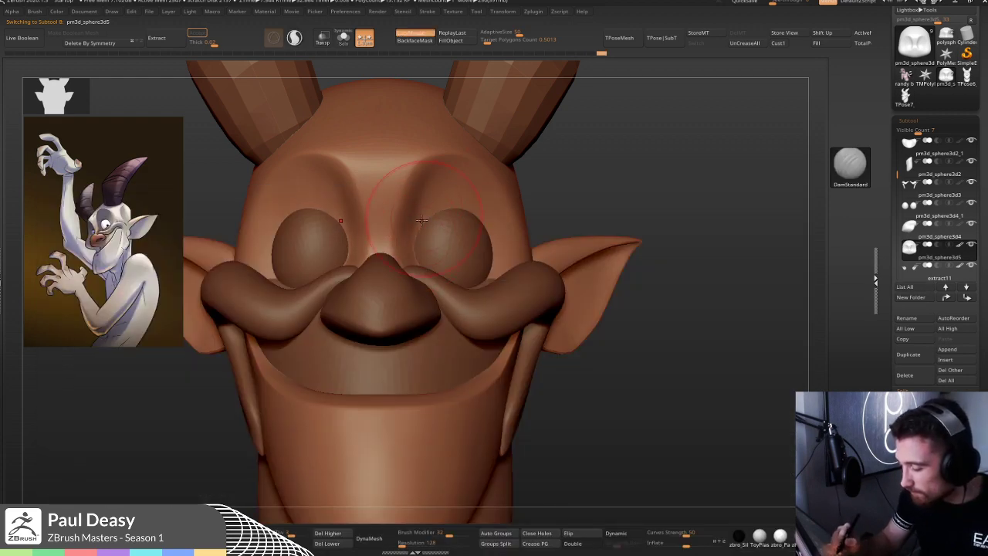
key("space")
key("shift")
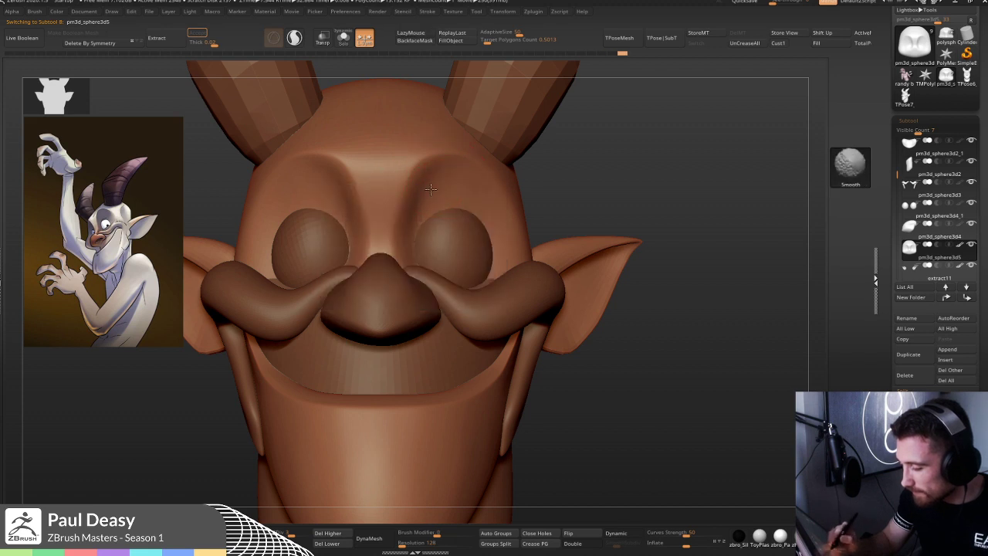
- Reshape the curled cheek folds beneath the eyes with a resized Move brush, adjusting their inner ends beside the nose
left_click(470, 240, "alt")
key("space")
left_click_drag(581, 220, 548, 224)
left_click(503, 288, "alt")
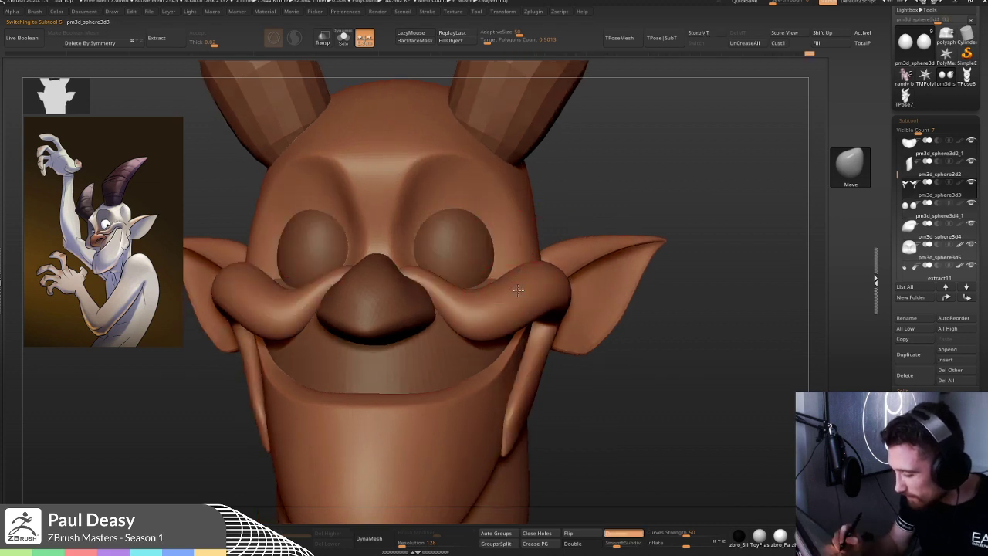
right_click_drag(518, 295, 504, 303)
key("space")
key("space")
key("space")
left_click_drag(437, 274, 436, 279)
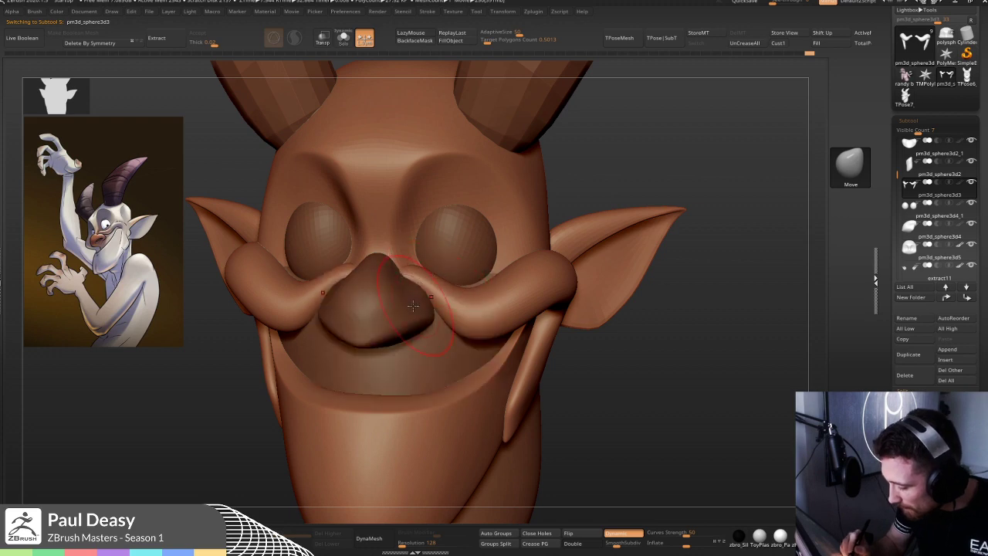
left_click(417, 305, "alt")
right_click_drag(560, 299, 484, 311)
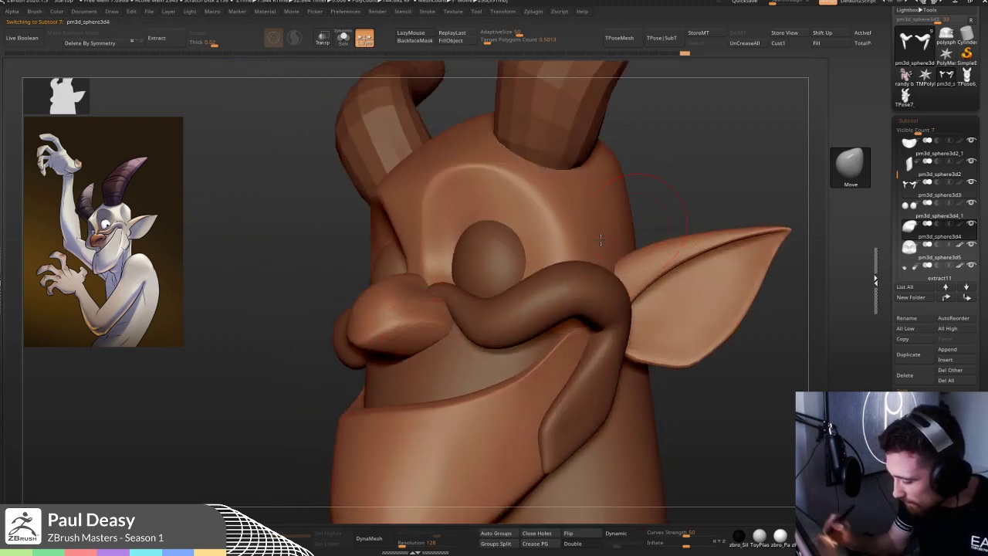
- Select the eyeballs, check them in isolation, and subdivide their mesh twice
left_click(500, 273, "alt")
right_click_drag(501, 274, 559, 264)
right_click_drag(483, 227, 533, 240)
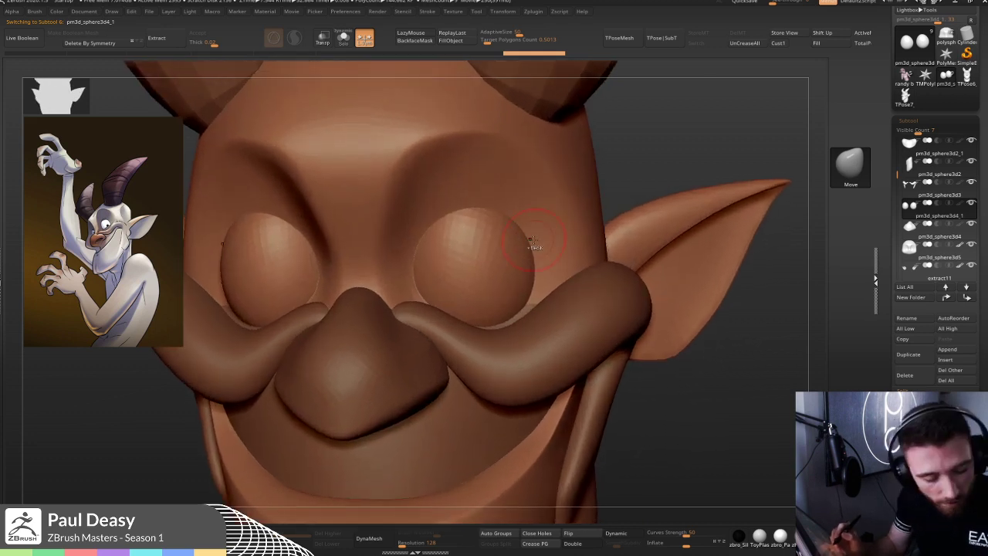
key("ctrl")
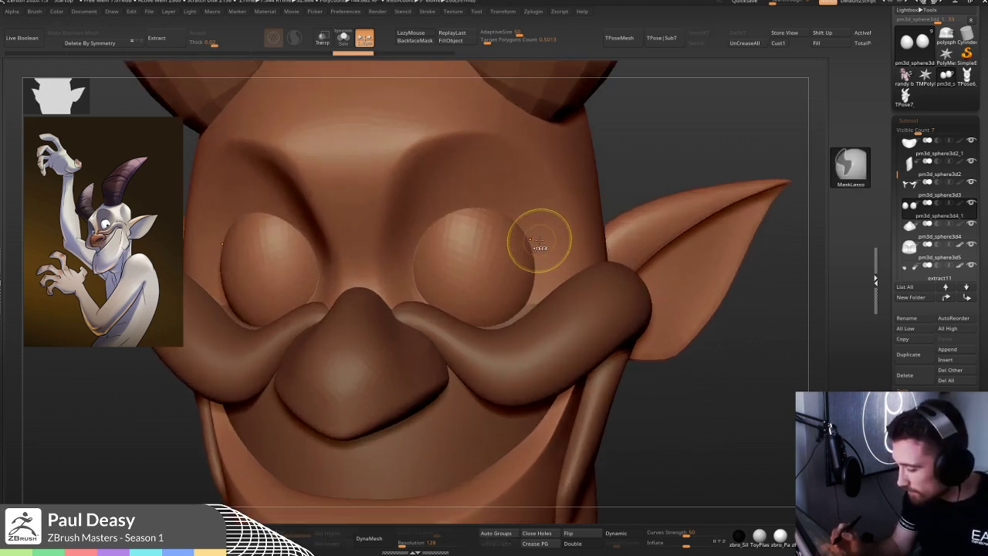
key("ctrl+z")
key("shift+s")
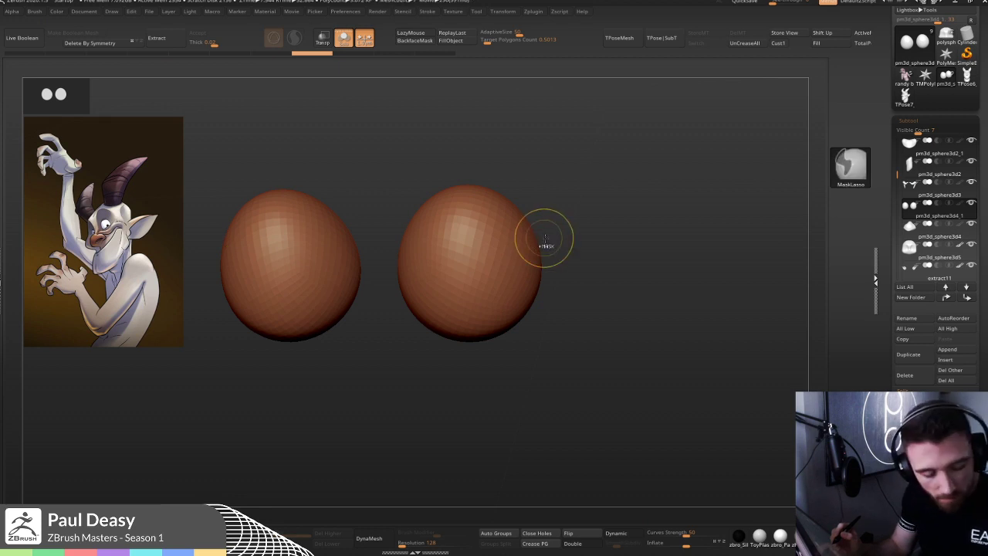
key("ctrl+z")
left_click(553, 237, "ctrl")
left_click(553, 237, "ctrl+shift")
key("ctrl+z")
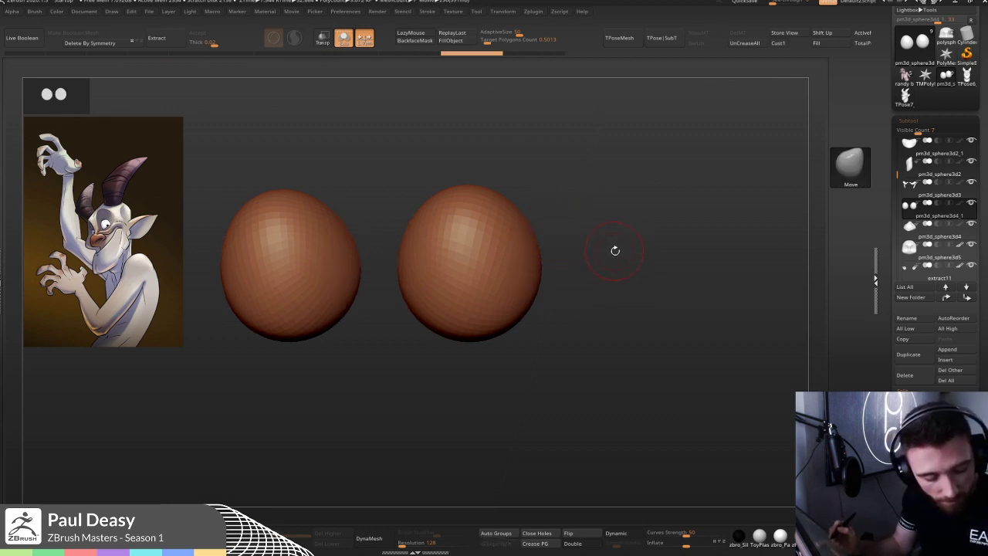
key("ctrl+shift+z")
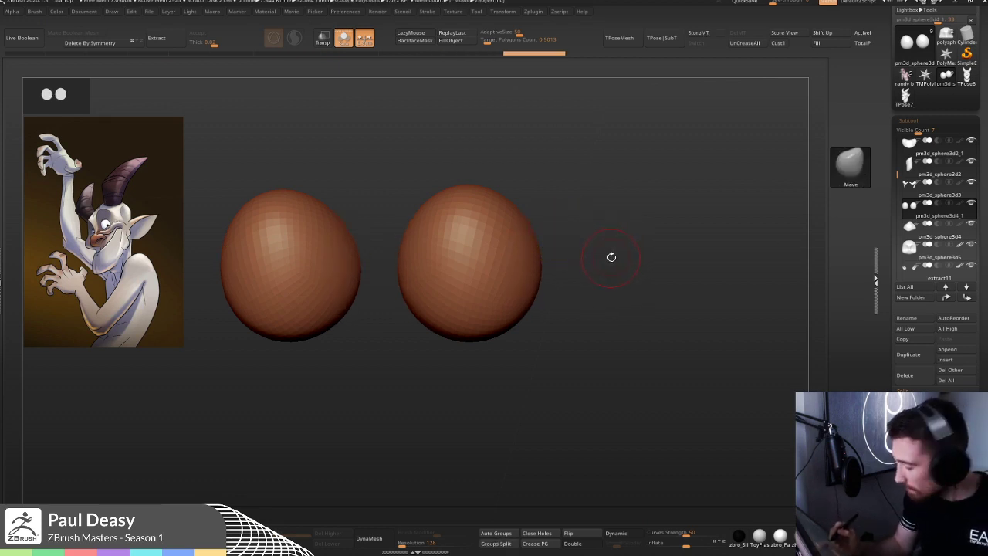
key("ctrl+d")
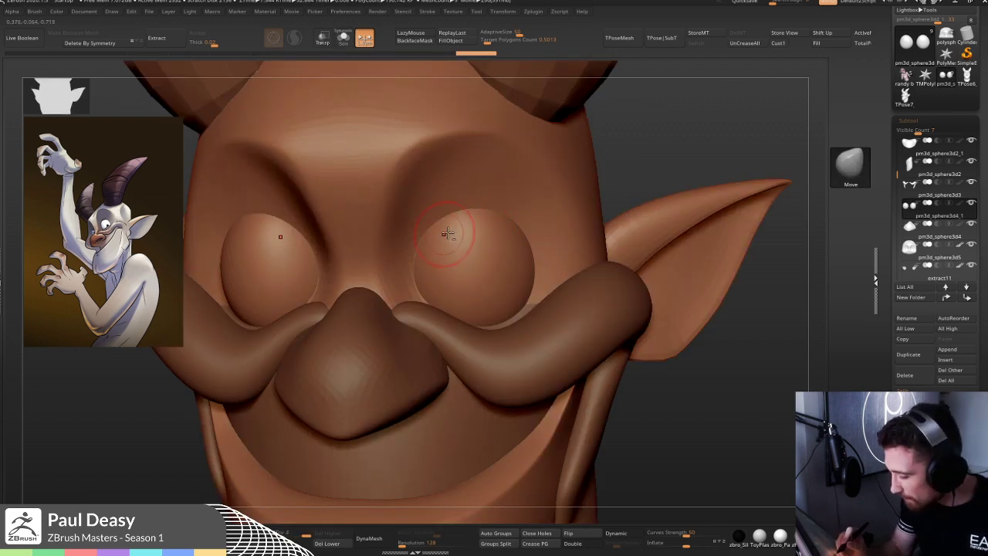
key("ctrl+d")
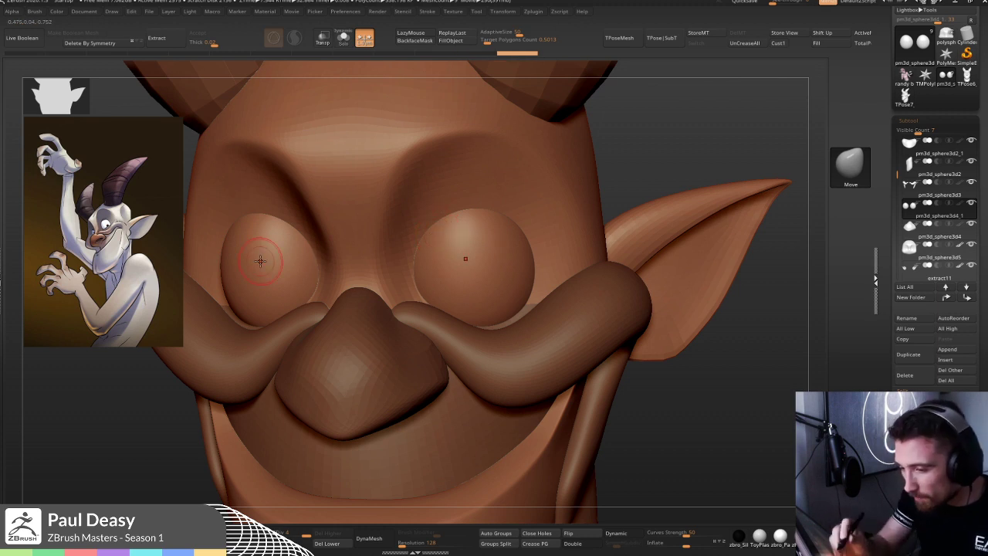
- Mask a curved upper eyelid band across both eyeballs with MaskPen, undoing the stroke that reaches too low
left_click_drag(422, 241, 499, 218, "ctrl")
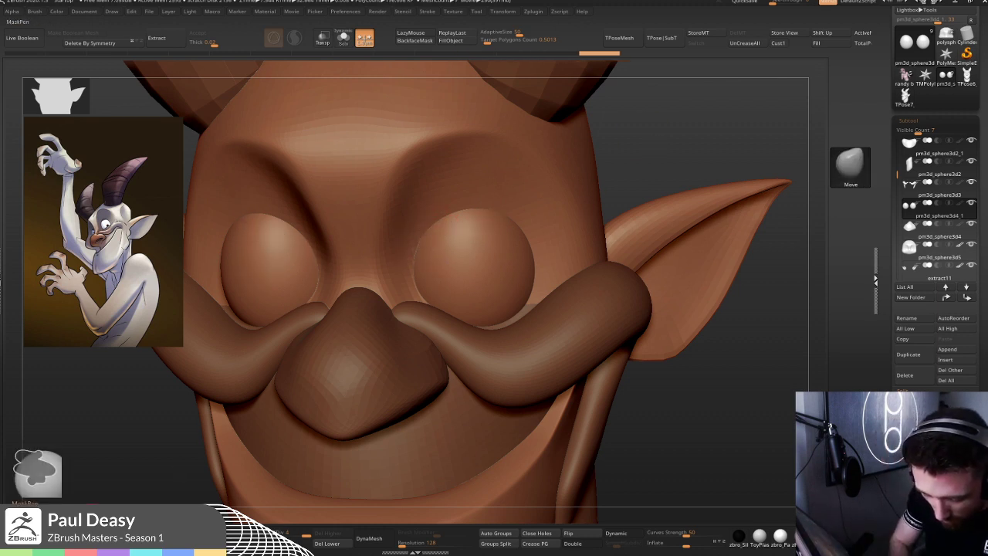
mouse_move(422, 245)
left_mouse_down("ctrl")
mouse_move(437, 229)
mouse_move(511, 211)
left_mouse_up("ctrl")
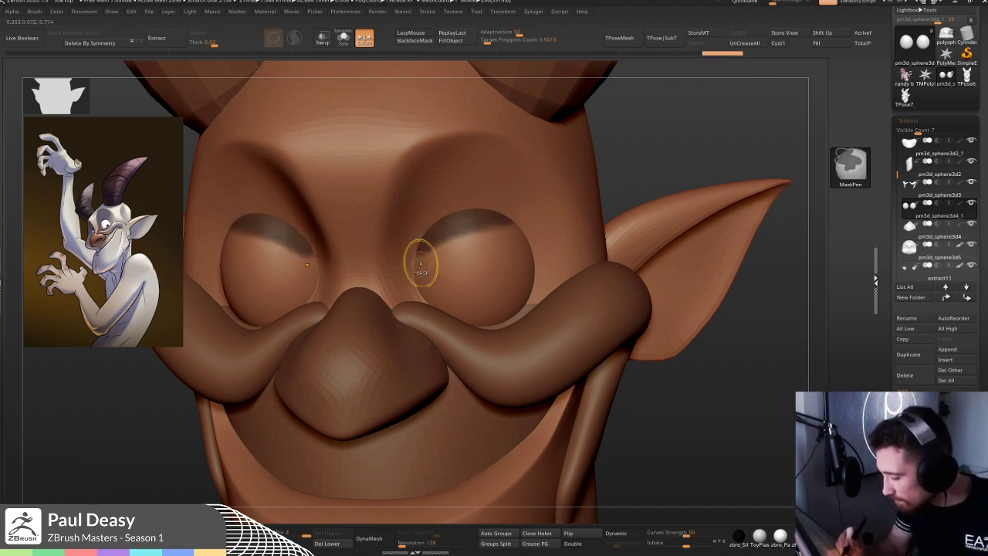
left_click_drag(428, 258, 525, 231, "ctrl+alt")
key("ctrl+z")
mouse_move(418, 275)
left_mouse_down("ctrl+alt")
mouse_move(529, 235)
mouse_move(514, 240)
left_mouse_up("ctrl+alt")
left_click_drag(419, 275, 539, 235, "ctrl+alt")
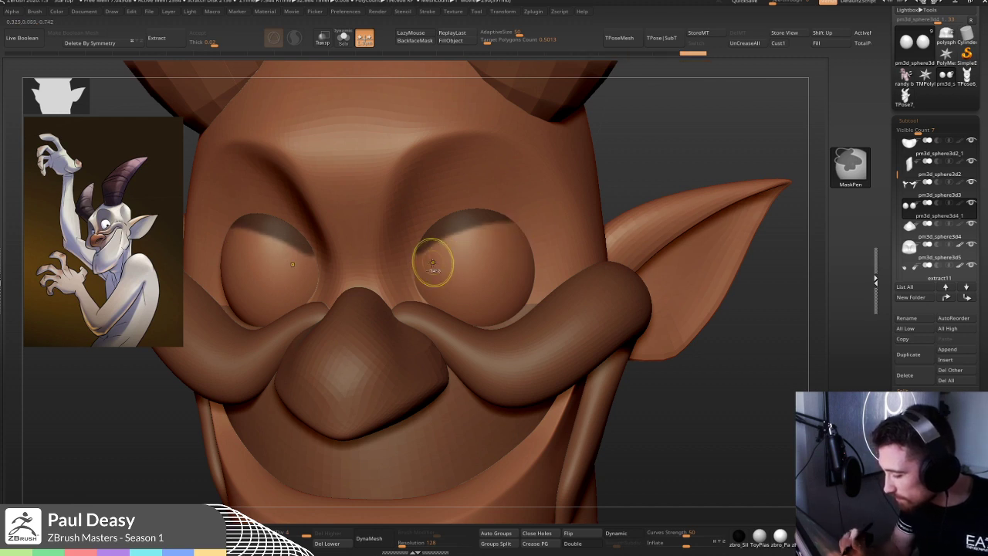
- Try extracting the masked eyelid bands at thicknesses of 0.02 and 0.00062
key("ctrl+q")
right_click_drag(487, 231, 328, 317, "ctrl")
left_click(171, 39)
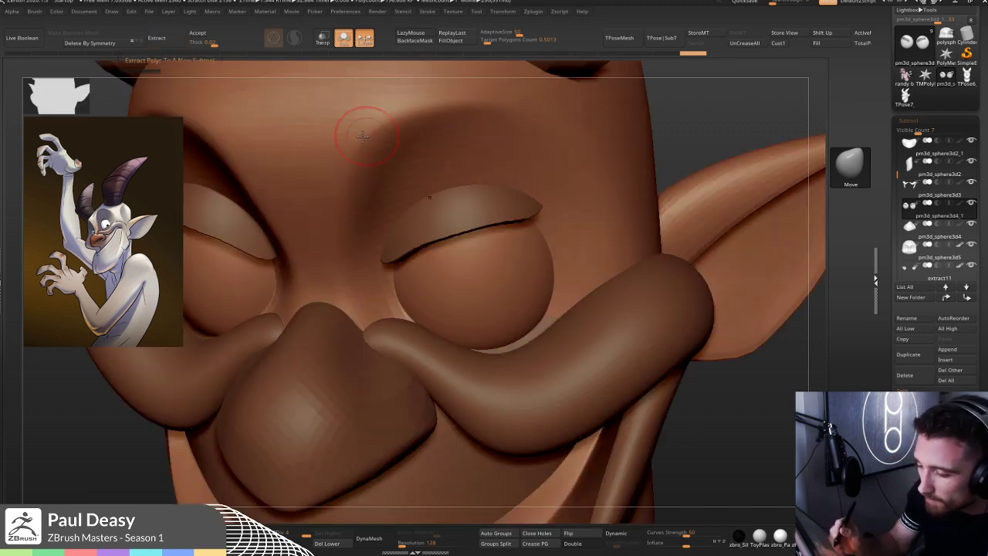
left_click(675, 117)
left_click_drag(214, 43, 209, 43)
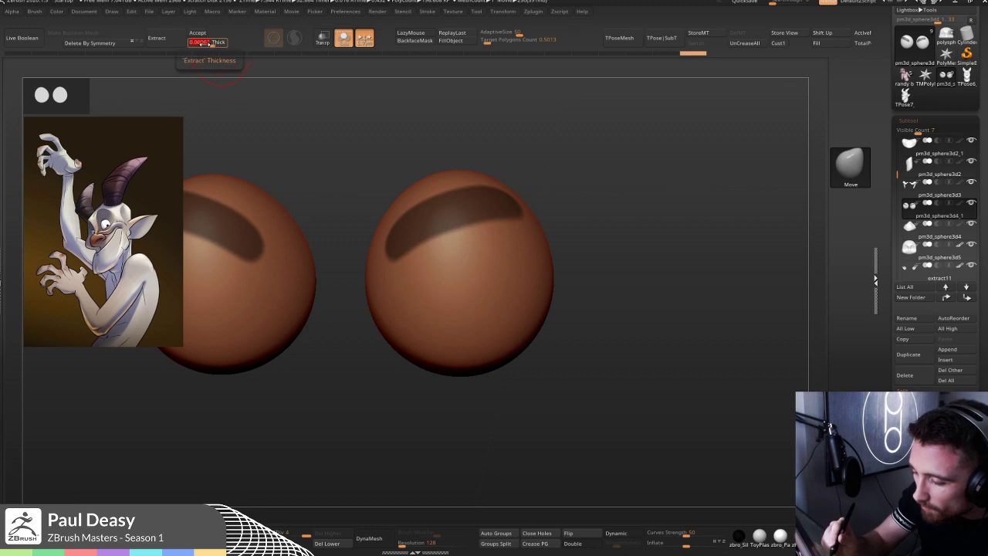
left_click(161, 39)
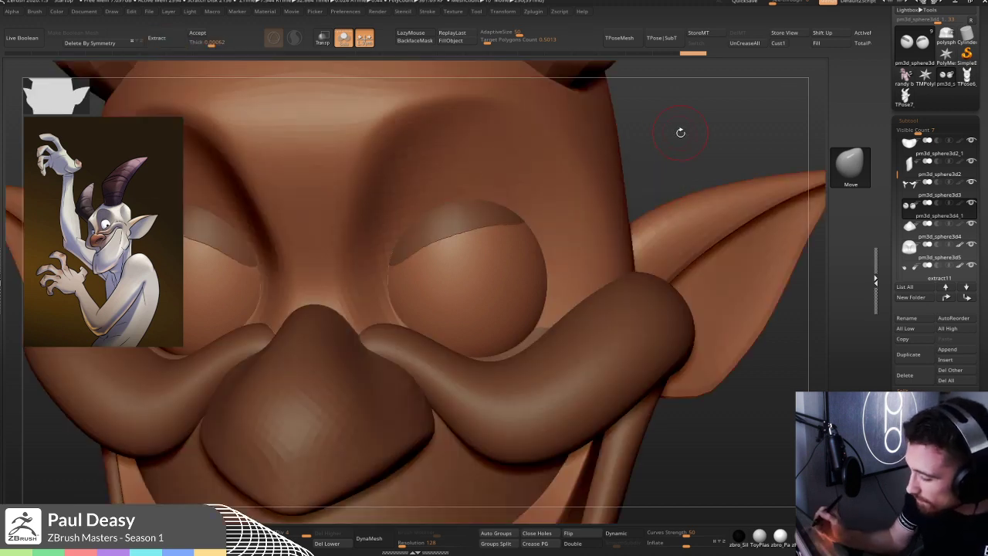
left_click(681, 133)
left_click(210, 45)
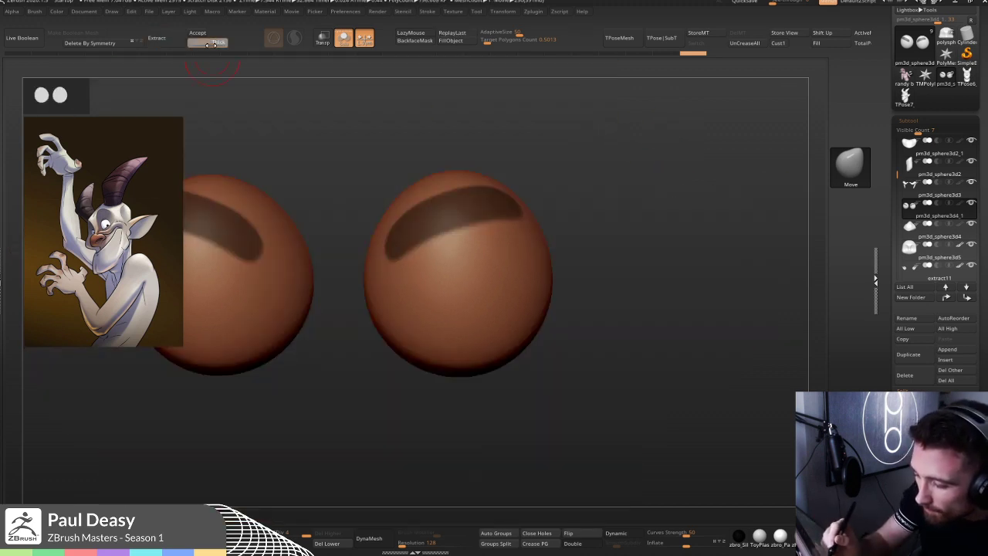
left_click(179, 41)
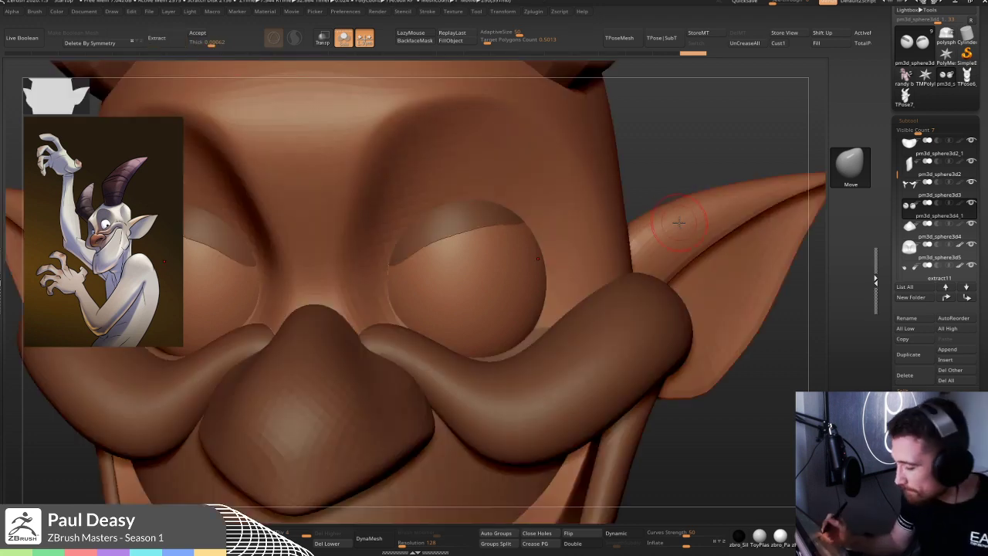
- Extract the masked bands as separate upper eyelids with a thickness of 0.00791, accept them, and display their polygon wireframe
left_click(212, 45)
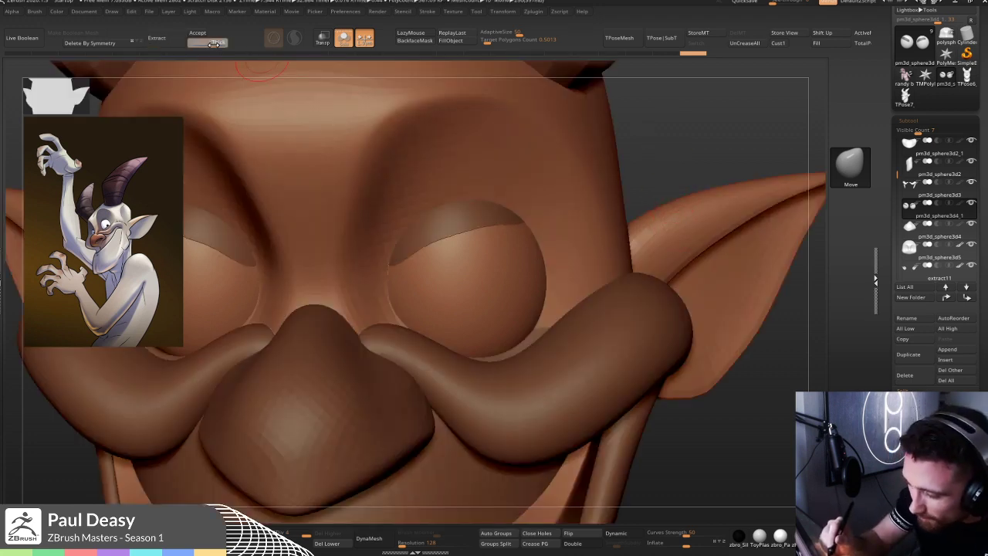
left_click_drag(213, 45, 215, 45)
left_click(174, 41)
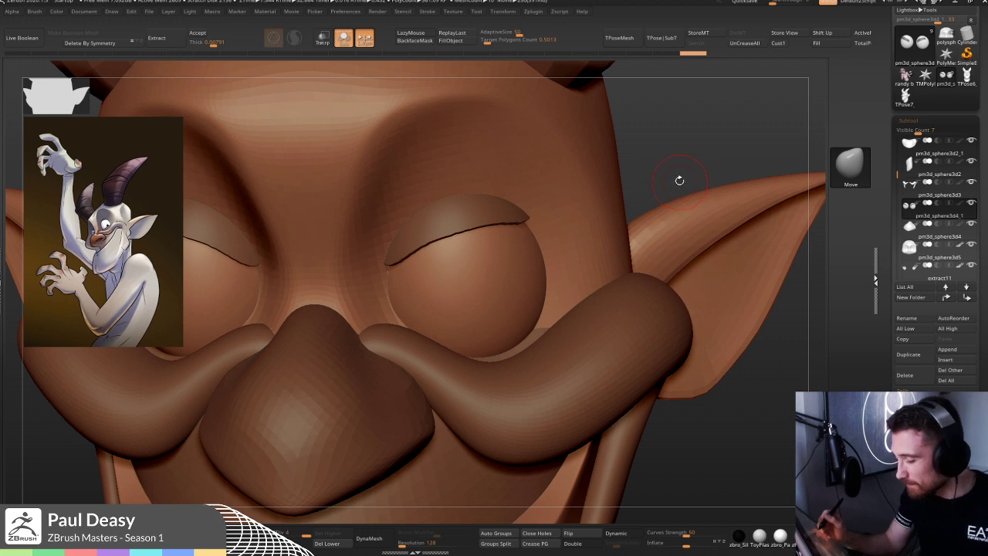
left_click(197, 34)
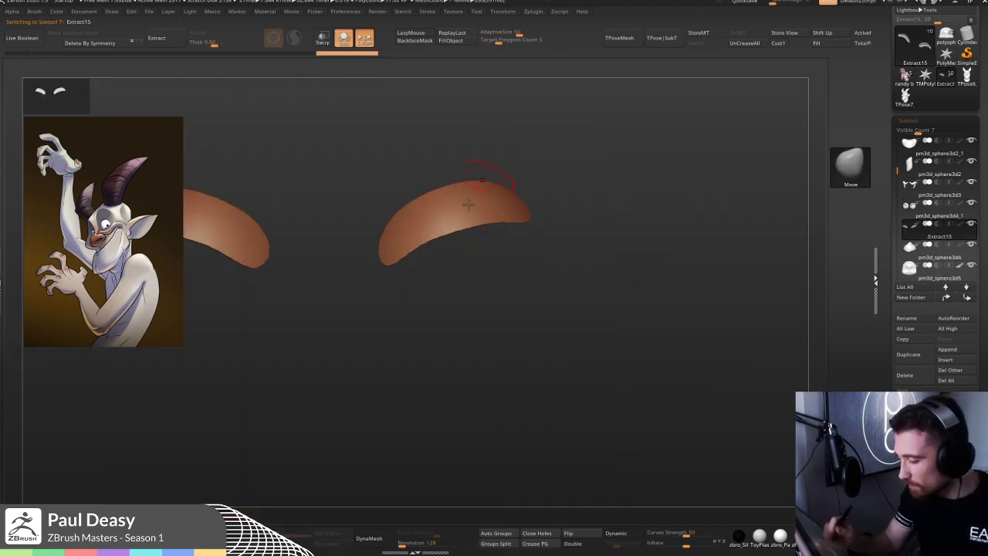
key("shift+f")
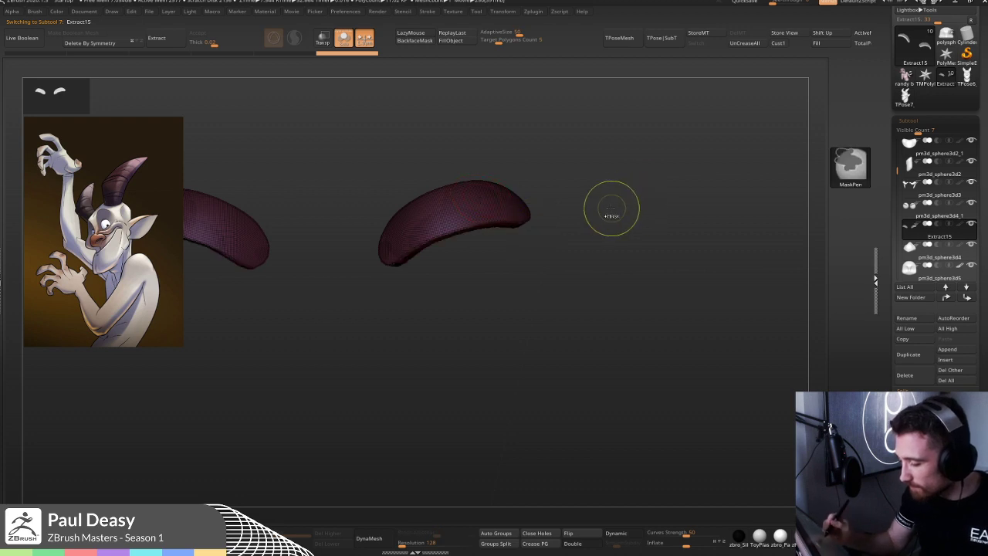
key("ctrl+shift")
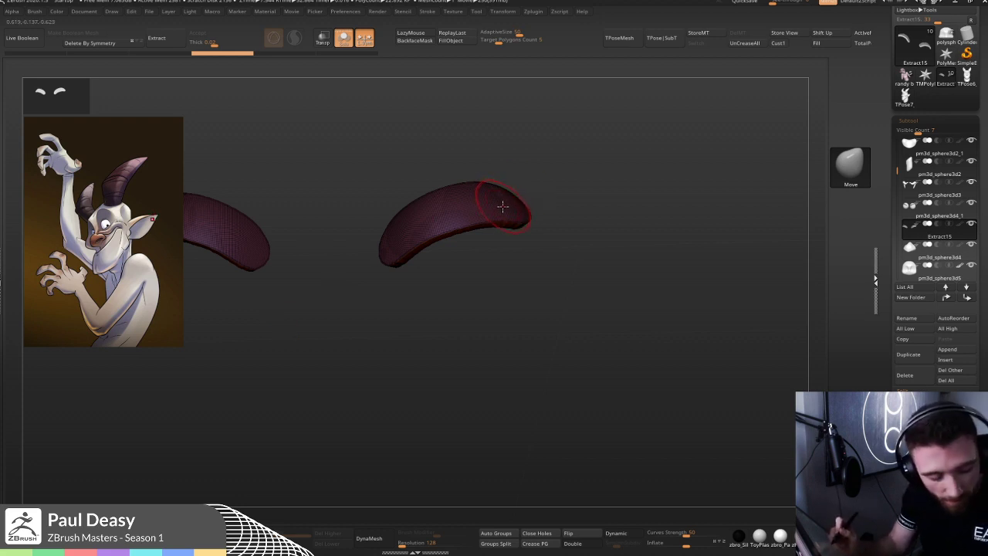
- Remesh the extracted eyelids with a target polygon count of 0.1, reducing the adaptive size to 8
mouse_move(602, 236)
left_mouse_down()
mouse_move(562, 173)
mouse_move(519, 171)
mouse_move(611, 247)
left_mouse_up()
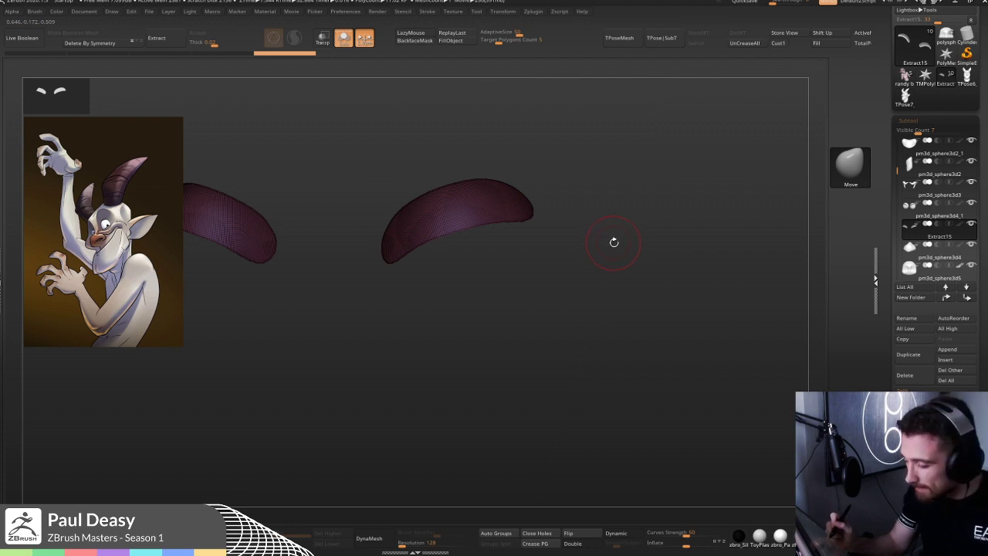
key("ctrl+shift+x")
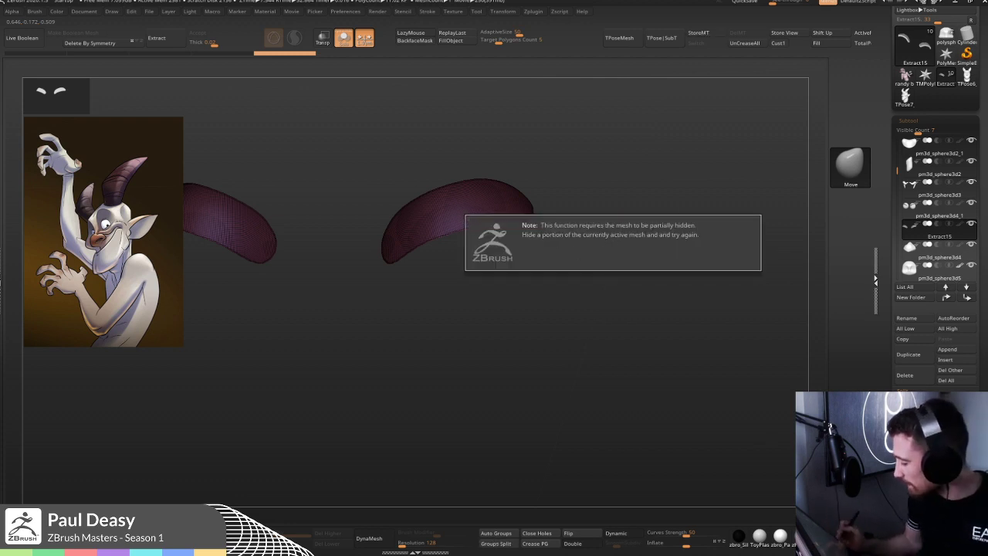
left_click_drag(624, 284, 560, 307)
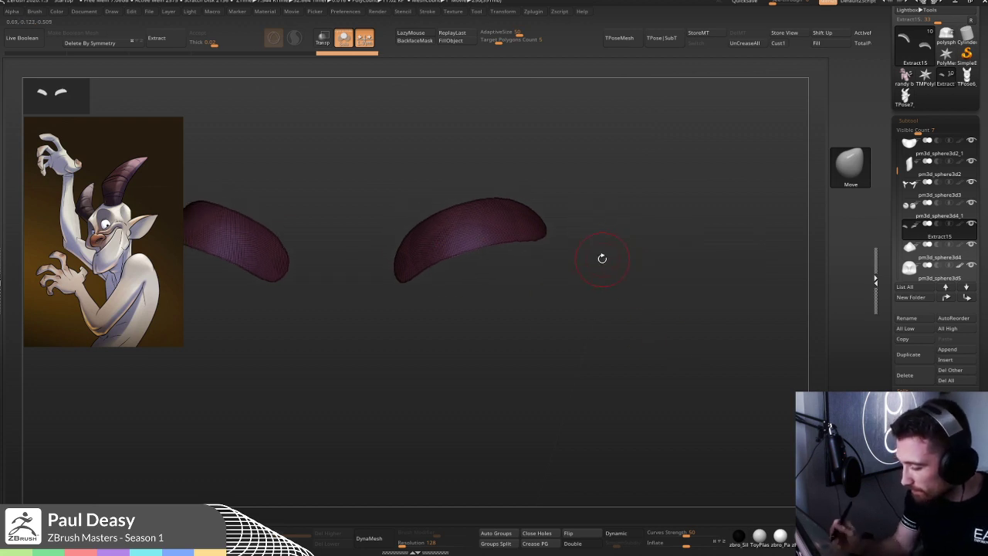
left_click_drag(615, 266, 589, 242)
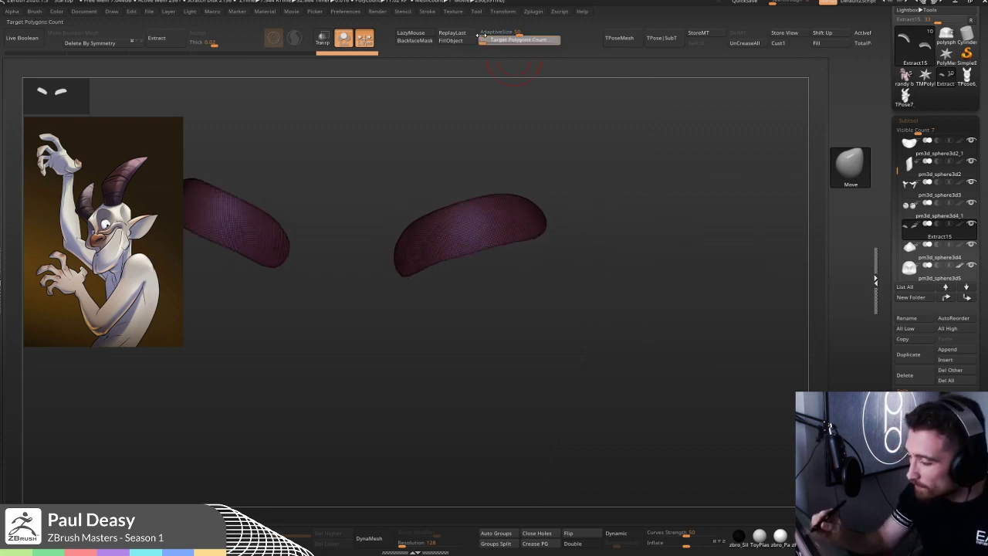
left_click(514, 33)
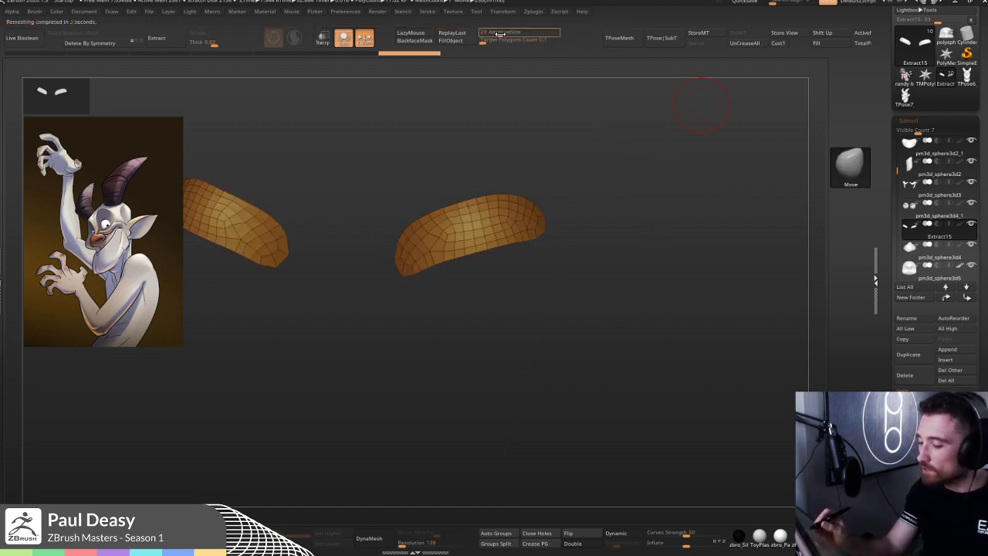
left_click(500, 34)
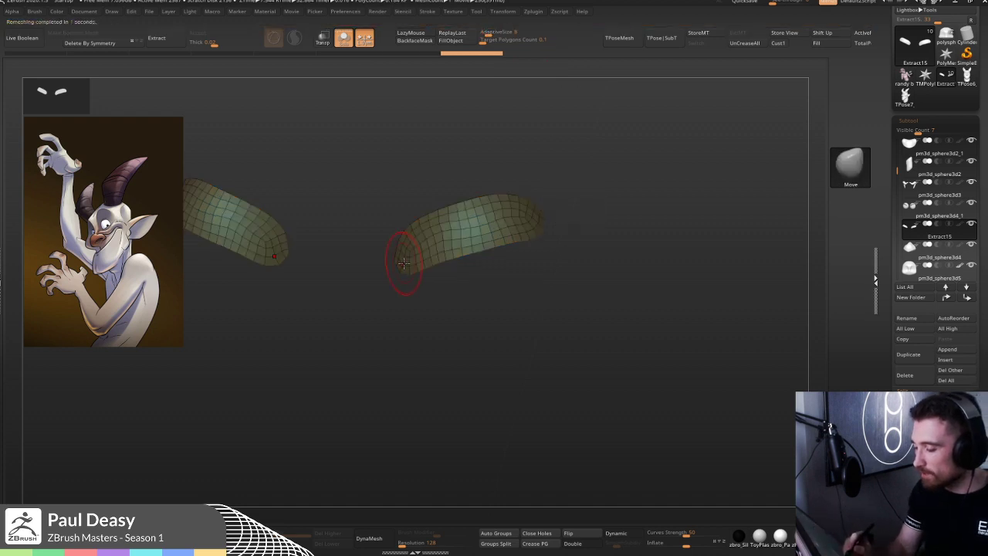
- Set the adaptive size to 6 and remesh the eyelids again
key("space")
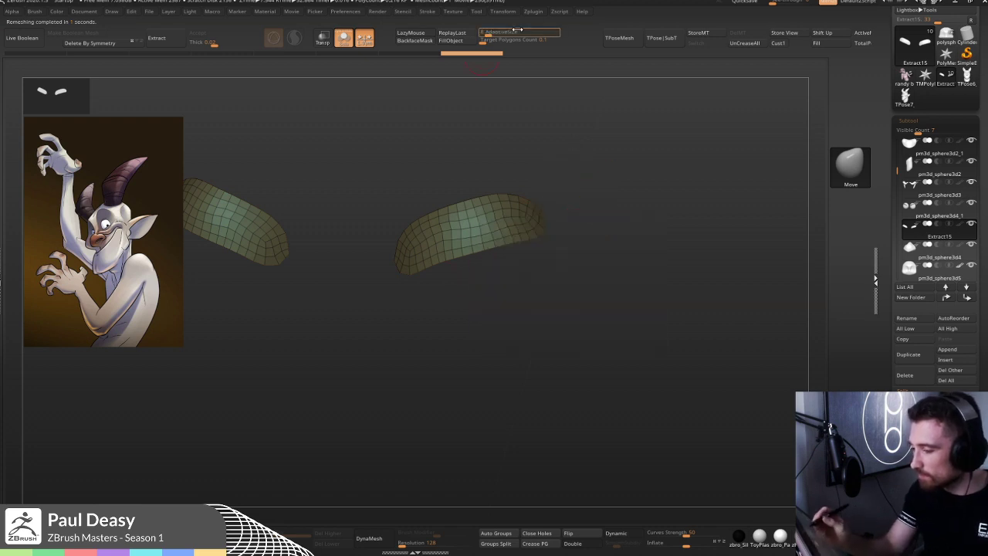
left_click_drag(542, 199, 540, 224)
key("space")
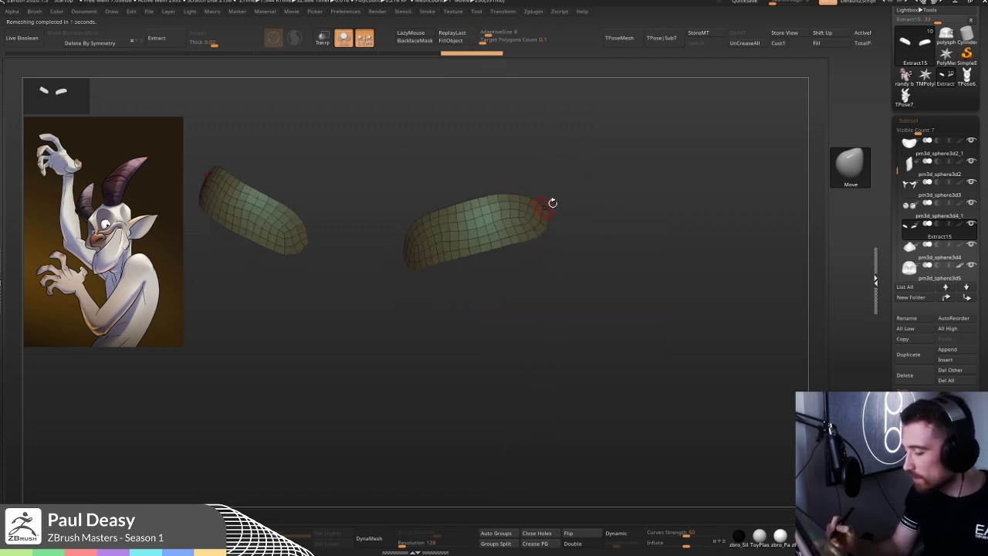
mouse_move(516, 220)
right_mouse_down()
mouse_move(533, 216)
mouse_move(522, 218)
right_mouse_up()
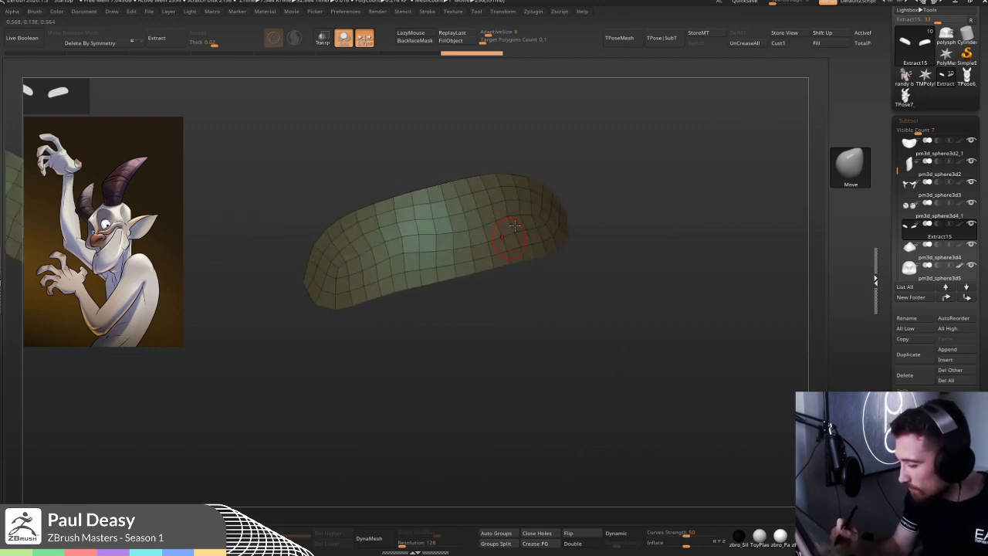
right_click_drag(529, 219, 536, 217)
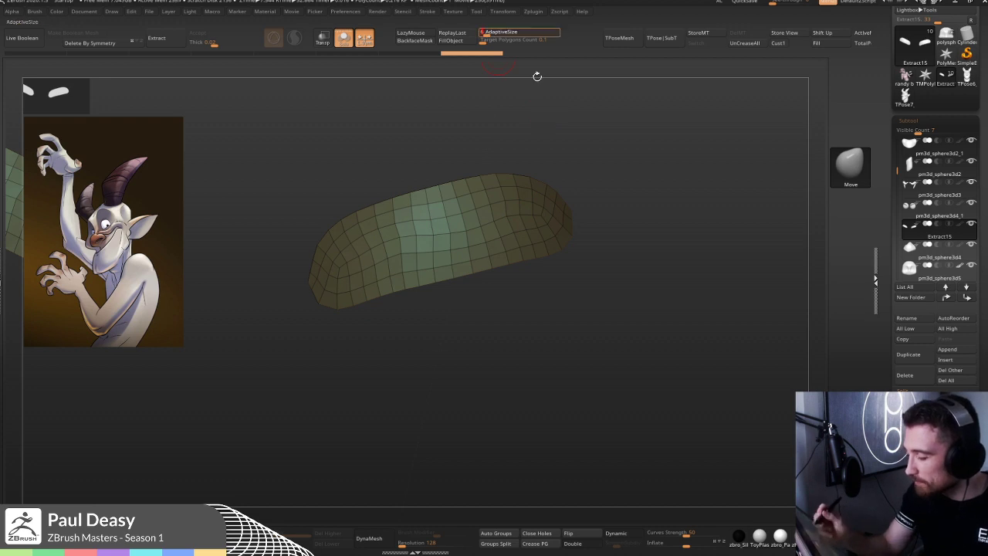
right_click_drag(512, 217, 522, 218)
key("ctrl+shift+r")
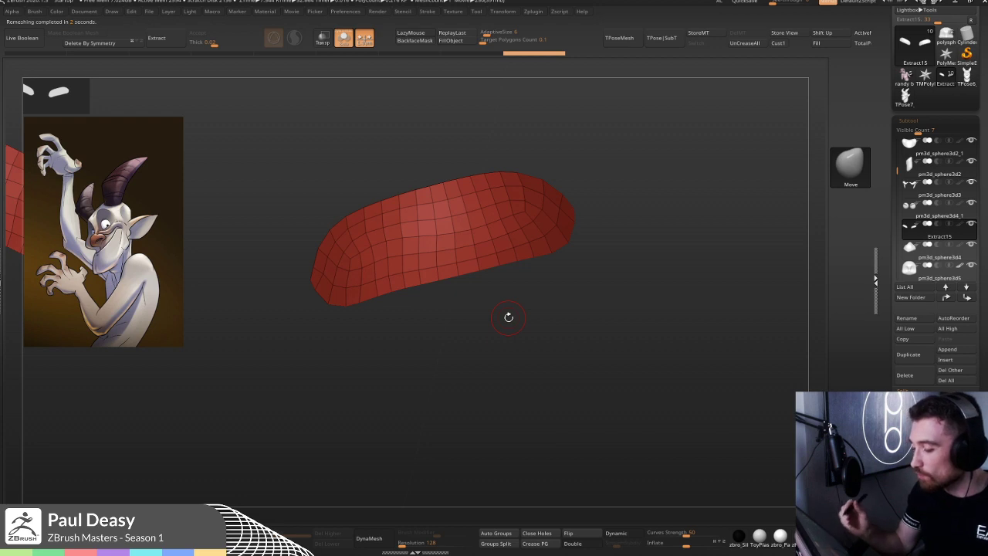
- Examine the remeshed eyelid in isolation and against the eyeball and head, checking its edge flow and pointed outer end
left_click_drag(612, 239, 610, 243)
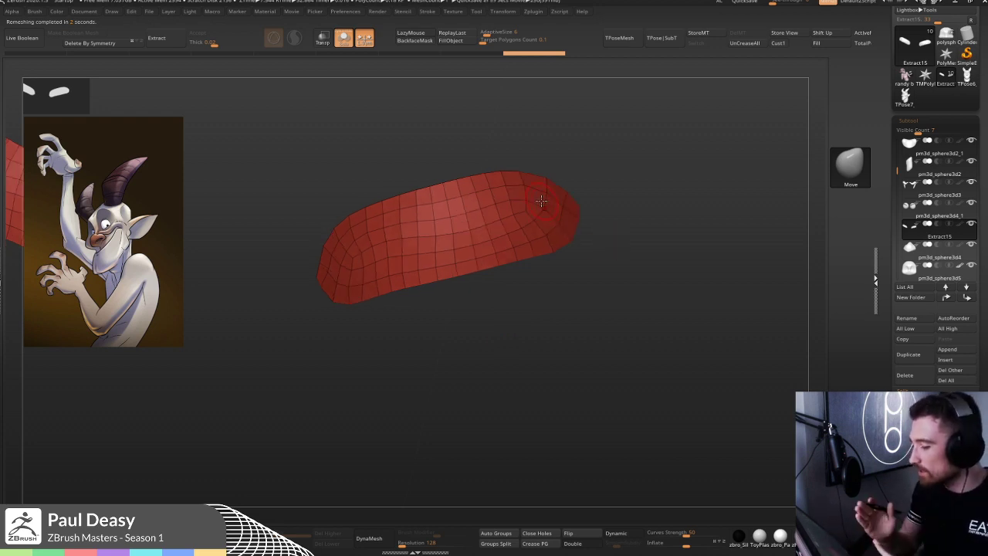
left_click_drag(611, 212, 624, 219)
left_click_drag(610, 274, 614, 253)
key("alt+s")
right_click_drag(513, 251, 585, 228)
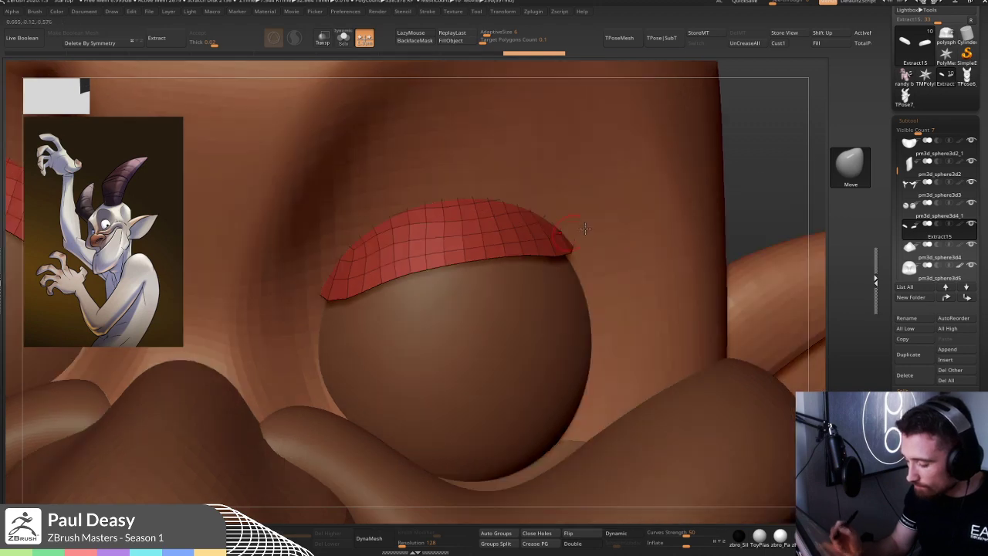
key("alt+s")
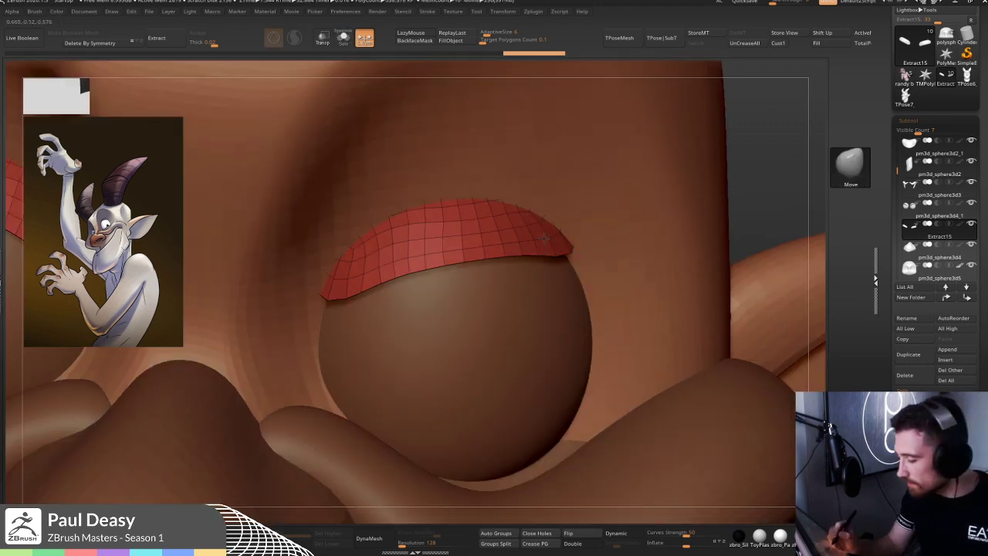
right_click_drag(569, 233, 575, 247)
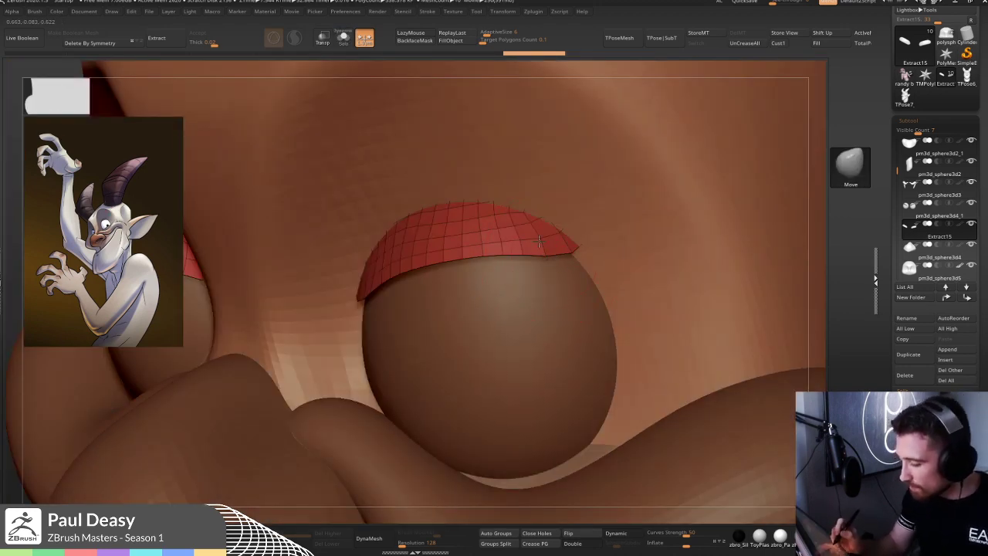
key("alt+s")
right_click_drag(545, 239, 613, 211)
key("ctrl+1")
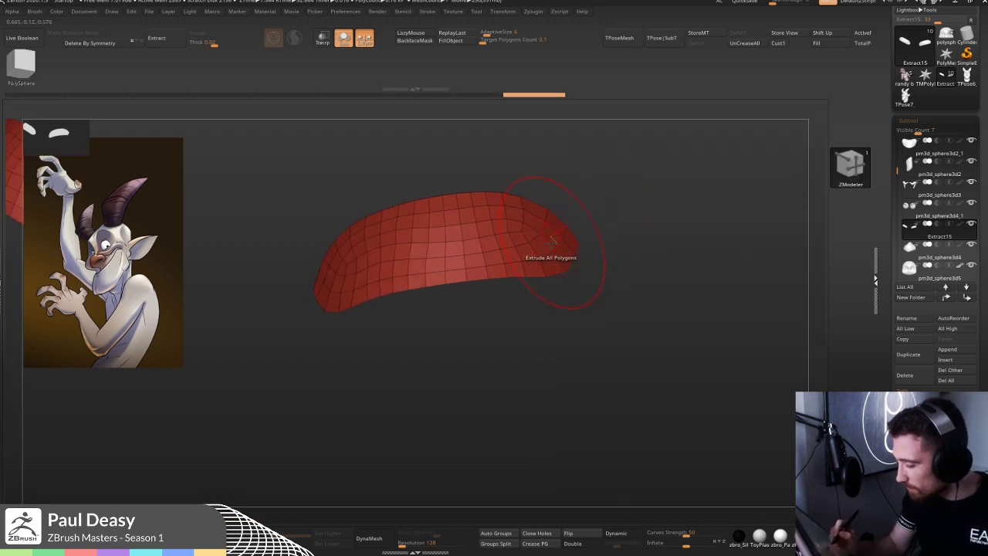
mouse_move(558, 240)
right_mouse_down()
mouse_move(622, 230)
mouse_move(532, 249)
right_mouse_up()
key("b")
key("m")
key("v")
- Slice across both rounded ends of the eyelid with SliceCurve to separate them from its middle section
left_click_drag(651, 245, 594, 238)
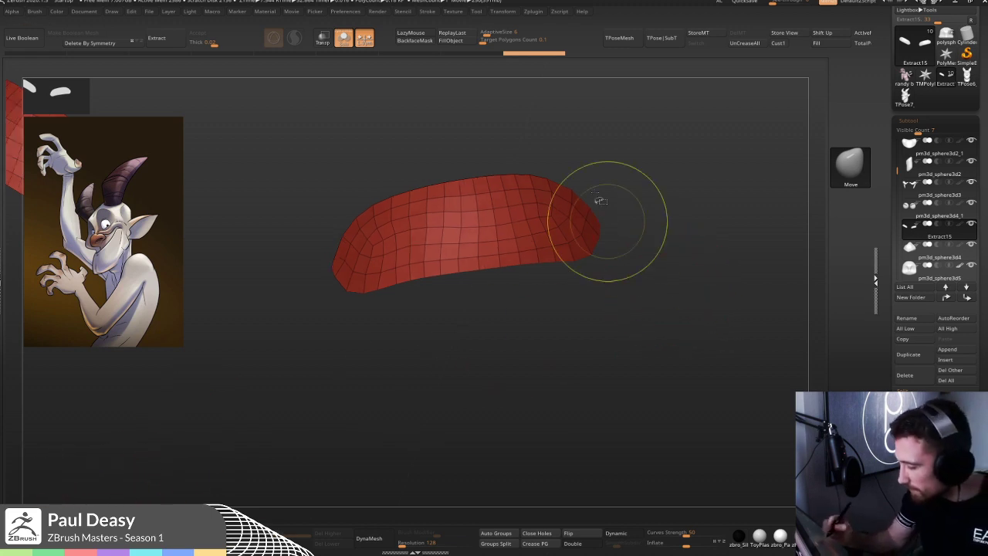
left_click_drag(644, 192, 596, 199)
key("ctrl")
left_click_drag(581, 290, 577, 164, "ctrl+shift")
left_click_drag(641, 291, 551, 318)
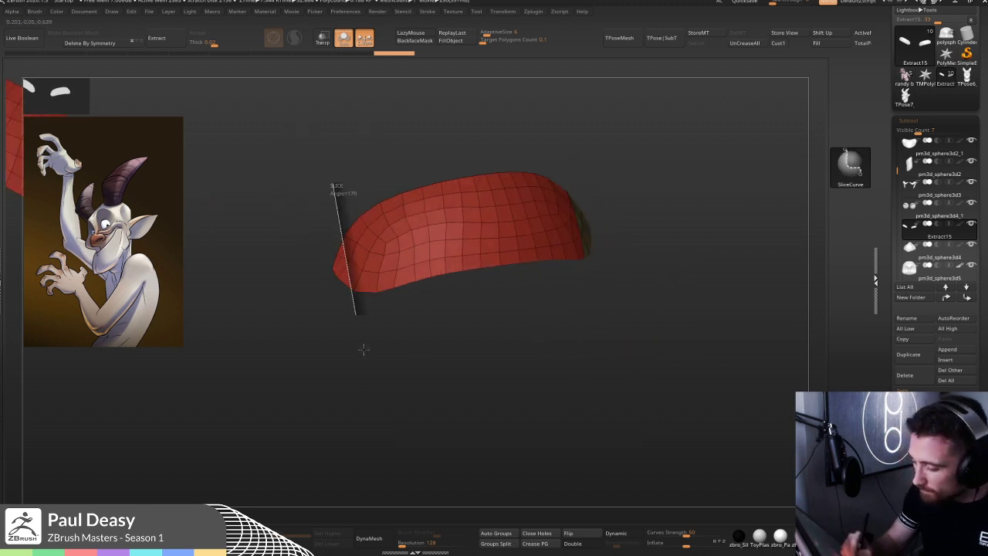
left_click_drag(362, 297, 345, 193, "ctrl+shift")
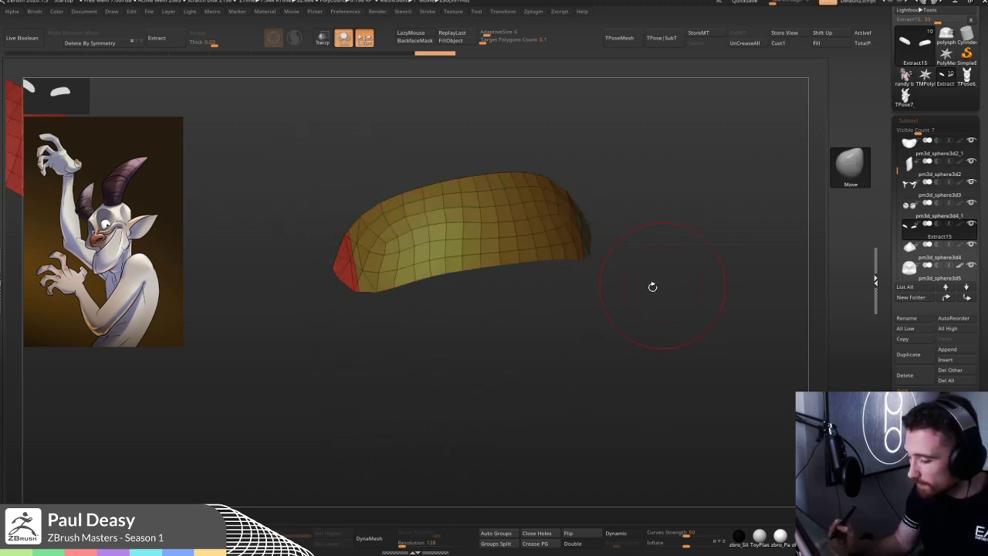
- Isolate the eyelid's middle section and delete the hidden geometry, leaving one lid with squared-off ends
left_click(522, 249, "ctrl+shift")
left_click_drag(675, 275, 675, 266)
key("Delete")
key("Delete")
key("space")
left_click_drag(687, 251, 620, 195)
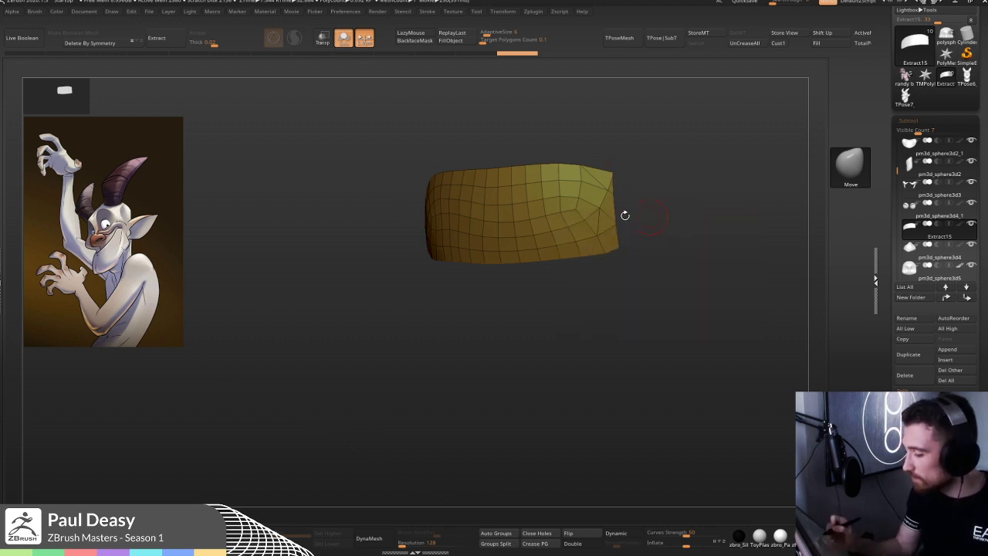
- Try remeshing the trimmed eyelid with local symmetry on, and undo the result
left_click_drag(635, 254, 367, 274)
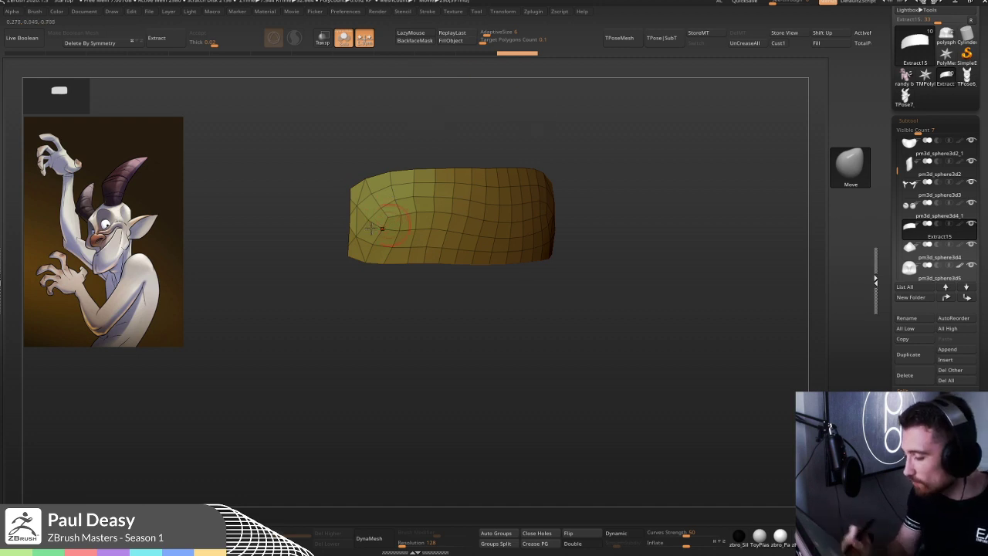
left_click_drag(374, 256, 375, 281)
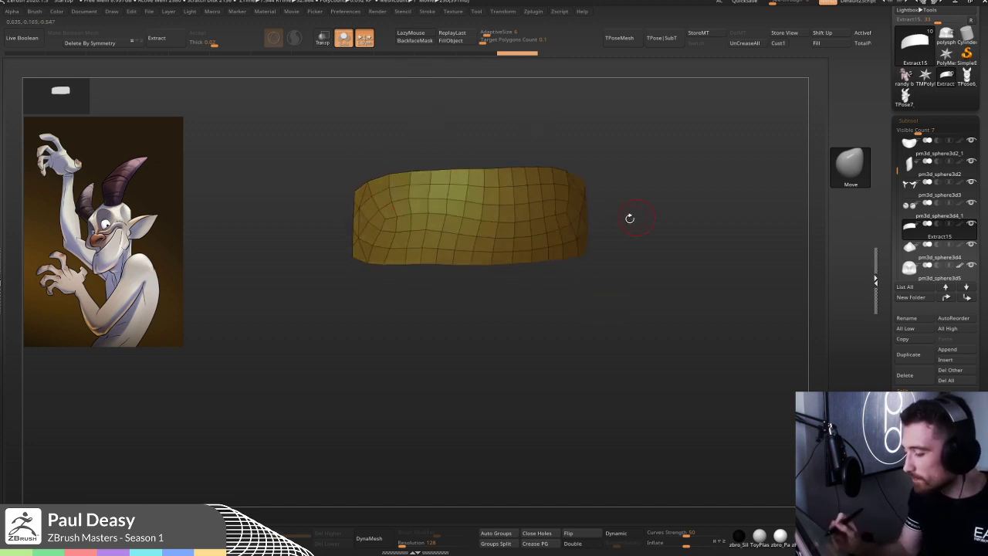
left_click_drag(627, 231, 649, 205)
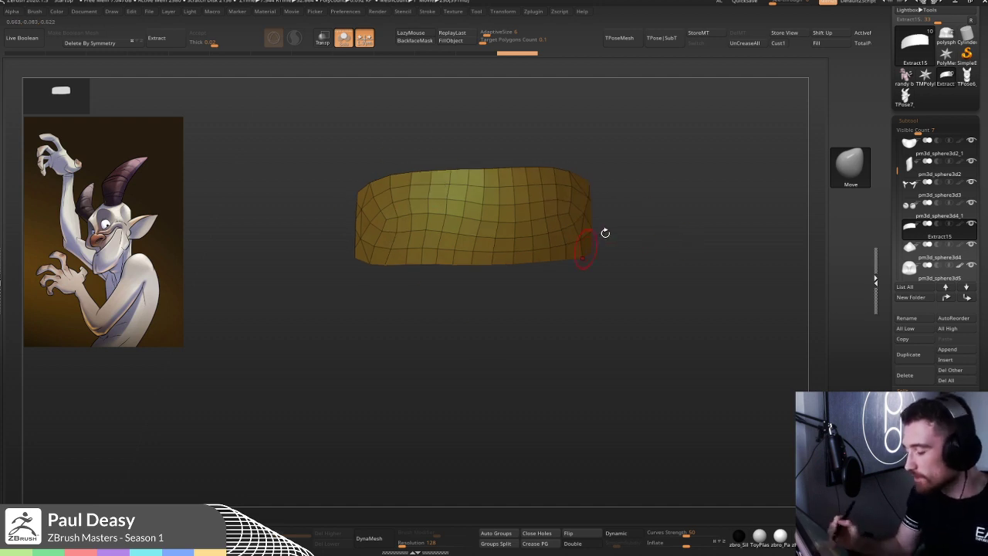
left_click_drag(605, 232, 616, 202)
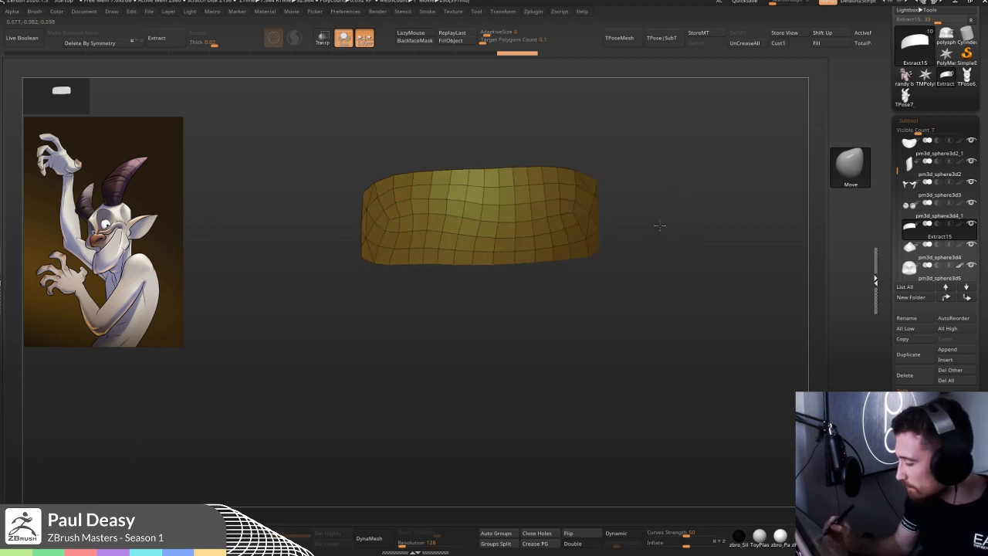
left_click_drag(662, 226, 595, 208)
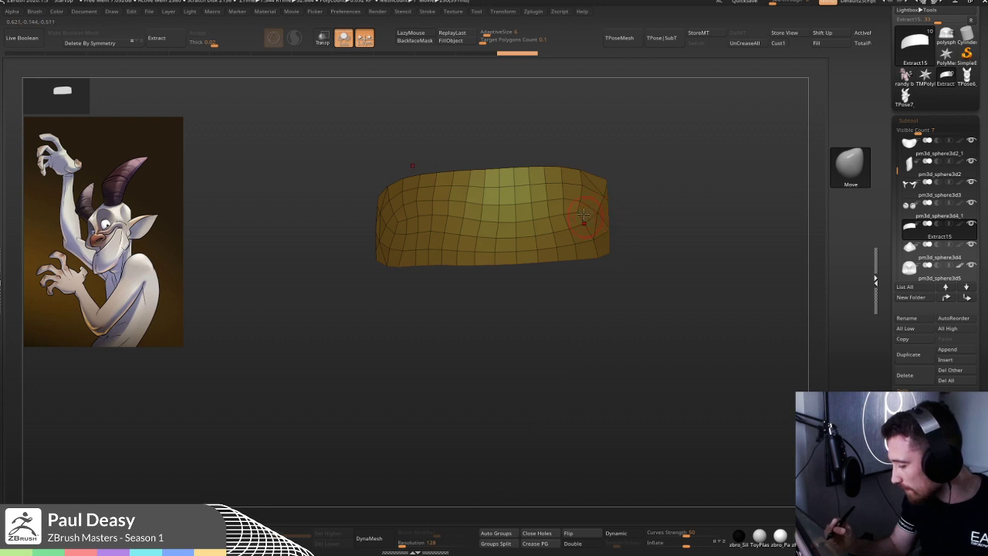
left_click_drag(633, 193, 545, 183)
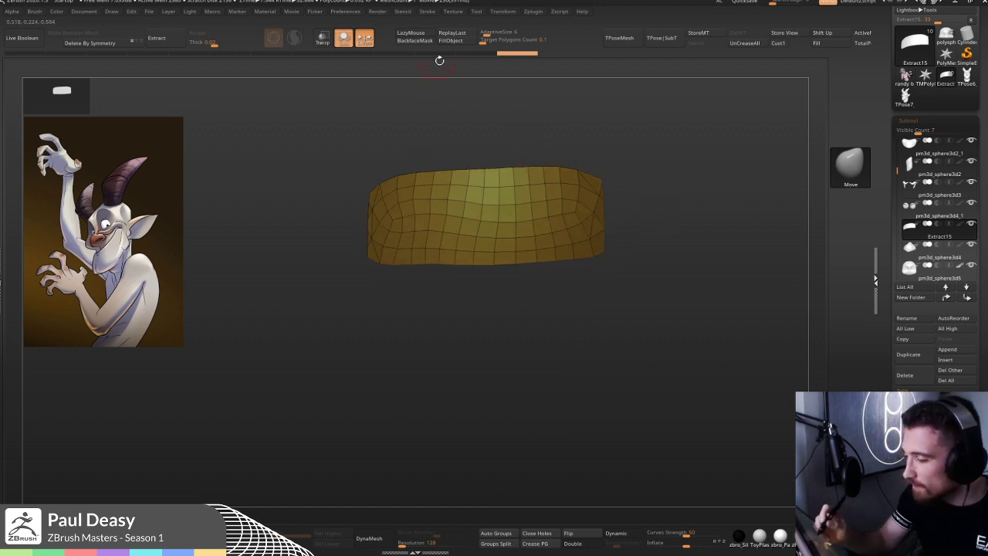
key("ctrl+r")
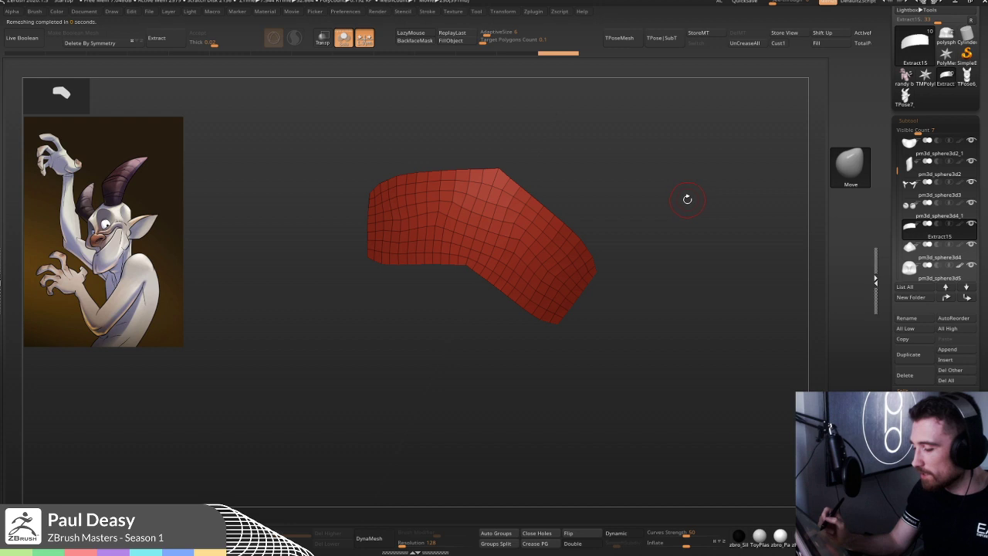
key("ctrl+z")
- Turn off local symmetry and try remeshing the single trimmed eyelid again
left_click(364, 38)
key("ctrl+r")
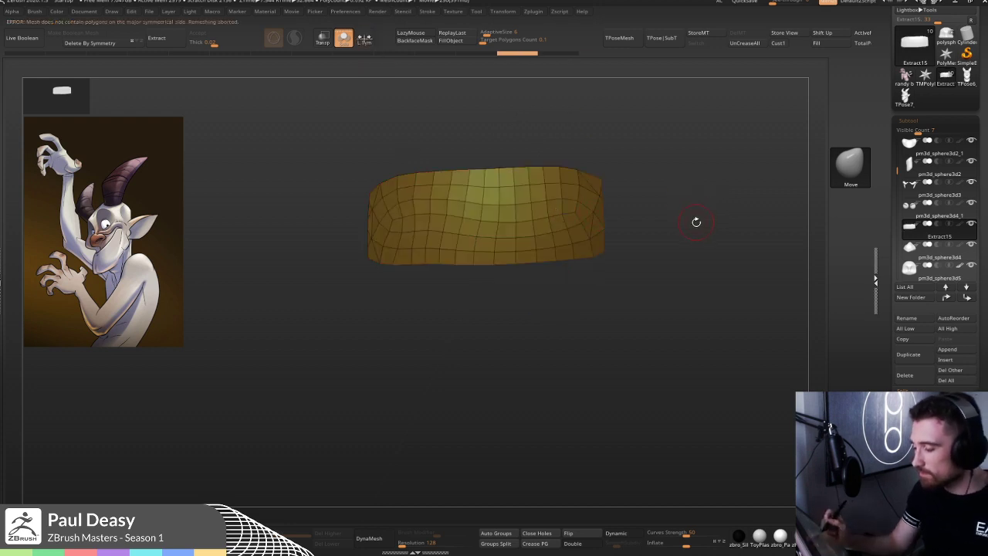
mouse_move(692, 228)
left_mouse_down()
mouse_move(602, 192)
mouse_move(690, 220)
left_mouse_up()
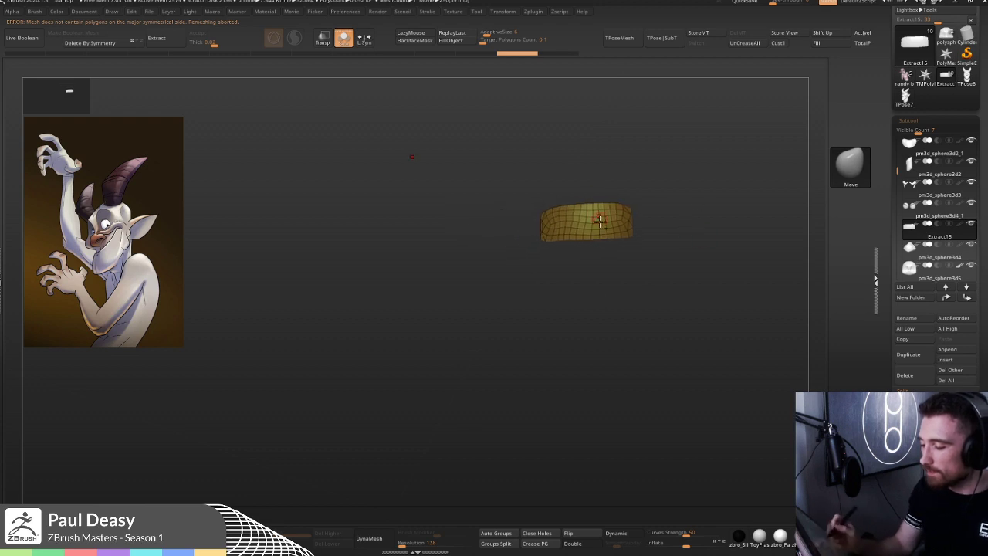
left_click_drag(600, 219, 623, 210, "alt")
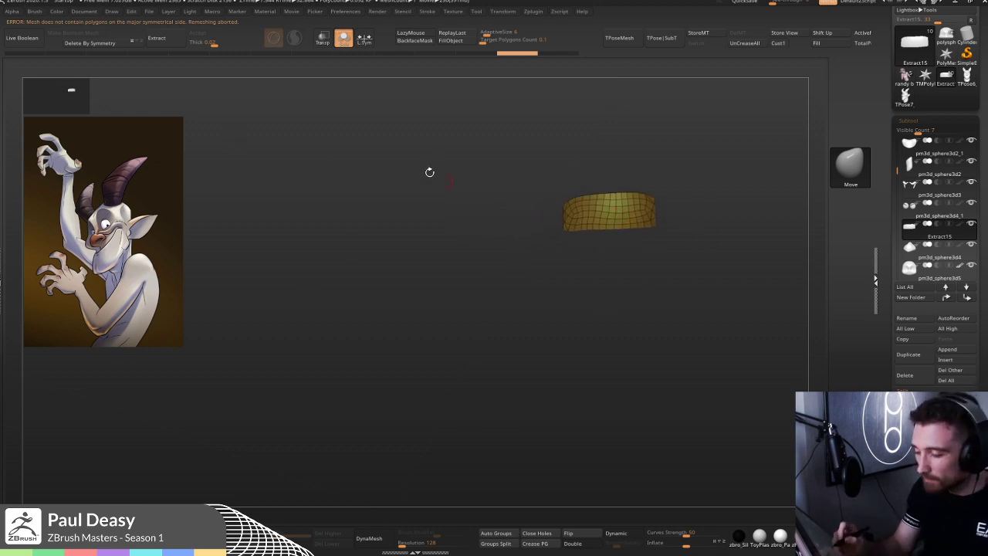
mouse_move(670, 274)
left_mouse_down()
mouse_move(692, 280)
mouse_move(674, 288)
left_mouse_up()
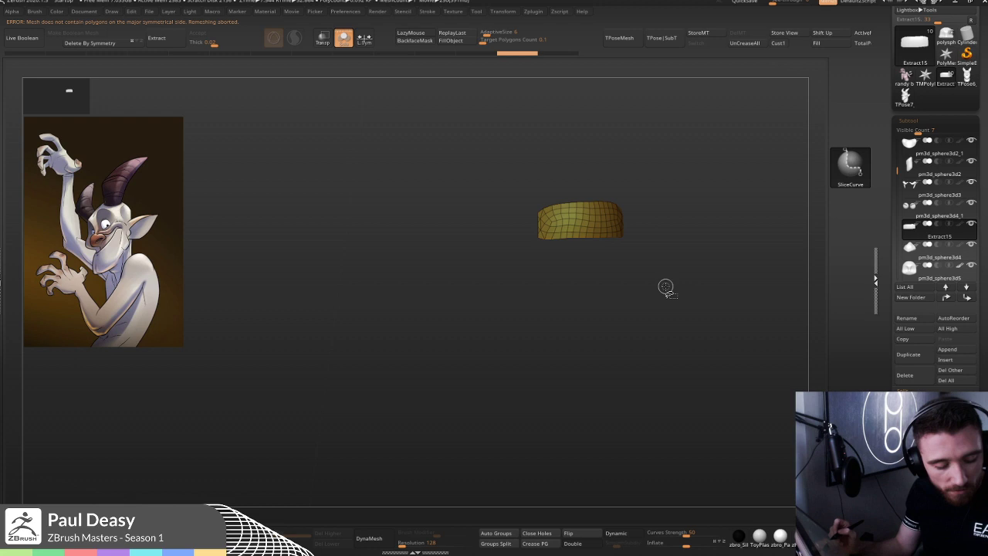
- Mirror the trimmed eyelid to create the matching lid on the opposite eye, and remesh the pair at an adaptive size of 6
key("ctrl+shift+z")
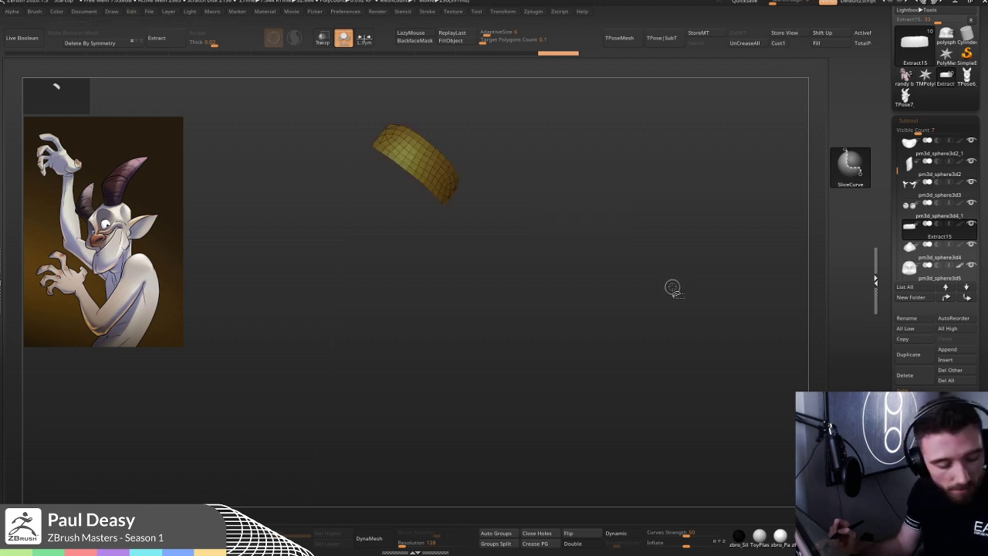
left_click(674, 288, "ctrl+shift")
mouse_move(674, 282)
left_mouse_down("shift")
mouse_move(682, 270)
mouse_move(669, 293)
mouse_move(633, 247)
mouse_move(642, 221)
left_mouse_up("shift")
key("ctrl+shift")
mouse_move(653, 260)
left_mouse_down()
mouse_move(627, 243)
mouse_move(602, 306)
left_mouse_up()
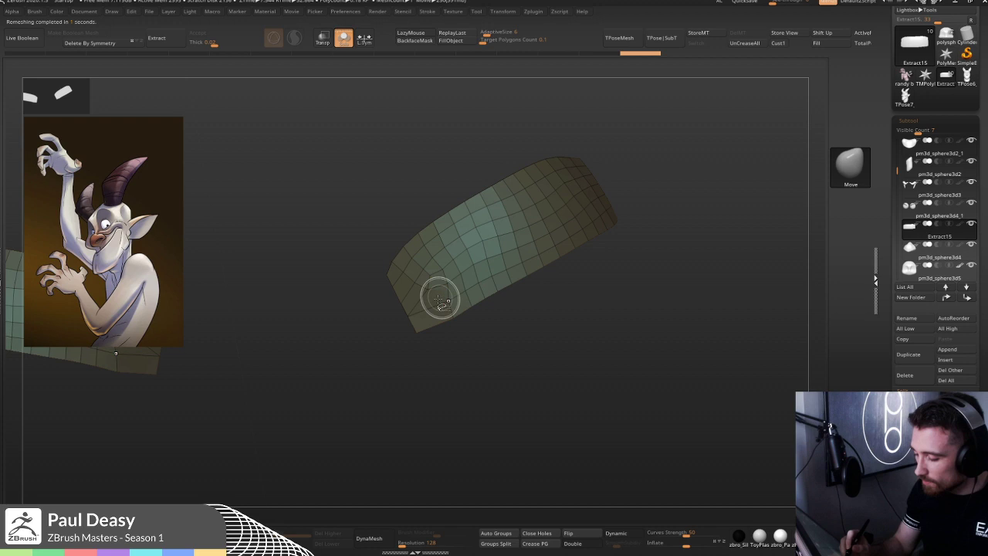
key("ctrl+shift+z")
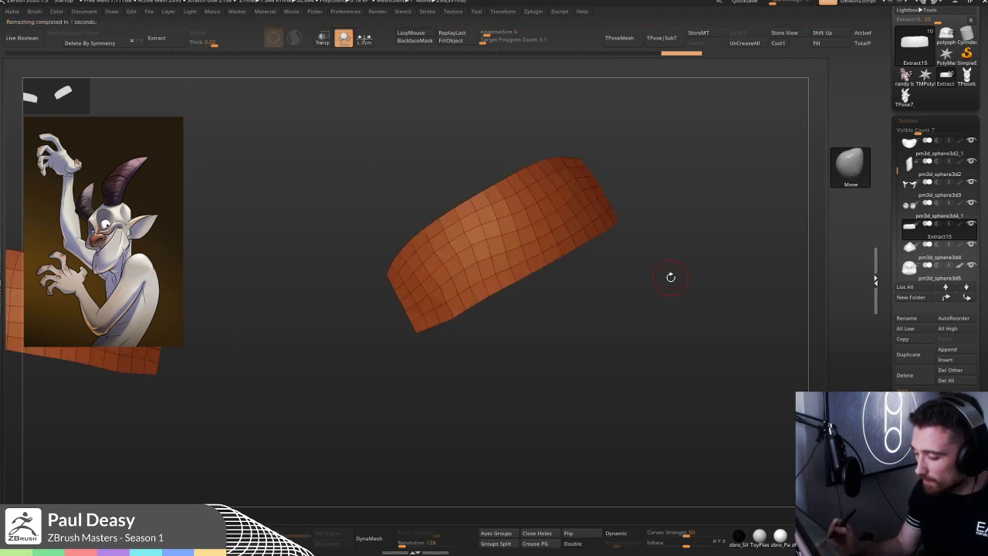
mouse_move(671, 277)
left_mouse_down()
mouse_move(662, 283)
mouse_move(673, 285)
left_mouse_up()
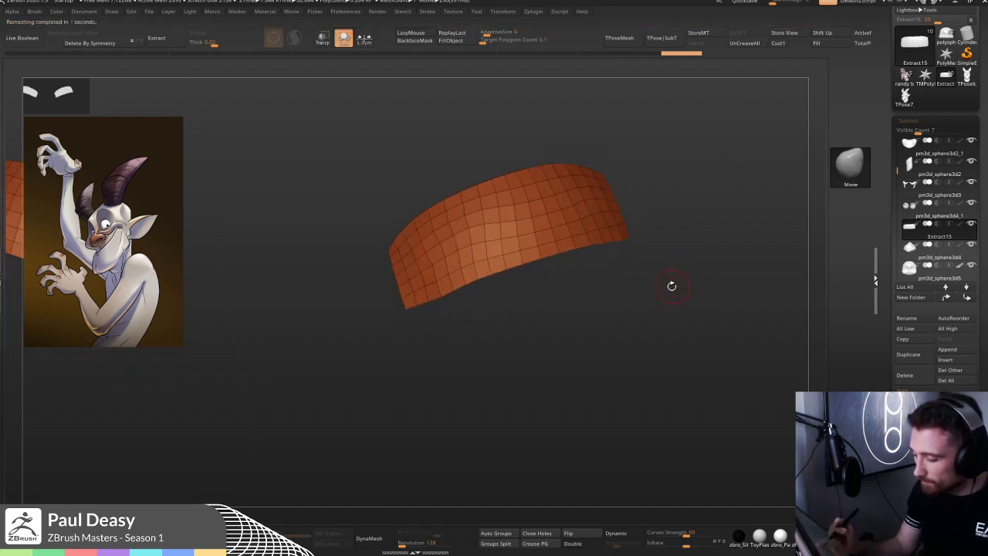
- Delete every other crosswise edge loop along the isolated eyelid with the ZModeler brush to lower its density
key("ctrl+shift")
key("b")
key("z")
key("m")
right_click_drag(522, 258, 490, 231)
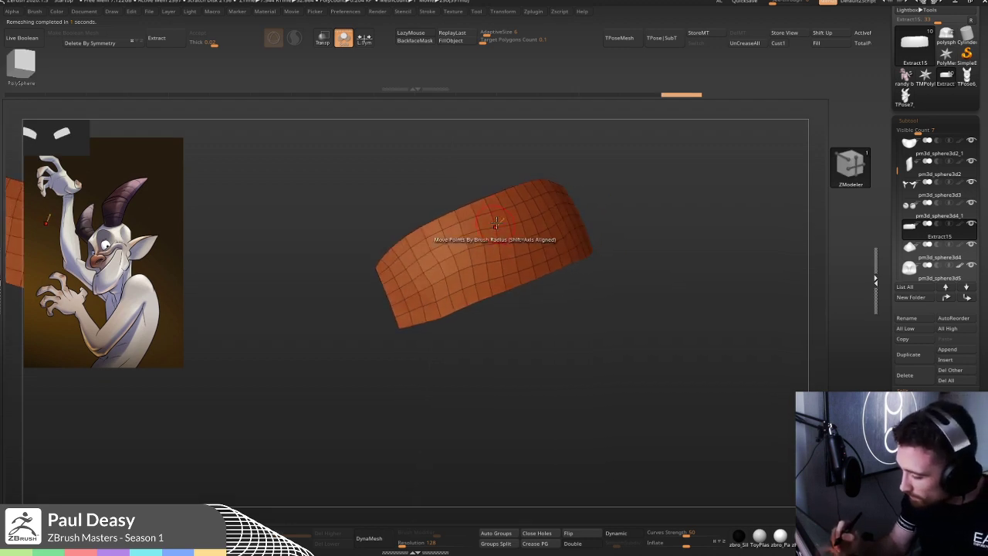
left_click_drag(611, 249, 553, 281)
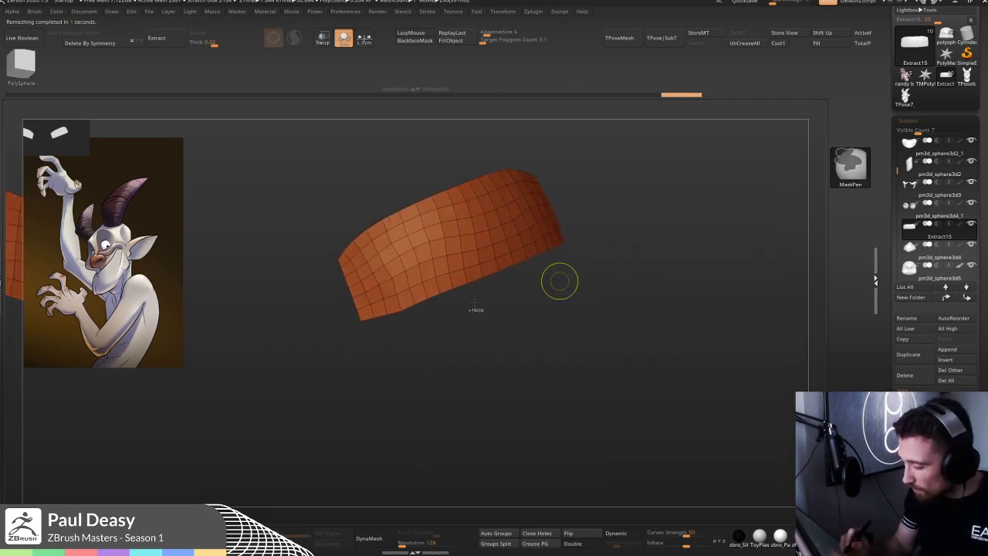
key("ctrl+s")
key("ctrl+s")
left_click_drag(388, 313, 405, 314)
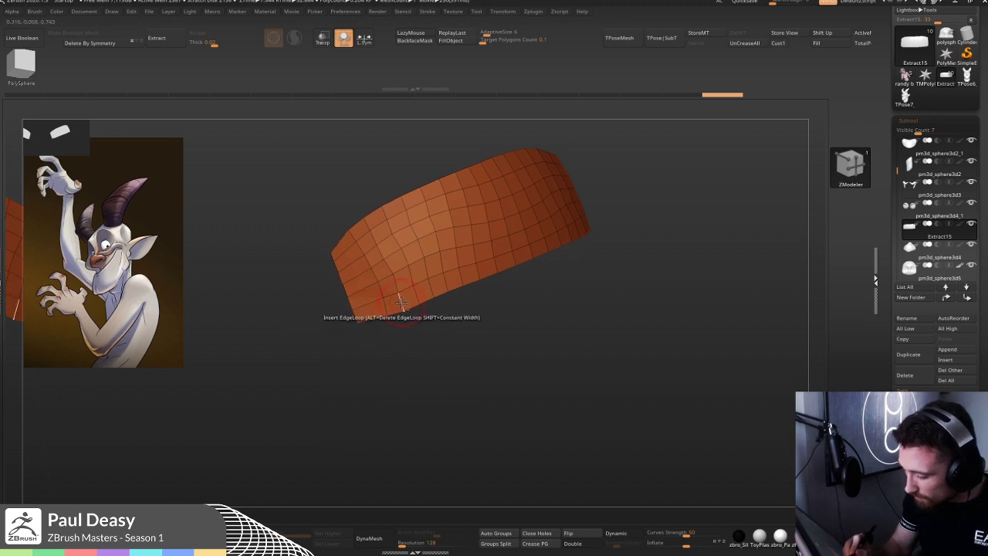
left_click(431, 287, "alt")
left_click(460, 274, "alt")
- Remove surplus lengthwise edge loops from the eyelid so only a few wide rows of polygons remain
left_click_drag(501, 300, 536, 295)
right_click_drag(534, 249, 576, 265)
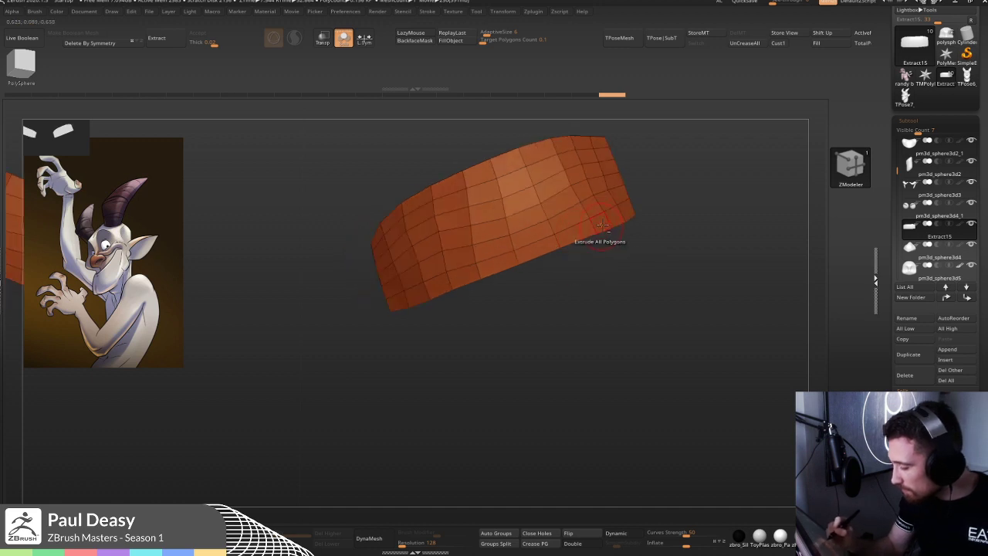
right_click_drag(621, 224, 610, 216)
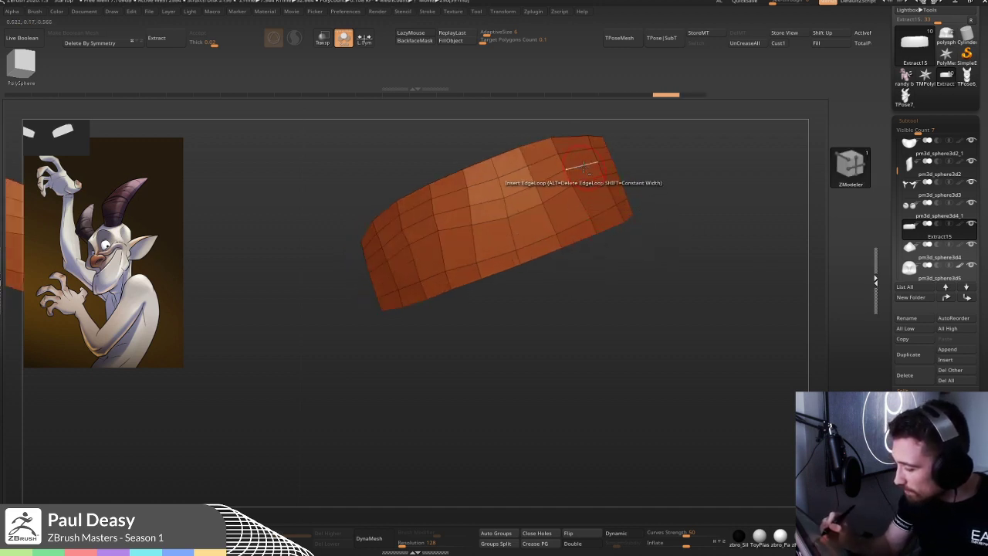
left_click_drag(673, 199, 673, 190)
- Bring the rest of the head back into view and fit the eyelid's inner part to the eyeball with the Move brush
key("b")
key("m")
key("v")
mouse_move(533, 258)
left_mouse_down()
mouse_move(520, 221)
mouse_move(491, 231)
left_mouse_up()
key("alt+s")
key("space")
left_click_drag(414, 249, 580, 183, "shift")
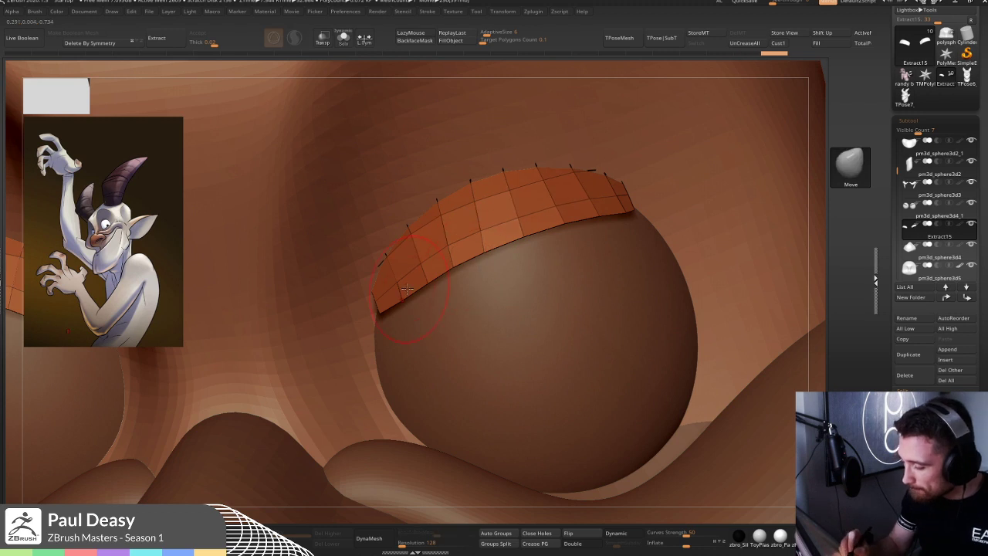
- Pull the eyelid's outer end around the side of the eyeball with the Move brush
left_click_drag(345, 326, 230, 362)
right_click_drag(648, 215, 533, 219)
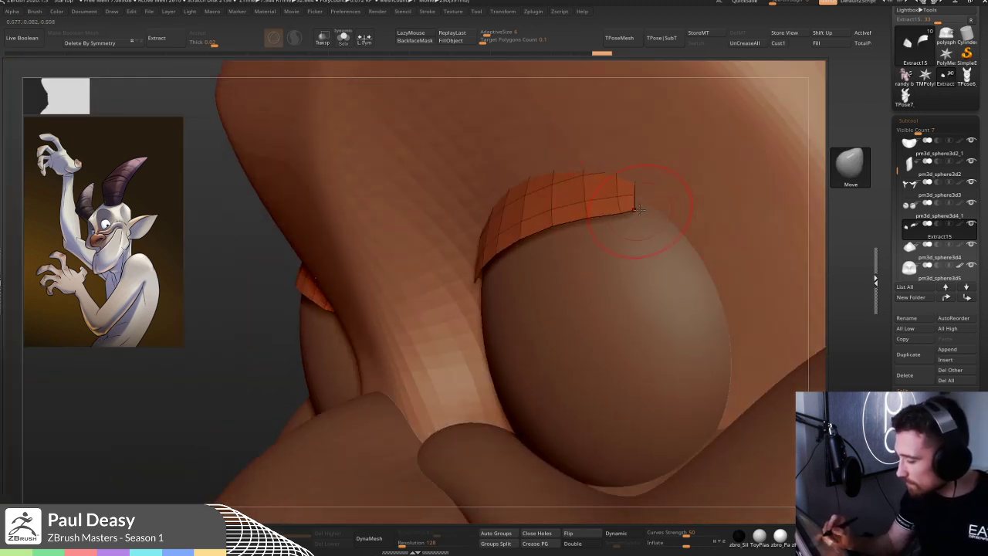
left_click_drag(636, 209, 791, 204)
mouse_move(791, 205)
right_mouse_down()
mouse_move(614, 199)
mouse_move(633, 195)
right_mouse_up()
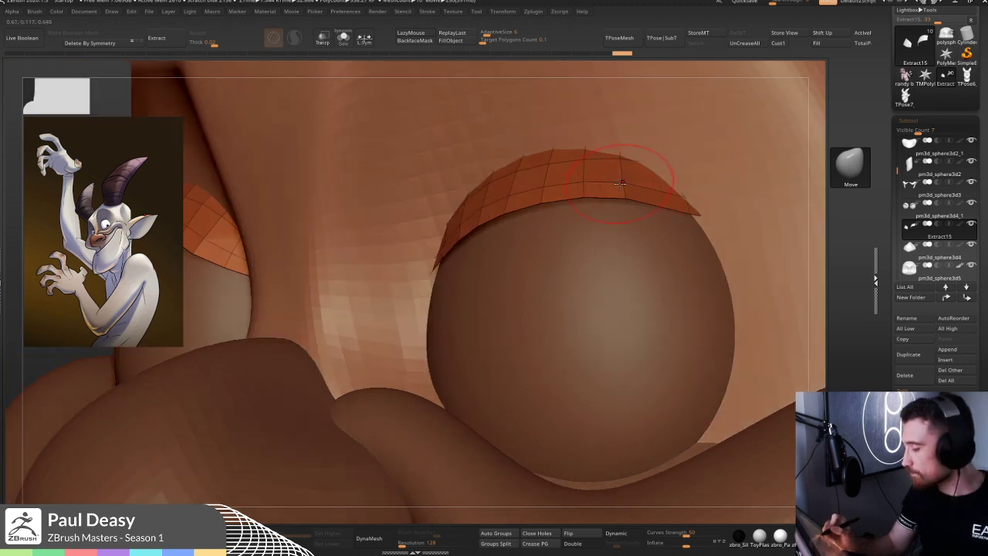
- Adjust the Move brush size and refine the eyelid's lower edge and corners against the eyeball
key("space")
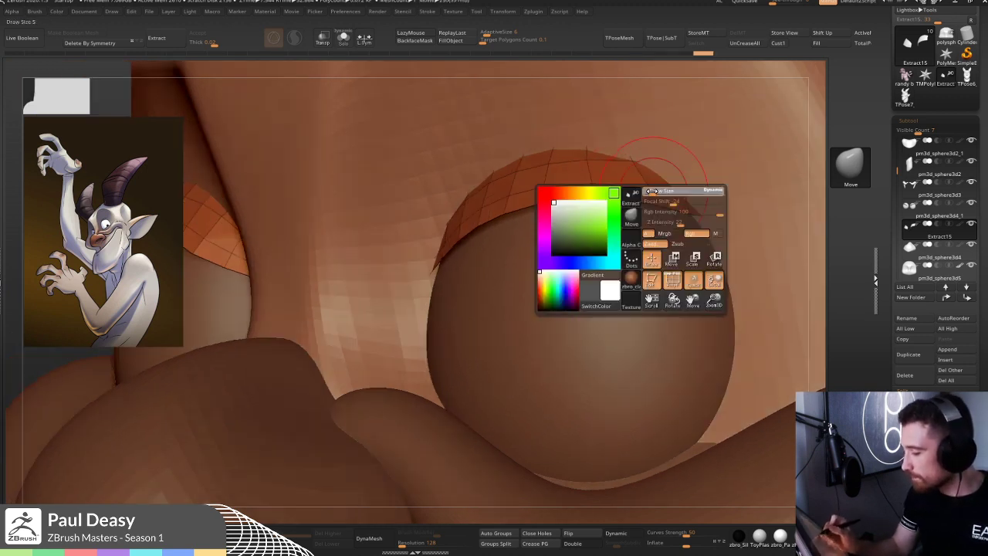
right_click_drag(593, 208, 588, 209)
key("space")
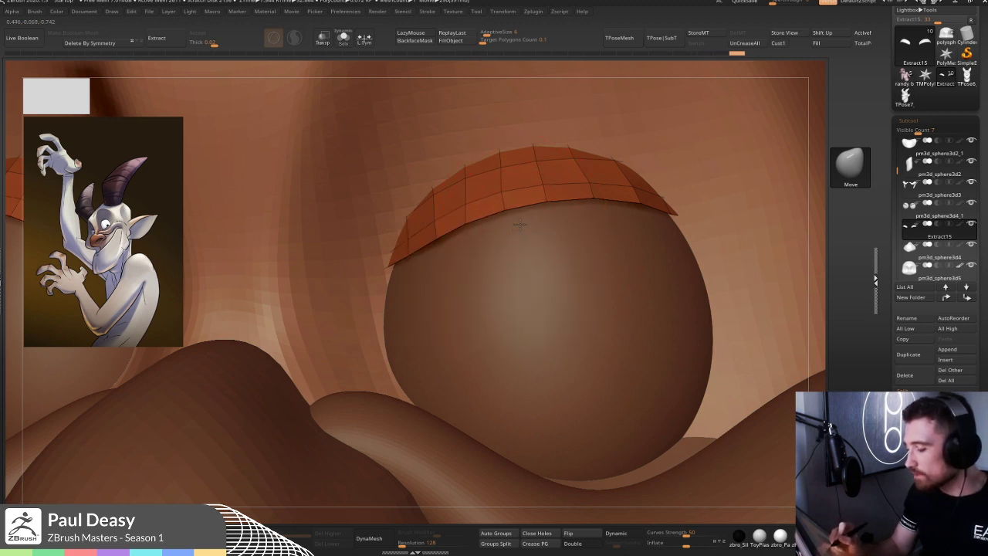
key("space")
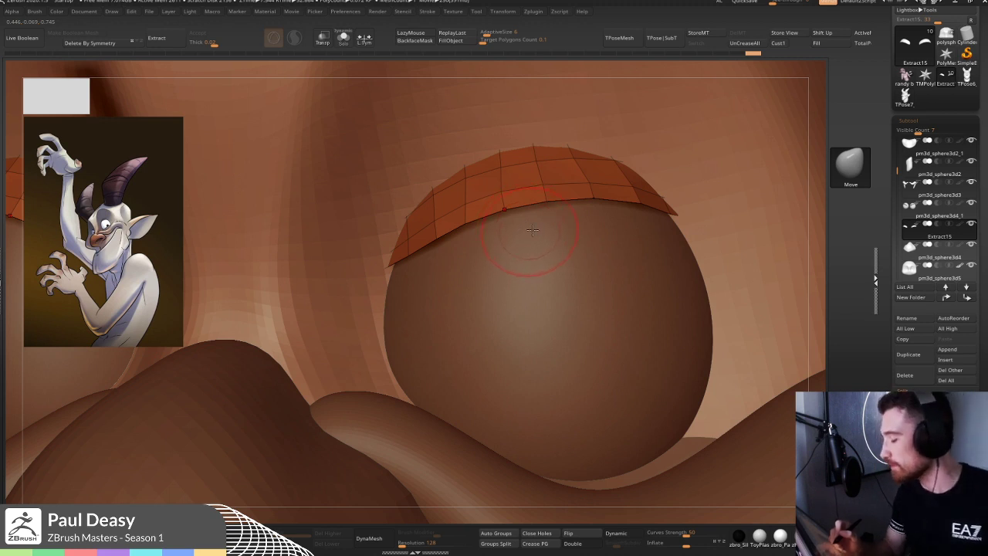
key("space")
key("s")
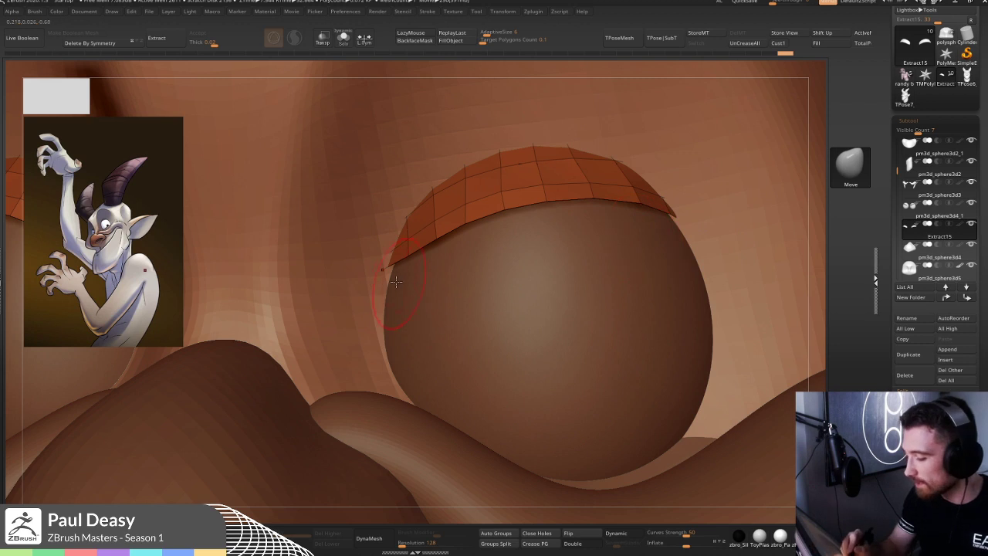
key("space")
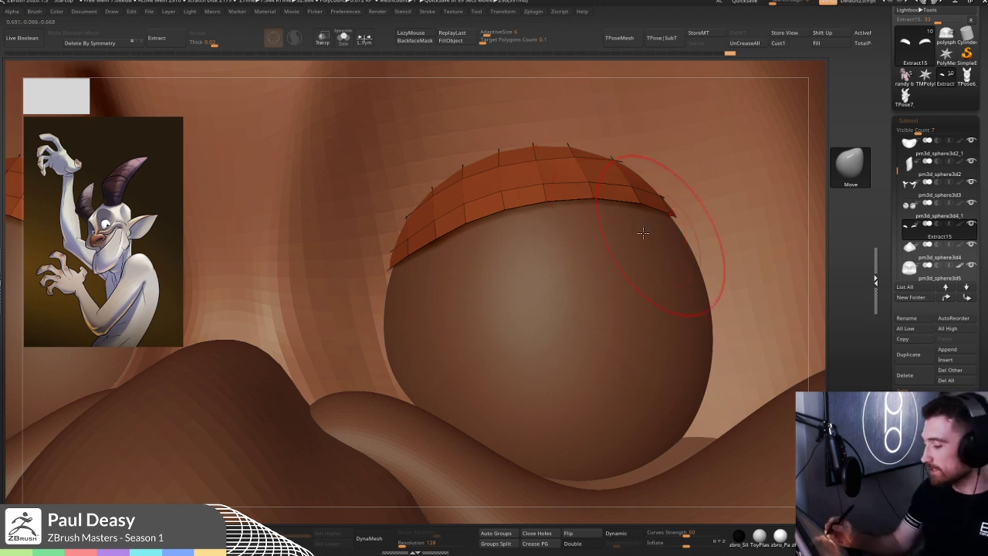
- Reshape both eyelids' curve and corners with the Move brush, judging them on the whole face
mouse_move(656, 255)
right_mouse_down("ctrl")
mouse_move(649, 192)
mouse_move(548, 224)
mouse_move(545, 240)
mouse_move(544, 220)
right_mouse_up("ctrl")
right_click(564, 204)
left_click_drag(573, 207, 577, 203)
mouse_move(597, 193)
right_mouse_down()
mouse_move(599, 185)
mouse_move(595, 219)
mouse_move(538, 224)
right_mouse_up()
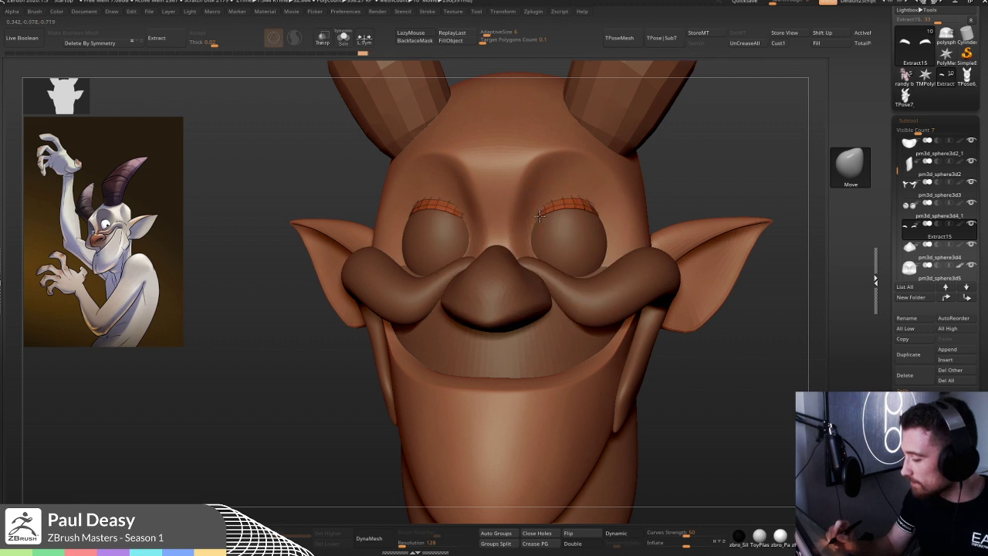
left_click_drag(572, 197, 573, 193)
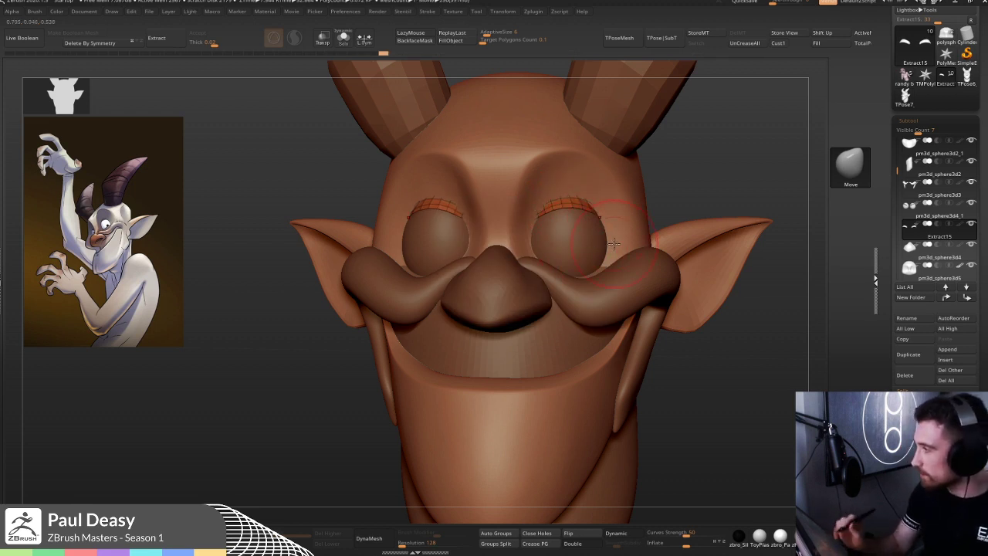
right_click(601, 223)
left_click_drag(601, 223, 605, 218)
right_click(606, 217)
right_click_drag(606, 217, 591, 224)
left_click_drag(553, 228, 543, 226)
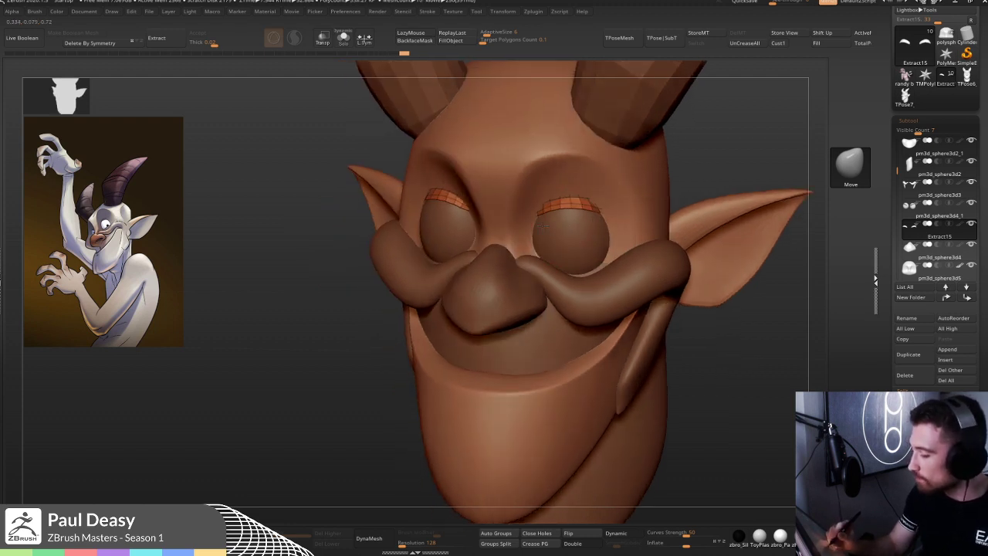
- Nudge the eyelids' inner and outer corners closer around the eyeballs from front and three-quarter views
right_click(590, 223)
right_click_drag(590, 223, 605, 207)
left_click_drag(545, 220, 547, 217)
right_click(548, 217)
right_click_drag(564, 222, 587, 216)
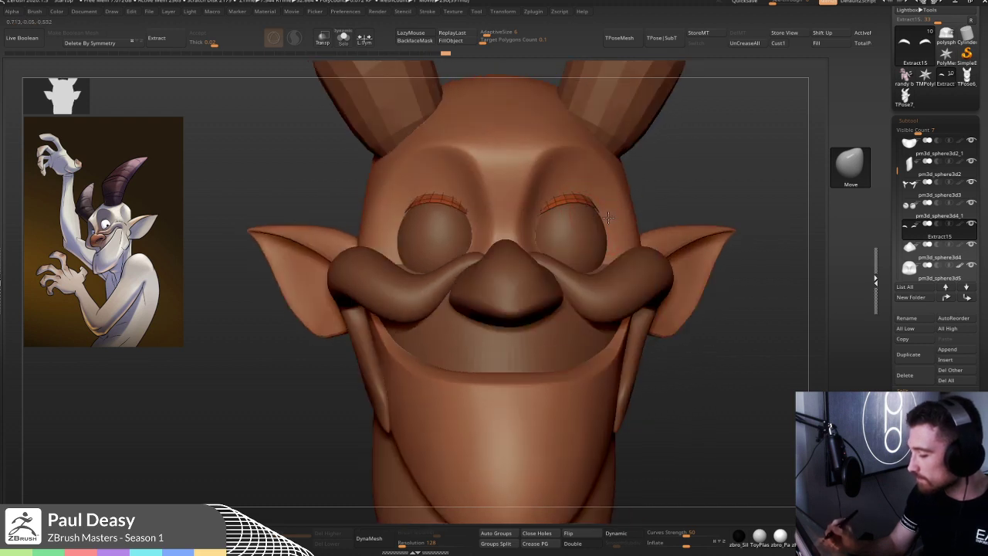
right_click_drag(562, 223, 541, 221)
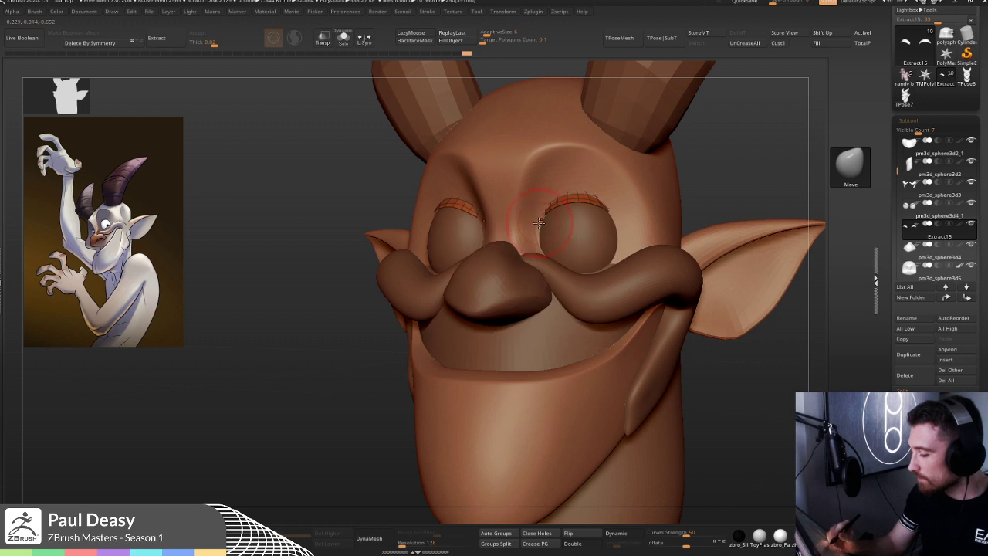
left_click_drag(567, 213, 617, 207)
- Resize the Move brush and tuck the eyelids' upper outer edge into the eye sockets
key("space")
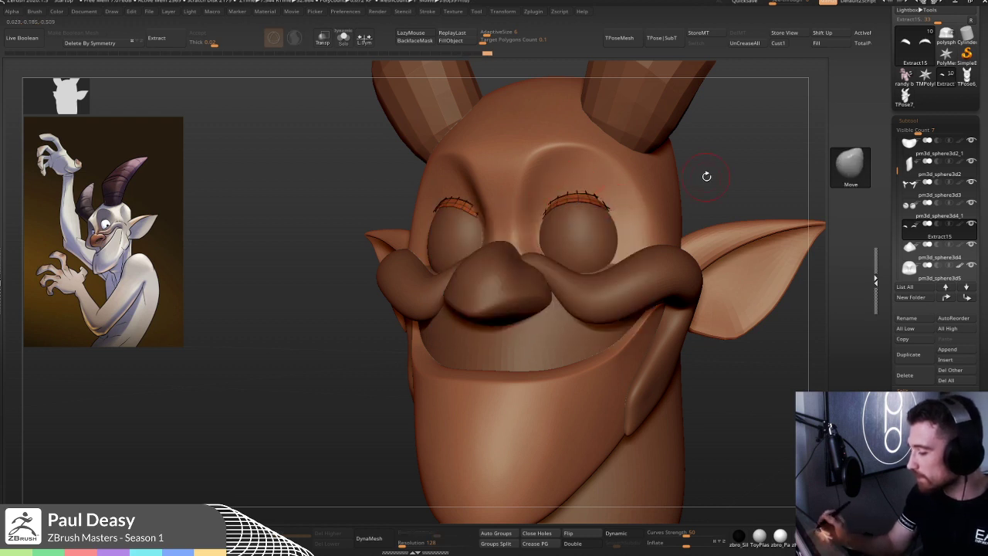
left_click_drag(708, 175, 717, 179, "shift")
right_click_drag(697, 185, 599, 189)
left_click_drag(598, 184, 599, 188)
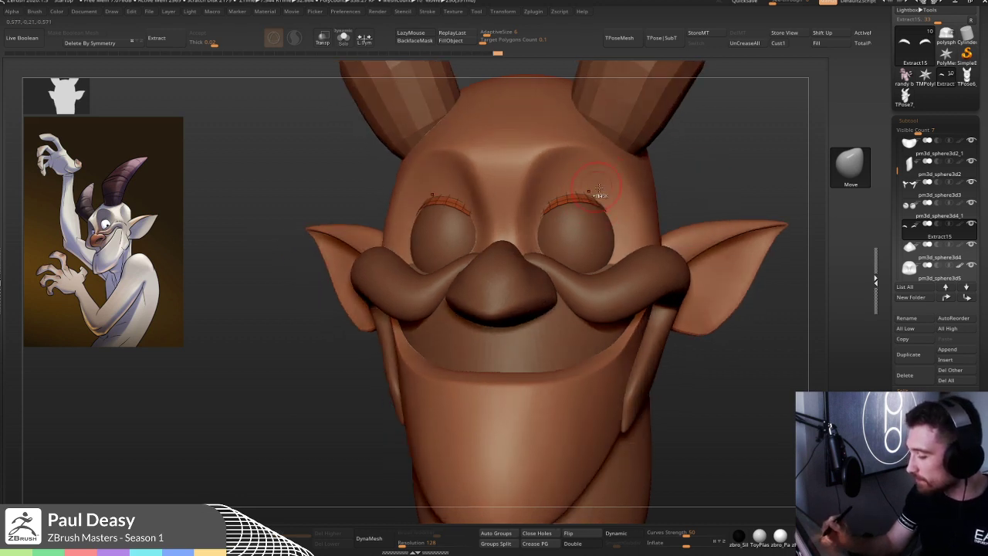
key("space")
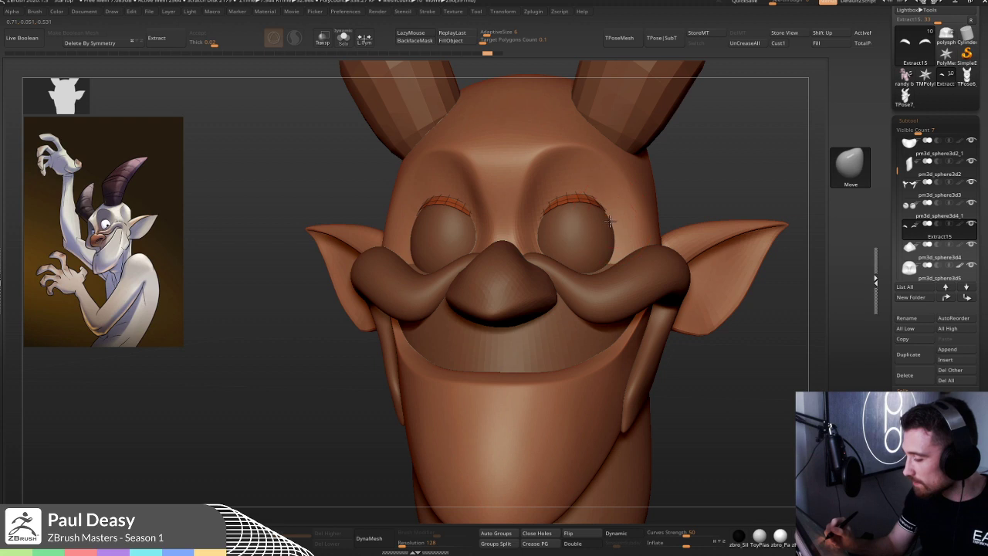
left_click_drag(717, 177, 666, 199)
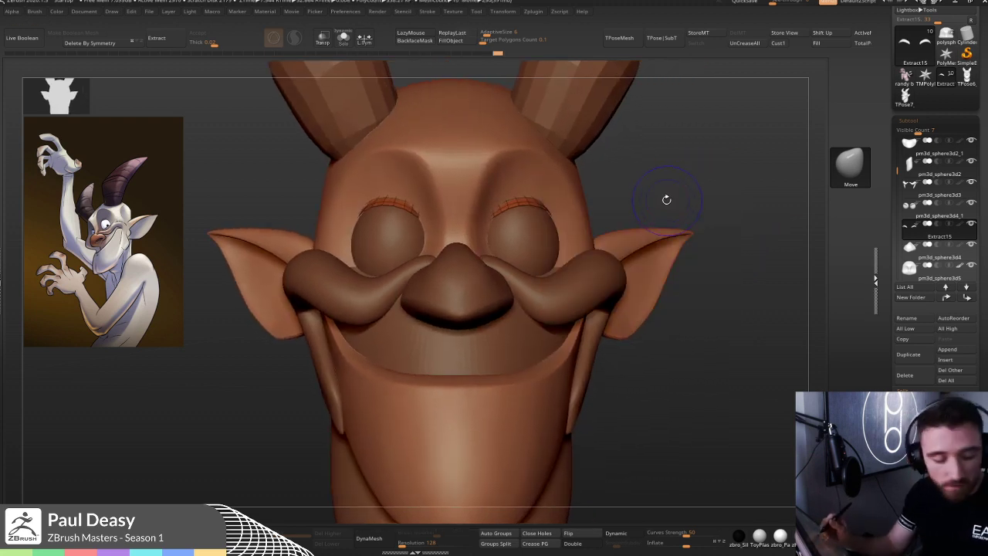
- Show only the eyelids and the eyeballs, hiding all other subtools, and frame them
key("ctrl+shift")
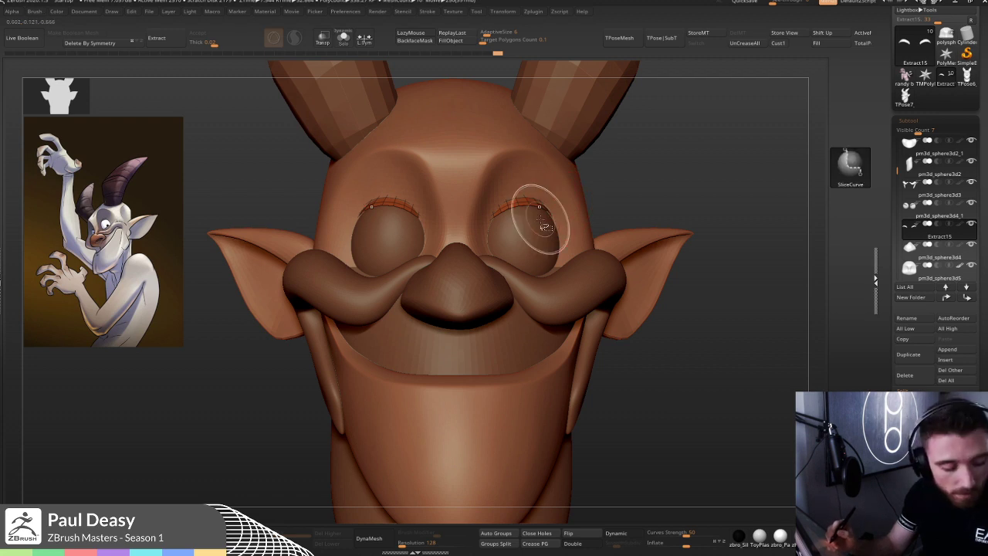
left_click(971, 223, "shift")
left_click(971, 202)
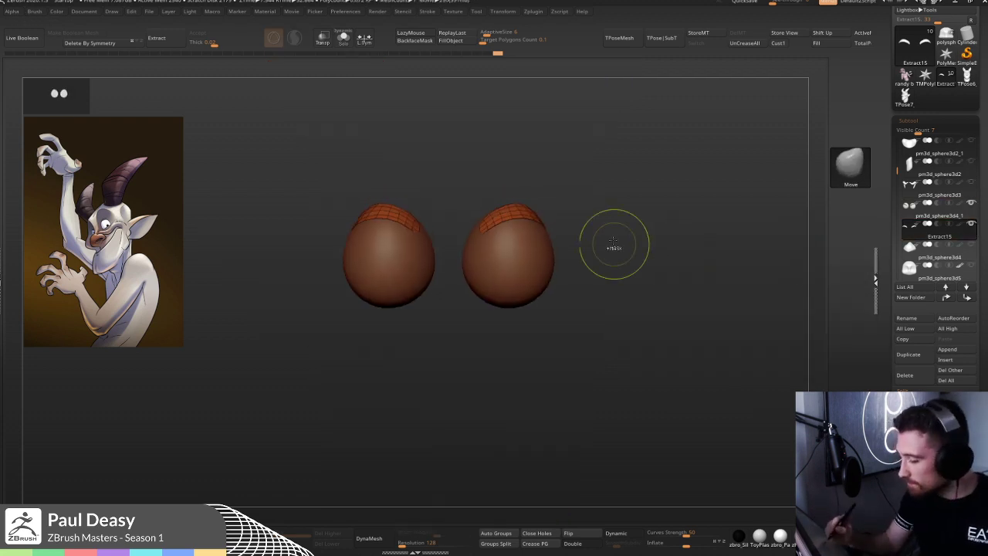
key("f")
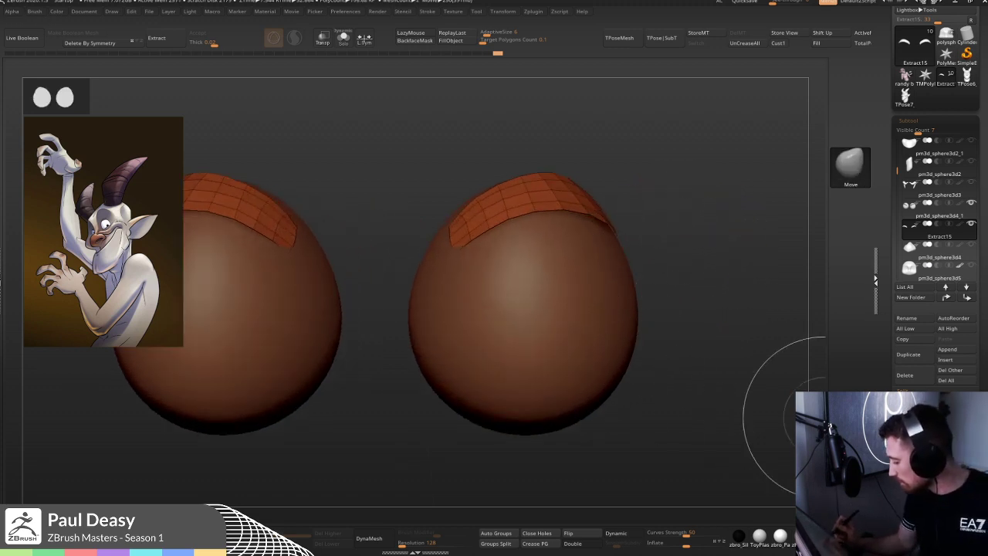
- Project the eyelid mesh onto the eyeballs' surface so the lids follow their curvature
left_click(915, 448)
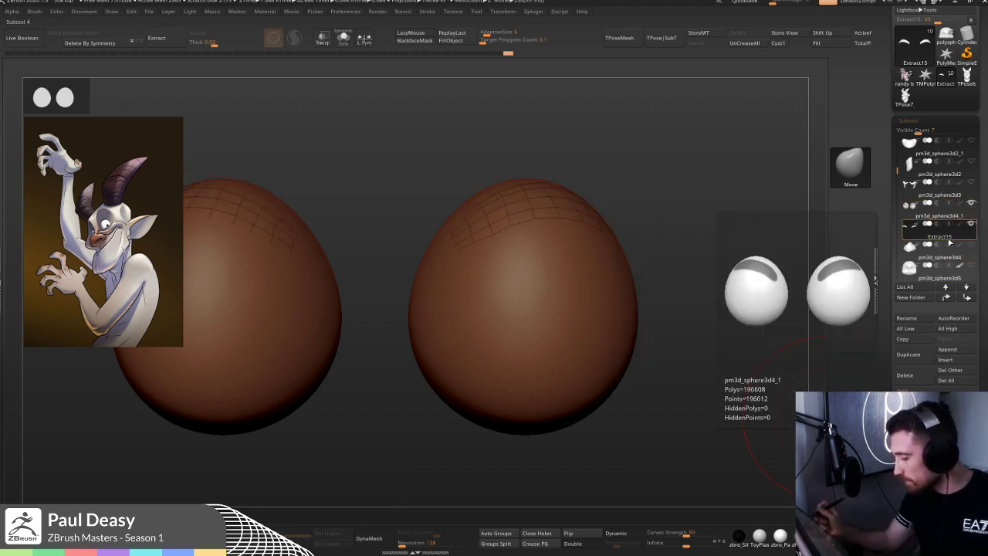
right_click_drag(602, 225, 583, 230)
left_click_drag(685, 268, 754, 400)
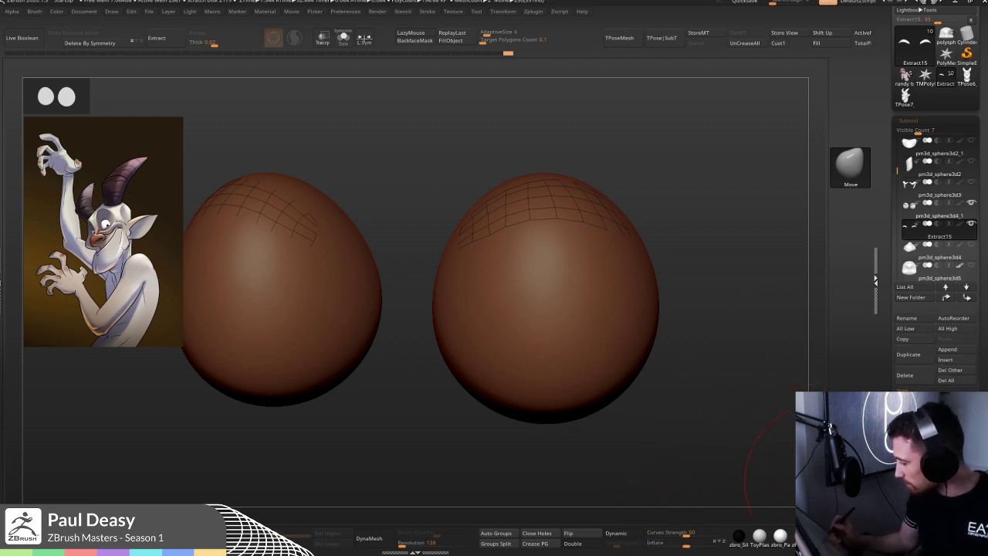
- Inflate the projected eyelids slightly to lift them off the eyeballs' surface
scroll(919, 355, "down", 5)
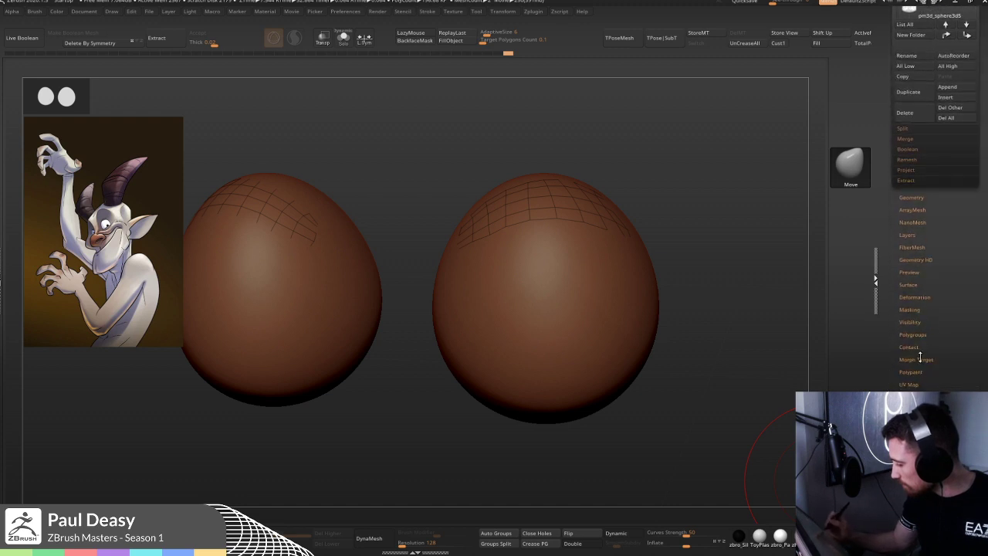
left_click(915, 297)
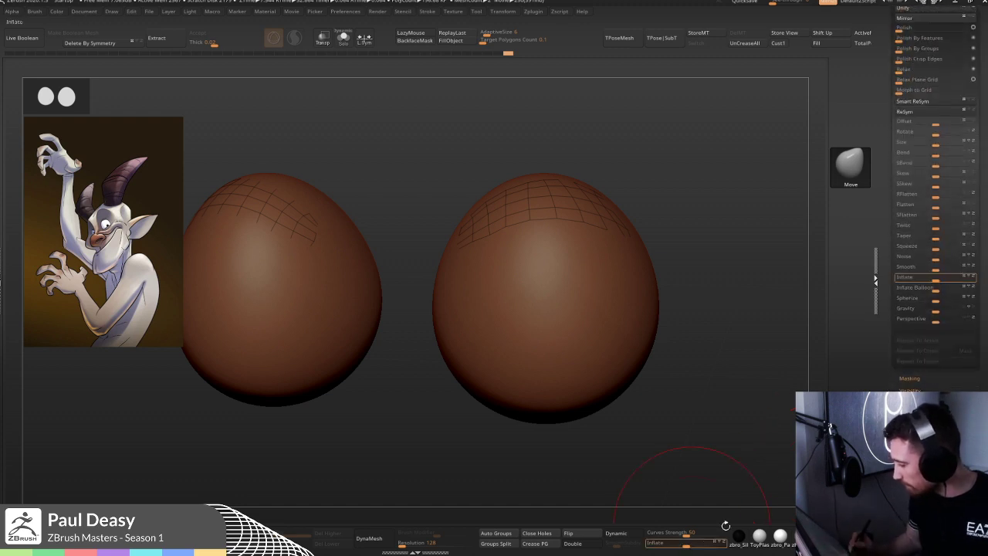
left_click(911, 415)
left_click_drag(929, 258, 926, 383)
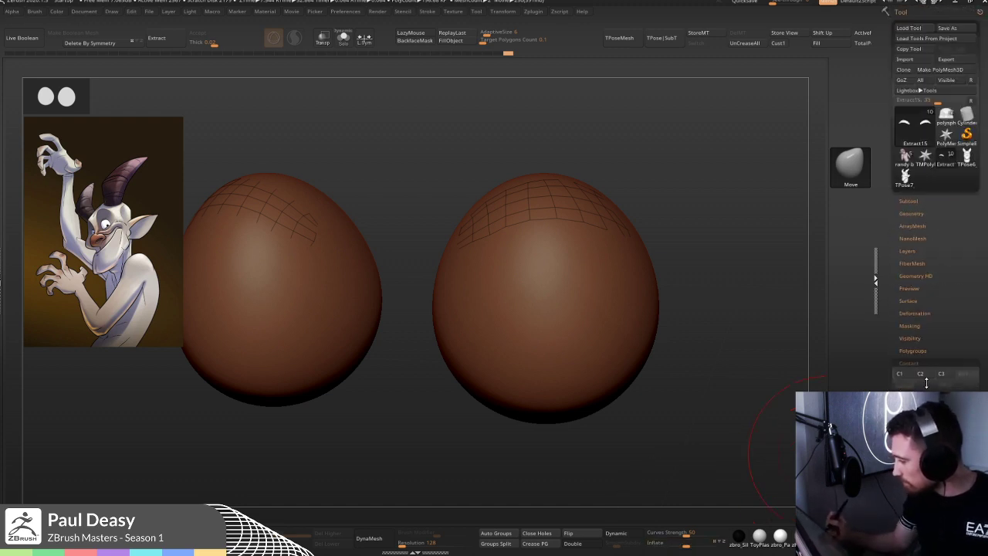
left_click(919, 312)
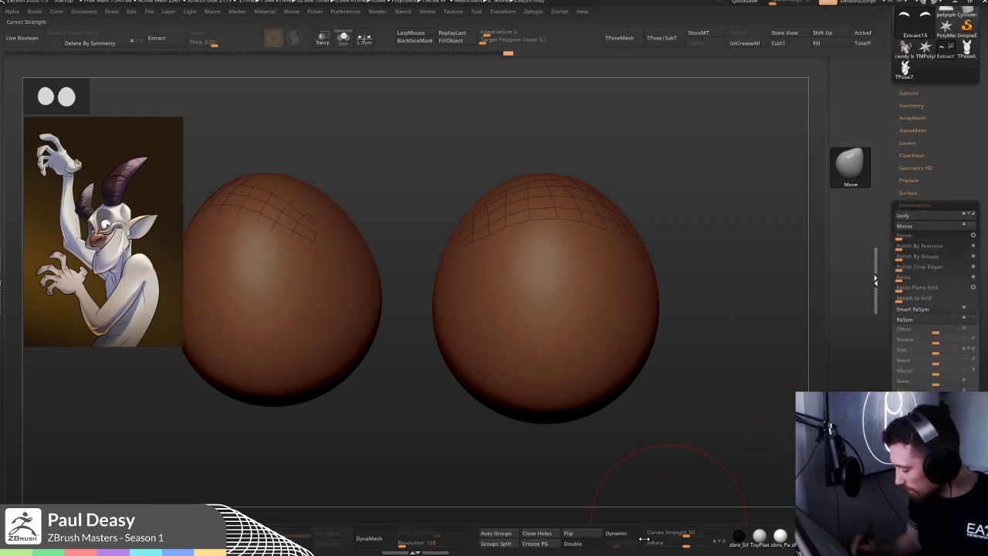
left_click_drag(690, 546, 688, 547)
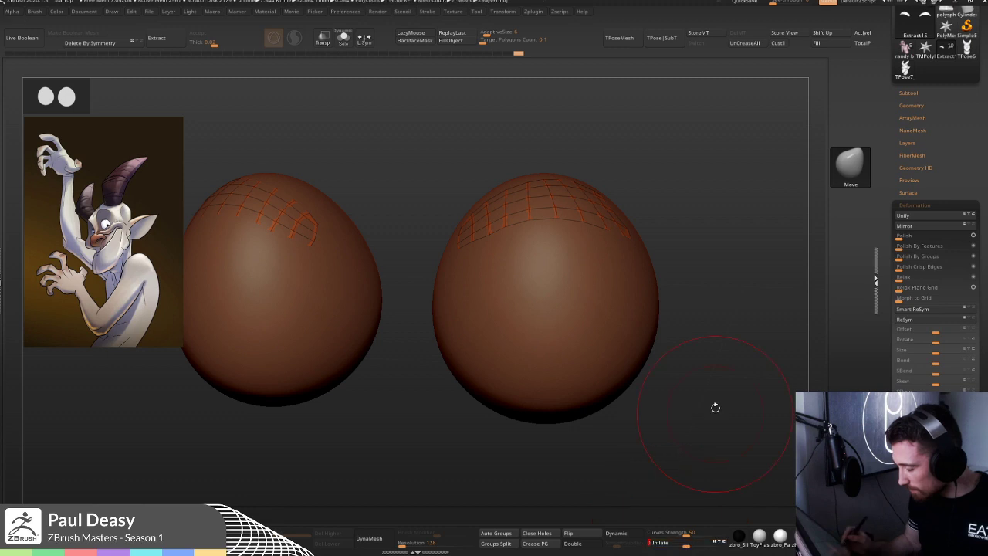
key("shift+s")
key("shift+s")
mouse_move(649, 244)
left_mouse_down()
mouse_move(635, 243)
mouse_move(648, 249)
left_mouse_up()
- Turn the visibility of all the head's subtools back on, keeping the eyelids as the active subtool
left_click(910, 93)
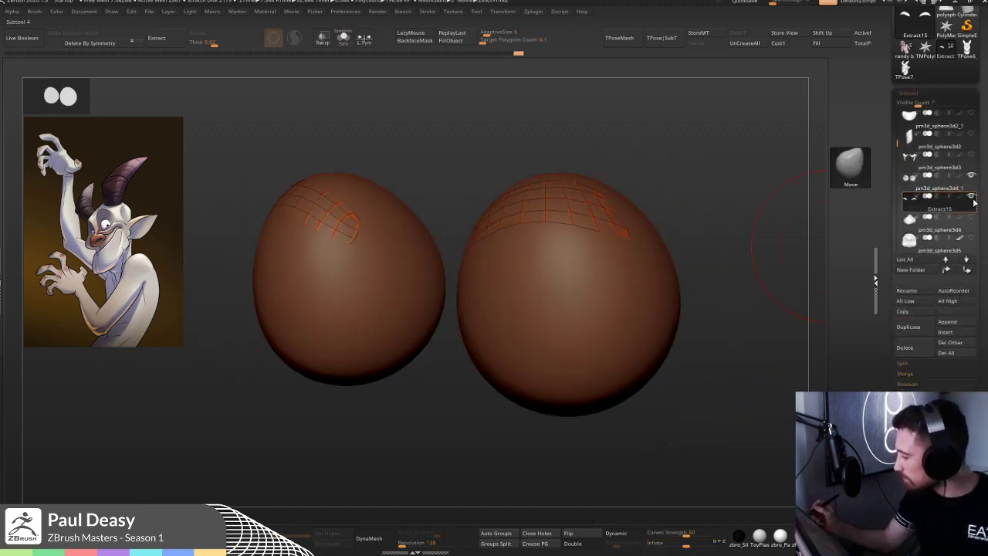
left_click(973, 198)
mouse_move(973, 201)
key("shift")
left_click(974, 198, "shift")
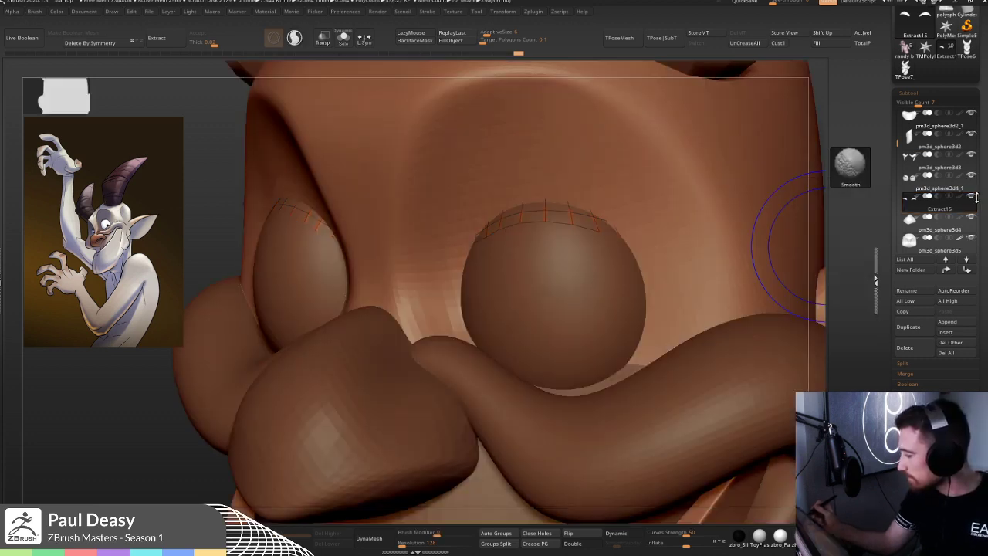
left_click(971, 198, "shift")
left_click(972, 199, "shift")
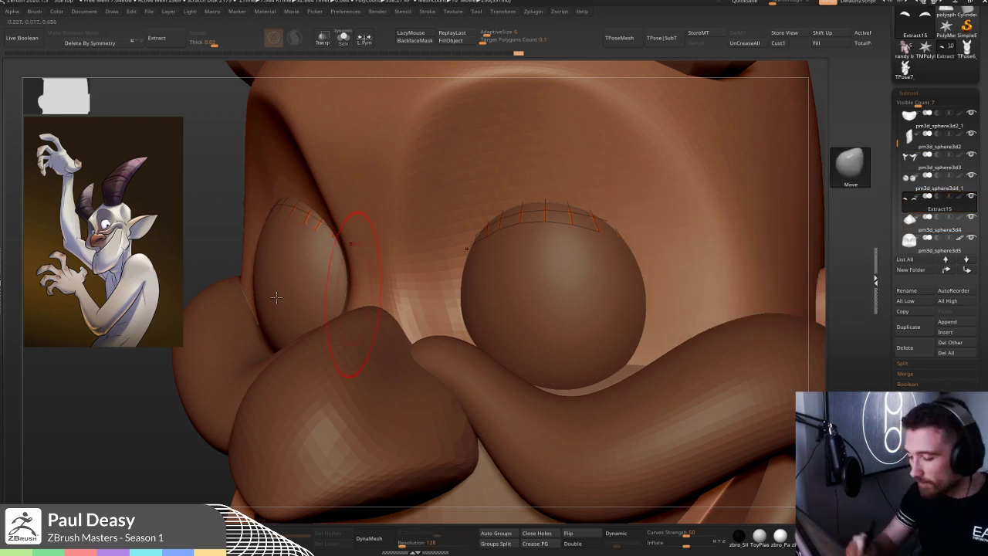
- Isolate the eyelids and extrude their polygons with ZModeler to give both lids thickness
left_click_drag(230, 203, 185, 224, "alt")
right_click_drag(470, 293, 435, 298, "alt")
key("space")
left_click_drag(569, 311, 551, 311)
key("alt+s")
key("b")
key("z")
key("m")
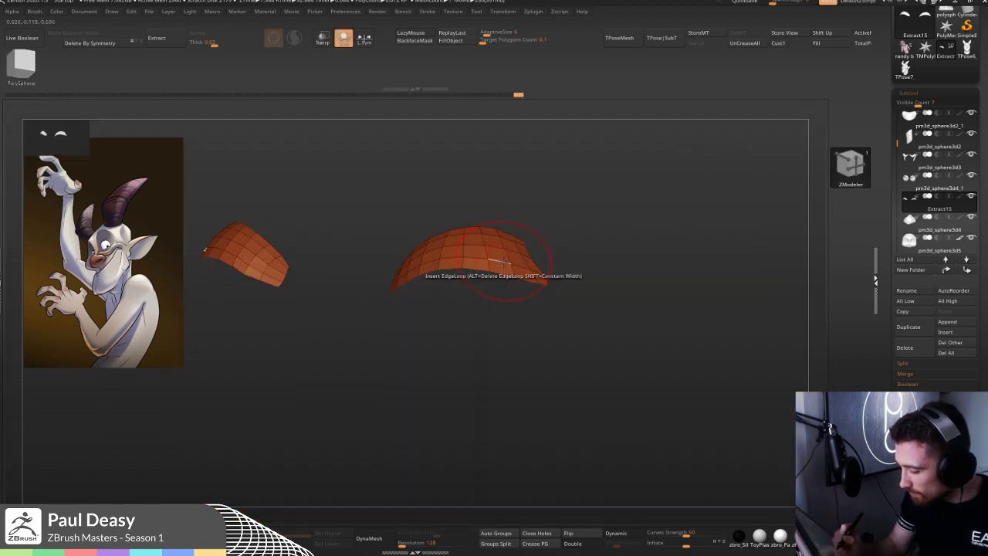
mouse_move(499, 267)
left_mouse_down()
mouse_move(515, 241)
mouse_move(509, 255)
left_mouse_up()
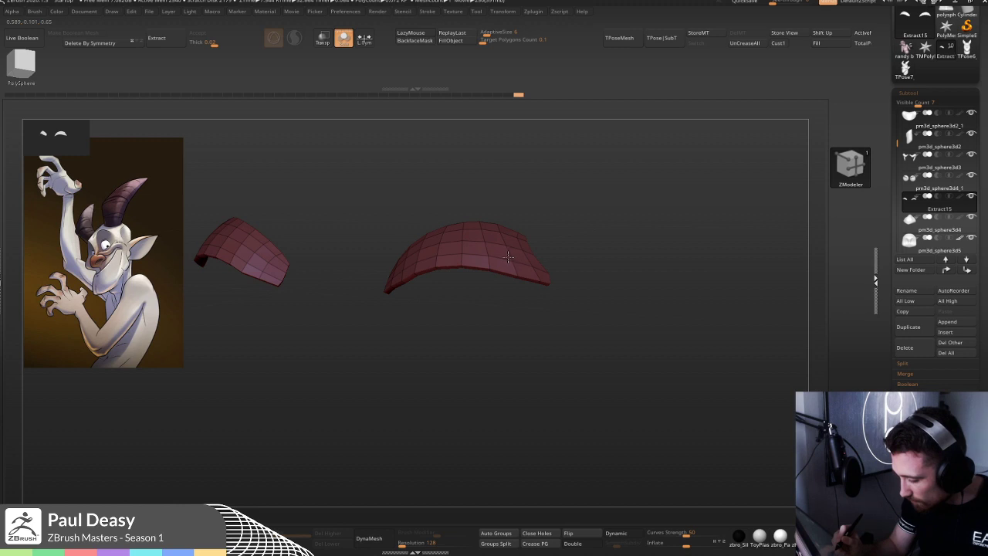
- Adjust the thickened eyelids' shape with the Move brush and bring the rest of the head back into view
key("w")
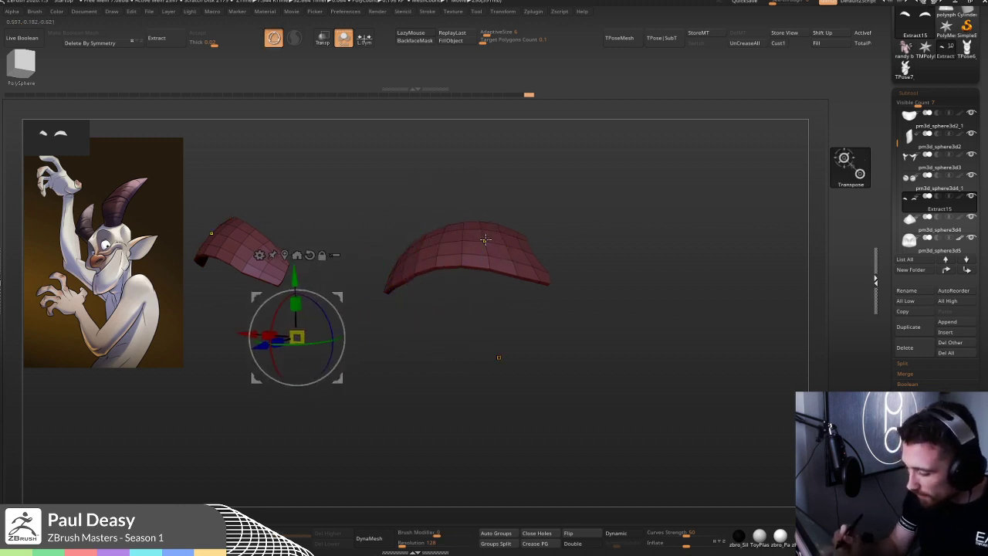
left_click(485, 240)
left_click_drag(579, 262, 632, 267)
key("b")
key("m")
key("v")
key("space")
left_click(533, 253)
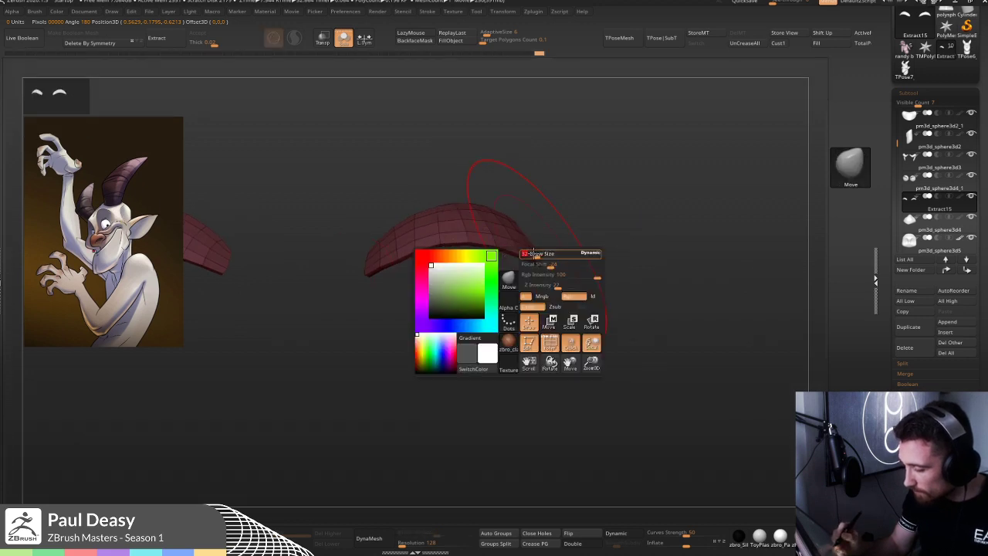
mouse_move(498, 247)
left_mouse_down()
mouse_move(457, 247)
mouse_move(484, 269)
left_mouse_up()
key("shift+s")
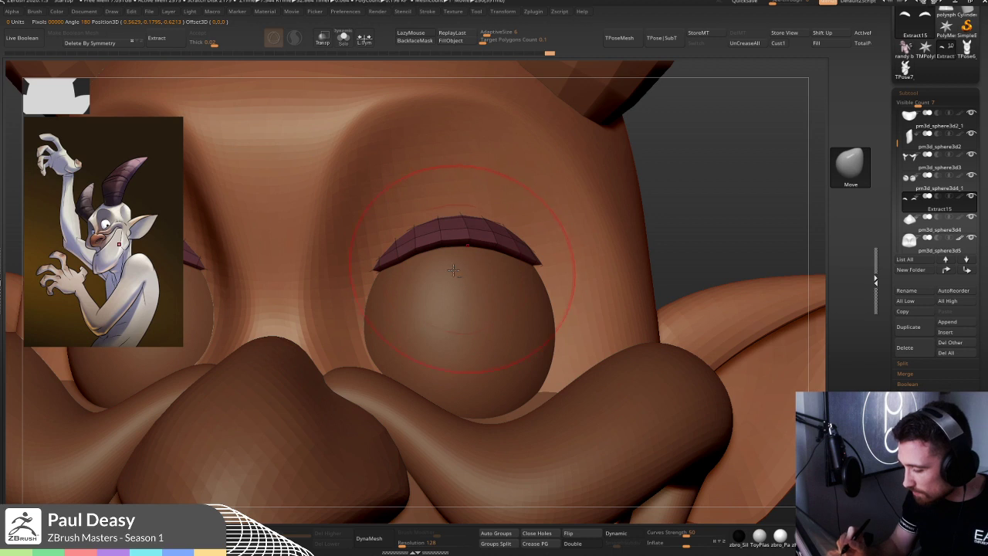
- Refine the eyelids' edges around the eyeballs with a smaller Move brush, and turn off the wireframe display
key("space")
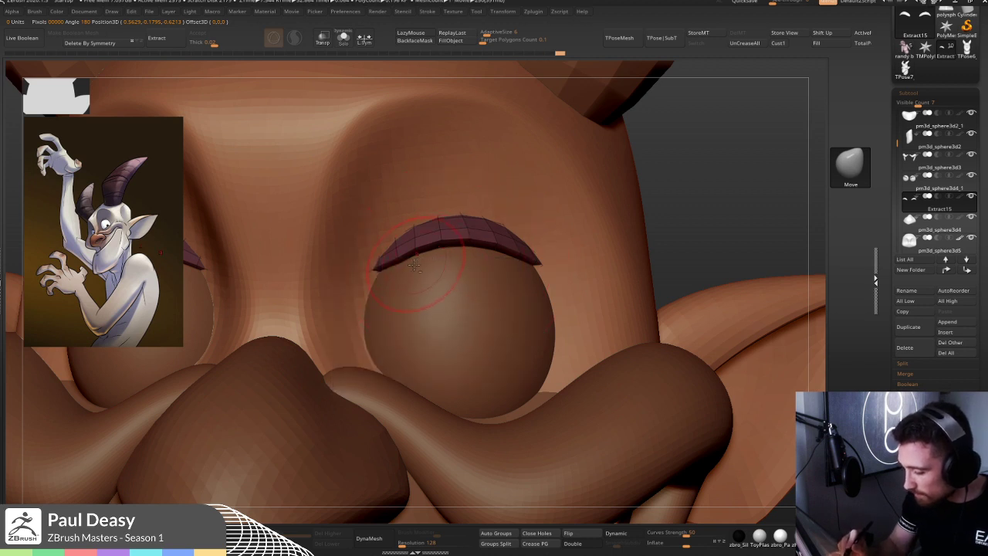
key("space")
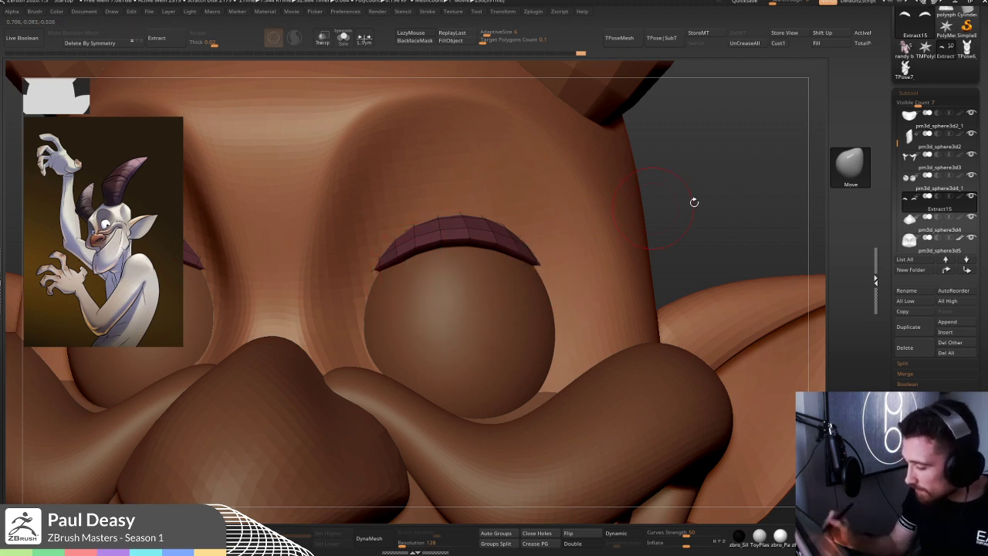
left_click_drag(704, 204, 679, 250)
key("space")
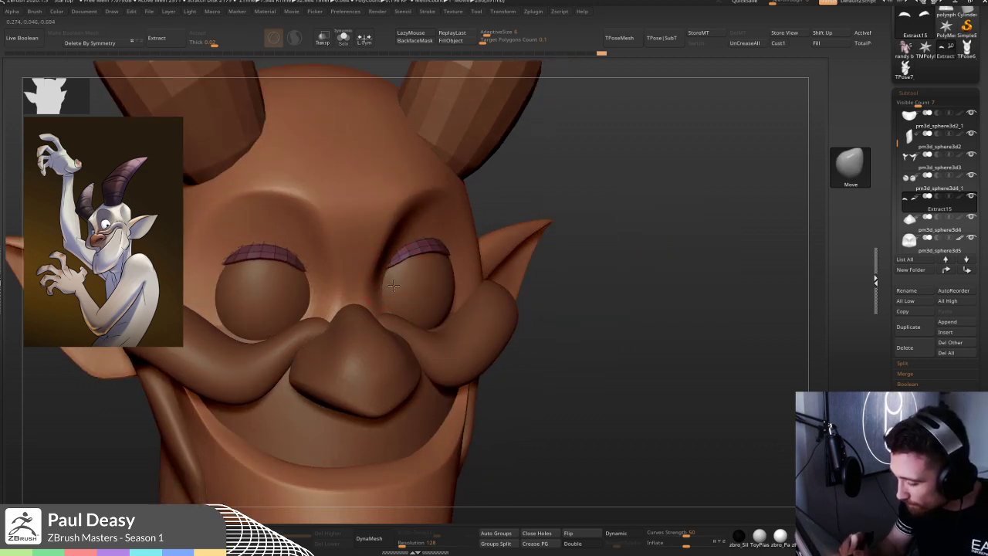
key("space")
key("space")
left_click_drag(413, 262, 411, 259)
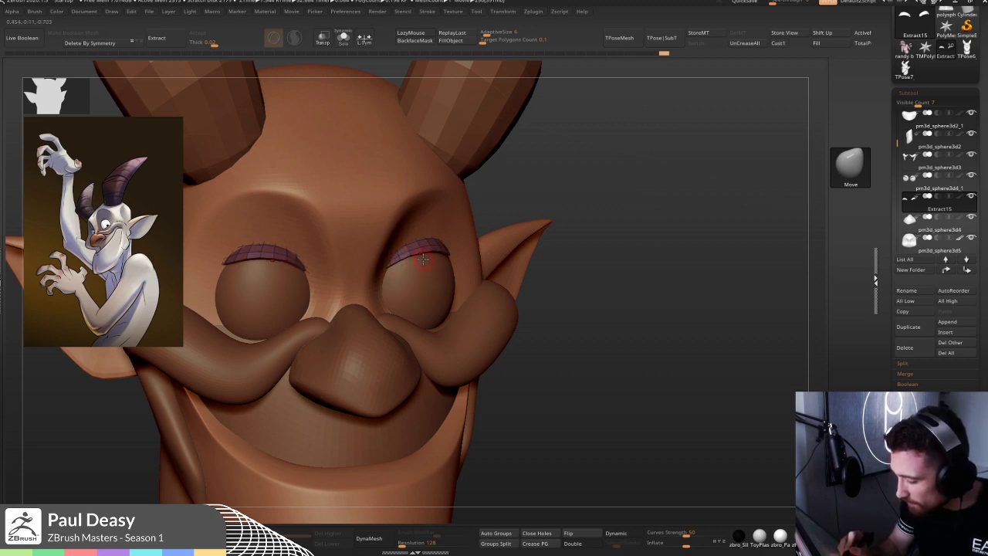
right_click_drag(419, 270, 451, 258)
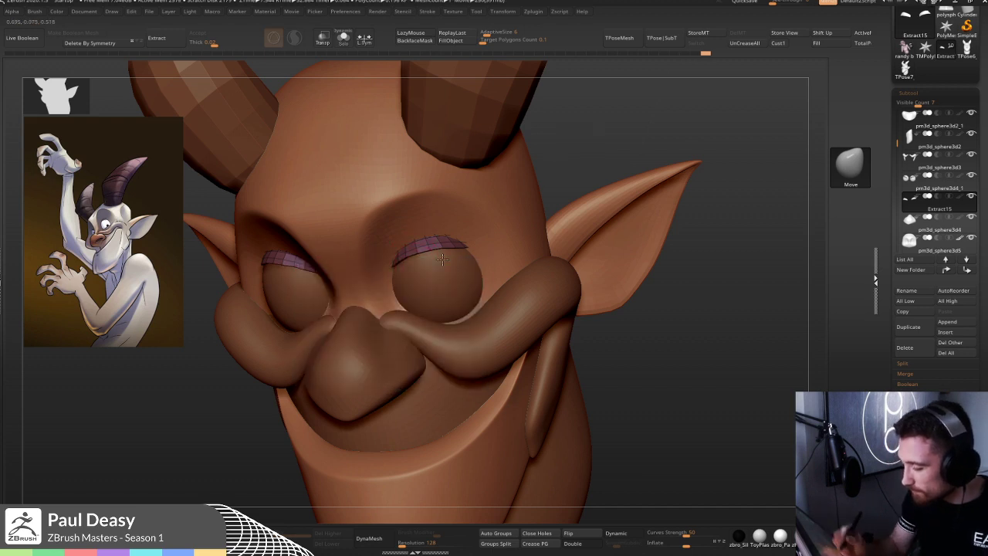
left_click_drag(589, 135, 606, 140, "shift")
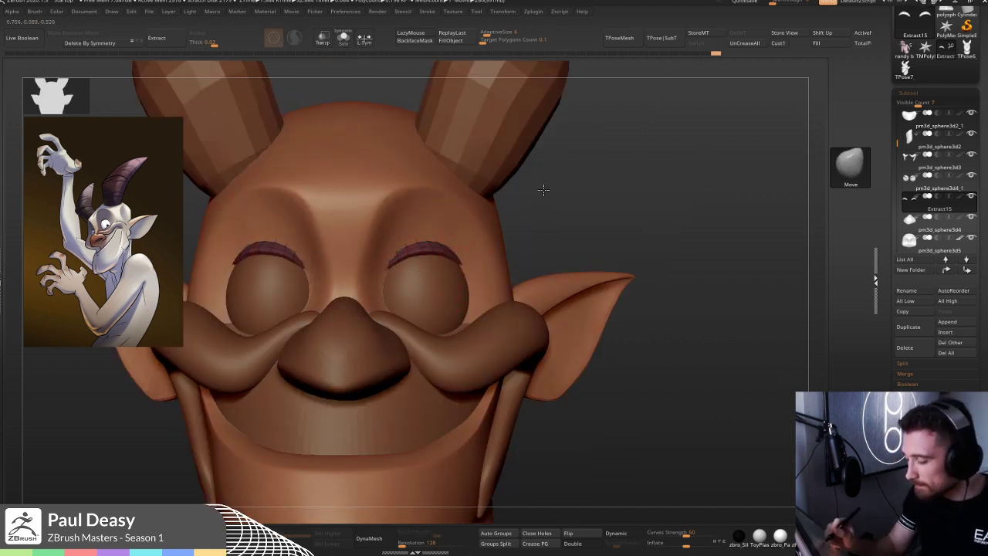
key("f")
mouse_move(637, 262)
left_mouse_down("alt")
mouse_move(659, 252)
mouse_move(622, 270)
left_mouse_up("alt")
key("shift+f")
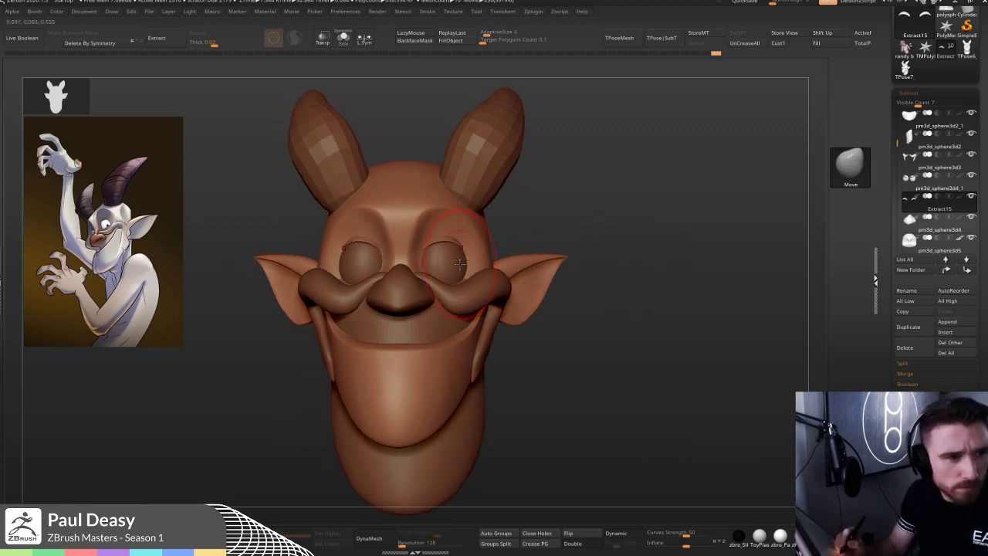
- Activate the eyeballs, resize the Move brush, and switch to the head to nudge its side near the ear
left_click(457, 267, "alt")
right_click_drag(457, 266, 473, 262)
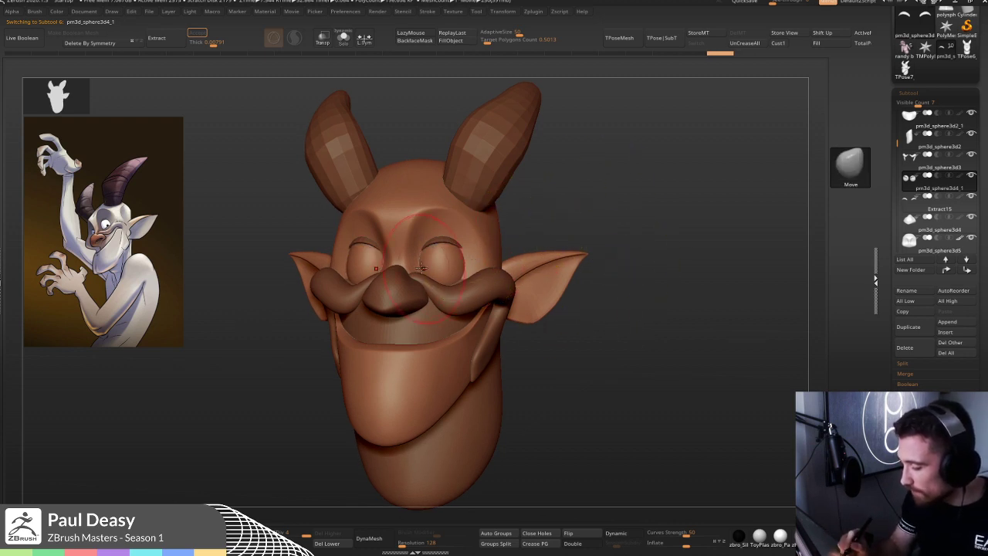
right_click_drag(610, 216, 628, 208, "shift")
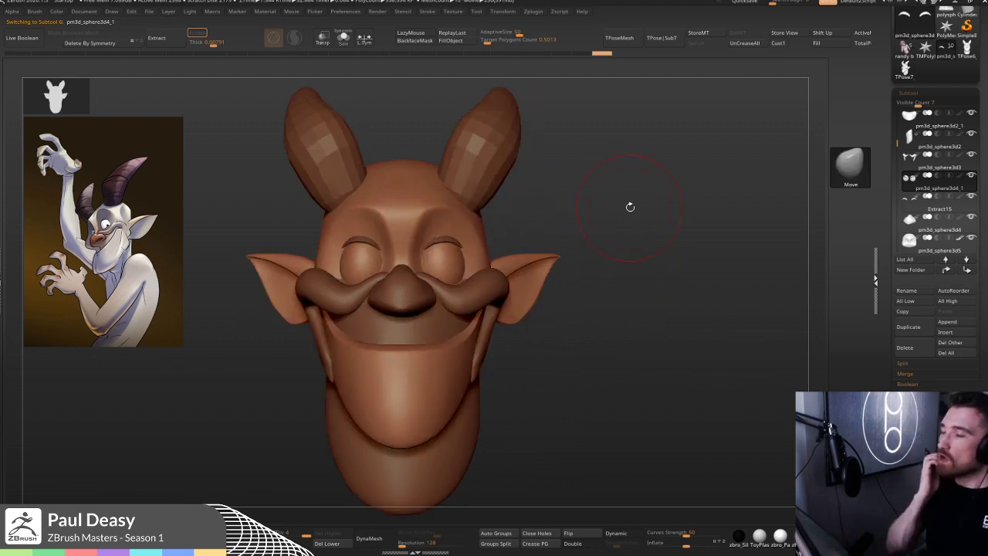
right_click(568, 232)
right_click(552, 239)
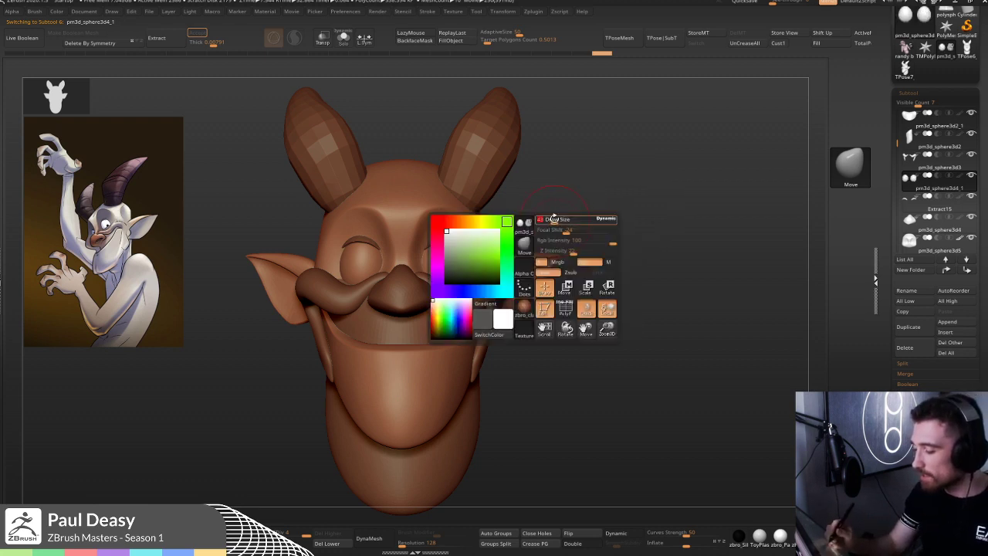
right_click_drag(560, 225, 565, 221, "alt")
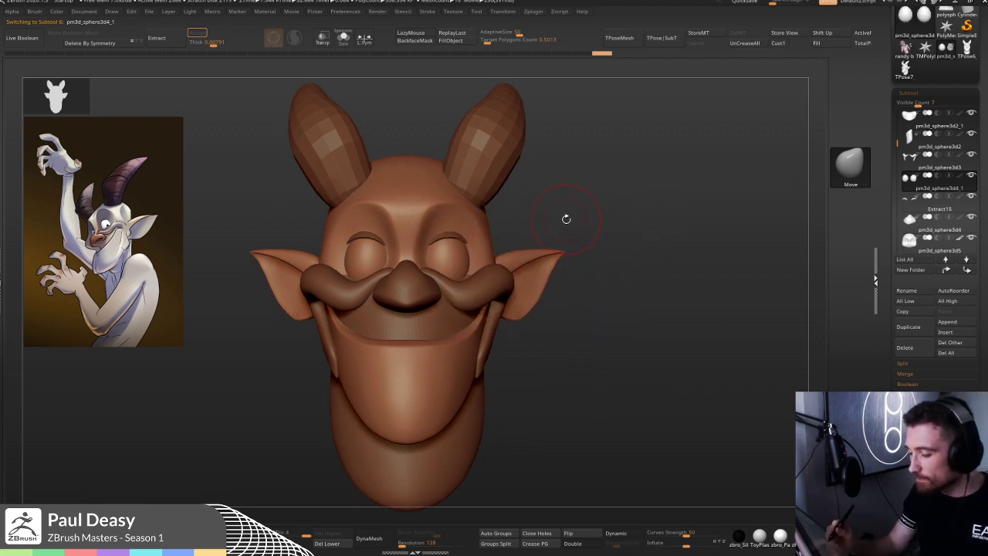
right_click(566, 219)
right_click(523, 226)
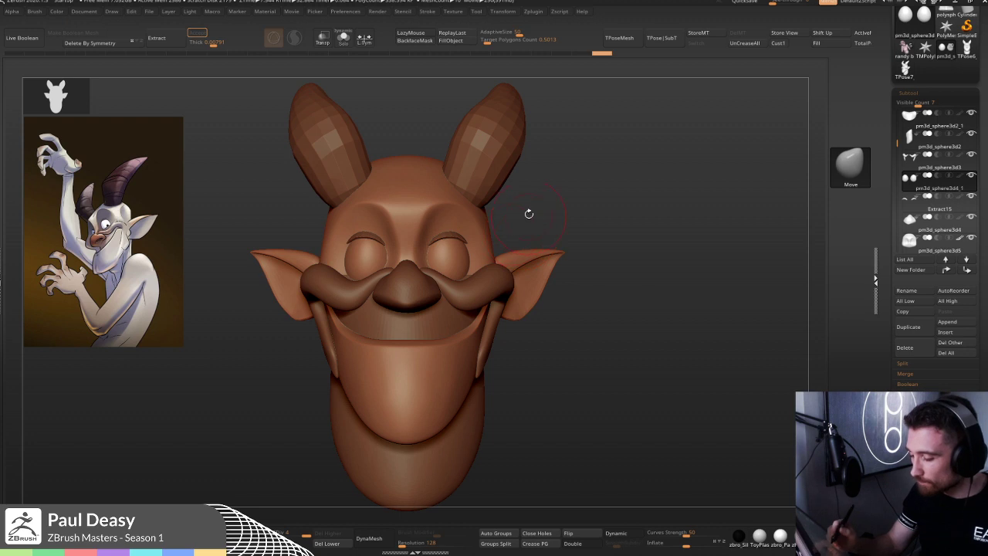
left_click(477, 222, "alt")
left_click_drag(504, 281, 486, 285)
mouse_move(655, 280)
left_mouse_down()
mouse_move(635, 282)
mouse_move(660, 290)
mouse_move(577, 210)
left_mouse_up()
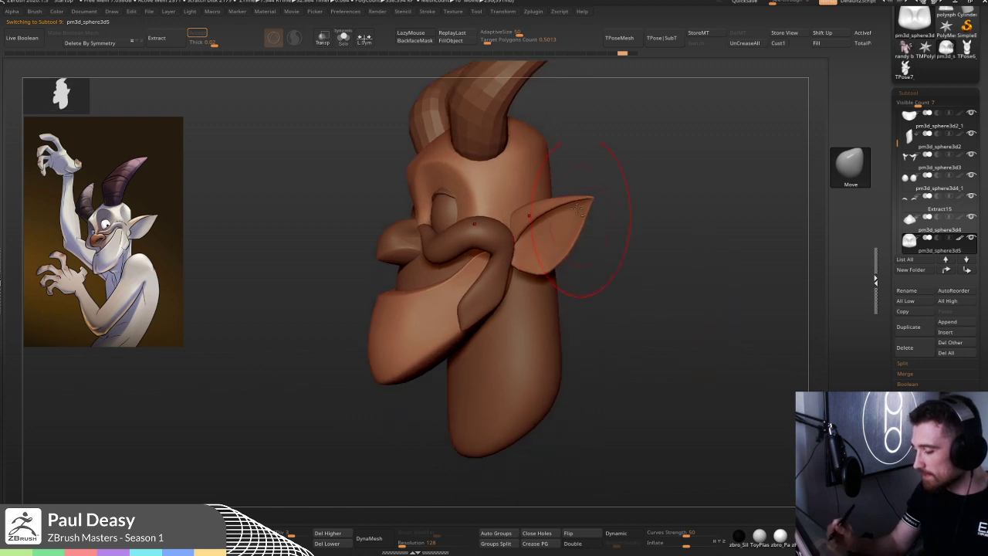
- Make the neck the active subtool and examine the head and neck silhouette from the side, three-quarter and front
left_click(556, 295, "alt")
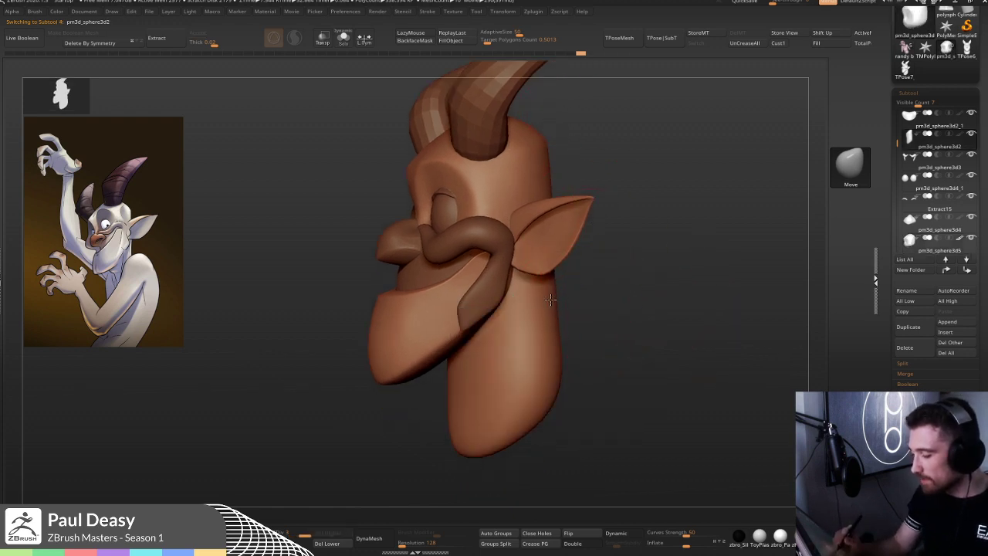
mouse_move(599, 298)
left_mouse_down()
mouse_move(570, 228)
mouse_move(613, 233)
mouse_move(563, 212)
left_mouse_up()
left_click_drag(591, 261, 390, 171)
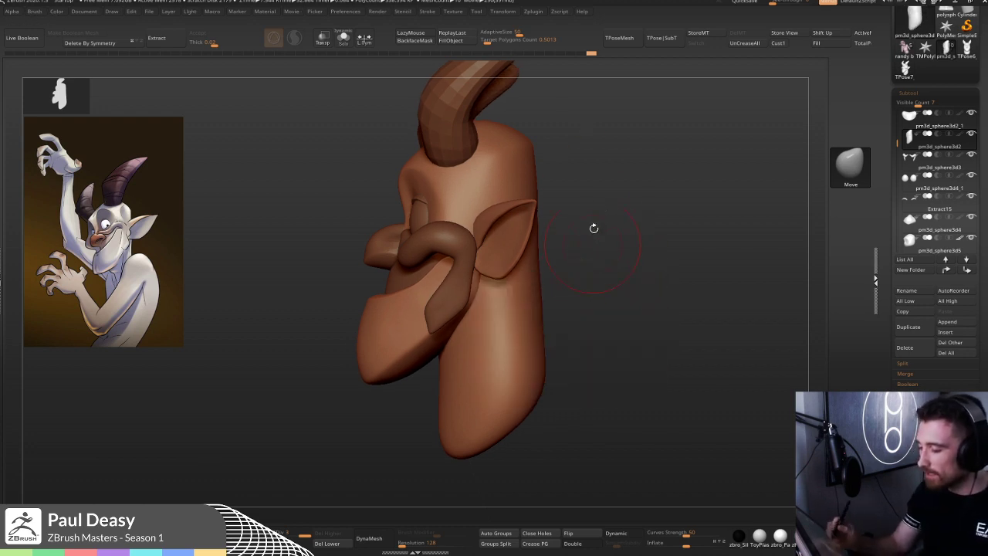
left_click_drag(580, 206, 541, 183)
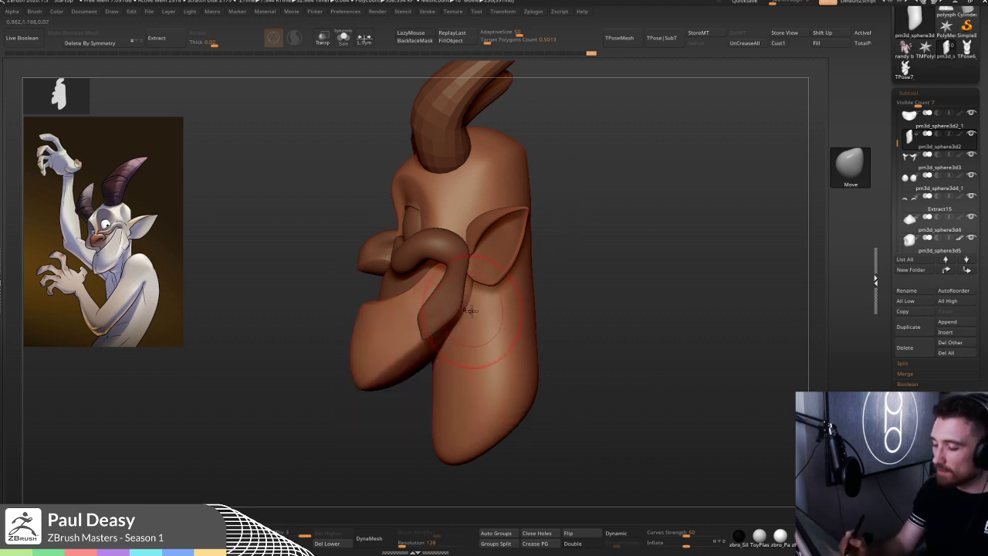
left_click_drag(549, 262, 613, 248)
left_click_drag(597, 289, 594, 212)
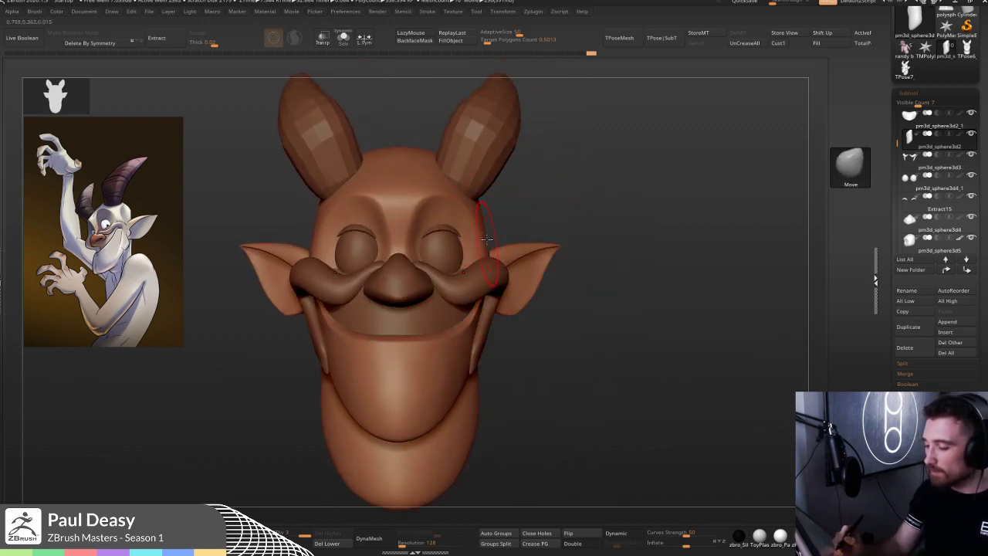
left_click_drag(581, 217, 420, 185)
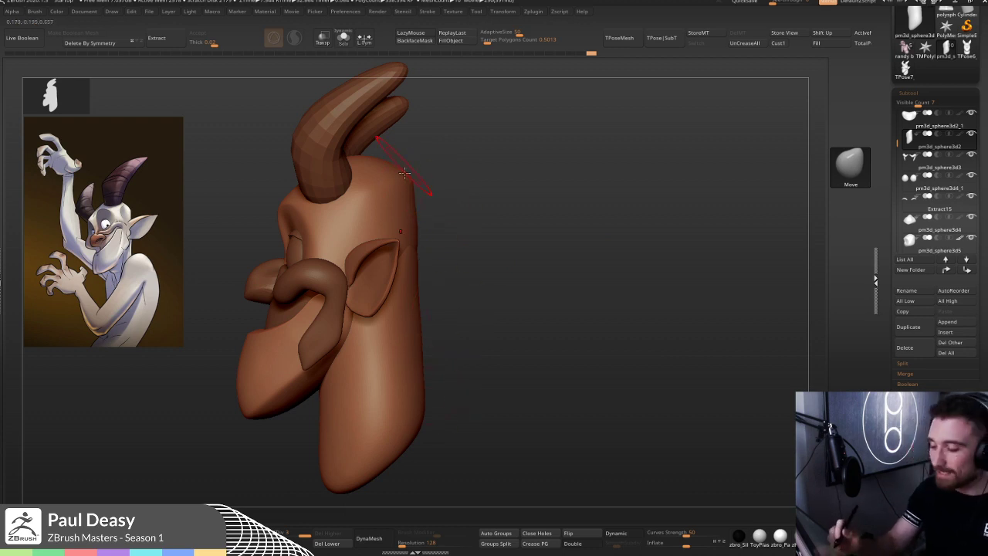
left_click_drag(532, 295, 579, 287, "alt")
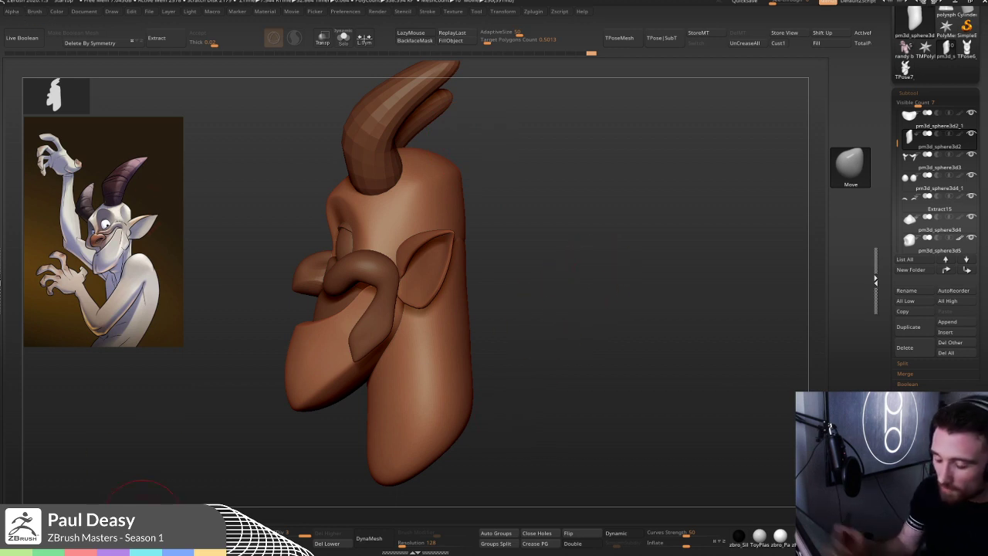
mouse_move(487, 386)
left_mouse_down()
mouse_move(585, 275)
mouse_move(661, 221)
mouse_move(633, 240)
left_mouse_up()
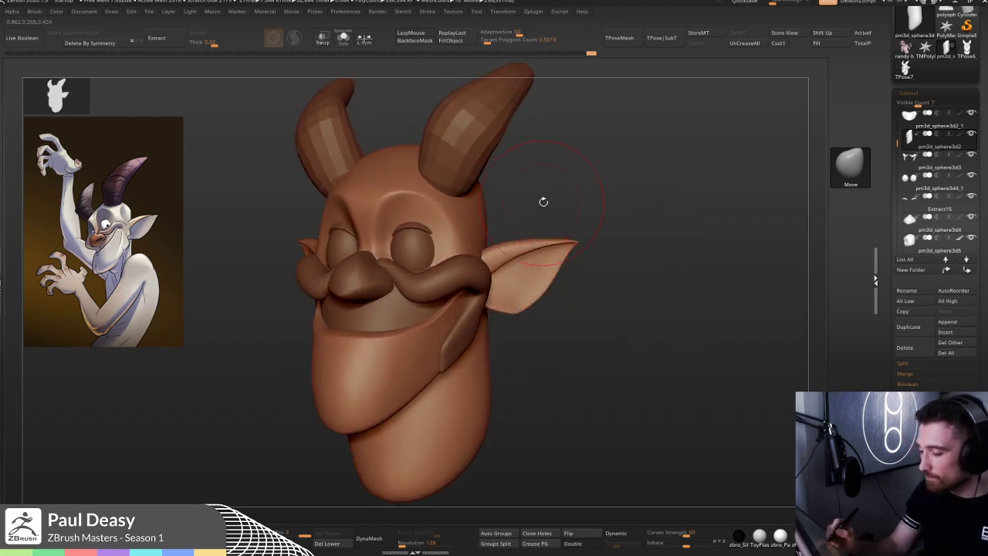
left_click_drag(543, 201, 551, 203, "shift")
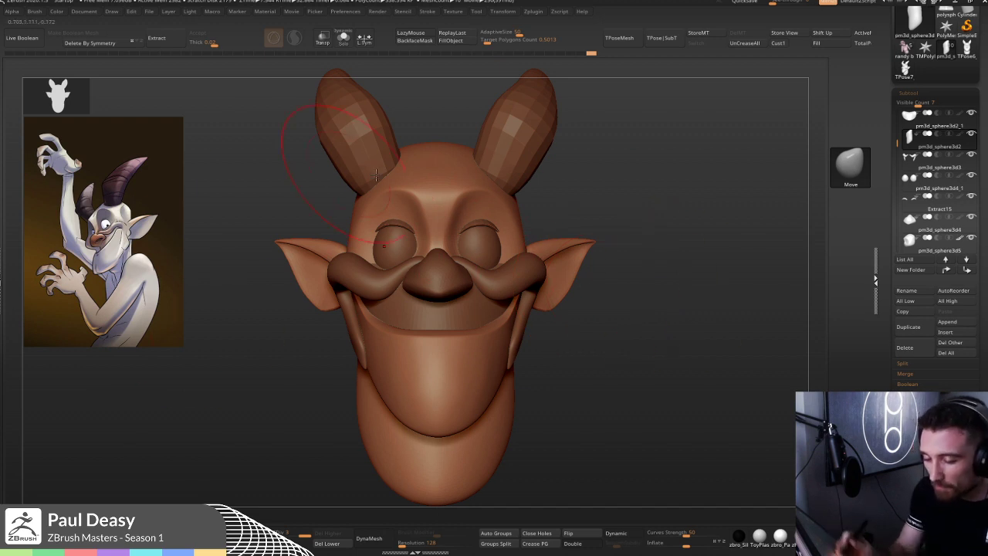
- Make the horns the active subtool and rotate them slightly with the transform gizmo, working in front and side views
key("bracketleft")
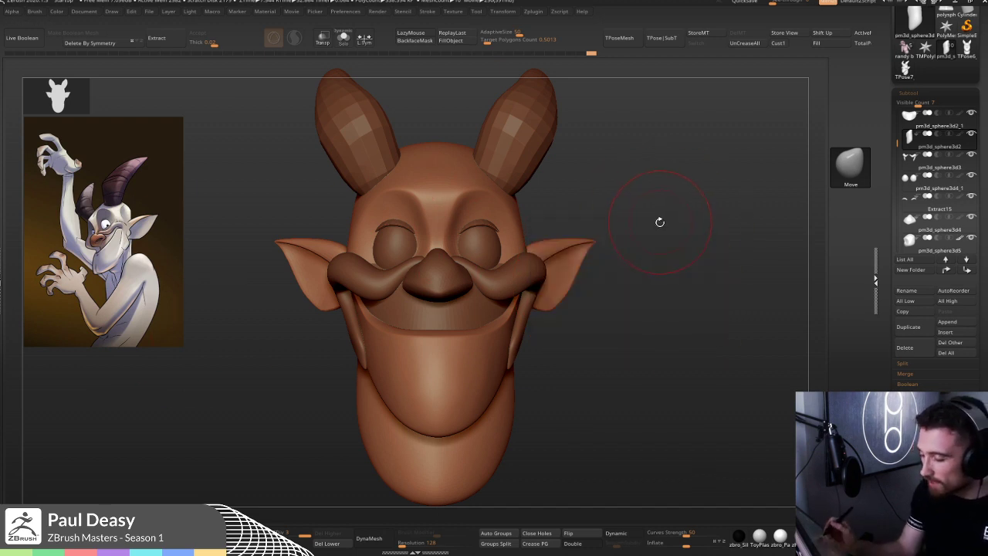
left_click(515, 223, "alt")
key("space")
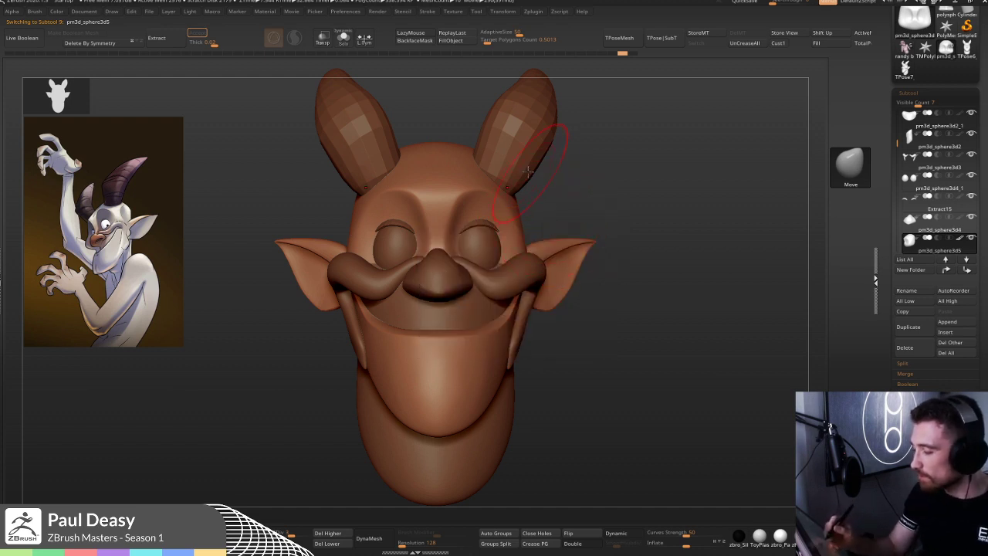
key("w")
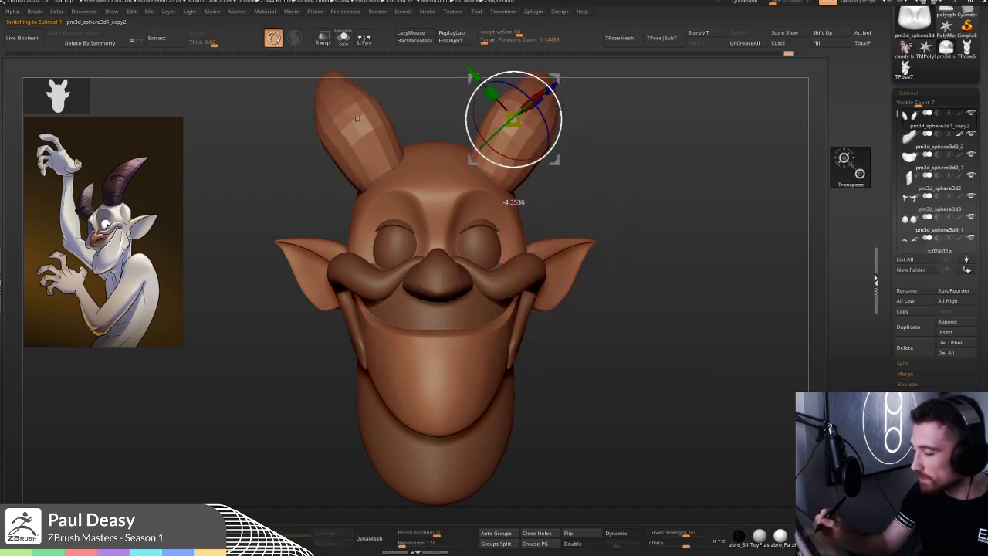
left_click_drag(558, 77, 555, 80)
left_click_drag(600, 177, 587, 191, "alt")
left_click_drag(545, 91, 547, 92)
key("q")
left_click_drag(592, 192, 432, 193)
key("w")
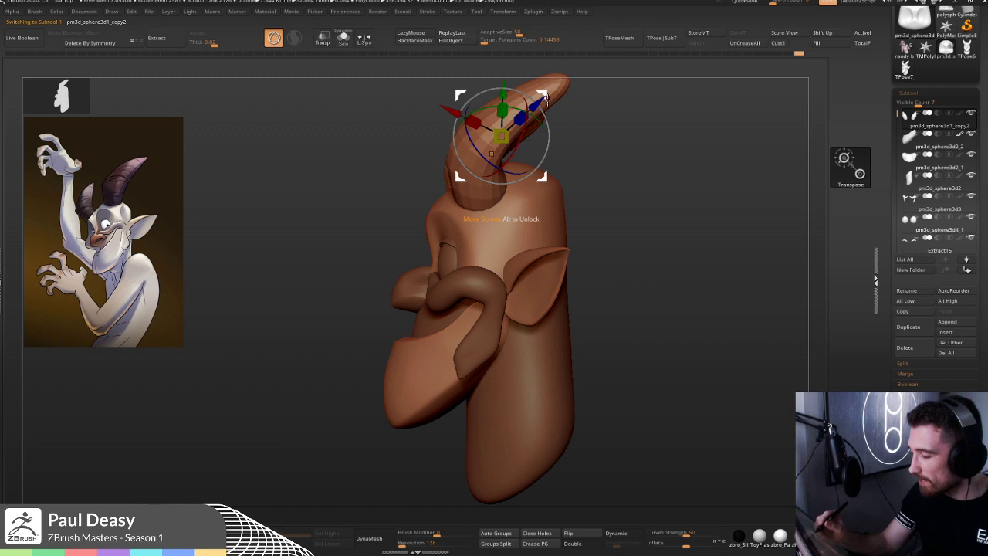
key("q")
- Resize the Move brush and pull the horn tips slightly outward on both sides
key("space")
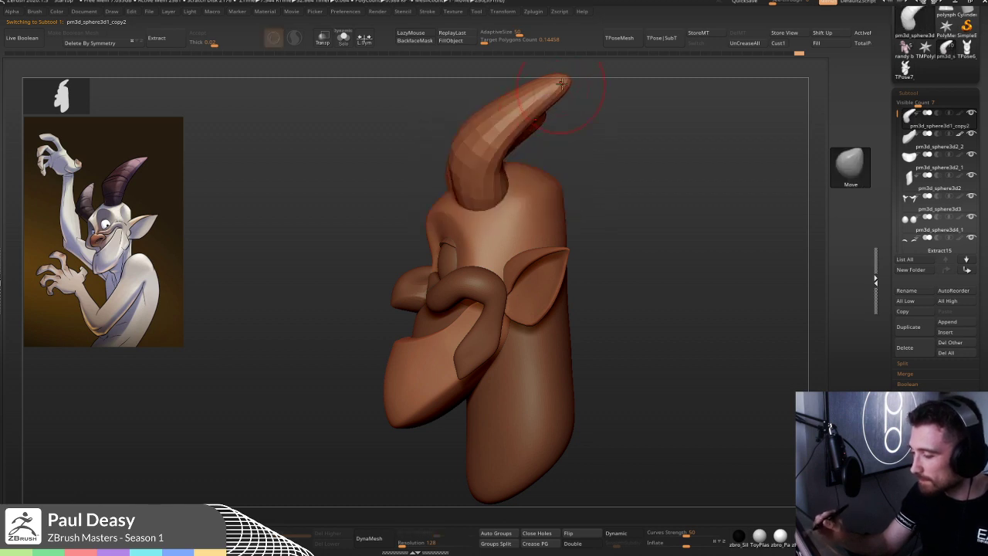
mouse_move(485, 133)
left_mouse_down()
mouse_move(467, 143)
mouse_move(665, 140)
mouse_move(551, 134)
left_mouse_up()
key("space")
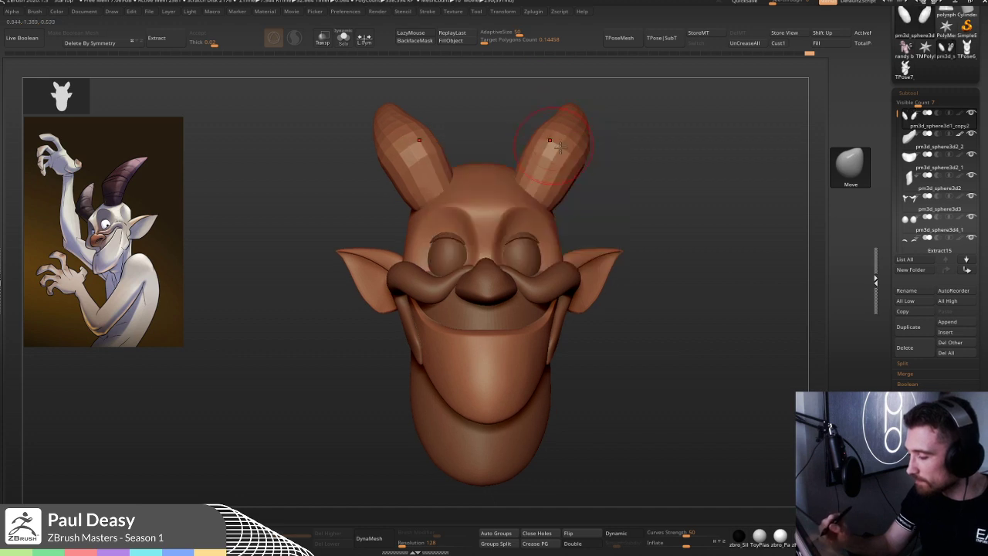
key("space")
left_click(565, 113)
key("space")
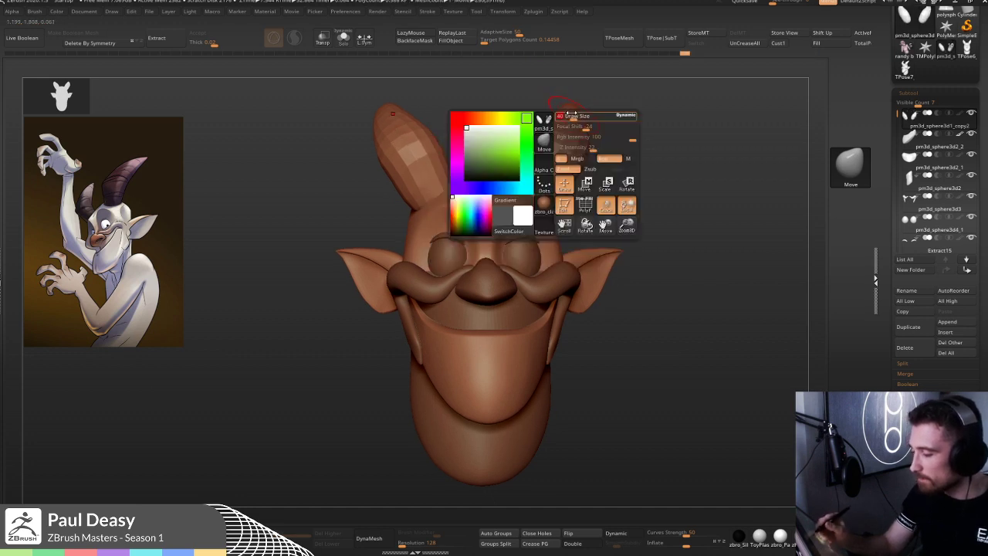
left_click_drag(626, 144, 589, 146, "alt")
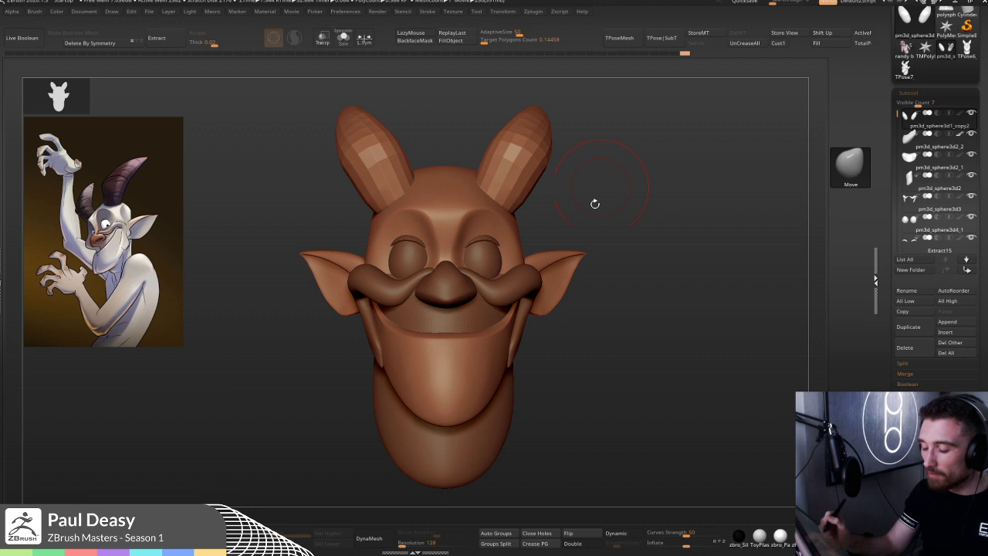
key("space")
left_click(956, 241)
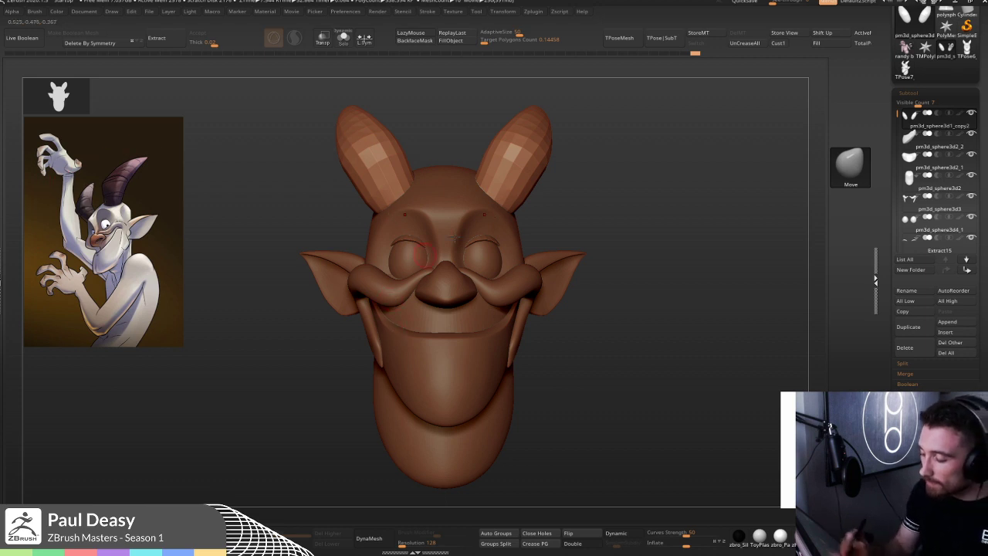
- Nudge the lower part of the horns with the Move brush, checking them from the front and three-quarter
left_click_drag(643, 277, 513, 308)
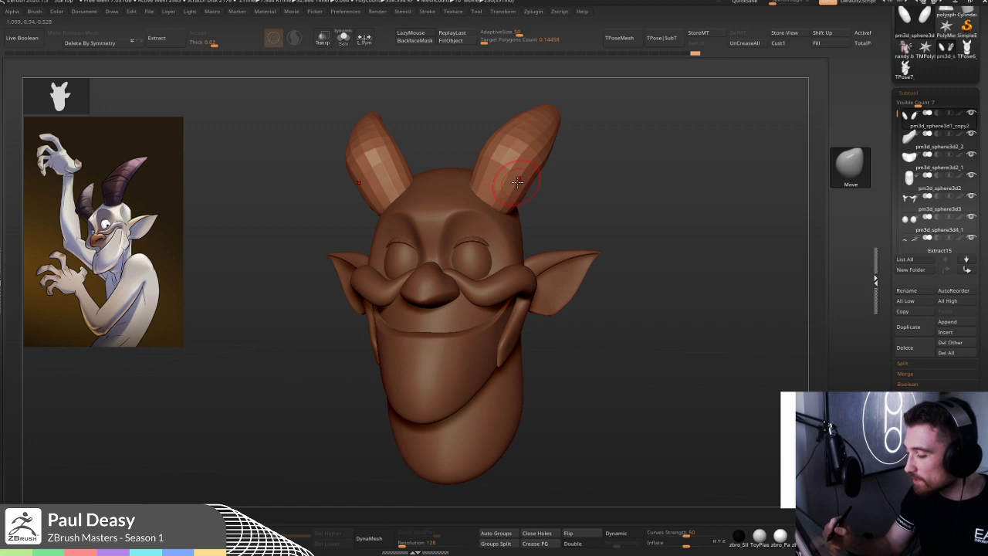
right_click_drag(516, 172, 523, 174, "shift")
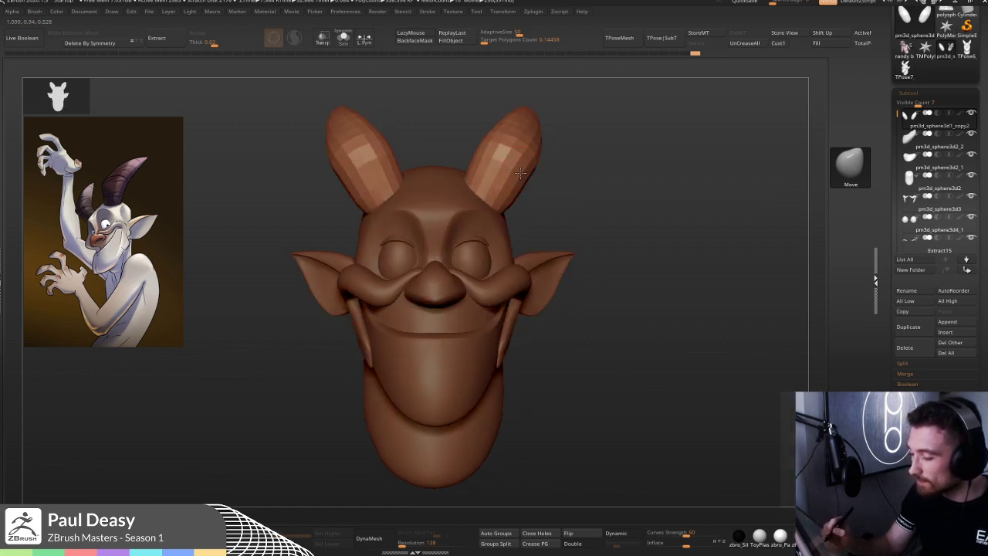
left_click_drag(586, 191, 578, 198)
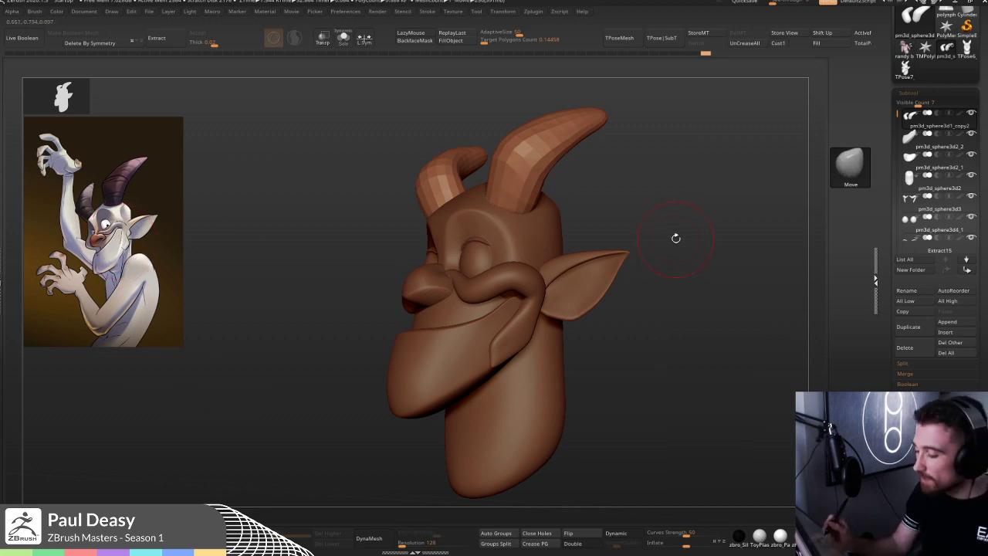
mouse_move(680, 231)
left_mouse_down("shift")
mouse_move(700, 234)
mouse_move(672, 230)
left_mouse_up("shift")
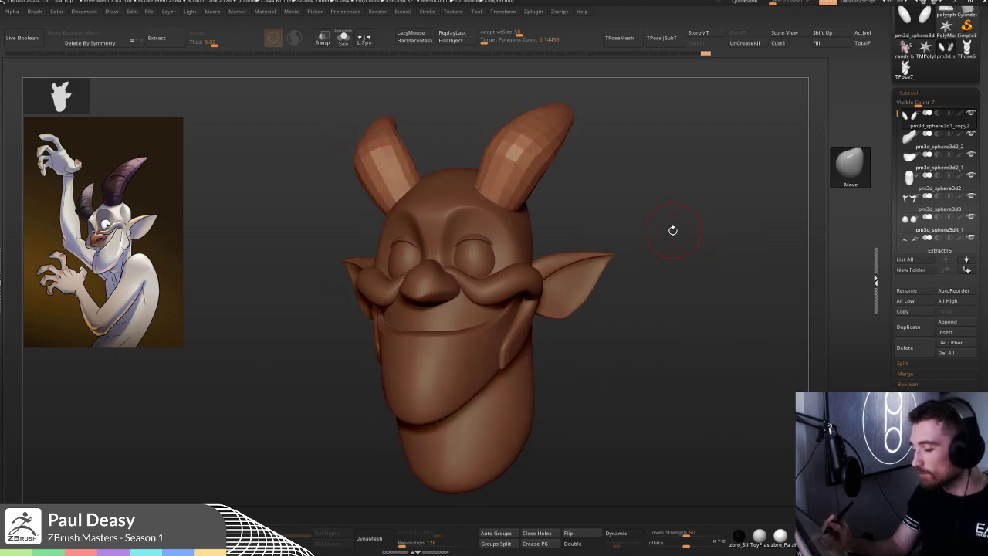
- Review the eye area with the eyeballs and head active, and nudge the upper eyelids' outer corners with the Move brush
left_click(472, 257, "alt")
right_click(449, 321)
mouse_move(449, 321)
right_mouse_down("ctrl")
mouse_move(466, 281)
mouse_move(436, 270)
mouse_move(464, 272)
right_mouse_up("ctrl")
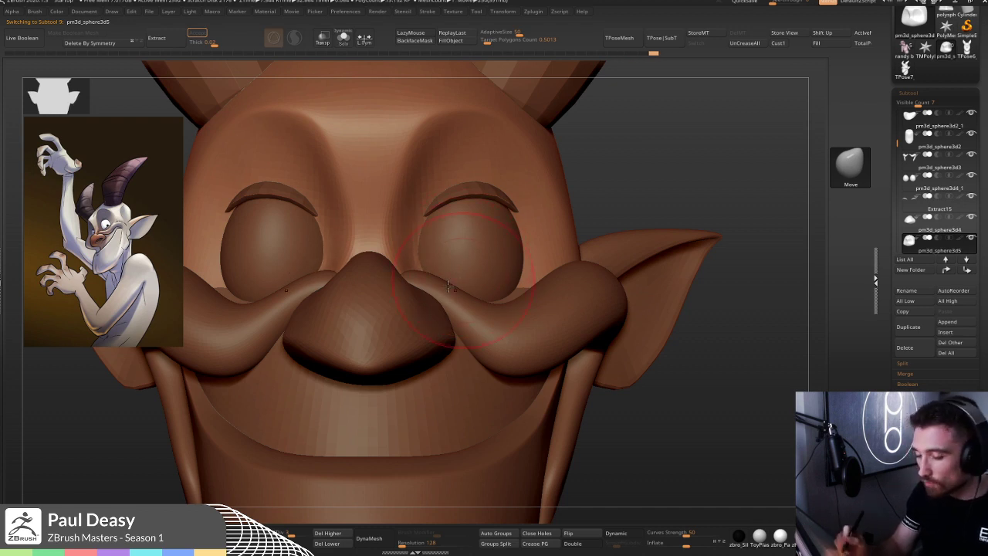
right_click_drag(685, 170, 673, 167)
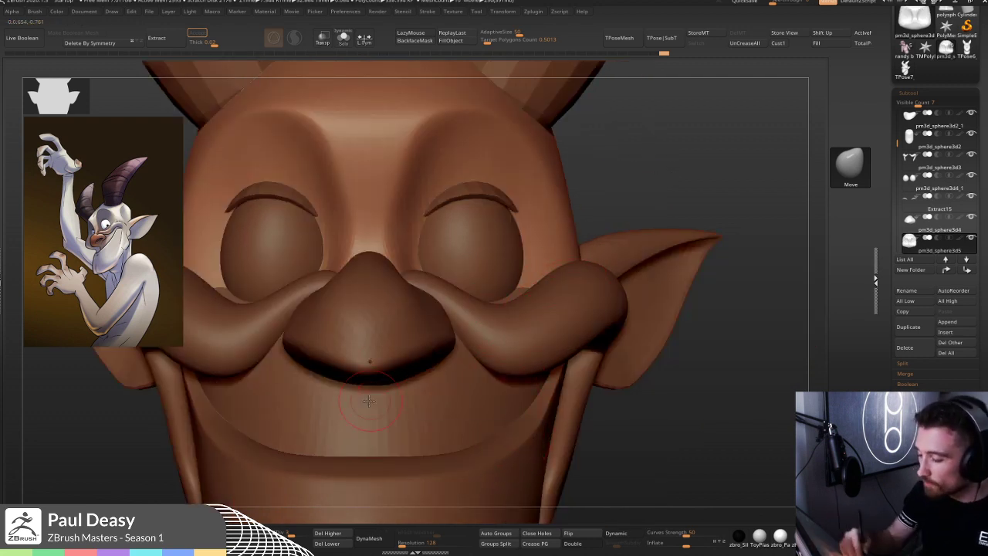
right_click_drag(692, 178, 573, 223)
left_click(496, 264, "alt")
right_click(502, 232)
left_click(504, 232, "alt")
right_click_drag(503, 232, 502, 220)
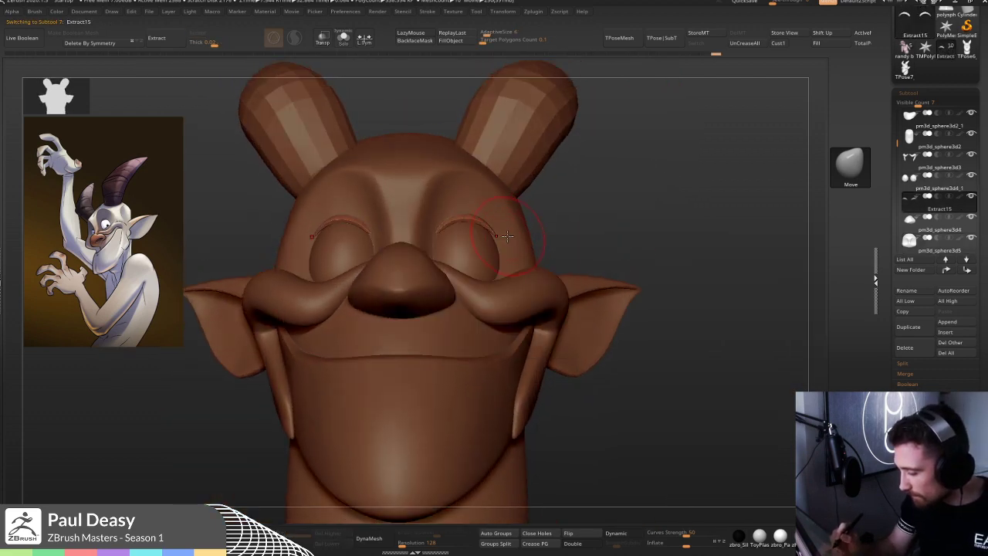
right_click_drag(597, 230, 437, 242)
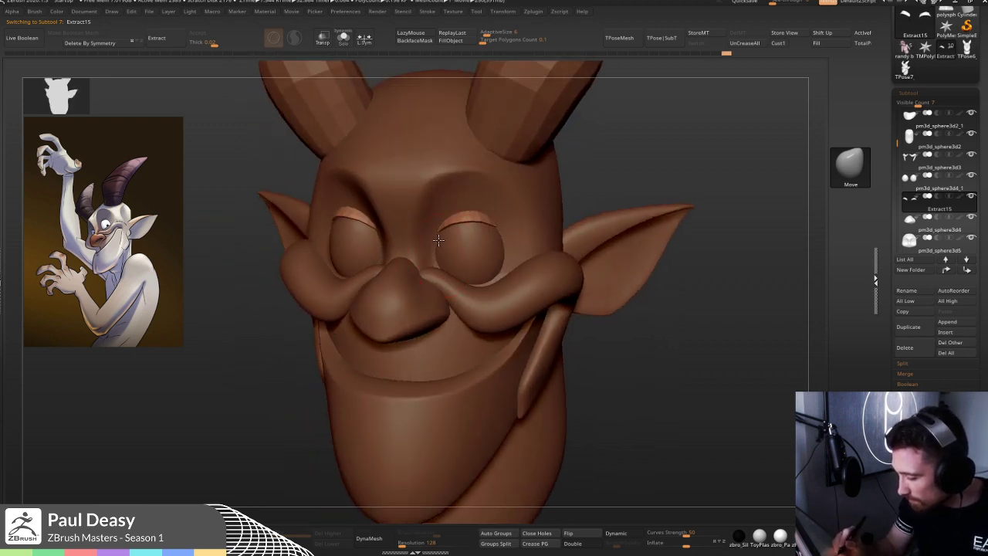
- Make the eyeballs the active subtool, isolate them with Solo and mask a band across their lower part
left_click(487, 270, "alt")
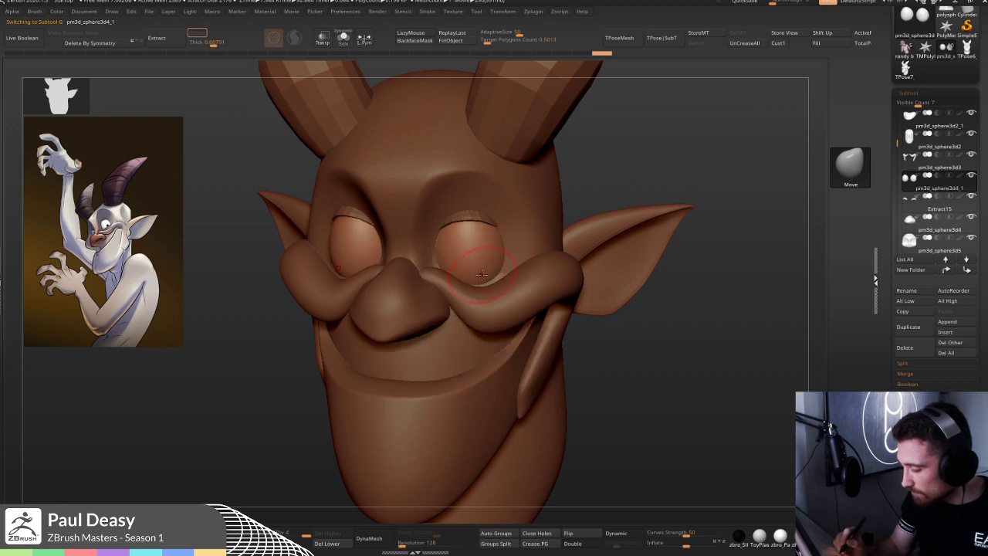
mouse_move(487, 270)
right_mouse_down()
mouse_move(478, 260)
mouse_move(481, 273)
right_mouse_up()
key("space")
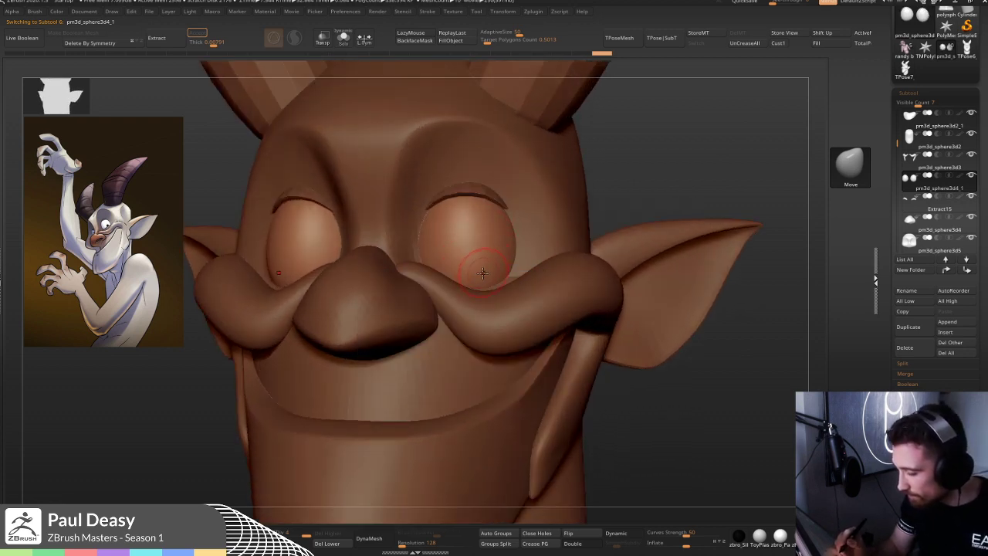
key("ctrl+alt+s")
left_click_drag(430, 283, 518, 280, "ctrl")
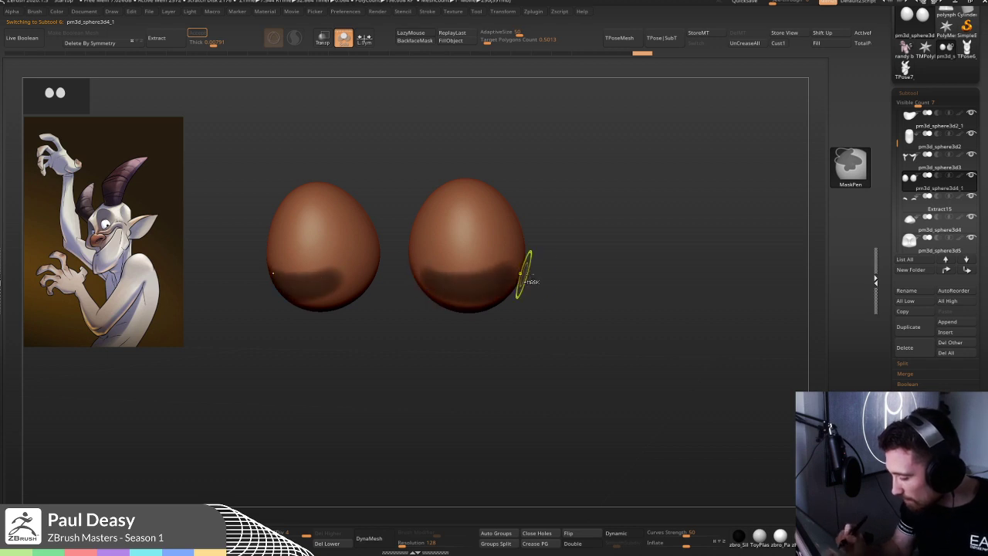
right_click_drag(518, 280, 530, 275)
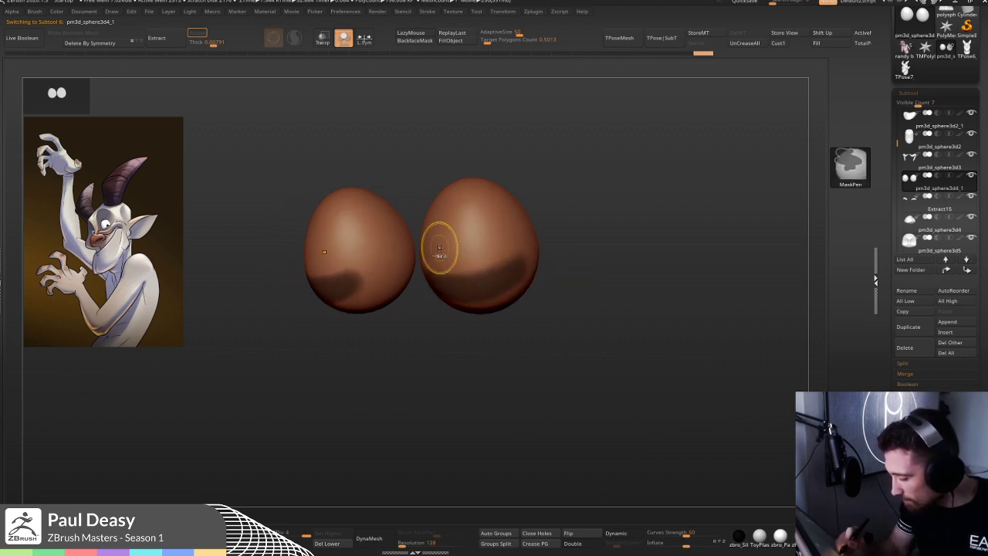
- Refine the mask into a clean curved band across the lower eyeballs, undoing the stray stroke
right_click_drag(569, 286, 529, 258)
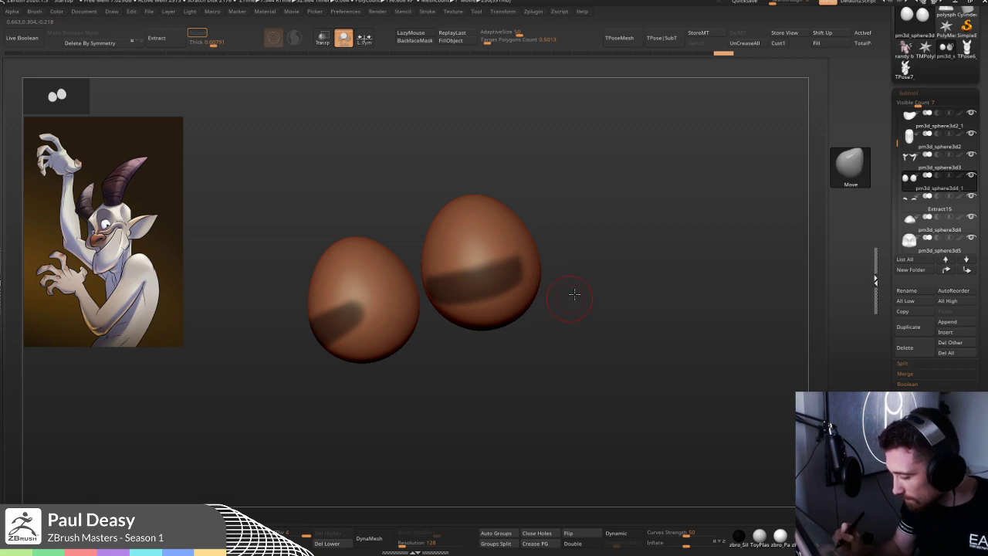
left_click_drag(569, 296, 596, 299)
mouse_move(443, 270)
left_mouse_down("ctrl+alt")
mouse_move(457, 300)
mouse_move(491, 308)
left_mouse_up("ctrl+alt")
left_click_drag(549, 303, 575, 303)
mouse_move(448, 265)
left_mouse_down("ctrl+alt")
mouse_move(532, 251)
mouse_move(627, 260)
left_mouse_up("ctrl+alt")
key("ctrl+z")
left_click_drag(474, 259, 530, 247, "ctrl+alt")
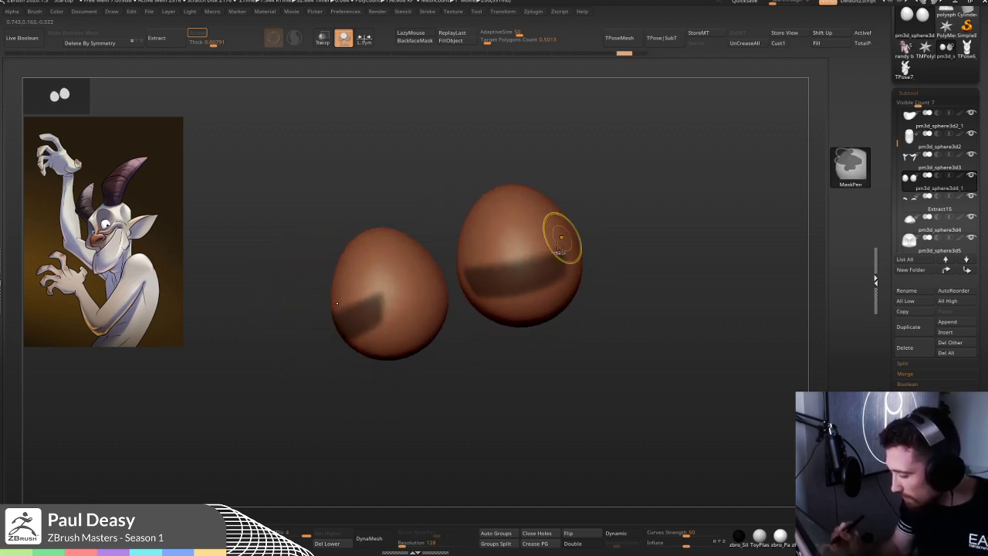
left_click_drag(462, 249, 558, 230, "ctrl+alt")
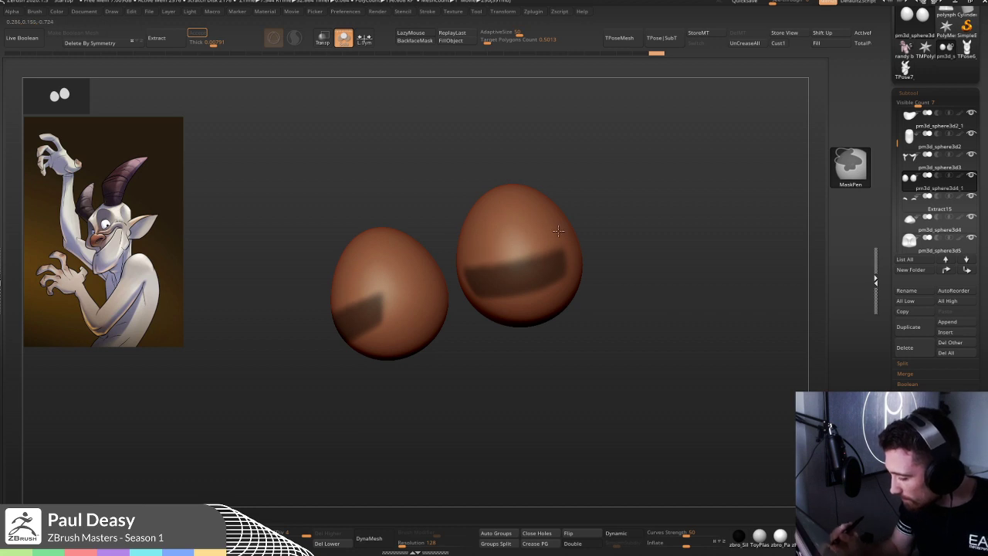
- Extract the masked band as lower eyelids, accept the extraction and make the new piece the active subtool
mouse_move(613, 258)
left_mouse_down()
mouse_move(595, 268)
mouse_move(620, 258)
left_mouse_up()
right_click_drag(620, 258, 624, 250)
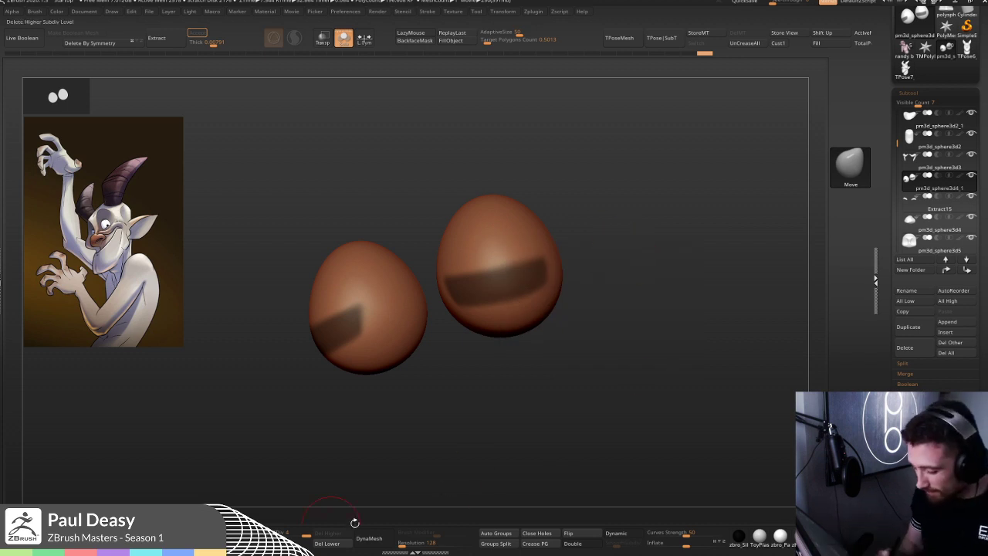
left_click(158, 38)
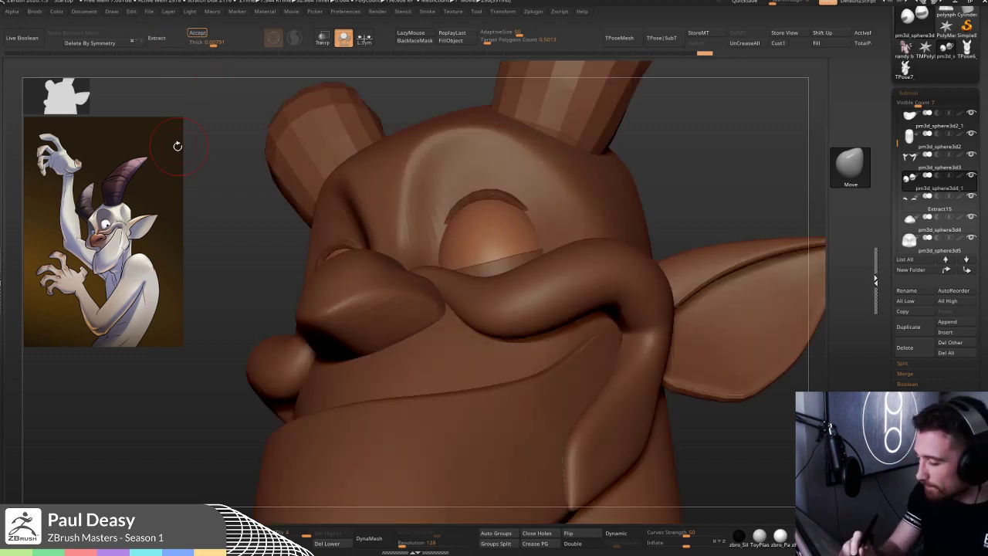
left_click(196, 36)
left_click_drag(673, 229, 655, 293, "ctrl")
key("alt+s")
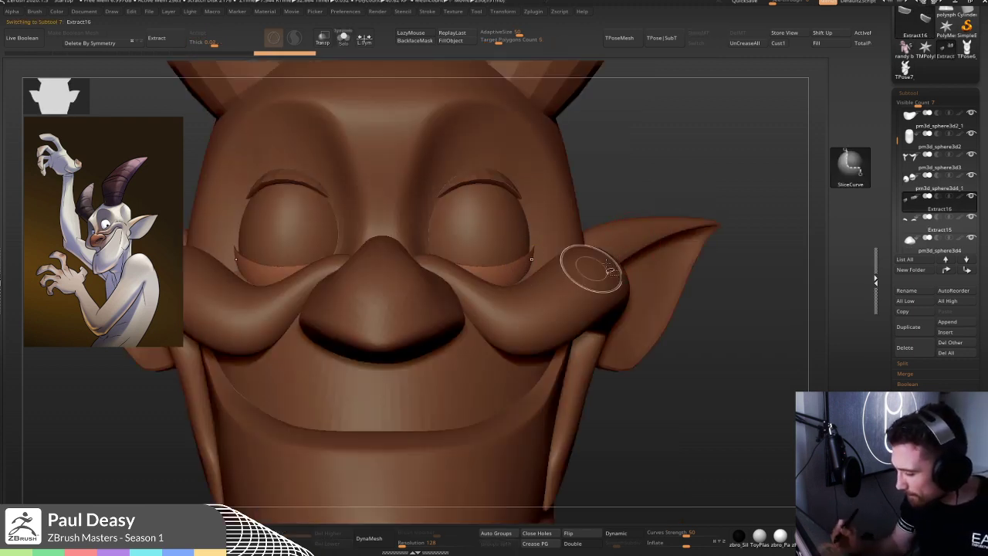
- Hide every subtool except the extracted lower eyelids and the eyeballs, keeping the lower eyelids active
key("Delete")
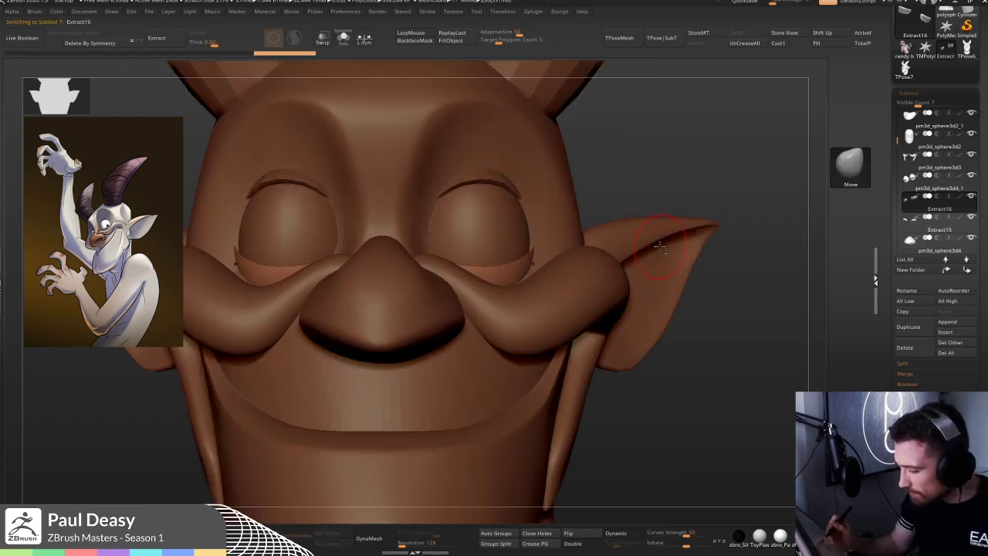
left_click(504, 232, "alt")
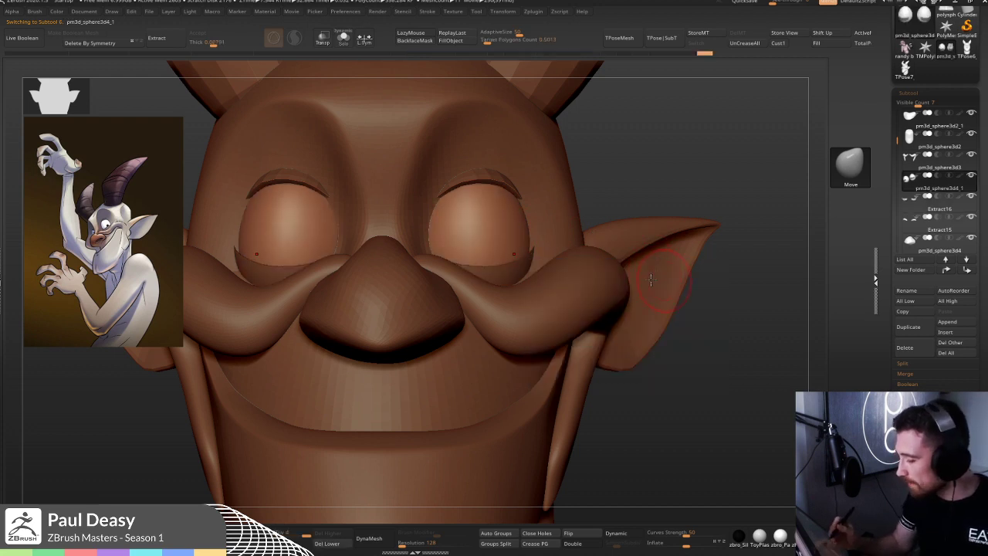
left_click(532, 279, "alt")
left_click(971, 197)
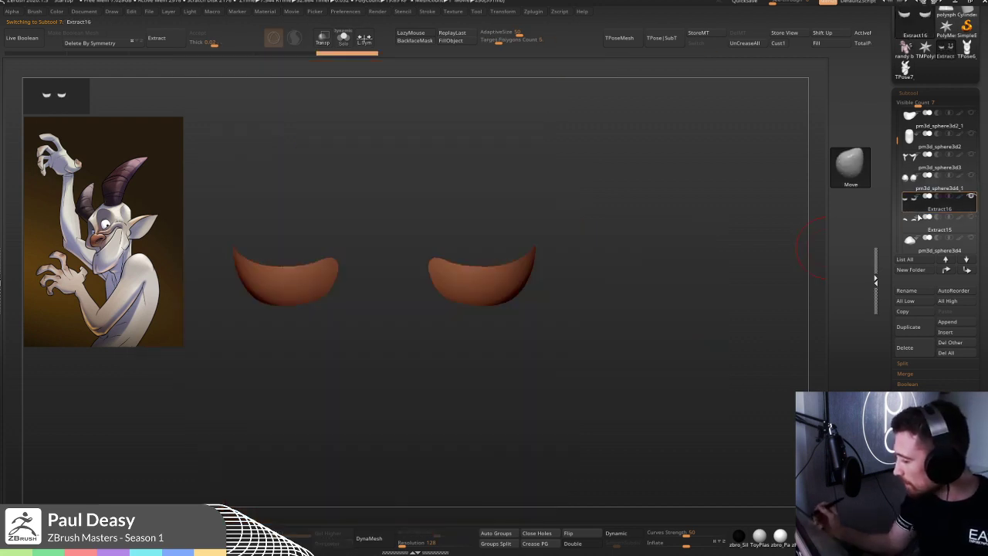
left_click(972, 176)
- Reduce the lower eyelids to their inner surface, isolate them with Solo and remesh them with ZRemesher
key("ctrl+shift")
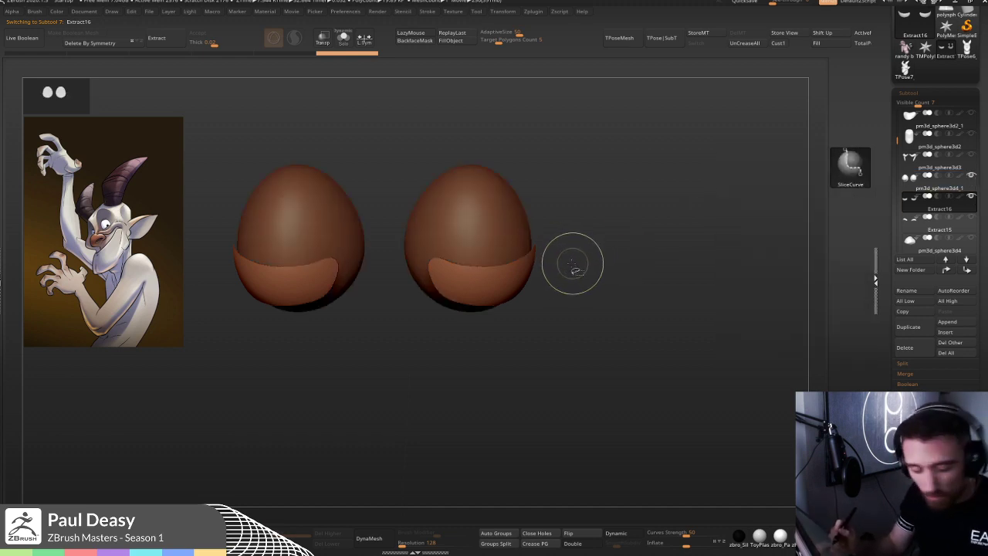
left_click(578, 266, "ctrl+shift")
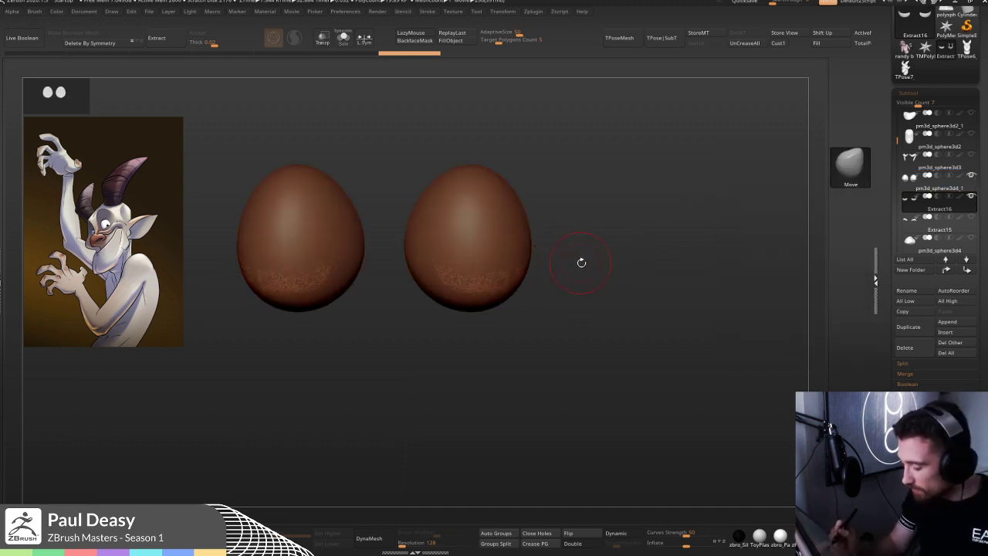
key("shift+s")
key("ctrl+shift+r")
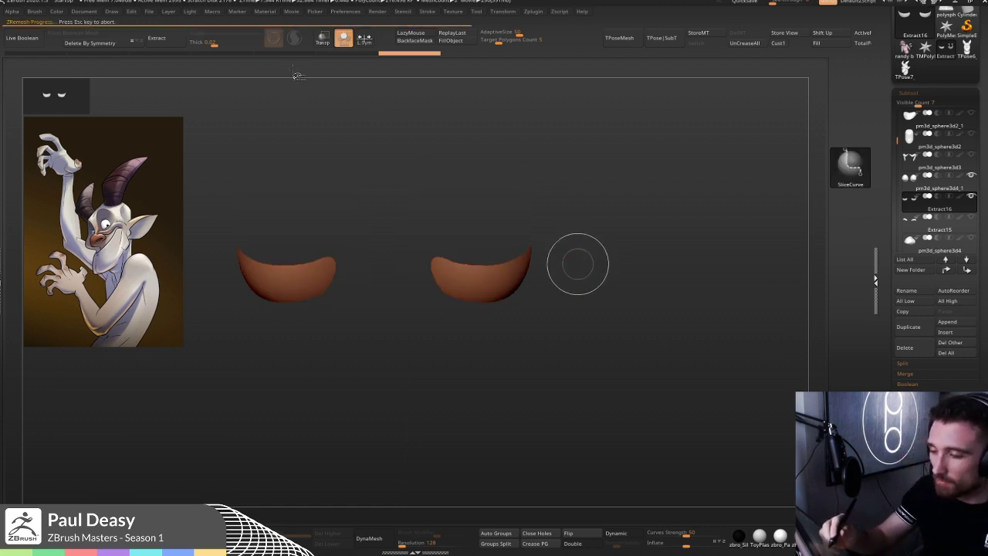
- Browse the material library and try zbro_clayset_s02 on the lower eyelids
left_click(266, 13)
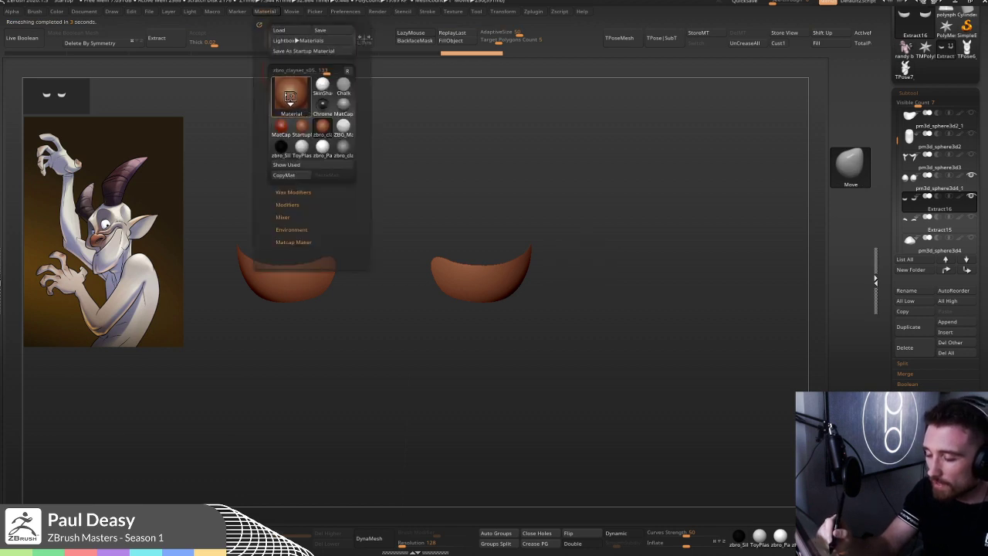
left_click(291, 95)
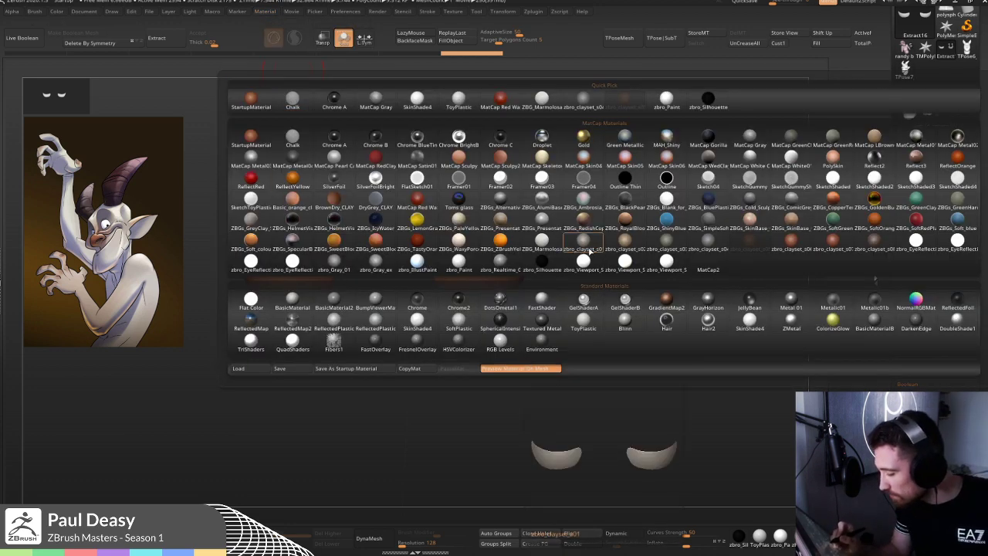
left_click(635, 244)
left_click(672, 353, "ctrl+shift")
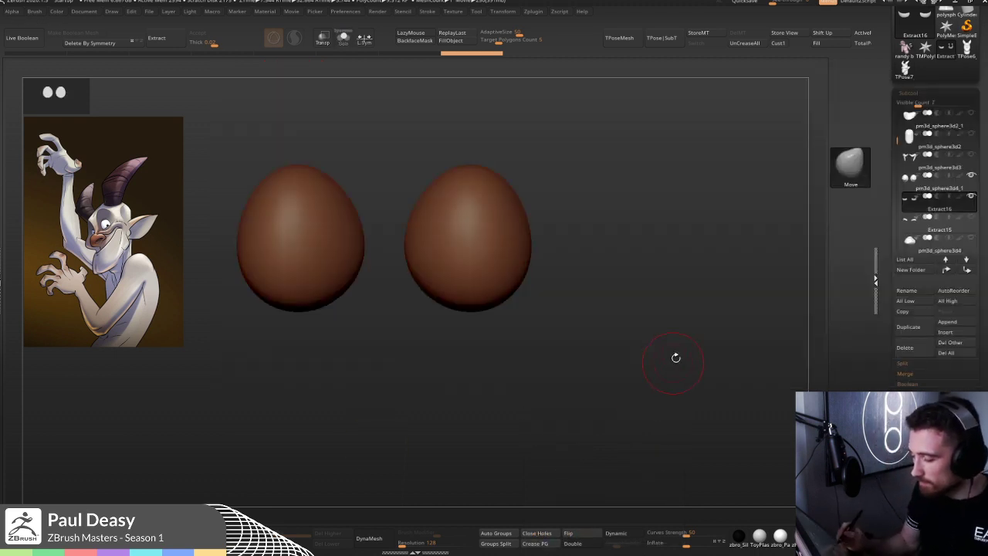
- Turn all subtools visible again and bring the whole head into view with the lower eyelids active
left_click_drag(670, 329, 664, 300, "alt")
left_click(631, 313, "ctrl+shift")
left_click(651, 311, "ctrl+shift")
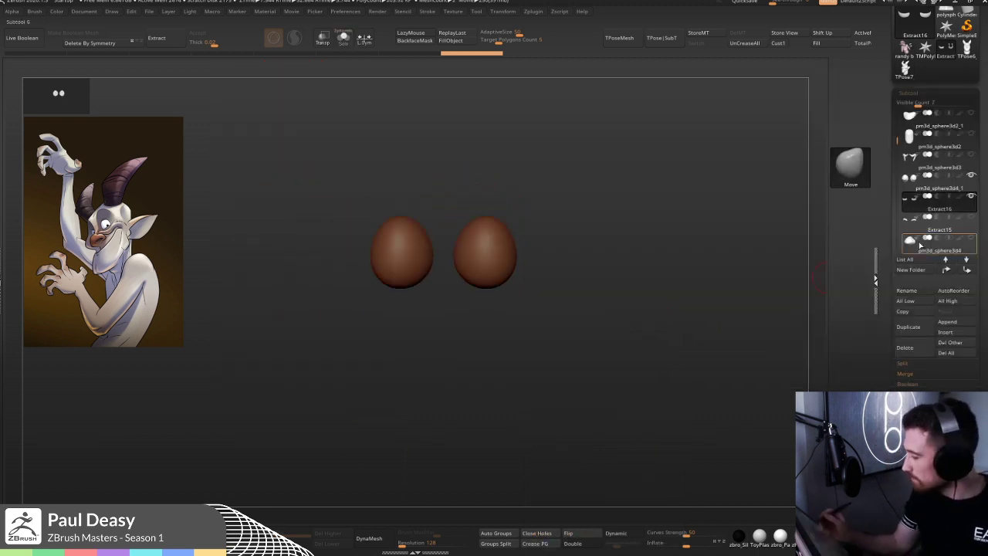
left_click(971, 198)
left_click(971, 200)
left_click_drag(667, 275, 736, 299)
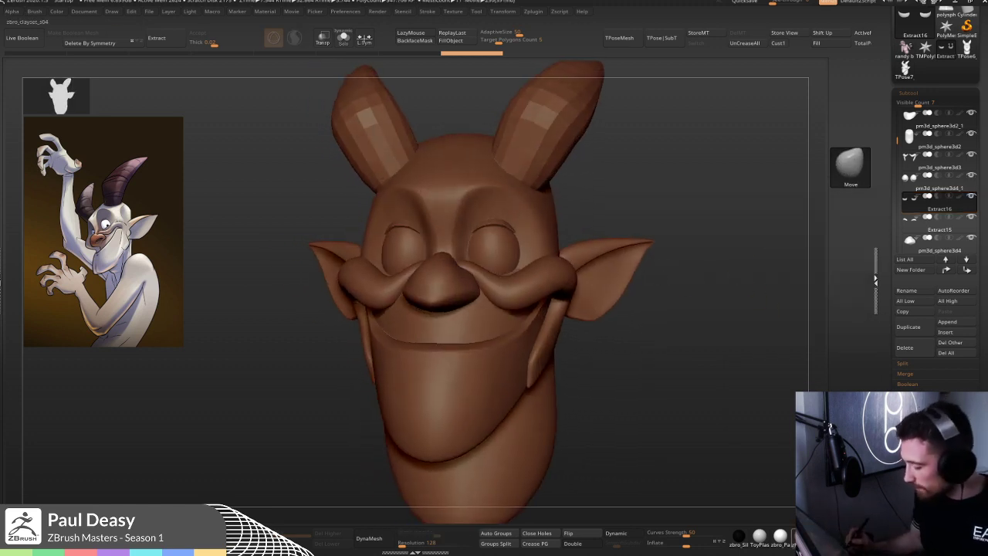
- Try the grey zbro_clayset_s04 material and the yellow ZBGs_LemonGrass plastic material on the head
left_click(801, 535)
left_click_drag(659, 373, 653, 380, "alt")
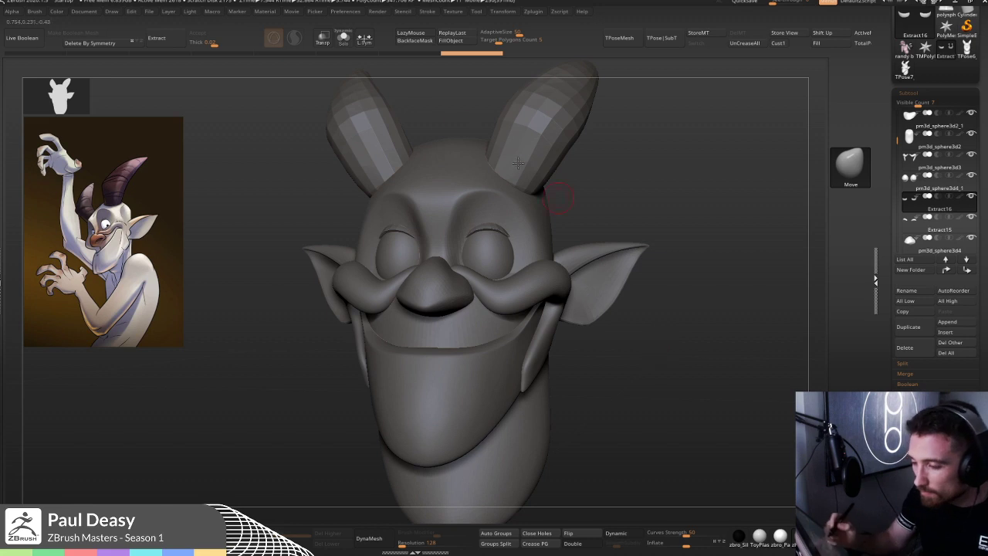
left_click(265, 12)
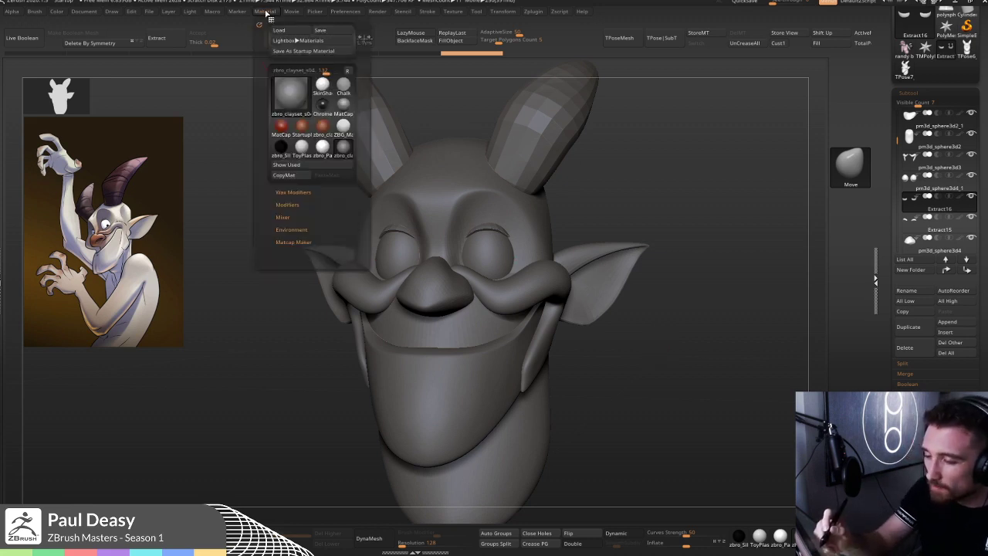
left_click(291, 92)
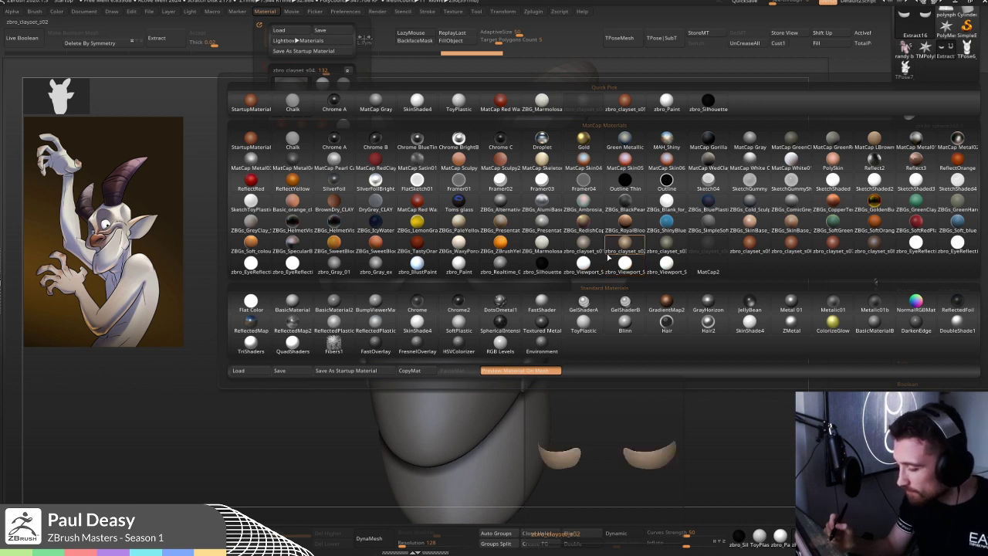
left_click(609, 264)
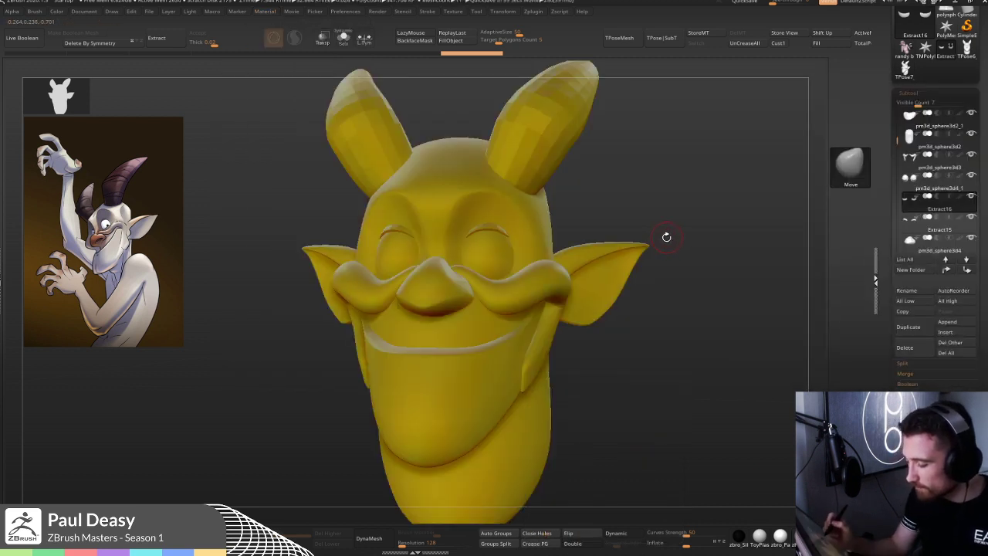
- Try the zbro_clayset_s05 and dark brown zbro_clayset_s08 materials on the head
left_click(266, 12)
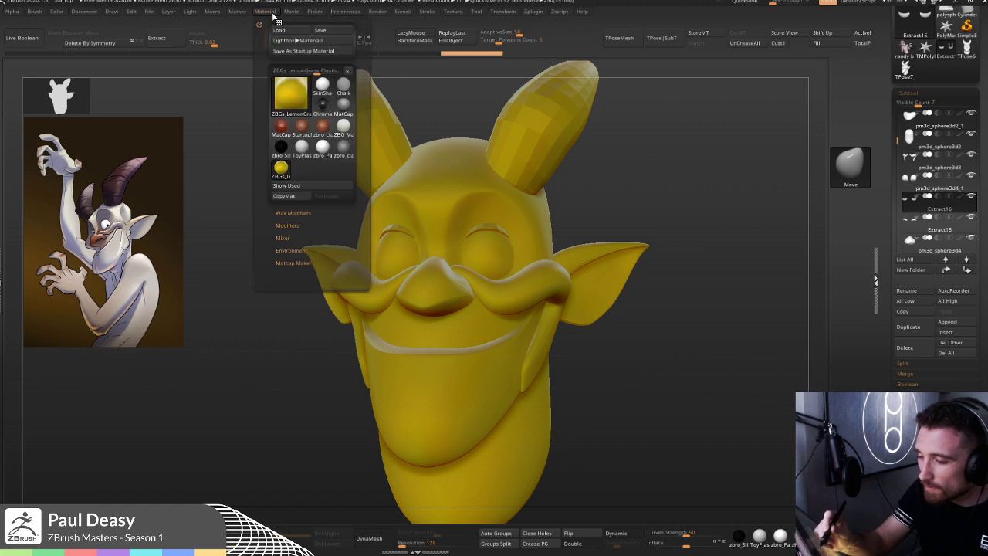
left_click(292, 97)
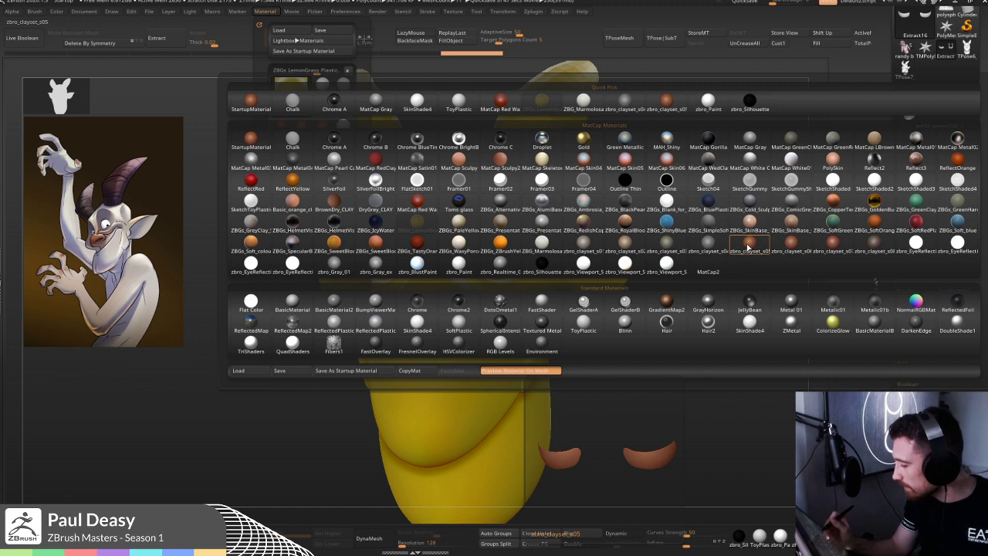
left_click(772, 243)
left_click_drag(694, 246, 724, 234)
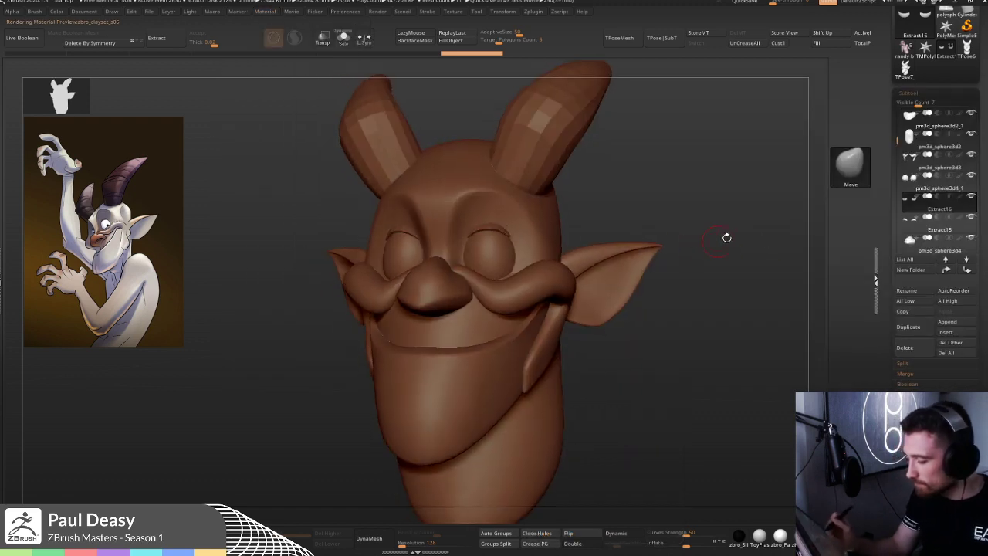
left_click(265, 12)
left_click(291, 85)
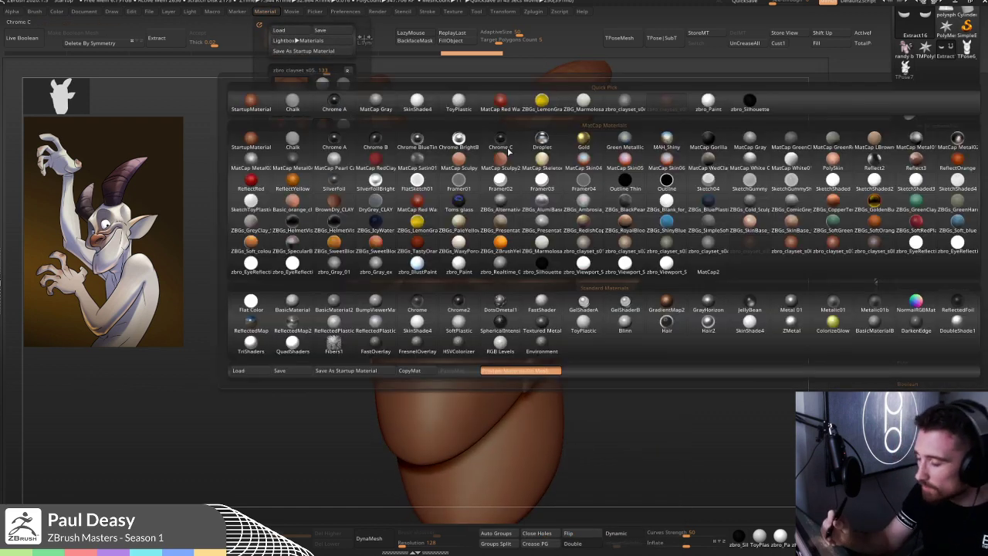
left_click(880, 245)
left_click_drag(706, 277, 692, 267)
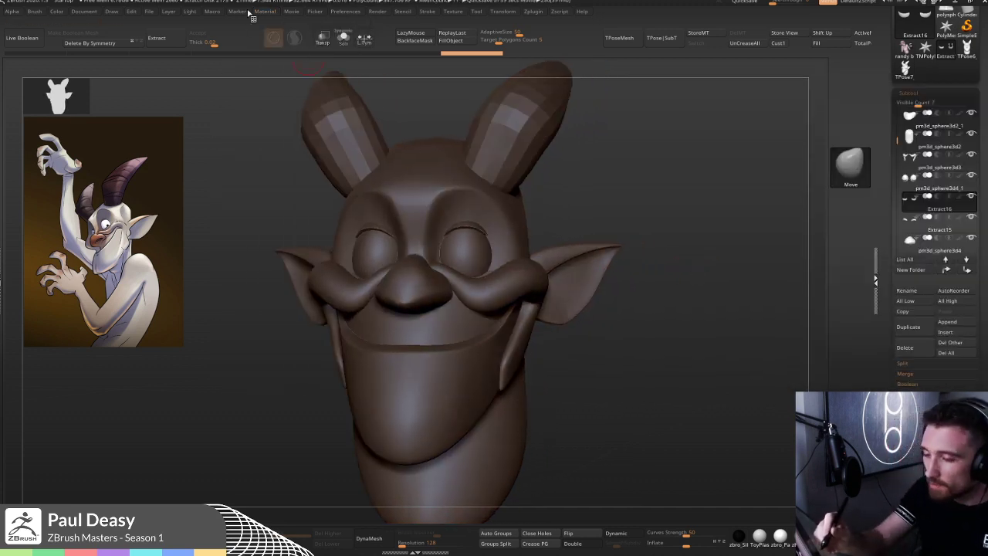
- Try the light grey zbro_Paint material on the head and inspect the face from several angles
left_click(265, 12)
left_click(301, 96)
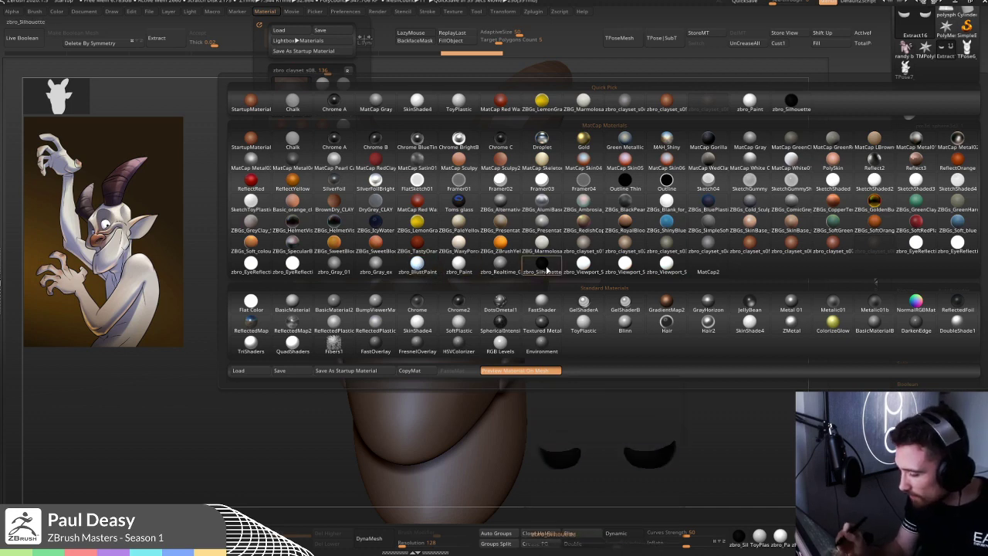
left_click(460, 268)
left_click_drag(710, 260, 701, 254)
left_click_drag(578, 315, 663, 239)
left_click_drag(621, 284, 598, 245)
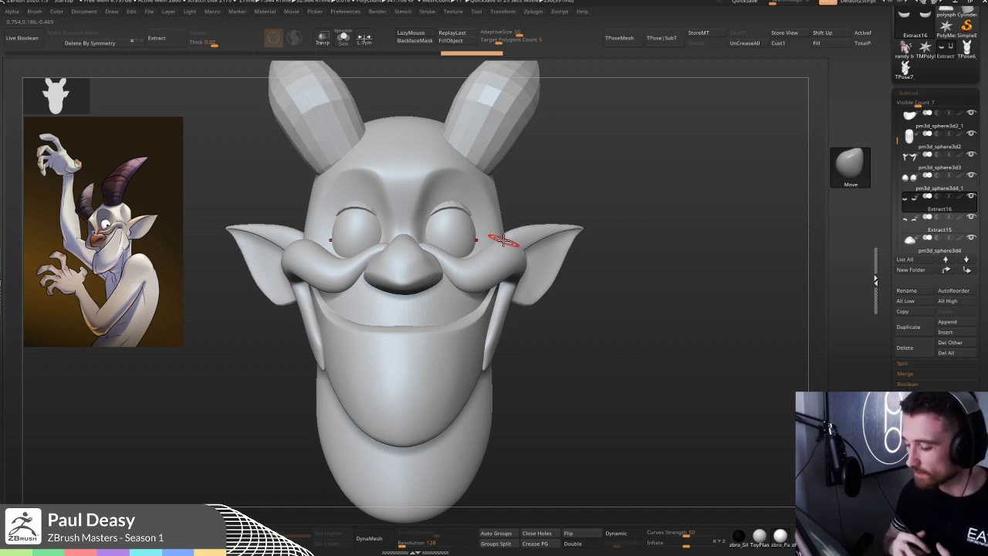
left_click_drag(618, 221, 597, 232)
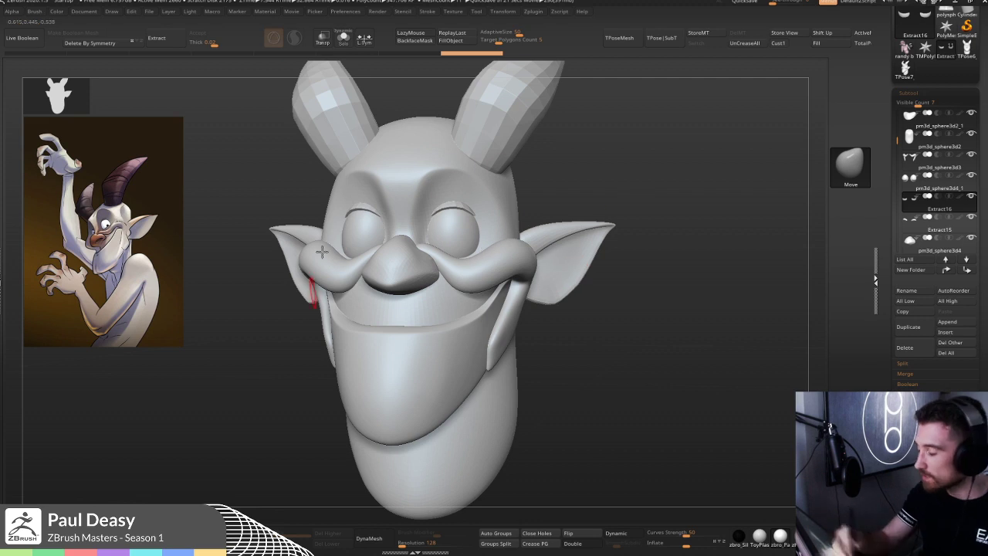
left_click_drag(687, 267, 687, 214, "shift")
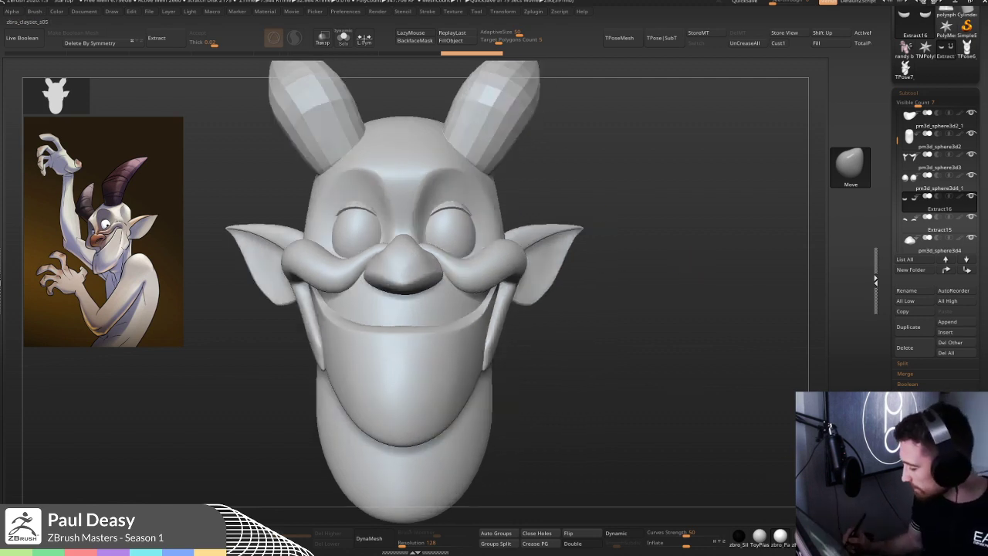
- Compare the zbro_clayset_s05 and zbro_Paint materials on the head by switching between them
left_click(802, 535)
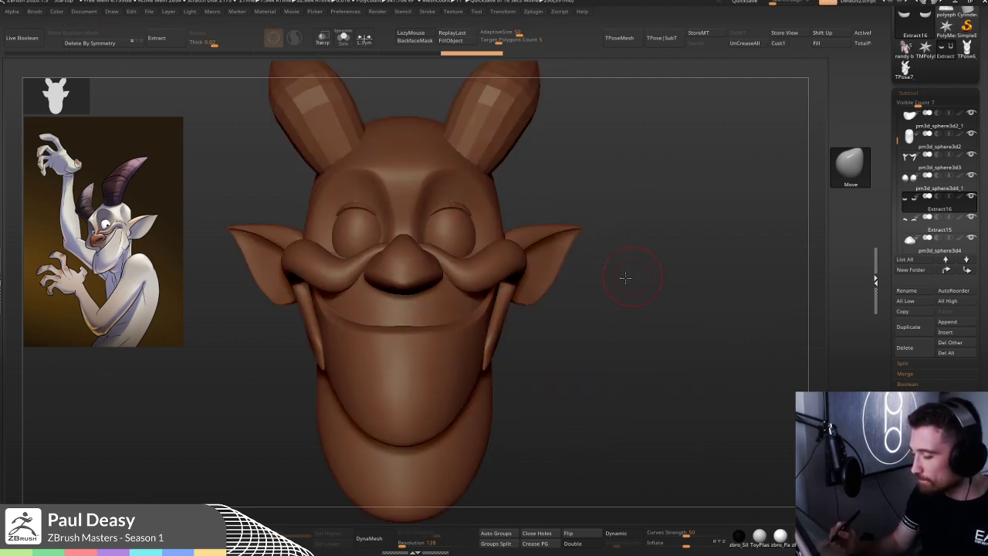
left_click_drag(626, 278, 634, 275)
left_click(781, 536)
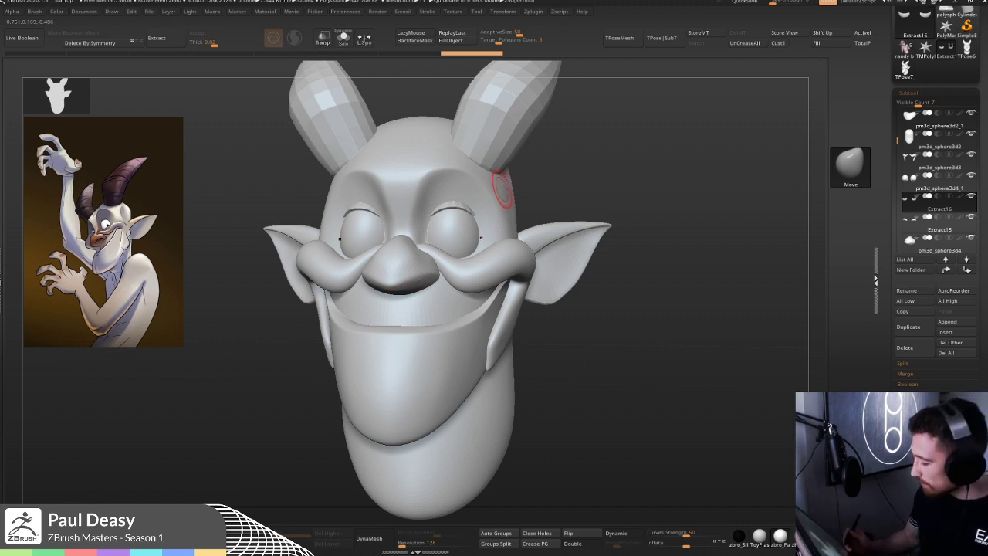
left_click(801, 535)
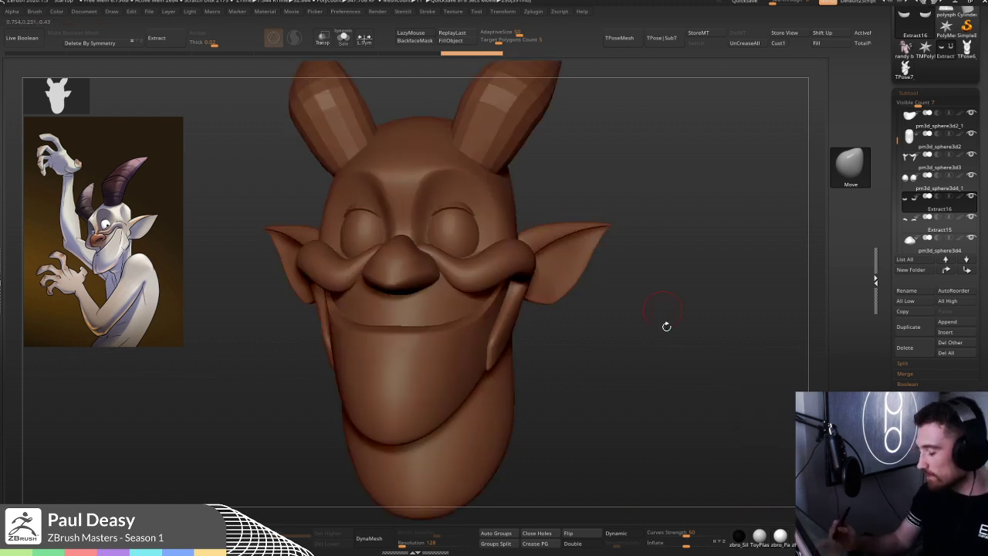
left_click(780, 534)
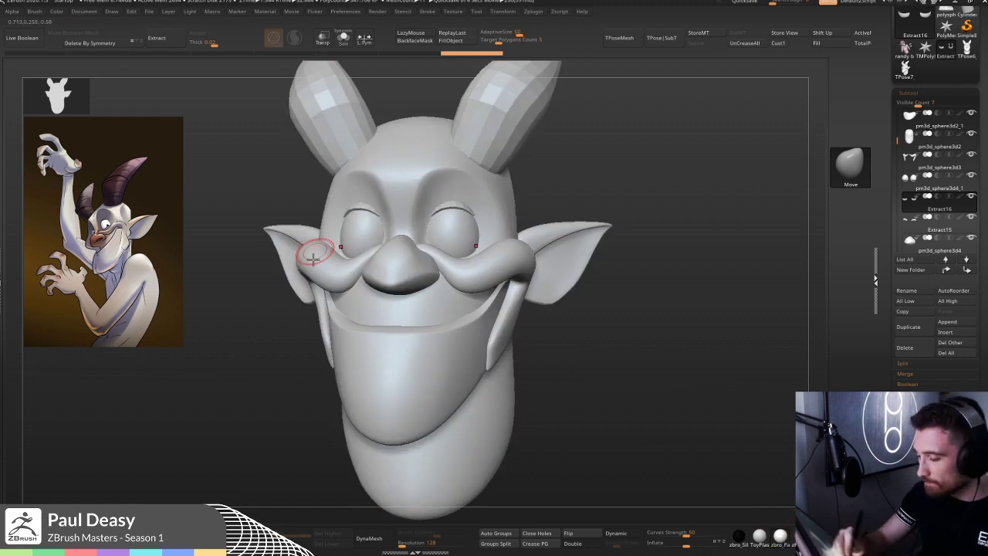
- Try the SkinShade4 material on the head and check it in a three-quarter view
left_click(235, 11)
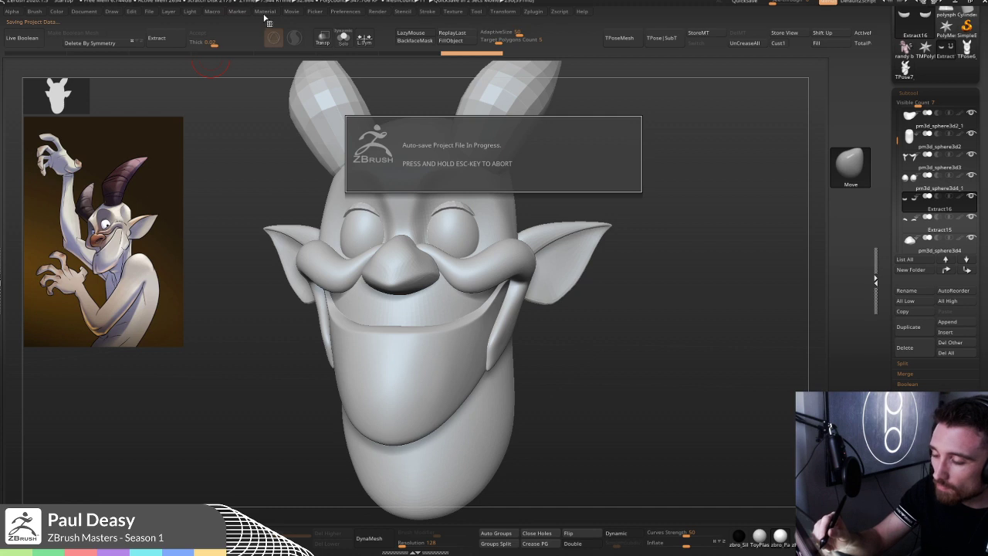
left_click(265, 12)
left_click(277, 91)
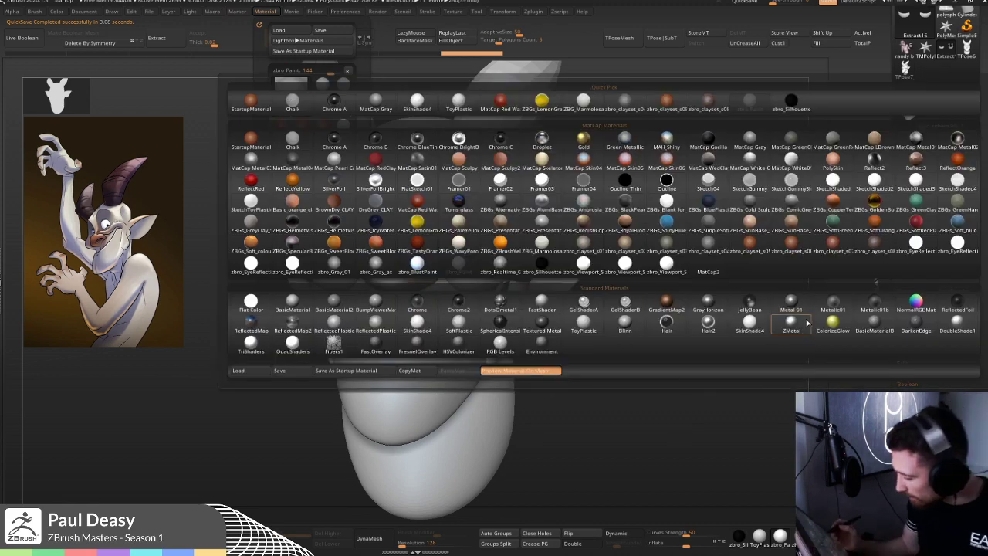
left_click(749, 325)
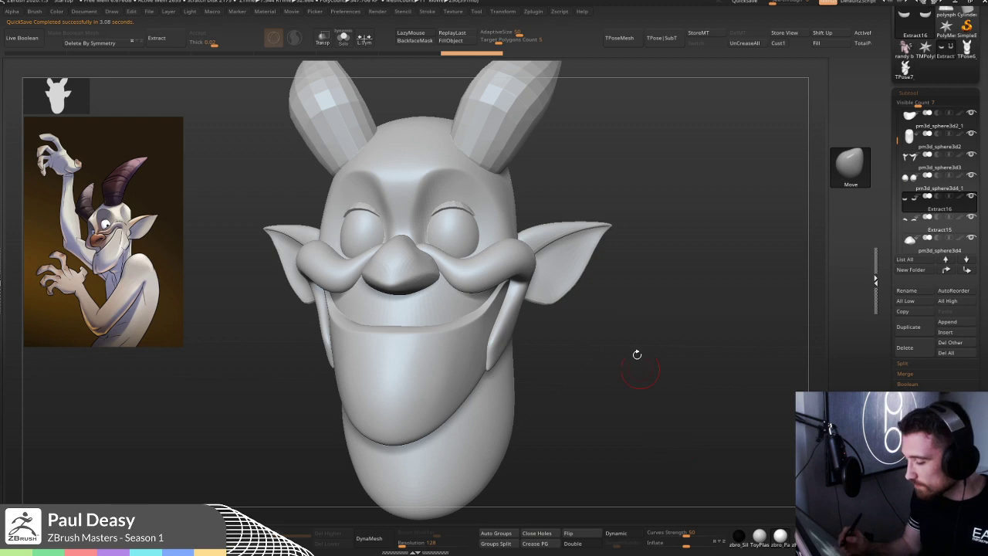
left_click_drag(642, 306, 646, 289)
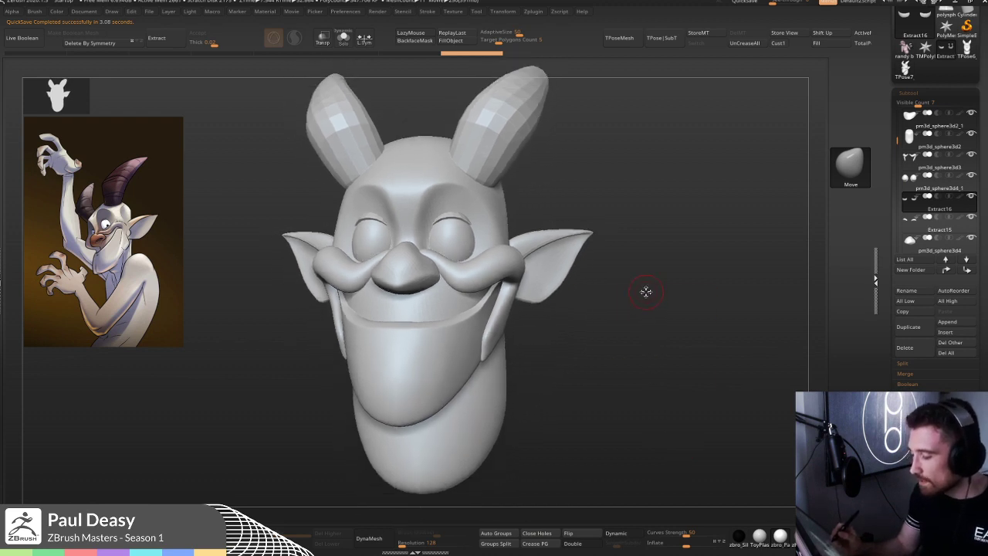
right_click_drag(480, 233, 473, 233, "alt")
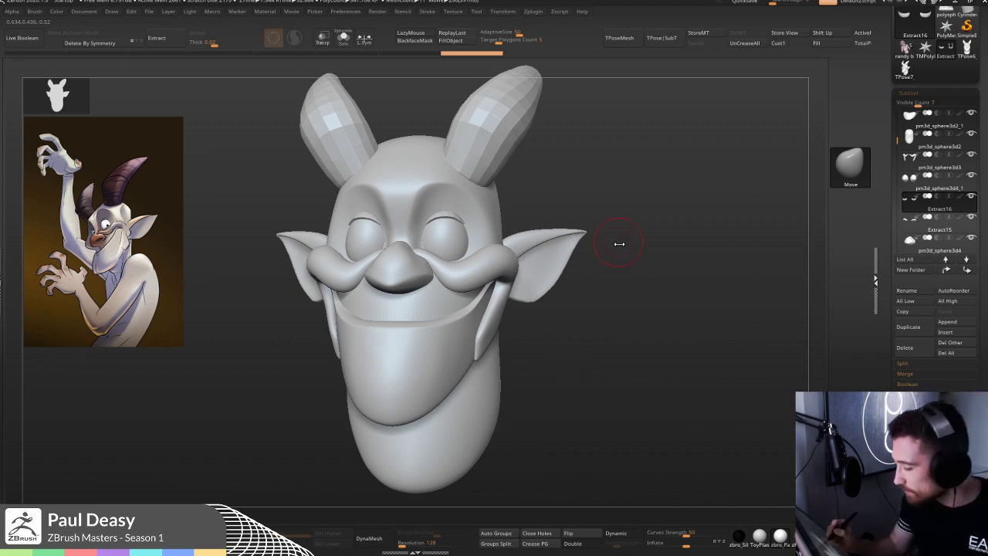
left_click_drag(624, 247, 584, 242)
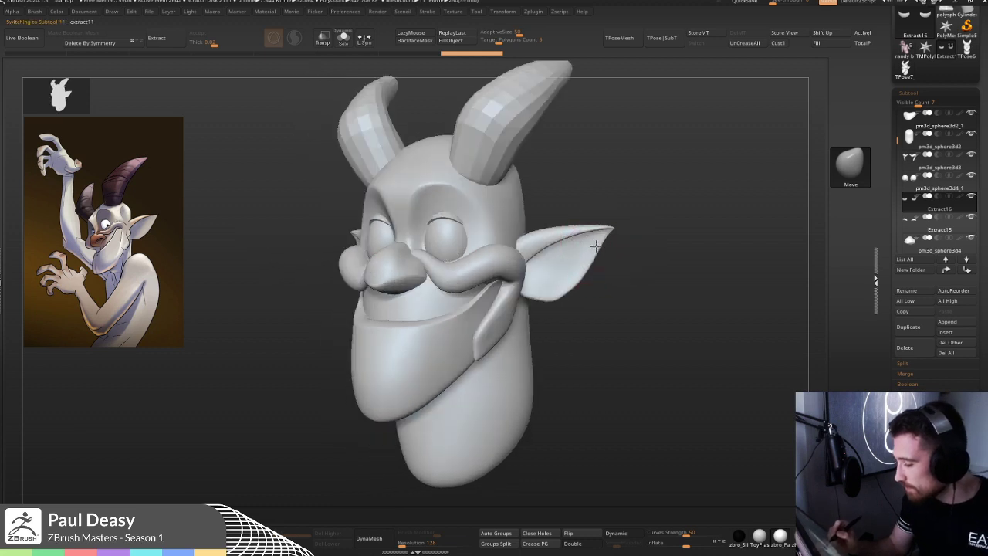
- Make the ears the active subtool and apply the zbro_clayset_s05 material
left_click(575, 237, "alt")
left_click_drag(576, 230, 584, 220)
key("space")
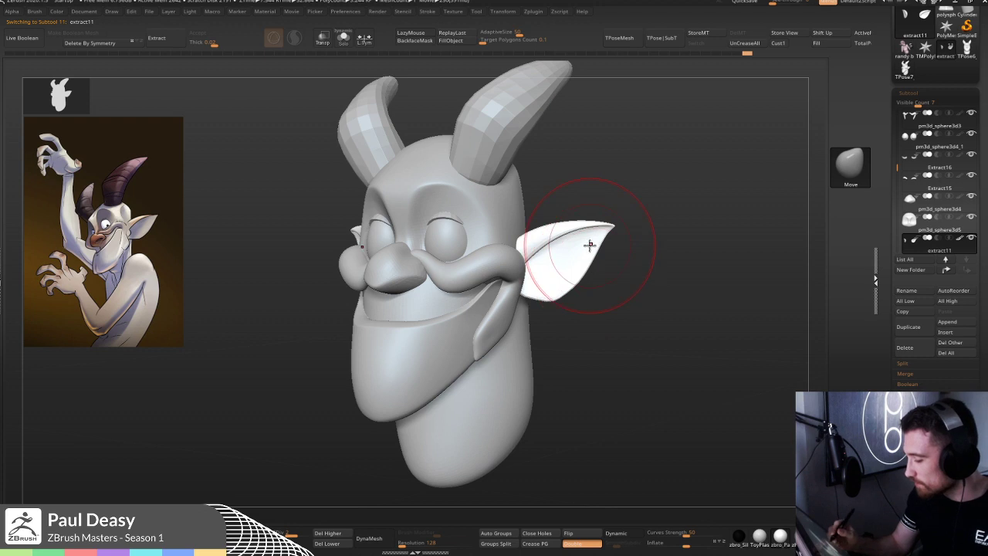
left_click(802, 535)
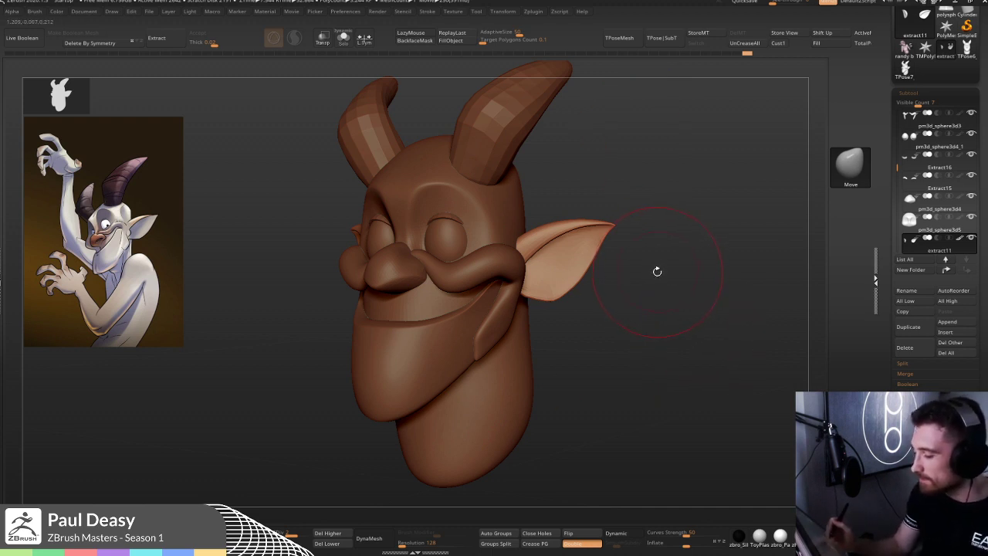
- Refine the shape of the pointed ears with the Move brush, adjusting the draw size between strokes
key("[")
key("space")
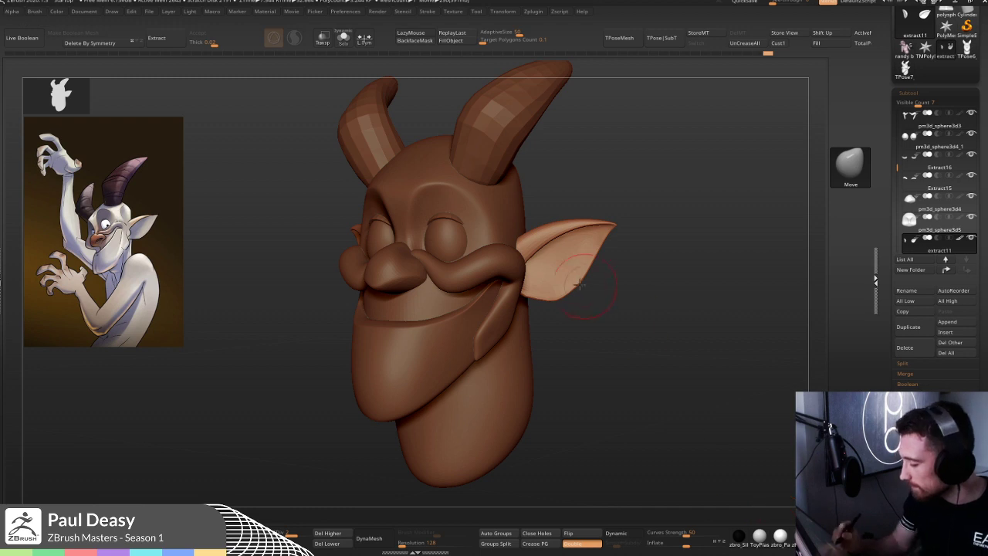
key("space")
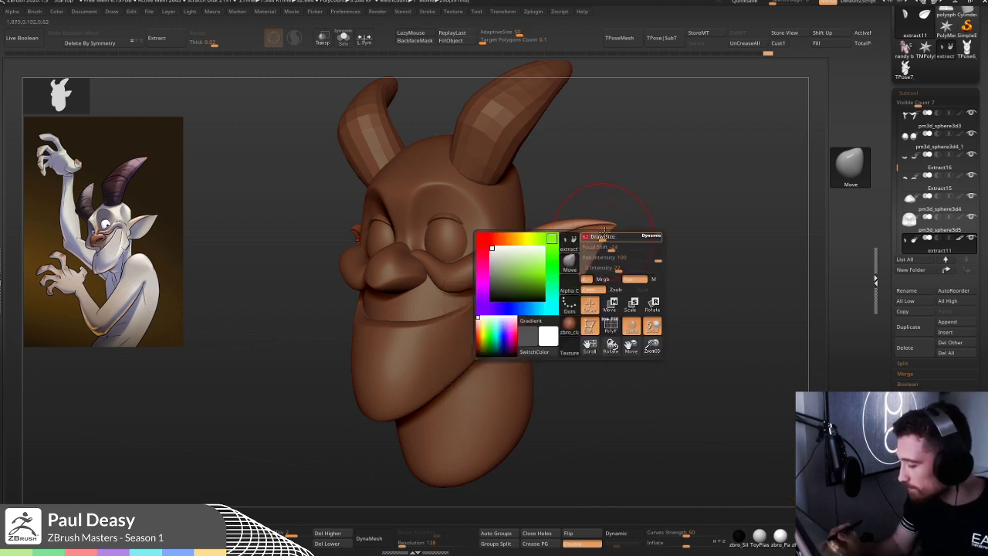
left_click_drag(641, 260, 652, 270)
key("space")
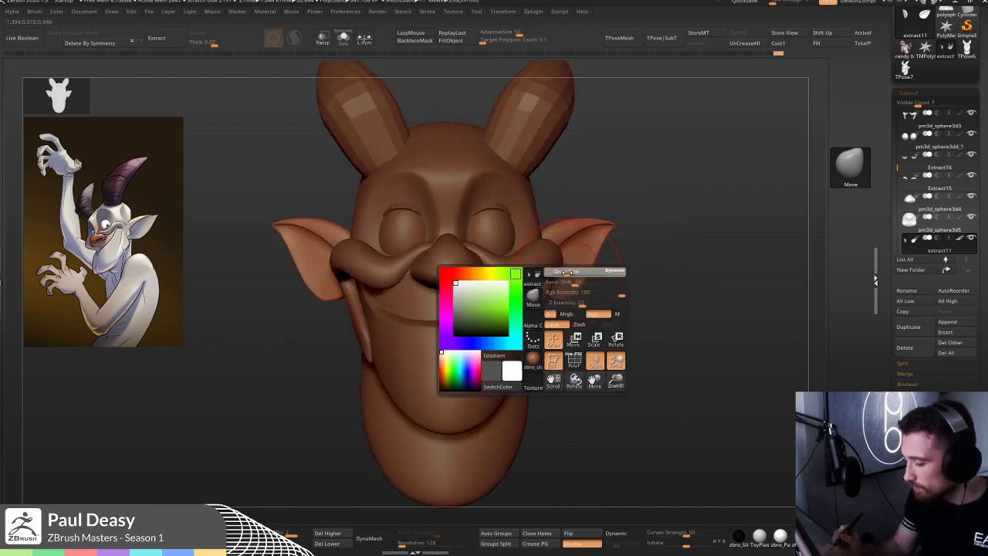
left_click(544, 263, "alt")
left_click_drag(556, 265, 557, 265)
left_click_drag(601, 272, 553, 261)
left_click_drag(653, 271, 628, 284, "alt")
right_click_drag(628, 284, 607, 293, "alt")
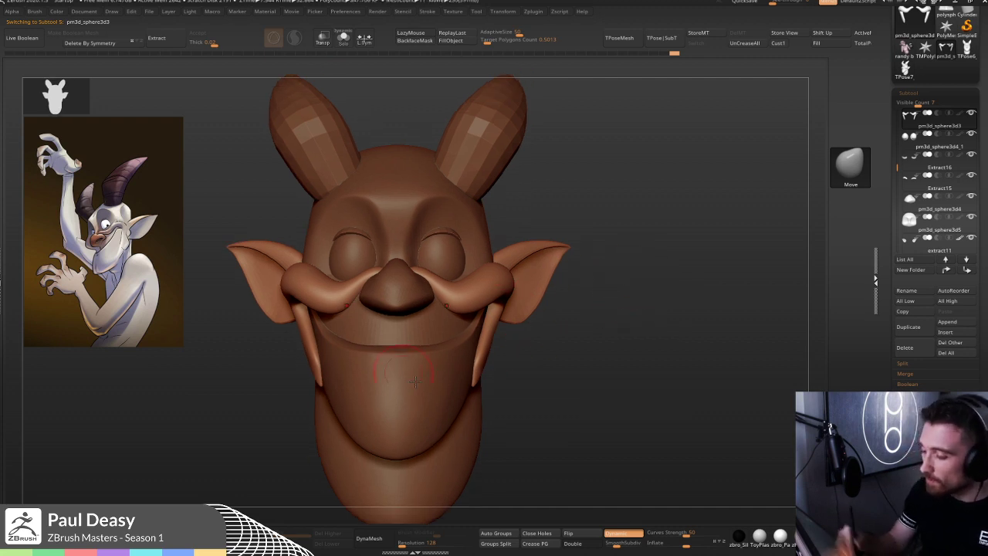
- Make the skull the active subtool, view it from the side and choose the DamStandard brush
left_click_drag(590, 218, 516, 221)
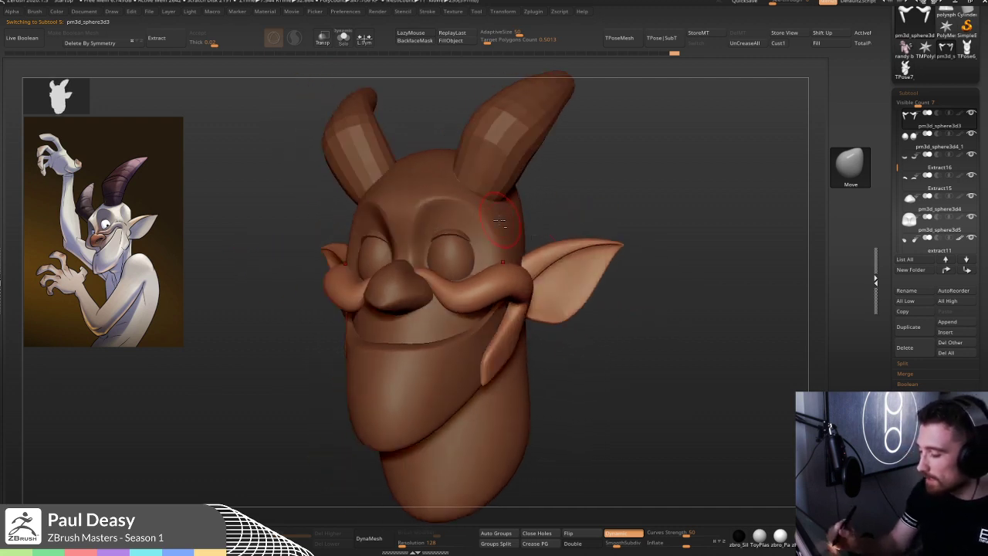
left_click(503, 223, "alt")
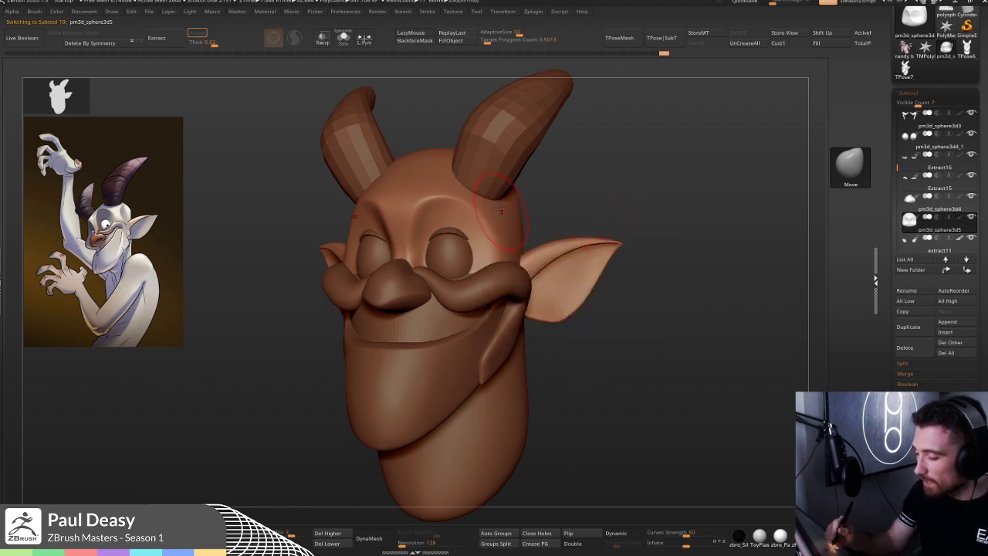
right_click_drag(651, 216, 508, 223)
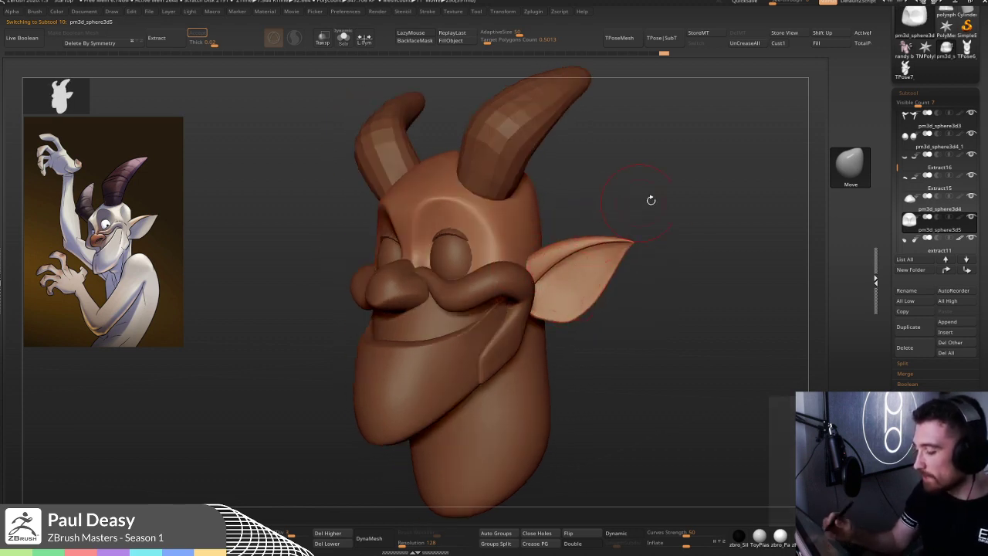
left_click_drag(645, 198, 528, 229)
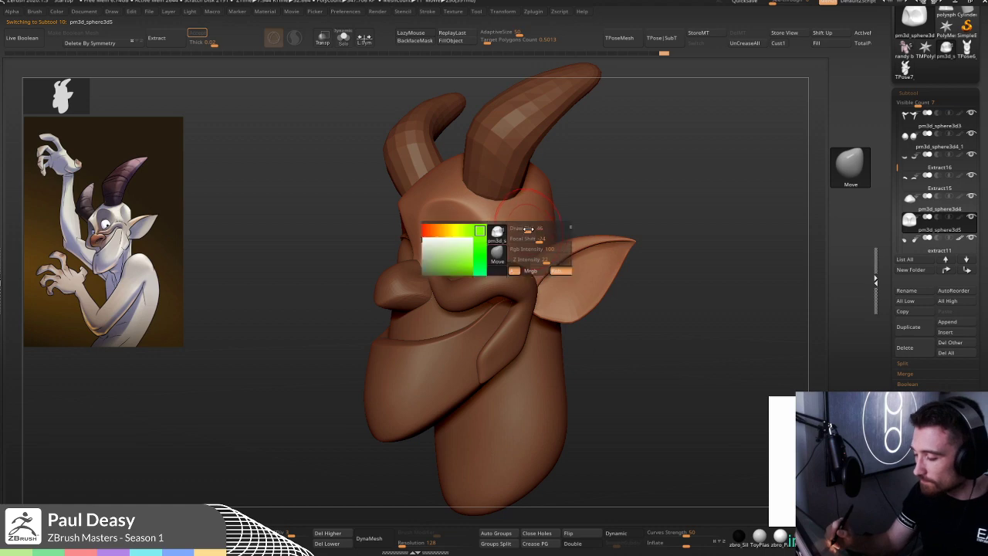
key("b")
key("d")
key("s")
mouse_move(526, 230)
right_mouse_down()
mouse_move(498, 228)
mouse_move(509, 201)
mouse_move(467, 199)
right_mouse_up()
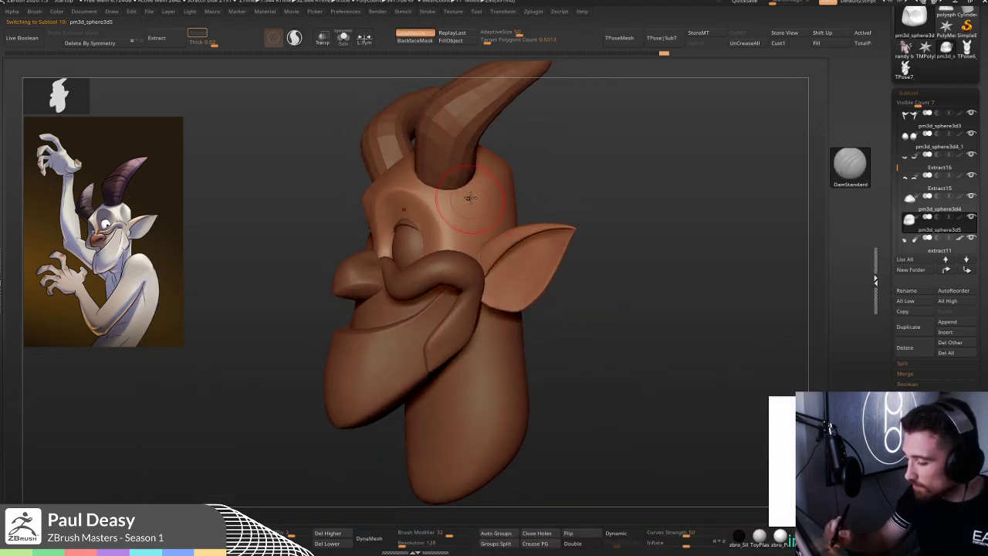
- Try to carve a curved crease along the temple between the horn and the ear with DamStandard
key("space")
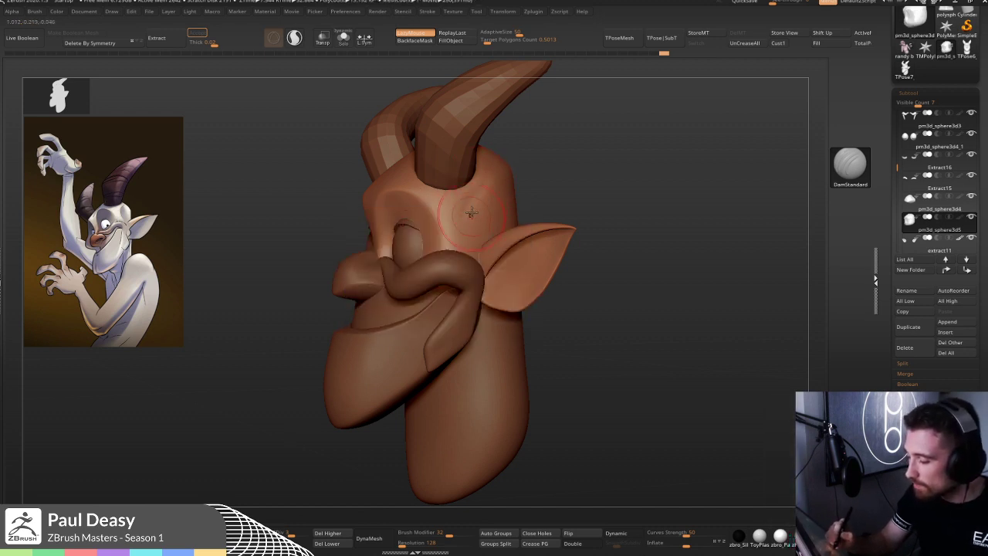
left_click_drag(470, 246, 478, 256)
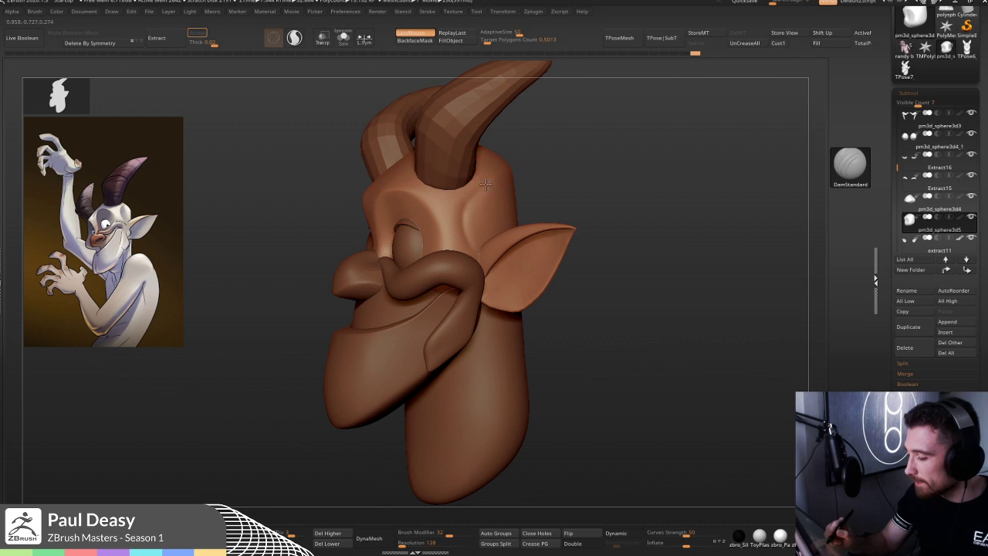
left_click_drag(470, 203, 465, 224)
left_click_drag(487, 179, 474, 209)
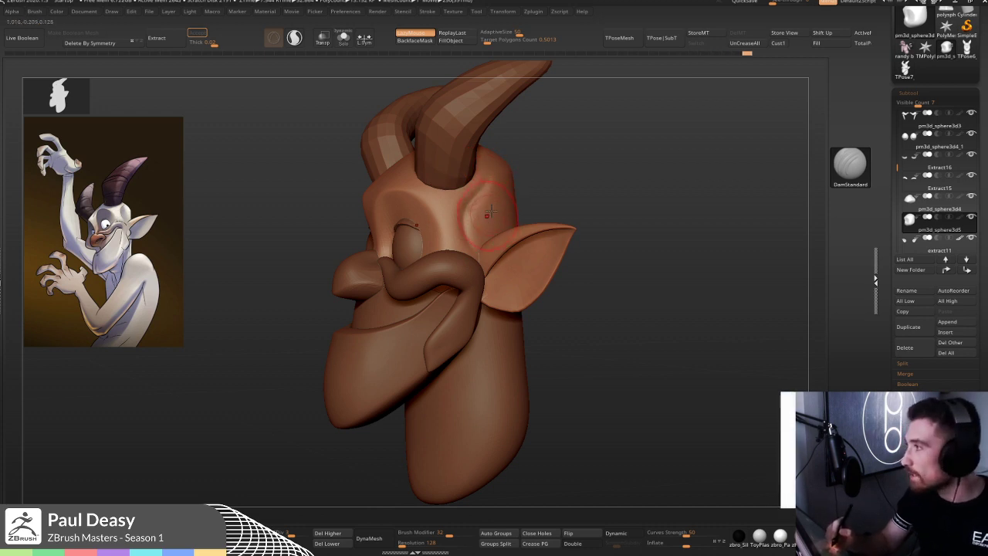
- Undo the last DamStandard crease strokes on the temple
key("space")
key("ctrl")
key("ctrl+z")
key("ctrl+z")
key("ctrl+z")
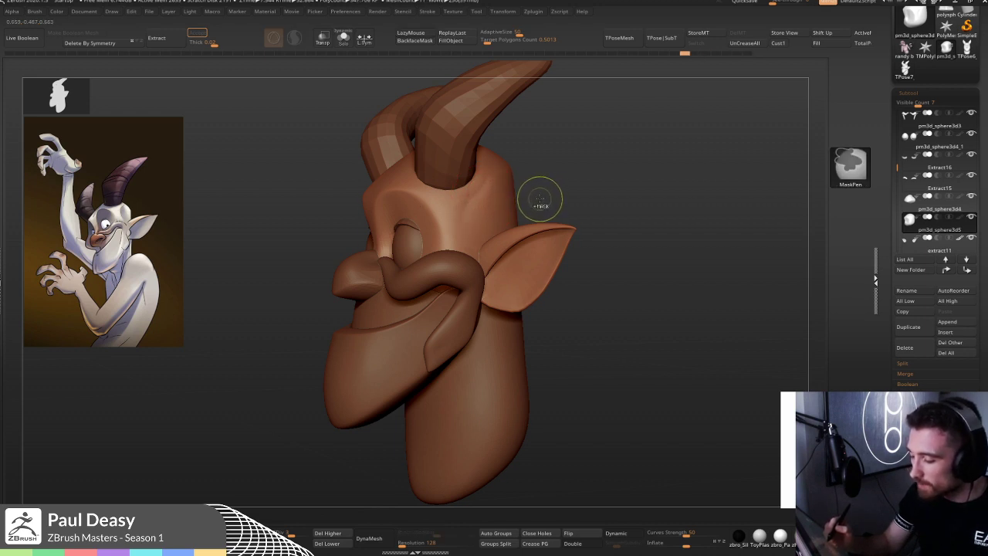
- Raise the skull to its highest subdivision level and test a DamStandard stroke on the temple
key("ctrl+d")
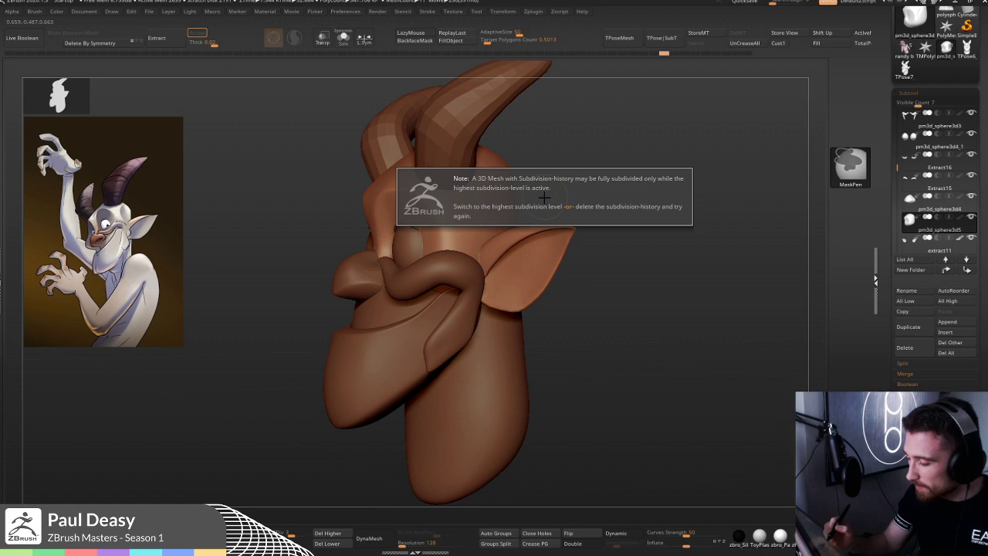
key("d")
key("d")
left_click_drag(505, 193, 486, 193)
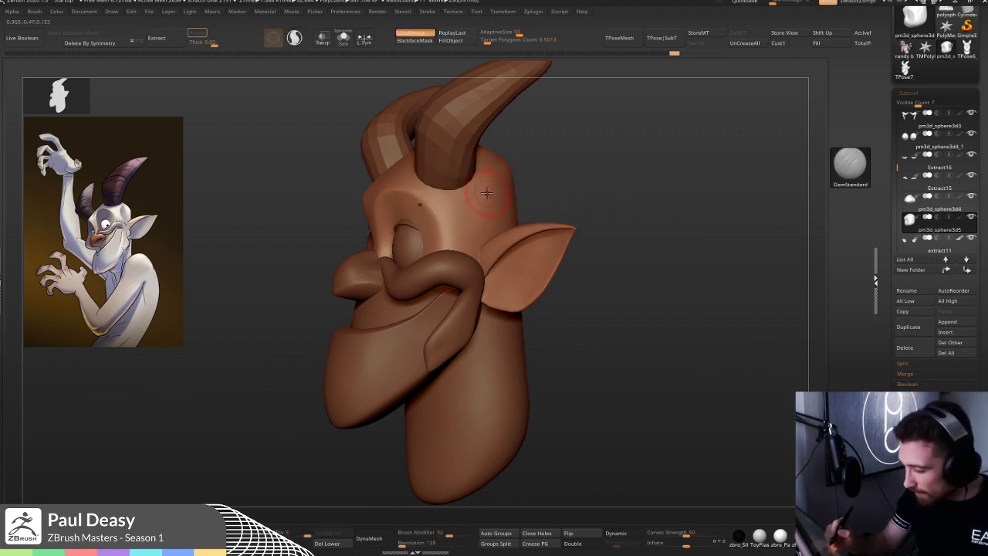
key("shift+d")
key("b")
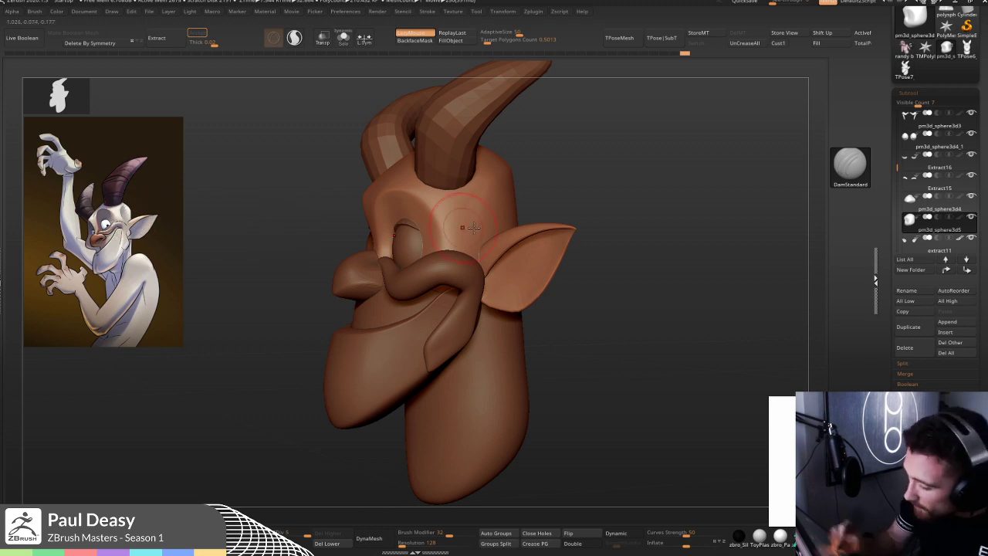
- Try to carve the temple crease with DamStandard at an adjusted Z intensity
key("space")
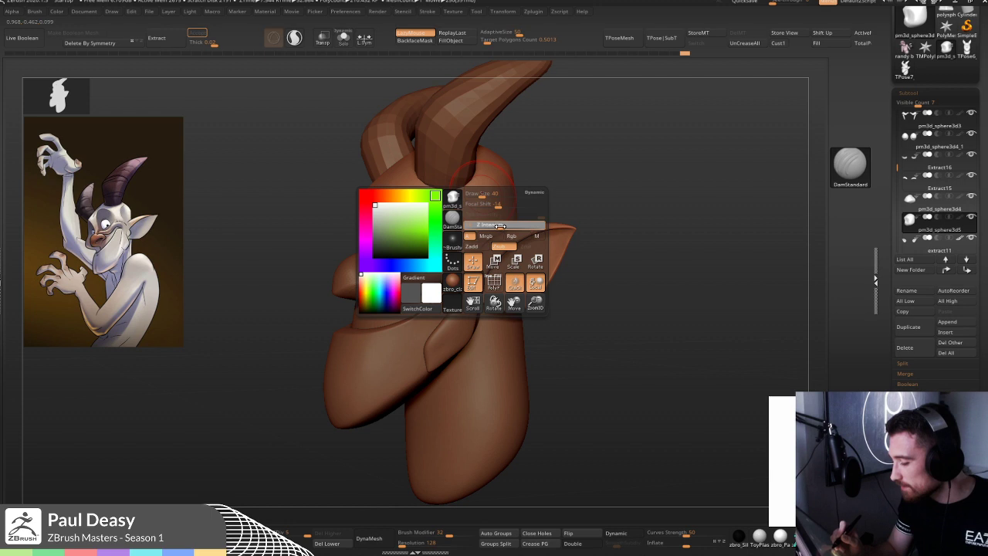
left_click_drag(508, 224, 517, 225)
mouse_move(491, 172)
left_mouse_down()
mouse_move(475, 238)
mouse_move(539, 217)
left_mouse_up()
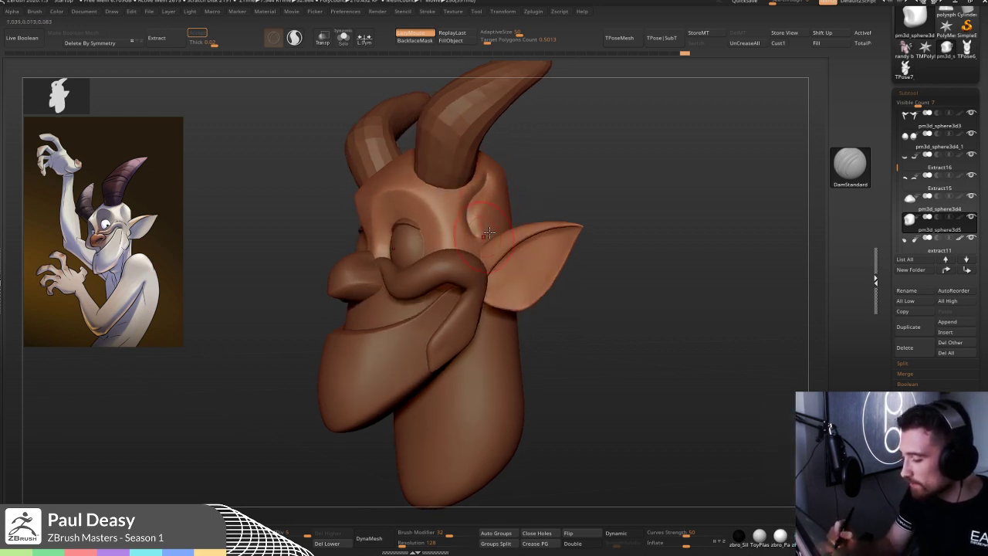
key("ctrl+z")
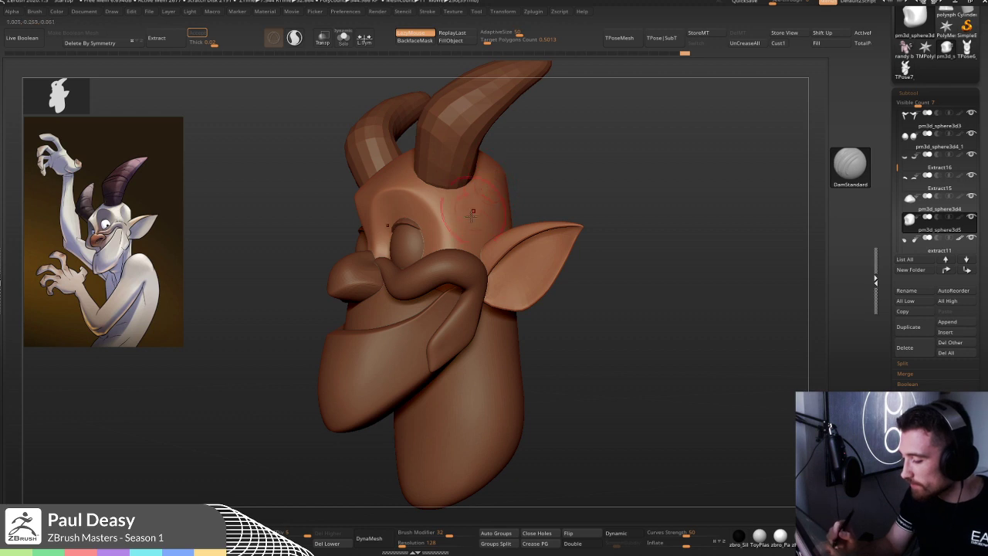
- Carve a soft curved crease down the temple from behind the horn to the ear with DamStandard, adjusting the brush between strokes
key("space")
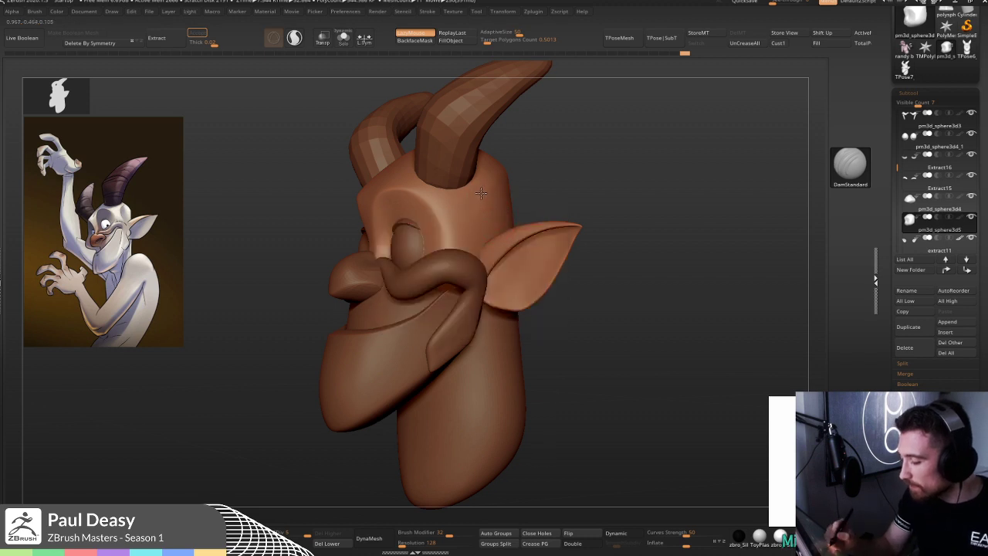
left_click_drag(519, 185, 487, 184)
left_click_drag(478, 218, 495, 176)
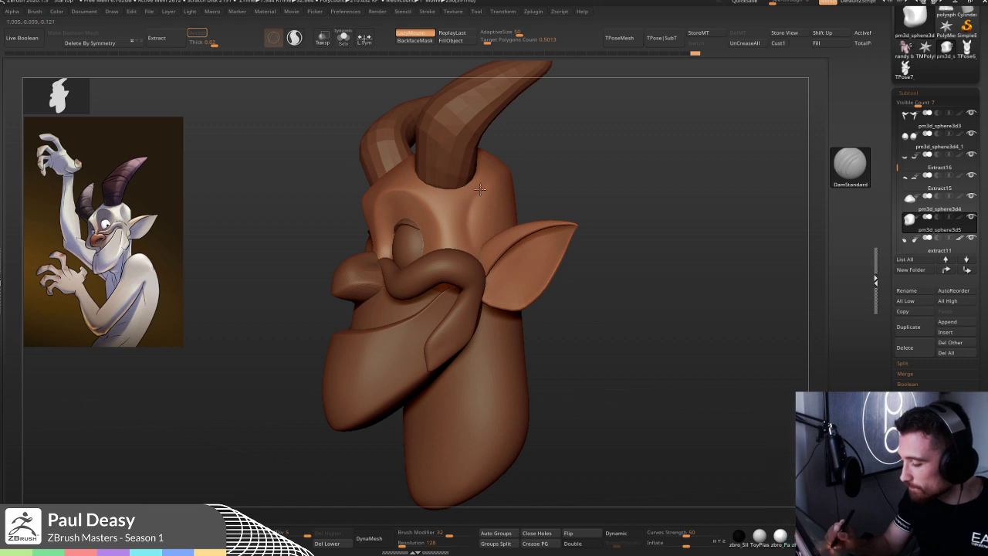
key("space")
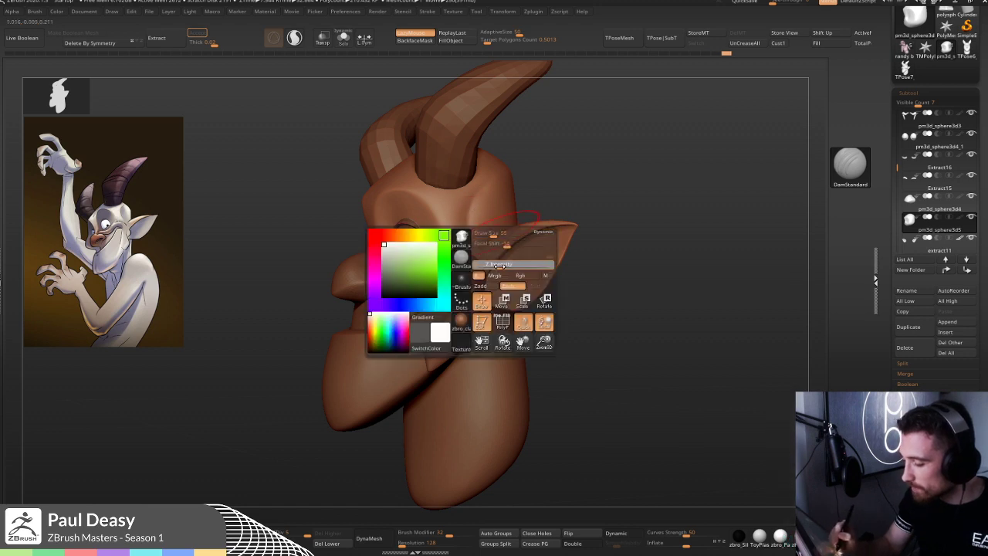
left_click_drag(476, 197, 488, 184)
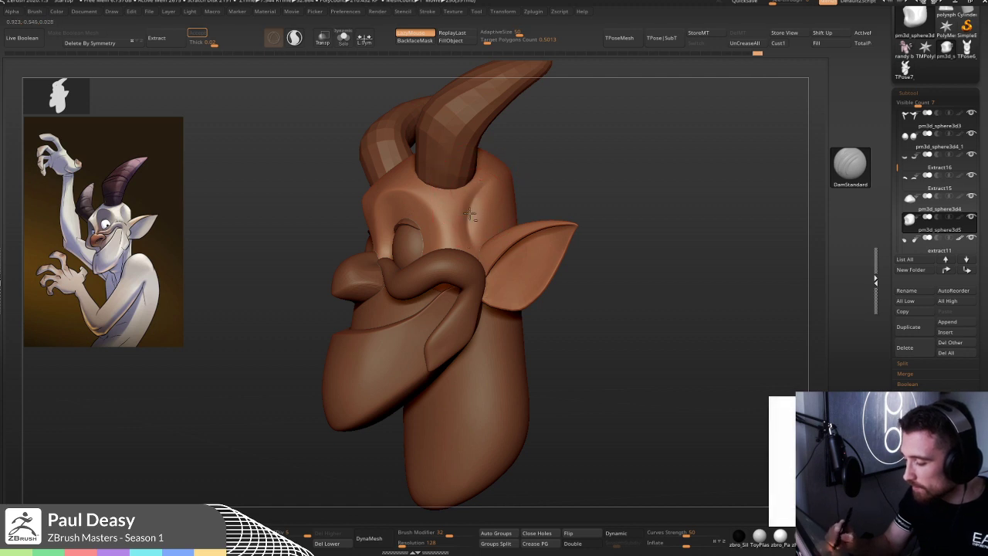
left_click_drag(484, 177, 469, 243)
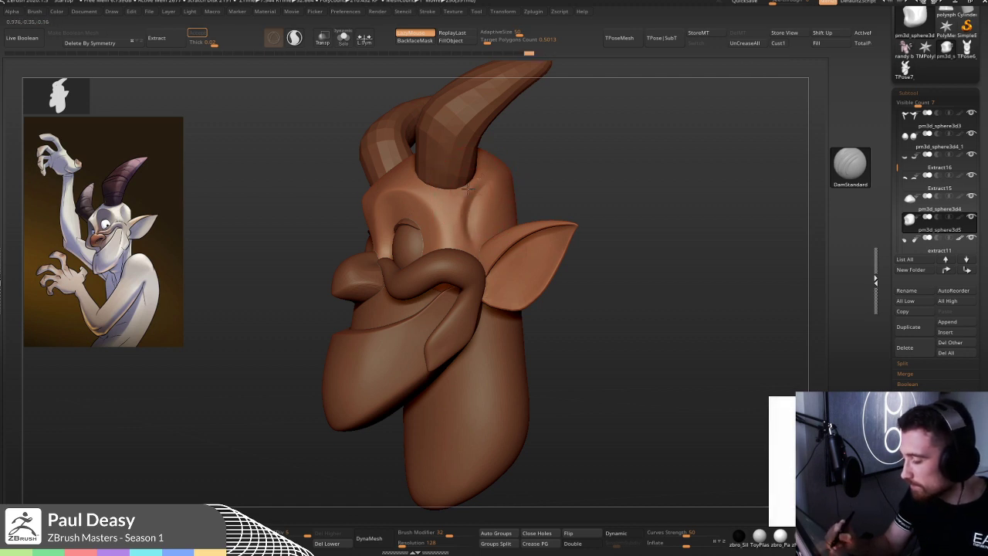
left_click_drag(481, 186, 472, 216, "shift")
- Choose the Move brush, make the lower eyelids subtool Extract16 active and isolate it with Solo
left_click_drag(604, 211, 647, 219)
key("b")
key("m")
key("v")
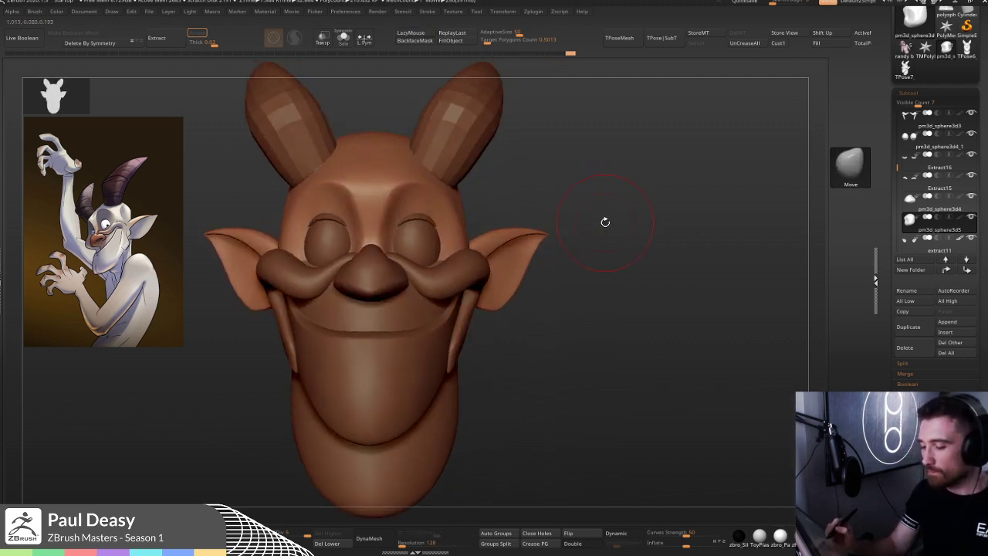
right_click_drag(616, 262, 577, 264, "ctrl")
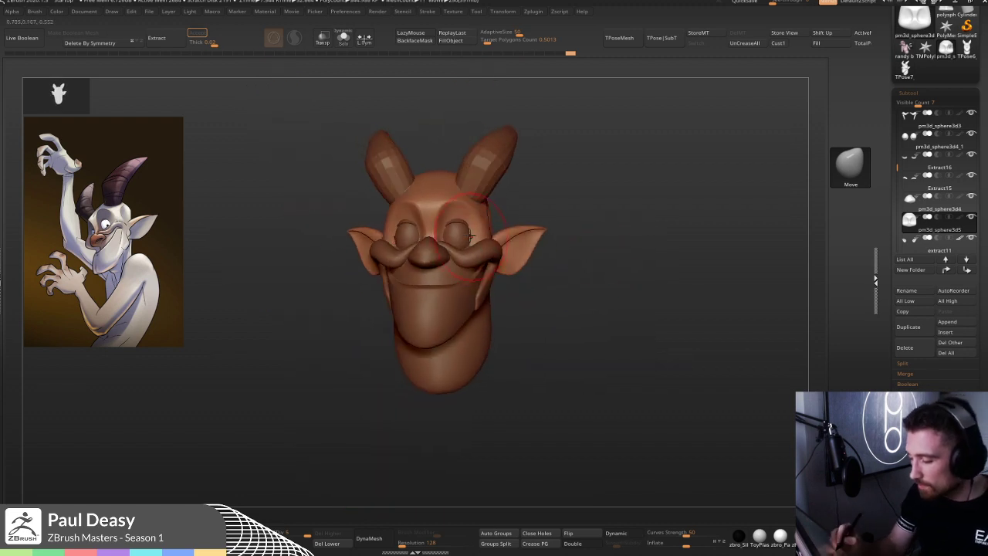
right_click(457, 234)
right_click_drag(456, 233, 465, 255, "ctrl")
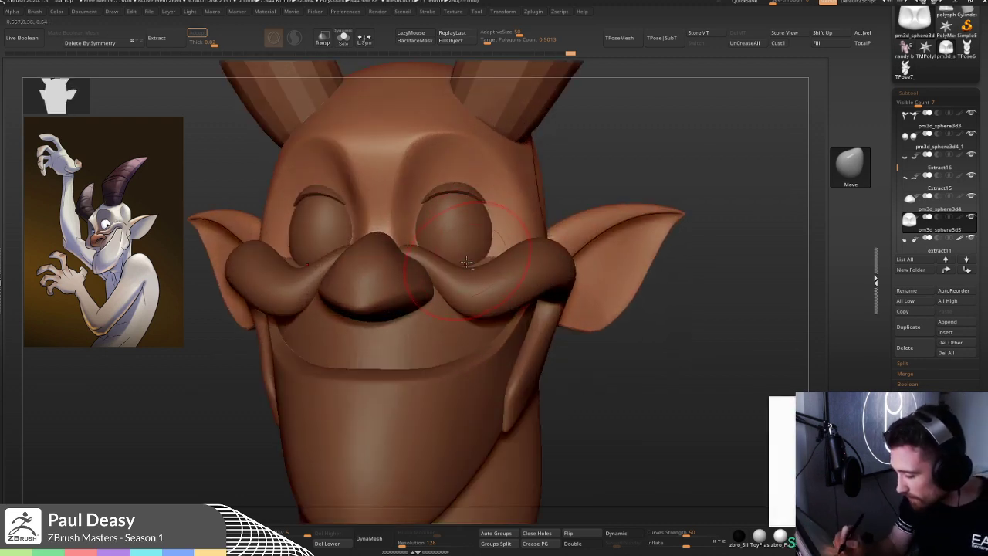
left_click(468, 263, "alt")
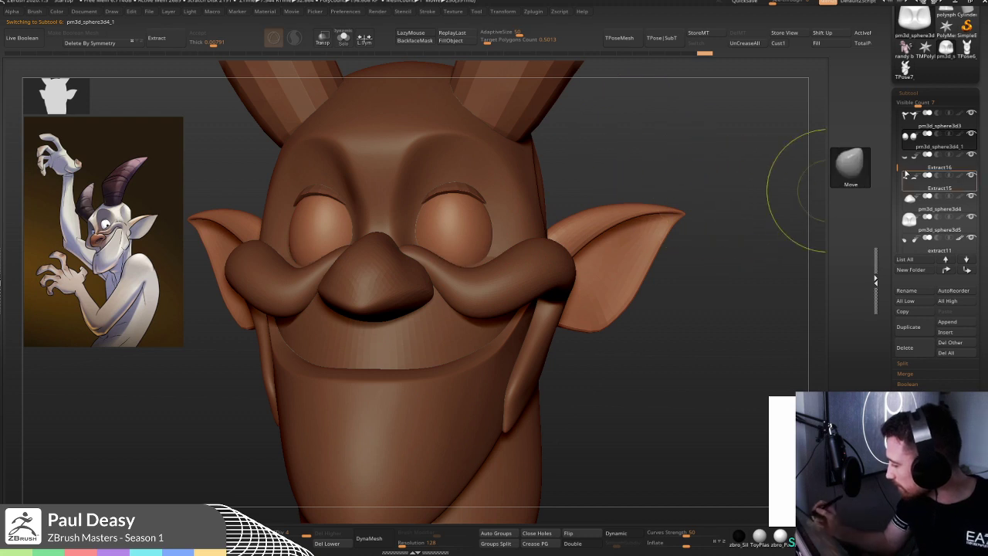
left_click(934, 160)
right_click_drag(625, 167, 585, 188)
key("ctrl+s")
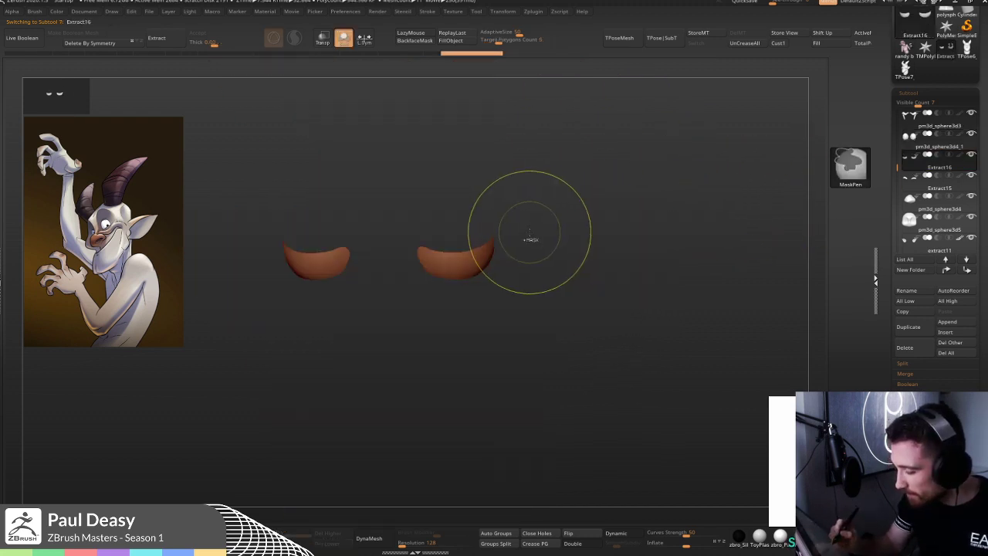
- ZRemesh the lower eyelids at a target polygon count of 5 with the wireframe displayed
right_click_drag(518, 238, 518, 236)
right_click(519, 237)
key("ctrl+shift")
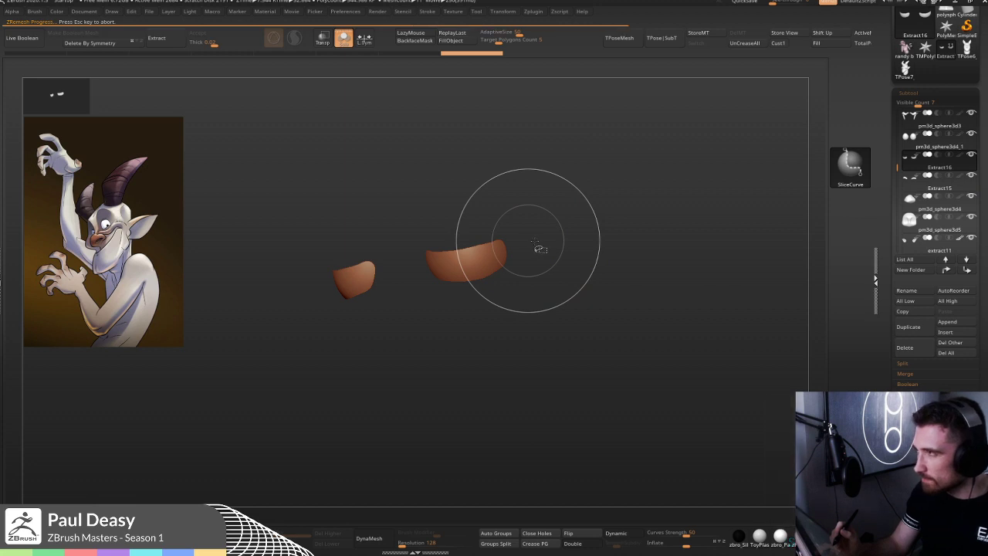
left_click_drag(532, 236, 558, 254, "alt")
key("shift+f")
key("ctrl+shift+r")
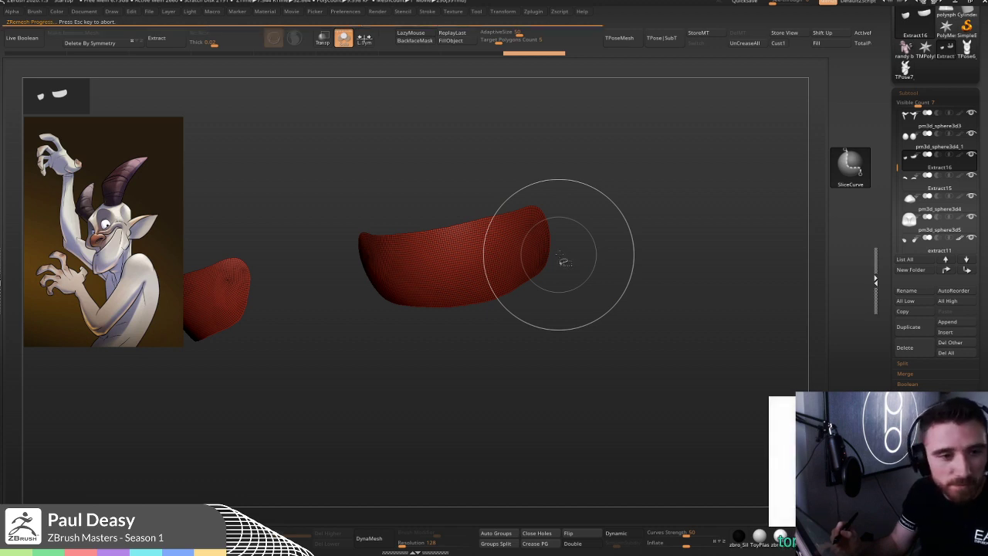
key("space")
left_click(564, 249)
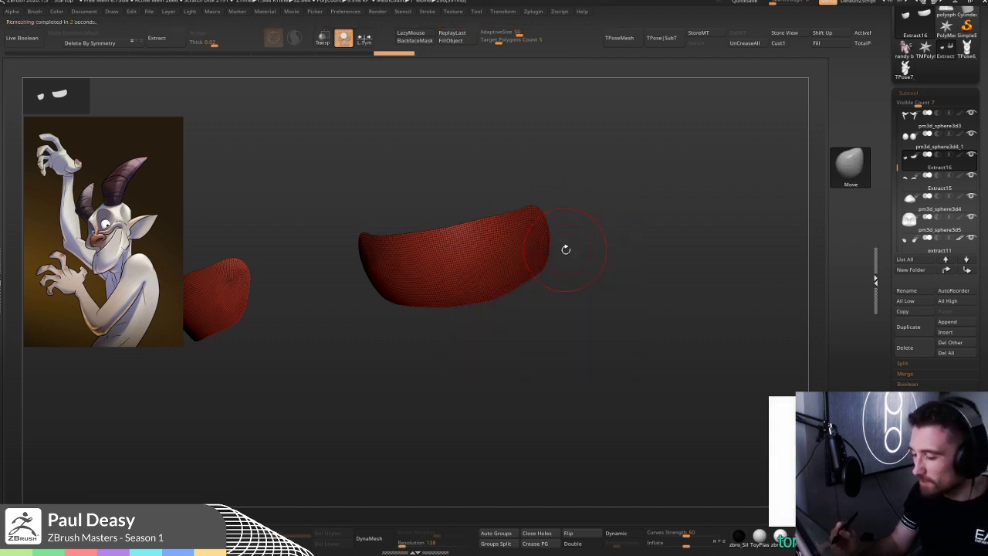
- Lower the target polygon count to about 0.12 and ZRemesh the lower eyelids into a coarse mesh
key("bracketleft")
left_click_drag(574, 248, 597, 247)
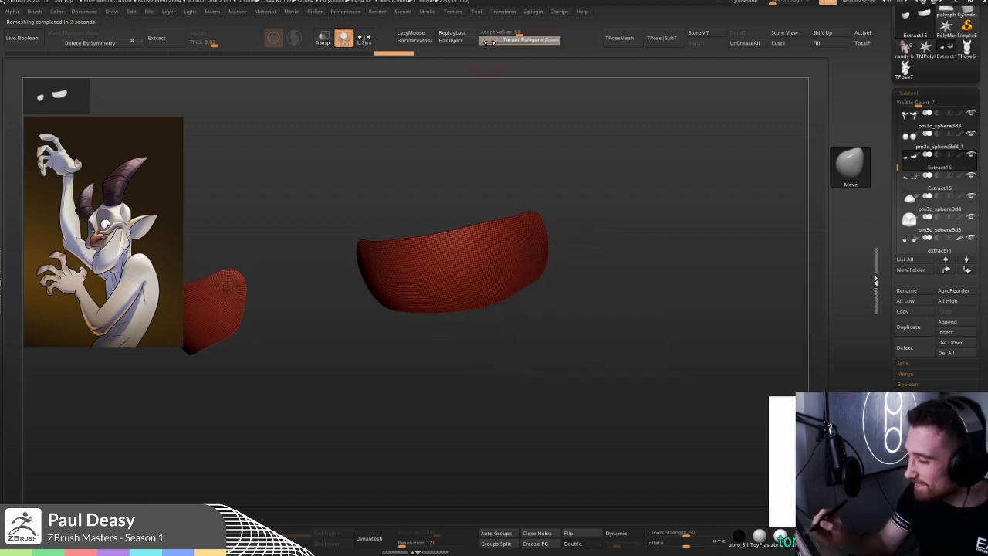
key("ctrl+shift+r")
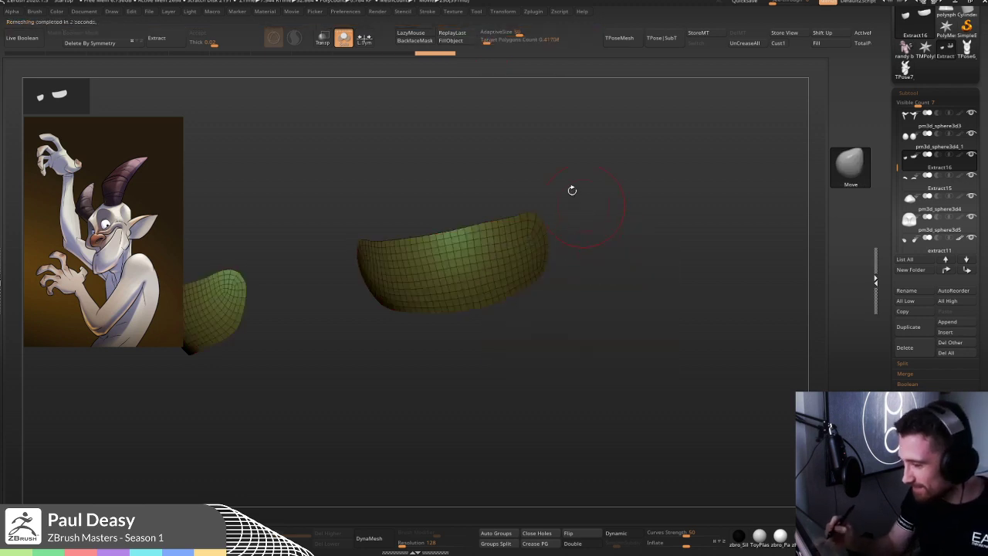
key("ctrl+shift+r")
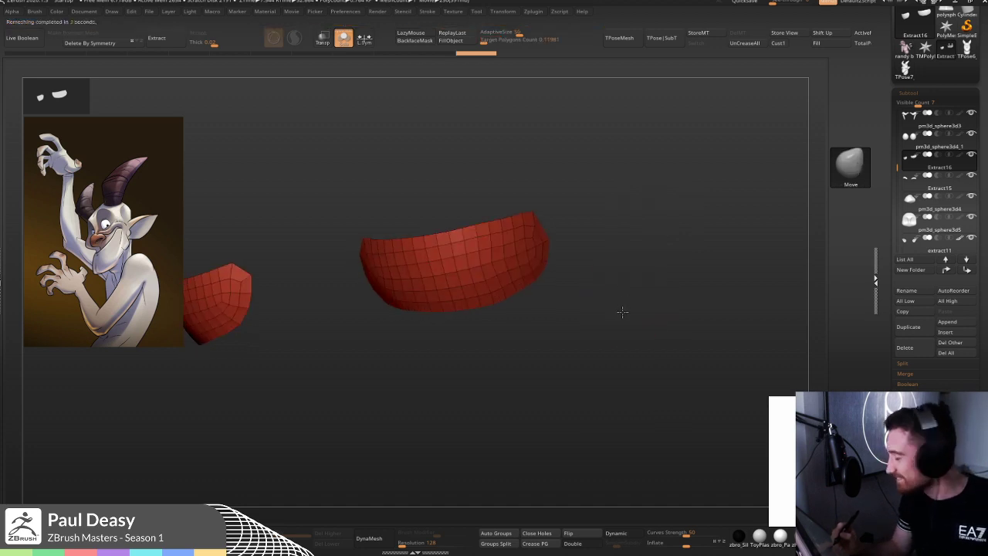
- Pull out a lower corner of the eyelid strip with the Move brush to square its end, and ZRemesh it again
left_click_drag(556, 230, 556, 199)
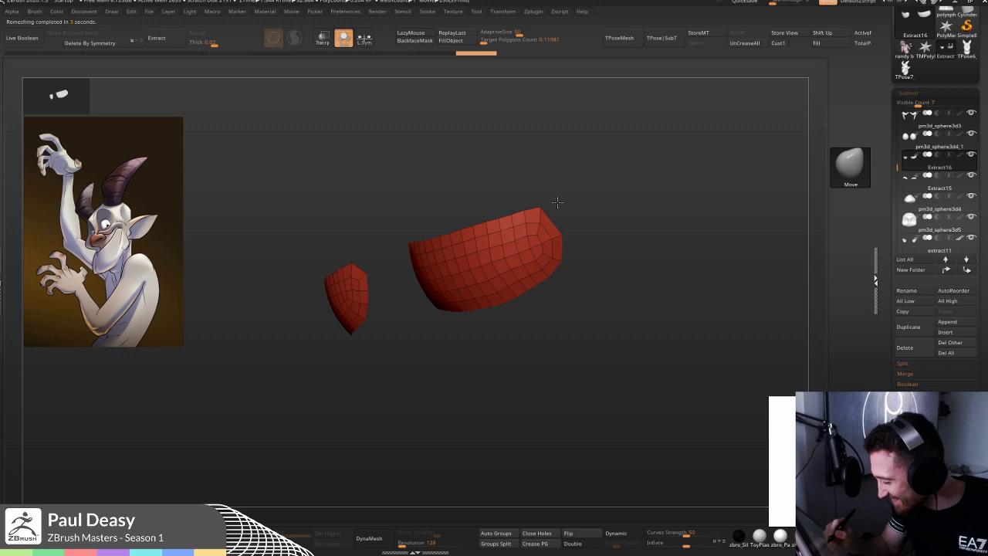
left_click_drag(591, 260, 397, 232)
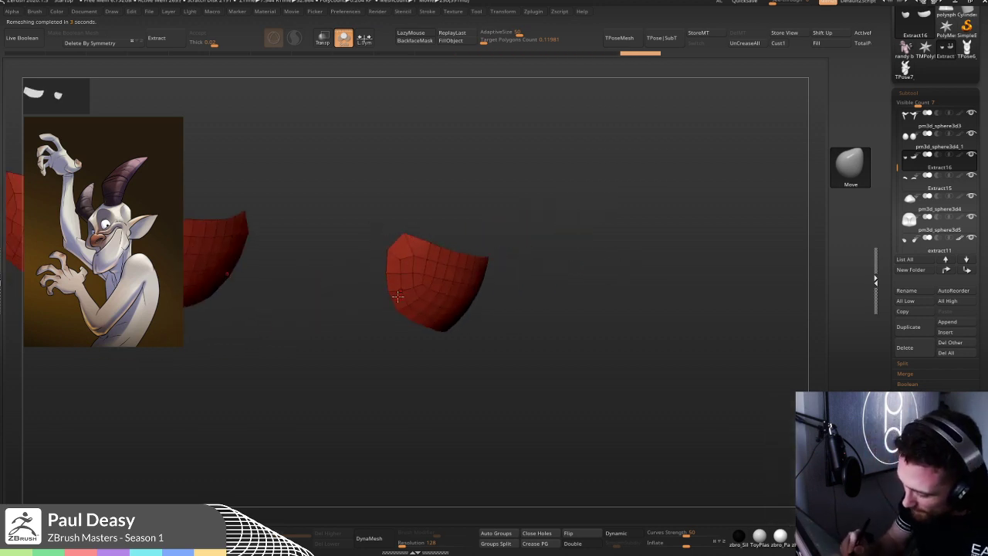
key("ctrl+shift")
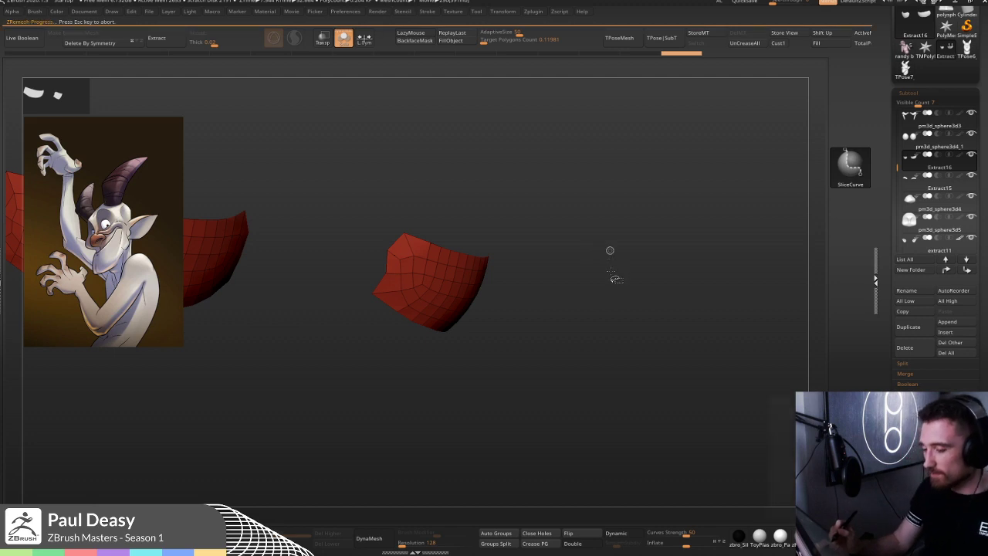
key("space")
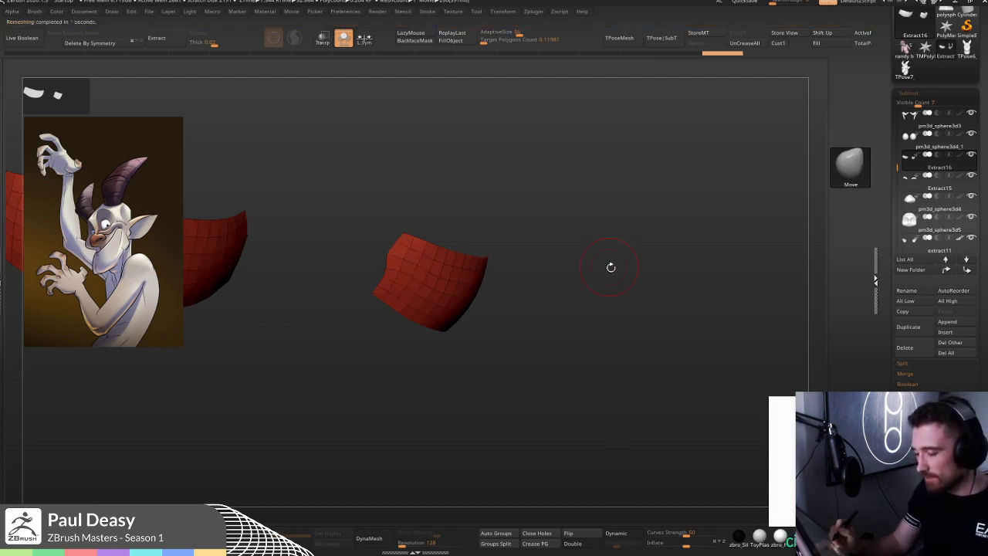
- Straighten both ends of the lower eyelid strip by moving their edge points with the Move brush at a smaller draw size
left_click_drag(457, 201, 587, 238)
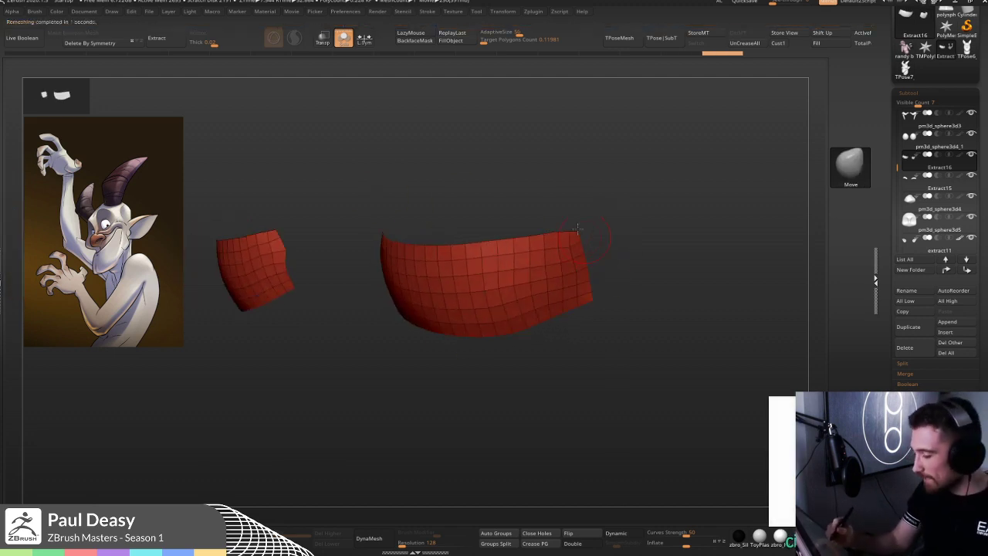
mouse_move(573, 232)
left_mouse_down()
mouse_move(601, 228)
mouse_move(568, 256)
left_mouse_up()
key("space")
key("space")
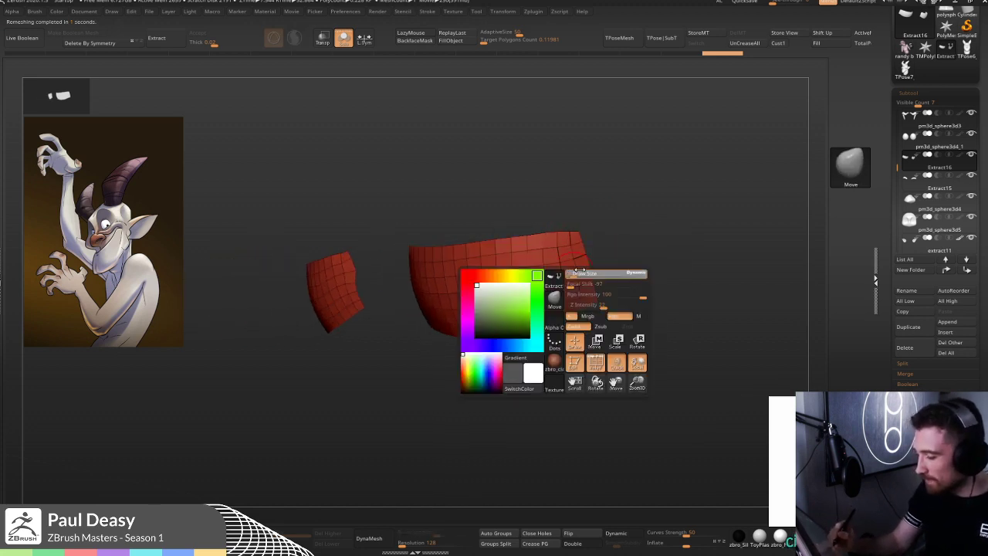
left_click_drag(626, 269, 600, 276)
key("shift")
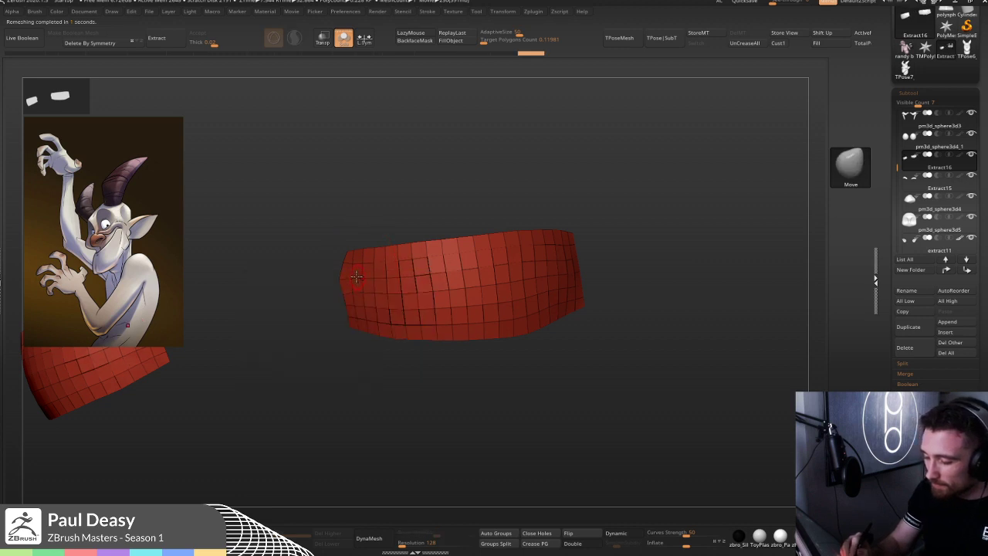
right_click_drag(360, 279, 342, 287)
key("space")
mouse_move(328, 279)
left_mouse_down()
mouse_move(341, 266)
mouse_move(339, 303)
left_mouse_up()
right_click_drag(341, 301, 356, 297)
left_click_drag(340, 284, 370, 291, "shift")
- Delete surplus edge loops along and across the lower eyelids with ZModeler, leaving three rows of large polygons
key("b")
key("z")
key("m")
left_click_drag(430, 276, 440, 285)
left_click(433, 313, "alt")
left_click(443, 342, "alt")
mouse_move(455, 328)
right_mouse_down()
mouse_move(374, 318)
mouse_move(500, 313)
mouse_move(487, 312)
right_mouse_up()
left_click(347, 310, "alt")
left_click(375, 315, "alt")
left_click(406, 316, "alt")
left_click(467, 313, "alt")
left_click(499, 313, "alt")
left_click(484, 311, "alt")
left_click(490, 305, "alt")
left_click(516, 303, "alt")
right_click_drag(558, 291, 546, 303)
left_click(545, 303, "alt")
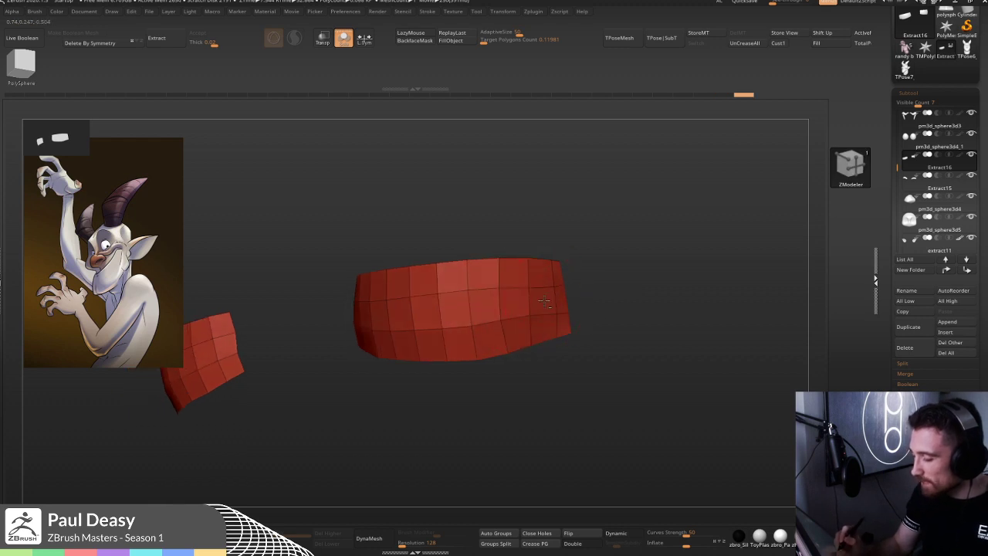
- Pull the lower eyelid strip up and forward around the eyeball with the Move brush at a larger draw size
right_click_drag(601, 288, 607, 287)
key("b")
key("m")
key("v")
key("ctrl+s")
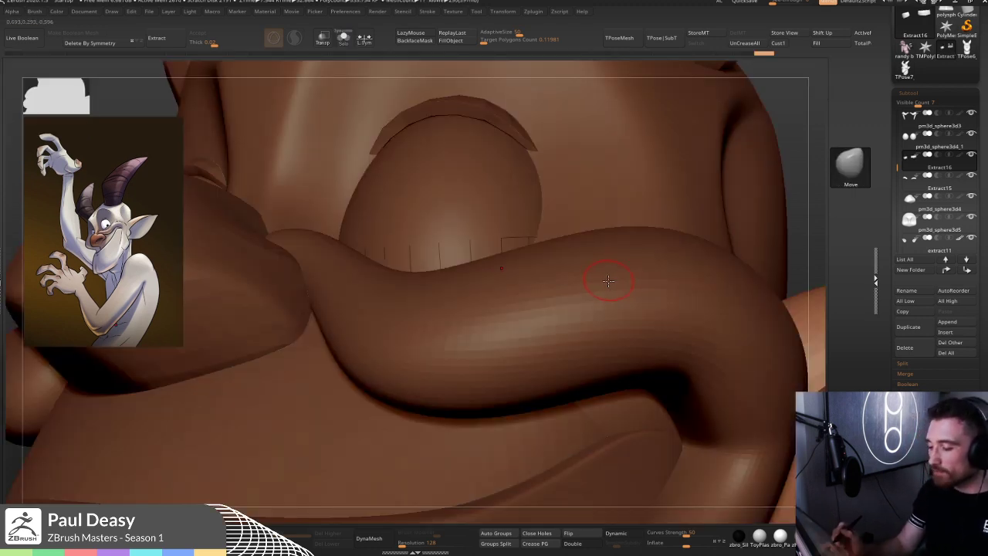
key("ctrl+s")
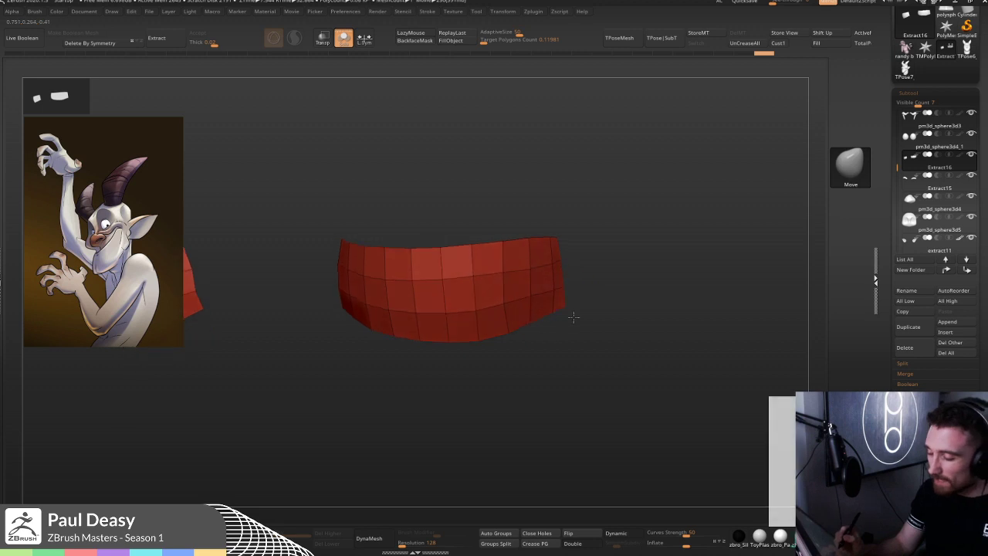
right_click_drag(576, 316, 585, 335)
key("ctrl+s")
key("space")
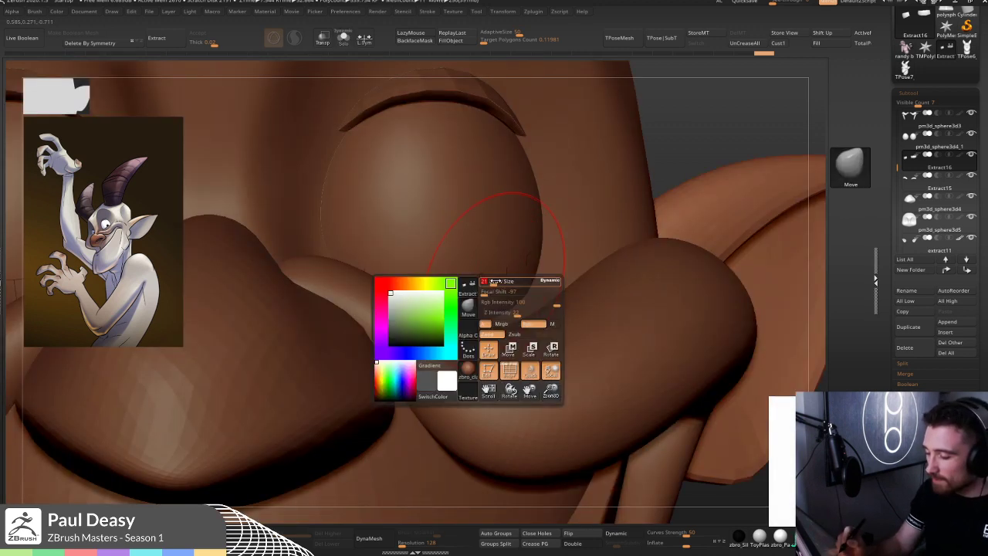
key("space")
left_click_drag(396, 235, 386, 238)
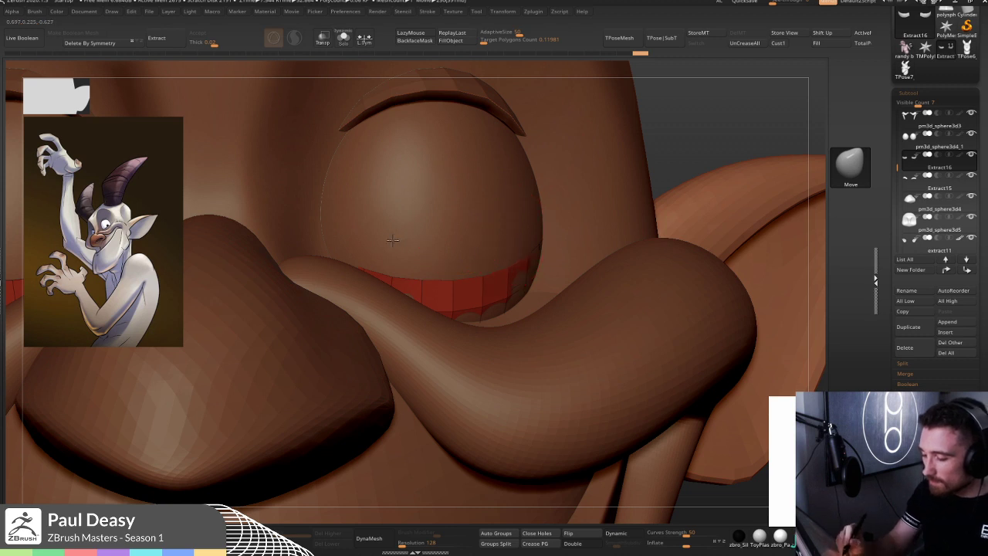
right_click_drag(405, 244, 375, 244)
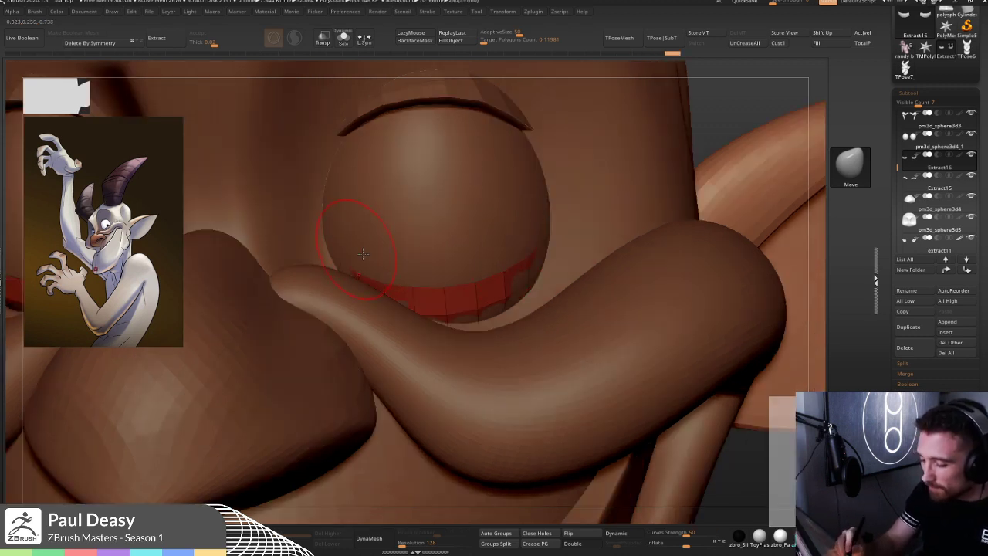
- Fit the inner end of the lower eyelid against the eyeball with the Move brush at a smaller draw size
key("alt+s")
key("alt+s")
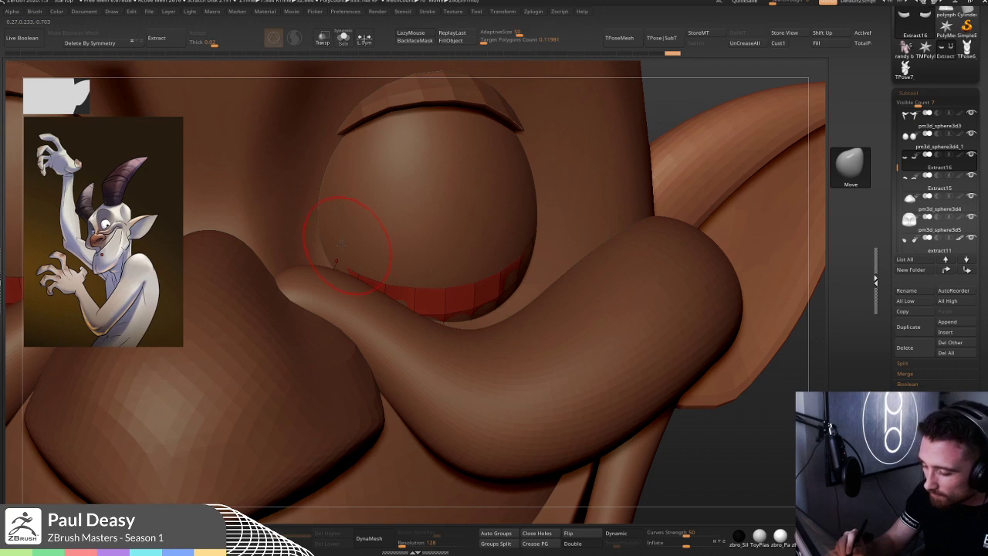
left_click_drag(340, 238, 342, 240)
right_click_drag(357, 246, 389, 249)
key("space")
left_click_drag(357, 248, 334, 249)
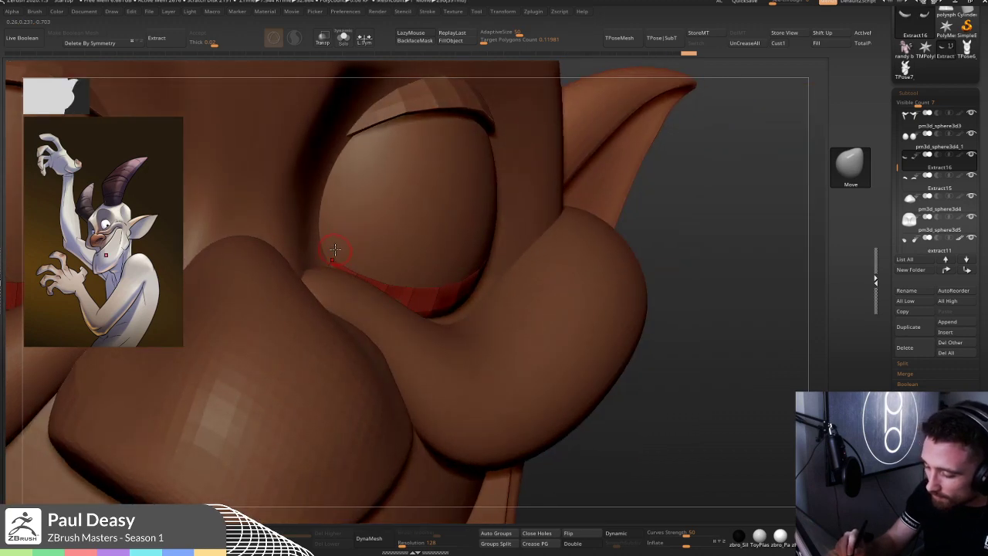
- Shape the outer end and lower edge of the lower eyelid to wrap around the eyeball with the Move brush
right_click_drag(481, 211, 528, 242)
left_click_drag(528, 242, 526, 247)
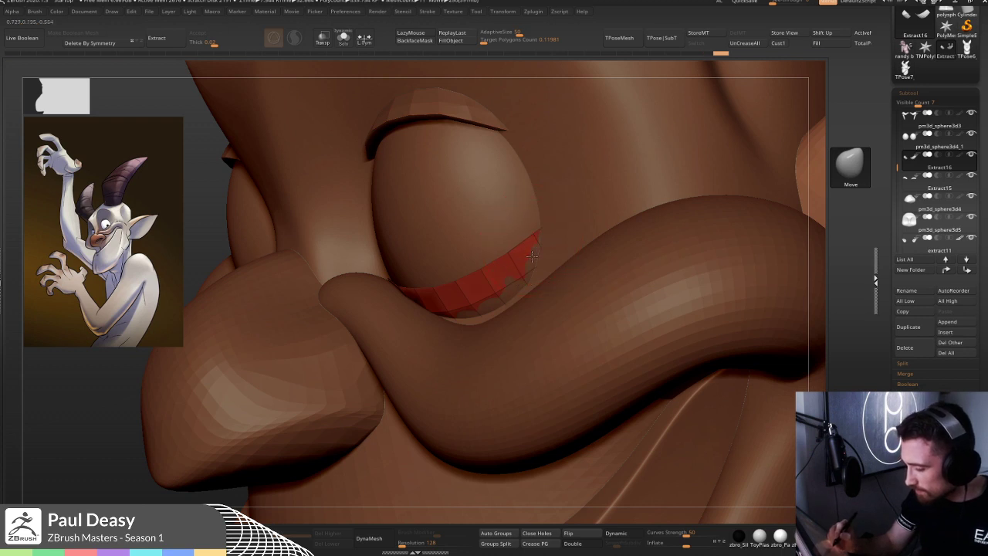
right_click_drag(538, 247, 523, 287)
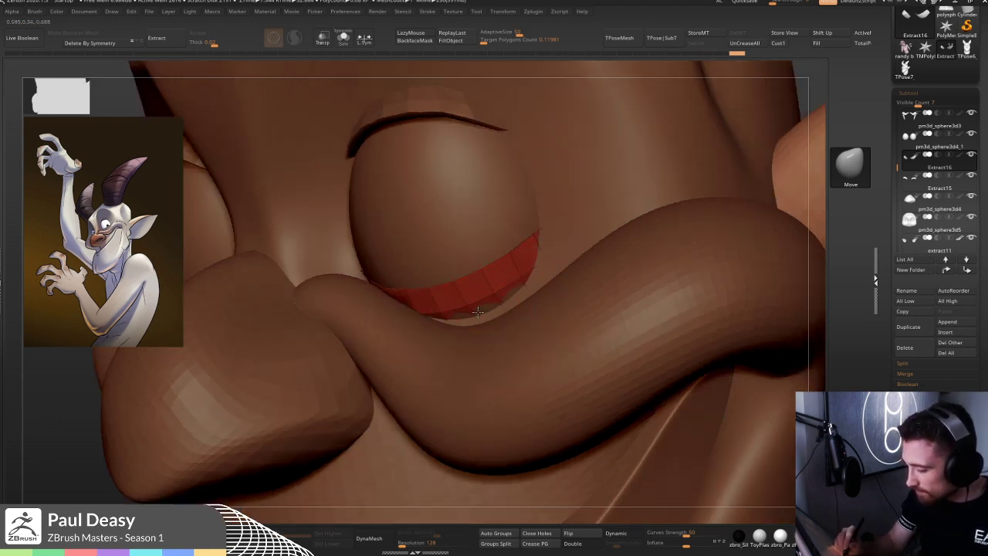
right_click_drag(507, 293, 533, 278)
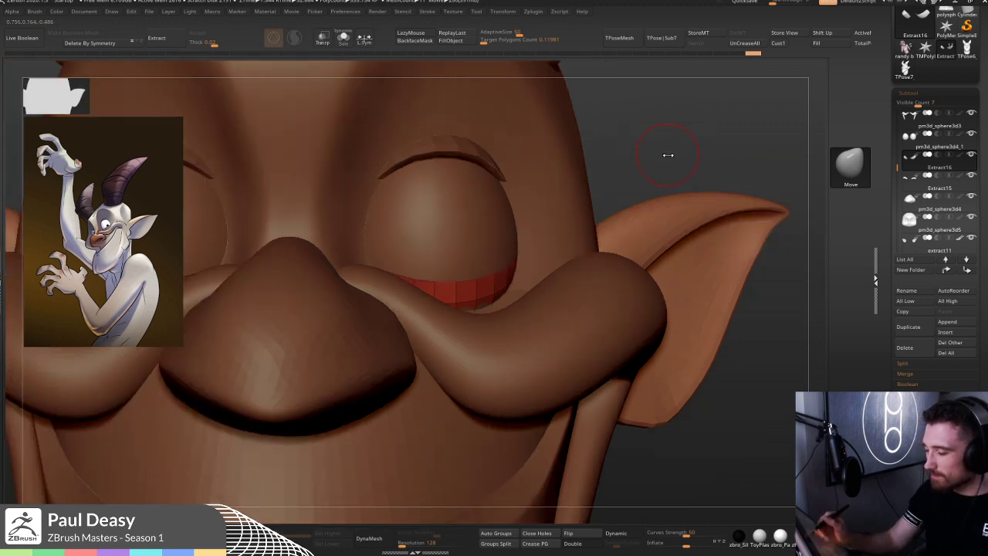
key("space")
left_click(681, 156)
right_click_drag(515, 281, 506, 282)
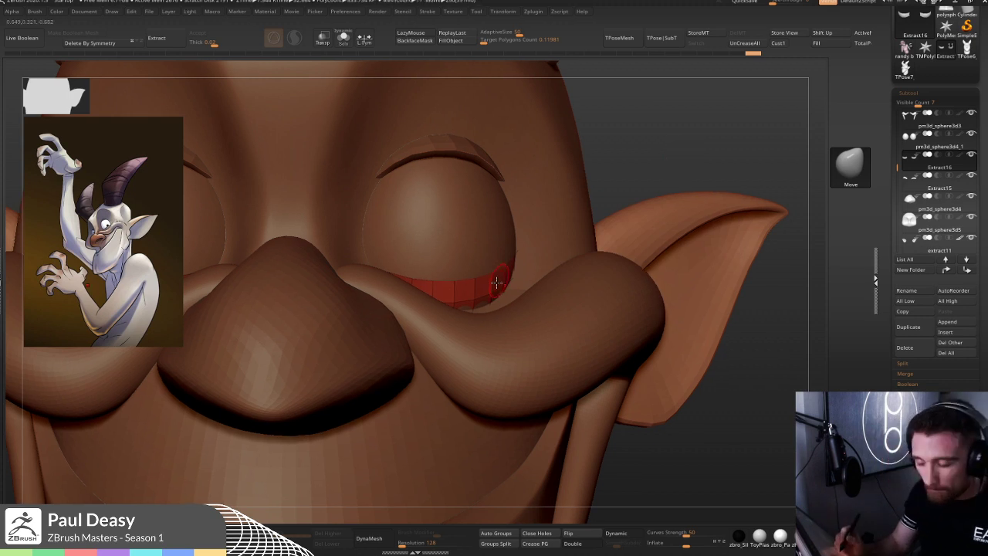
- Isolate the lower eyelids and extrude their polygons with ZModeler to give the strips thickness
key("ctrl+shift+s")
key("b")
key("z")
key("m")
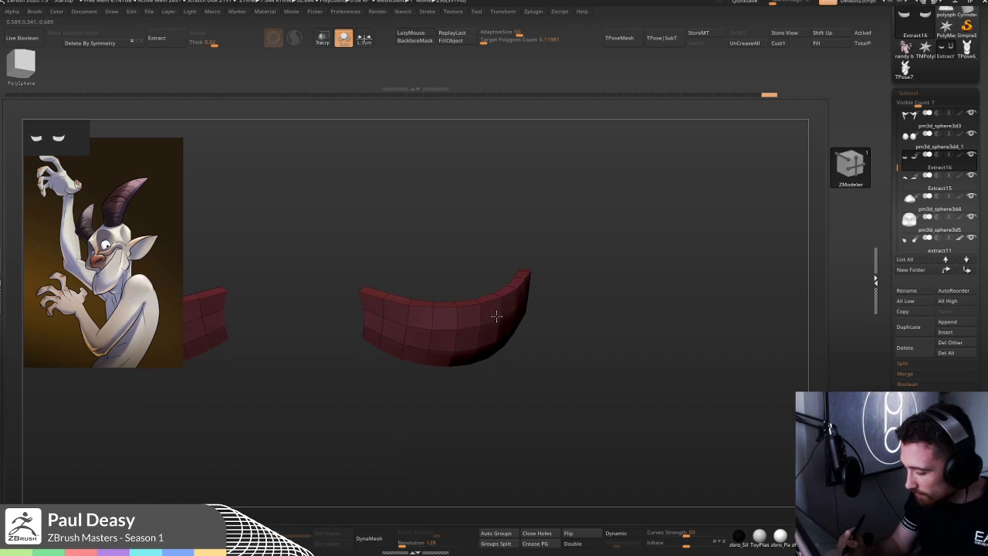
- Reshape the outer corner of the thickened lower eyelid around the eyeball with the Move brush
key("r")
key("q")
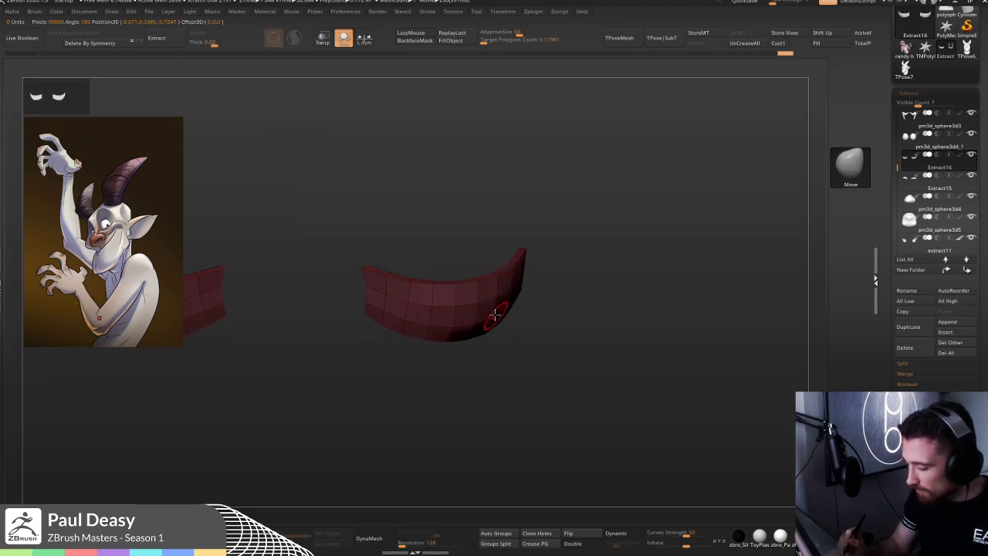
key("space")
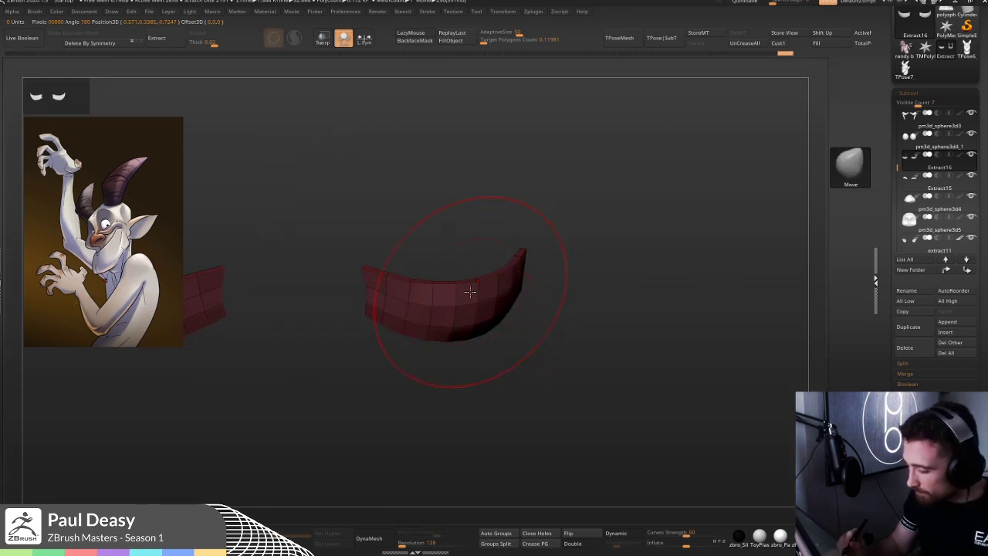
key("alt+s")
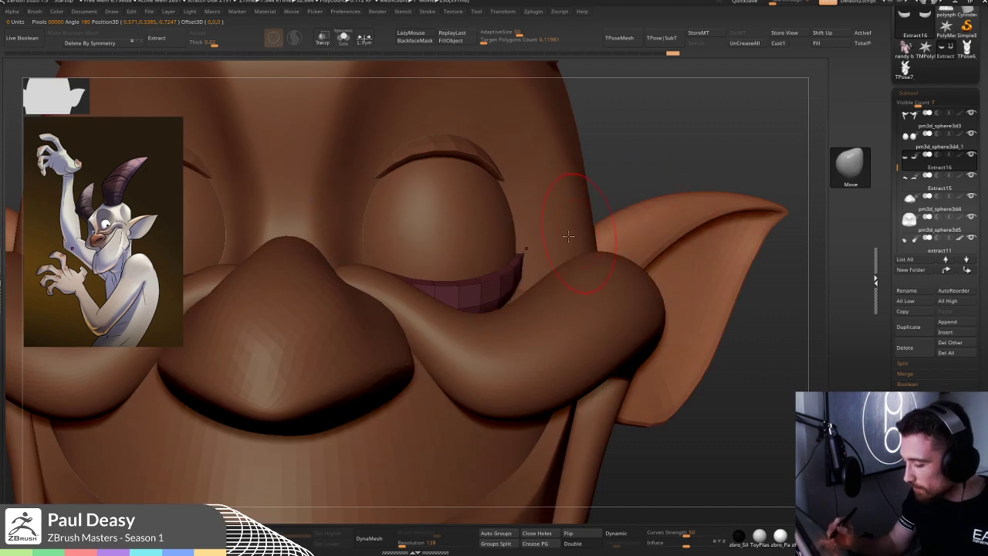
mouse_move(549, 245)
right_mouse_down()
mouse_move(489, 257)
mouse_move(503, 276)
right_mouse_up()
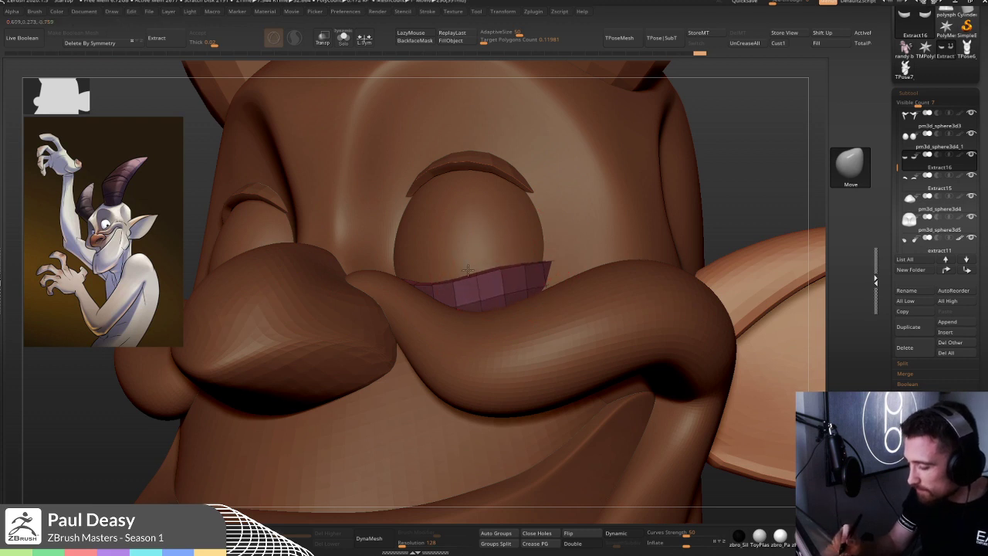
- Isolate the lower eyelids, insert a supporting edge loop with ZModeler, and show the whole head again
key("ctrl+shift")
key("ctrl+shift+s")
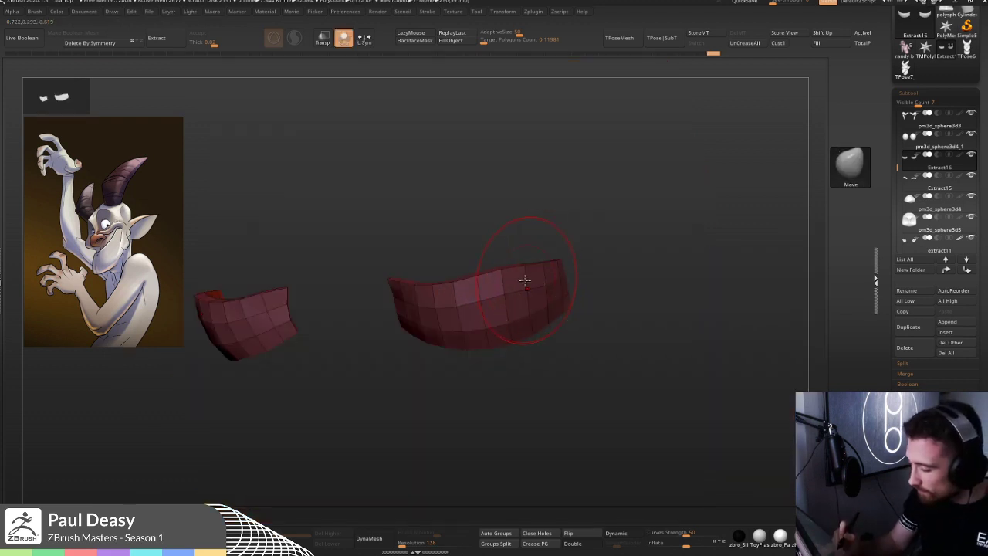
key("b")
key("z")
key("m")
mouse_move(550, 256)
left_mouse_down()
mouse_move(626, 309)
mouse_move(558, 256)
mouse_move(600, 289)
mouse_move(629, 249)
mouse_move(653, 261)
left_mouse_up()
left_click(534, 303)
key("ctrl+shift+s")
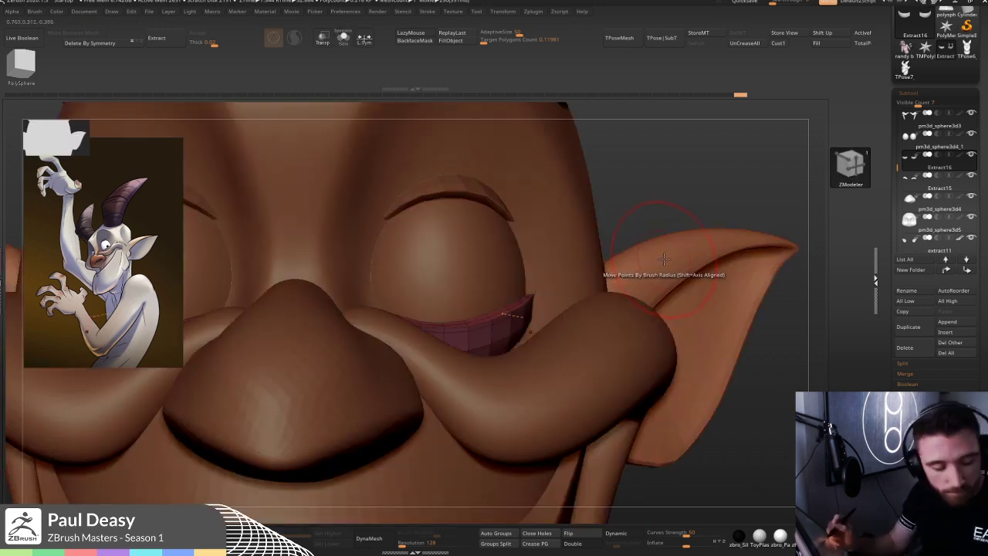
- Turn on dynamic subdivision for the lower eyelids and return to the Move brush
key("d")
right_click_drag(542, 175, 681, 260, "ctrl")
key("b")
key("m")
key("v")
mouse_move(688, 318)
left_mouse_down()
mouse_move(653, 320)
mouse_move(664, 315)
left_mouse_up()
mouse_move(682, 370)
left_mouse_down()
mouse_move(684, 347)
mouse_move(717, 375)
mouse_move(624, 347)
mouse_move(643, 337)
left_mouse_up()
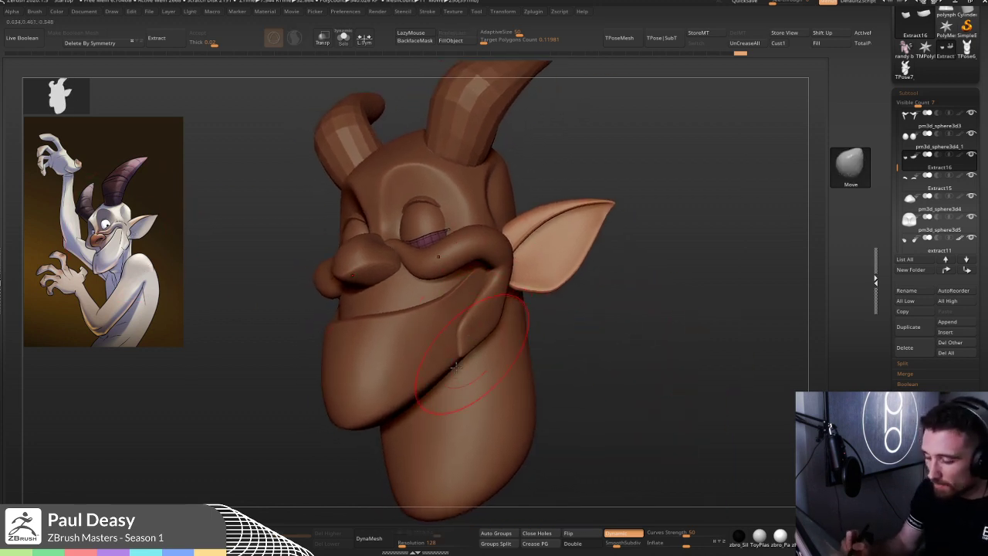
- Make the horns the active subtool, switch to the other goat head tool for comparison, and hide its wireframe
left_click(417, 390, "alt")
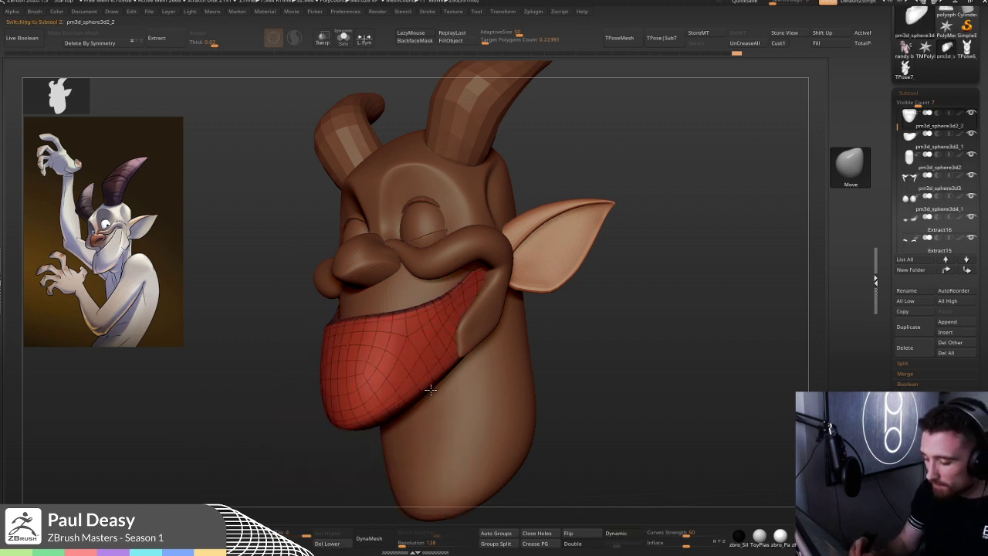
left_click(485, 116, "alt")
left_click_drag(637, 164, 680, 229, "alt")
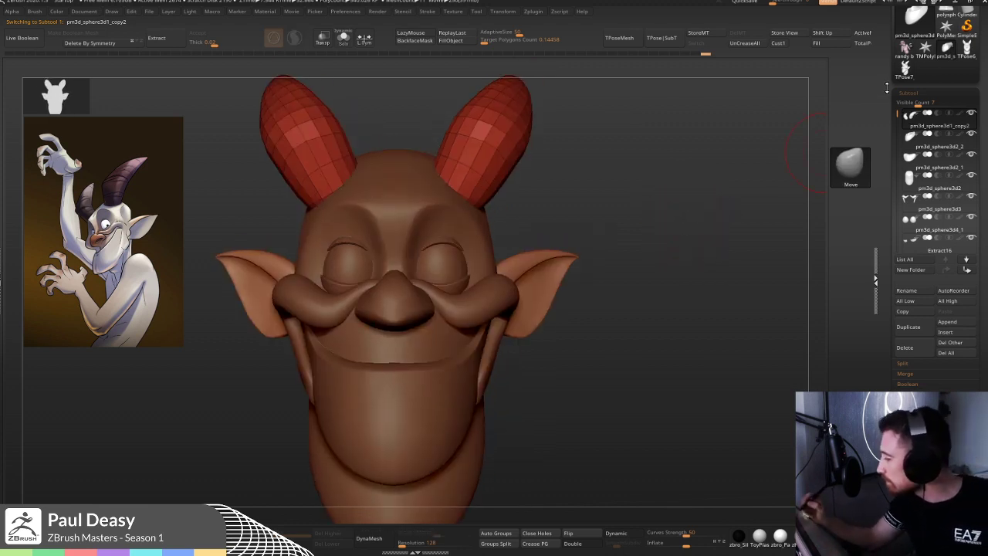
scroll(957, 139, "up", 3)
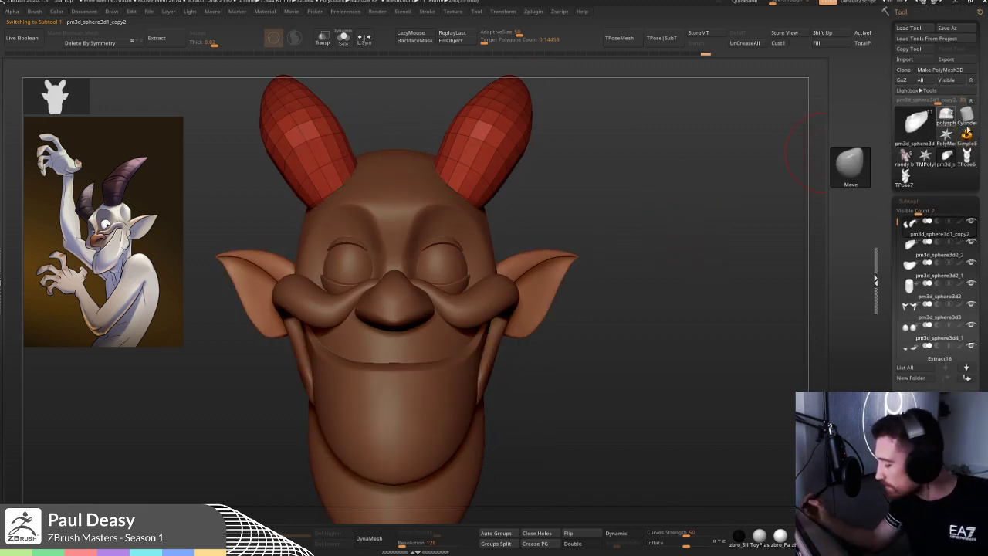
left_click(947, 118)
key("shift+f")
- Select the cheek piece of the comparison head and examine how it meets the jaw, eyes and ears
mouse_move(660, 296)
left_mouse_down()
mouse_move(602, 291)
mouse_move(595, 262)
left_mouse_up()
right_click(595, 262)
mouse_move(615, 299)
left_mouse_down()
mouse_move(559, 301)
mouse_move(556, 345)
left_mouse_up()
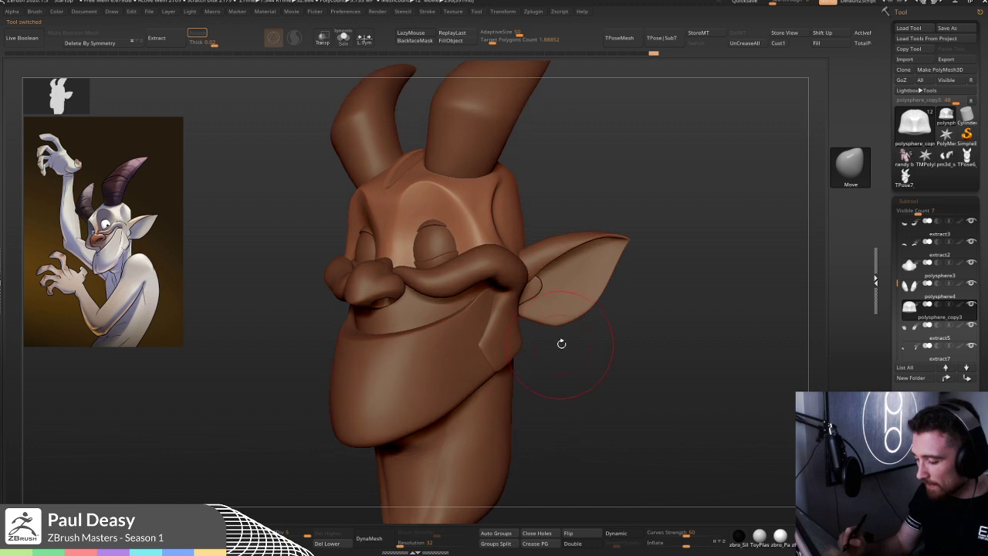
left_click(503, 323, "alt")
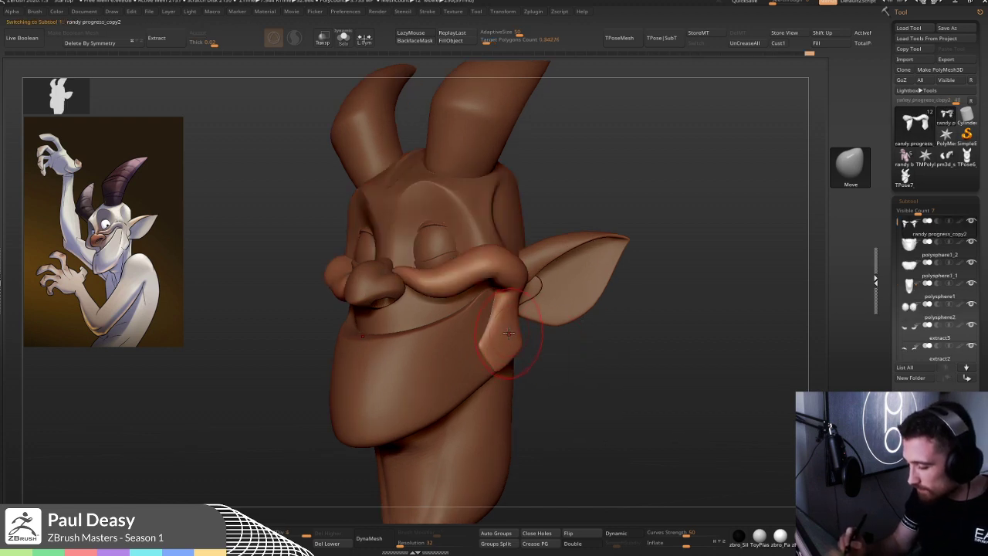
left_click_drag(616, 332, 618, 333)
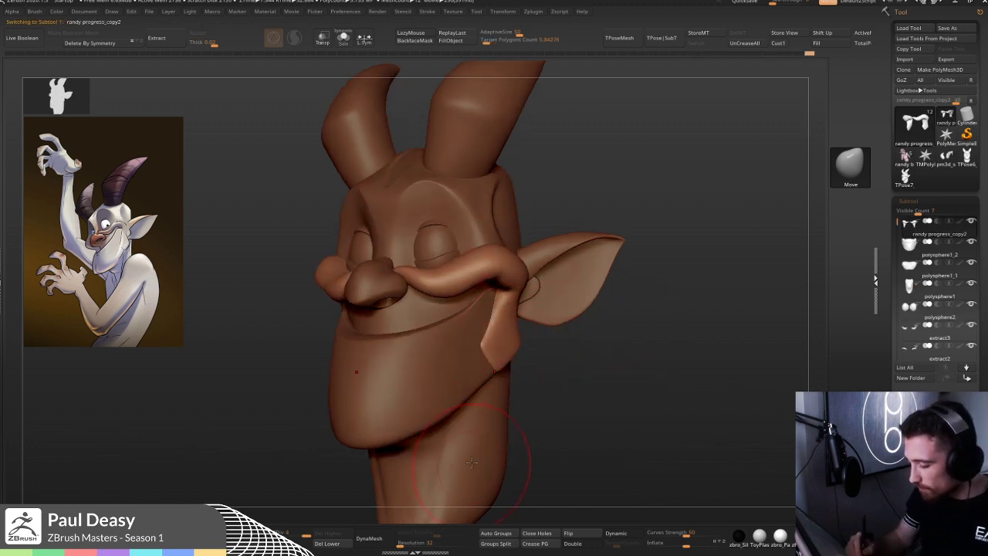
mouse_move(580, 373)
left_mouse_down()
mouse_move(556, 352)
mouse_move(783, 265)
left_mouse_up()
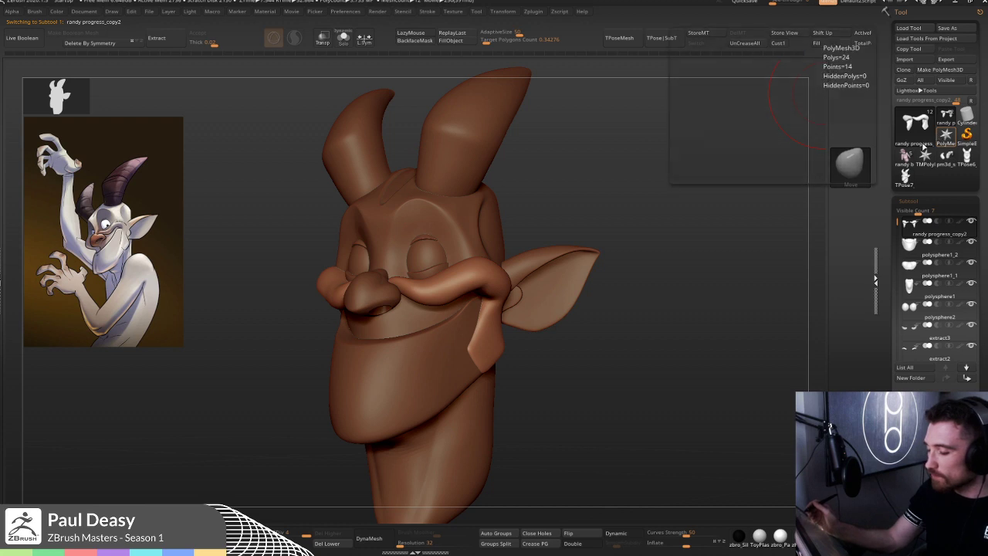
key("space")
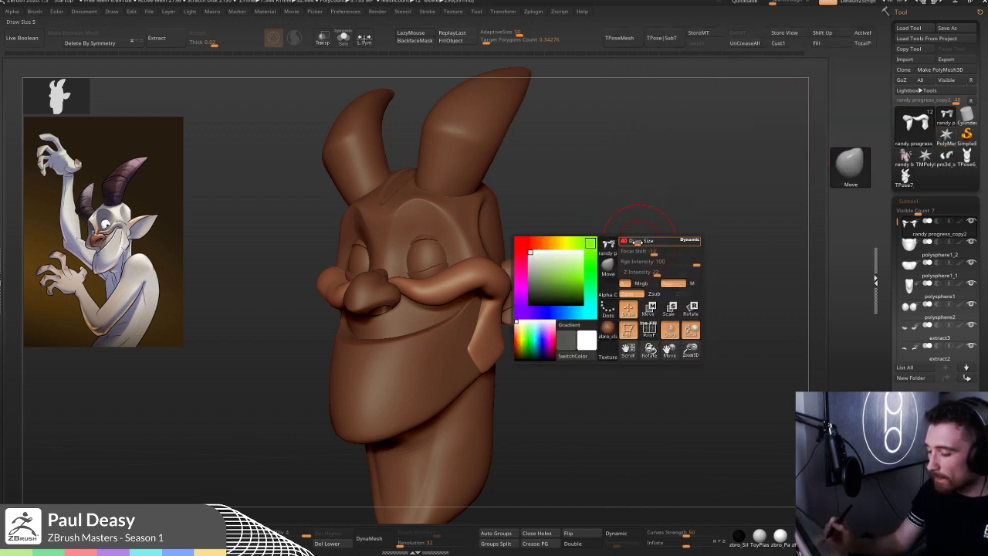
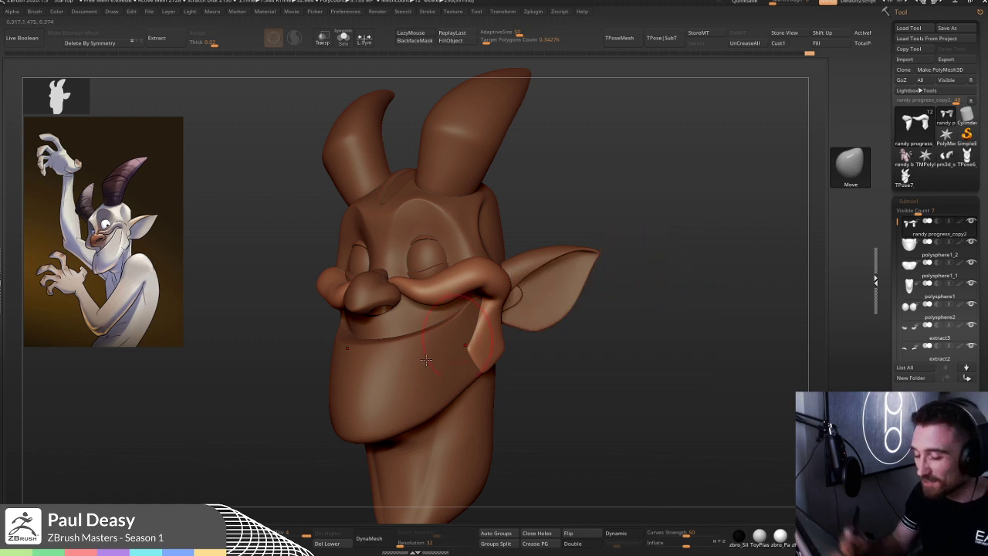
- Examine the cheek piece and overall head from the front and three-quarter views against the reference artwork
mouse_move(460, 267)
right_mouse_down()
mouse_move(472, 259)
mouse_move(445, 240)
right_mouse_up()
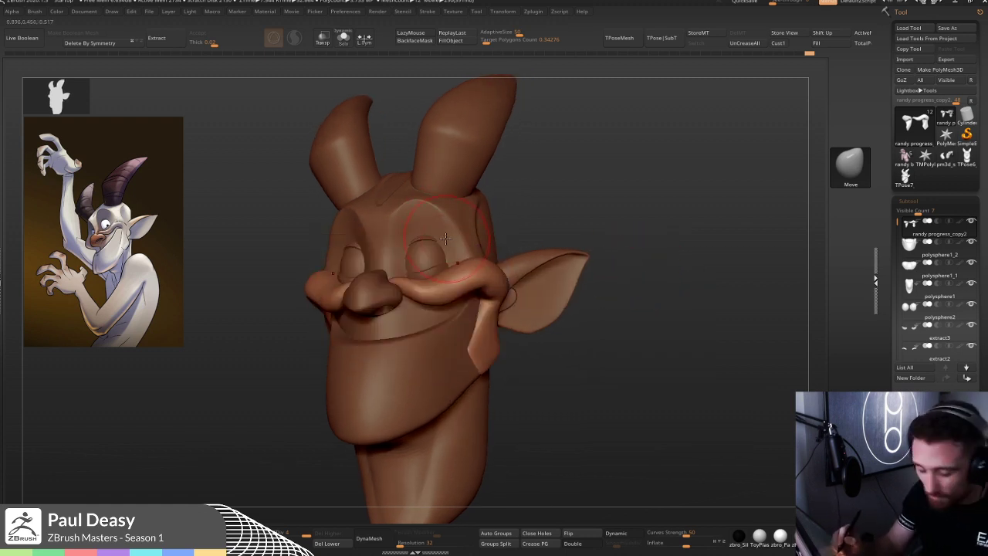
right_click(444, 240)
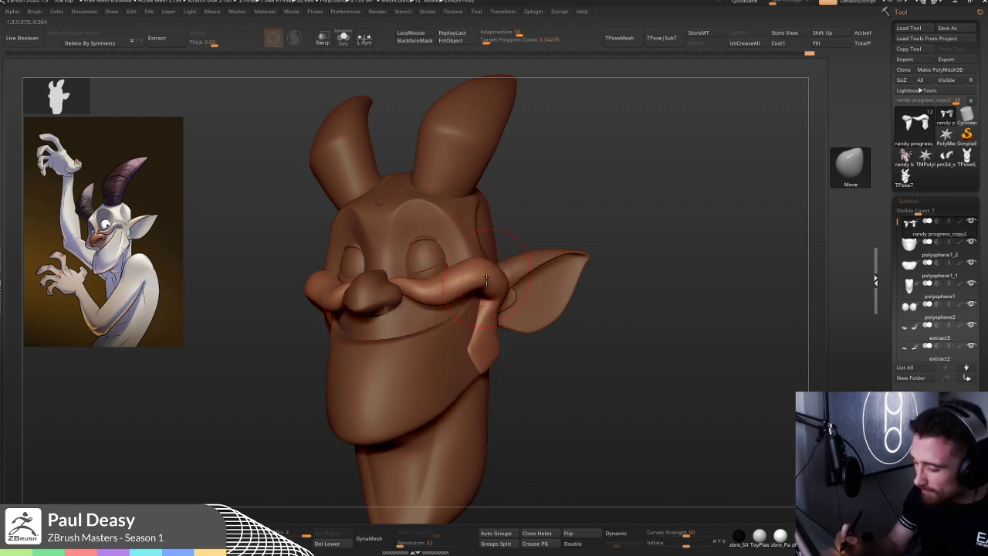
mouse_move(584, 243)
right_mouse_down()
mouse_move(627, 238)
mouse_move(610, 234)
right_mouse_up()
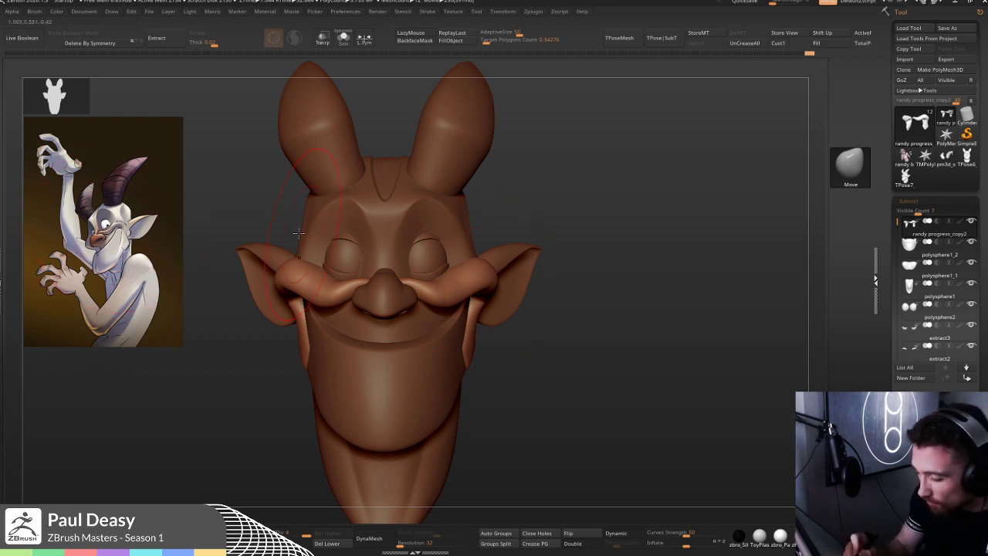
key("space")
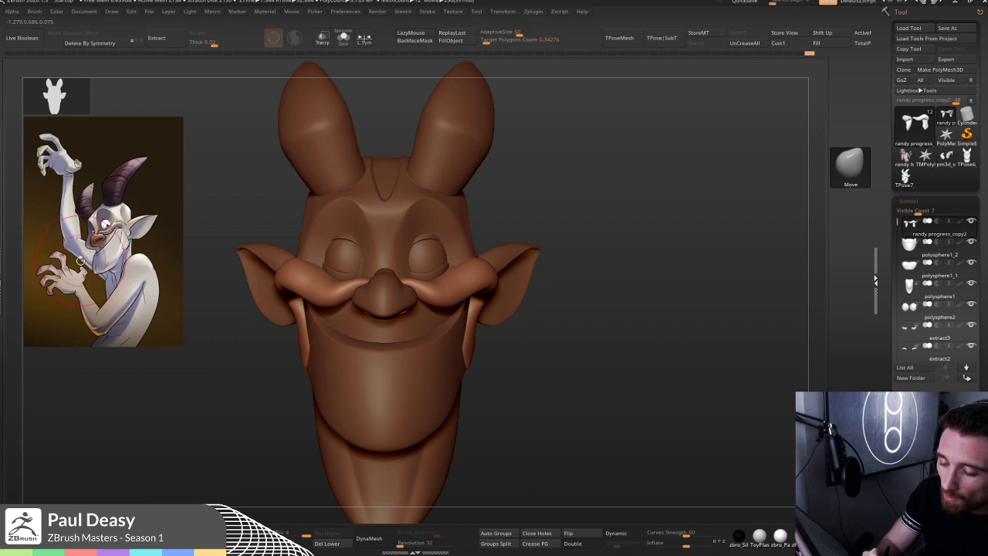
key("space")
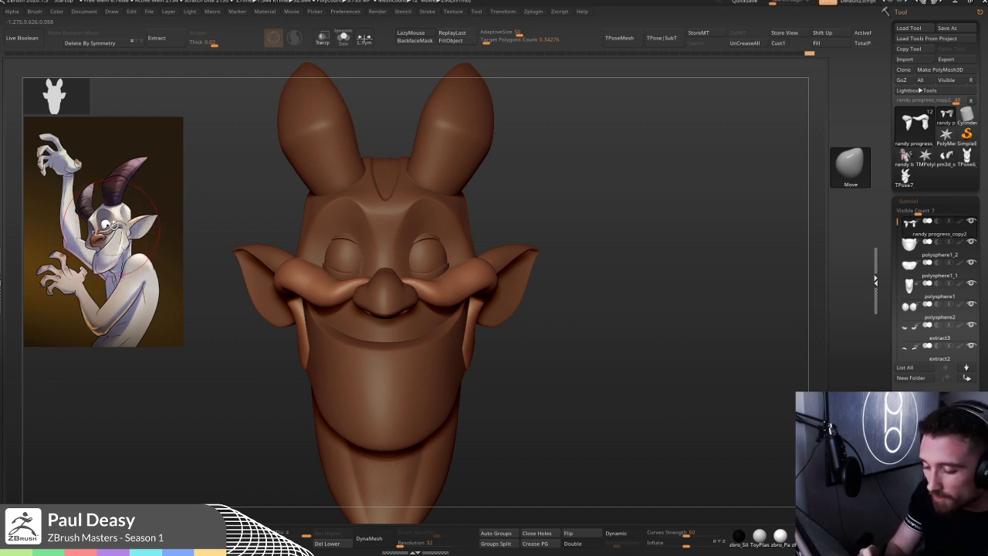
key("space")
key("space")
left_click_drag(569, 244, 440, 313)
key("space")
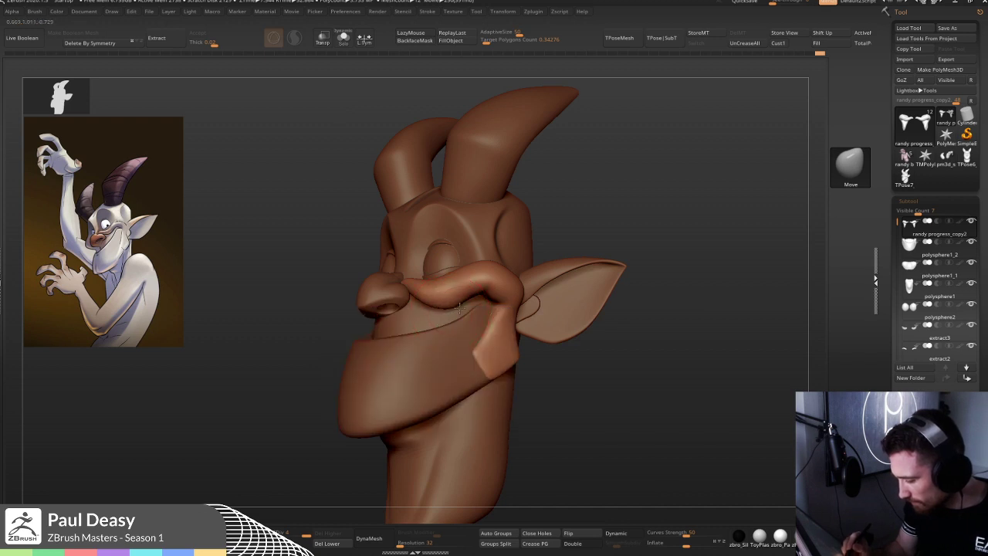
- Drop the cheek piece to its lowest subdivision level, then smooth and reshape its outer bulge with the Move brush
mouse_move(447, 310)
left_mouse_down()
mouse_move(467, 297)
mouse_move(330, 306)
left_mouse_up()
key("shift+d")
key("shift+d")
key("shift+d")
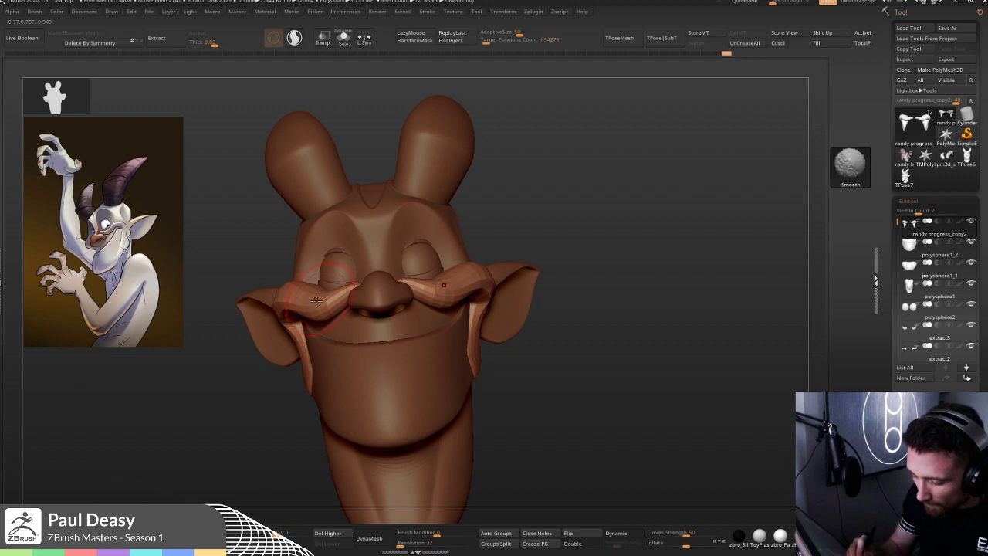
right_click_drag(300, 298, 287, 307)
key("space")
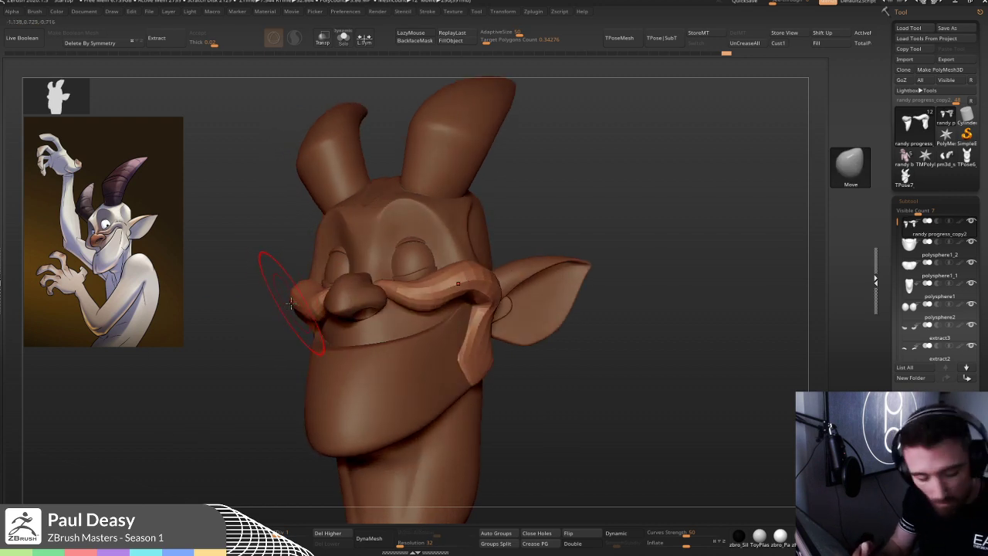
left_click_drag(288, 301, 276, 310)
mouse_move(293, 306)
right_mouse_down()
mouse_move(284, 321)
mouse_move(293, 317)
right_mouse_up()
right_click(294, 318)
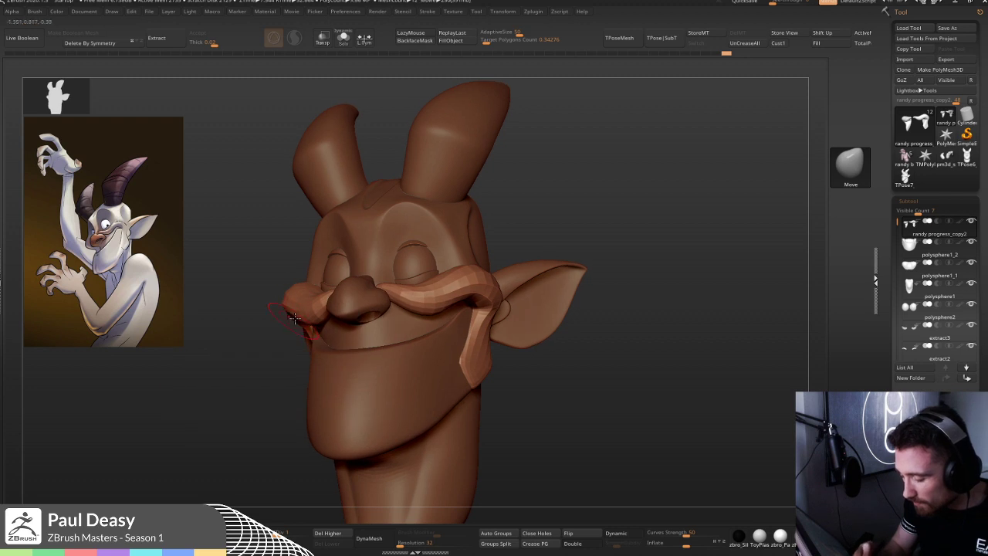
- Select the skull piece and reshape its silhouette beside the far eye with the Smooth and Move brushes
right_click_drag(646, 247, 665, 256)
left_click(347, 264, "alt")
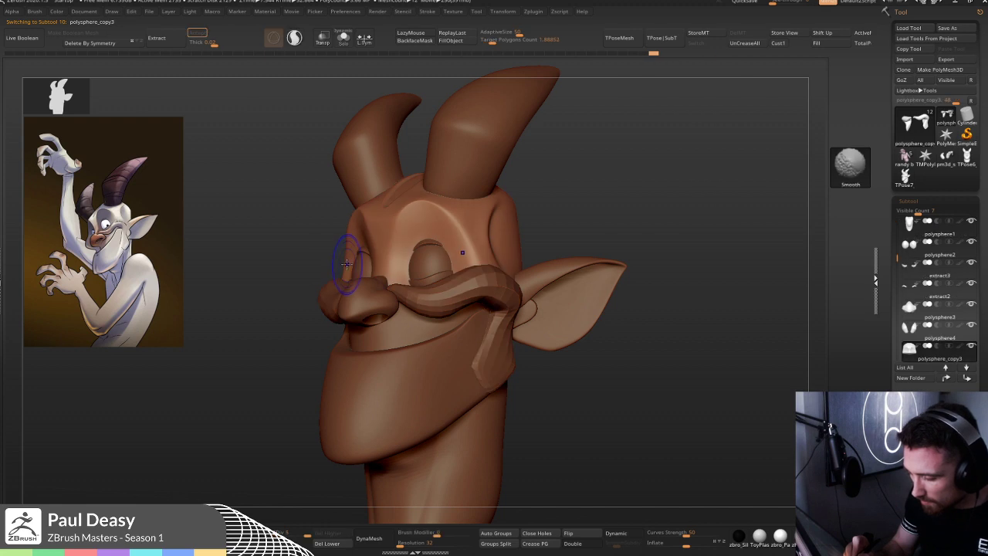
left_click_drag(347, 262, 351, 258, "shift")
right_click_drag(342, 260, 353, 261)
right_click(345, 259)
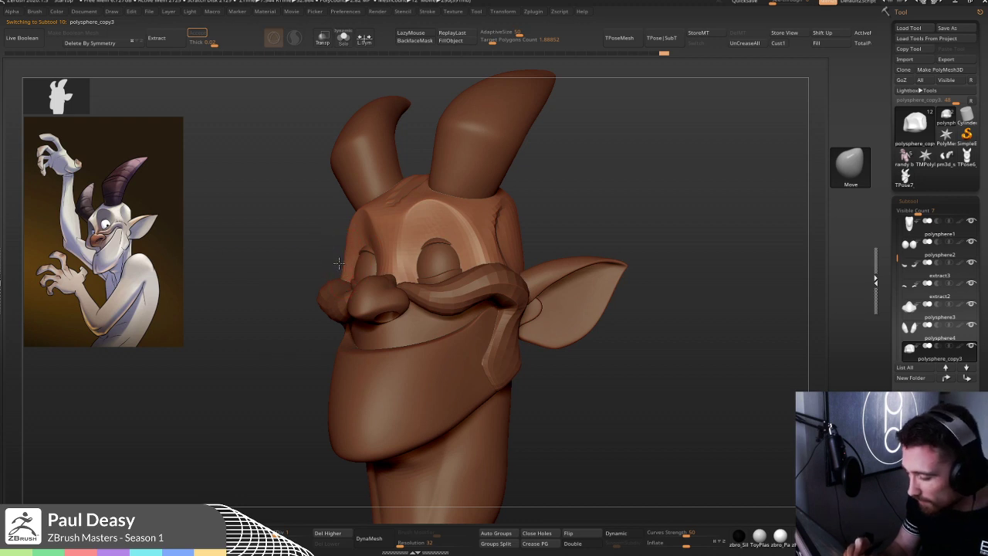
key("space")
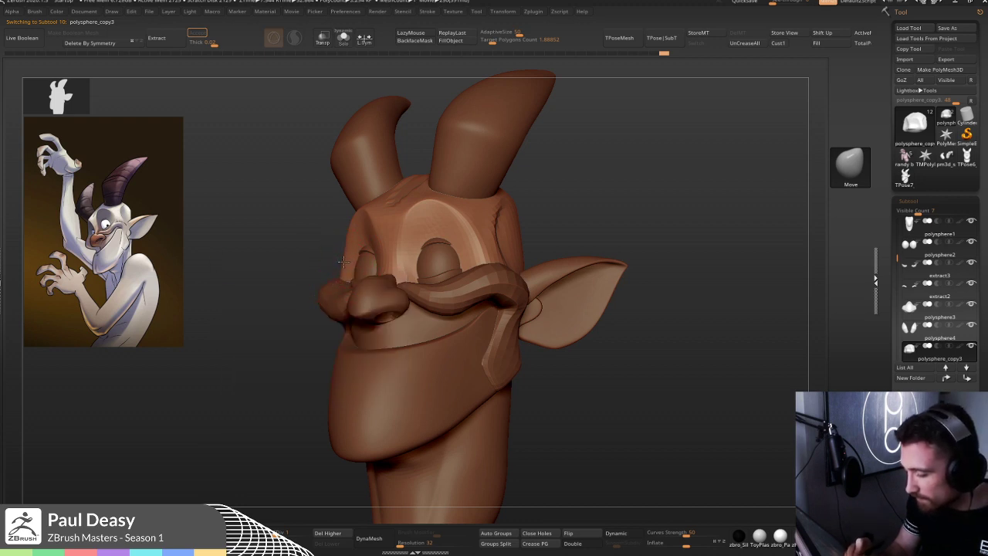
left_click_drag(345, 265, 345, 258)
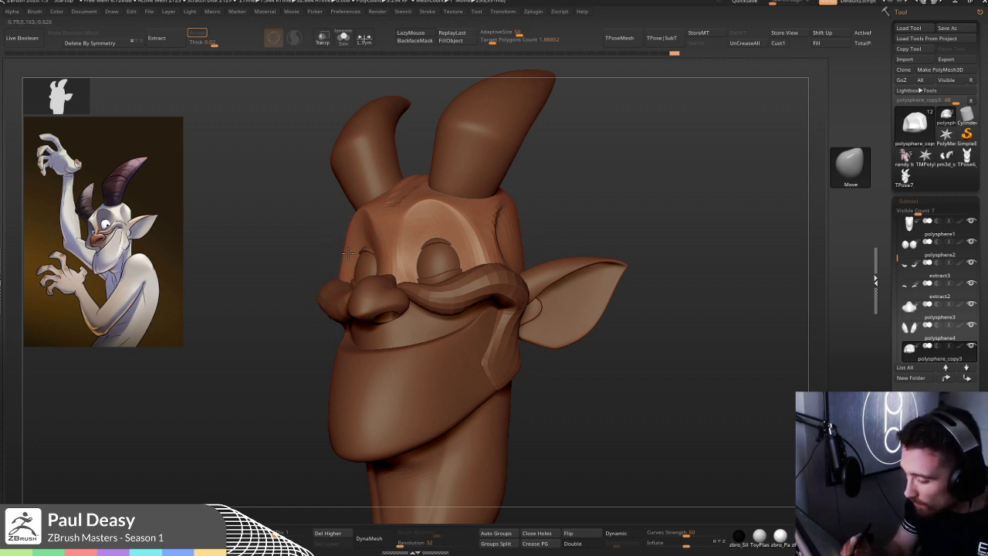
- Raise the skull piece and the cheek piece back to their highest subdivision levels
left_click(334, 282, "alt")
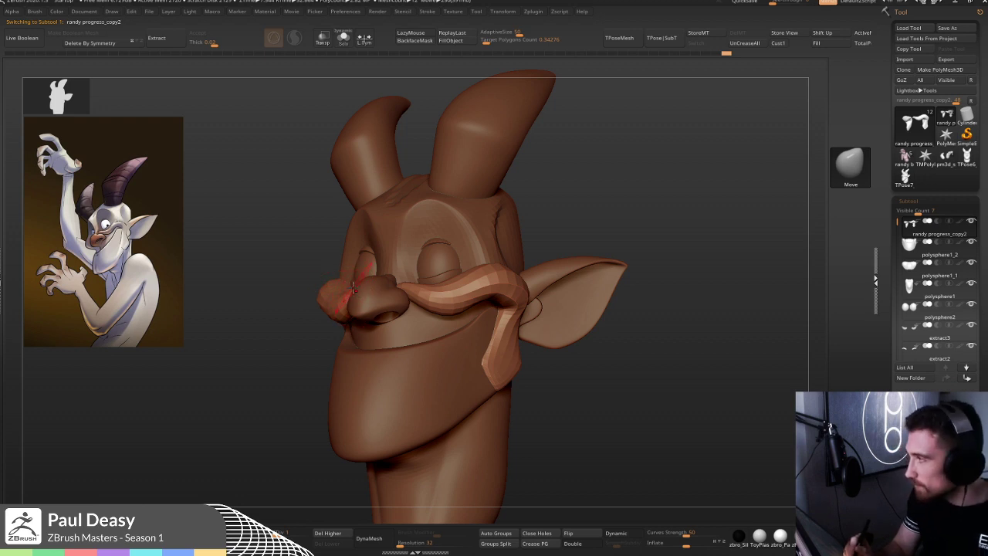
left_click(347, 260, "alt")
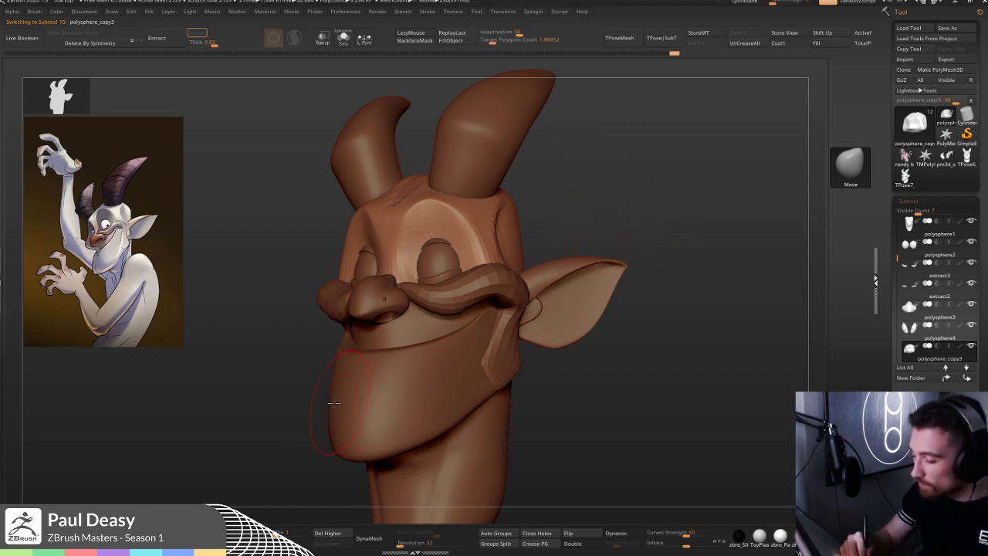
key("d")
key("d")
key("d")
key("d")
key("d")
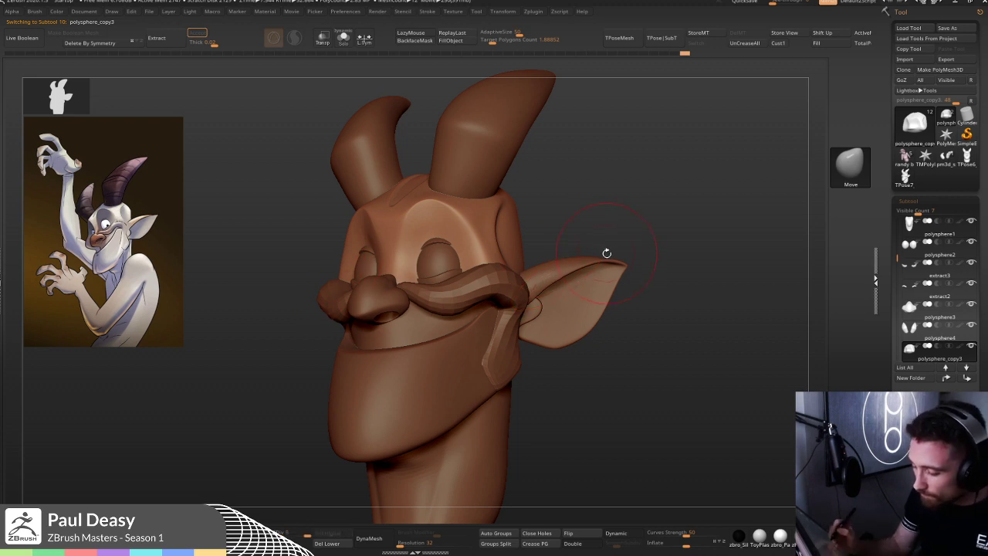
left_click(486, 290, "alt")
key("d")
key("d")
key("d")
- Select the ears subtool and isolate it in a front view
key("space")
left_click(645, 253)
mouse_move(665, 253)
left_mouse_down("shift")
mouse_move(646, 281)
mouse_move(527, 278)
left_mouse_up("shift")
key("f")
key("w")
key("q")
left_click(542, 287, "alt")
left_click_drag(614, 290, 569, 268, "shift")
key("ctrl+shift+s")
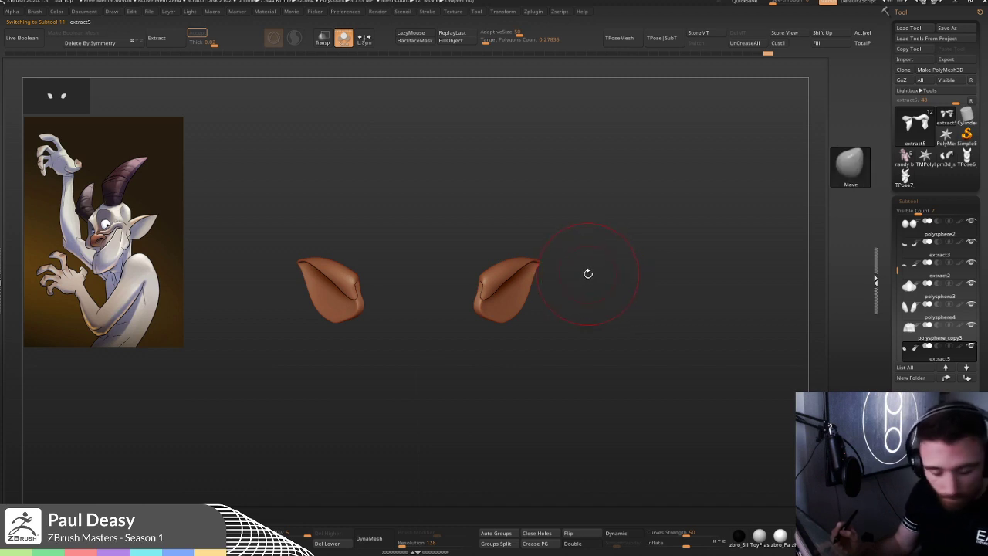
- Drop the ears to their lowest subdivision level and mask one ear so the other can move independently
key("shift+d")
key("shift+d")
key("shift+d")
key("shift+d")
left_click_drag(595, 214, 421, 435, "ctrl")
left_click(604, 291, "ctrl")
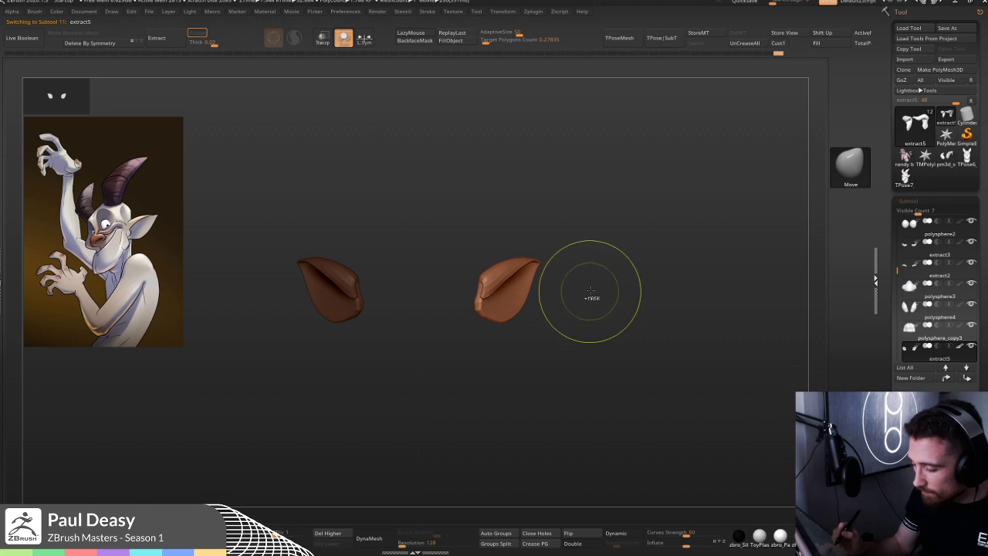
- Show the whole head again, tilt the unmasked ear with the Transpose gizmo, and clear the mask
key("ctrl+shift+s")
key("w")
left_click(441, 289, "ctrl")
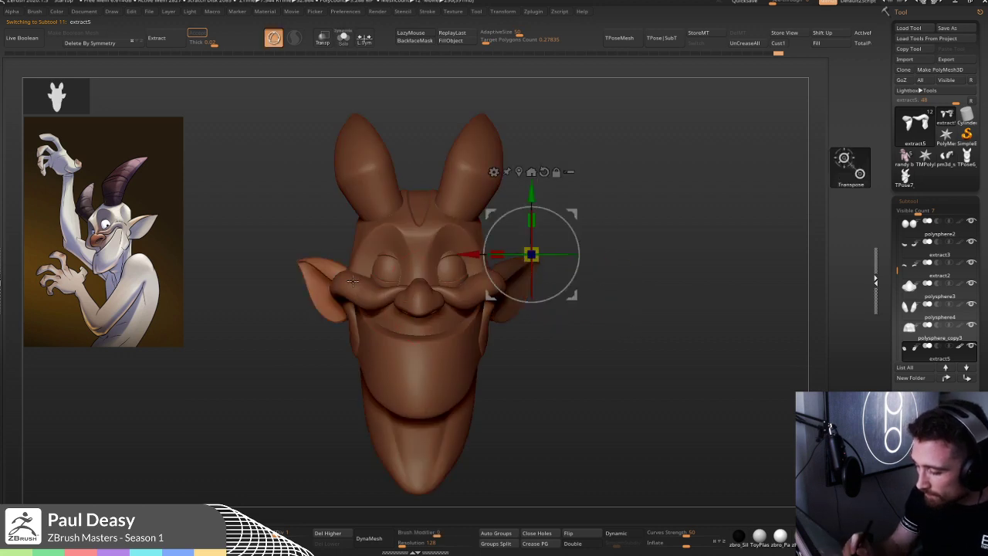
left_click_drag(337, 310, 387, 261, "alt")
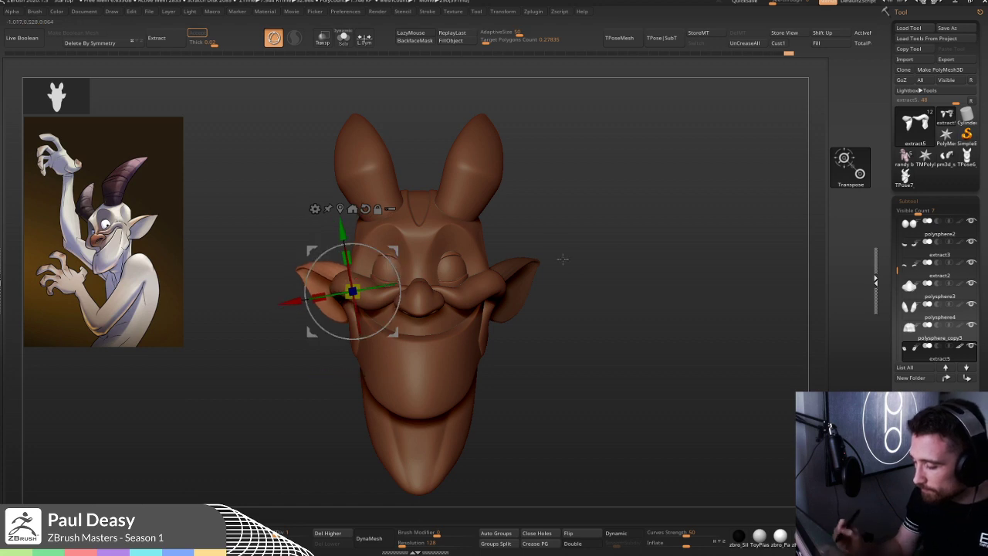
key("q")
key("space")
mouse_move(558, 259)
left_mouse_down()
mouse_move(600, 266)
mouse_move(581, 260)
left_mouse_up()
left_click_drag(625, 323, 667, 381, "ctrl")
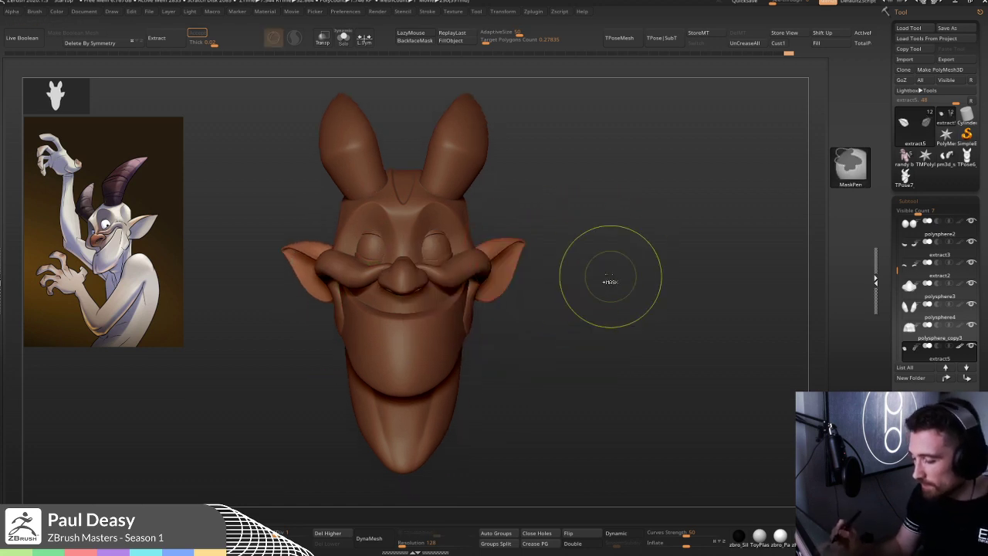
- Examine the ears and the whole head from the front and the side
key("space")
key("space")
left_click_drag(560, 198, 547, 234)
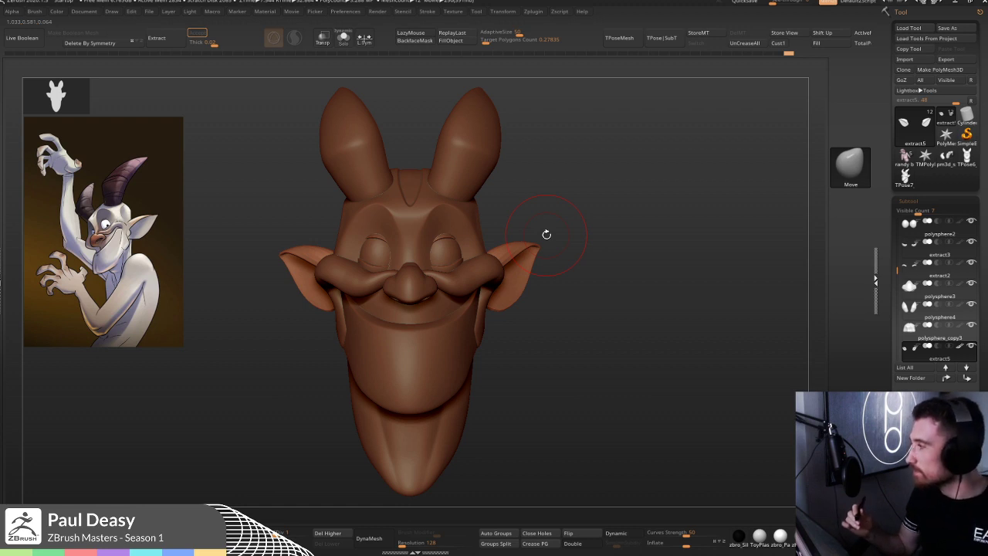
key("space")
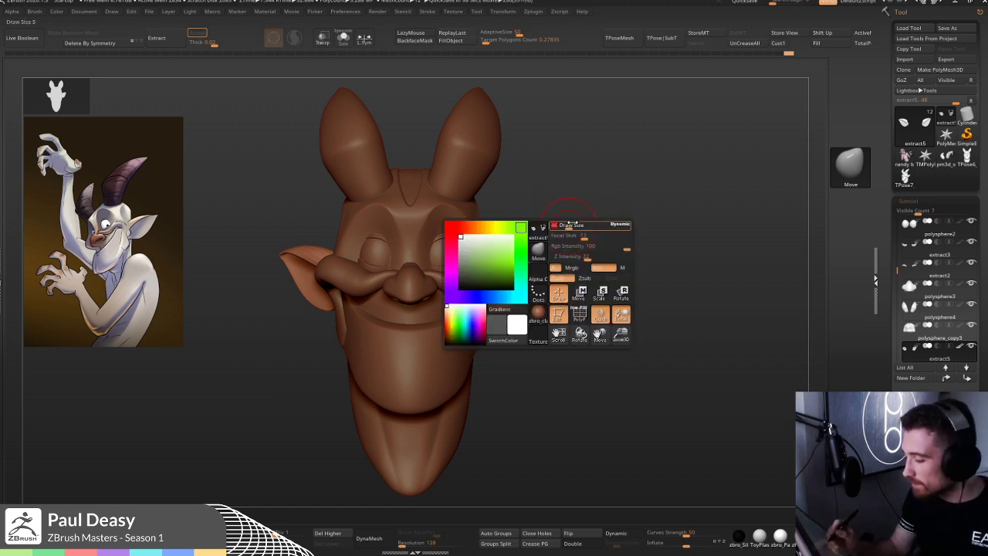
left_click_drag(577, 231, 573, 237)
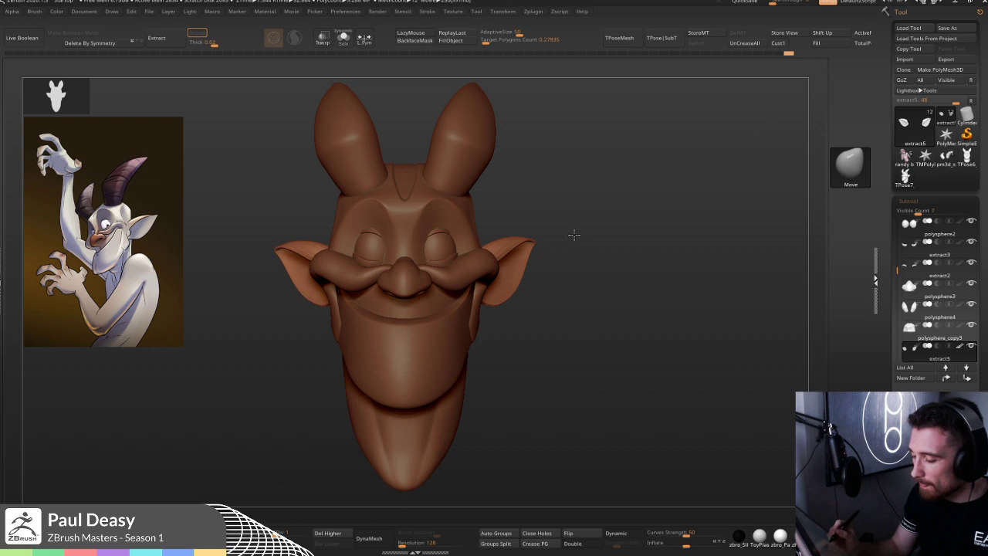
key("space")
left_click_drag(574, 251, 601, 255)
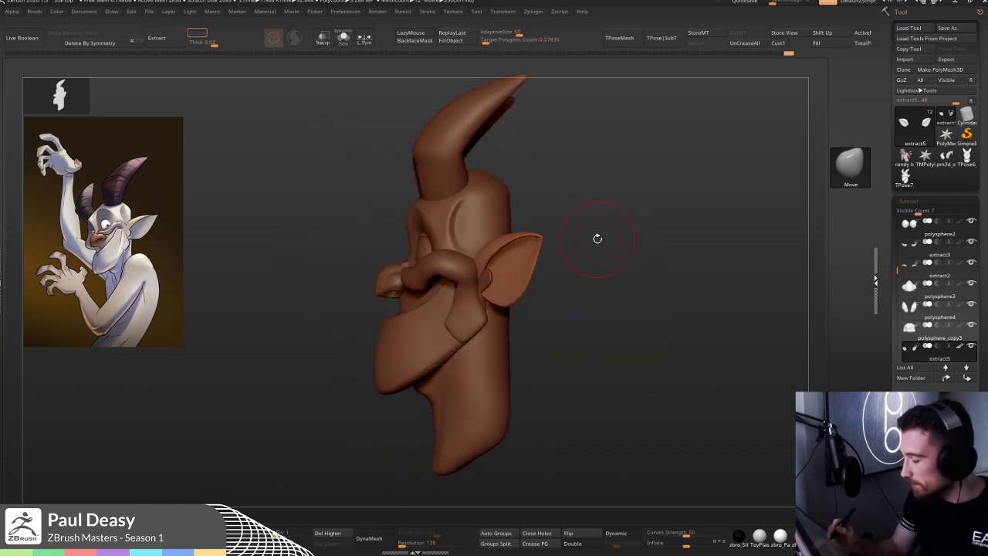
right_click(600, 243)
left_click_drag(600, 244, 608, 254)
- Select the cheek piece and adjust its lower strand beside the jaw with the Move brush
left_click(463, 327, "alt")
right_click(456, 330)
right_click_drag(432, 330, 449, 331)
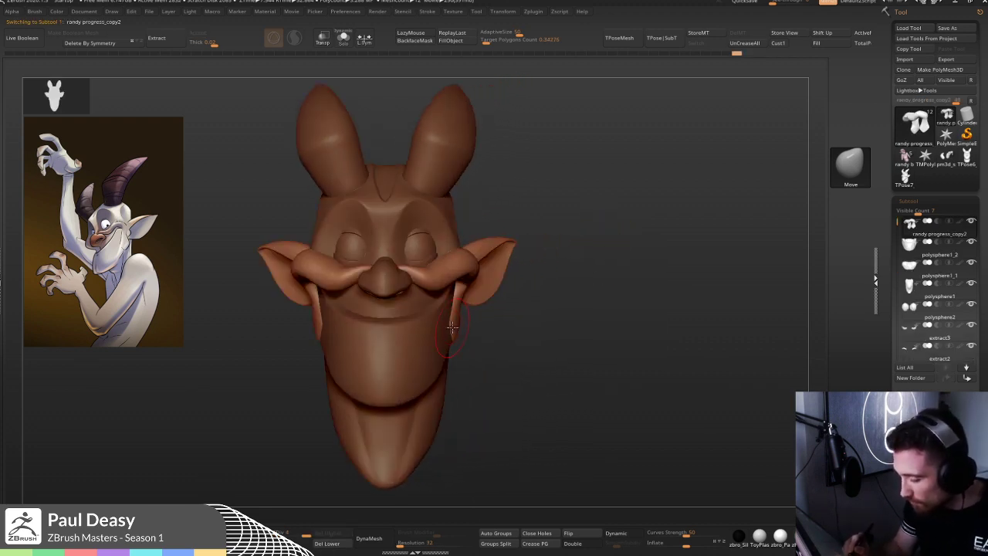
left_click(462, 337, "alt")
mouse_move(569, 316)
left_mouse_down()
mouse_move(562, 322)
mouse_move(567, 309)
left_mouse_up()
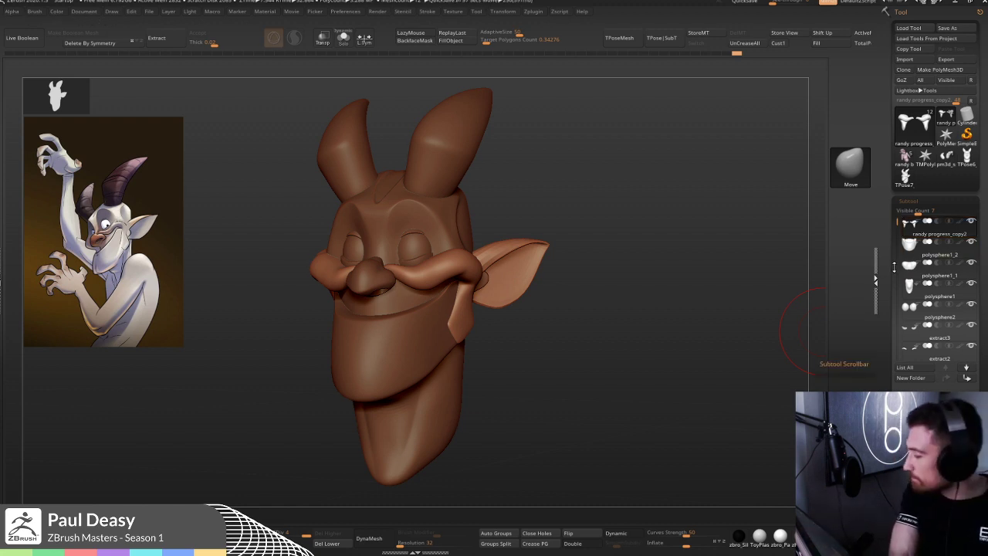
- Select the eyeballs and move their subtool to the start of the subtool order
key("Down")
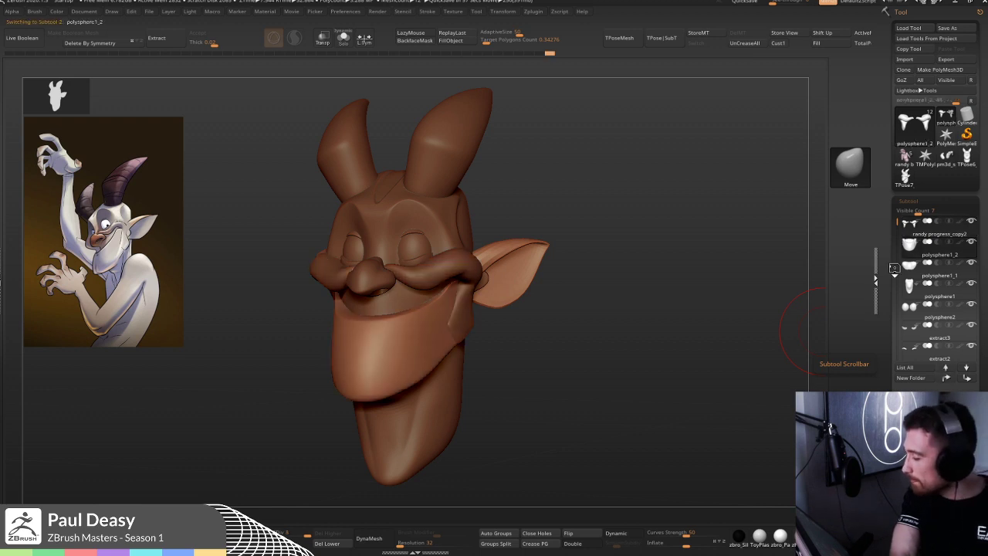
key("Up")
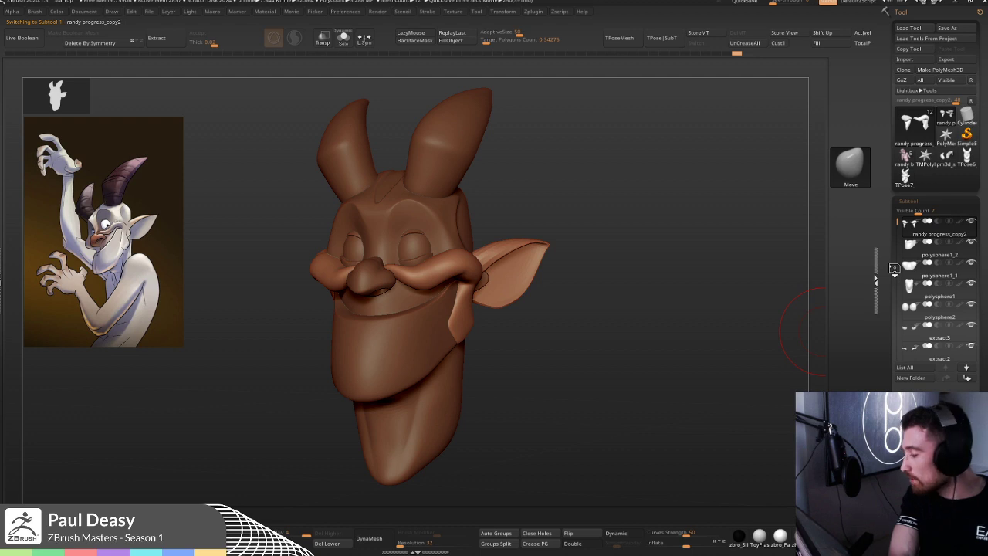
left_click(413, 245, "alt")
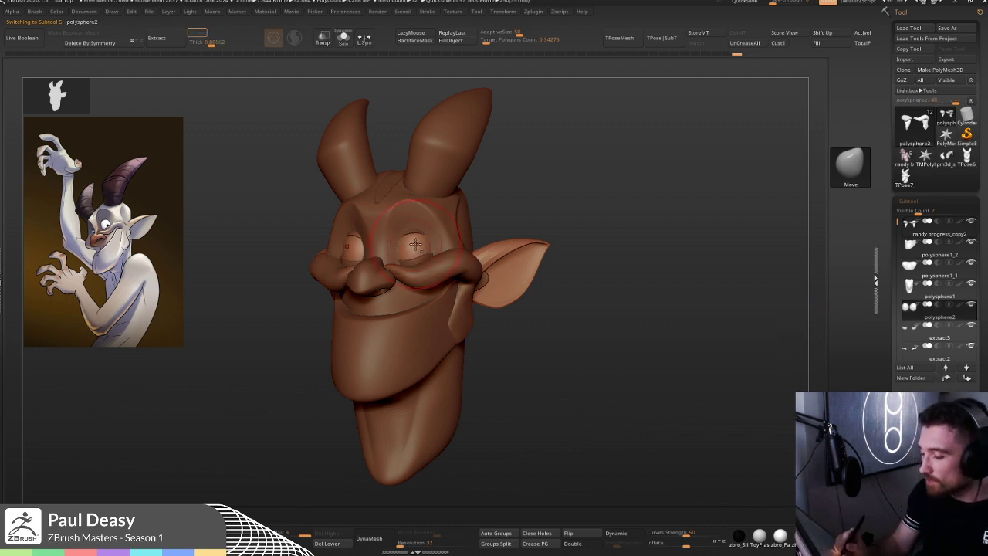
key("ctrl+Up")
key("ctrl+Up")
key("ctrl+Up")
key("ctrl+Up")
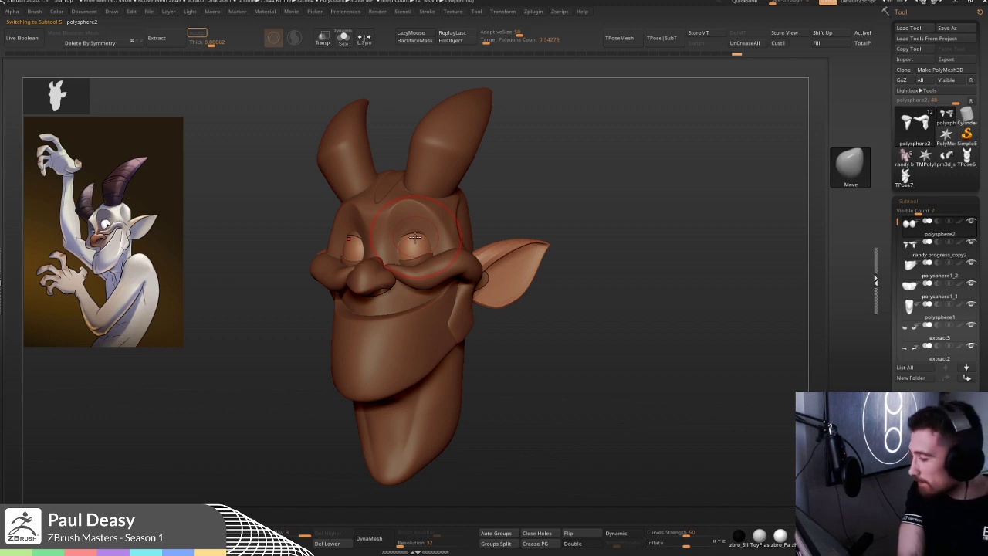
- Select the horns and move their subtool up to first place, ahead of the eyeballs
mouse_move(909, 252)
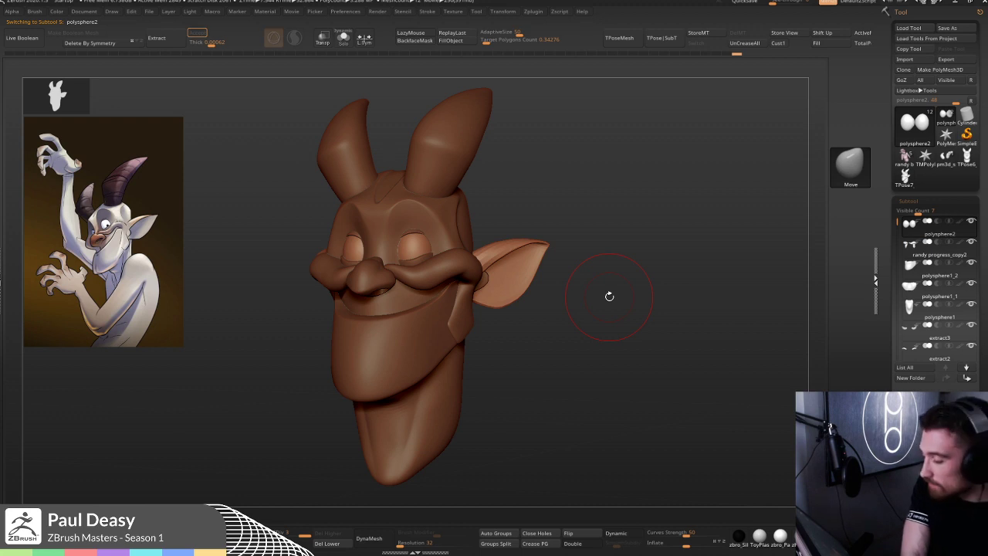
left_click(443, 136, "alt")
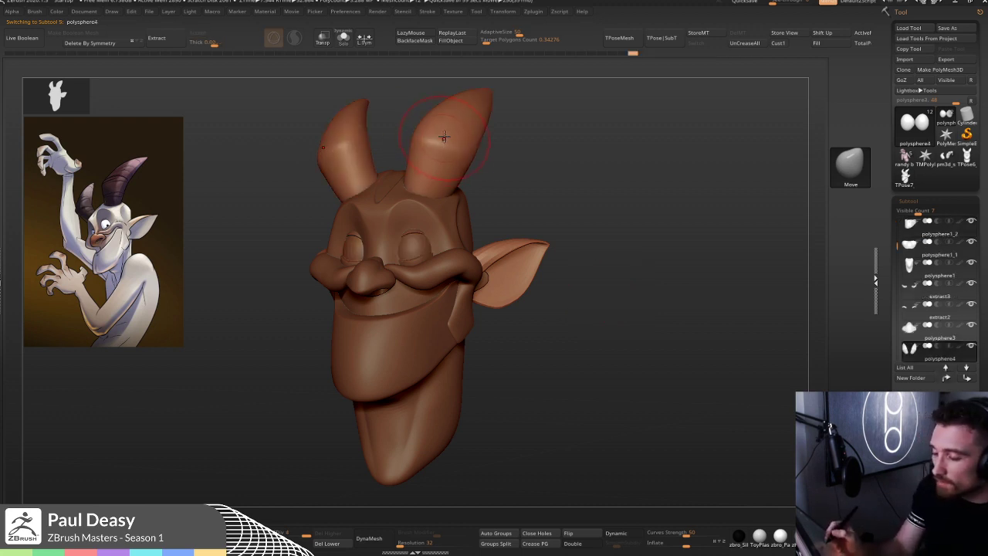
left_click_drag(512, 150, 523, 142, "shift")
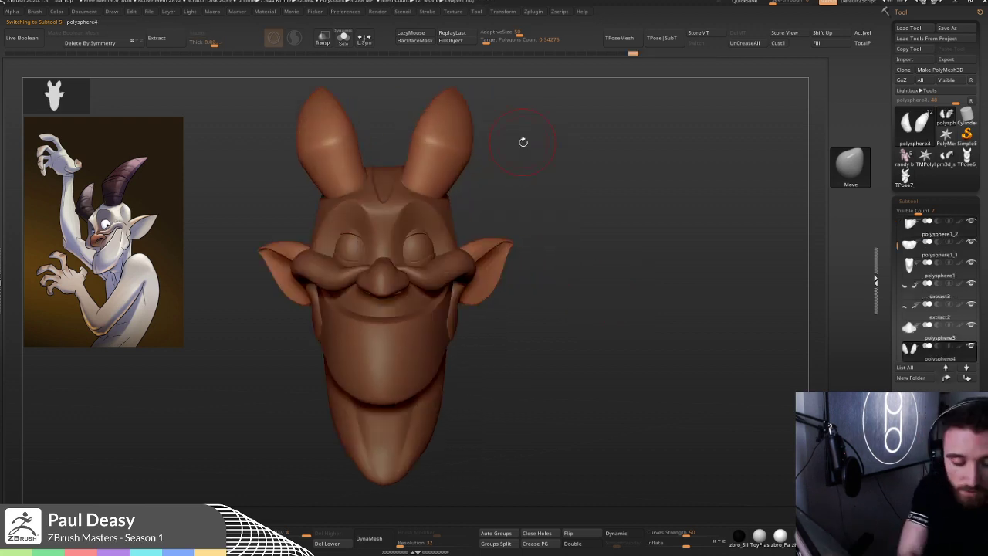
key("ctrl+Up")
key("ctrl+Up")
key("ctrl+Up")
key("ctrl+Up")
key("ctrl+Up")
key("ctrl+Up")
key("ctrl+Up")
key("ctrl+Up")
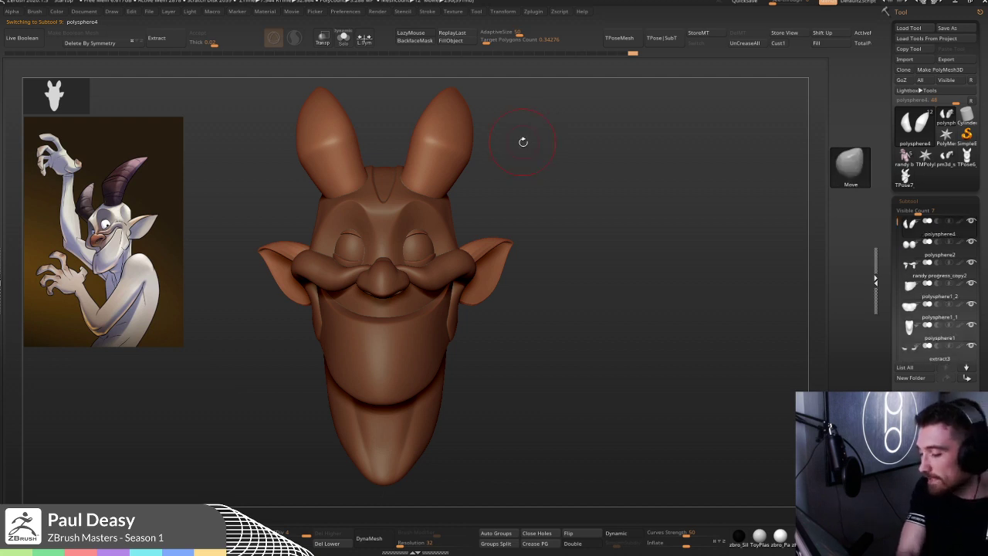
- Select the ears and raise their subdivision level
left_click(484, 249, "alt")
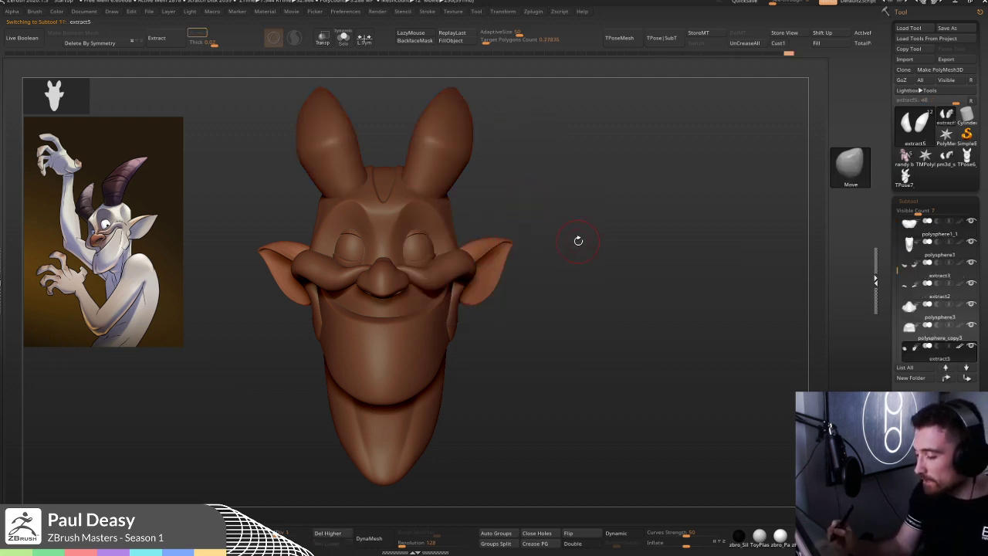
left_click_drag(573, 245, 569, 238)
key("ctrl+d")
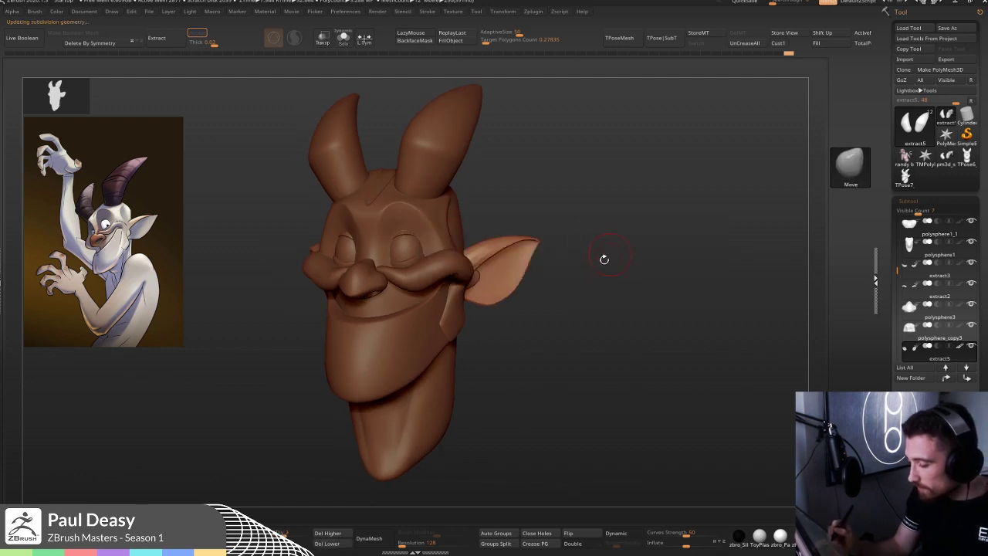
left_click_drag(591, 252, 588, 250)
- Select the cheek piece and turn on polypaint display for all subtools
left_click(456, 270, "alt")
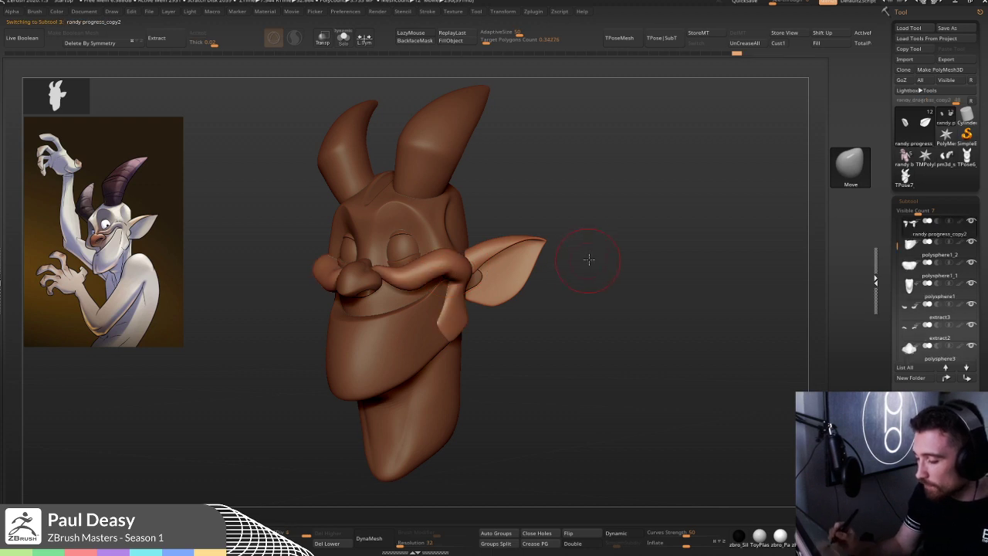
mouse_move(963, 230)
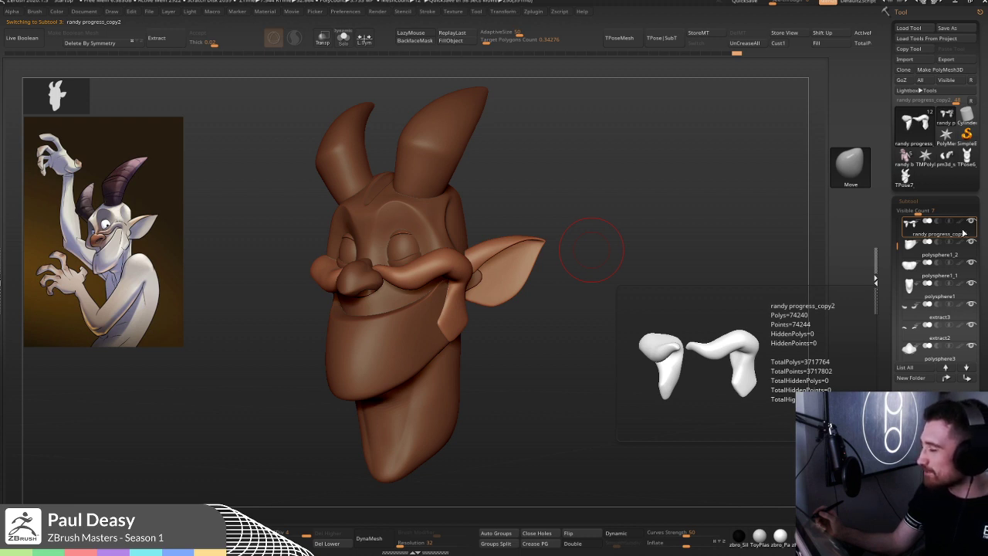
key("shift")
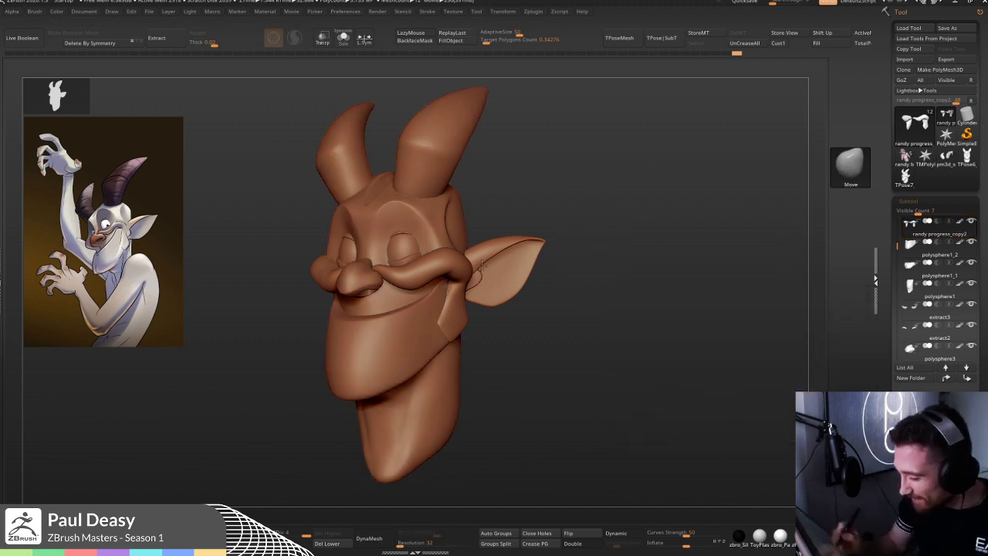
- Select the eyeballs, horns and cheek piece in turn to check their places in the subtool order
left_click(405, 247, "alt")
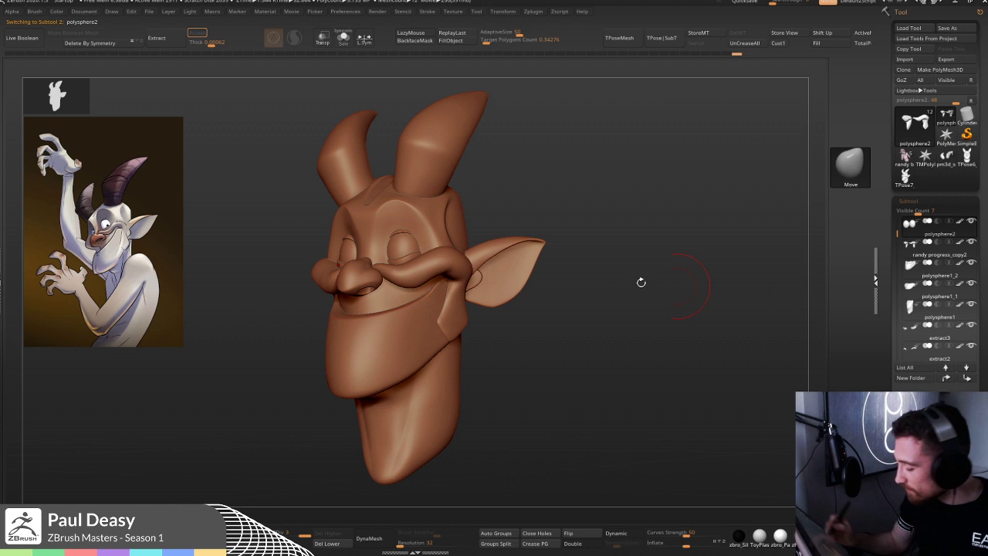
left_click_drag(639, 282, 660, 285)
left_click(442, 151, "alt")
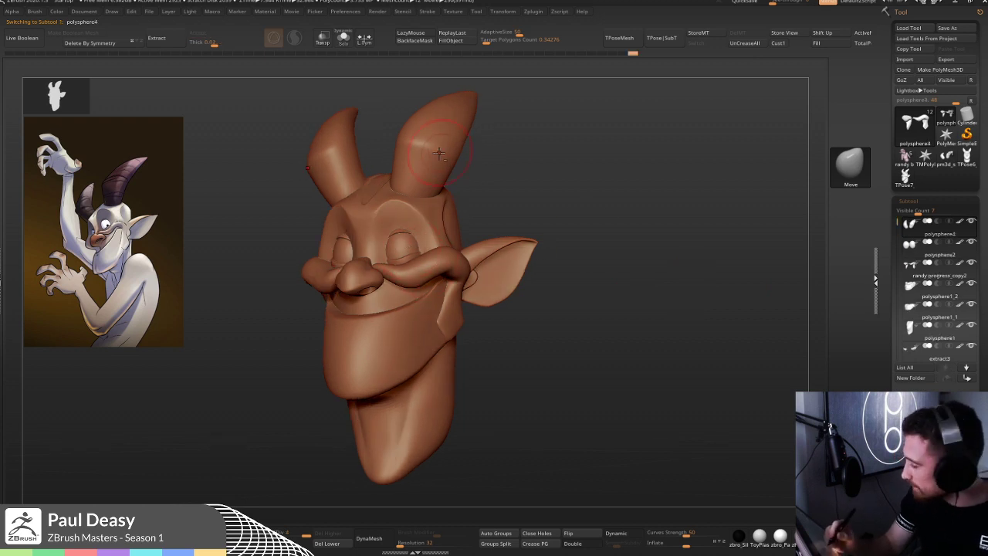
key("ctrl+s")
key("ctrl+s")
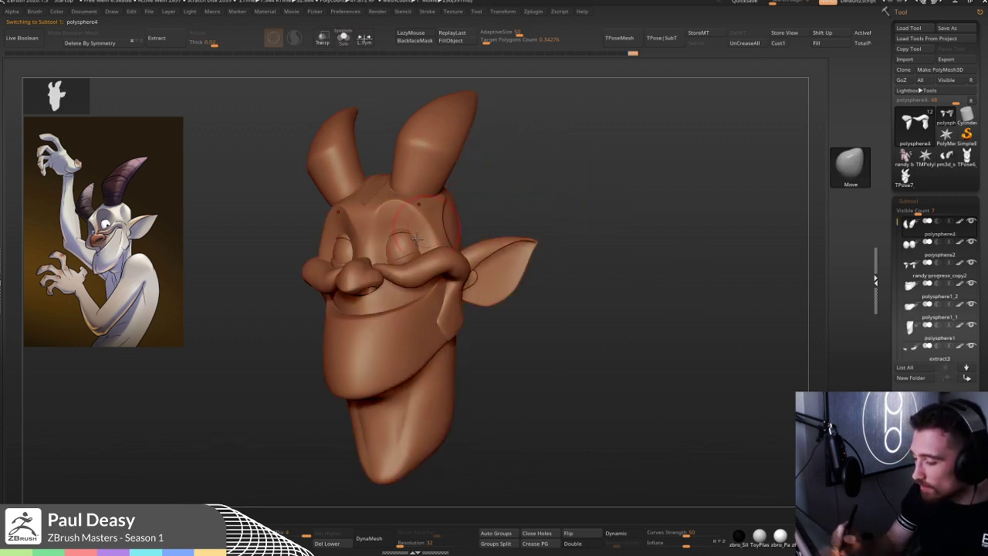
mouse_move(908, 232)
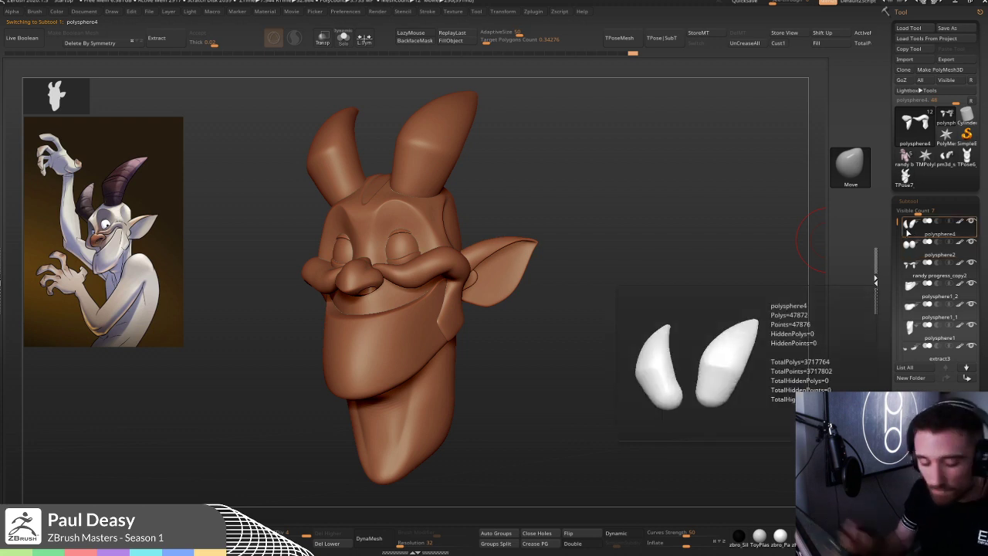
key("Down")
key("Down")
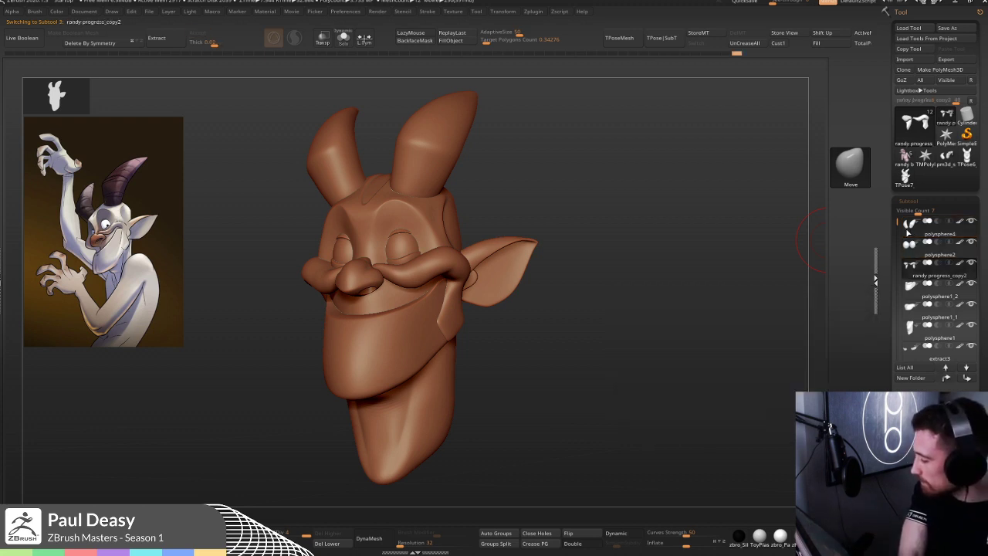
key("ctrl+s")
key("ctrl+s")
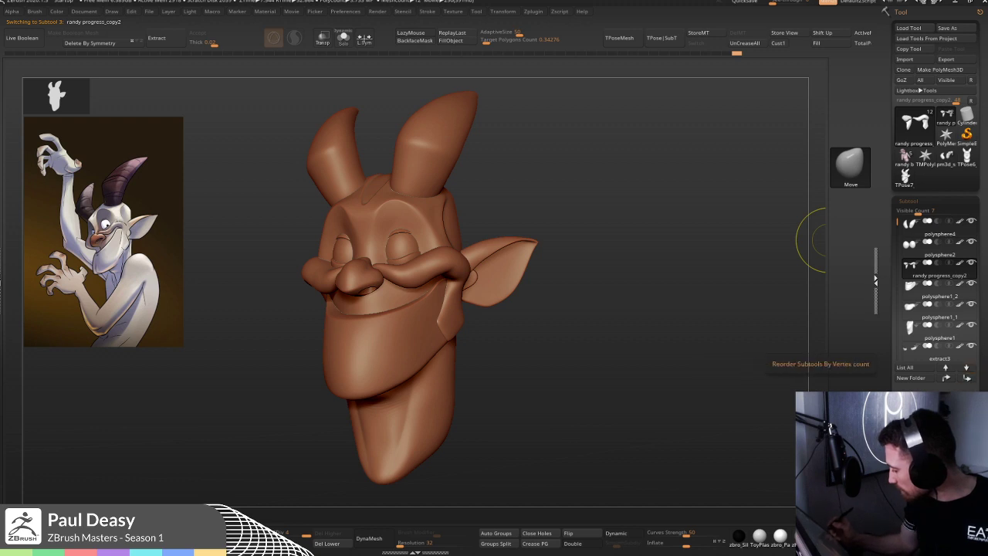
- Select the polysphere1 subtool and move it up to second place, directly below the horns
scroll(965, 363, "down", 1)
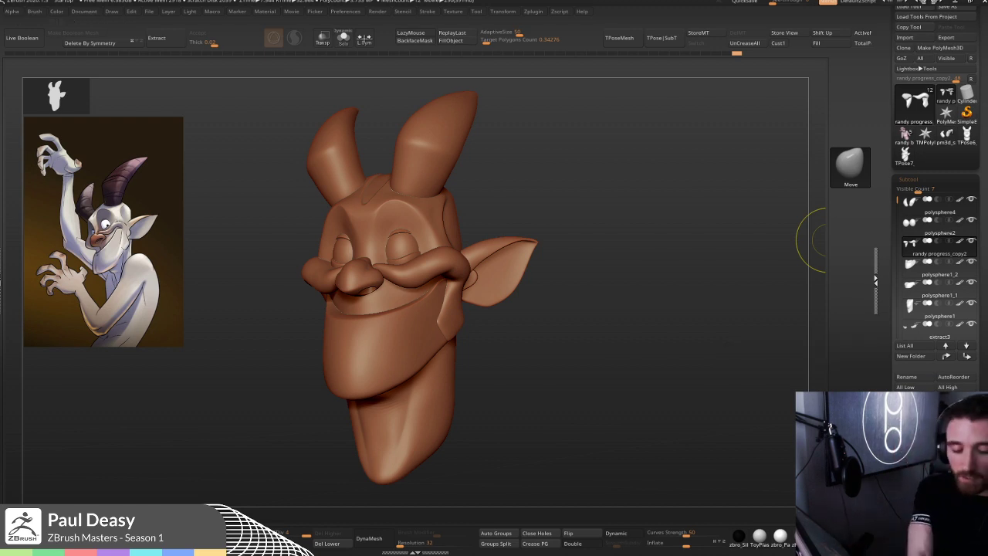
key("Down")
key("Down")
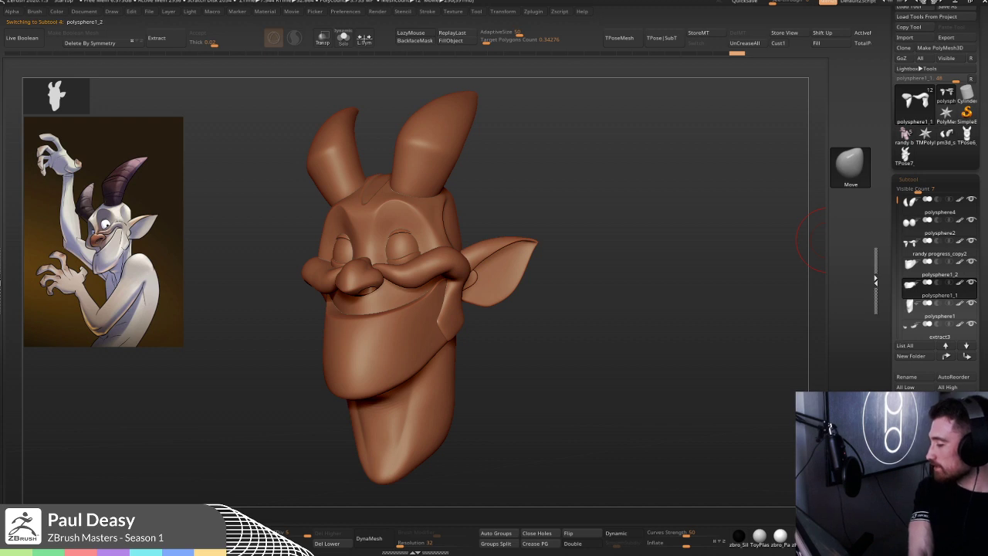
key("Up")
key("Up")
key("Up")
key("Down")
key("Down")
key("Down")
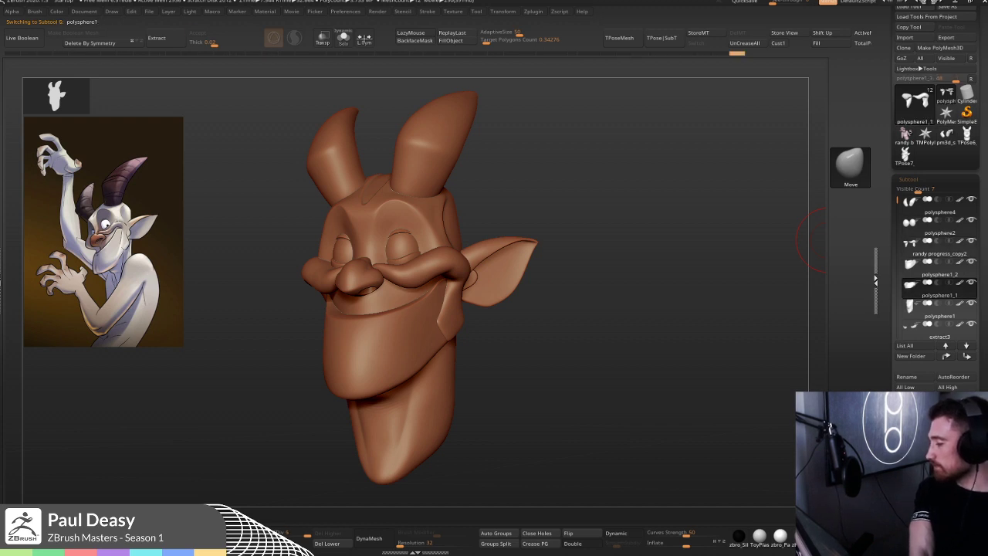
key("ctrl+Up")
key("ctrl+Up")
key("ctrl+Up")
key("ctrl+Up")
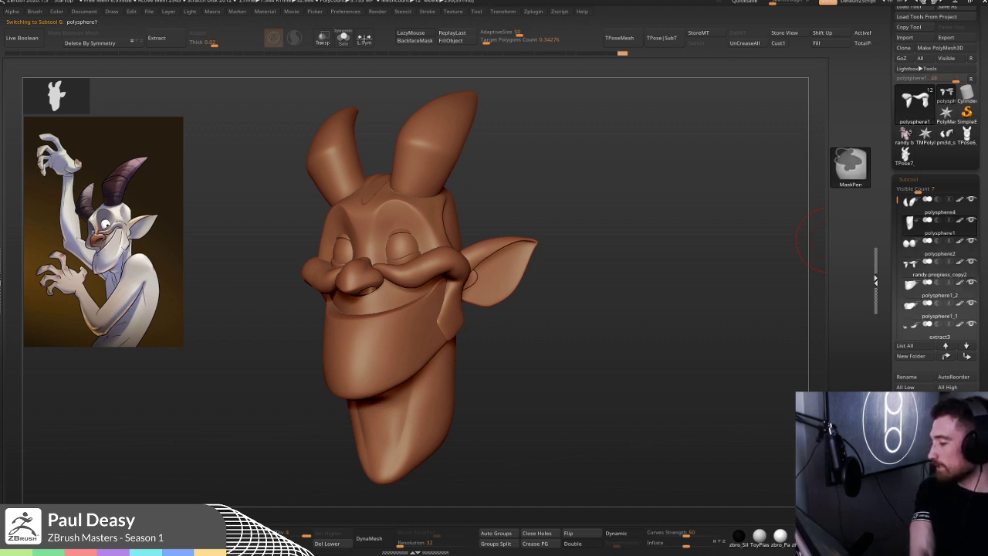
- Move the eyeballs' subtool above polysphere1 and reselect polysphere1
key("Down")
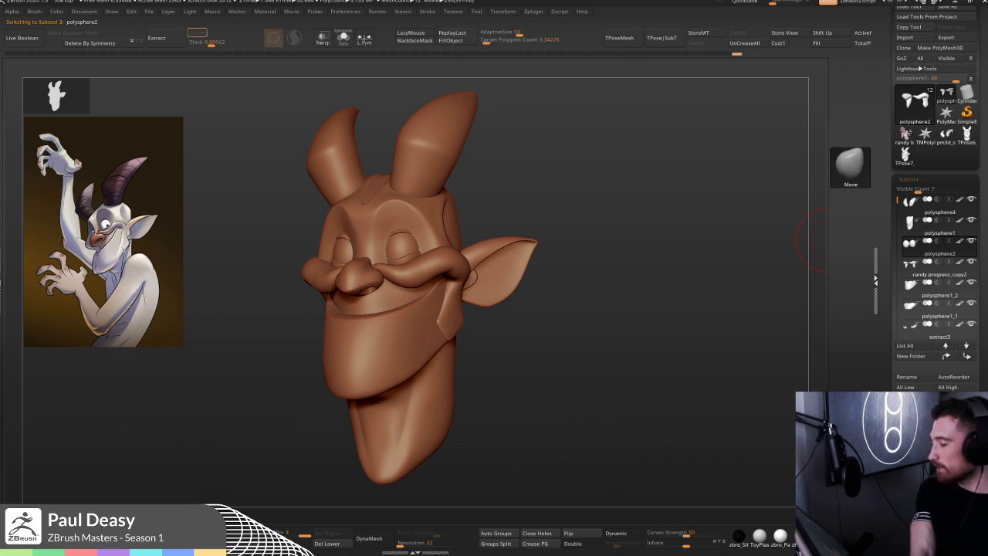
key("ctrl+Up")
key("Down")
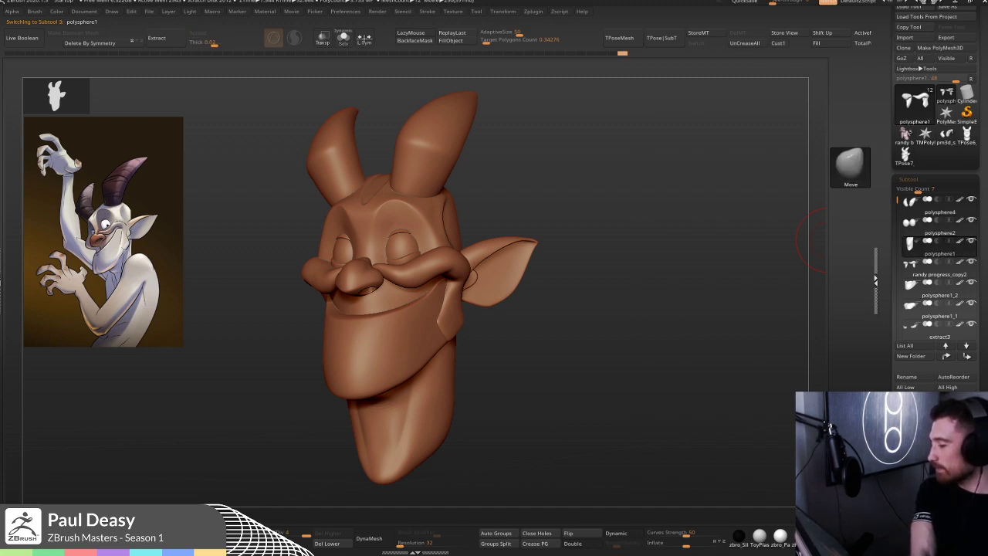
- Merge all subtools listed below polysphere1 into it, leaving the horns and eyeballs separate
key("ctrl+e")
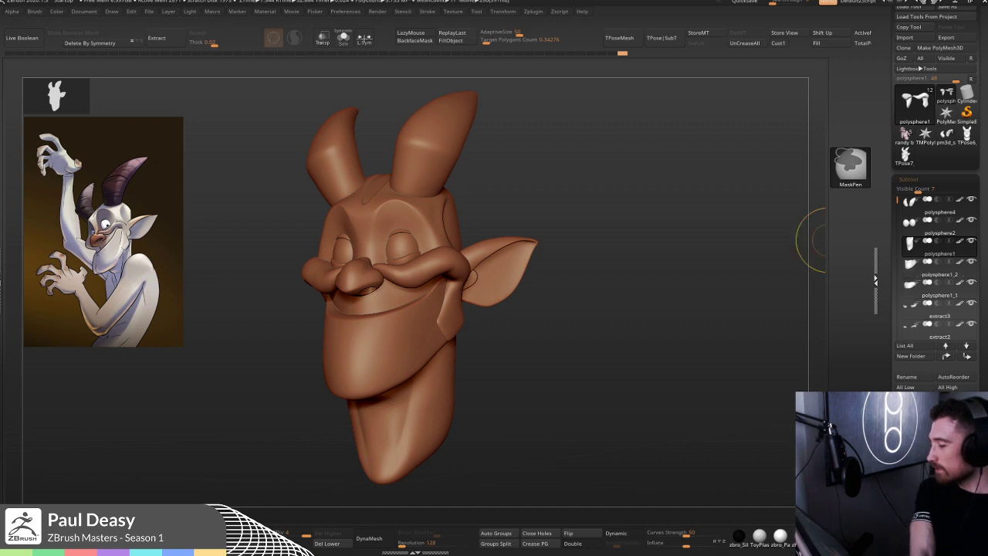
key("ctrl+e")
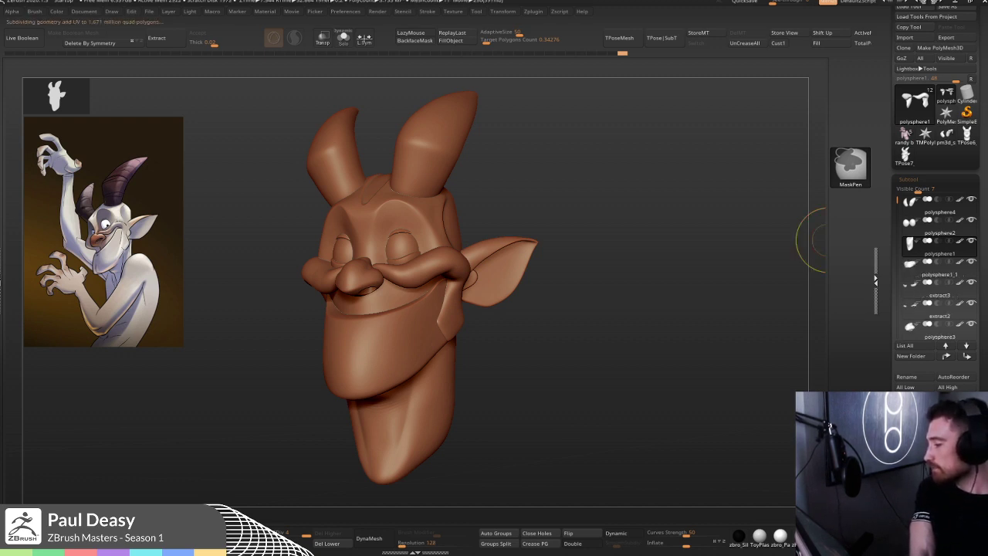
key("ctrl+e")
key("ctrl+e")
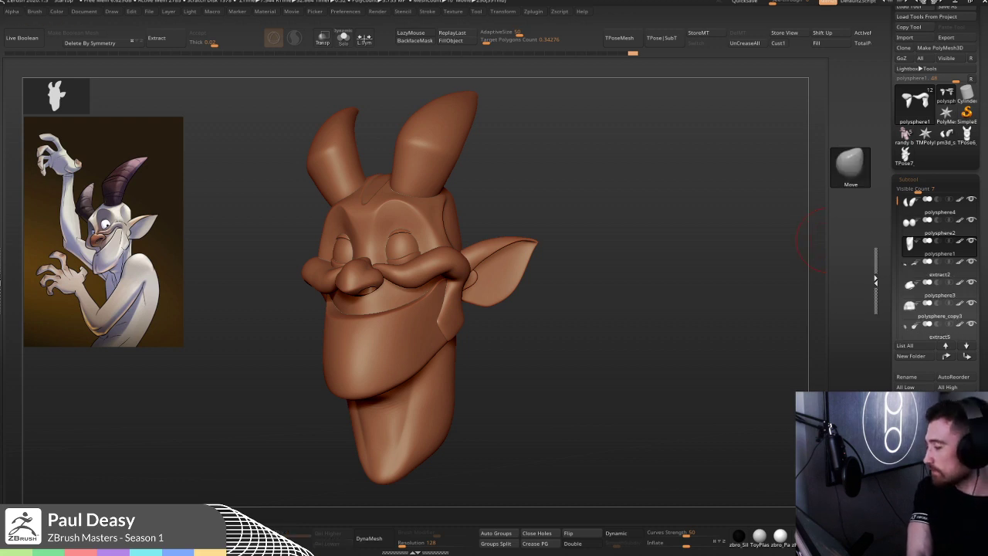
key("ctrl+e")
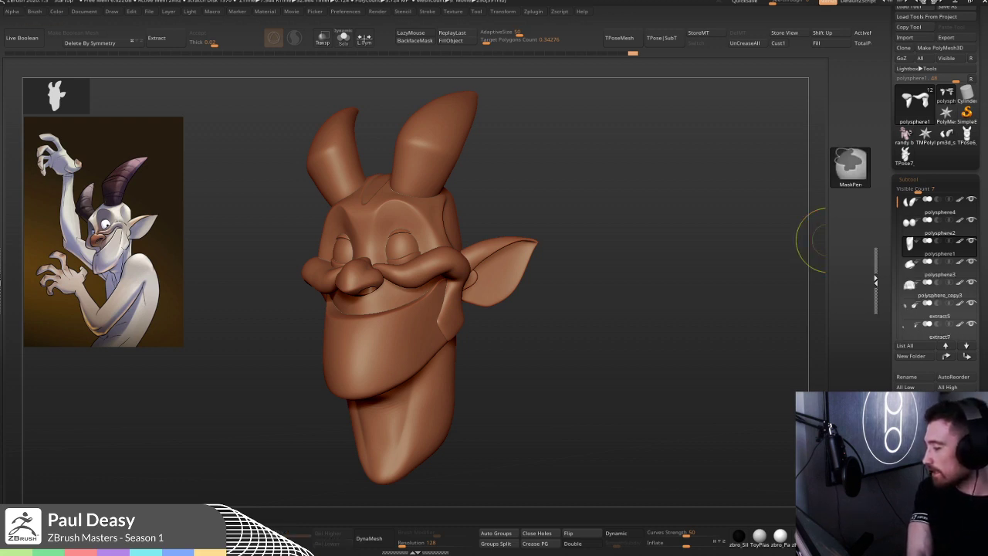
key("ctrl+e")
key("ctrl+e")
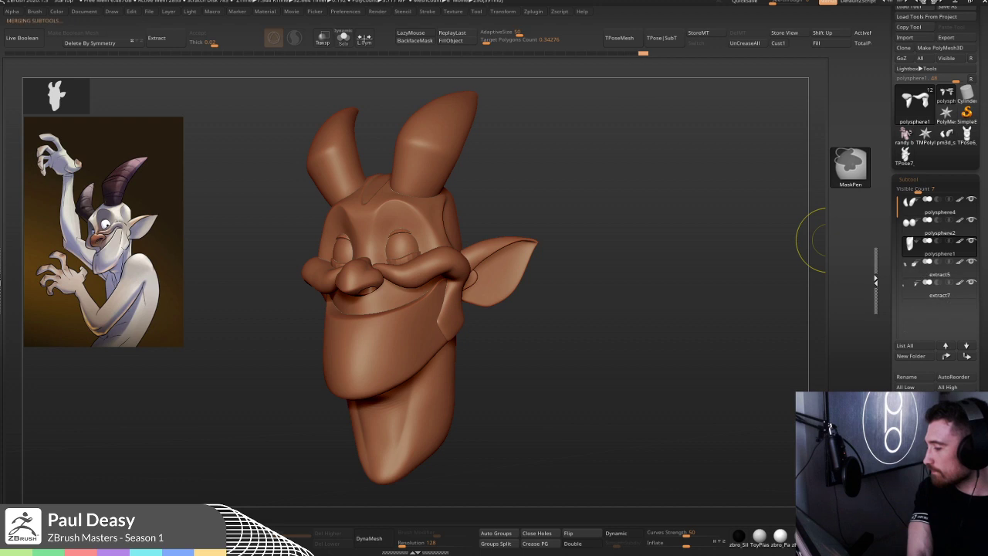
key("ctrl+e")
key("ctrl+e")
- Activate the Move brush, frame the eyes closely and reduce the brush size for working on the eyelids
key("b")
key("m")
key("v")
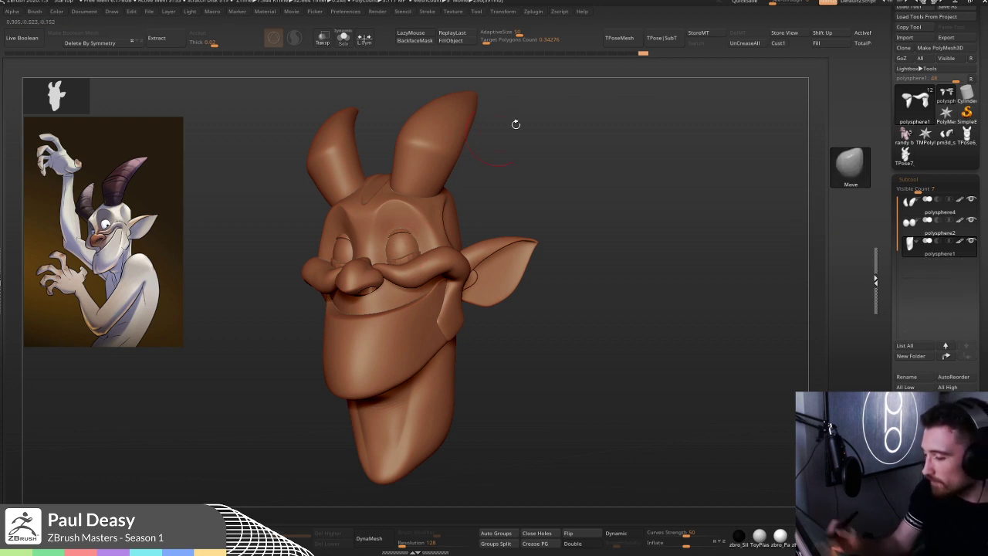
left_click_drag(533, 240, 588, 226)
right_click(588, 226)
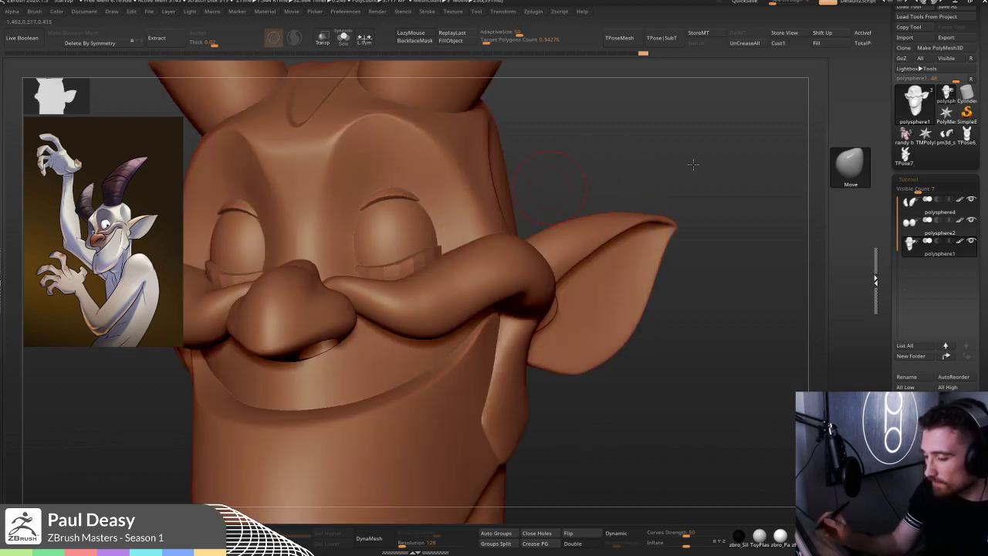
left_click_drag(695, 165, 852, 141, "alt")
right_click_drag(610, 189, 606, 190)
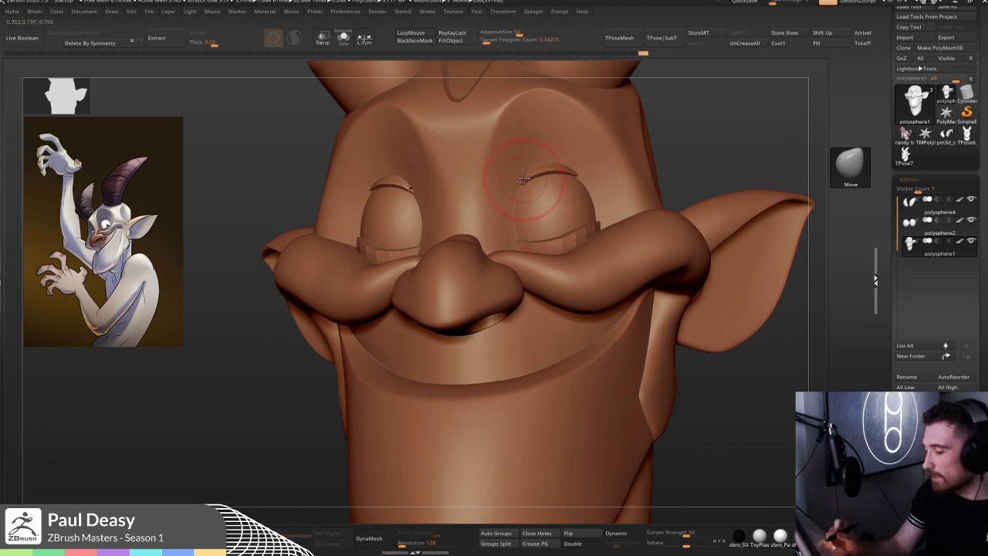
key("s")
left_click(474, 191)
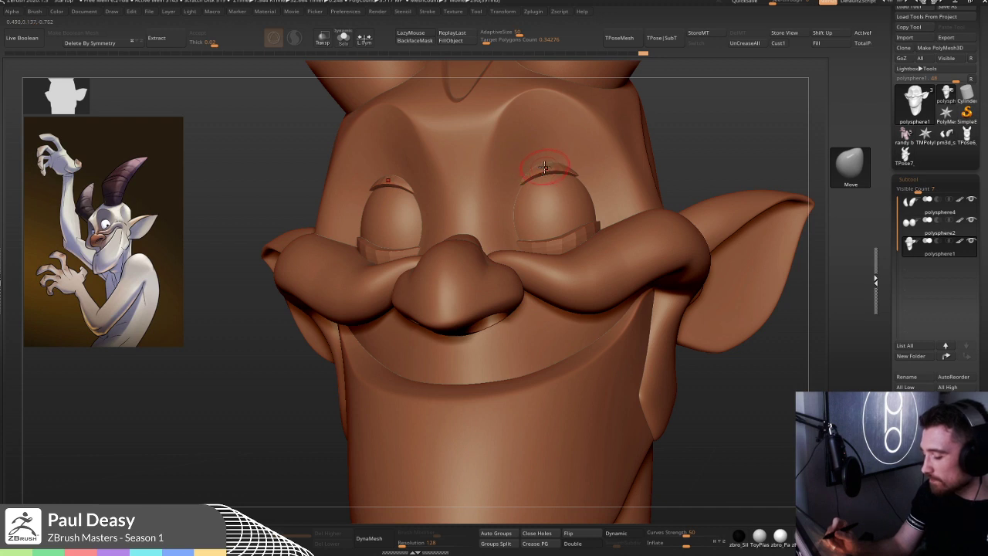
key("space")
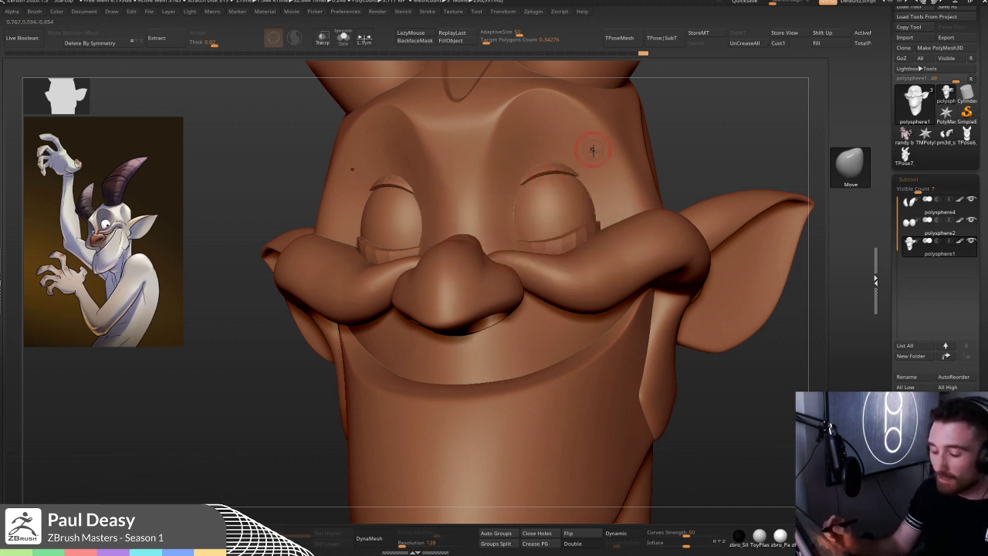
- Split the merged head into separate polygroups with Auto Groups and show them with the polyframe display
key("shift+f")
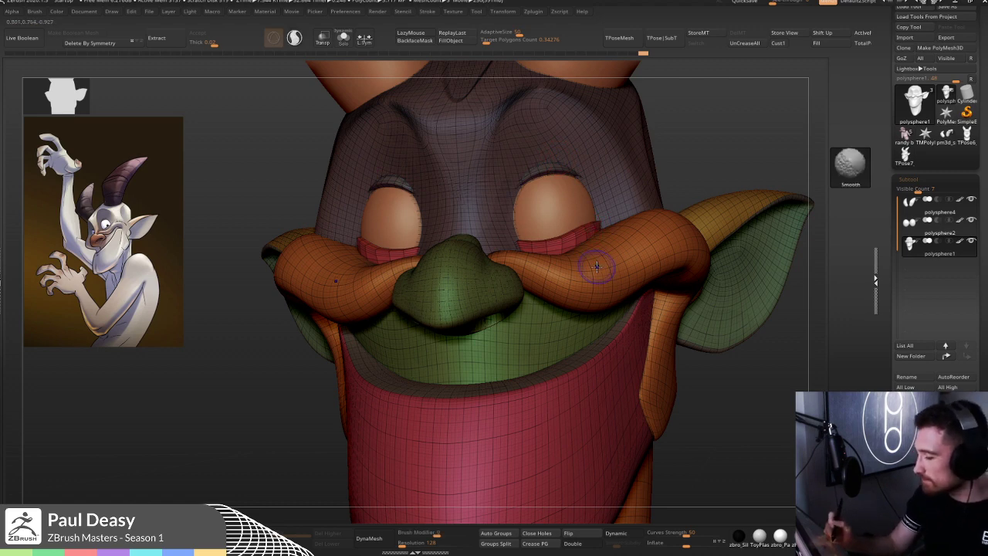
key("shift+f")
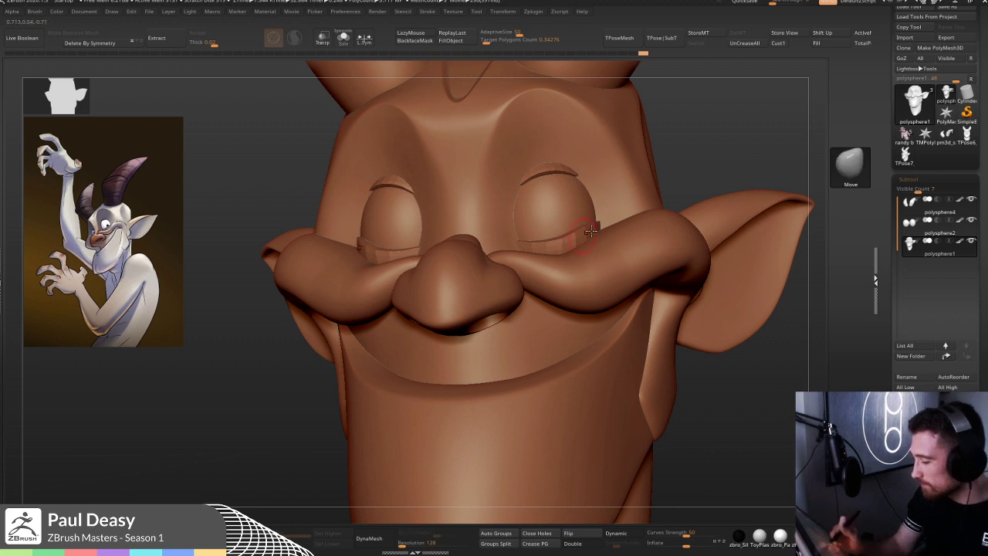
left_click_drag(630, 204, 598, 188, "shift")
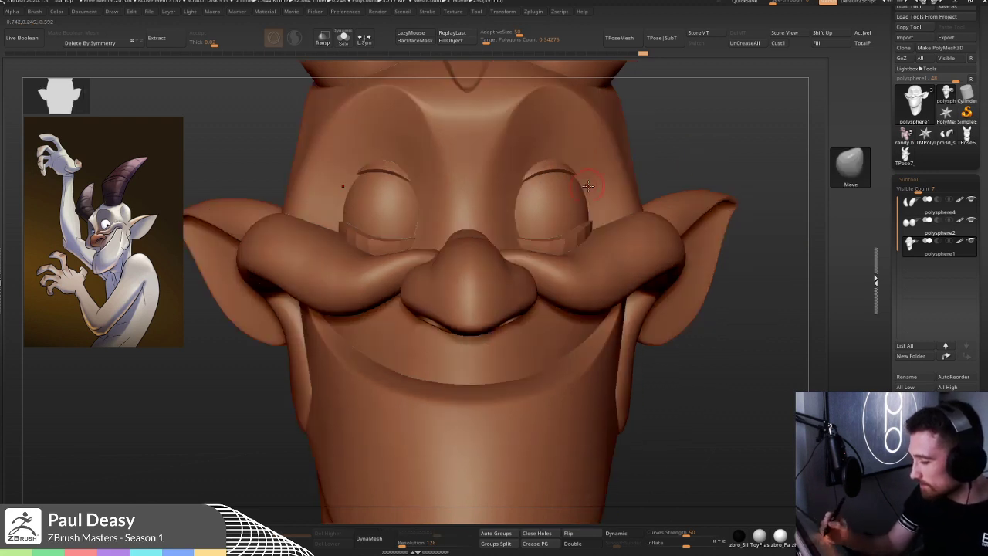
left_click(498, 534)
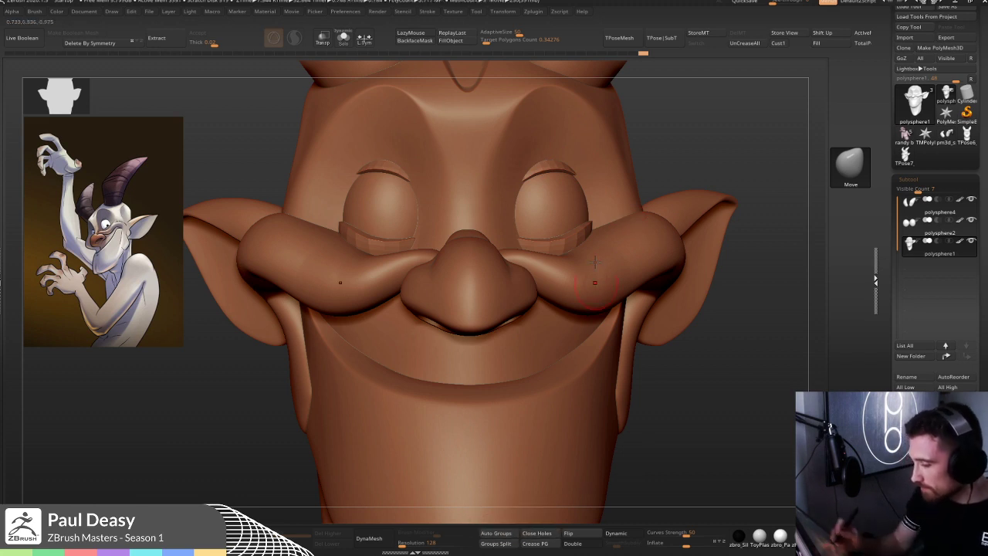
key("shift+f")
- Hide the upper and lower eyelid pieces and mask all remaining parts of the head
left_click(555, 169, "ctrl+shift")
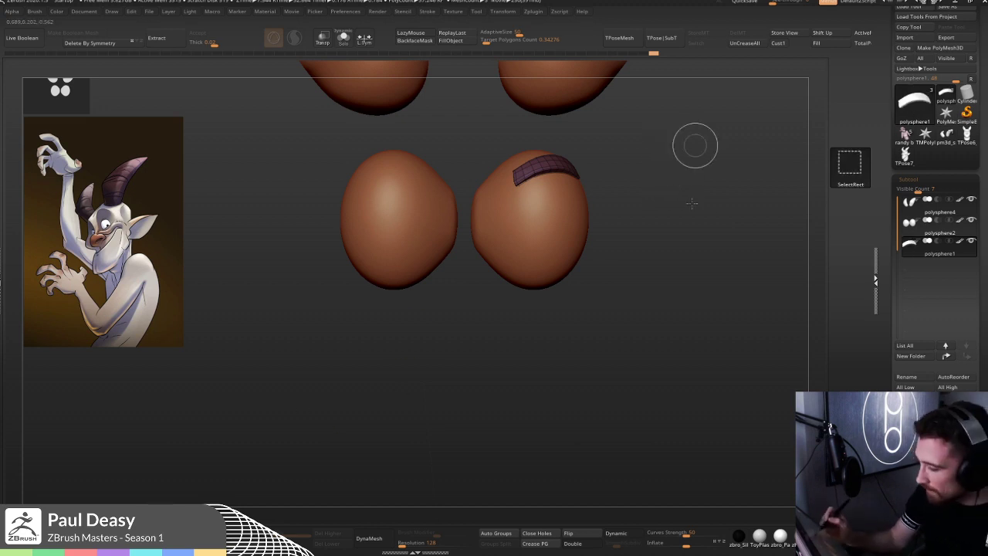
left_click(694, 146, "ctrl+shift")
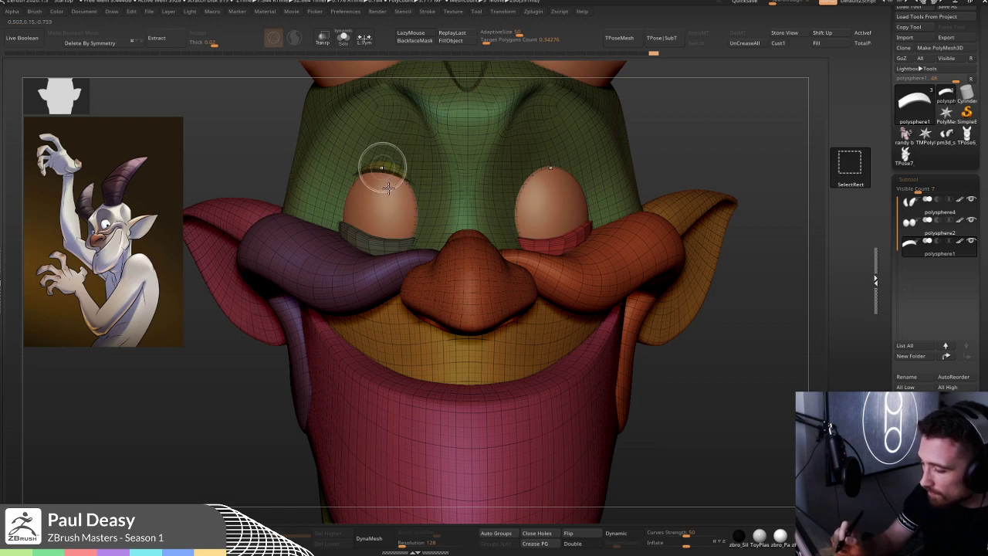
left_click(568, 248, "ctrl+alt+shift")
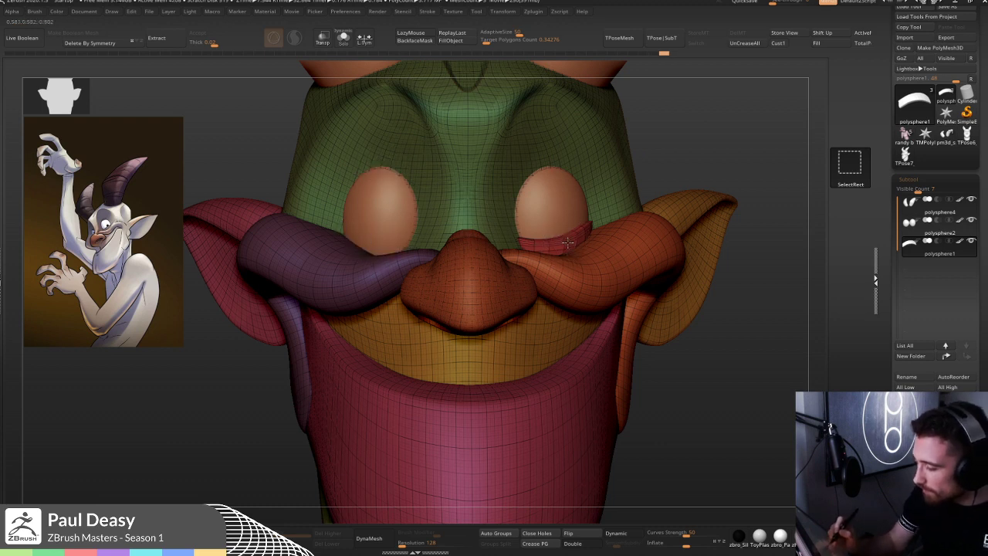
left_click(702, 141, "ctrl")
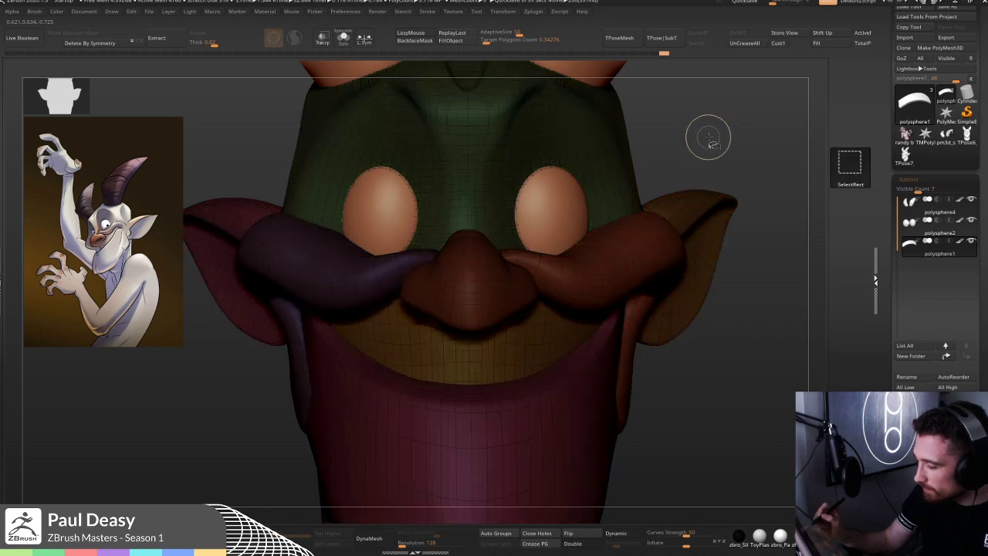
- Show the whole head again and split the unmasked eyelids from the masked parts into a separate subtool
left_click(708, 139, "ctrl+shift")
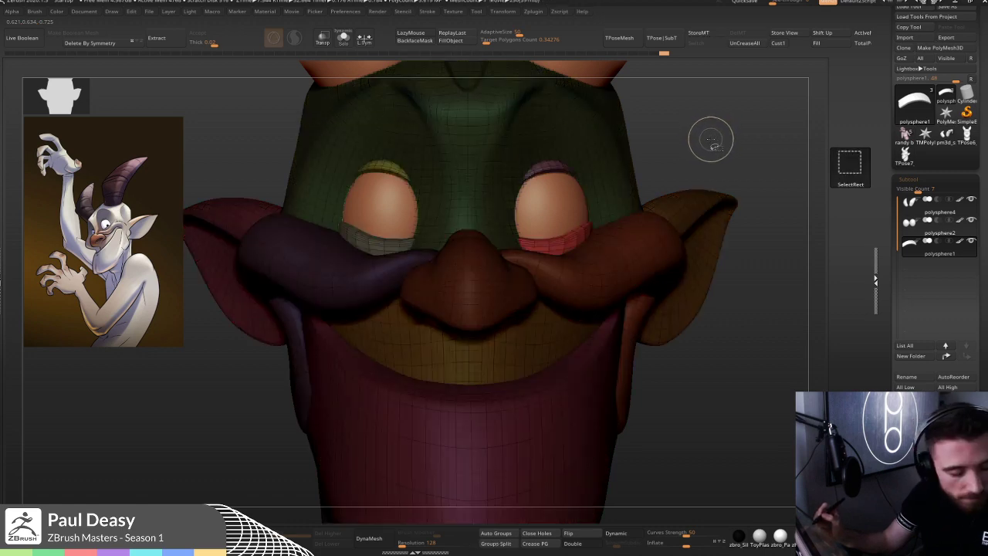
key("ctrl+shift+s")
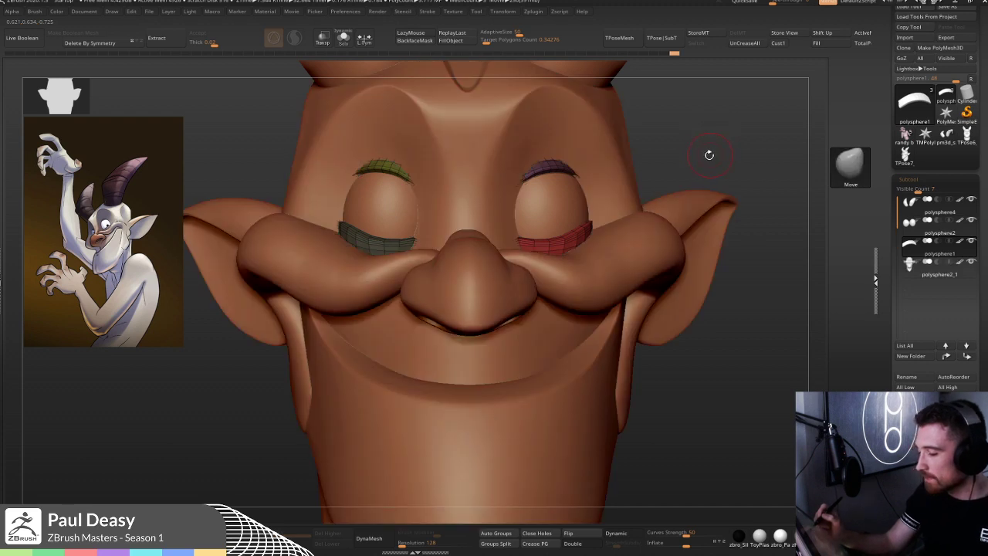
- Subdivide the eyelids with the polyframe display off, and merge the rest of the head back into their subtool
key("ctrl")
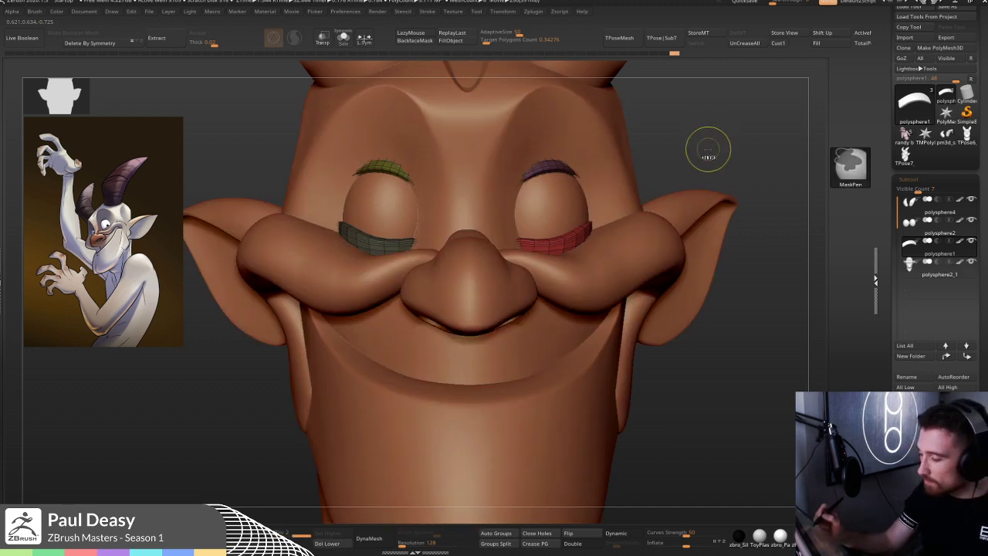
key("shift+f")
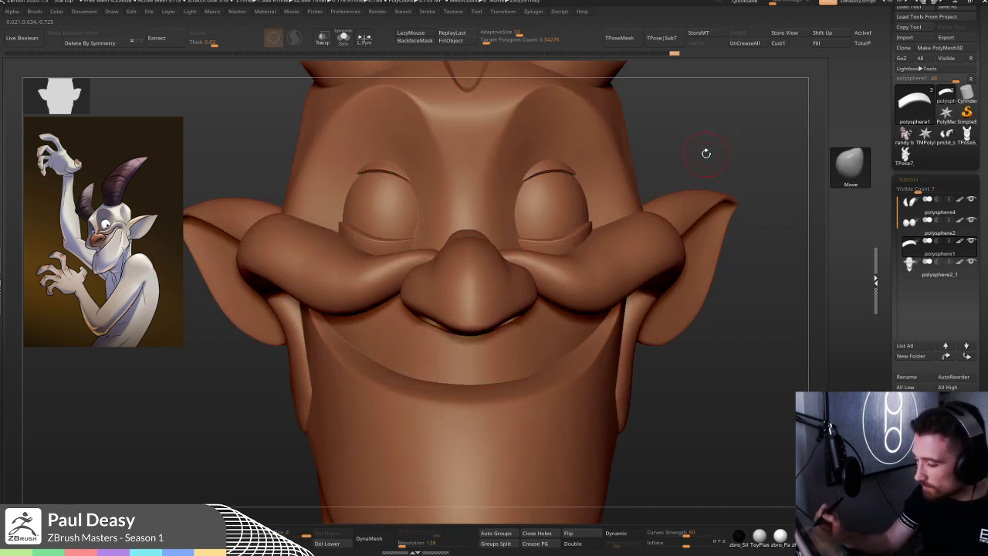
key("ctrl")
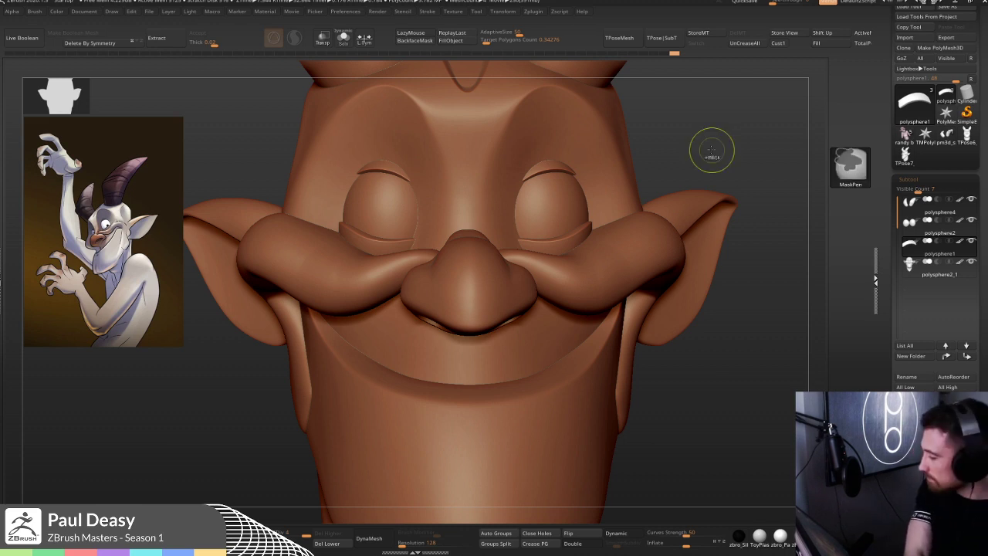
key("ctrl+z")
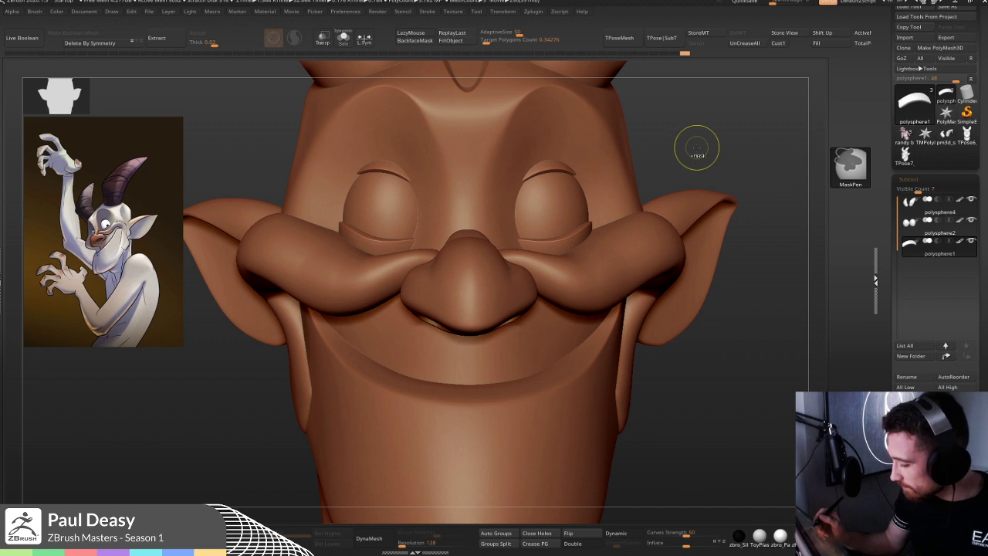
- Check the merged head in Solo mode and fuse its pieces with DynaMesh at resolution 616
key("ctrl+s")
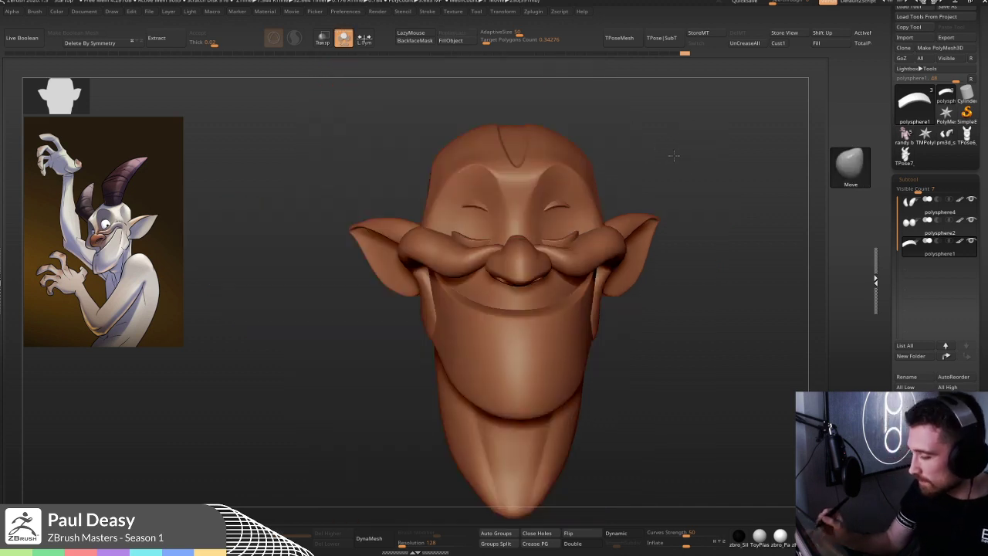
left_click_drag(674, 156, 571, 229, "alt")
key("space")
left_click_drag(655, 224, 563, 285)
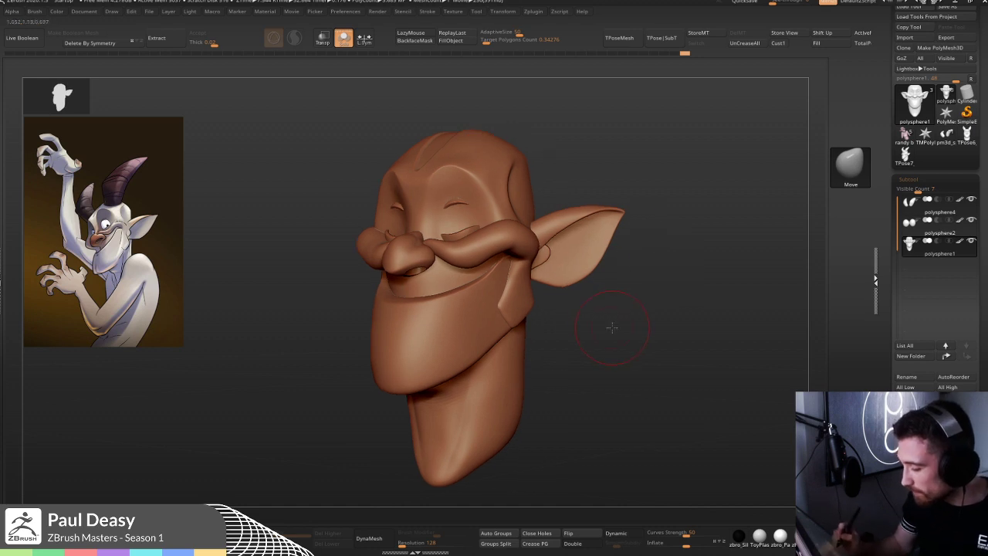
left_click_drag(611, 327, 614, 307)
key("alt+s")
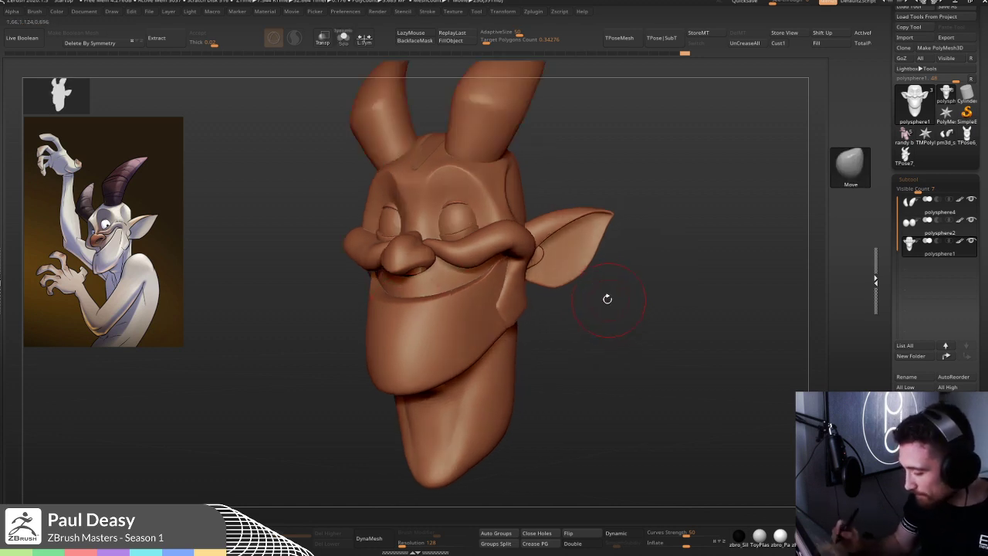
left_click_drag(556, 342, 543, 429)
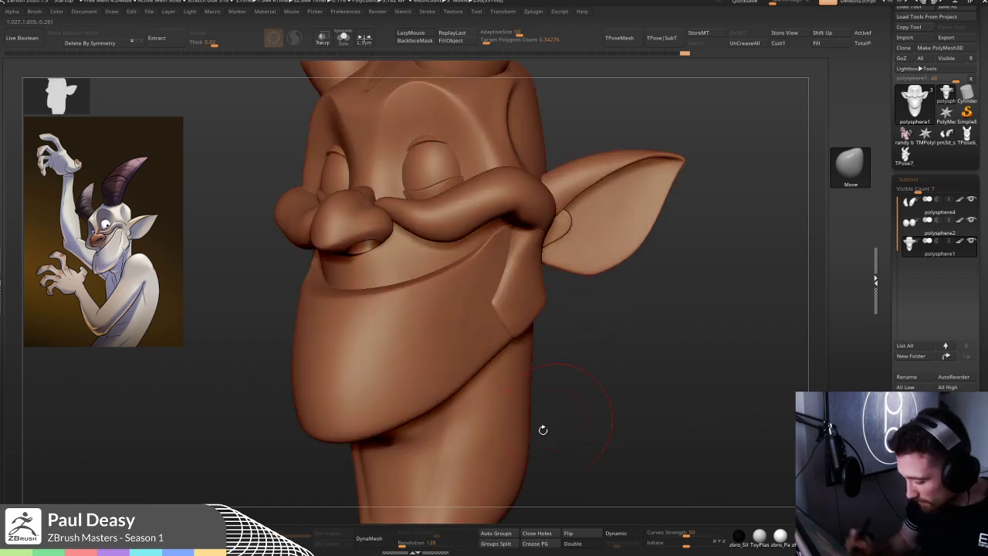
left_click(370, 538)
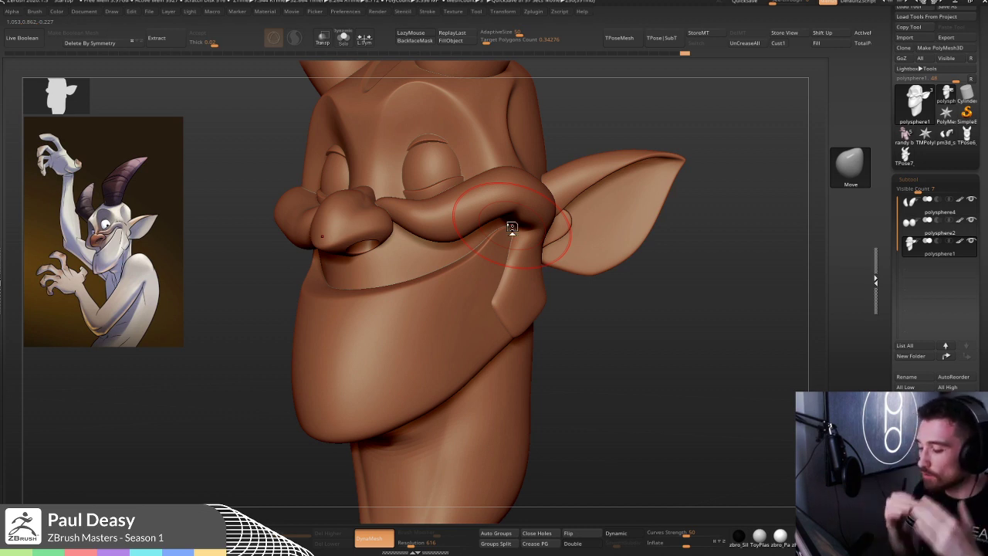
- Examine the eyelids, mouth line, cheeks and jaw of the DynaMeshed head from the front and side
left_click_drag(647, 315, 680, 318)
left_click_drag(477, 145, 468, 125)
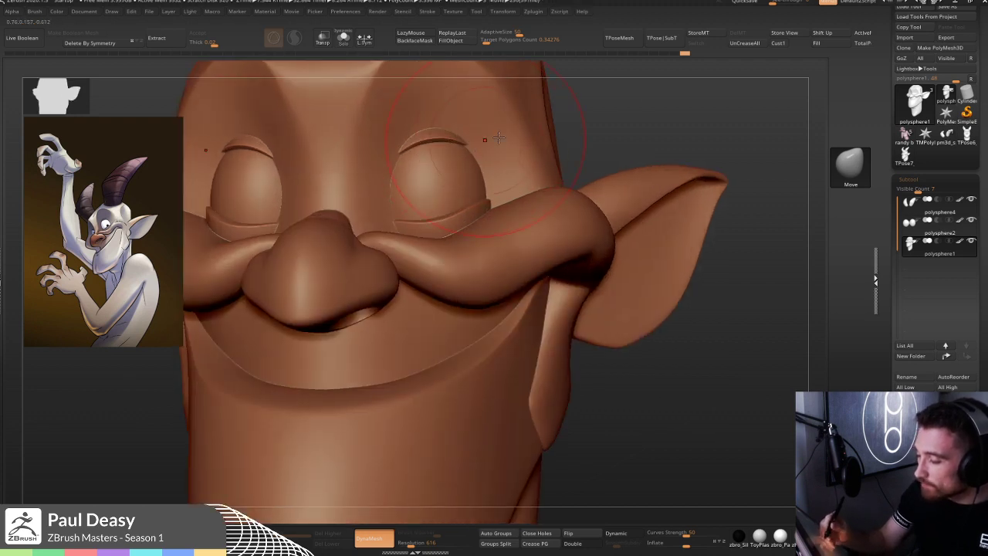
key("space")
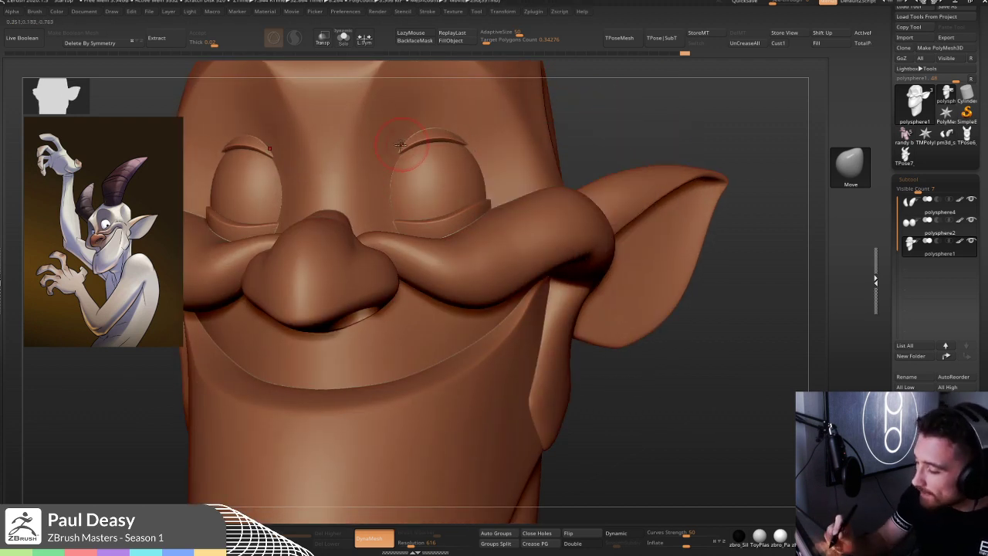
mouse_move(542, 342)
right_mouse_down()
mouse_move(552, 306)
mouse_move(544, 327)
right_mouse_up()
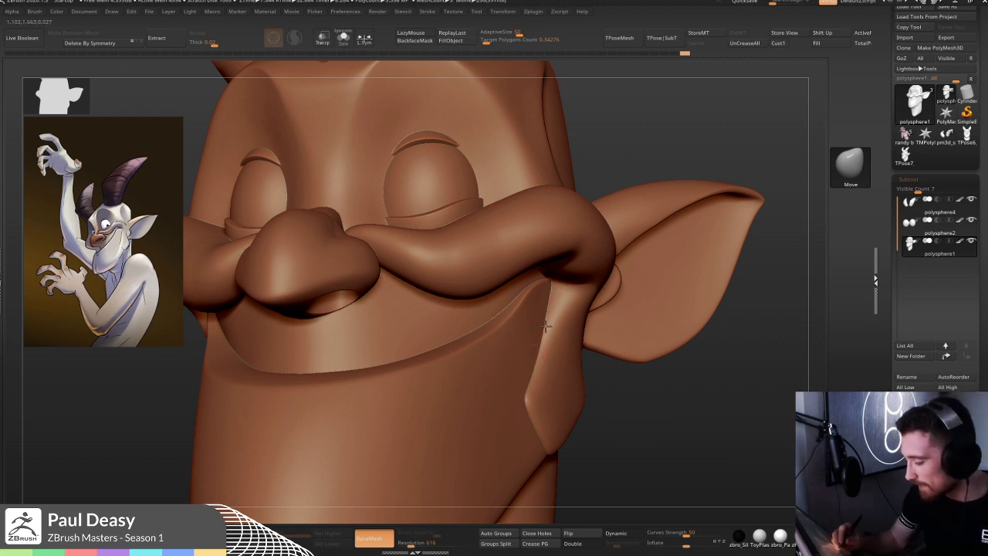
right_click_drag(555, 297, 533, 404)
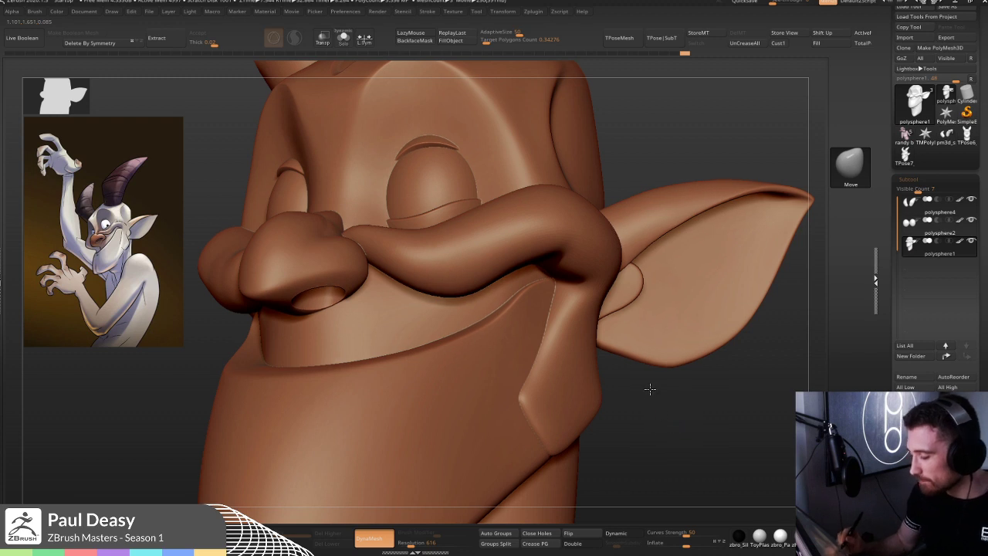
key("f")
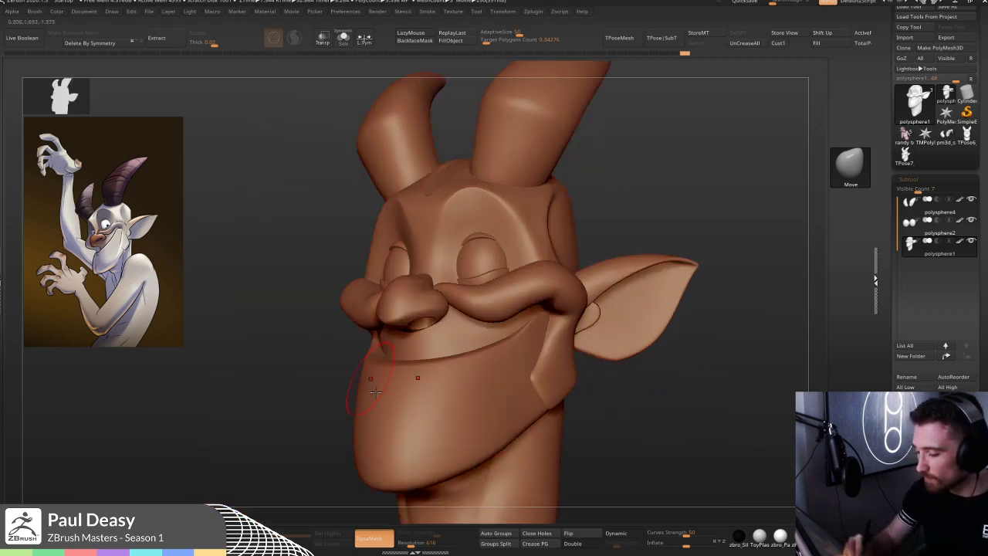
left_click_drag(710, 337, 587, 344)
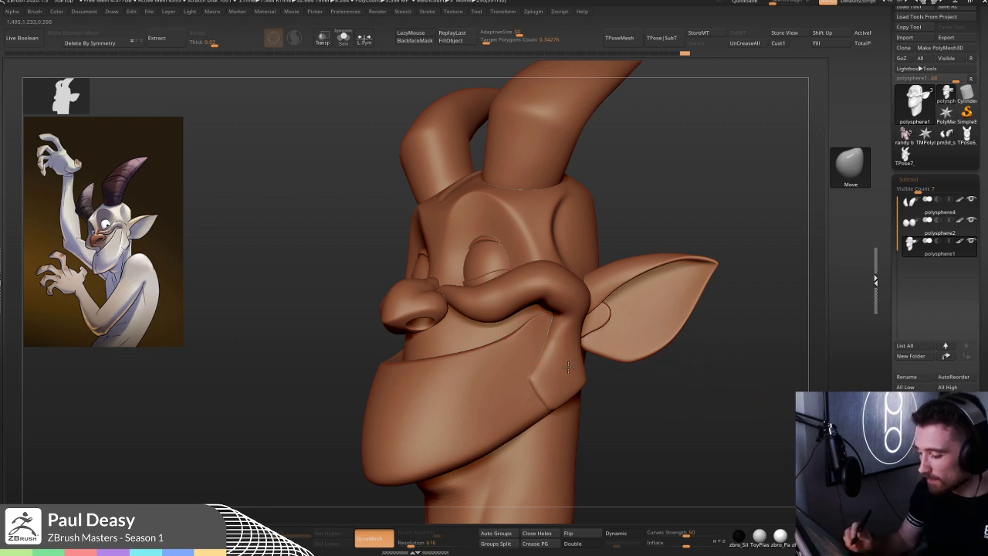
right_click_drag(568, 368, 569, 366, "shift")
right_click(678, 298)
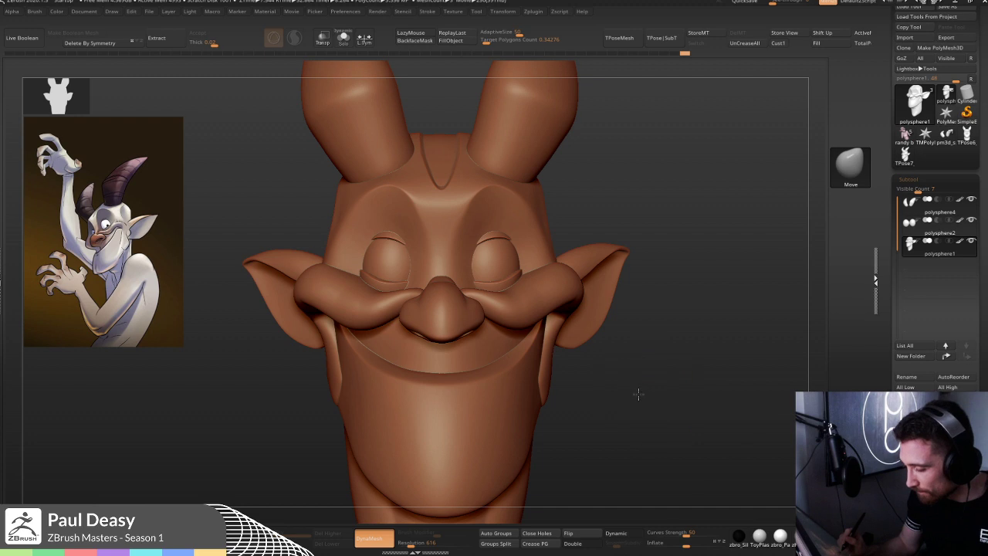
left_click_drag(639, 394, 646, 390)
- Isolate the head by hiding the horns and eyeballs, and duplicate its subtool
key("alt+s")
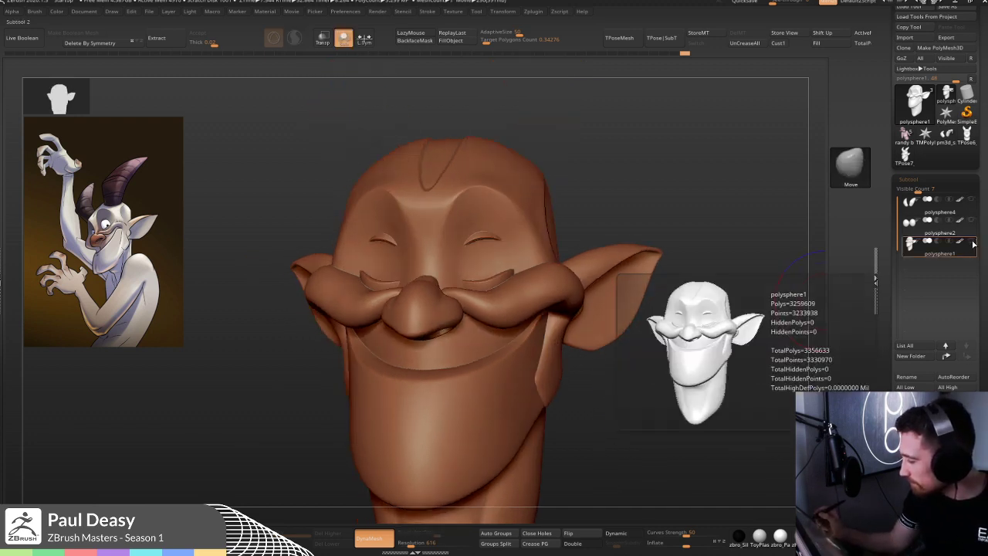
left_click_drag(698, 340, 702, 319, "alt")
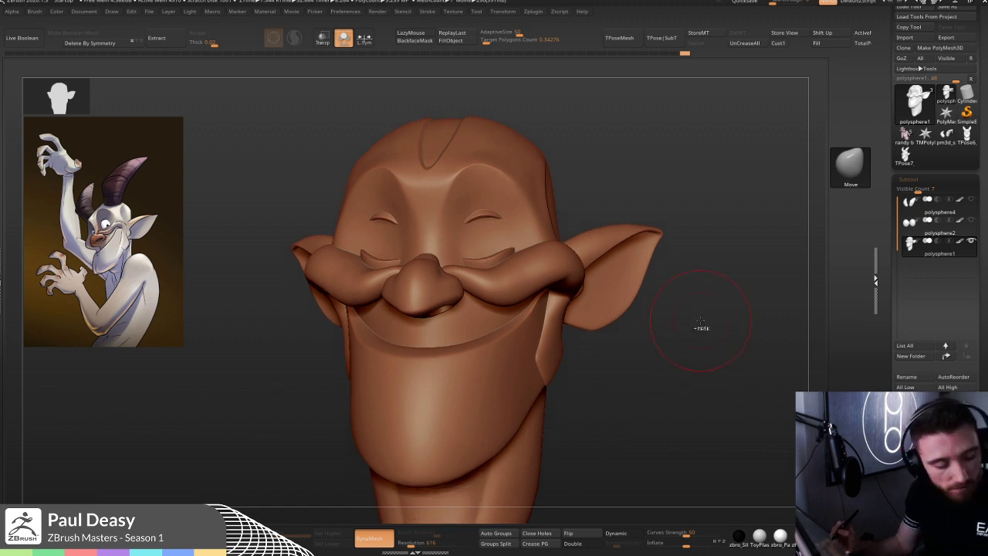
key("ctrl+shift")
key("ctrl+shift+d")
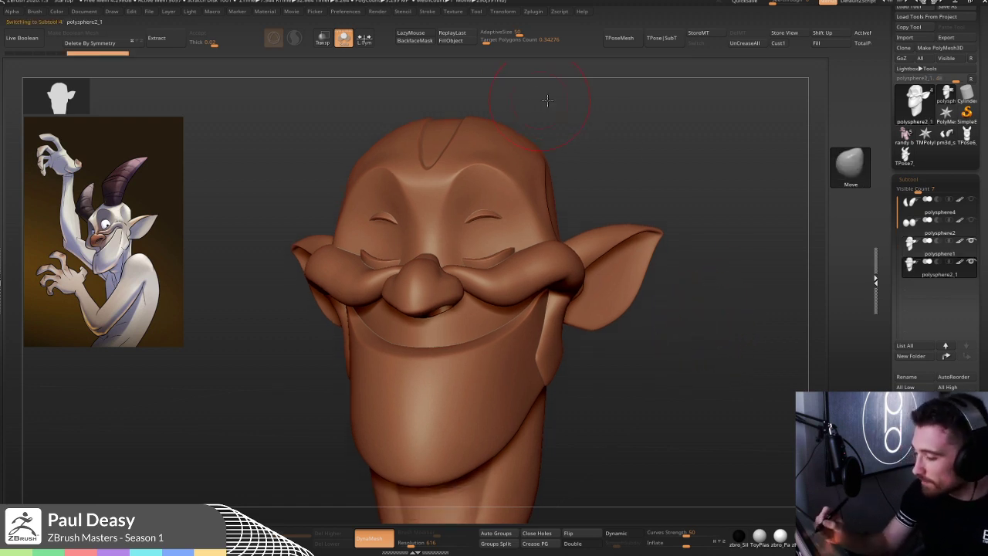
- Try to ZRemesh the duplicated head with the Target Polygons Count set to 6.1691
left_click_drag(549, 97, 559, 100, "shift")
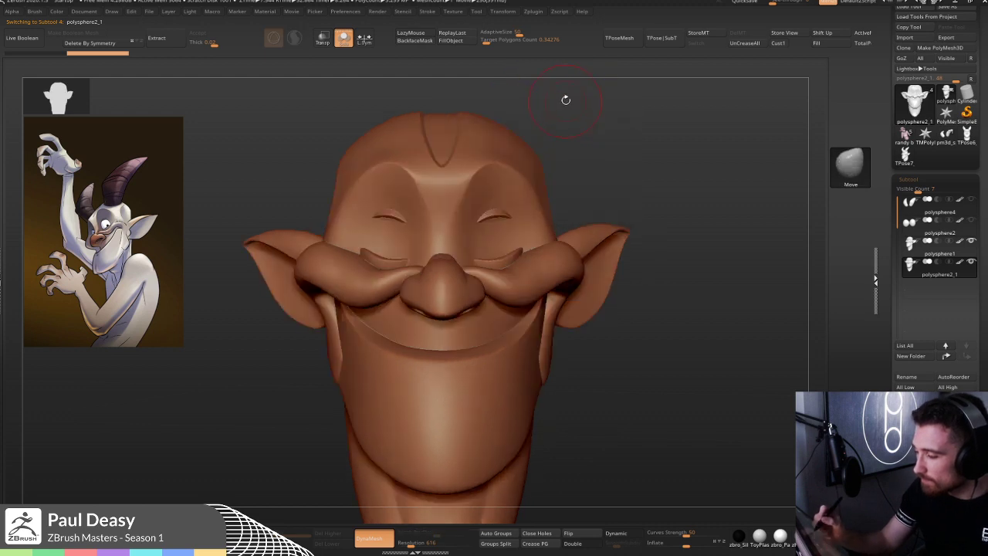
key("space")
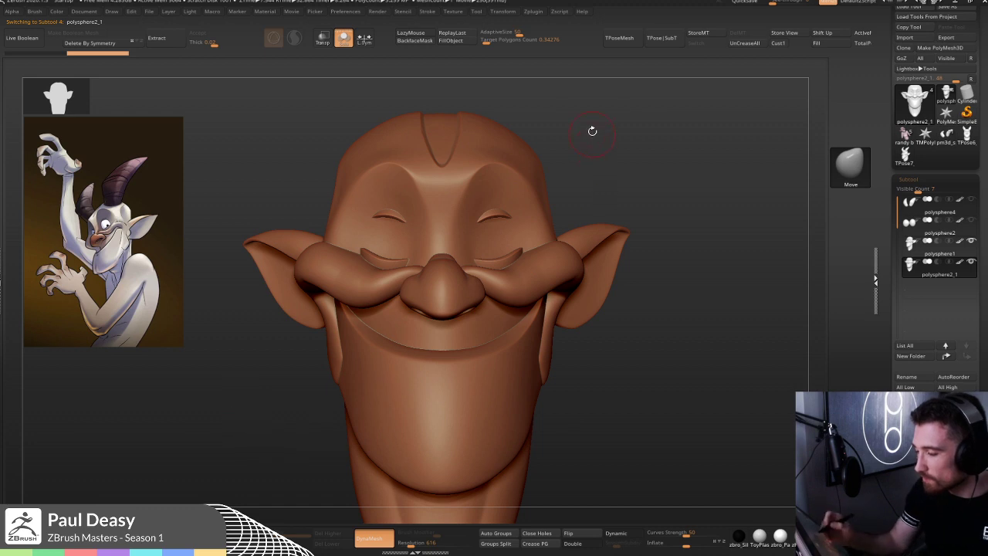
left_click_drag(486, 42, 495, 39)
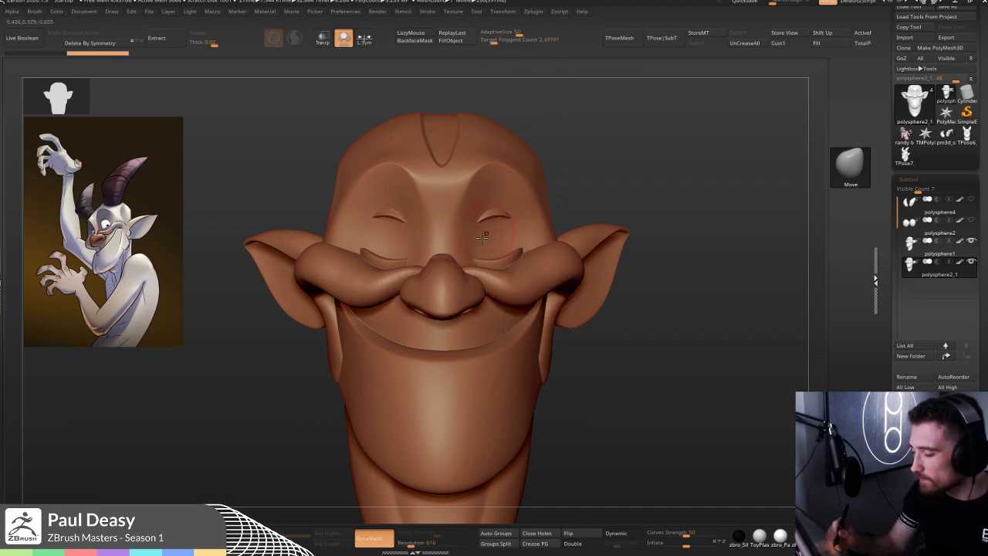
left_click_drag(492, 40, 485, 40)
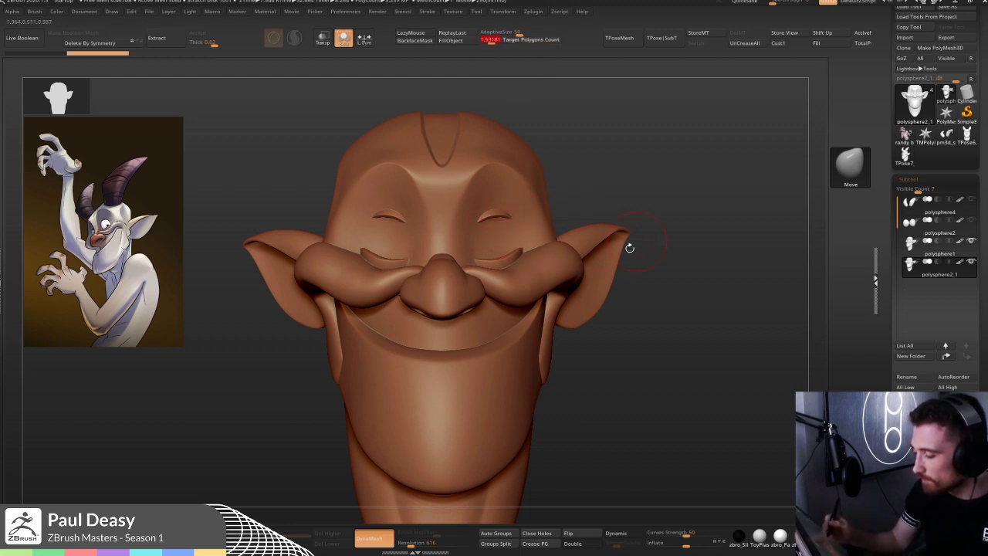
left_click(495, 40)
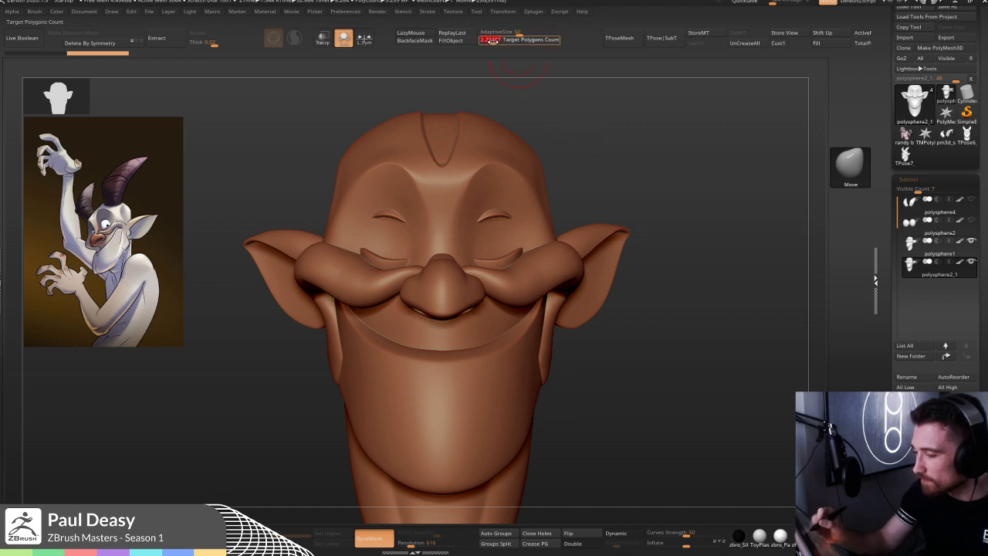
left_click_drag(496, 41, 501, 41)
key("ctrl+shift+r")
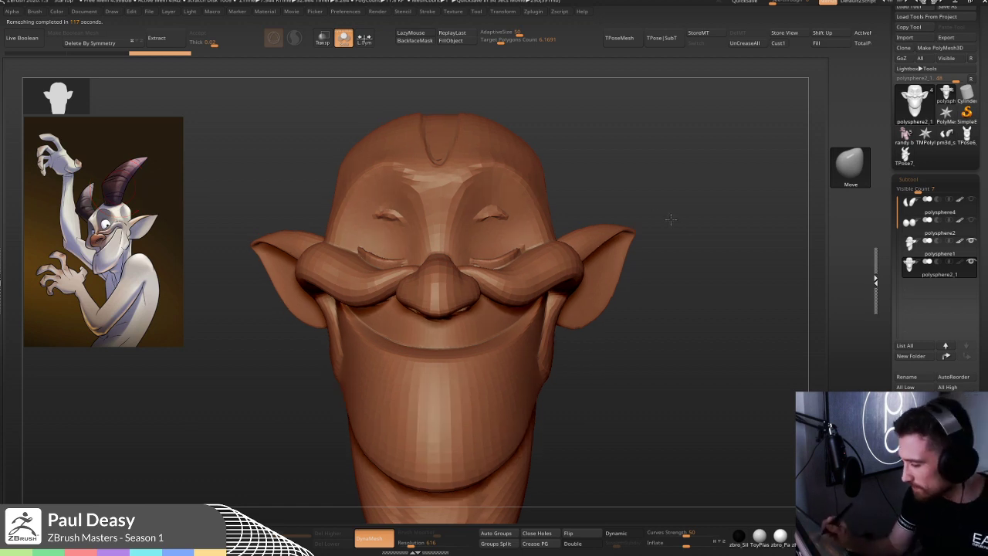
- Inspect the remeshed surface around the eyes and brow, and undo the remesh
left_click_drag(662, 207, 643, 224)
key("space")
key("space")
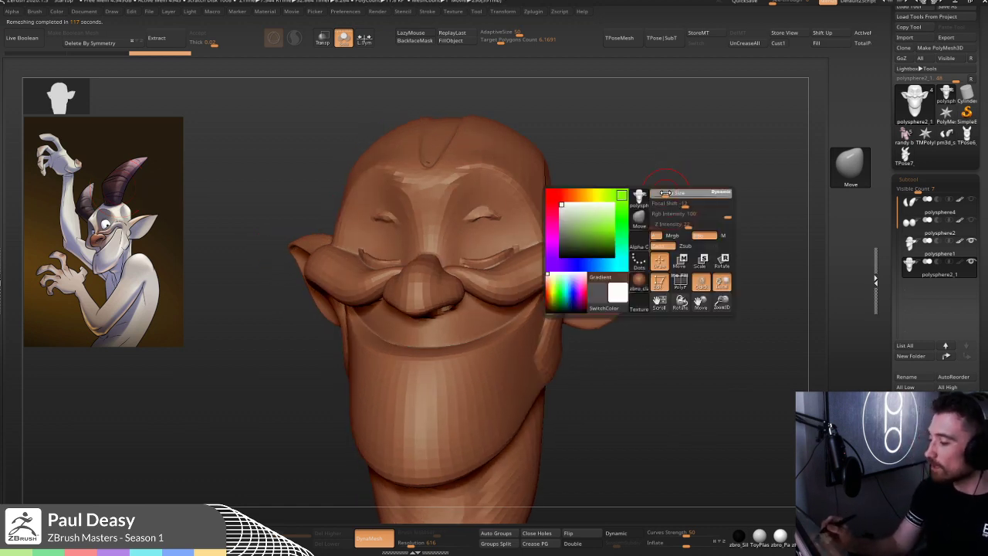
left_click_drag(646, 192, 507, 249)
key("space")
left_click_drag(664, 170, 716, 169)
mouse_move(649, 168)
left_mouse_down()
mouse_move(712, 164)
mouse_move(655, 178)
left_mouse_up()
key("space")
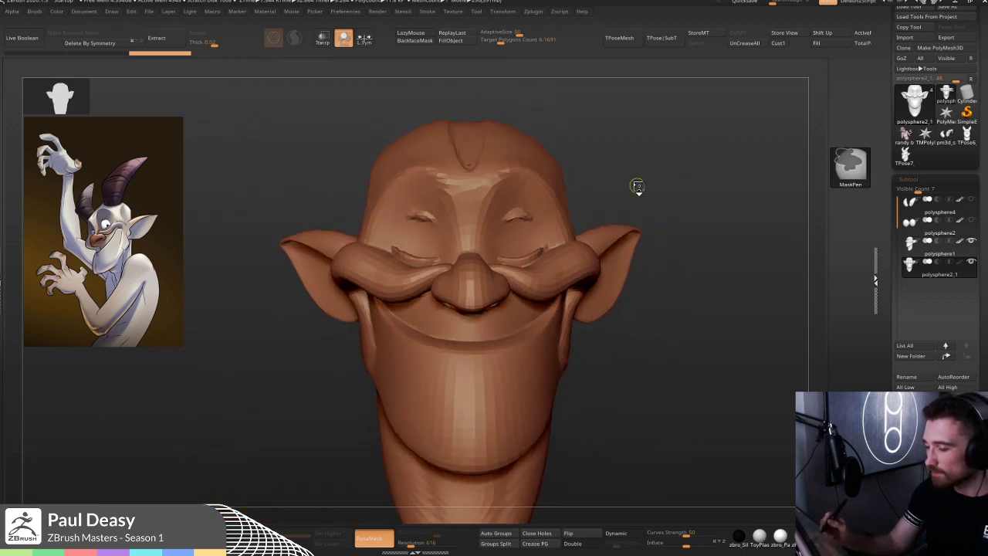
key("space")
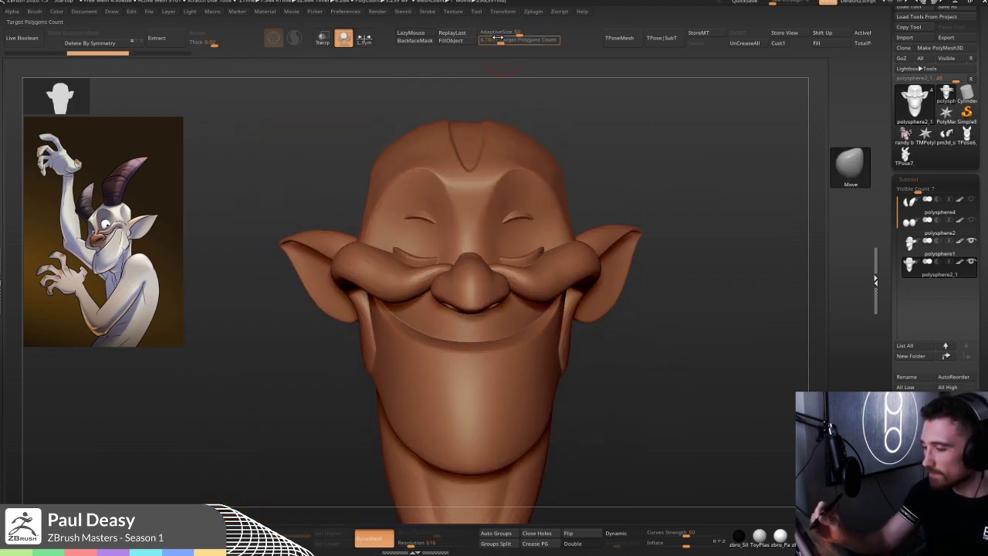
- Set the Target Polygons Count to 9.26063 and ZRemesh the duplicated head with it
left_click(504, 41)
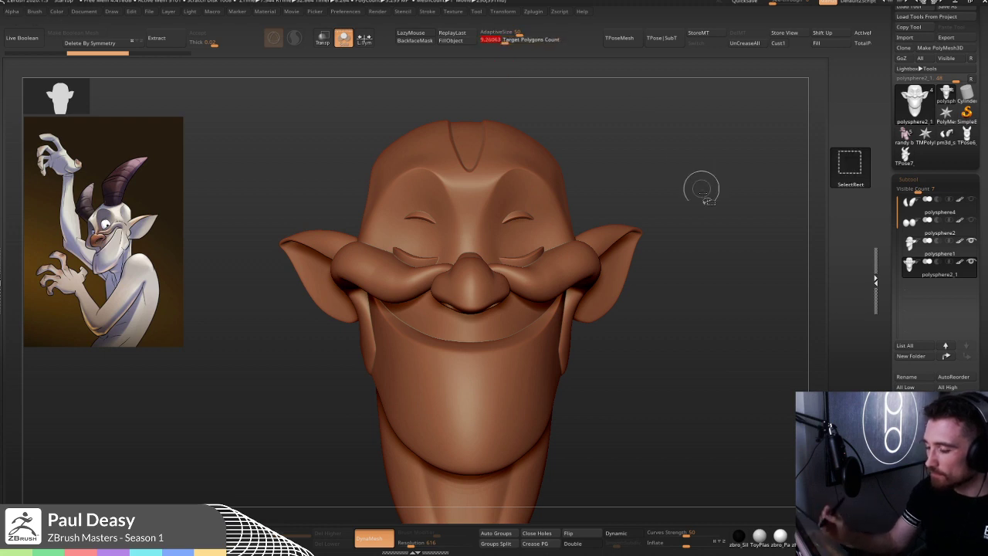
key("ctrl+shift+r")
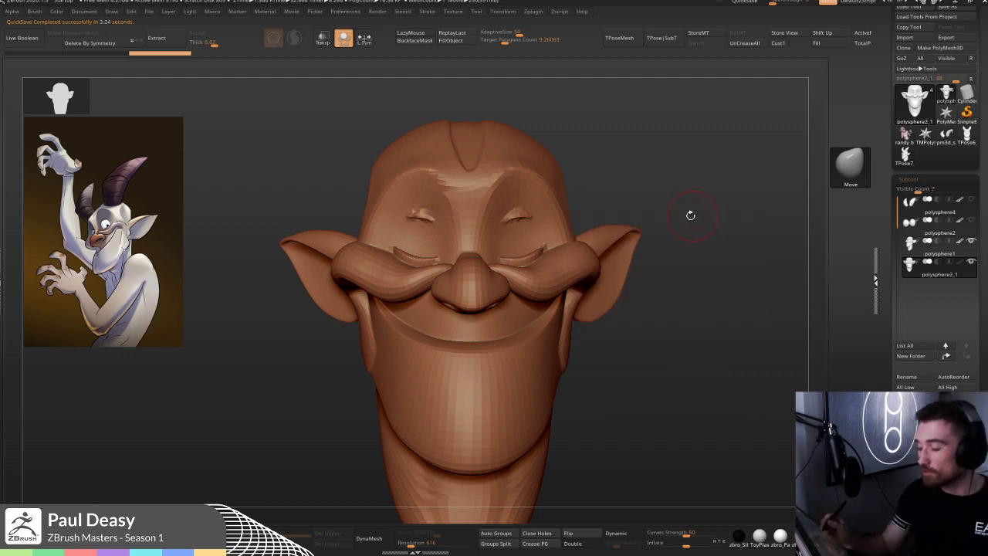
key("space")
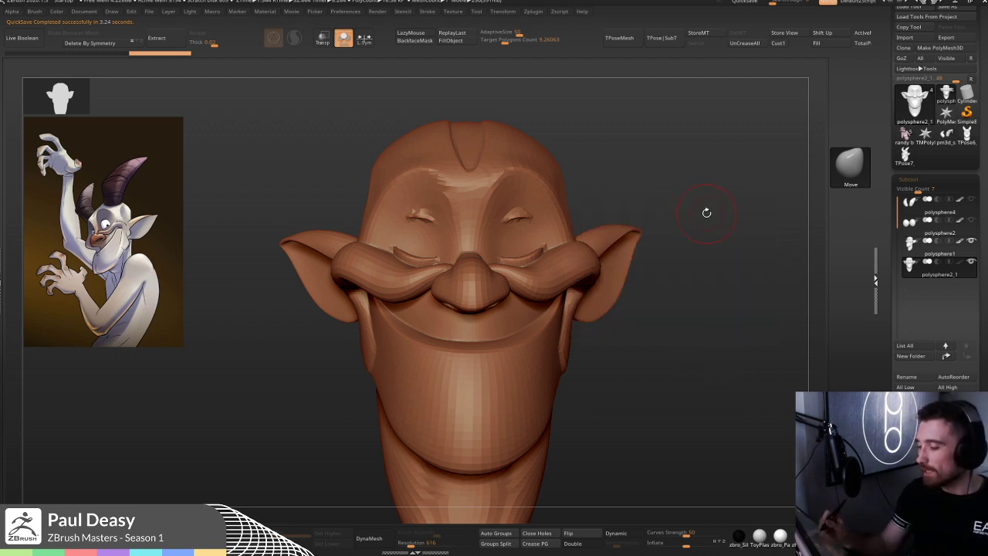
left_click_drag(704, 212, 650, 254)
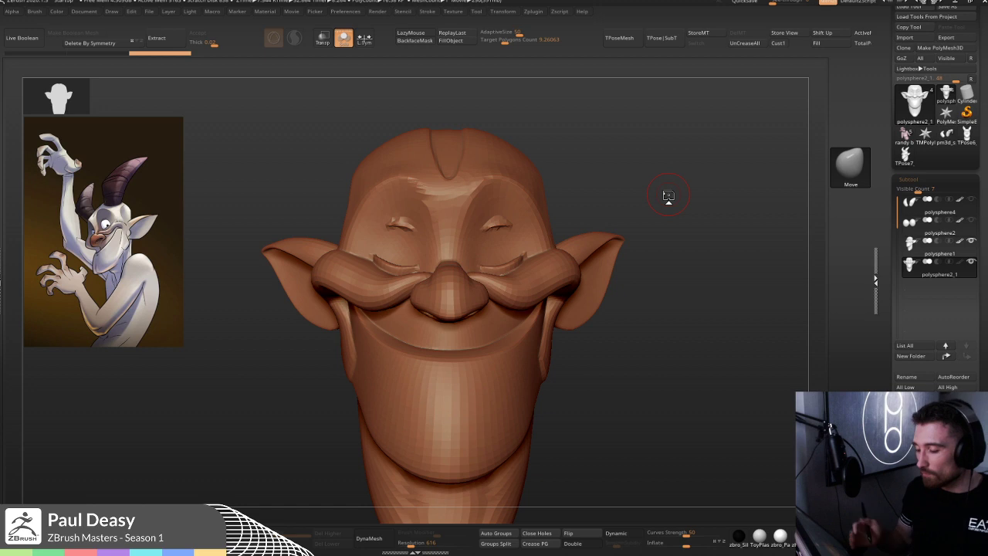
left_click_drag(666, 200, 640, 223)
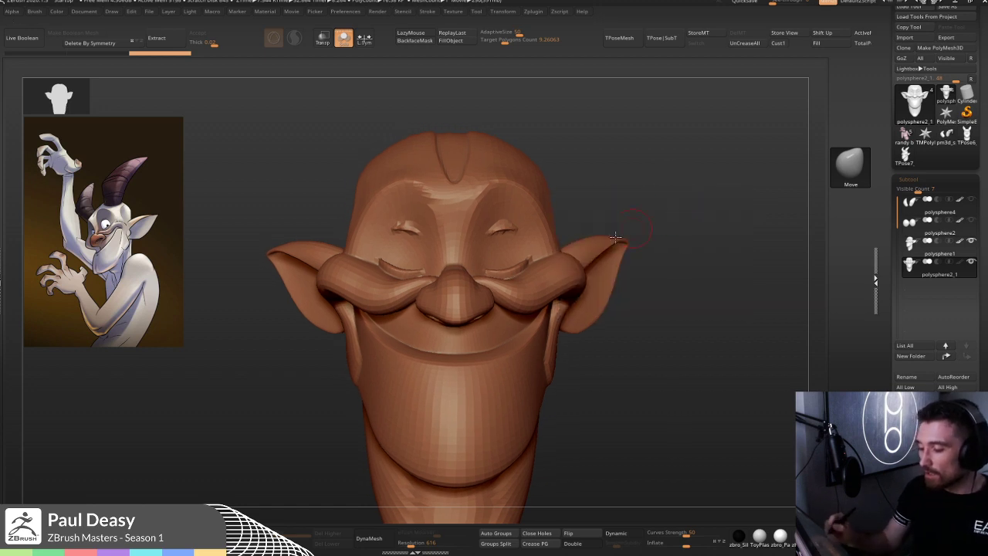
left_click_drag(668, 275, 610, 286)
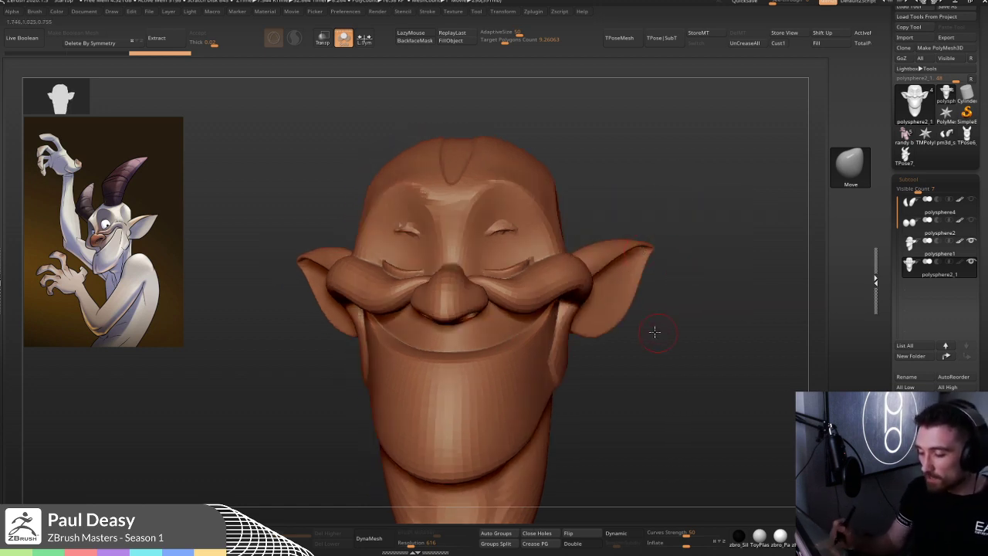
left_click_drag(656, 335, 542, 408)
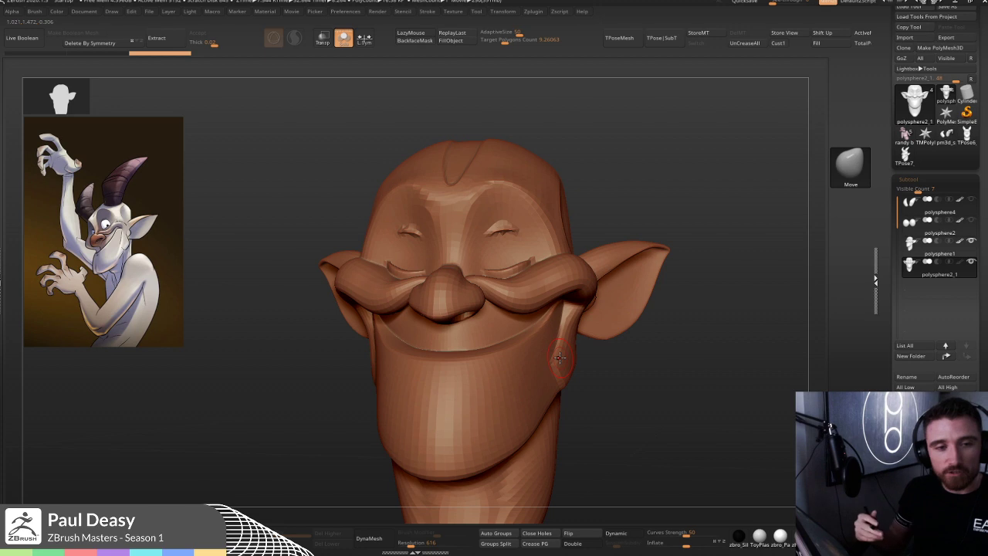
key("space")
left_click_drag(600, 363, 600, 359)
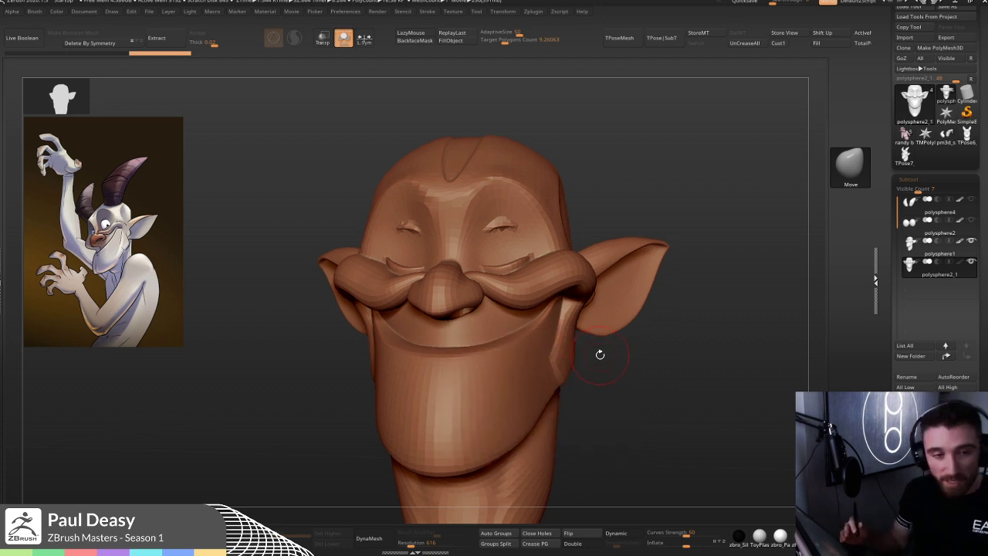
left_click_drag(609, 354, 613, 353, "shift")
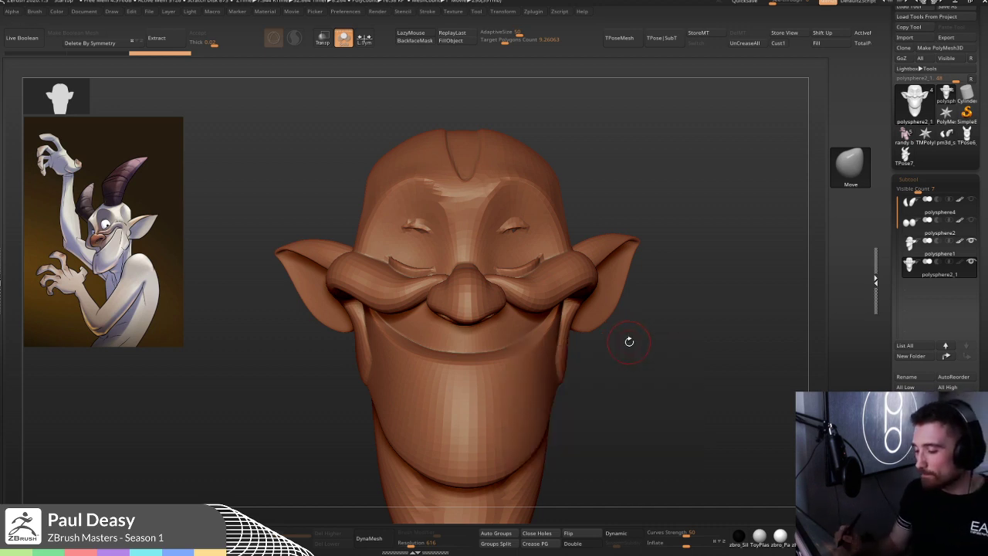
left_click_drag(636, 339, 619, 342)
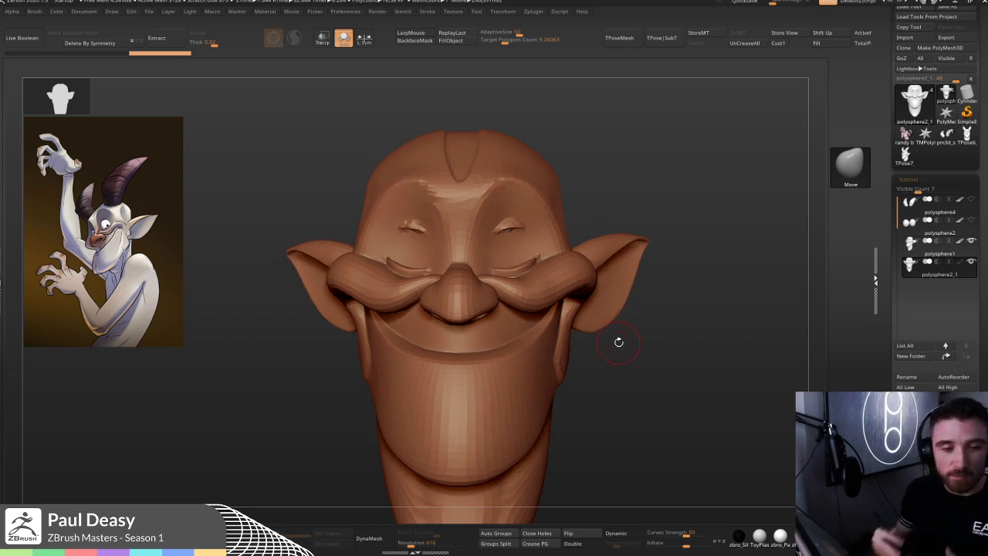
left_click_drag(655, 315, 643, 325)
- Nudge the rear corners of the jaw below the ears with small symmetrical Move brush strokes
key("space")
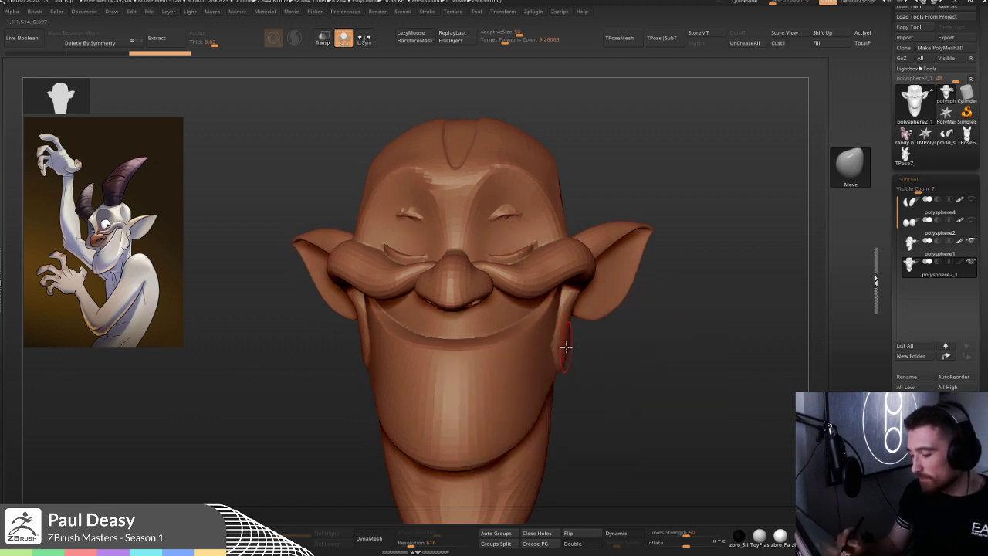
left_click_drag(566, 347, 571, 348, "shift")
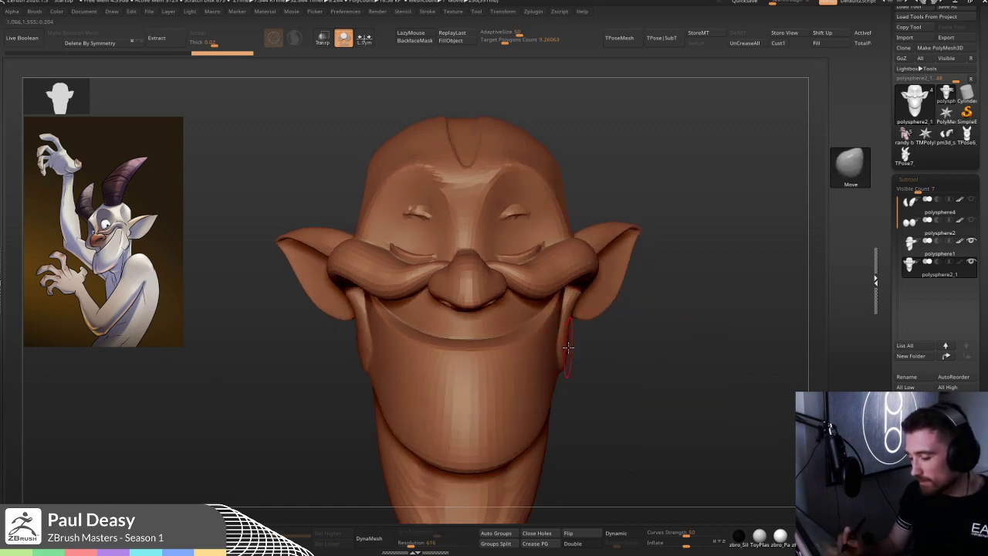
key("space")
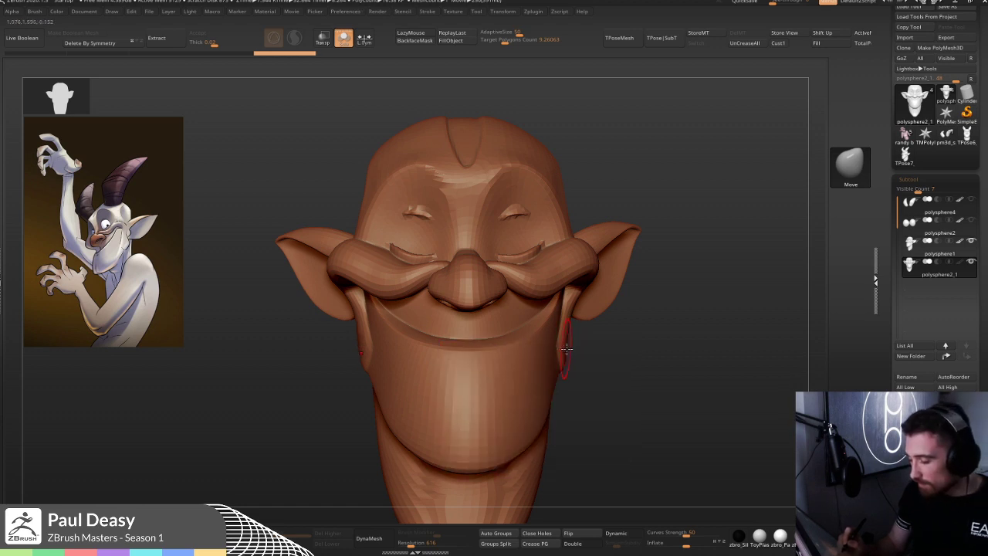
mouse_move(565, 353)
left_mouse_down()
mouse_move(584, 355)
mouse_move(570, 354)
left_mouse_up()
mouse_move(635, 362)
left_mouse_down()
mouse_move(606, 359)
mouse_move(655, 358)
left_mouse_up()
- Subdivide the ZRemeshed head up to subdivision level 4
key("d")
key("shift+d")
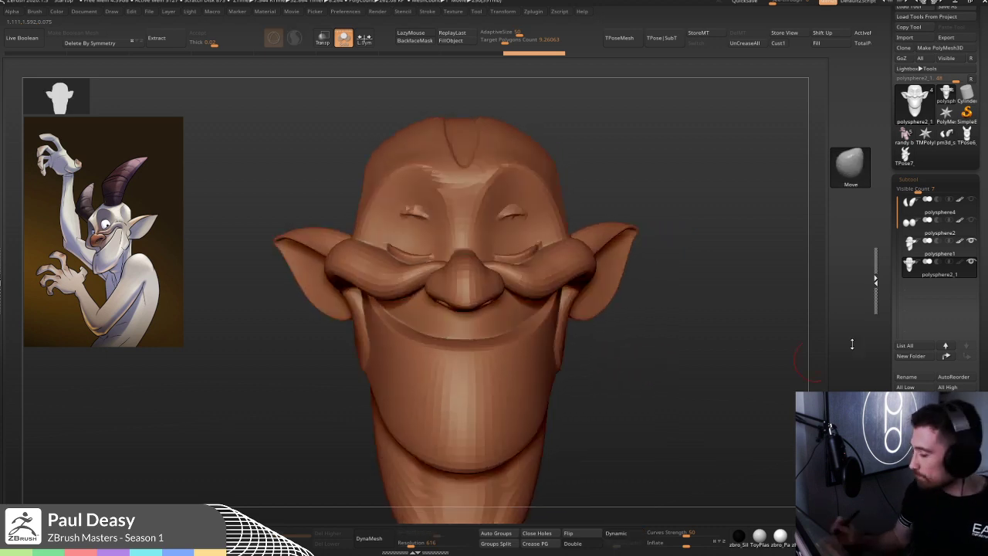
left_click(910, 179)
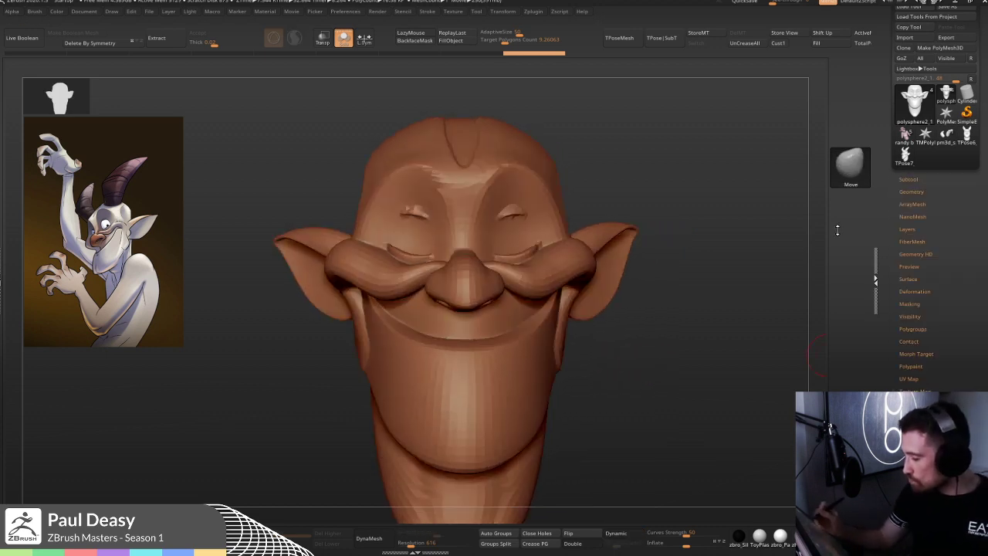
key("ctrl+d")
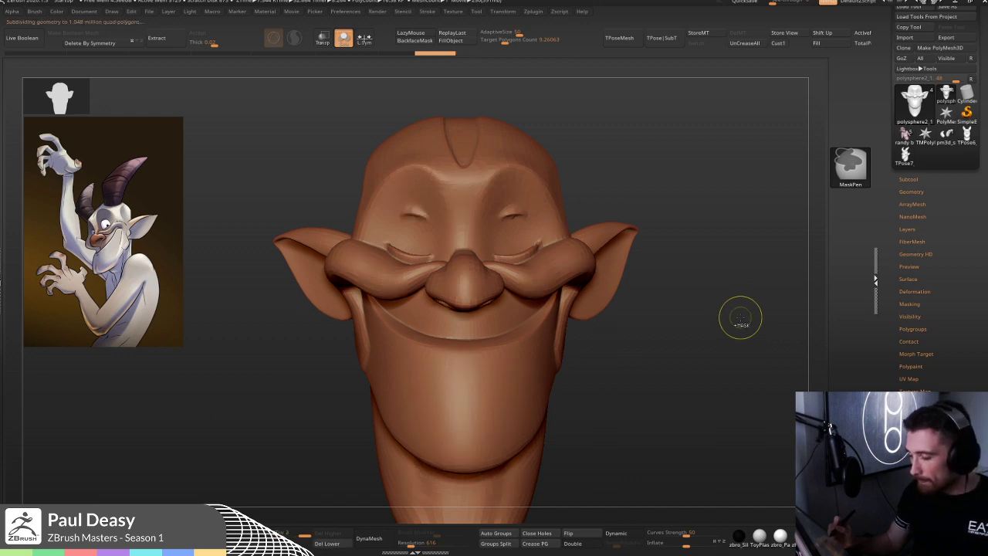
- Project the original head's sculpted detail onto the subdivided duplicate with ProjectAll, and answer the PolyPaint projection prompt
left_click(911, 180)
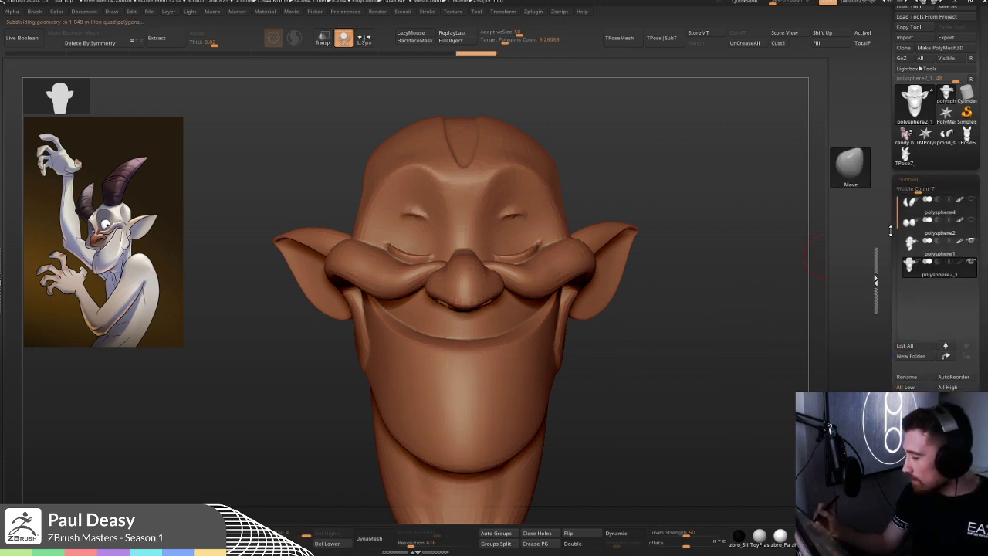
scroll(914, 185, "down", 5)
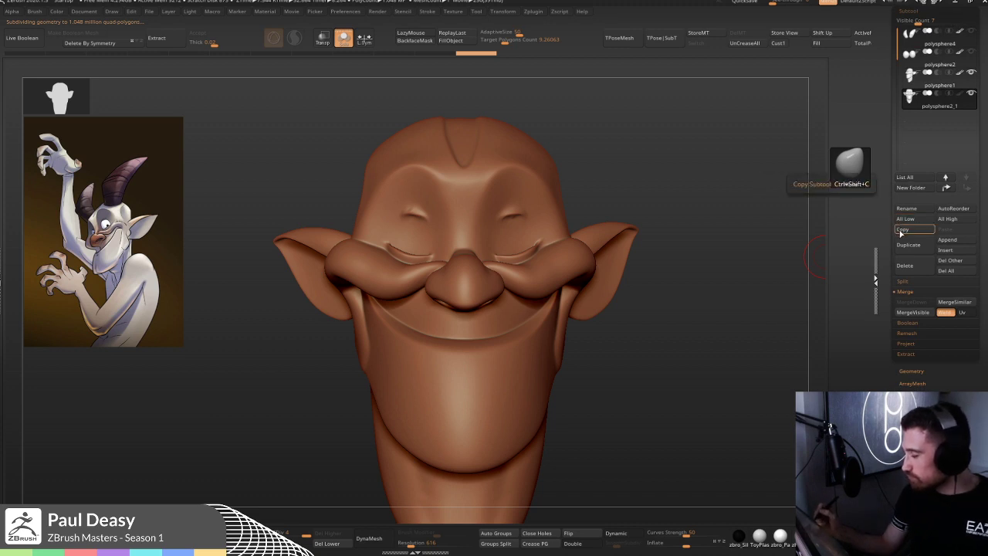
left_click(909, 345)
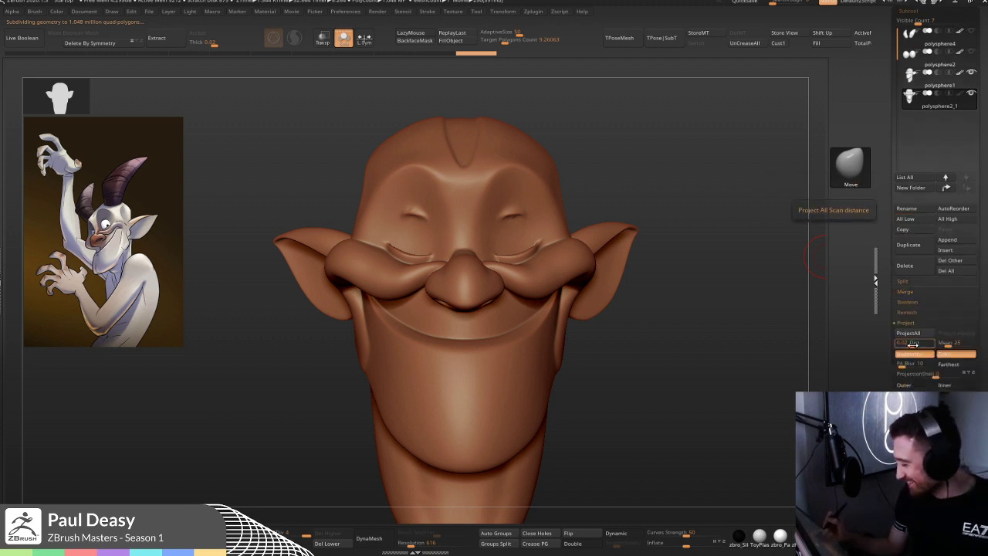
left_click(917, 337)
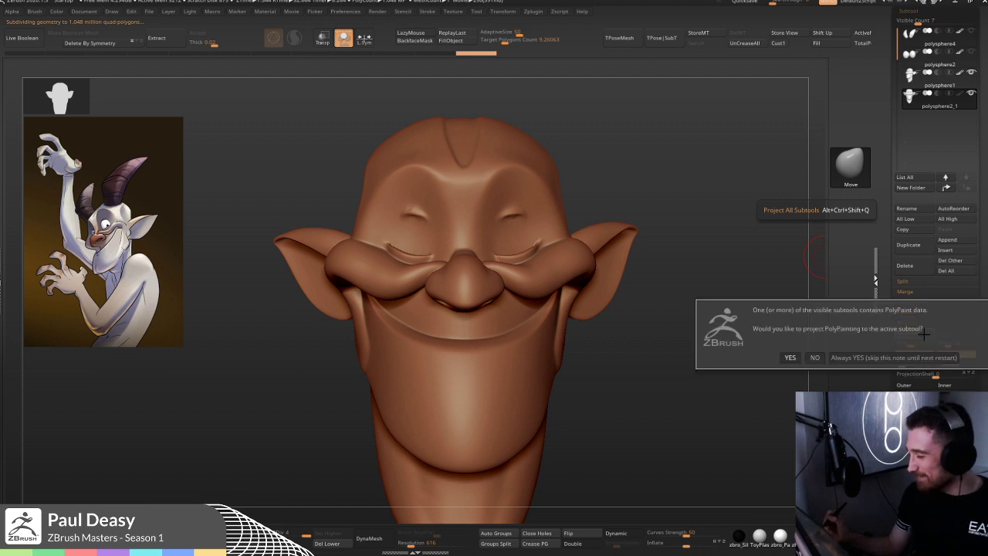
left_click(844, 357)
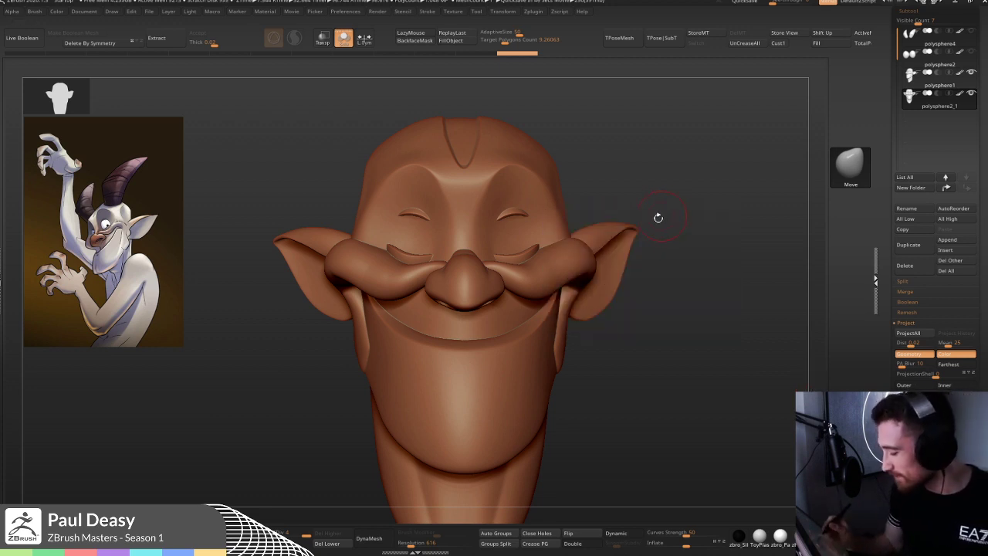
right_click(562, 261)
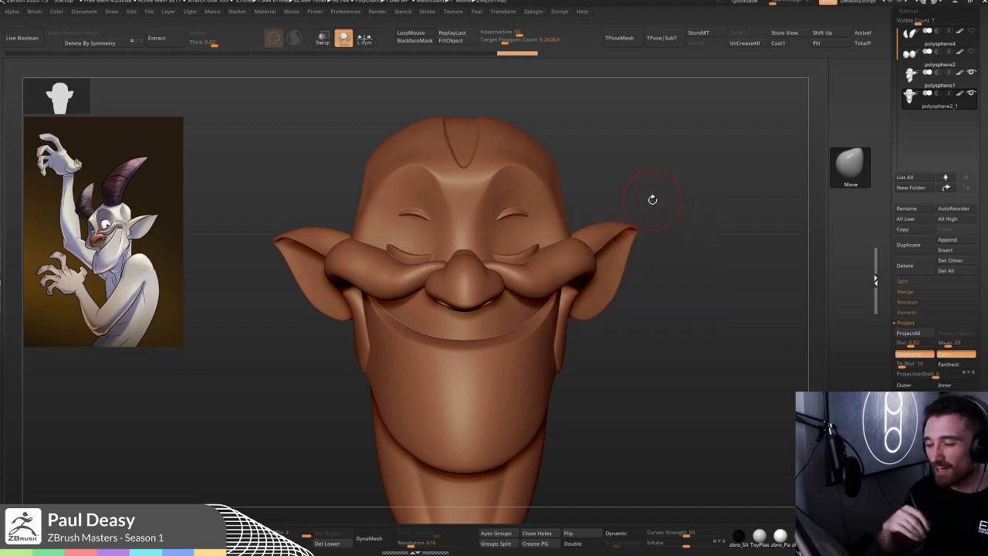
left_click_drag(664, 198, 657, 202)
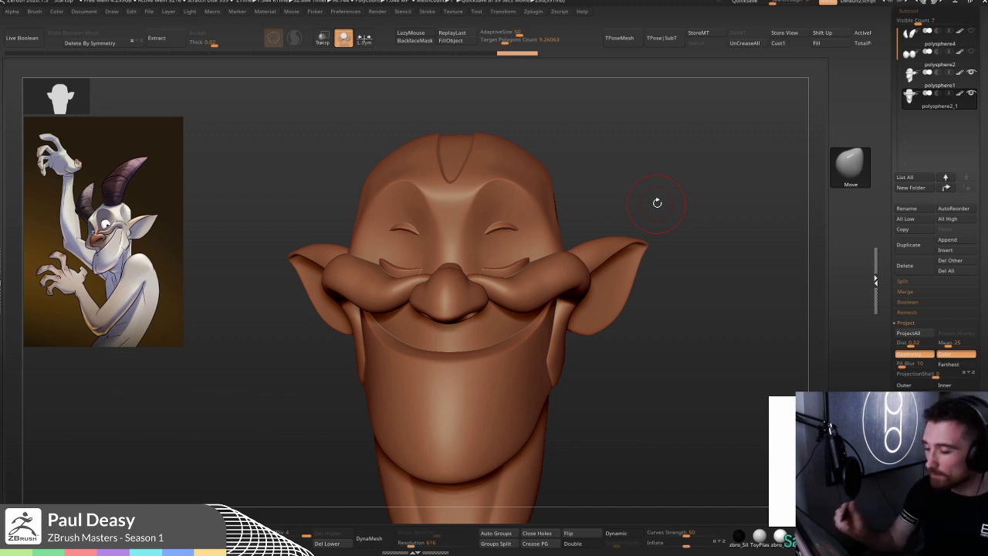
key("space")
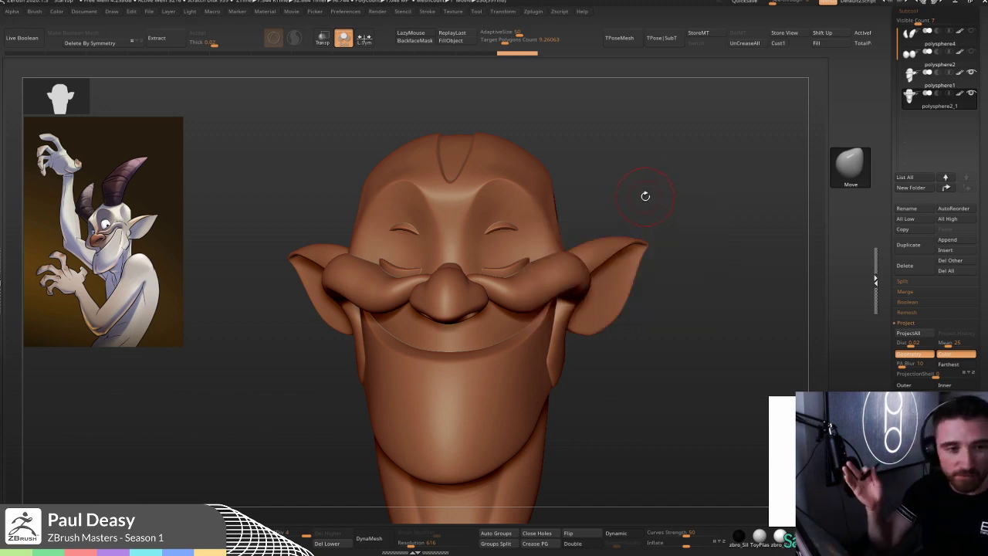
key("space")
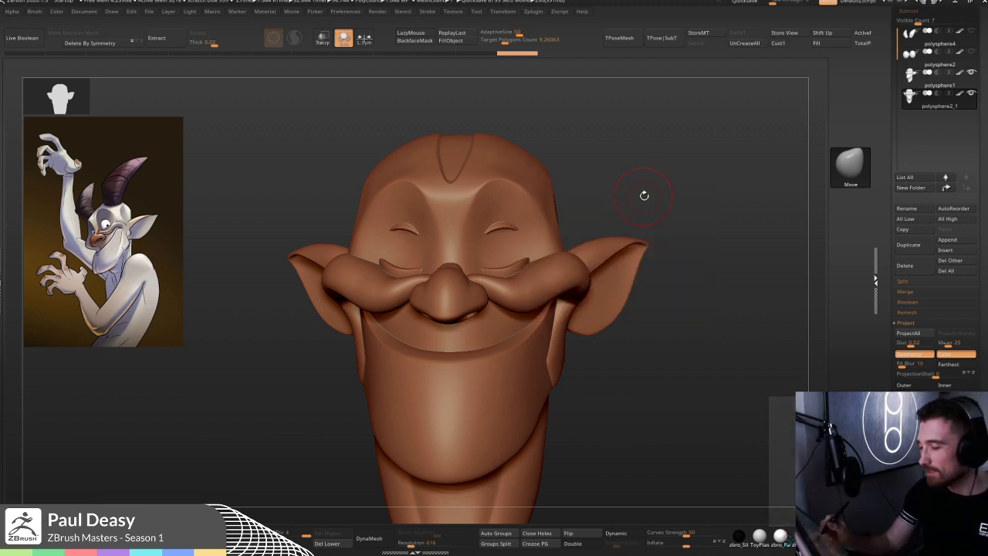
left_click_drag(645, 195, 647, 194, "shift")
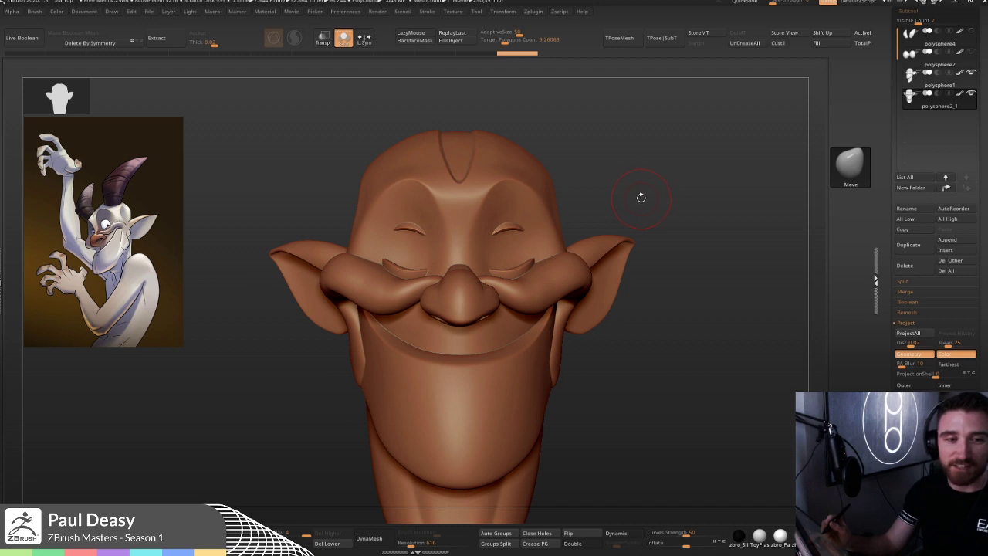
key("space")
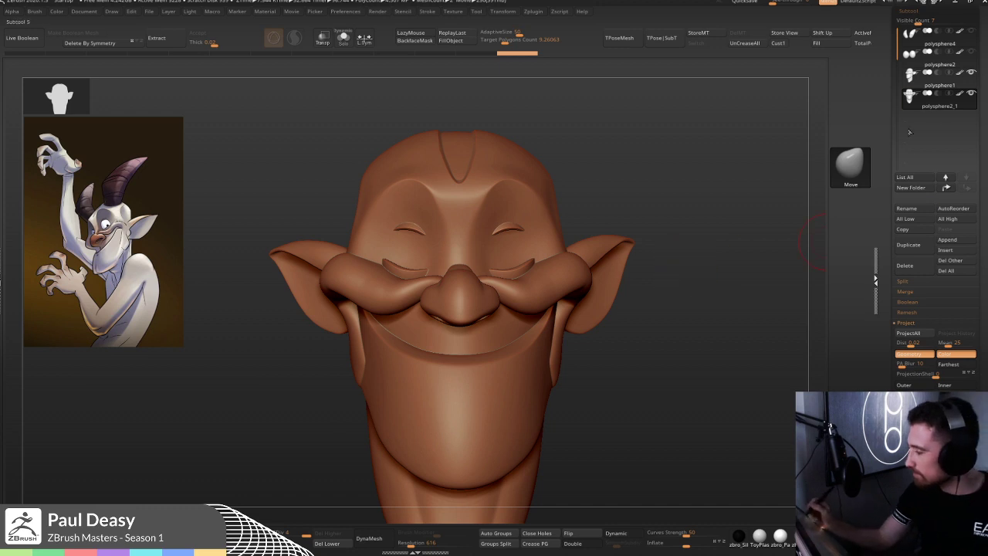
- Show the horns and eyeballs again, and check the complete head from the front and at an angle
left_click(971, 92, "shift")
left_click_drag(724, 223, 690, 280)
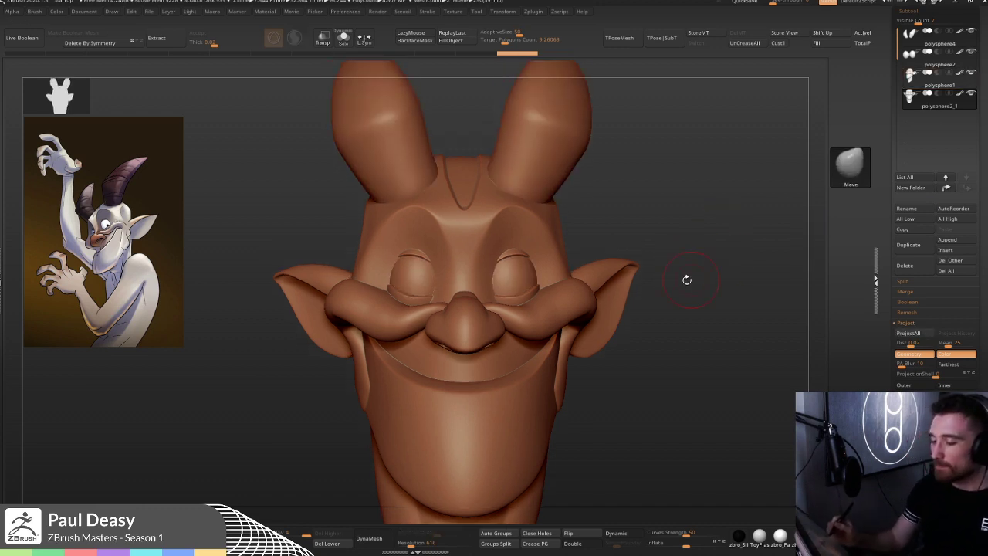
mouse_move(686, 300)
right_mouse_down("ctrl")
mouse_move(660, 353)
mouse_move(609, 372)
mouse_move(579, 322)
mouse_move(585, 311)
right_mouse_up("ctrl")
right_click(609, 372)
left_click_drag(564, 327, 565, 320, "shift")
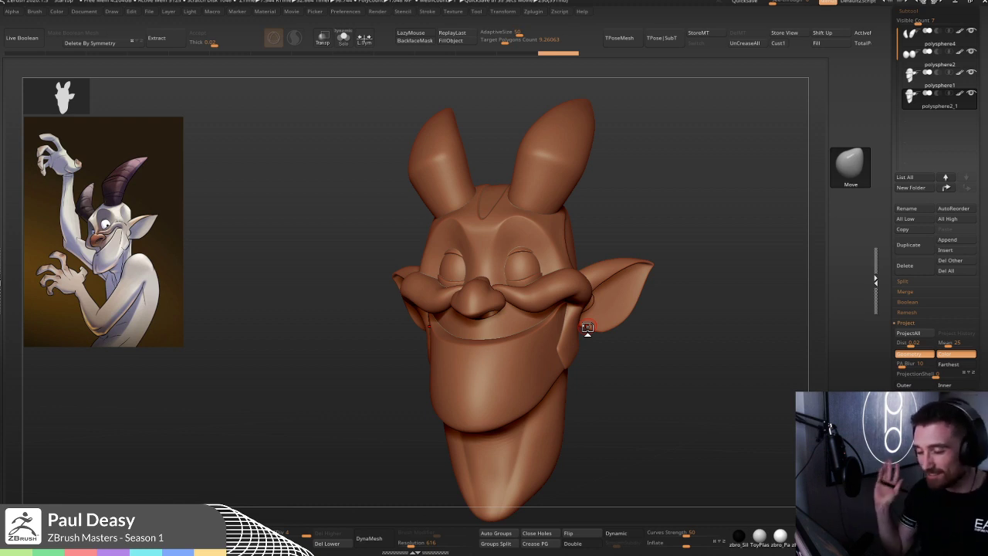
key("ctrl+z")
key("shift")
right_click(695, 270, "shift")
right_click(696, 268)
right_click_drag(698, 269, 652, 278, "alt")
key("space")
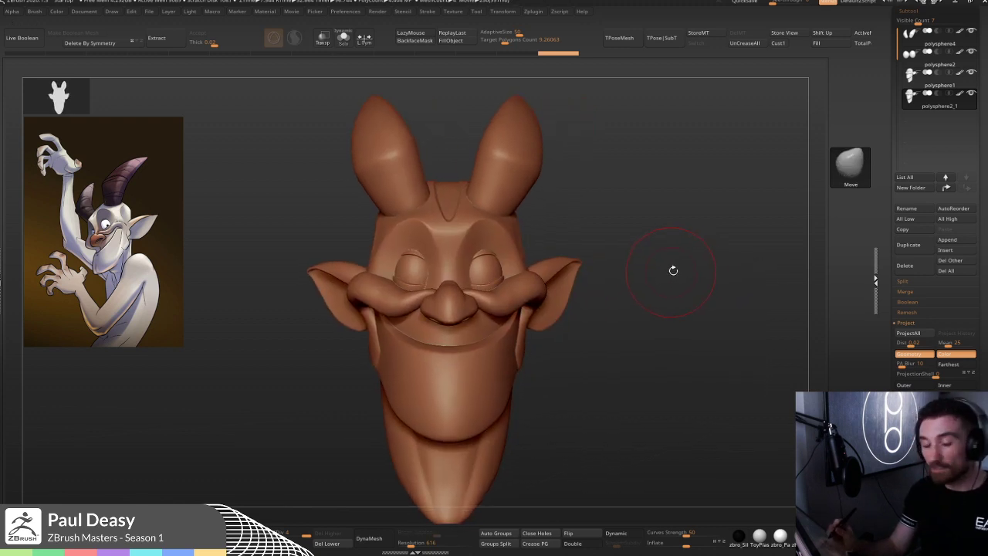
key("space")
left_click_drag(673, 281, 655, 276, "alt")
key("space")
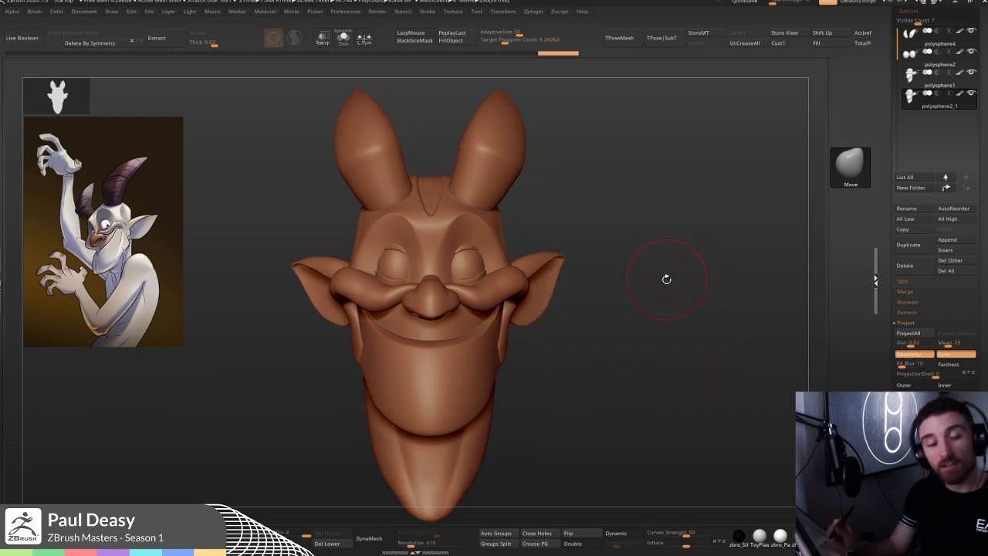
key("space")
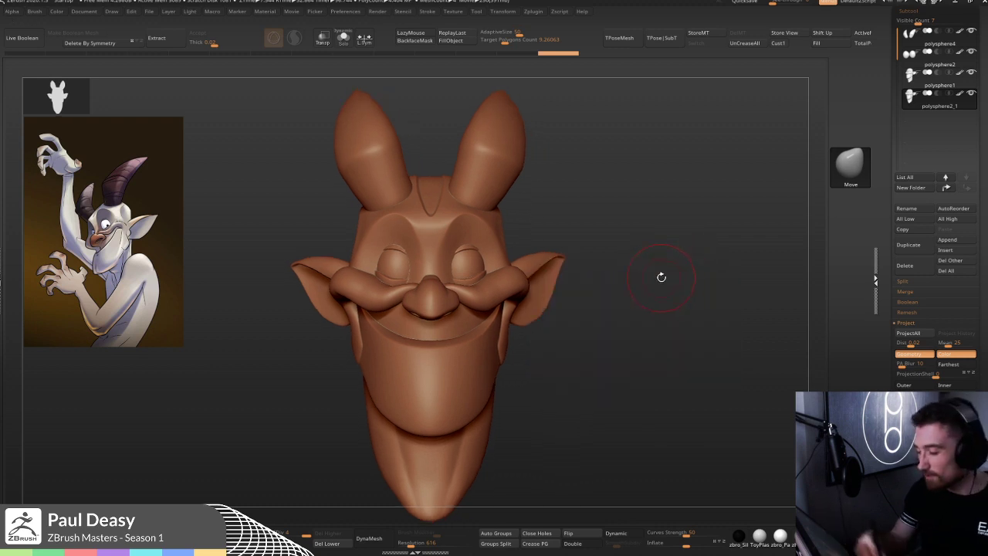
- Try to reshape the outer end of the cheek roll beside the ear with the Move brush
key("space")
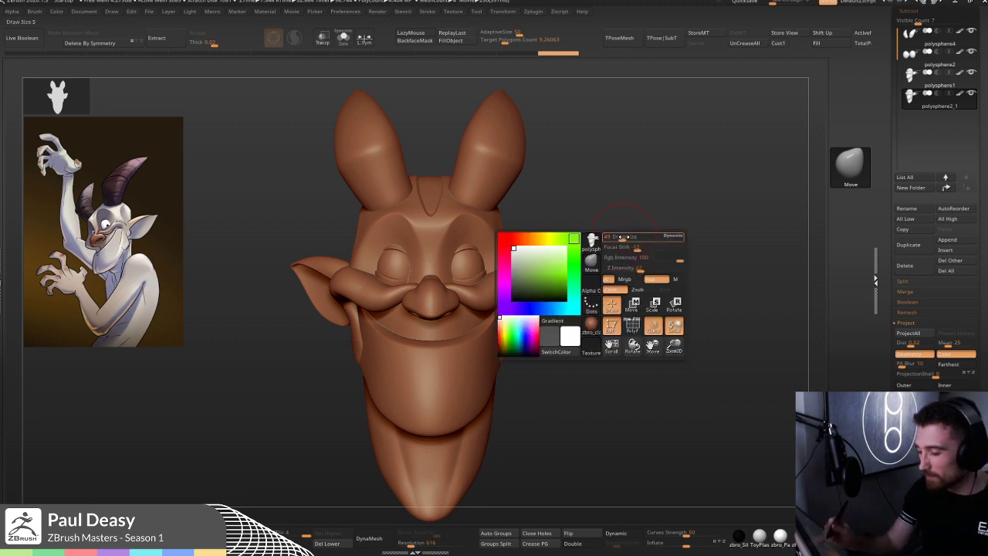
key("space")
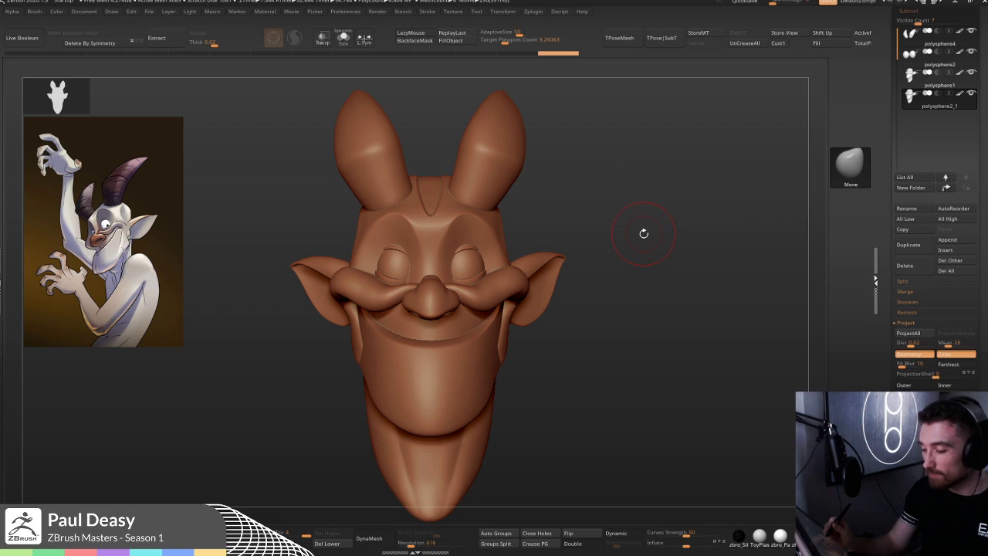
mouse_move(618, 252)
left_mouse_down()
mouse_move(479, 298)
mouse_move(506, 283)
left_mouse_up()
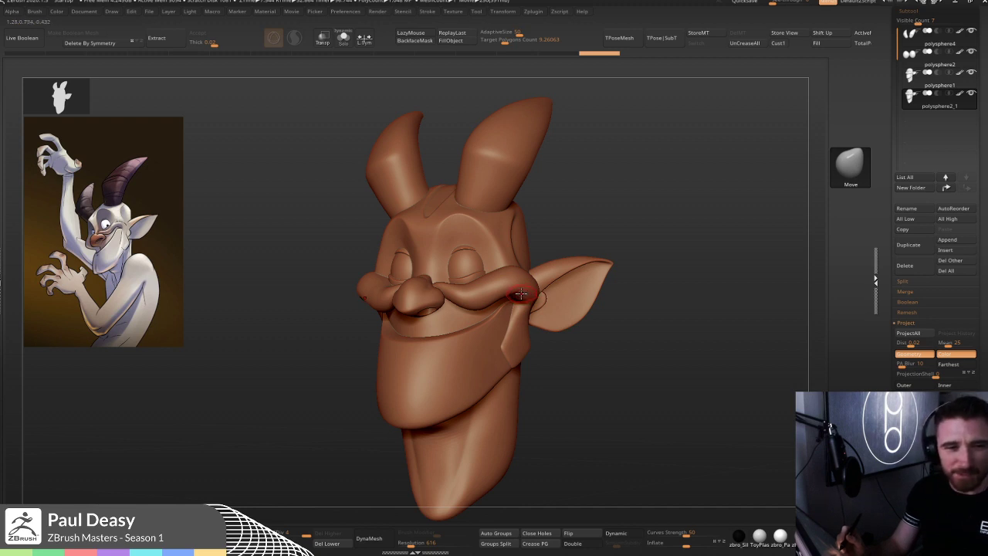
left_click_drag(521, 294, 502, 294, "shift")
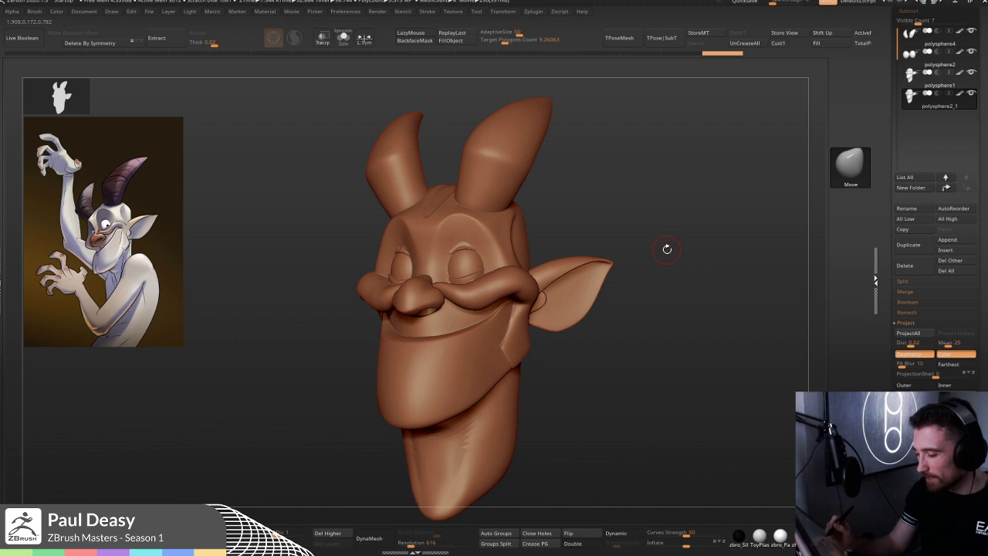
mouse_move(665, 249)
left_mouse_down()
mouse_move(655, 254)
mouse_move(665, 252)
left_mouse_up()
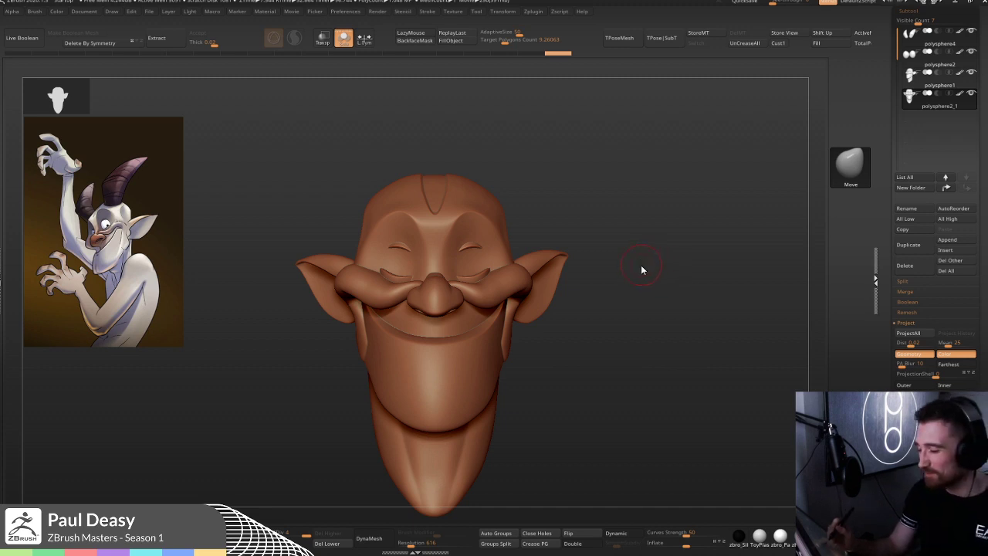
- Bring the horns and eyeballs back into view and examine the head's polygon wireframe, ending with the wireframe hidden
left_click_drag(637, 280, 645, 275, "alt")
key("ctrl+s")
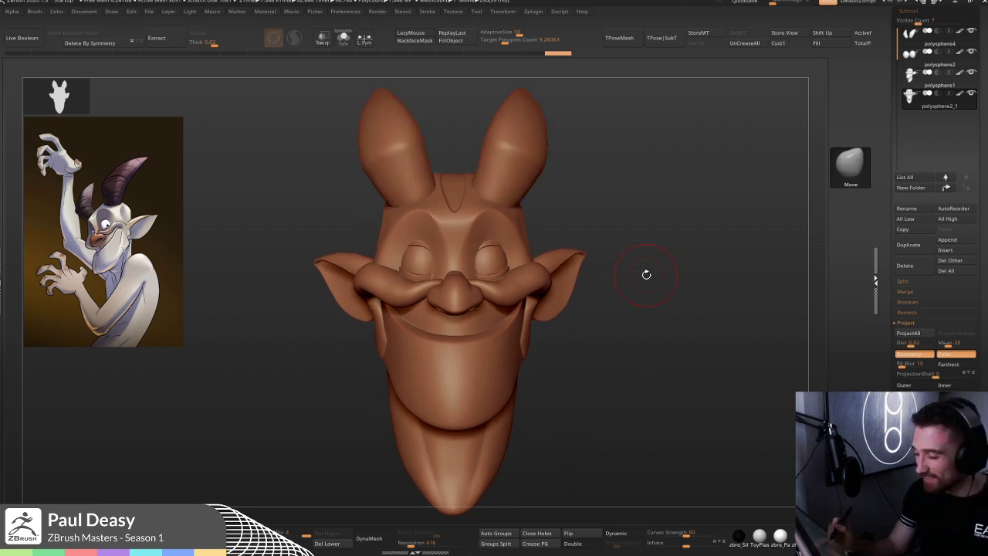
key("shift+f")
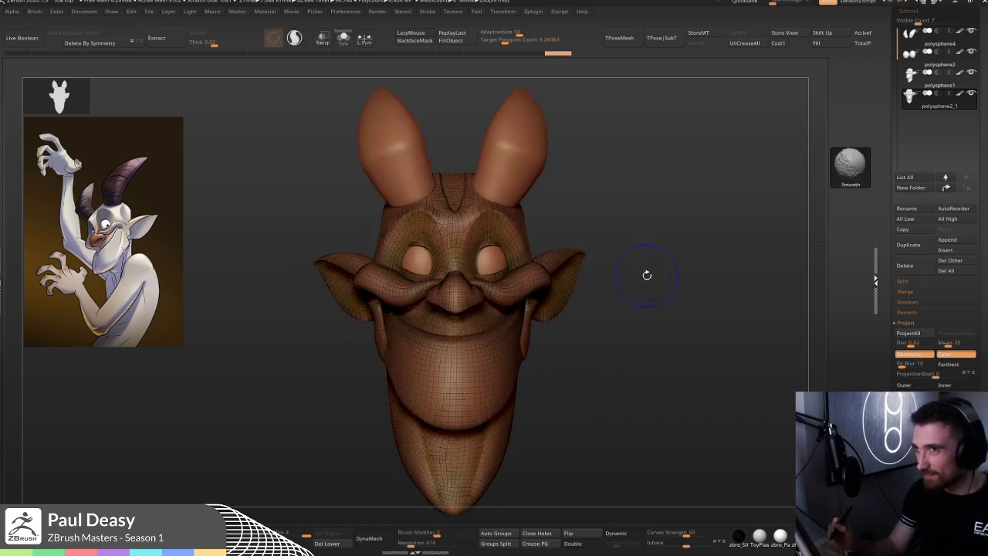
key("shift+f")
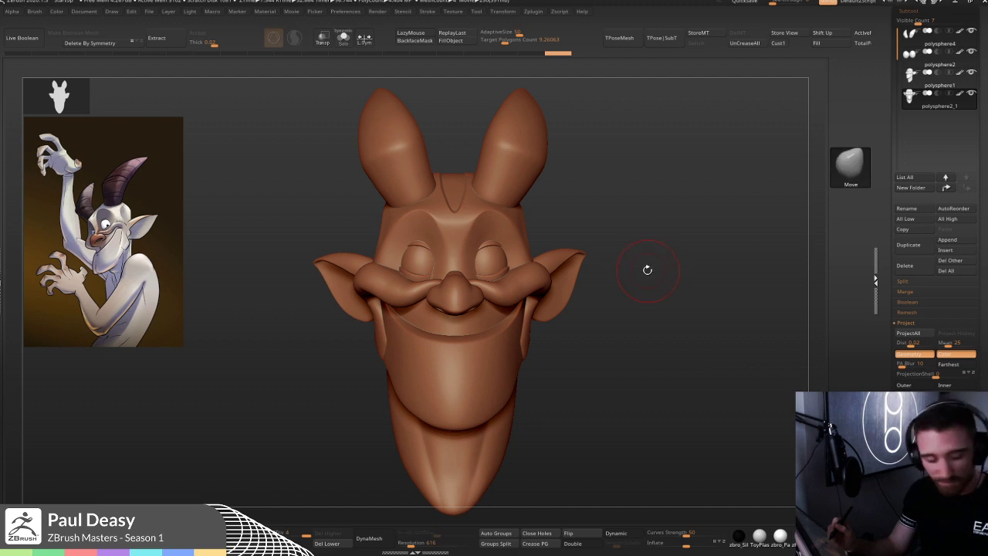
- Lower the head by three subdivision levels and isolate it from the horns and eyeballs
key("shift+d")
key("shift+d")
key("shift+d")
key("ctrl+shift+s")
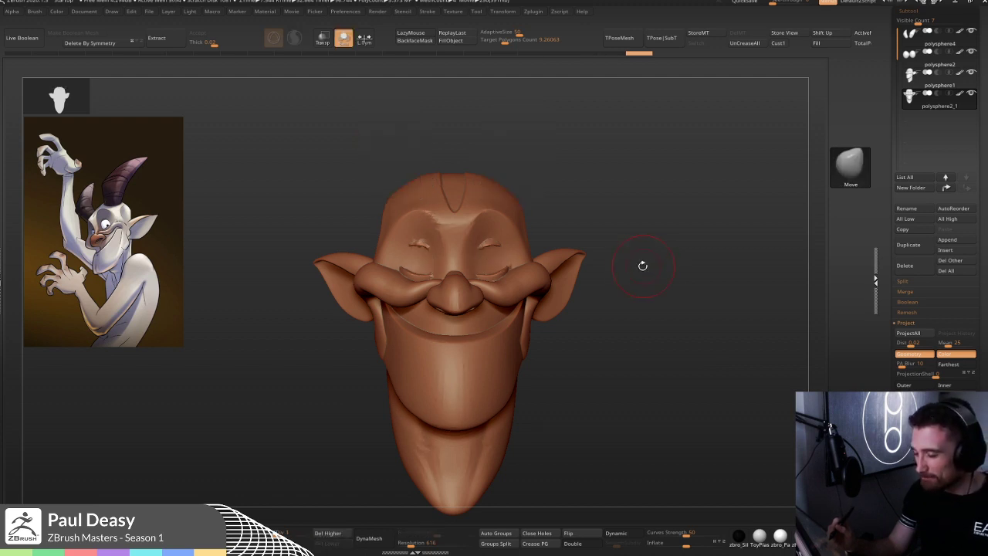
- Raise the head to its highest subdivision level and inspect the face up close from the front
key("d")
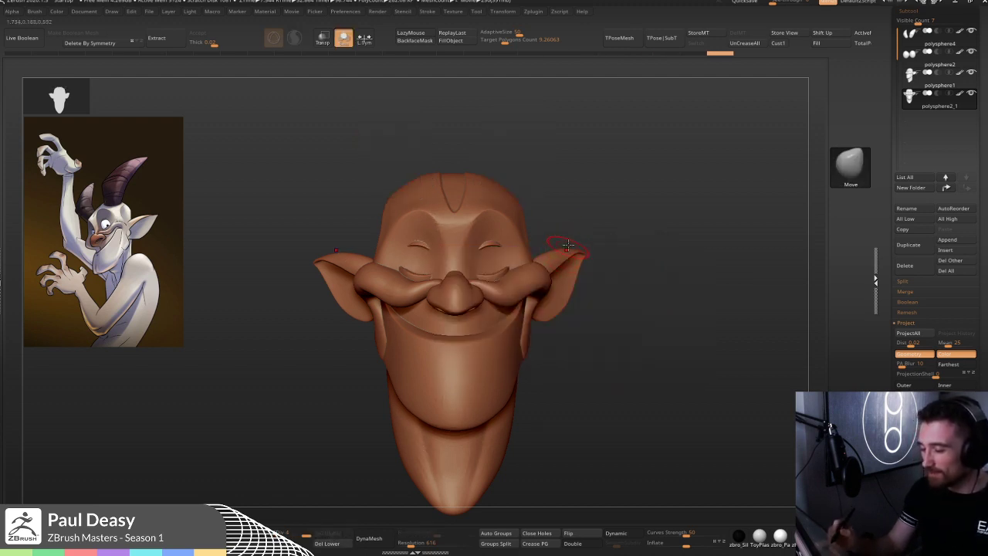
left_click_drag(569, 221, 654, 218, "alt")
key("space")
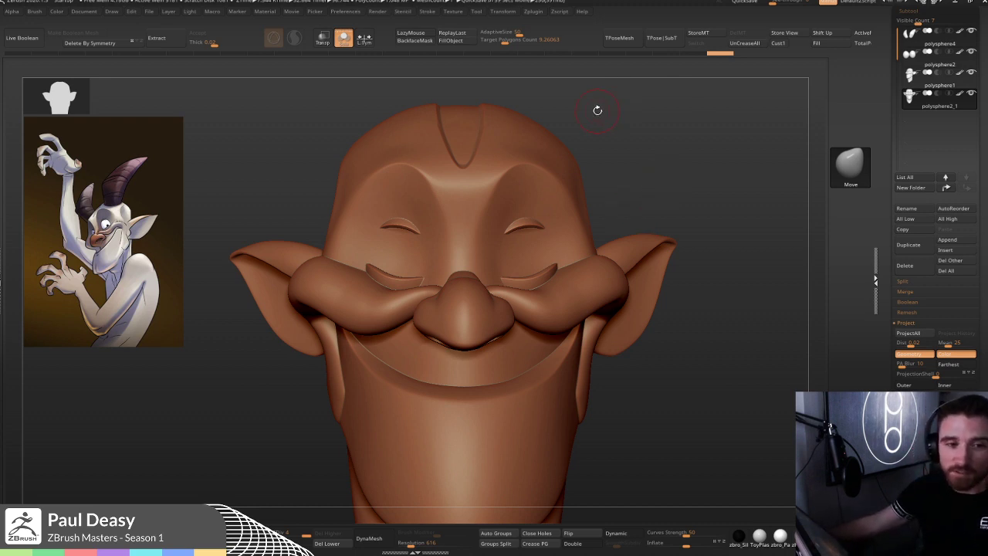
key("space")
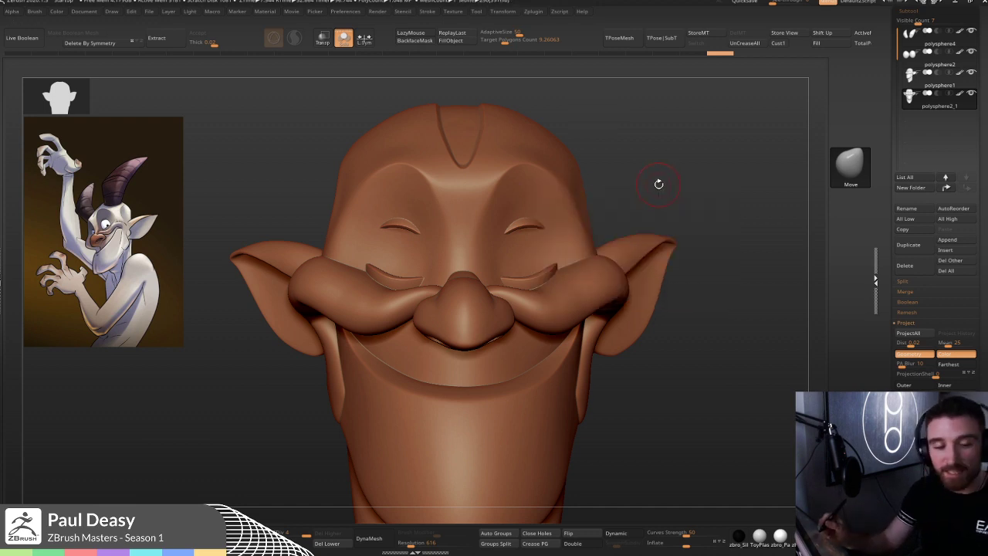
- Compare the head with and without its horns and eyeballs from the front and at slight angles
left_click_drag(662, 185, 584, 195, "alt")
key("space")
key("space")
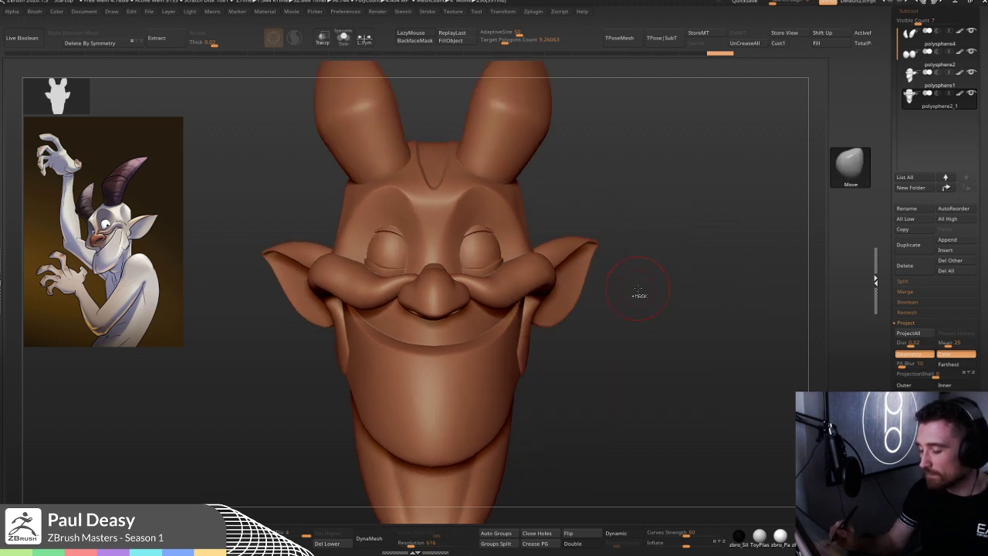
right_click_drag(640, 289, 640, 286, "ctrl")
key("space")
key("space")
left_click_drag(673, 260, 697, 256)
key("space")
left_click_drag(701, 280, 684, 281)
key("space")
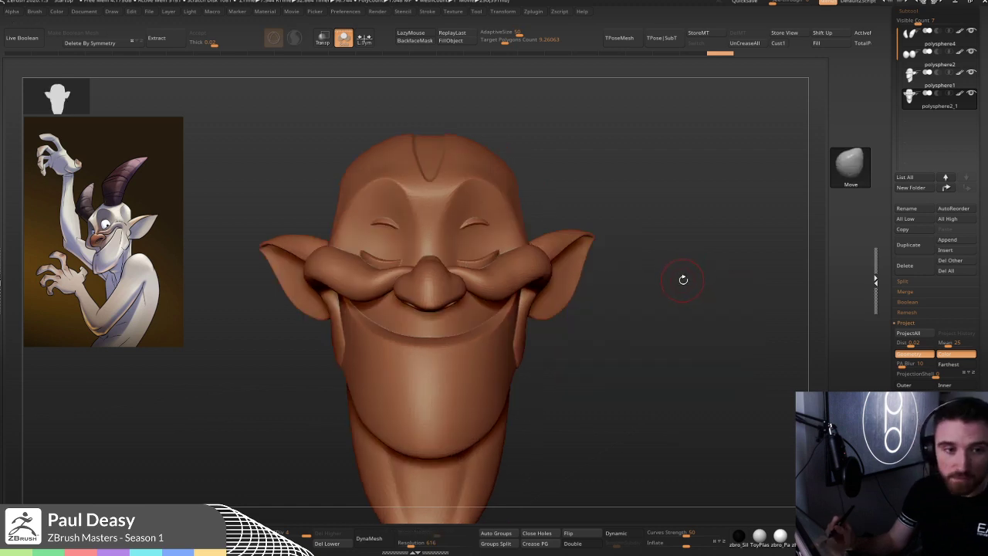
left_click_drag(685, 281, 683, 280, "alt")
key("space")
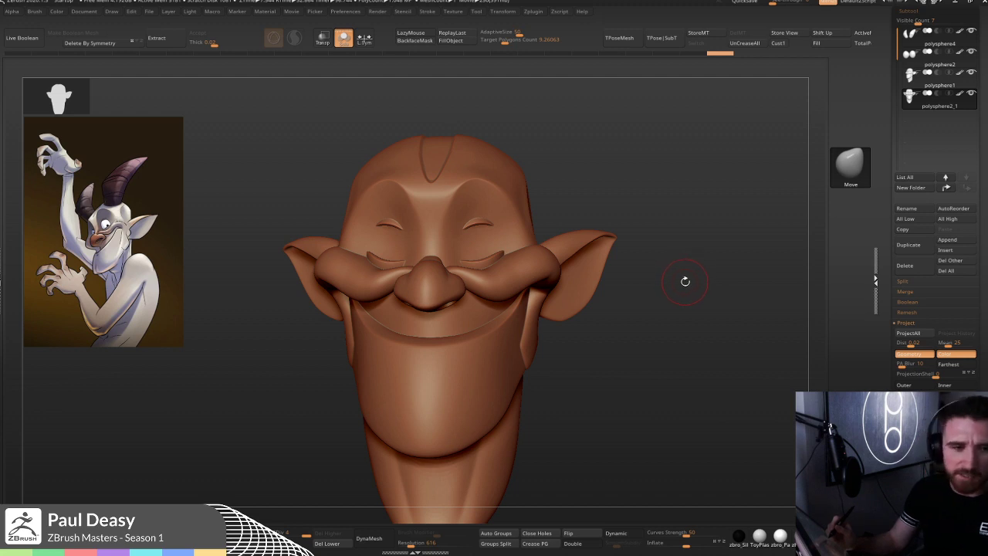
left_click_drag(689, 276, 774, 276)
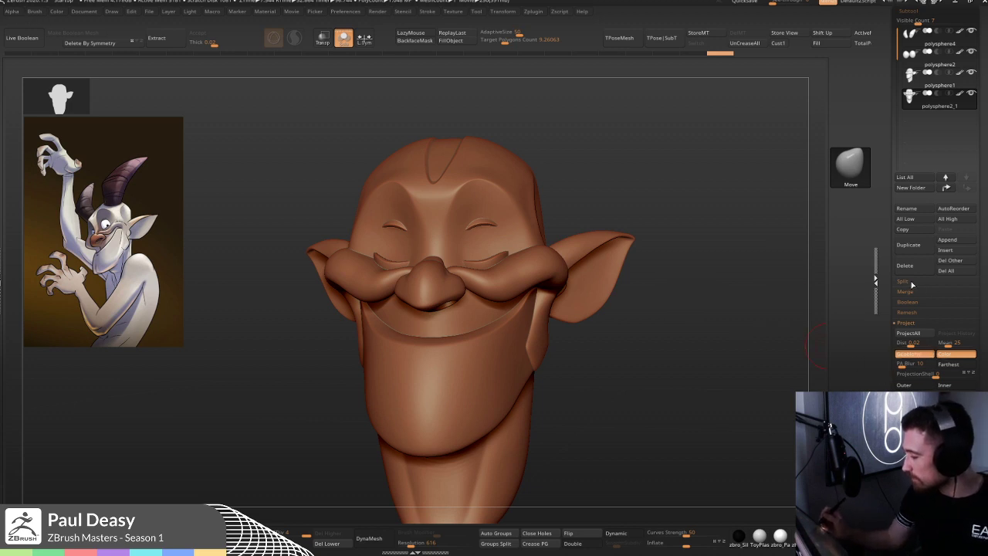
- Reorder the subtools so polysphere2 sits above polysphere4 and the remeshed head polysphere2_1 sits above polysphere1
left_click_drag(889, 275, 891, 319)
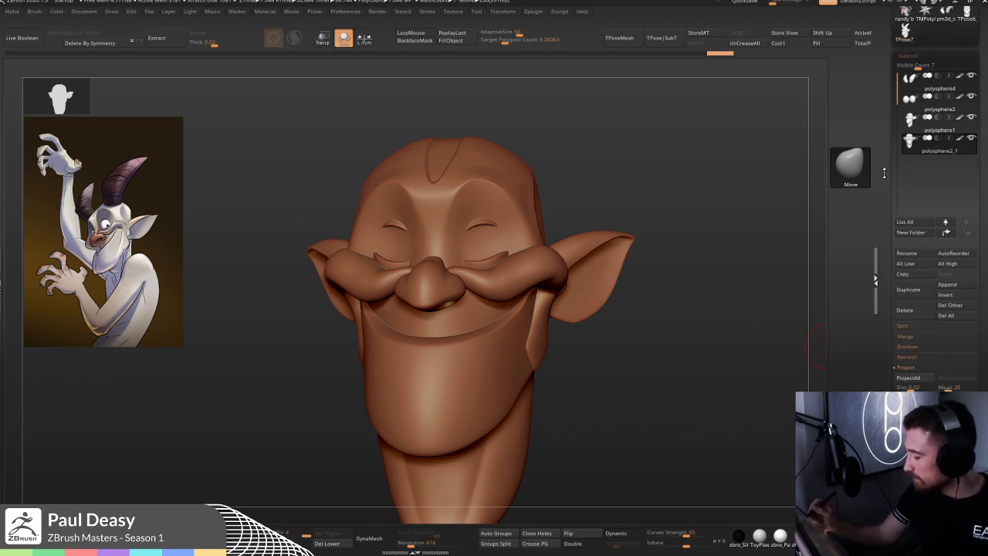
left_click_drag(884, 173, 884, 215)
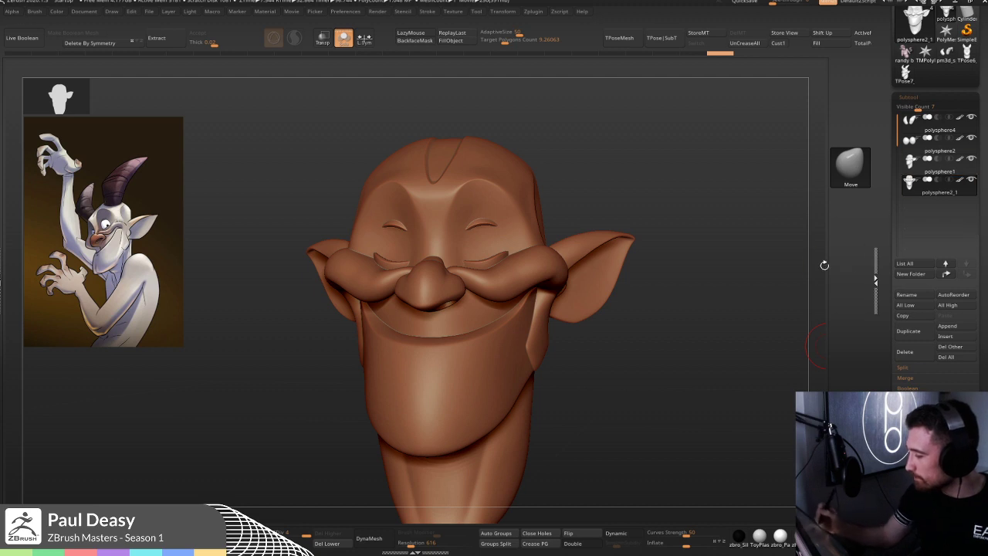
left_click(945, 273)
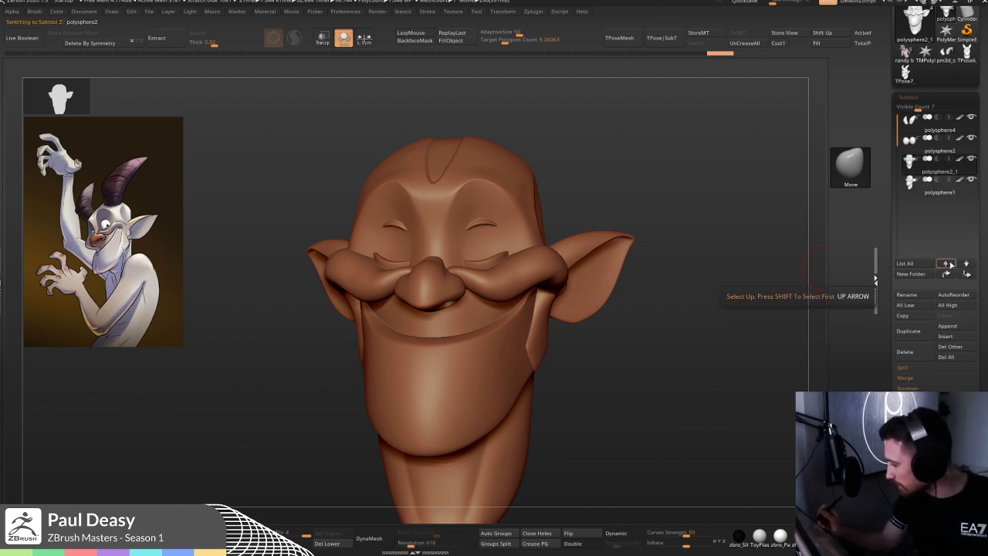
left_click(951, 265)
left_click(948, 275)
left_click(931, 168)
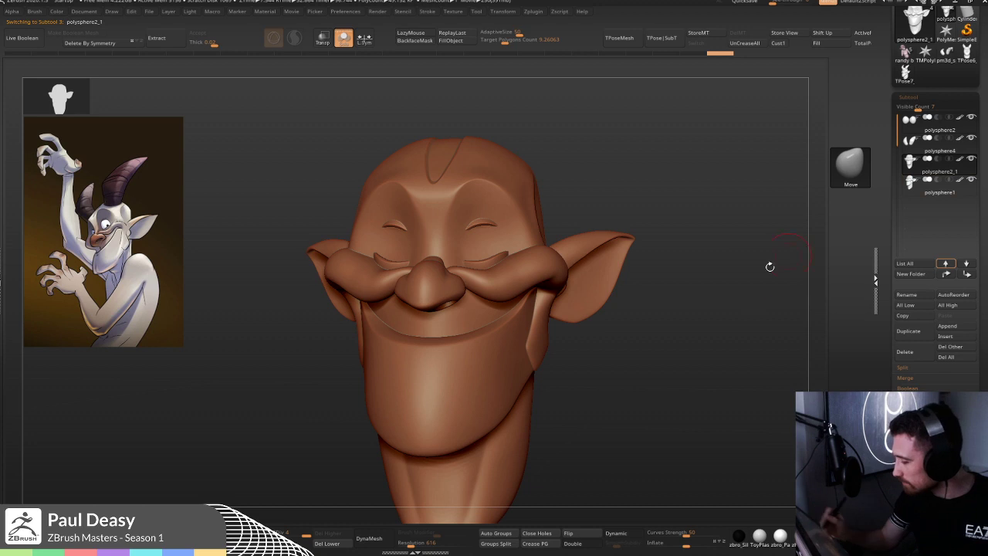
- Turn on the polygon wireframe and delete the remeshed head polysphere2_1
key("ctrl+1")
key("ctrl+1")
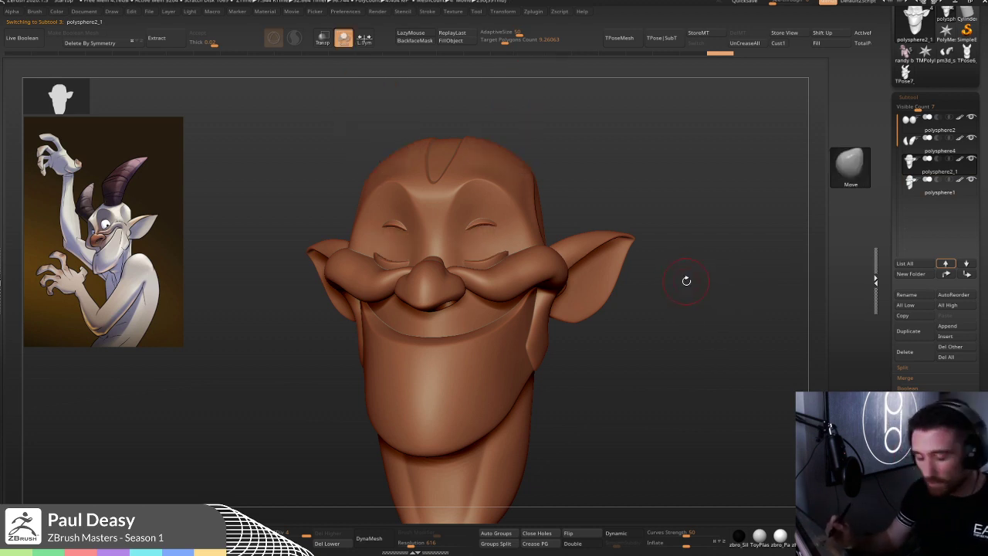
key("shift+f")
left_click(911, 352)
left_click(820, 370)
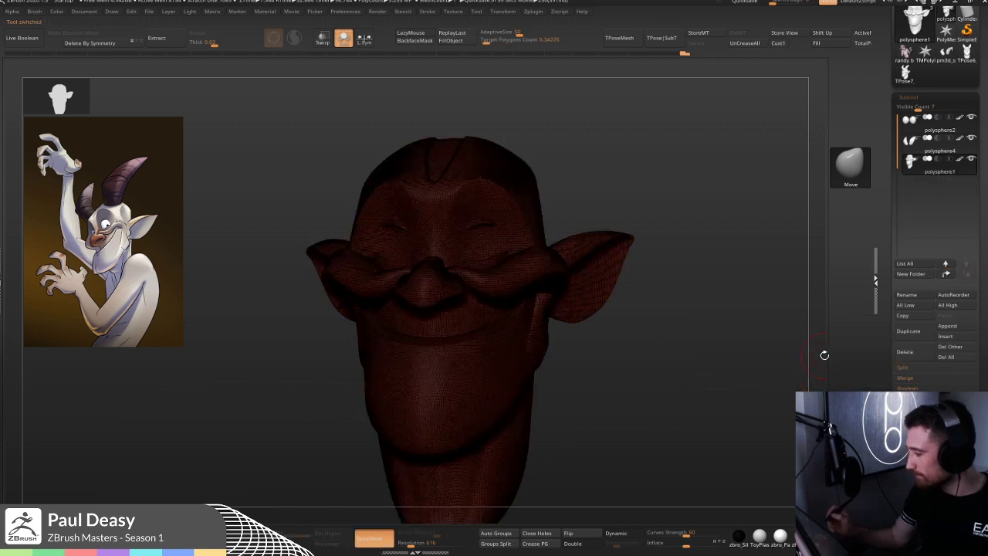
- Duplicate the original DynaMesh head polysphere1, select the copy and turn off the polygon wireframe
left_click_drag(695, 297, 694, 299, "shift")
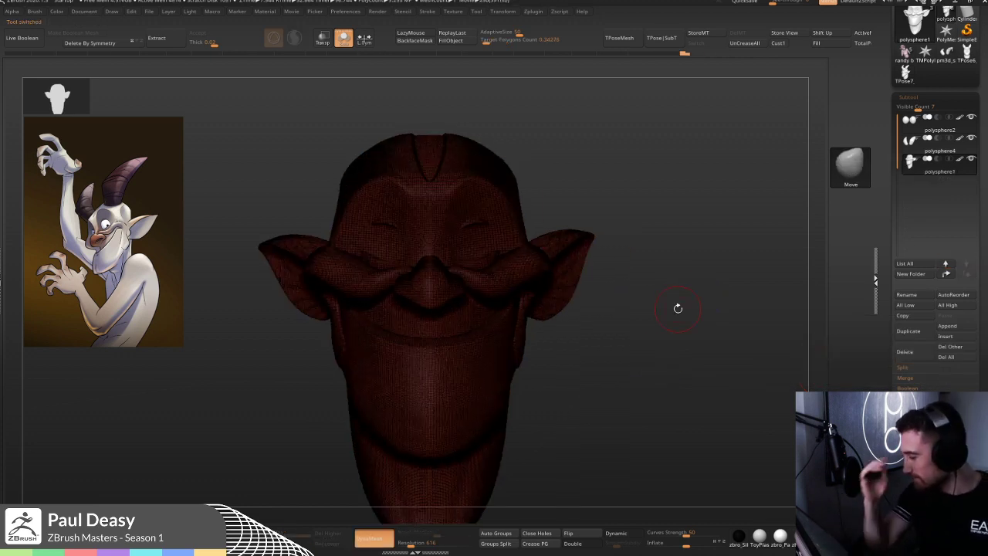
key("space")
left_click(683, 277)
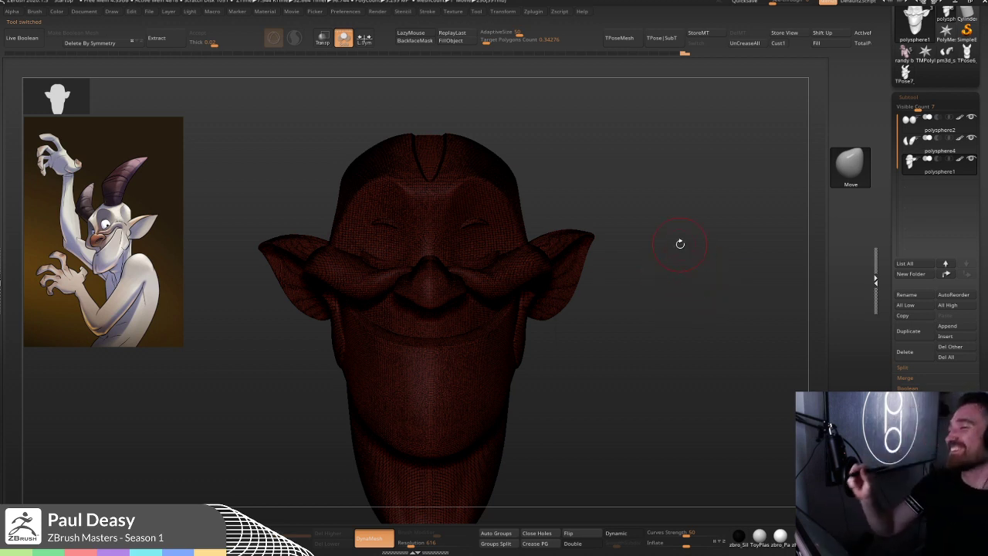
key("space")
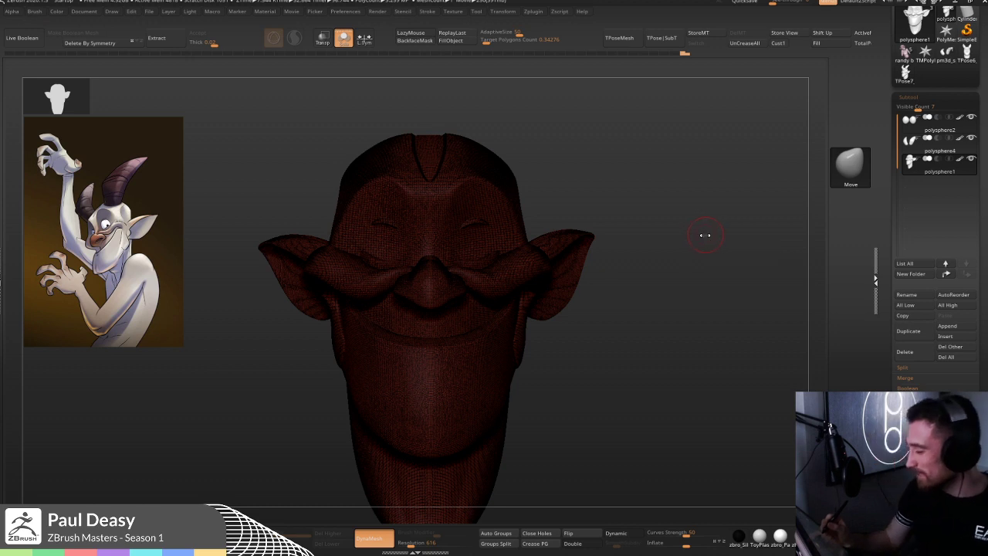
left_click_drag(646, 310, 616, 309)
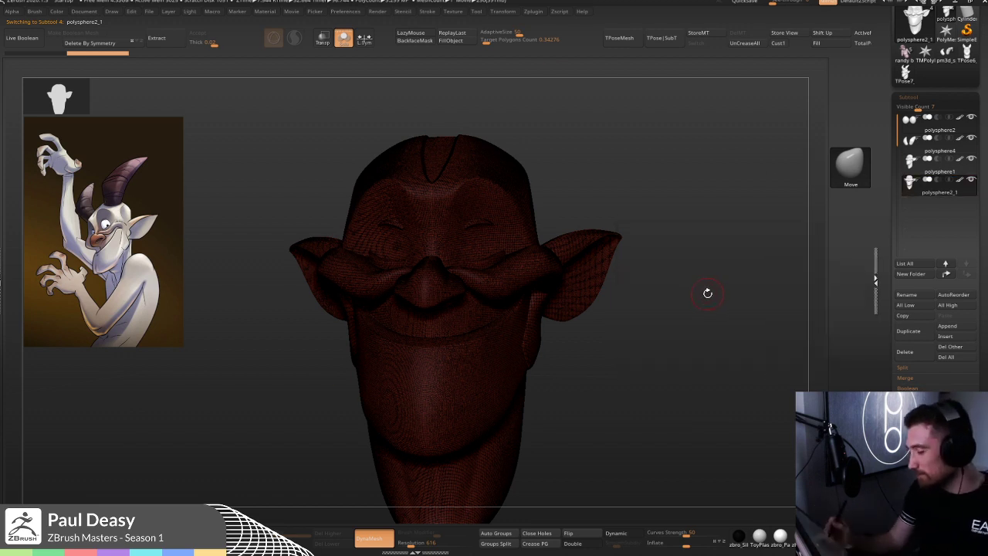
key("space")
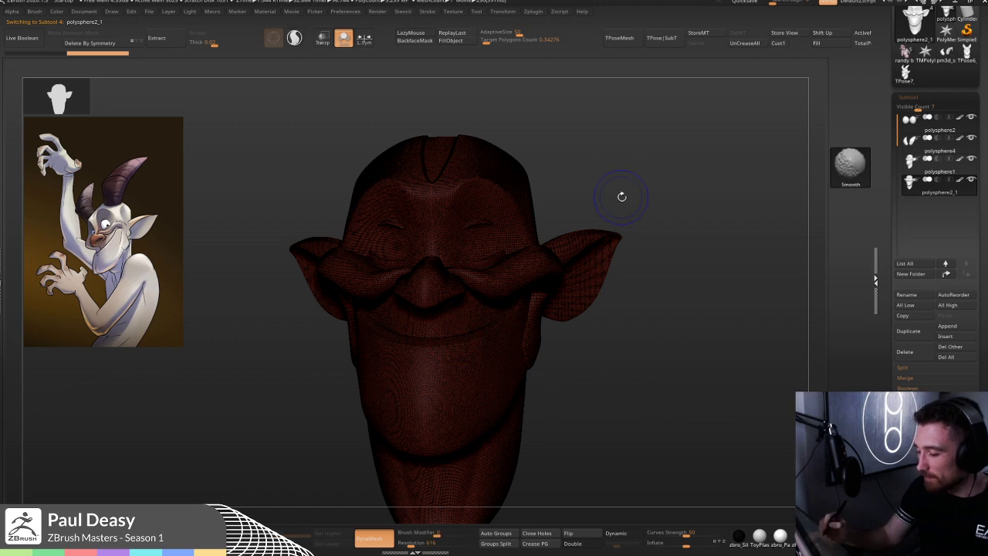
left_click_drag(622, 198, 606, 221, "shift")
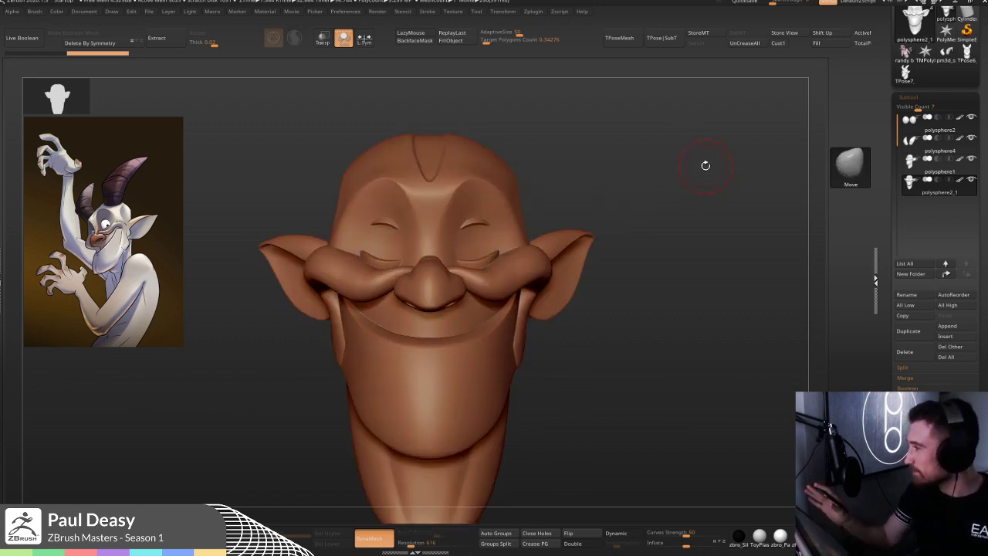
left_click_drag(626, 213, 595, 267)
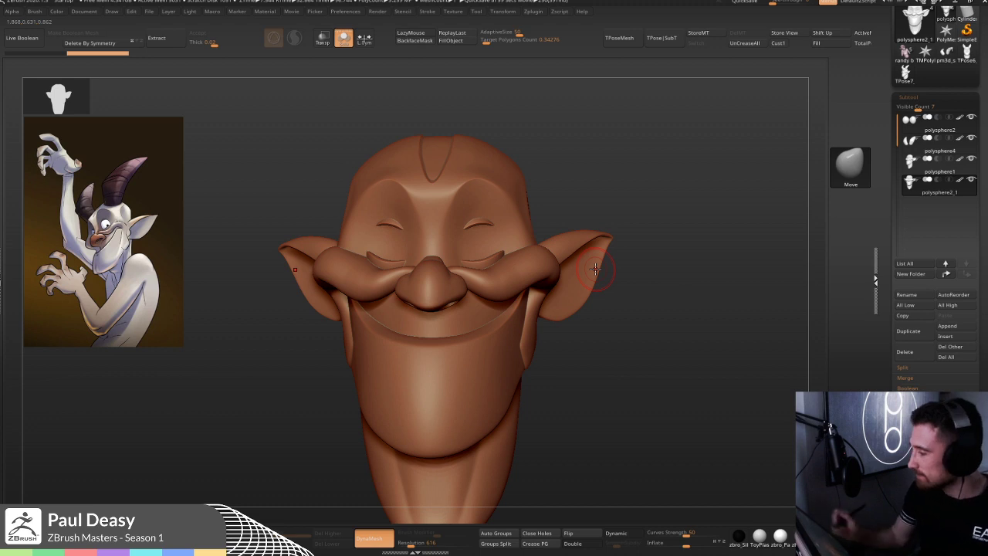
- Soften the creases around the pointed jaw corner below the ear with the Smooth brush
left_click_drag(886, 77, 886, 127)
left_click_drag(657, 239, 551, 351)
left_click_drag(664, 372, 561, 356, "alt")
key("shift")
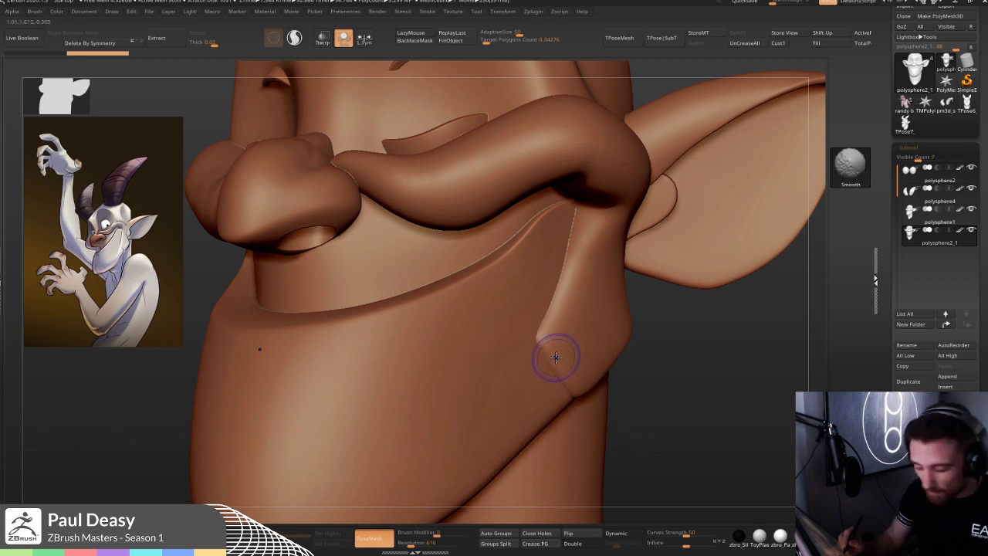
key("space")
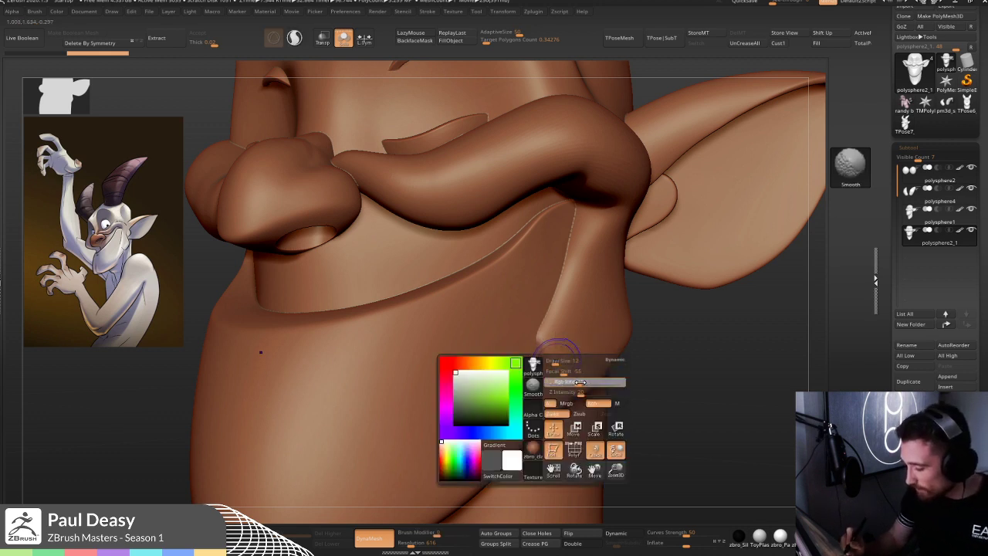
left_click_drag(676, 328, 671, 232, "alt")
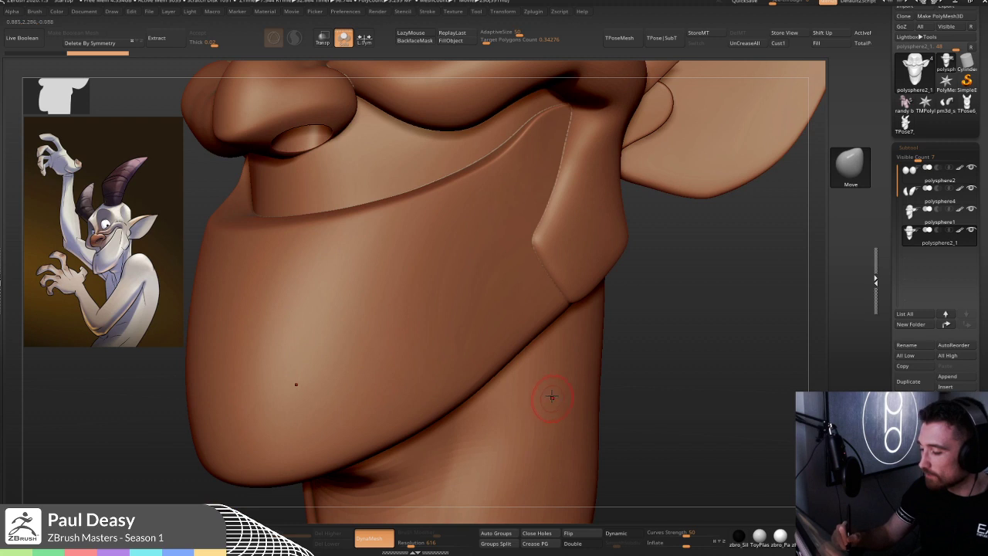
key("shift")
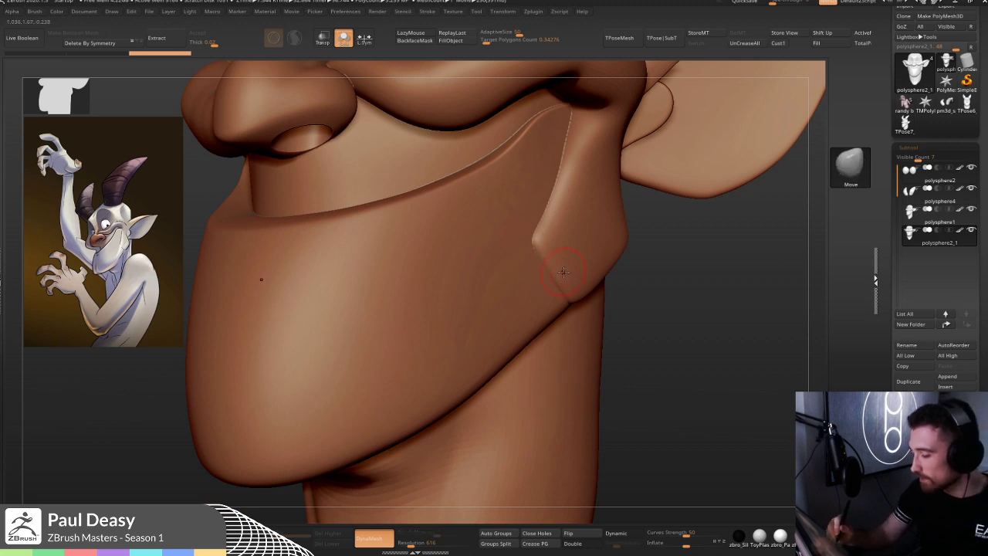
key("space")
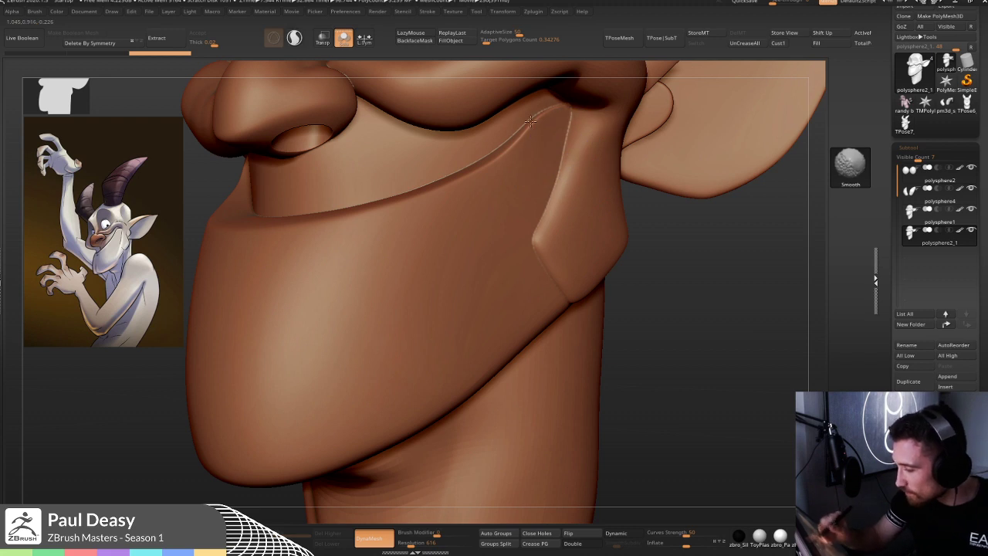
left_click_drag(561, 296, 542, 235, "shift")
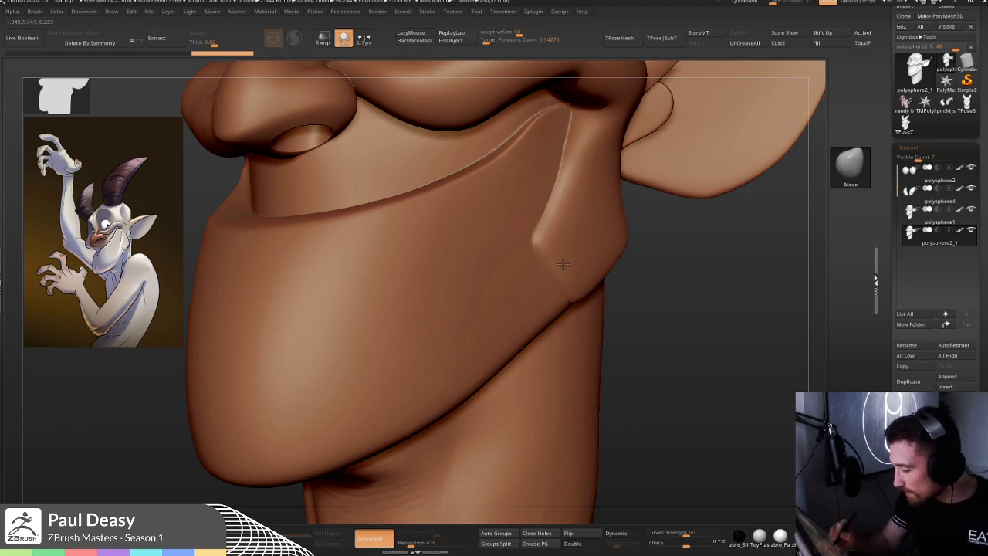
right_click_drag(532, 262, 562, 261)
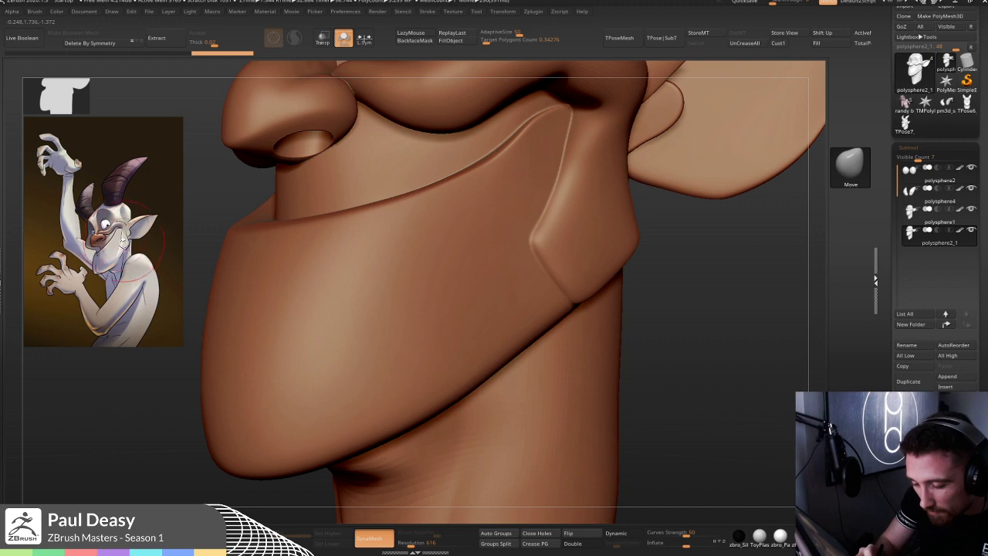
- Build up the edge of the jaw corner with the ClayBuildup brush and blend it into the cheek by smoothing
key("space")
mouse_move(550, 237)
left_mouse_down()
mouse_move(523, 244)
mouse_move(535, 255)
left_mouse_up()
key("b")
key("c")
key("b")
key("space")
left_click_drag(549, 216, 525, 233)
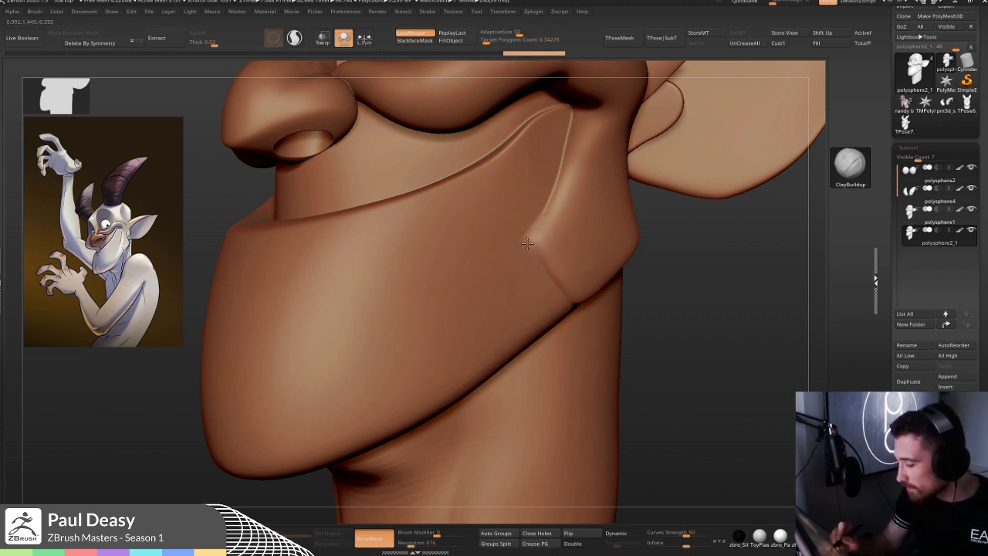
key("shift")
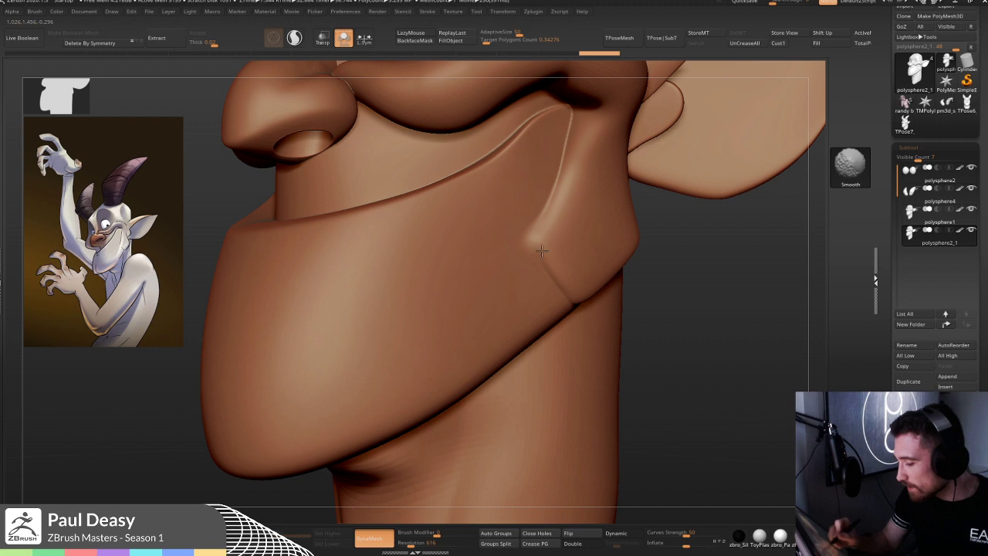
key("l")
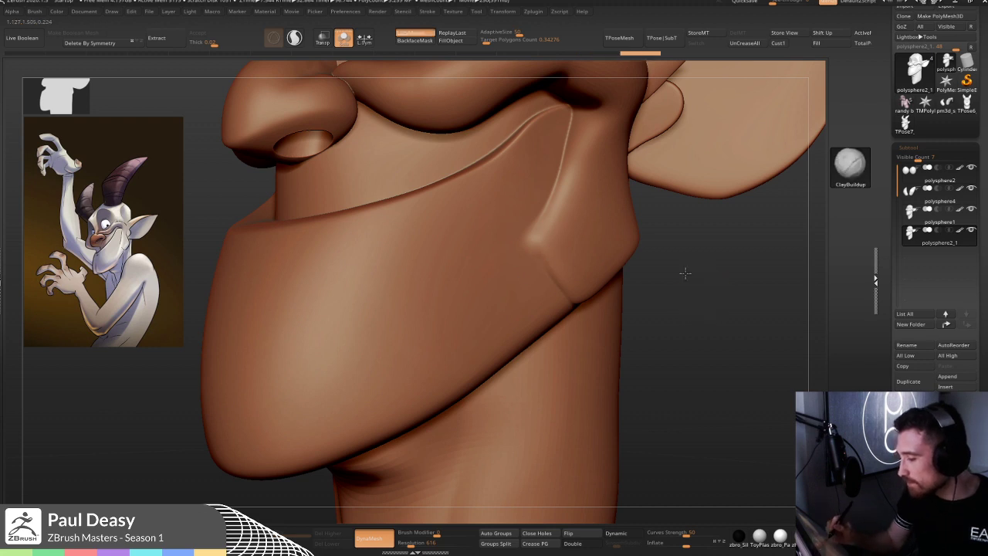
- Carve a fine crease at the temple just above the outer end of the cheek roll with the DamStandard brush
left_click_drag(684, 268, 690, 389, "alt")
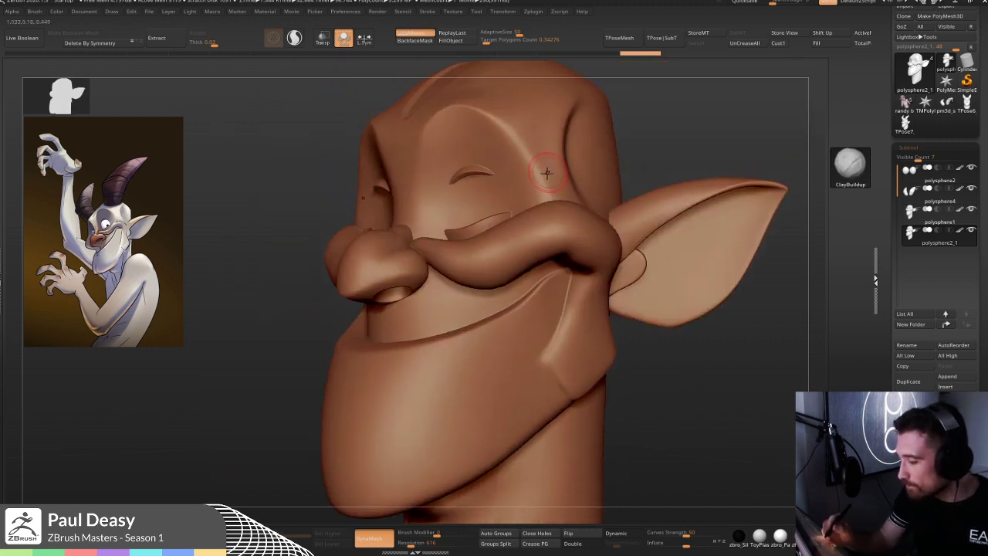
mouse_move(555, 193)
right_mouse_down()
mouse_move(548, 212)
mouse_move(589, 218)
right_mouse_up()
key("b")
key("d")
key("s")
key("space")
key("ctrl")
key("ctrl")
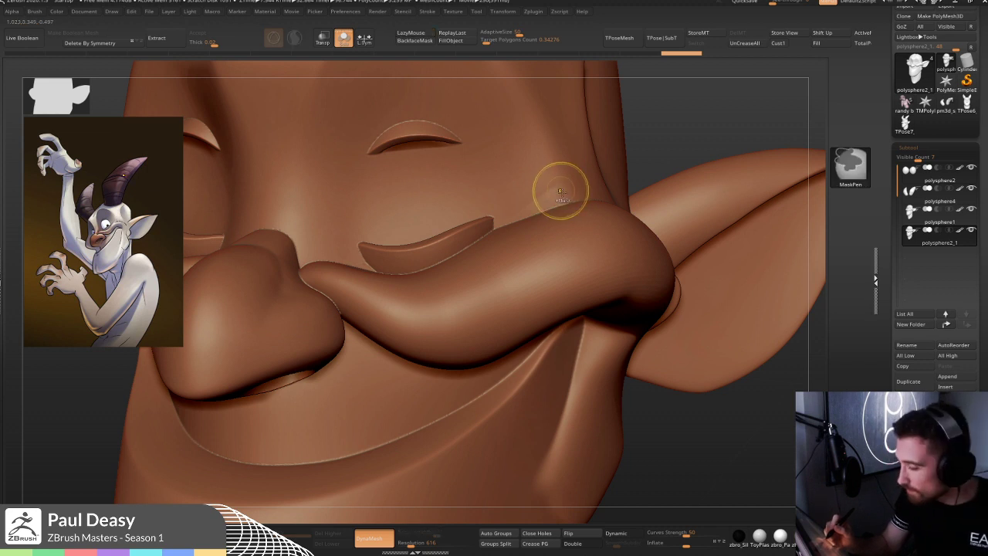
key("ctrl+s")
key("ctrl+s")
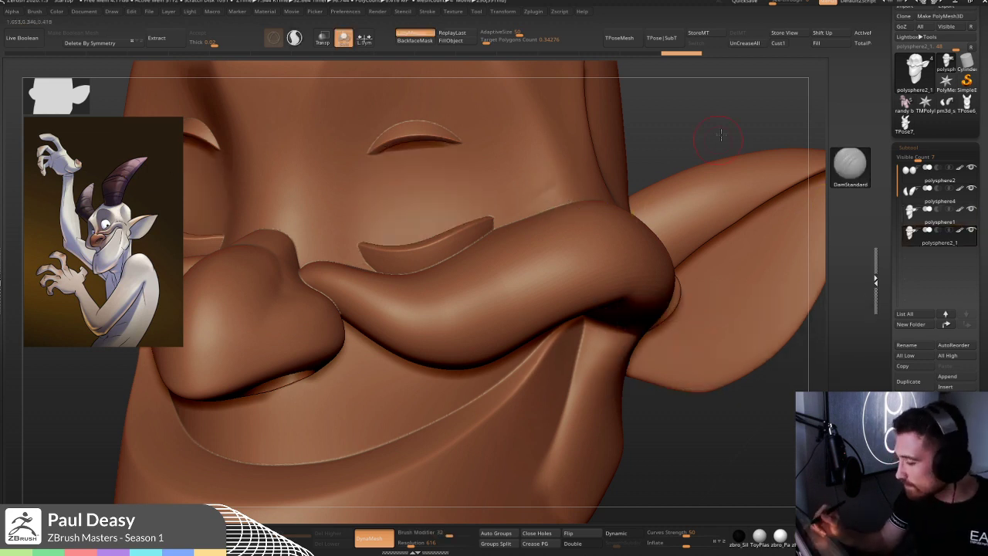
- Check the eye and cheek area from the front with the eyeballs shown, then isolate the head again
left_click_drag(721, 136, 707, 135)
left_click(711, 135, "shift")
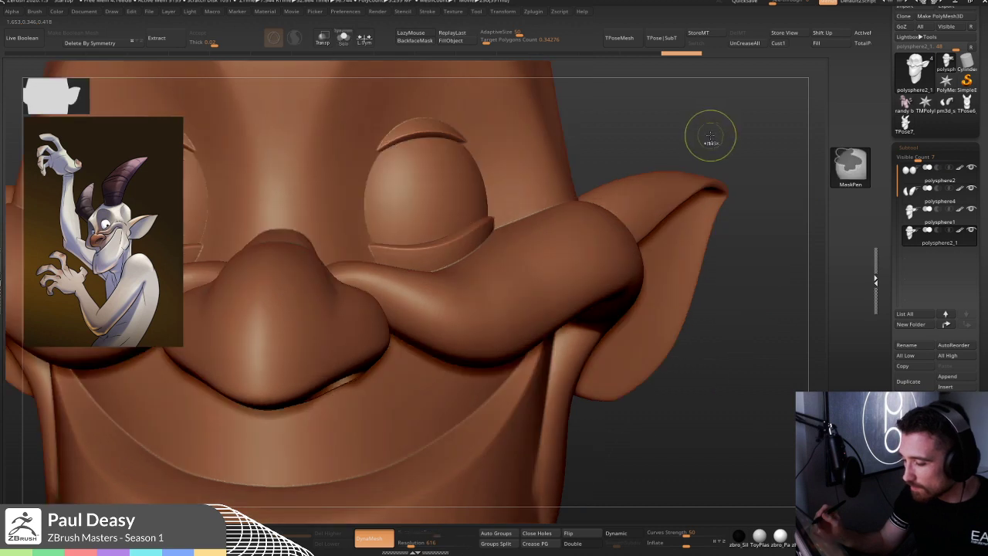
key("ctrl")
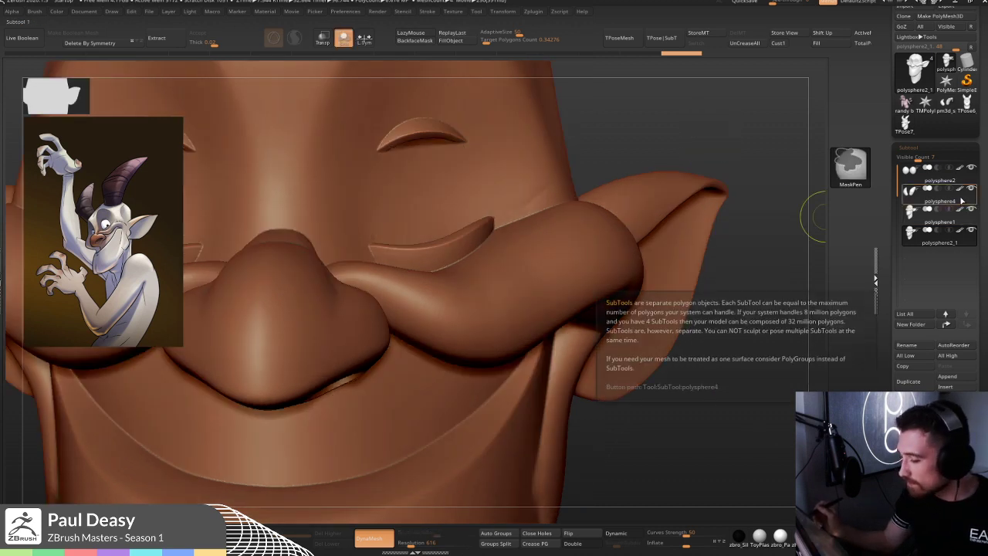
- Show all subtools again and delete the original head subtool polysphere1, keeping the refined duplicate polysphere2_1
key("ctrl+s")
left_click_drag(599, 237, 558, 231)
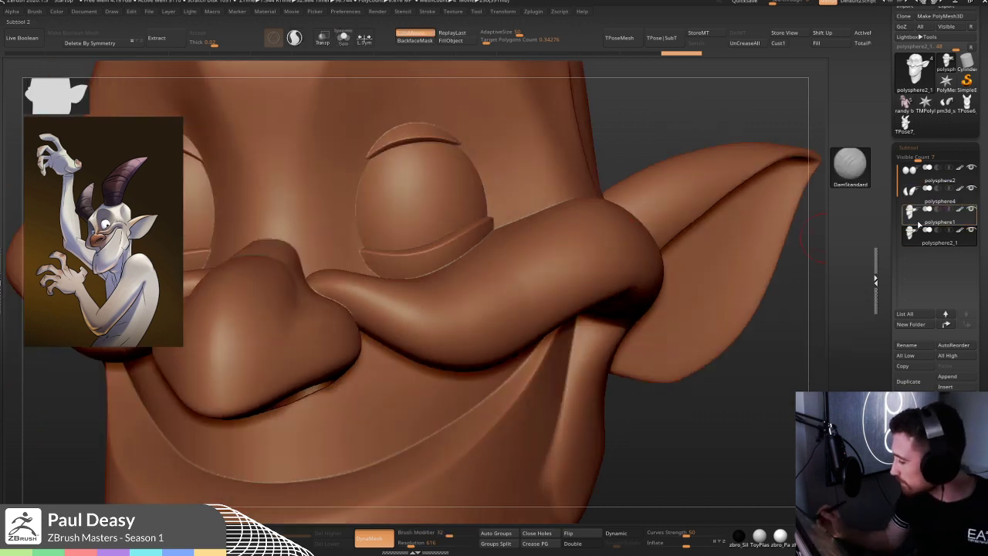
left_click(919, 219)
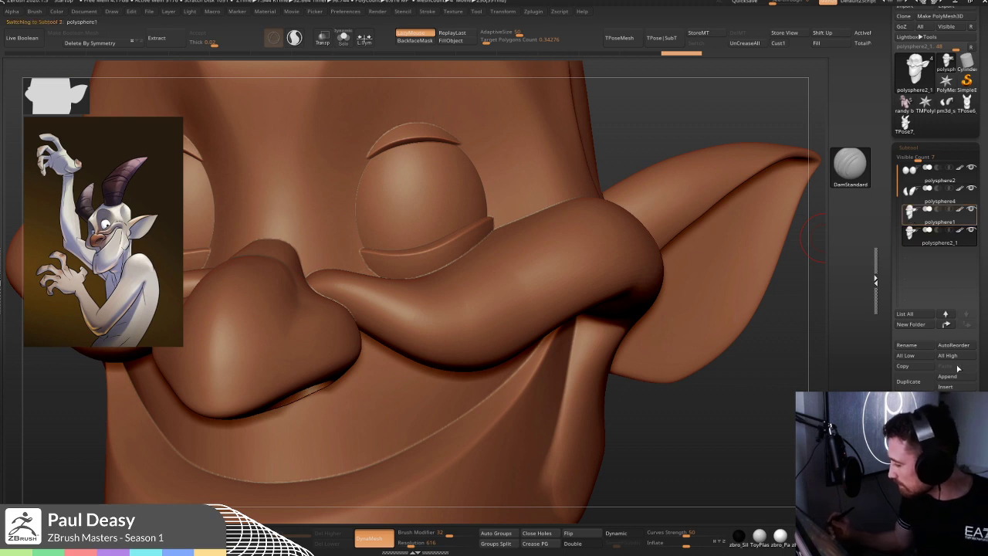
left_click(909, 401)
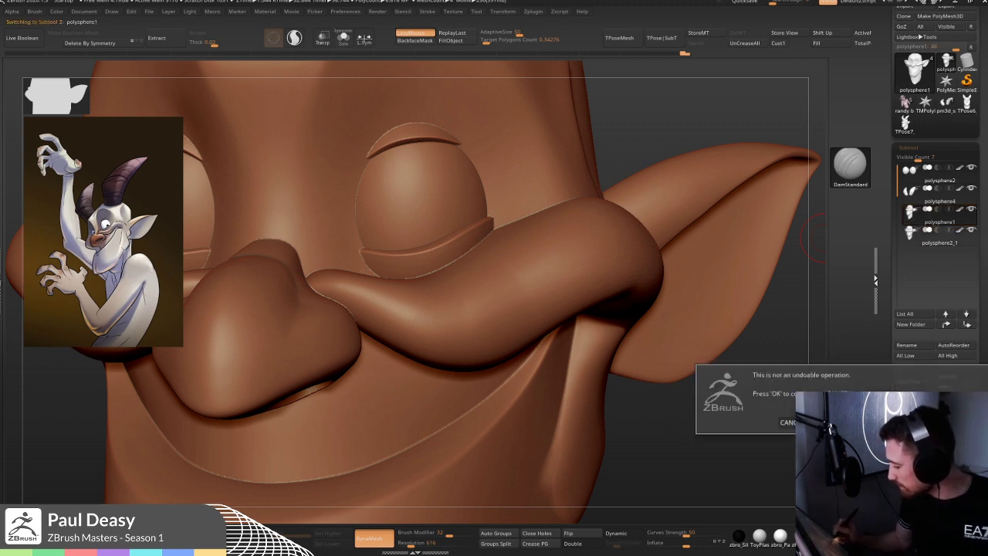
left_click(857, 423)
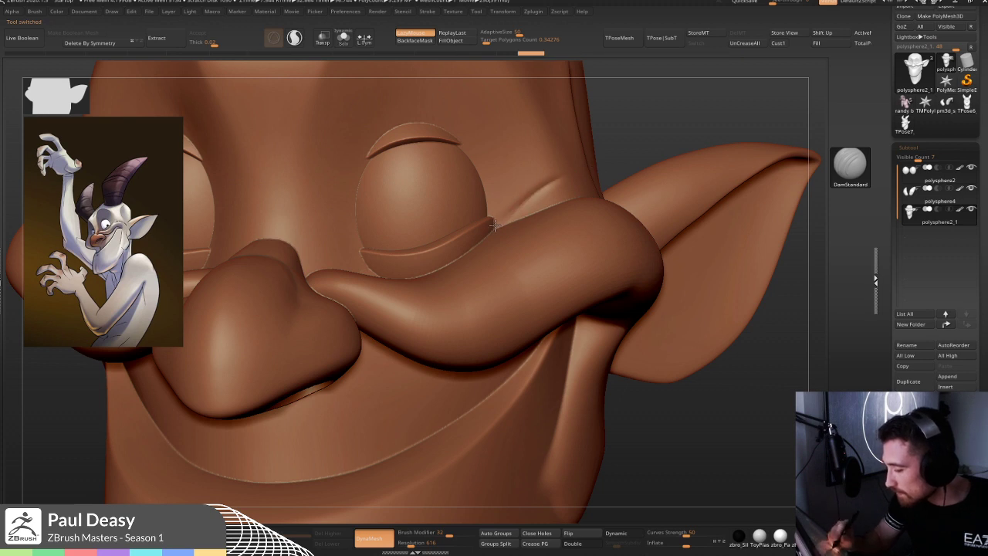
- Carve a crease from the outer eye corner up toward the temple with the DamStandard brush and soften it with the Smooth brush
mouse_move(523, 204)
left_mouse_down()
mouse_move(506, 216)
mouse_move(592, 168)
mouse_move(607, 147)
left_mouse_up()
key("space")
left_click_drag(564, 173, 511, 208, "shift")
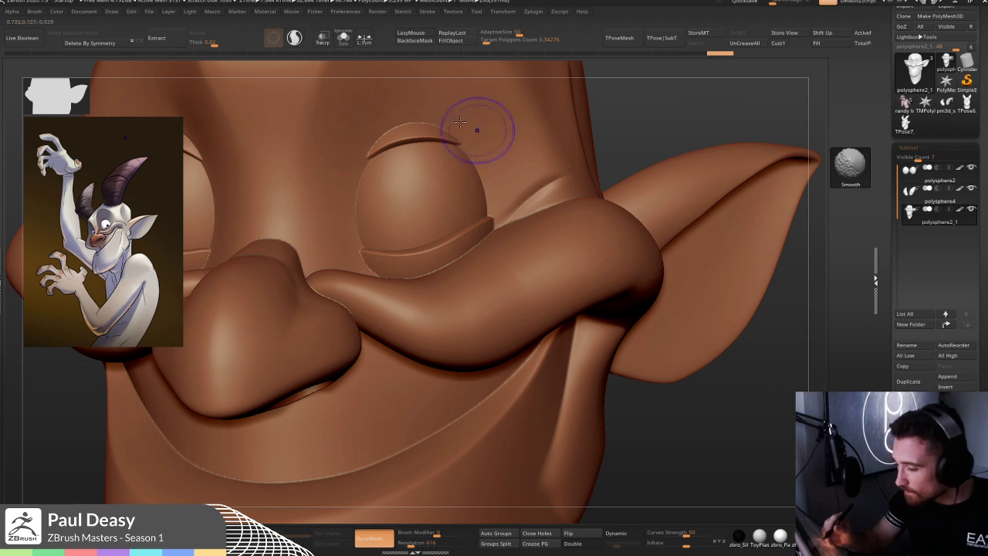
key("space")
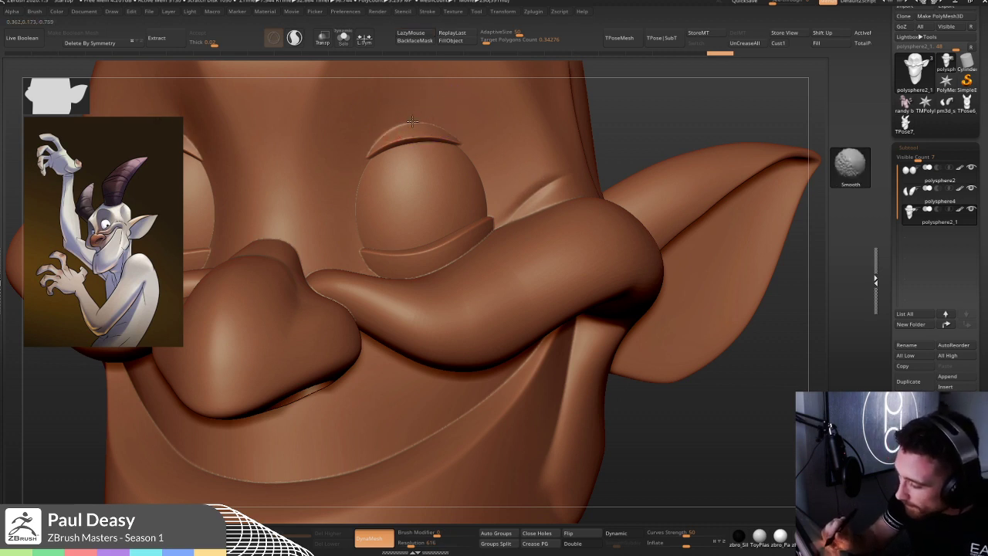
left_click_drag(371, 143, 366, 165, "shift")
left_click_drag(372, 270, 462, 253, "shift")
- Examine the eyelids, outer-eye creases and smile from the front at closer and wider distances
key("b")
key("d")
key("s")
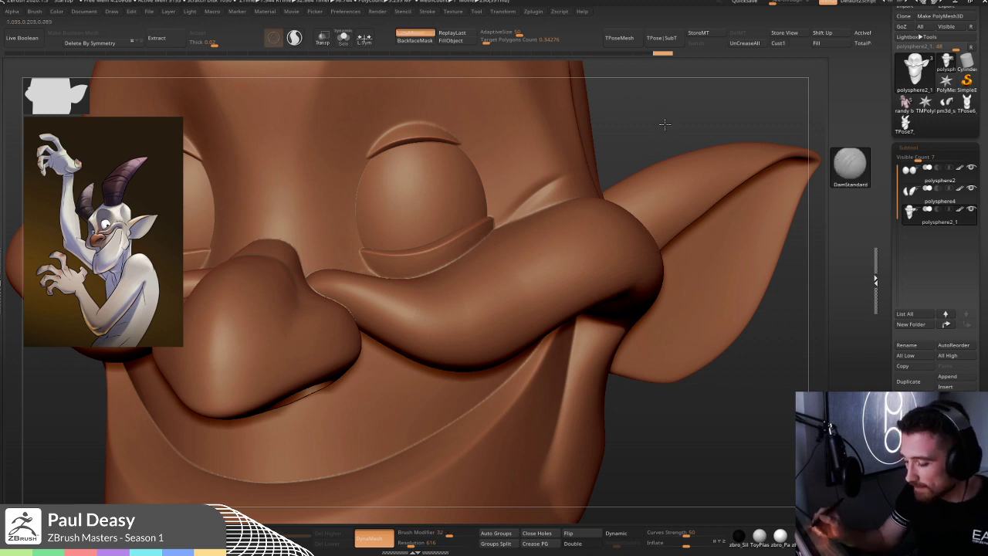
left_click_drag(639, 132, 661, 142, "alt")
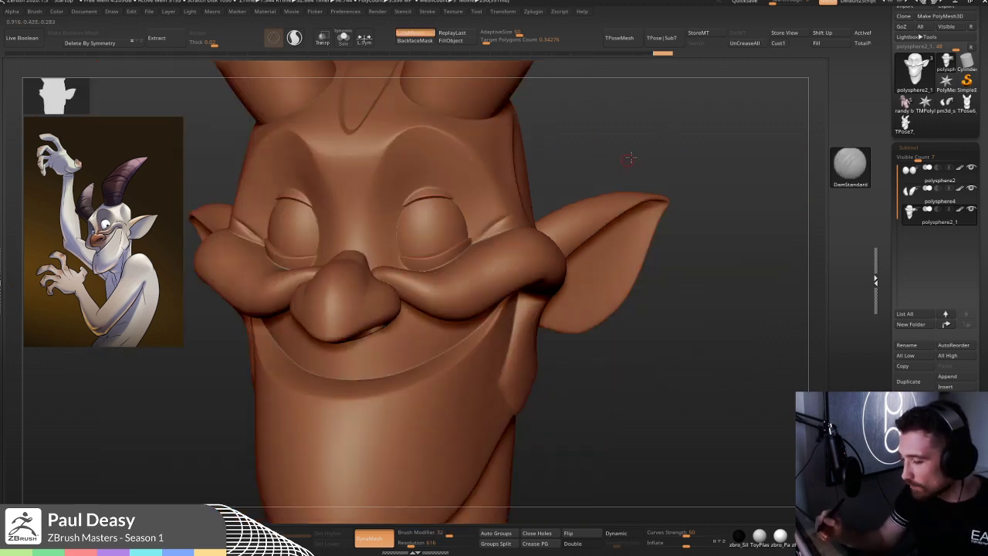
right_click_drag(441, 146, 556, 161)
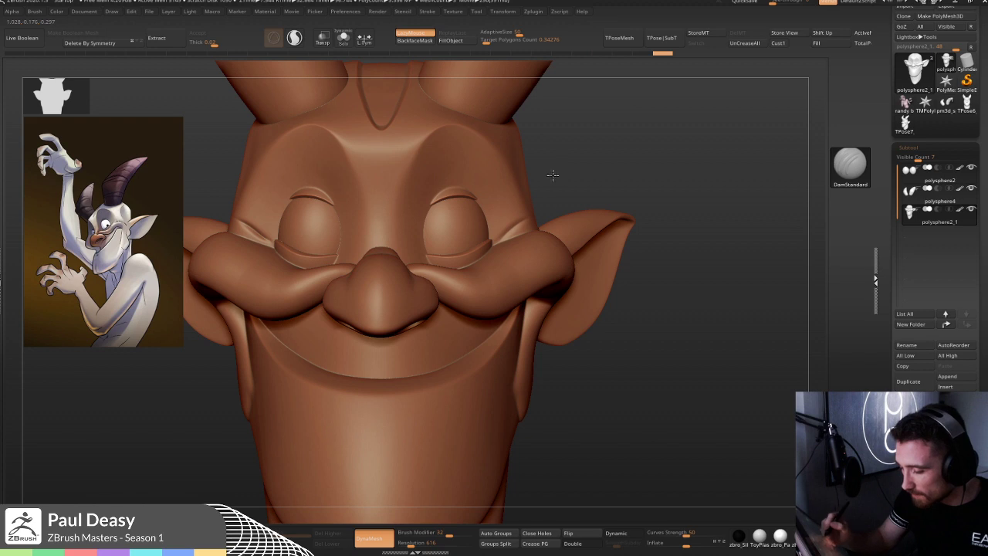
right_click_drag(526, 244, 516, 238)
left_click_drag(527, 230, 506, 240)
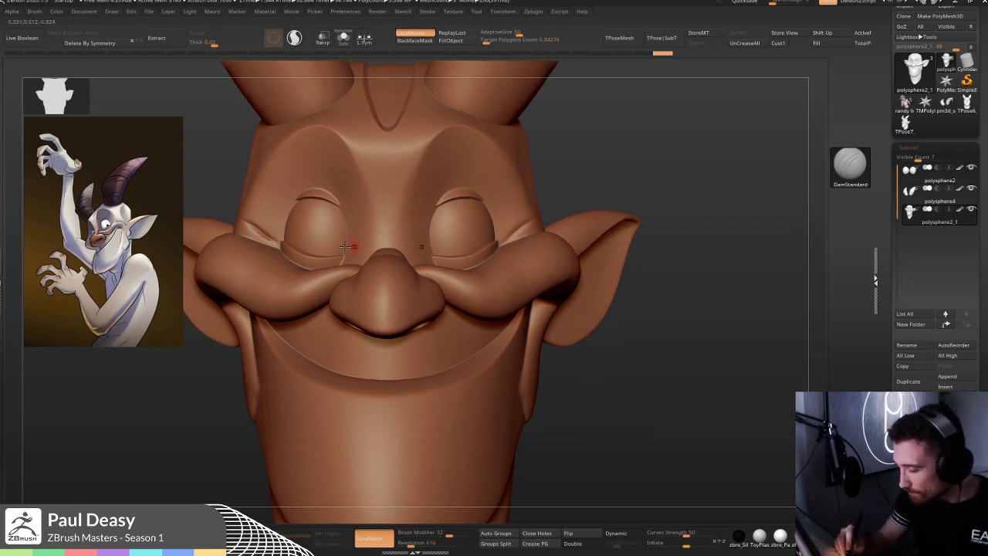
right_click_drag(525, 234, 512, 237)
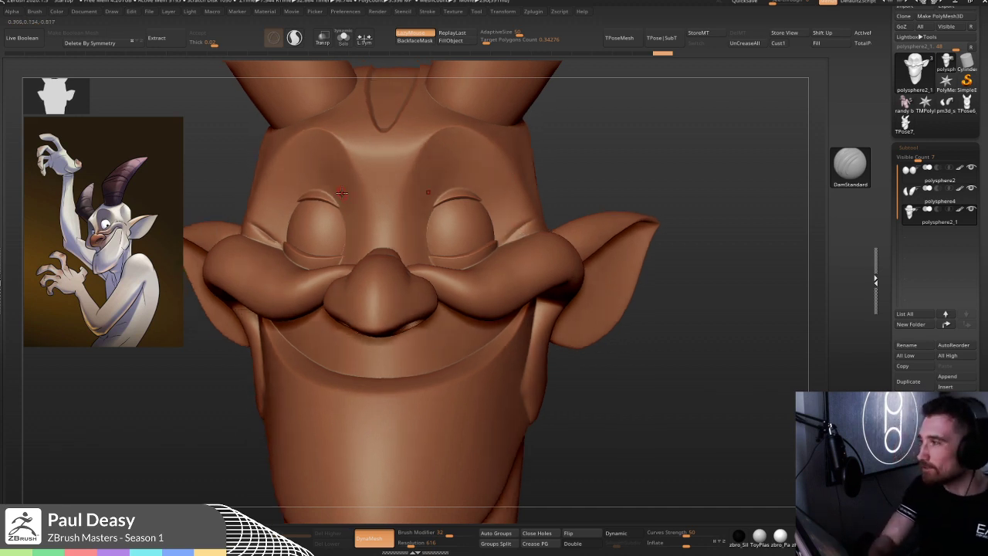
key("b")
key("m")
key("v")
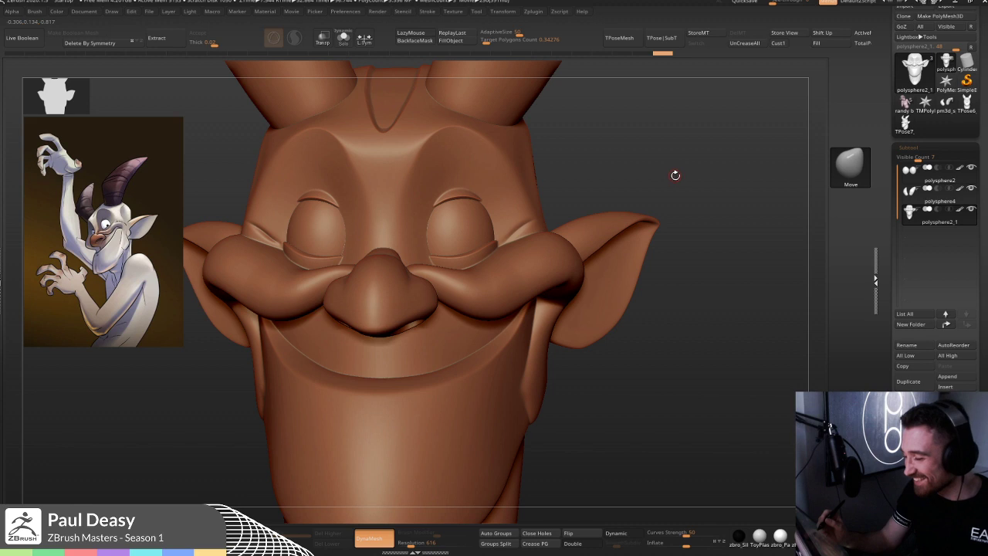
right_click_drag(664, 172, 669, 170, "ctrl")
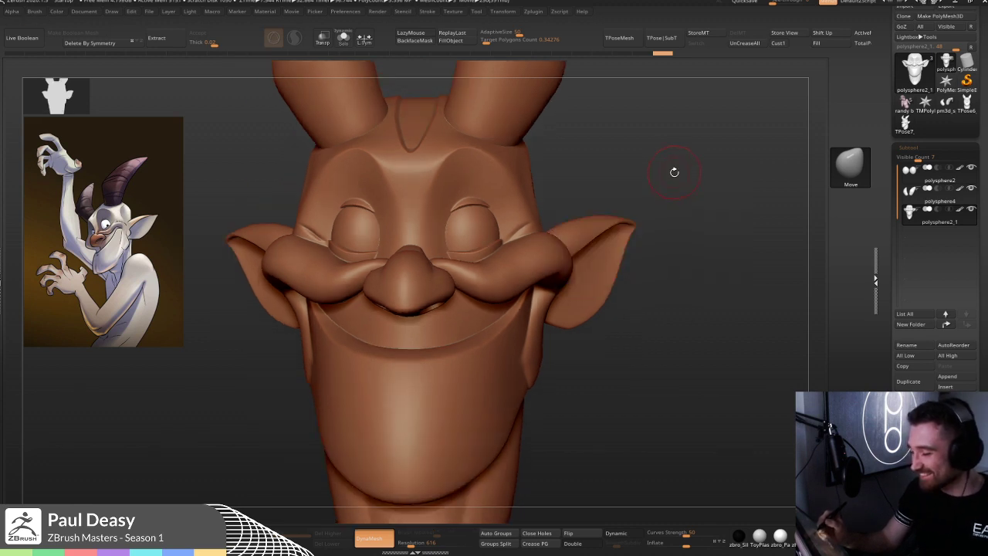
- Review the whole head from front, three-quarter and side views, comparing the jaw, ear and cheek forms with the reference
key("f")
left_click_drag(569, 399, 598, 315)
right_click_drag(486, 268, 583, 277, "ctrl")
right_click_drag(309, 363, 315, 380, "ctrl")
right_click(612, 193)
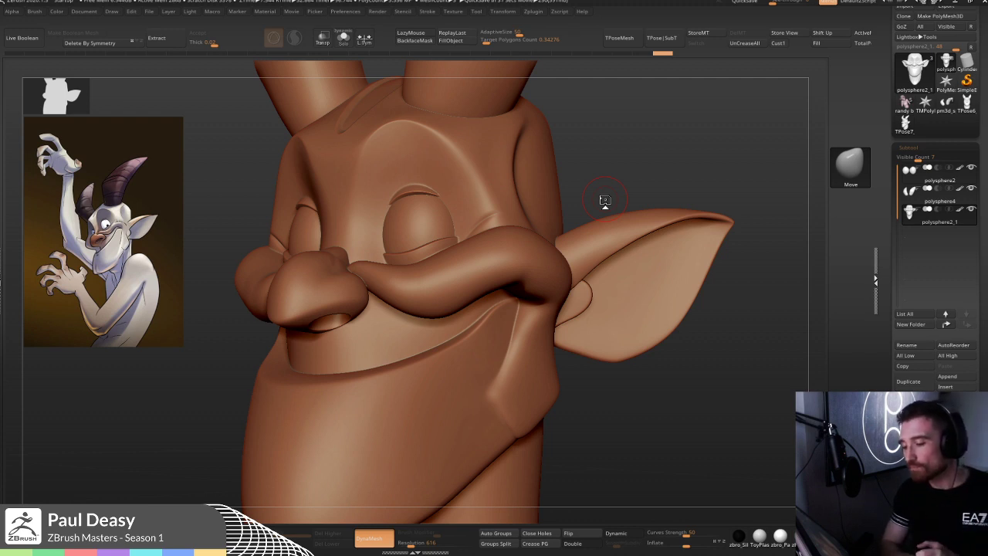
left_click_drag(653, 148, 646, 139)
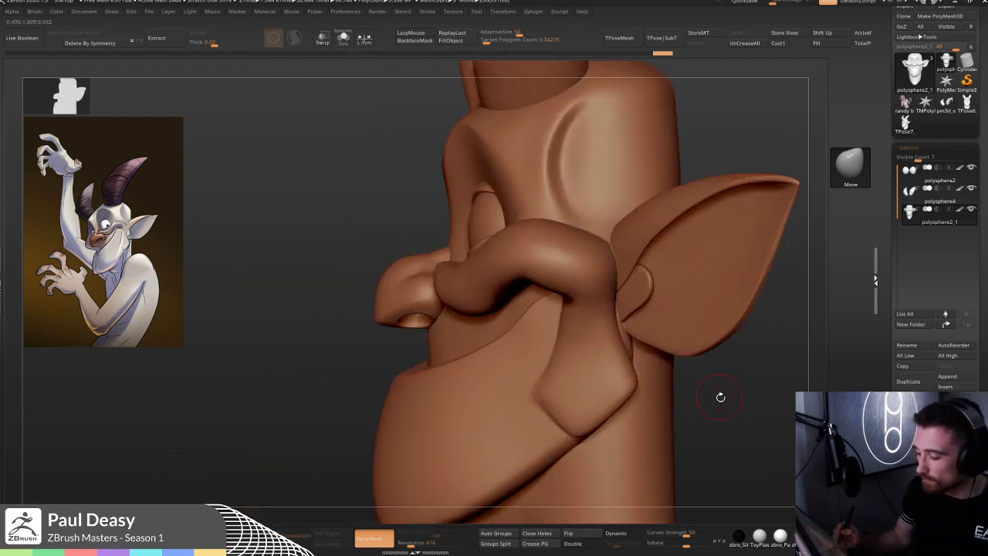
mouse_move(705, 392)
left_mouse_down()
mouse_move(687, 379)
mouse_move(704, 347)
mouse_move(731, 346)
left_mouse_up()
key("f")
right_click(567, 308)
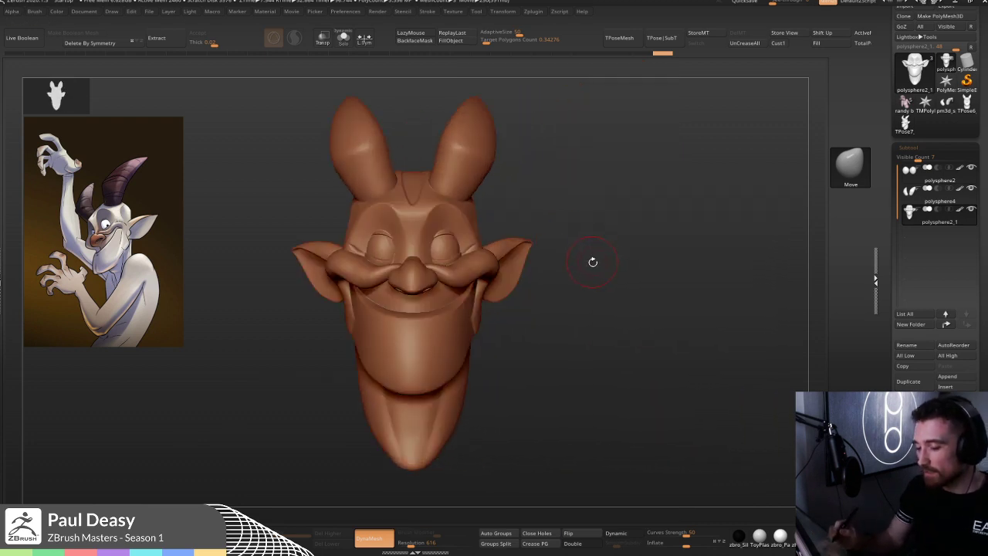
left_click_drag(629, 266, 665, 267, "alt")
- Switch to the painted Randy Bishop DynaMesh tool and examine the full bust from a three-quarter view
key("space")
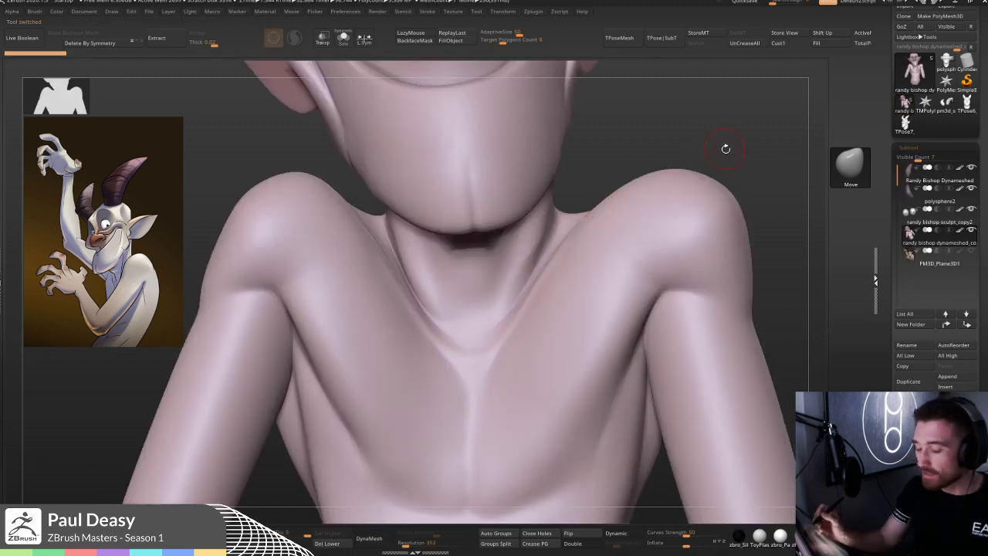
key("f")
left_click_drag(656, 203, 599, 204)
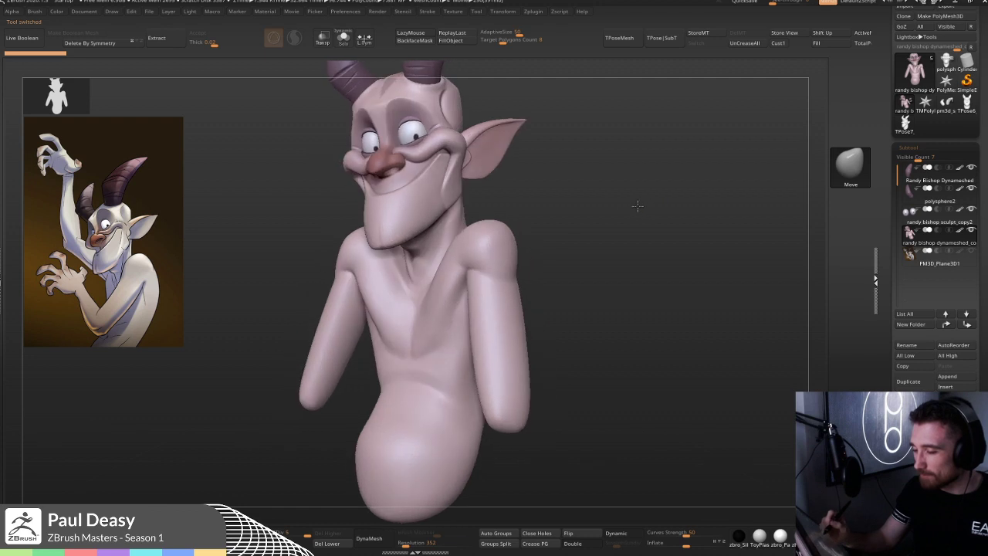
left_click_drag(610, 277, 646, 259)
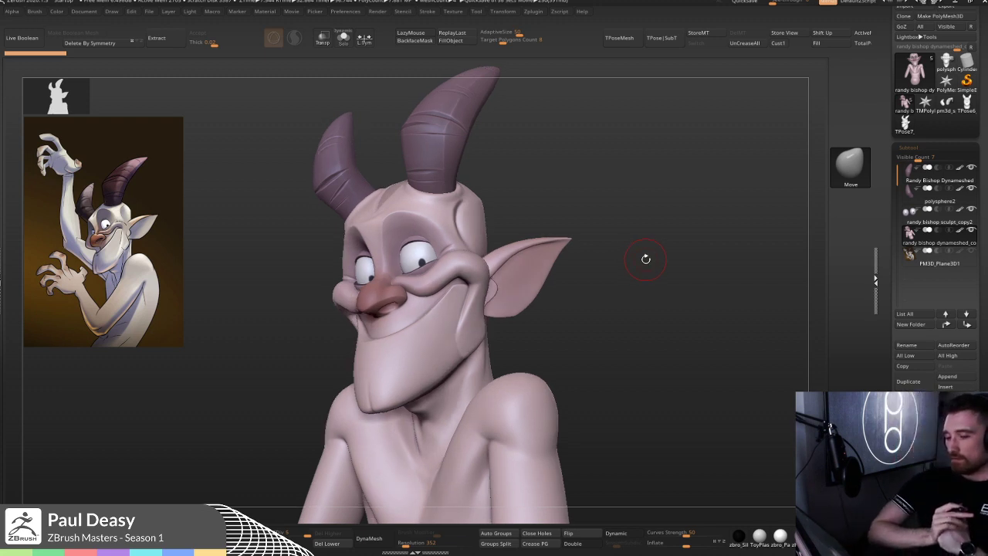
- Switch to the pm3d_sphere3d1_copy2 tool, isolate its low-poly horns and subdivide them
left_click(948, 109)
left_click_drag(462, 336, 670, 320, "alt")
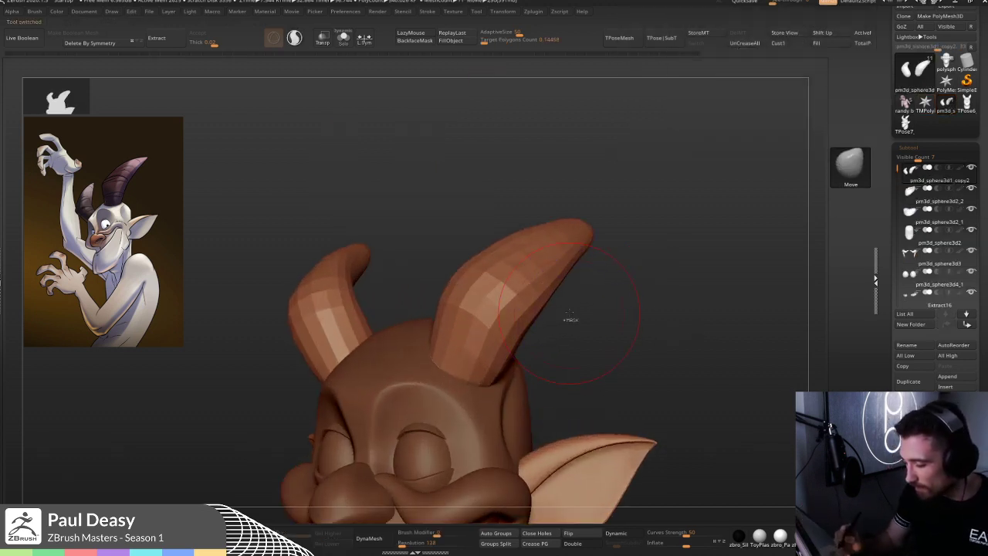
key("shift+s")
left_click_drag(550, 308, 640, 332, "alt")
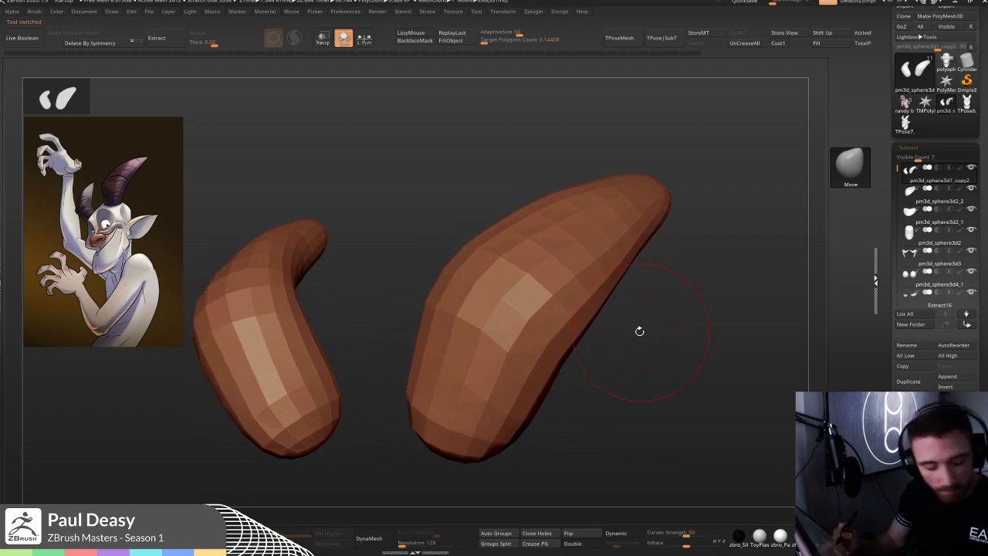
key("ctrl+d")
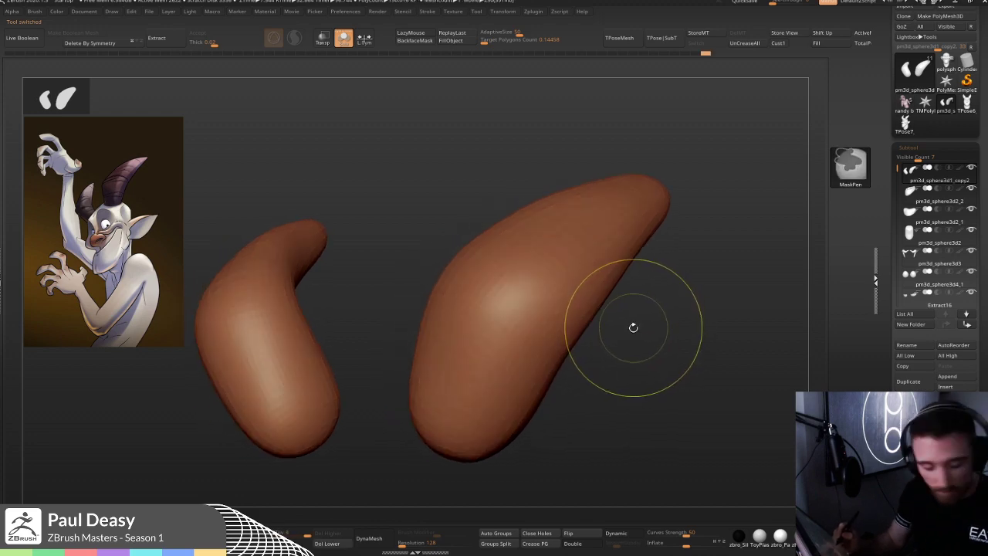
- Carve four creases across the horn, spaced from its middle toward the tip, with the DamStandard brush
key("b")
key("d")
key("s")
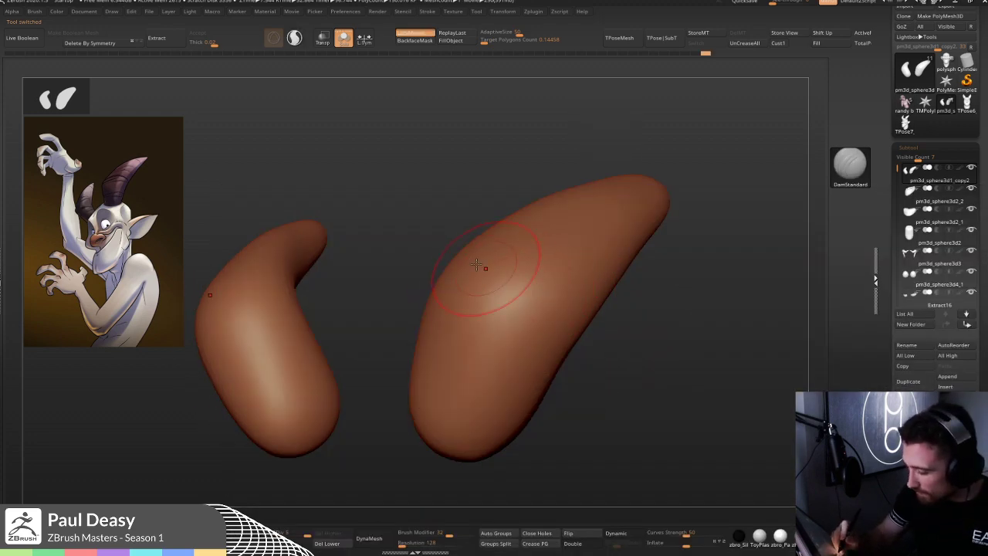
key("space")
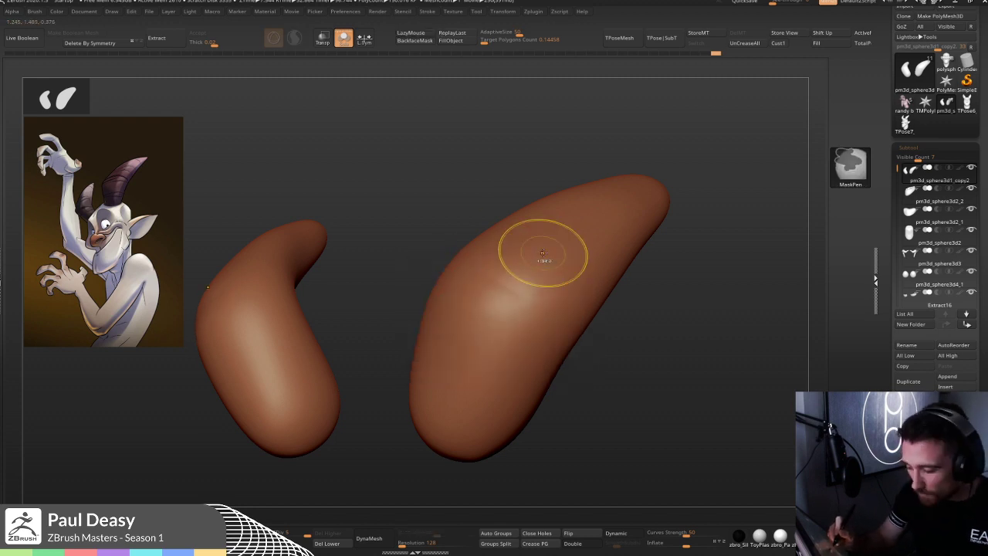
key("space")
left_click(573, 288)
left_click_drag(481, 243, 567, 283)
mouse_move(450, 295)
left_mouse_down()
mouse_move(527, 330)
mouse_move(529, 344)
left_mouse_up()
left_click_drag(540, 218, 598, 294)
left_click_drag(601, 208, 612, 256)
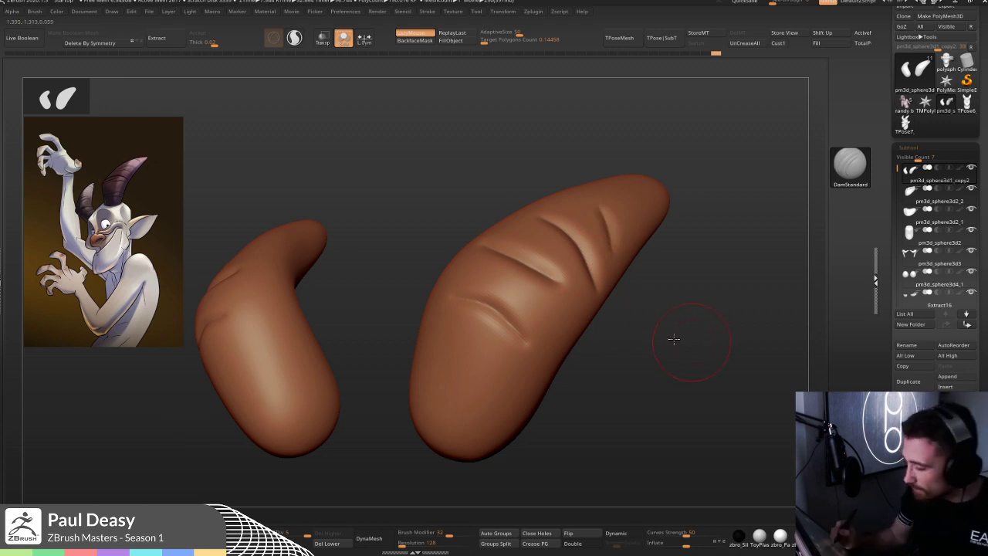
- Delete the horns' lower subdivision levels and insert a sphere from the IMM Primitives brush on the horn's surface near the tip
left_click_drag(675, 336, 663, 325)
key("b")
key("m")
key("v")
key("space")
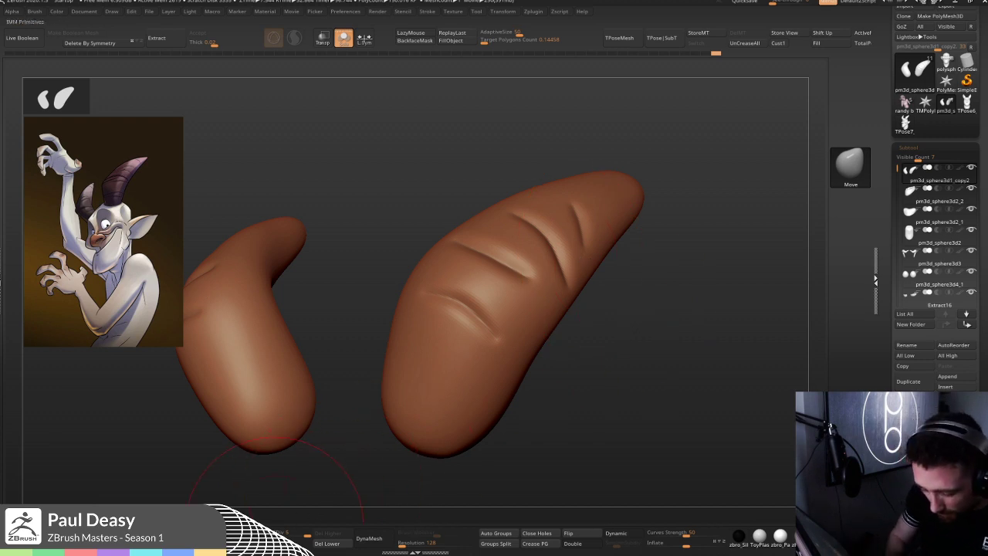
key("b")
key("i")
key("p")
left_click(548, 279)
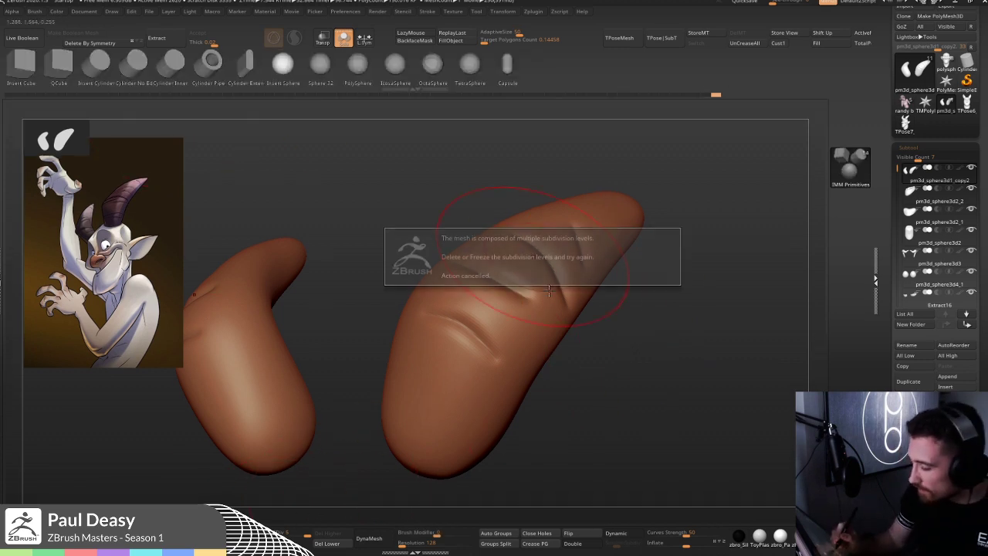
left_click(334, 547)
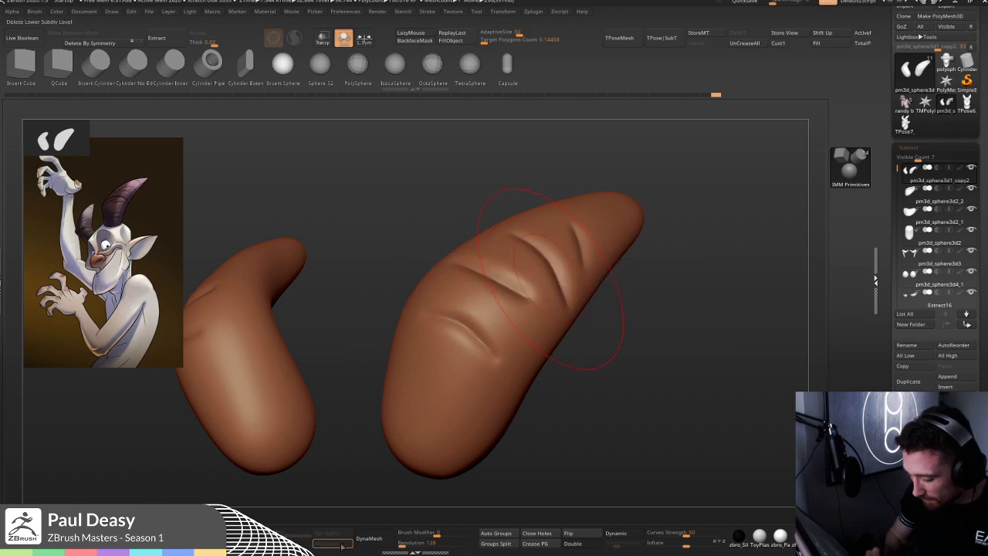
left_click_drag(559, 233, 568, 268)
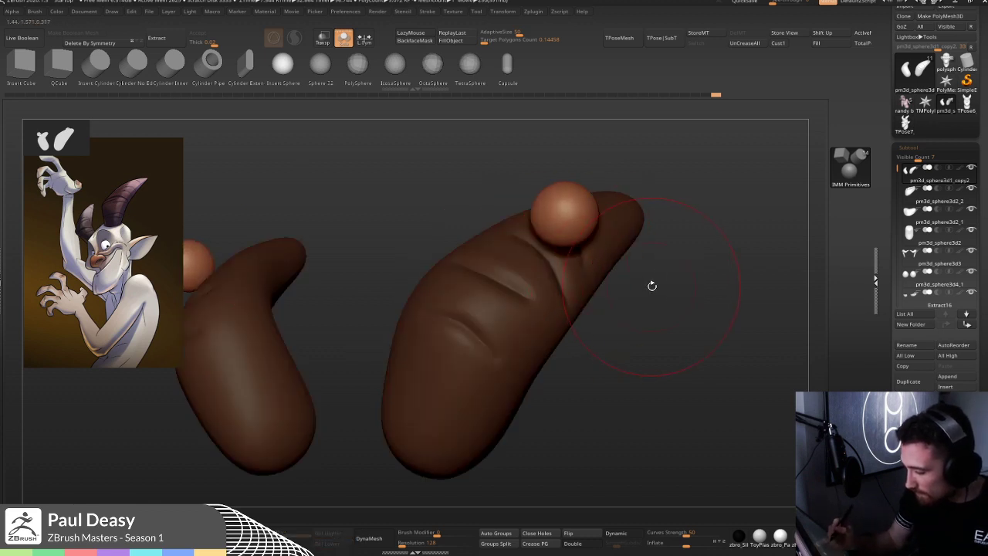
- Move the inserted sphere with the gizmo so it sits partly embedded in the horn
left_click_drag(653, 285, 664, 254)
key("w")
left_click_drag(594, 199, 580, 242)
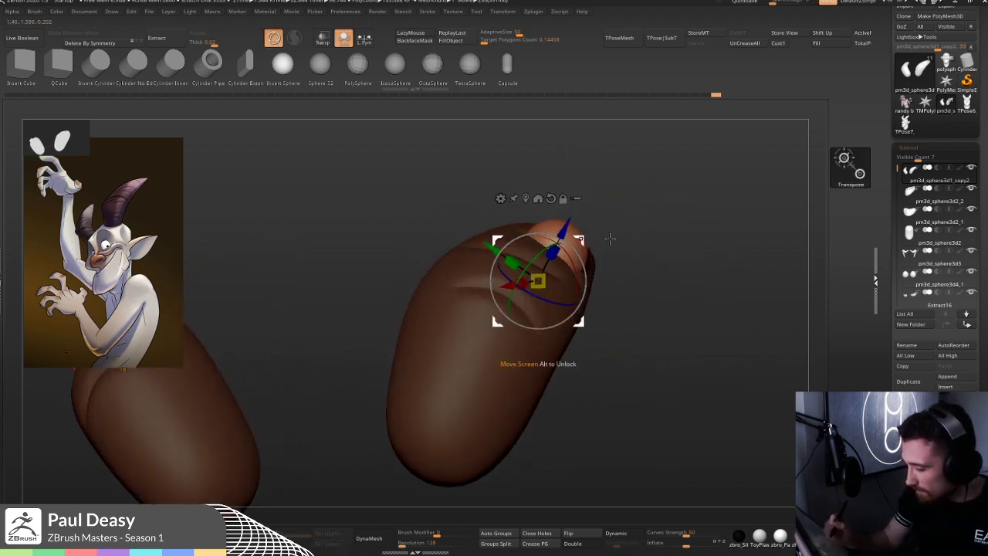
key("q")
left_click_drag(662, 313, 673, 286)
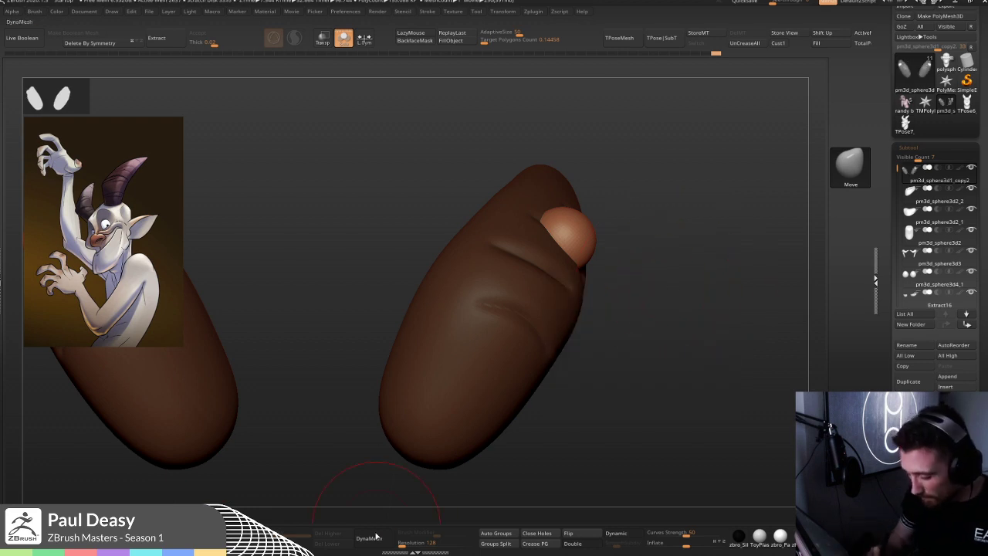
- Clear the mask and DynaMesh the horns at resolution 128 to fuse the sphere with the horn
left_click_drag(630, 399, 650, 385)
left_click_drag(649, 383, 661, 402, "ctrl")
left_click_drag(672, 365, 687, 448)
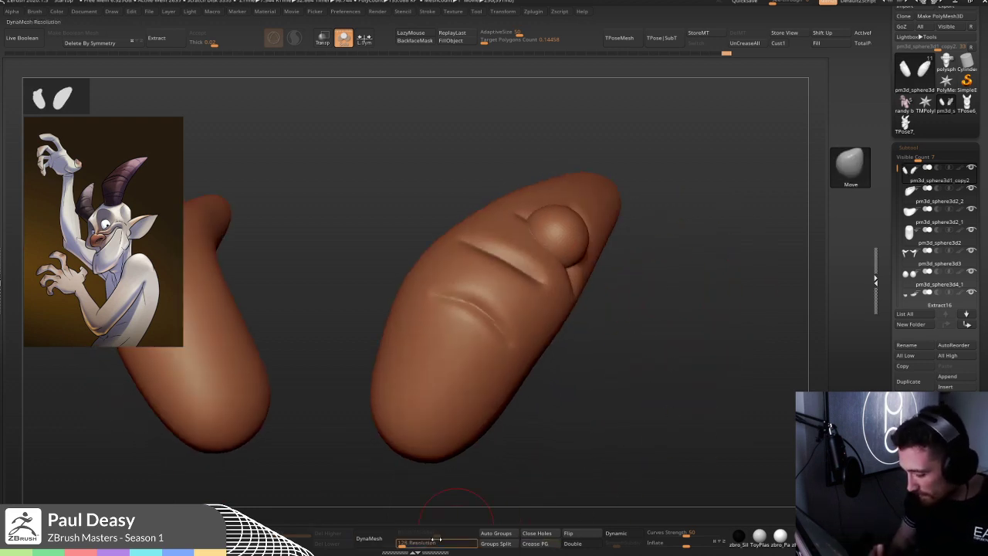
left_click(376, 539)
left_click_drag(640, 424, 640, 365)
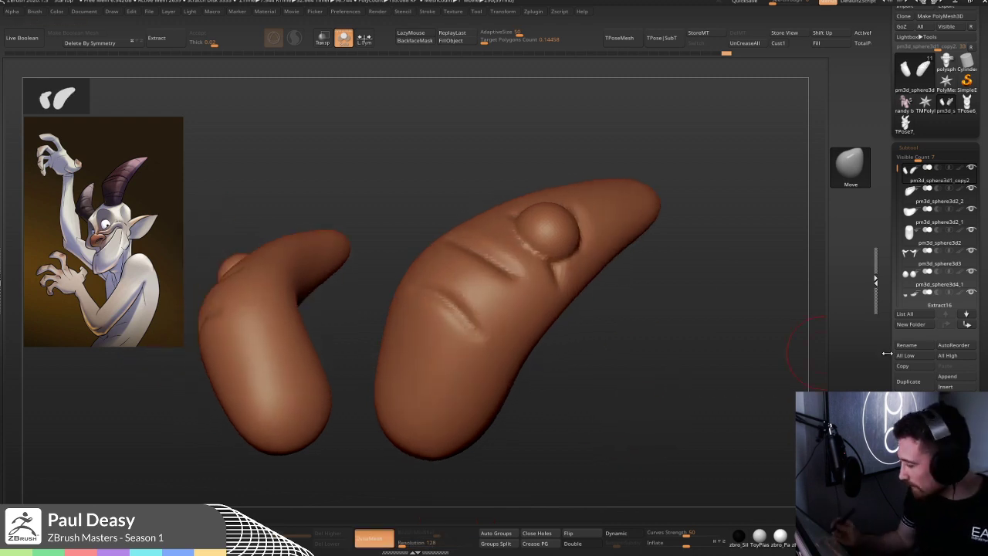
- Blend the fused sphere's seam and the nearby horn creases with the Smooth brush
mouse_move(974, 171)
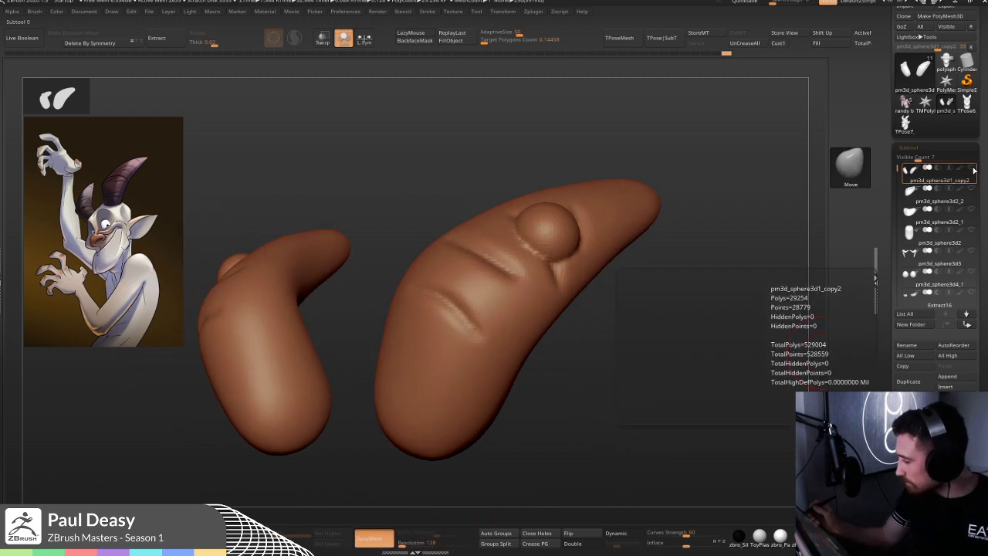
left_click_drag(670, 345, 663, 338)
left_click_drag(557, 265, 462, 294, "shift")
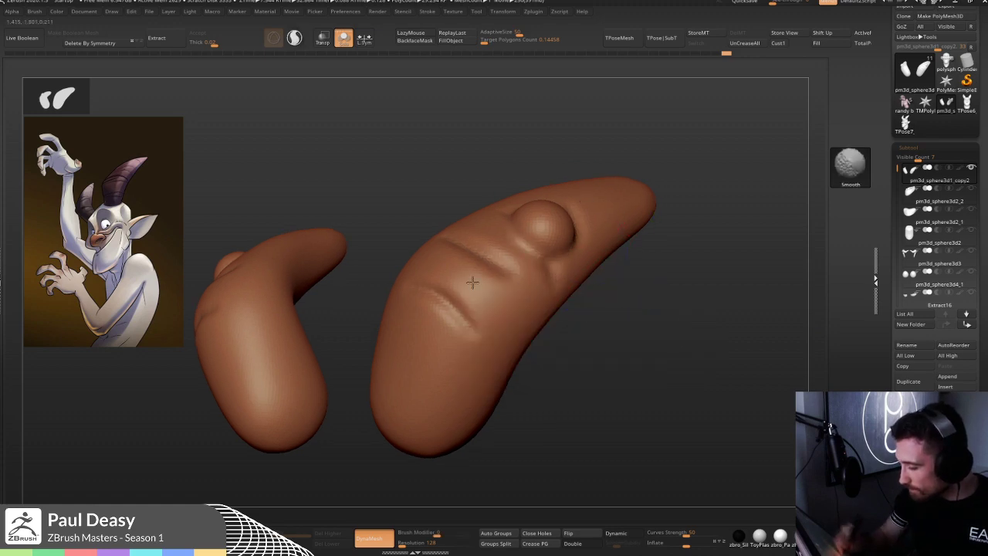
- Carve a crease around the base of the fused sphere on the horn with the DamStandard brush
key("b")
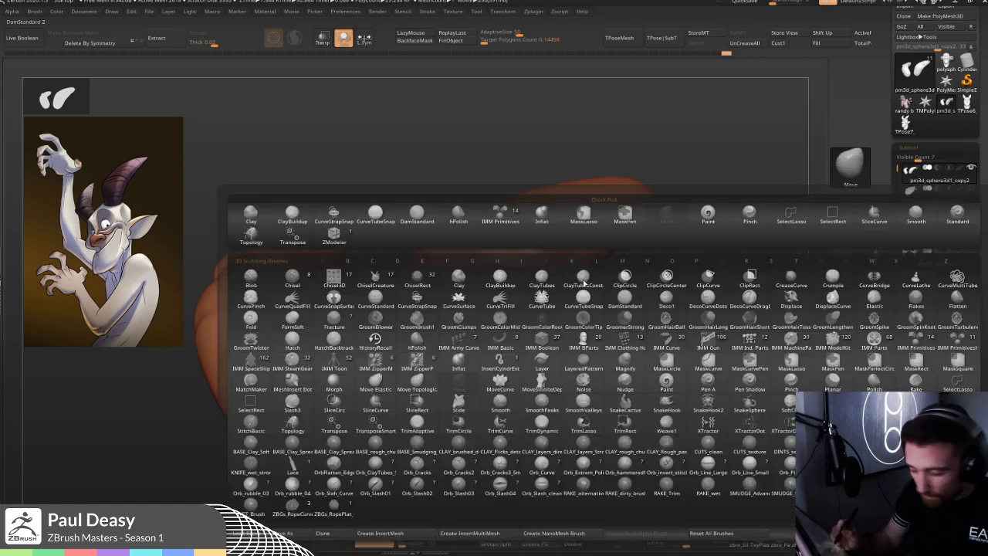
key("d")
key("s")
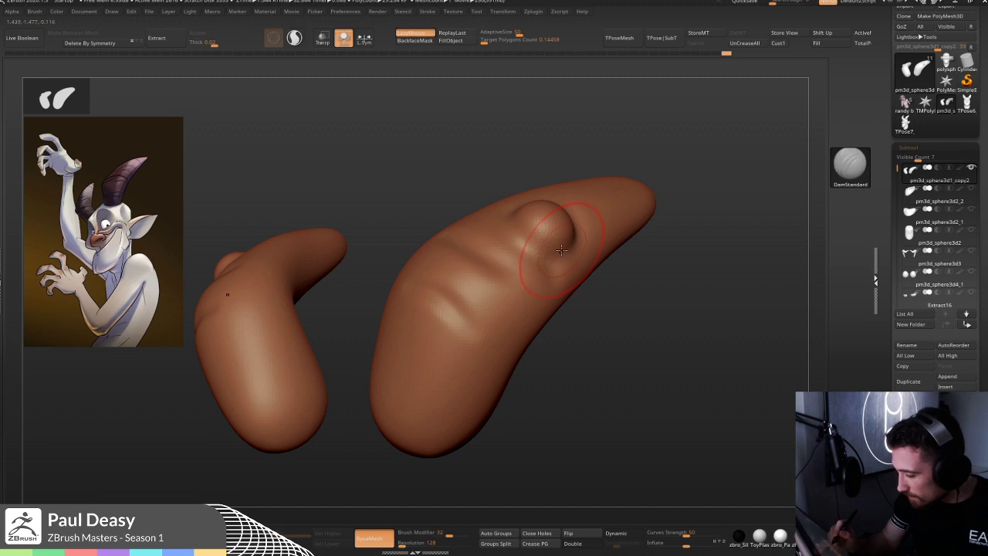
key("space")
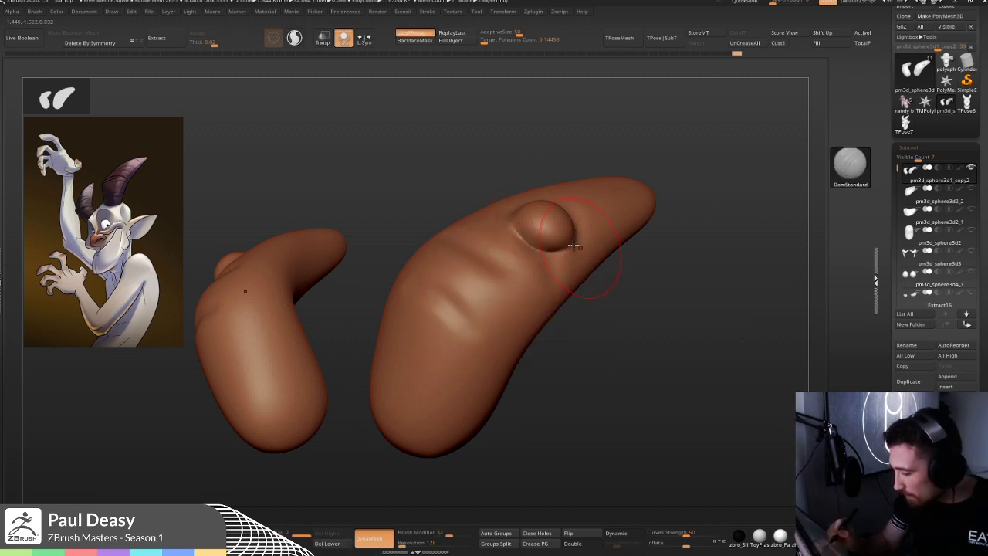
left_click_drag(663, 313, 572, 326)
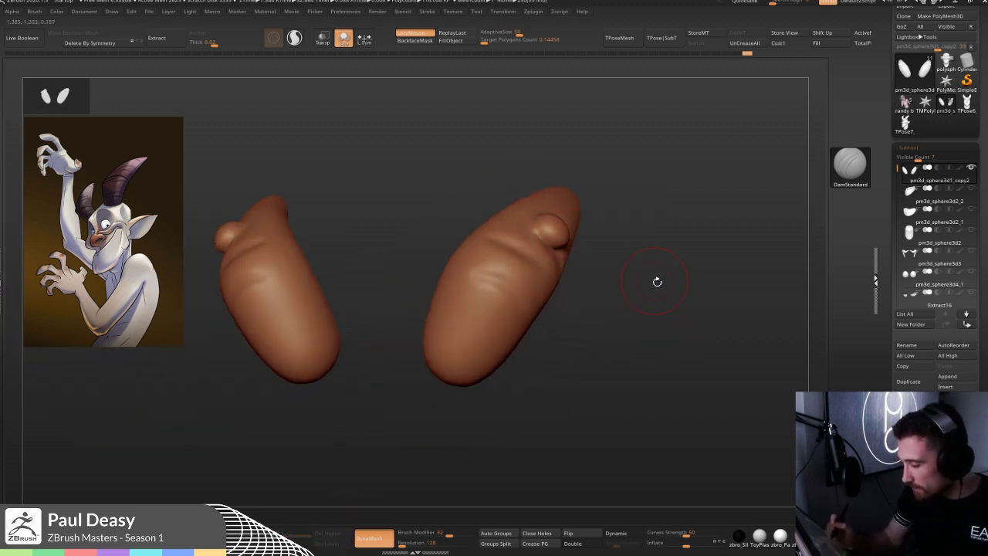
left_click_drag(657, 281, 597, 163)
left_click_drag(635, 370, 676, 339)
- Switch back to the Move brush and examine the horns' fused bump and creases from several angles
key("b")
key("m")
key("v")
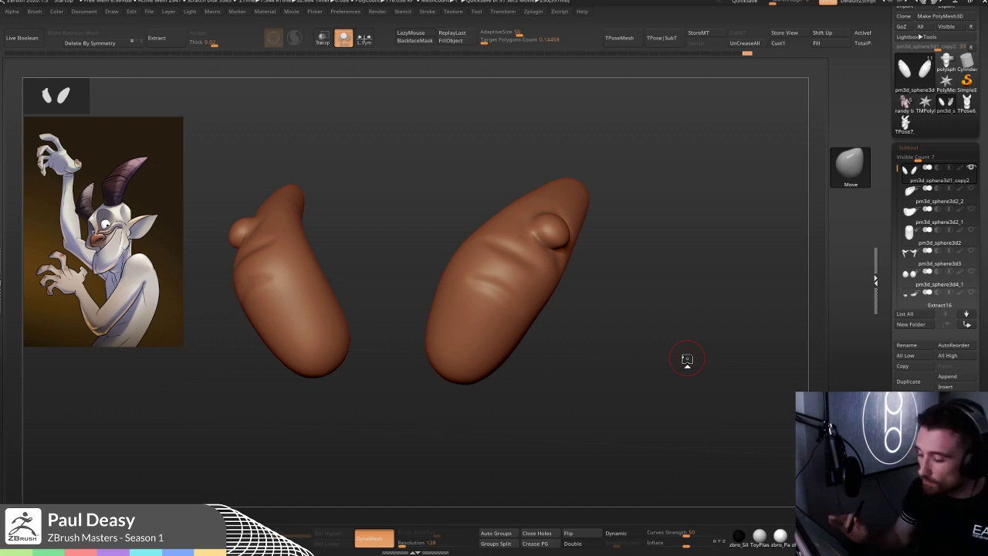
left_click_drag(668, 313, 694, 319)
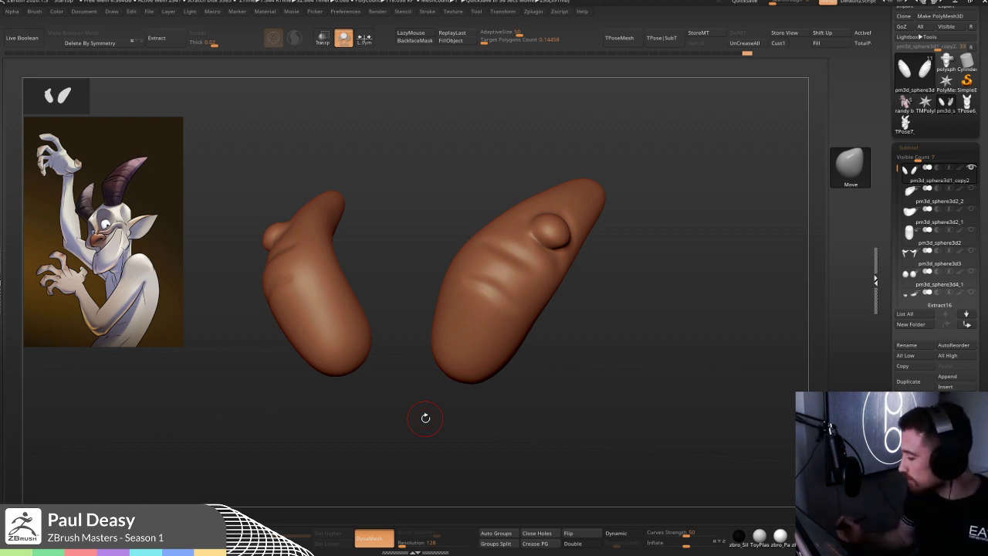
left_click_drag(884, 348, 885, 341)
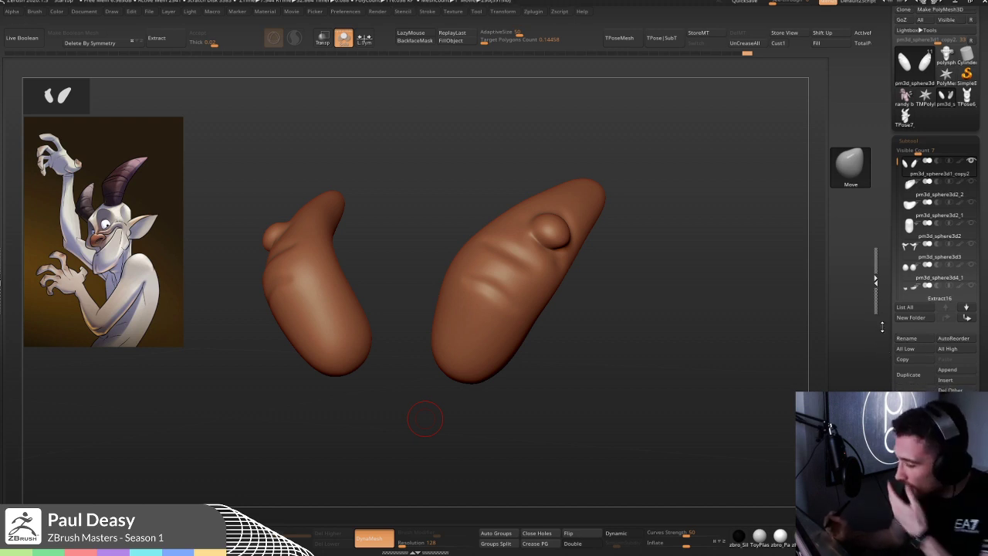
scroll(878, 356, "down", 1)
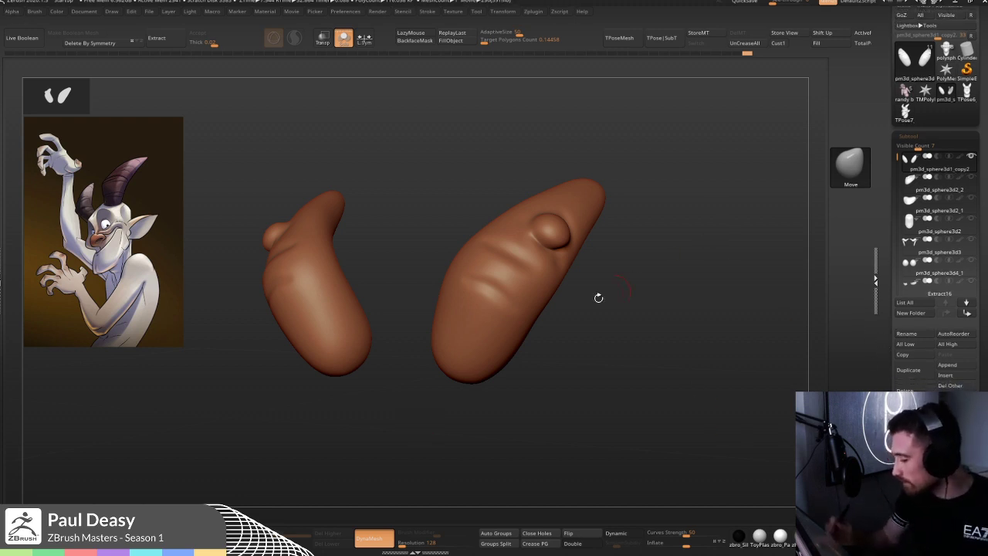
left_click_drag(634, 276, 631, 304)
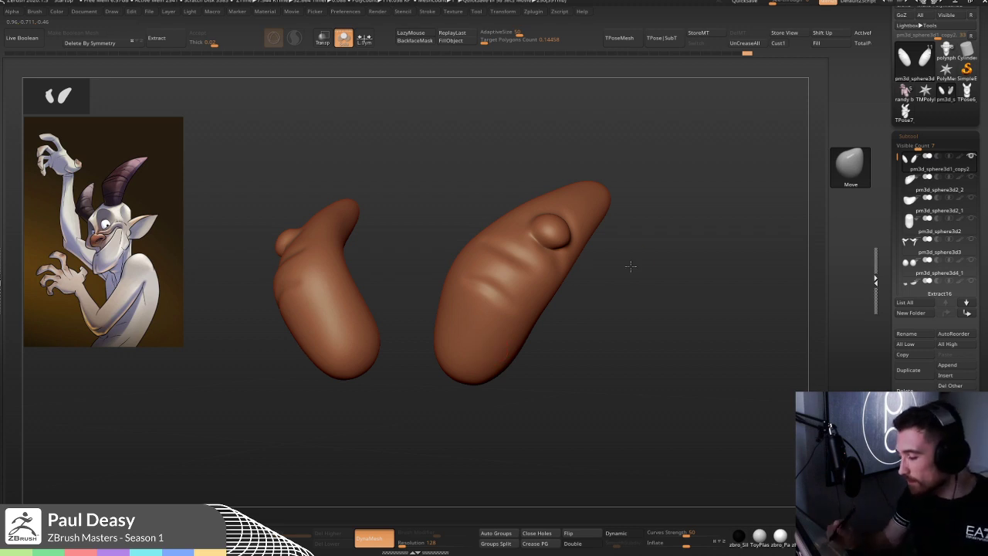
left_click_drag(631, 266, 647, 268)
key("space")
key("space")
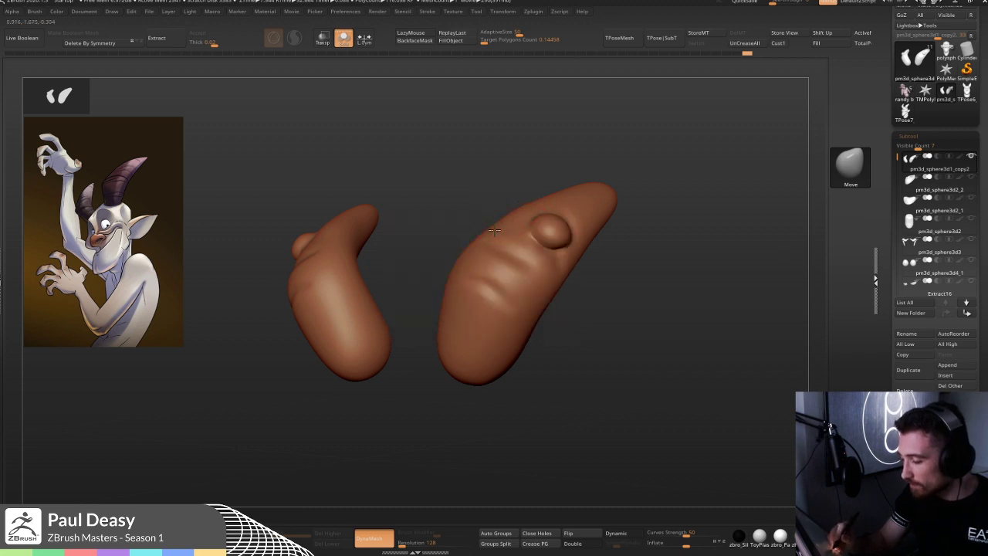
left_click_drag(666, 310, 605, 360)
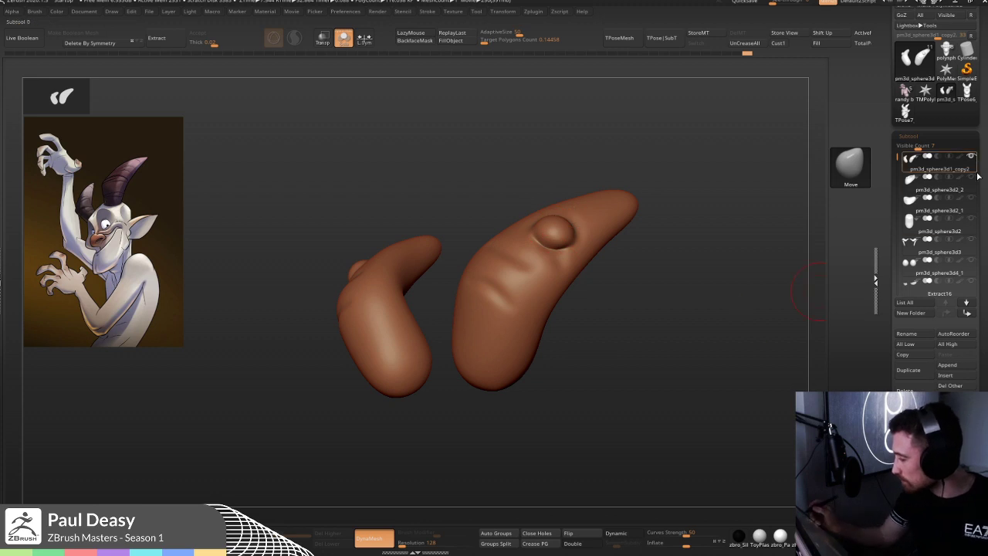
- Duplicate the horns subtool and make the copy the active subtool
key("ctrl+shift+d")
left_click_drag(640, 309, 658, 311)
key("w")
left_click_drag(582, 213, 620, 265)
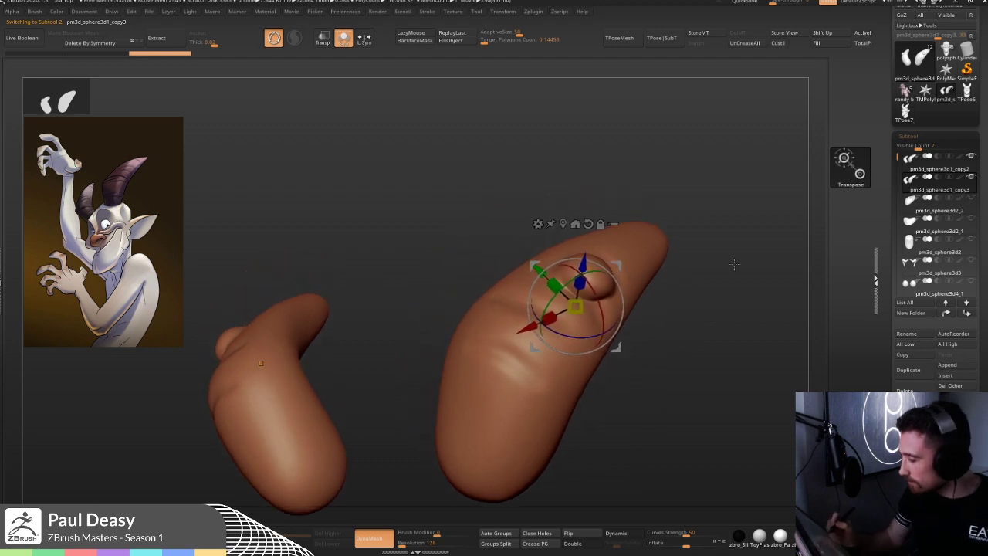
key("shift+s")
key("ctrl+z")
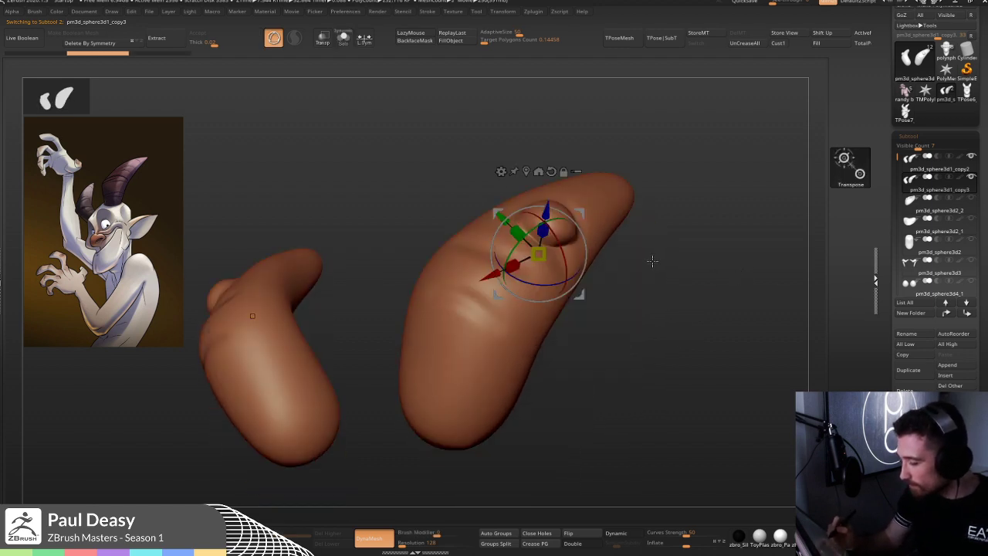
- ZRemesh the duplicated horns with a target polygons count of about 3.96
key("q")
key("space")
left_click(491, 41)
left_click_drag(492, 43, 496, 43)
key("ctrl+shift+r")
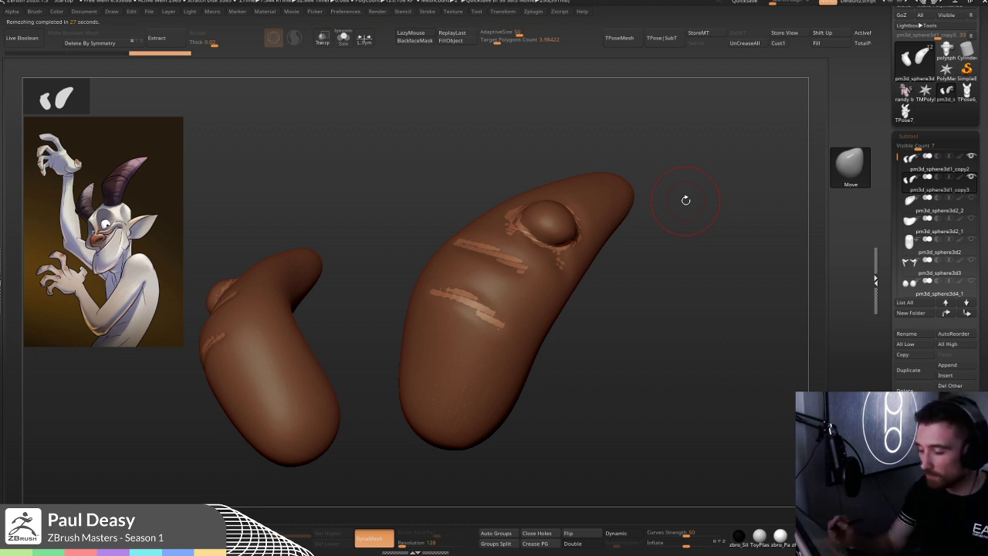
- Inspect the remeshed horns' wireframe and compare their surface with the original horns by isolating and unisolating the copy
key("shift+f")
key("space")
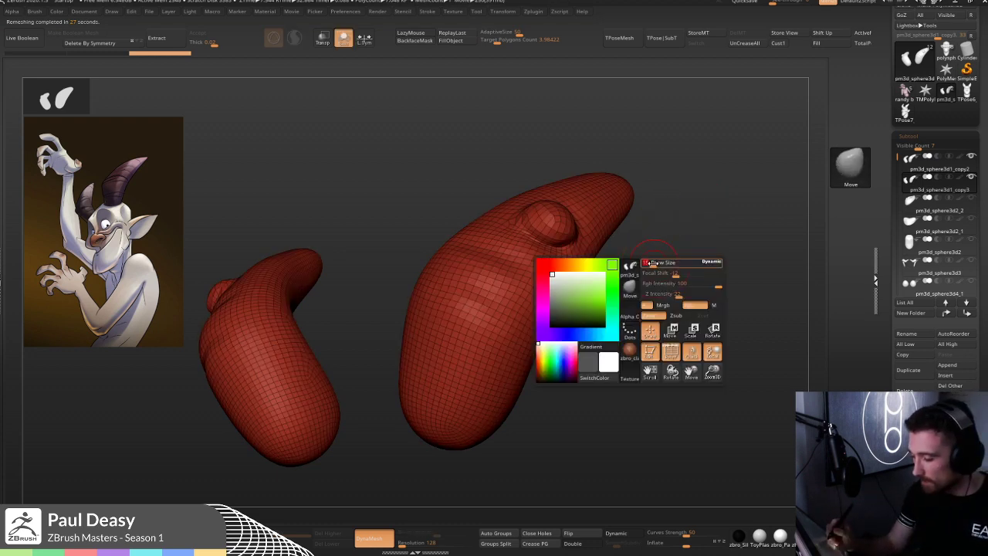
left_click_drag(654, 264, 619, 296)
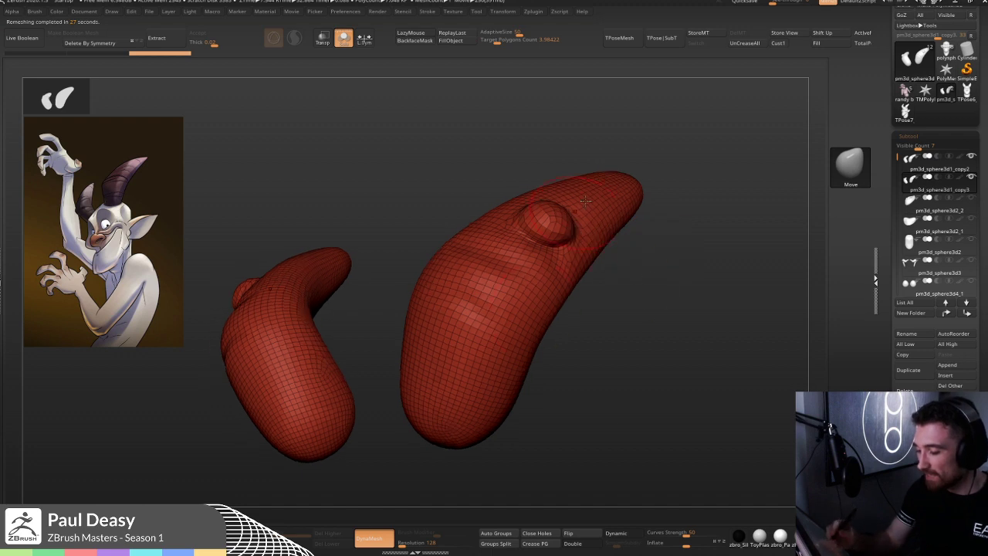
key("shift+f")
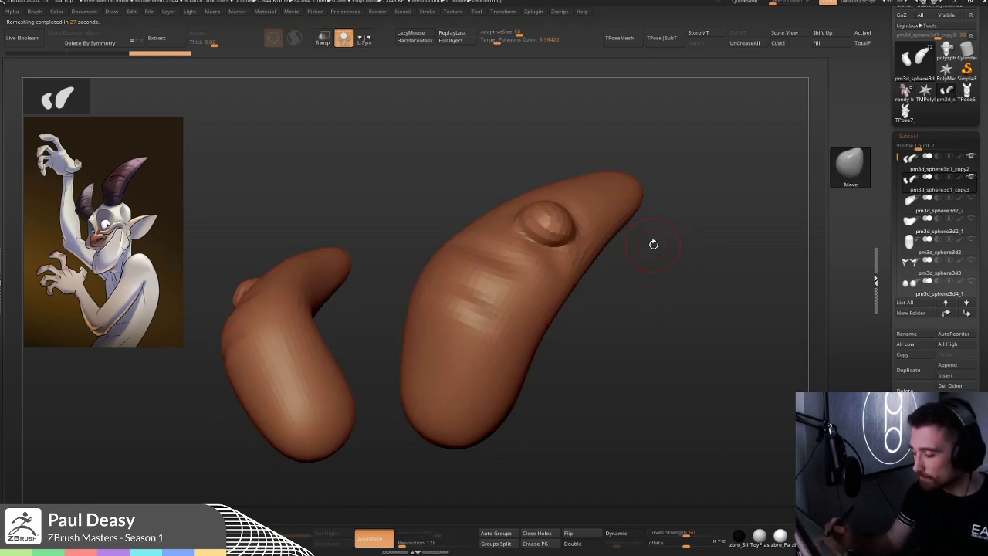
left_click_drag(672, 246, 614, 298)
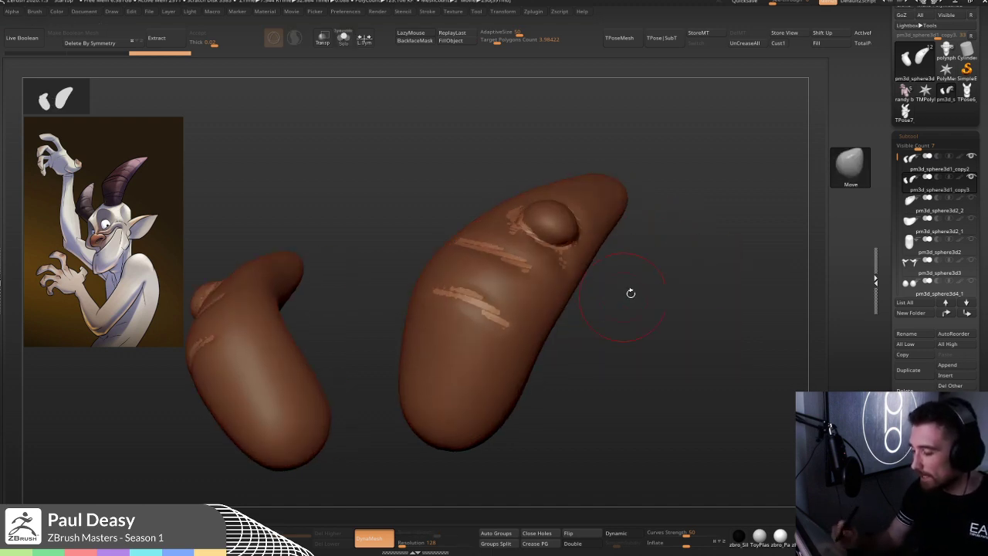
left_click_drag(682, 294, 579, 263)
left_click(663, 281)
key("ctrl+s")
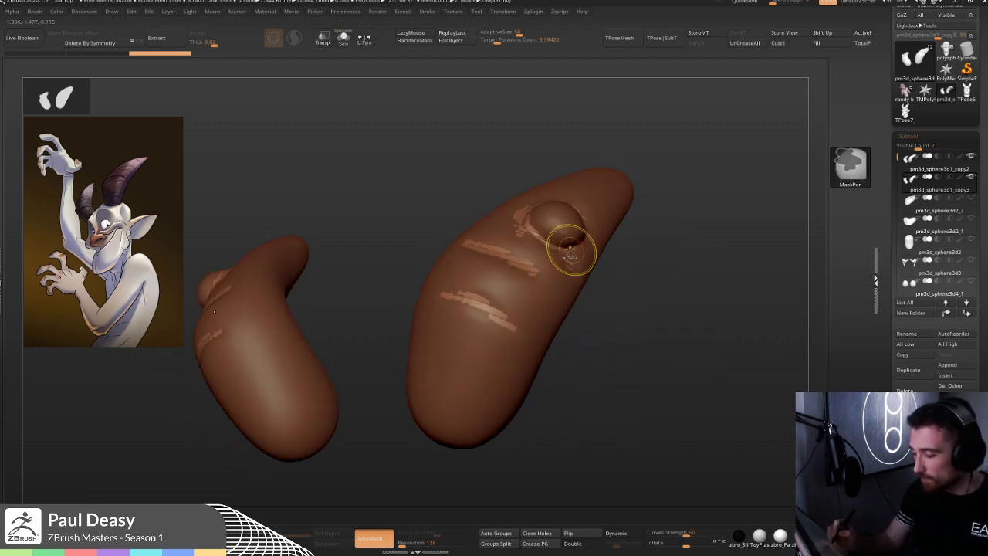
key("ctrl+s")
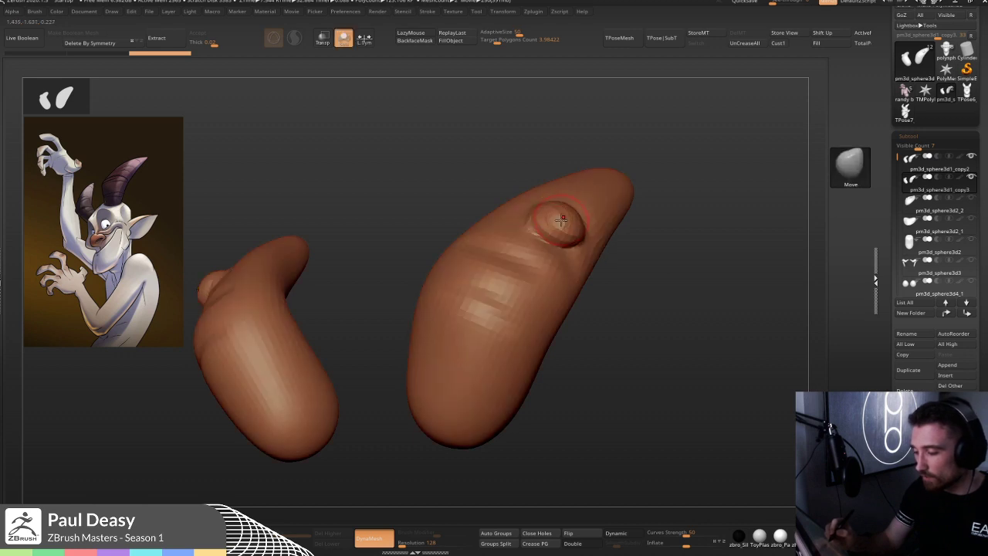
- Subdivide the remeshed horns up to 1.804 million polygons and project the original horns' sculpted detail onto them
key("ctrl+d")
key("ctrl+d")
key("ctrl+d")
key("shift+f")
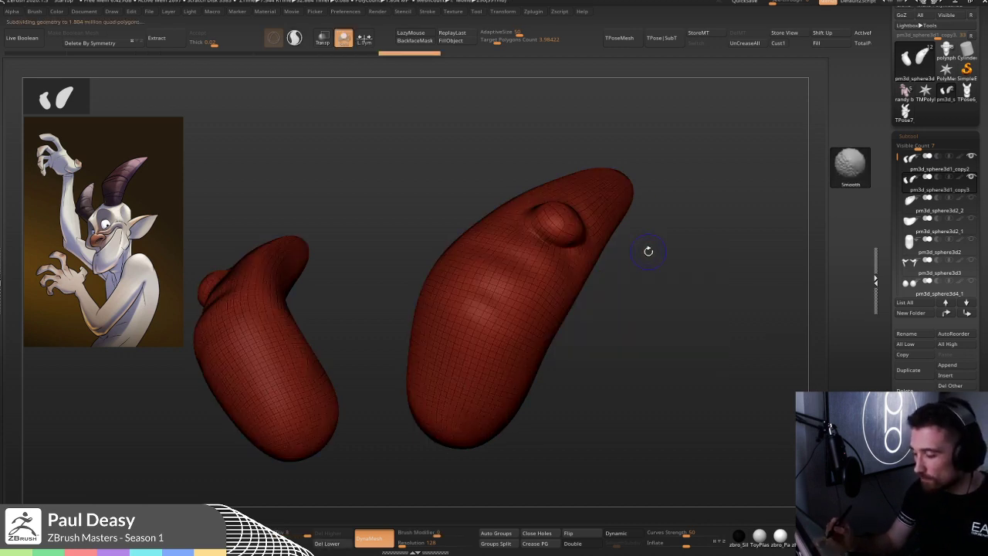
key("shift+f")
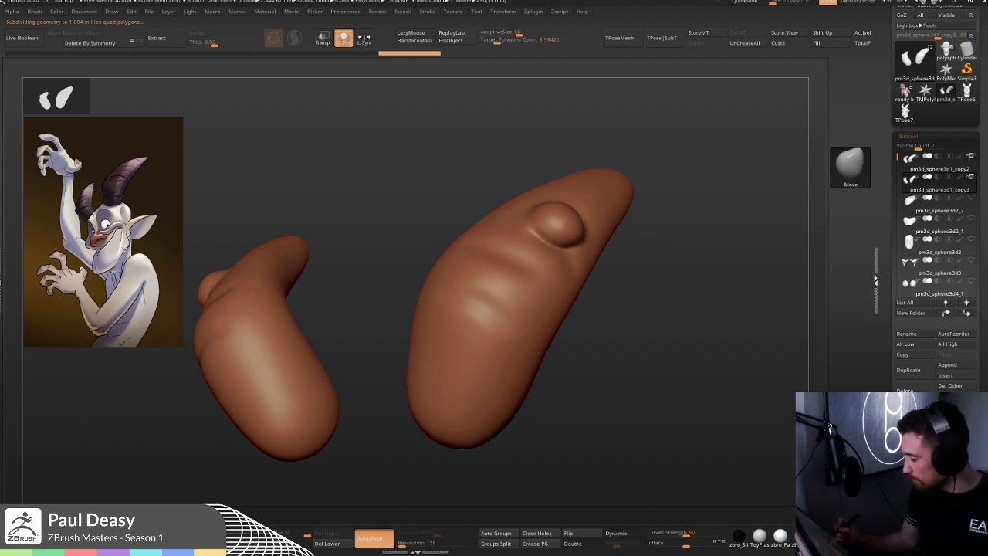
mouse_move(929, 149)
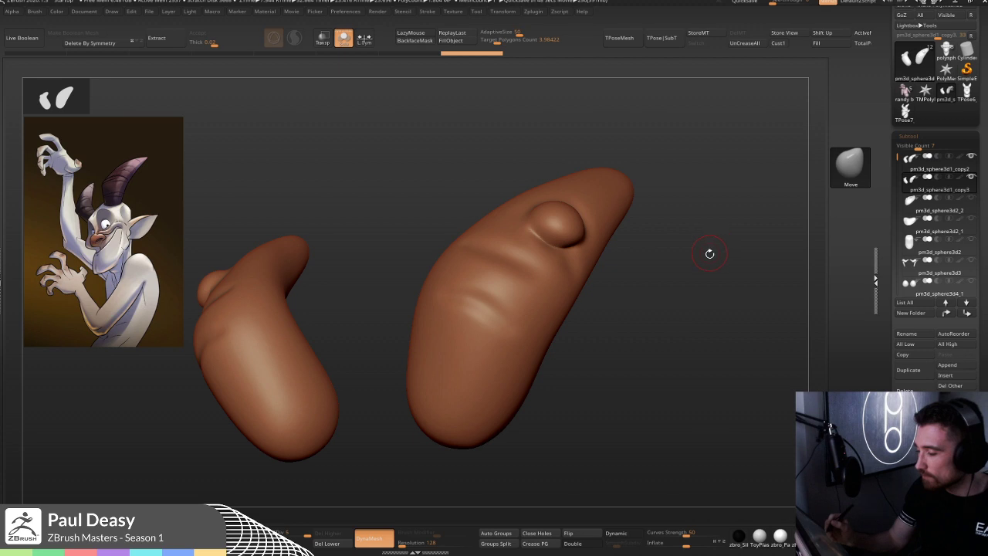
left_click_drag(707, 254, 692, 241)
key("f")
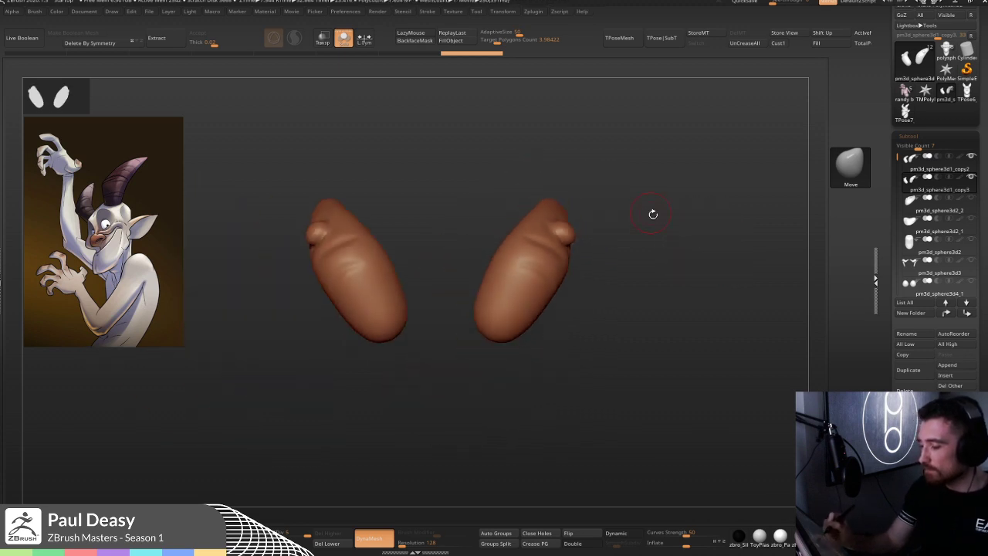
left_click_drag(673, 266, 677, 255)
- Switch to the finished goat character's tool and frame its head and shoulders in a three-quarter view
left_click(907, 92)
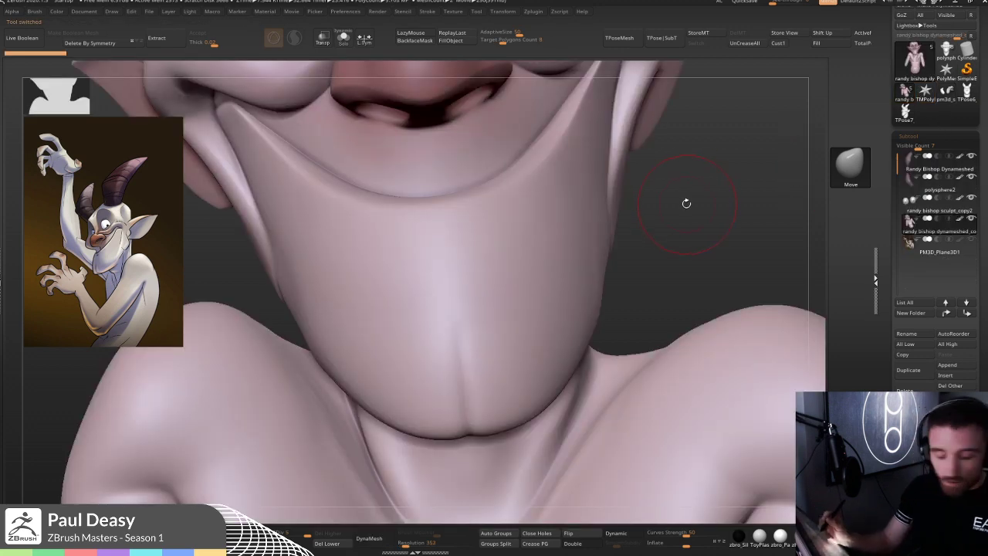
key("f")
mouse_move(674, 243)
left_mouse_down()
mouse_move(555, 264)
mouse_move(593, 237)
mouse_move(632, 316)
mouse_move(637, 278)
mouse_move(643, 288)
mouse_move(653, 282)
left_mouse_up()
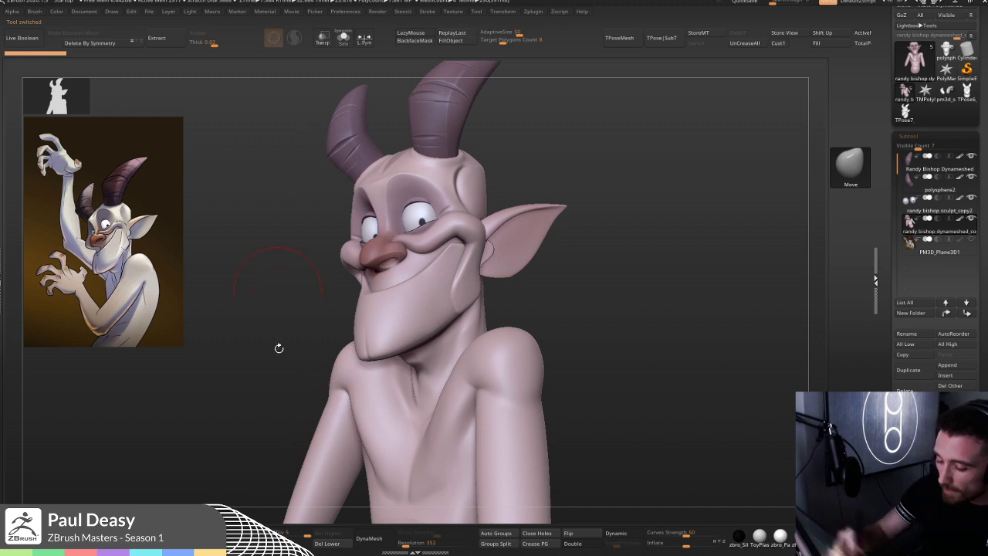
right_click(632, 257)
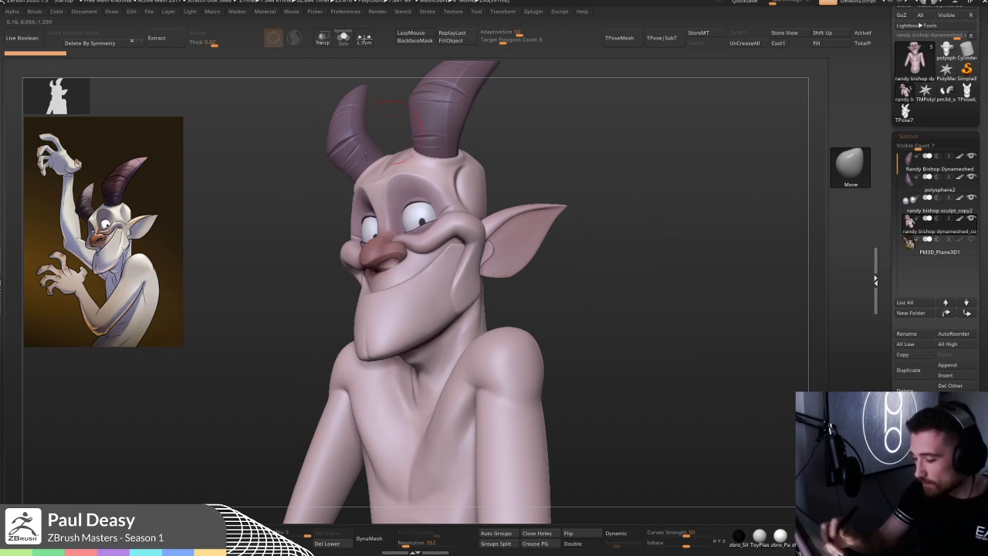
mouse_move(624, 267)
left_mouse_down()
mouse_move(663, 263)
mouse_move(649, 310)
mouse_move(668, 329)
left_mouse_up()
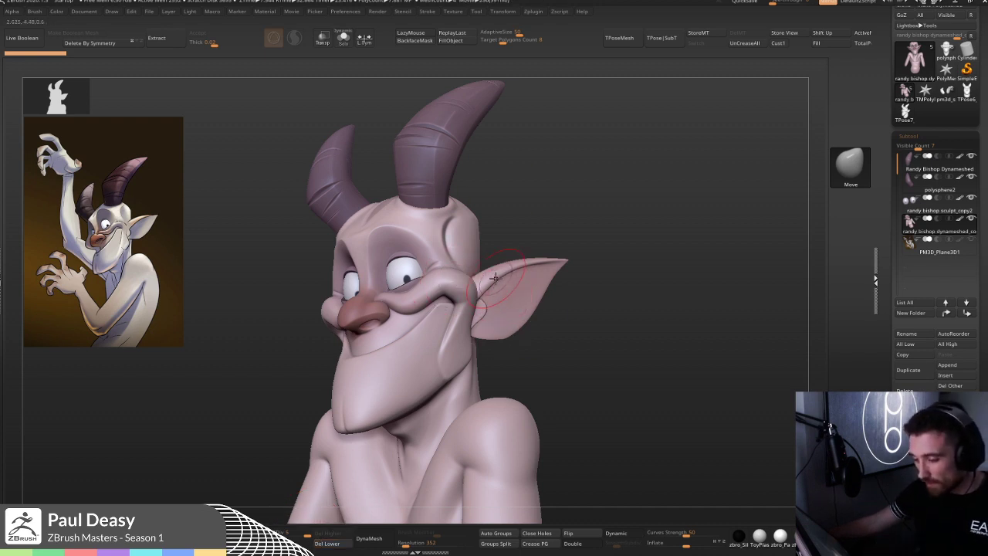
- Look through the Transpose Master, UV Master and Multi Map Exporter plugin options
left_click(3, 264)
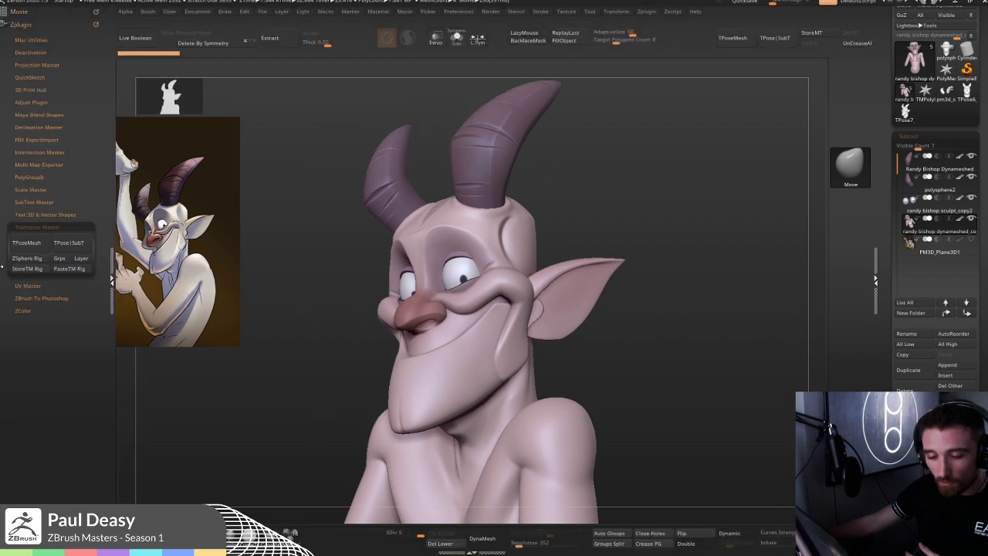
left_click(31, 227)
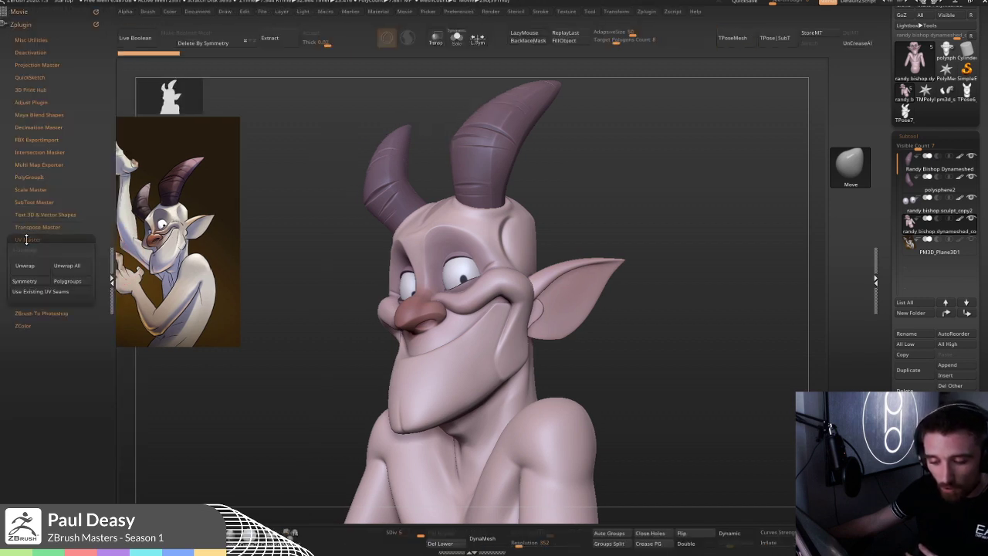
left_click(27, 240)
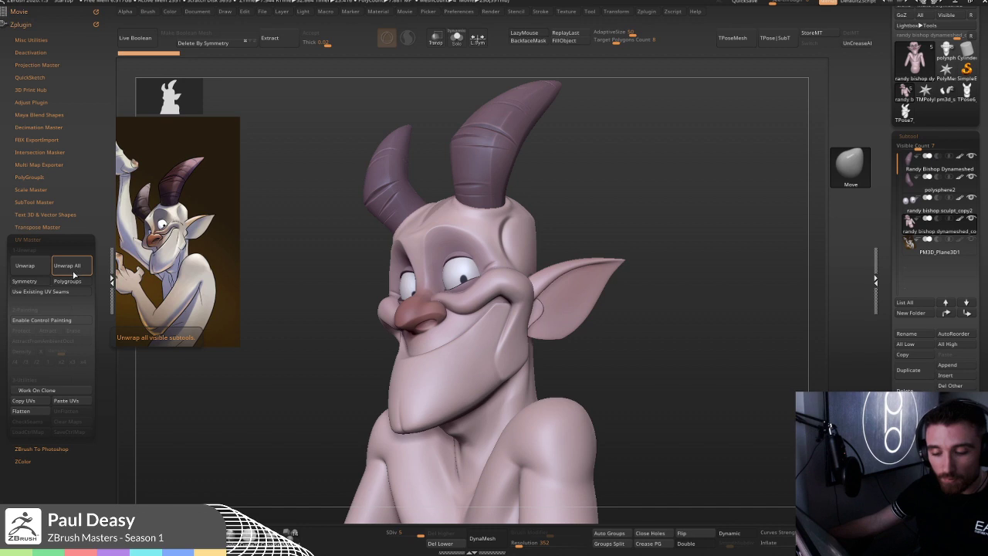
left_click(112, 278)
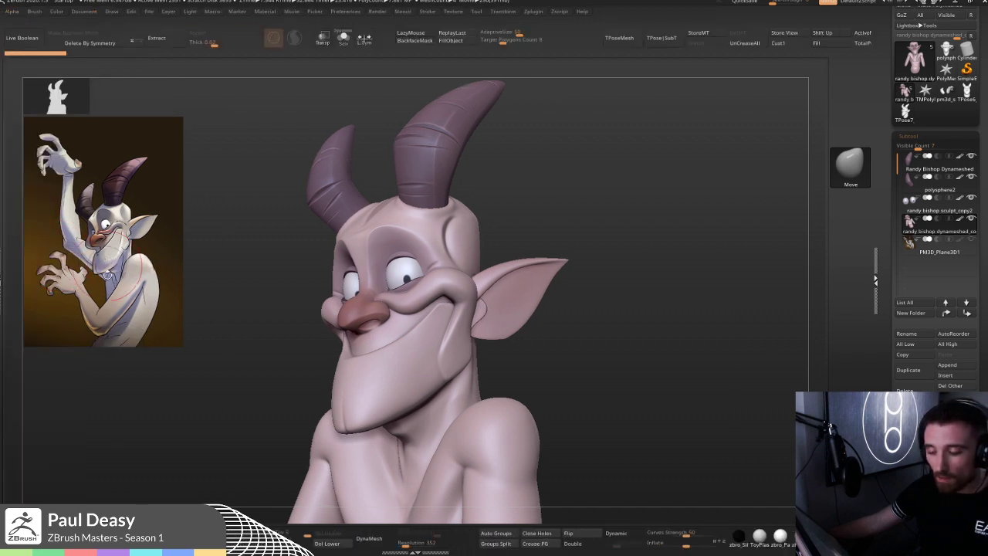
left_click(1, 274)
left_click(28, 239)
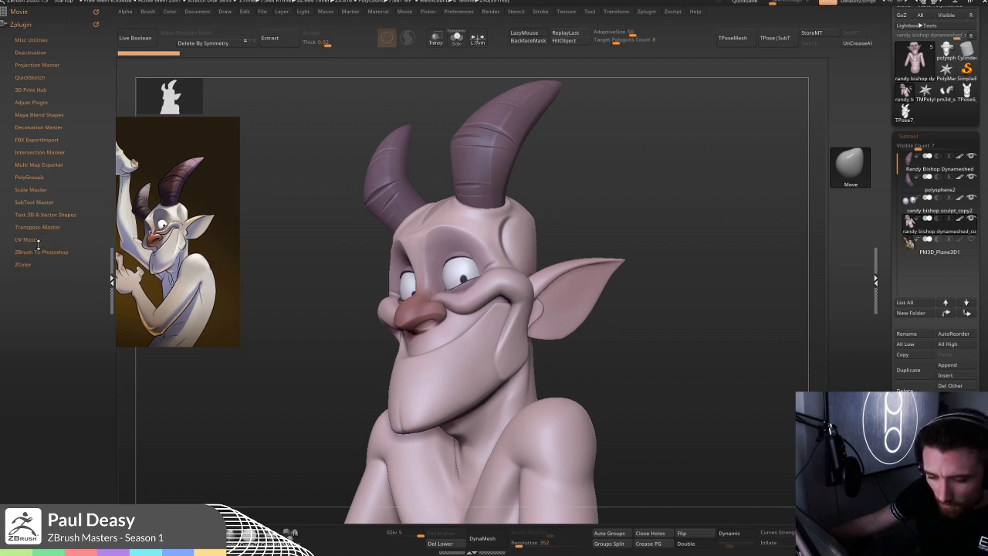
left_click(40, 164)
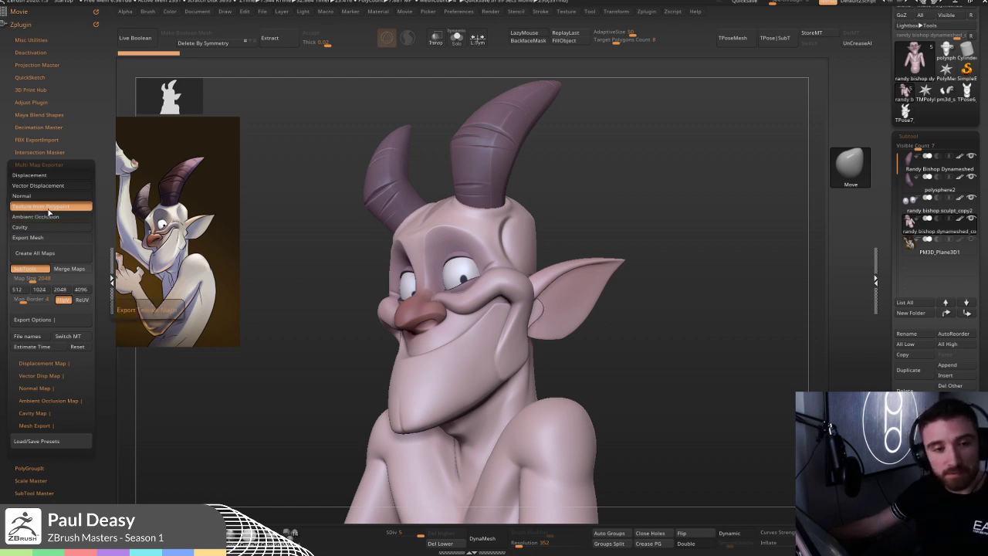
left_click(49, 165)
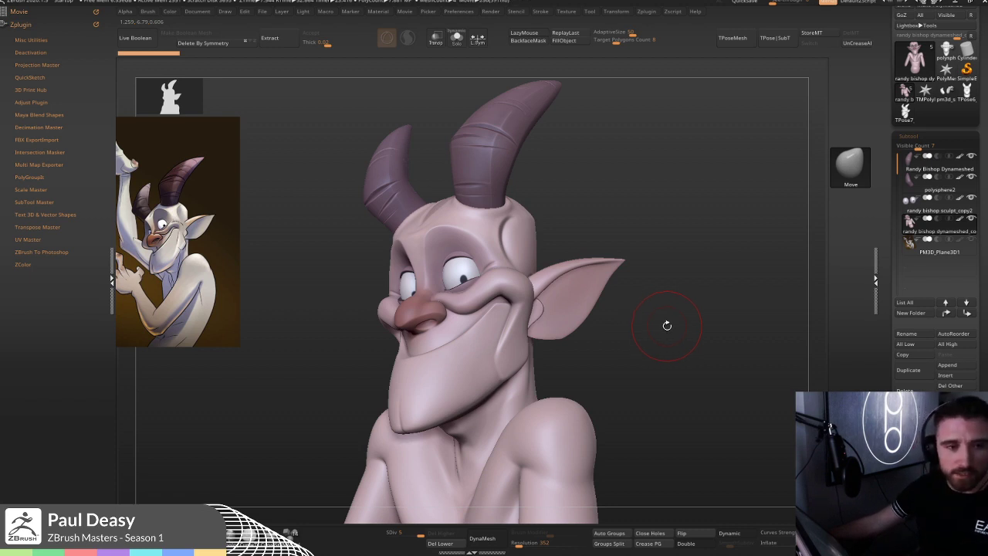
- Hide the plugin tray and orbit the goat character to a three-quarter view matching the reference artwork
left_click_drag(662, 340, 686, 336)
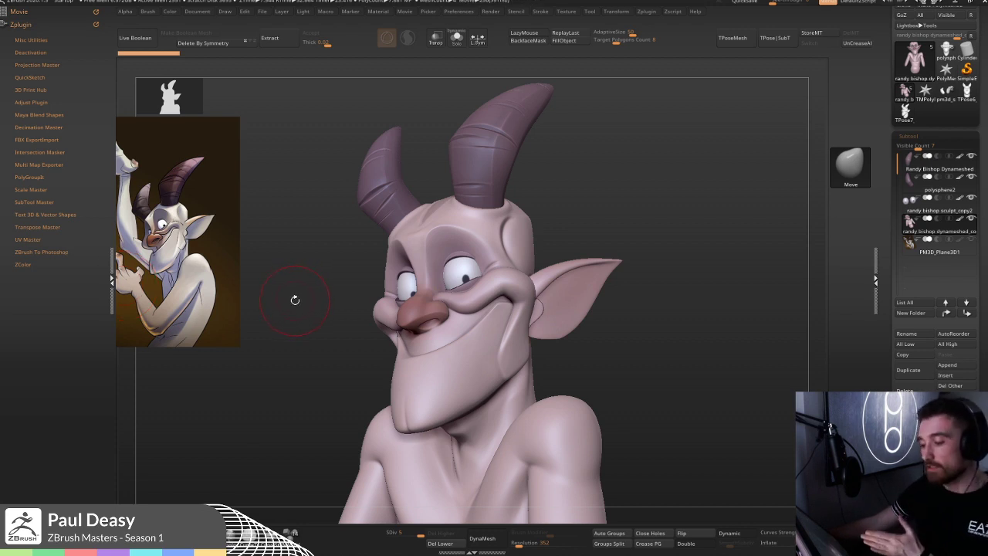
left_click(112, 269)
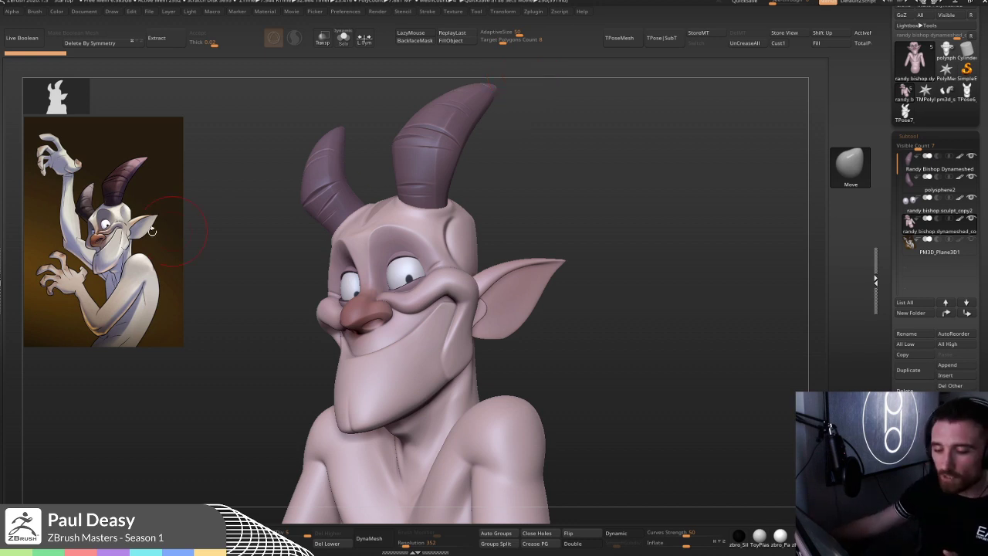
left_click(2, 269)
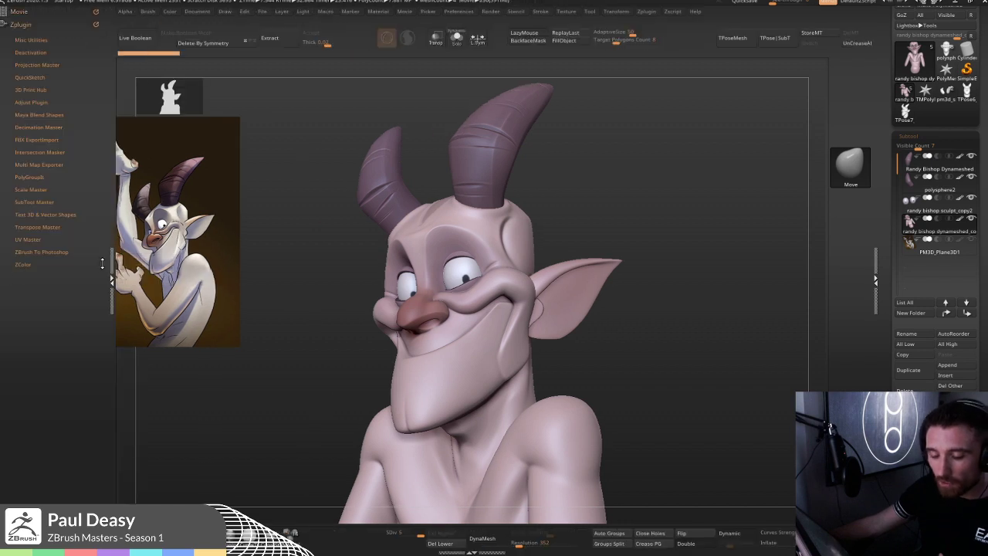
left_click_drag(652, 206, 141, 330)
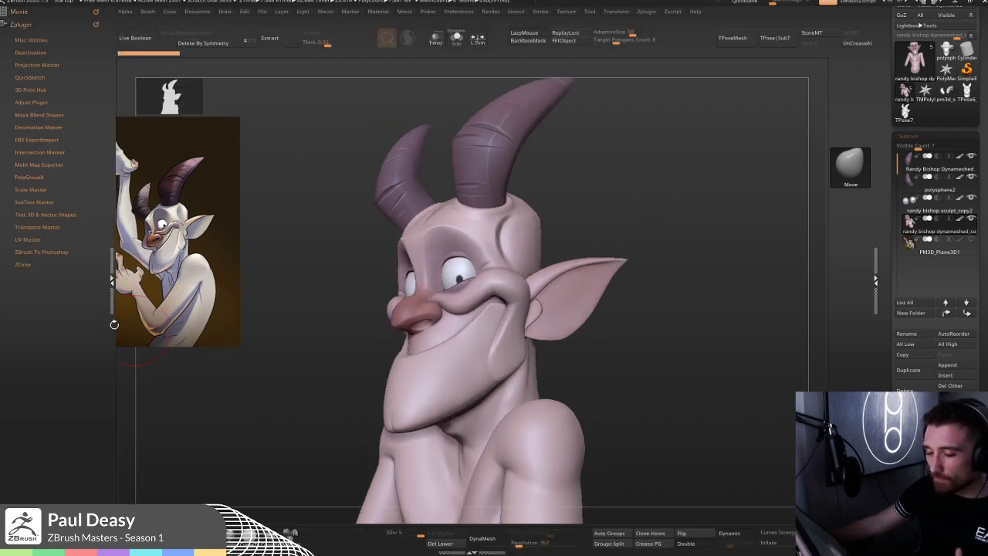
left_click(112, 282)
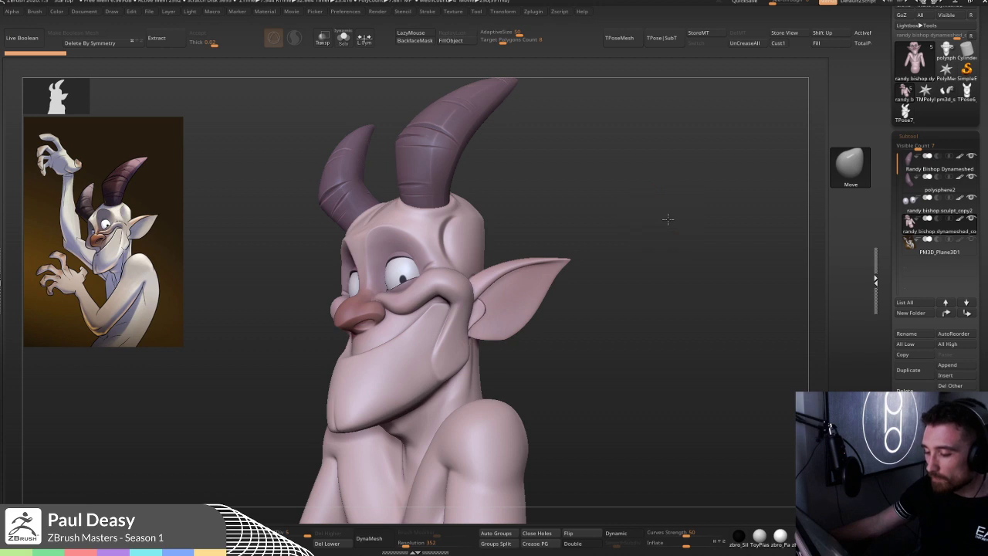
left_click_drag(668, 219, 670, 219)
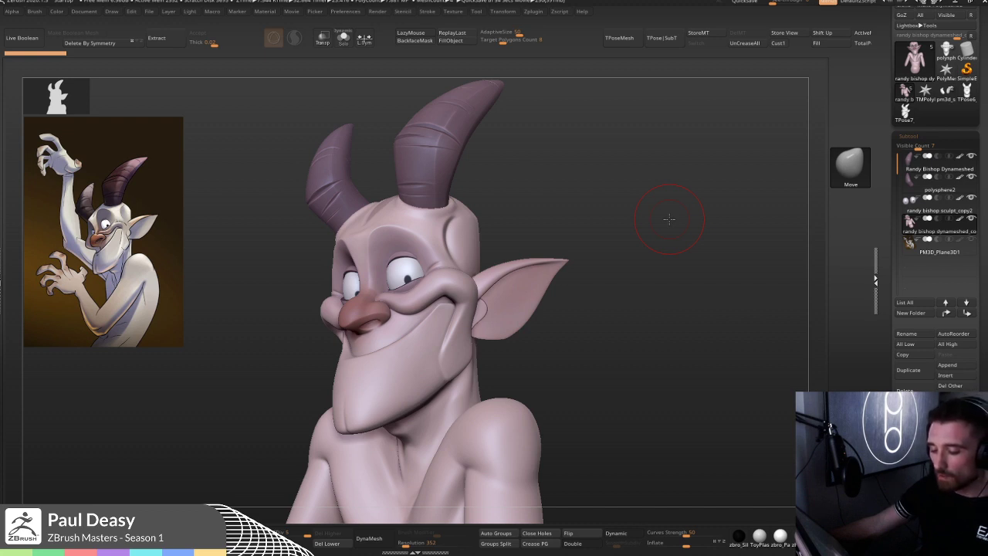
mouse_move(624, 264)
left_mouse_down()
mouse_move(620, 256)
mouse_move(624, 265)
left_mouse_up()
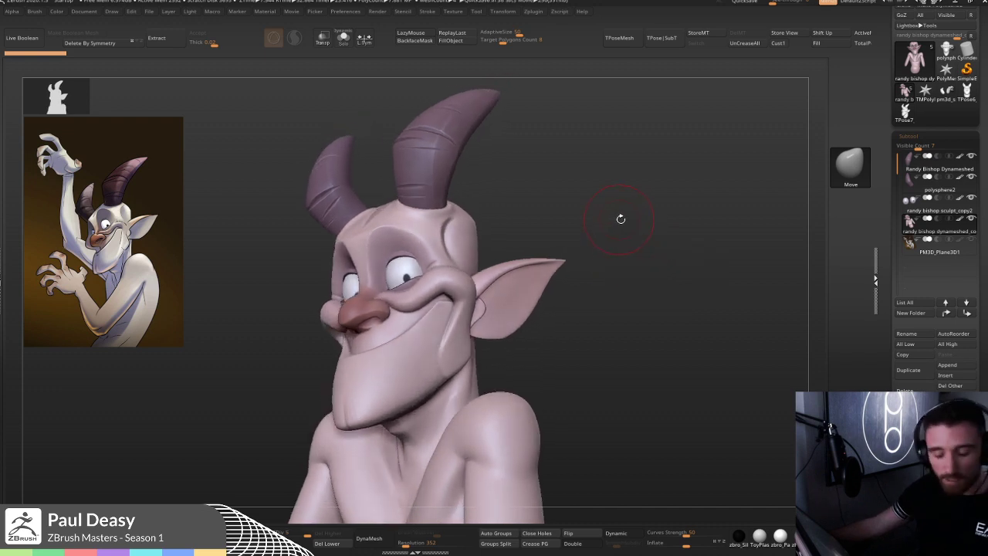
key("space")
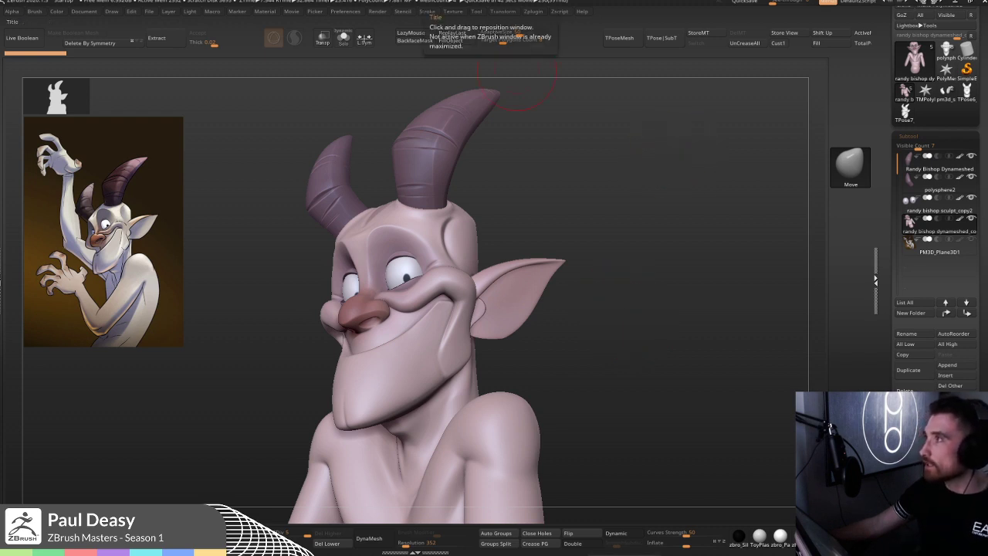
- Switch to the Photos windows and view the reference artwork alongside the Randy Devil front and Randy Devil Render images
left_click_drag(869, 0, 161, 31)
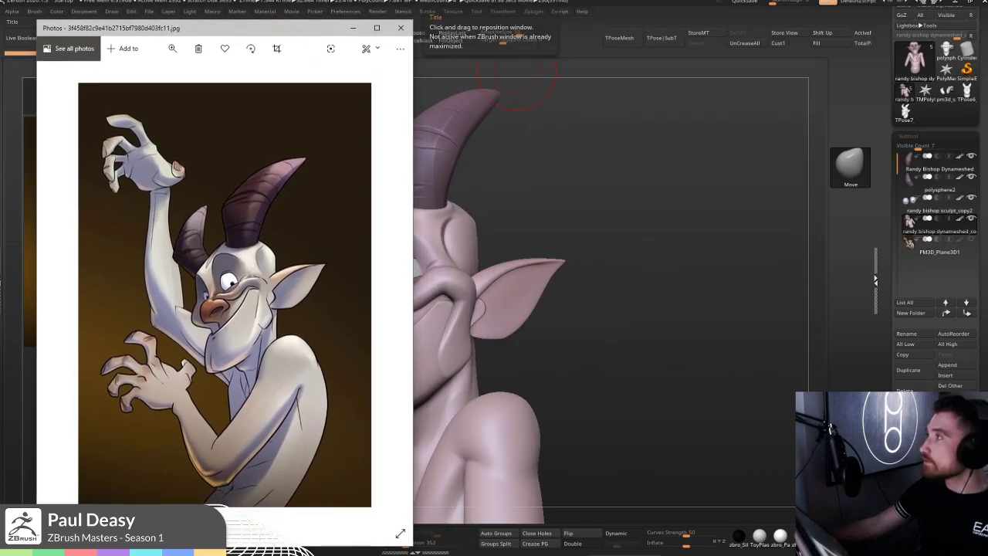
left_click_drag(987, 24, 606, 27)
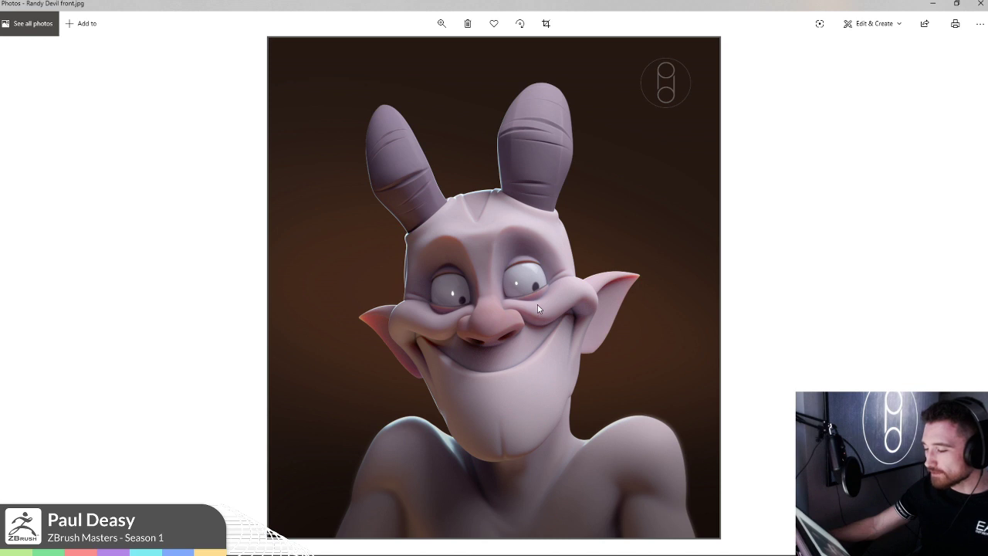
left_click_drag(617, 6, 772, 0)
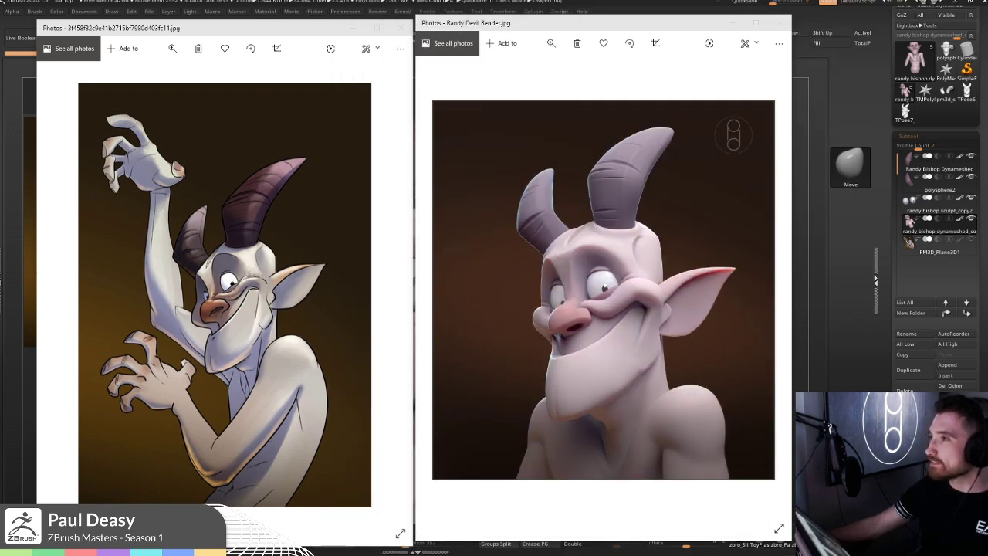
- Review the sculpting workflow list in WorkFlow.JPG, compare the finished render with the reference artwork, and return to ZBrush
mouse_move(410, 1)
left_mouse_down()
mouse_move(329, 53)
mouse_move(410, 7)
mouse_move(411, 16)
left_mouse_up()
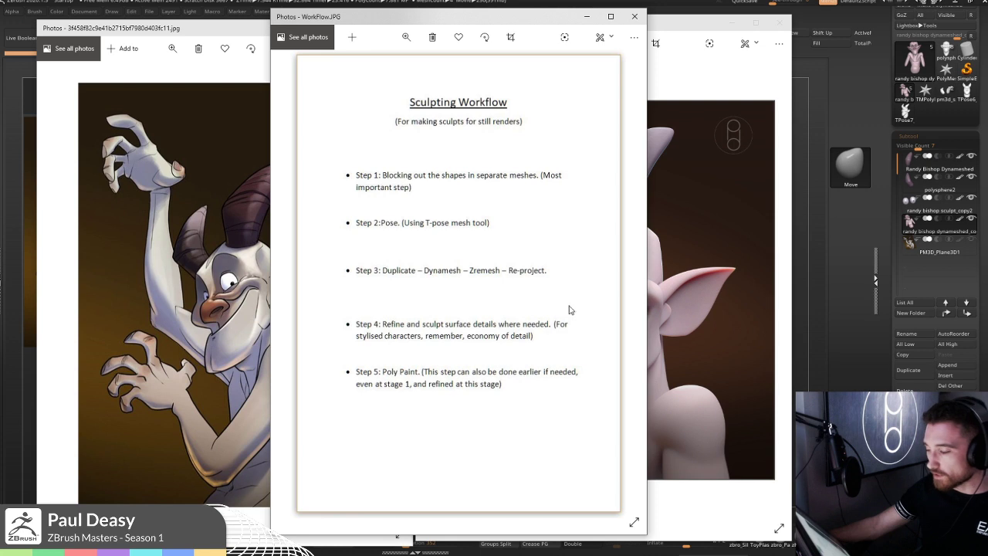
left_click(673, 29)
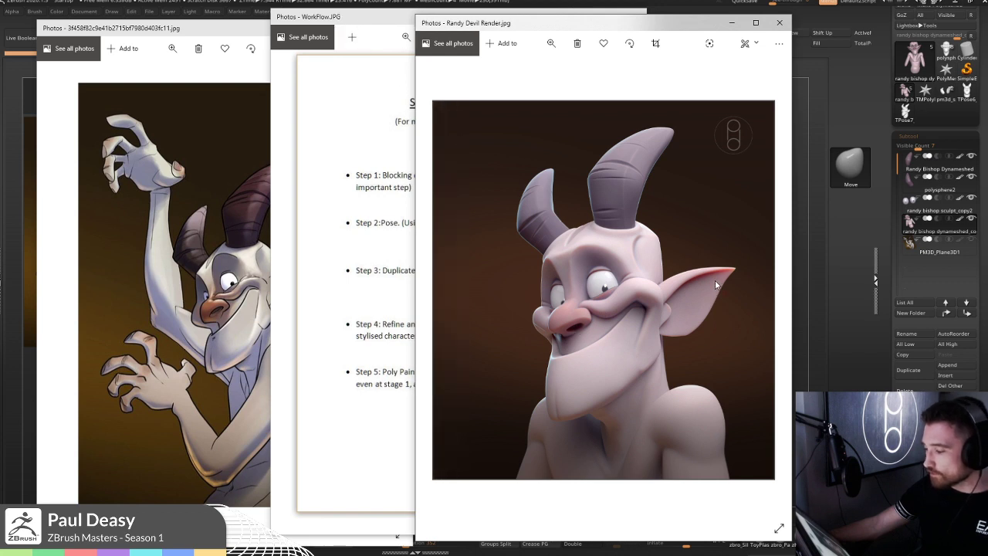
left_click(375, 31)
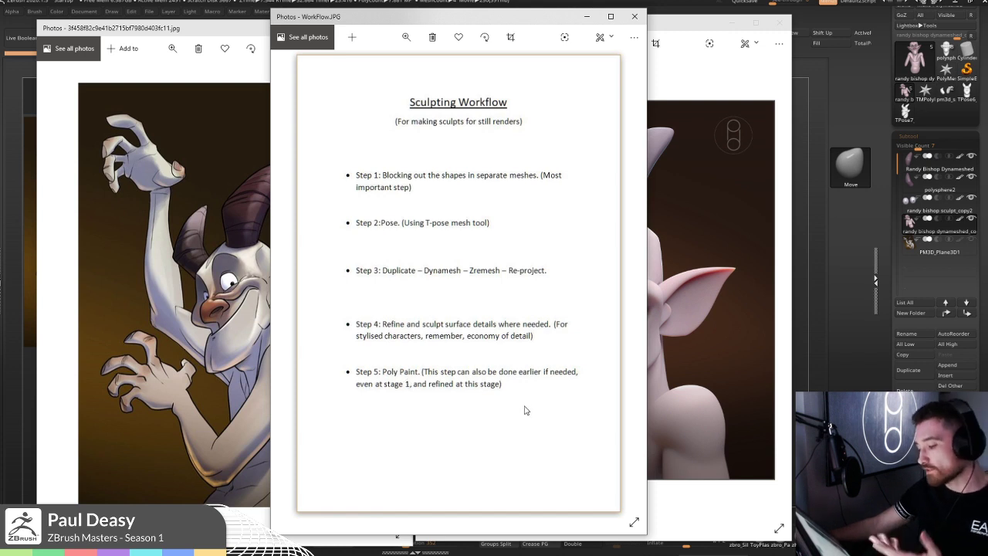
left_click_drag(513, 20, 987, 21)
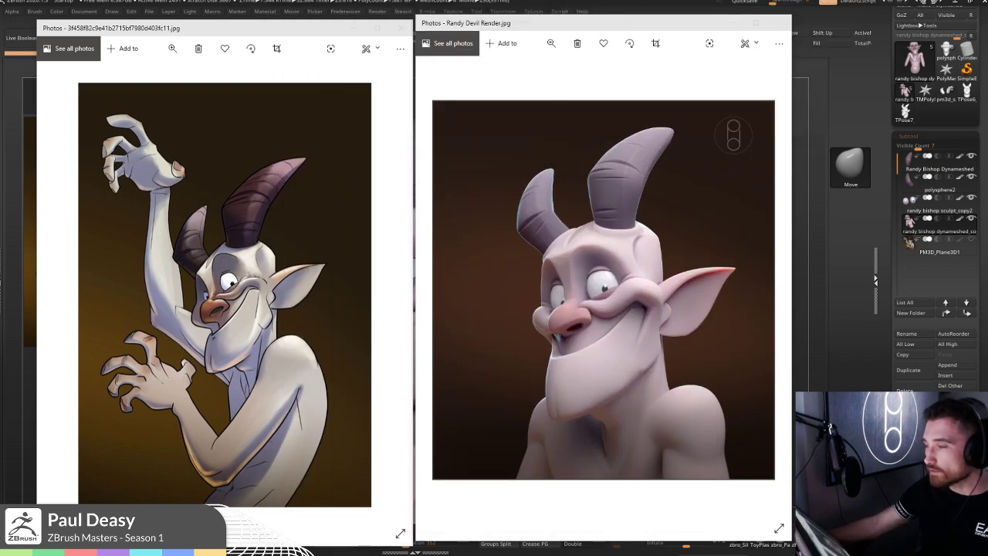
left_click(650, 278)
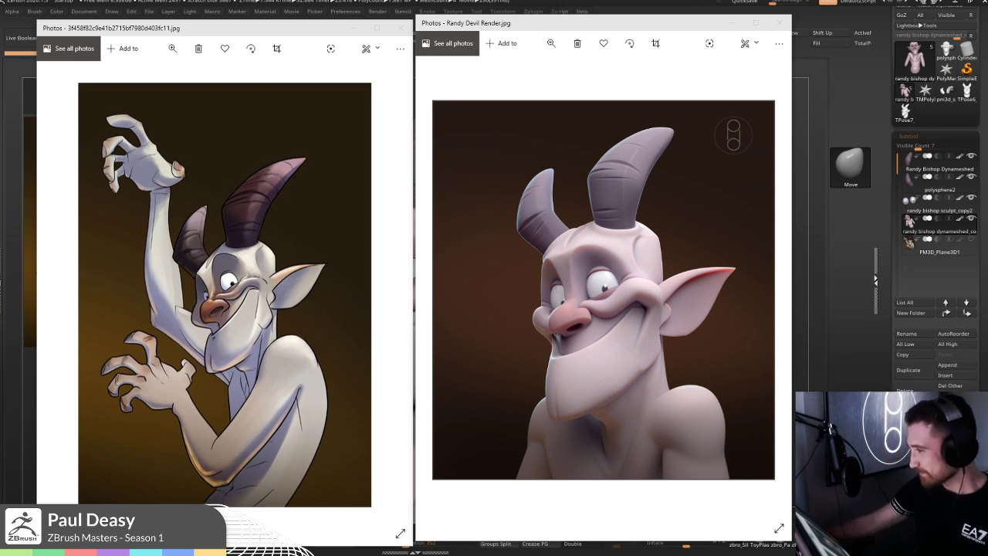
left_click(851, 90)
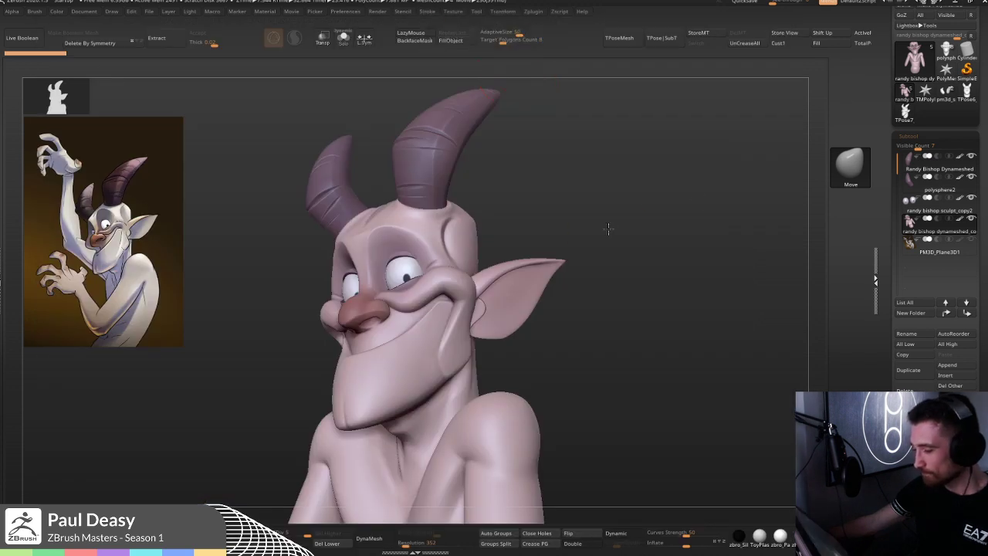
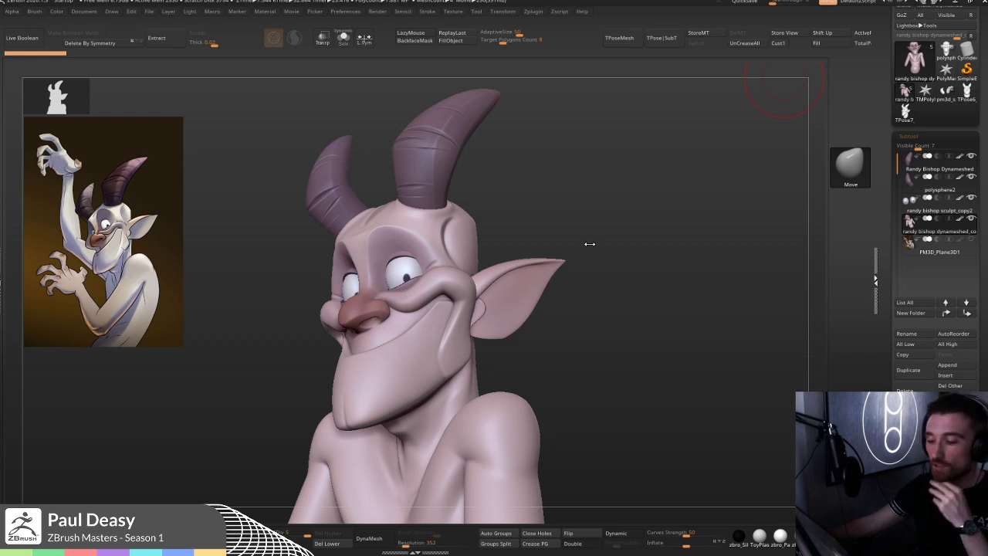
- Show the Decimation Master plugin options for pre-processing and decimating the goat sculpt, and hide the plugin tray again
left_click(4, 271)
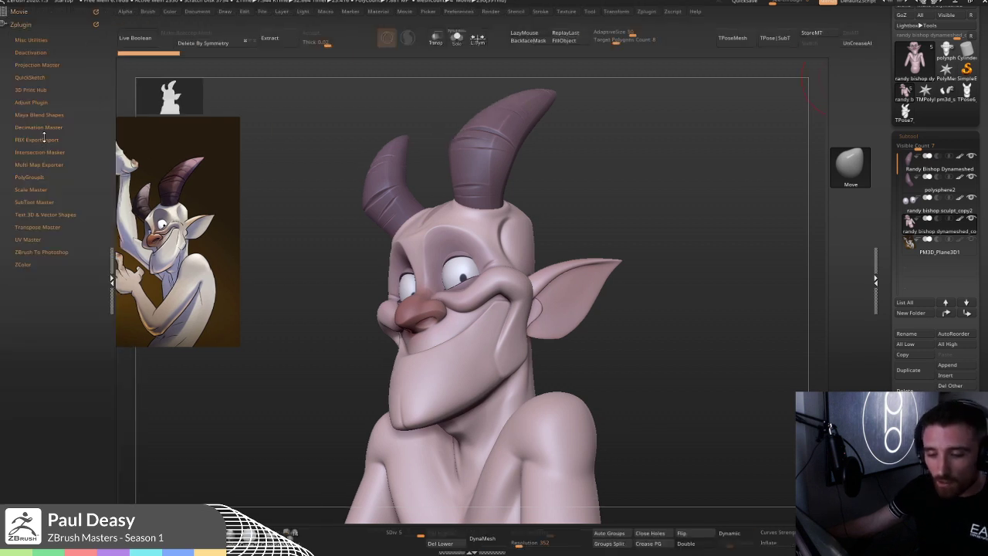
left_click(53, 127)
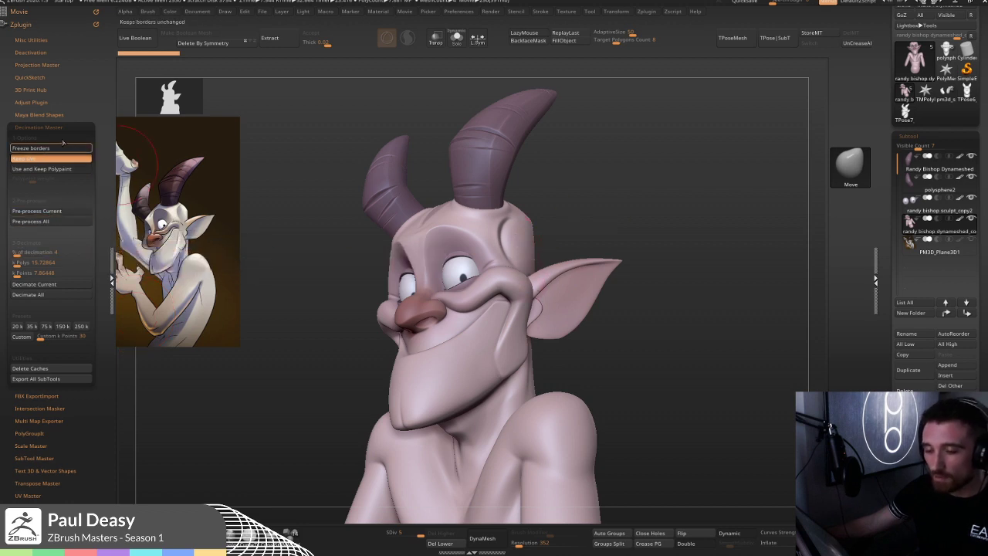
left_click(113, 239)
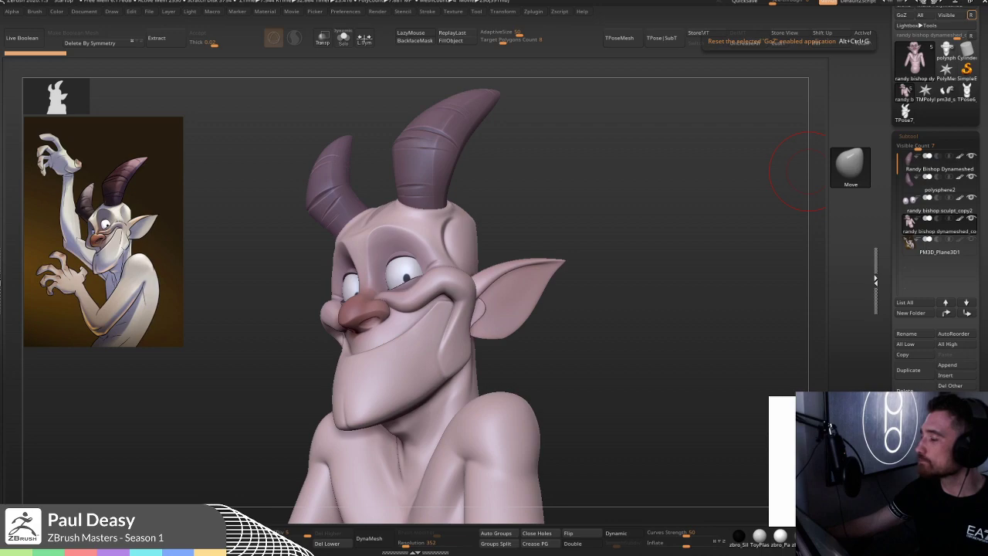
- Bring the browser window with the Pixologic ZBrush YouTube channel onto this screen and maximize it
left_click_drag(764, 1, 355, 19)
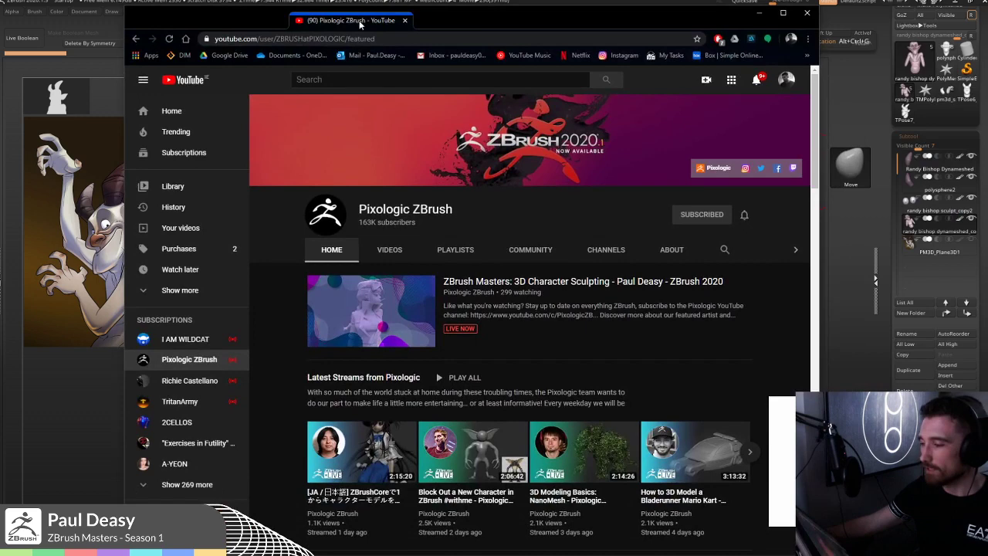
left_click(784, 13)
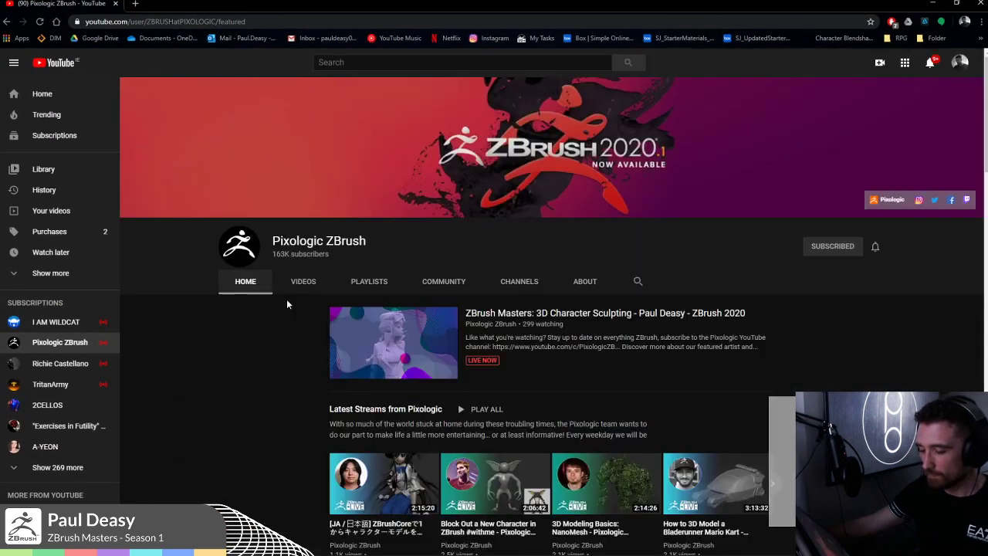
- View the ZBrush Masters: 3D Character Sculpting live stream and go from its description to the Pixologic ZBrush channel page
left_click(296, 338)
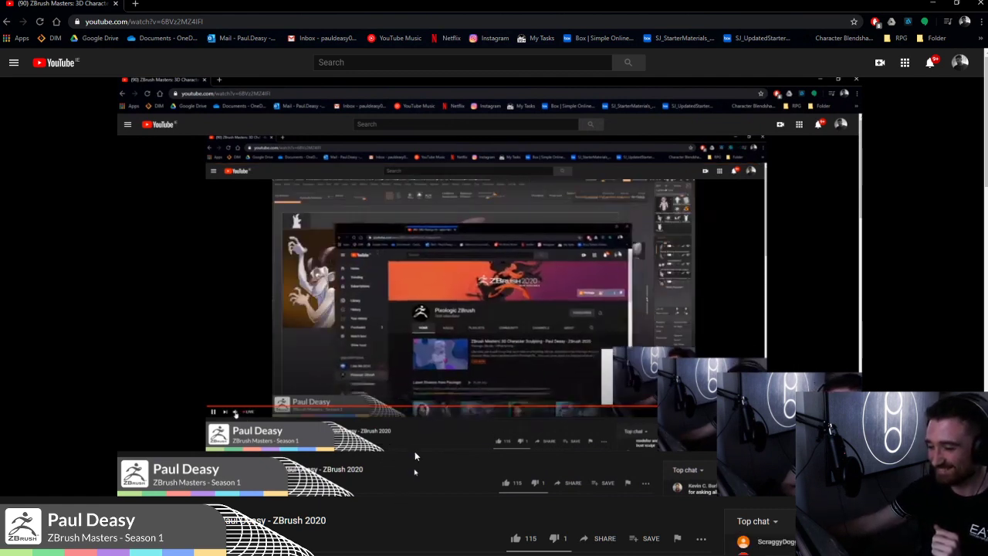
scroll(494, 308, "down", 2)
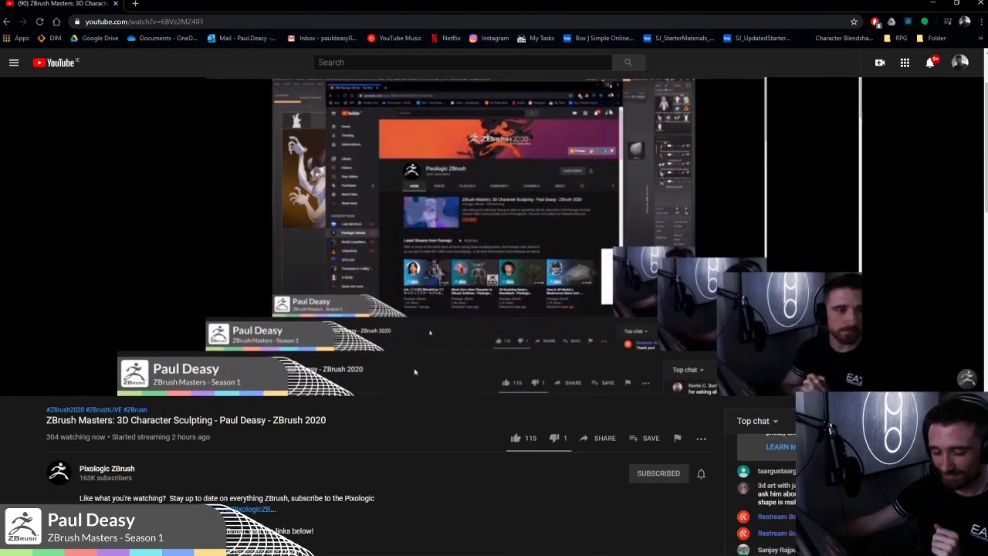
left_click(103, 467)
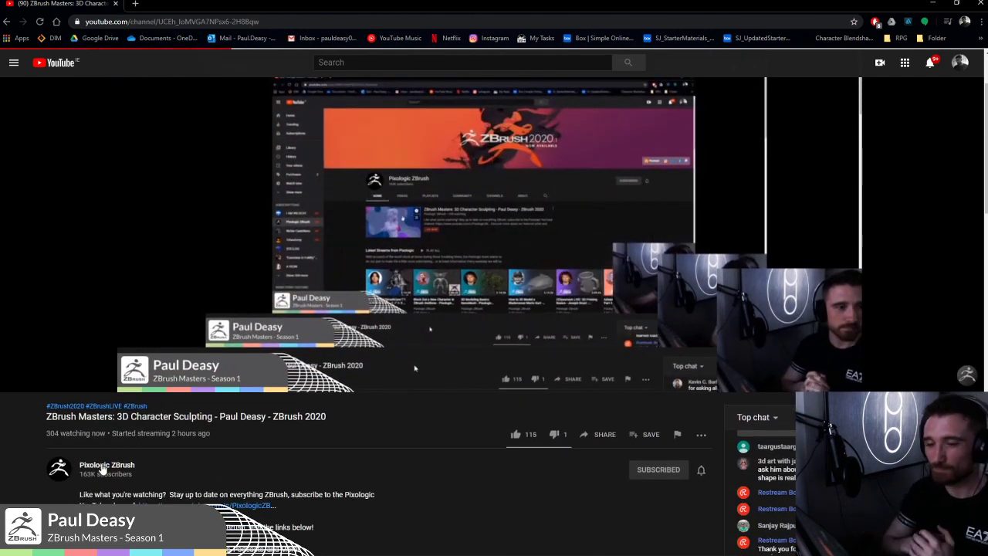